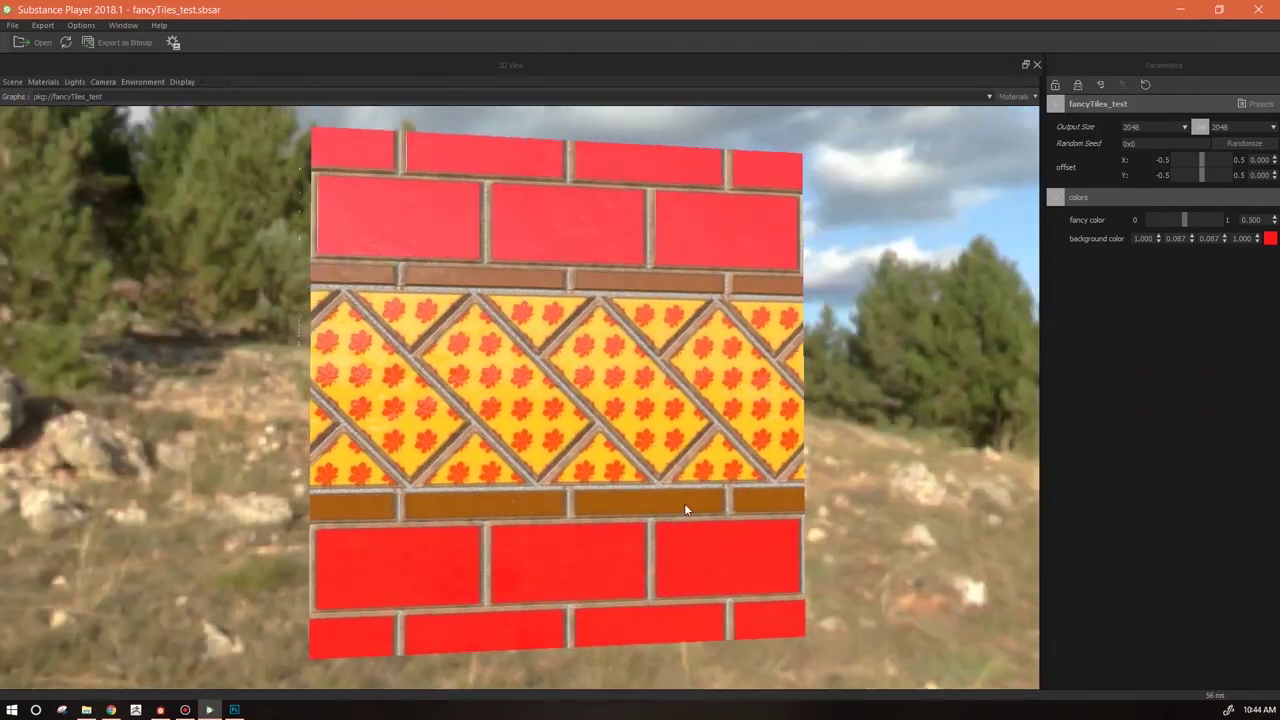
Change the fancy color parameter to 0.236 so the decorative tiles turn blue
right_drag(662, 491, 626, 424)
drag(658, 456, 652, 467)
right_drag(683, 480, 717, 542)
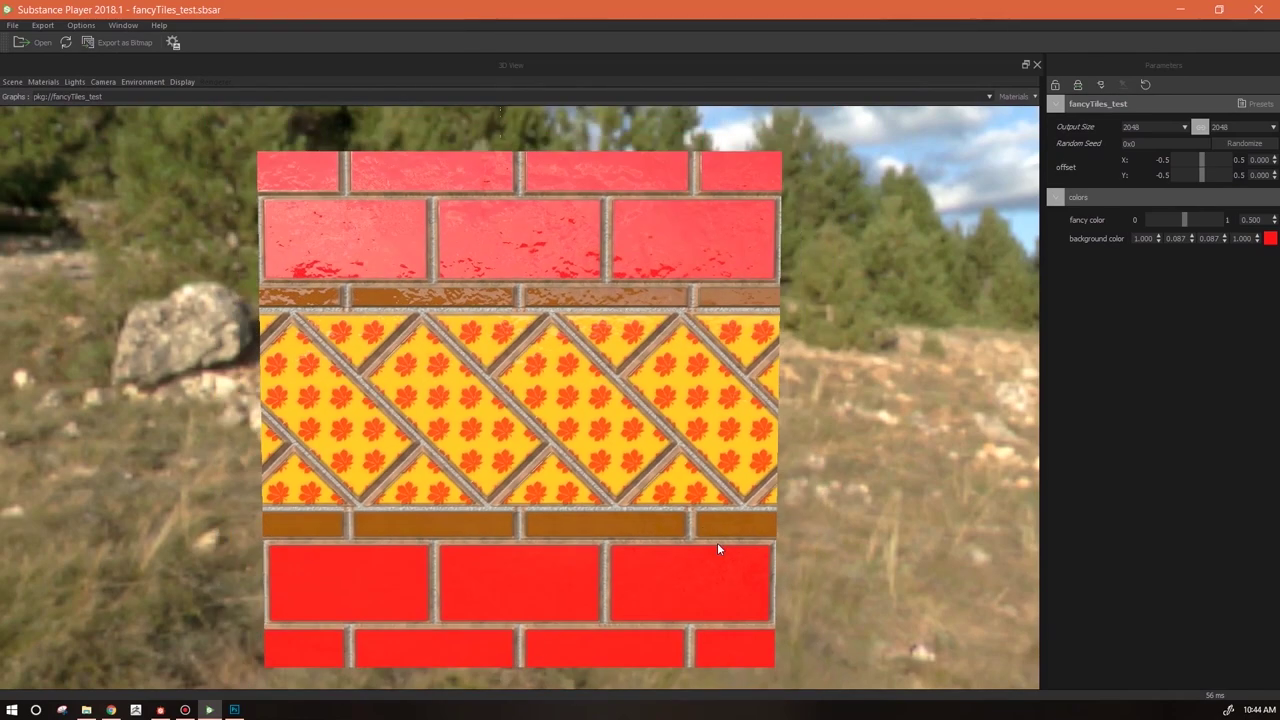
mouse_move(693, 530)
mouse_down()
mouse_move(670, 529)
mouse_move(704, 535)
mouse_up()
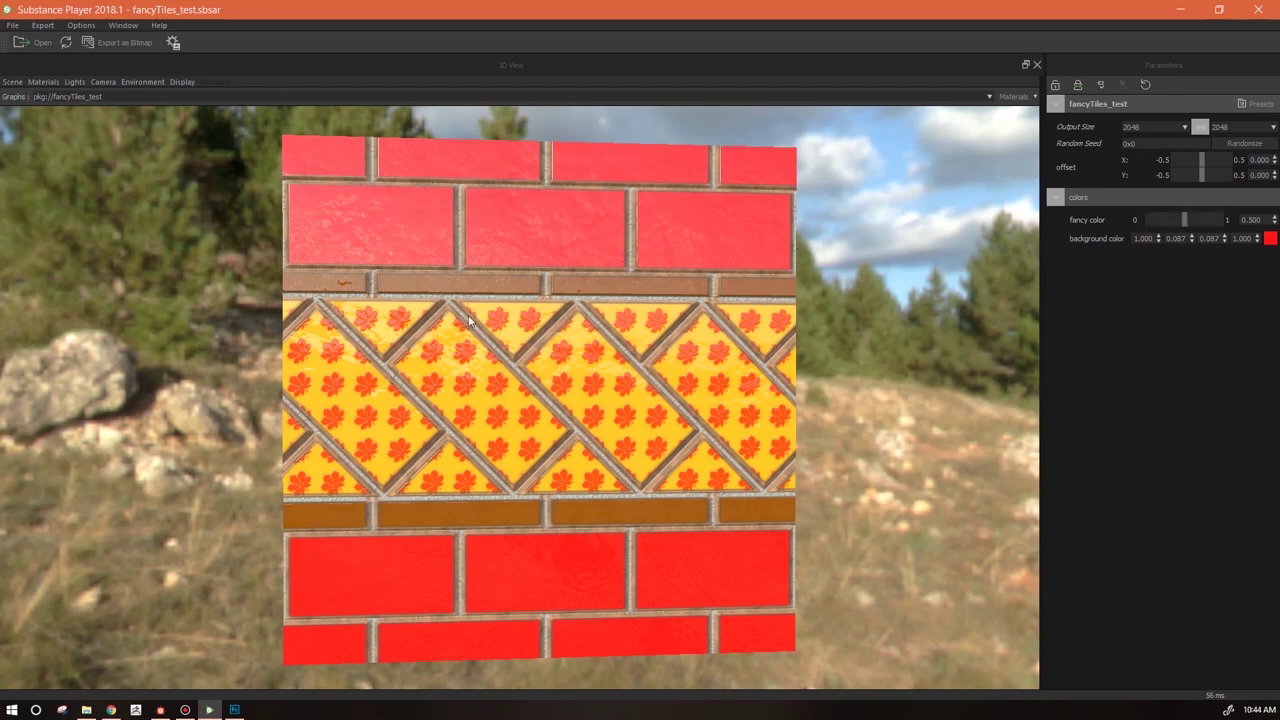
drag(1184, 217, 1165, 224)
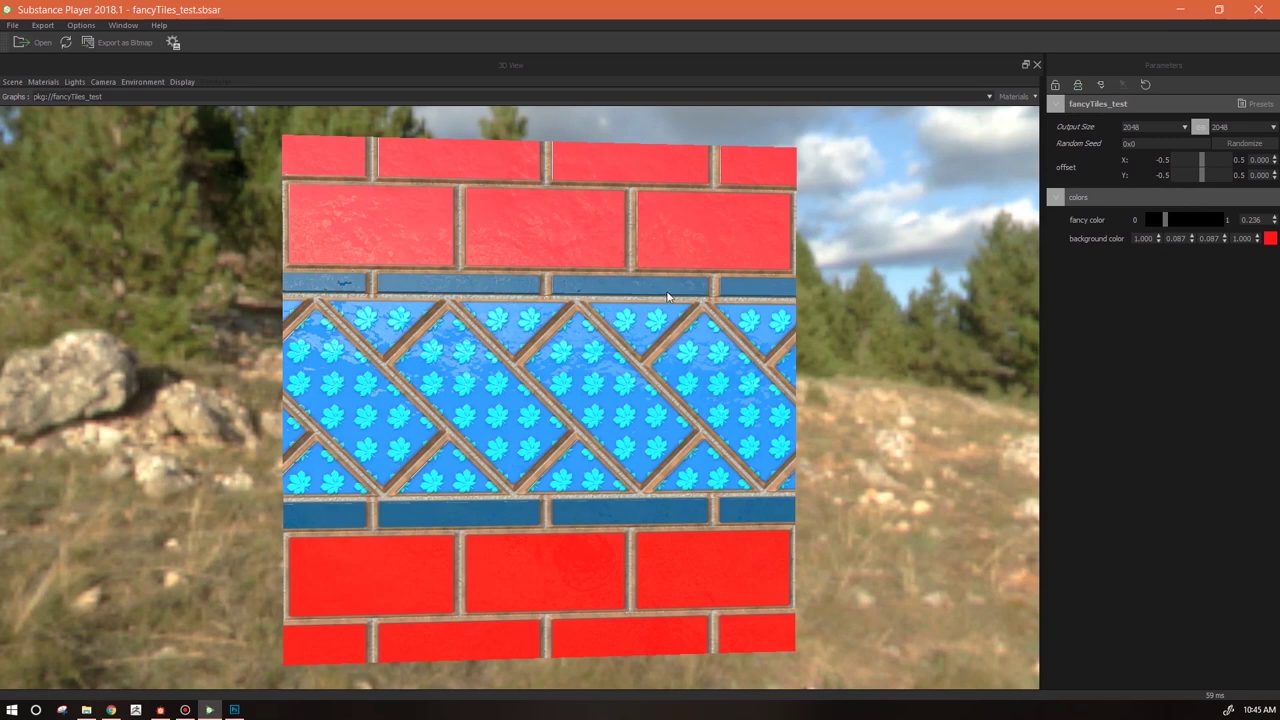
Change the background color of the plain tiles to the blue #2980ad
click(1272, 242)
drag(747, 393, 757, 407)
click(775, 427)
mouse_move(752, 493)
mouse_down()
mouse_move(712, 466)
mouse_move(720, 420)
mouse_move(747, 394)
mouse_up()
click(749, 403)
click(745, 405)
click(731, 408)
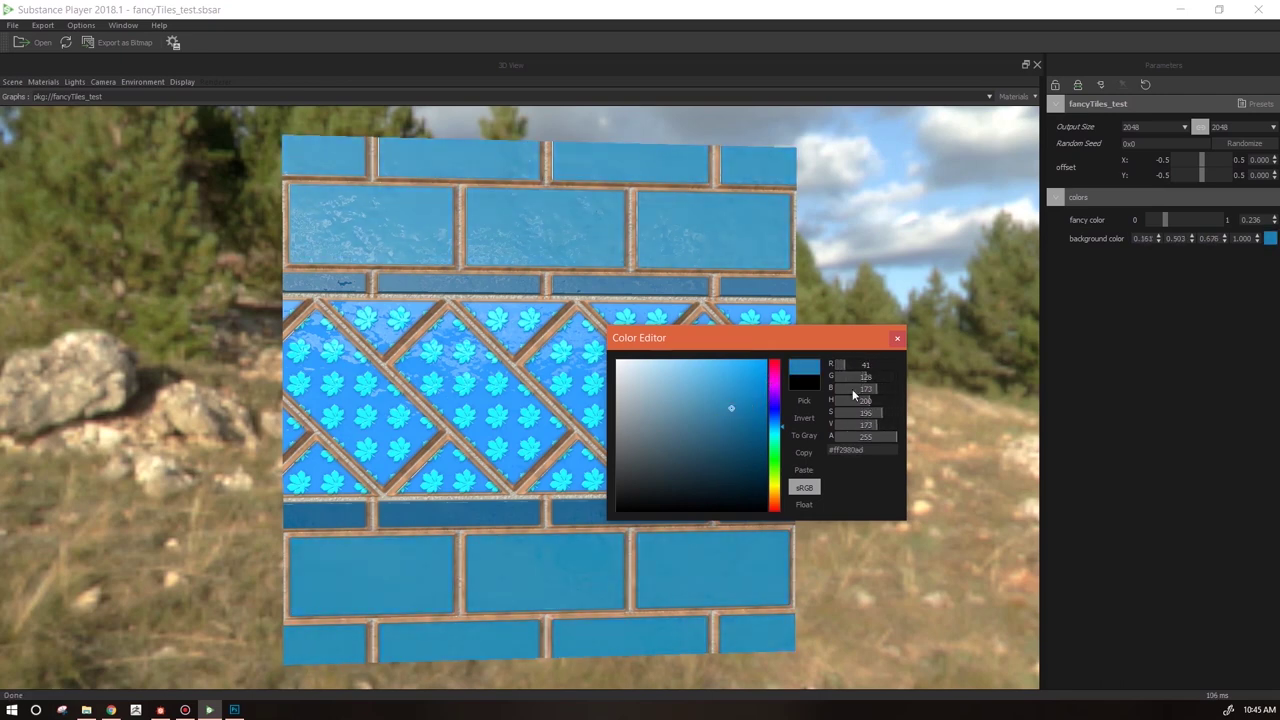
click(897, 339)
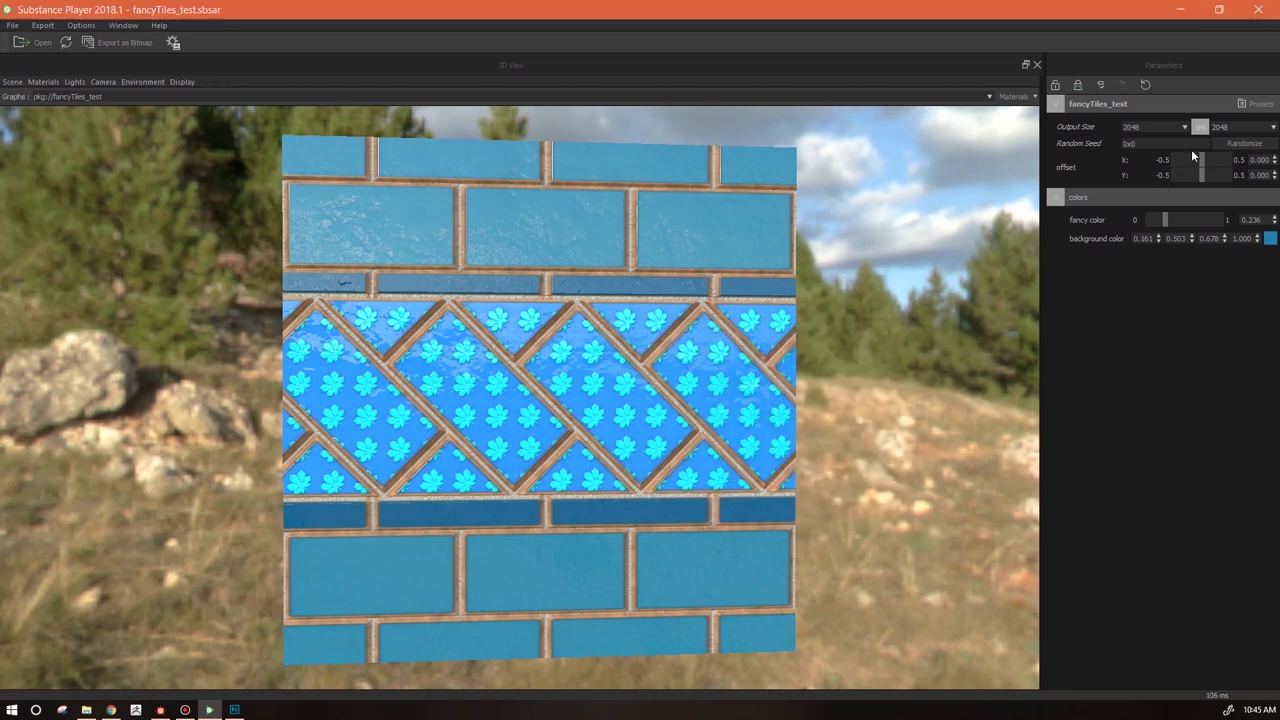
Shift the tile pattern by setting the offset to about 0.288 in X and about -0.16 in Y
mouse_move(1201, 160)
mouse_down()
mouse_move(1220, 162)
mouse_move(1185, 176)
mouse_move(1214, 177)
mouse_up()
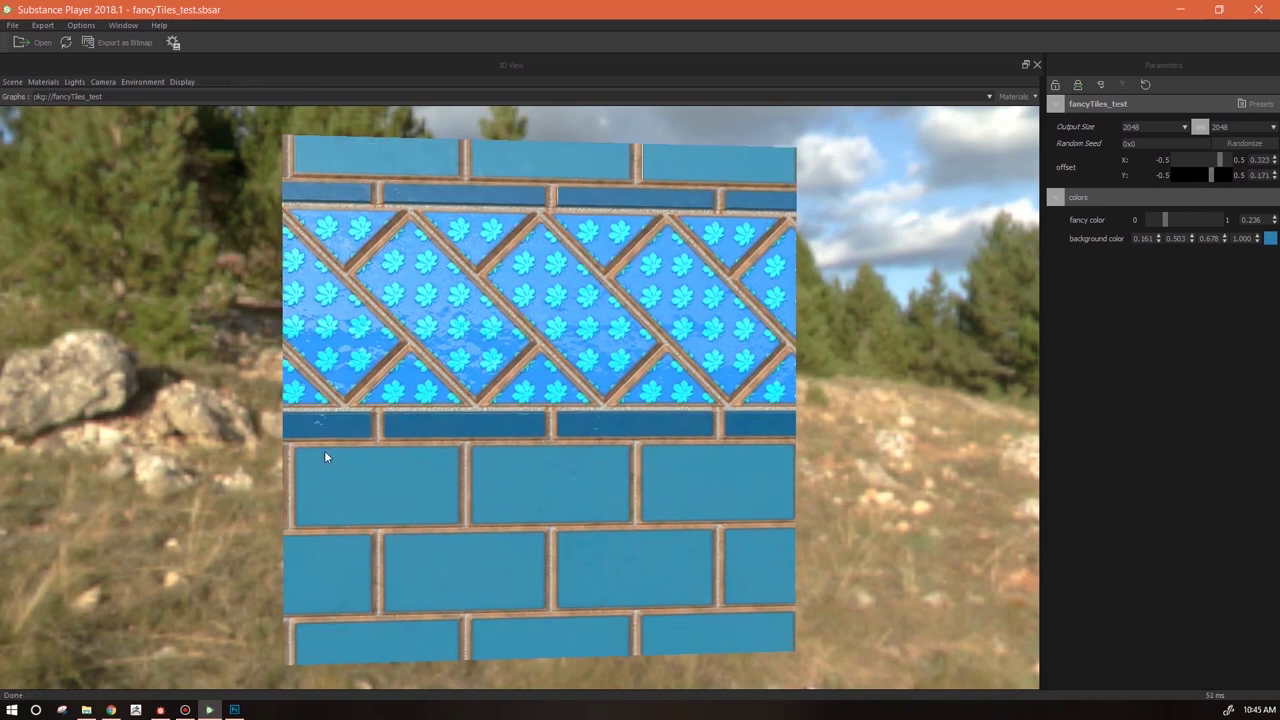
drag(1219, 160, 1193, 178)
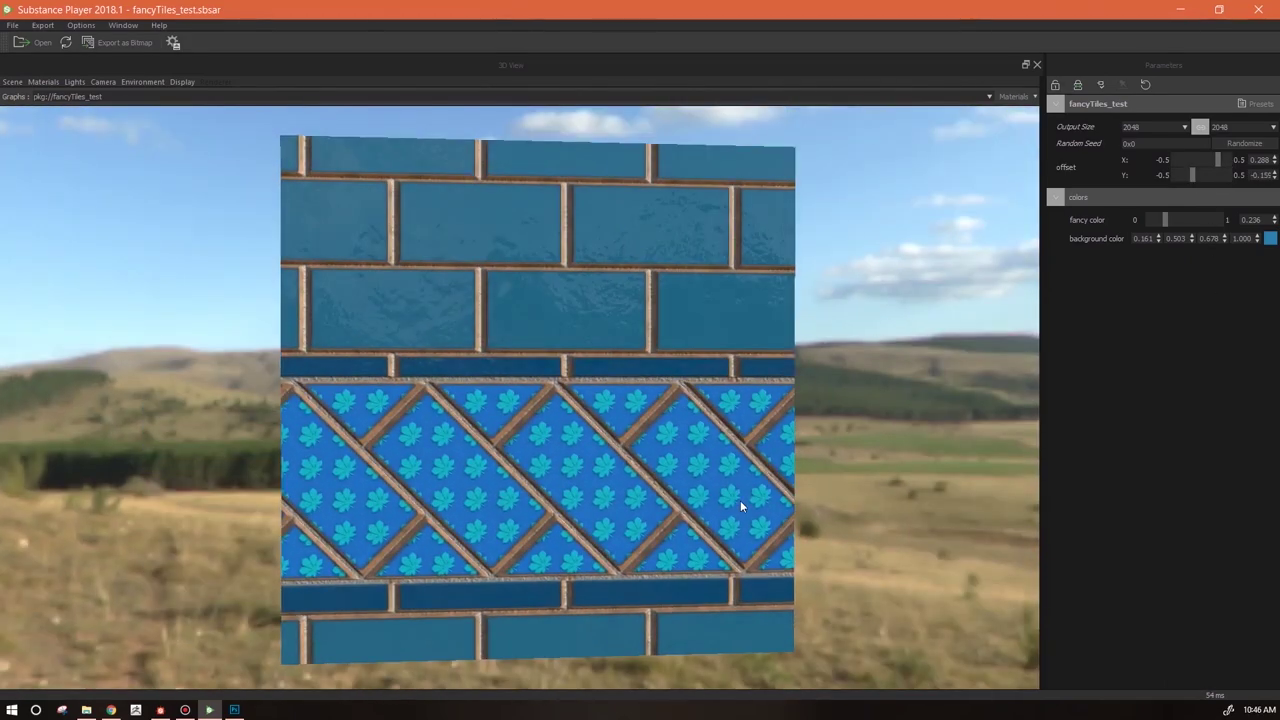
drag(740, 501, 744, 501)
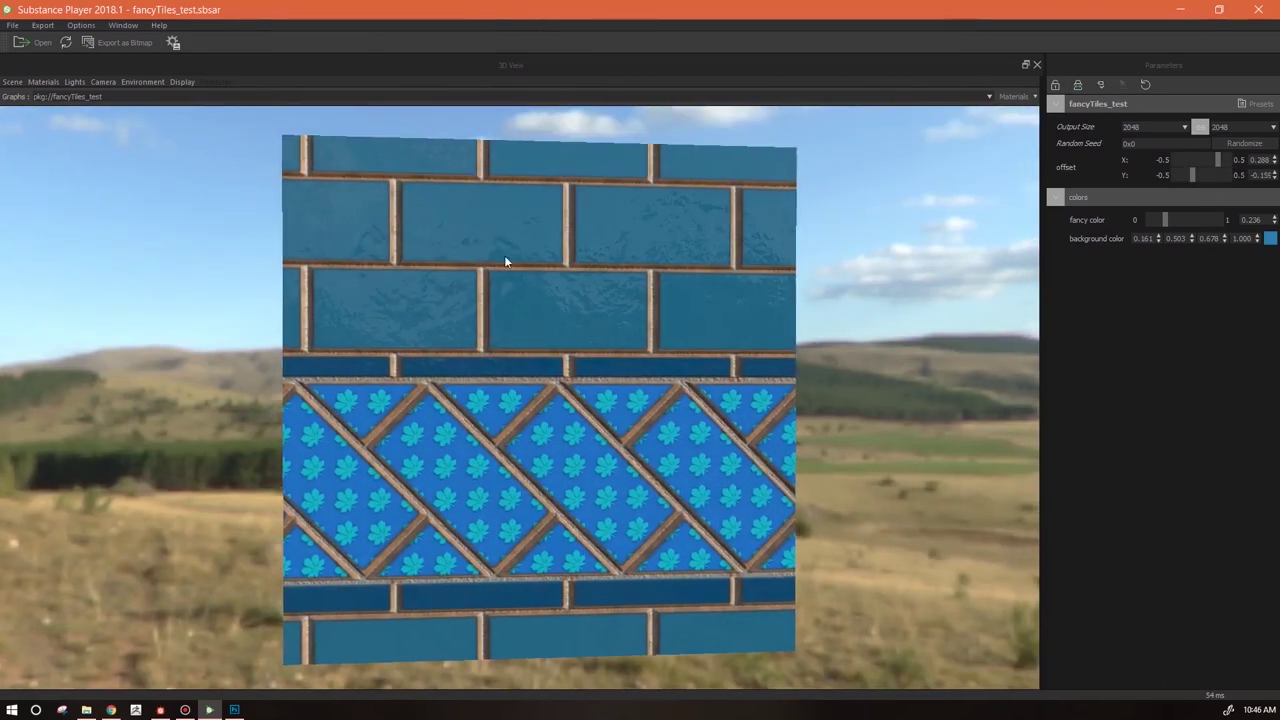
Switch to Substance Designer and widen the graph area to show the whole fancyTiles_test node network
click(160, 710)
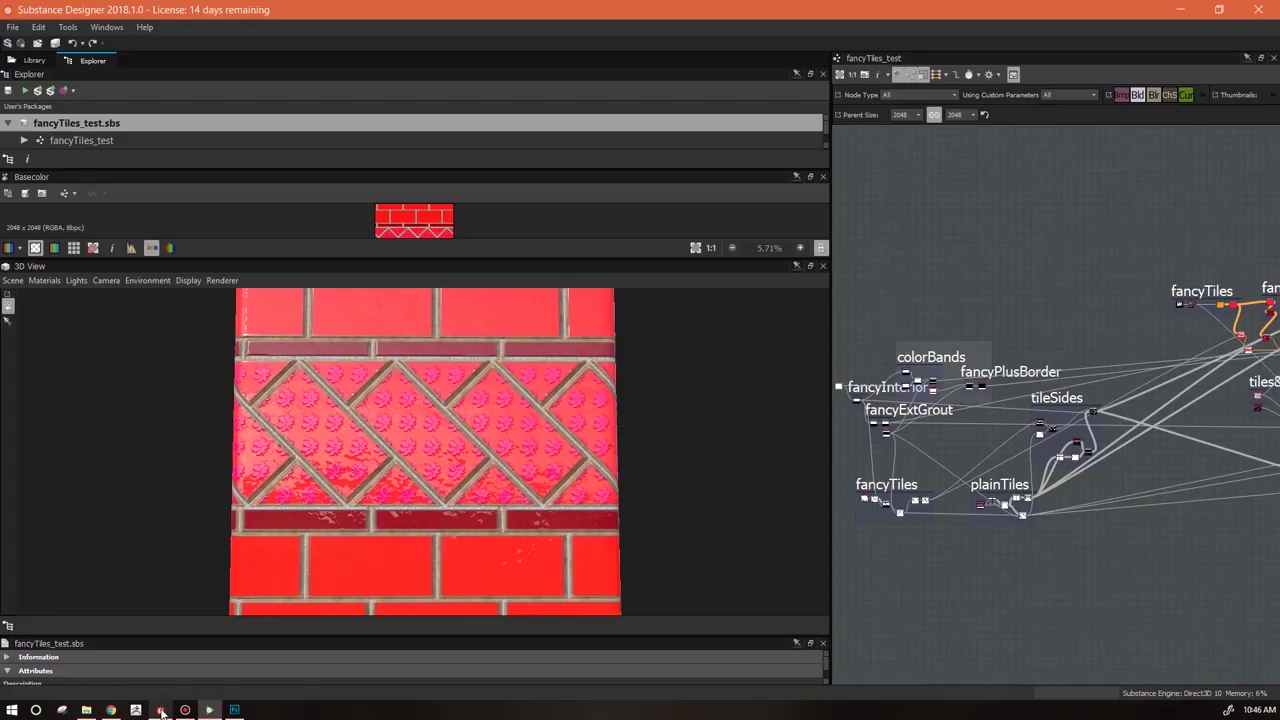
drag(830, 516, 386, 518)
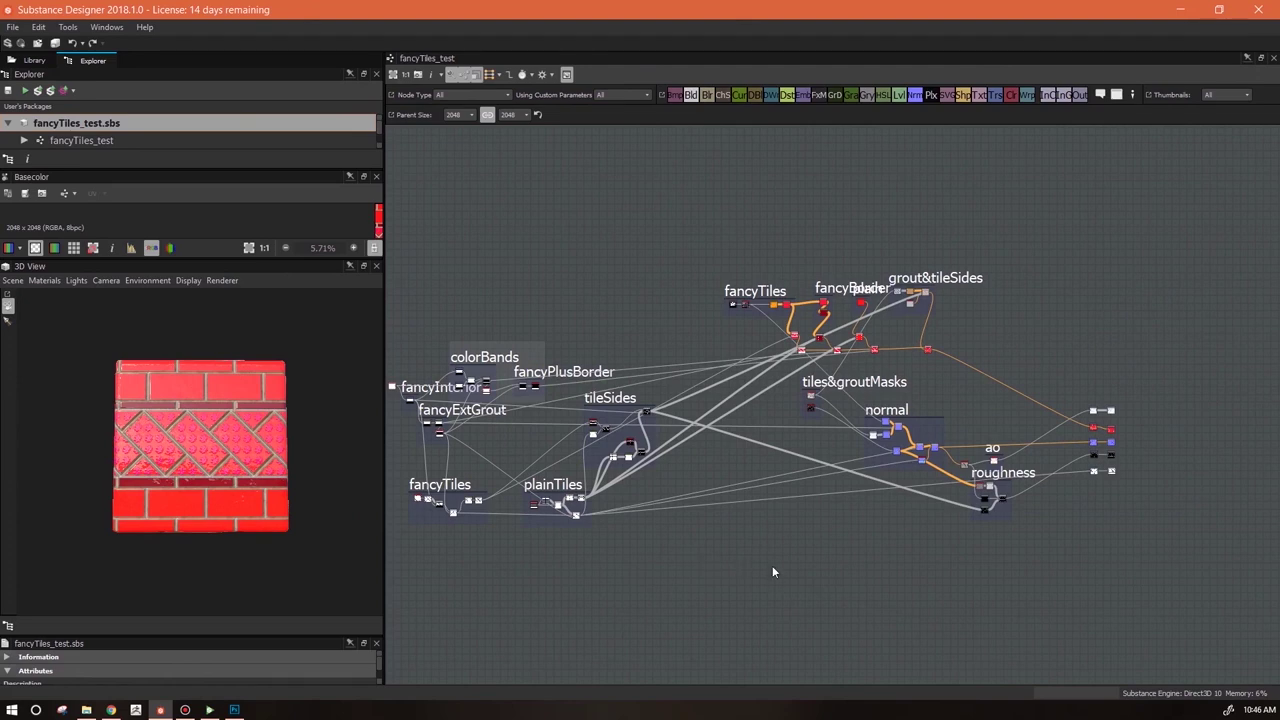
scroll(776, 562, up, 1)
scroll(776, 562, down, 2)
middle_drag(776, 562, 831, 542)
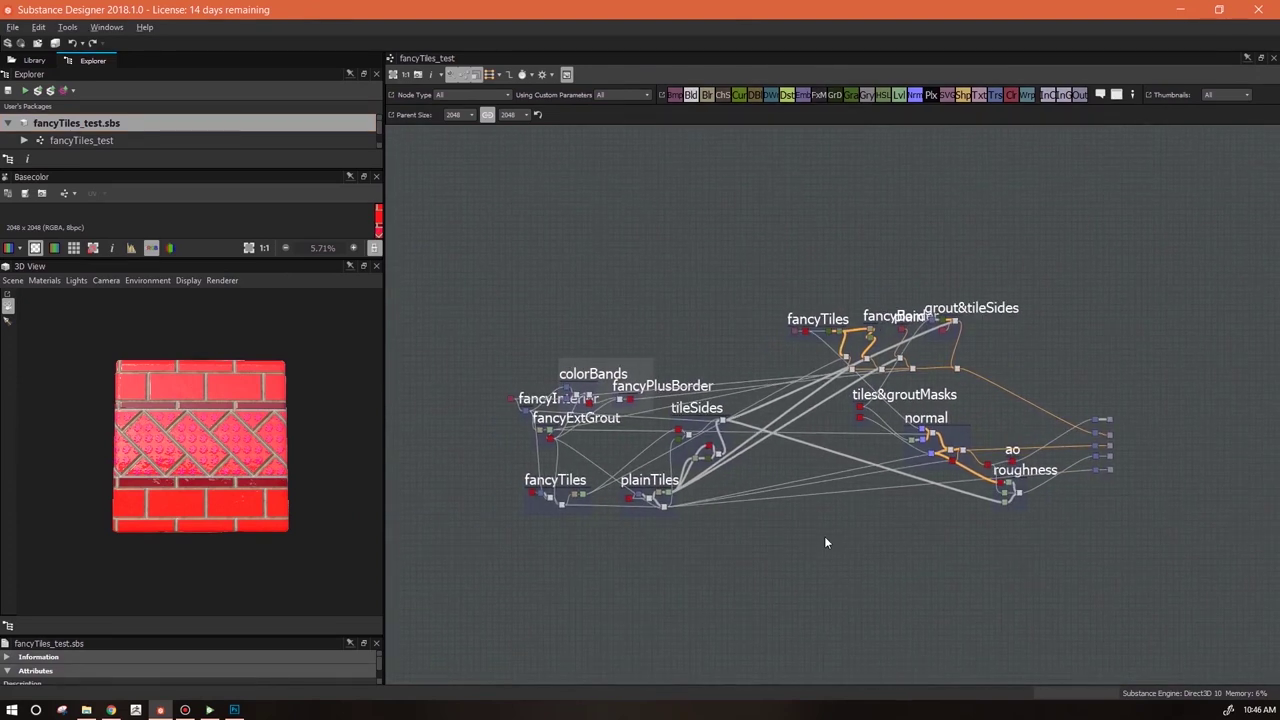
scroll(786, 519, up, 2)
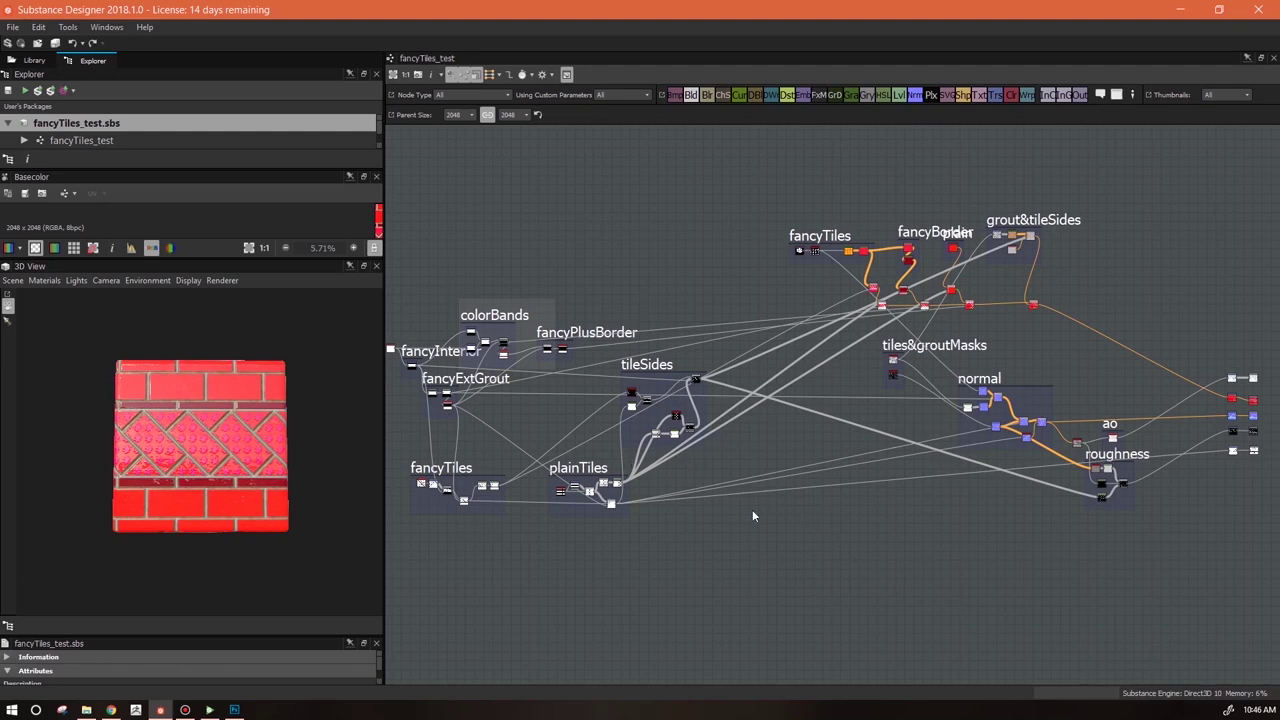
middle_drag(948, 461, 1062, 483)
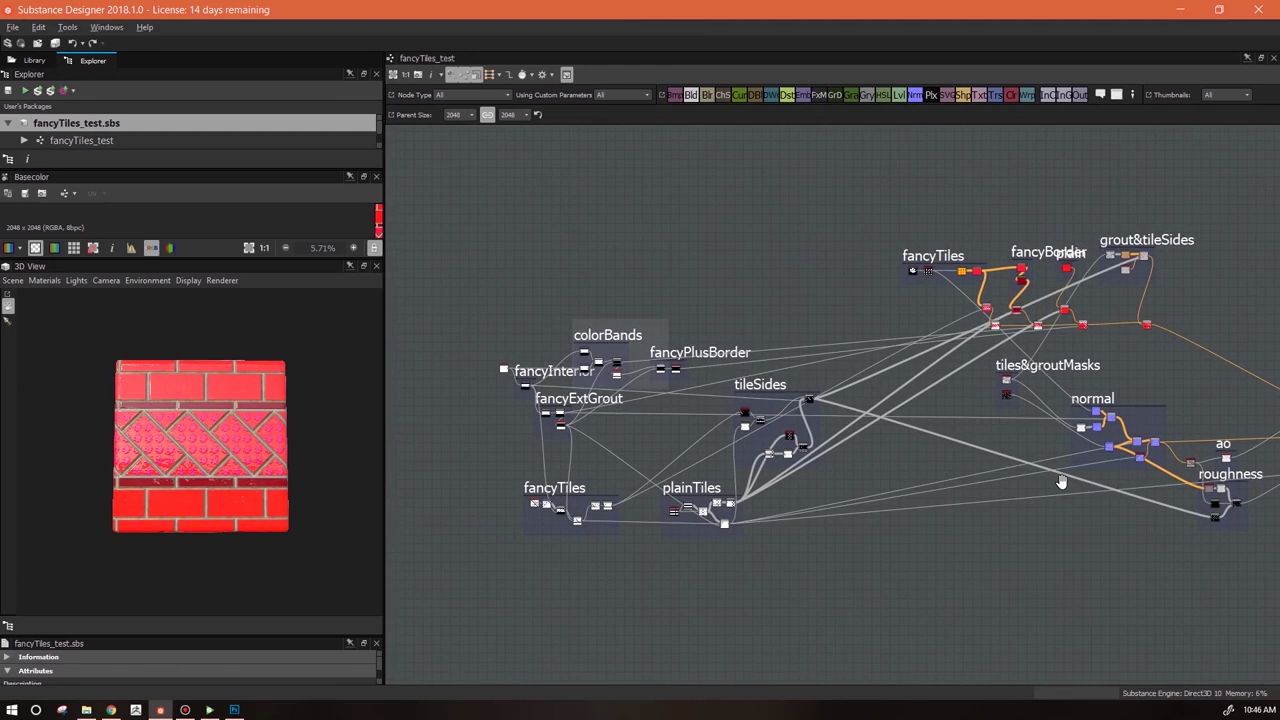
Create a new substance graph named fancyTiles from the Physically Based (Metallic/Roughness) template at 2048 px
click(12, 29)
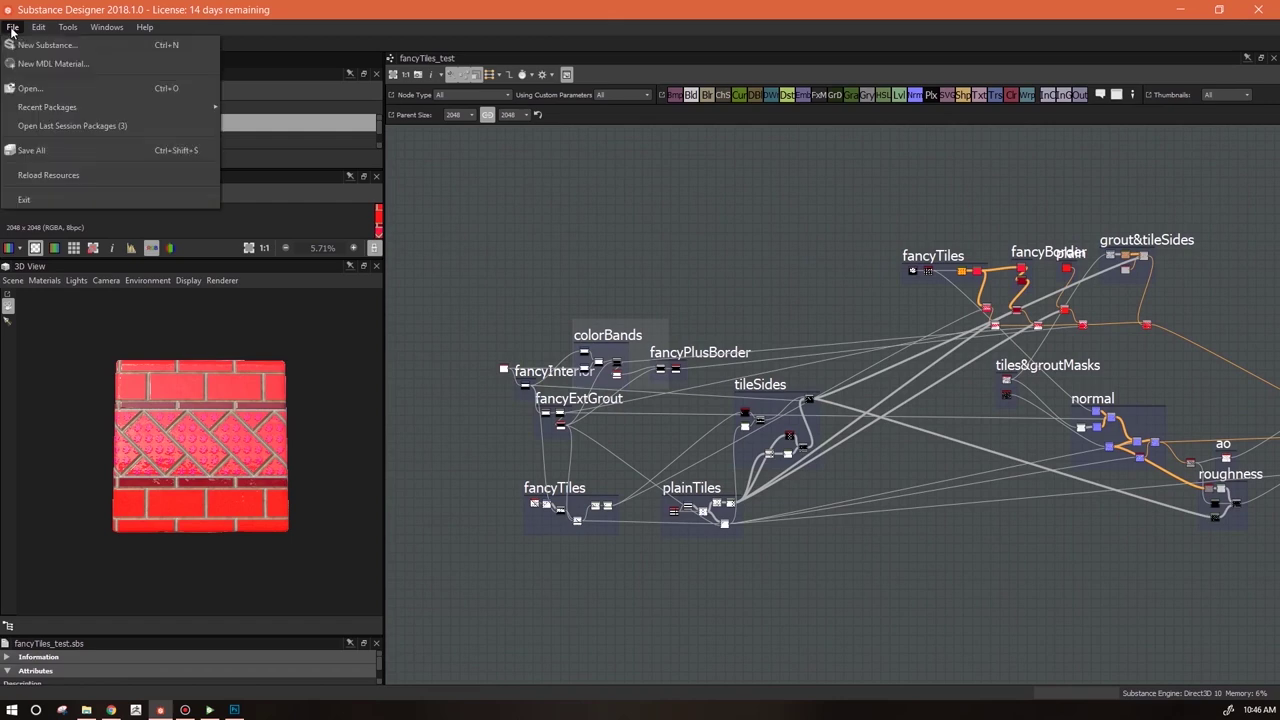
click(40, 45)
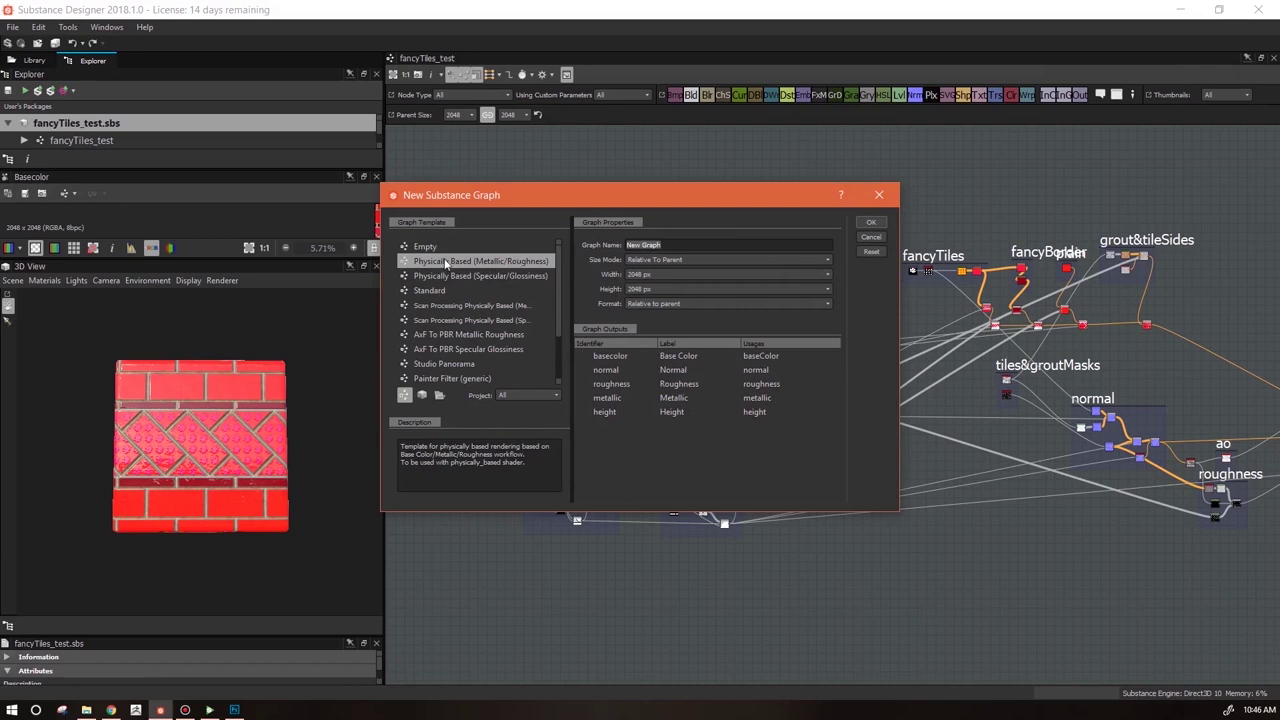
click(711, 243)
drag(708, 243, 585, 241)
text(fancyTiles)
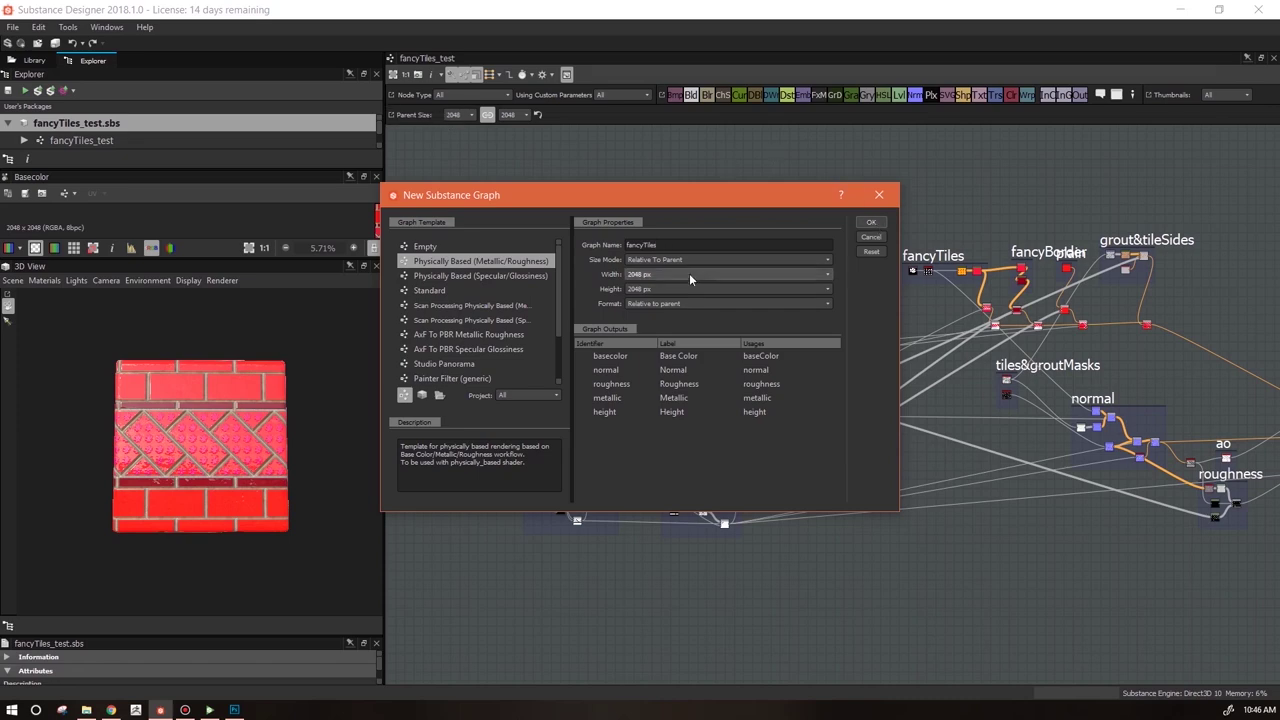
click(872, 223)
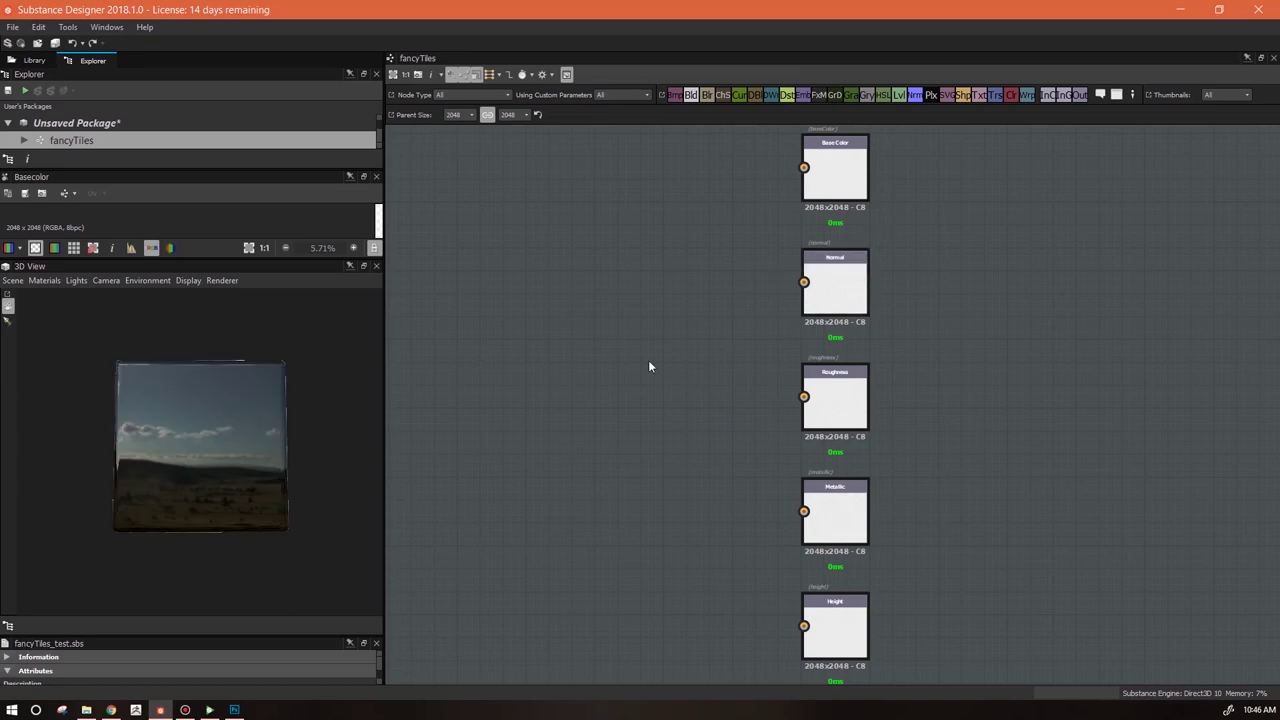
Save the new package as fancyTiles.sbs in a project subfolder of DEMOS\YOU TUBE
click(72, 123)
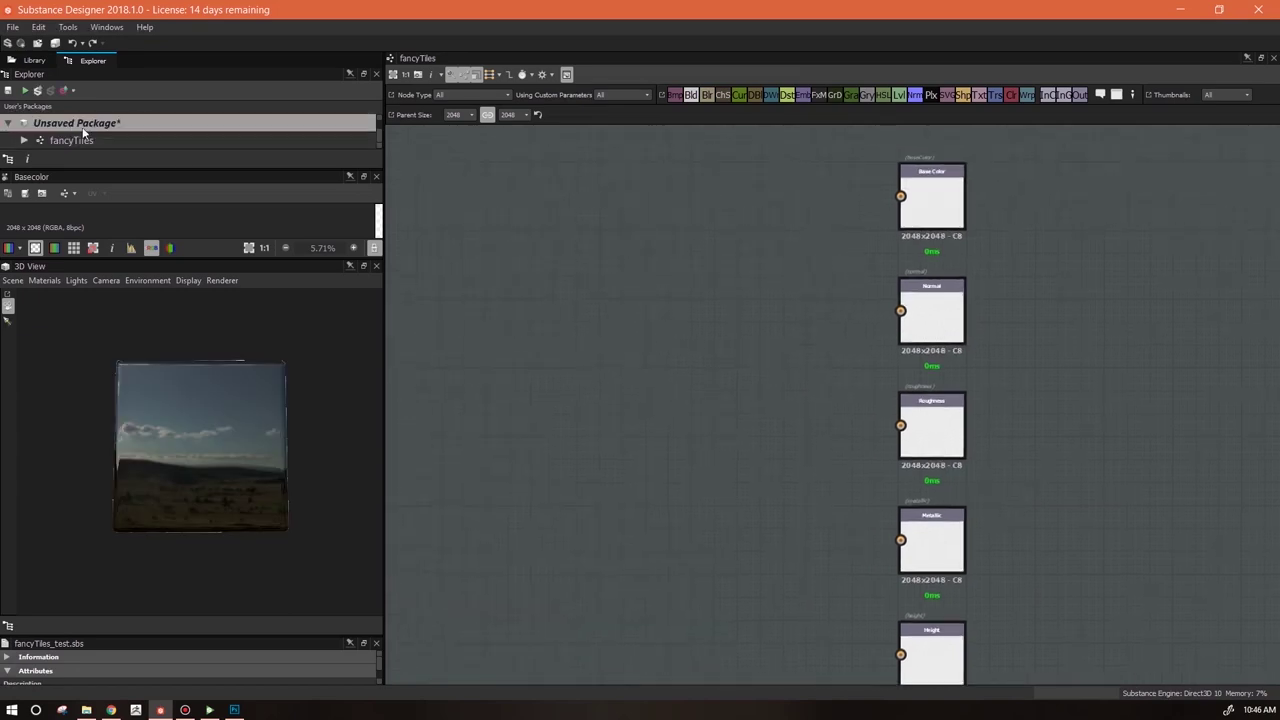
key(ctrl+s)
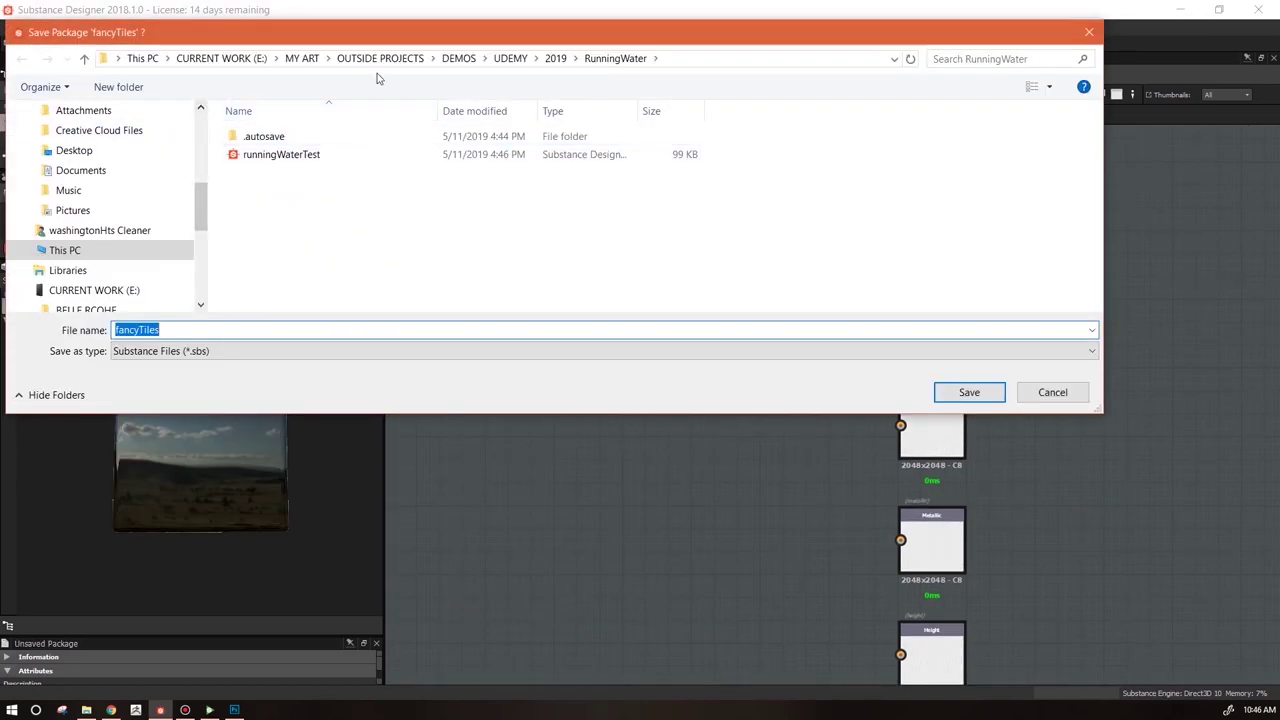
click(458, 58)
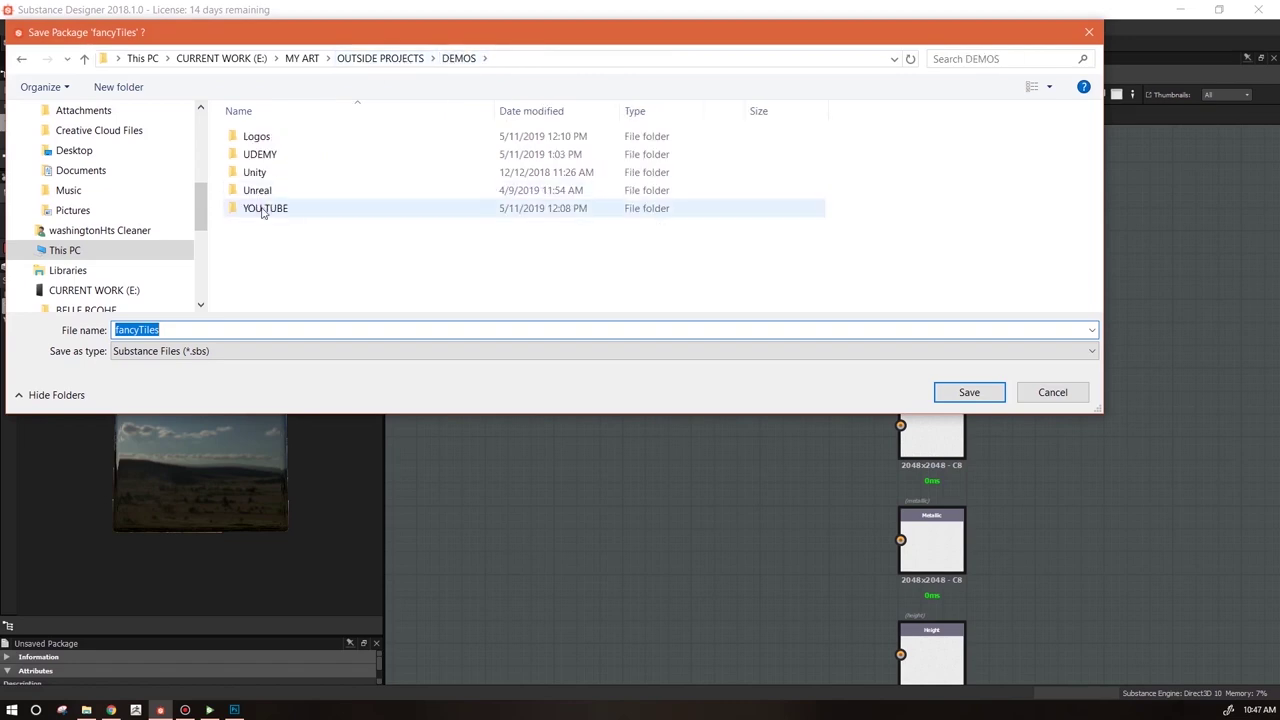
double_click(263, 208)
double_click(263, 154)
double_click(263, 154)
click(952, 391)
Delete the Metallic output node from the fancyTiles graph
middle_drag(671, 380, 769, 360)
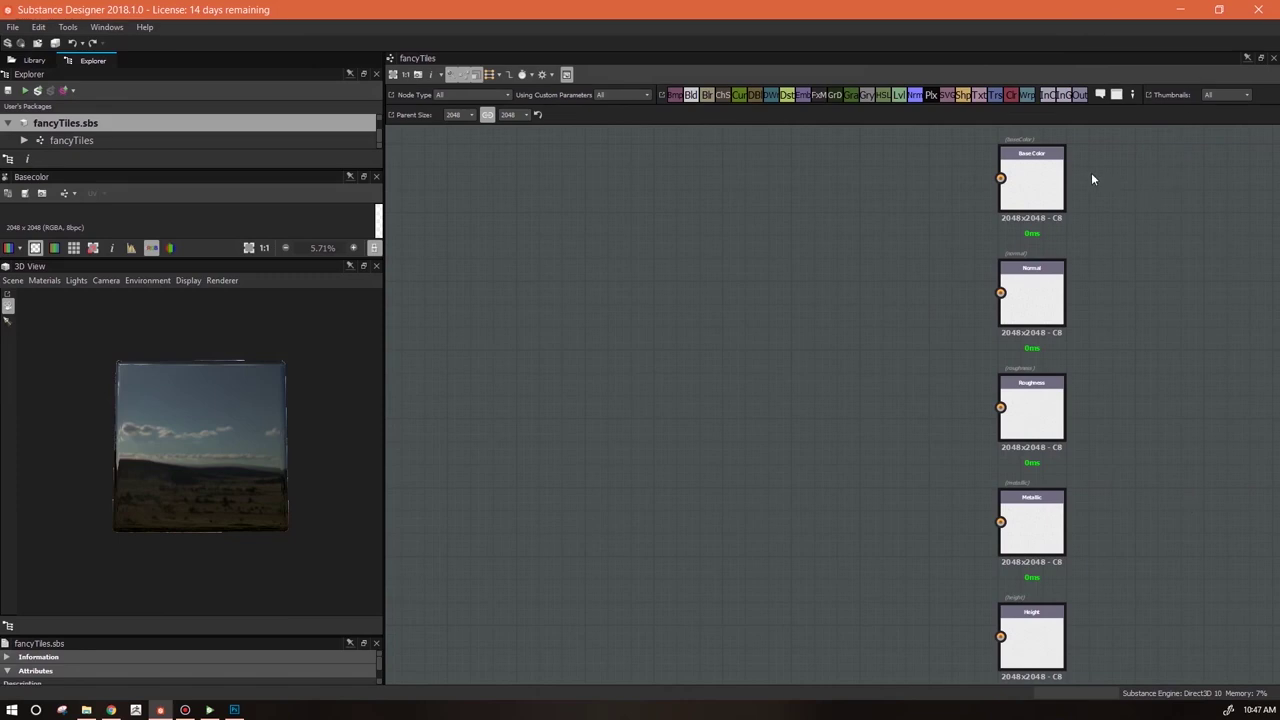
middle_drag(1054, 561, 926, 527)
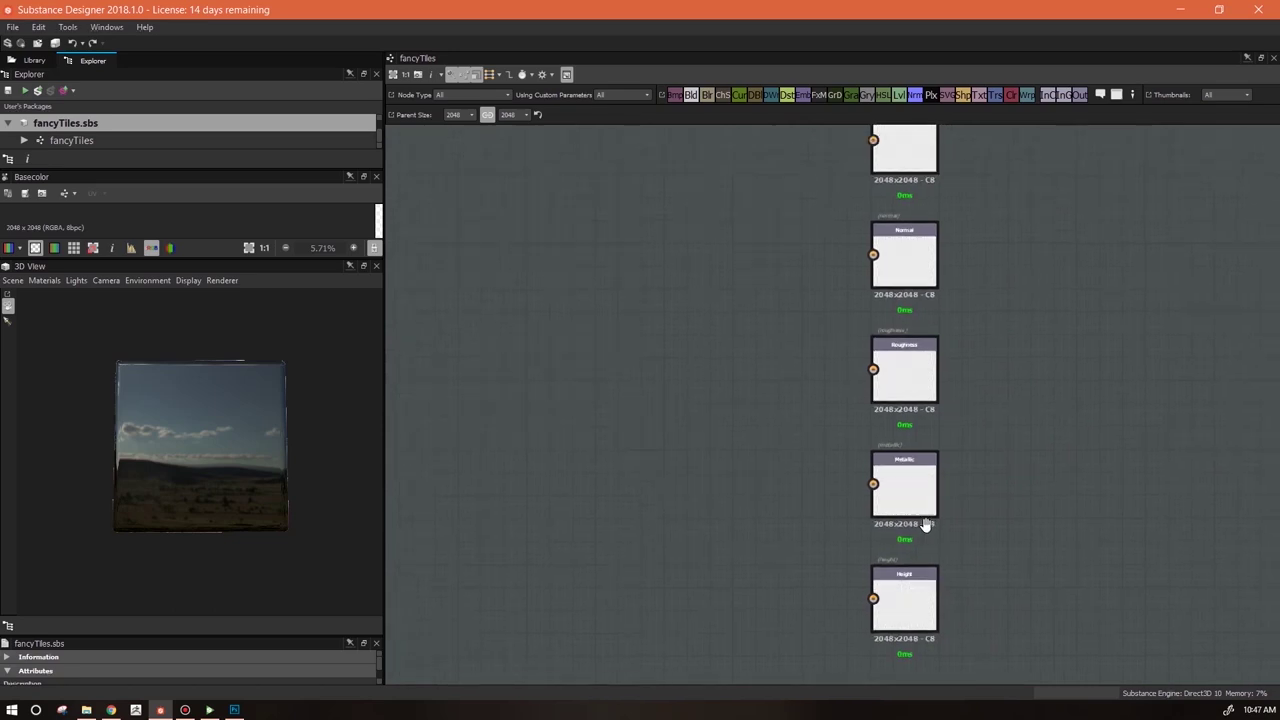
drag(908, 480, 984, 489)
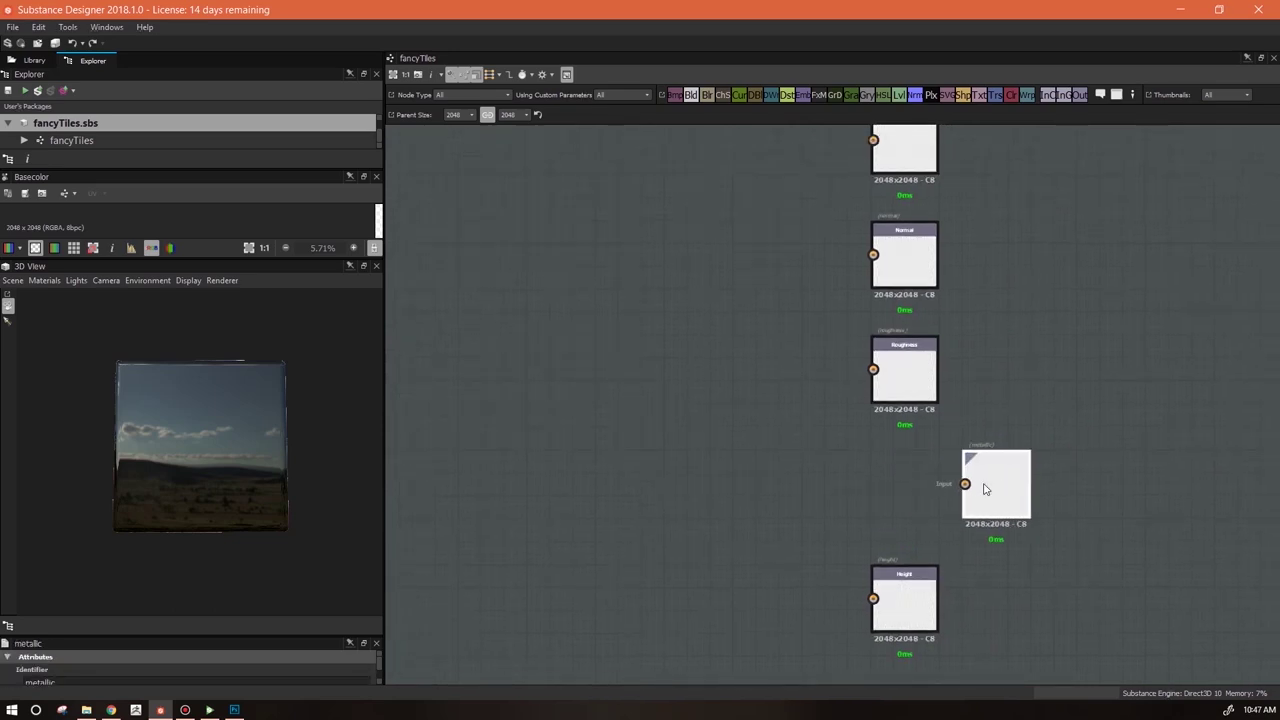
key(Delete)
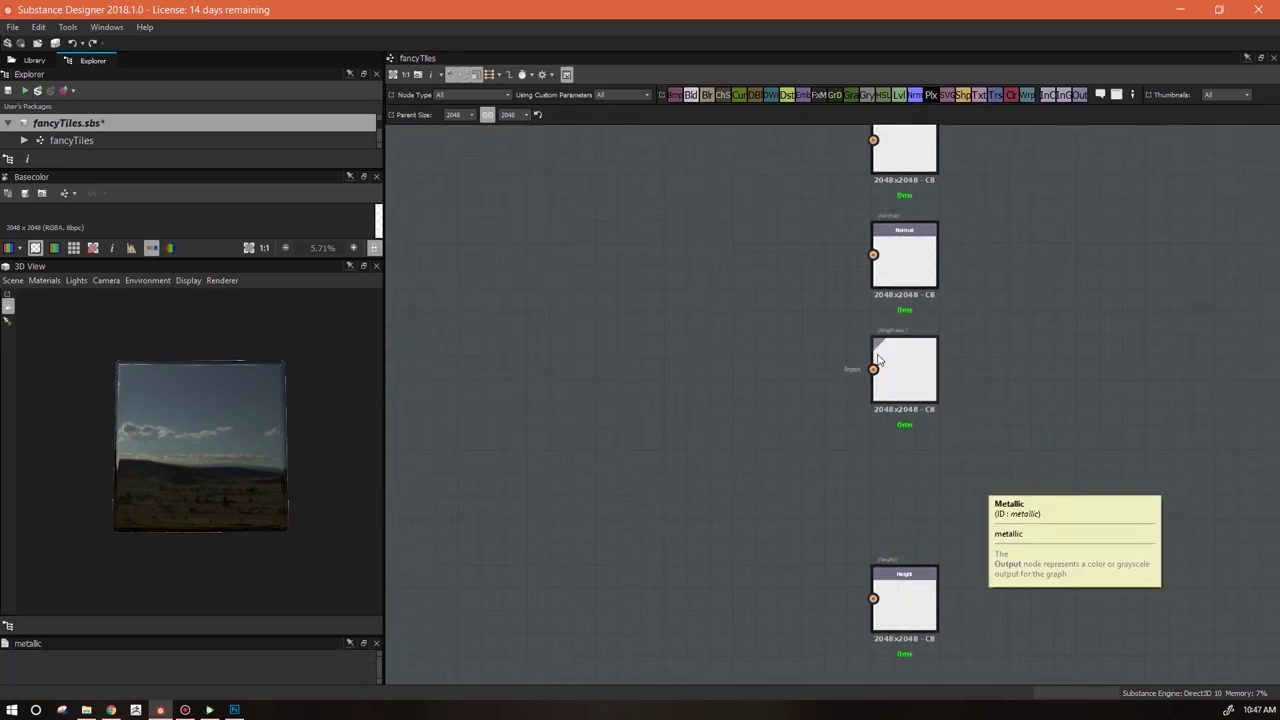
Rearrange the output column so Height sits directly below Normal and Roughness sits beneath Height
drag(910, 376, 908, 437)
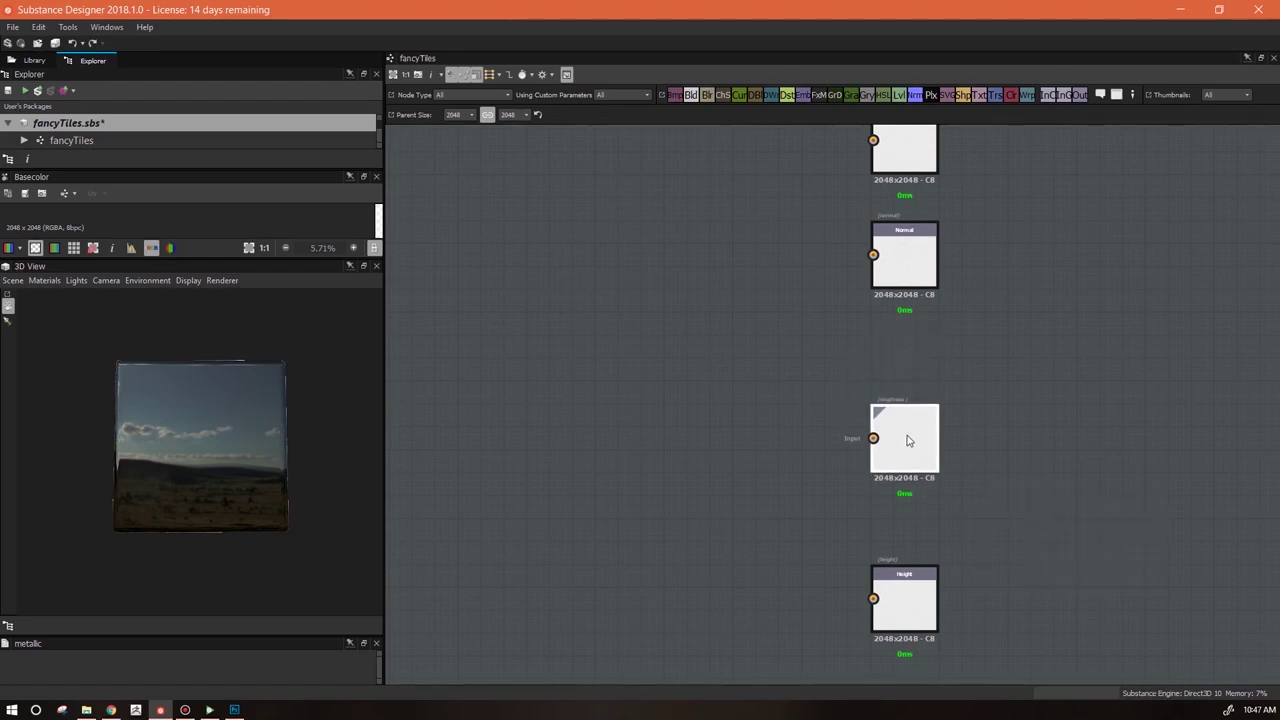
drag(891, 612, 918, 366)
drag(902, 448, 908, 508)
middle_drag(963, 431, 1043, 538)
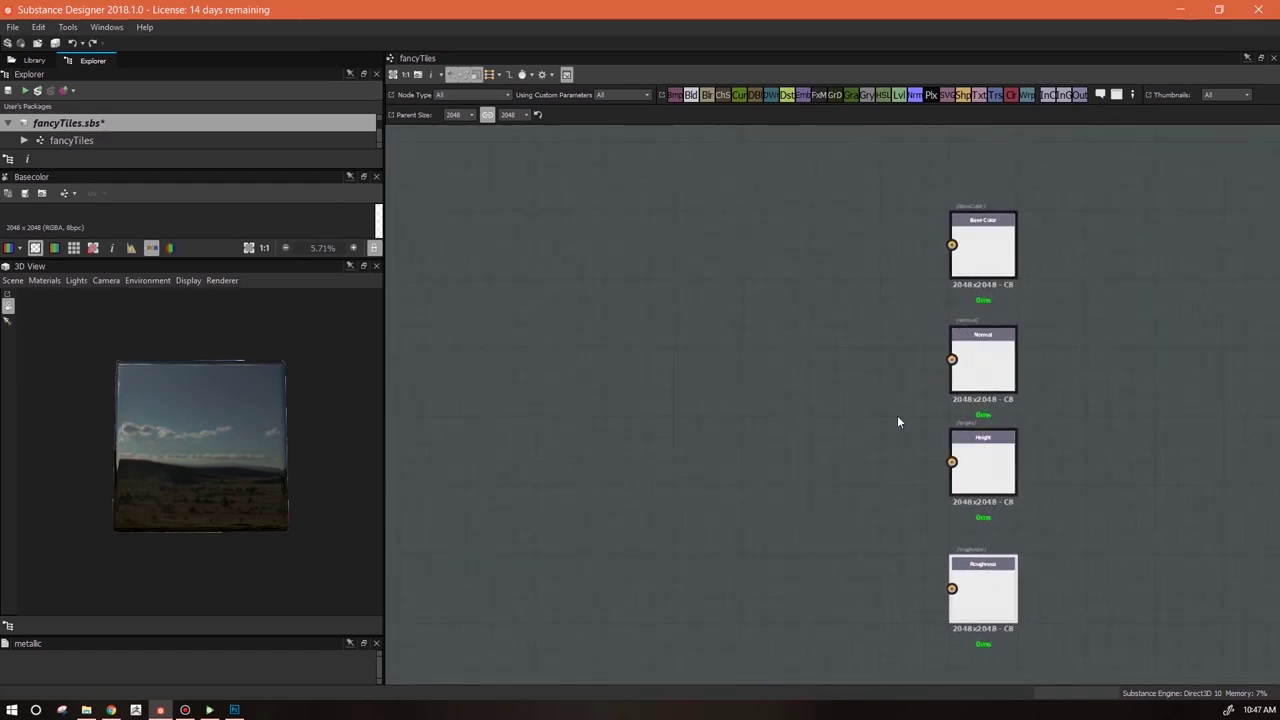
drag(996, 604, 996, 582)
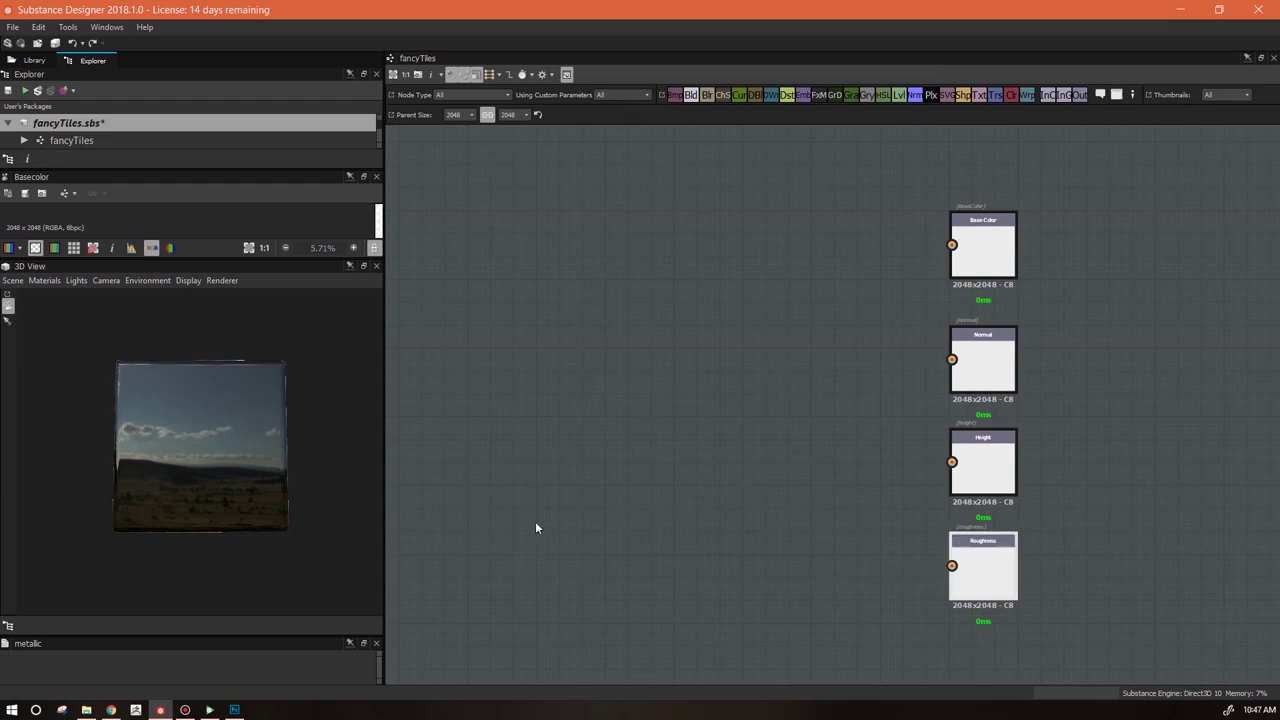
Add a new Output node and align it above the Base Color output
drag(258, 498, 320, 502)
middle_drag(914, 382, 966, 411)
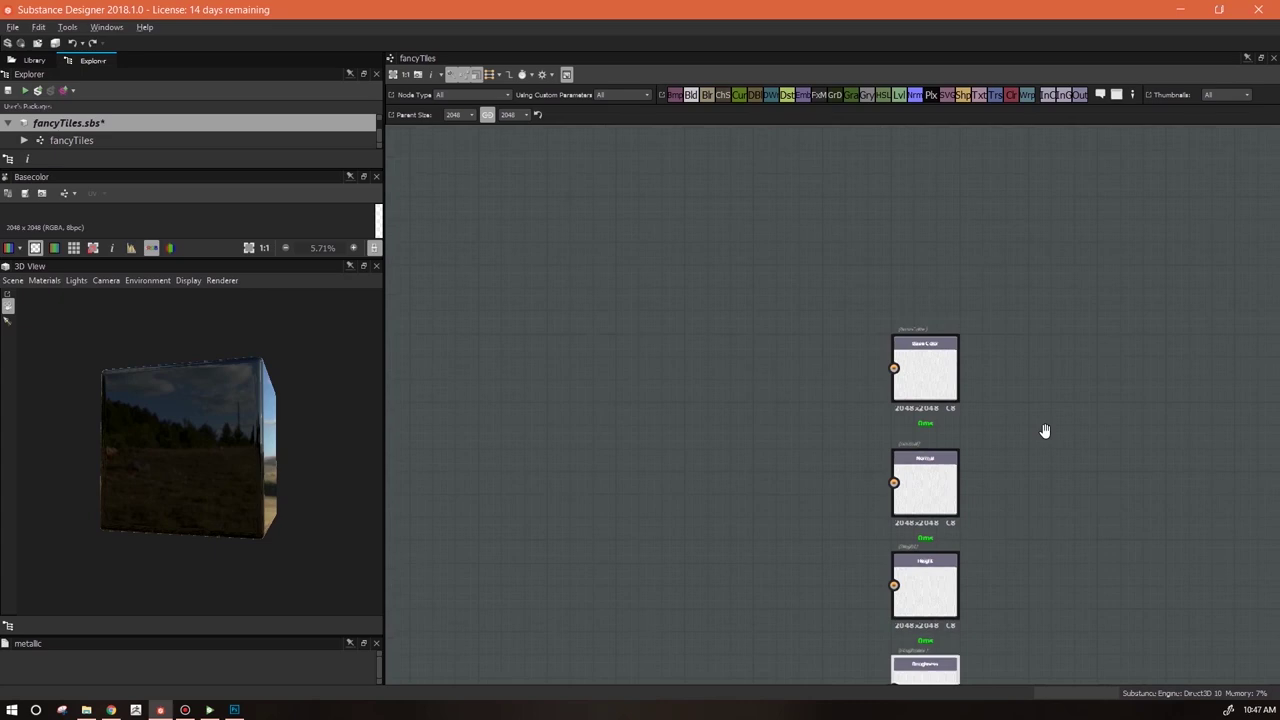
right_click(905, 243)
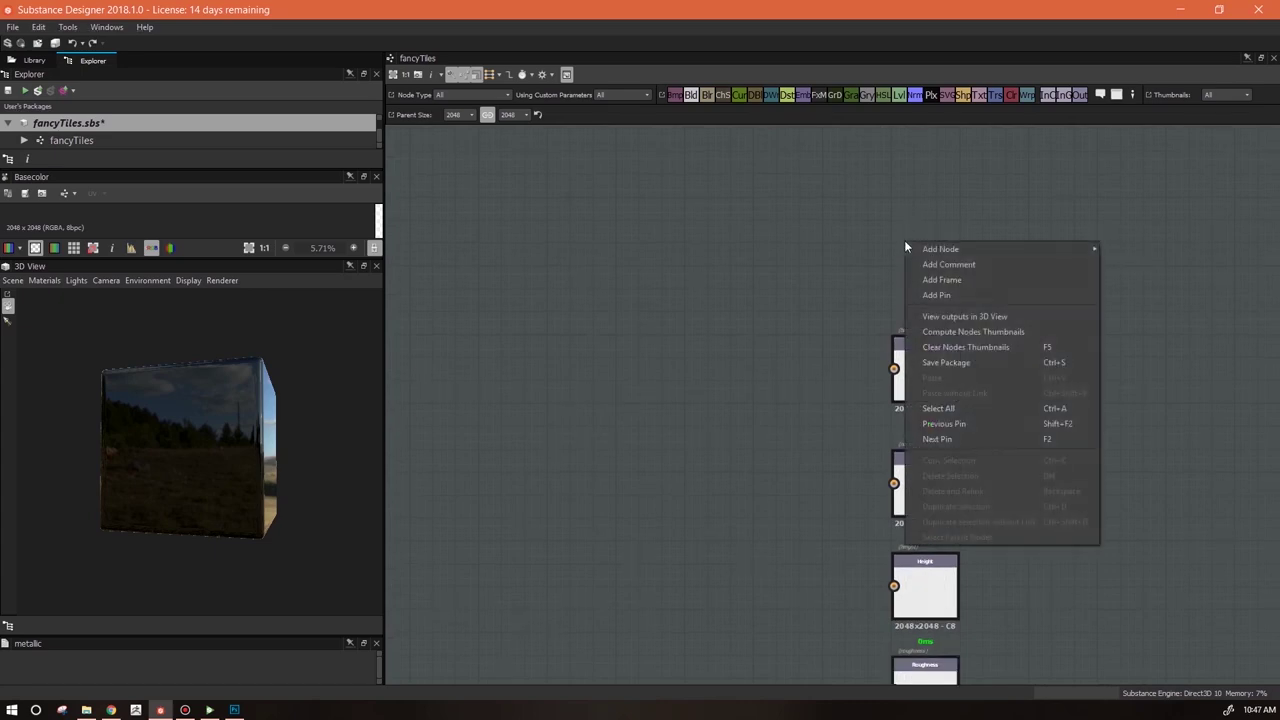
mouse_move(931, 251)
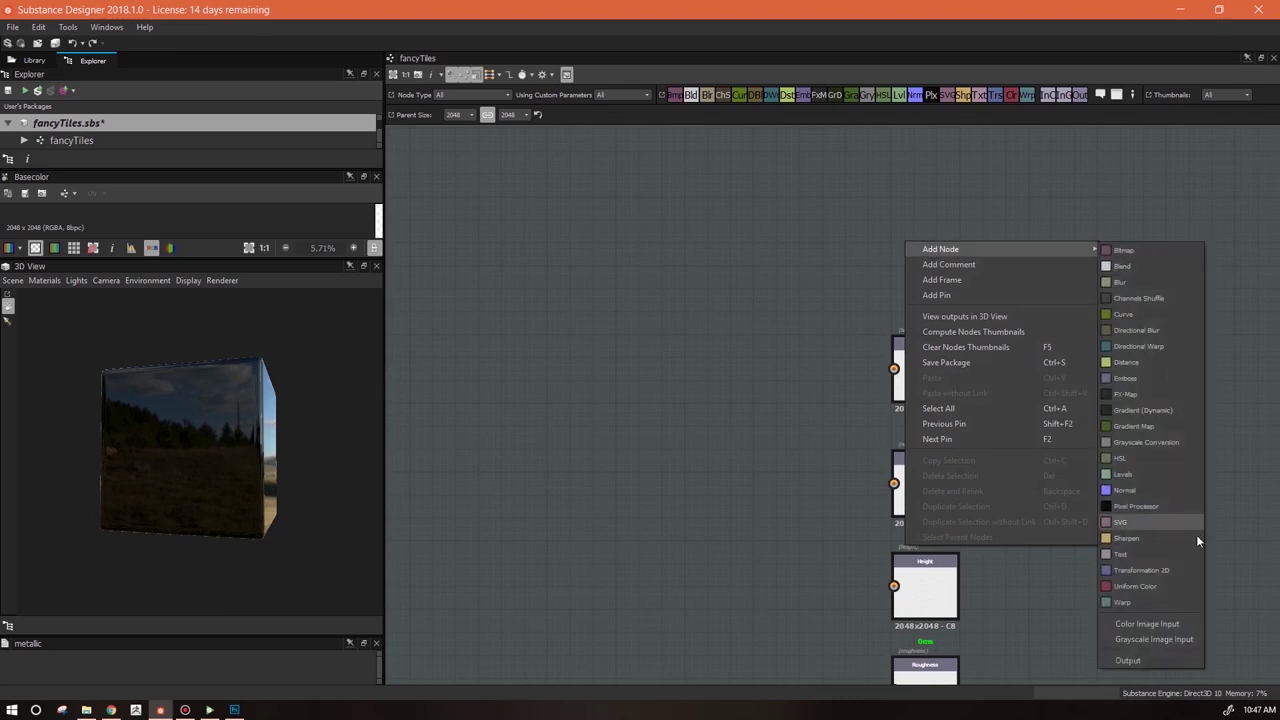
click(1142, 663)
drag(906, 244, 925, 261)
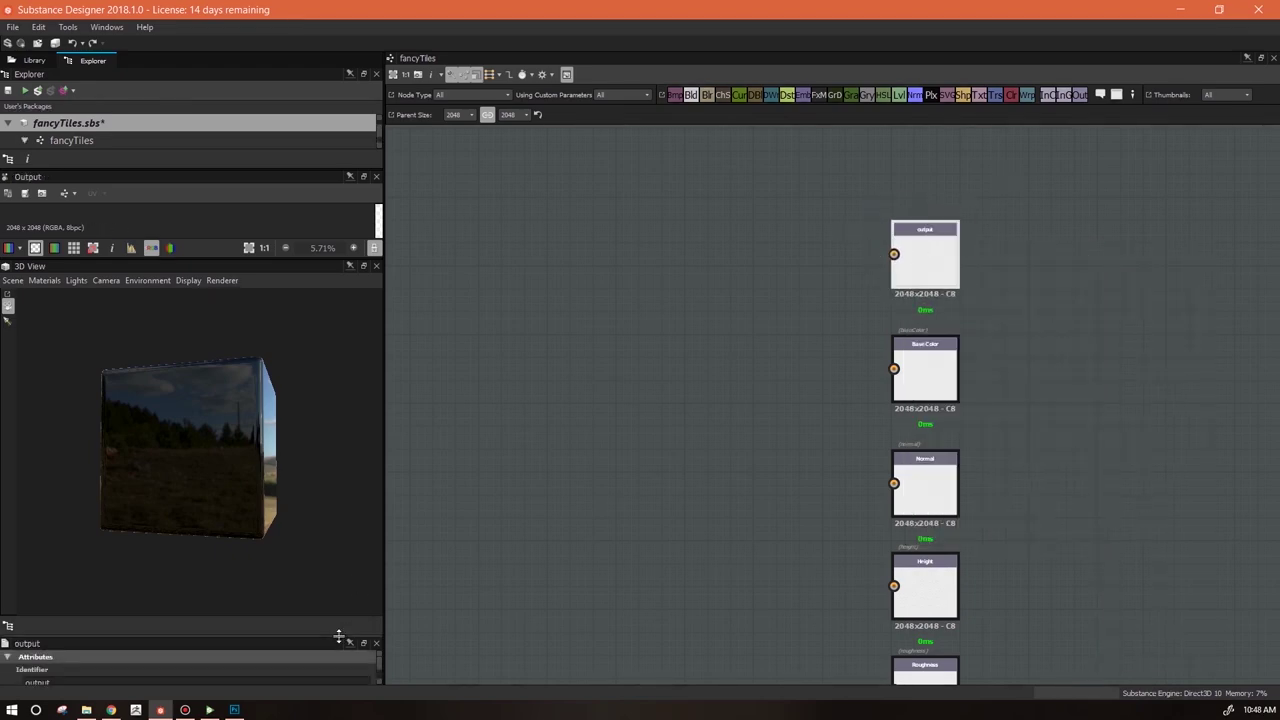
Enlarge the properties area and set the new output's identifier to ao and its label to AO
drag(339, 636, 339, 347)
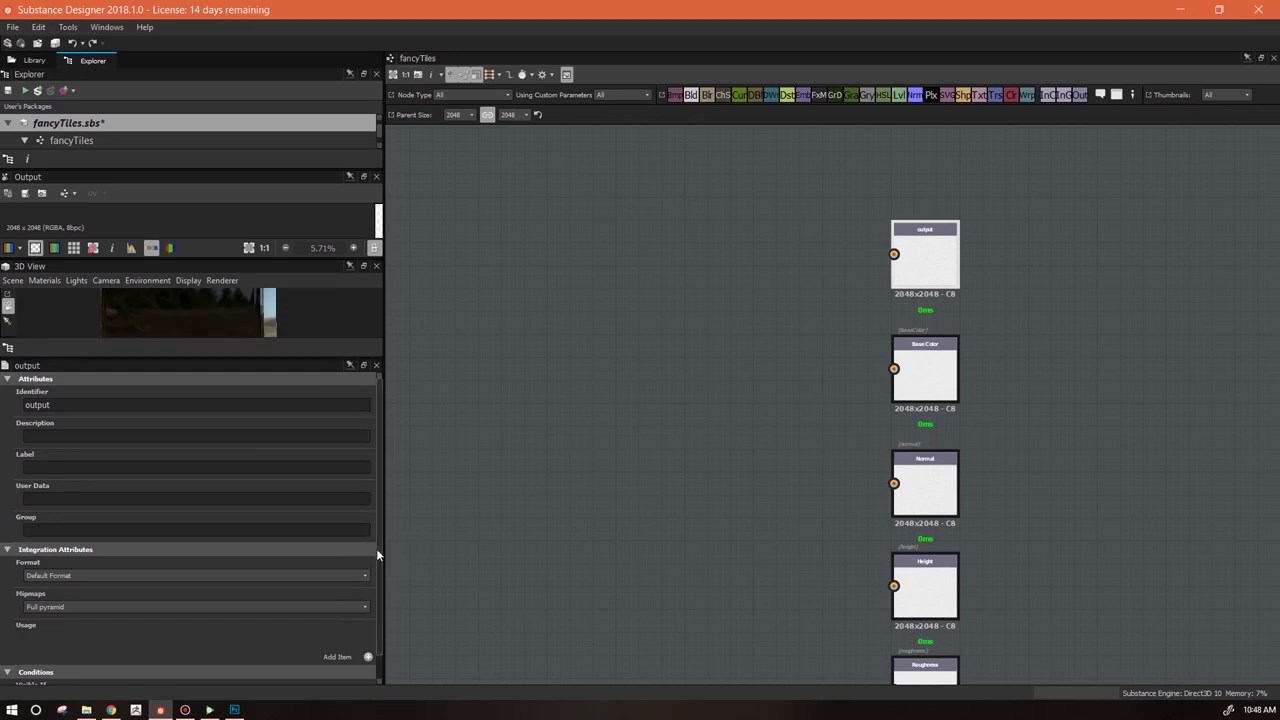
drag(378, 548, 388, 631)
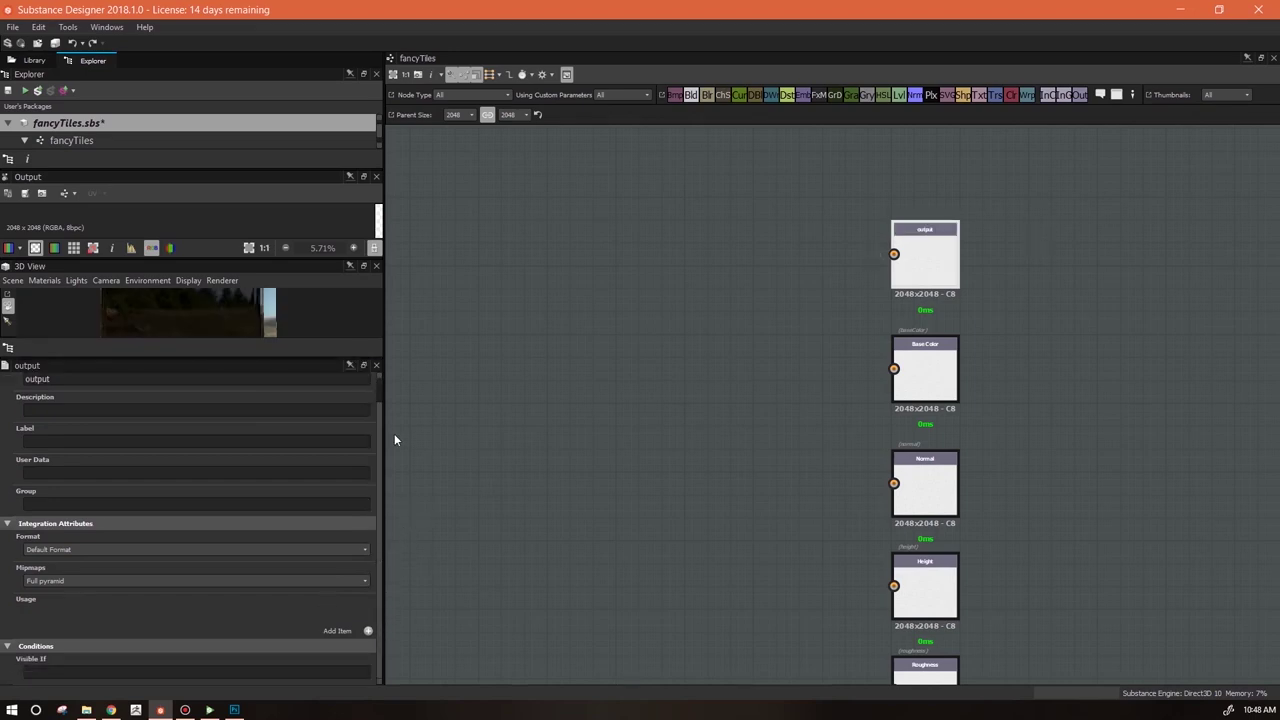
scroll(381, 462, up, 1)
text(ao)
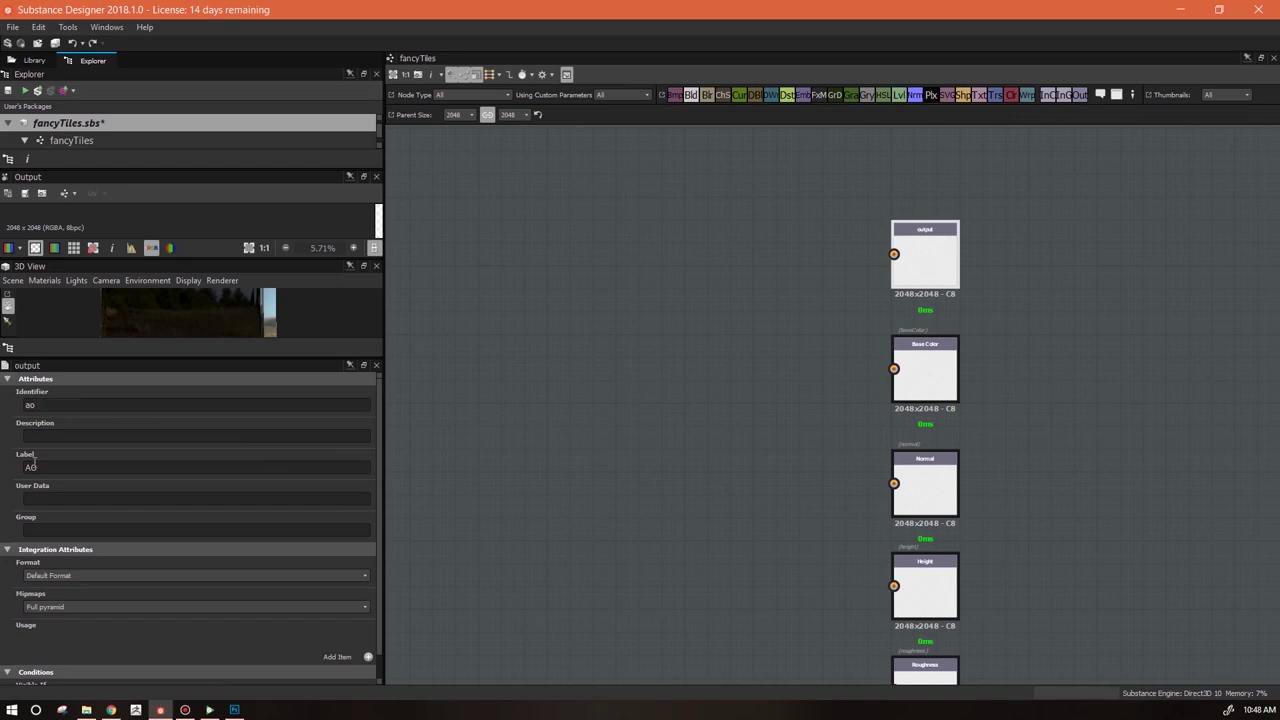
scroll(380, 487, down, 1)
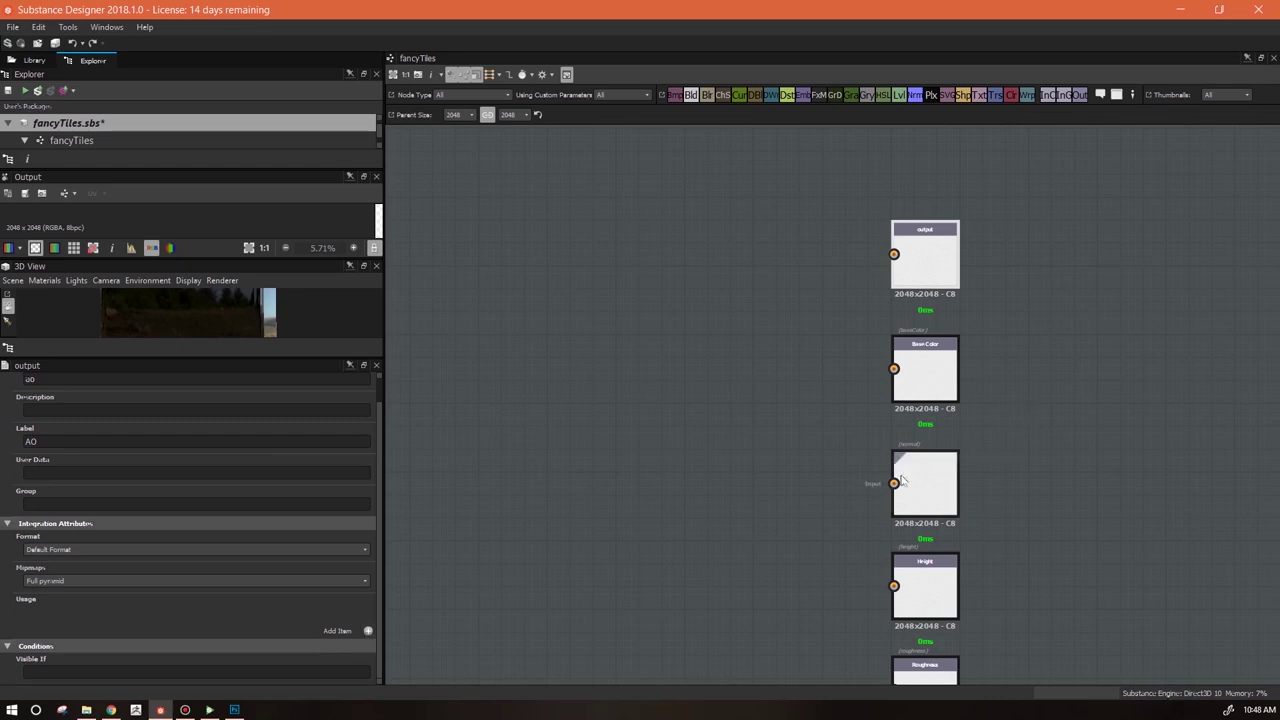
Add a usage item to the AO output and set its usage to ambientOcclusion
click(368, 631)
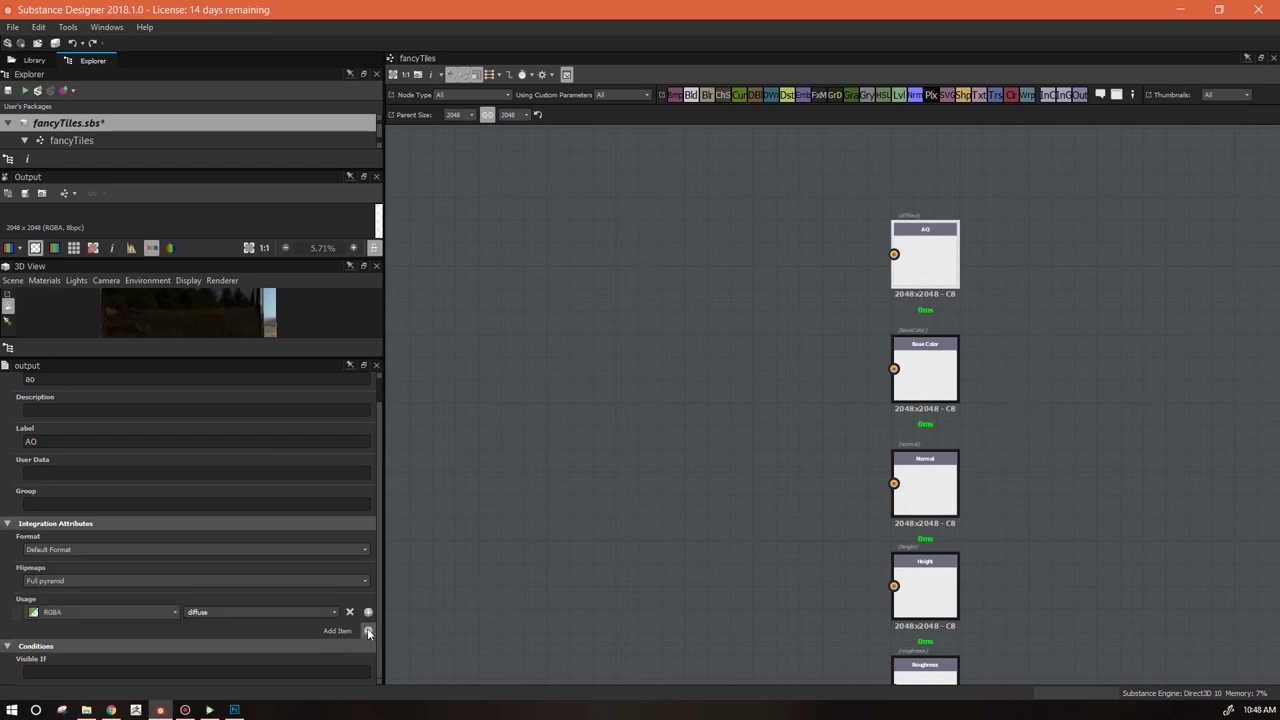
click(336, 612)
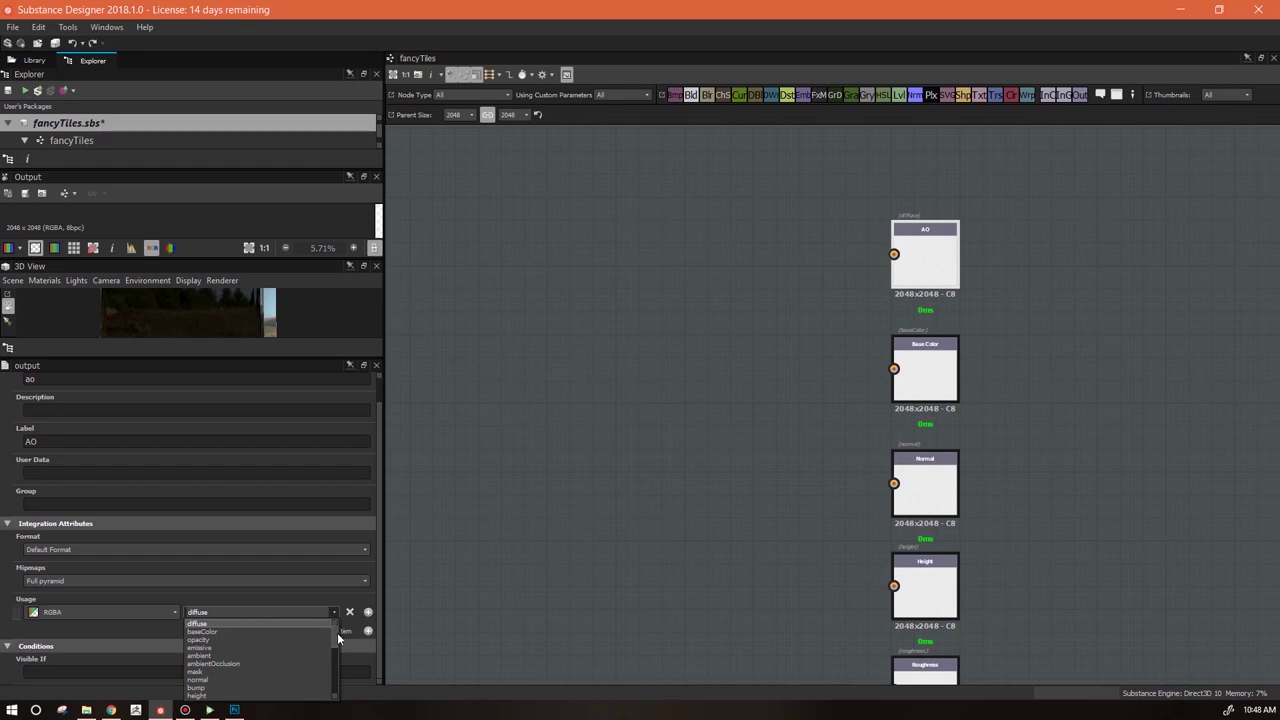
drag(337, 632, 345, 669)
scroll(340, 665, up, 5)
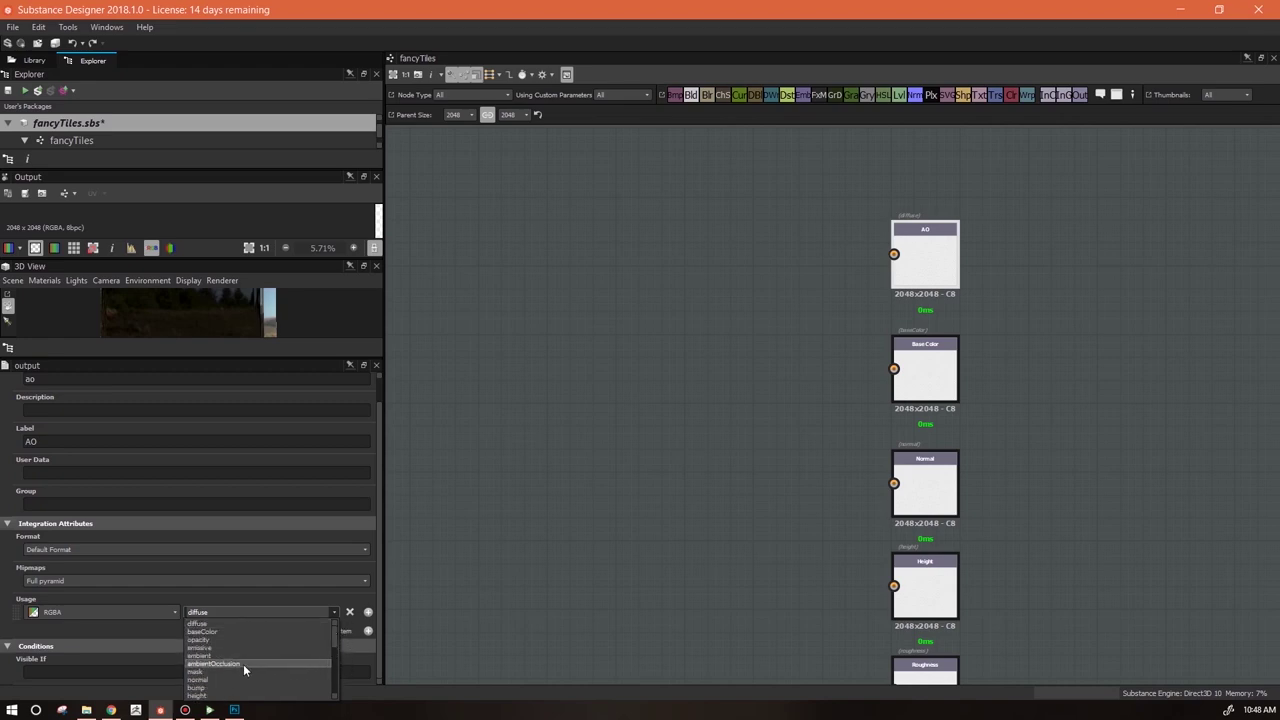
click(242, 664)
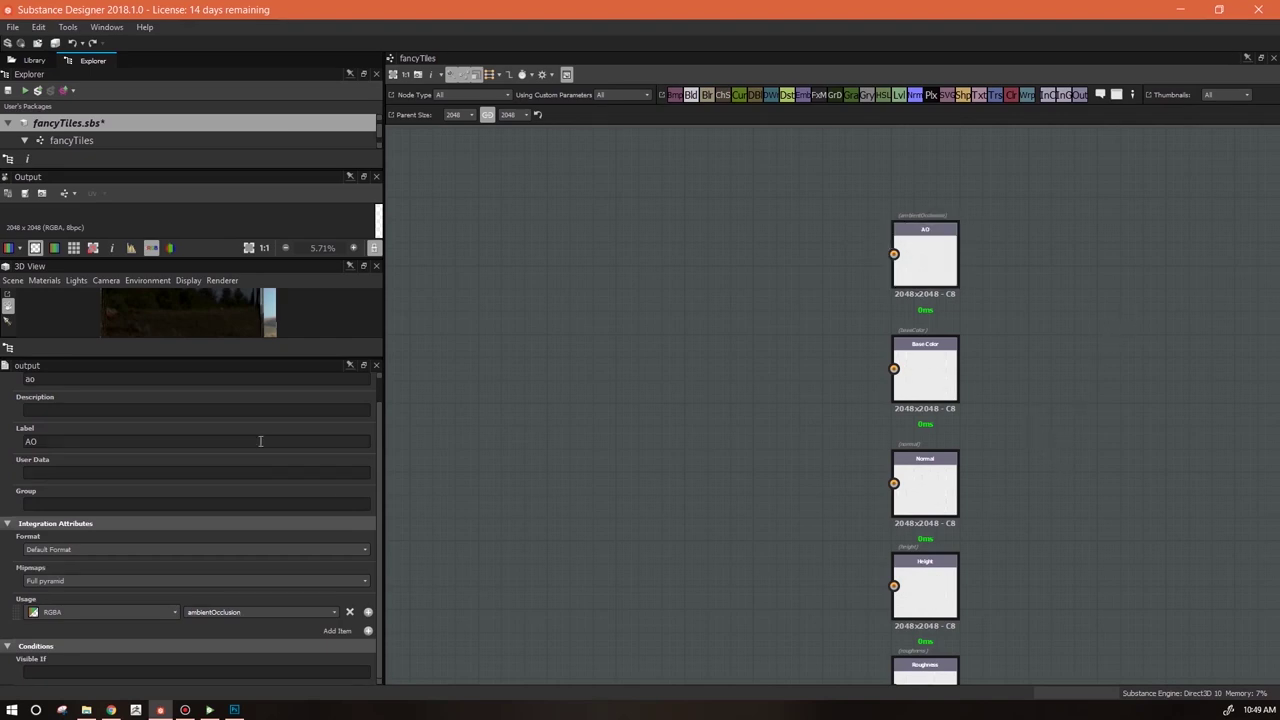
scroll(378, 558, up, 1)
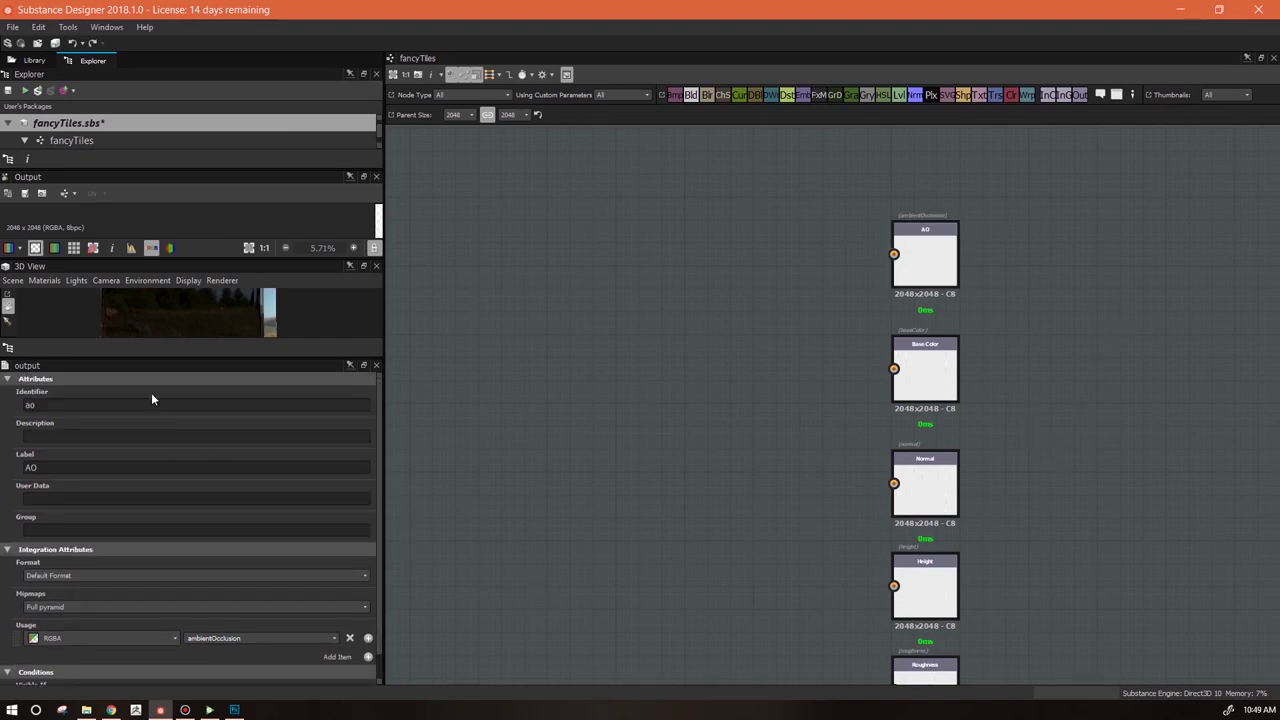
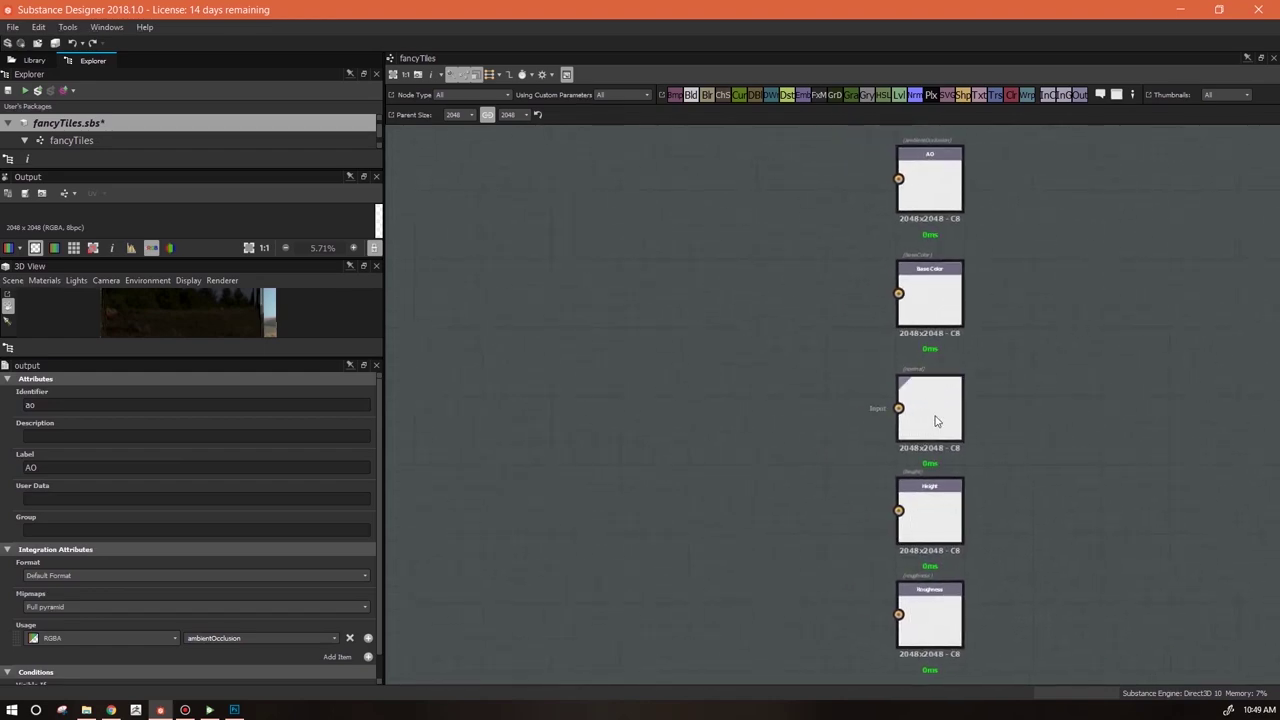
Enlarge the package explorer and open the fancyTiles_test graph
scroll(1068, 392, down, 2)
middle_drag(660, 466, 920, 484)
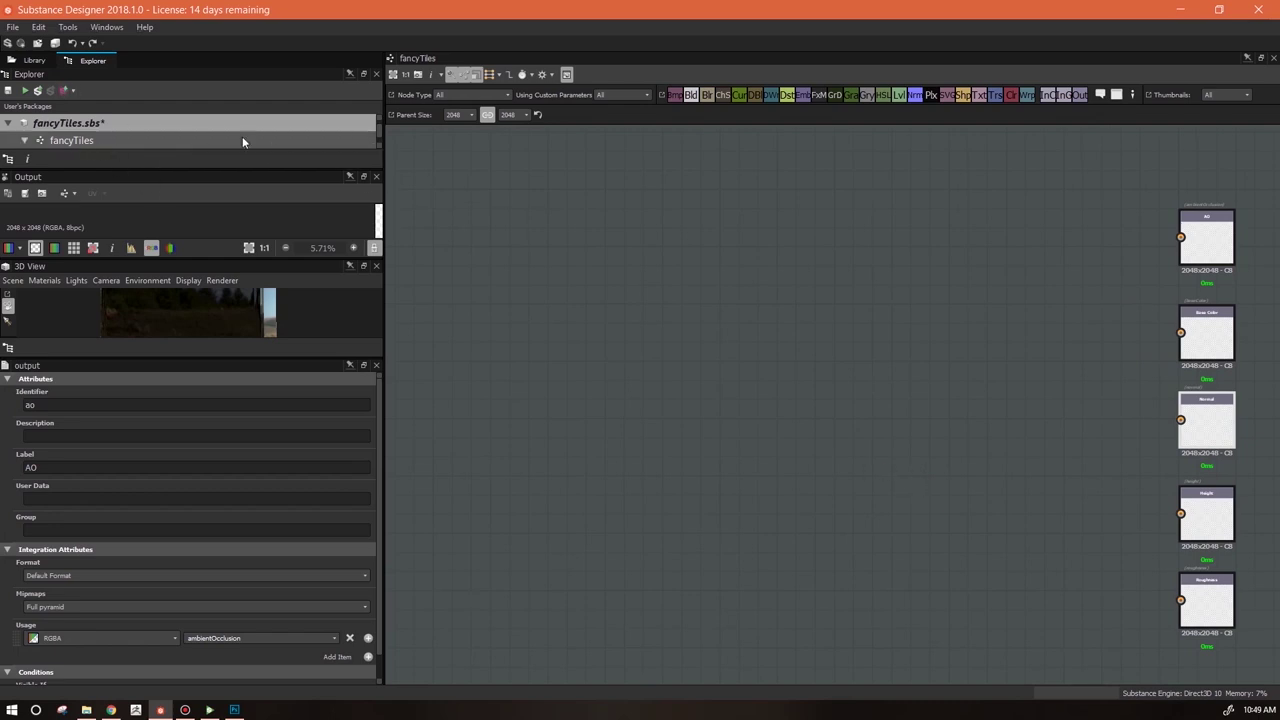
drag(355, 169, 353, 294)
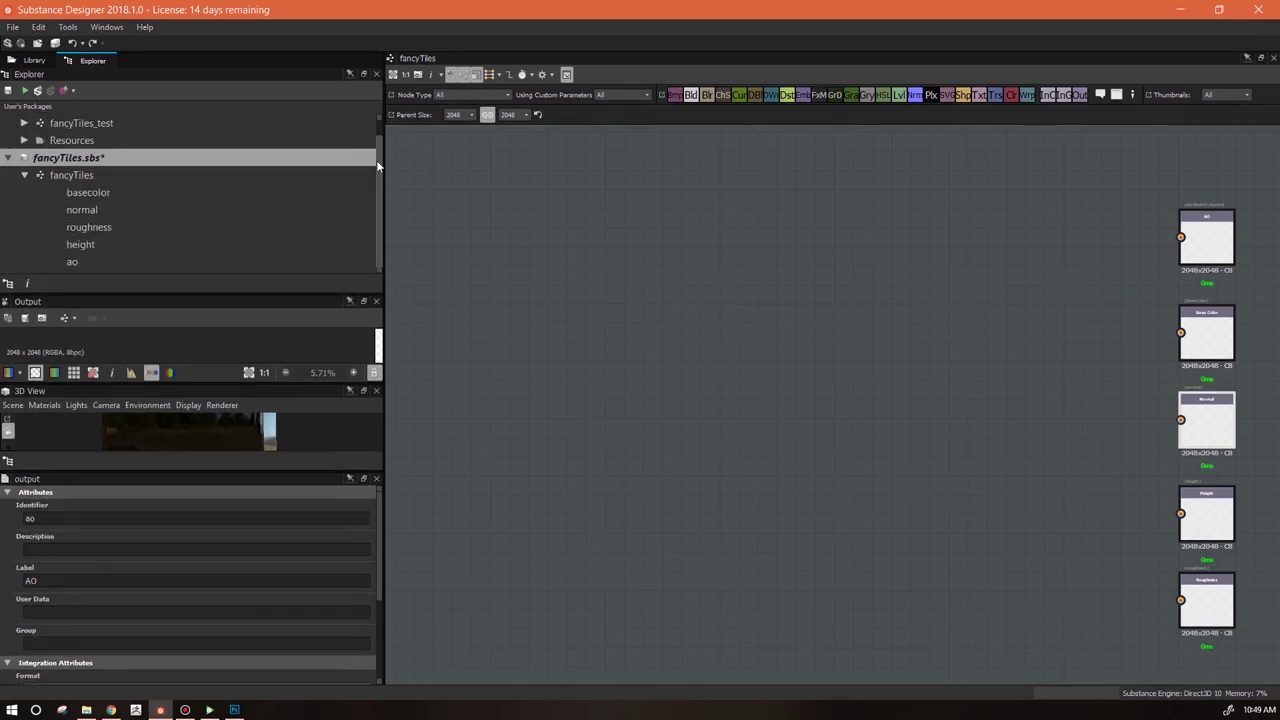
drag(378, 189, 378, 131)
click(87, 139)
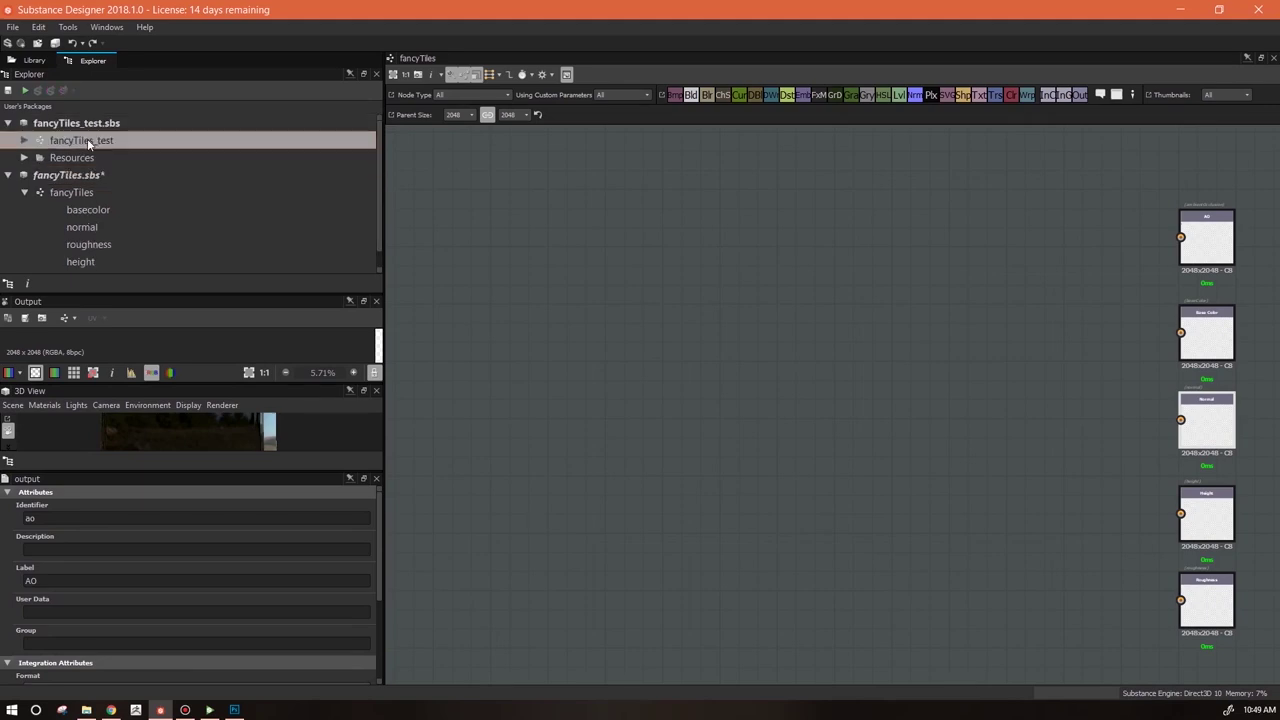
double_click(87, 140)
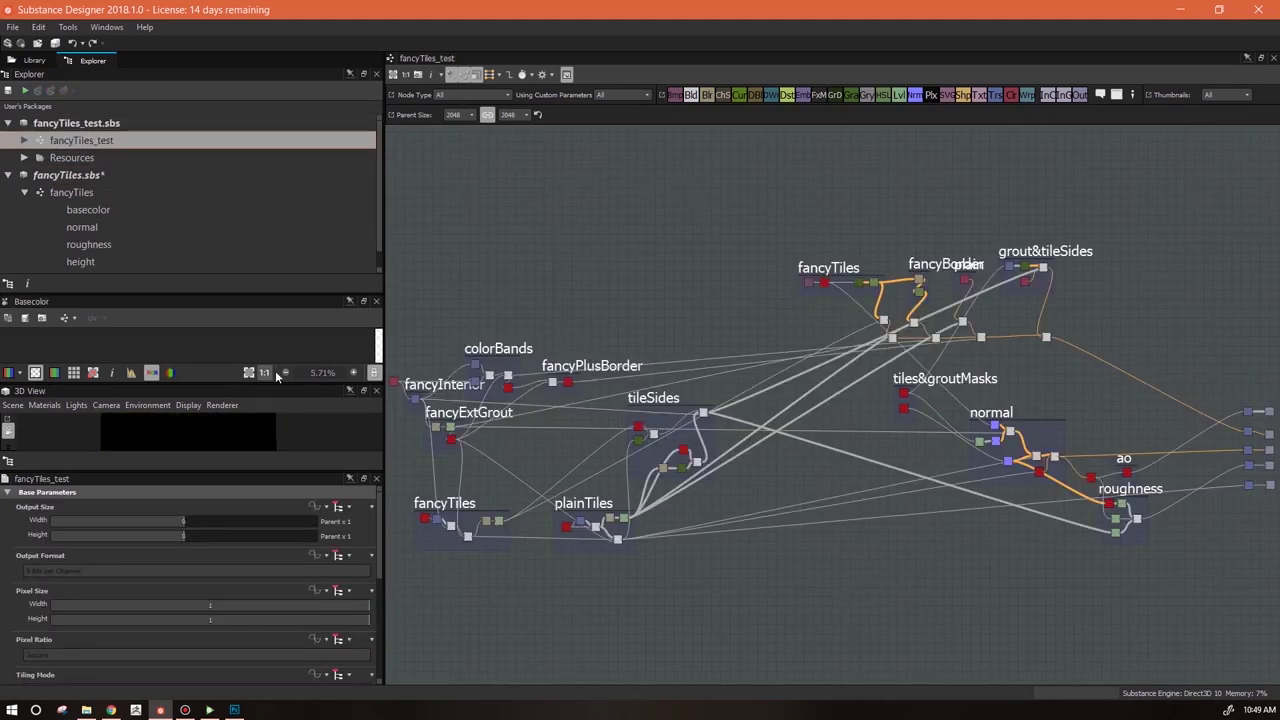
Enlarge the 3D preview and examine the fancyTiles_test tile material on the cube from several angles
drag(274, 384, 290, 196)
drag(228, 372, 186, 330)
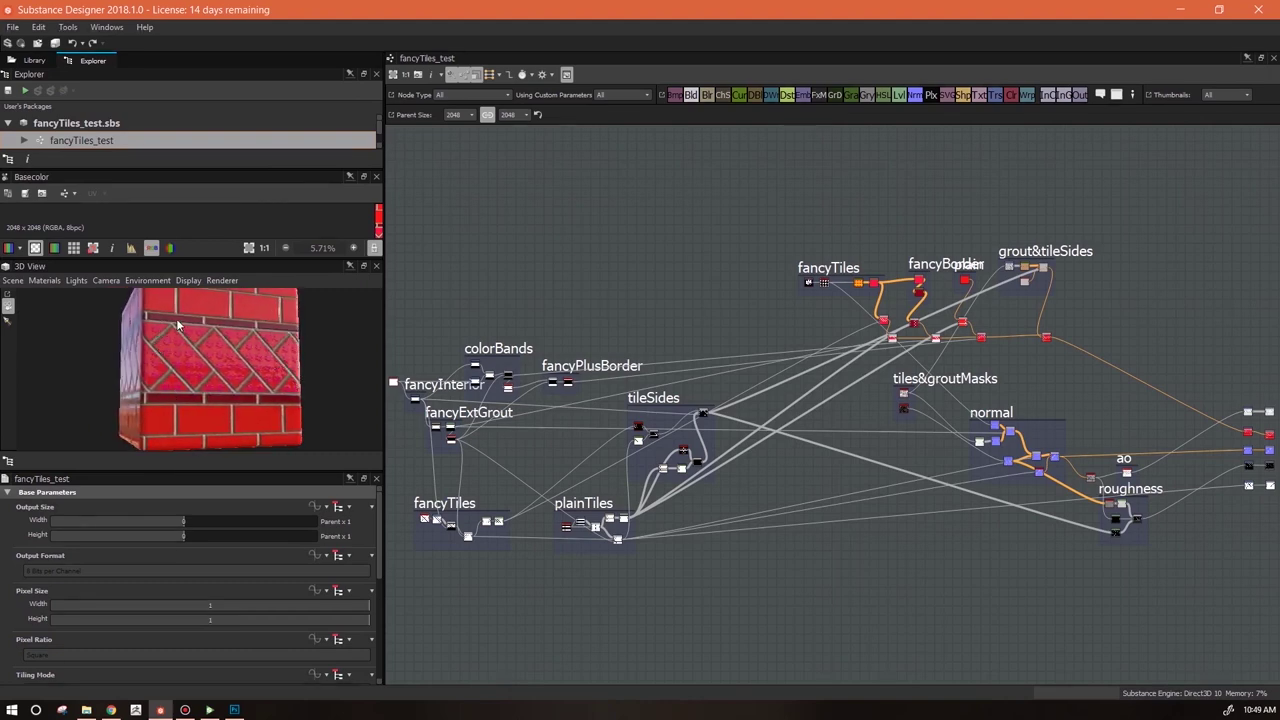
drag(229, 394, 206, 388)
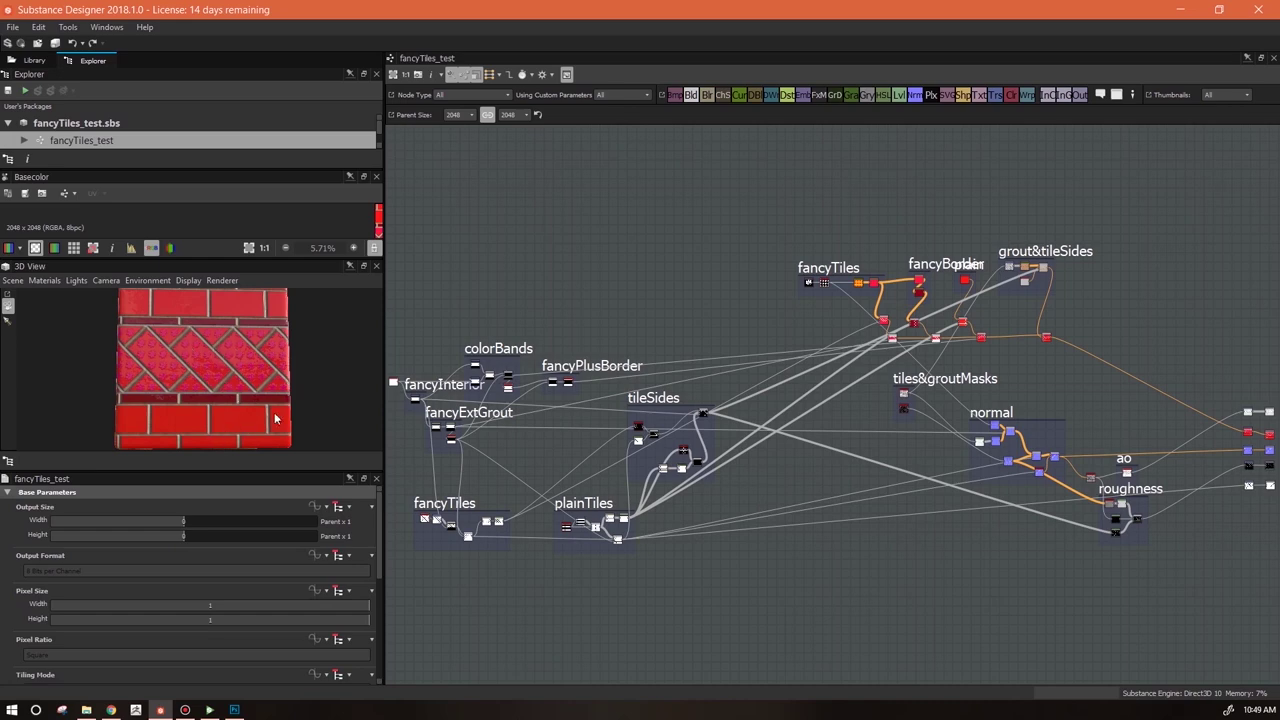
Enlarge the package explorer and return to the fancyTiles graph
drag(342, 172, 342, 241)
click(81, 192)
double_click(81, 192)
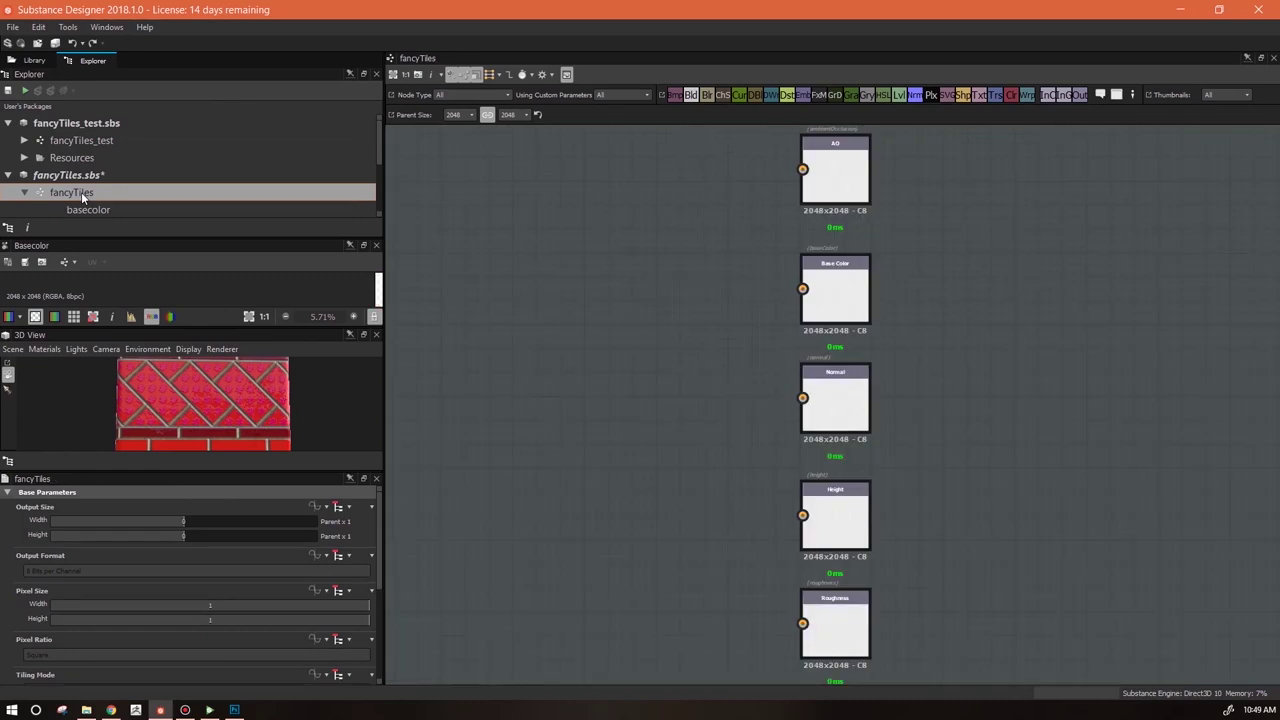
Add a Uniform Color node to the graph, switch it to Grayscale, and set its output color to white (255)
drag(1014, 96, 468, 204)
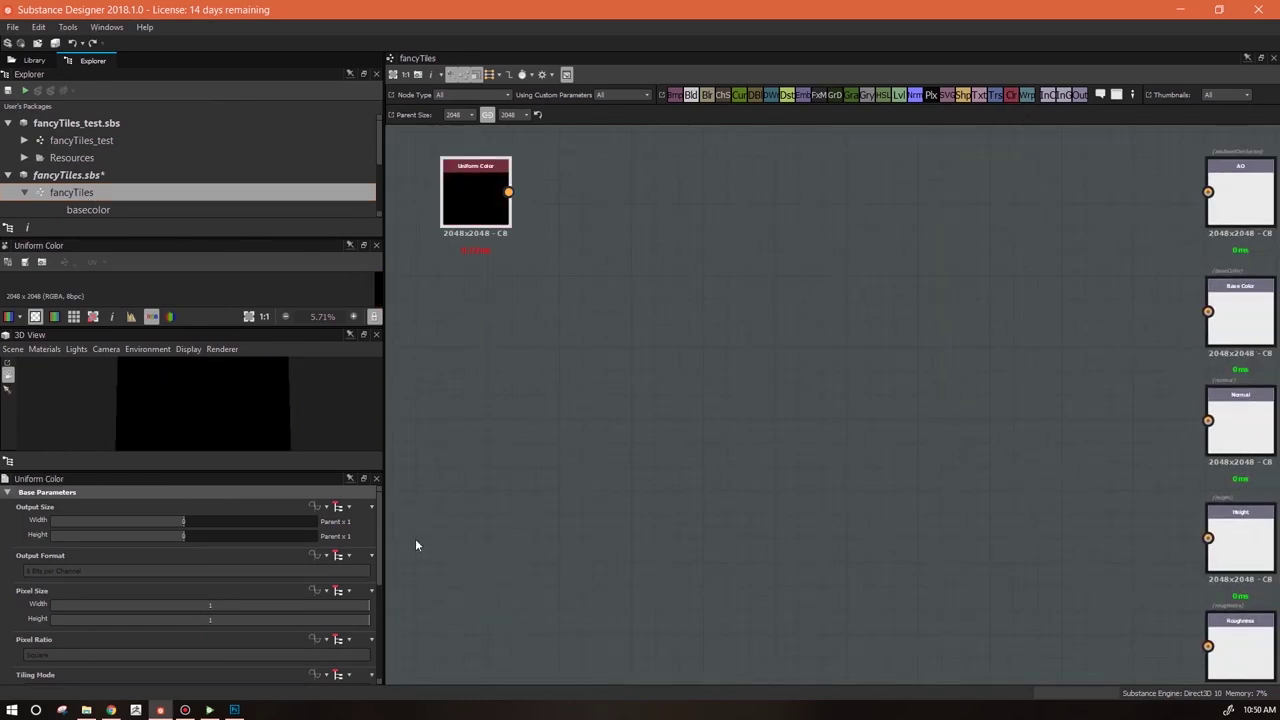
scroll(377, 574, down, 5)
click(286, 585)
drag(248, 670, 372, 670)
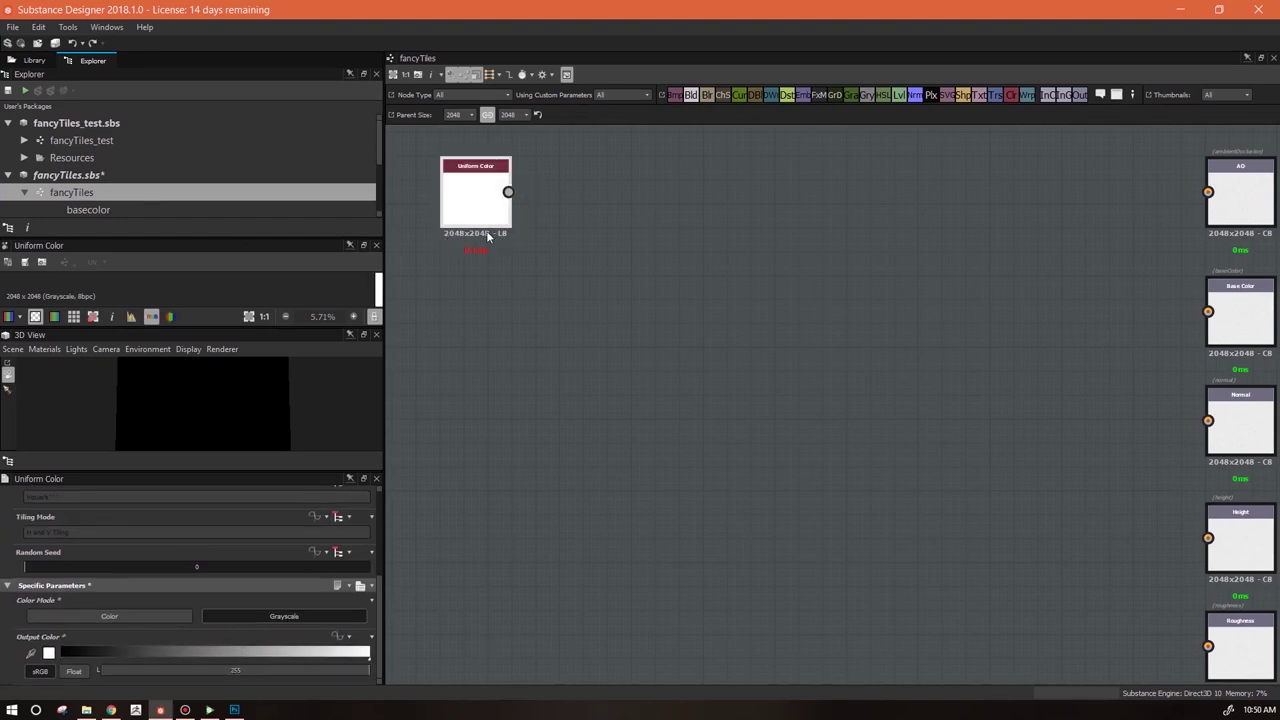
Set the Uniform Color node's output width and height to -3 and shift the node within the graph
drag(381, 640, 394, 506)
drag(183, 521, 146, 524)
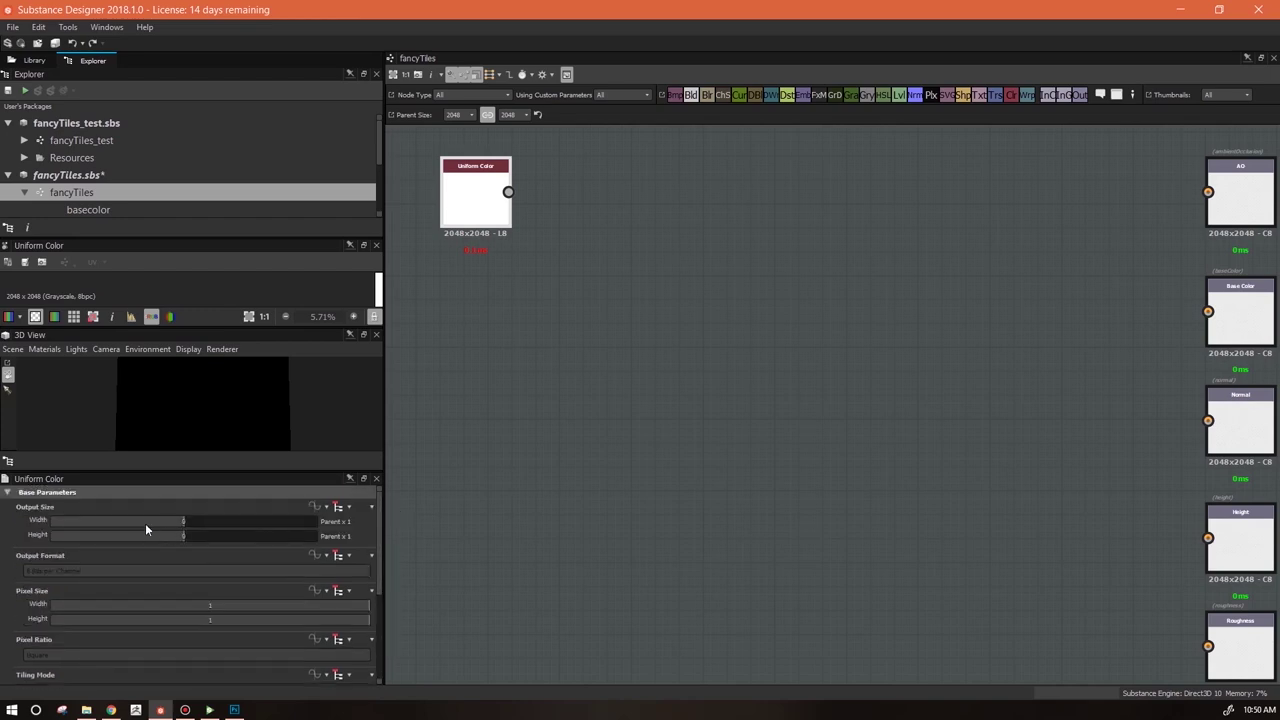
click(144, 536)
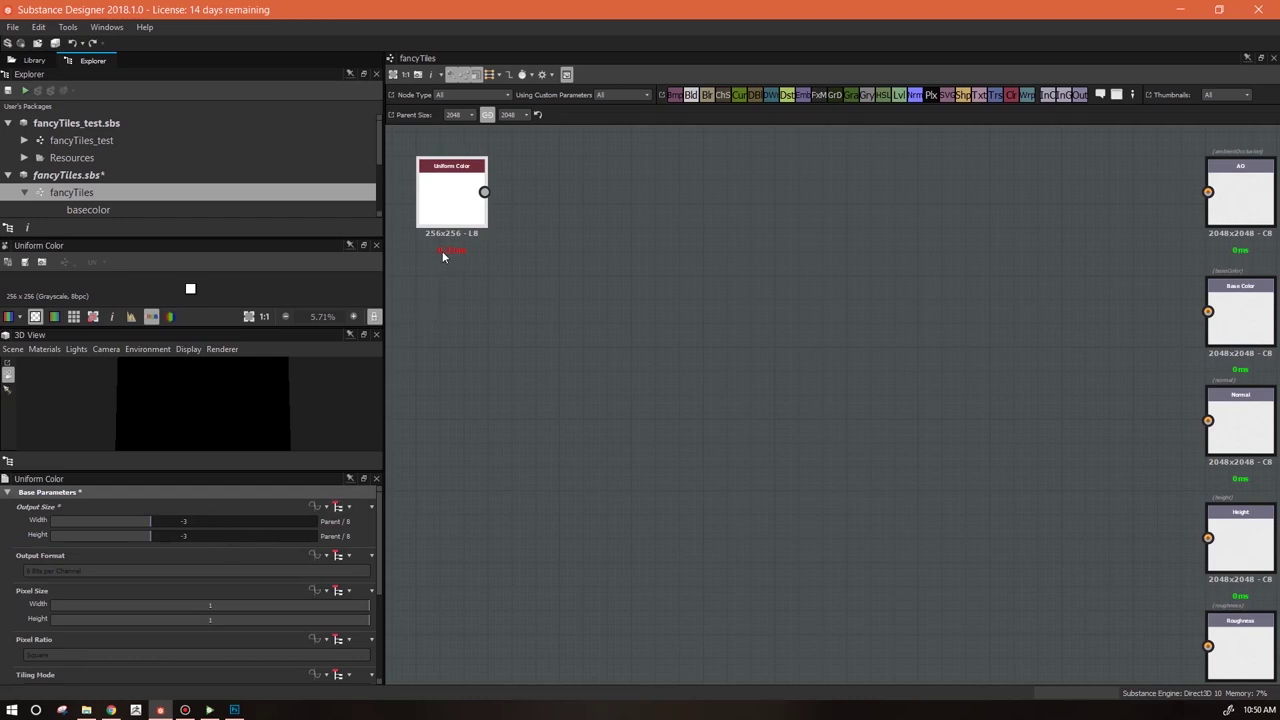
click(185, 521)
click(160, 521)
click(146, 521)
mouse_move(433, 231)
mouse_down()
mouse_move(456, 255)
mouse_move(435, 256)
mouse_up()
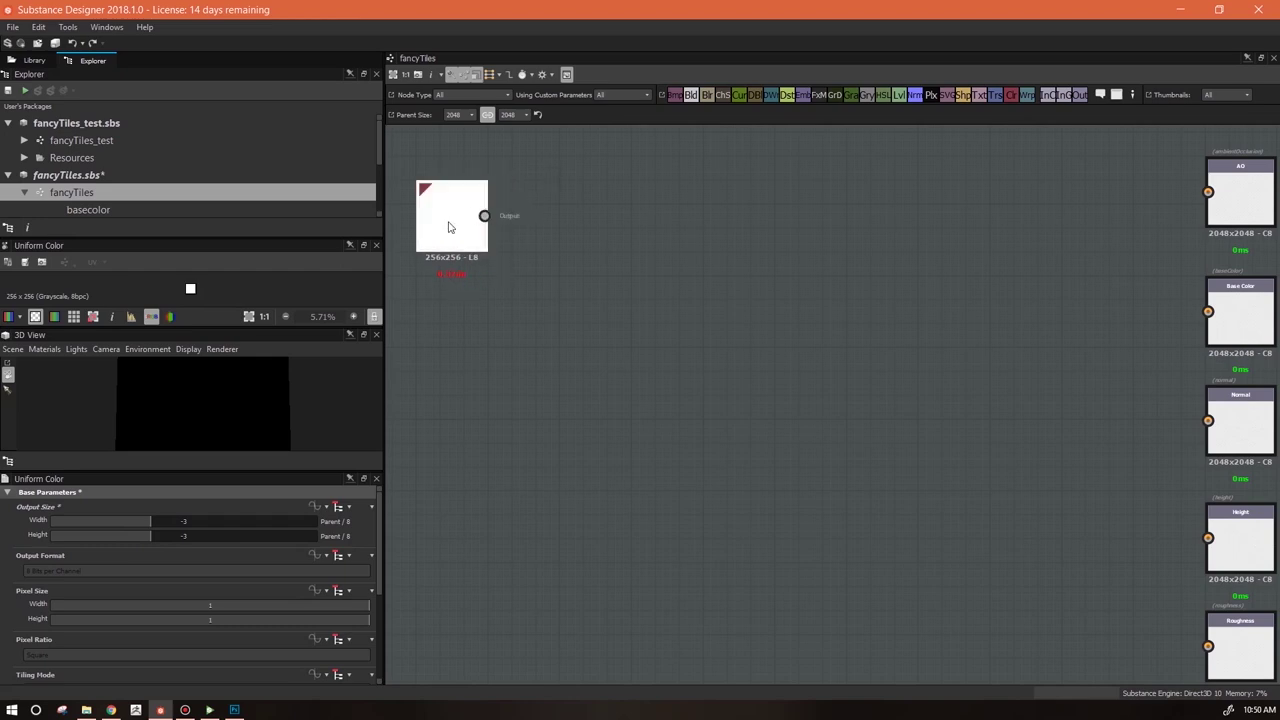
drag(449, 240, 448, 216)
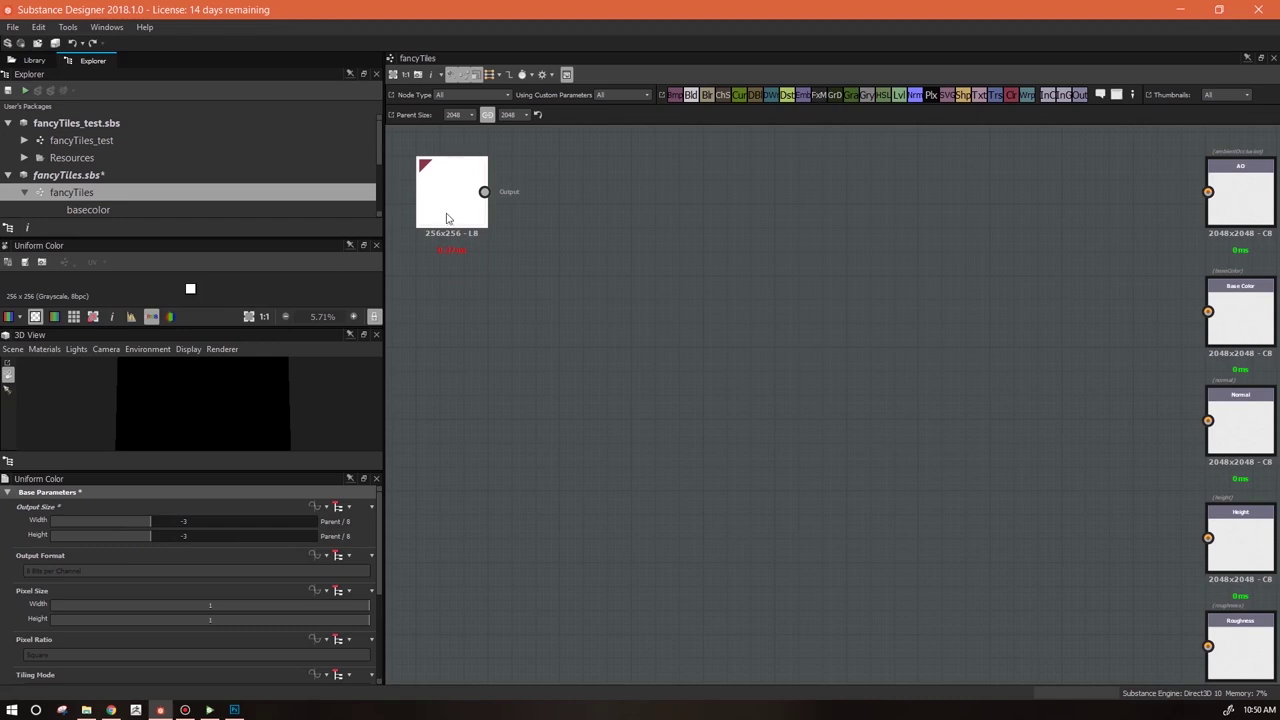
middle_drag(491, 408, 626, 486)
drag(565, 252, 517, 253)
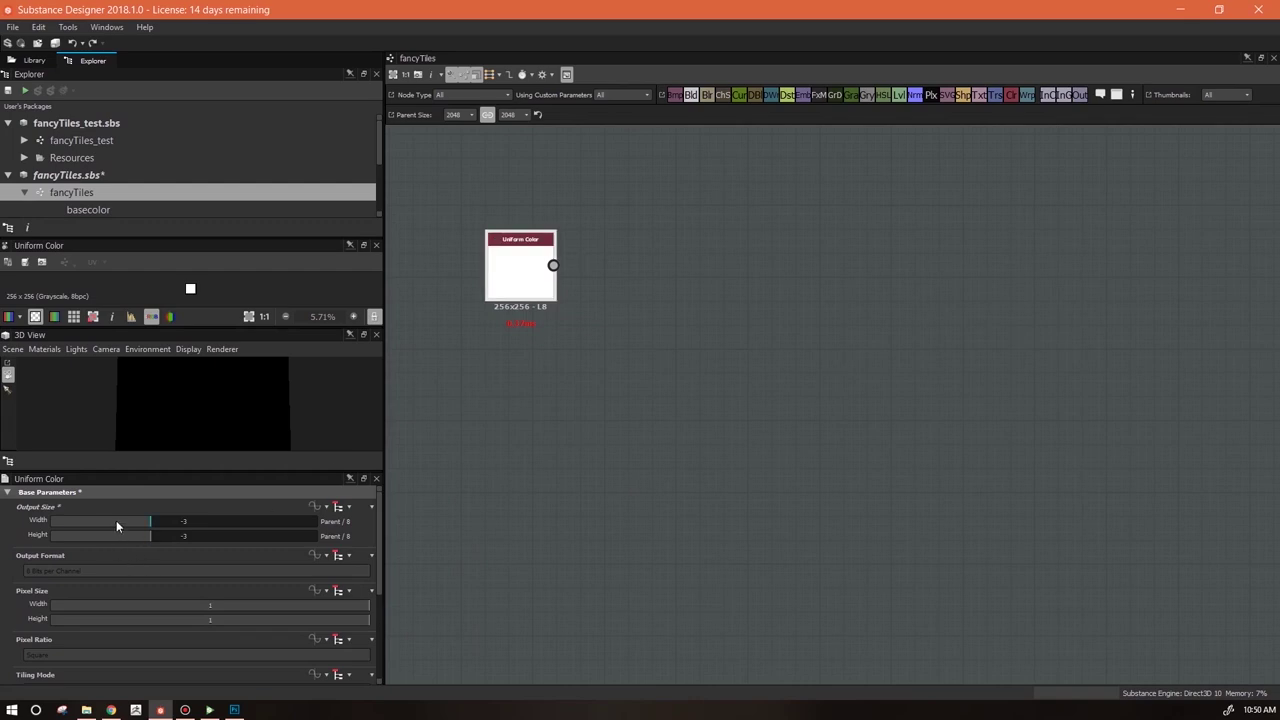
Try an output width and height of -8 on the Uniform Color node and return both to -3
click(116, 520)
click(96, 536)
click(95, 521)
drag(534, 287, 532, 251)
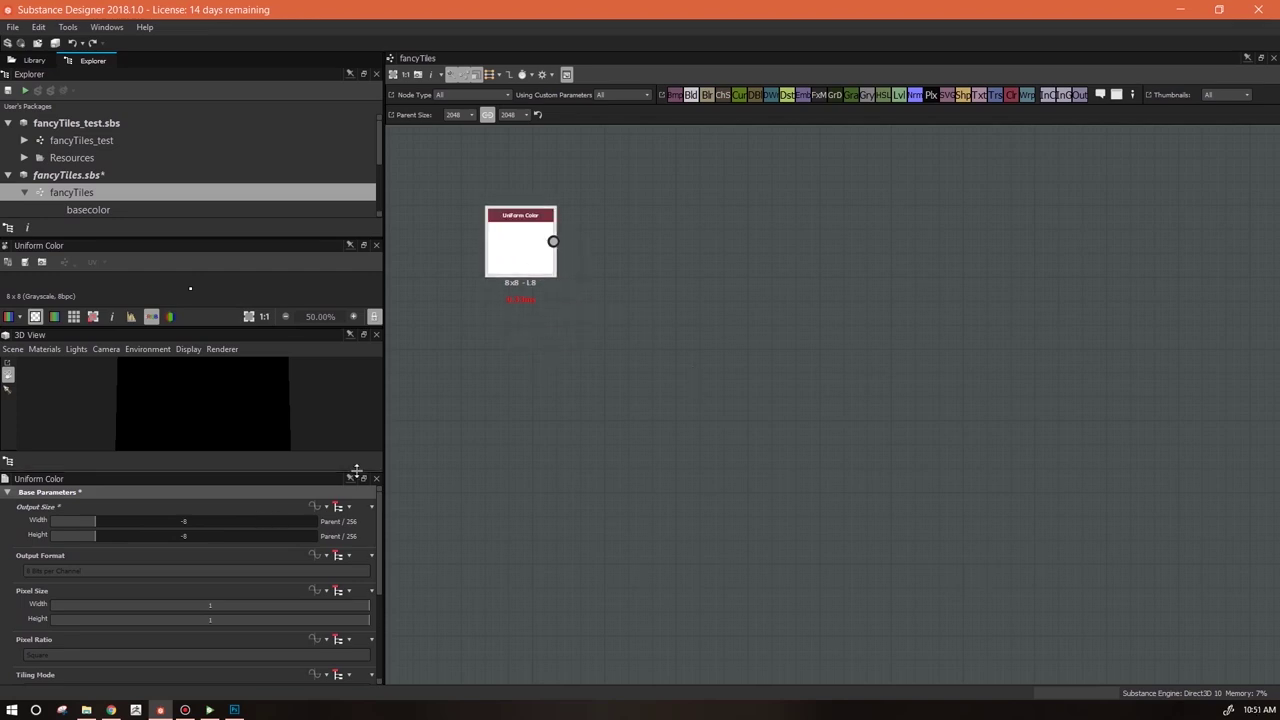
click(148, 521)
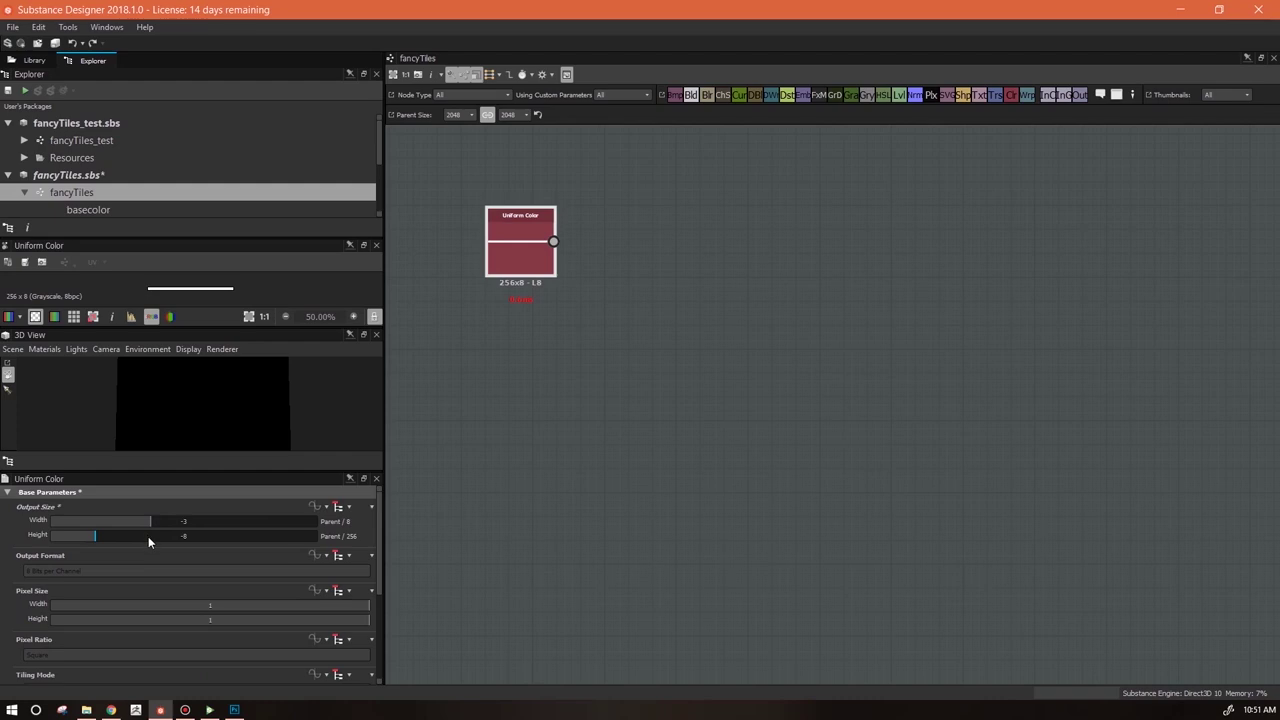
click(150, 536)
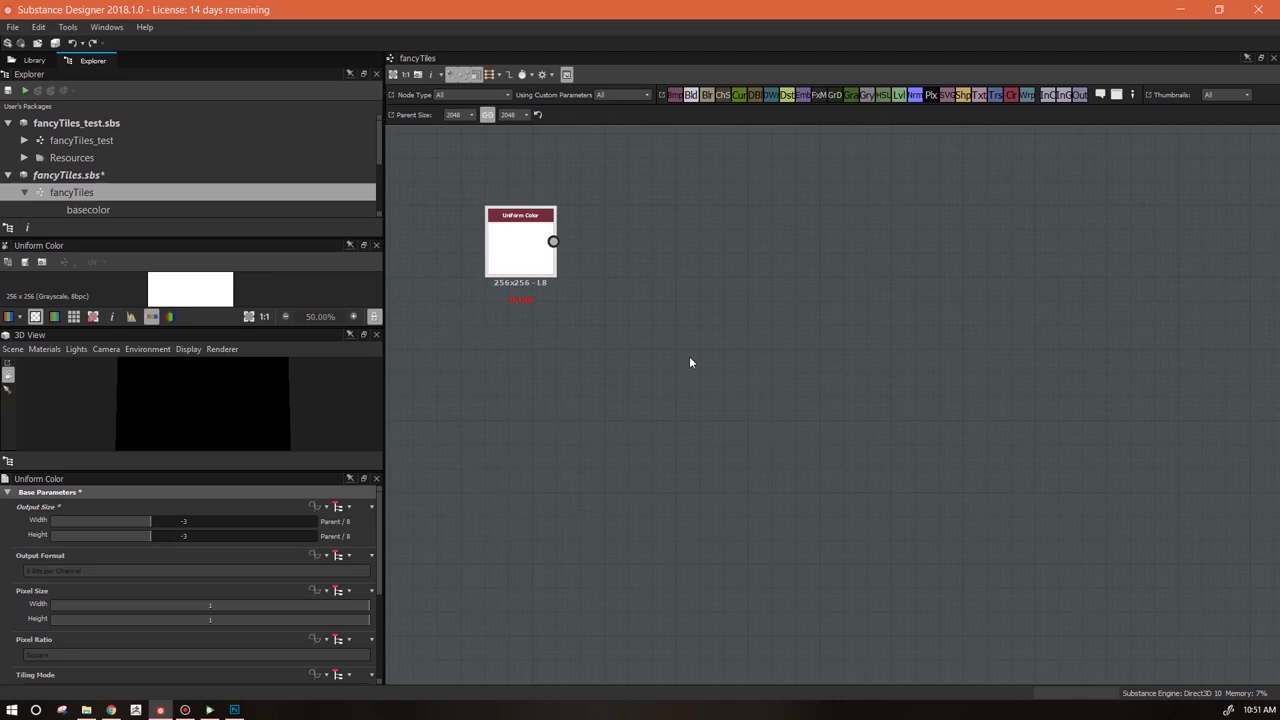
Set the Uniform Color node's output width and height to -4 and move the node higher in the graph
middle_drag(674, 362, 689, 379)
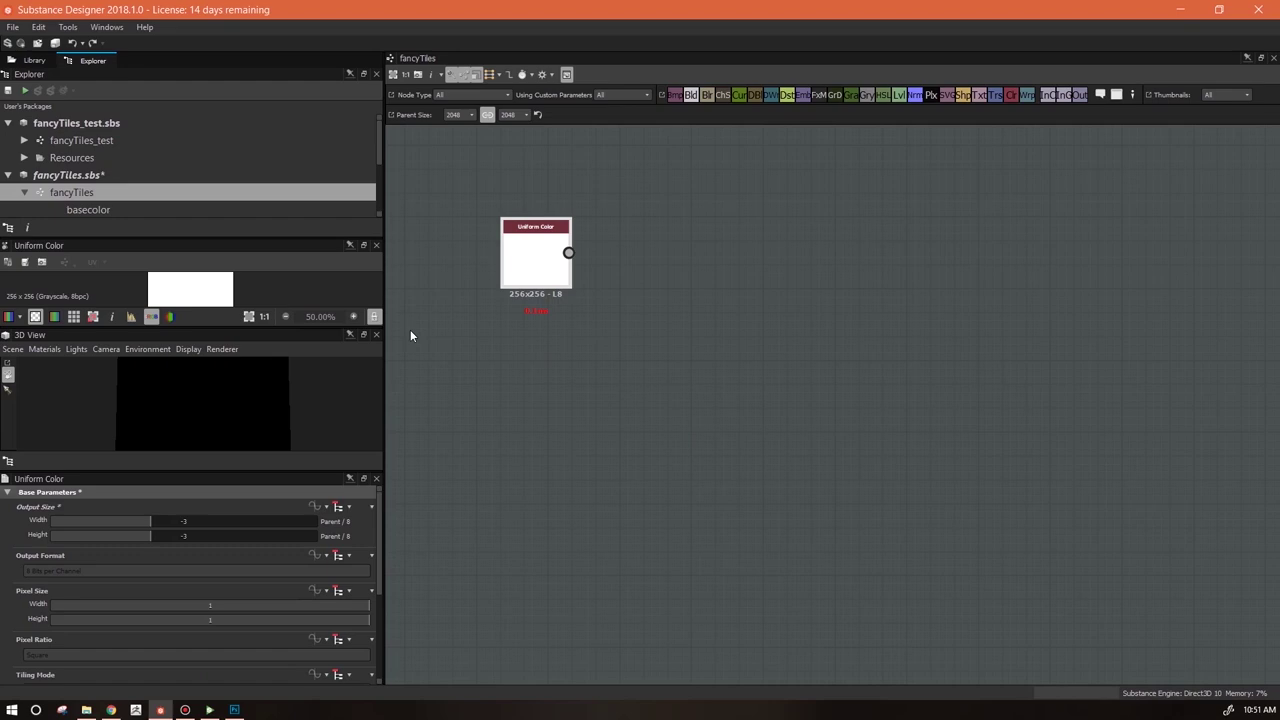
middle_drag(596, 378, 714, 507)
click(136, 522)
click(140, 536)
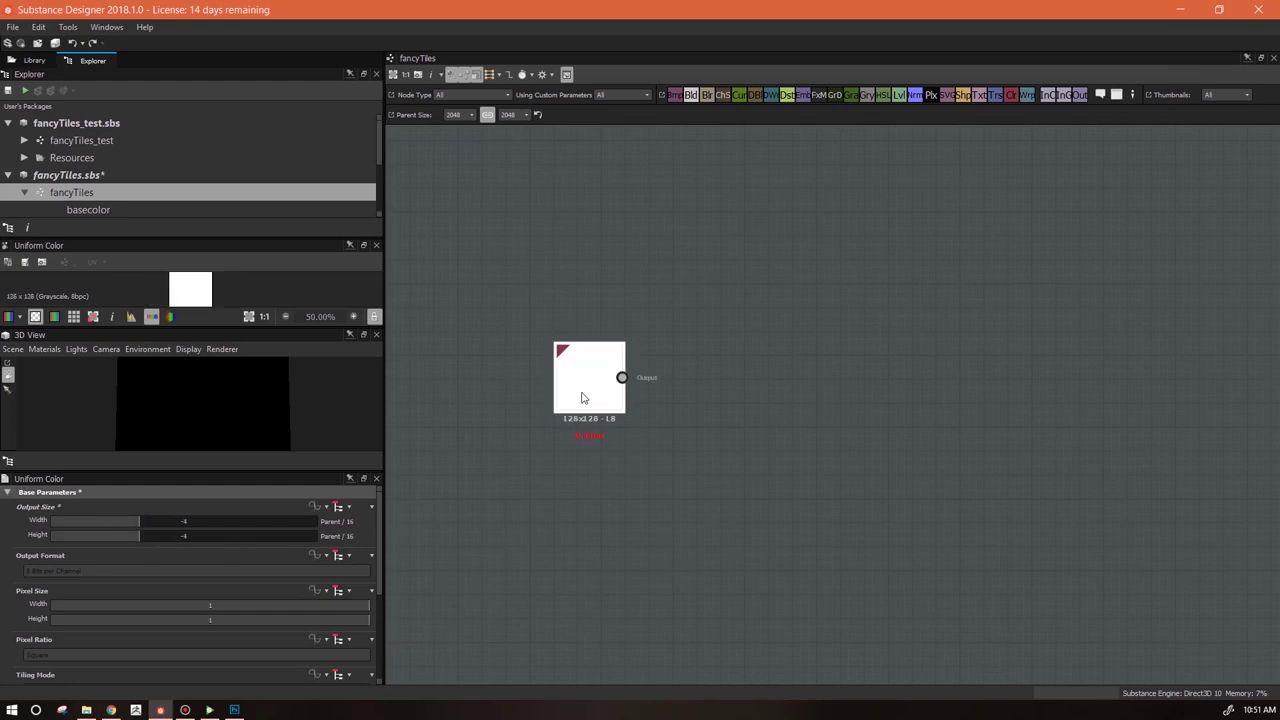
drag(591, 400, 581, 333)
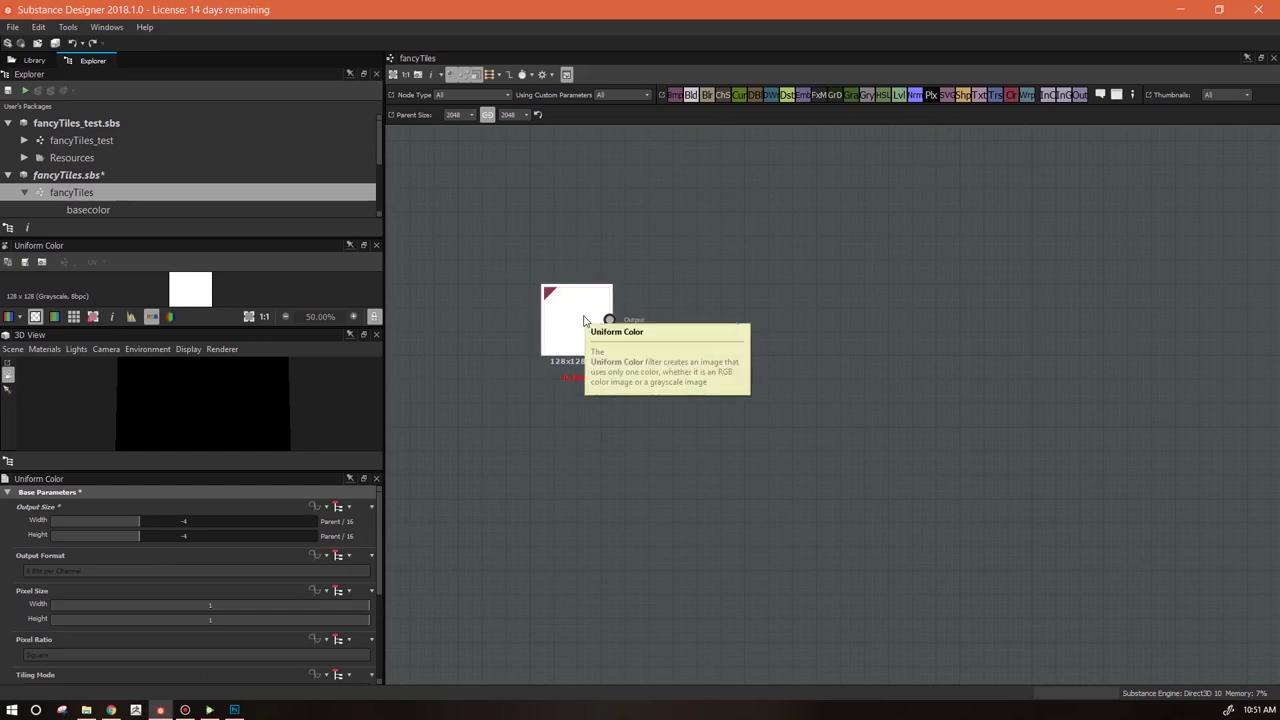
middle_drag(869, 318, 790, 361)
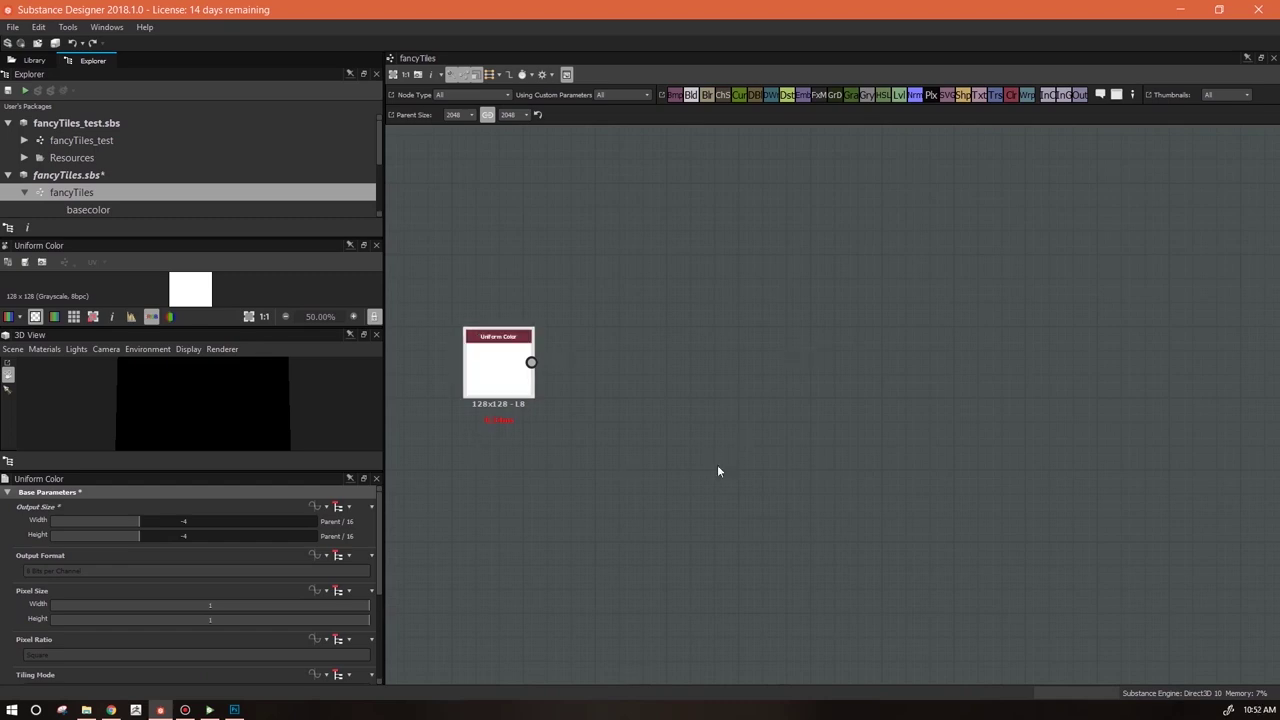
drag(500, 374, 513, 278)
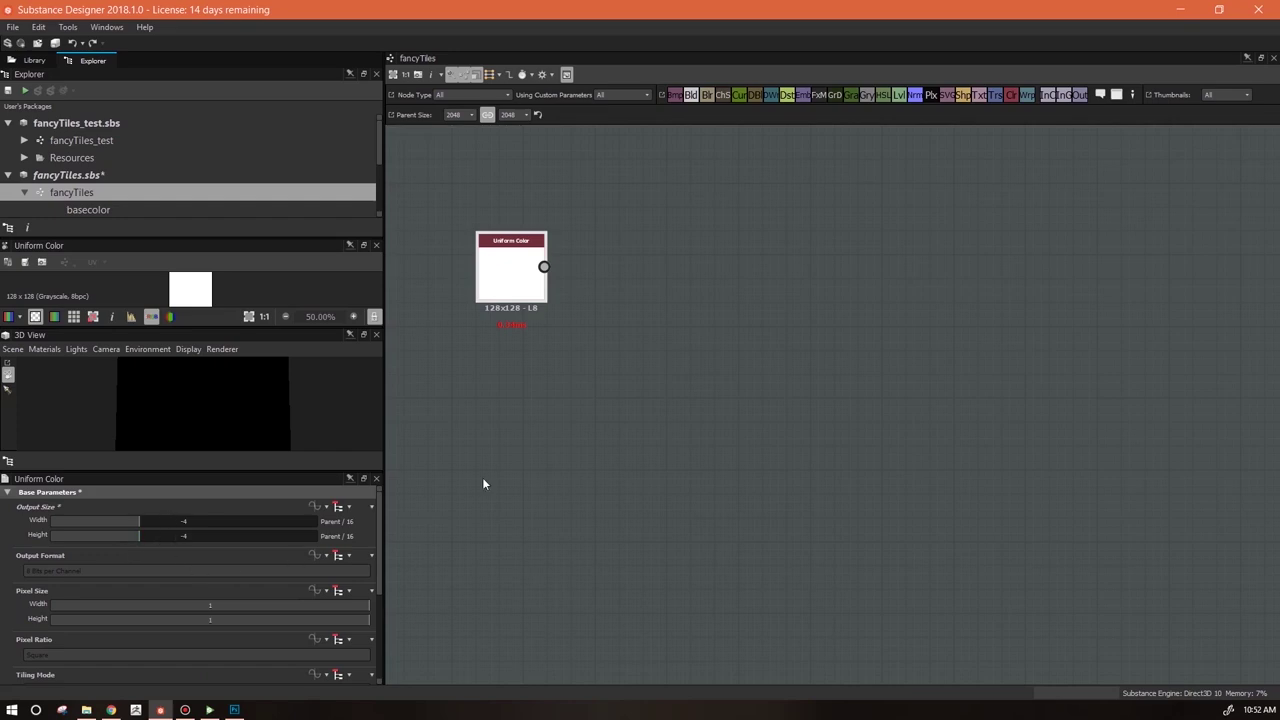
Feed the Uniform Color node into a new Transformation 2D node and set that node's output size to Relative to Parent
drag(724, 317, 702, 278)
drag(549, 265, 677, 244)
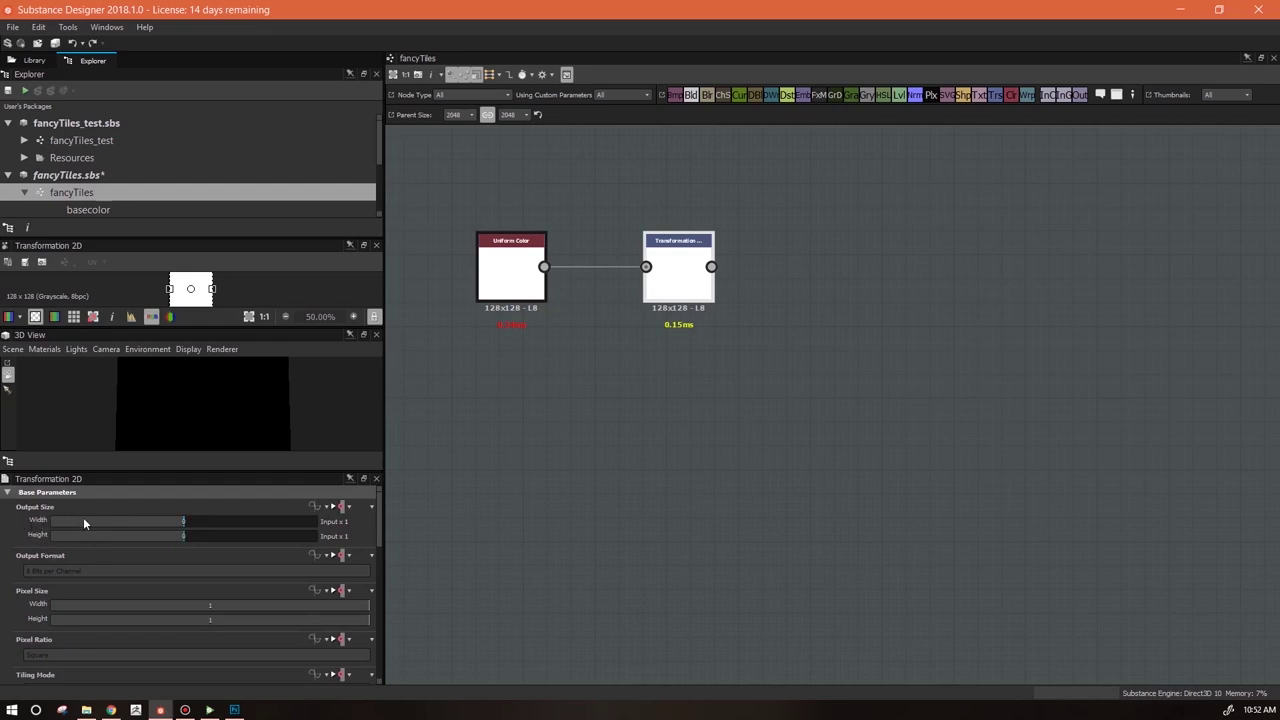
click(349, 509)
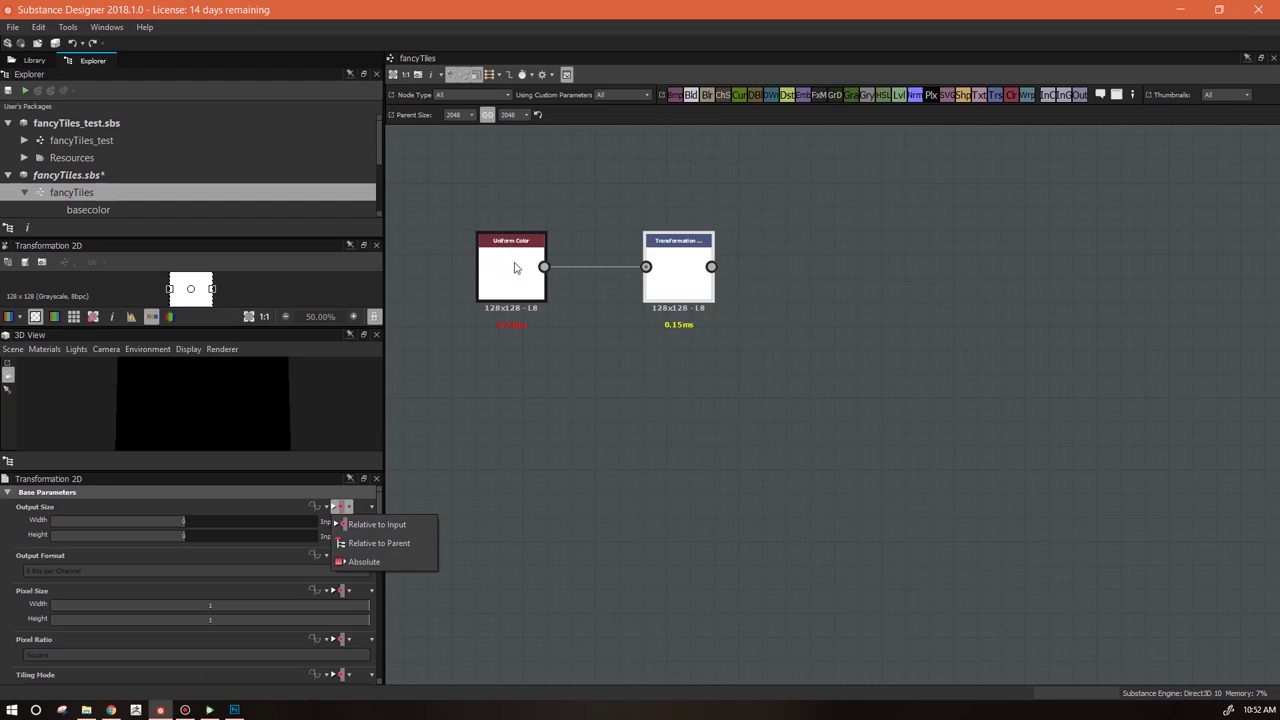
click(407, 544)
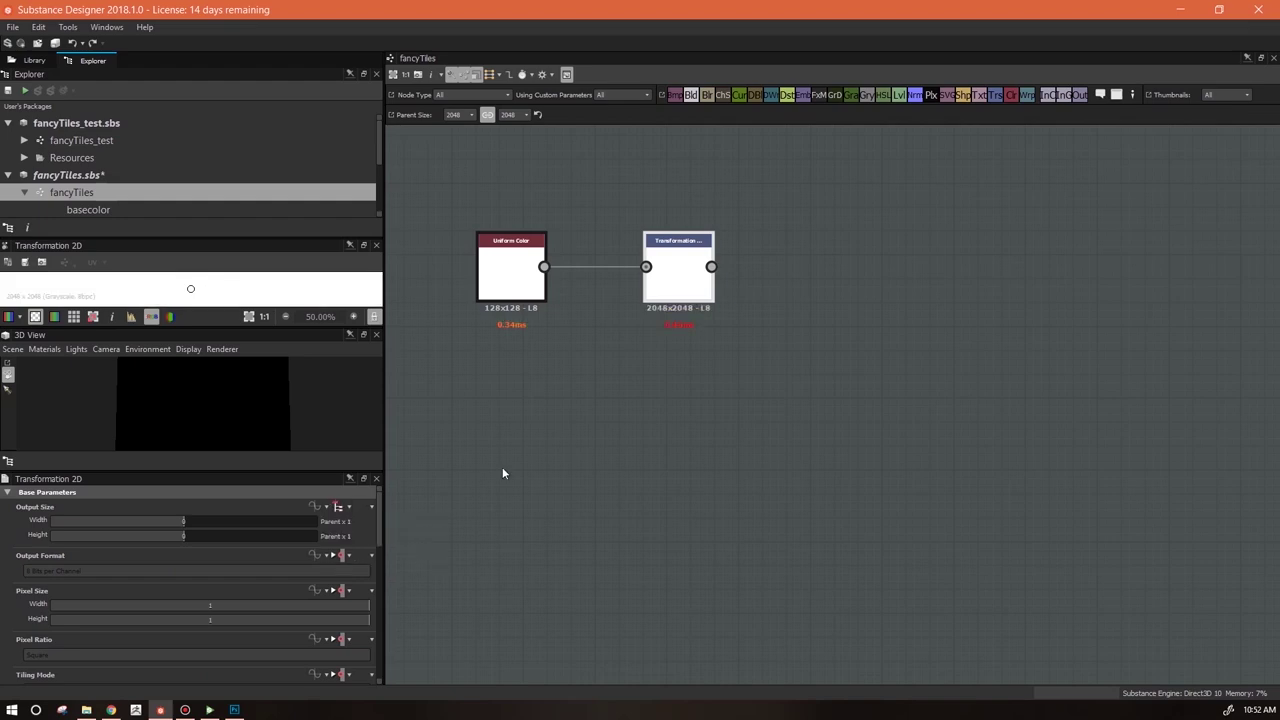
Compare the base parameters of both nodes and move the Transformation 2D node farther from the Uniform Color node
drag(672, 307, 672, 293)
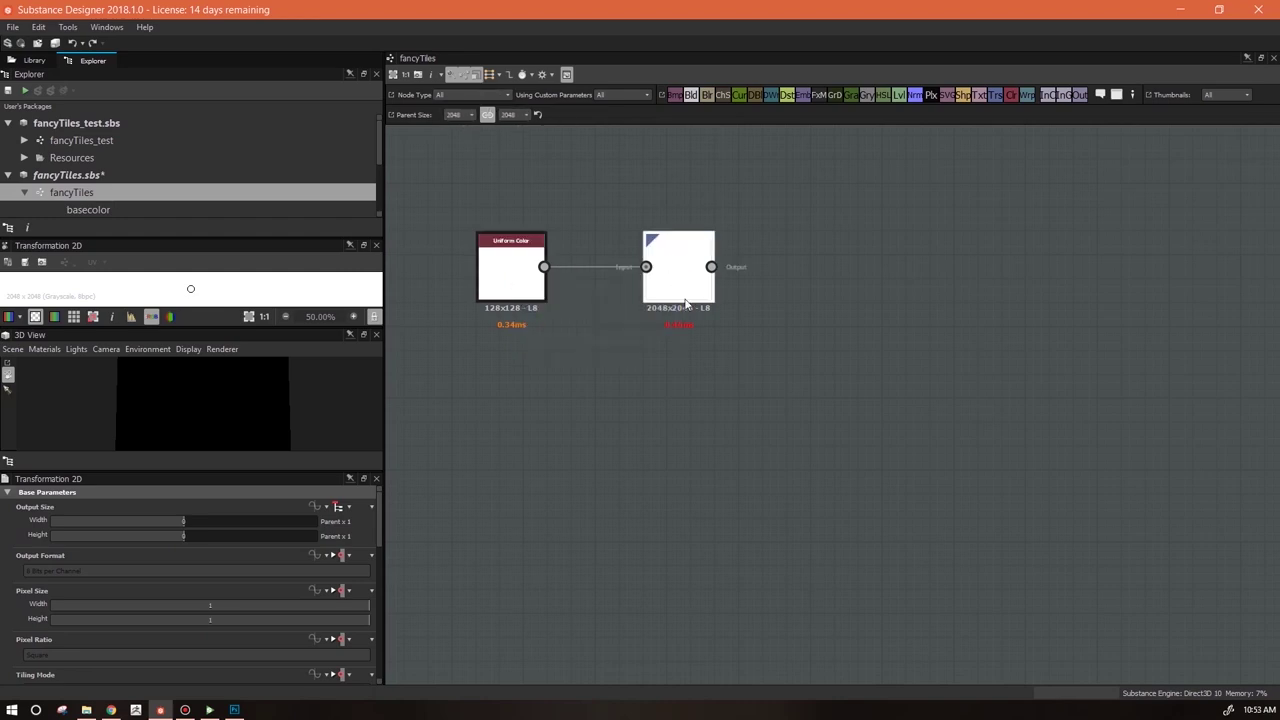
drag(672, 287, 658, 287)
click(505, 287)
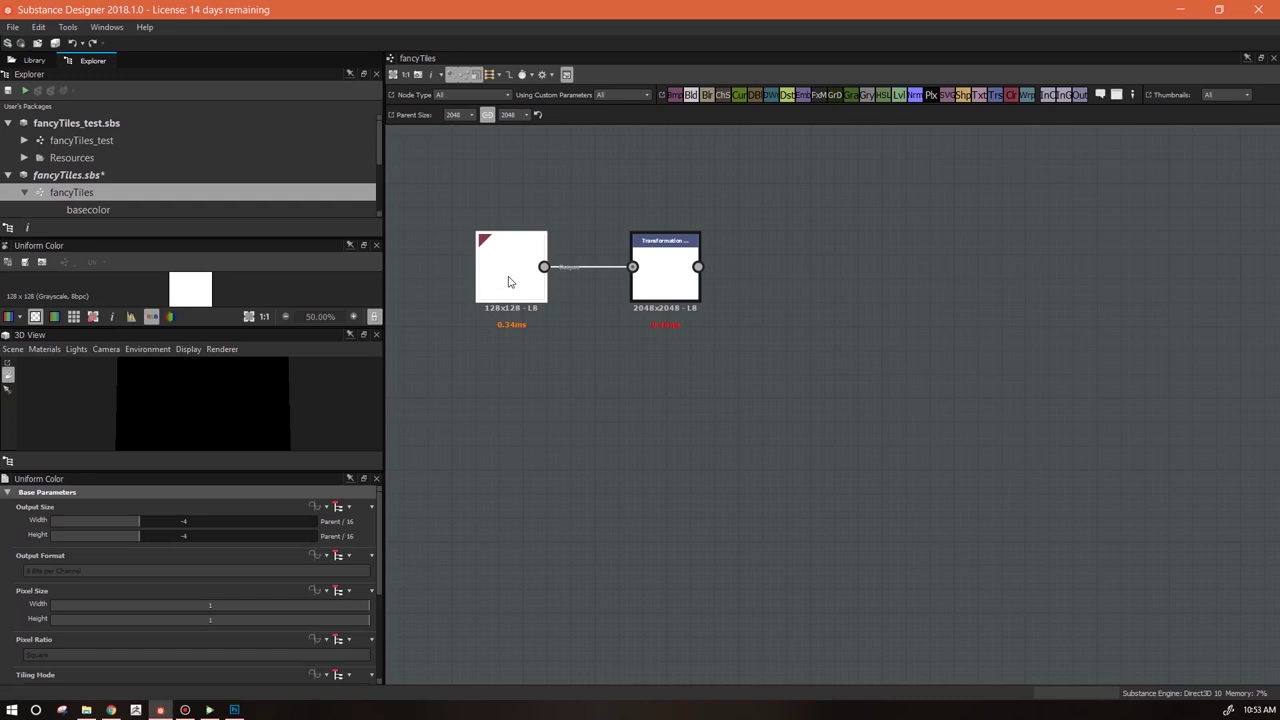
click(672, 285)
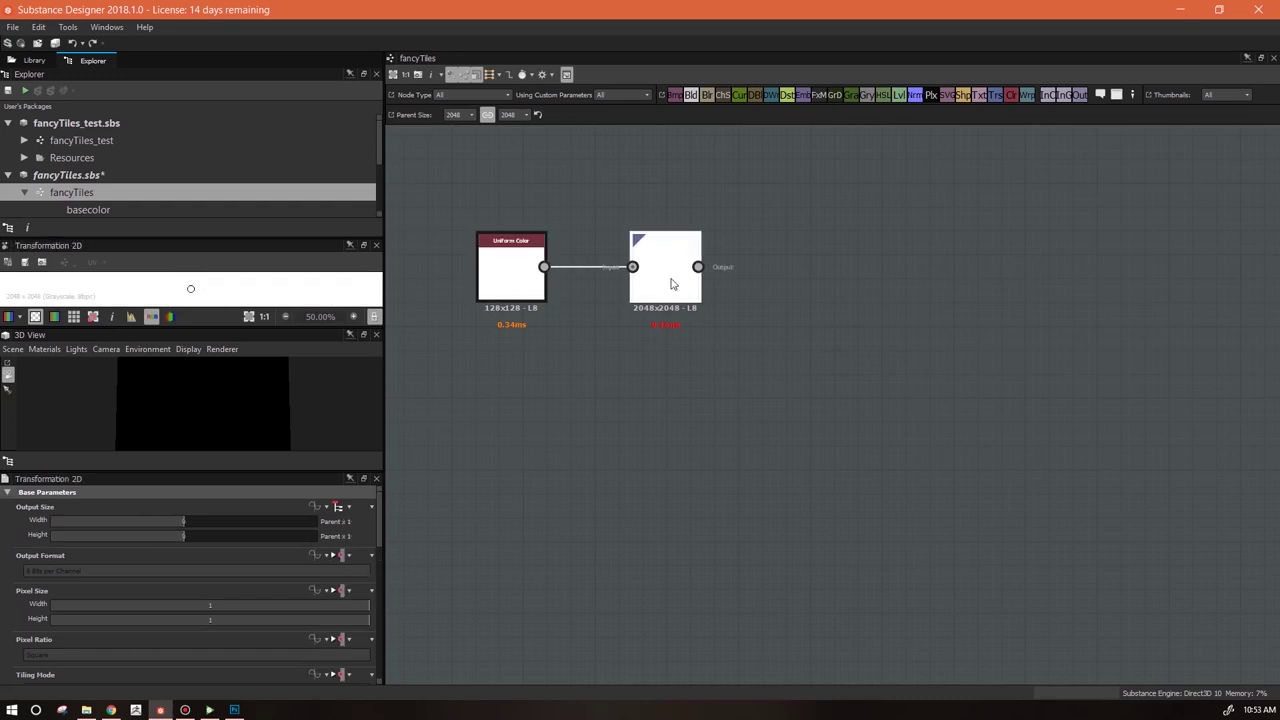
drag(672, 285, 723, 285)
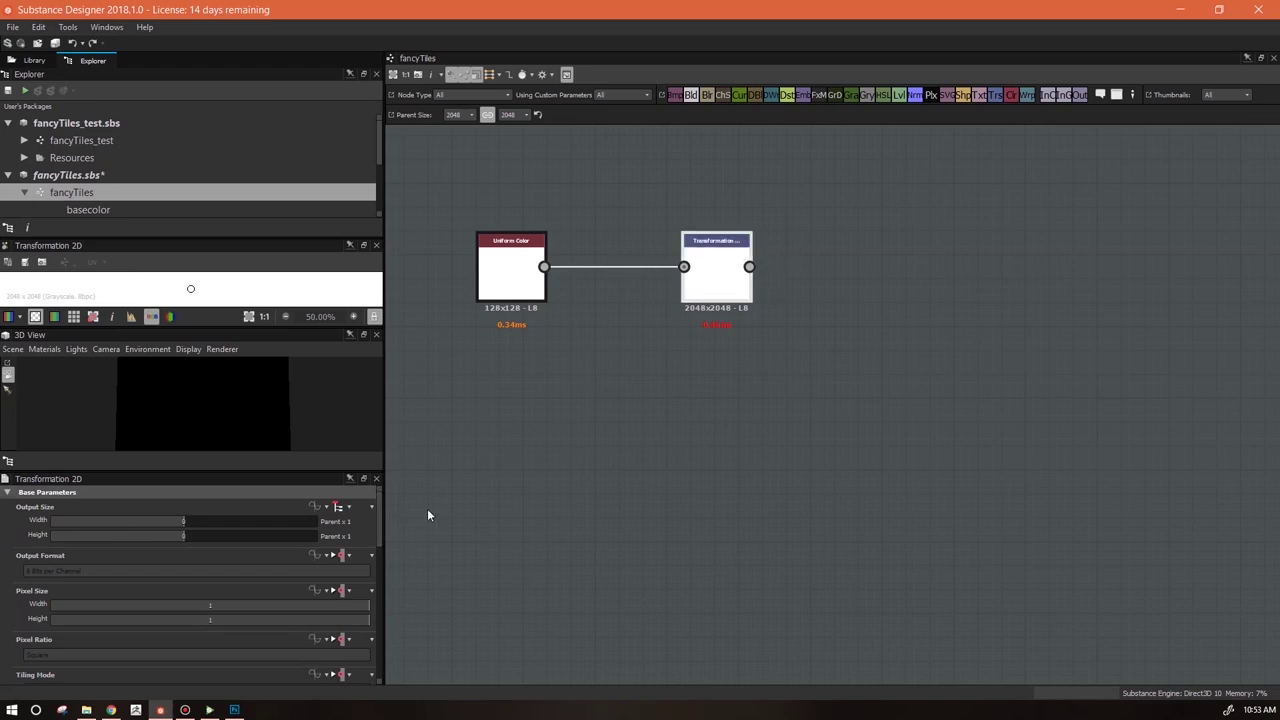
Arrange the 3D View above the 2D View, resize both previews and bring the output nodes into sight in the graph
drag(260, 327, 260, 460)
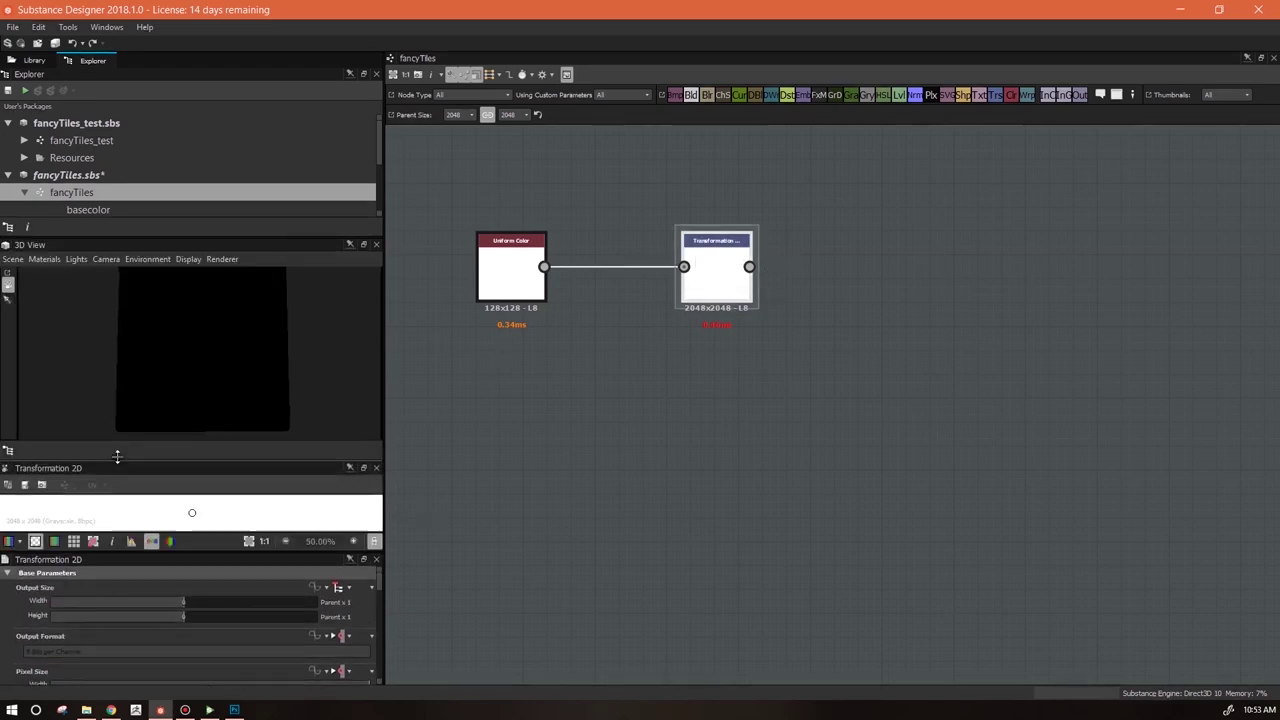
drag(117, 456, 117, 404)
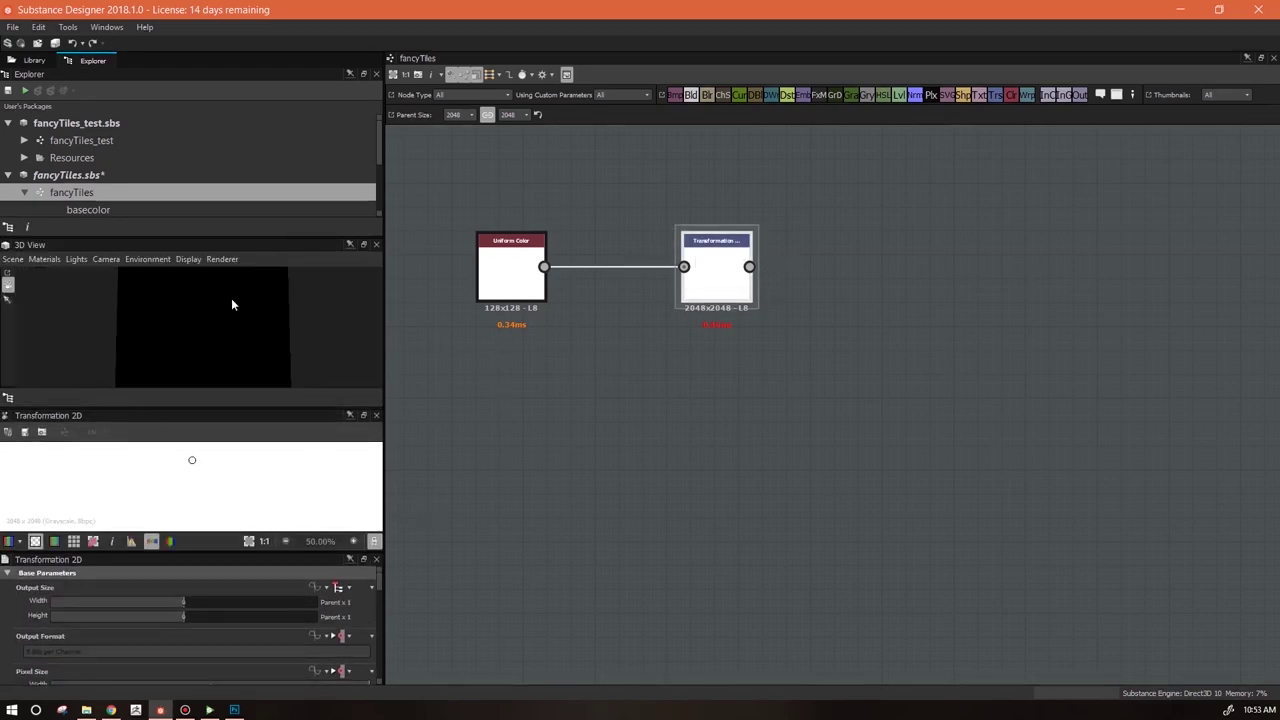
scroll(910, 345, down, 3)
drag(726, 303, 576, 323)
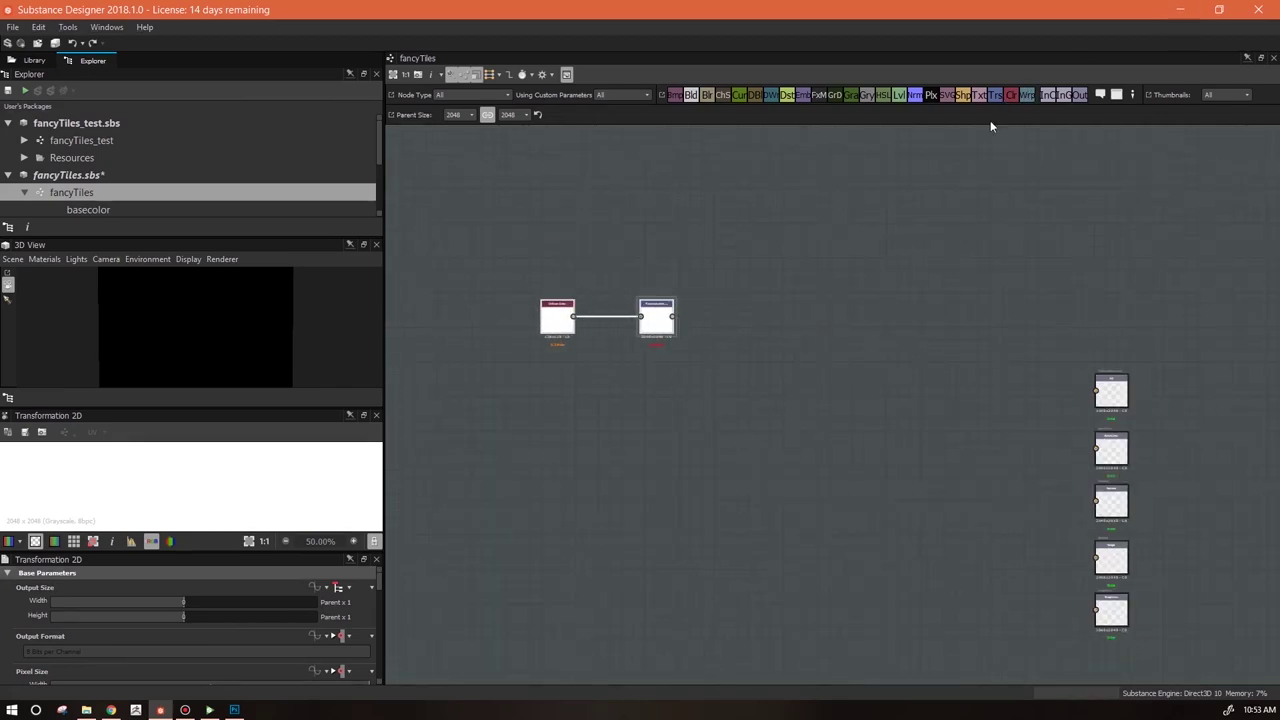
Try adding a second Uniform Color node and linking the white Uniform Color node to the AO output, removing both again
drag(956, 290, 956, 290)
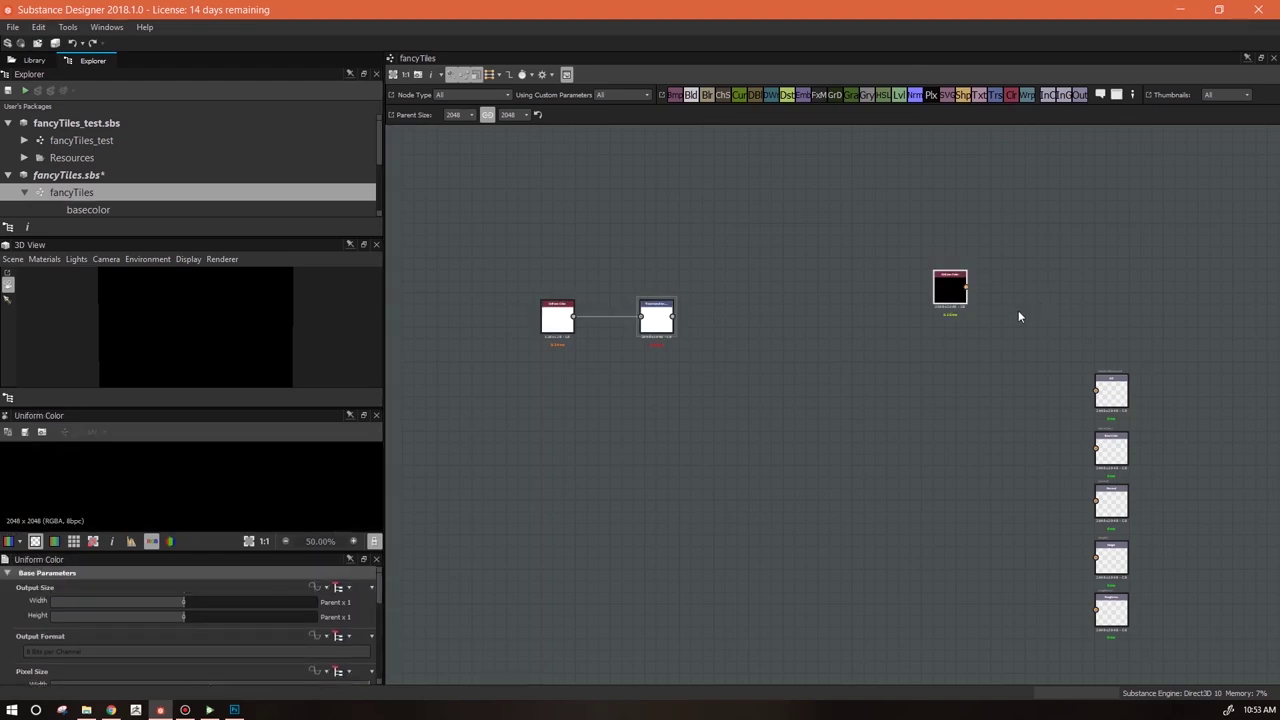
key(Delete)
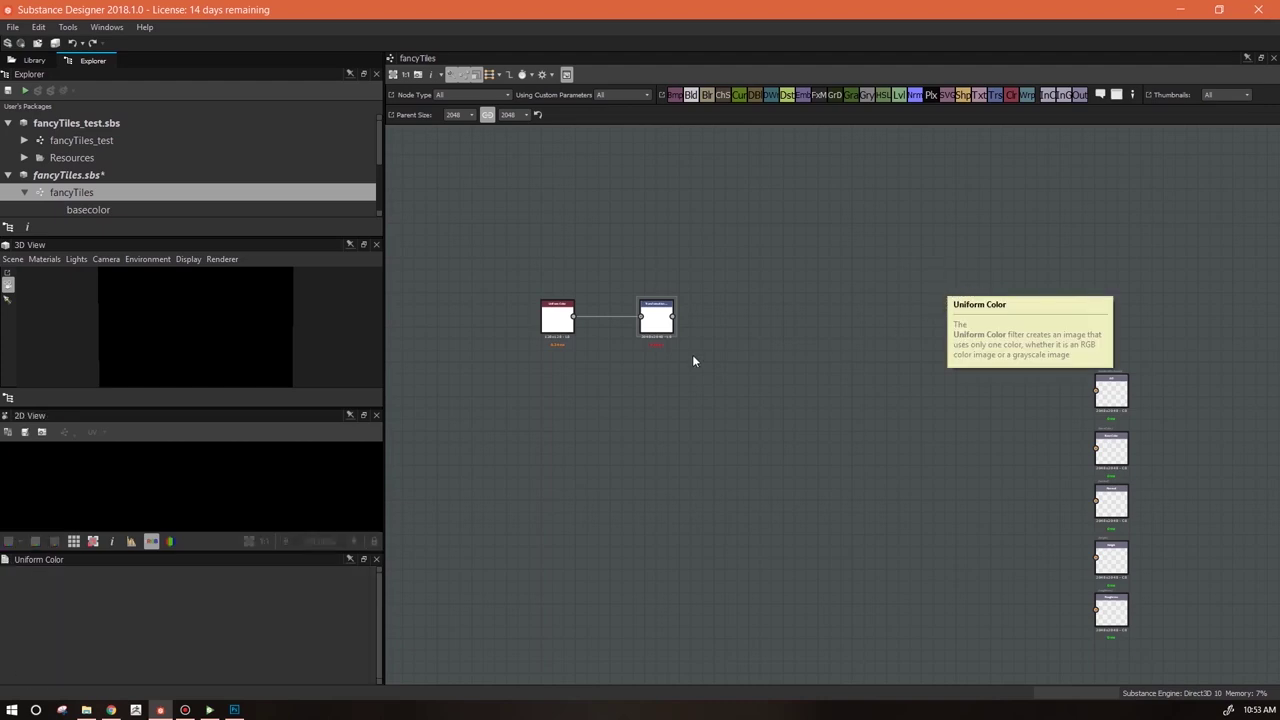
drag(575, 323, 899, 332)
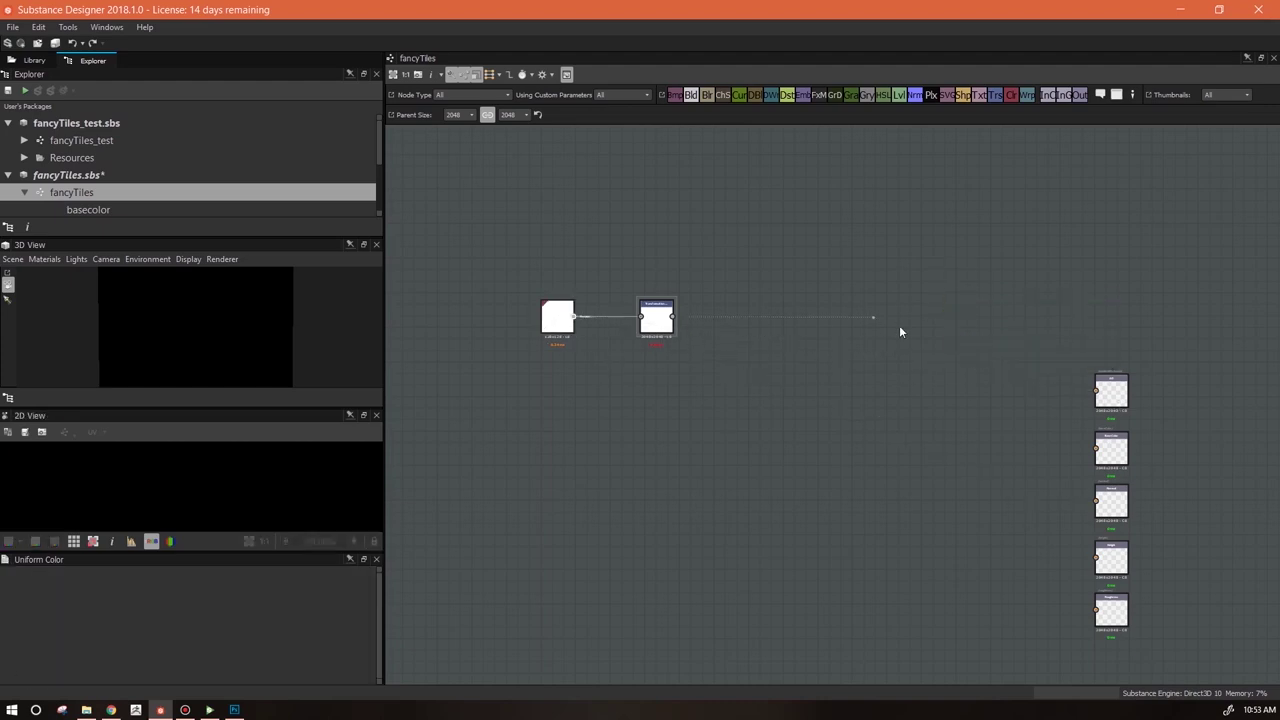
drag(1084, 386, 1097, 390)
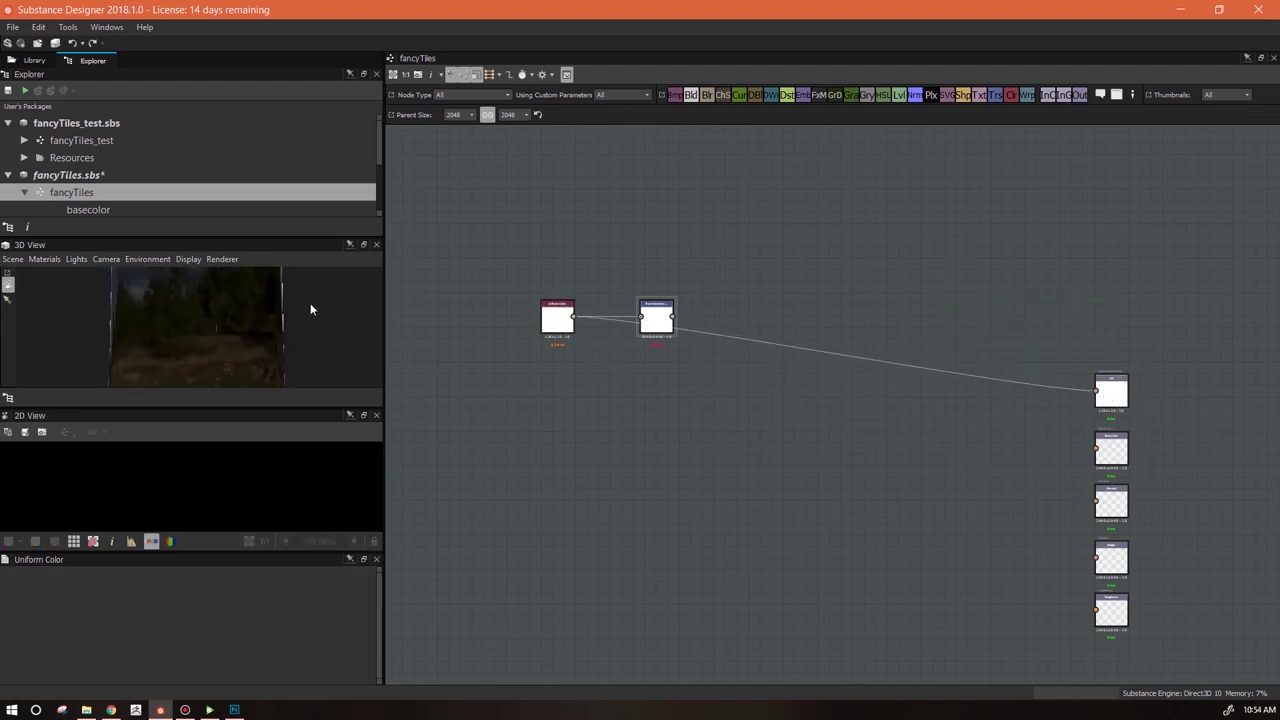
click(993, 382)
key(Delete)
Connect the white Uniform Color node to the AO output and inspect the lit material in the 3D preview
drag(218, 272, 151, 327)
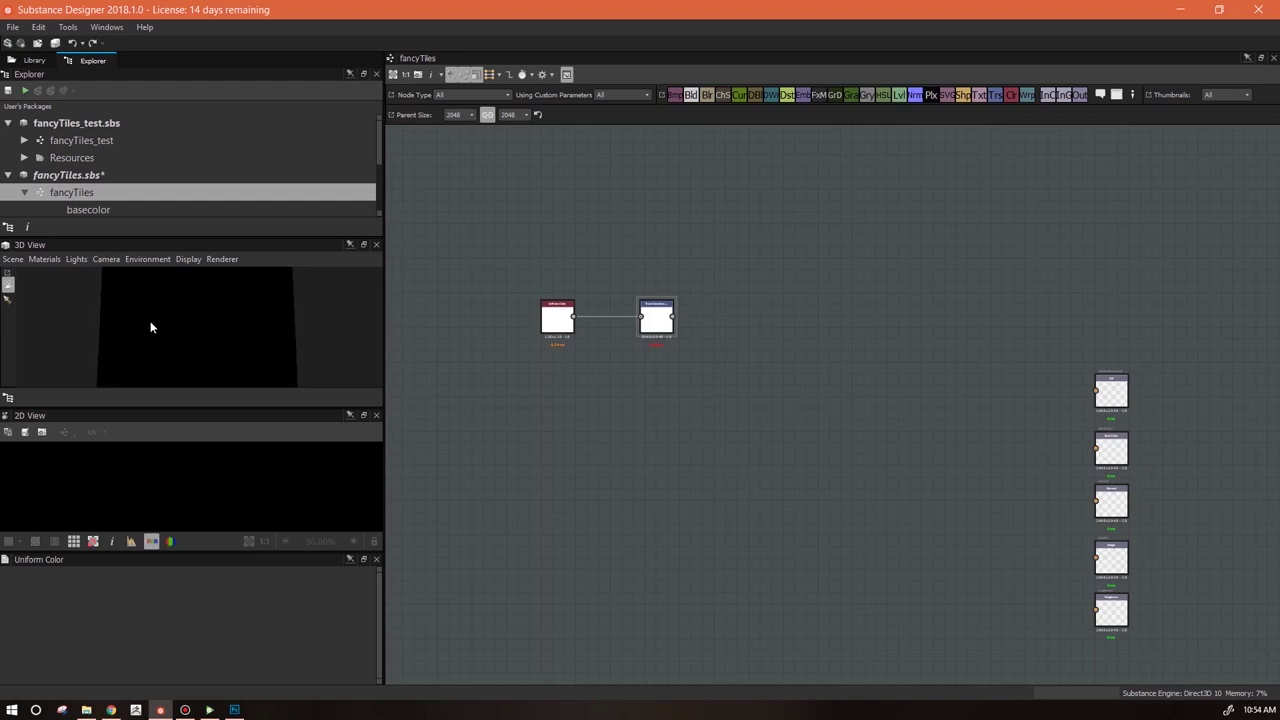
double_click(1117, 398)
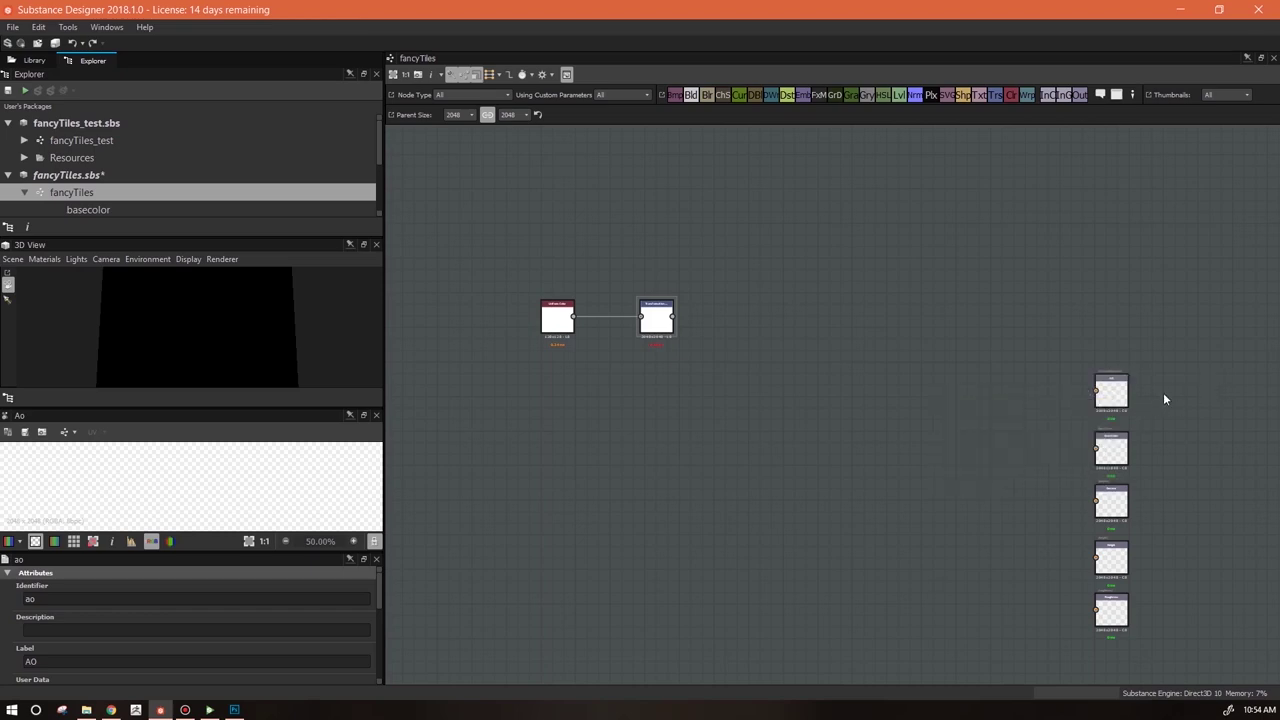
drag(212, 326, 337, 337)
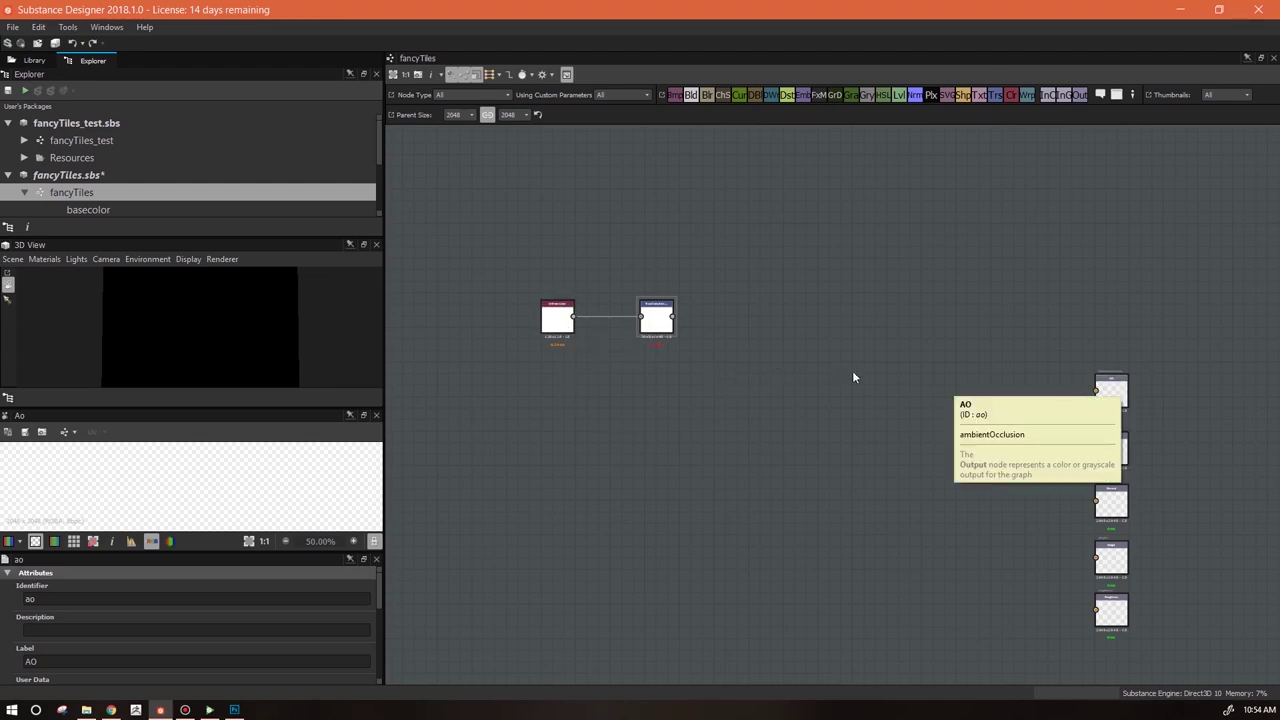
drag(672, 317, 1097, 391)
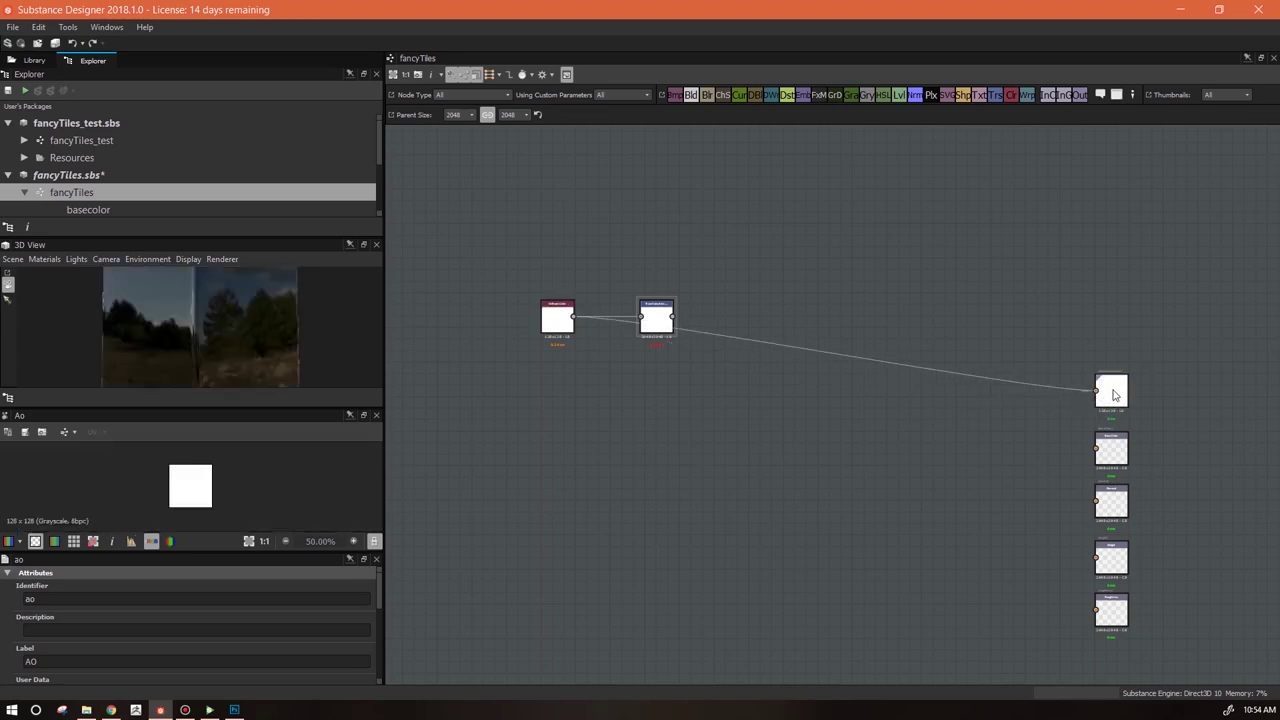
drag(216, 320, 387, 316)
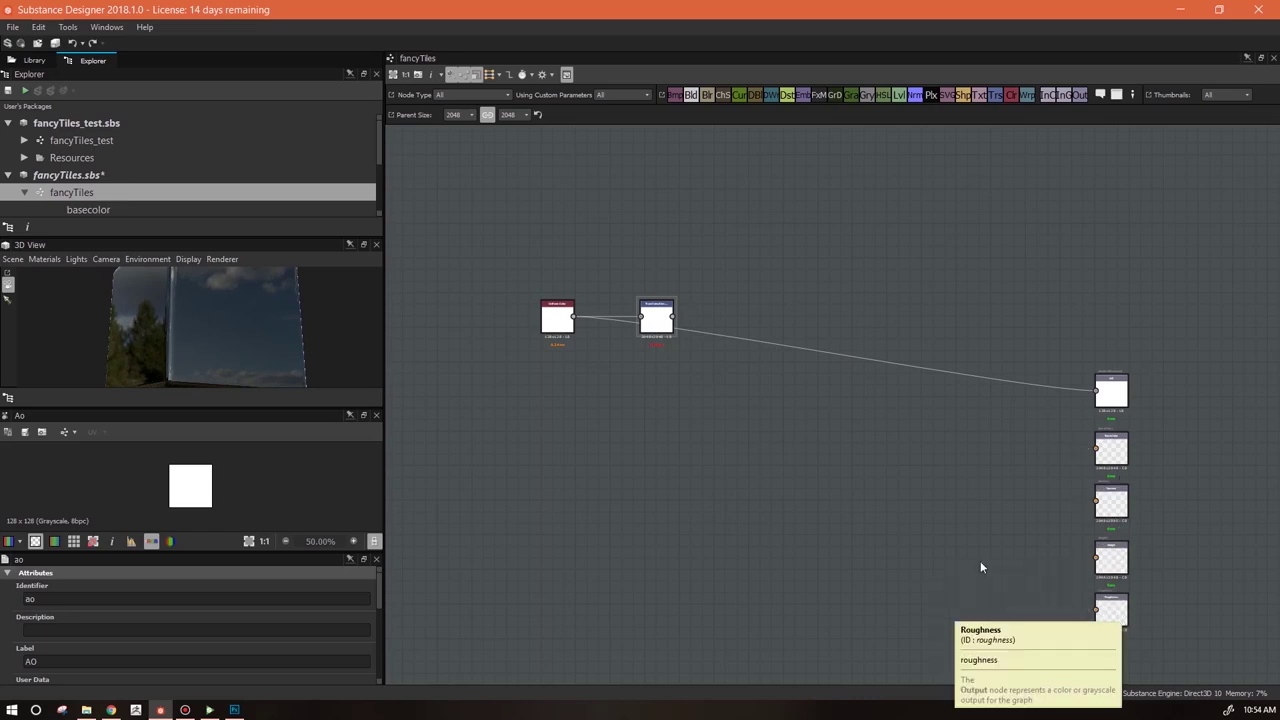
drag(227, 341, 329, 354)
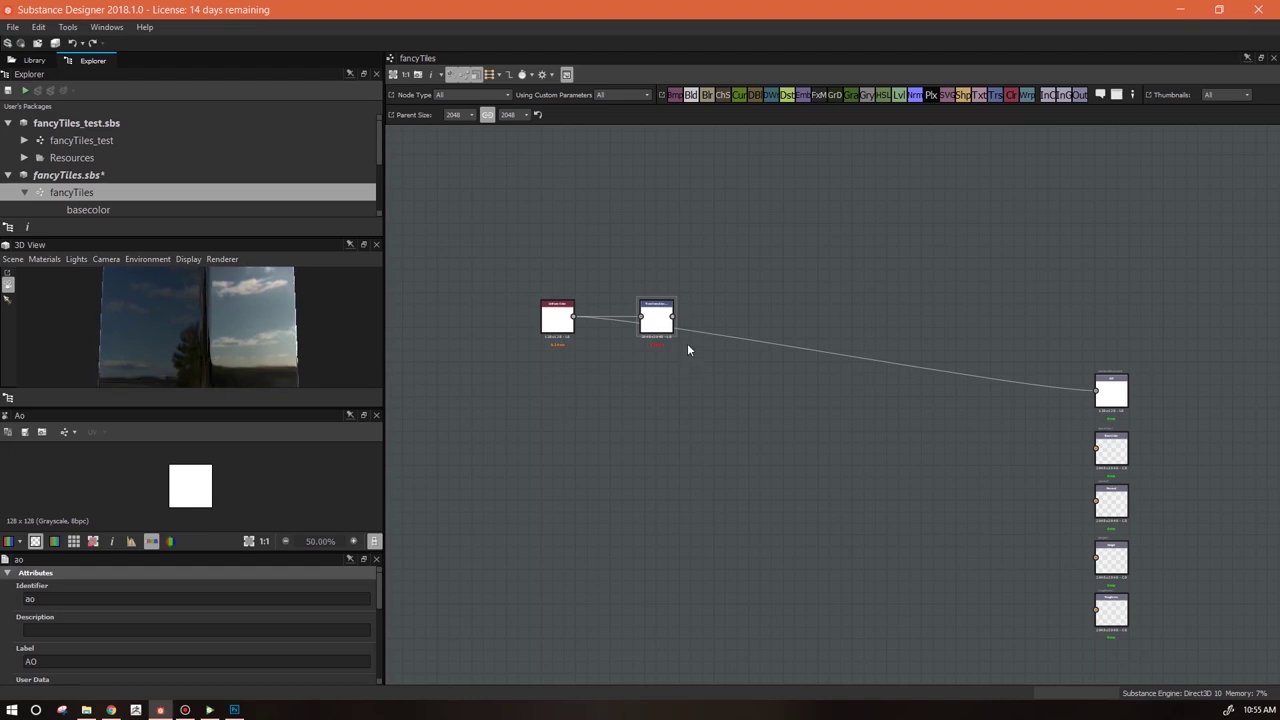
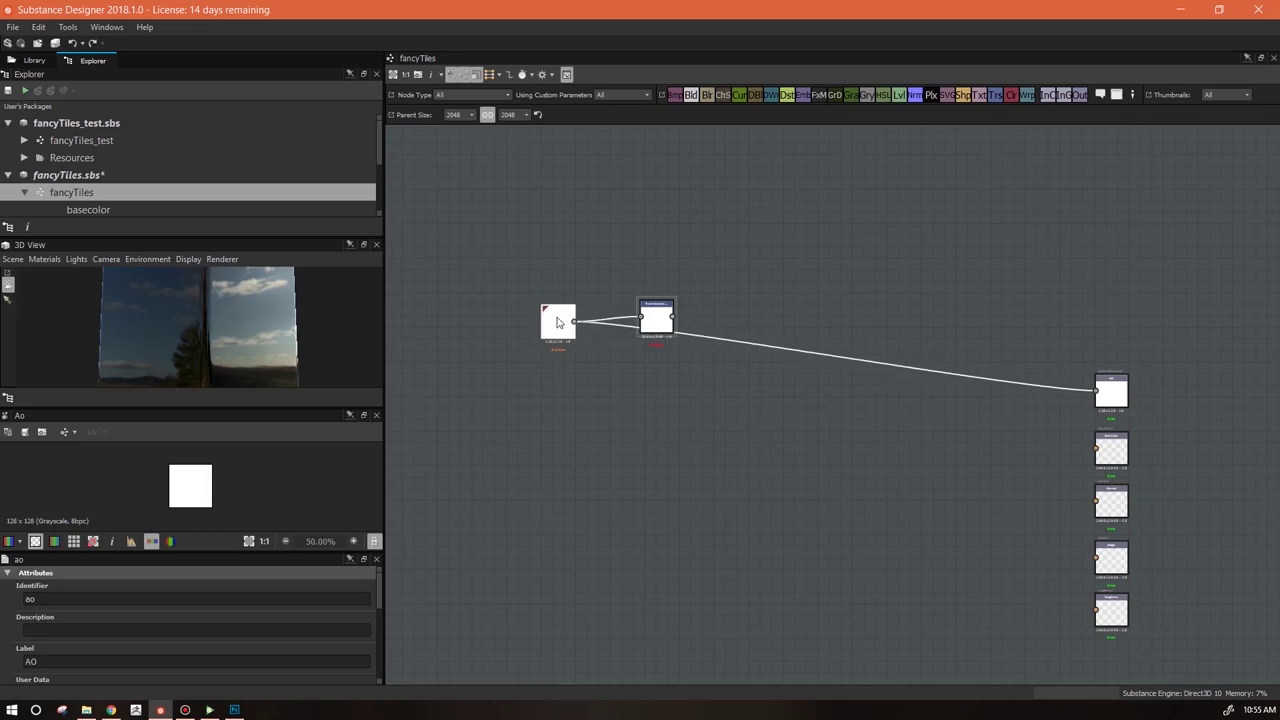
Fit the Transformation 2D image in an enlarged 2D View and squash it vertically about its centre to slightly under half height
scroll(773, 414, up, 3)
scroll(658, 338, down, 2)
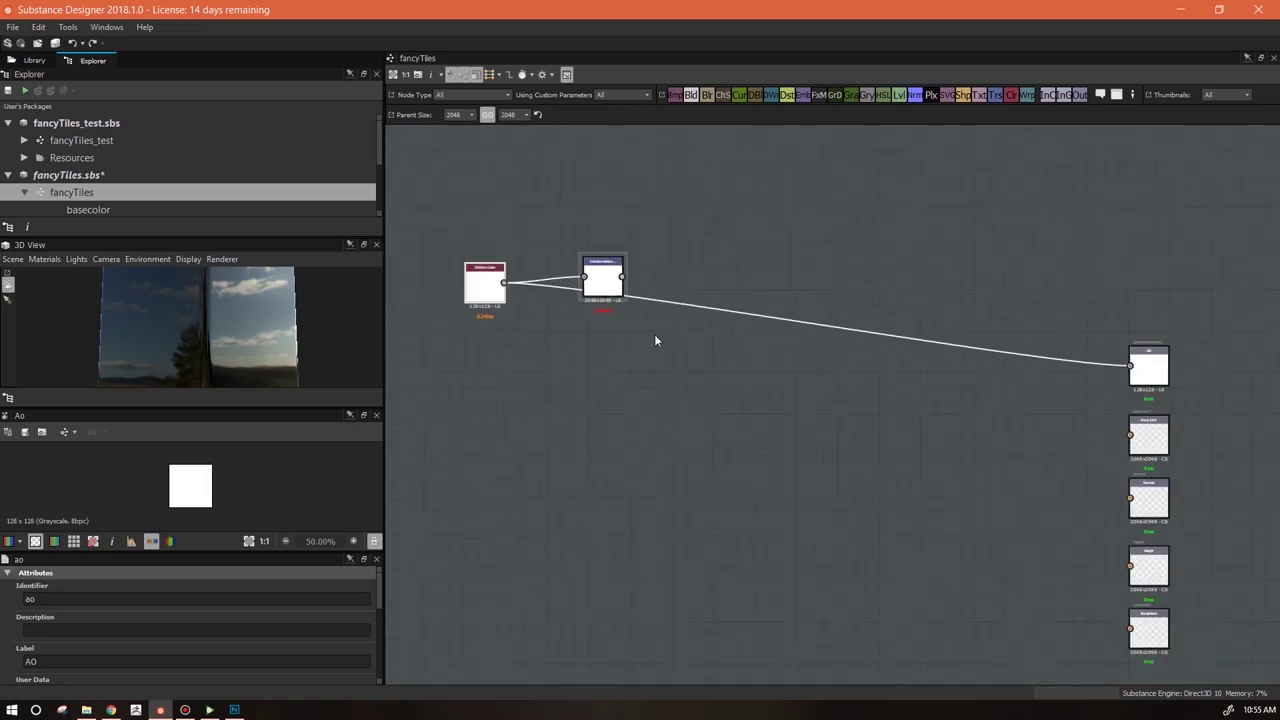
click(594, 298)
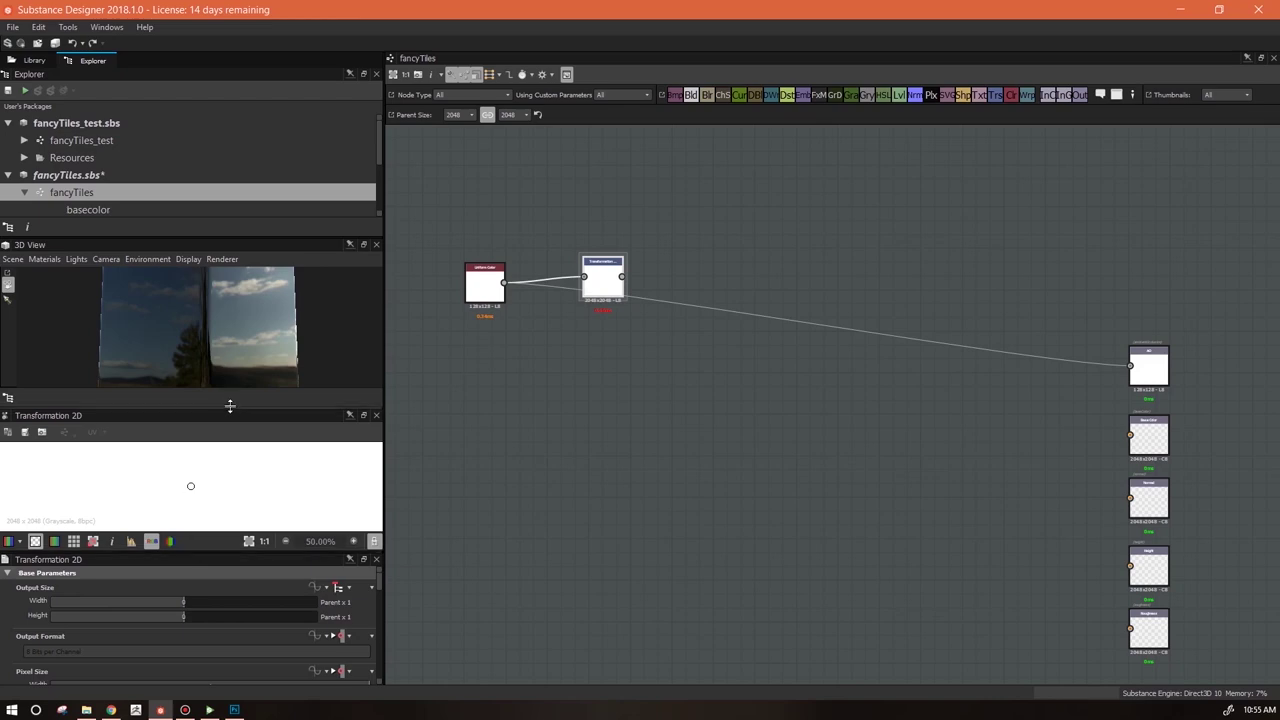
drag(228, 408, 230, 294)
click(249, 541)
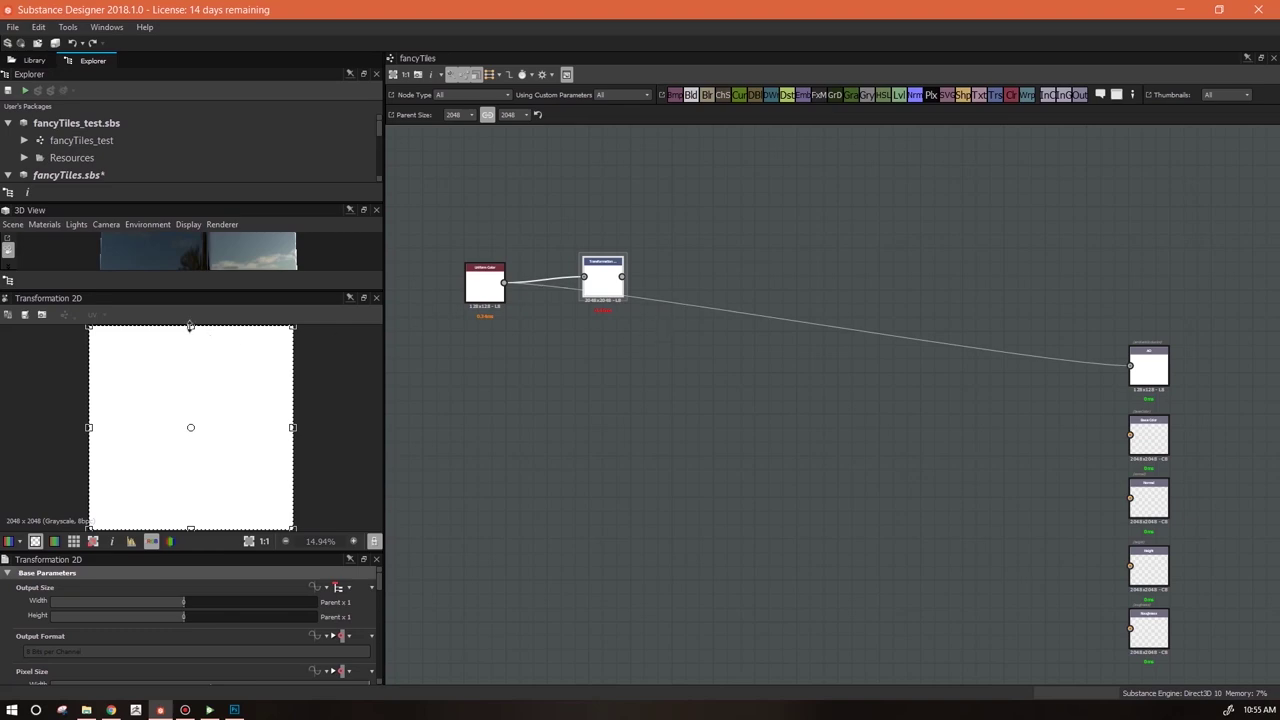
drag(190, 326, 191, 373)
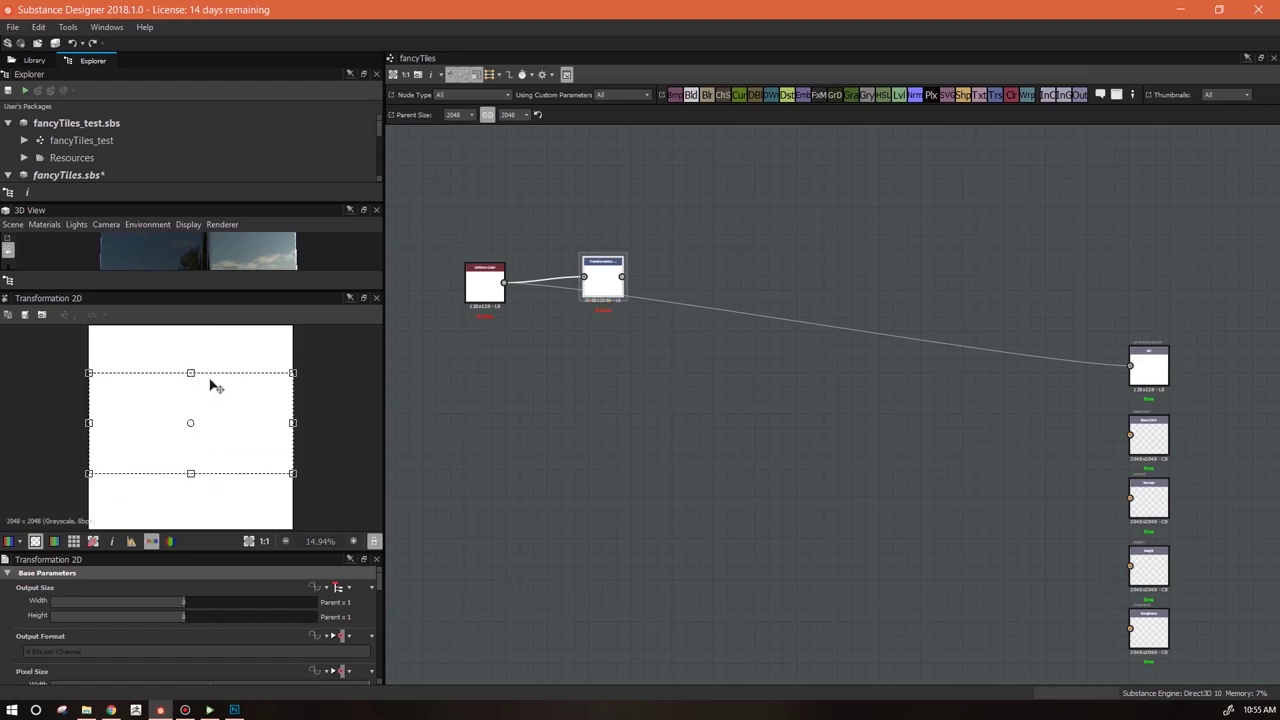
key(ctrl+z)
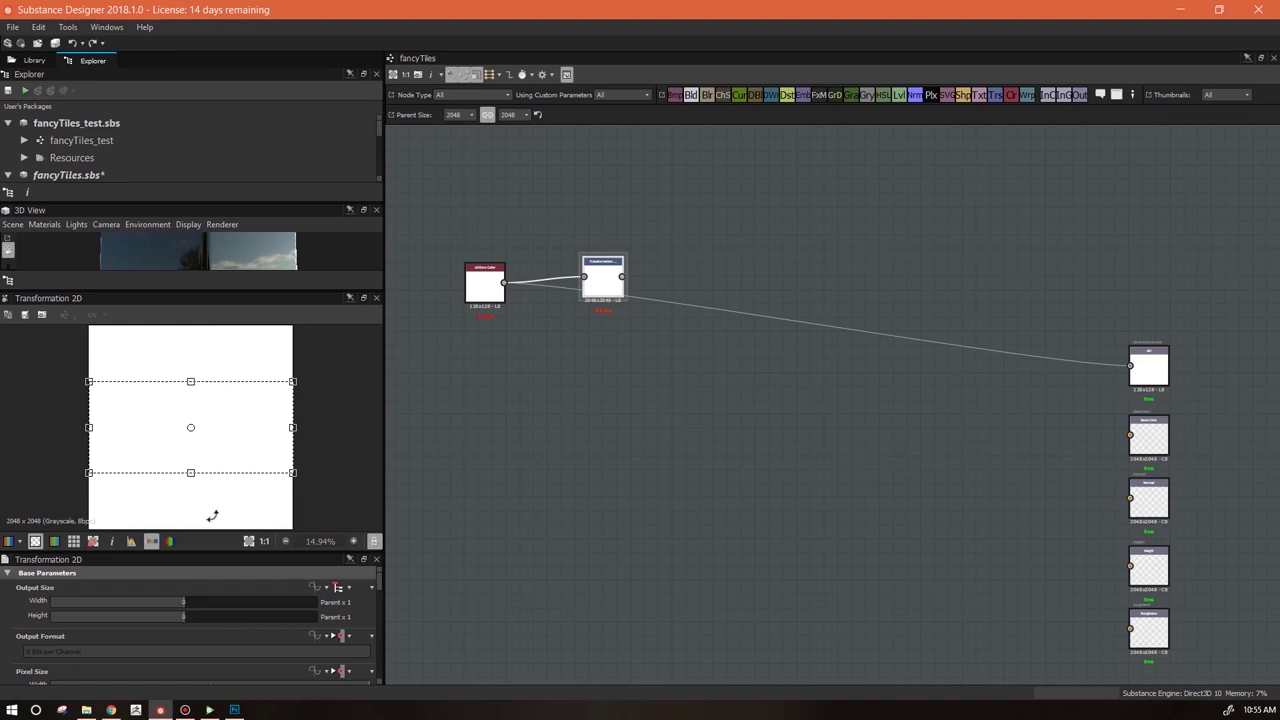
Set the Transformation 2D node's tiling mode to Absolute with Horizontal Tiling and align the node with the Uniform Color node
drag(259, 542, 259, 461)
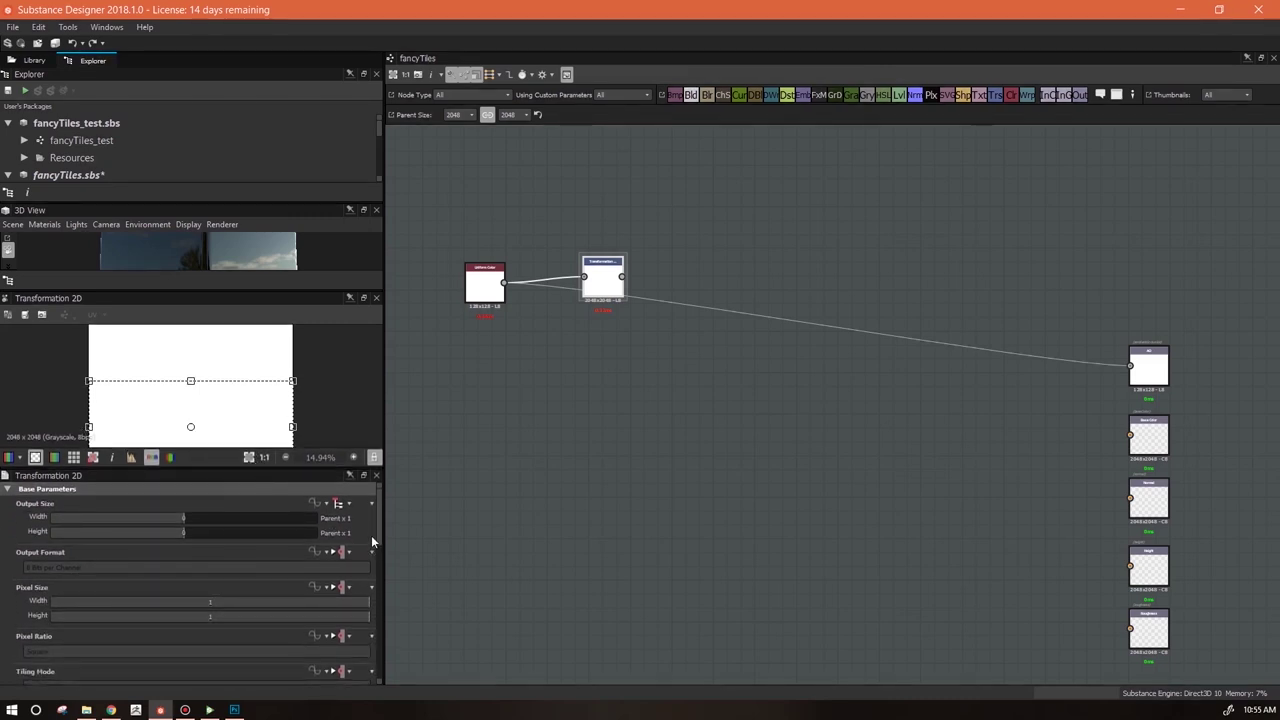
drag(379, 538, 375, 578)
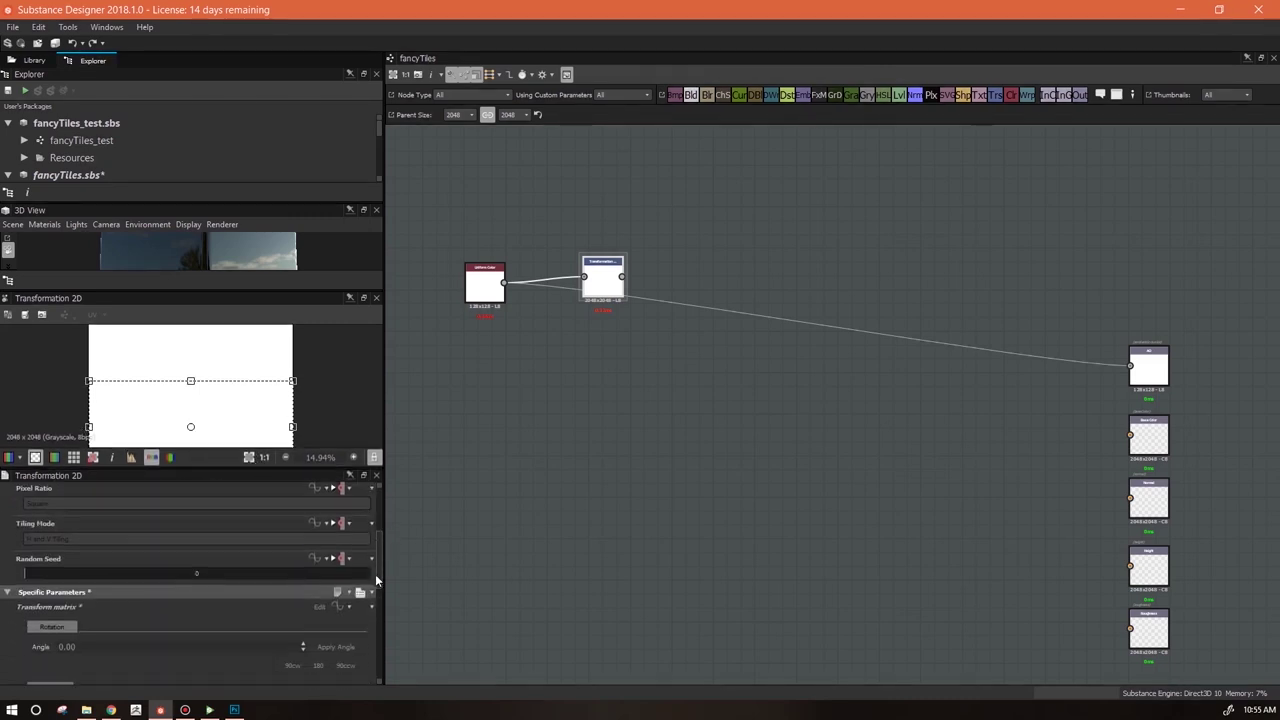
click(345, 523)
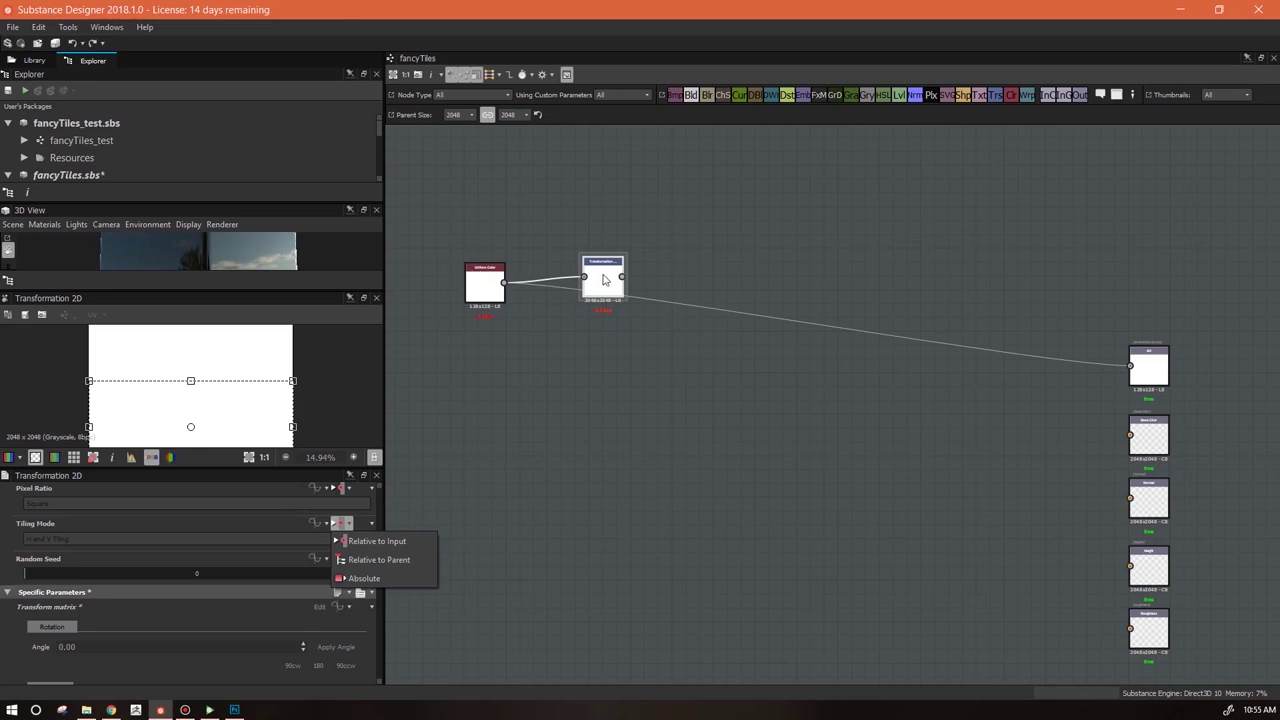
click(364, 579)
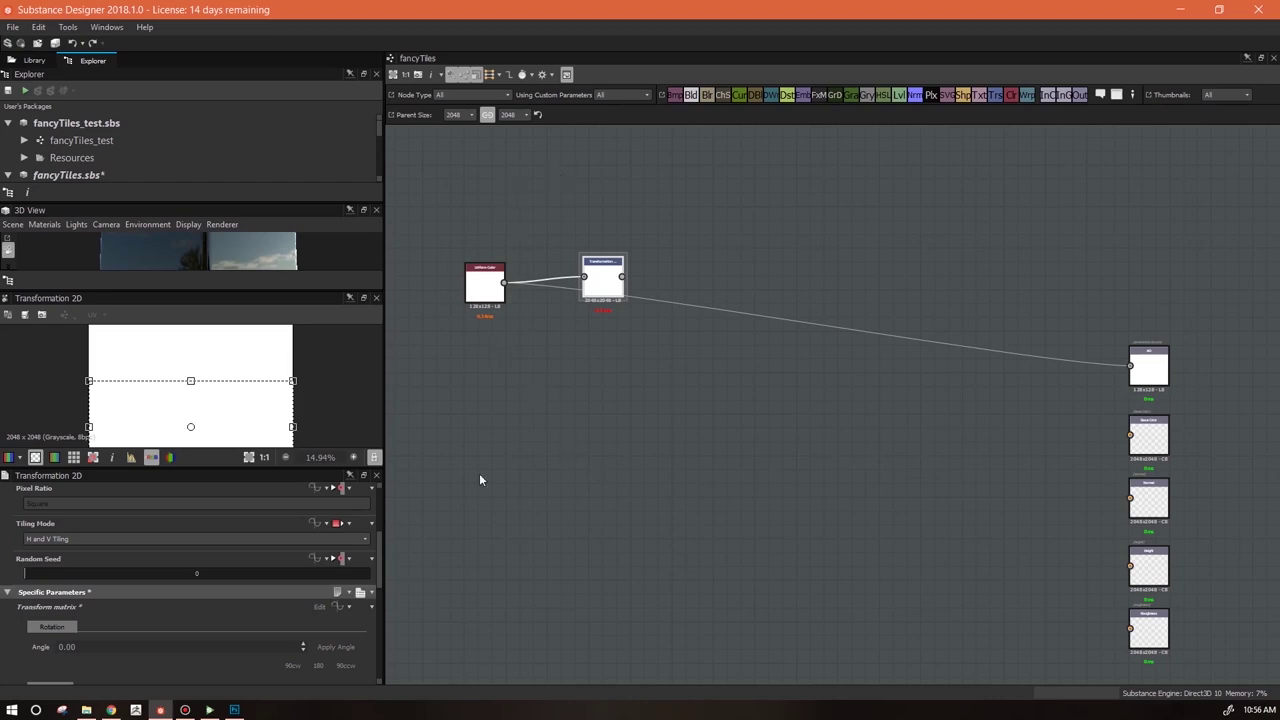
click(366, 541)
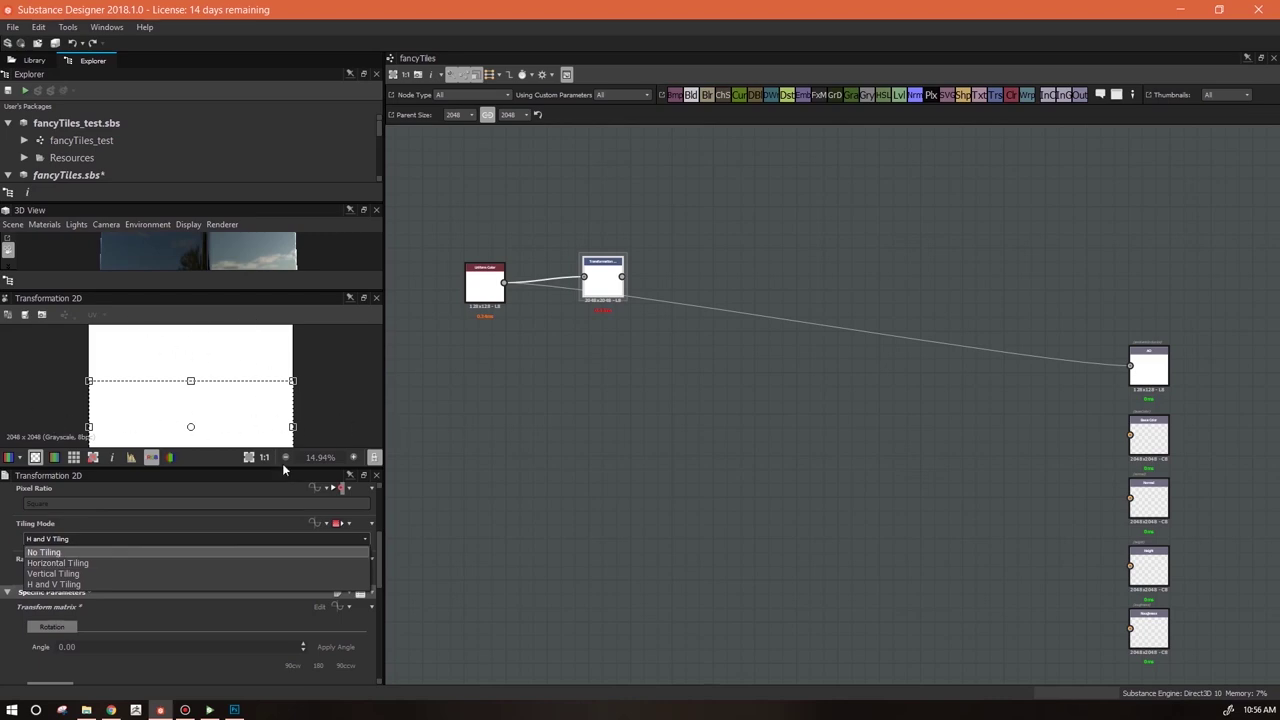
click(97, 562)
drag(606, 274, 599, 280)
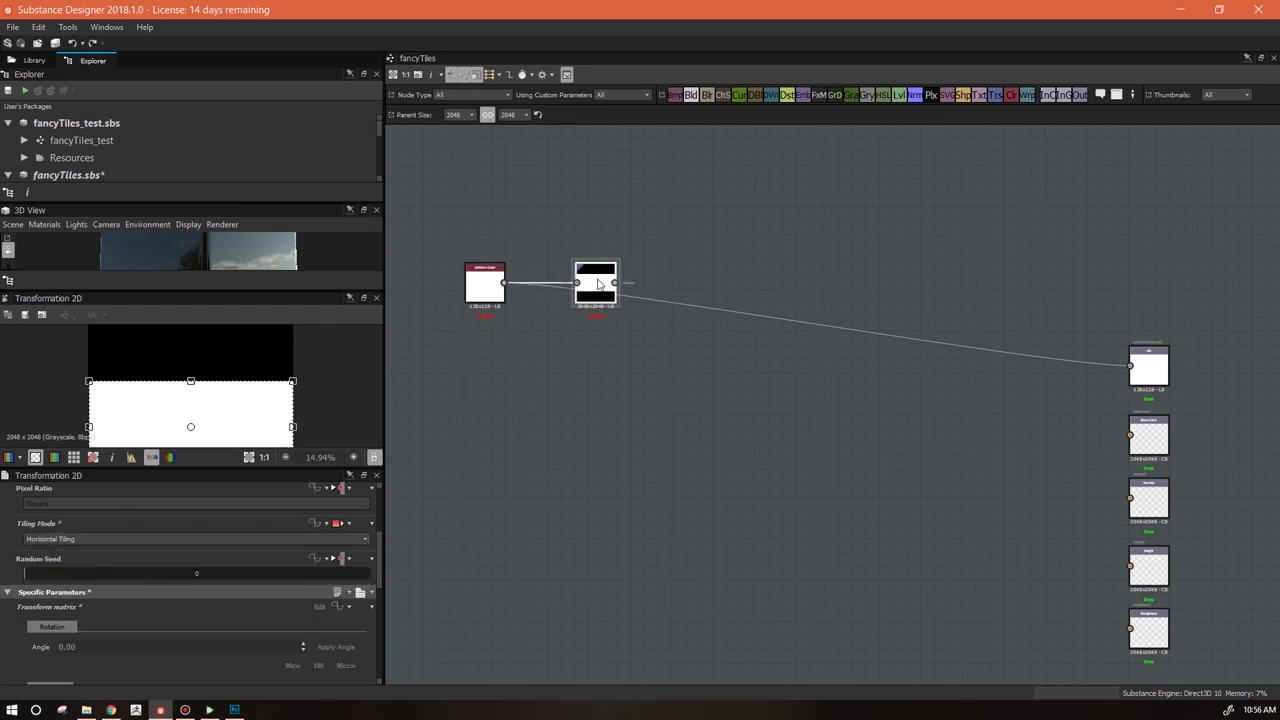
Enlarge the 2D View, turn on its tiled display and examine how the Transformation 2D band repeats beyond the image borders
drag(224, 467, 230, 564)
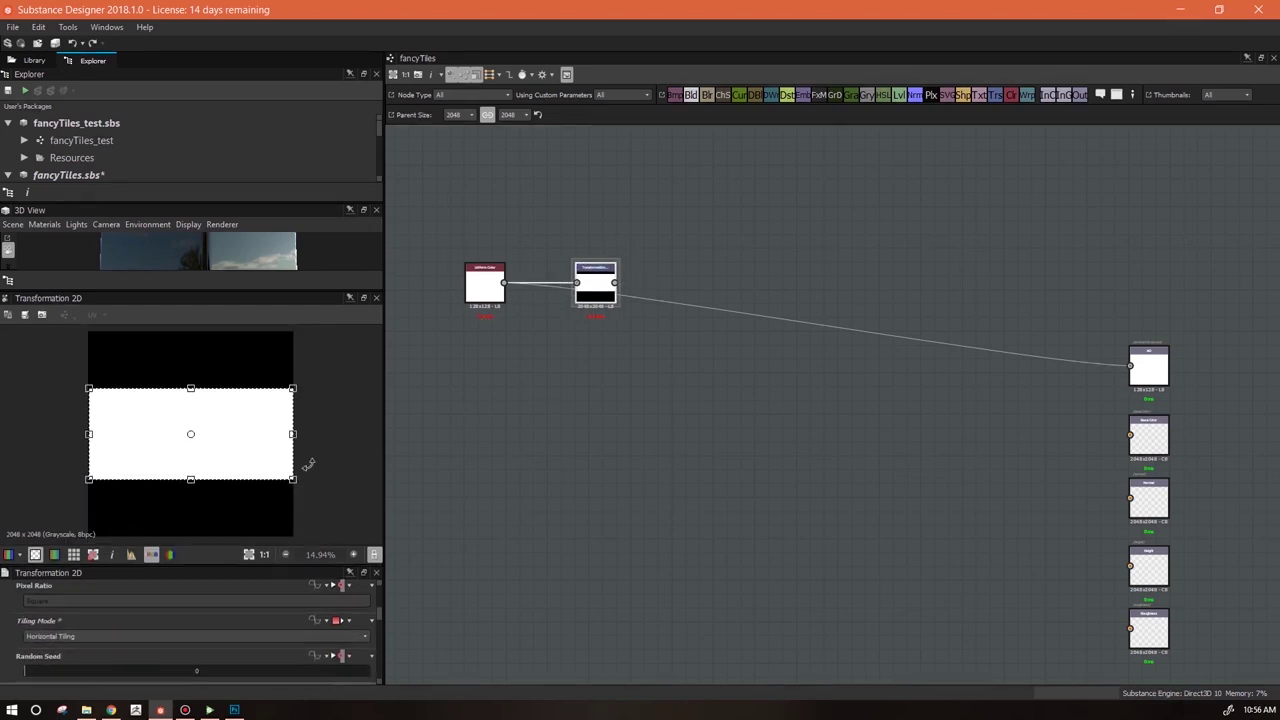
key(space)
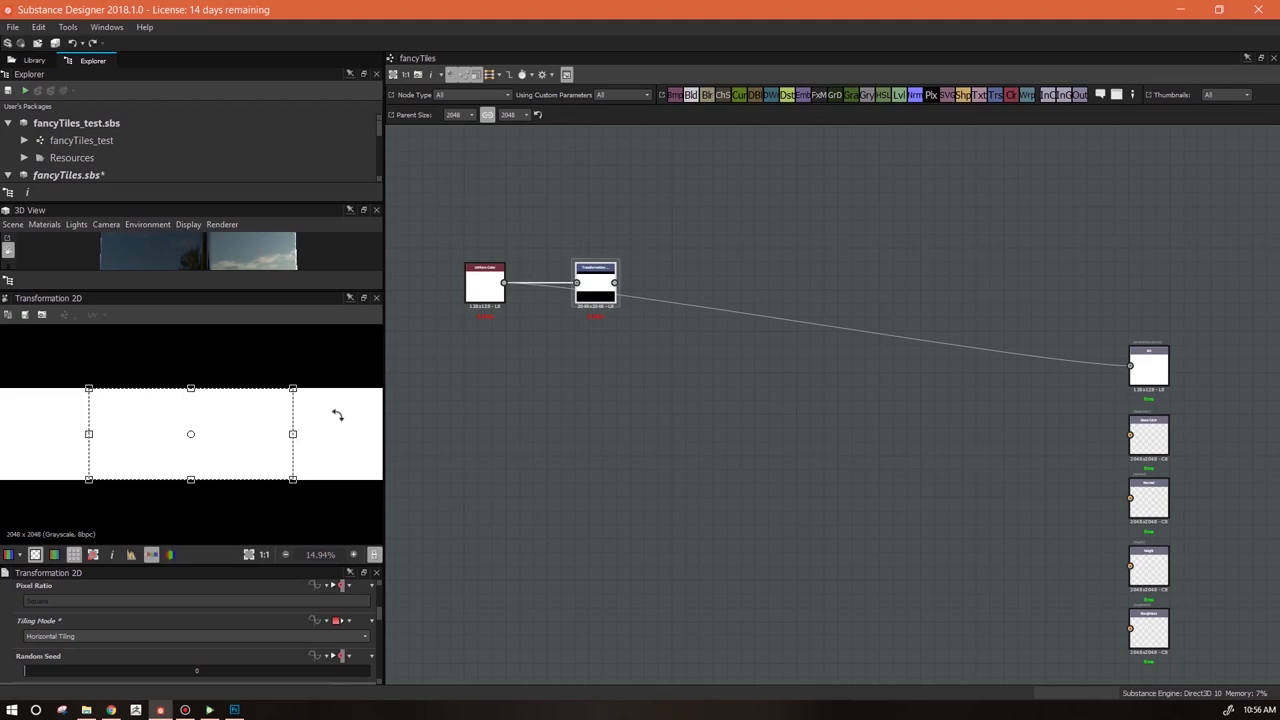
double_click(488, 285)
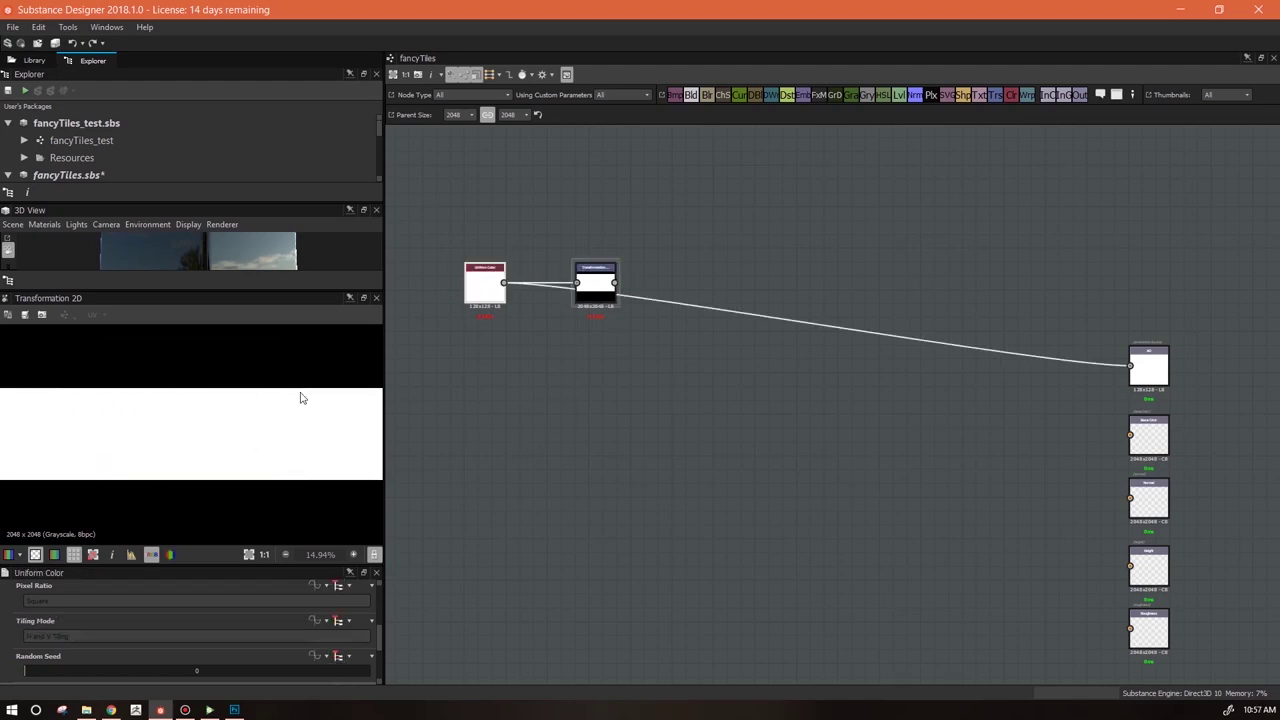
click(606, 285)
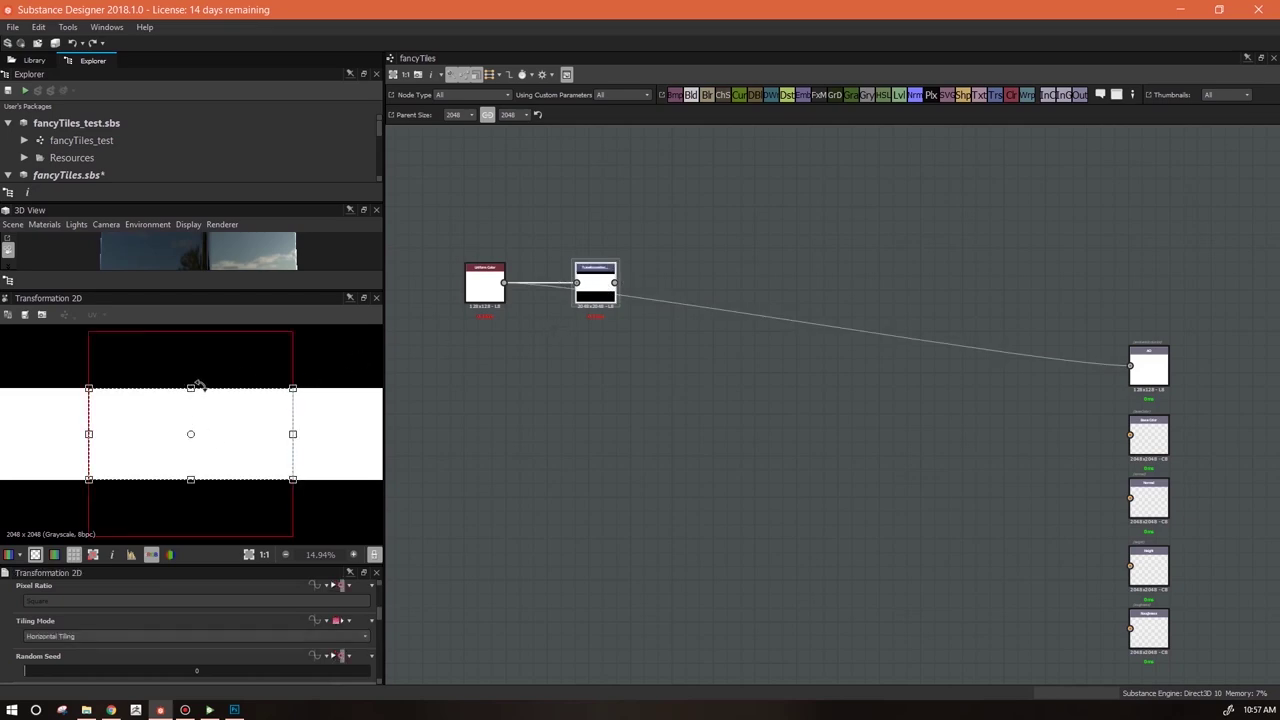
scroll(280, 420, down, 2)
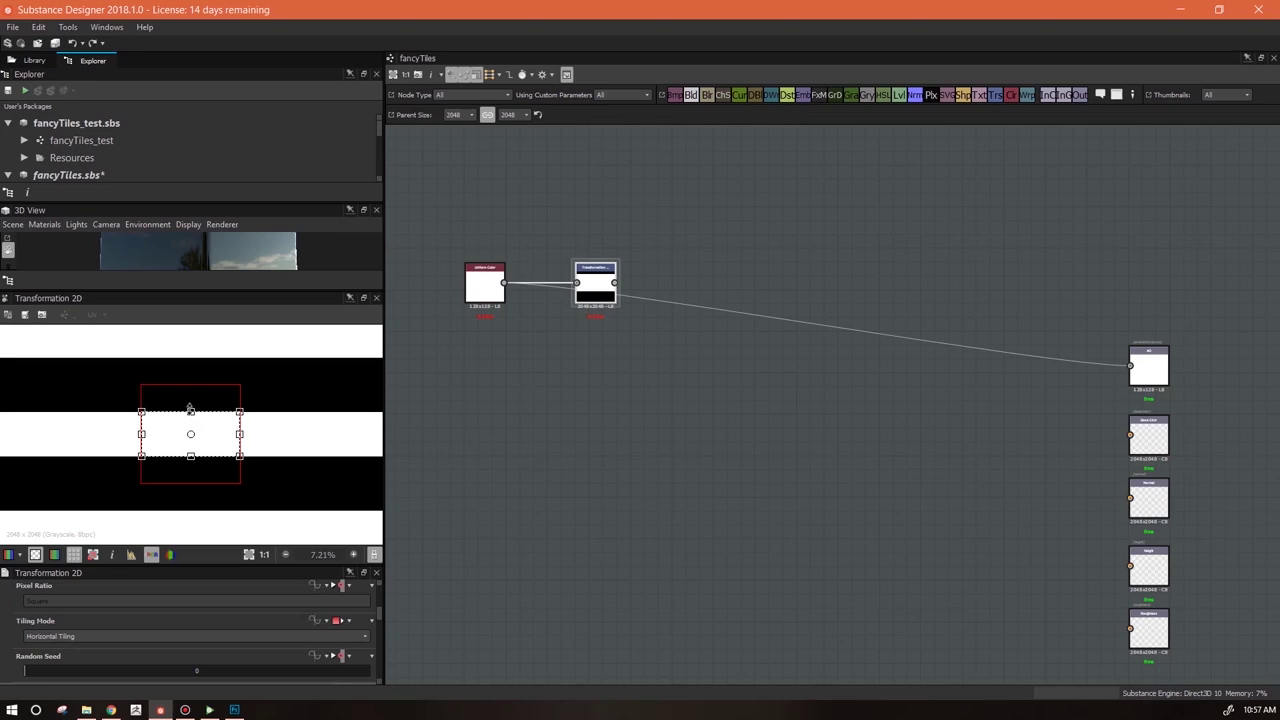
Narrow the white band of the Transformation 2D image slightly about its centre and move the node closer to Uniform Color
drag(190, 410, 190, 414)
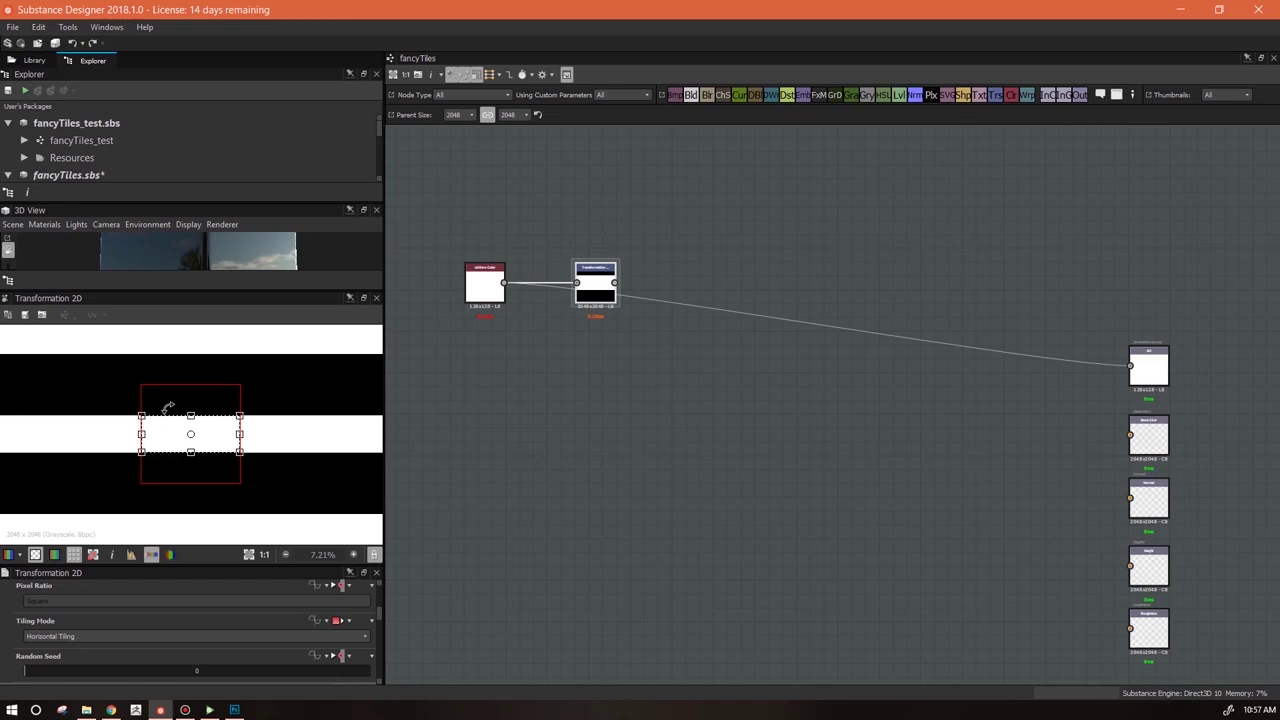
click(585, 418)
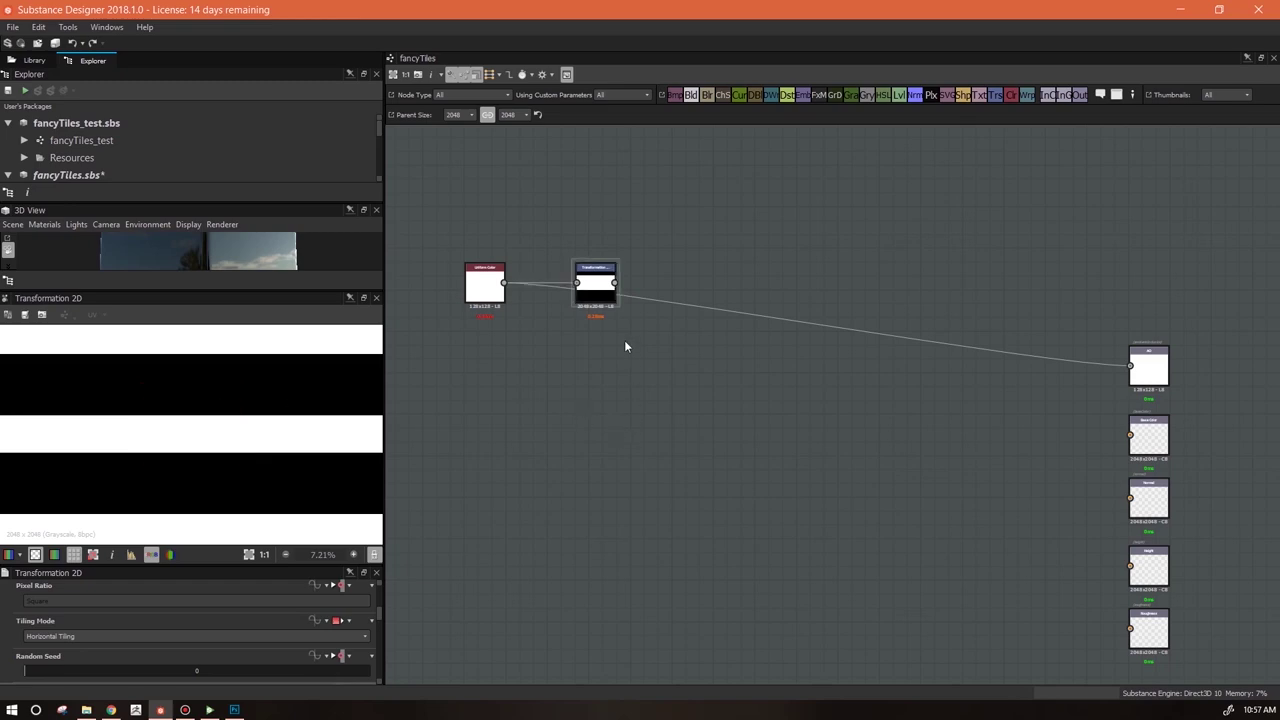
drag(610, 296, 581, 297)
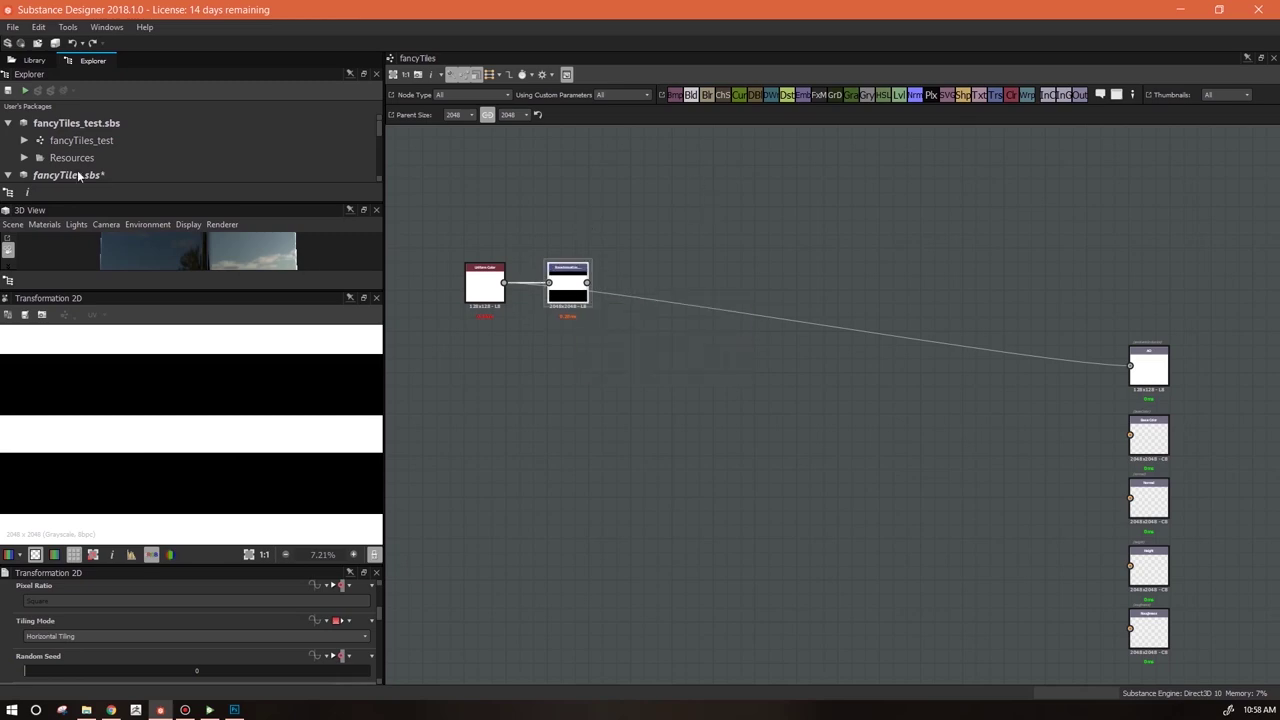
Search the library for "shape" and add a Shape node to the graph above the Transformation 2D node
click(33, 60)
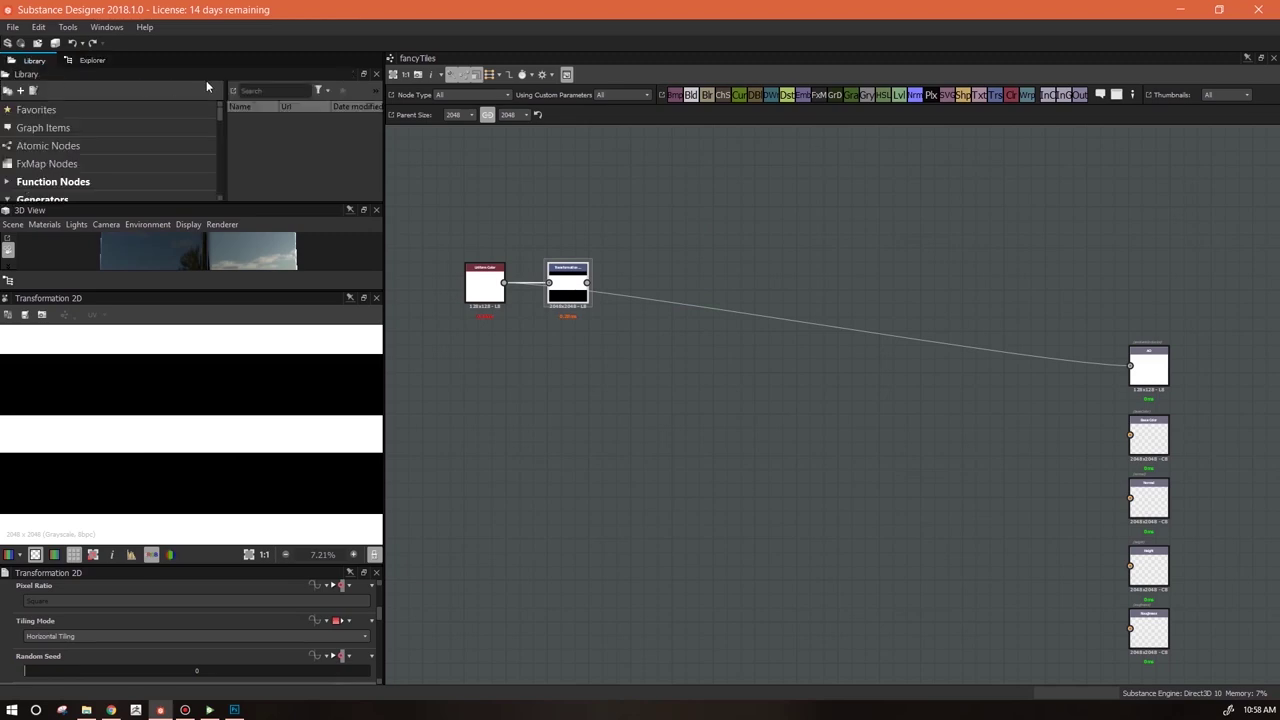
click(267, 90)
text(shape)
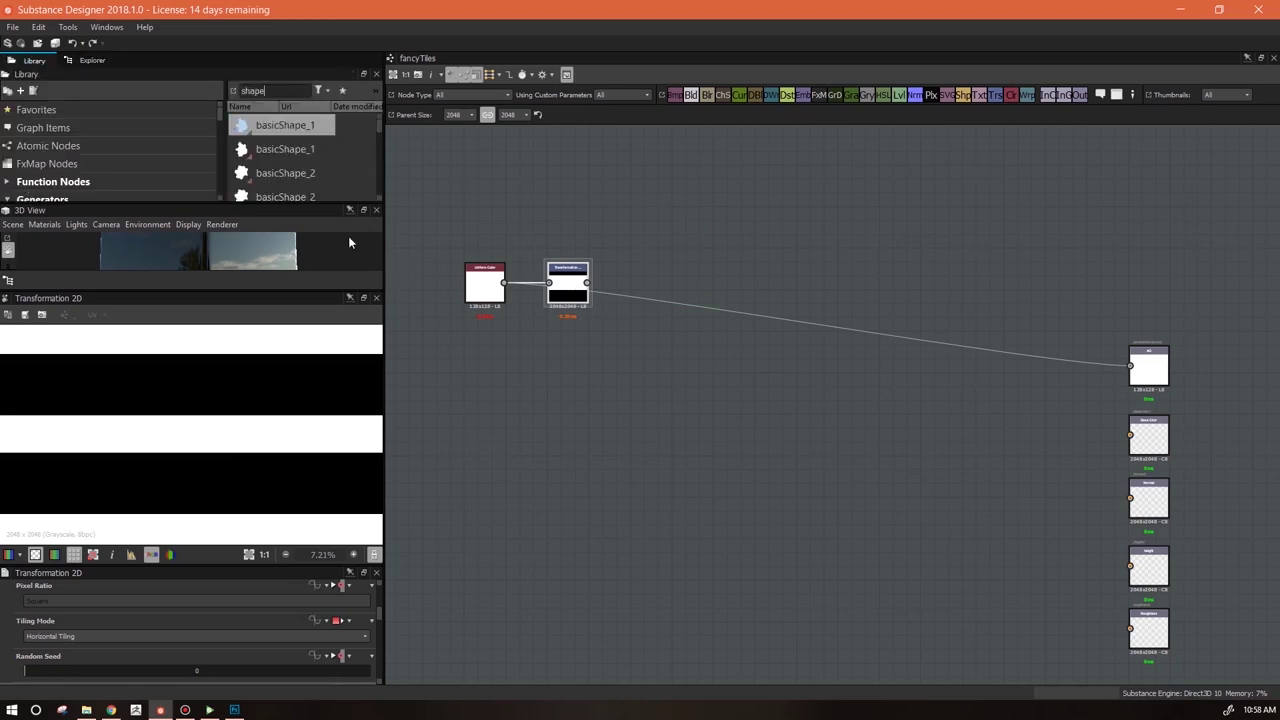
drag(366, 204, 366, 324)
drag(380, 122, 369, 207)
drag(272, 270, 735, 212)
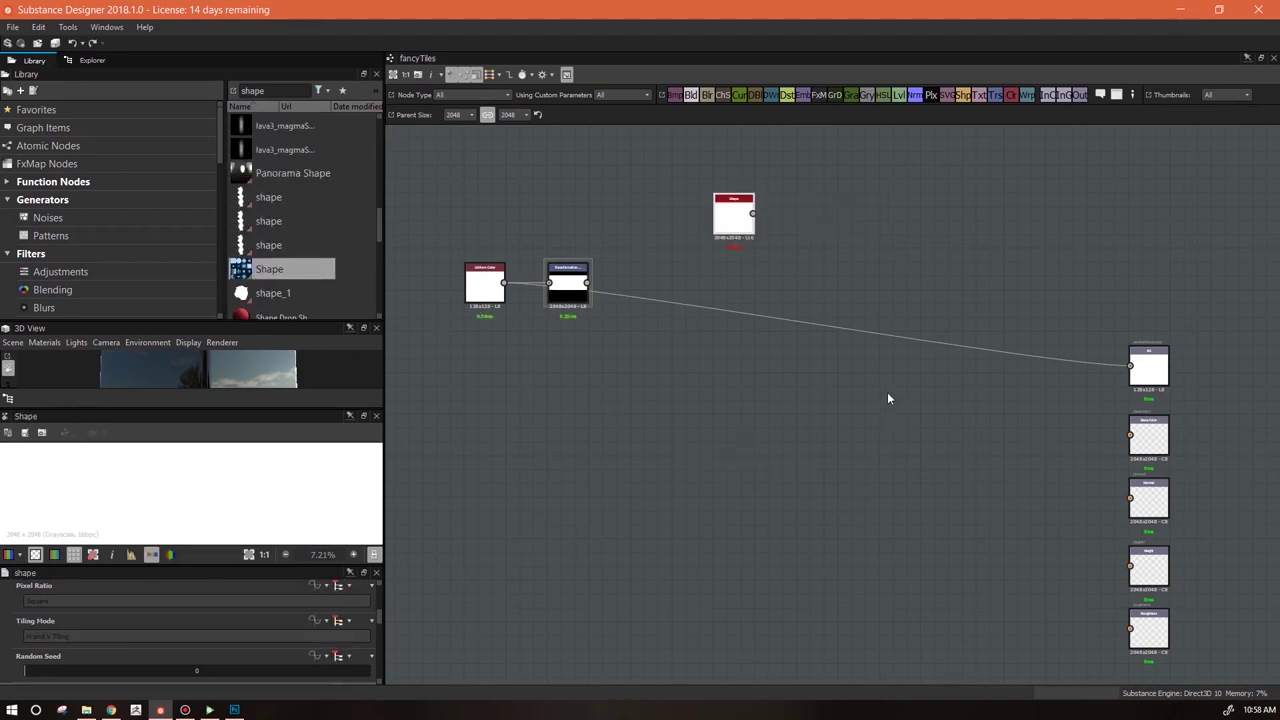
drag(733, 221, 706, 201)
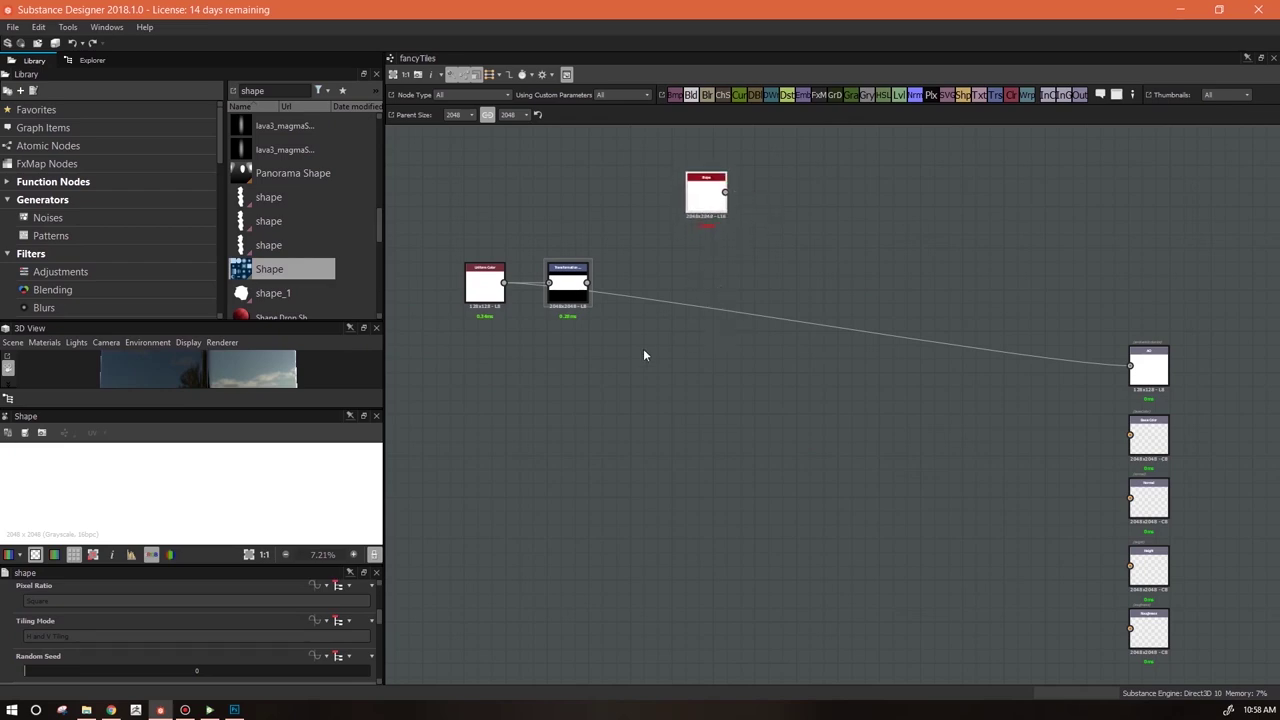
Enlarge the properties area and set the Shape node's pattern to Brick
drag(272, 564, 290, 470)
drag(379, 566, 382, 606)
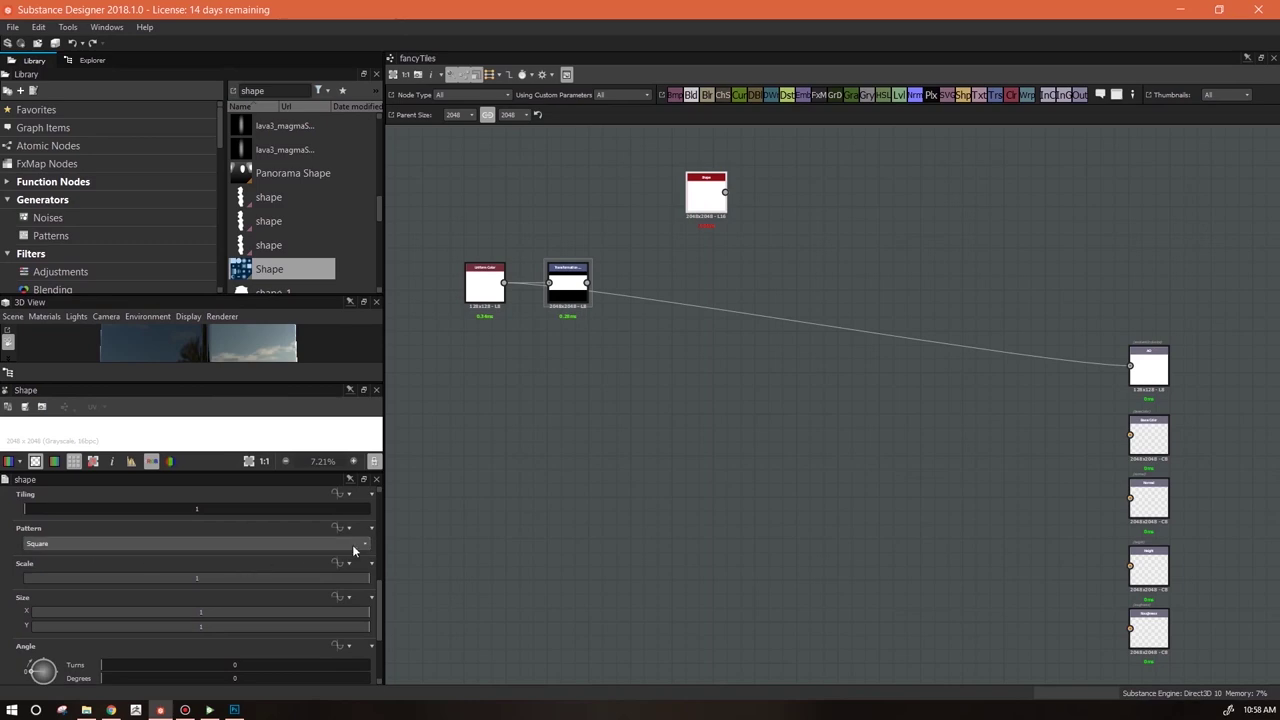
click(361, 546)
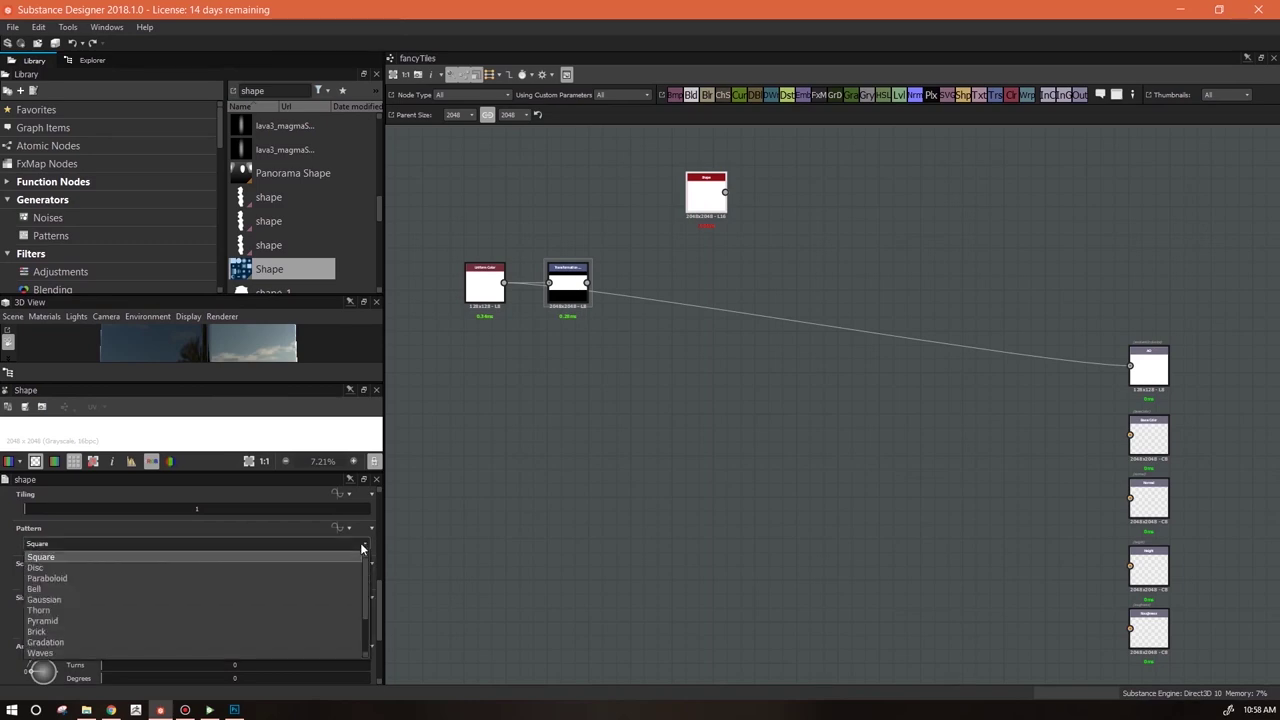
click(328, 630)
Set the Shape's size to X 1.41 and Y 0.68 and enlarge the 2D View to show the repeating pattern
mouse_move(369, 651)
mouse_down()
mouse_move(316, 651)
mouse_move(391, 657)
mouse_up()
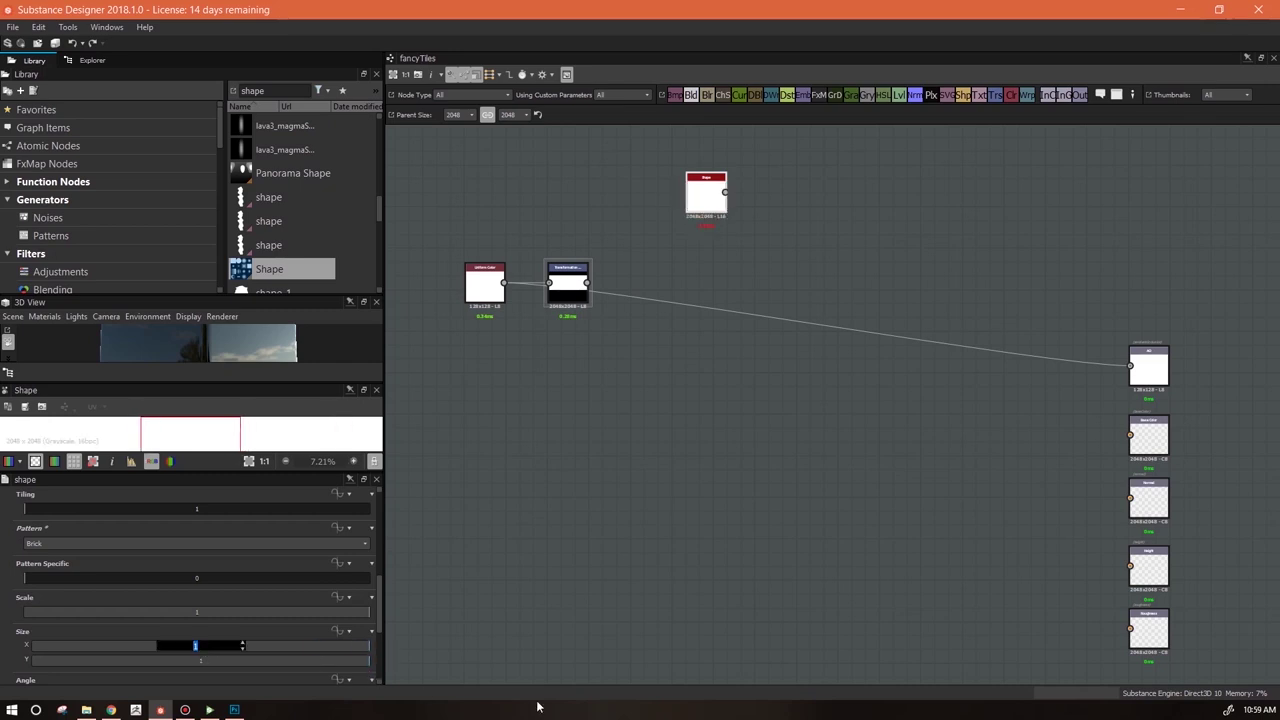
click(351, 660)
drag(349, 665, 260, 660)
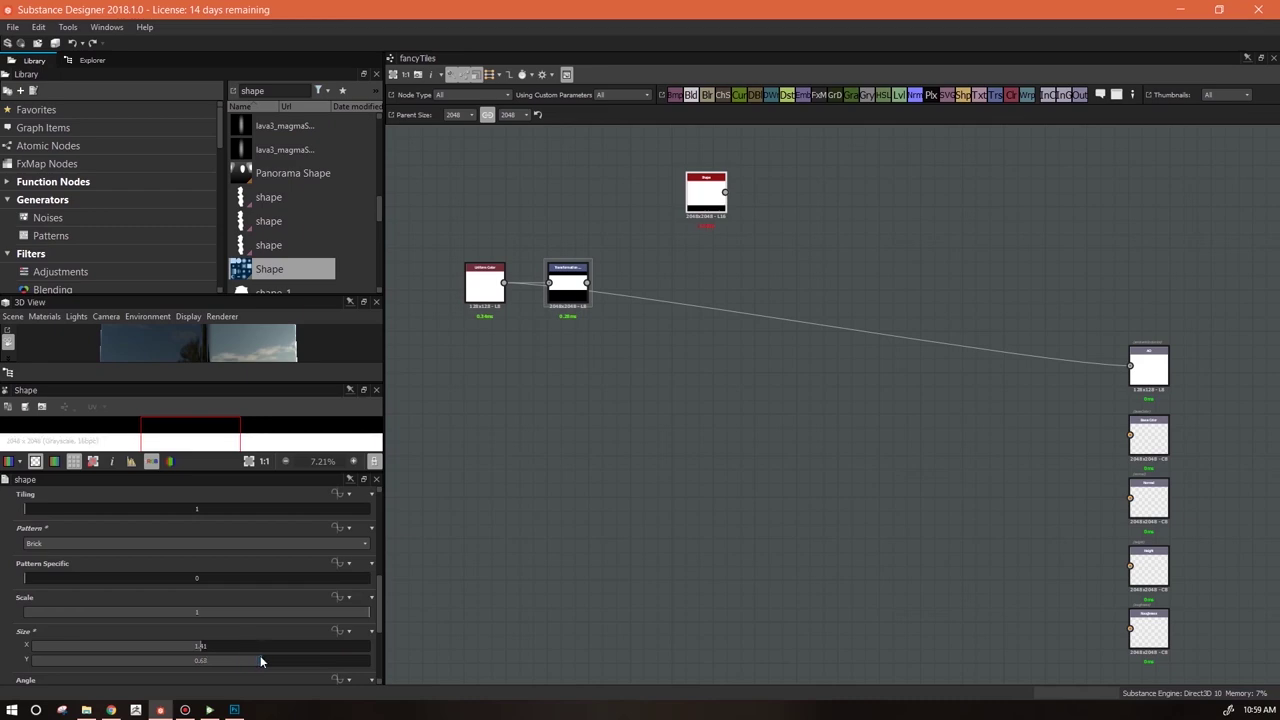
drag(303, 469, 306, 540)
scroll(310, 478, down, 3)
drag(706, 190, 706, 184)
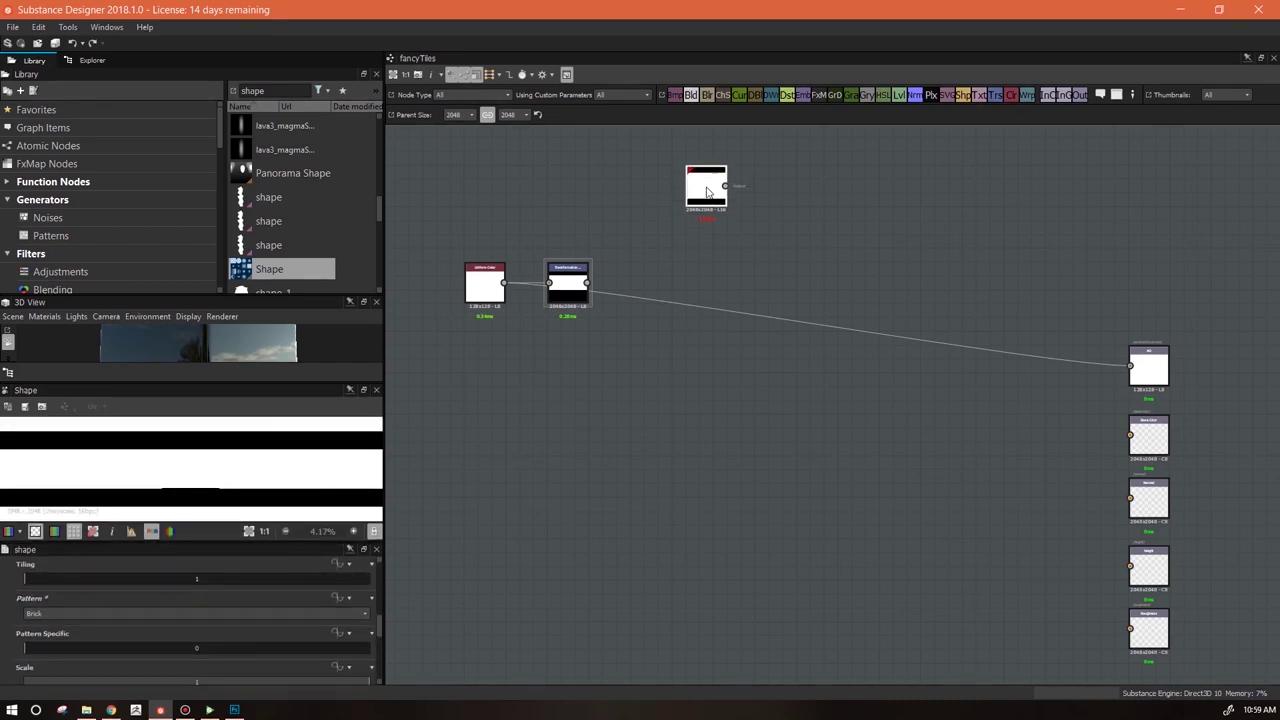
Set the Shape's Tiling to 3 and its Pattern Specific value to 0.07
scroll(230, 500, up, 1)
drag(63, 579, 88, 580)
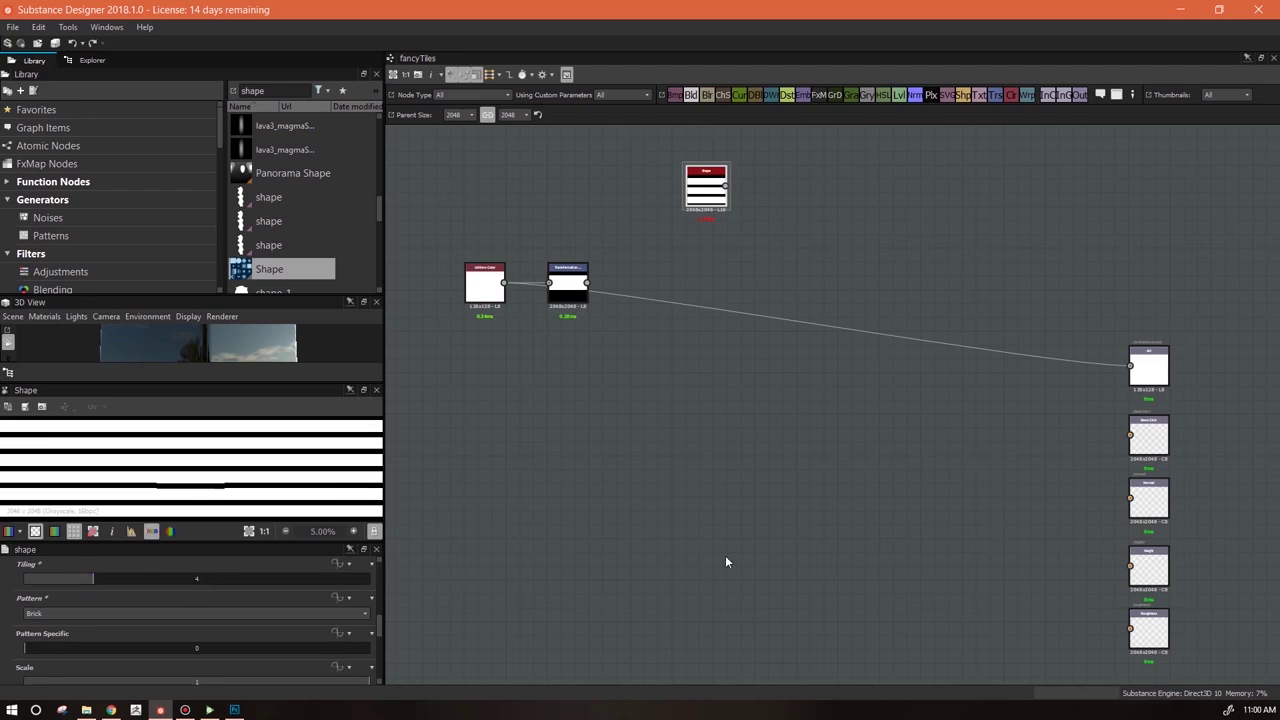
drag(152, 578, 75, 576)
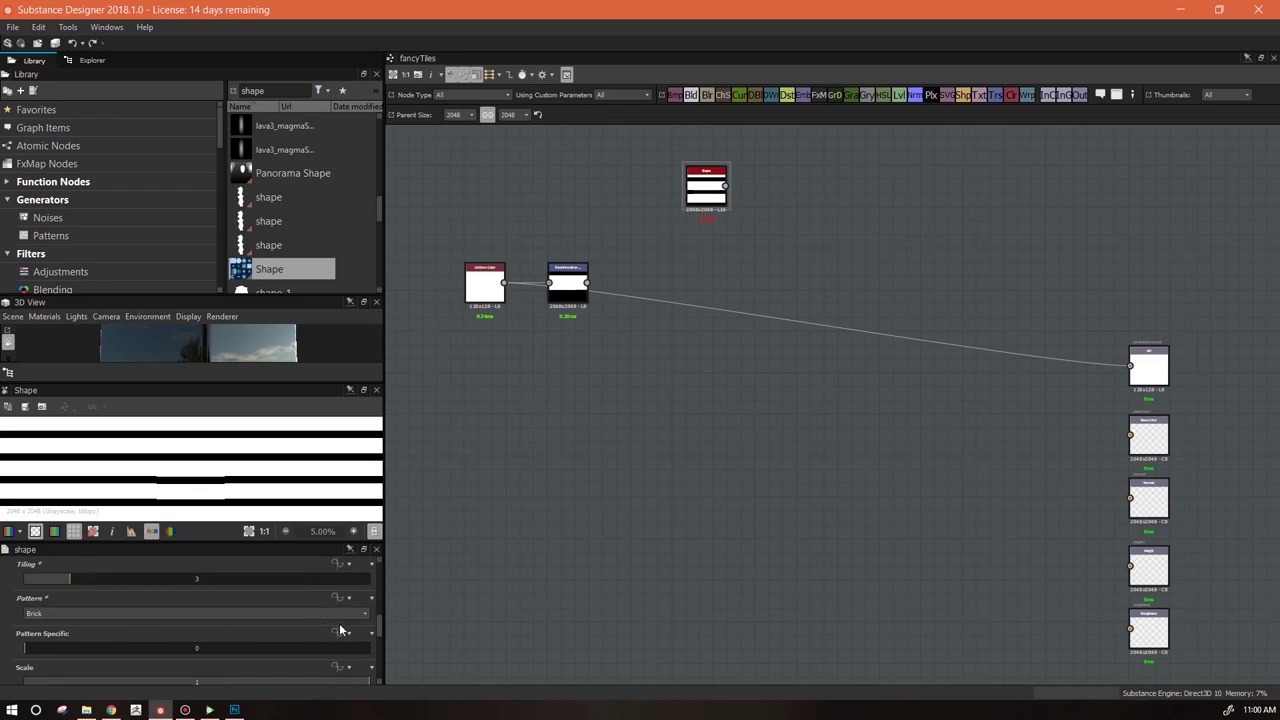
drag(64, 645, 97, 651)
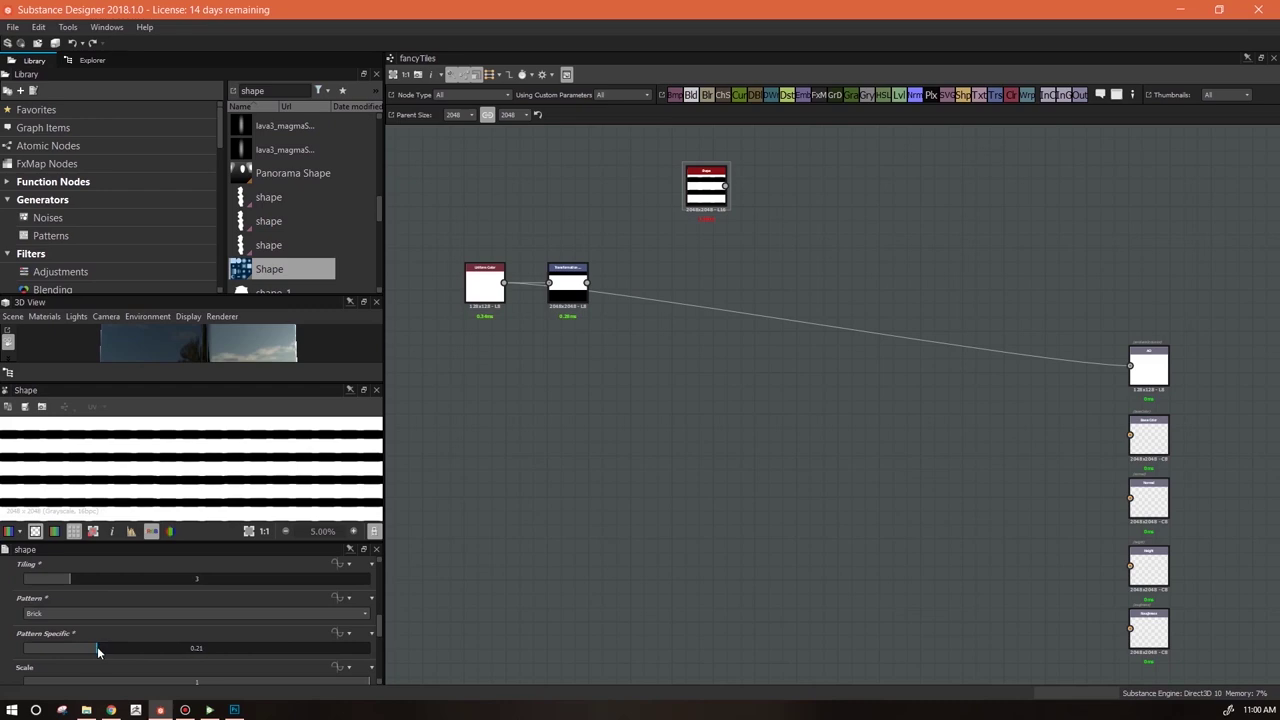
double_click(203, 648)
key(BackSpace)
text(.07)
key(Return)
Rotate the Shape's brick pattern to an angle of 45 degrees and give the 2D View more height
scroll(380, 641, down, 3)
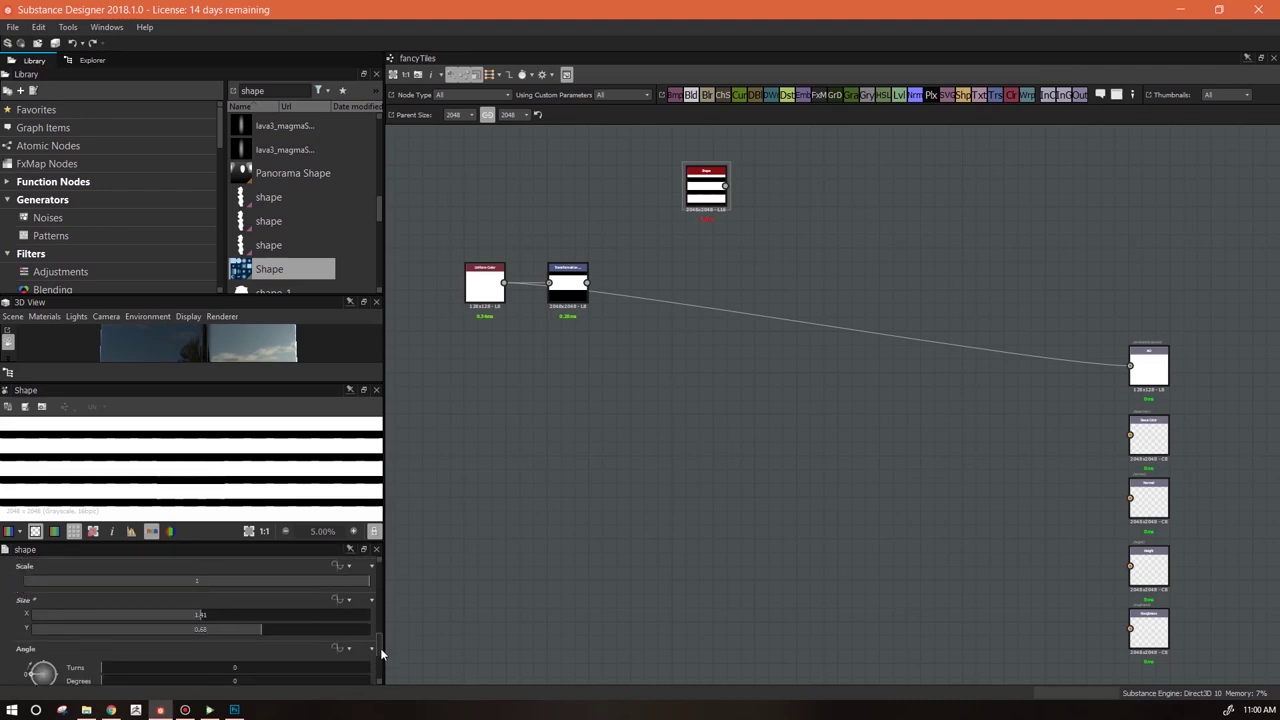
scroll(380, 648, down, 2)
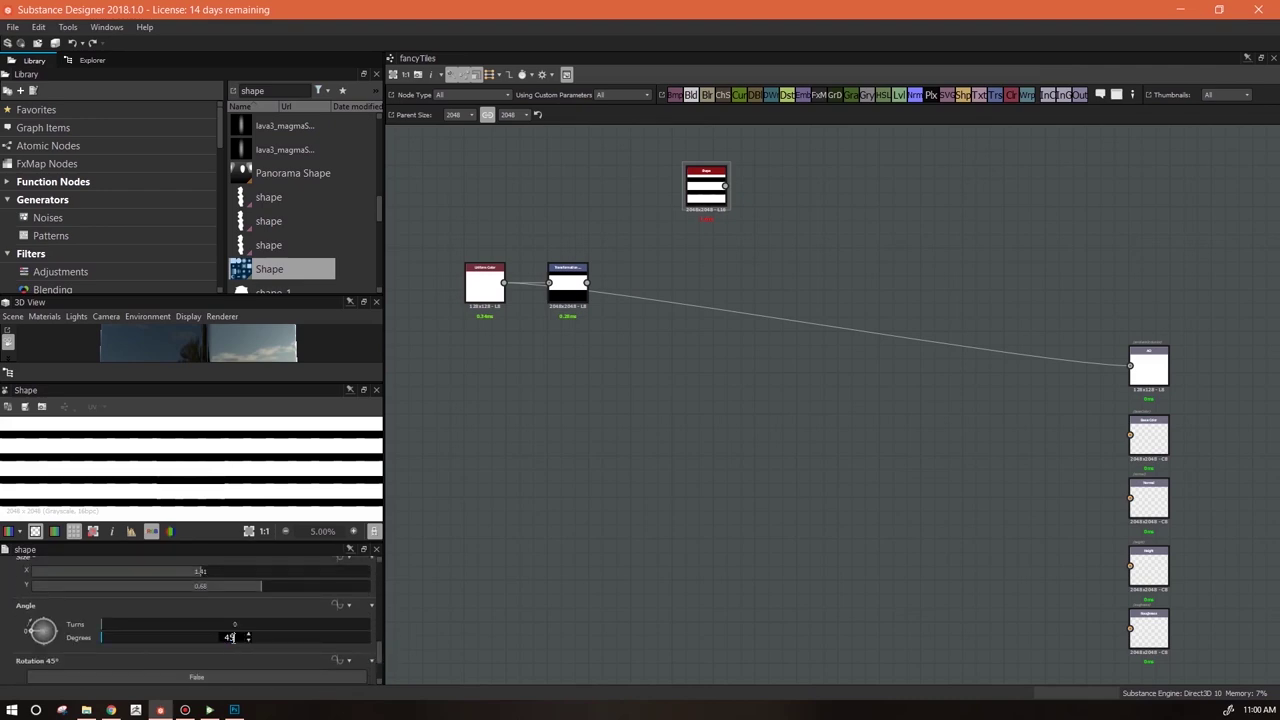
key(Return)
drag(377, 652, 377, 645)
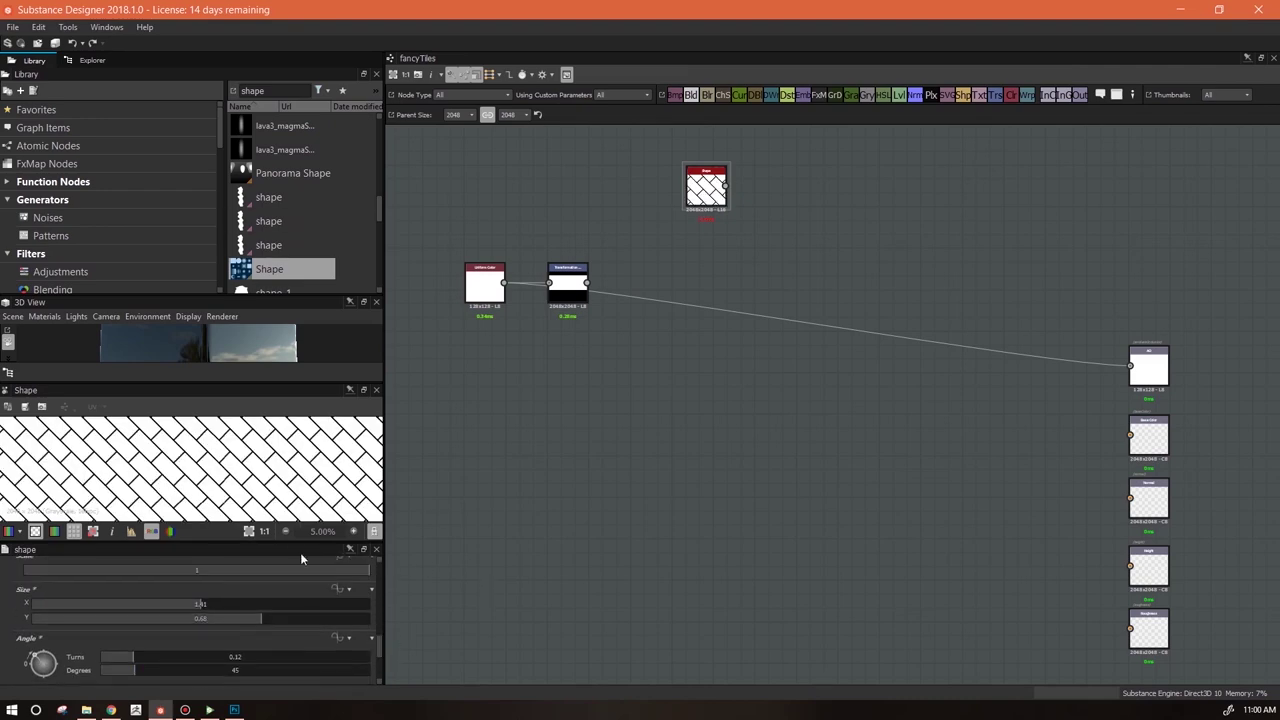
drag(302, 542, 297, 478)
drag(273, 382, 262, 257)
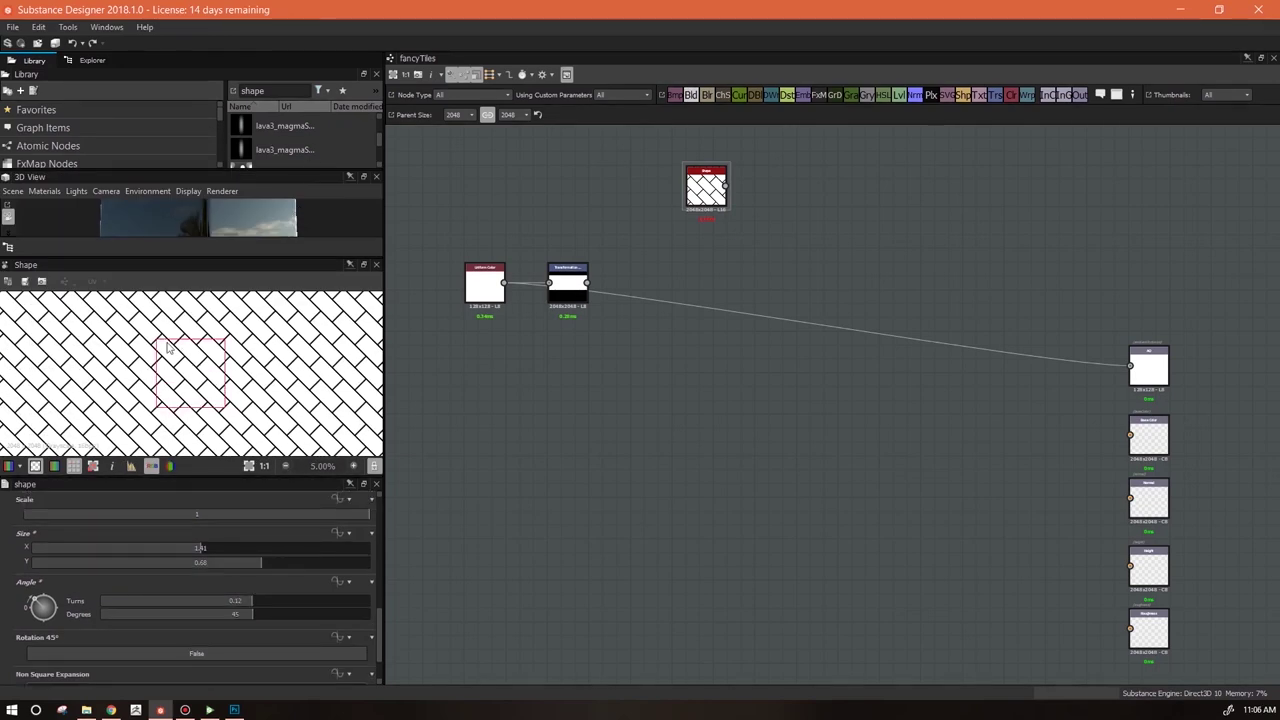
Add a second Transformation 2D node beside the Shape node and spread the surrounding nodes apart
drag(566, 285, 566, 269)
drag(704, 197, 690, 183)
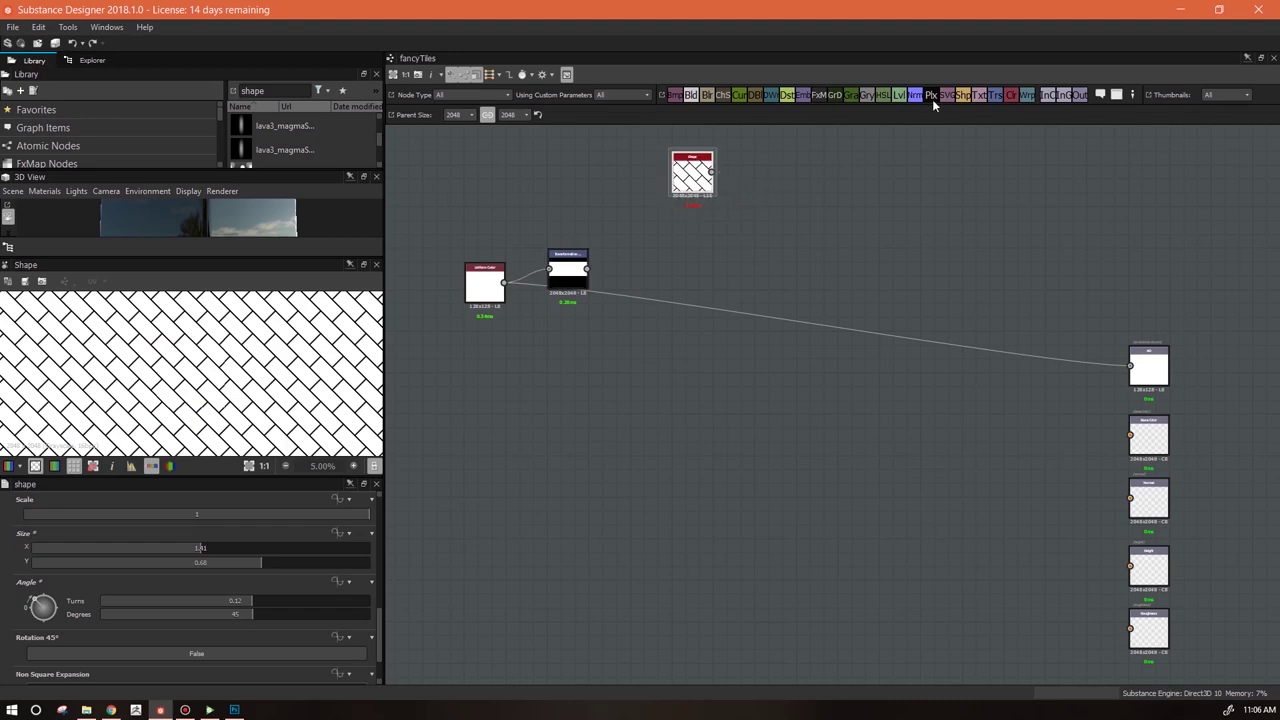
drag(842, 170, 842, 174)
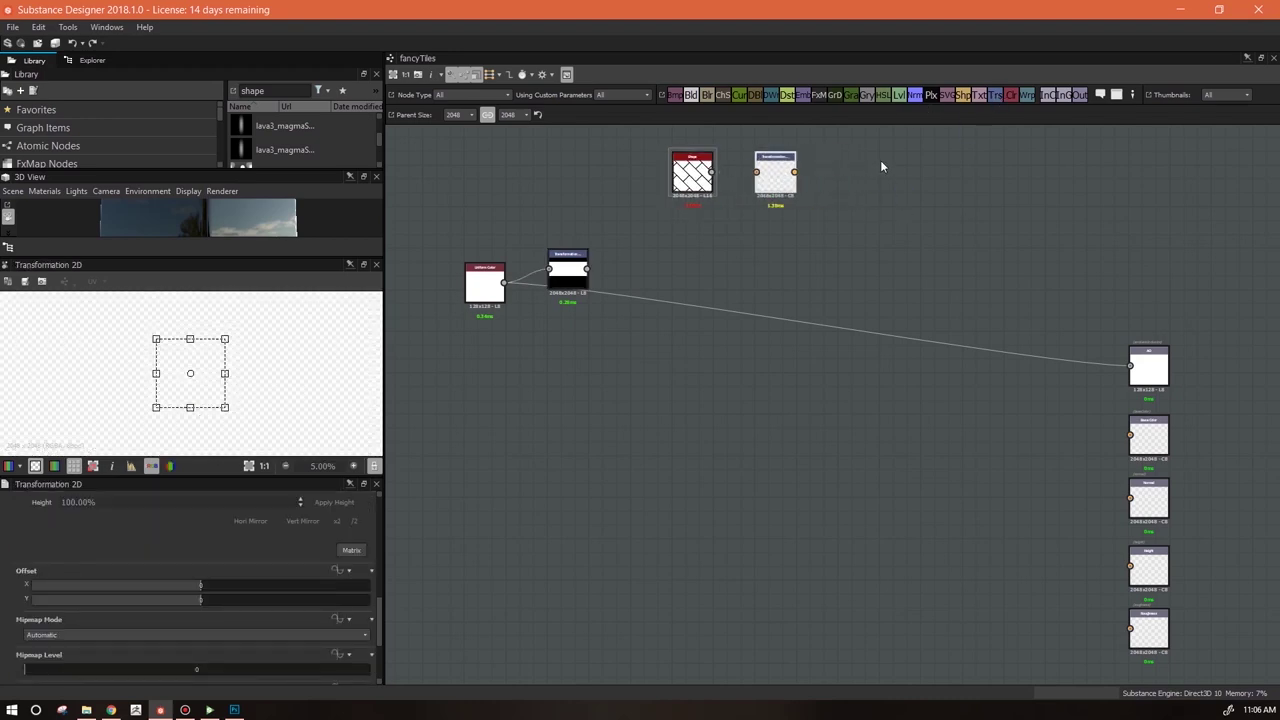
drag(699, 176, 685, 204)
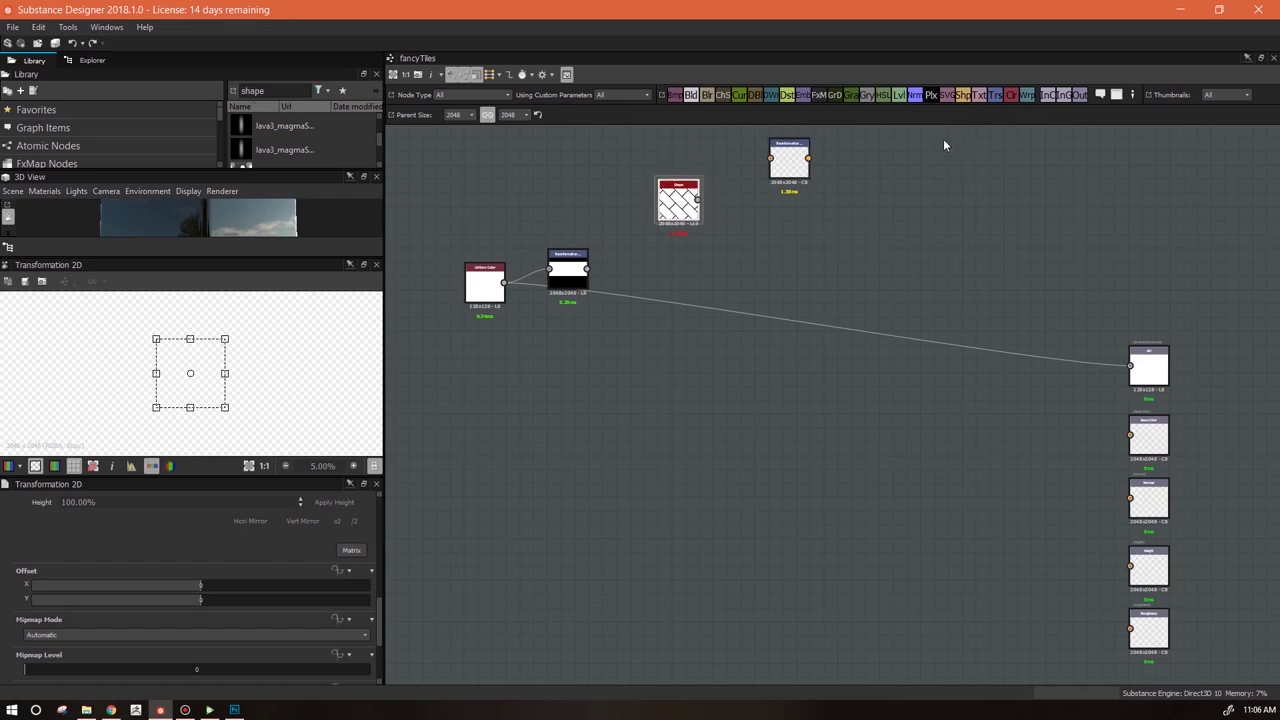
Add a Blend node, feeding the Shape into its Foreground and the white band's Transformation 2D into its Opacity
drag(691, 94, 815, 236)
mouse_move(699, 199)
mouse_down()
mouse_move(798, 232)
mouse_move(686, 178)
mouse_up()
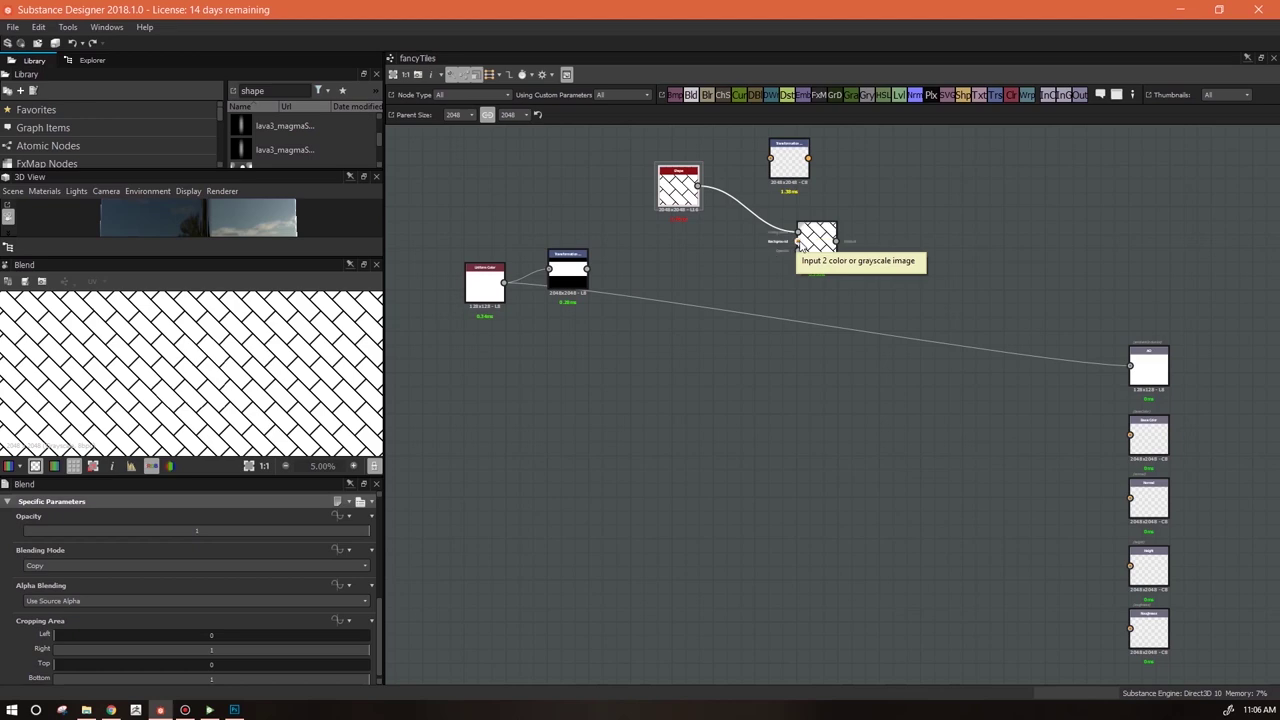
scroll(843, 244, up, 4)
scroll(843, 244, up, 1)
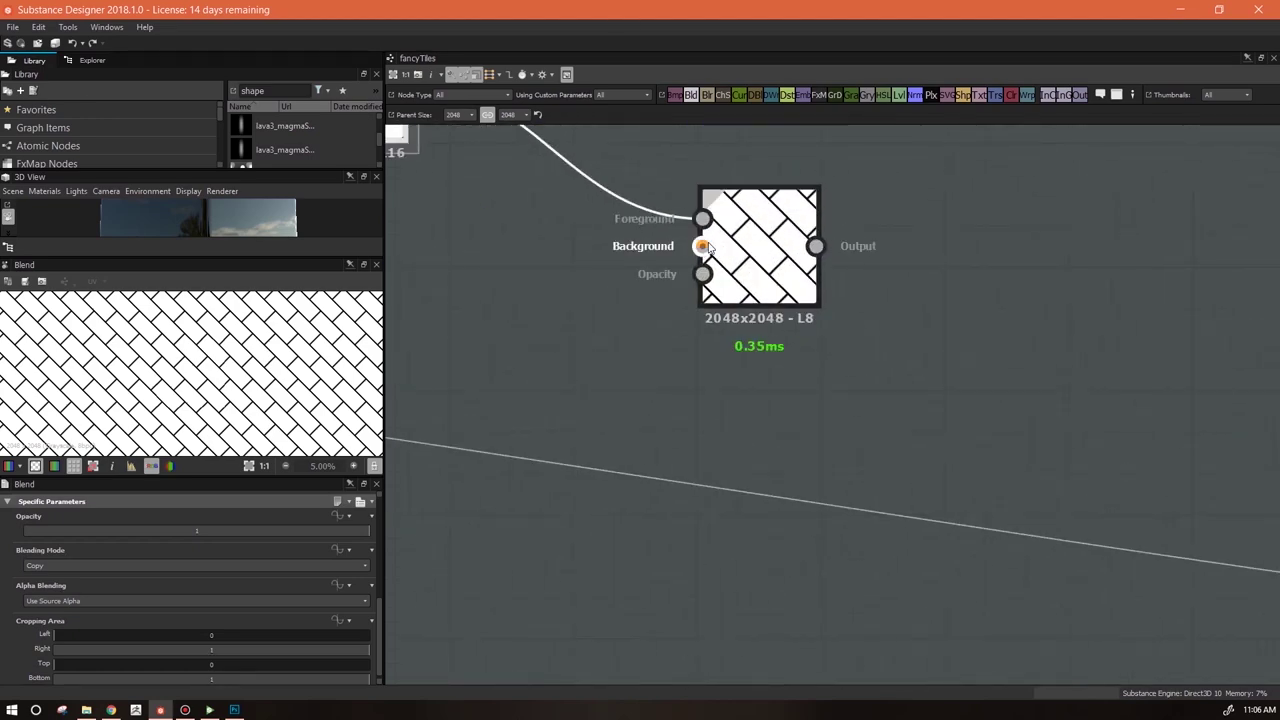
scroll(760, 313, down, 4)
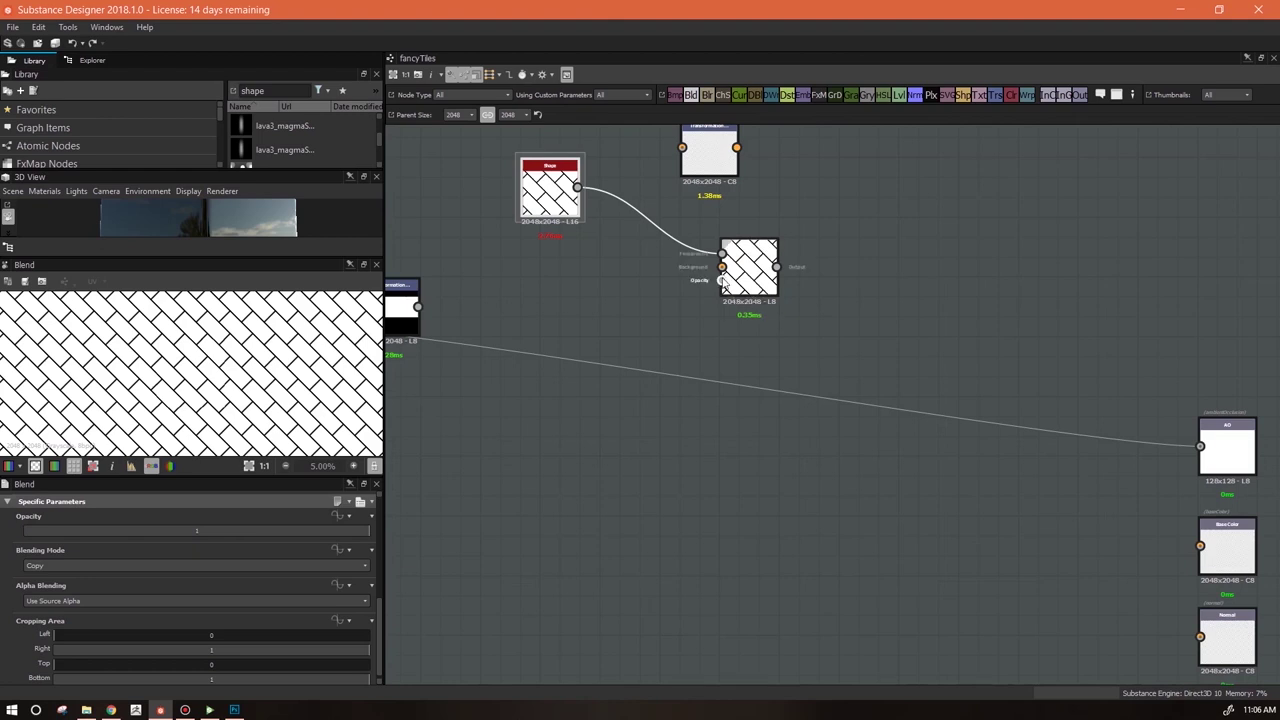
drag(471, 308, 417, 306)
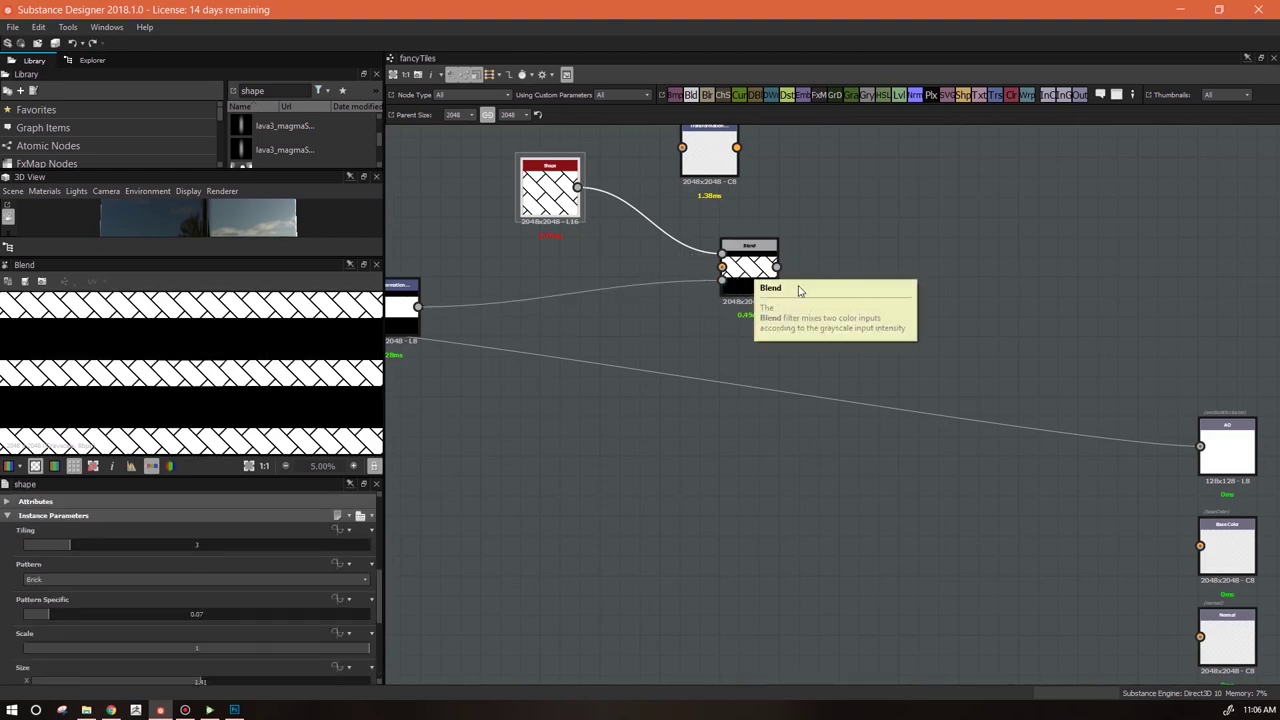
Align the band's Transformation 2D node with Uniform Color and move the Shape node farther from the Blend node
middle_drag(737, 403, 1013, 447)
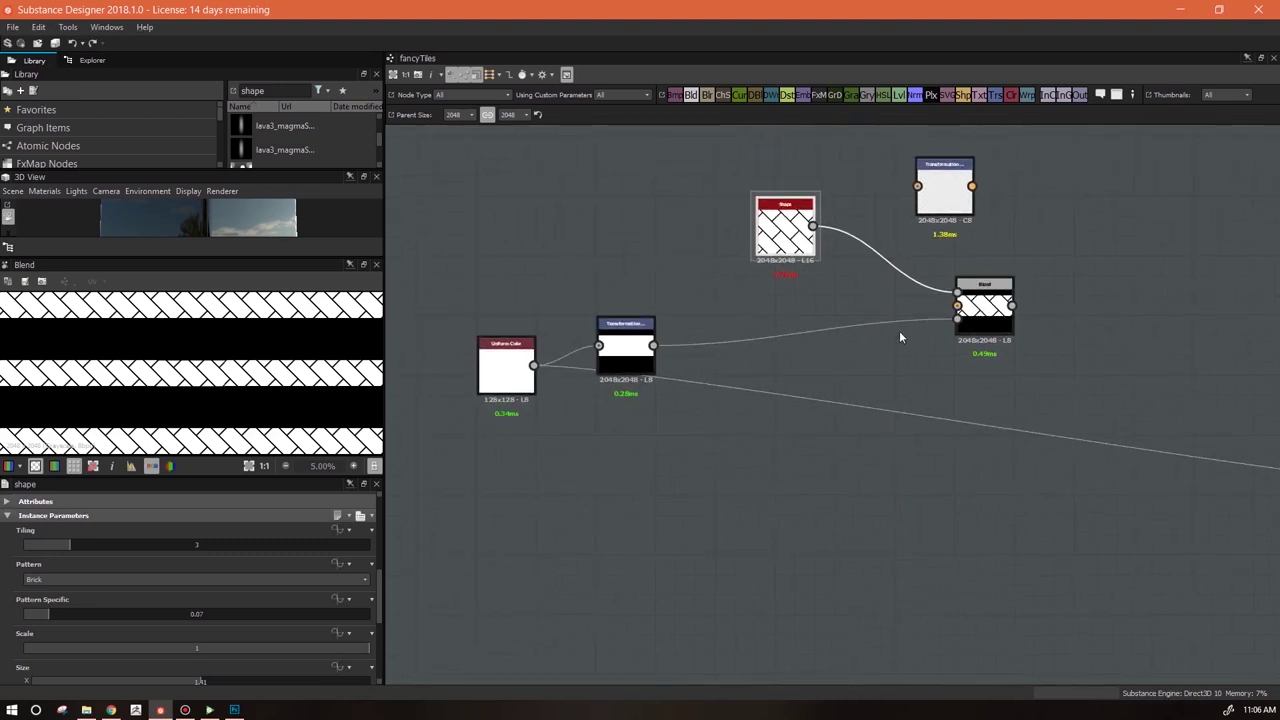
drag(626, 355, 726, 375)
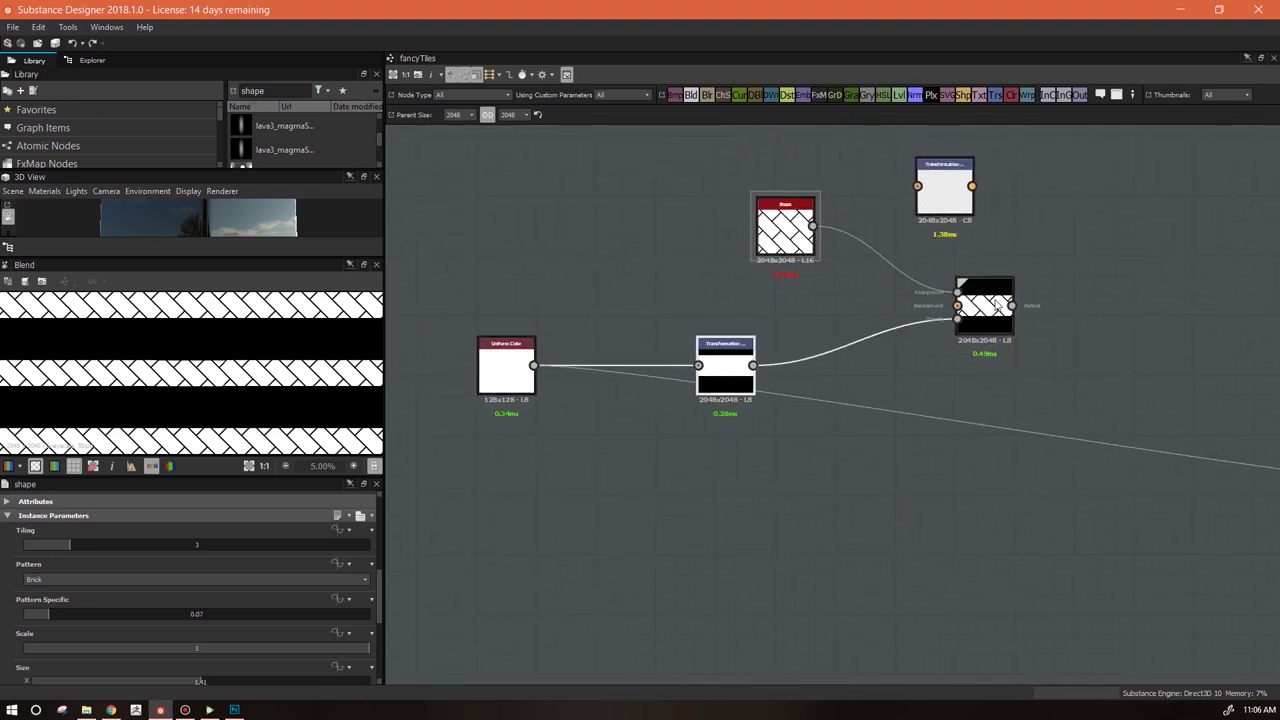
drag(788, 246, 748, 226)
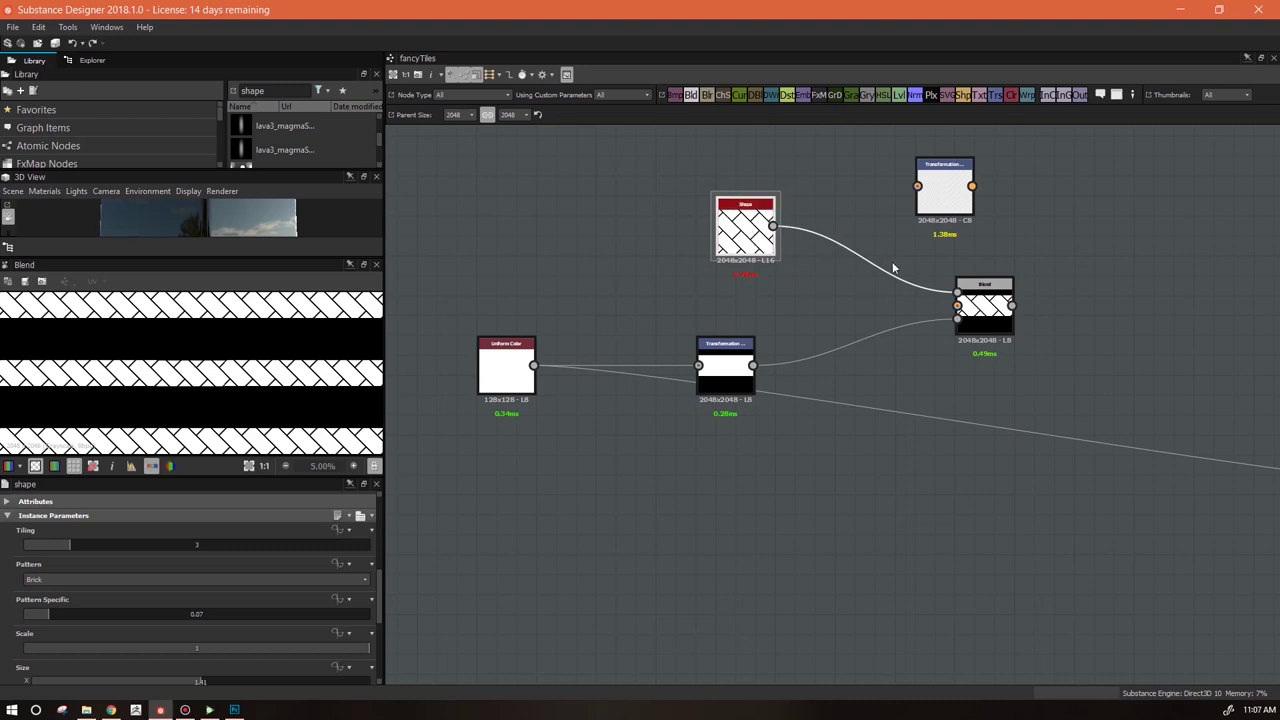
Raise the Shape's Tiling to 4 so that more bricks fit inside the masked Blend band
scroll(985, 280, up, 3)
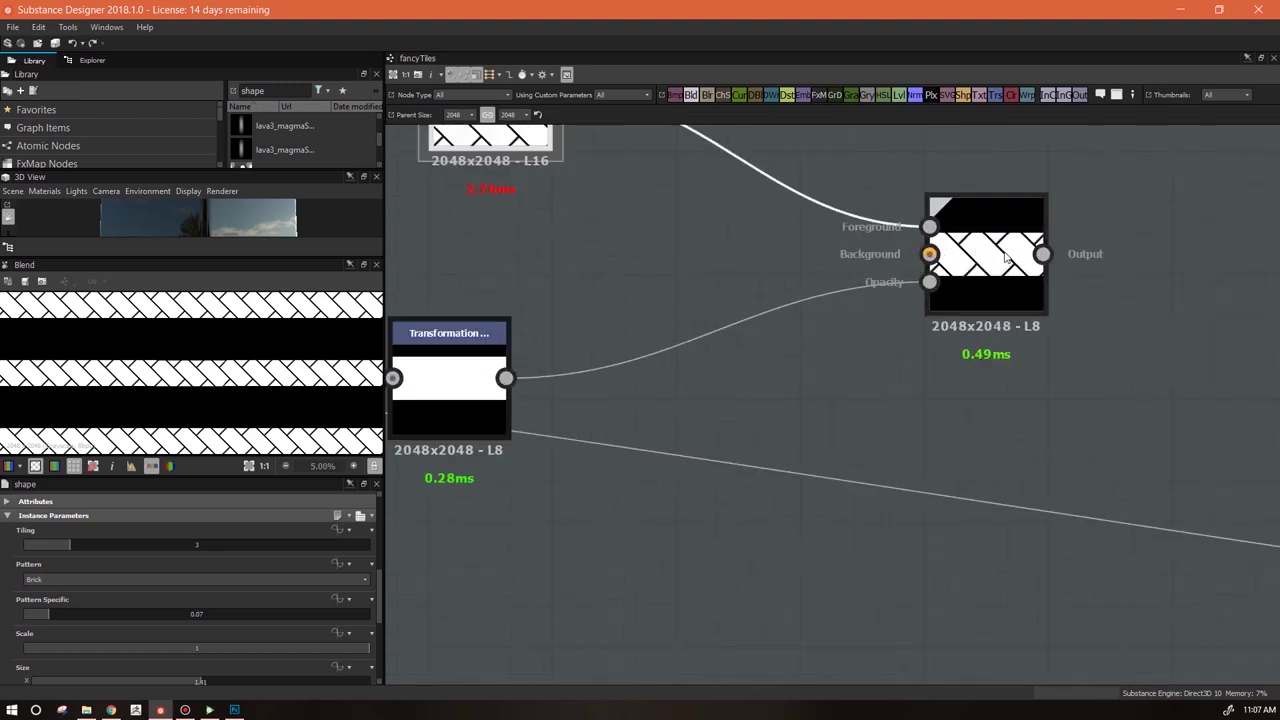
middle_drag(995, 280, 1060, 345)
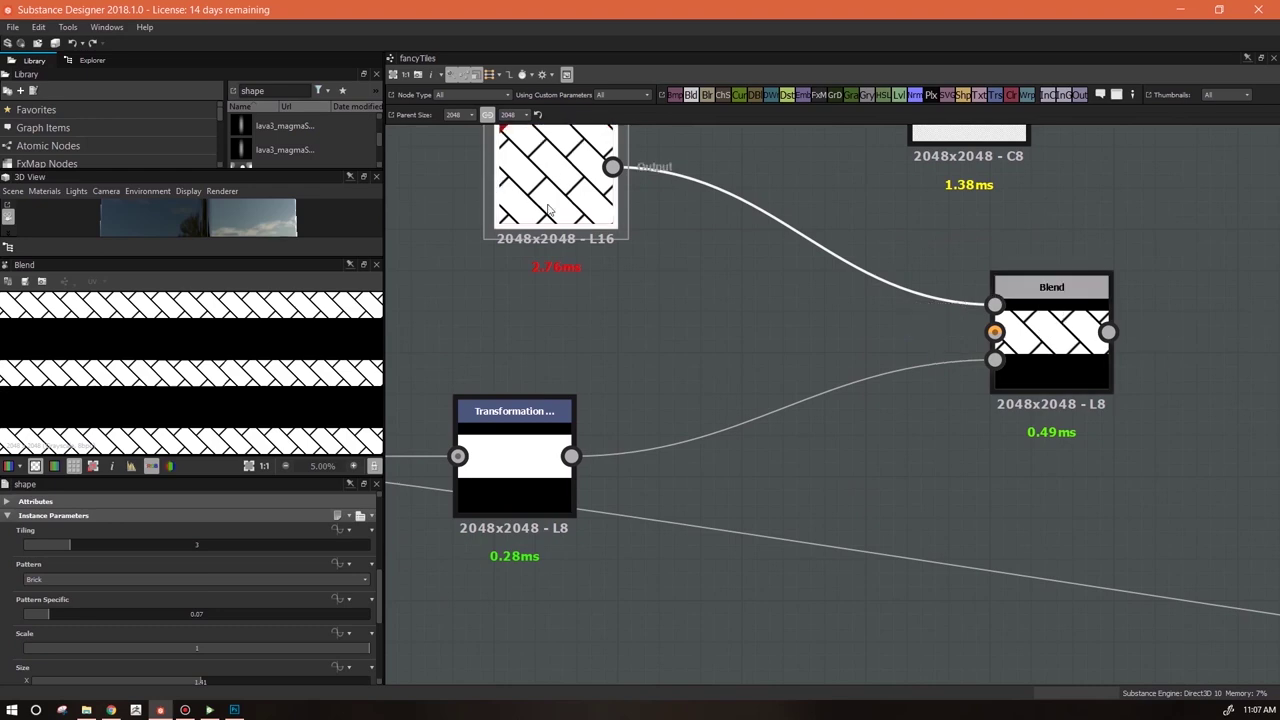
click(88, 543)
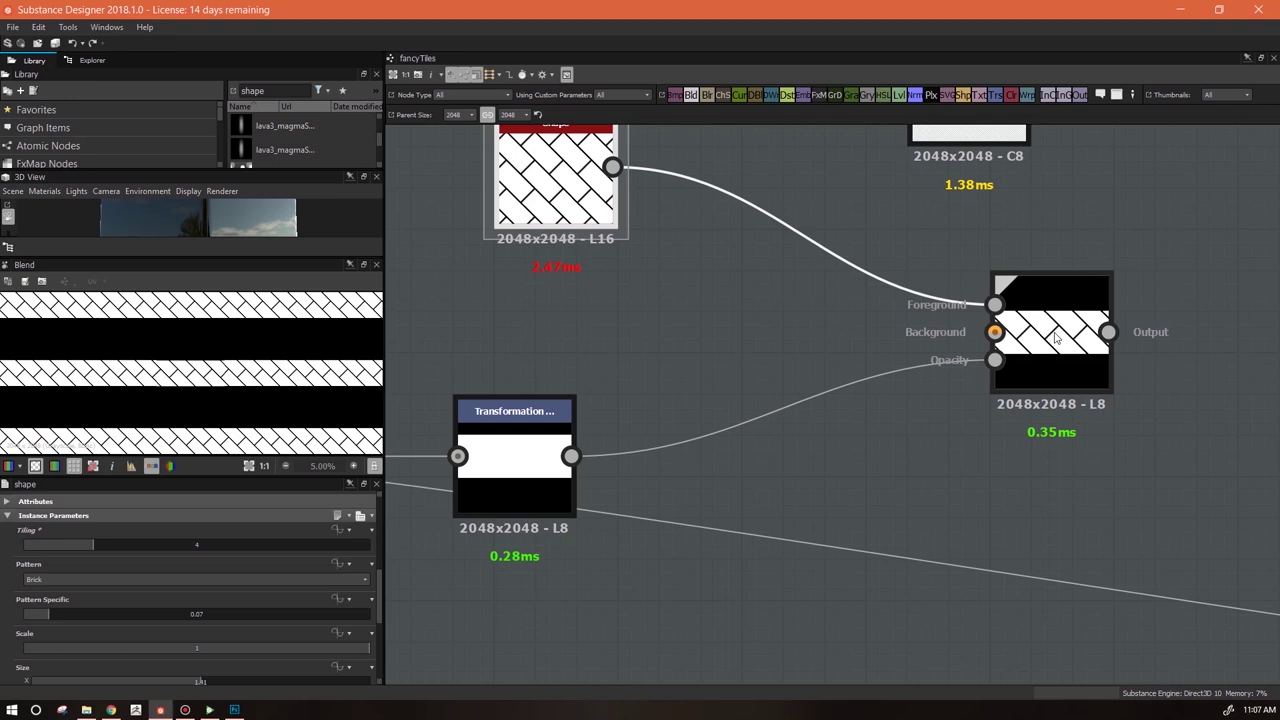
Insert the unused Transformation 2D node between the Shape and the Blend's Foreground and align it with the Shape node
middle_drag(1065, 360, 1013, 453)
drag(932, 191, 807, 206)
drag(564, 261, 742, 195)
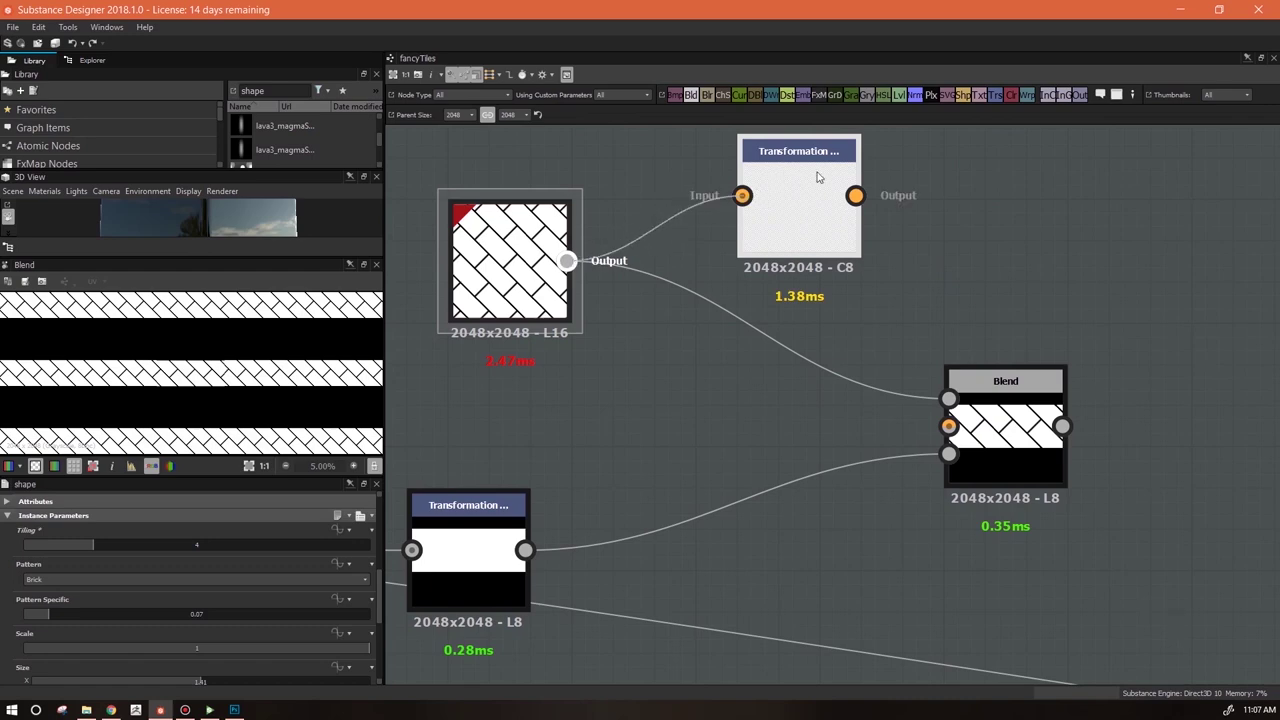
click(820, 171)
drag(856, 195, 948, 397)
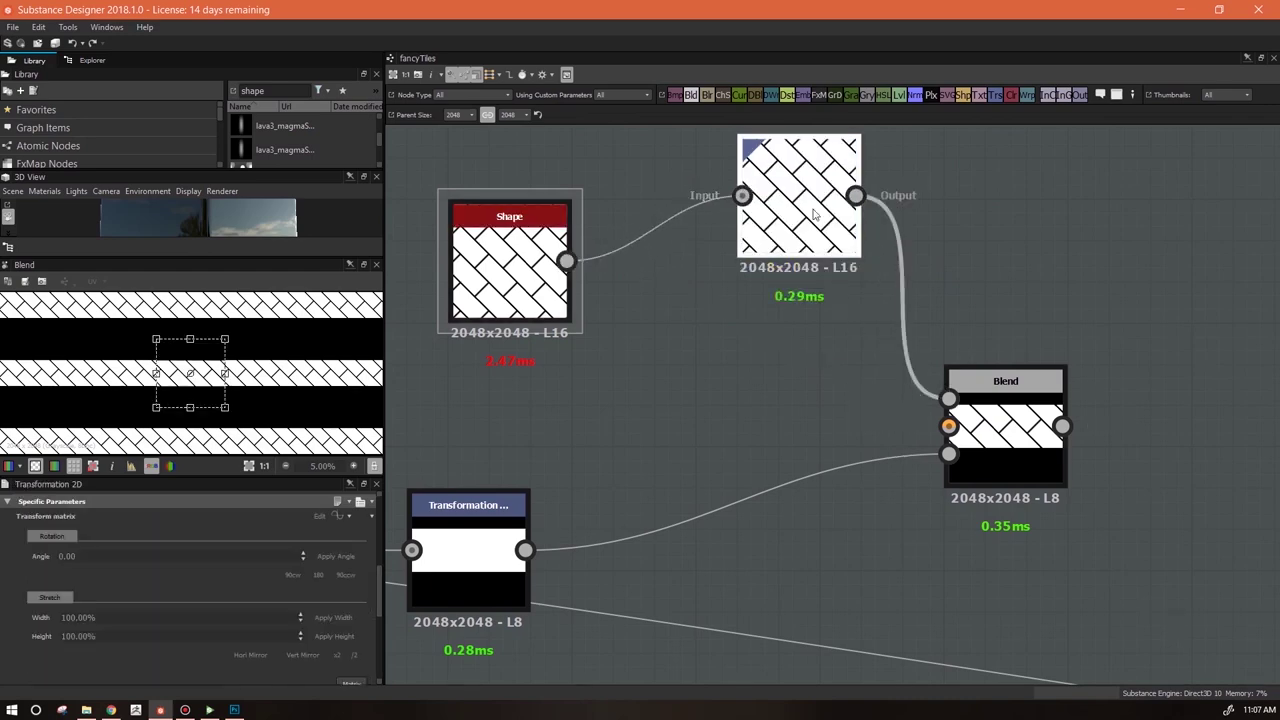
drag(820, 210, 779, 275)
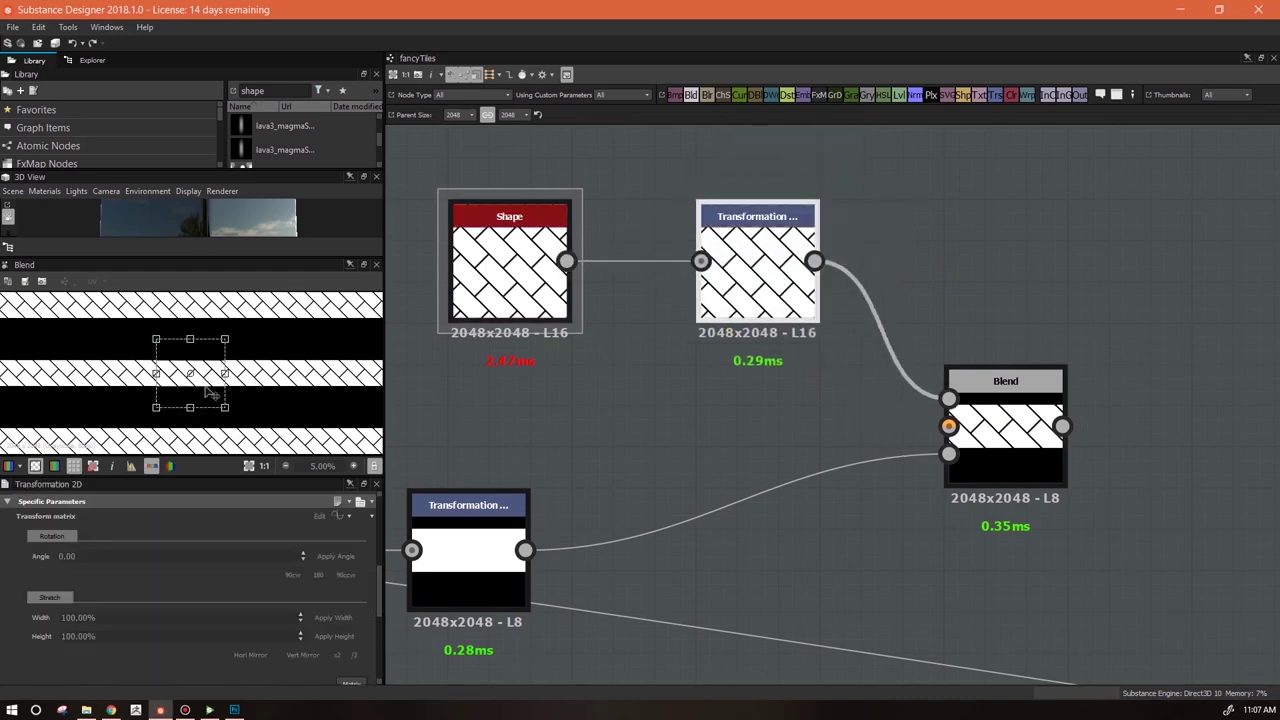
Set the brick Transformation 2D's Y offset to 0.12 and inspect the brick band up close in the 2D View
drag(375, 598, 380, 633)
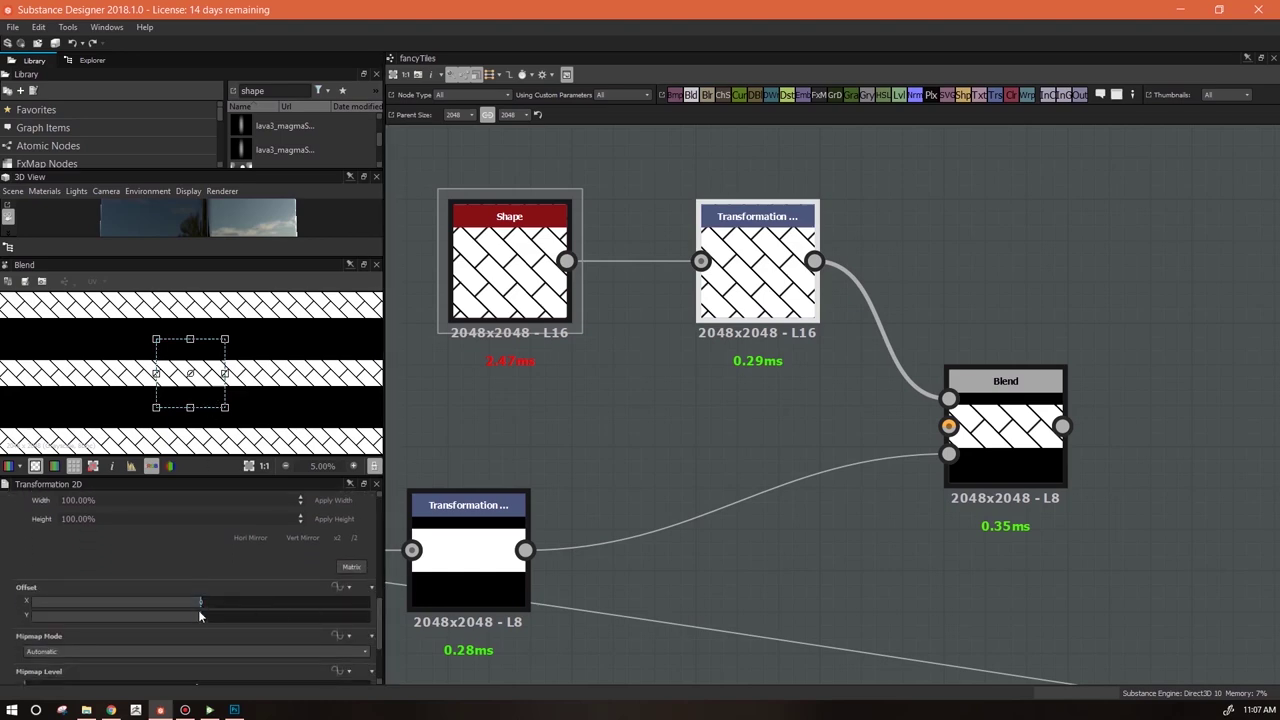
drag(200, 617, 242, 615)
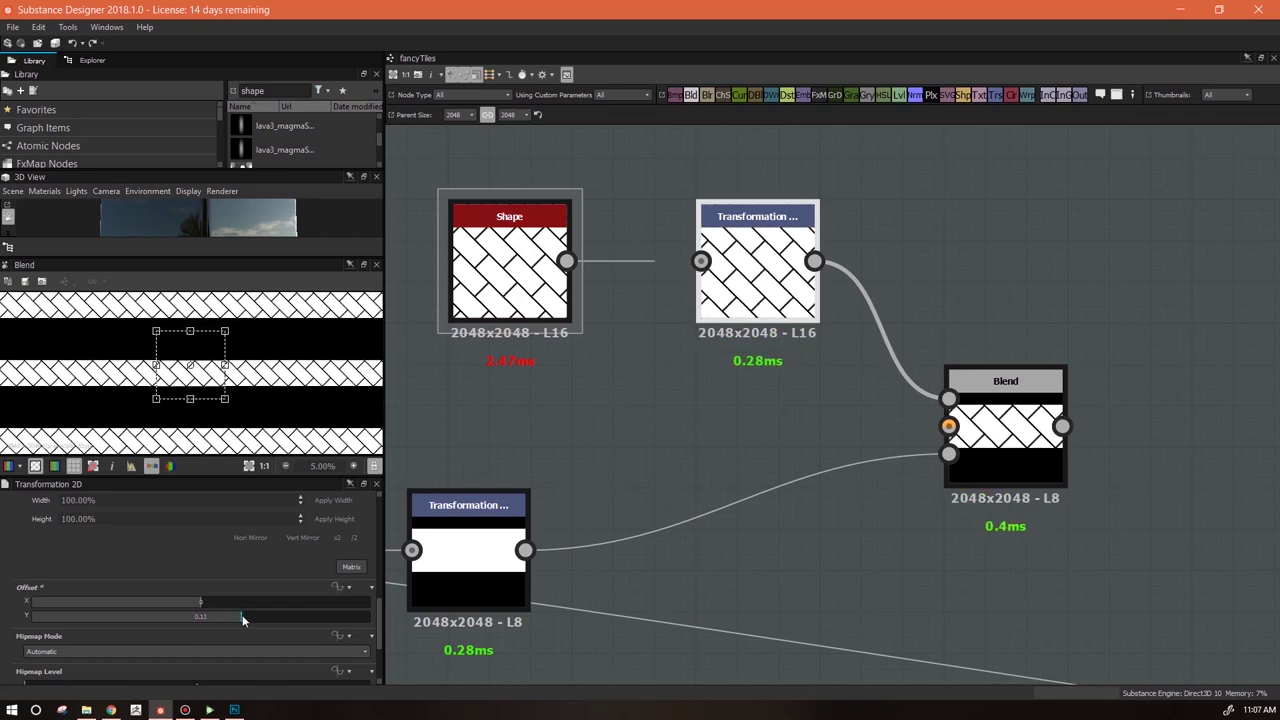
scroll(253, 408, up, 5)
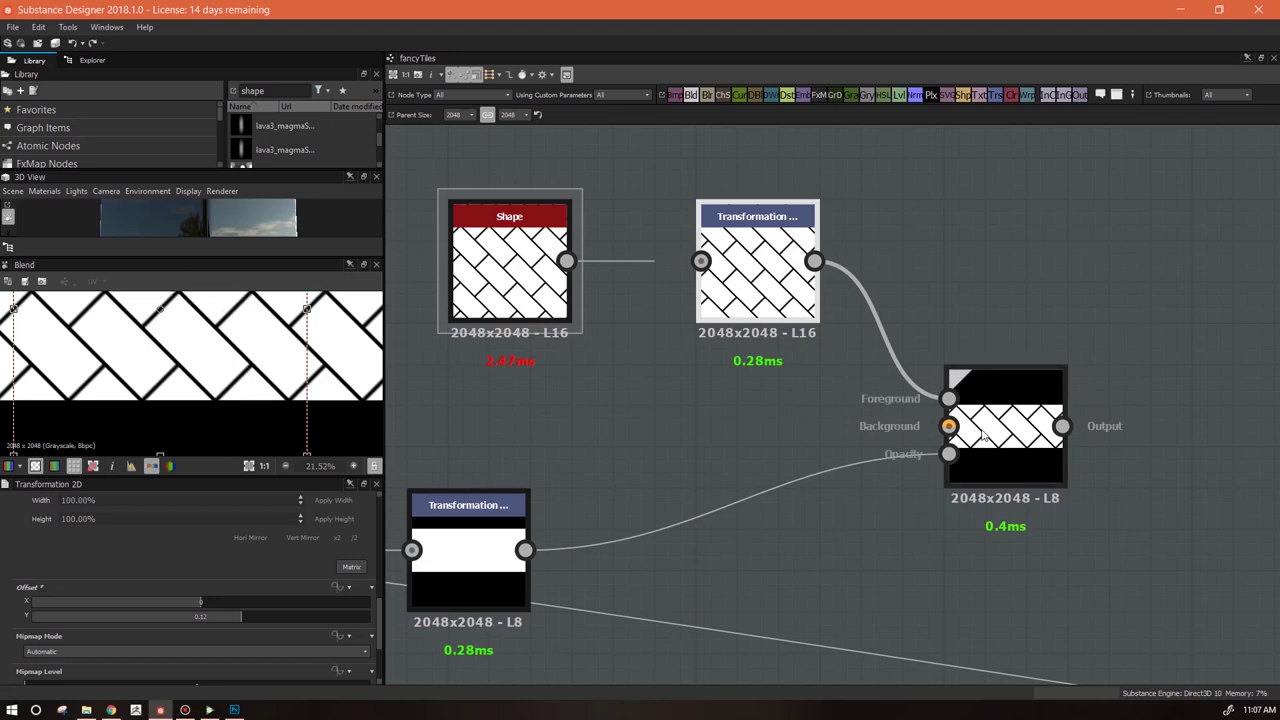
Connect the brick Blend's output to the topmost output node in place of the Uniform Color
scroll(996, 434, down, 3)
drag(212, 256, 209, 347)
middle_drag(992, 494, 553, 458)
scroll(760, 460, down, 2)
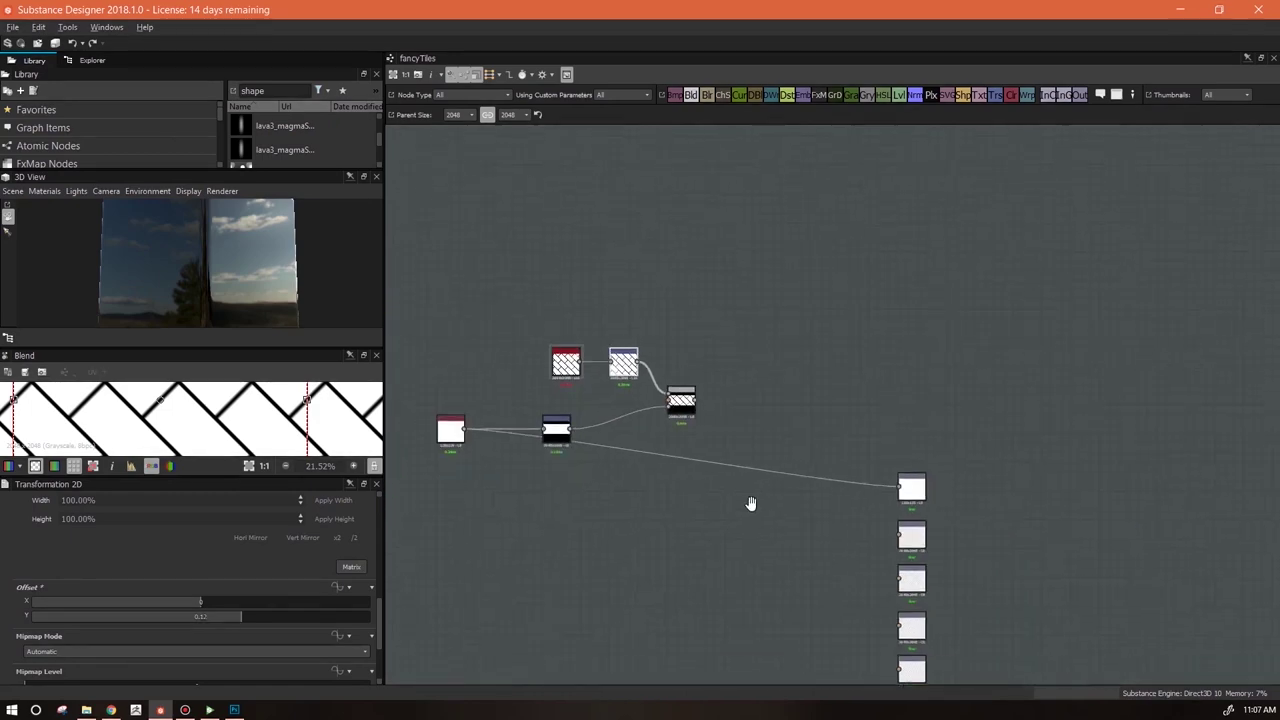
middle_drag(751, 503, 806, 438)
drag(713, 318, 916, 403)
scroll(295, 281, up, 3)
Enlarge the 3D View and examine the brick band on the model from several angles
drag(295, 281, 710, 300)
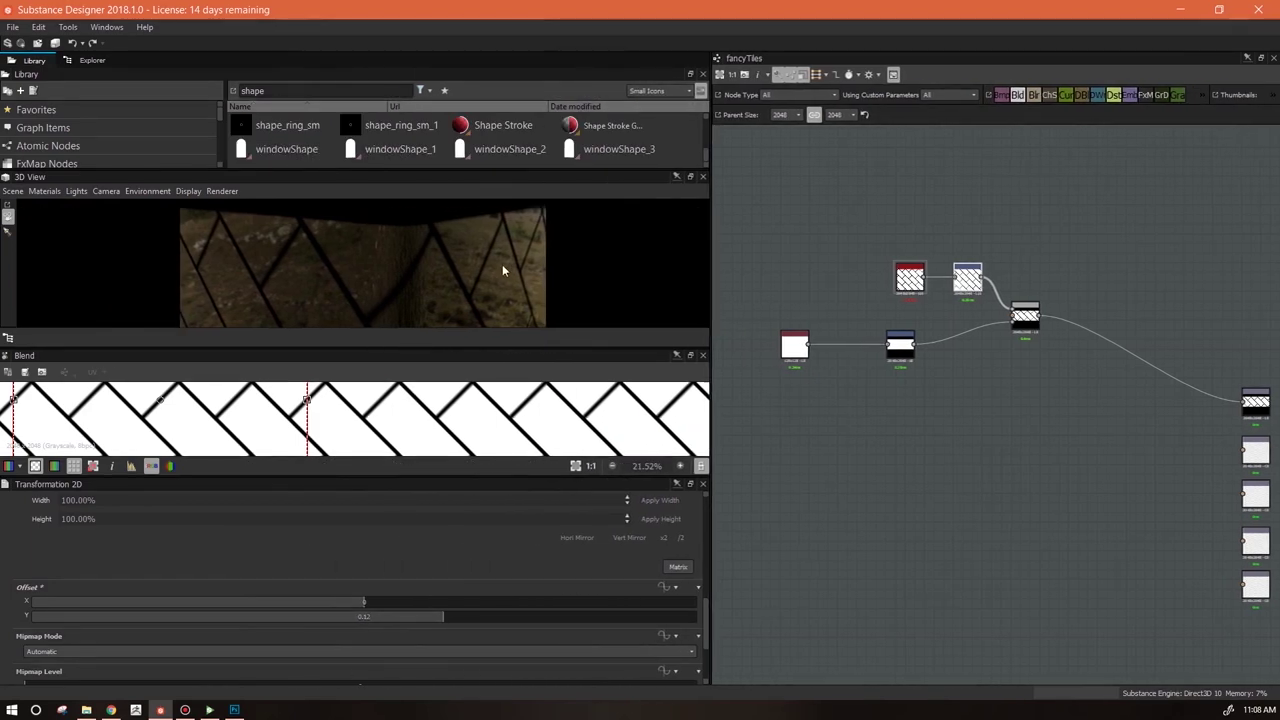
drag(492, 282, 414, 291)
drag(425, 348, 449, 528)
drag(569, 344, 469, 310)
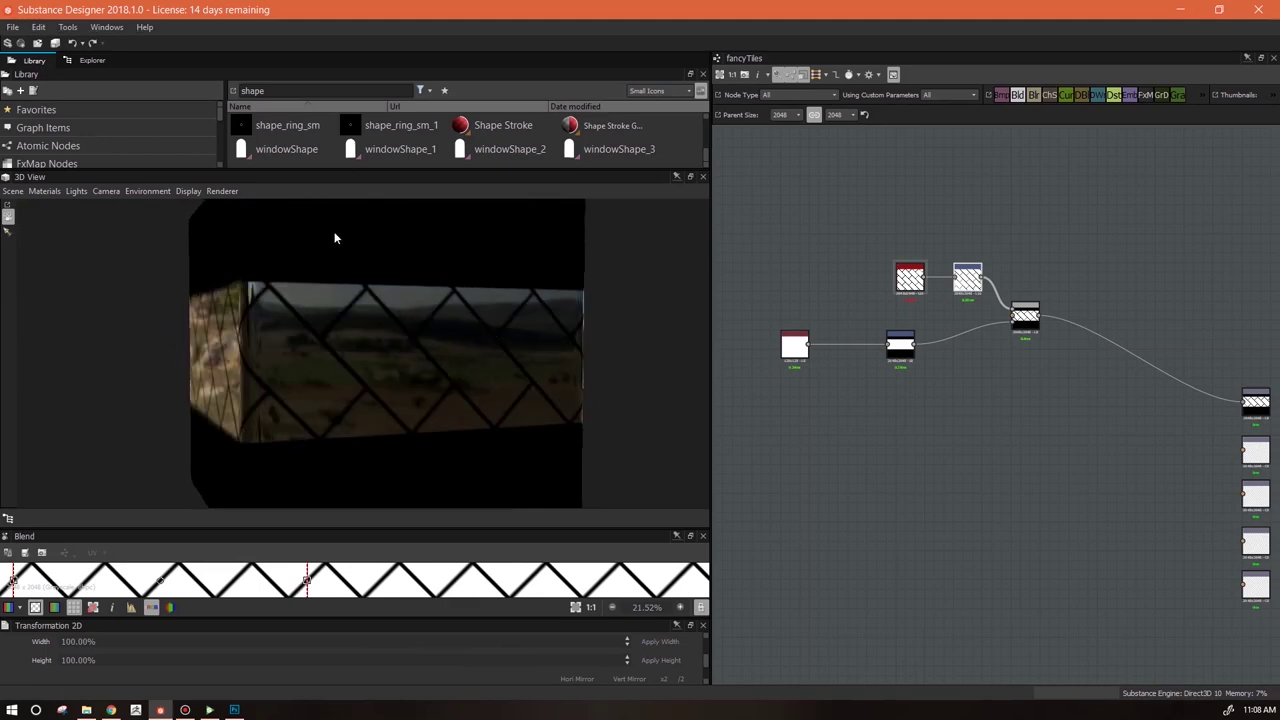
drag(377, 240, 116, 256)
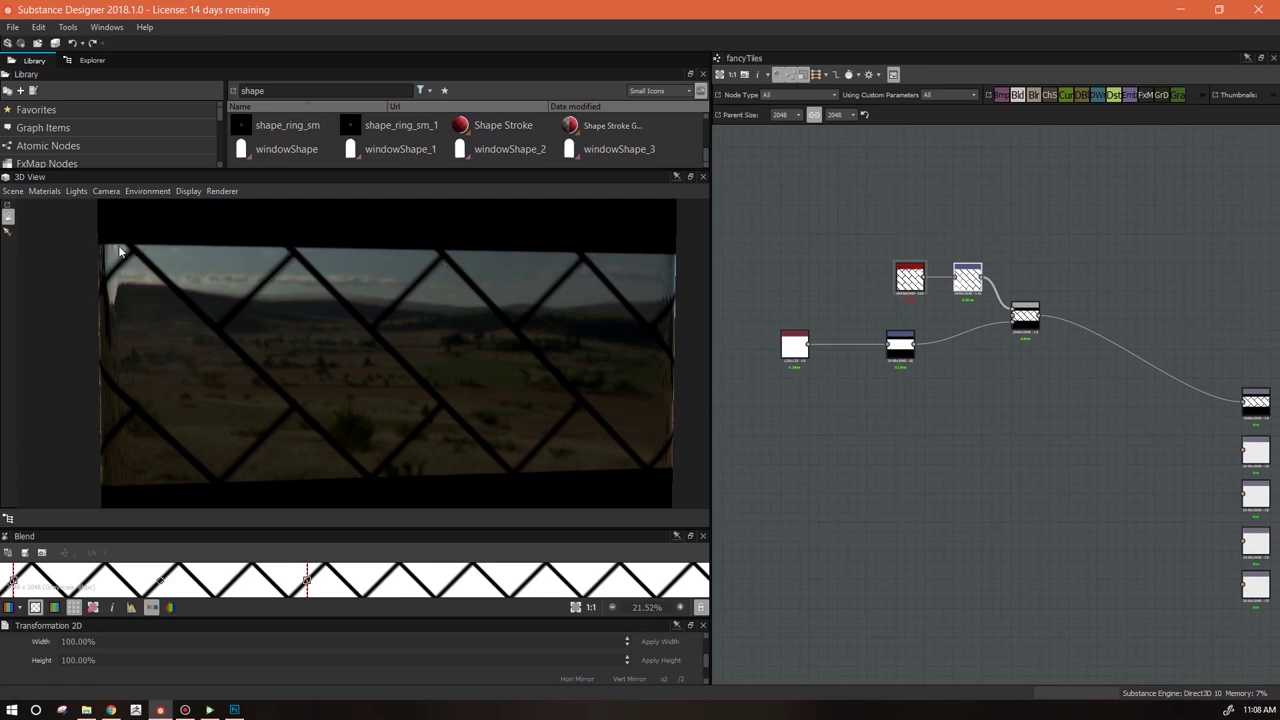
drag(161, 256, 431, 329)
Move the band's Transformation 2D node close to the Uniform Color node, leaving a small gap between them
scroll(860, 345, up, 5)
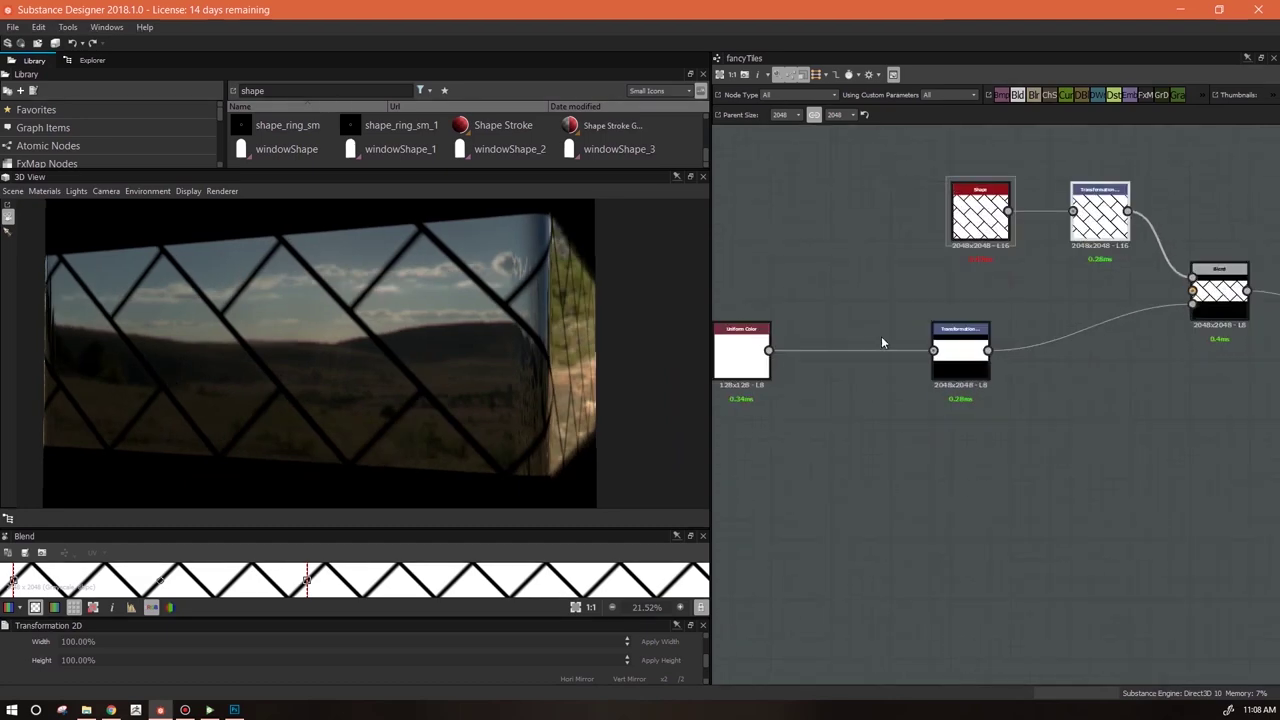
middle_drag(1042, 337, 824, 372)
click(1072, 322)
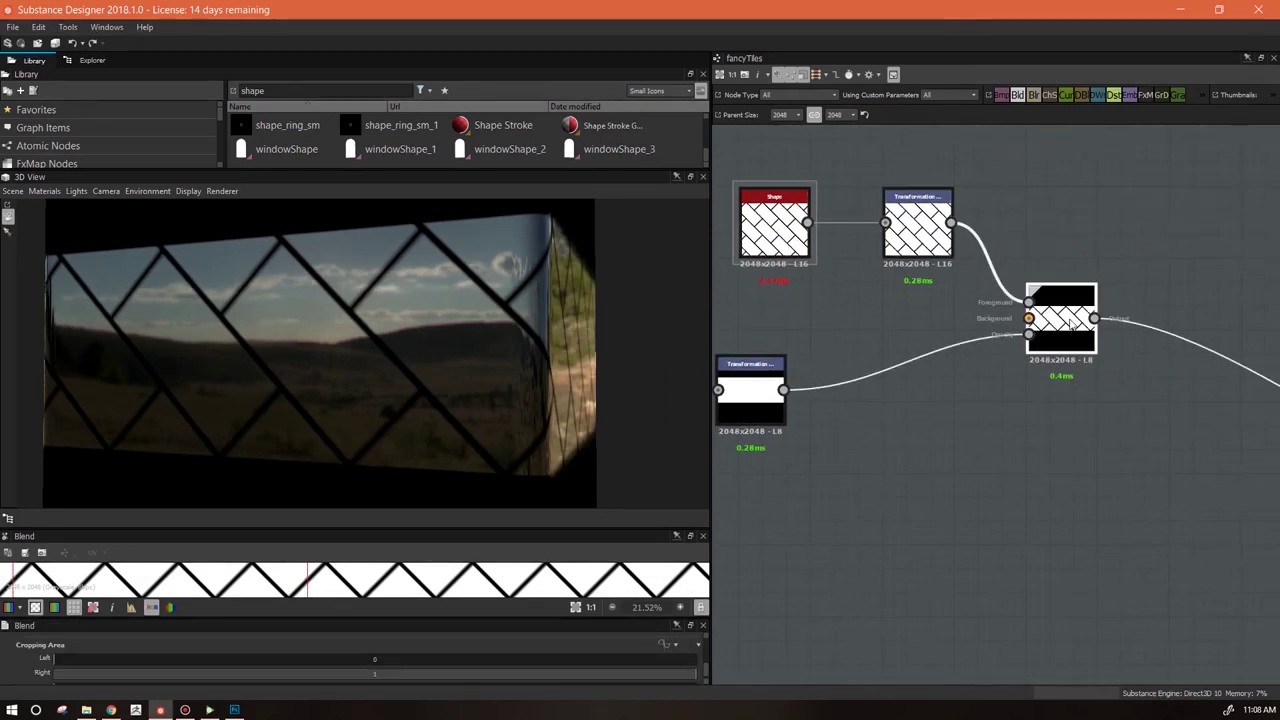
scroll(1072, 322, down, 4)
drag(922, 362, 838, 362)
scroll(903, 370, up, 3)
middle_drag(872, 373, 1001, 370)
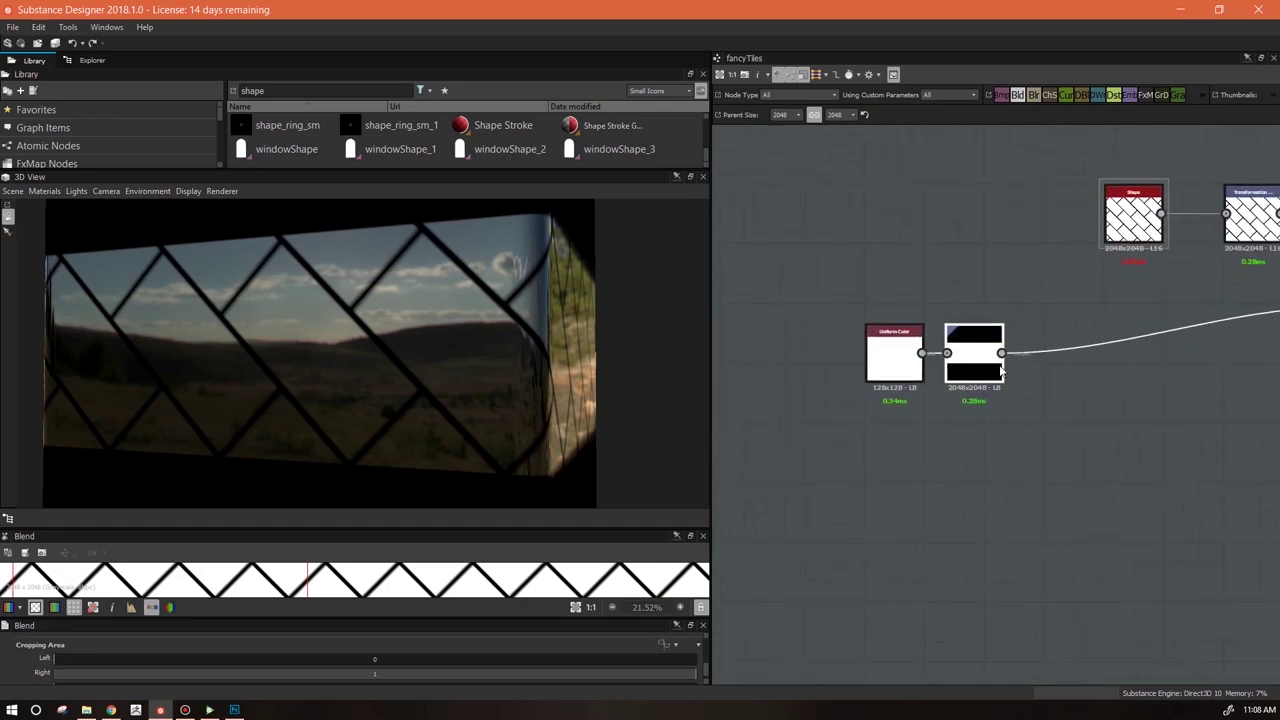
mouse_move(966, 371)
mouse_down()
mouse_move(1006, 371)
mouse_move(986, 371)
mouse_up()
middle_drag(1080, 429, 973, 349)
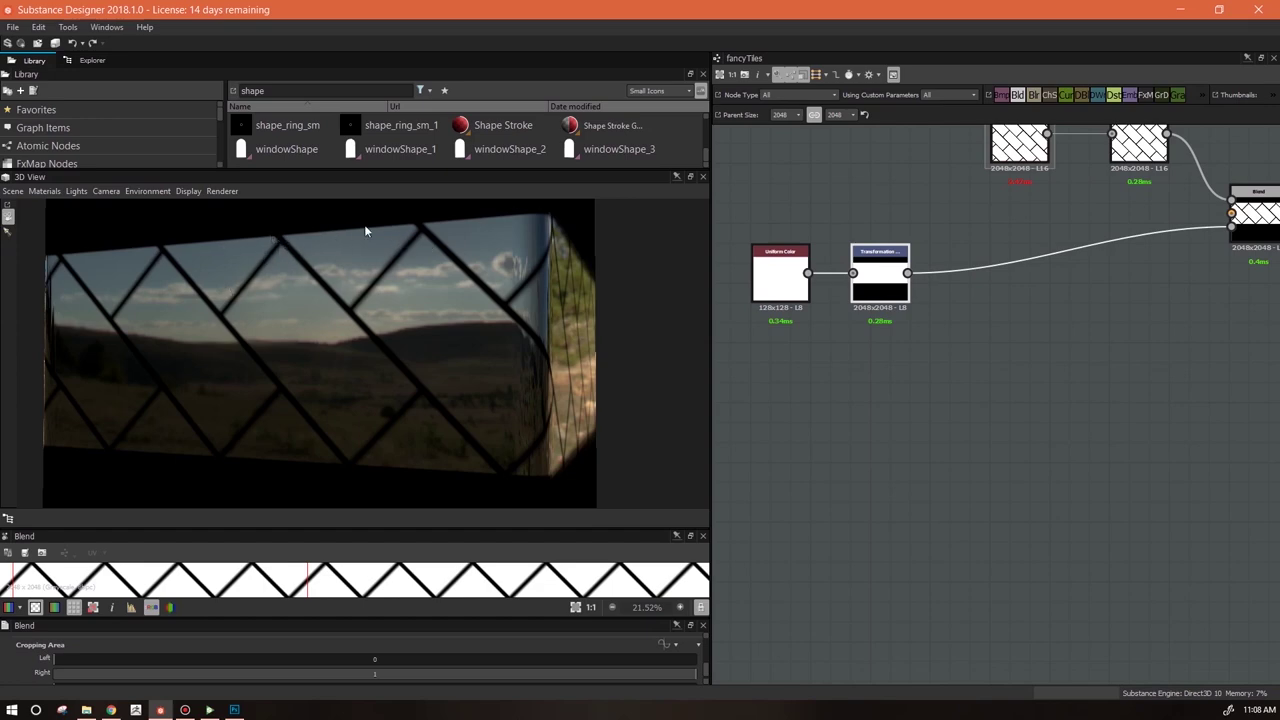
Add a Blur node below the brick nodes and feed it from the band's Transformation 2D
middle_drag(1151, 403, 1122, 407)
drag(1033, 93, 957, 420)
drag(830, 281, 938, 400)
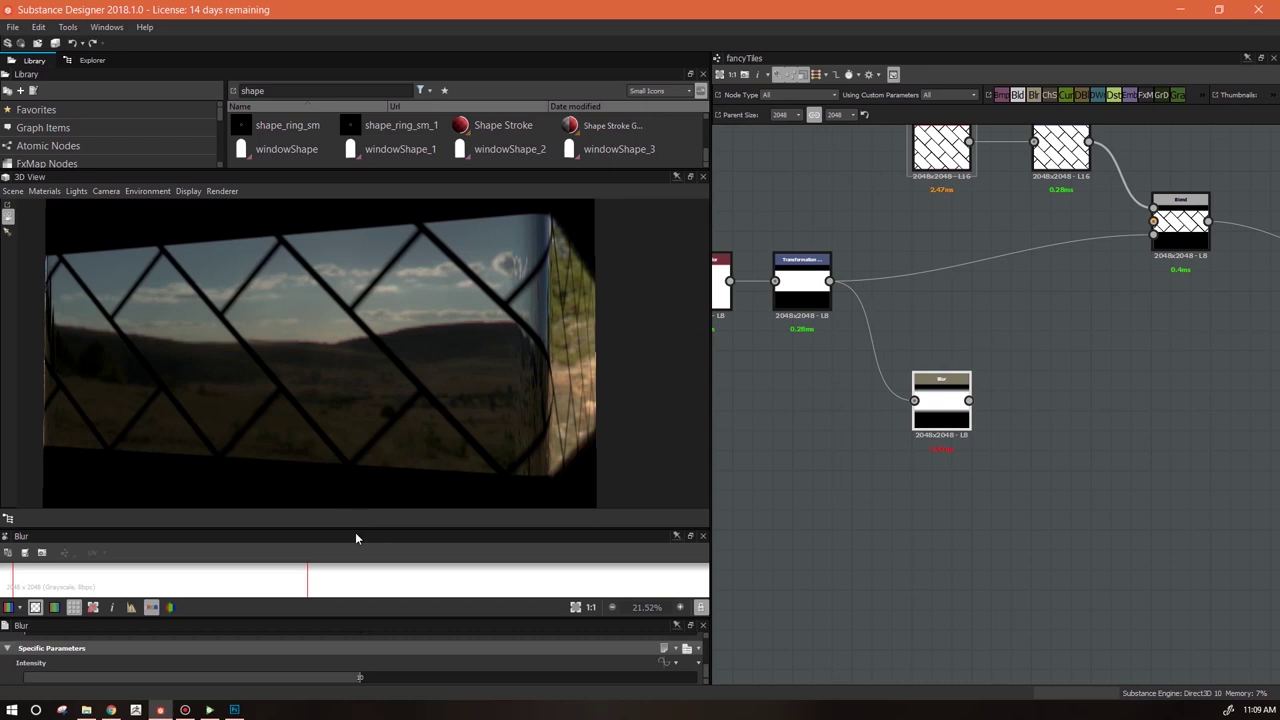
Enlarge the 2D View and compare the sharp Transformation 2D band with its blurred version
drag(357, 534, 363, 338)
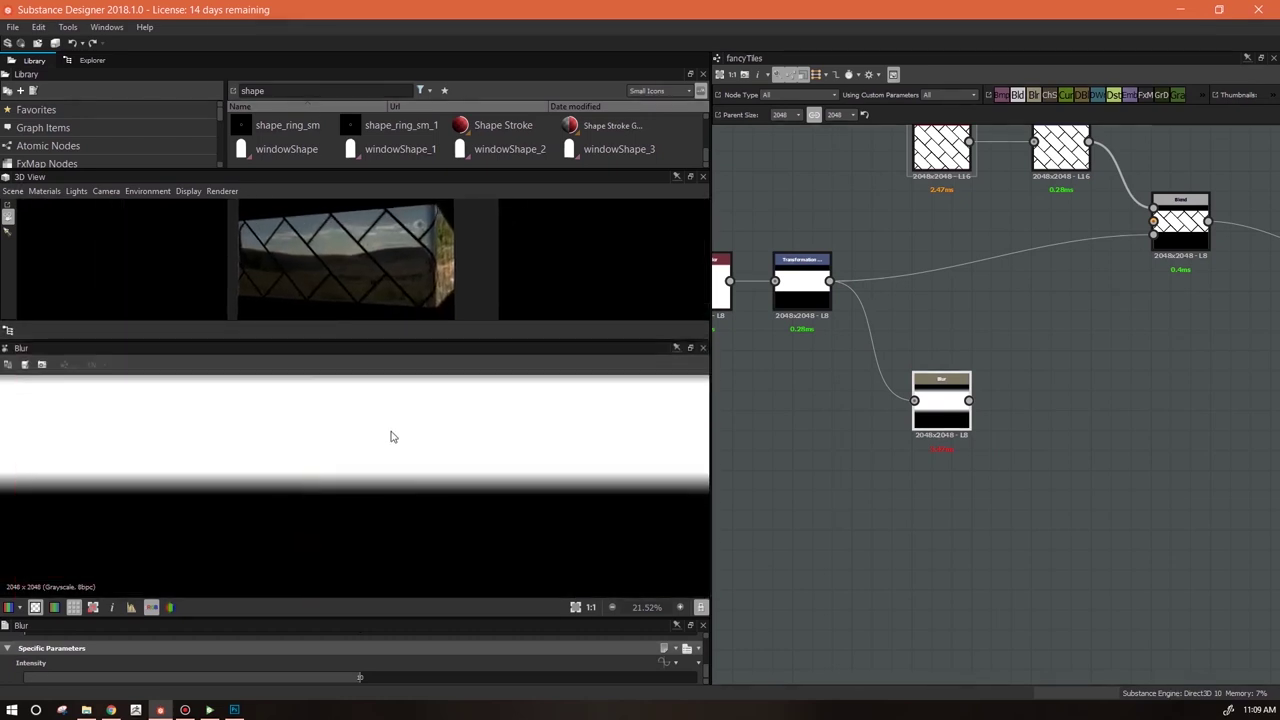
scroll(410, 440, down, 5)
scroll(403, 457, up, 3)
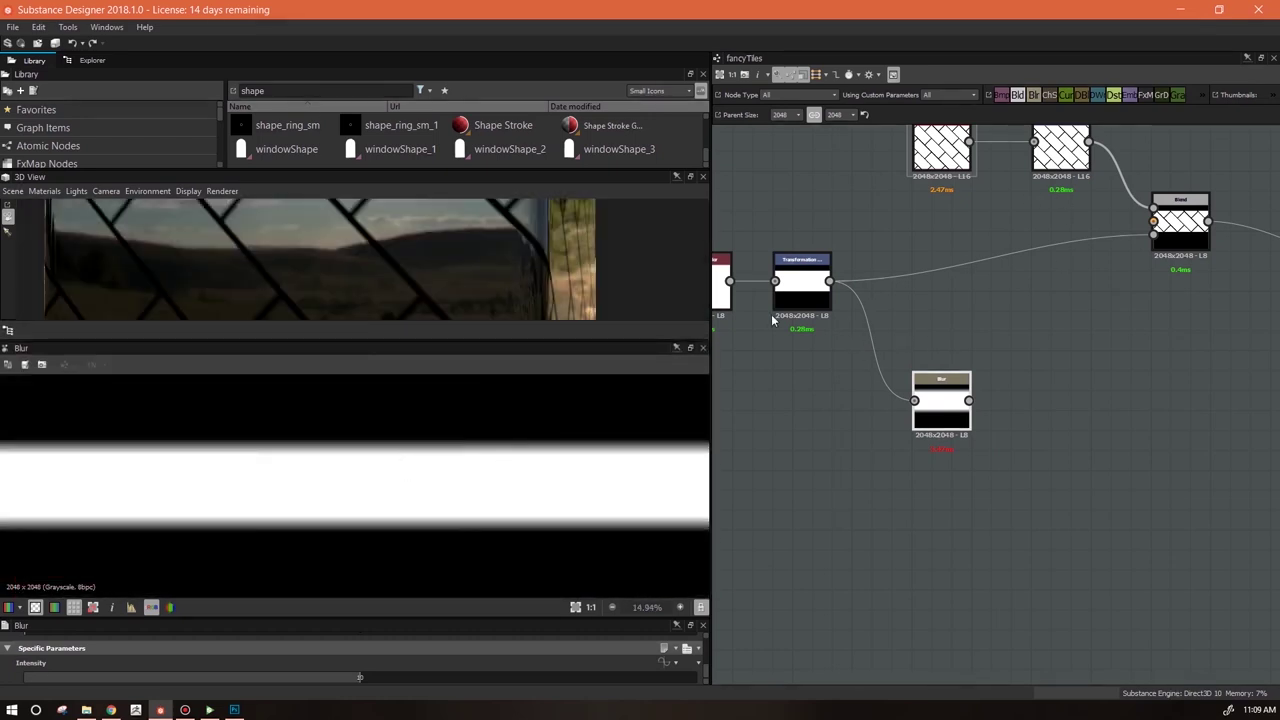
double_click(801, 285)
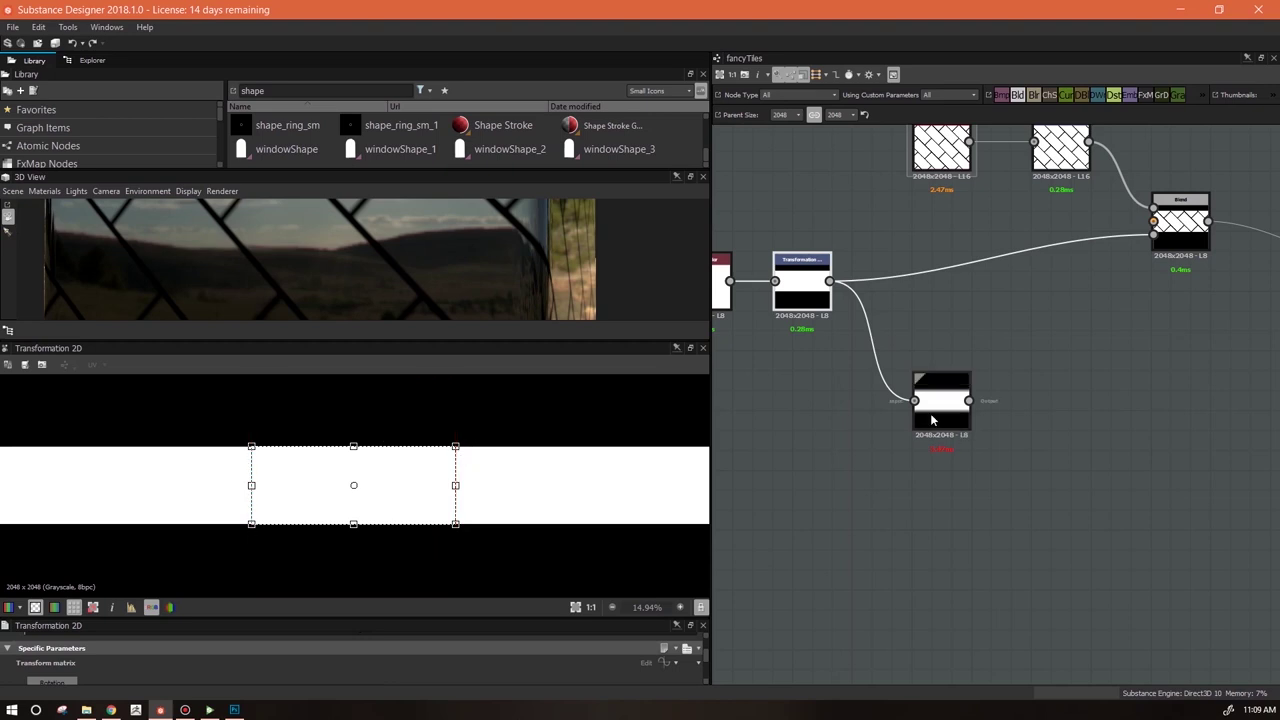
double_click(935, 421)
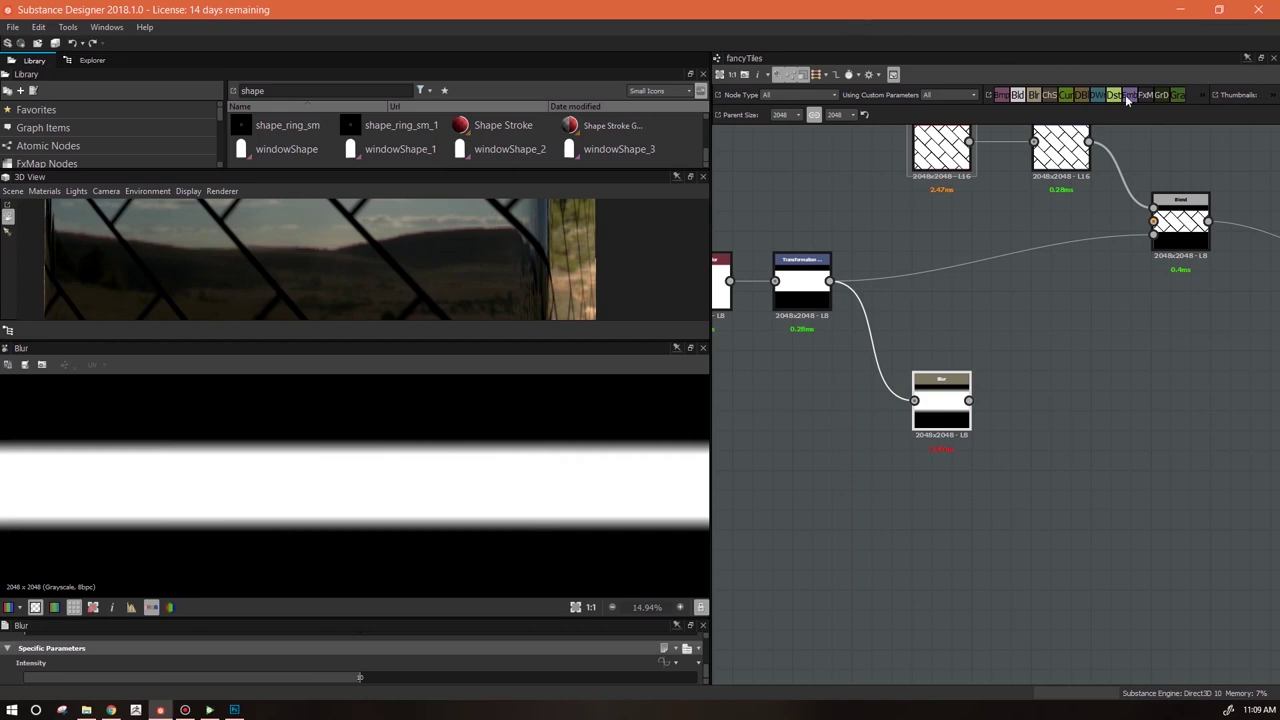
Add a Levels node beside the Blur node and connect the Blur's output to it
right_click(1021, 312)
mouse_move(1037, 317)
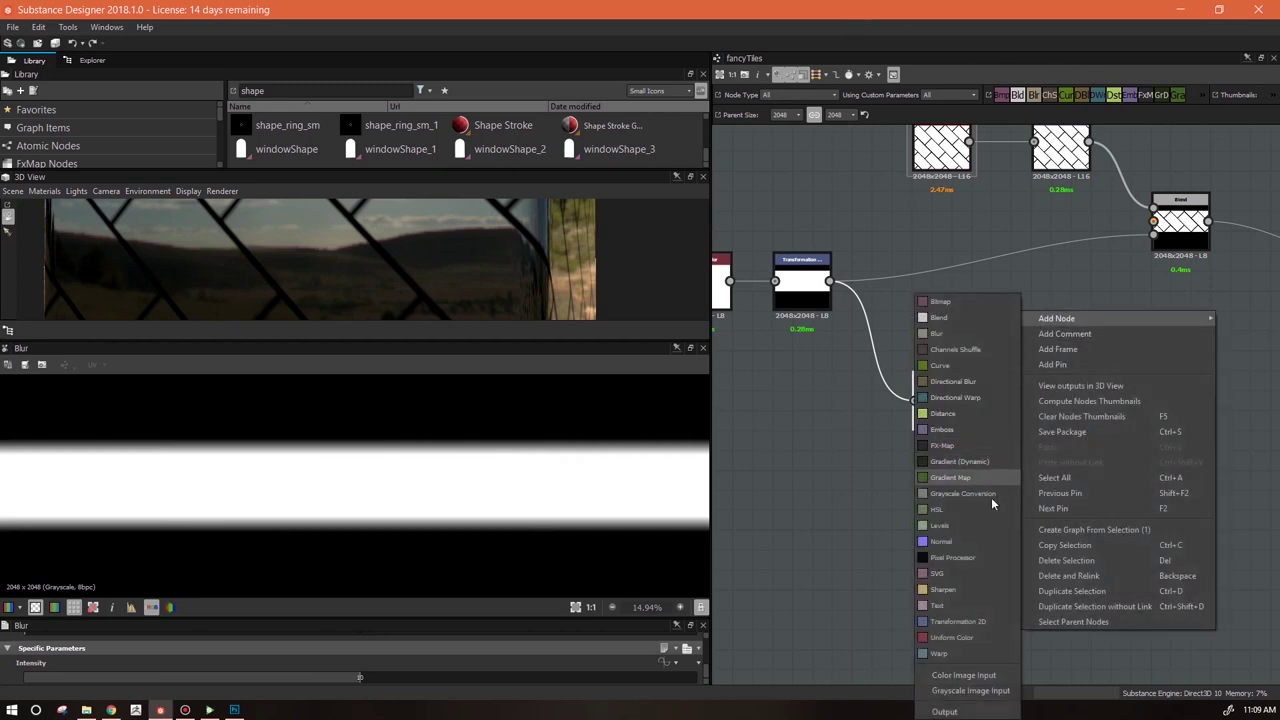
click(977, 529)
drag(1026, 314, 1046, 414)
drag(972, 402, 1032, 405)
Lower the Levels white point close to black to harden the blurred band, and compare it with the original band
drag(705, 668, 706, 678)
drag(647, 617, 647, 550)
drag(706, 668, 73, 672)
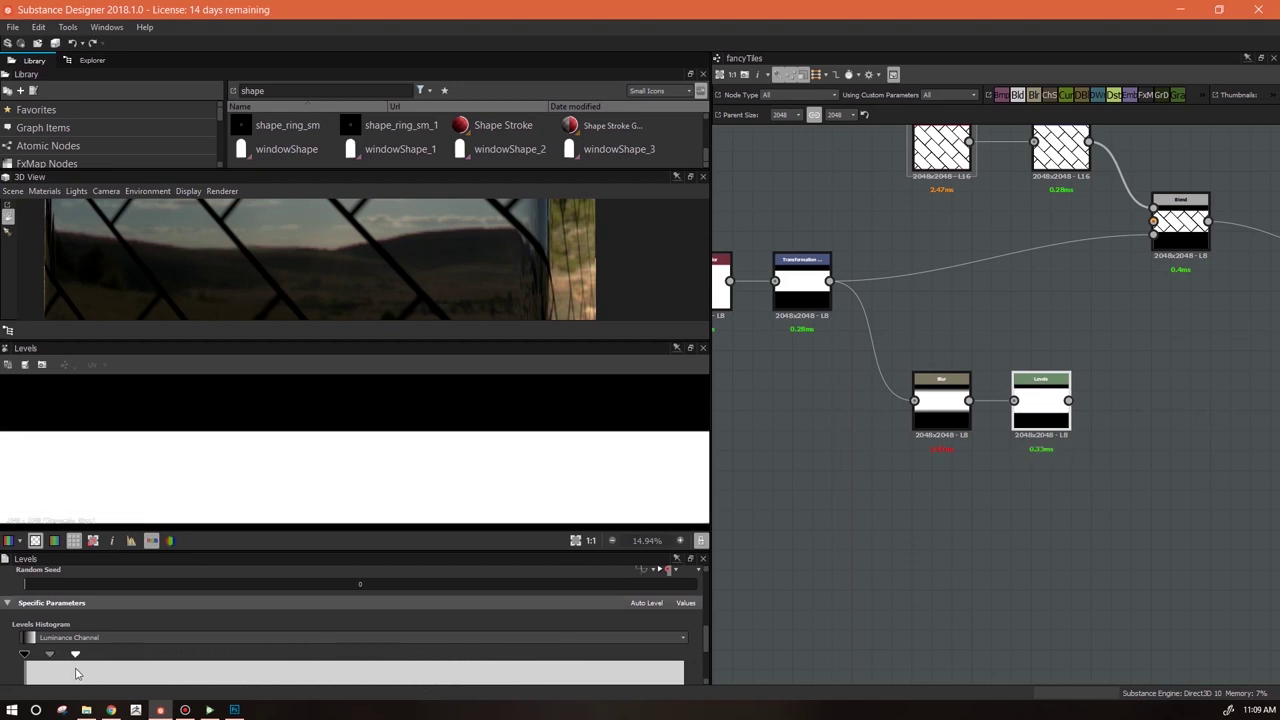
double_click(817, 288)
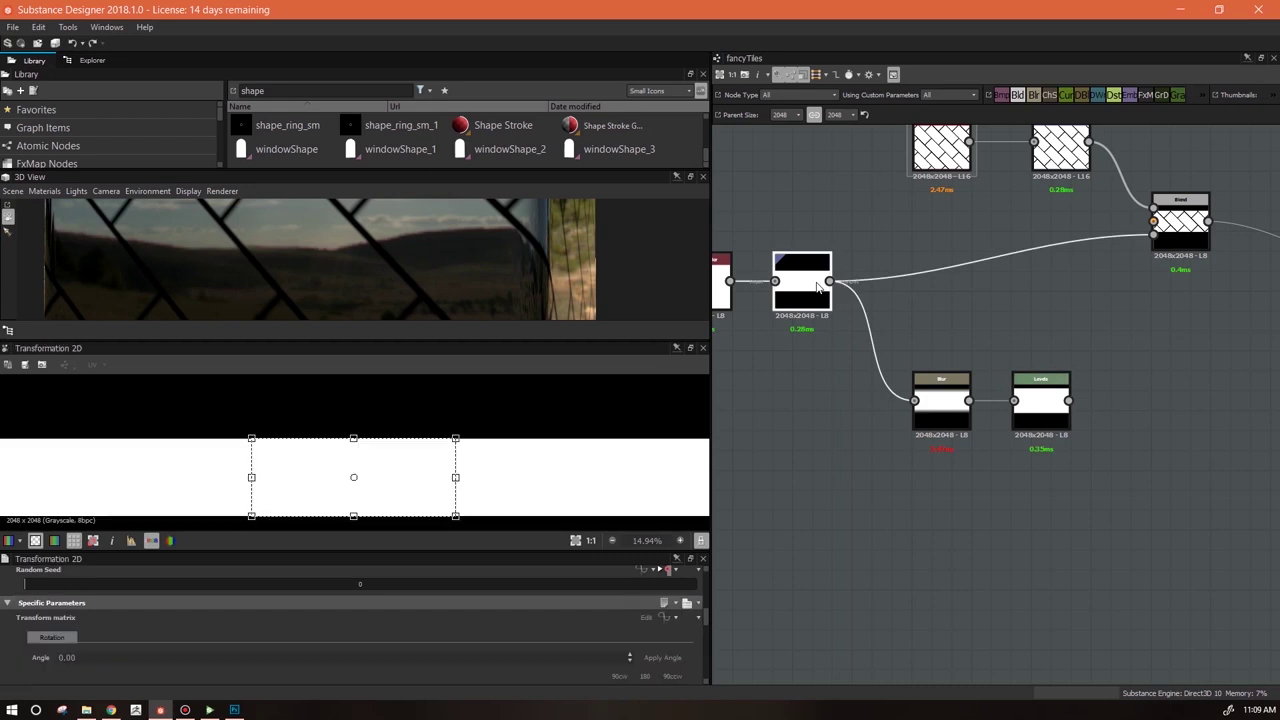
double_click(1035, 404)
Add a second Blend node beyond the brick Blend and connect the brick Blend's output to its Foreground
scroll(1088, 480, down, 2)
middle_drag(1134, 511, 957, 549)
drag(1016, 94, 1115, 340)
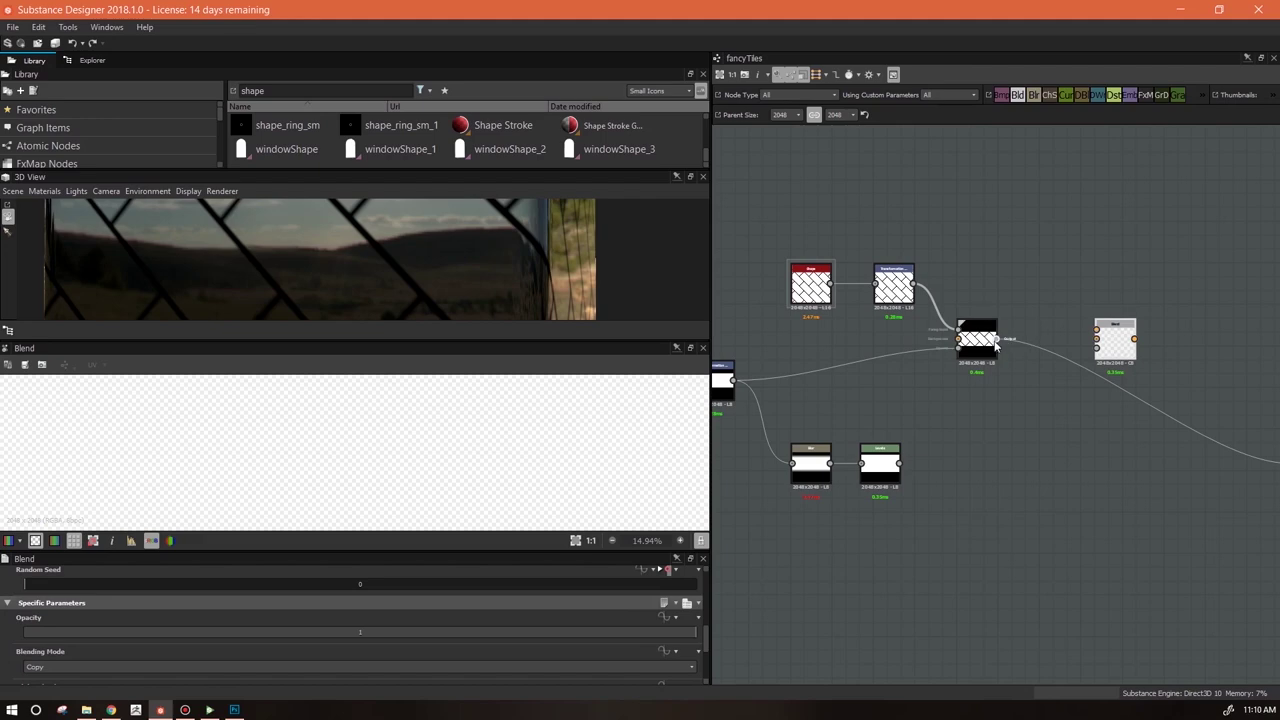
drag(1057, 307, 1098, 330)
drag(1004, 461, 1011, 457)
Find Invert Grayscale in the library, place it after the Levels node and connect it to the second Blend's Background
click(312, 88)
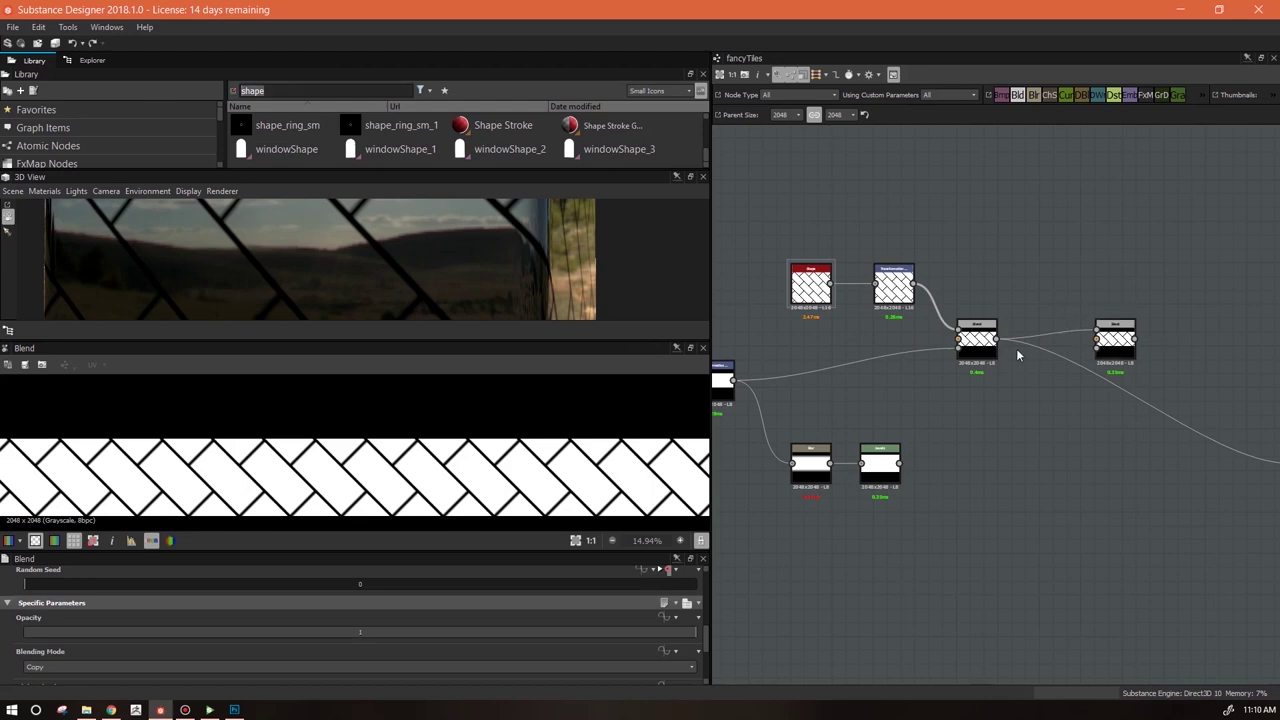
text(inv)
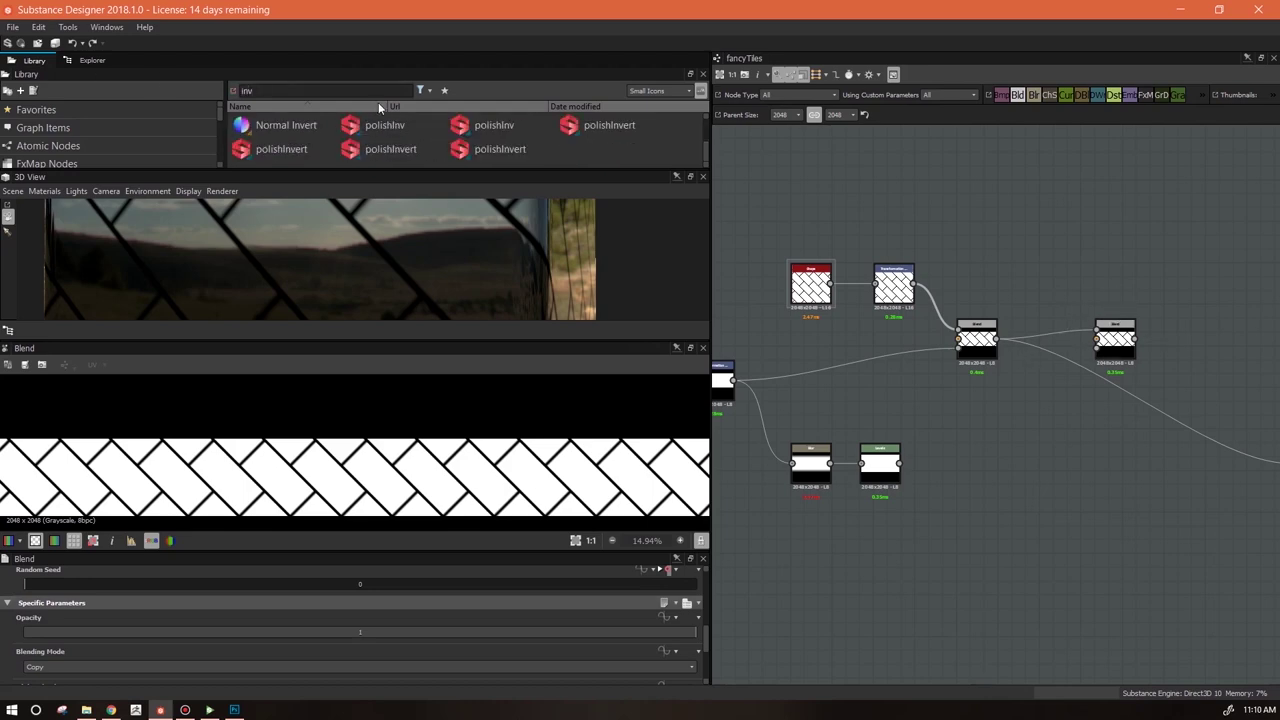
drag(370, 170, 370, 212)
drag(508, 125, 988, 460)
drag(903, 465, 948, 450)
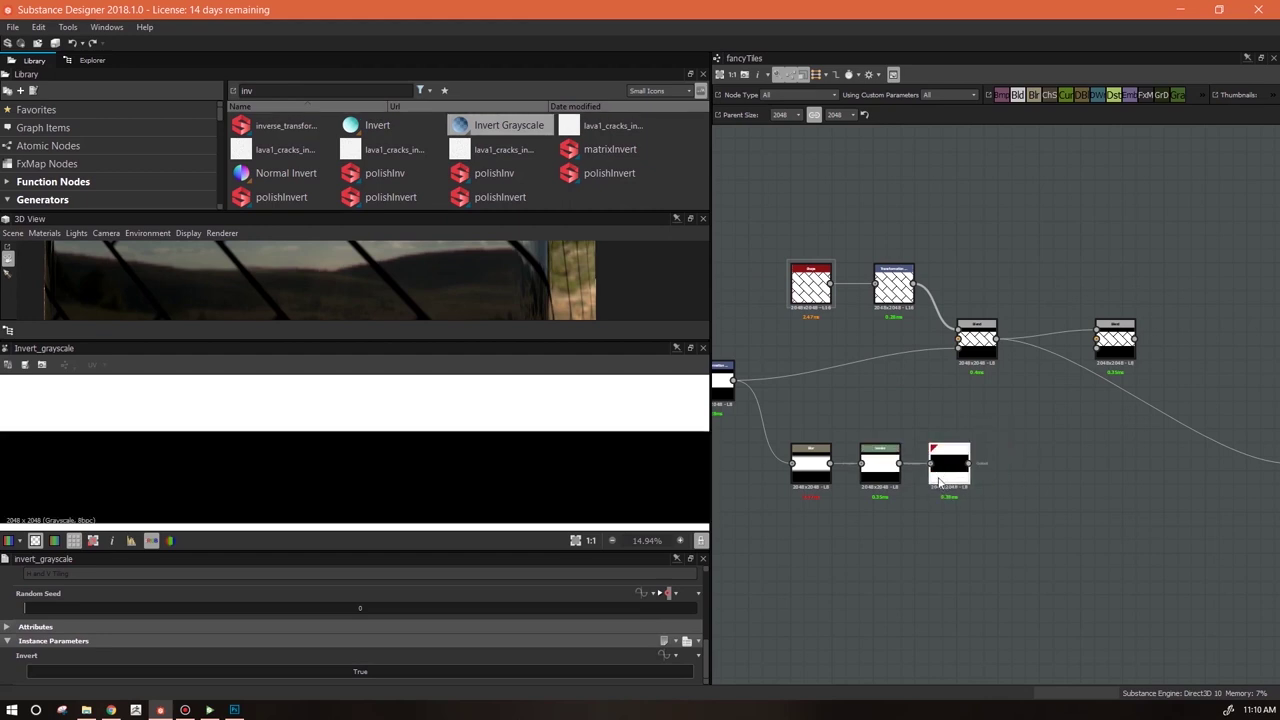
drag(1071, 342, 1099, 344)
Set the second Blend's blending mode to Max (Lighten)
click(1115, 343)
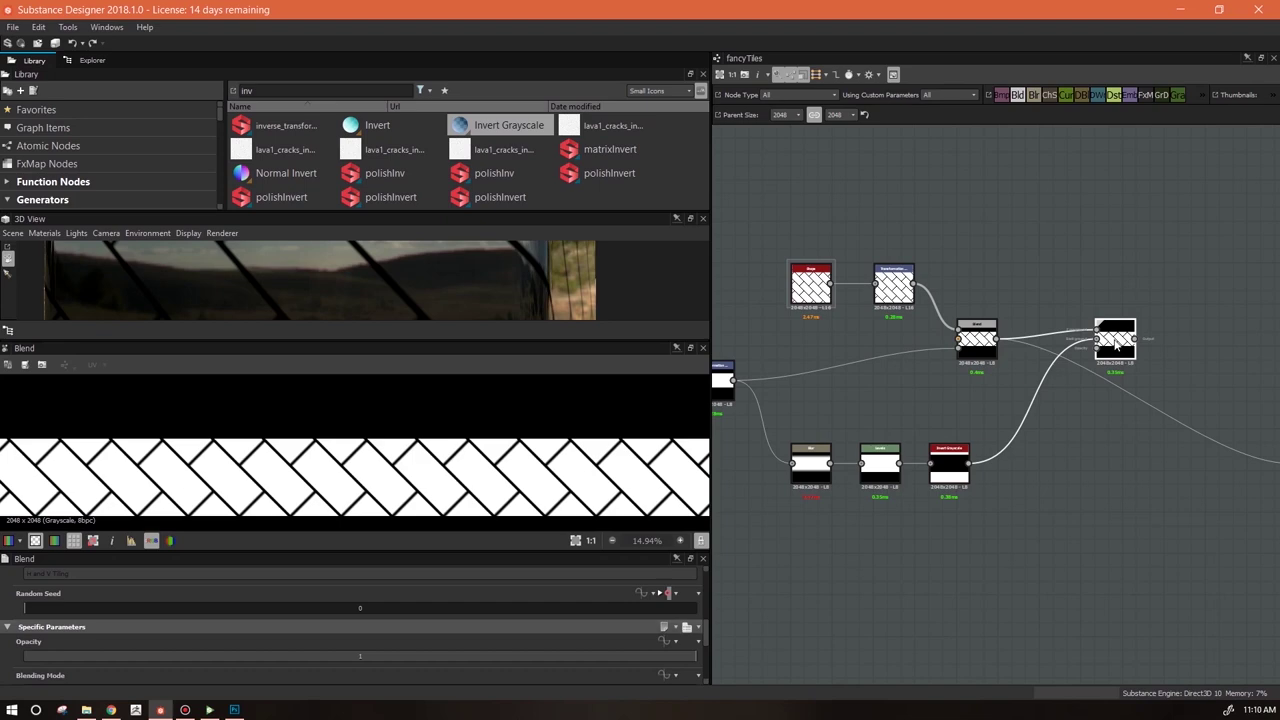
scroll(706, 644, down, 3)
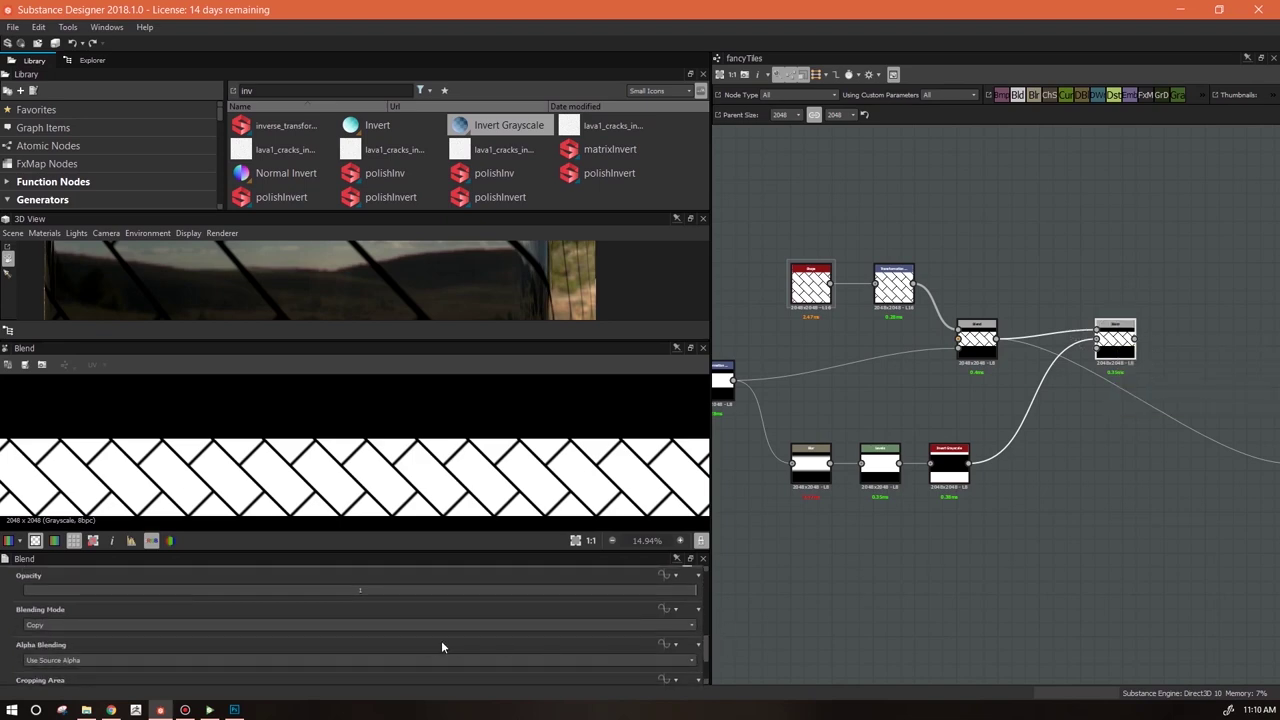
click(422, 623)
click(384, 558)
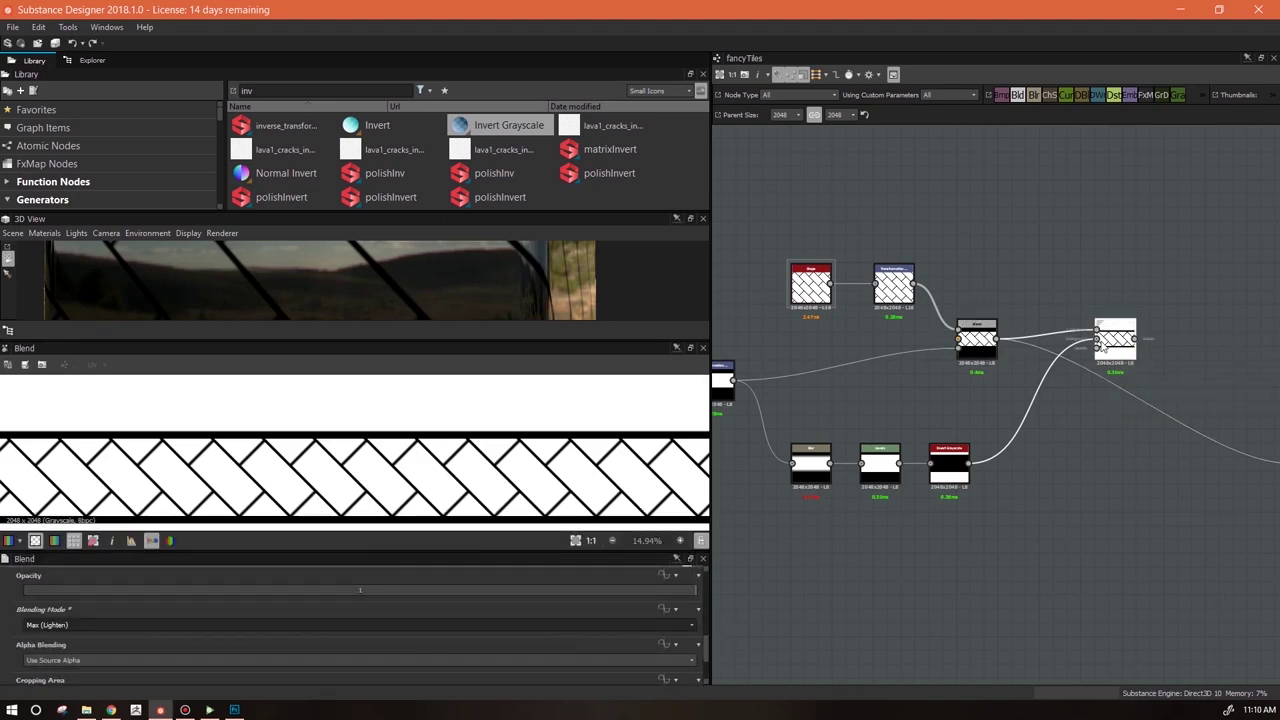
Tidy the graph by shifting both Blend nodes and the Invert Grayscale node slightly
drag(980, 348, 987, 341)
click(1121, 338)
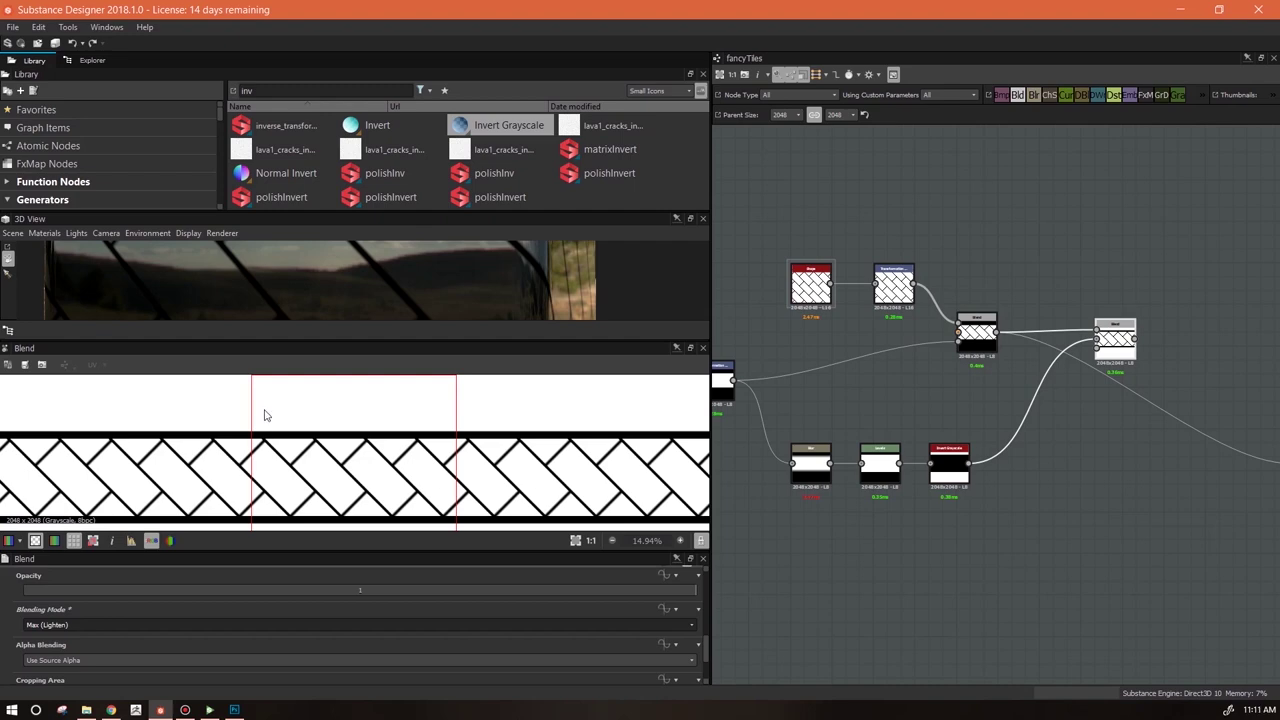
drag(959, 480, 962, 465)
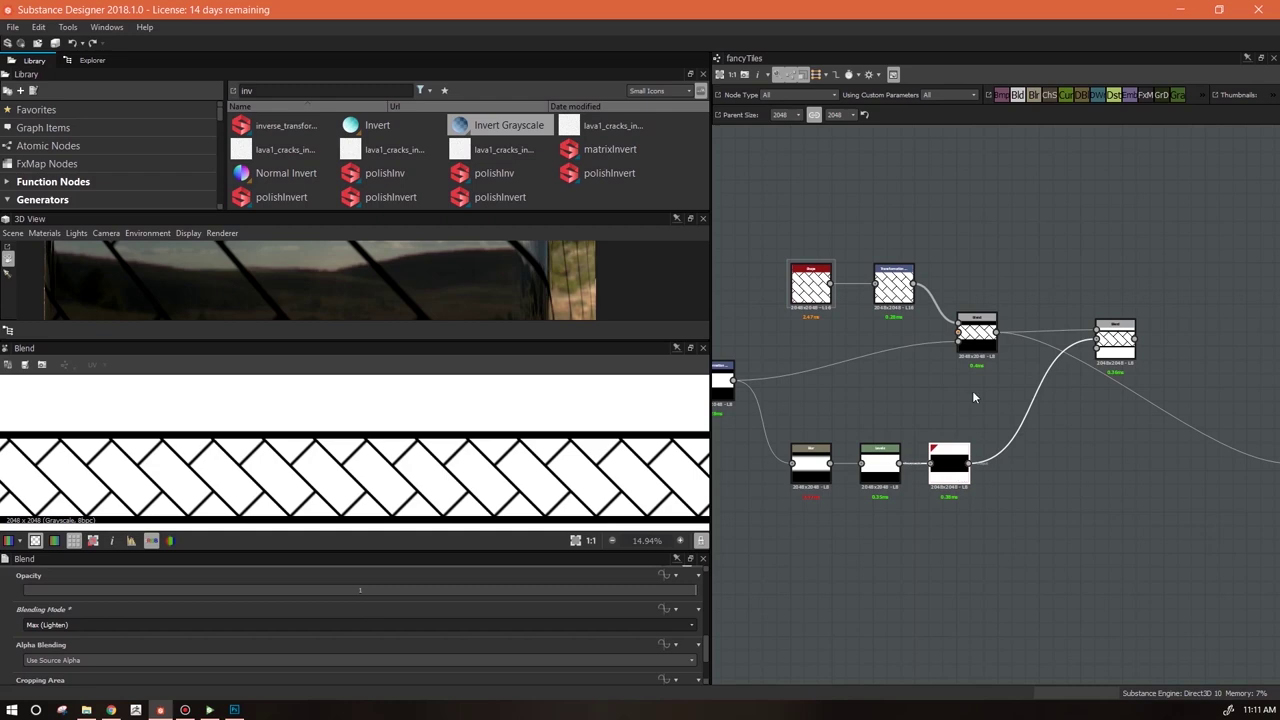
mouse_move(972, 338)
mouse_down()
mouse_move(974, 324)
mouse_move(964, 334)
mouse_up()
drag(954, 478, 954, 472)
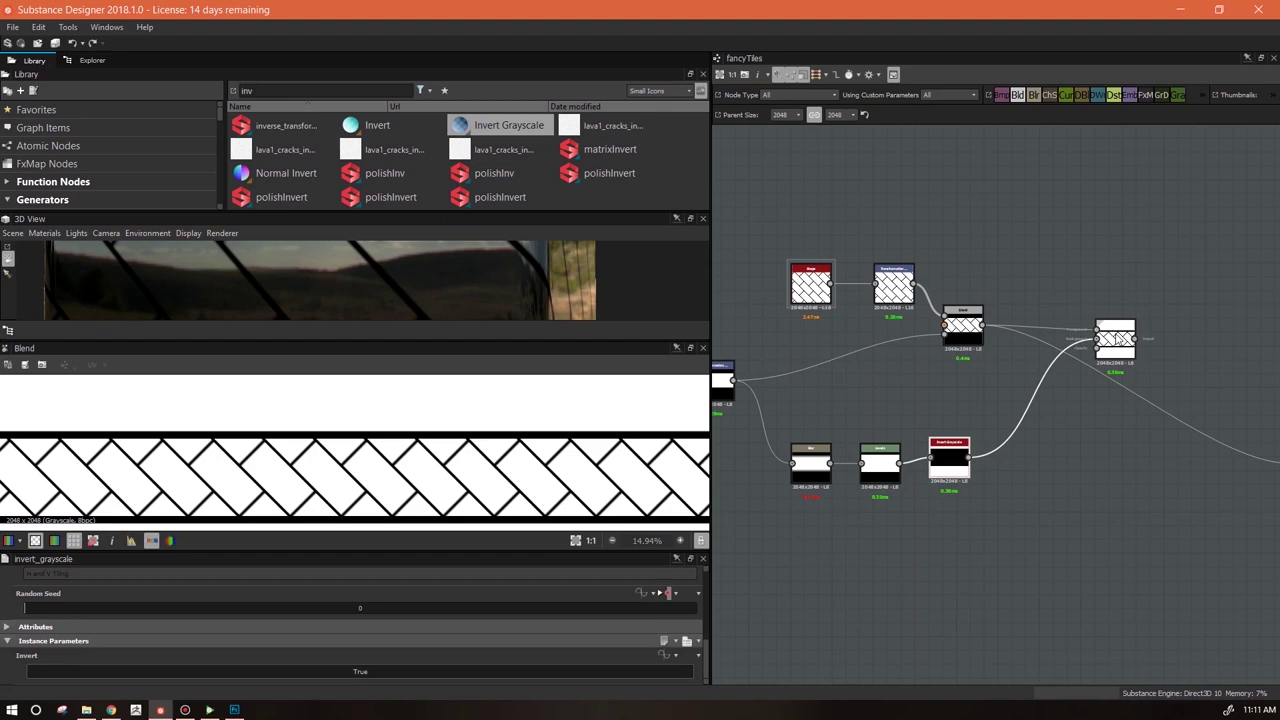
drag(1120, 338, 1092, 338)
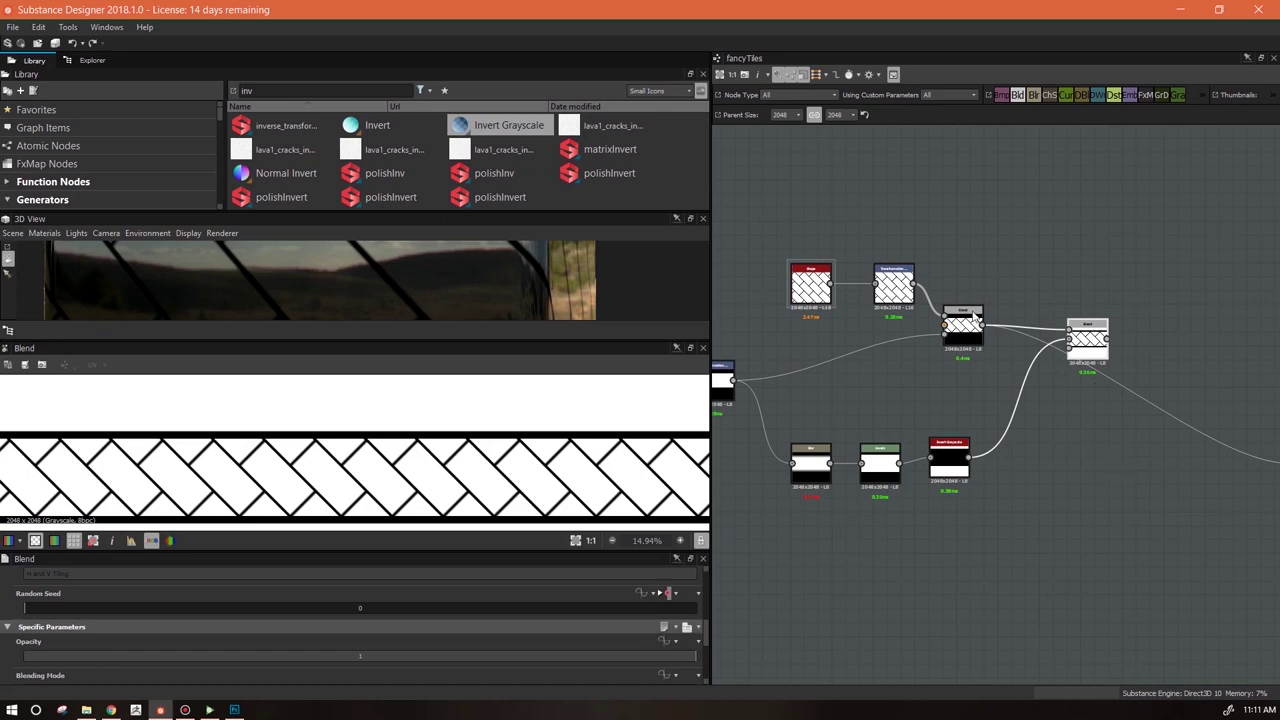
Show the final Blend in the 2D View, set the Blur's Intensity to 3.24 and inspect the border line up close
click(818, 464)
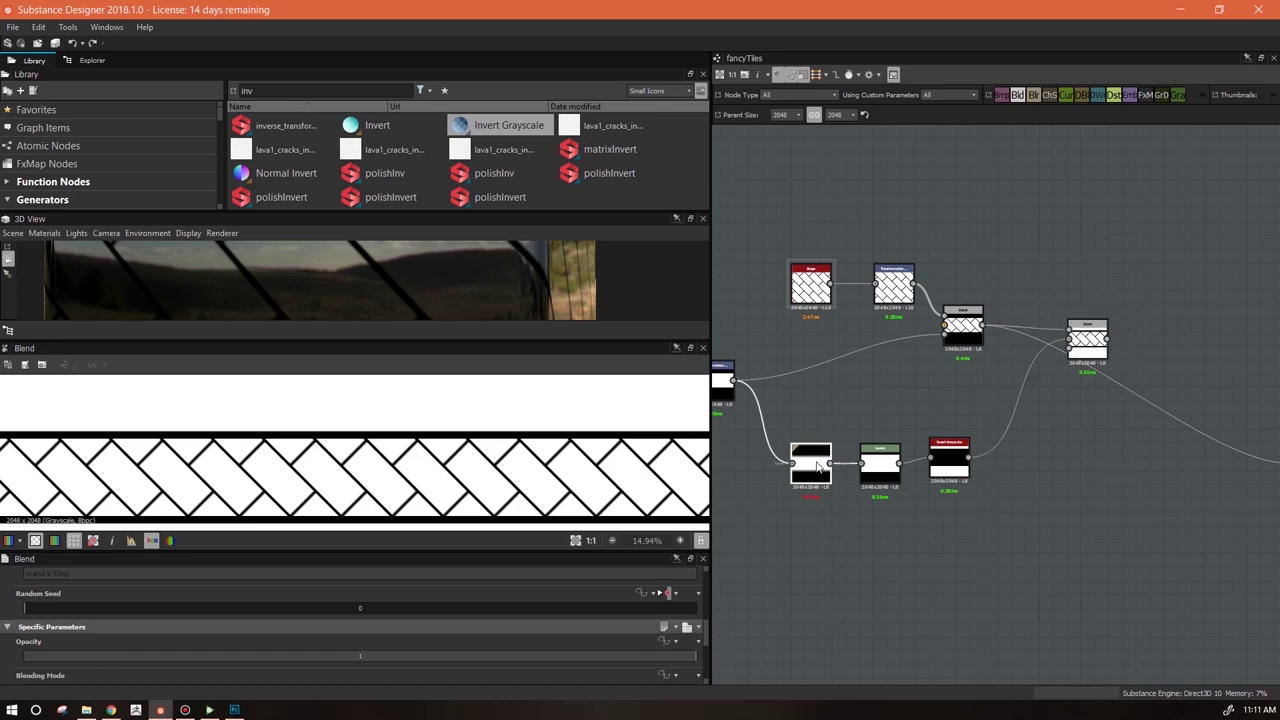
double_click(1097, 344)
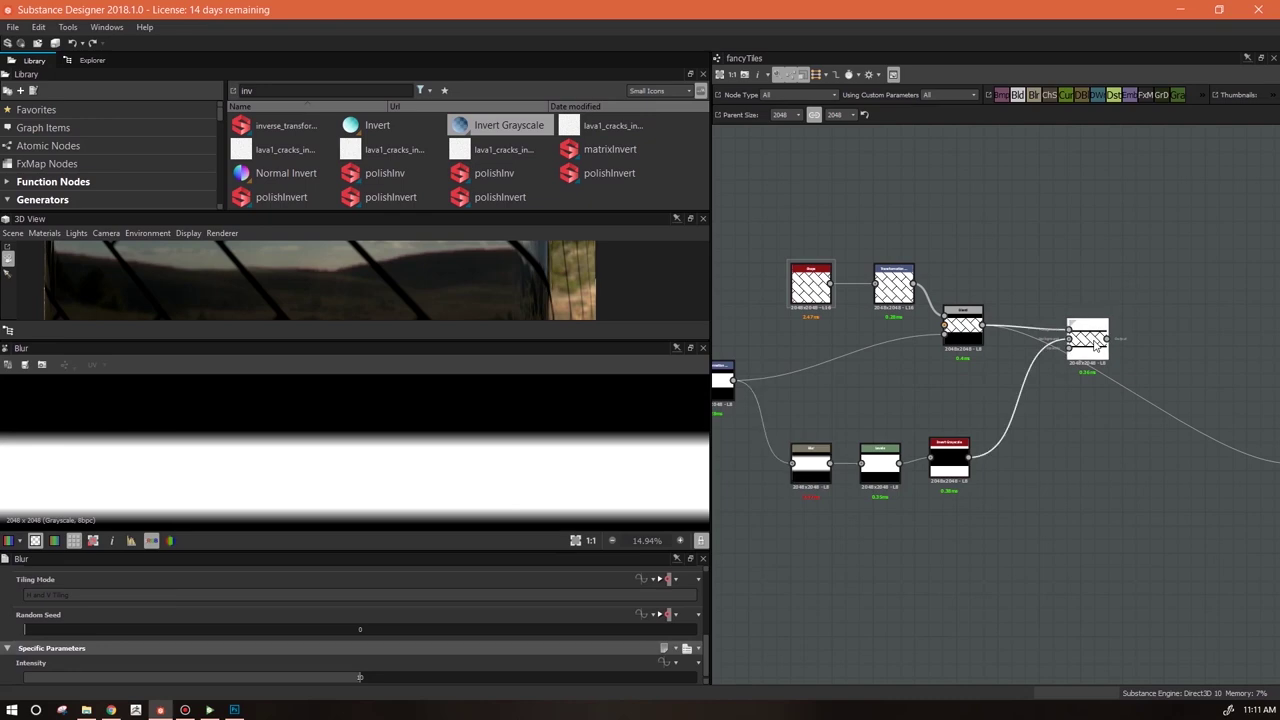
click(812, 464)
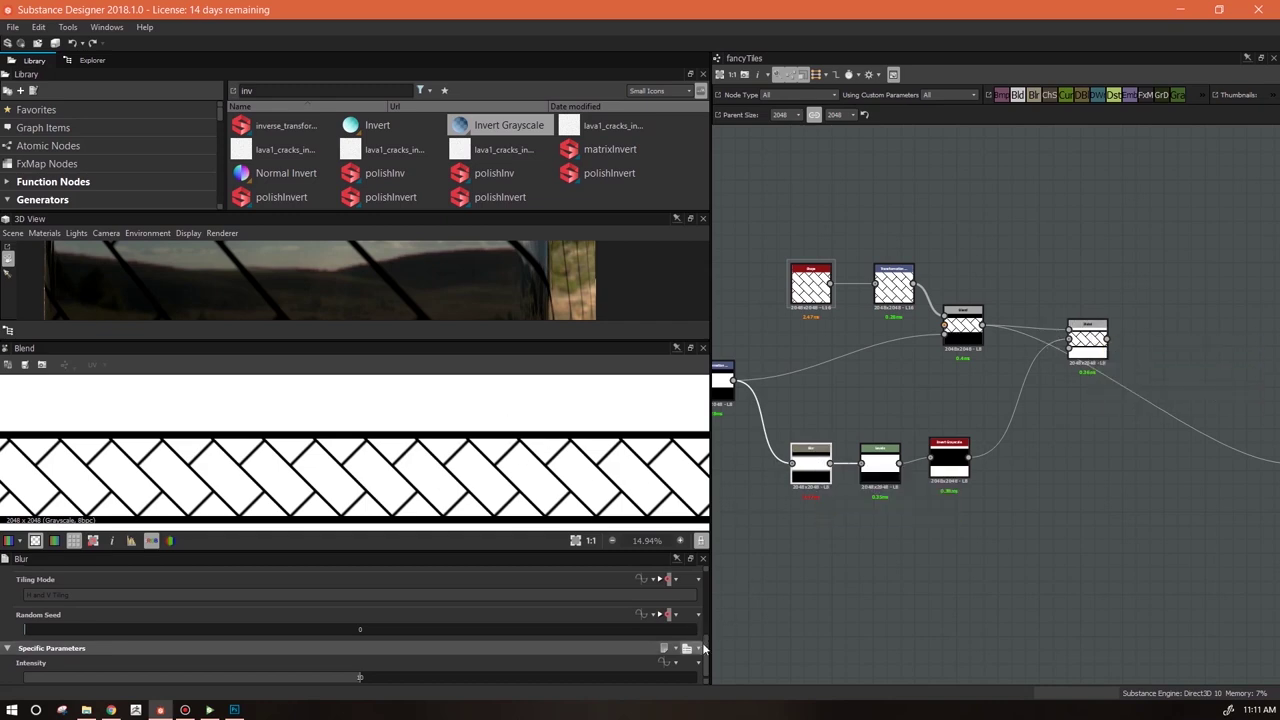
drag(358, 680, 132, 663)
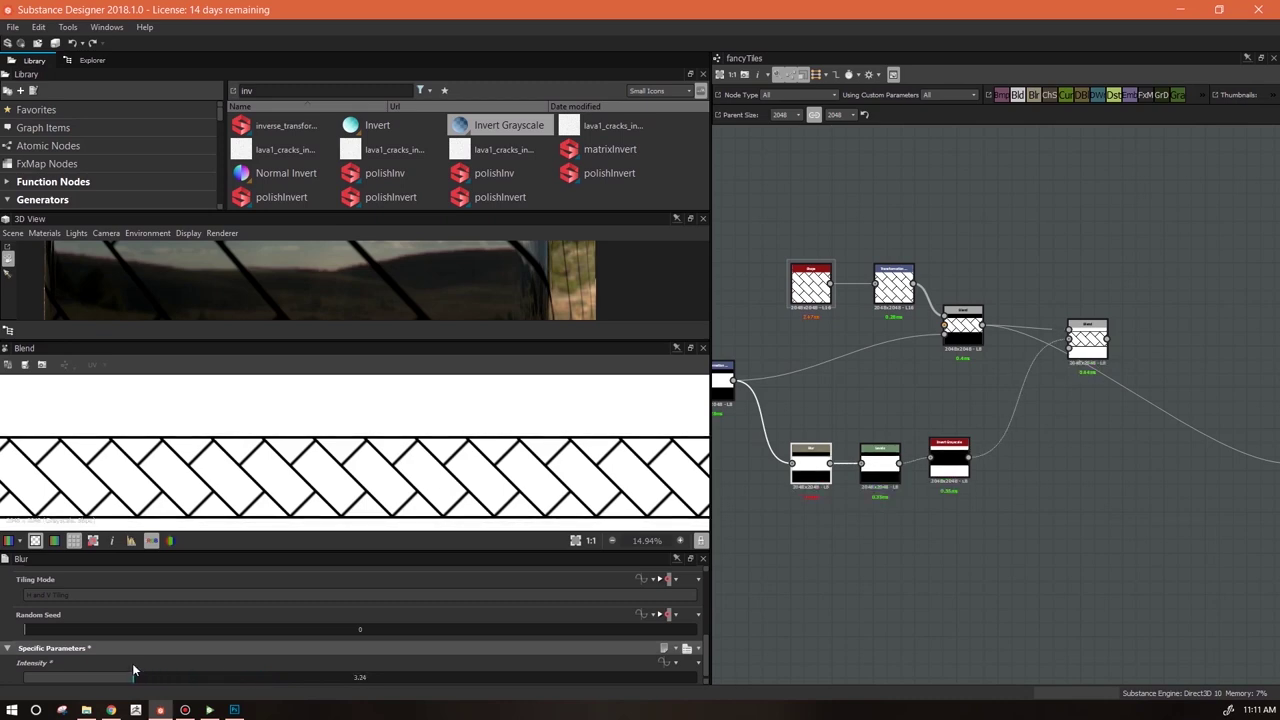
scroll(285, 418, up, 5)
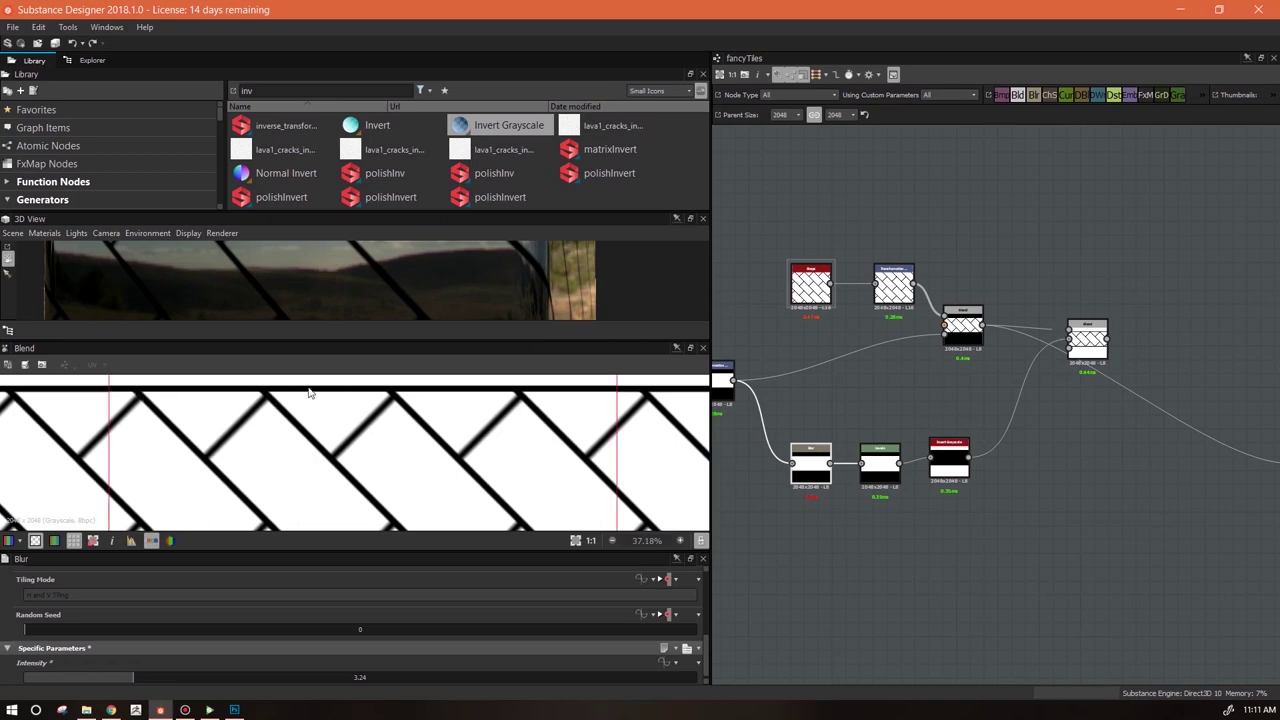
Lower the top edge of the band's Transformation 2D slightly so the border line meets the brick corners
middle_drag(825, 424, 938, 424)
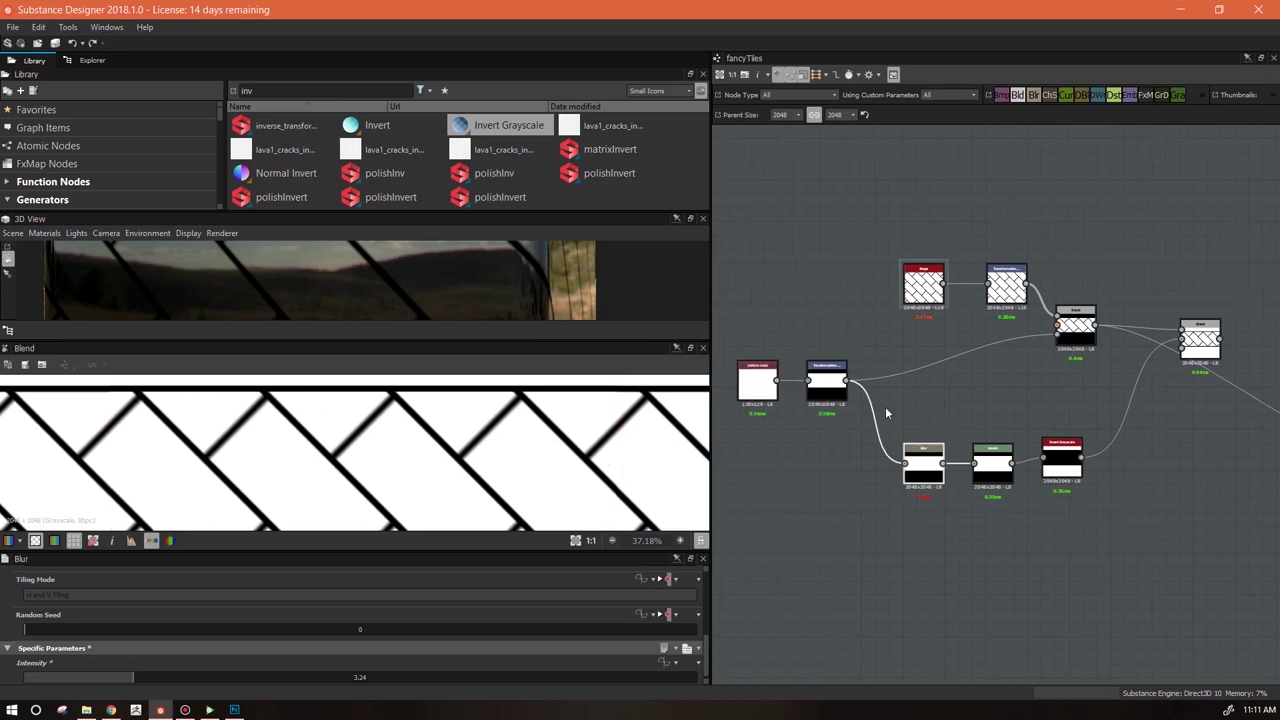
click(826, 386)
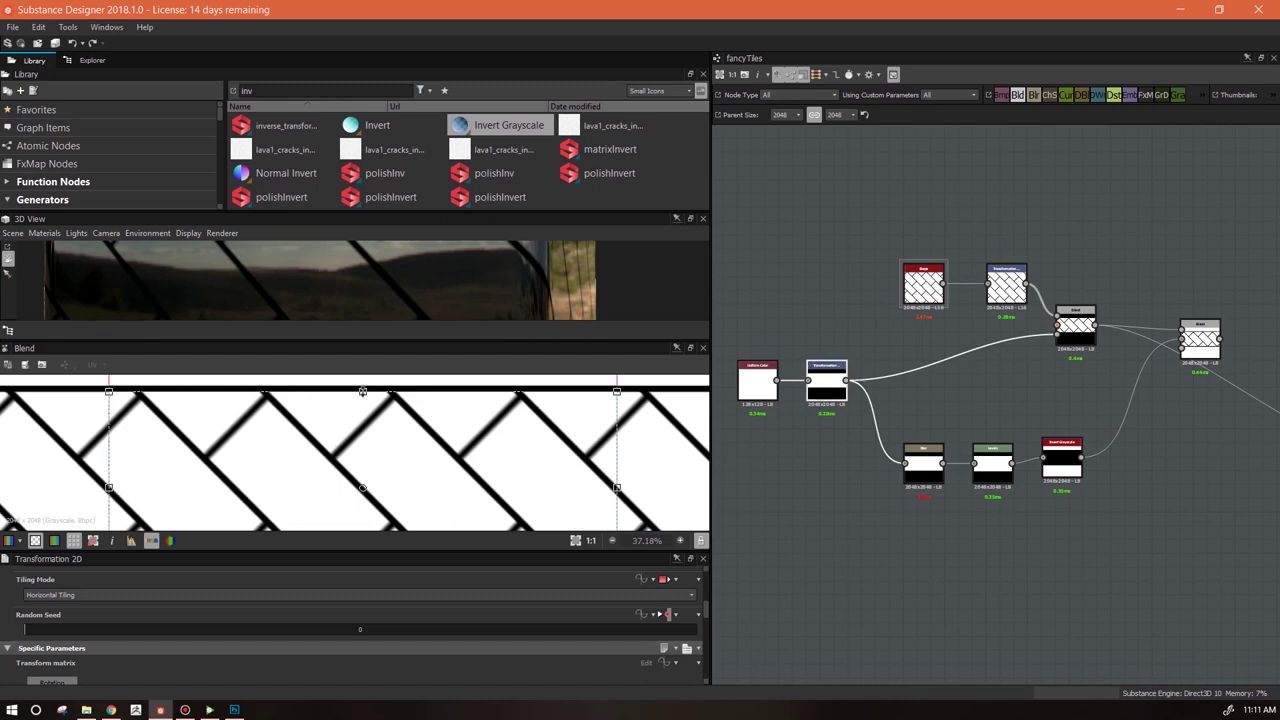
drag(363, 391, 363, 395)
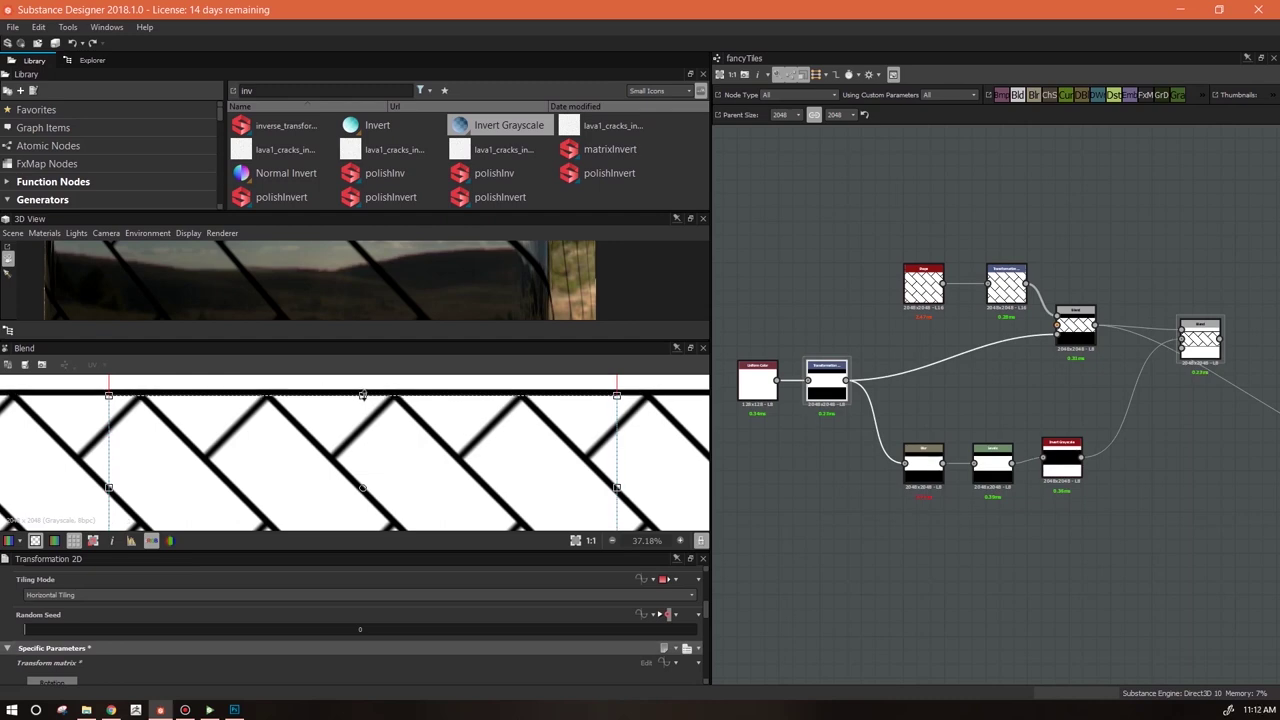
Set the Y Offset of the brick pattern's Transformation 2D to 0.125 to align the bricks with the band's lower border
middle_drag(555, 479, 575, 415)
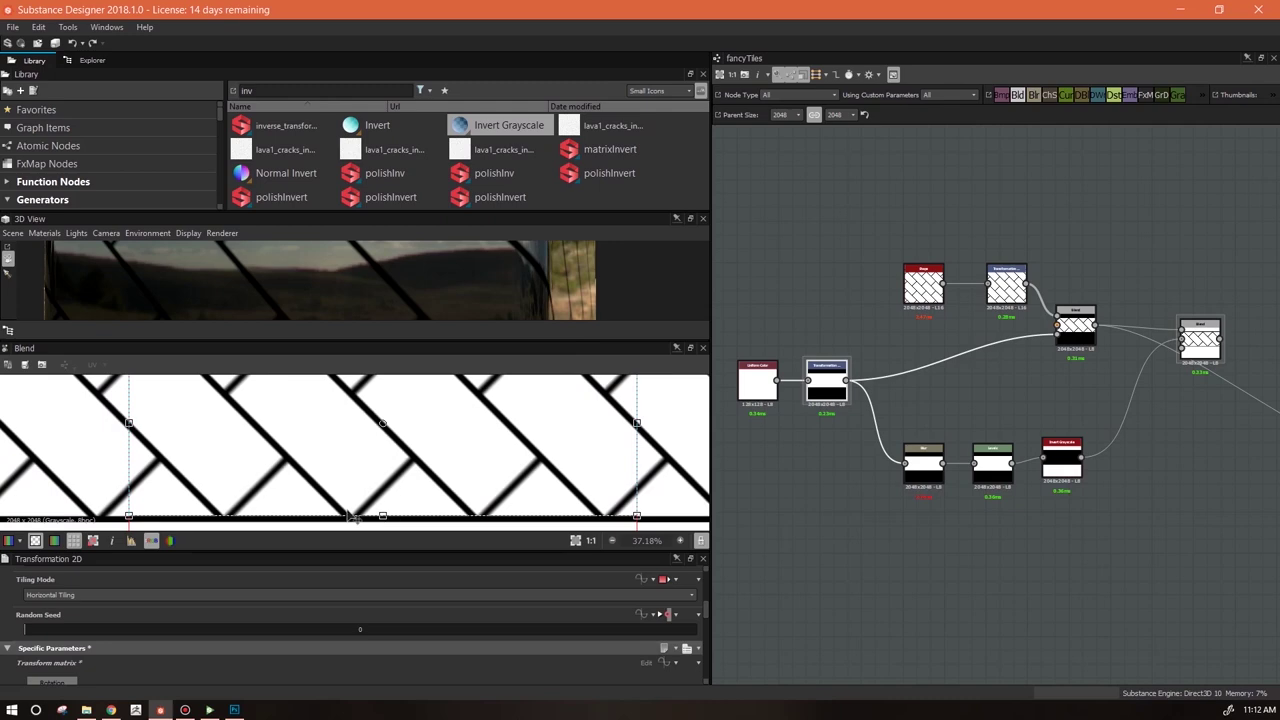
click(1006, 287)
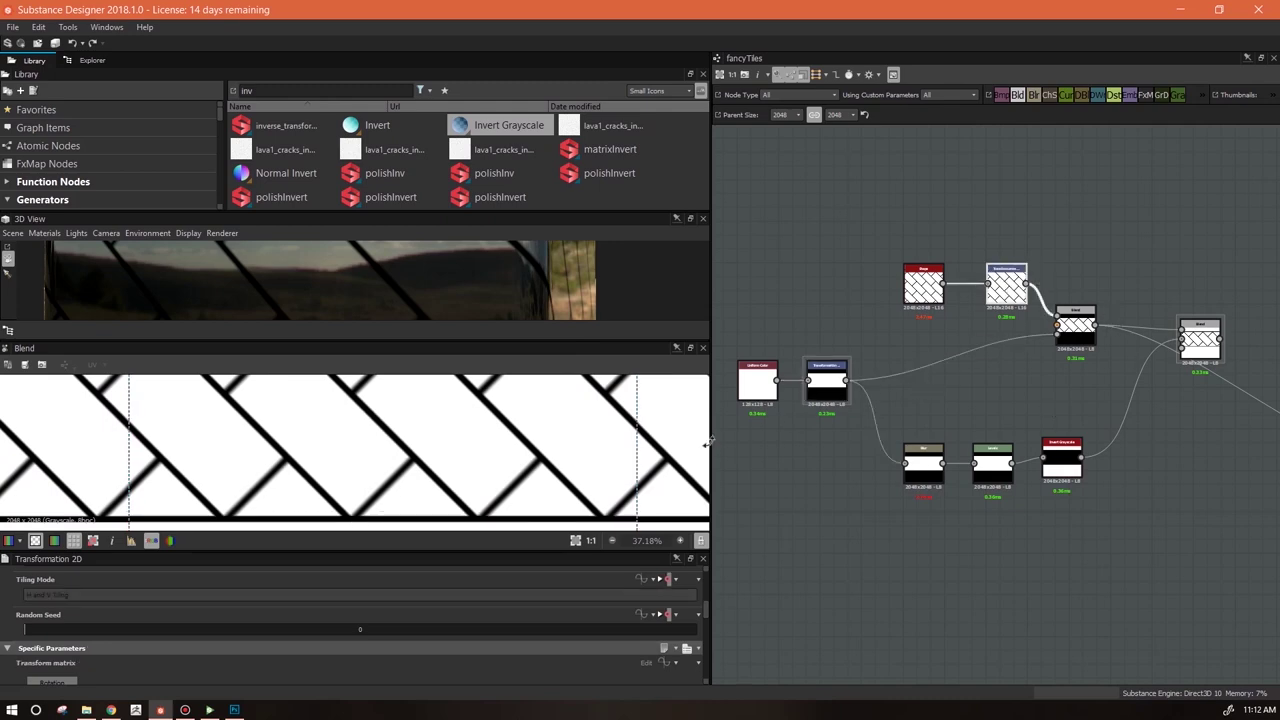
scroll(708, 608, down, 1)
drag(391, 343, 430, 185)
scroll(557, 443, down, 2)
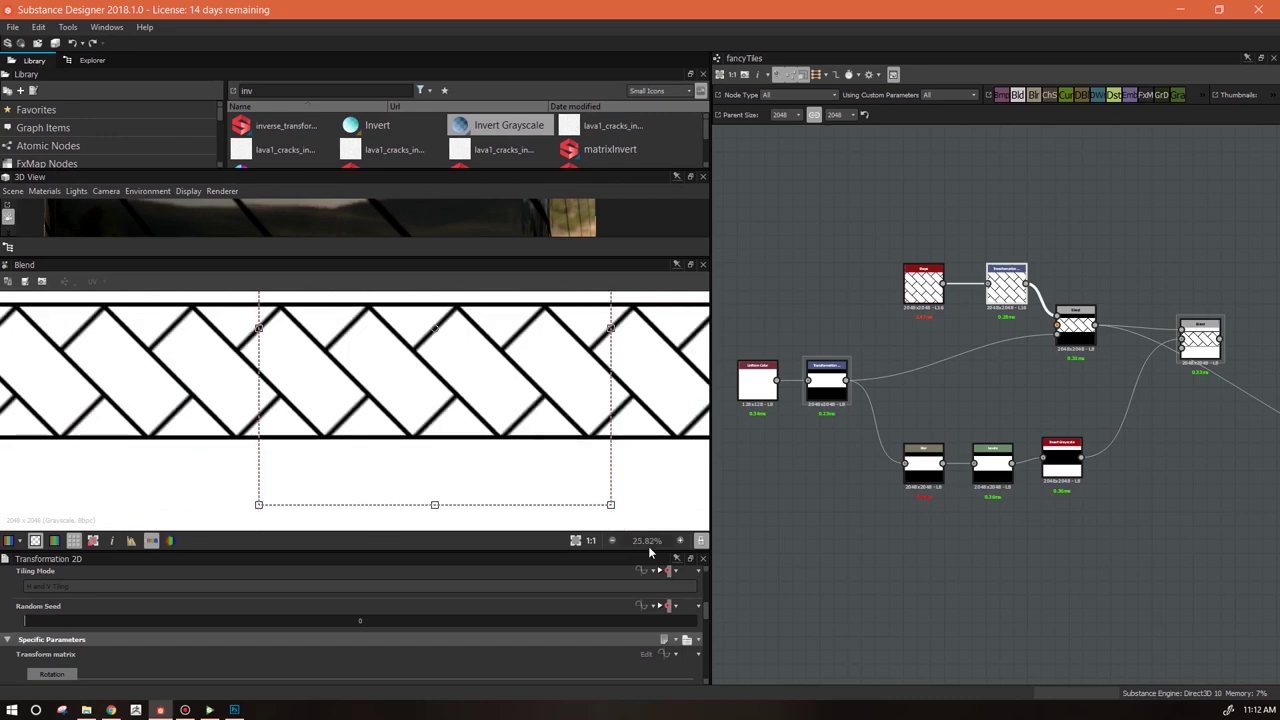
scroll(704, 612, down, 5)
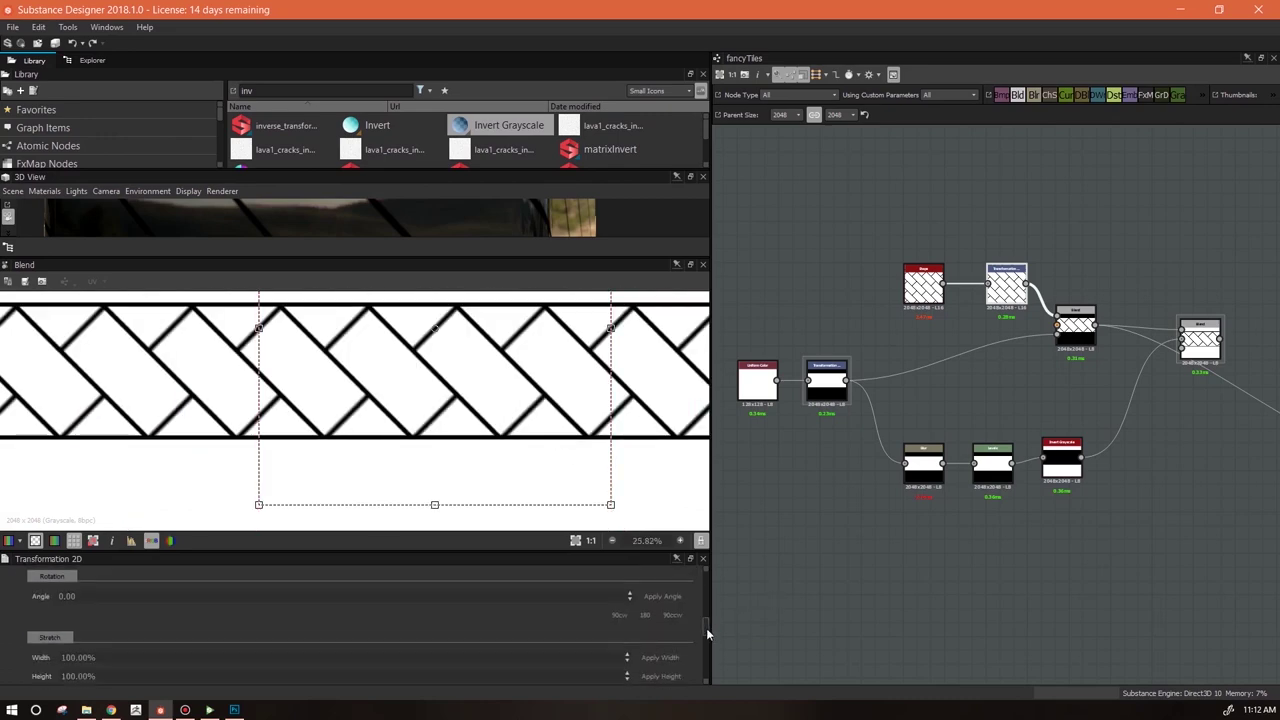
drag(440, 645, 446, 646)
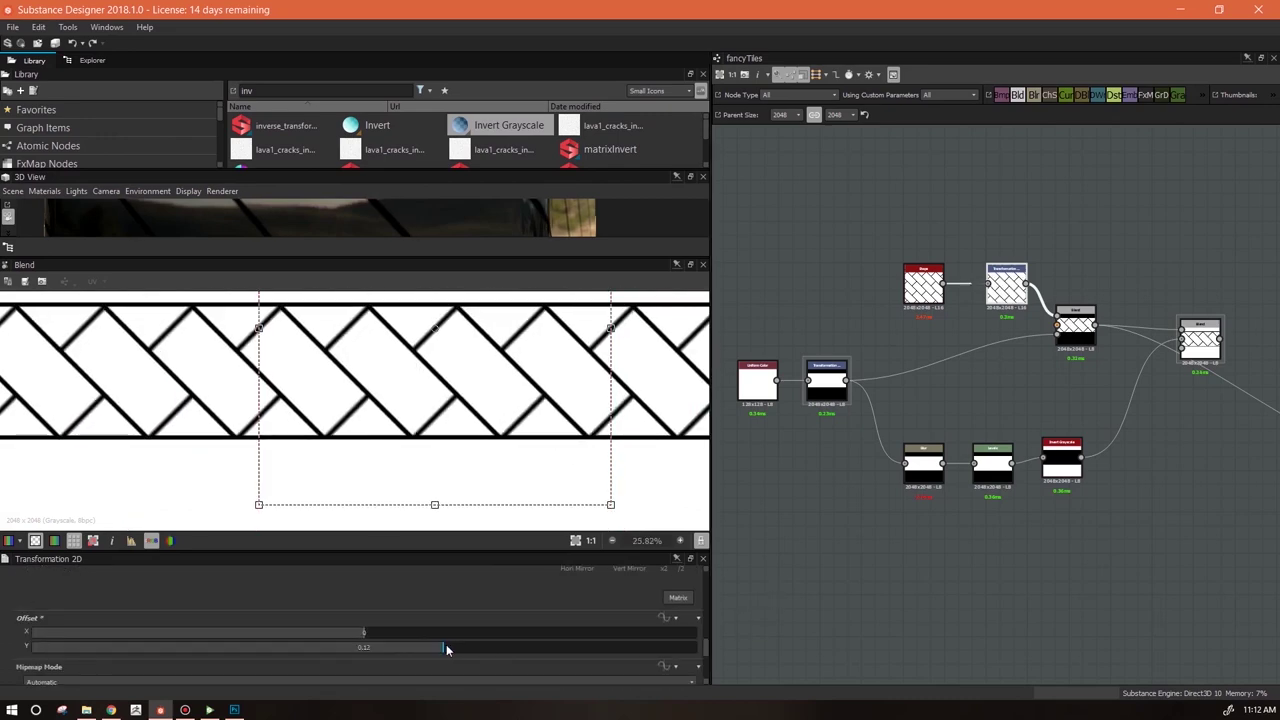
click(366, 647)
text(0.125)
key(Return)
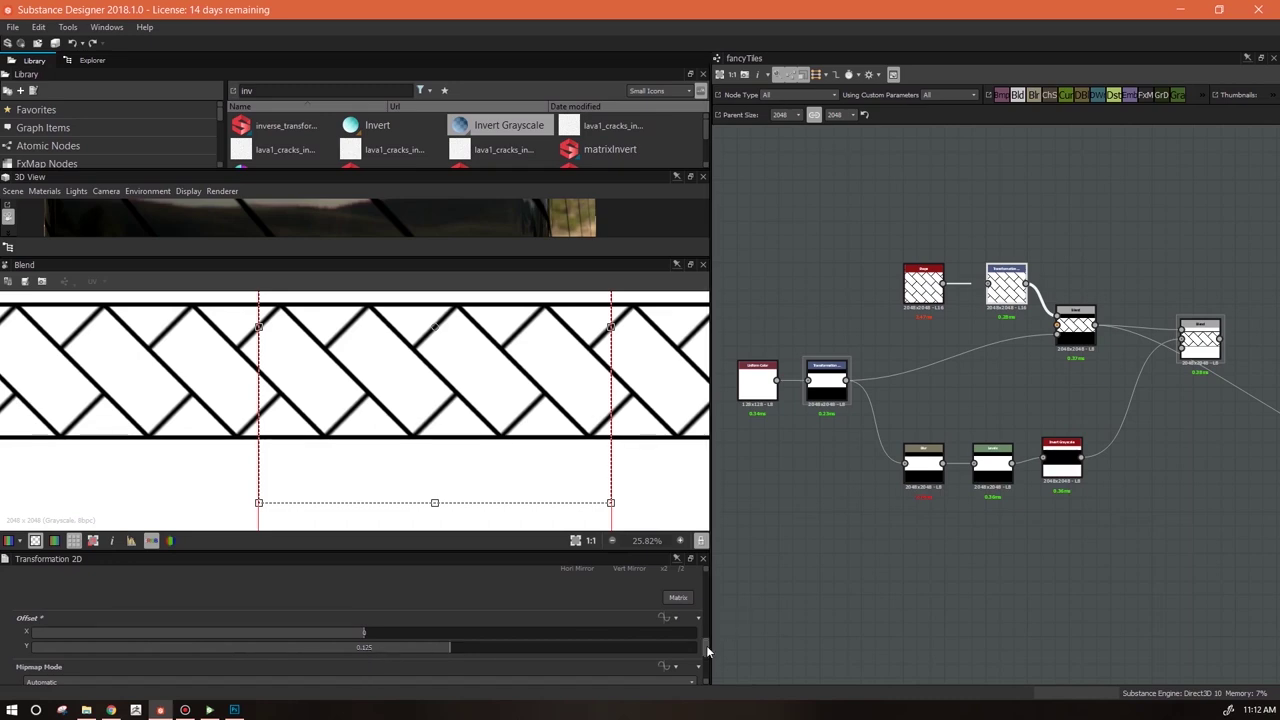
Reposition the final Blend node slightly above and to the right of the first Blend, leaving room for more nodes
scroll(706, 645, up, 3)
scroll(707, 634, down, 1)
middle_drag(572, 392, 362, 440)
scroll(912, 509, down, 3)
middle_drag(949, 518, 911, 483)
drag(783, 395, 752, 406)
drag(849, 321, 976, 398)
drag(952, 386, 882, 366)
drag(855, 428, 962, 470)
drag(945, 450, 812, 450)
drag(1014, 388, 935, 353)
scroll(935, 357, up, 5)
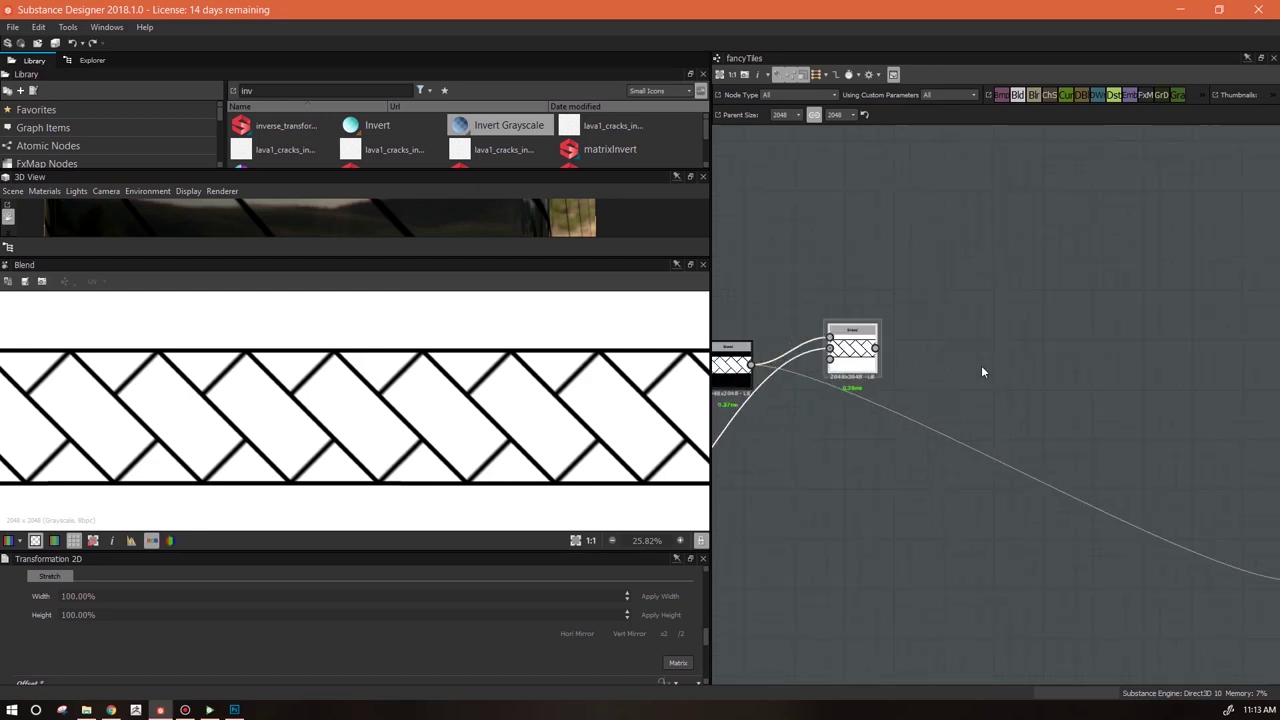
drag(988, 364, 951, 345)
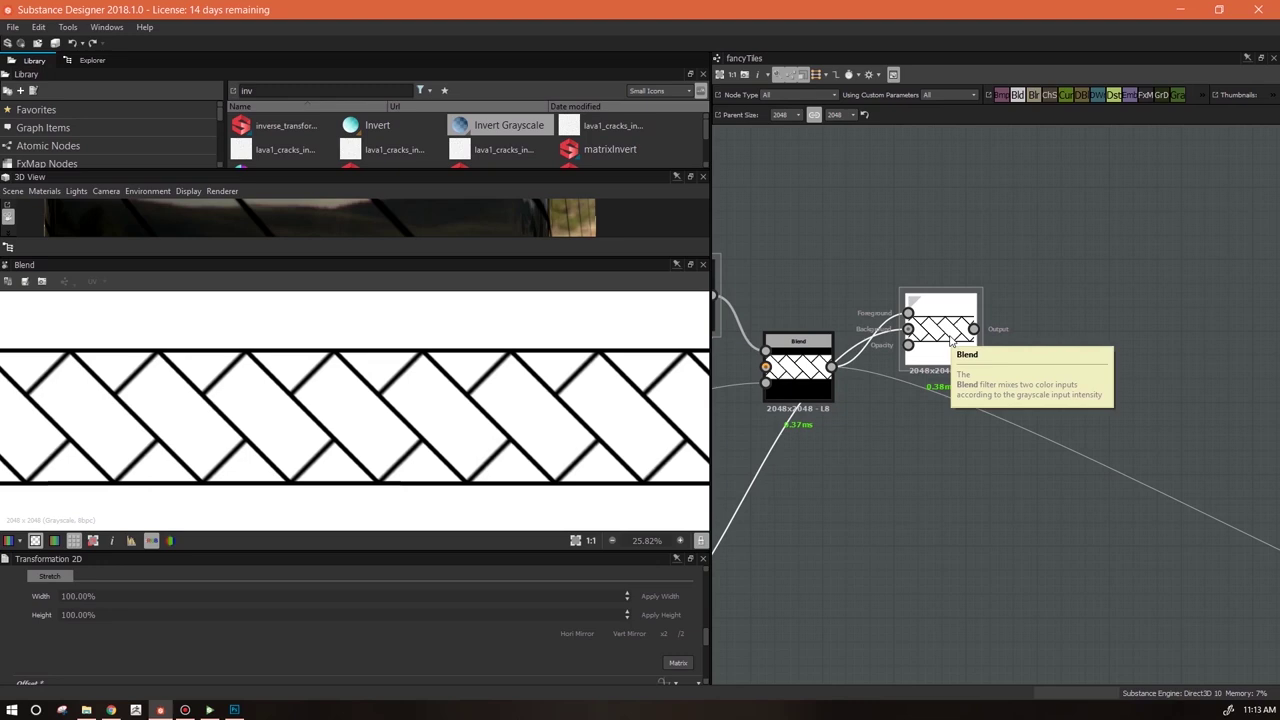
drag(952, 338, 939, 304)
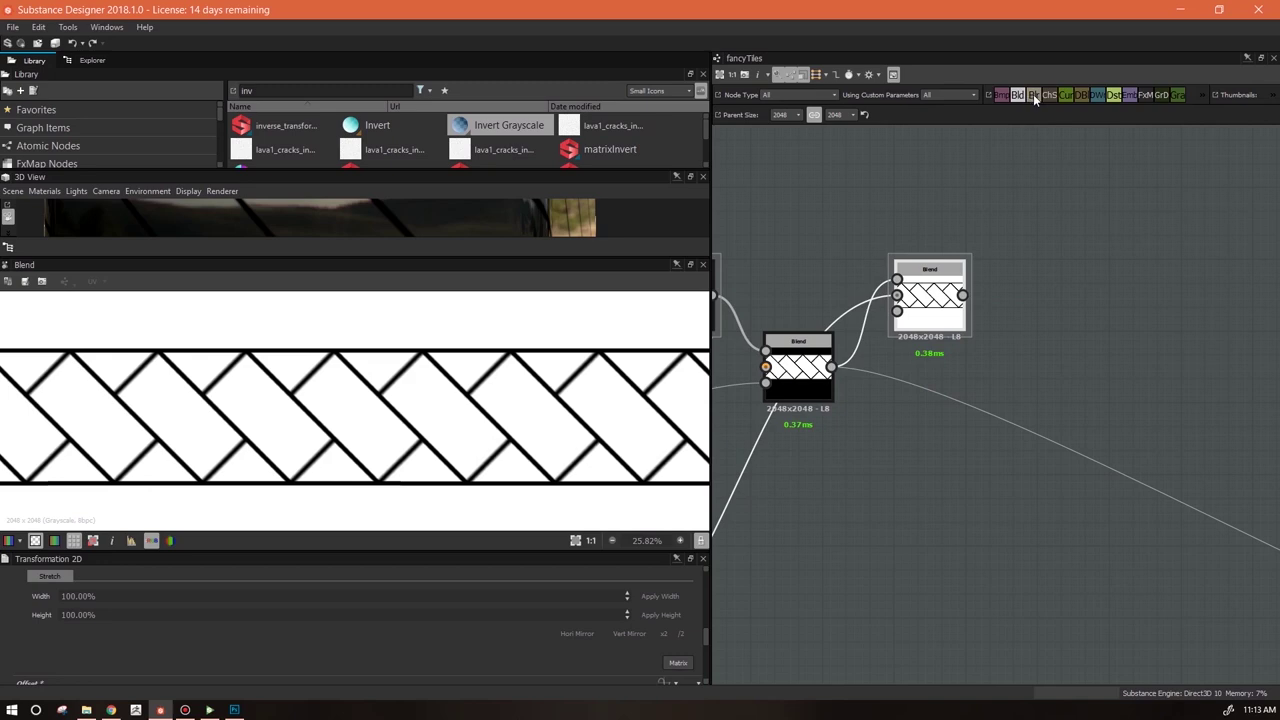
Add a Blur node fed by the final Blend and set its Intensity to 1.91
drag(1081, 288, 1081, 290)
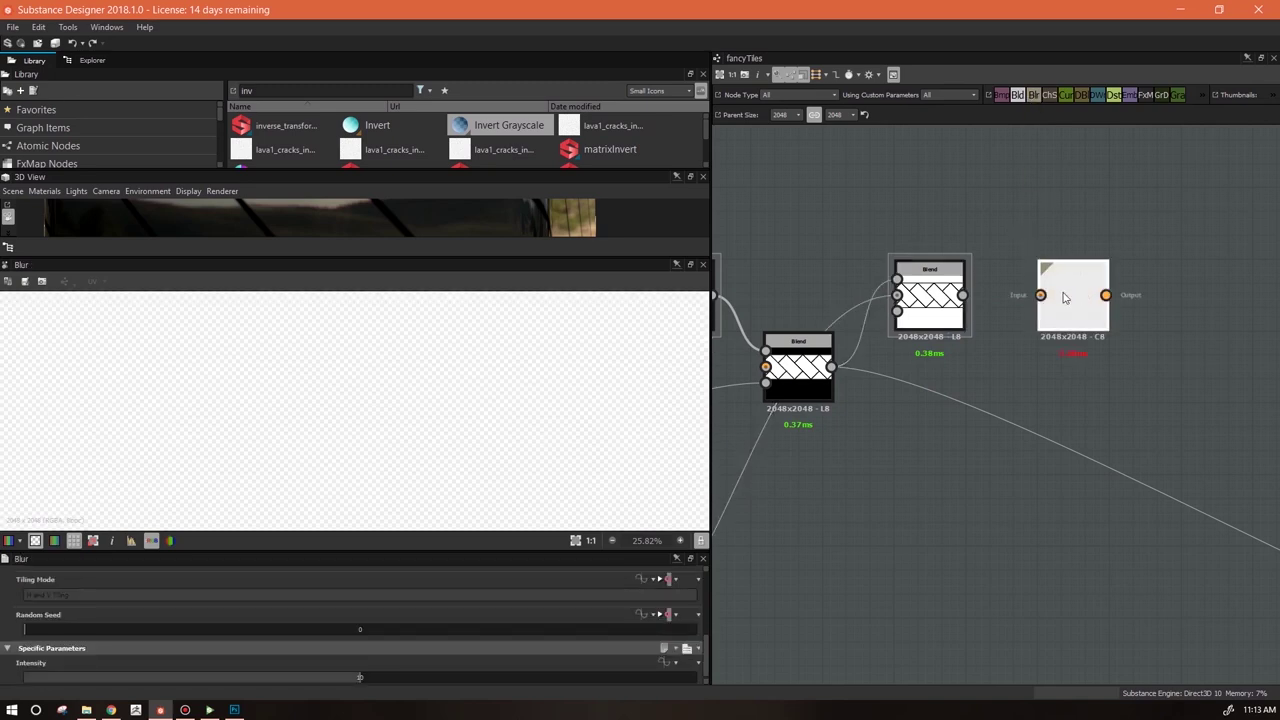
drag(962, 295, 1040, 295)
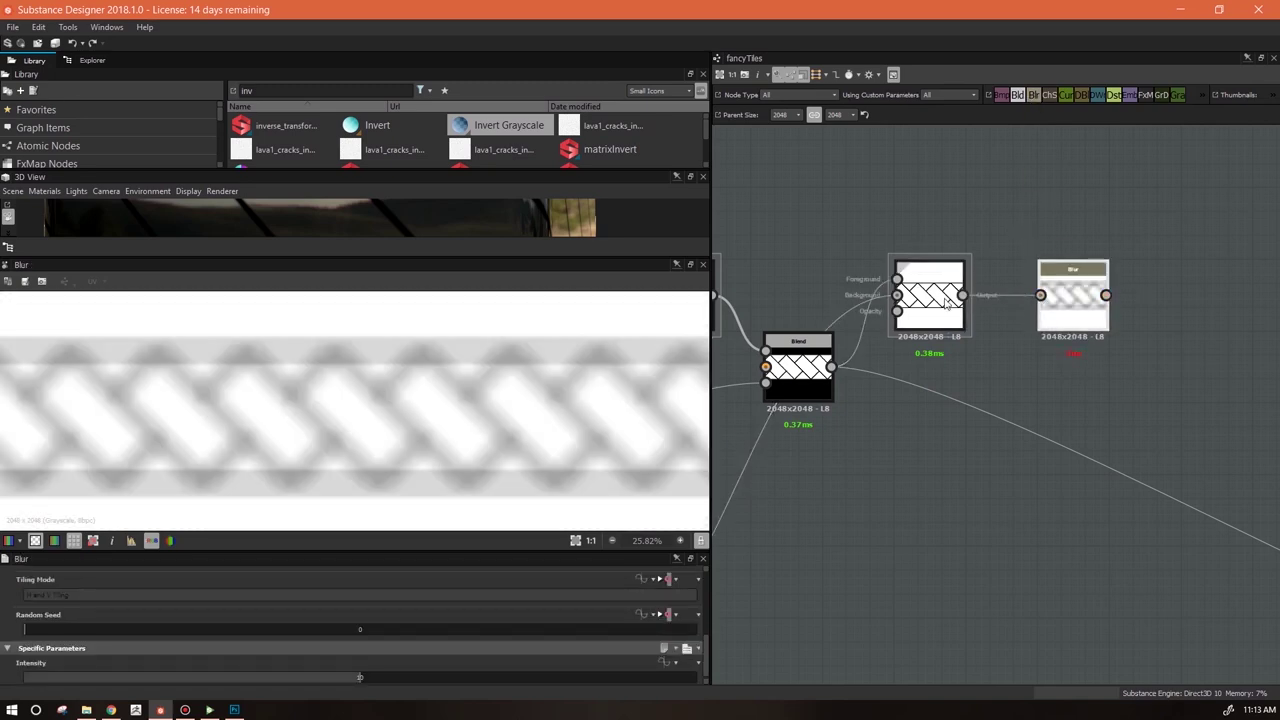
double_click(920, 292)
scroll(700, 630, down, 5)
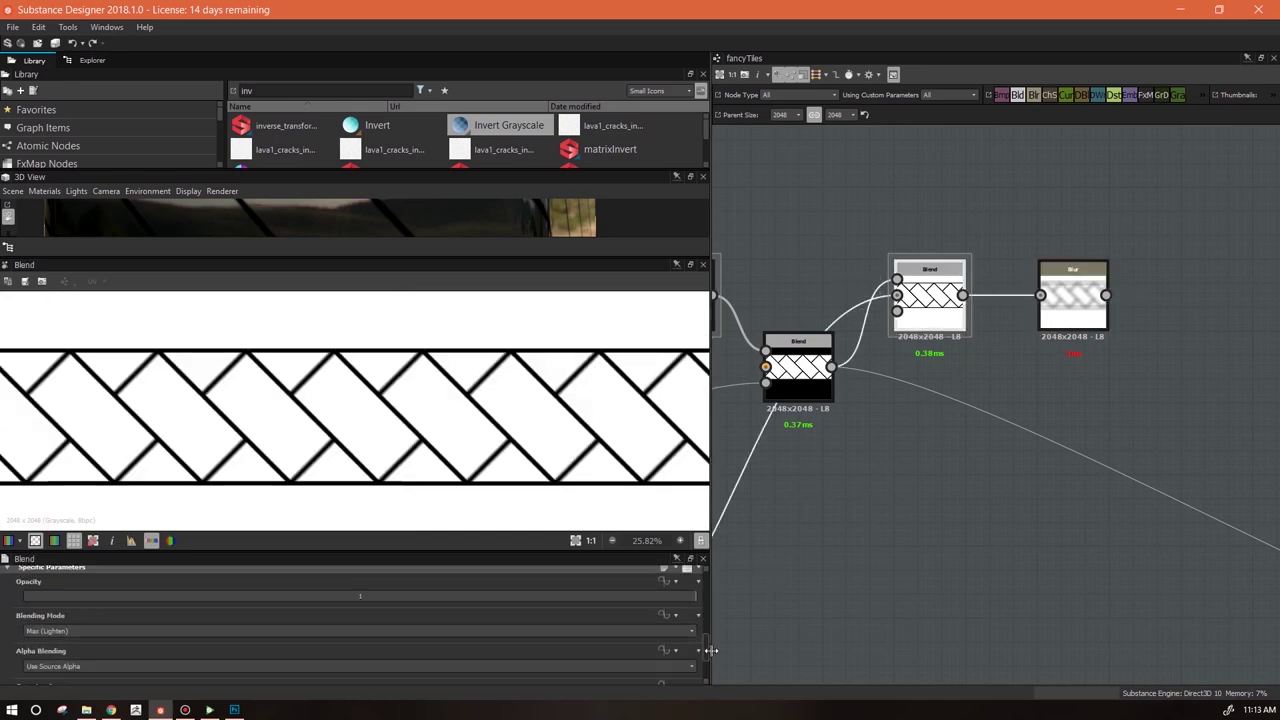
double_click(1093, 285)
double_click(359, 678)
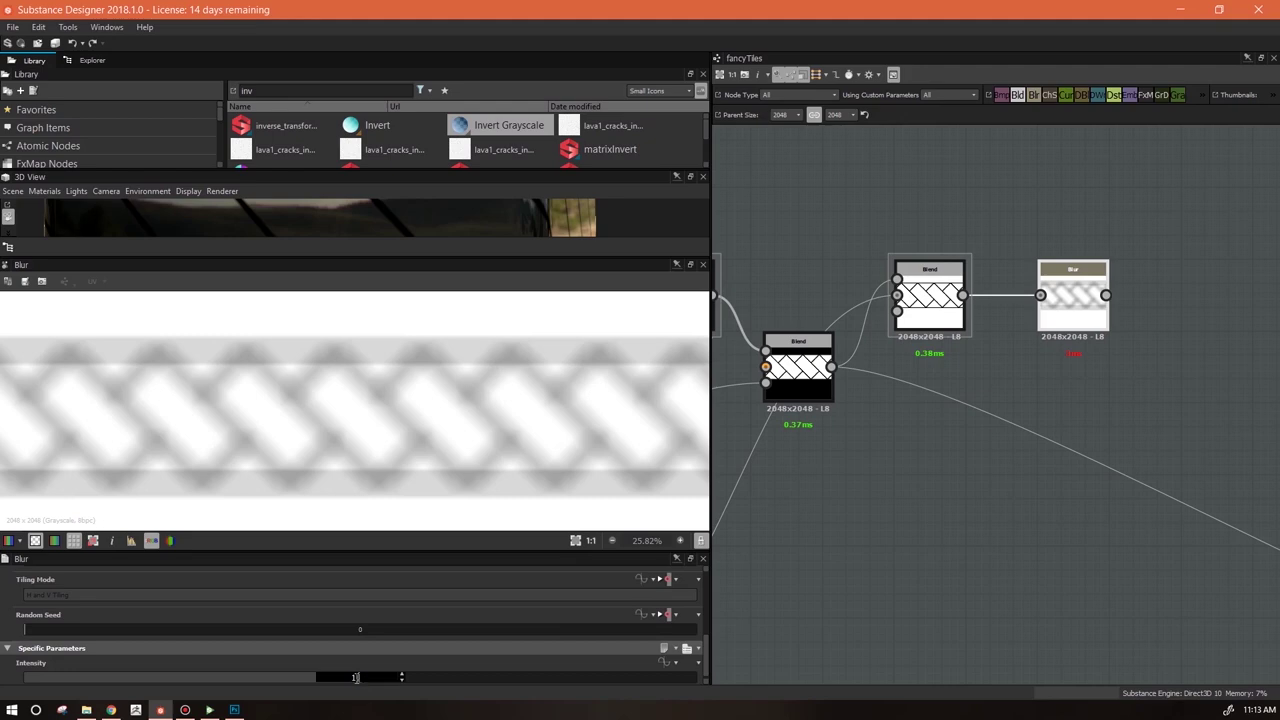
text(1.91)
key(Return)
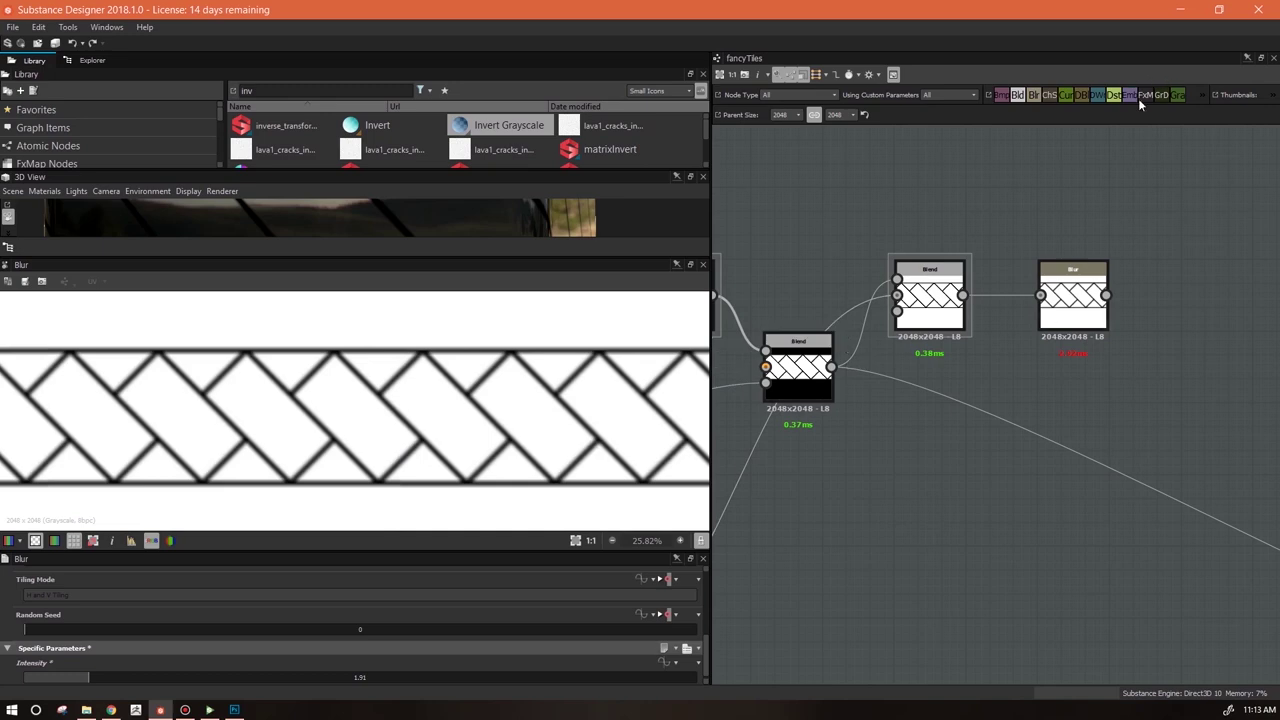
Add a Levels node after the new Blur and feed the Blur's output into it
right_click(1100, 163)
mouse_move(1100, 168)
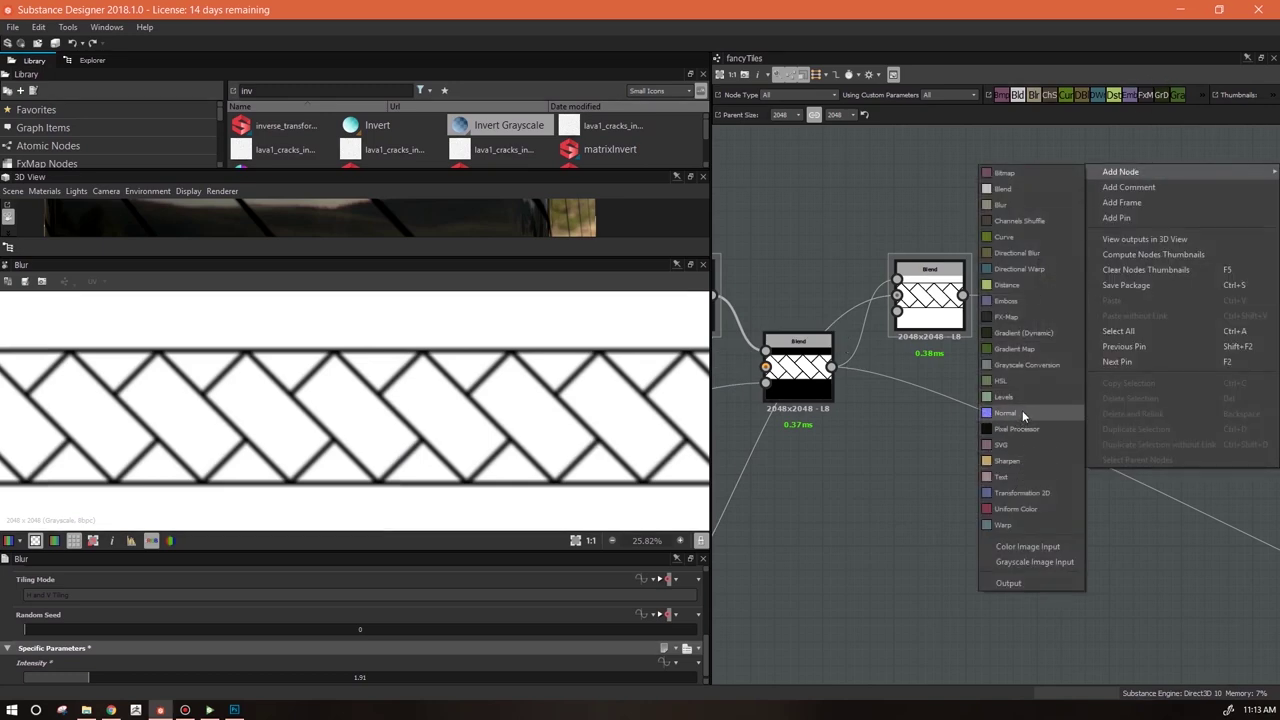
click(1003, 397)
drag(1063, 165, 1160, 298)
Bring the Levels' black and white input points close together for crisp grout lines and compare the result with the final Blend
drag(700, 630, 702, 658)
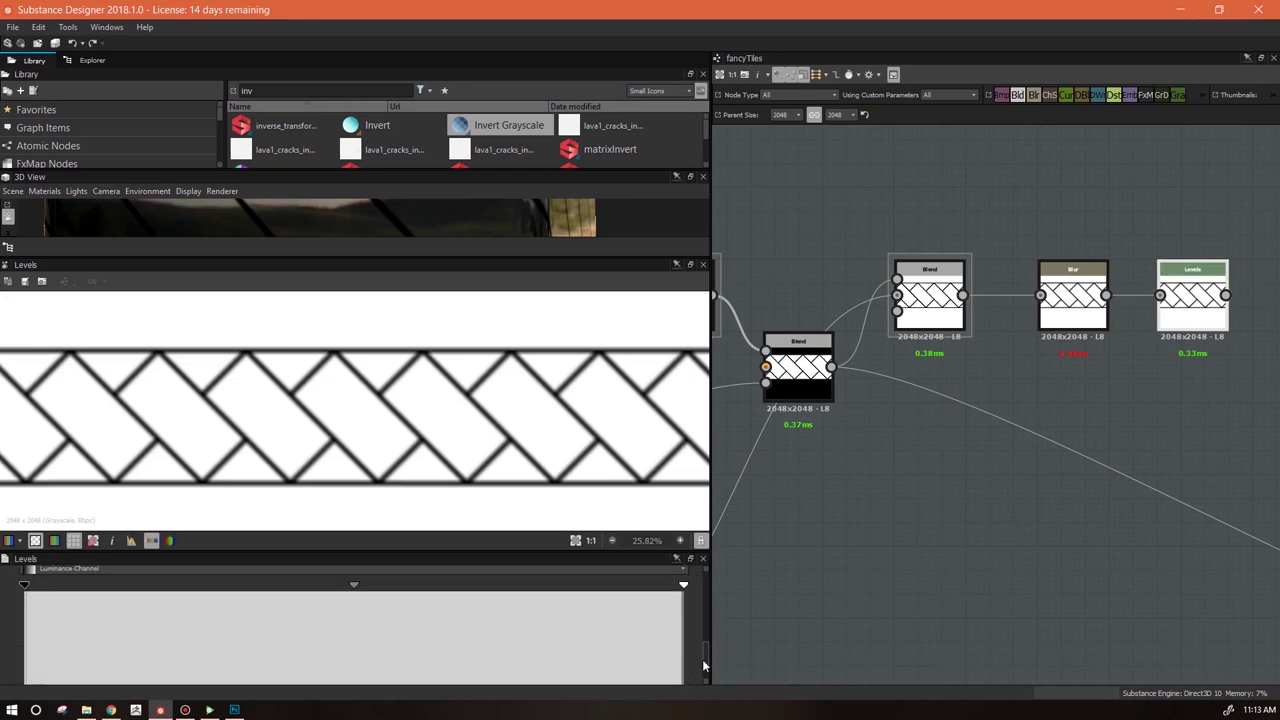
mouse_move(683, 588)
mouse_down()
mouse_move(338, 603)
mouse_move(680, 607)
mouse_up()
drag(25, 588, 338, 597)
drag(680, 588, 448, 598)
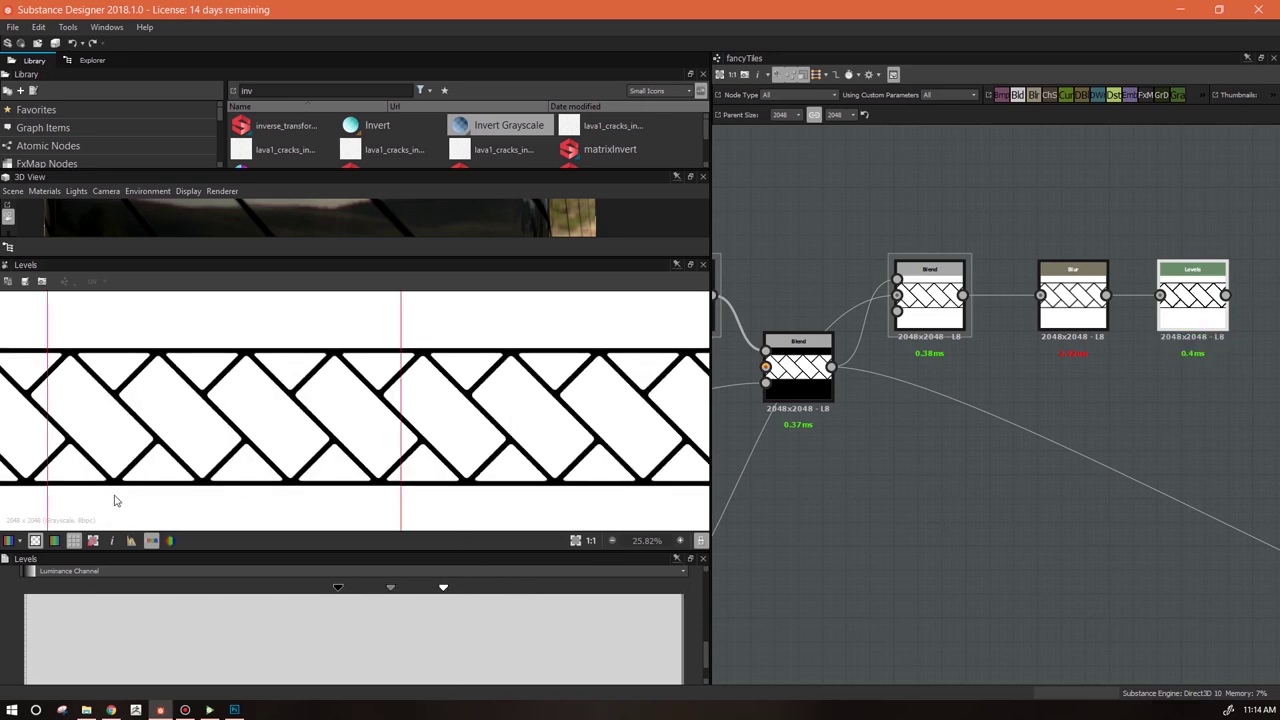
drag(443, 587, 436, 587)
double_click(924, 308)
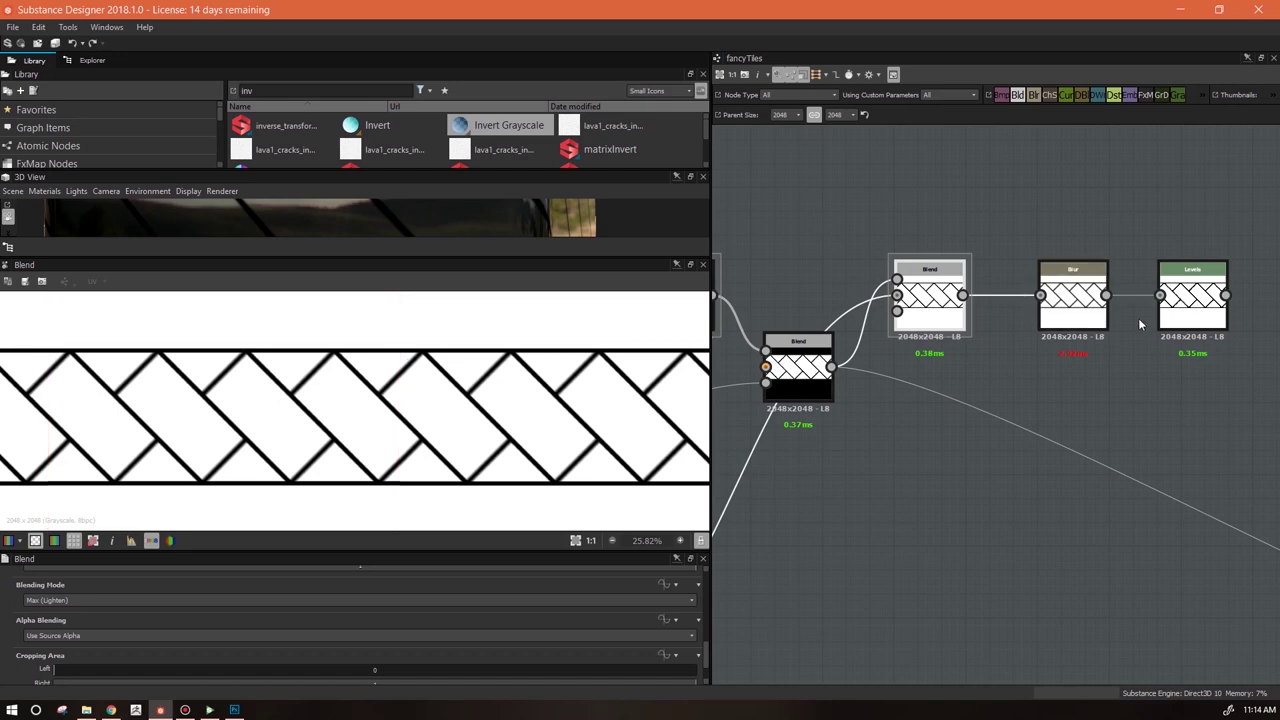
double_click(1190, 305)
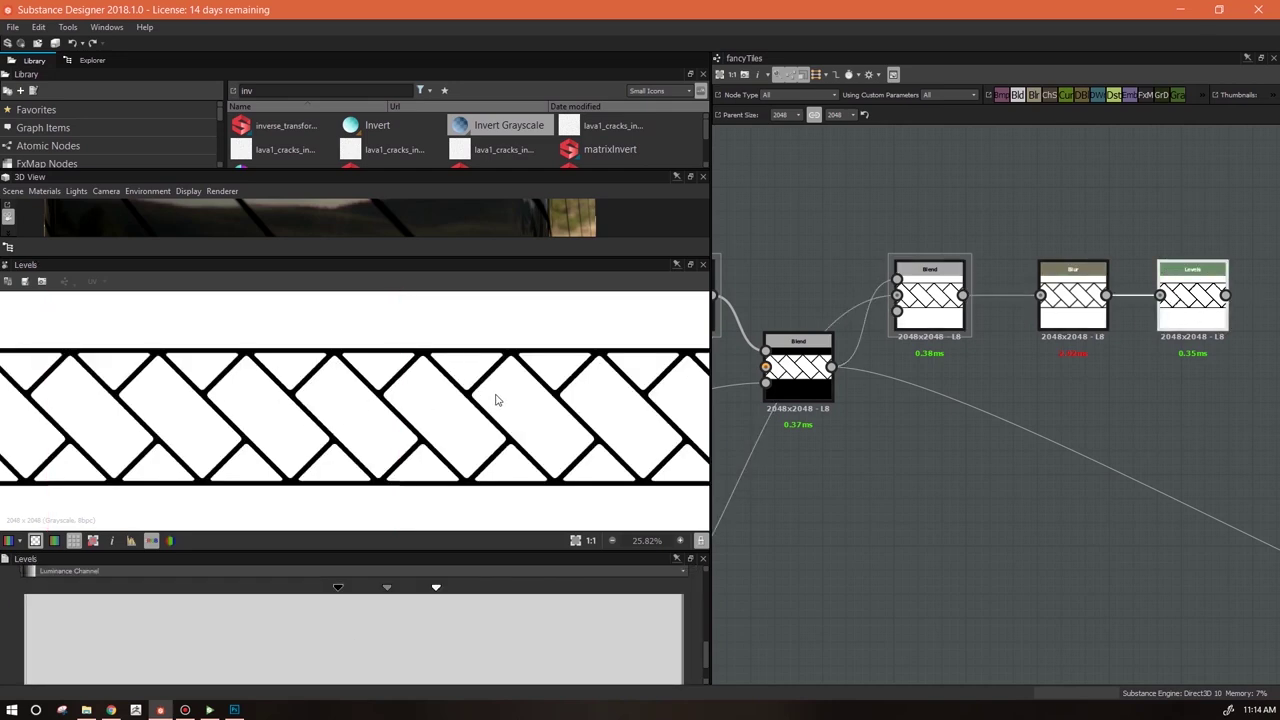
scroll(498, 398, down, 3)
scroll(498, 398, up, 1)
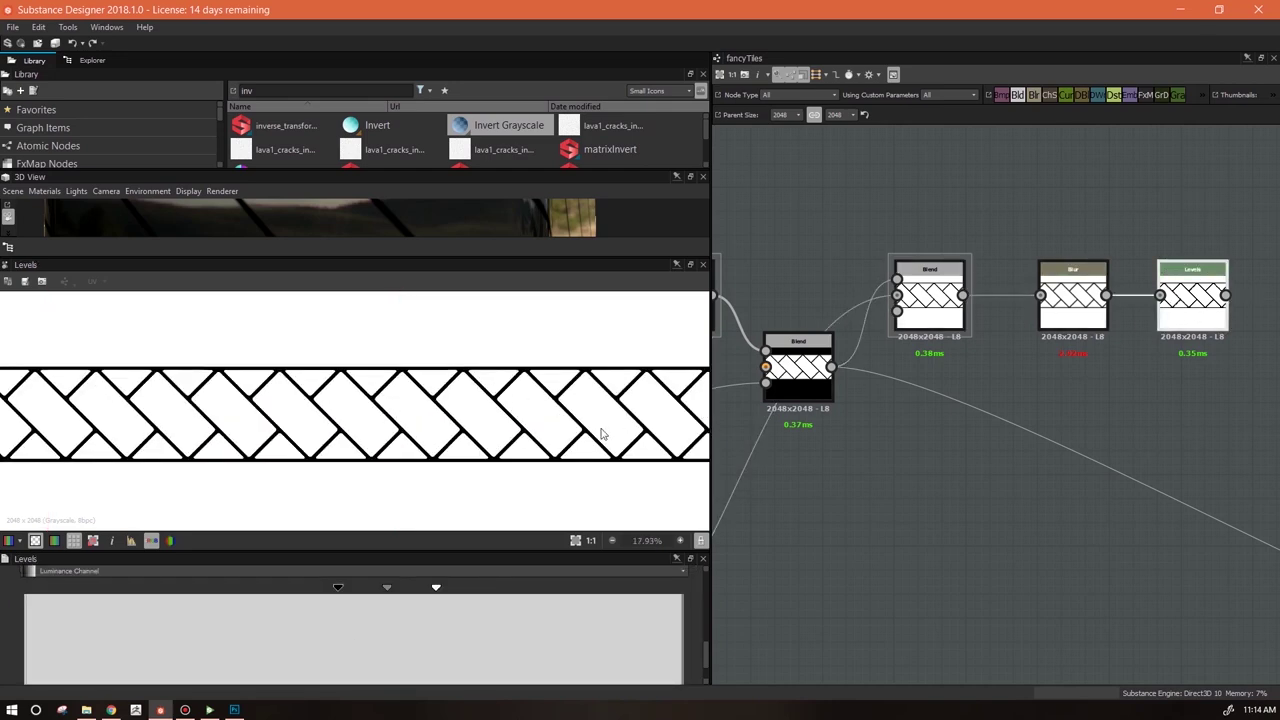
Move the final Blend, Blur and Levels nodes closer together in one compact row
scroll(1200, 372, down, 2)
scroll(1187, 391, down, 2)
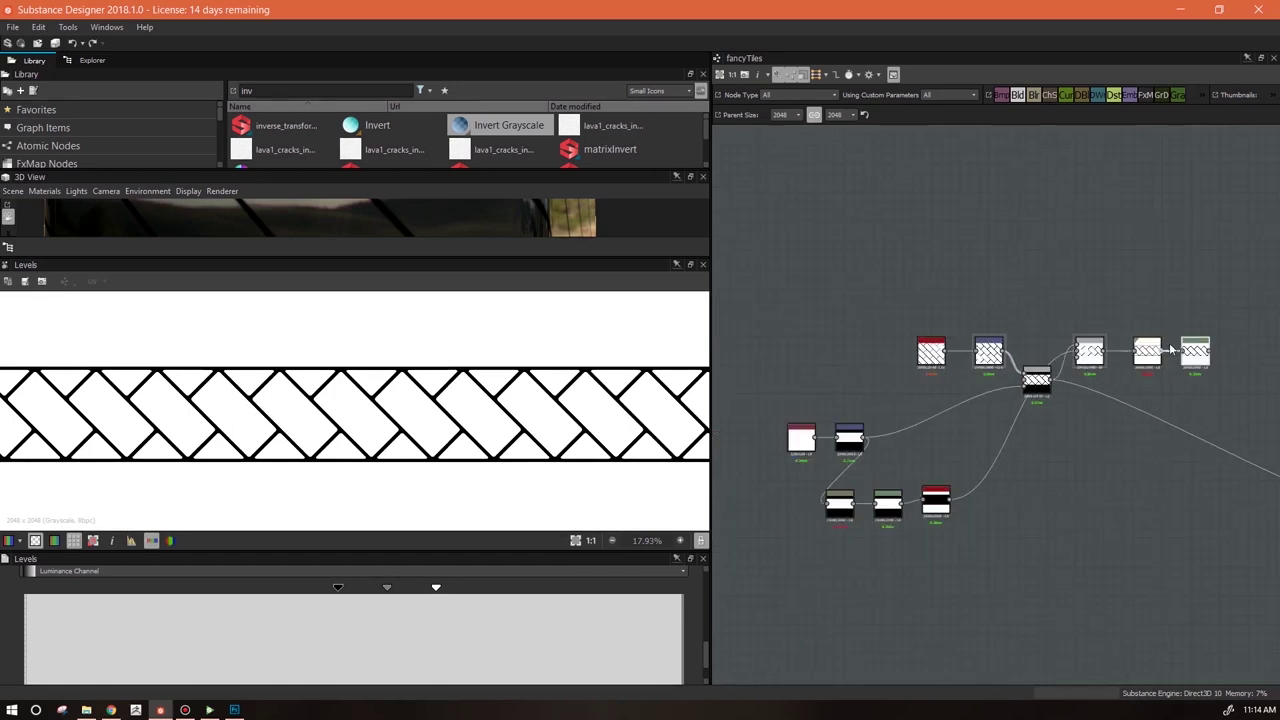
drag(1088, 356, 1118, 356)
drag(1195, 356, 1157, 356)
Add a frame around the brick, Blend, Blur and Levels nodes and title it fancyTiles
drag(898, 276, 1188, 451)
right_click(1157, 350)
click(1118, 432)
drag(706, 670, 712, 631)
drag(52, 601, 0, 602)
text(fancyTiles)
click(1088, 612)
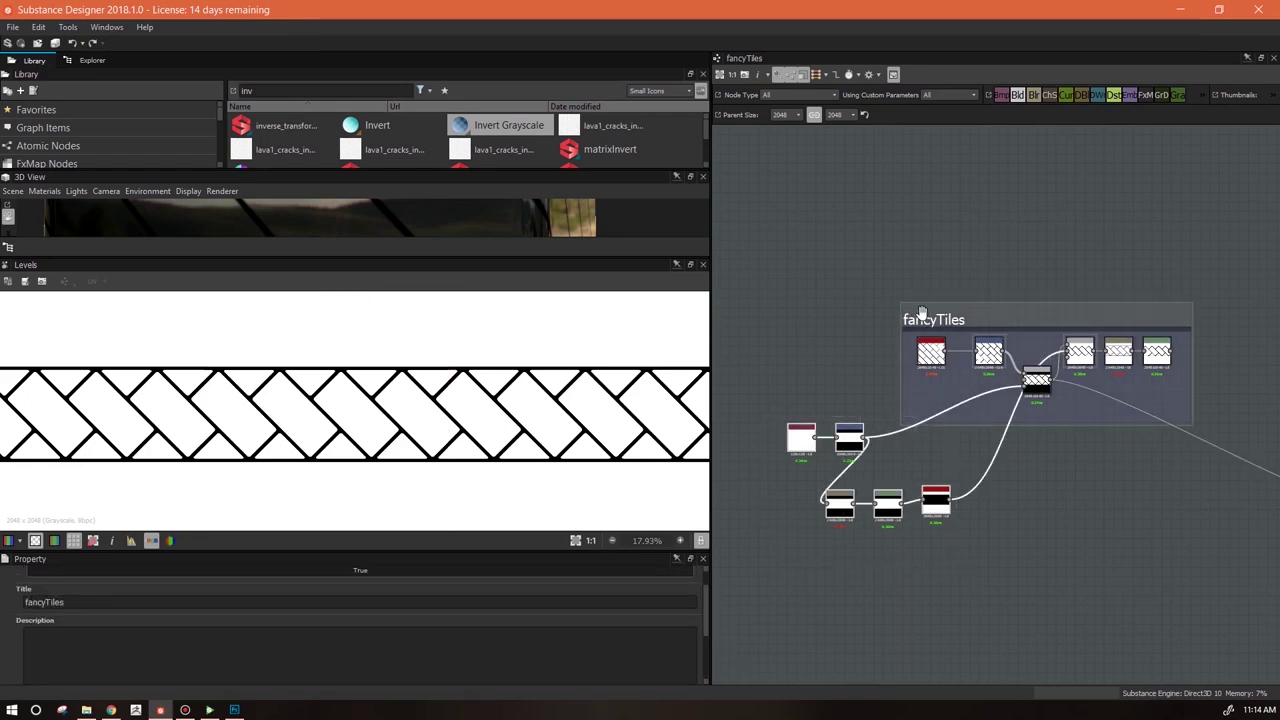
Move the band mask nodes away from the fancyTiles frame and enclose them in a frame titled fancyInterior
drag(853, 446, 748, 443)
middle_drag(968, 500, 1191, 517)
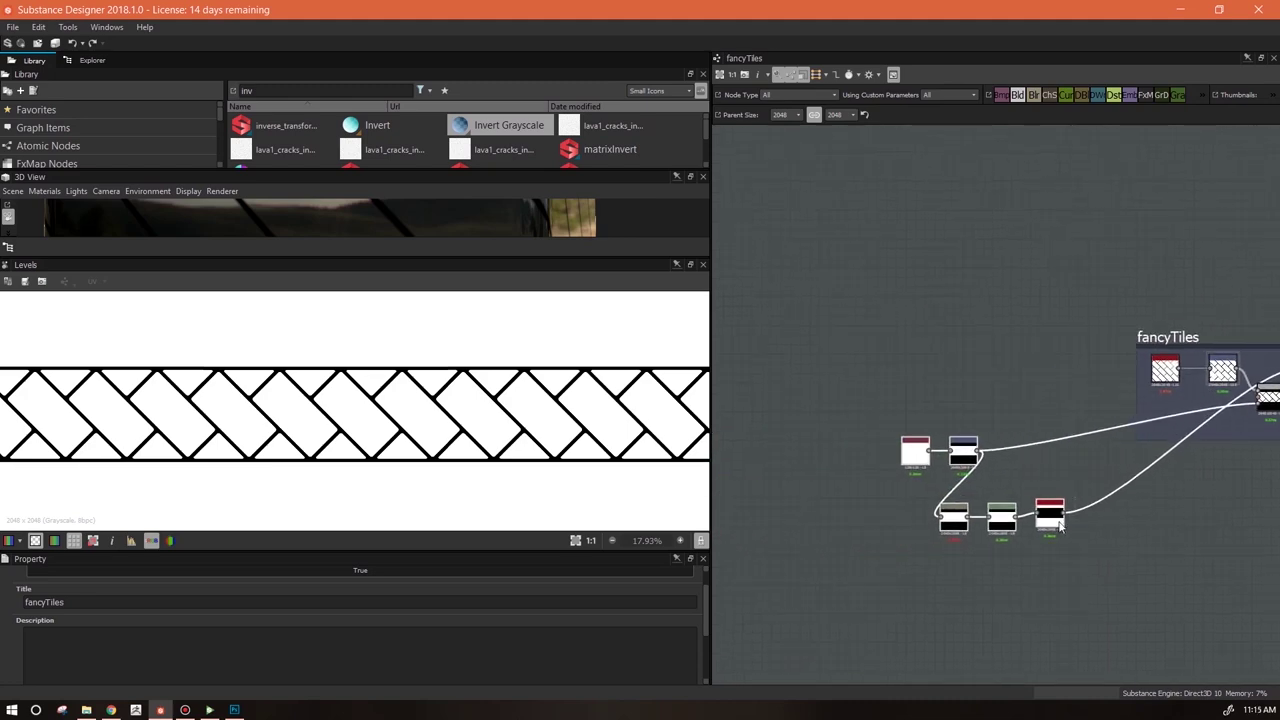
right_click(976, 452)
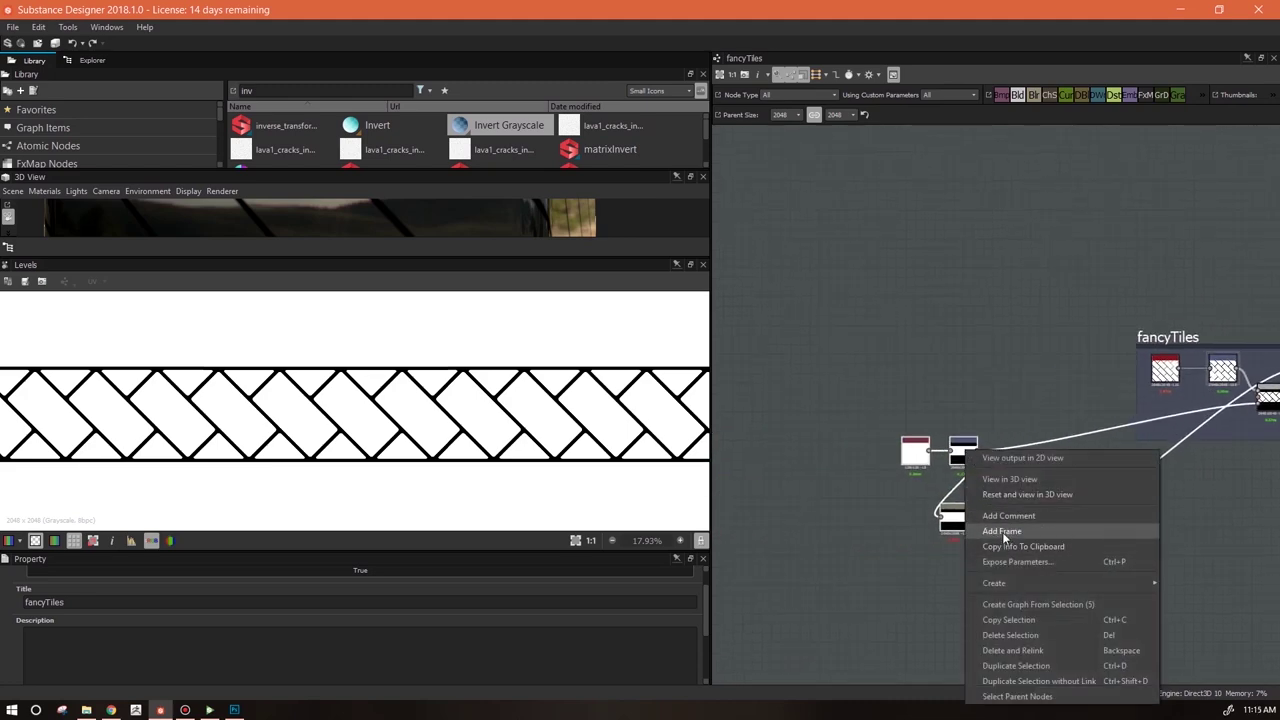
click(1002, 531)
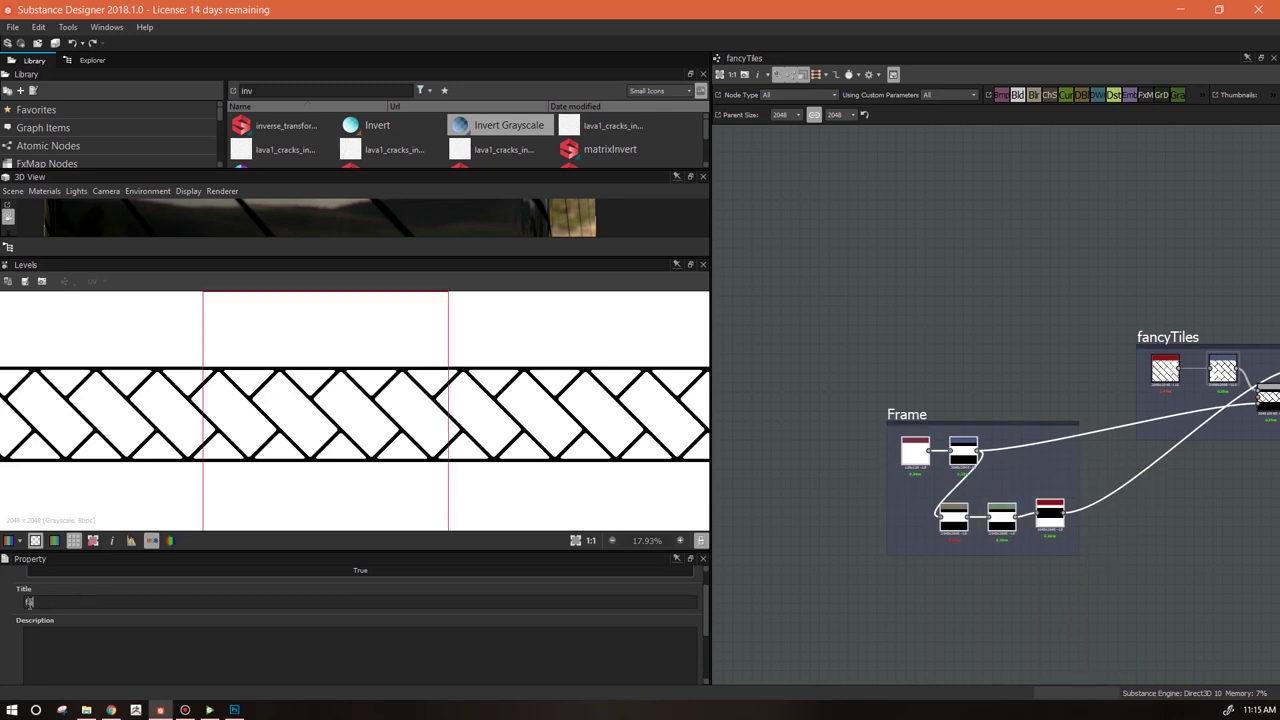
mouse_move(929, 417)
mouse_down()
mouse_move(915, 331)
mouse_move(932, 368)
mouse_move(913, 401)
mouse_move(948, 291)
mouse_move(938, 422)
mouse_move(935, 400)
mouse_up()
Move the fancyTiles frame with its nodes closer to the fancyInterior frame
middle_drag(1163, 531, 893, 534)
scroll(1028, 501, down, 4)
drag(823, 358, 1068, 570)
drag(988, 412, 842, 356)
middle_drag(958, 525, 1107, 522)
scroll(1094, 503, up, 4)
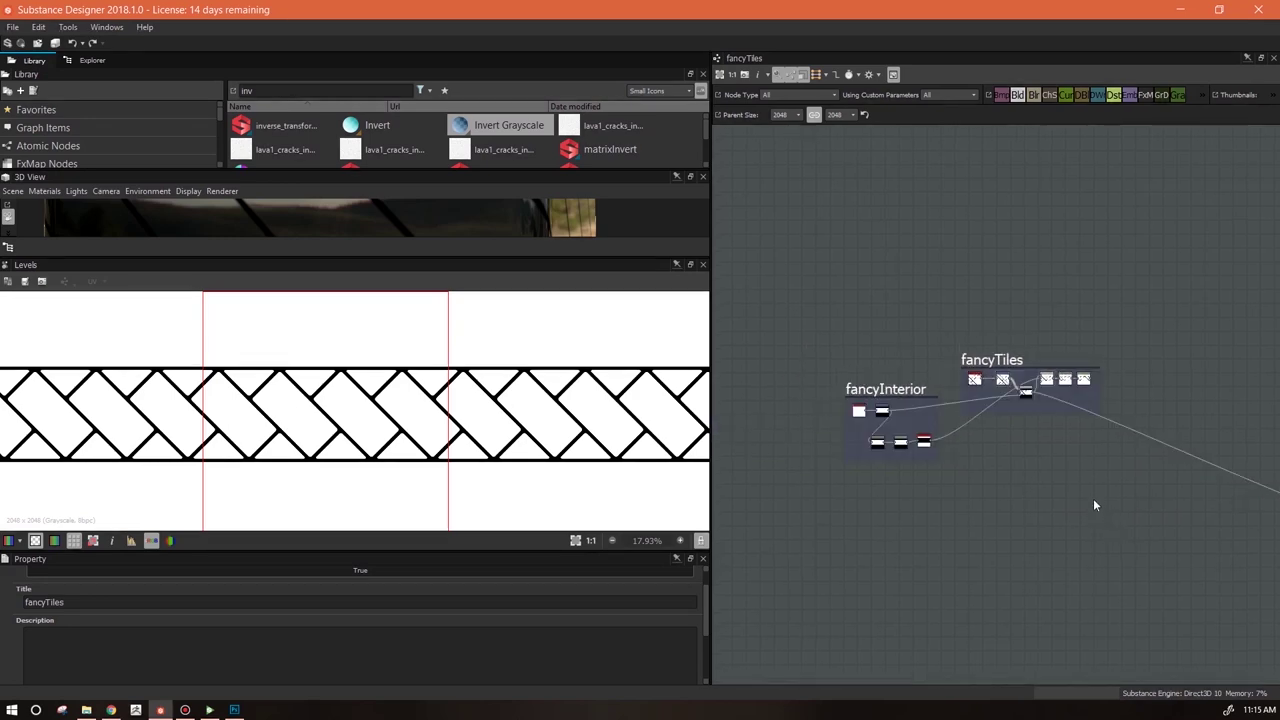
middle_drag(1051, 463, 1162, 535)
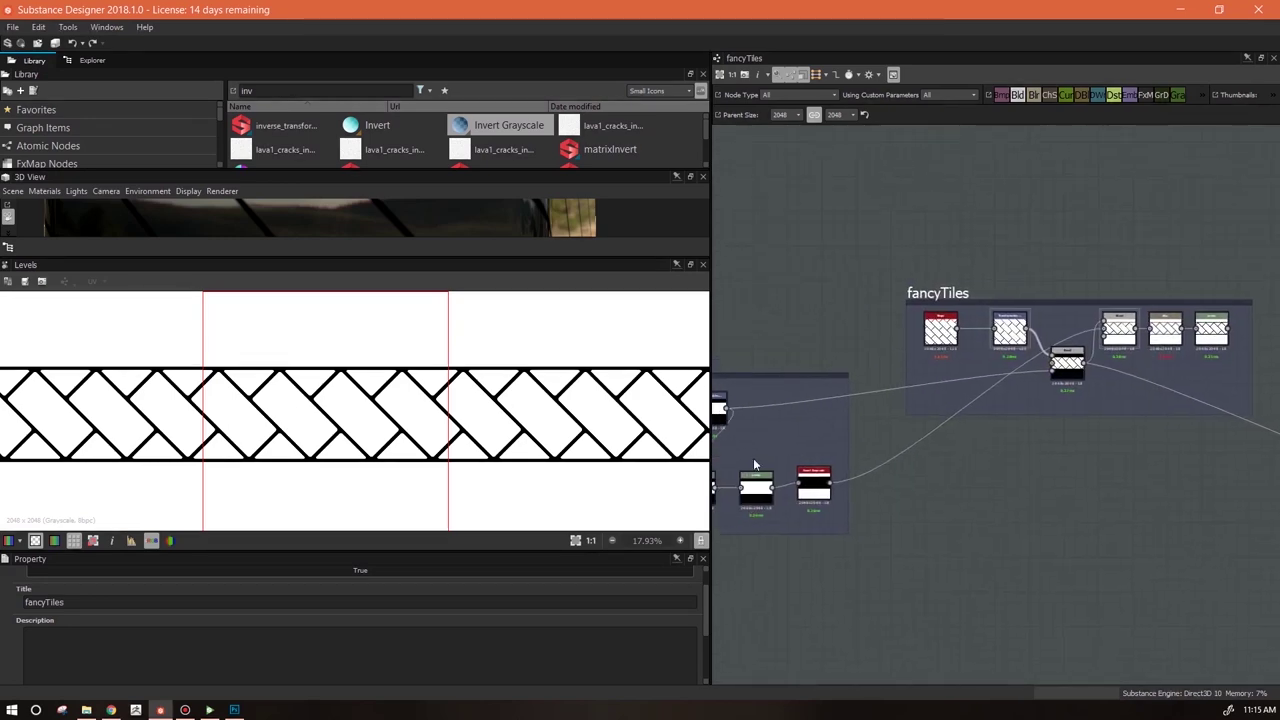
Widen the graph view and place a duplicate of the brick Shape node below the fancyTiles frame
drag(709, 339, 341, 307)
middle_drag(805, 518, 851, 529)
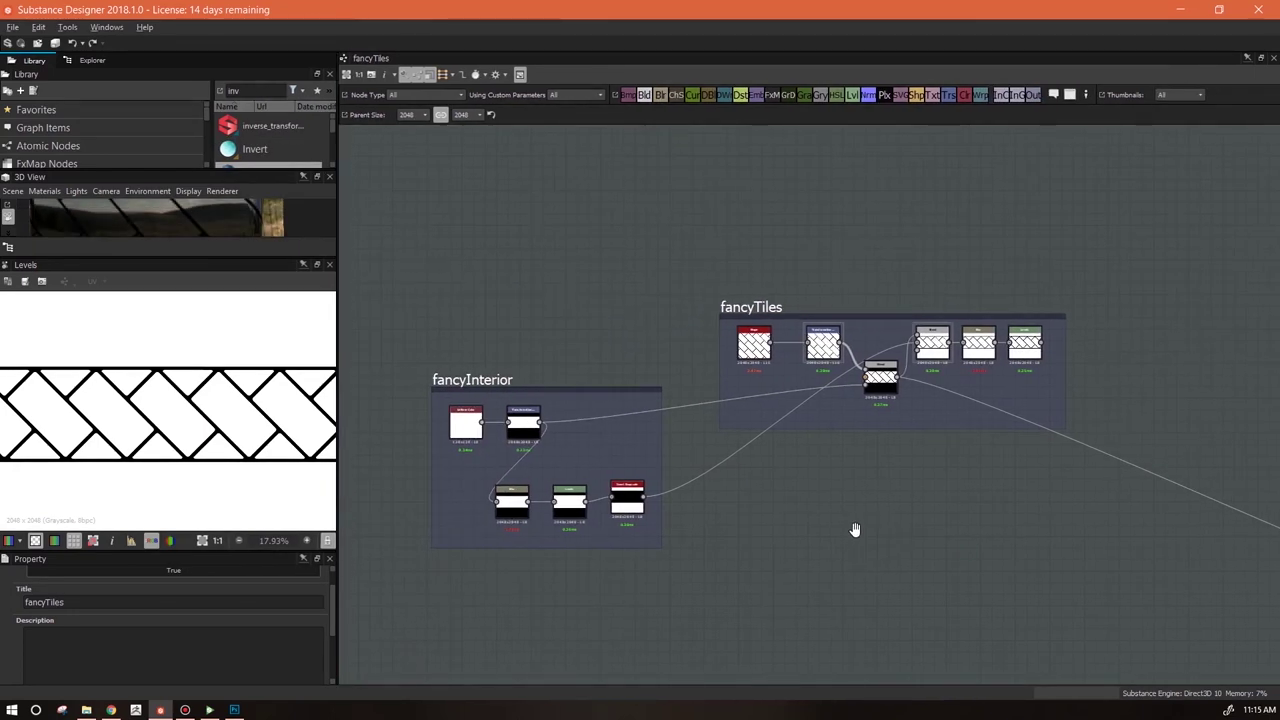
double_click(246, 87)
click(750, 337)
key(ctrl+d)
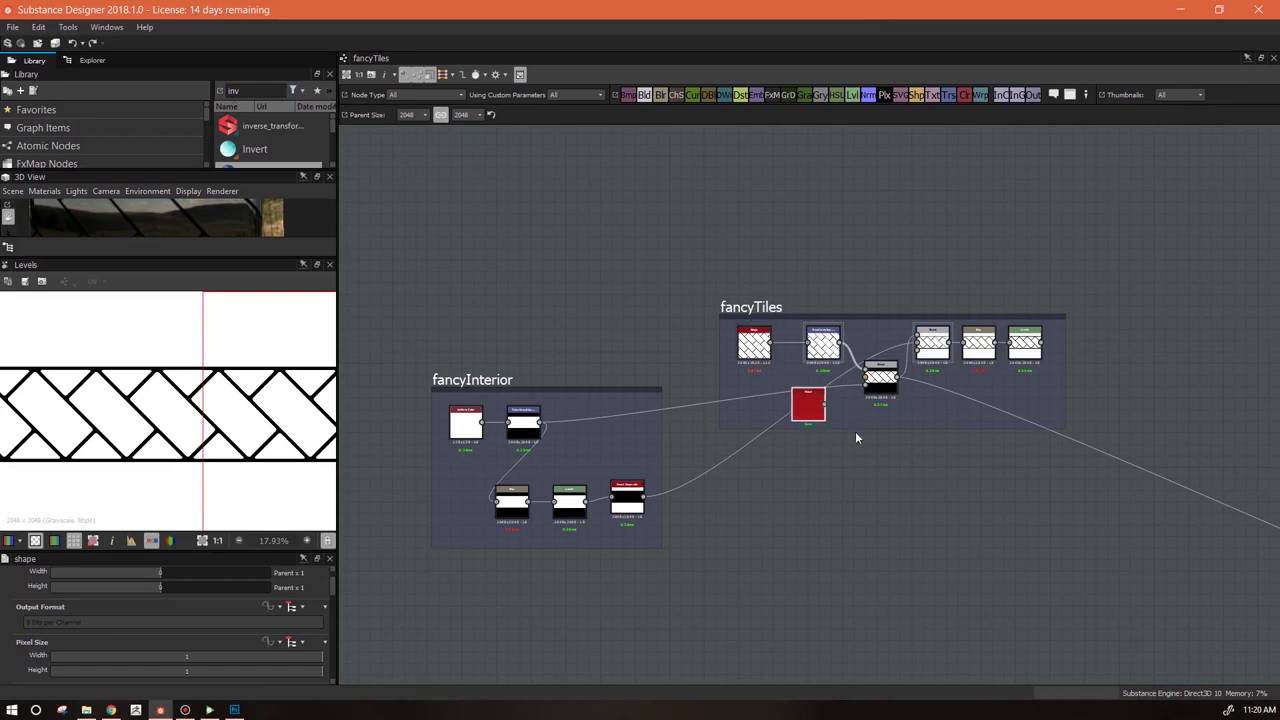
drag(808, 404, 772, 500)
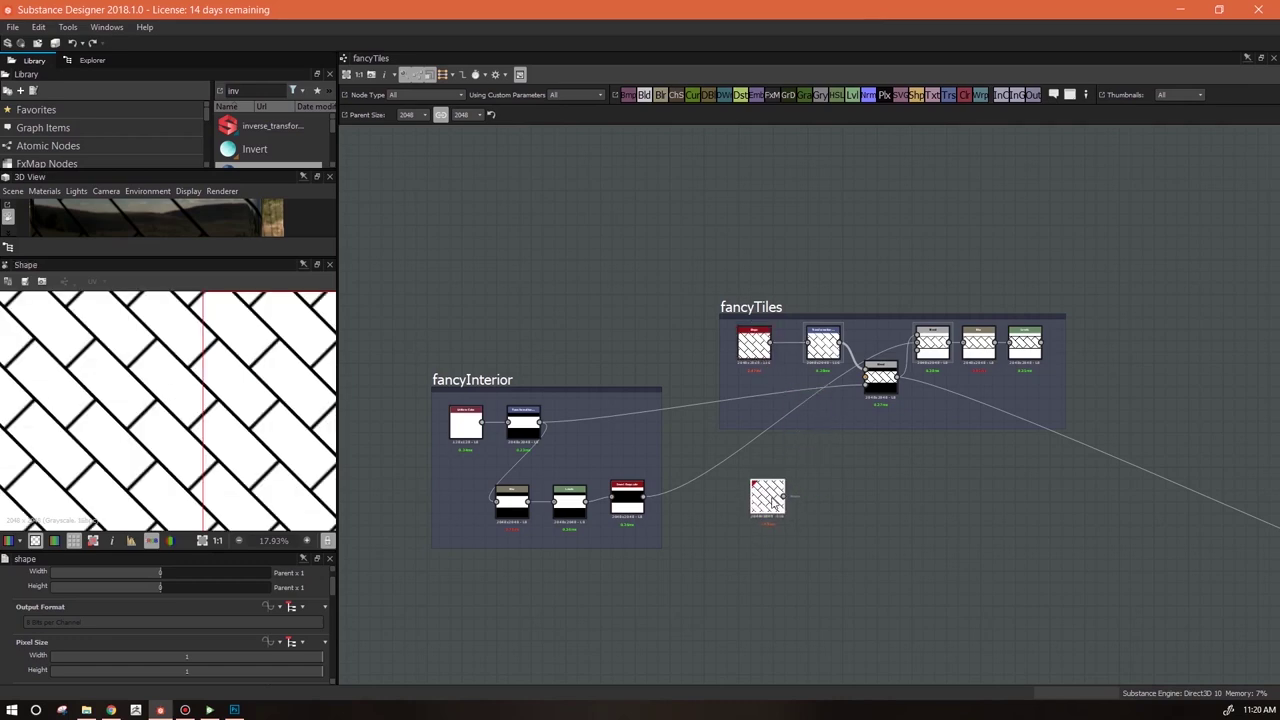
Enlarge the properties area and set the duplicated Shape's Tiling to 3
drag(260, 551, 253, 450)
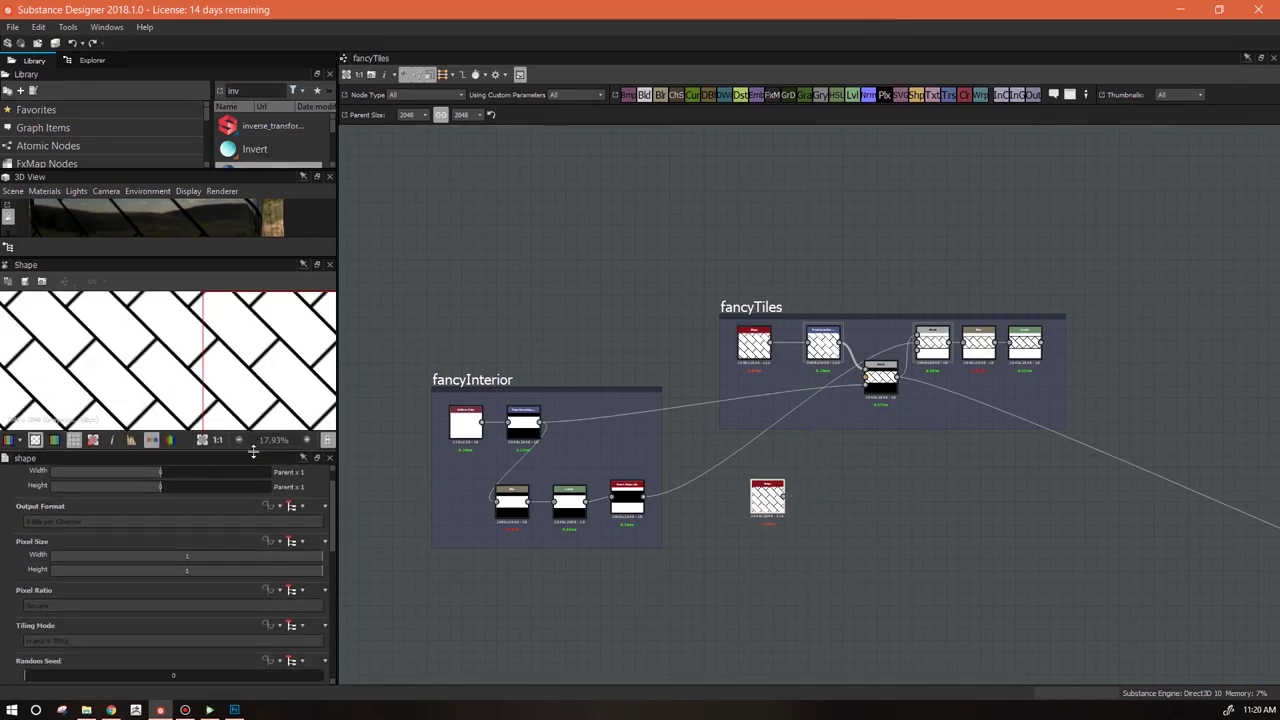
drag(327, 514, 336, 578)
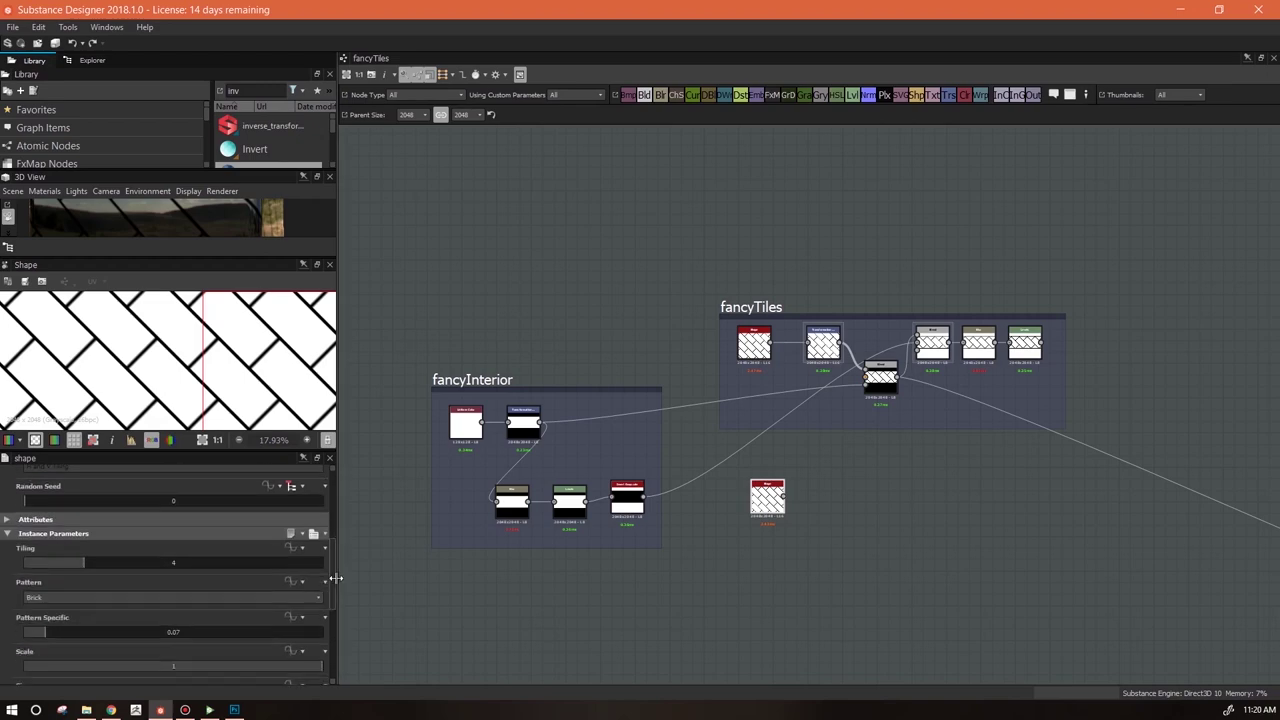
double_click(171, 566)
text(3)
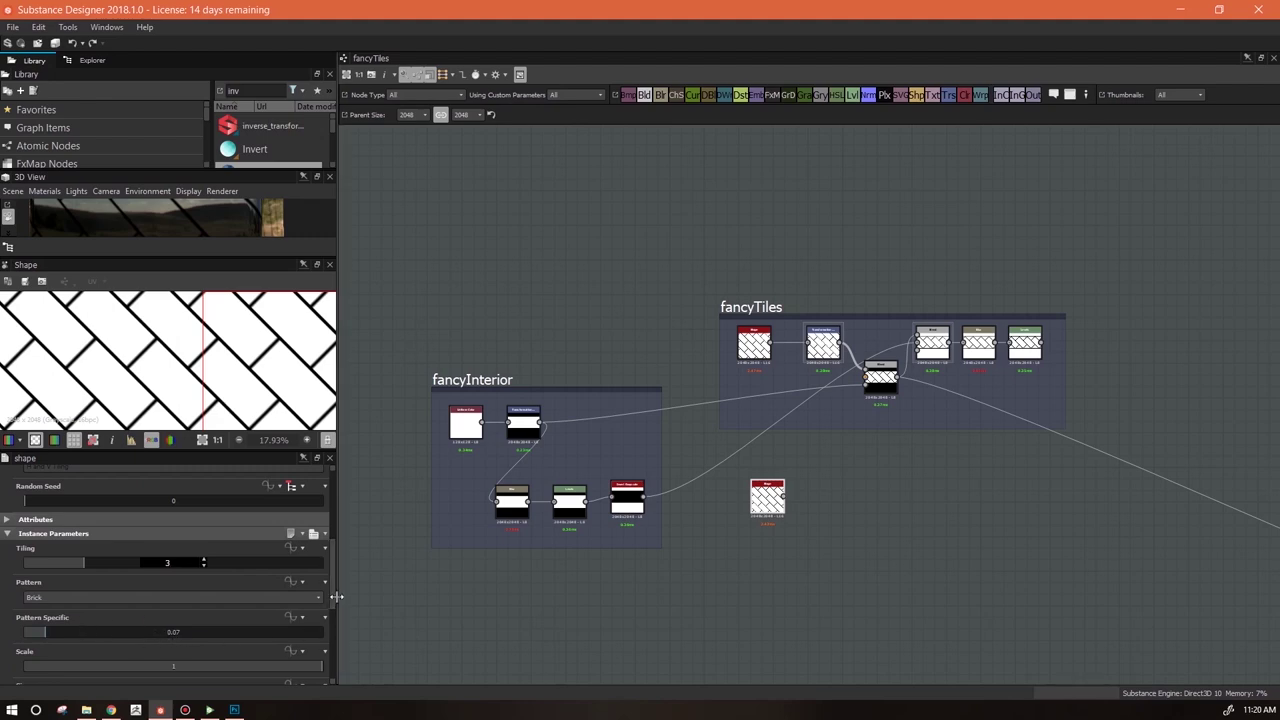
Set the duplicated Shape's Angle to 0 turns so the pattern runs straight
drag(333, 596, 332, 647)
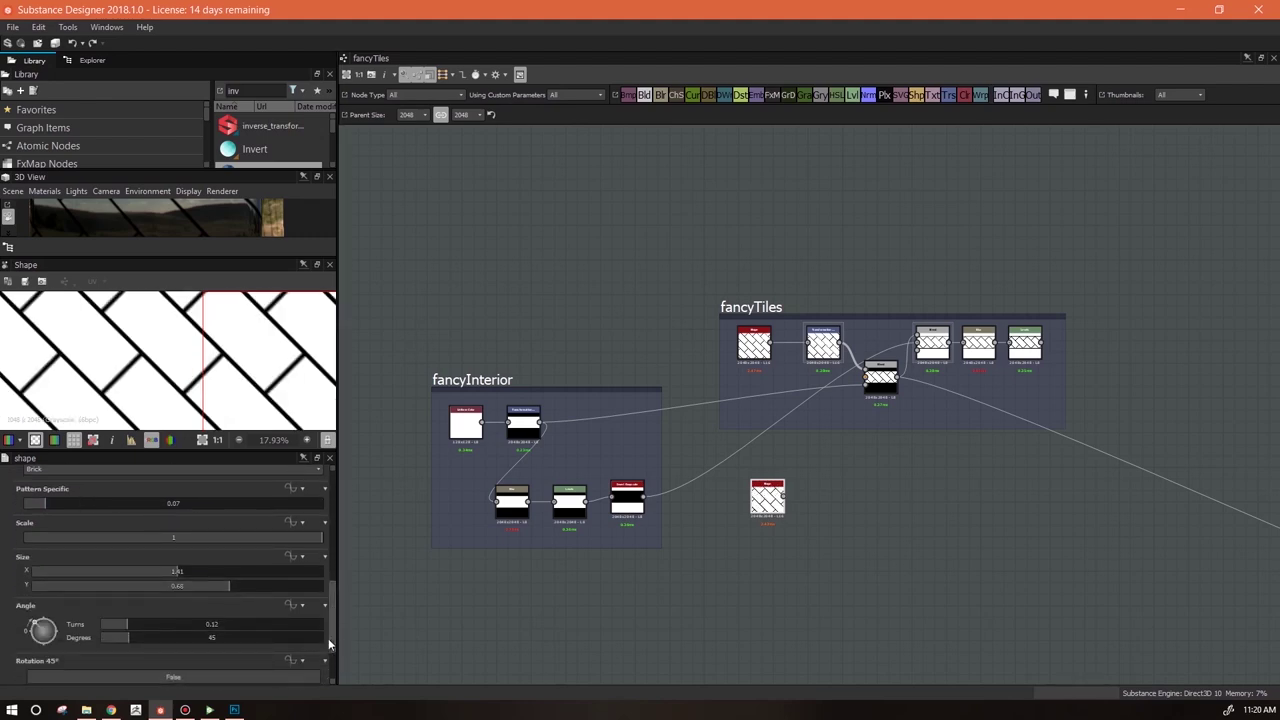
double_click(212, 625)
text(0)
key(Return)
scroll(222, 388, down, 4)
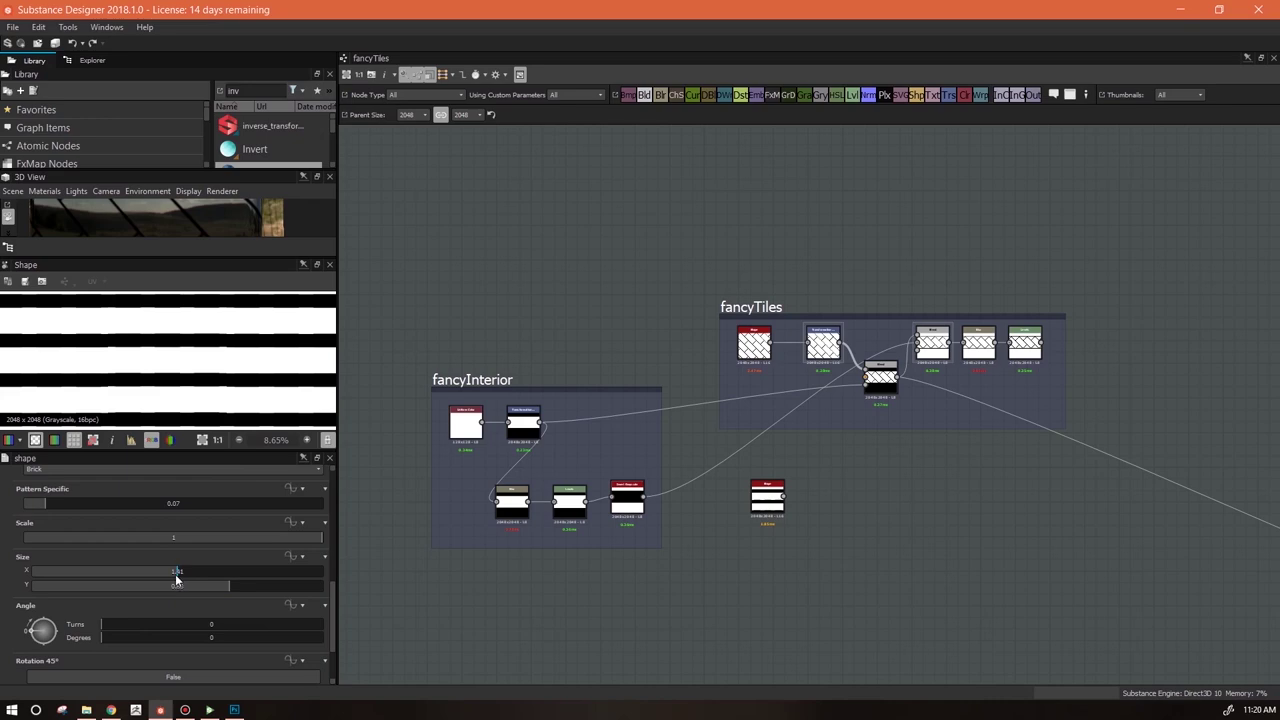
Set the duplicated Shape's Size to X 1 and Y 0.5
drag(173, 577, 408, 571)
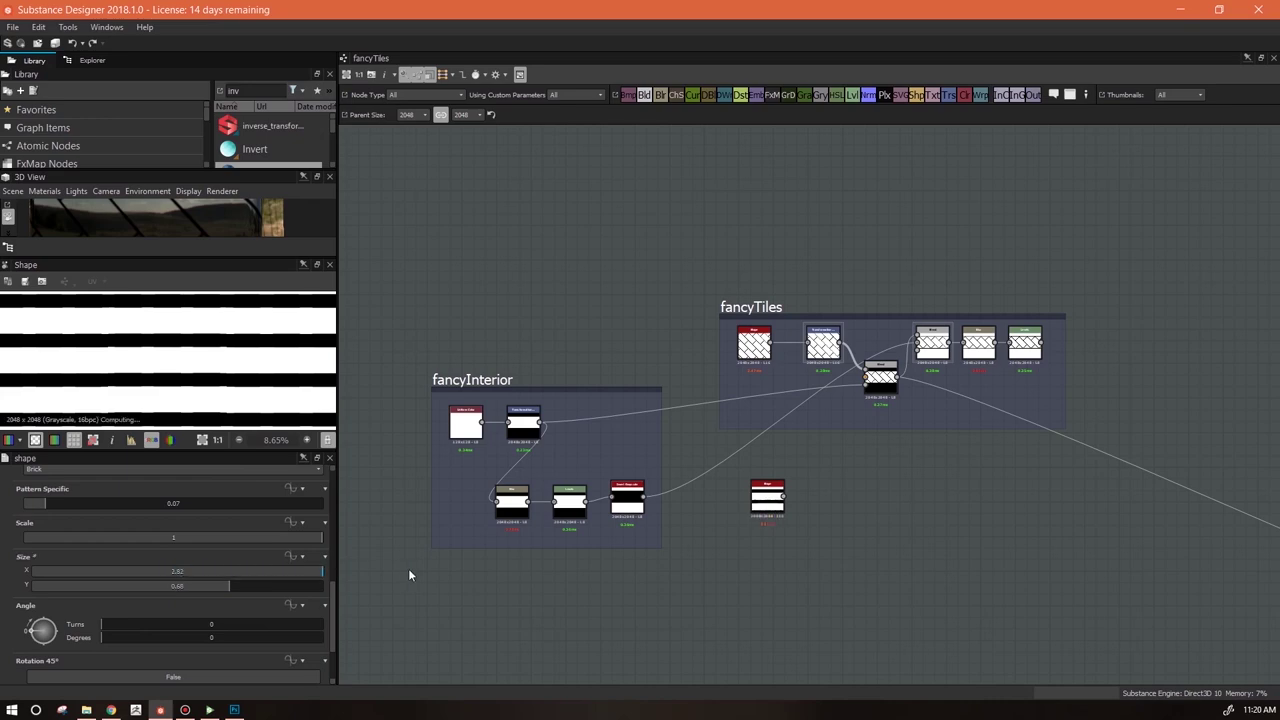
double_click(180, 572)
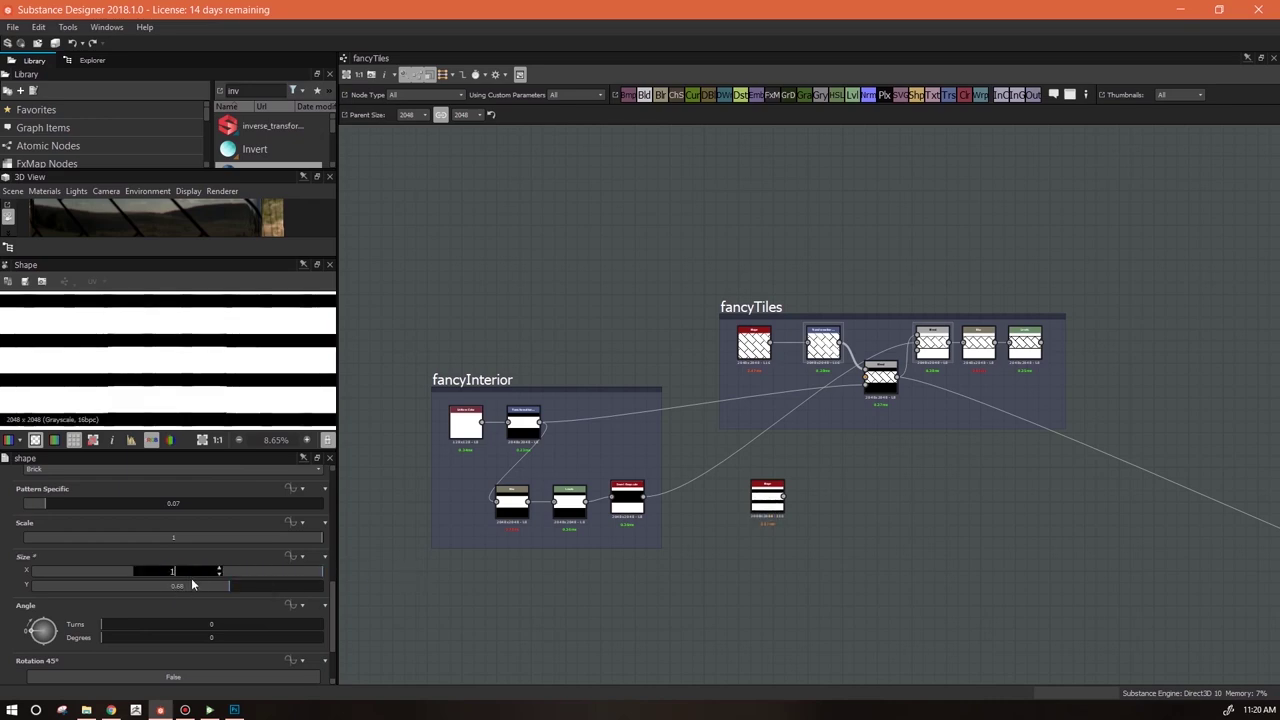
key(Tab)
text(.)
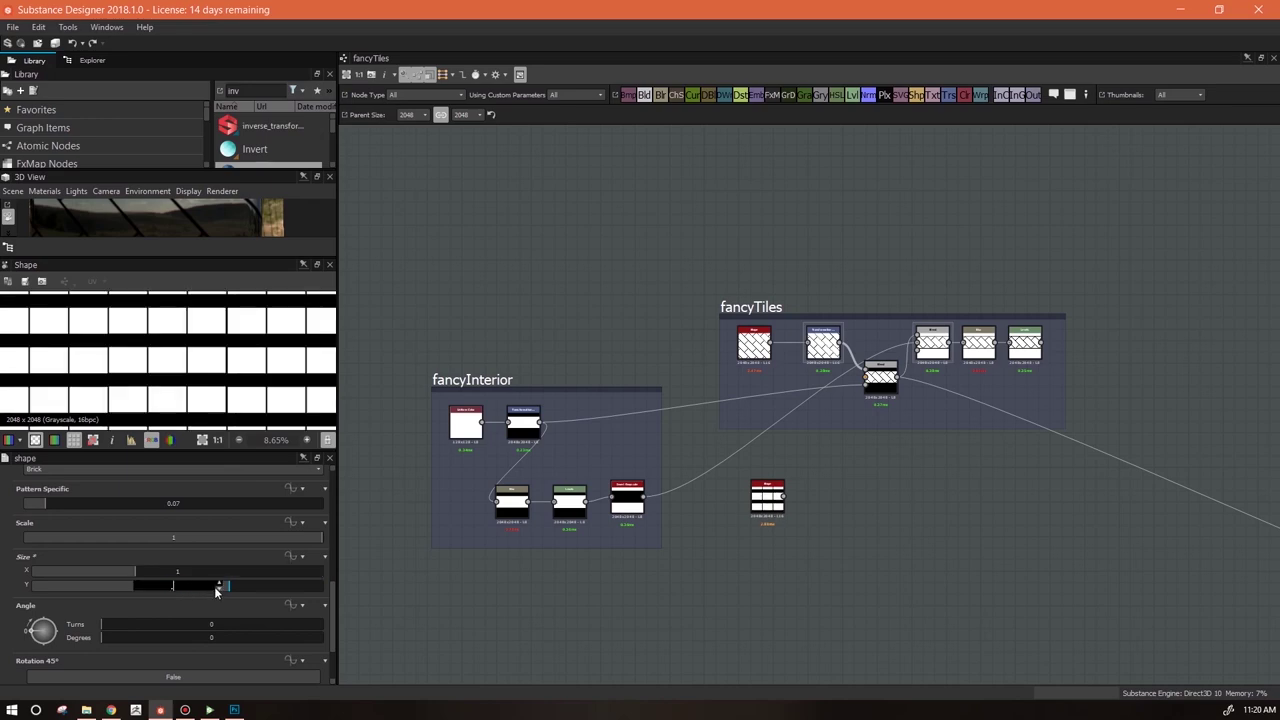
text(5)
key(Return)
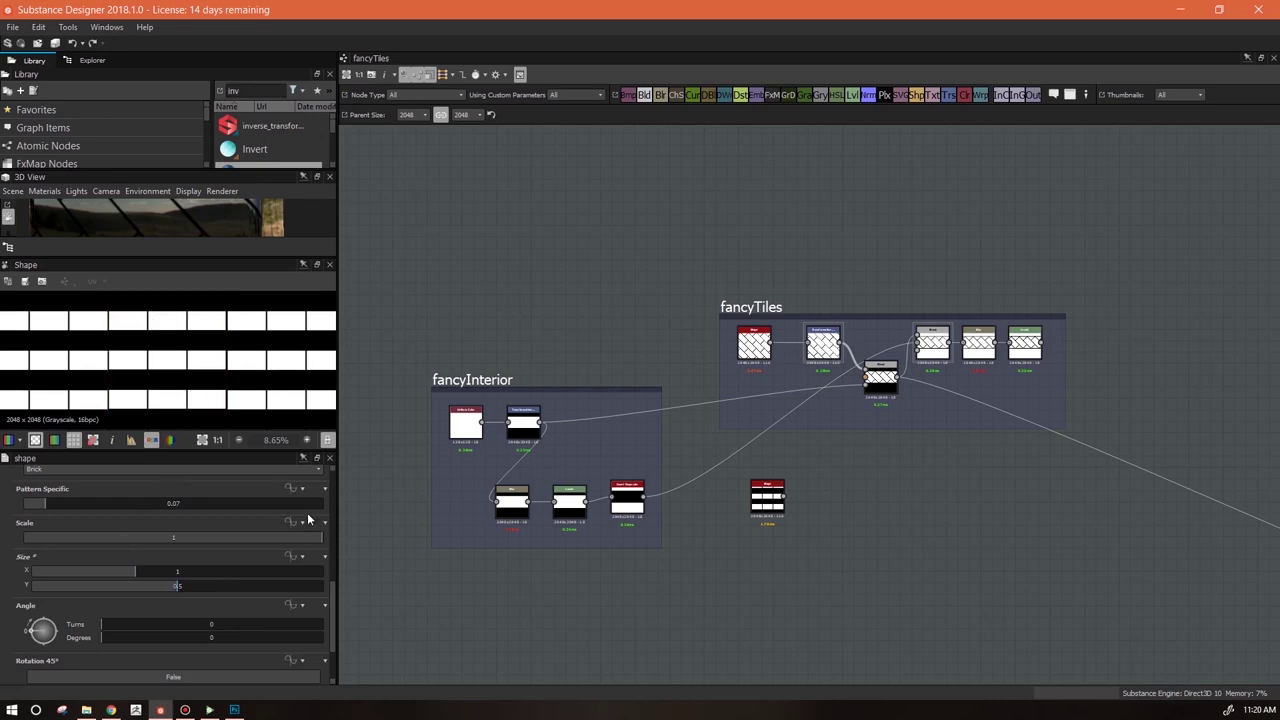
Add a Transformation 2D node fed by the duplicated Shape and set its Offset to 0.5 in X and Y
drag(752, 481, 740, 482)
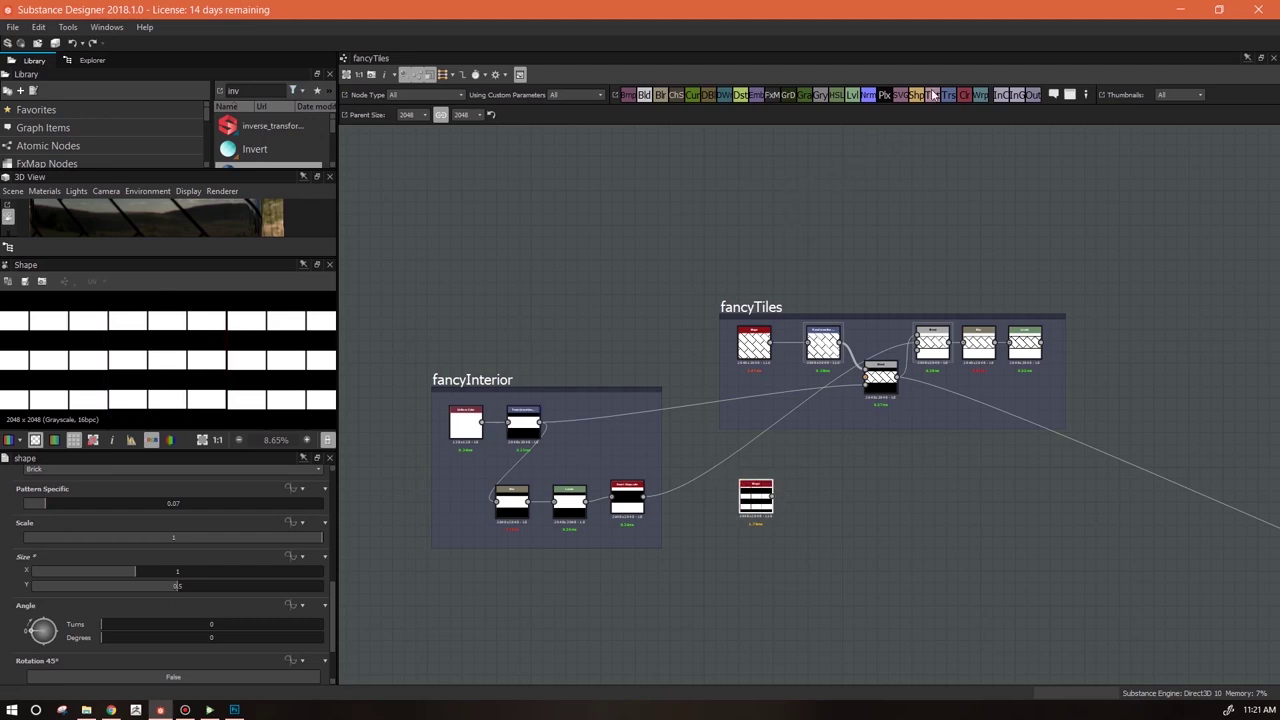
drag(951, 94, 812, 470)
click(234, 709)
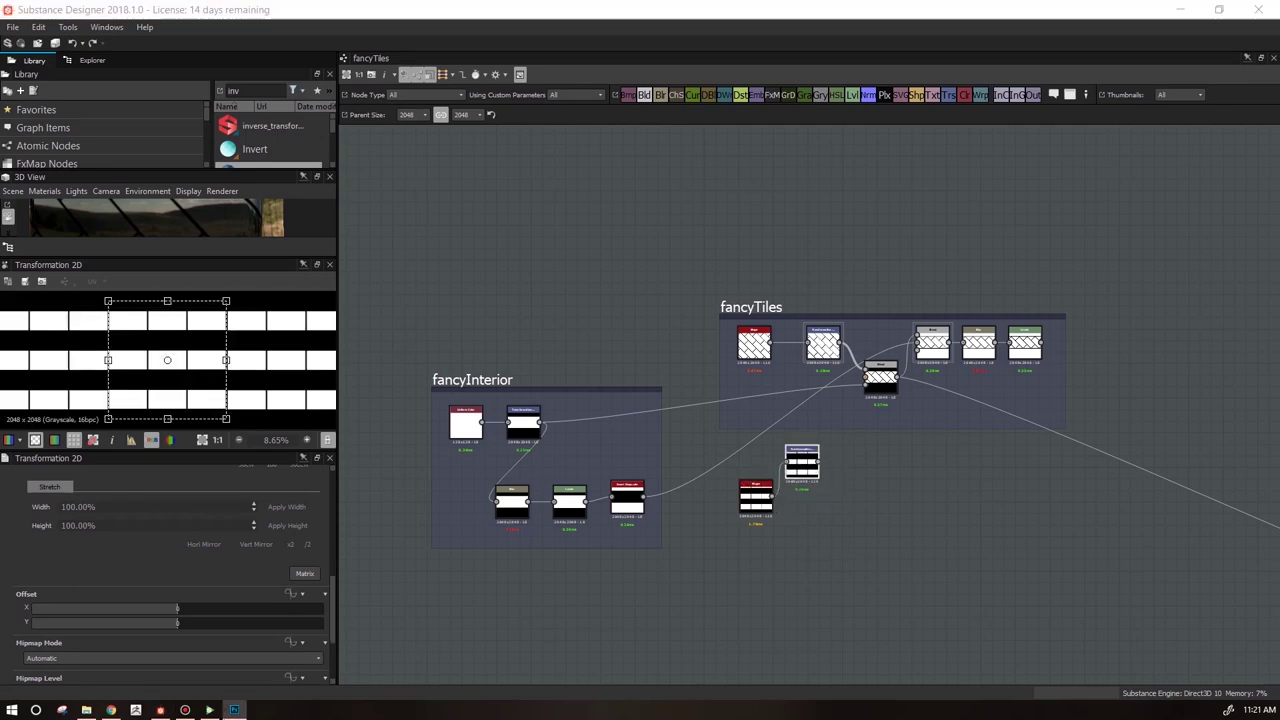
double_click(180, 610)
text(.5)
key(Return)
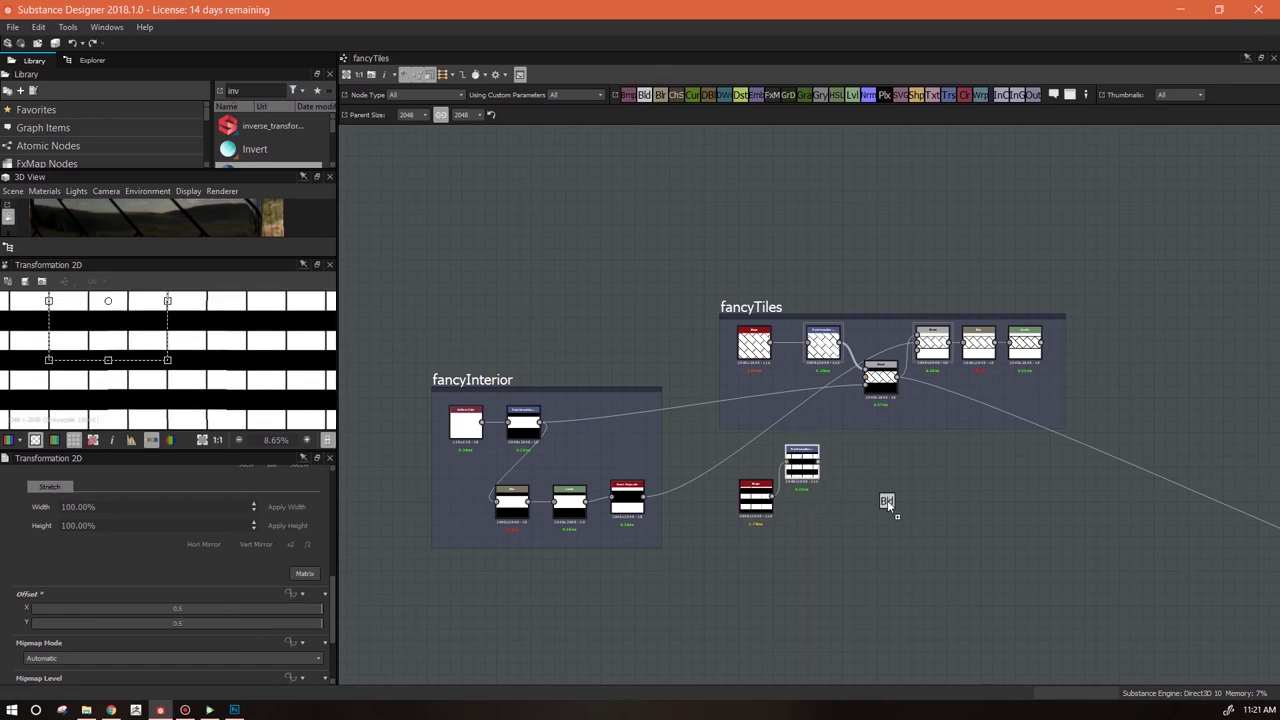
Blend the Transformation 2D output over the duplicated Shape in a new Blend node using Max (Lighten) mode
drag(887, 500, 887, 500)
drag(820, 463, 857, 492)
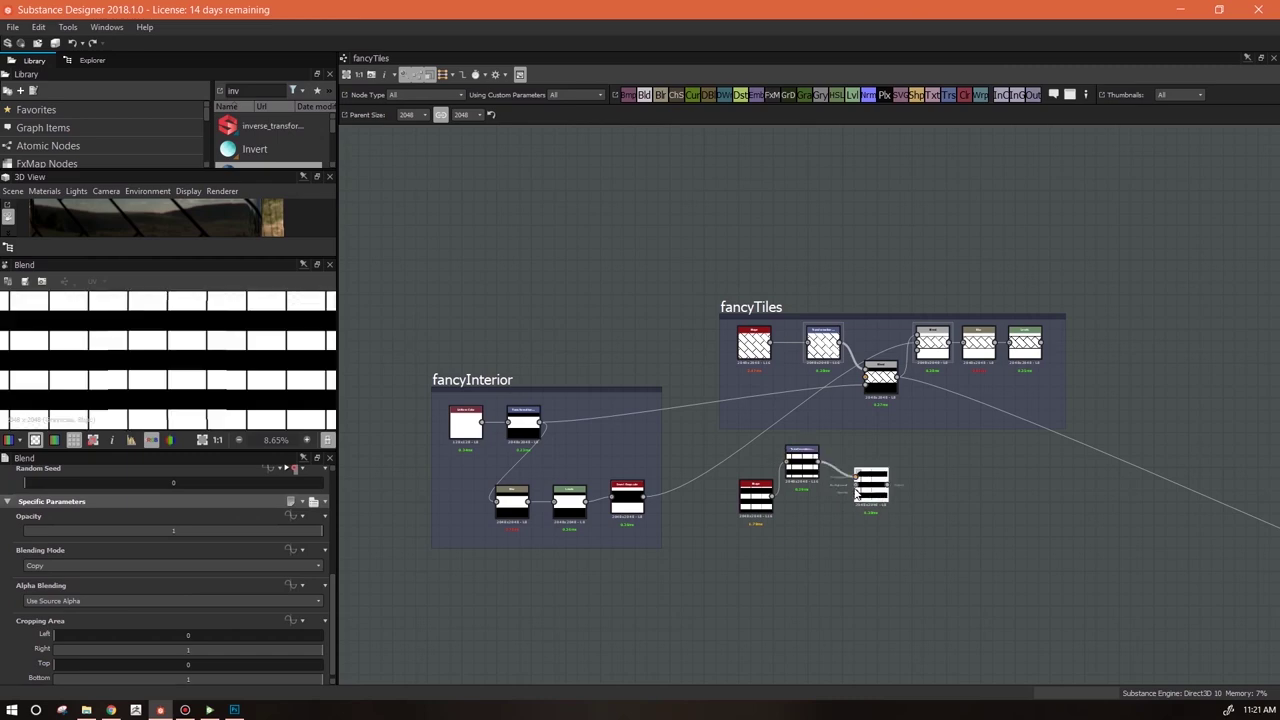
drag(773, 497, 857, 491)
click(160, 566)
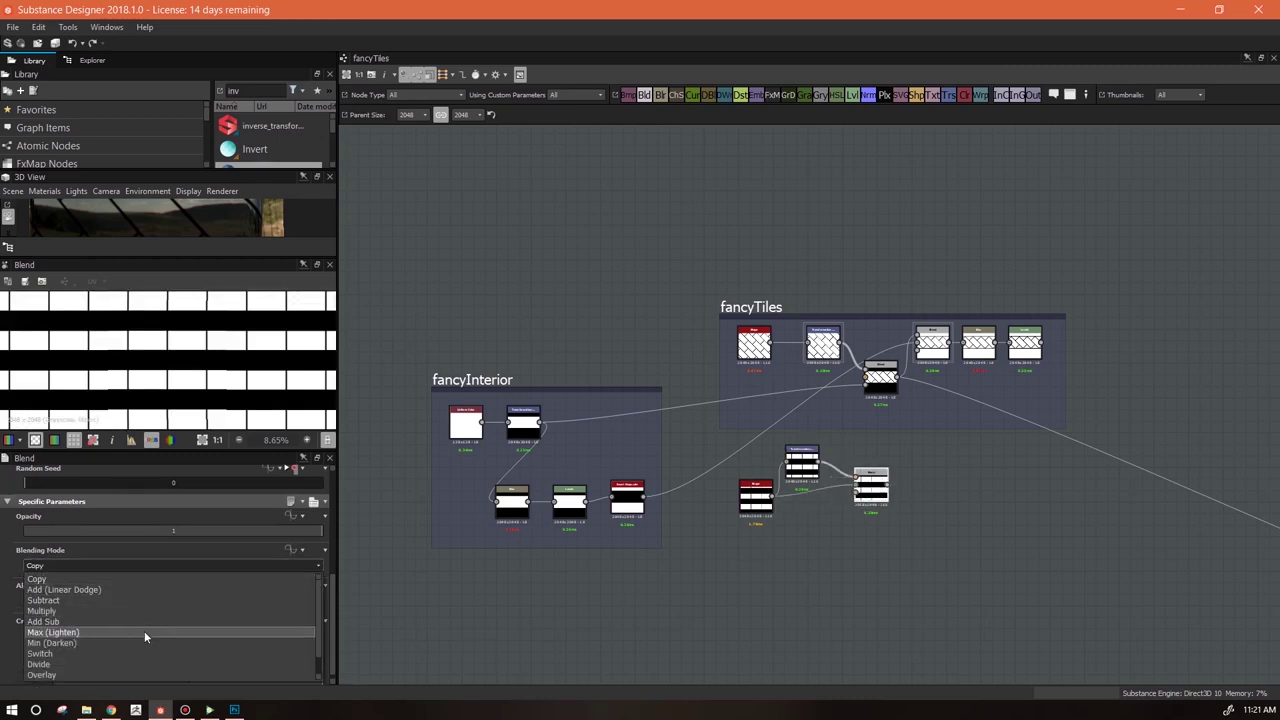
click(144, 632)
scroll(236, 355, up, 3)
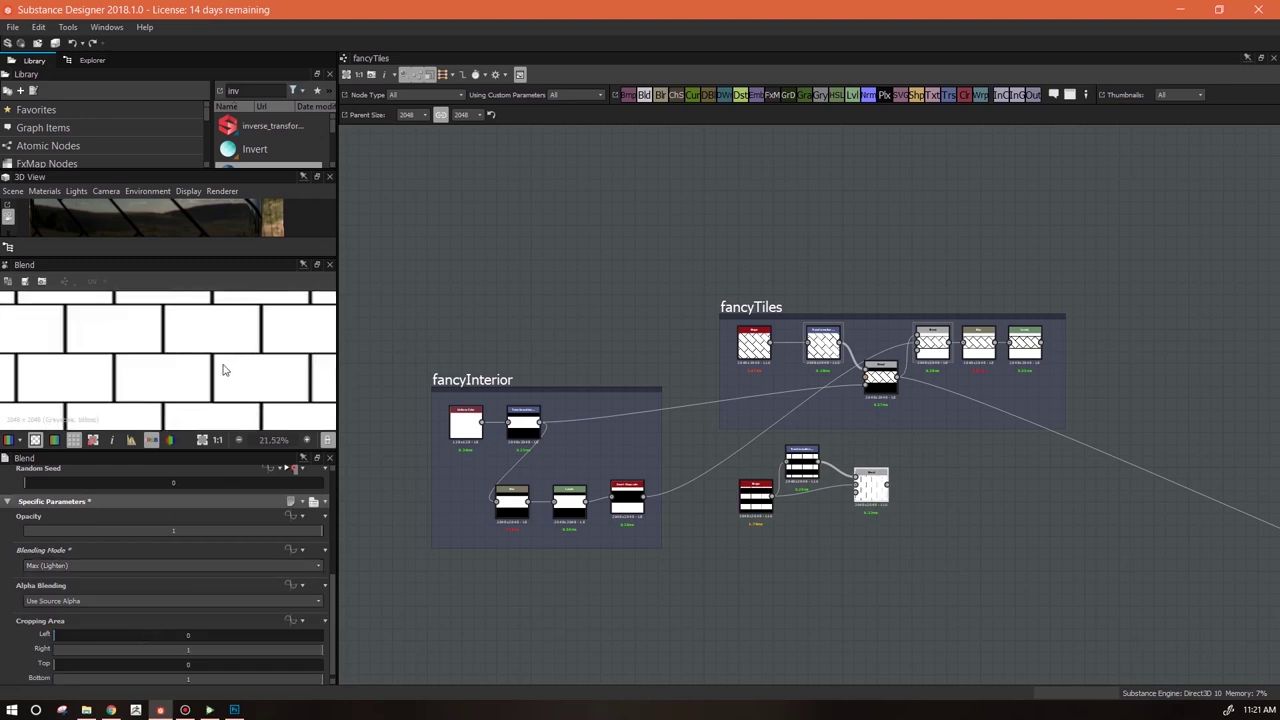
scroll(224, 370, down, 1)
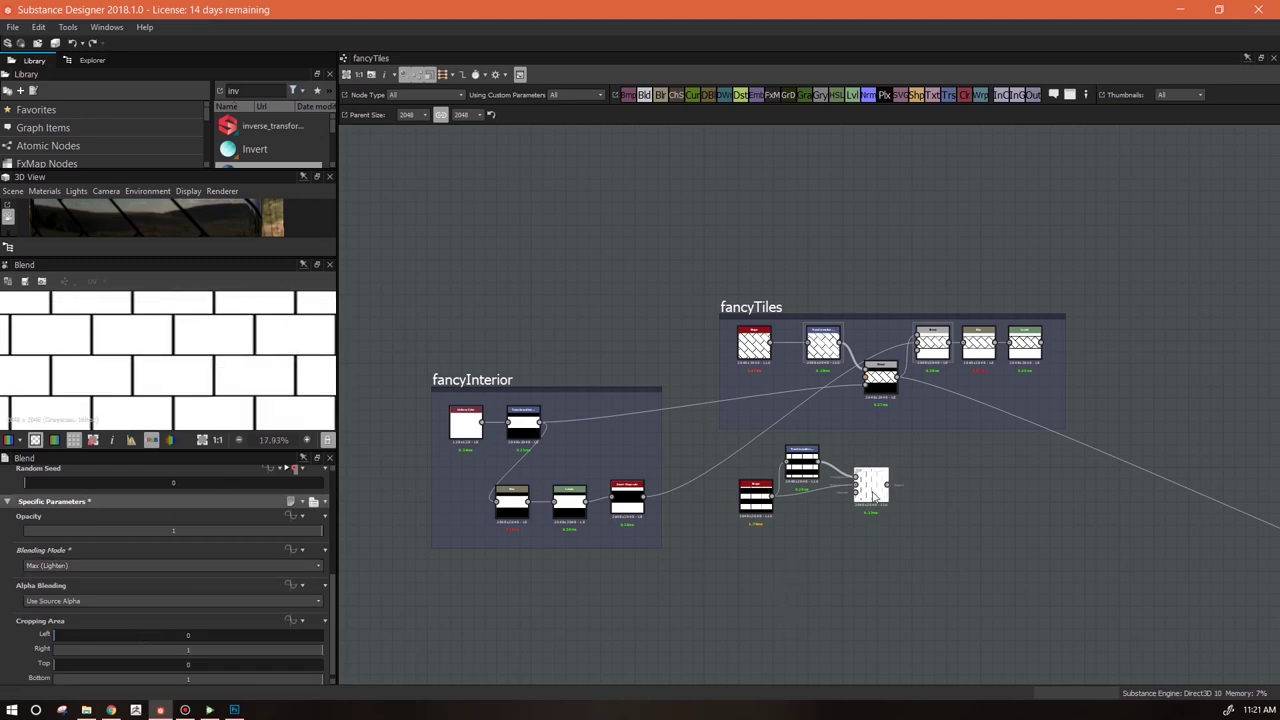
Nudge the new Blend node closer to its inputs and add a Blur after it with Intensity 1.83
drag(872, 490, 860, 495)
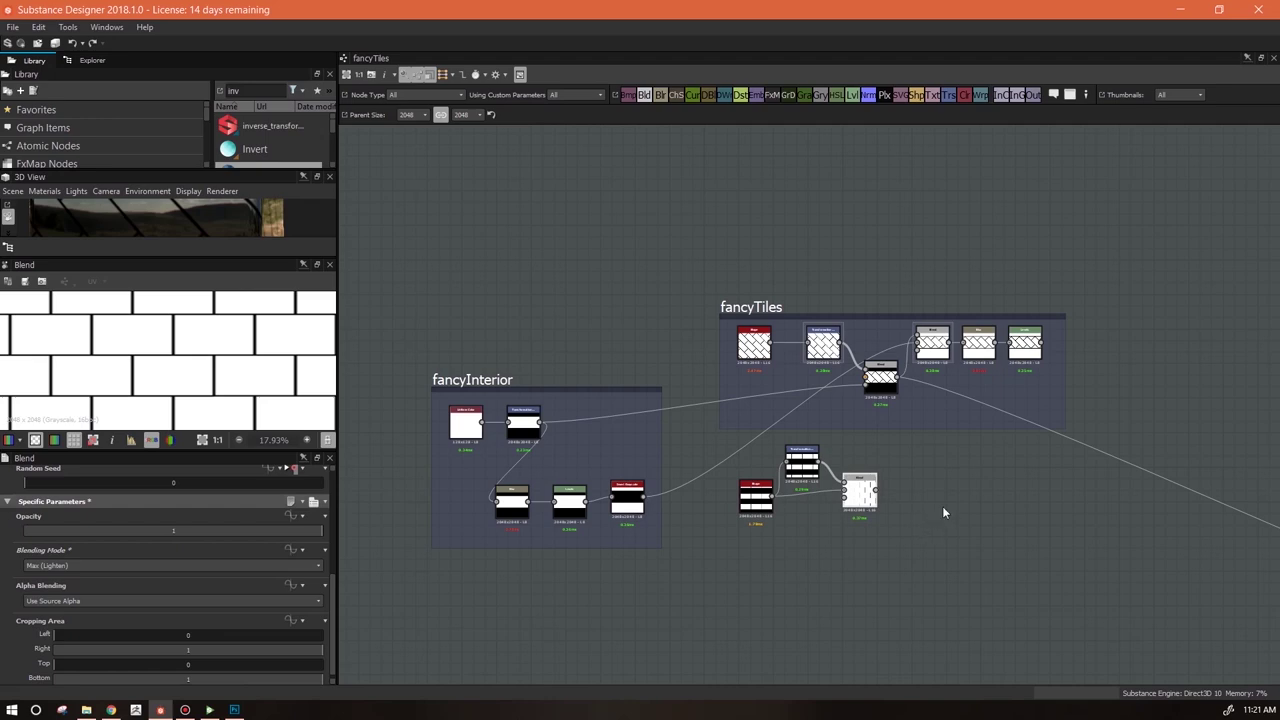
drag(660, 94, 929, 490)
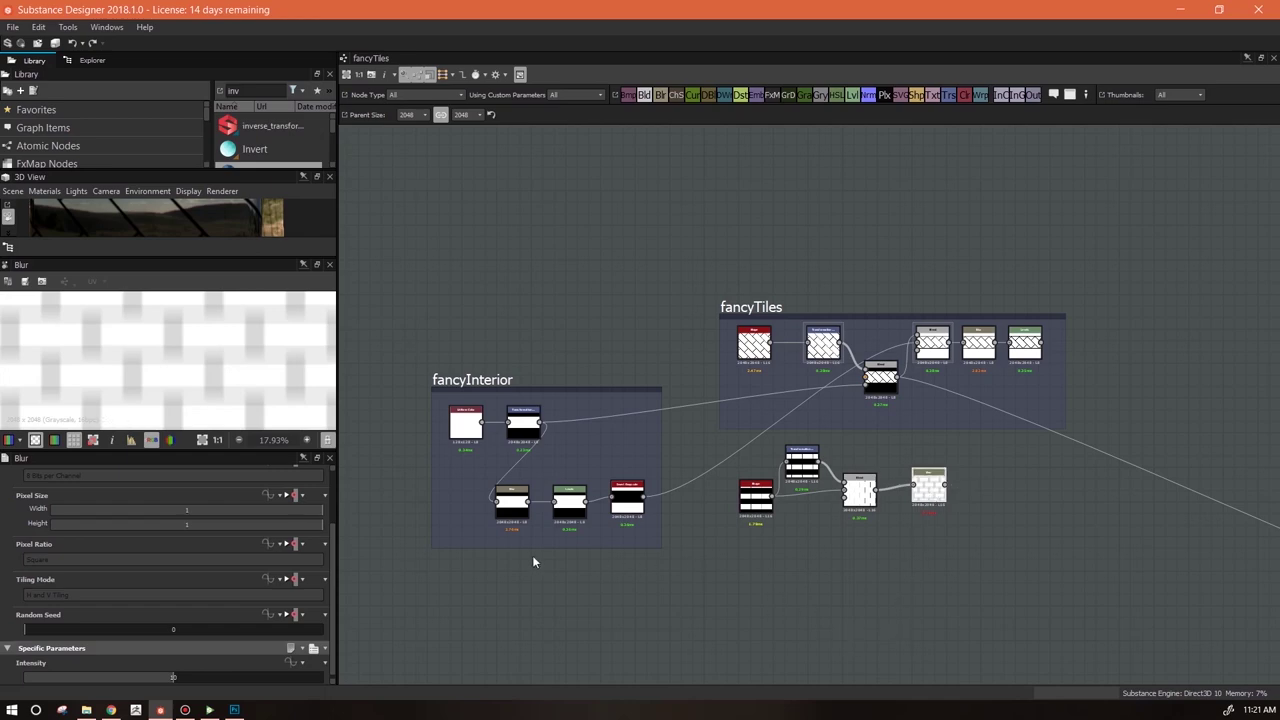
double_click(173, 678)
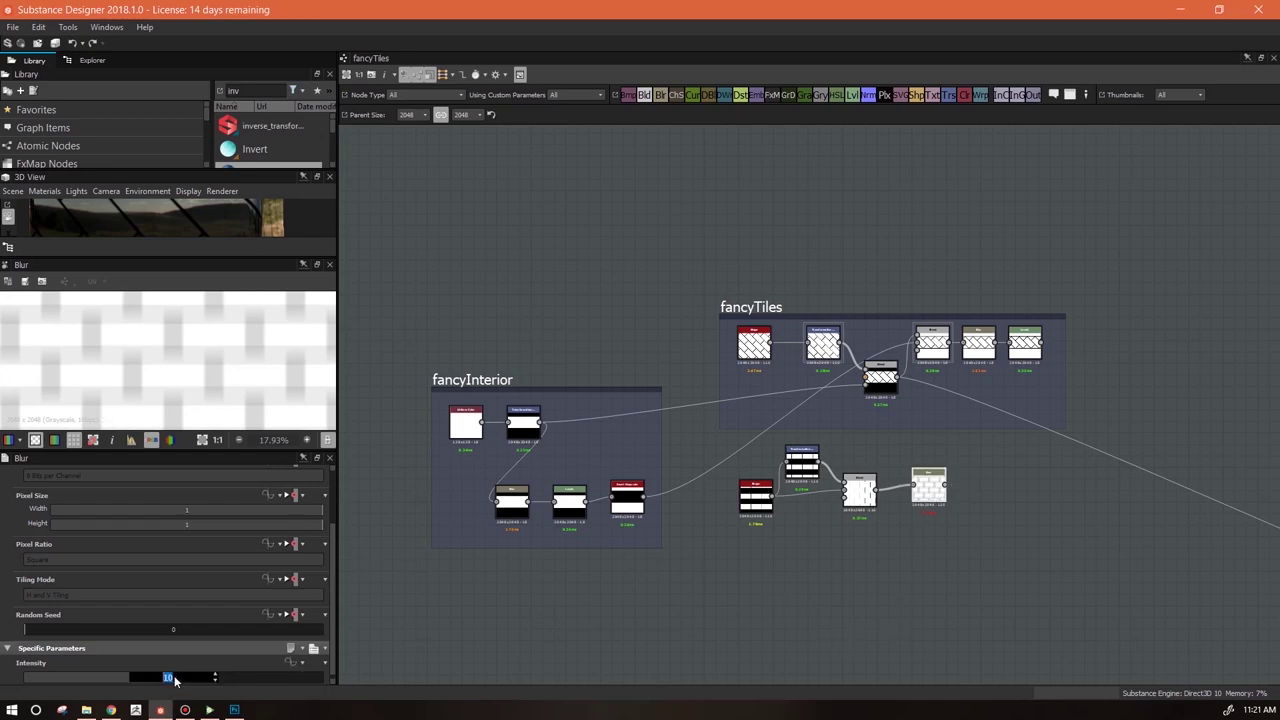
text(1.83)
key(Return)
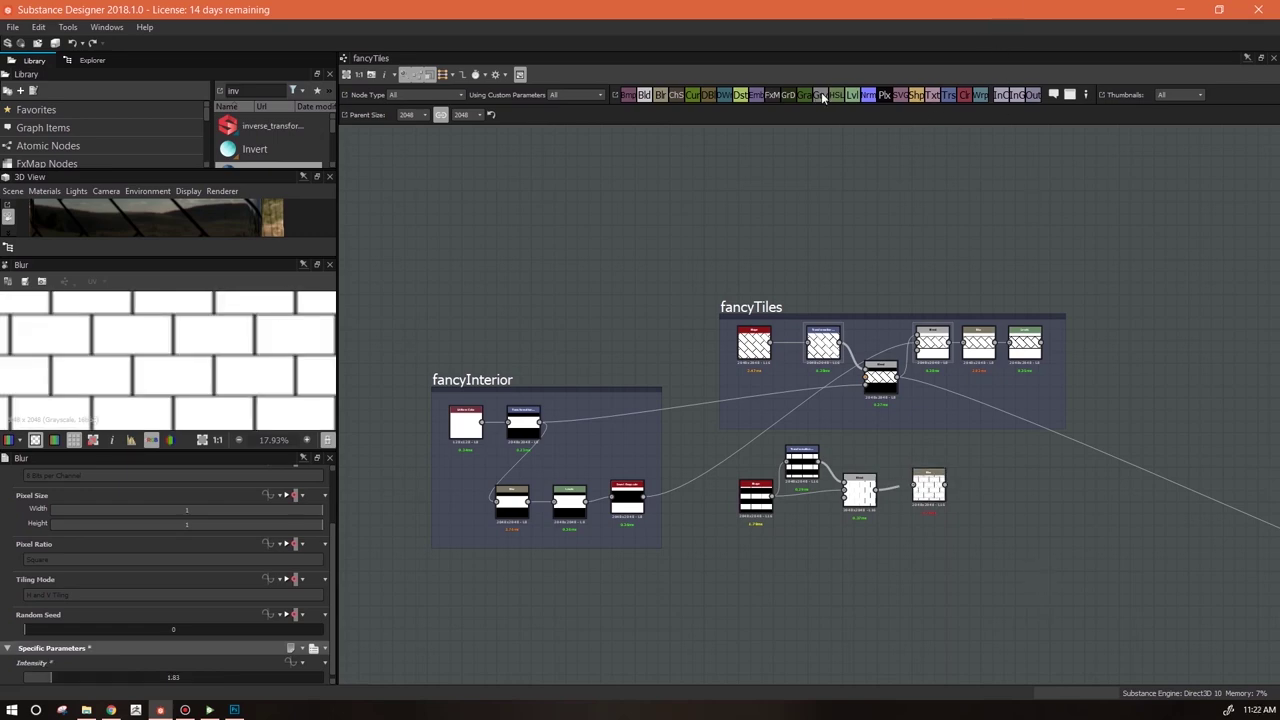
Add a Levels node after the Blur, raising the black input to about two-thirds and lowering the white input for sharp, wider grout lines
drag(855, 97, 985, 492)
scroll(300, 600, down, 3)
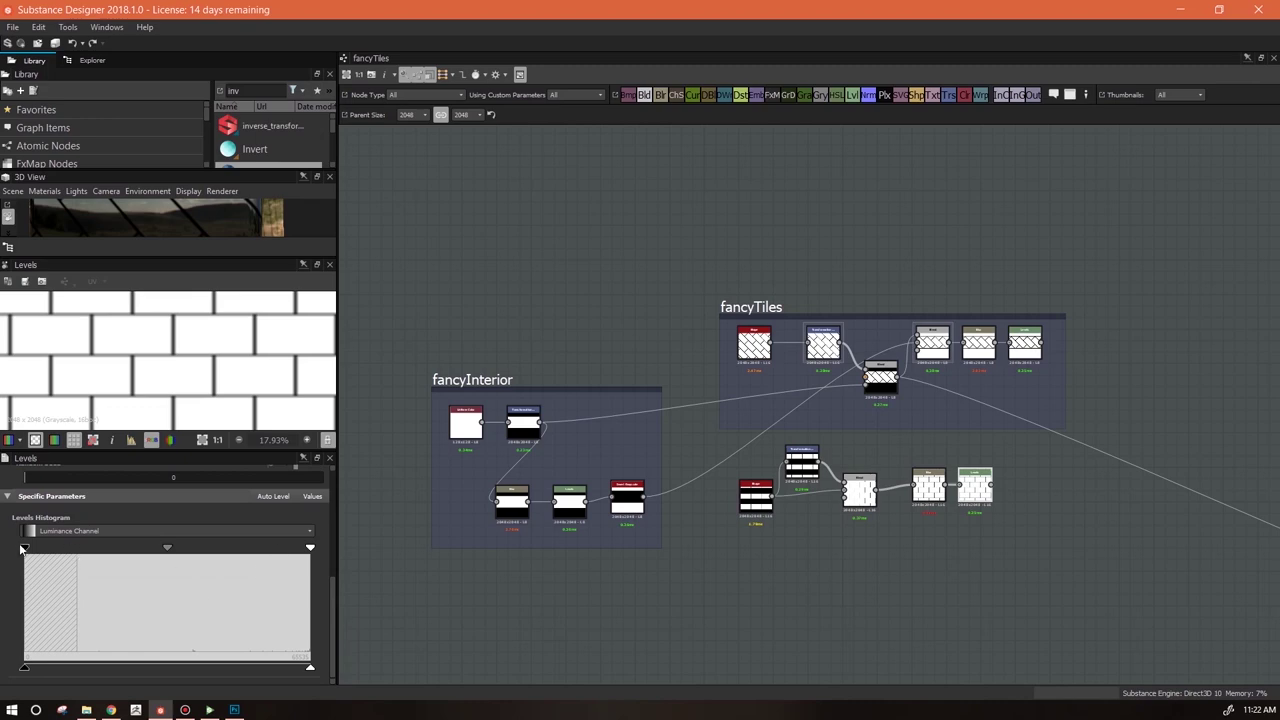
drag(125, 547, 217, 547)
drag(310, 547, 259, 550)
scroll(216, 384, down, 1)
scroll(216, 384, up, 1)
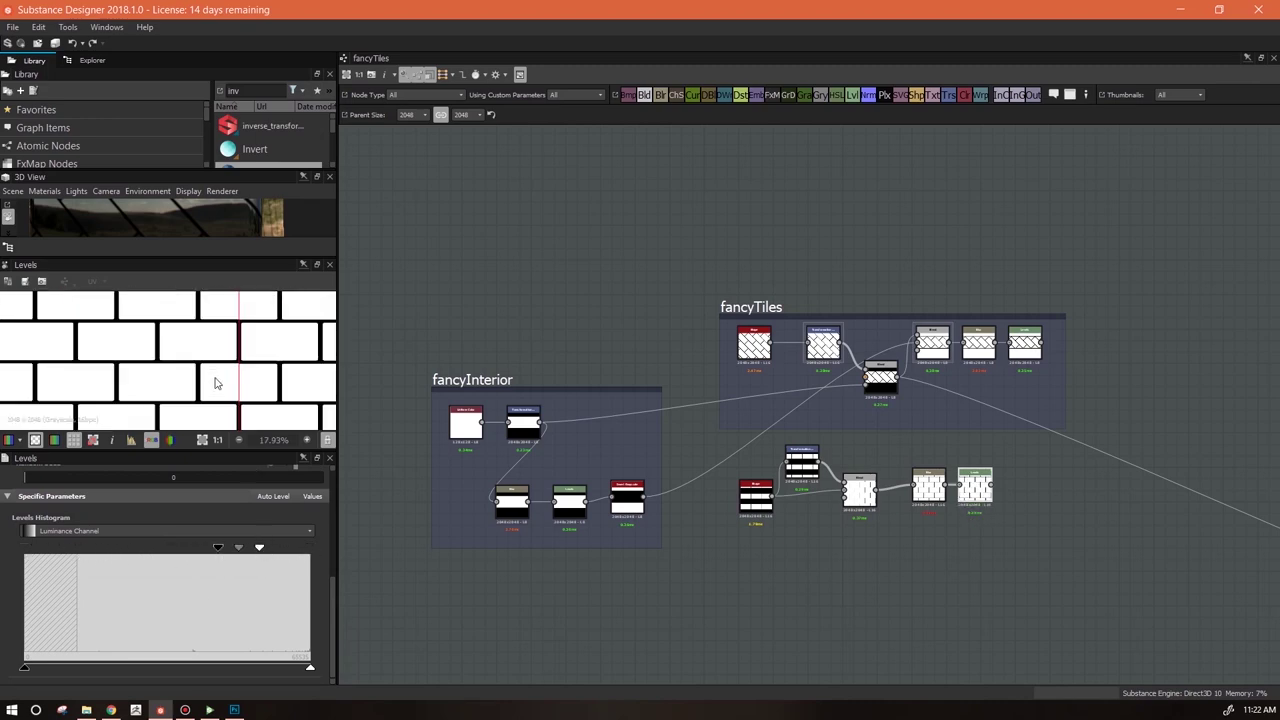
Frame the straight tile nodes and title the frame plainTiles
drag(1034, 538, 847, 518)
right_click(843, 527)
click(910, 422)
text(plainB)
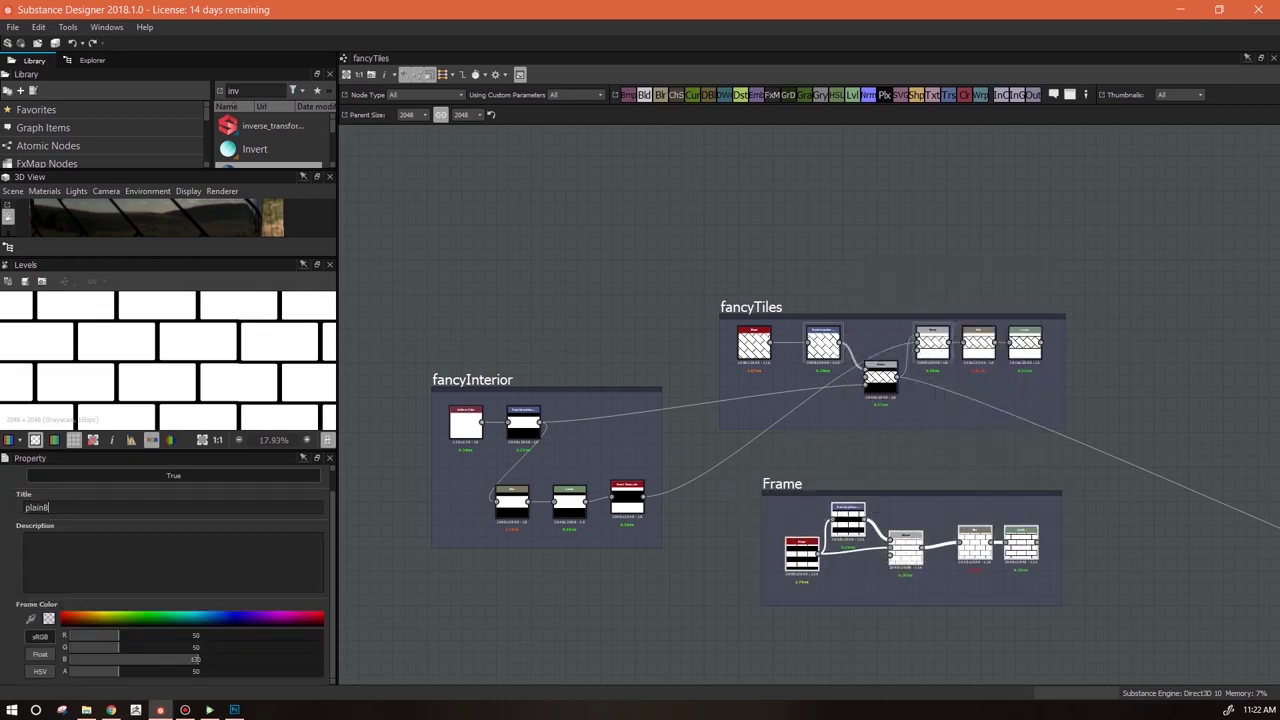
click(400, 558)
scroll(712, 532, down, 2)
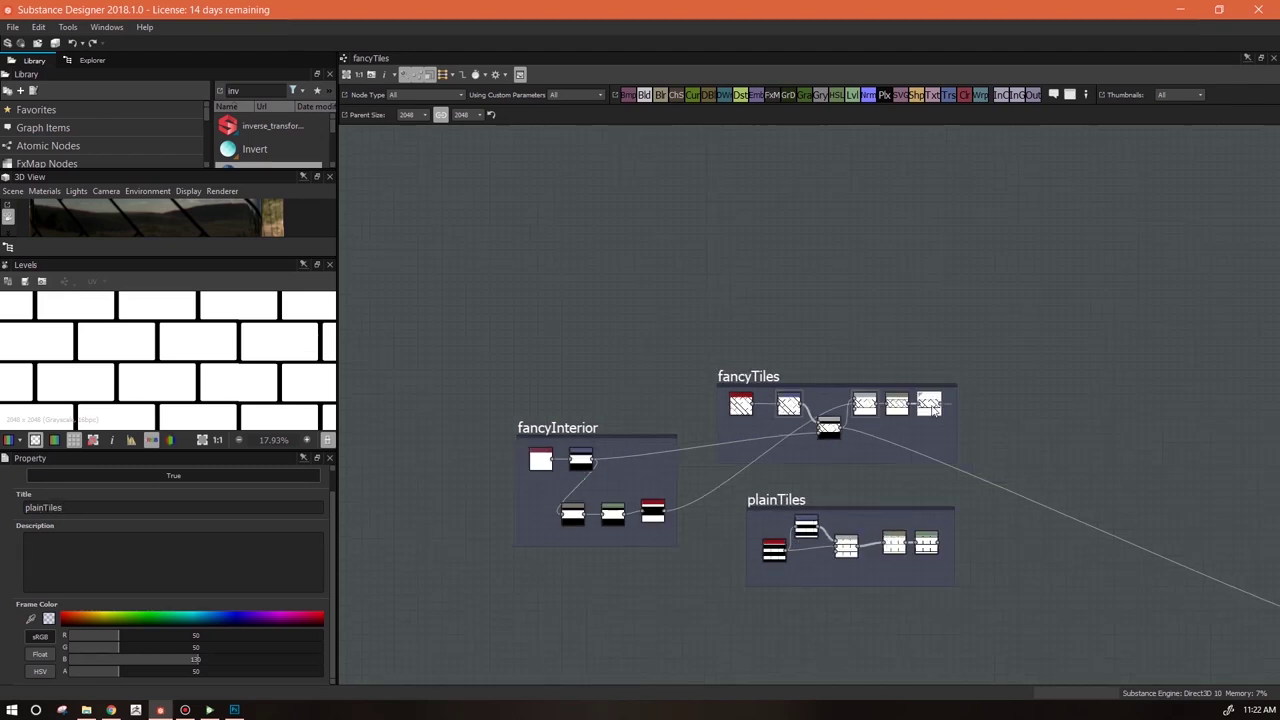
Add a Blend node with the fancyTiles Levels output as foreground and the plainTiles Levels output as background
double_click(928, 404)
double_click(927, 543)
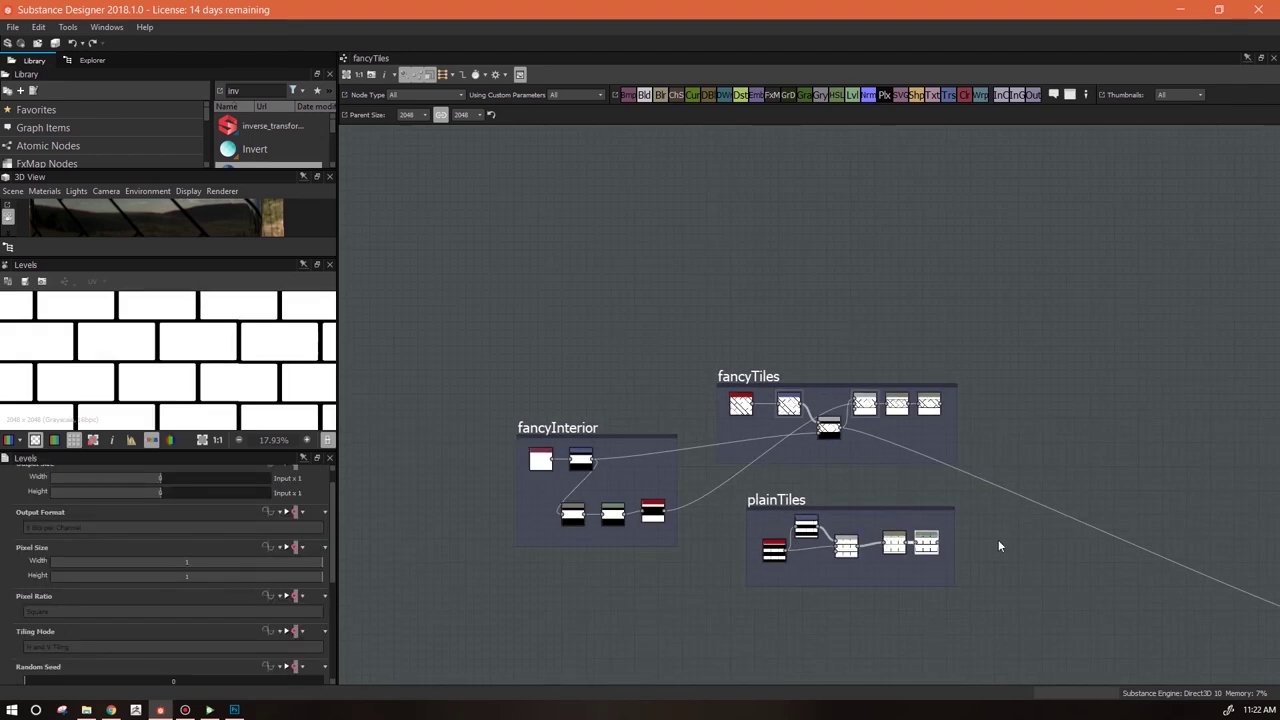
scroll(1046, 588, down, 1)
middle_drag(1034, 580, 999, 557)
drag(647, 95, 974, 453)
double_click(1012, 442)
scroll(1015, 440, up, 4)
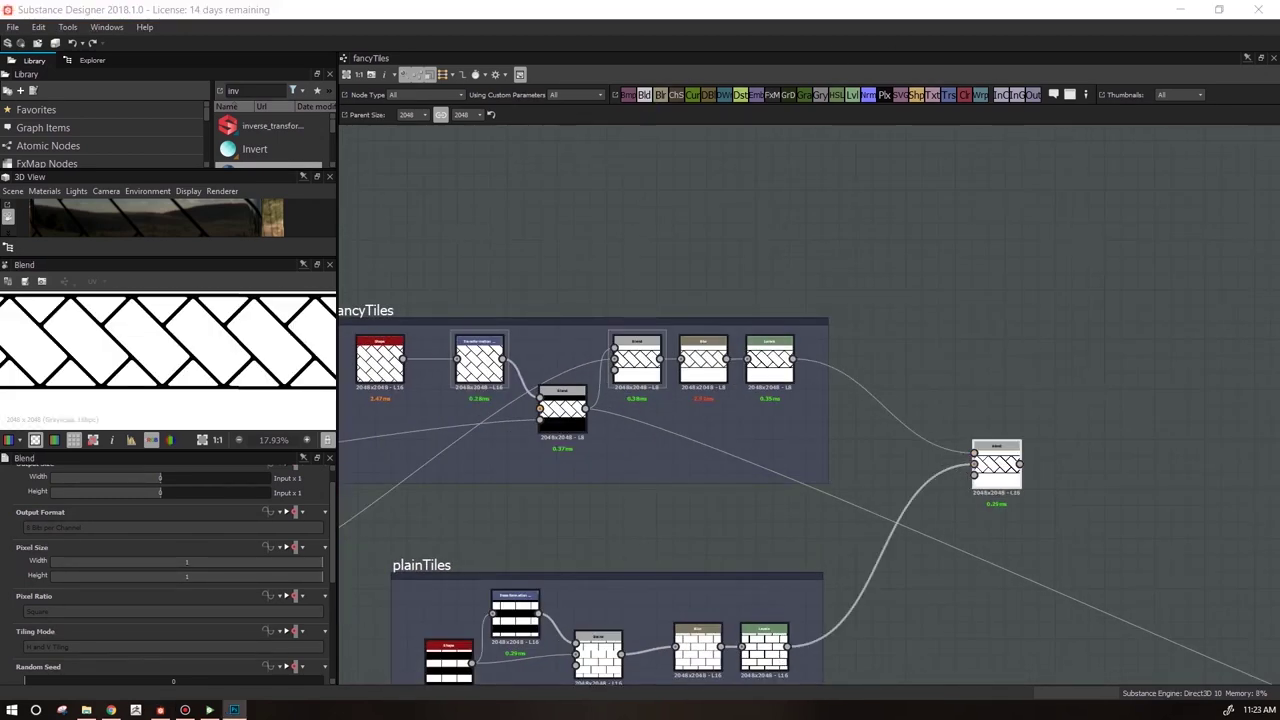
scroll(1010, 378, down, 2)
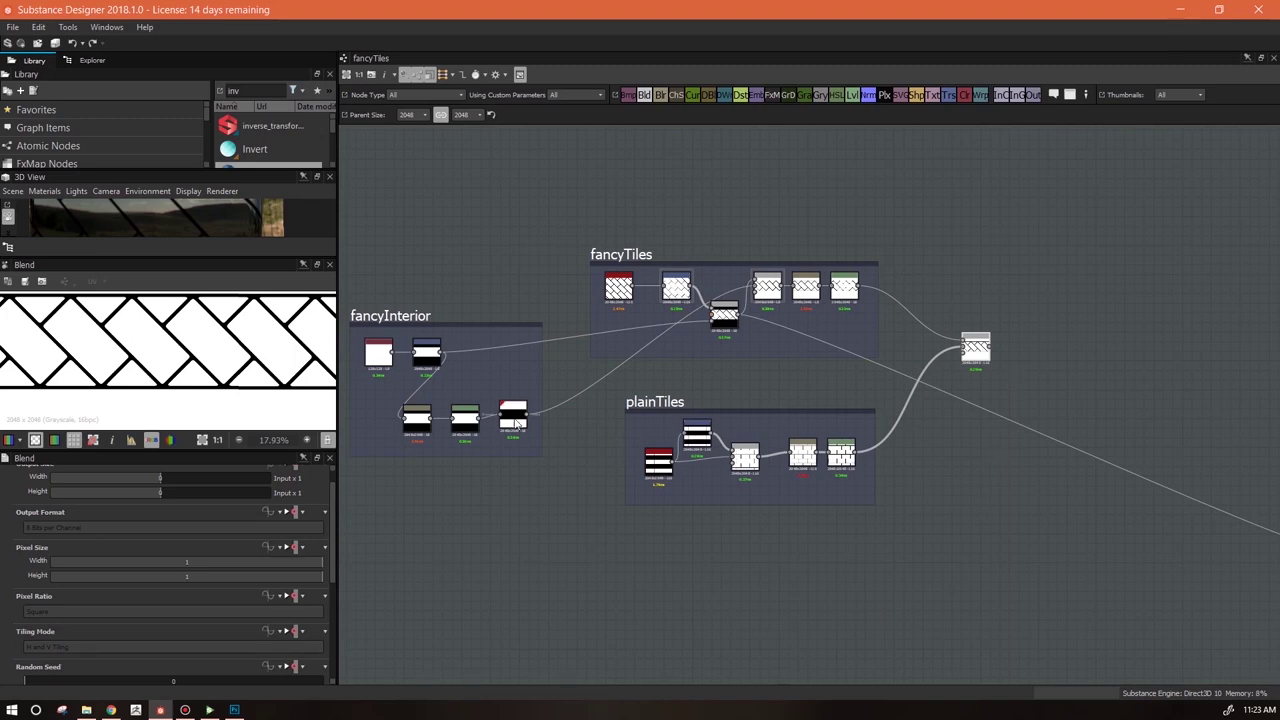
Mask the combining Blend with the fancyInterior Levels output instead of the inverted one, keeping the diagonal tiles in the central band
drag(528, 416, 977, 356)
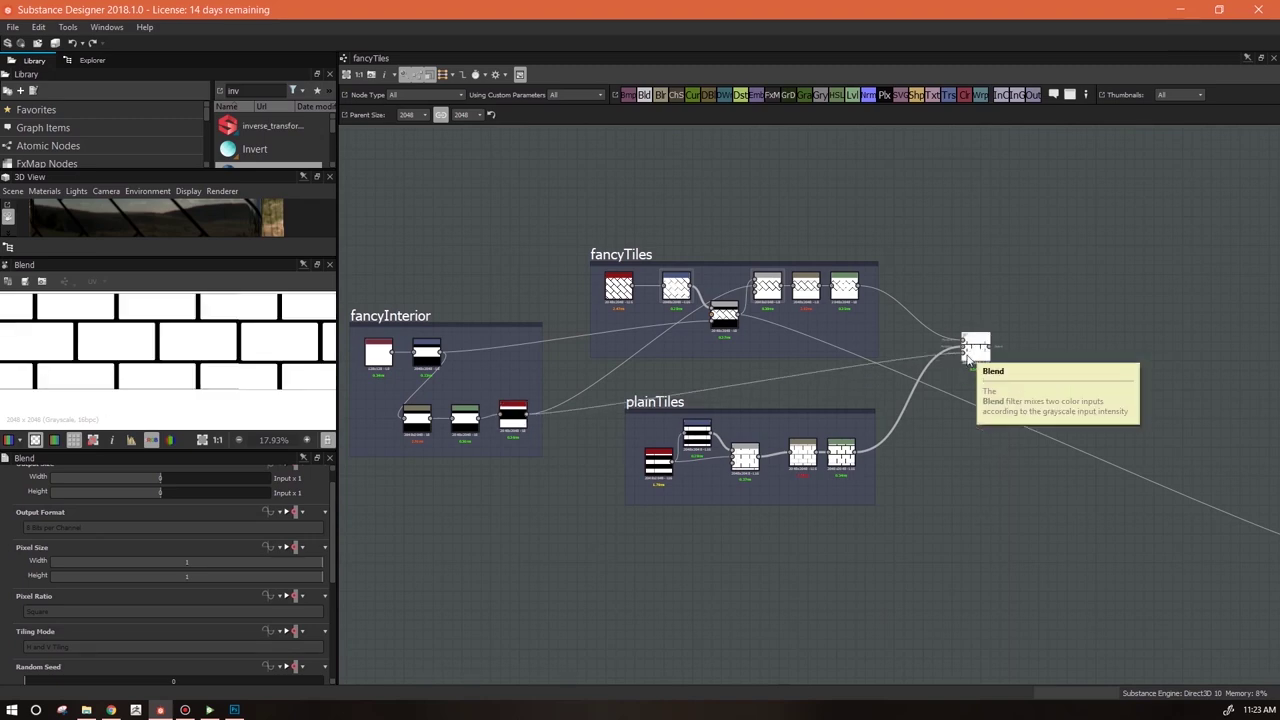
drag(965, 352, 528, 416)
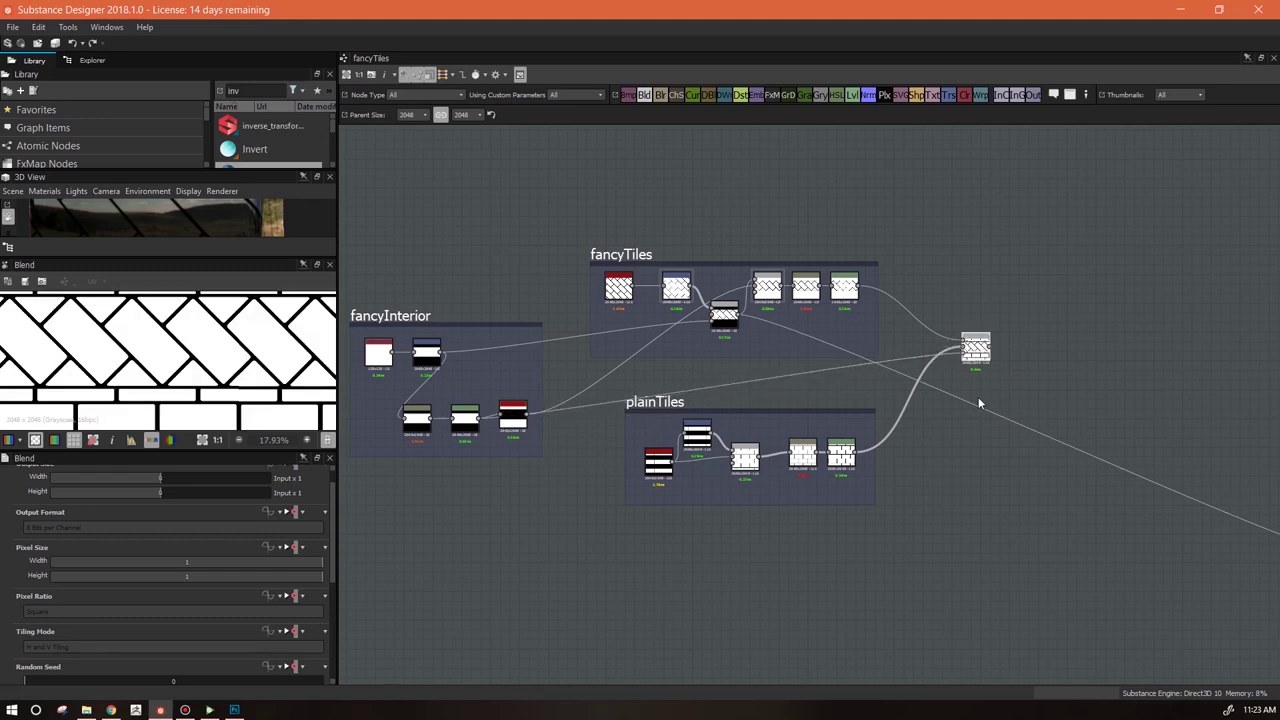
scroll(980, 400, up, 1)
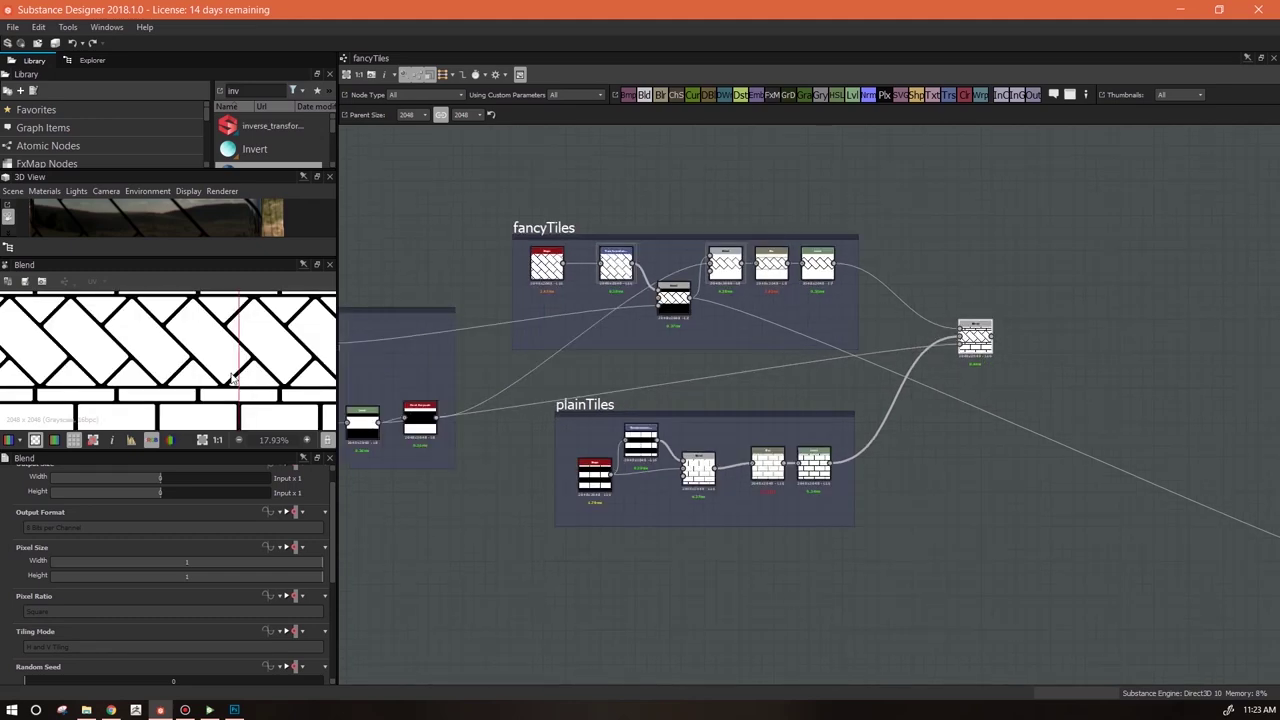
scroll(235, 360, down, 2)
Tuck the Invert Grayscale node directly beneath Levels in the fancyInterior frame and shift the combining Blend node slightly
mouse_move(365, 423)
mouse_down()
mouse_move(365, 397)
mouse_move(362, 443)
mouse_up()
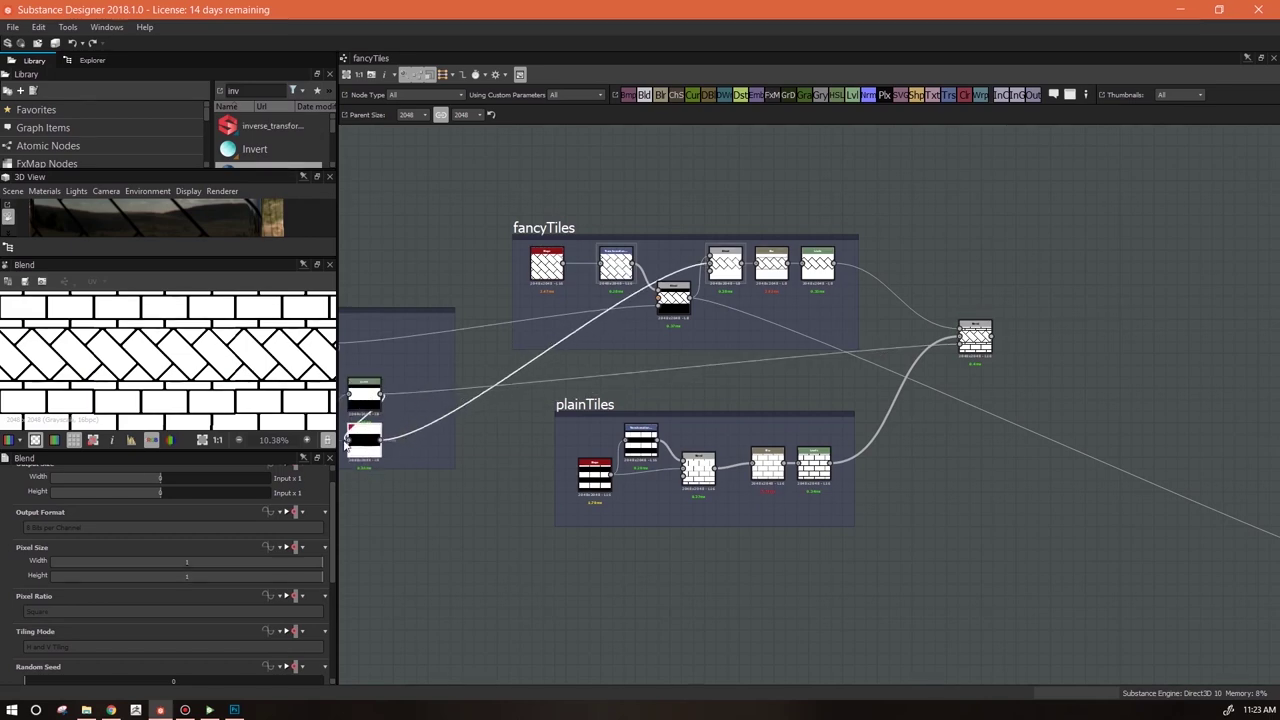
middle_drag(482, 521, 650, 530)
mouse_move(531, 456)
mouse_down()
mouse_move(530, 428)
mouse_move(529, 446)
mouse_up()
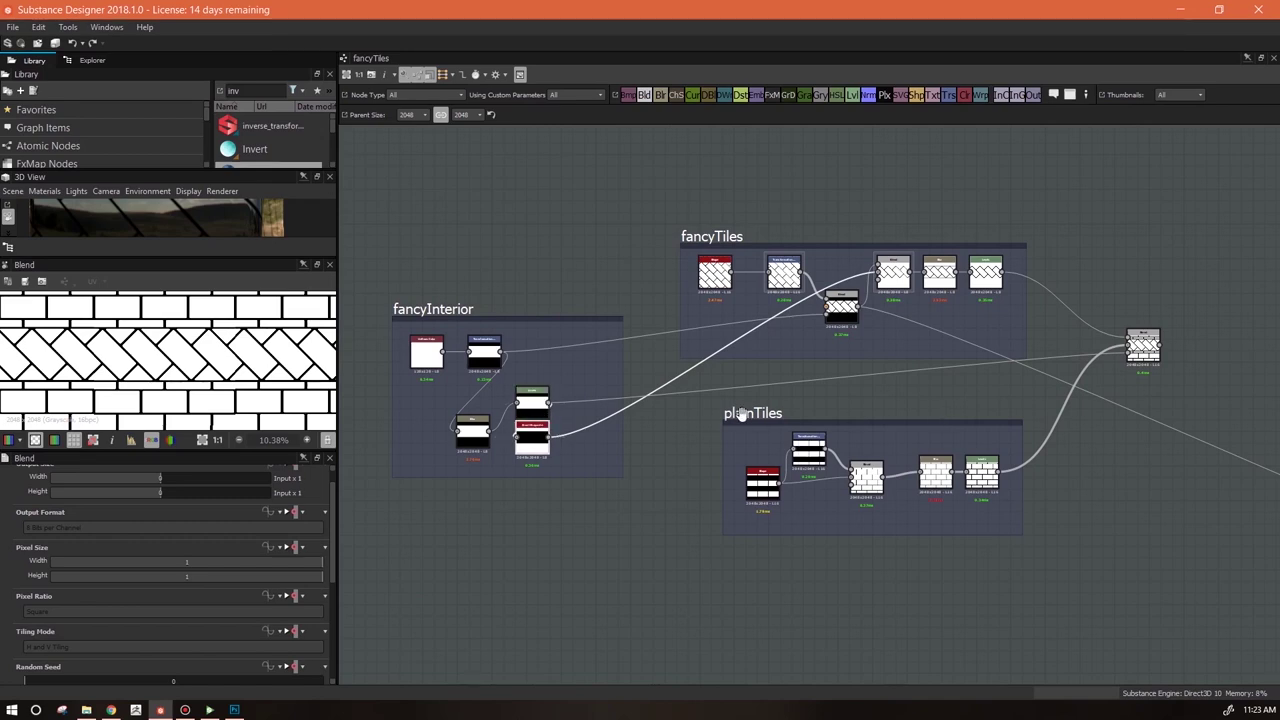
middle_drag(1144, 568, 931, 617)
middle_drag(948, 381, 1080, 457)
click(1028, 390)
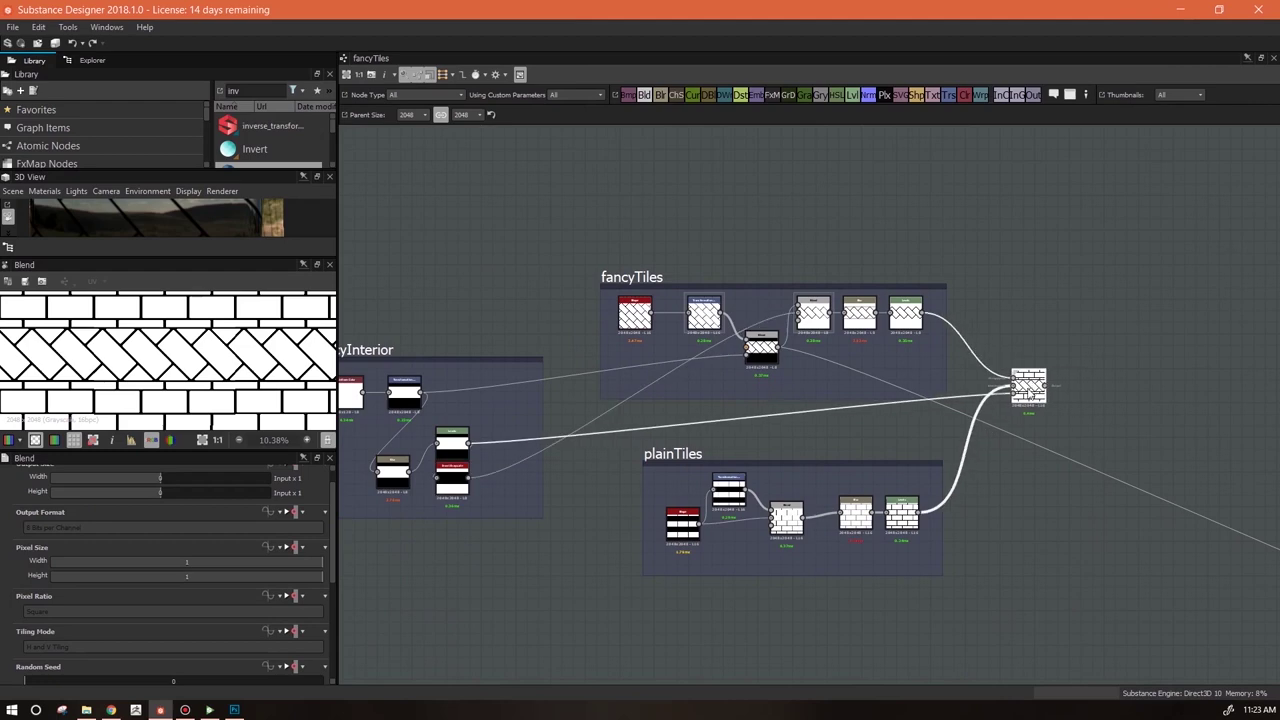
drag(1028, 390, 1016, 399)
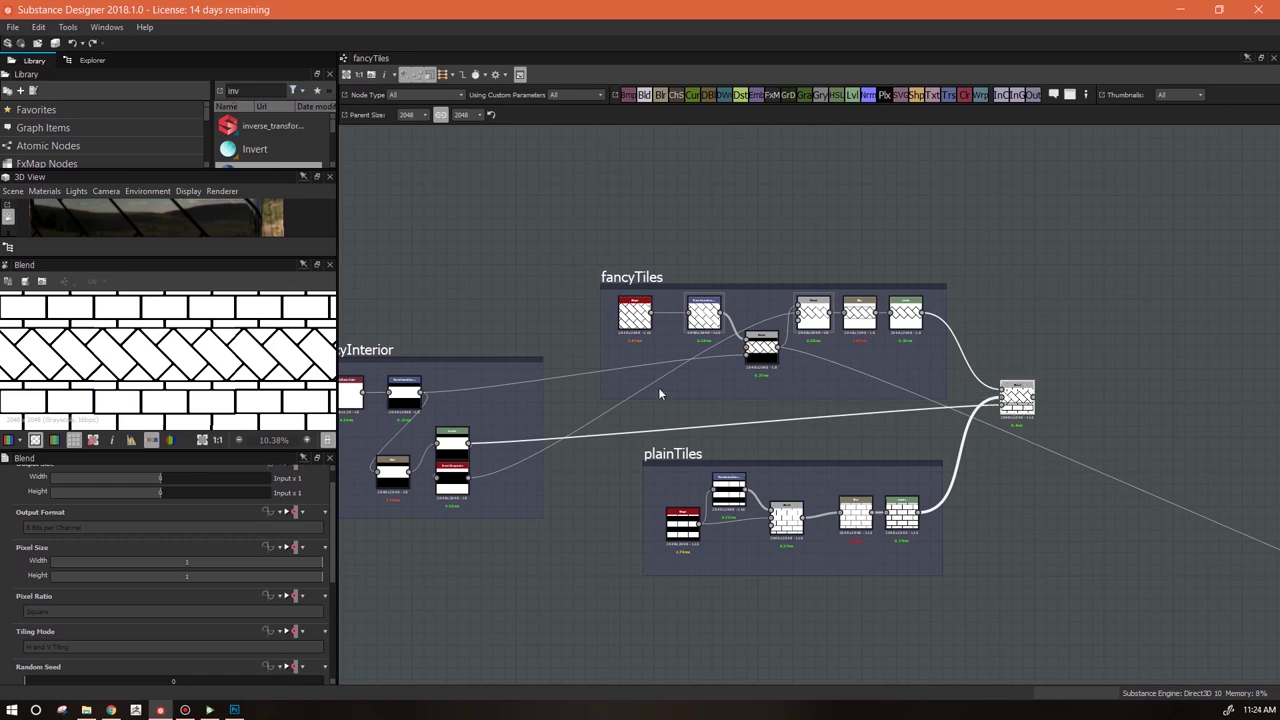
Widen the side area and open the fancyTiles_test graph from the fancyTiles_test.sbs package
drag(337, 390, 438, 387)
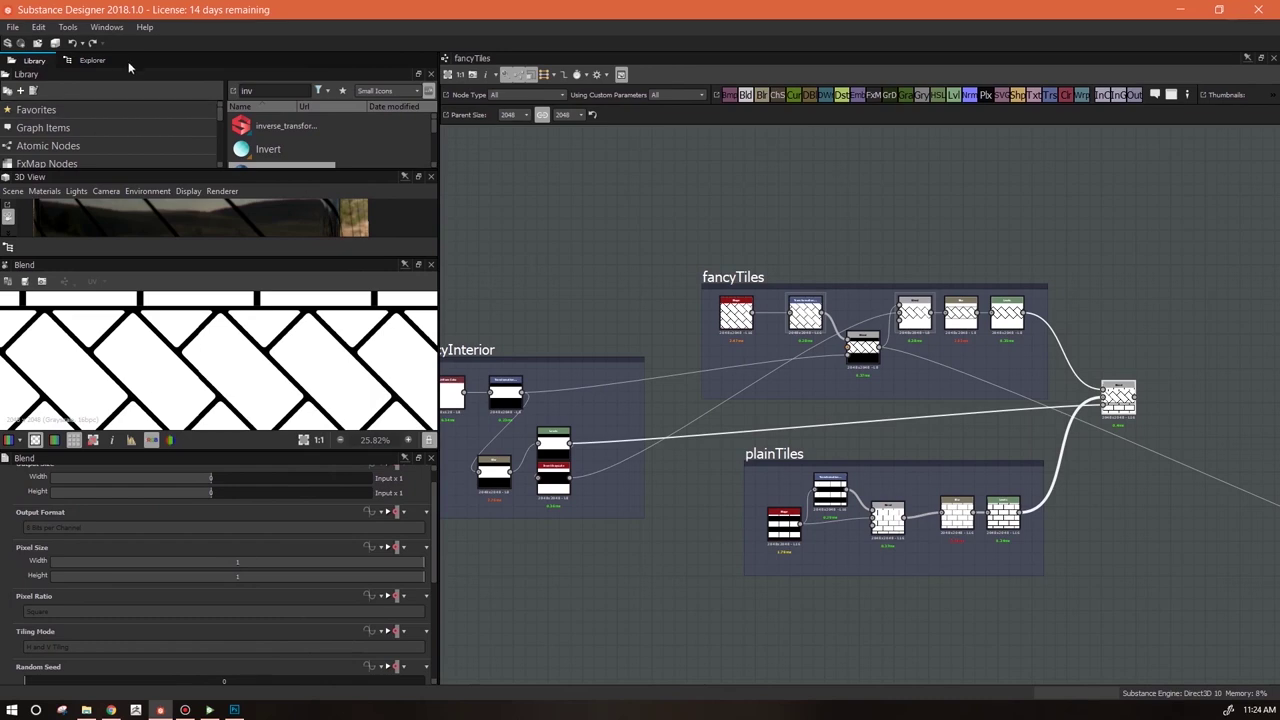
click(92, 60)
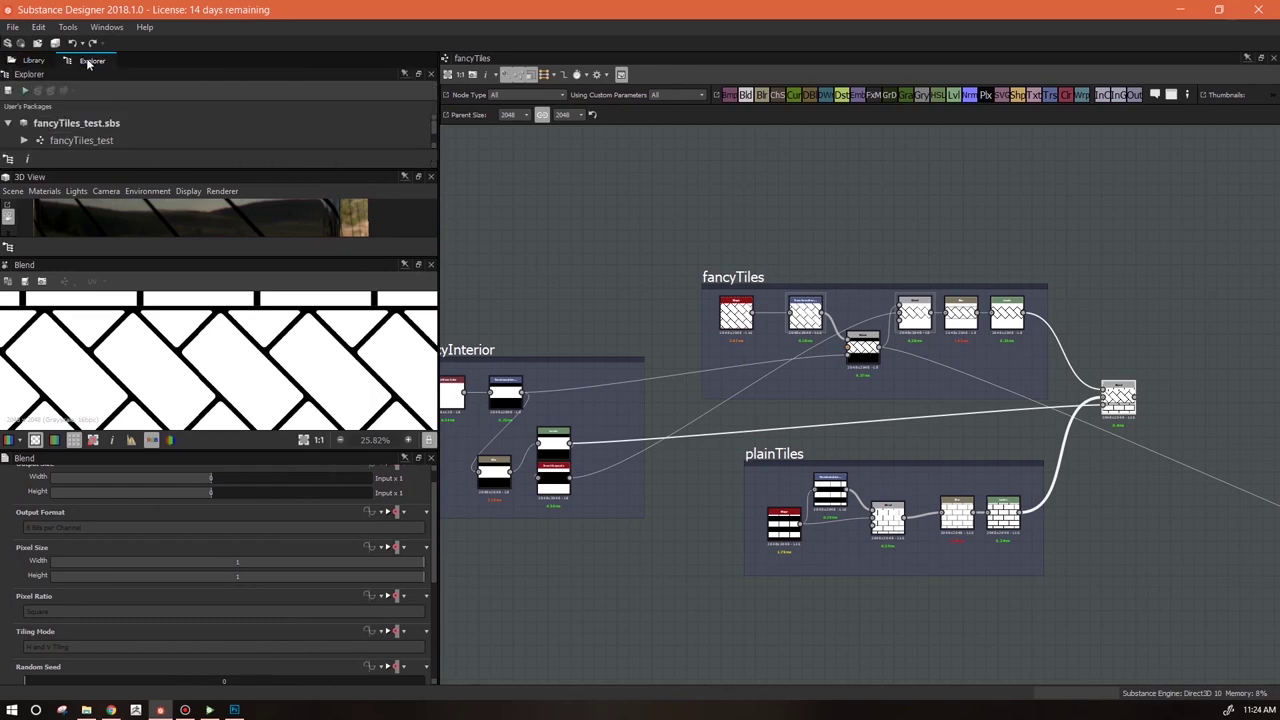
click(84, 141)
double_click(84, 141)
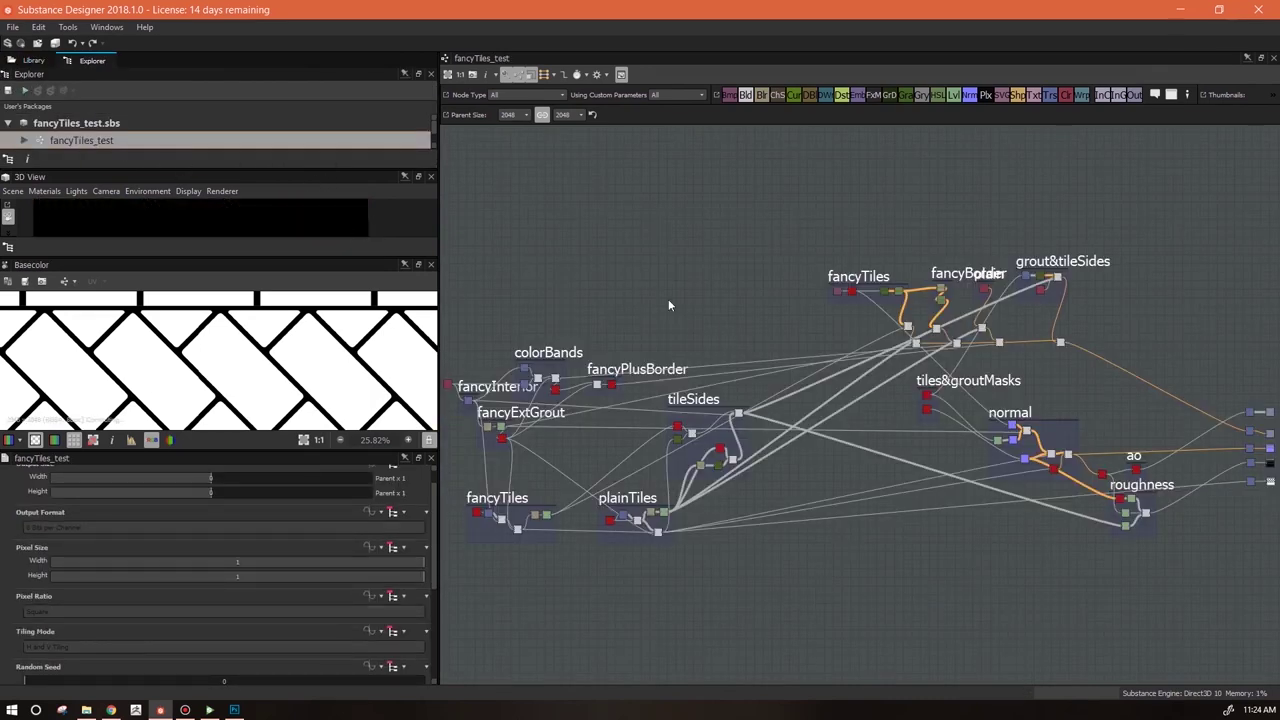
Enlarge the 3D view and examine the fancyTiles_test material's tiles and grout up close
scroll(370, 380, up, 1)
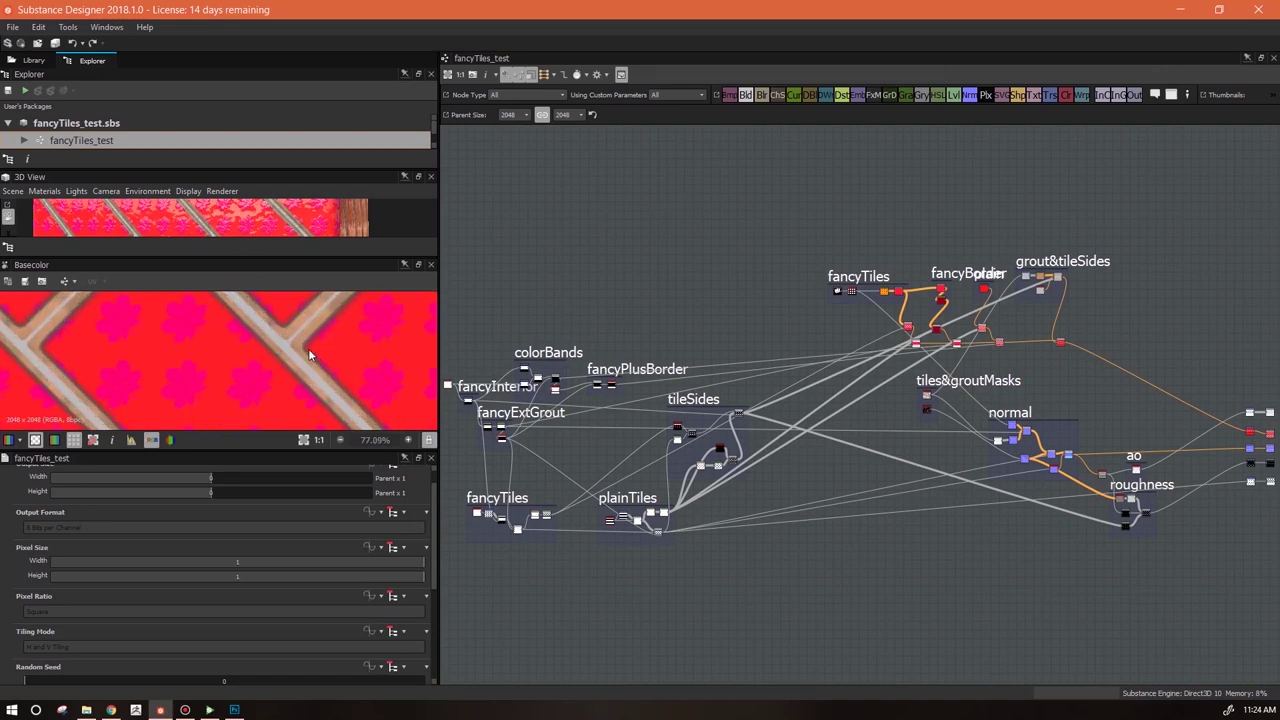
drag(284, 258, 290, 455)
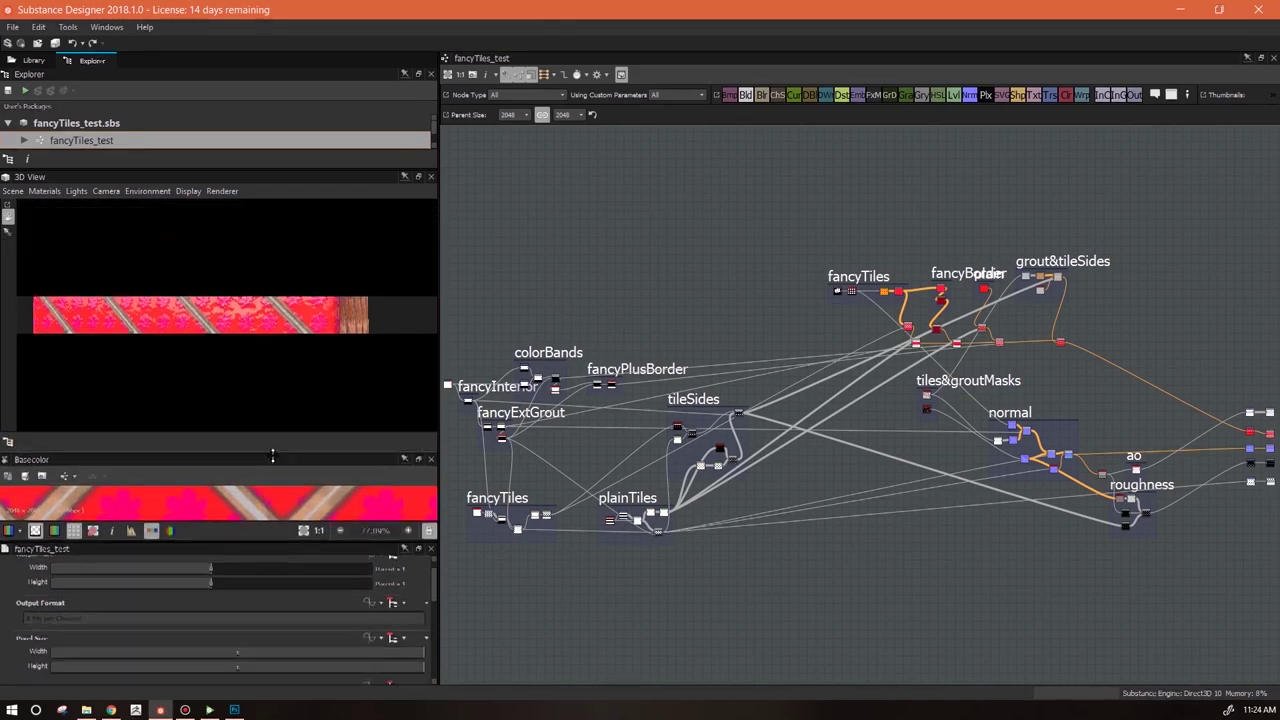
mouse_move(303, 359)
mouse_down()
mouse_move(325, 360)
mouse_move(297, 362)
mouse_up()
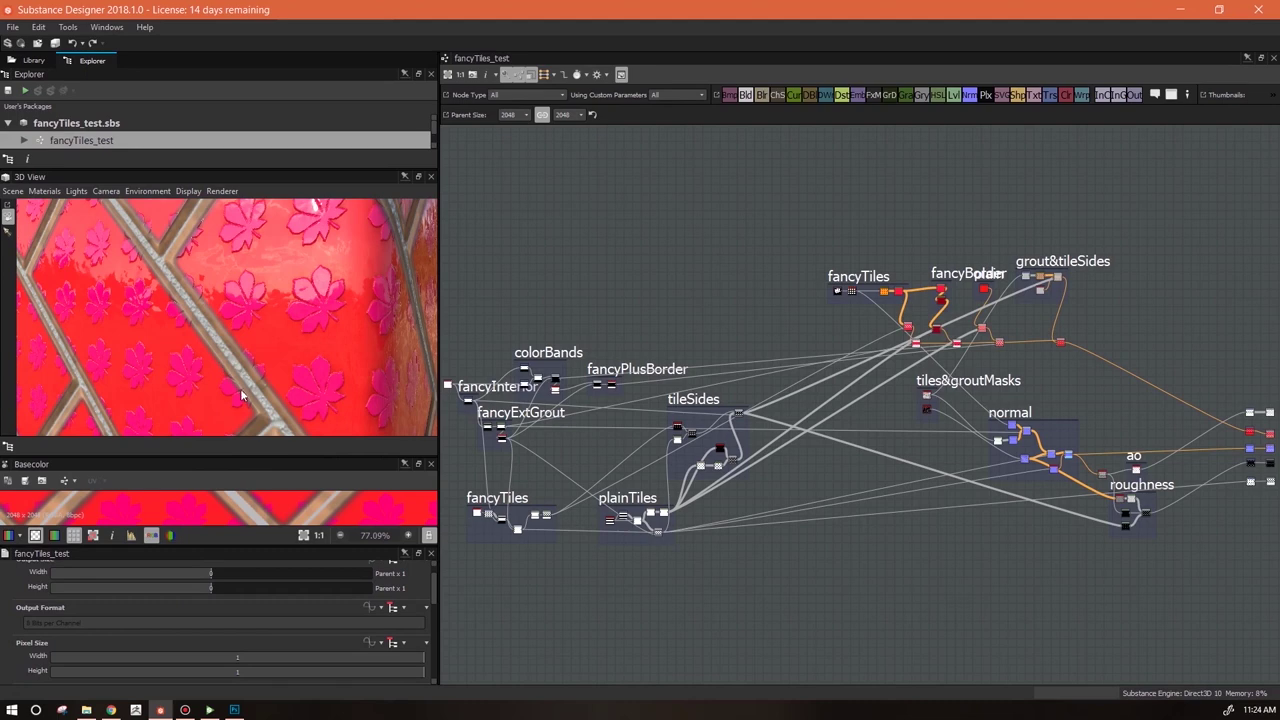
Enlarge the package list, reopen the fancyTiles graph and save the fancyTiles.sbs package
drag(261, 412, 256, 341)
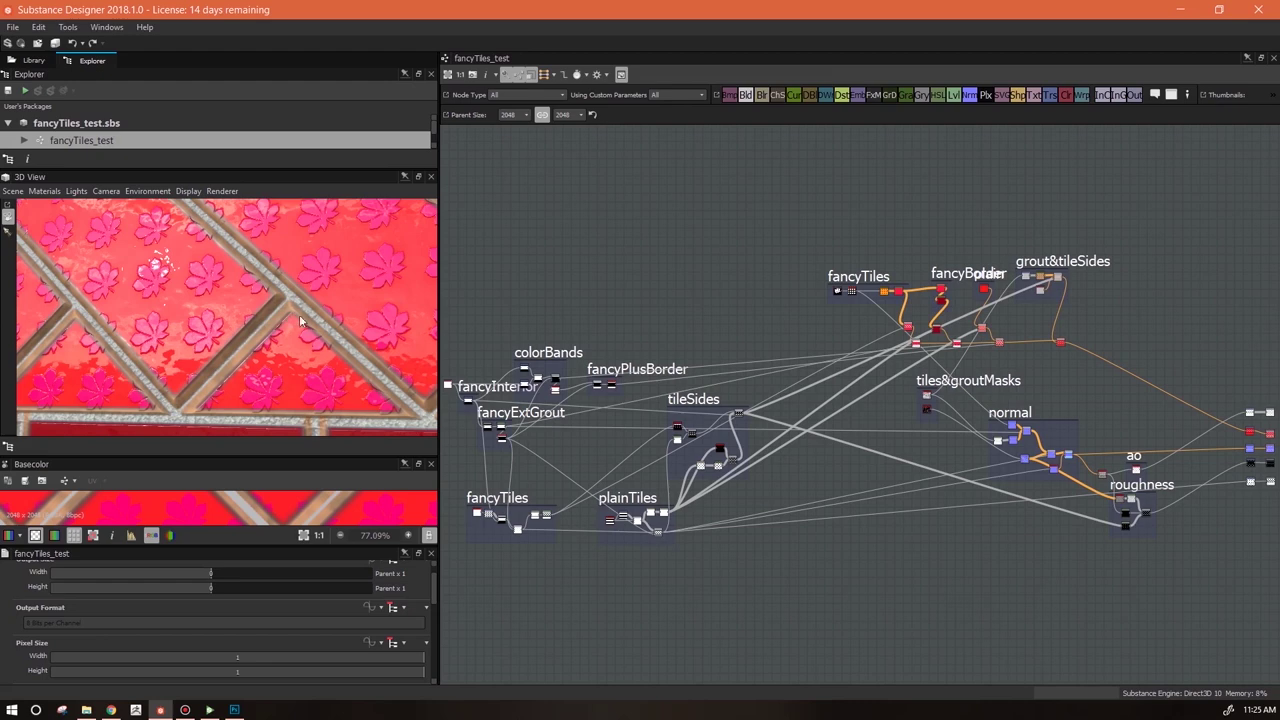
drag(376, 170, 371, 238)
double_click(72, 192)
click(180, 175)
key(ctrl+s)
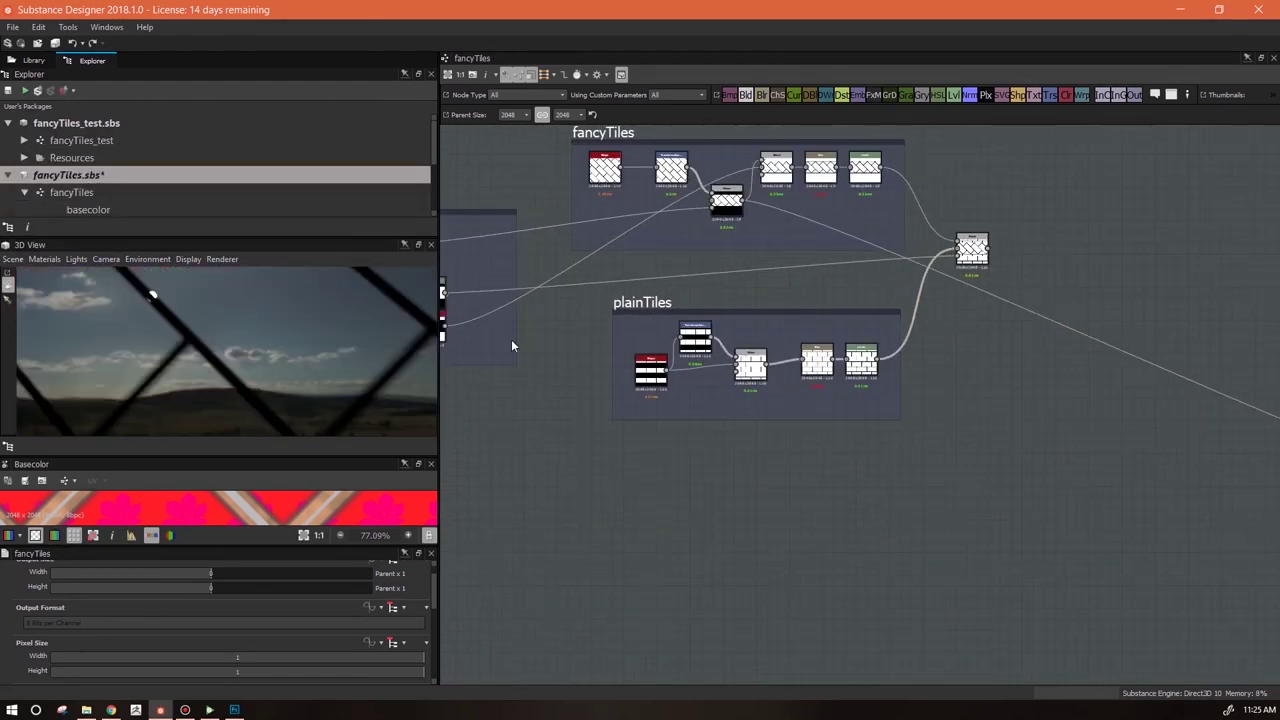
Check the nodes feeding the combining Blend and nudge the plainTiles Blend node closer to its Blur node
middle_drag(826, 456, 566, 457)
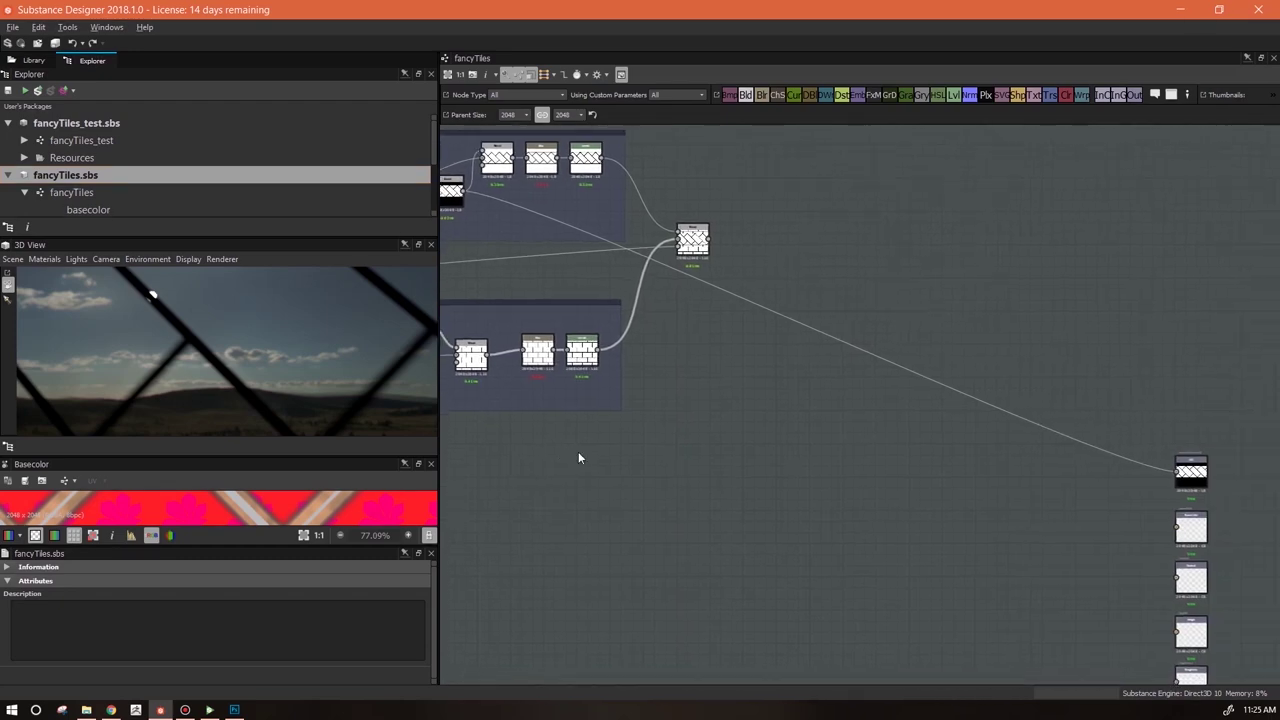
scroll(702, 255, up, 3)
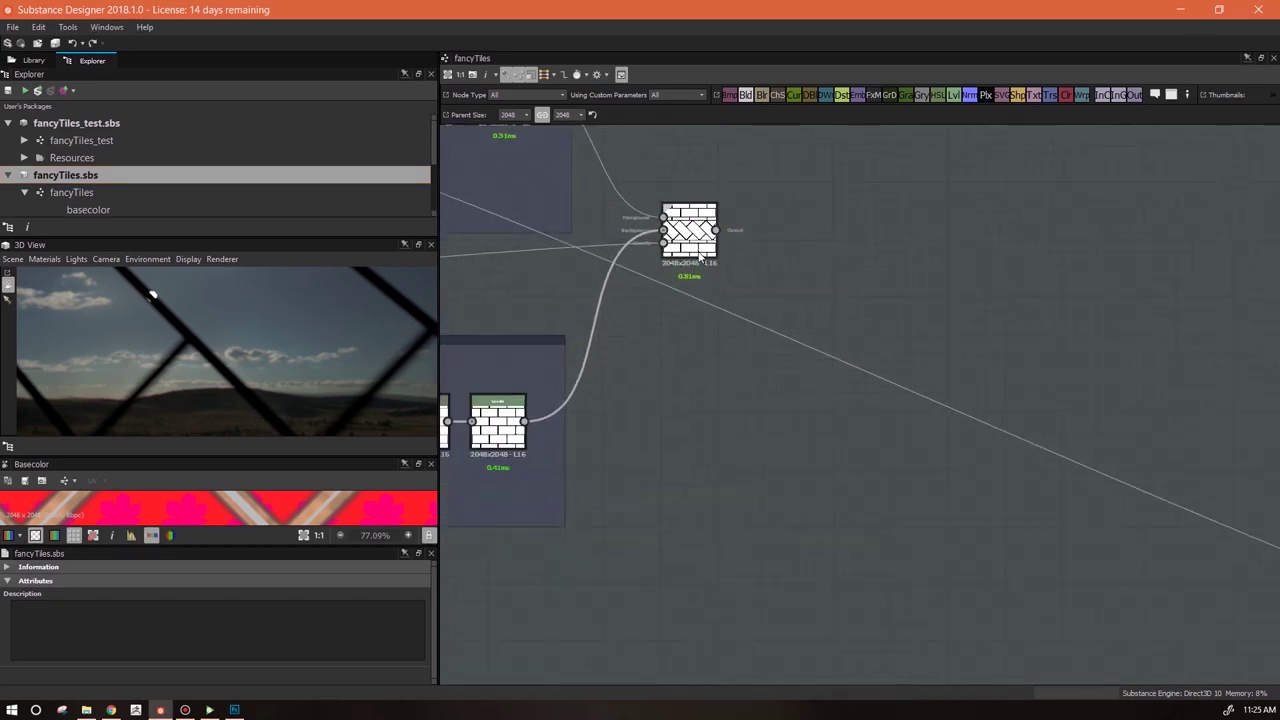
middle_drag(717, 320, 977, 503)
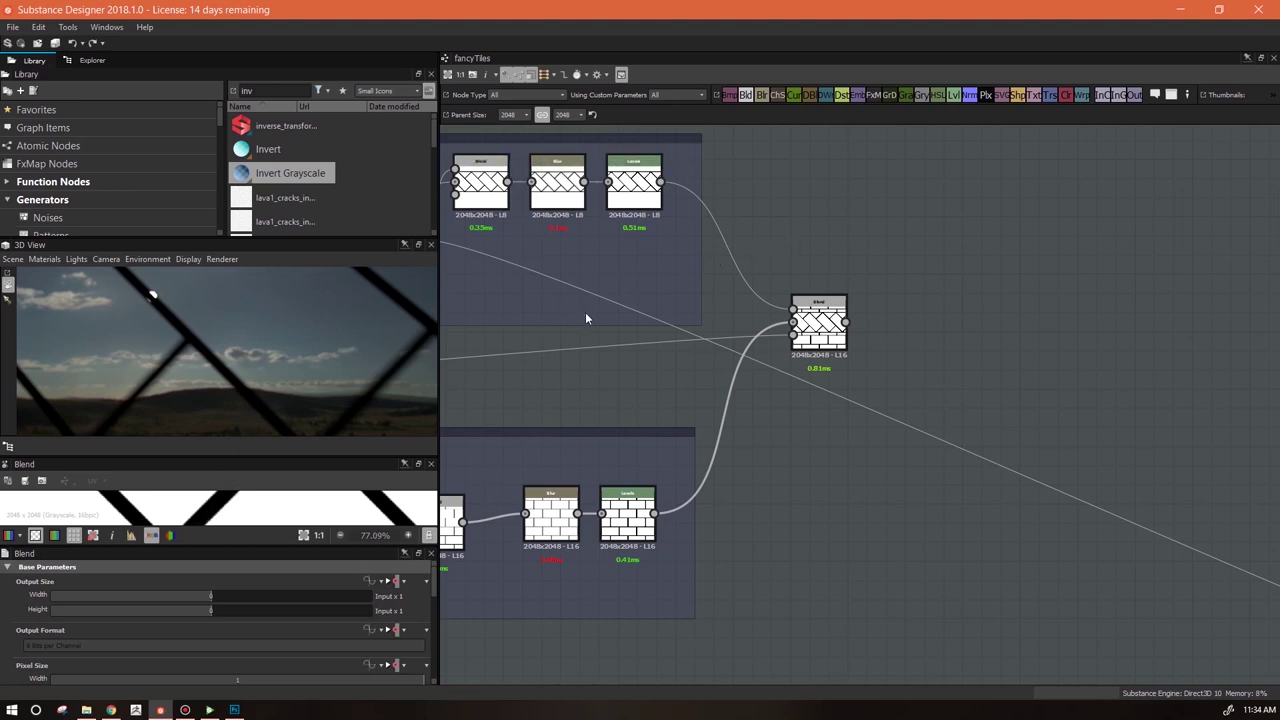
middle_drag(633, 343, 735, 353)
drag(534, 530, 553, 522)
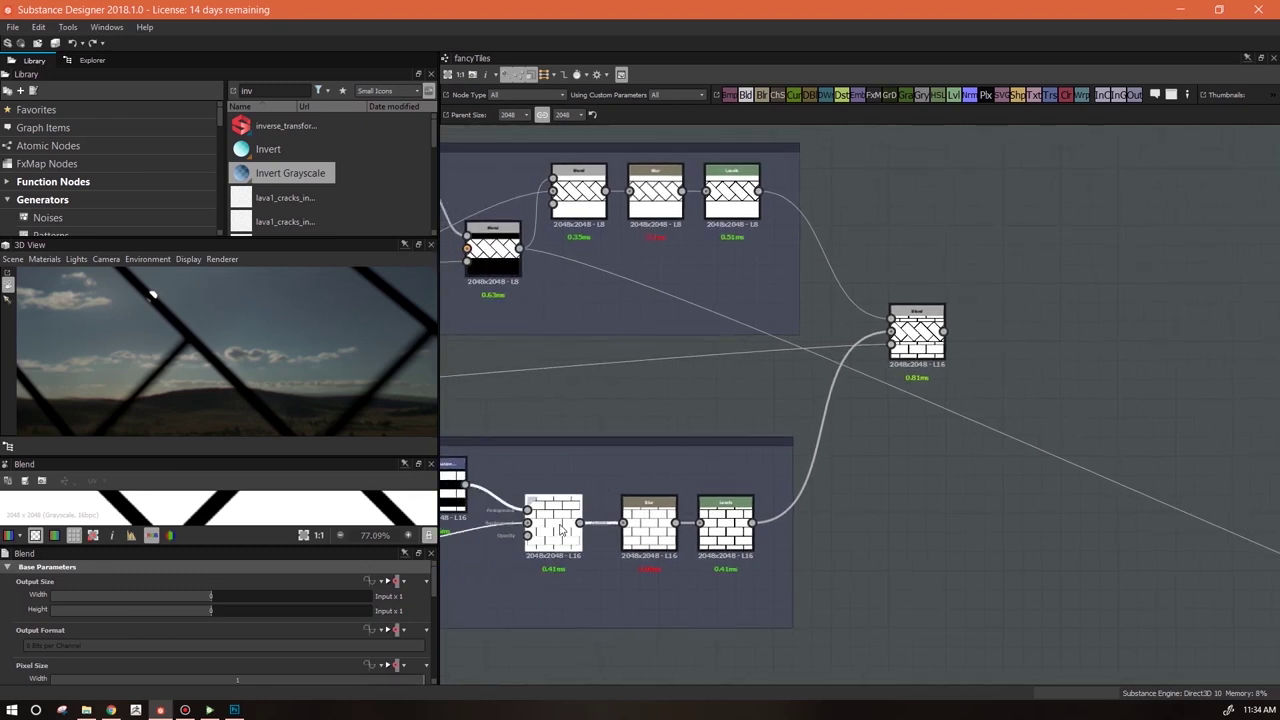
click(920, 334)
click(738, 176)
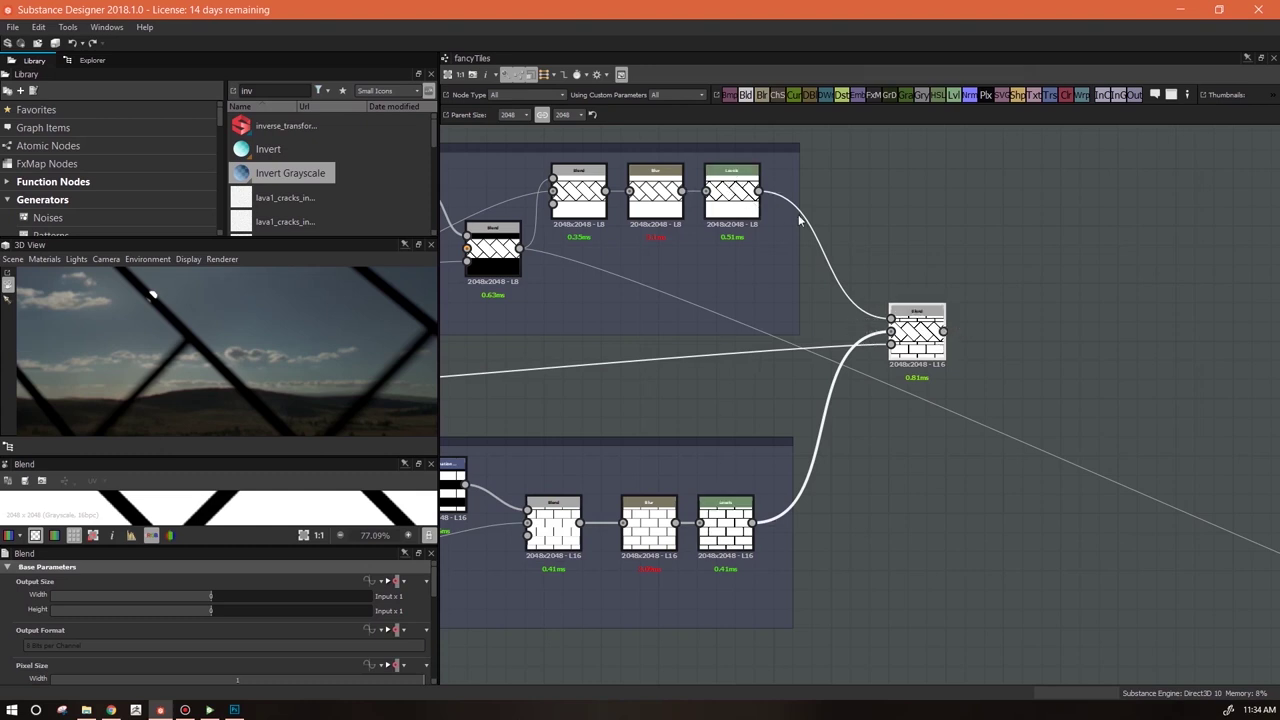
click(583, 183)
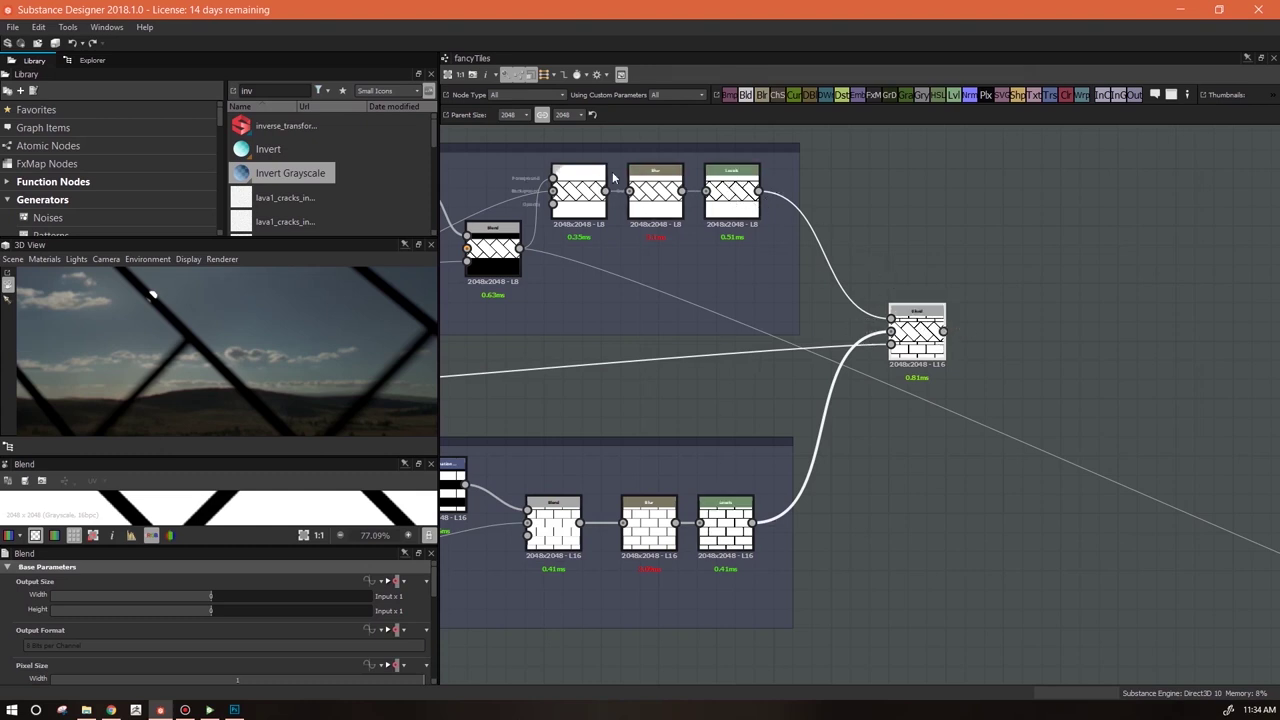
drag(553, 510, 562, 510)
Duplicate the combining Blend below the original, feeding its foreground and background from the fancyTiles and plainTiles Blend nodes that precede the Blurs
click(916, 336)
key(ctrl+d)
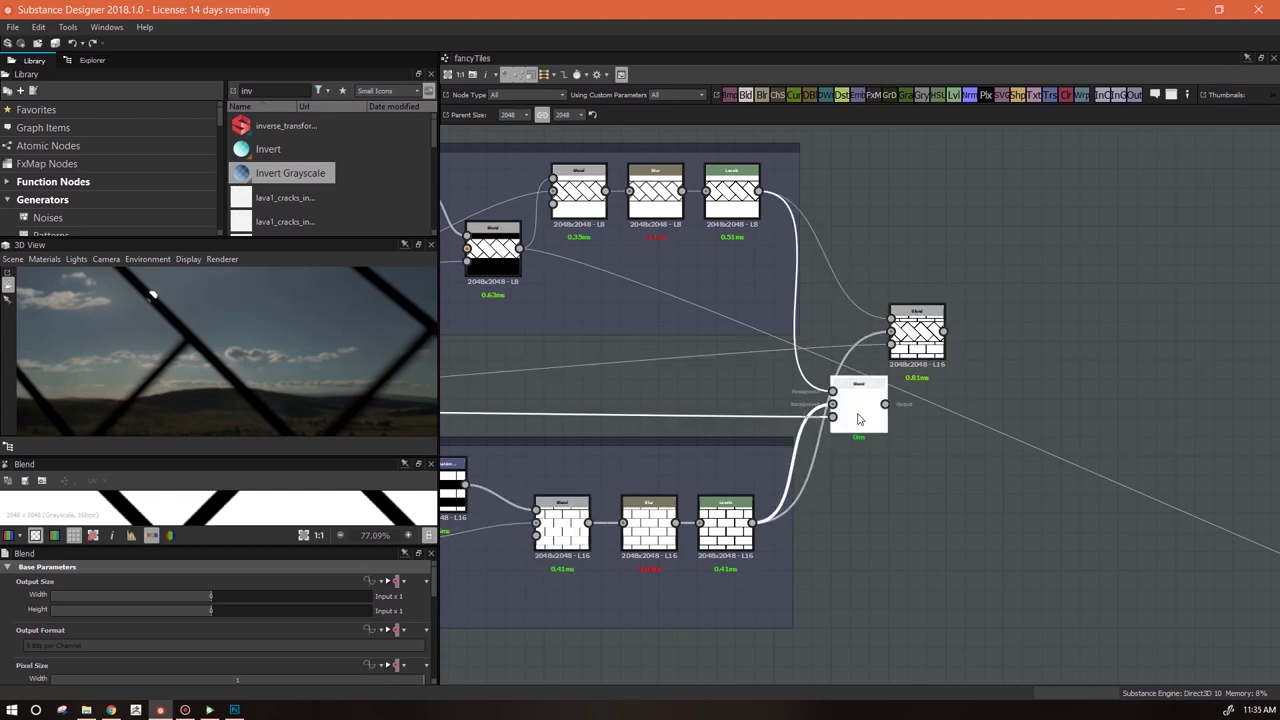
drag(860, 417, 926, 456)
drag(713, 338, 605, 191)
drag(898, 448, 588, 522)
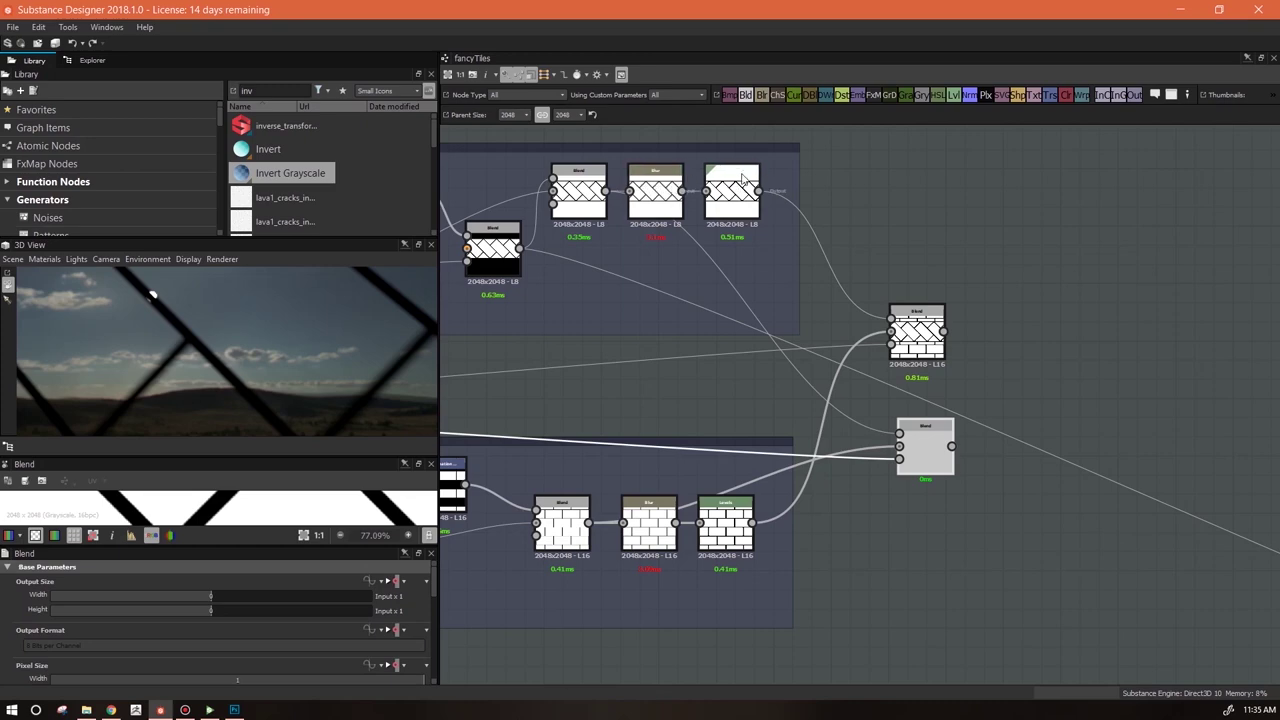
Arrange the original and duplicated combining Blend nodes in one vertical column with space between them
drag(945, 360, 965, 344)
drag(956, 418, 948, 400)
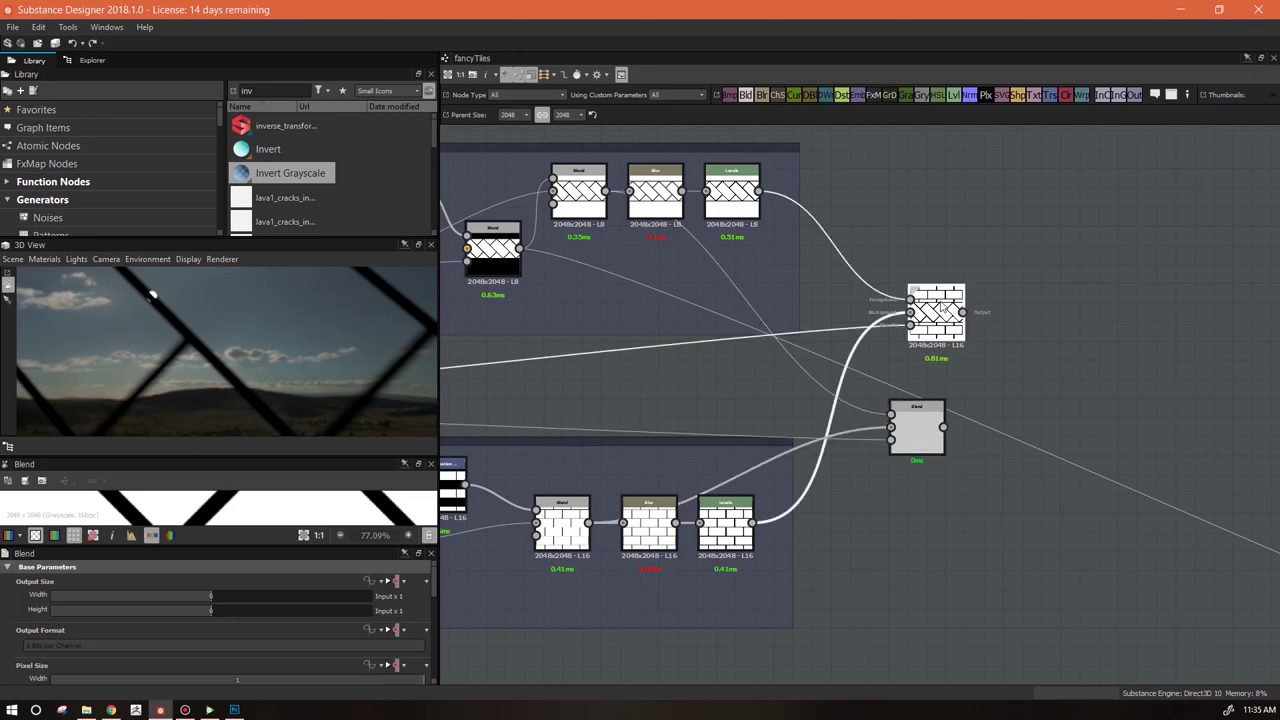
drag(941, 307, 941, 269)
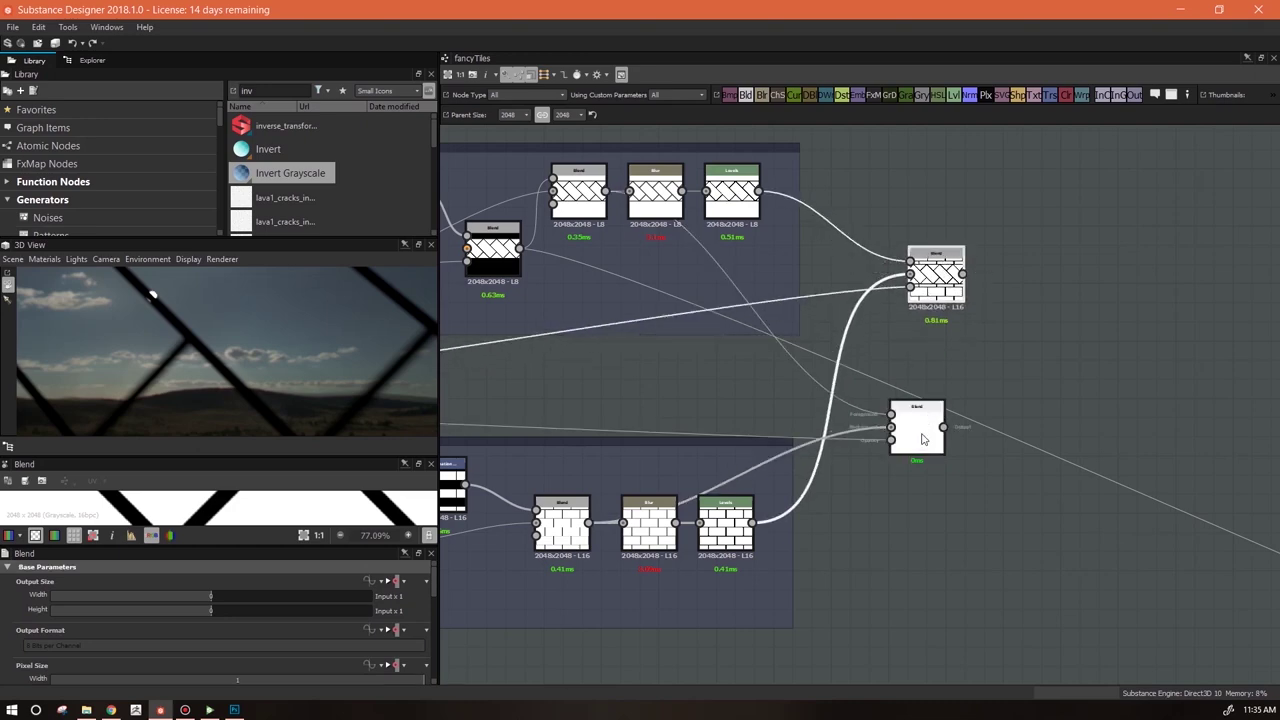
click(923, 438)
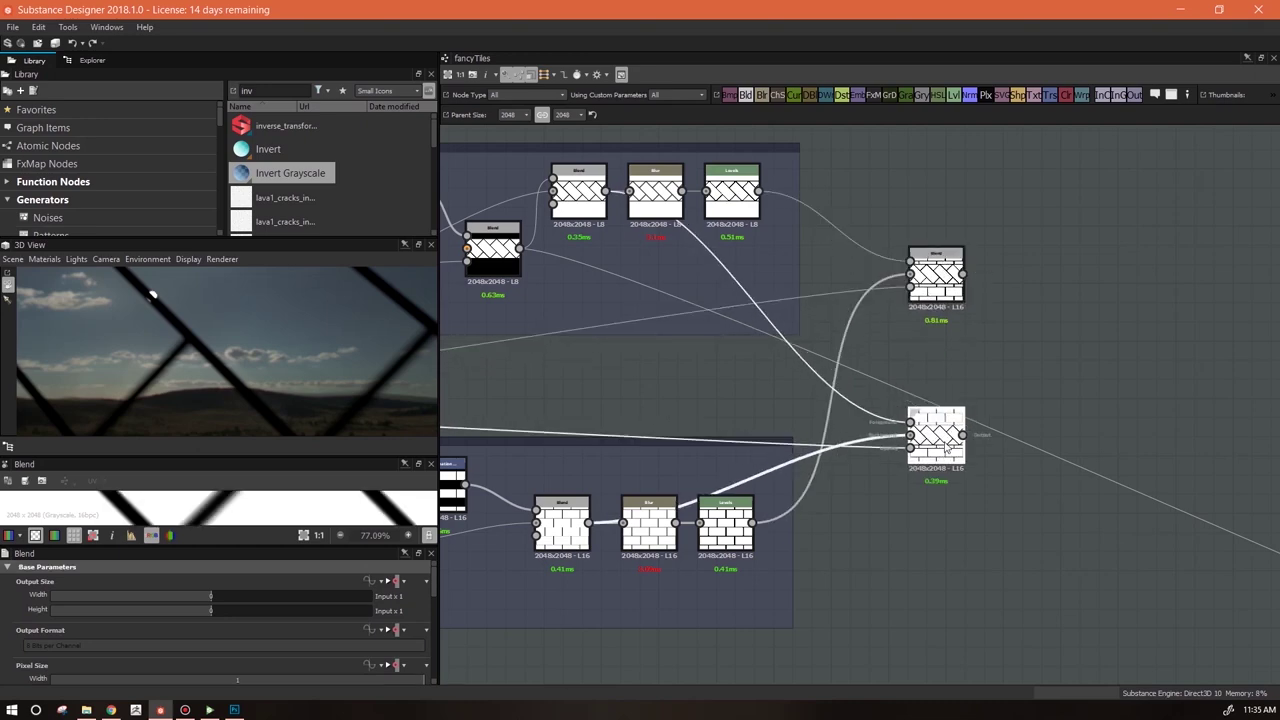
drag(935, 281, 935, 319)
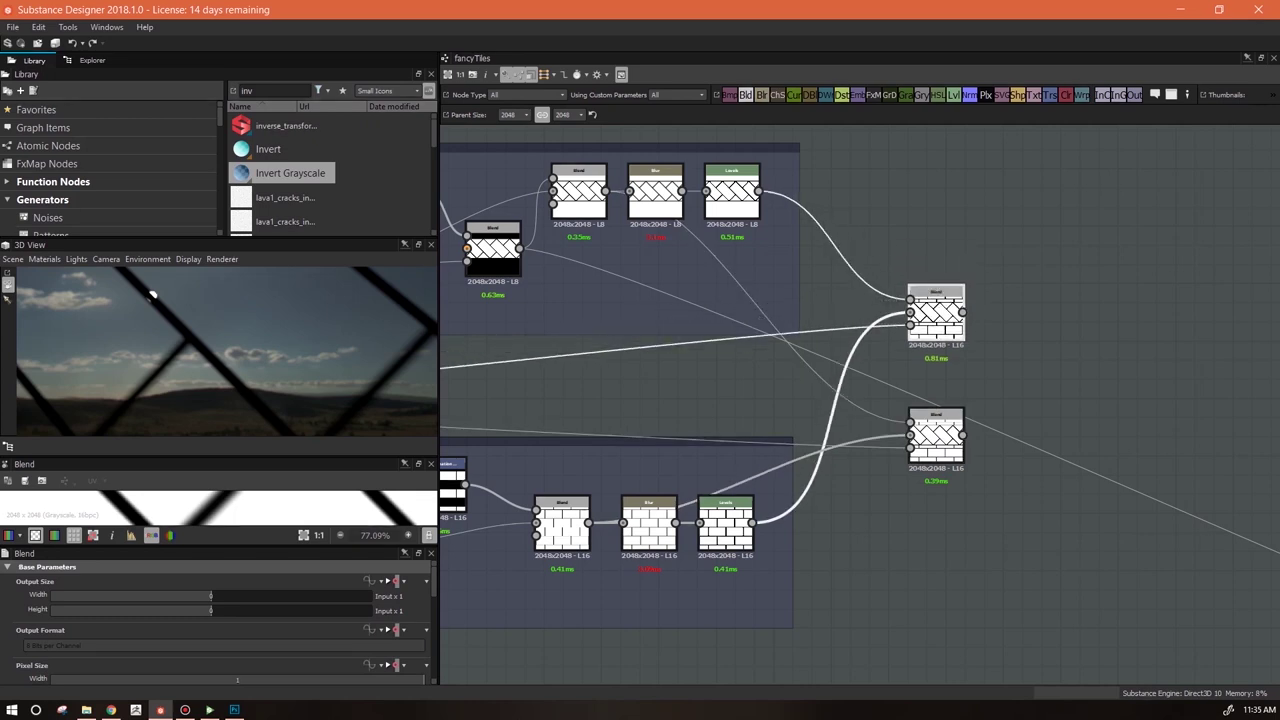
key(alt+Tab)
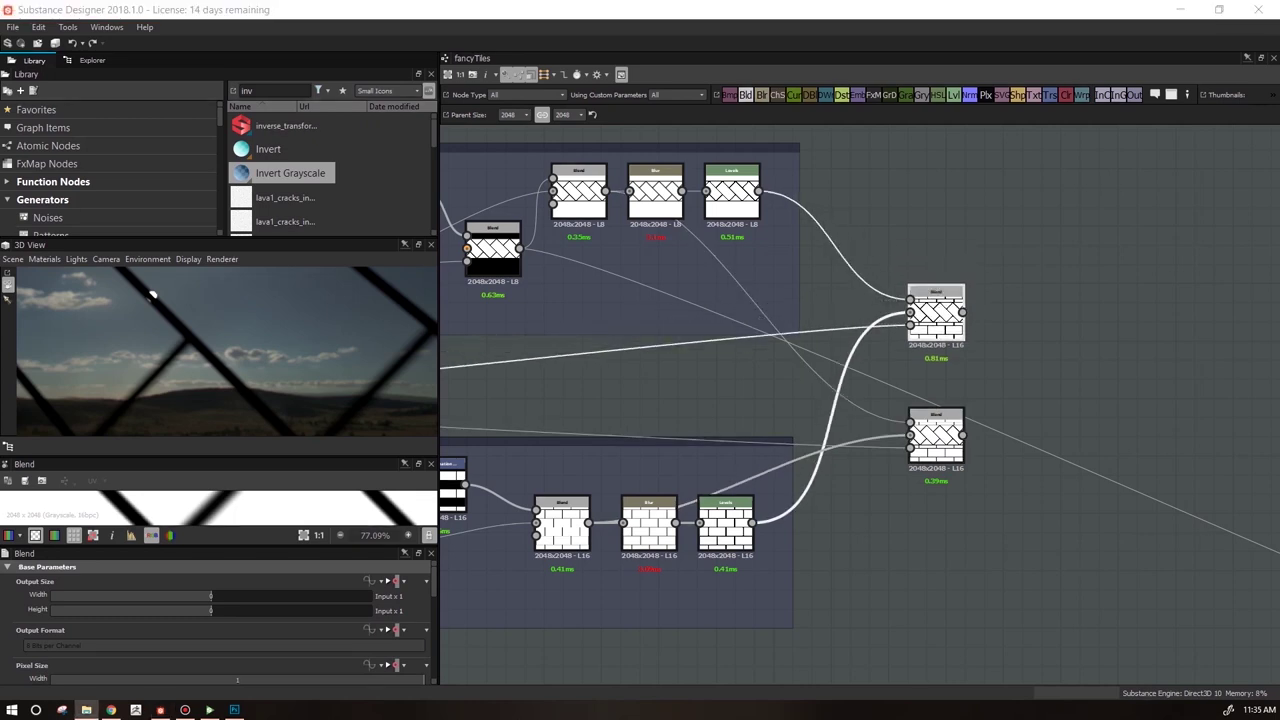
click(1115, 368)
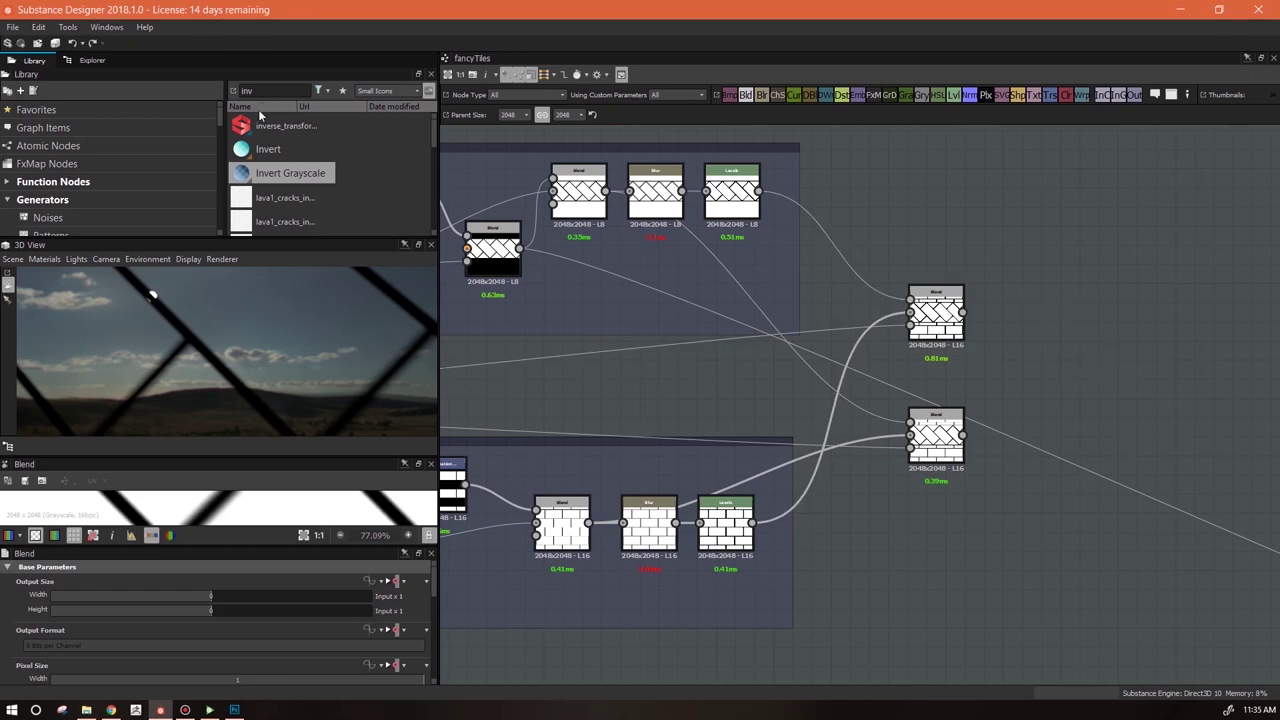
Add an Invert Grayscale node after the original combining Blend and a Gradient Map node after its duplicate
drag(267, 176, 1054, 322)
drag(963, 312, 1041, 321)
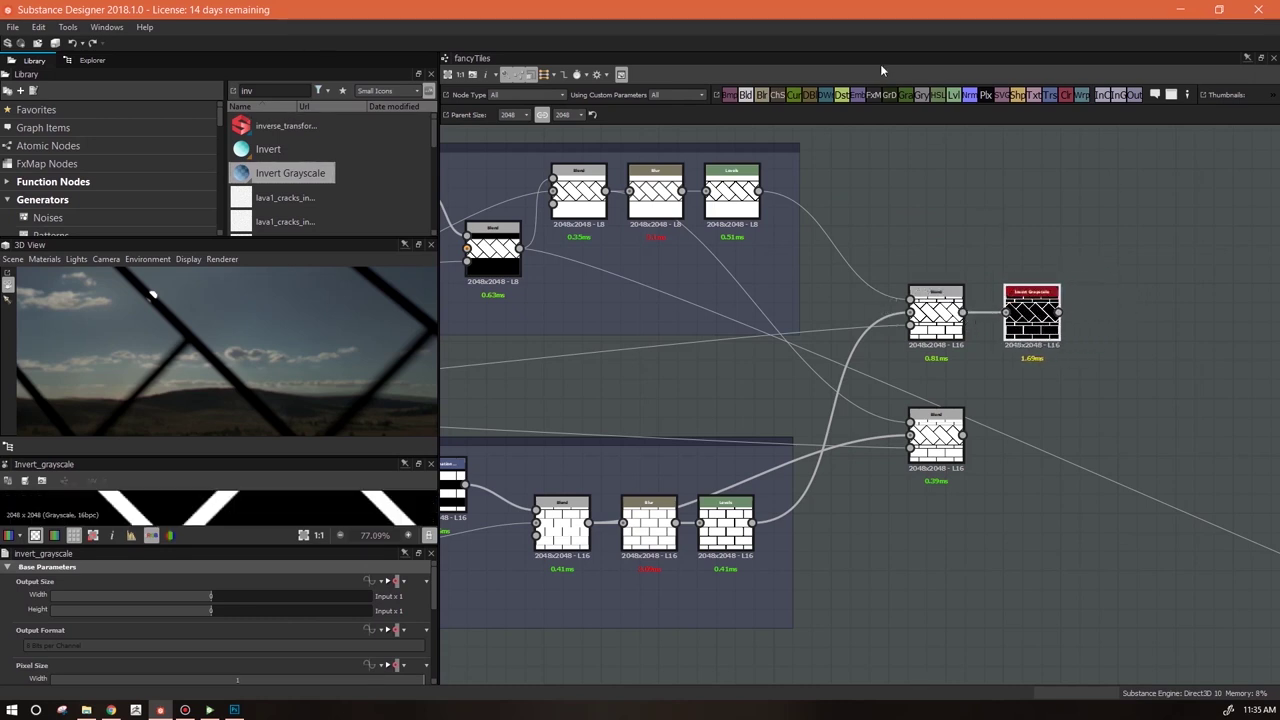
drag(910, 104, 963, 437)
drag(1134, 407, 1030, 443)
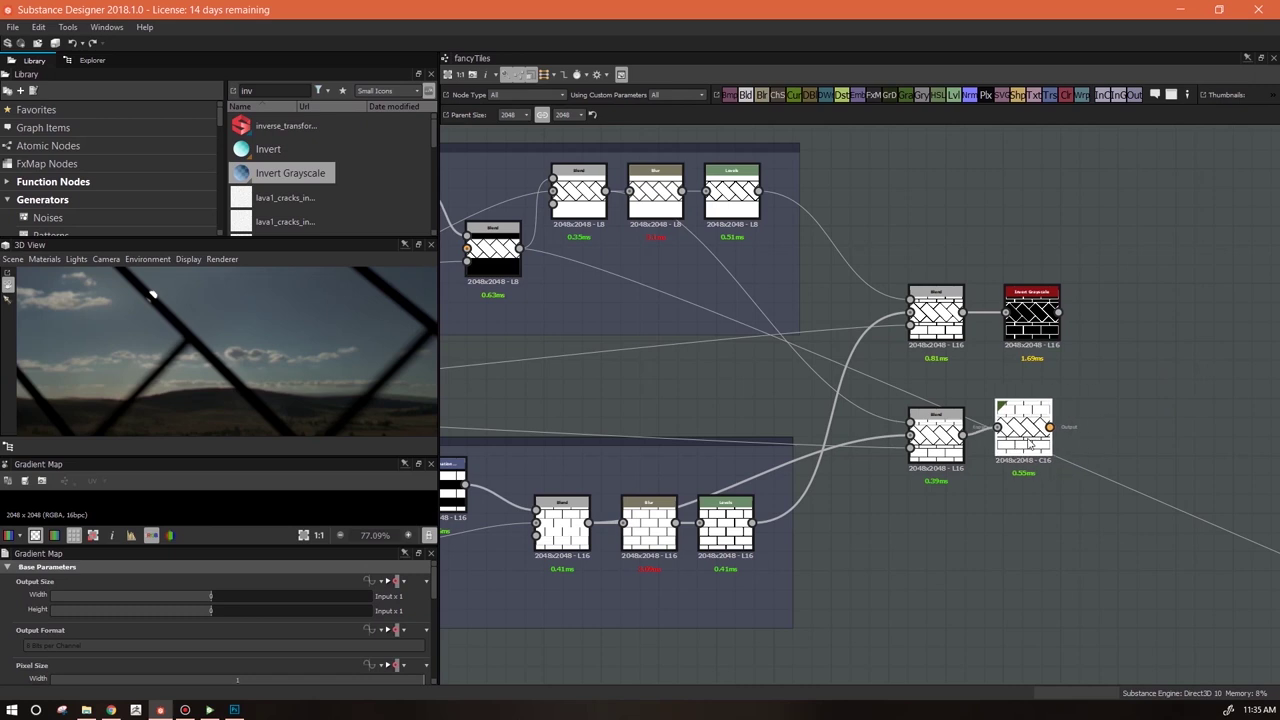
Set the Gradient Map's color mode to Grayscale and line the node up beneath Invert Grayscale
scroll(435, 642, down, 5)
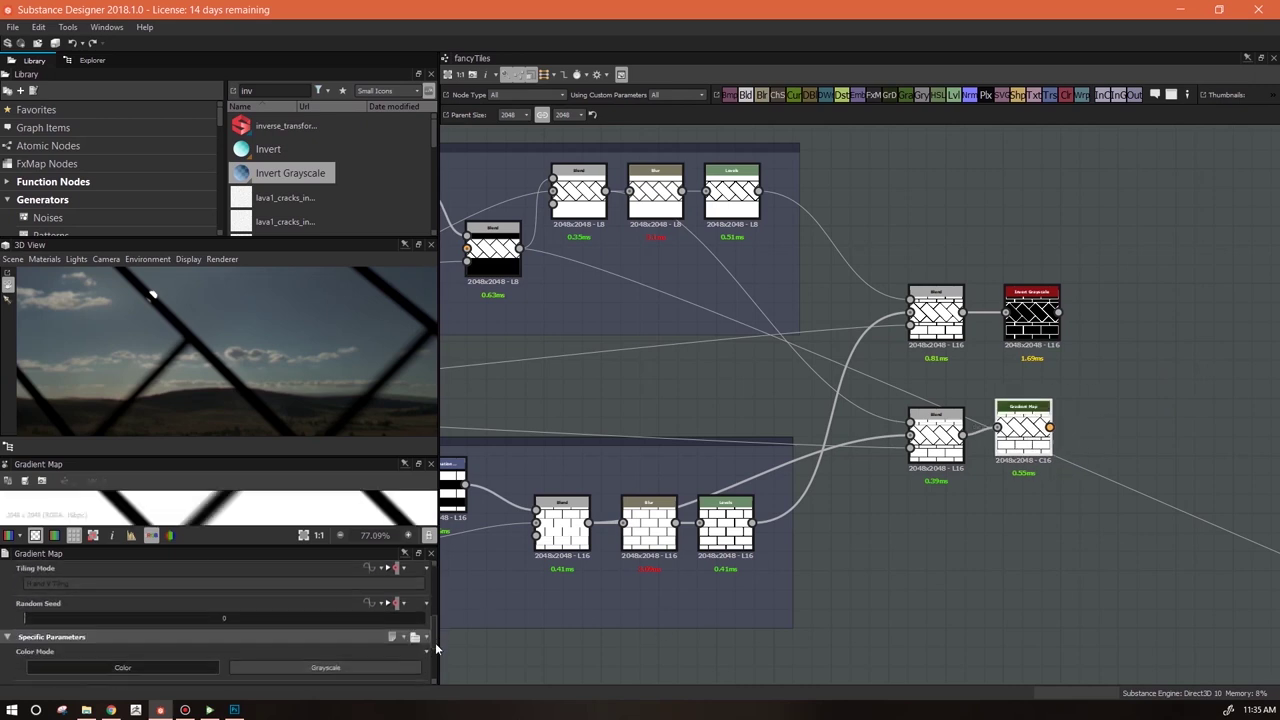
click(348, 617)
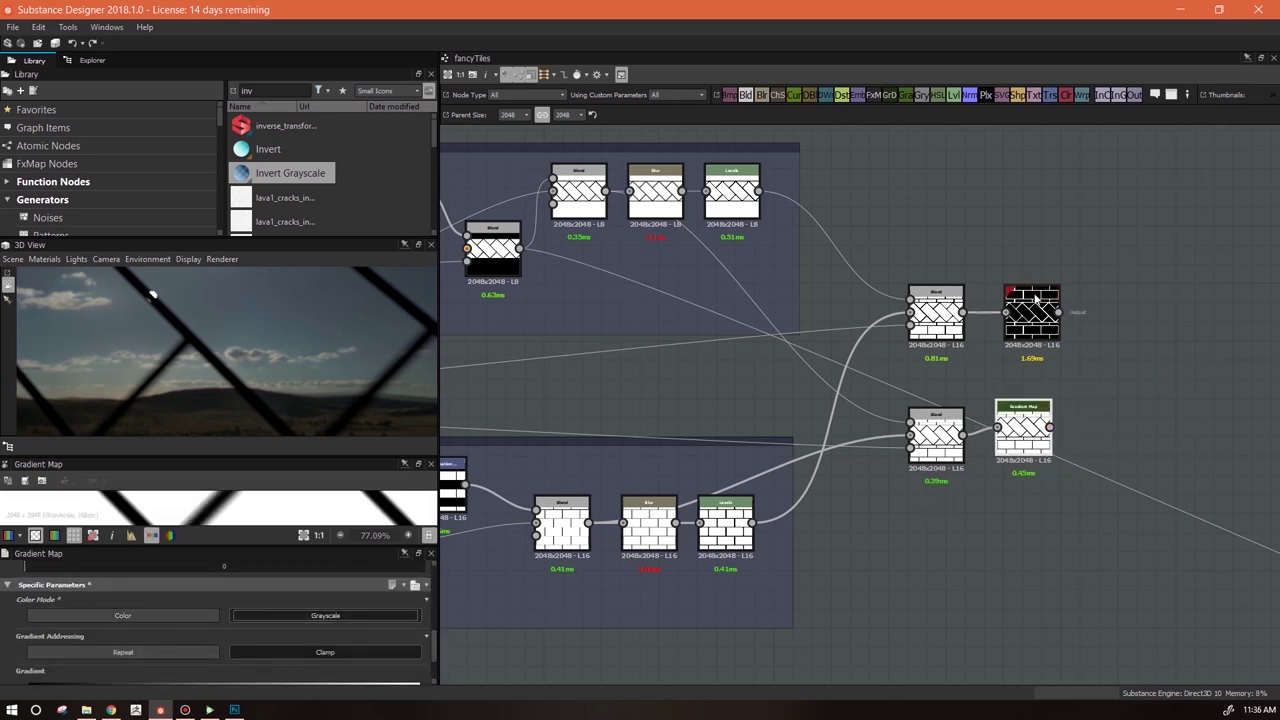
drag(1043, 430, 1051, 441)
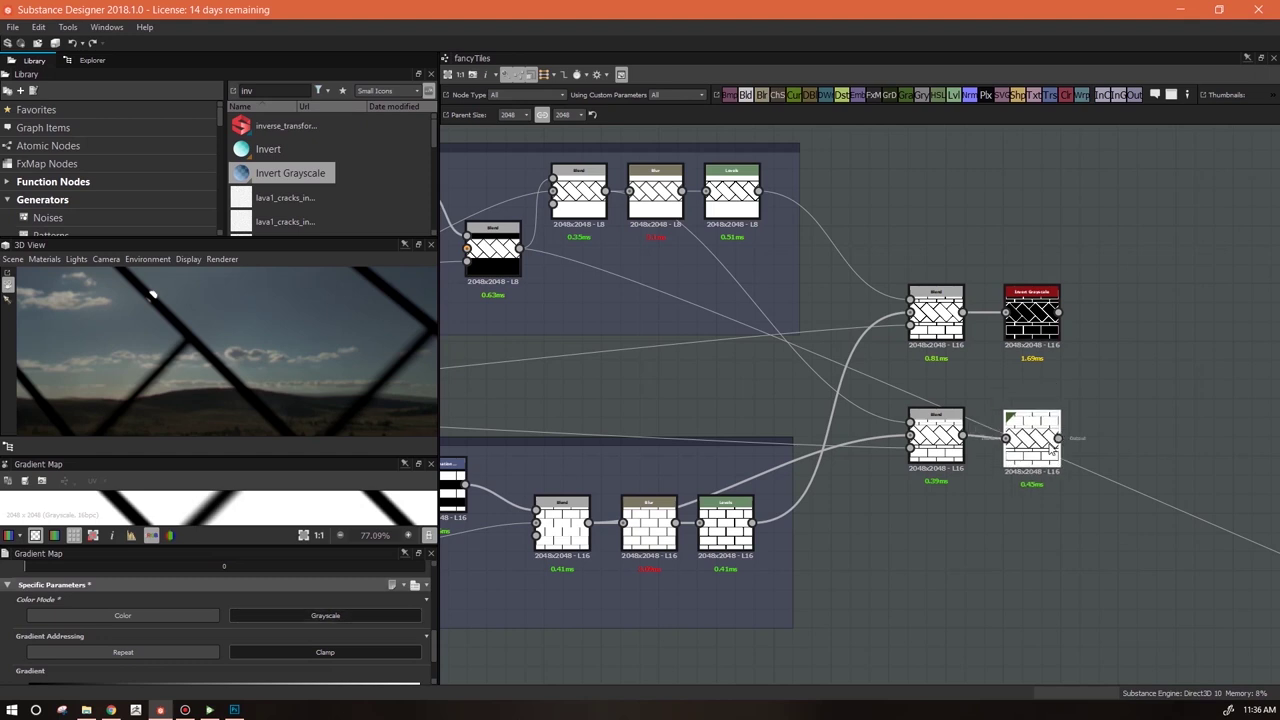
Add a Blend node beyond the two branches and connect the Invert Grayscale output to its foreground
drag(742, 97, 1160, 370)
drag(1060, 312, 1060, 437)
scroll(1170, 376, up, 3)
click(1050, 440)
key(Delete)
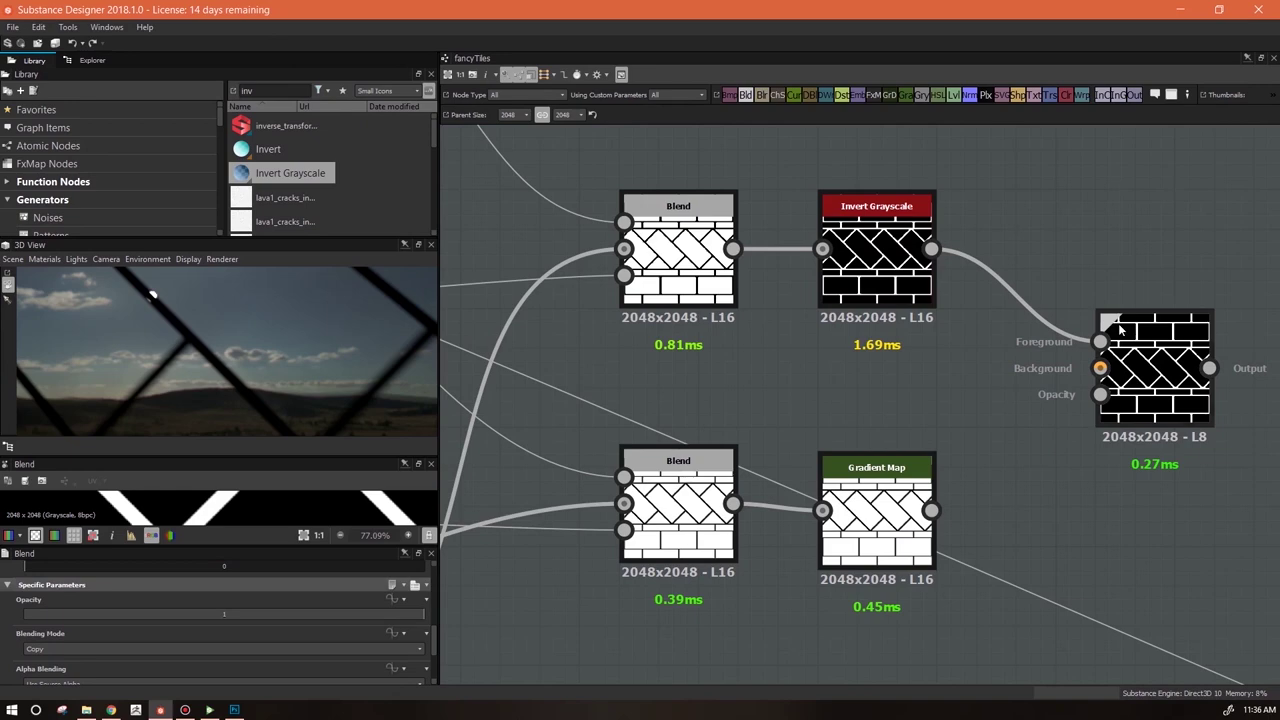
click(1157, 350)
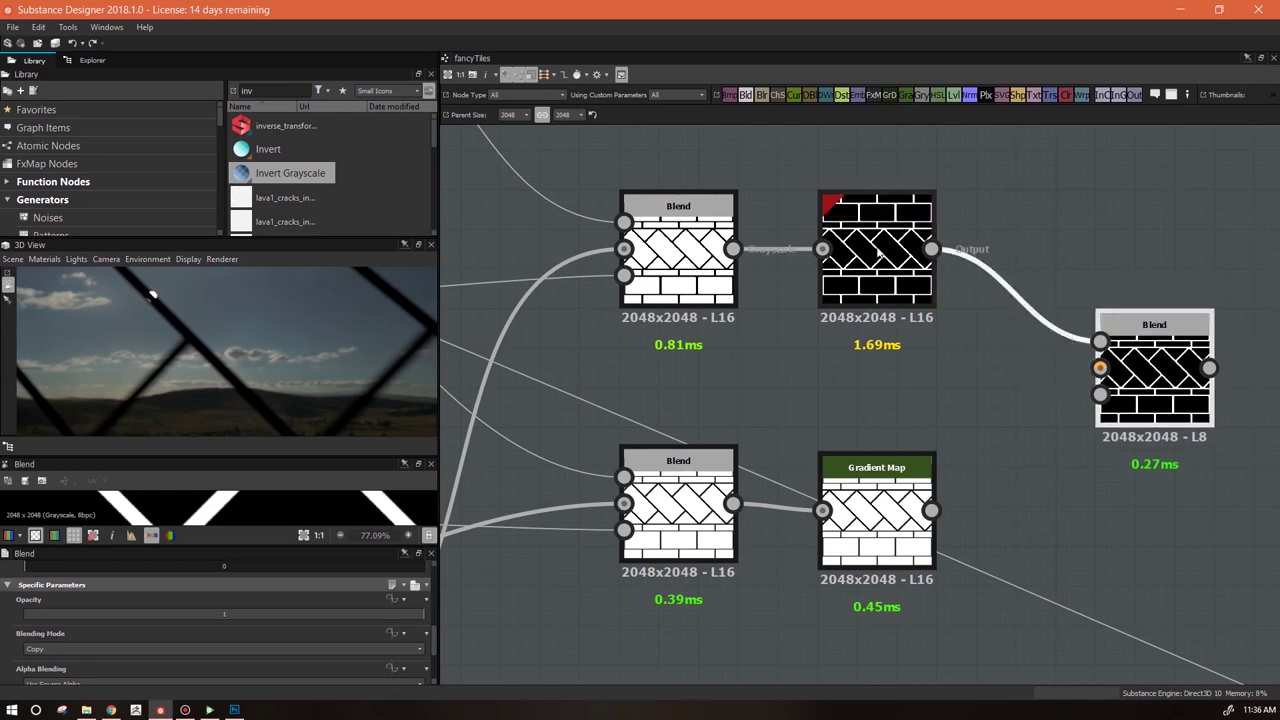
Connect the Gradient Map to the new Blend's background and set the map's color mode to Grayscale again
drag(864, 510, 864, 526)
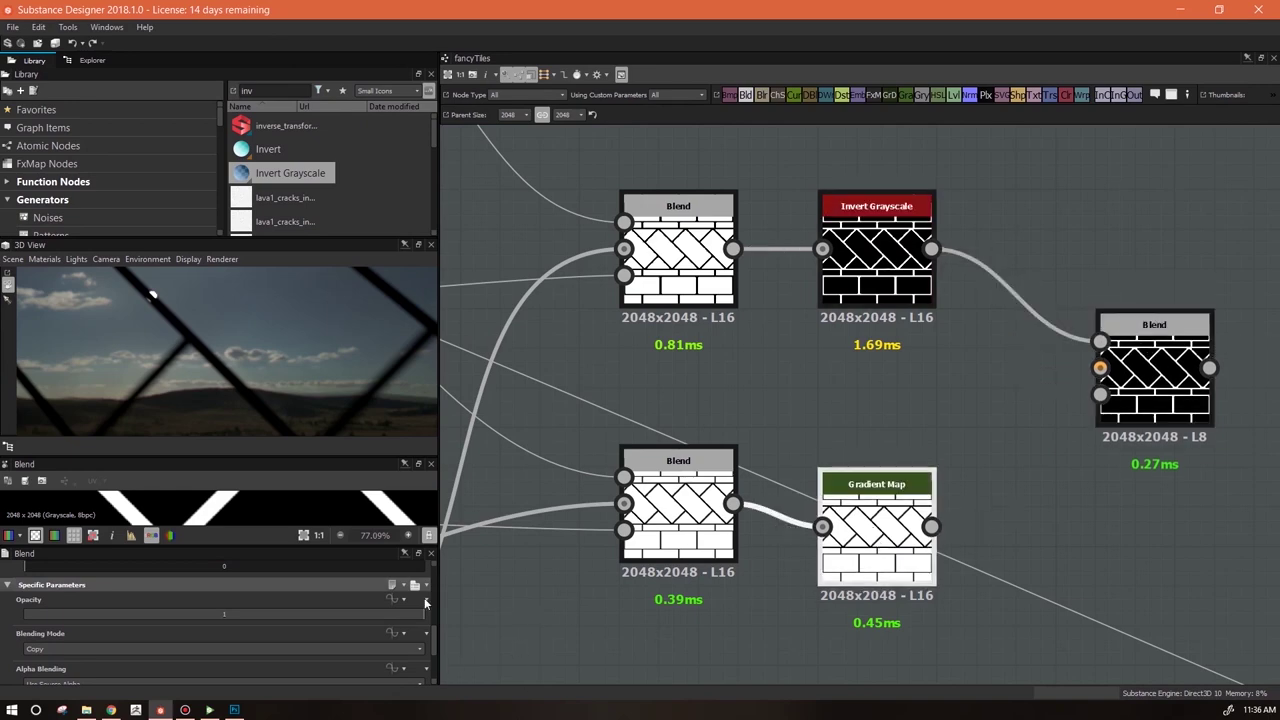
drag(433, 641, 452, 610)
double_click(899, 530)
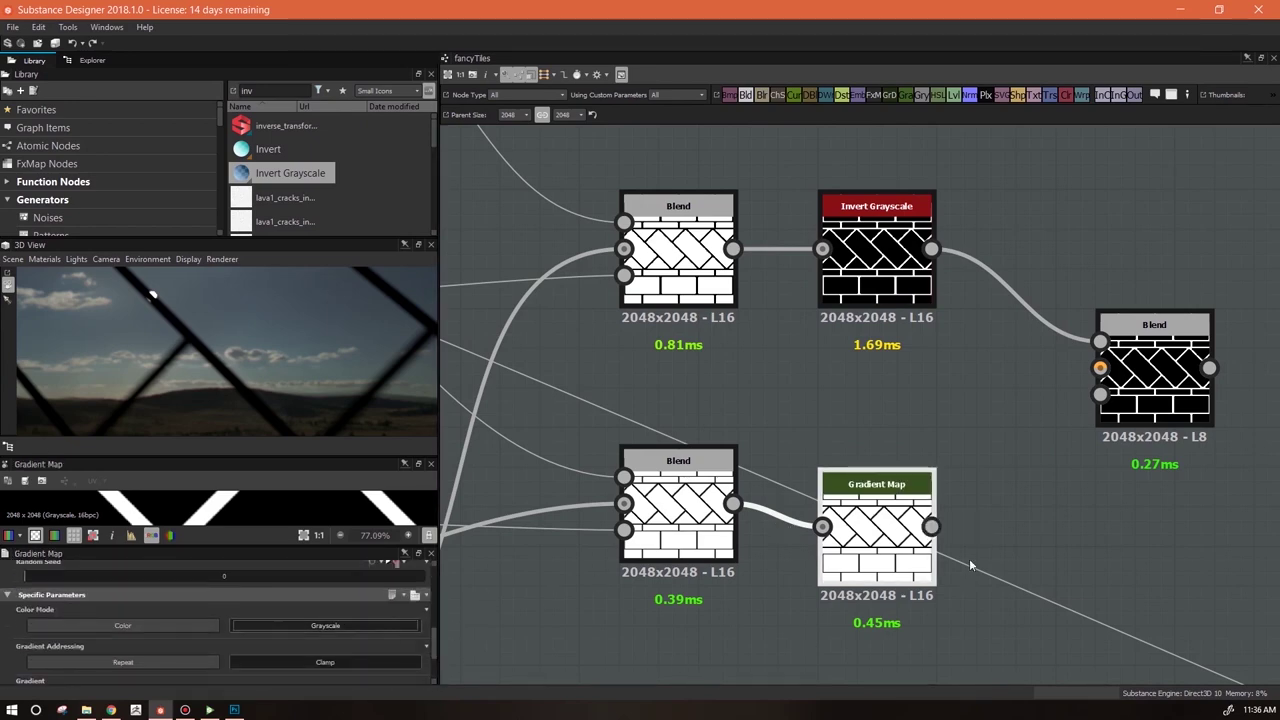
mouse_move(931, 526)
mouse_down()
mouse_move(1174, 360)
mouse_move(991, 457)
mouse_move(931, 526)
mouse_up()
key(ctrl+z)
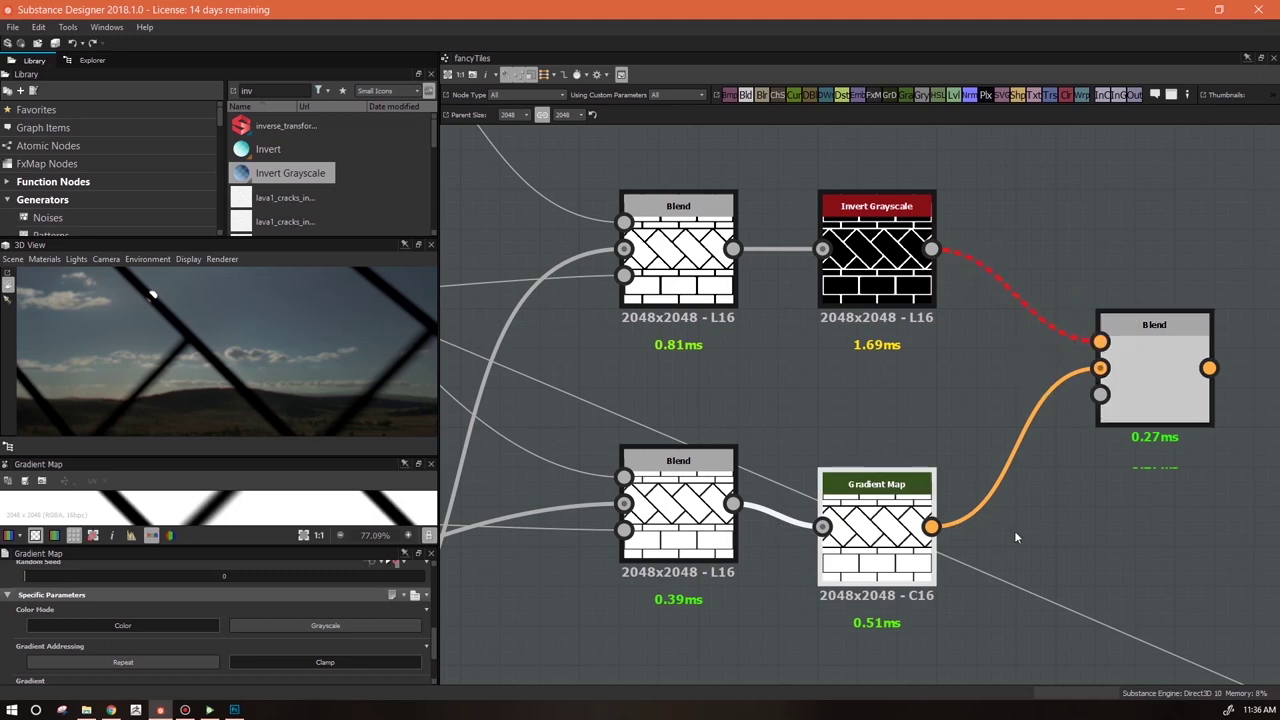
click(318, 622)
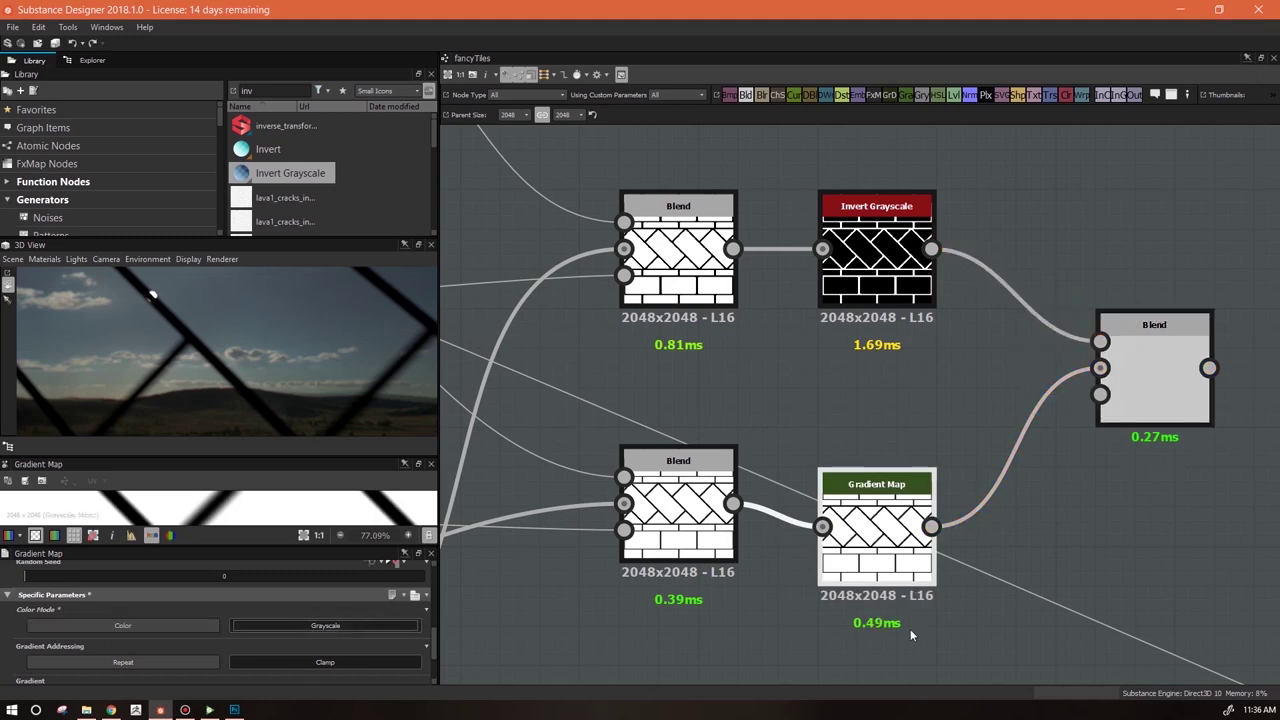
Set the final Blend's blending mode to Min (Darken)
scroll(1114, 437, down, 3)
double_click(1130, 405)
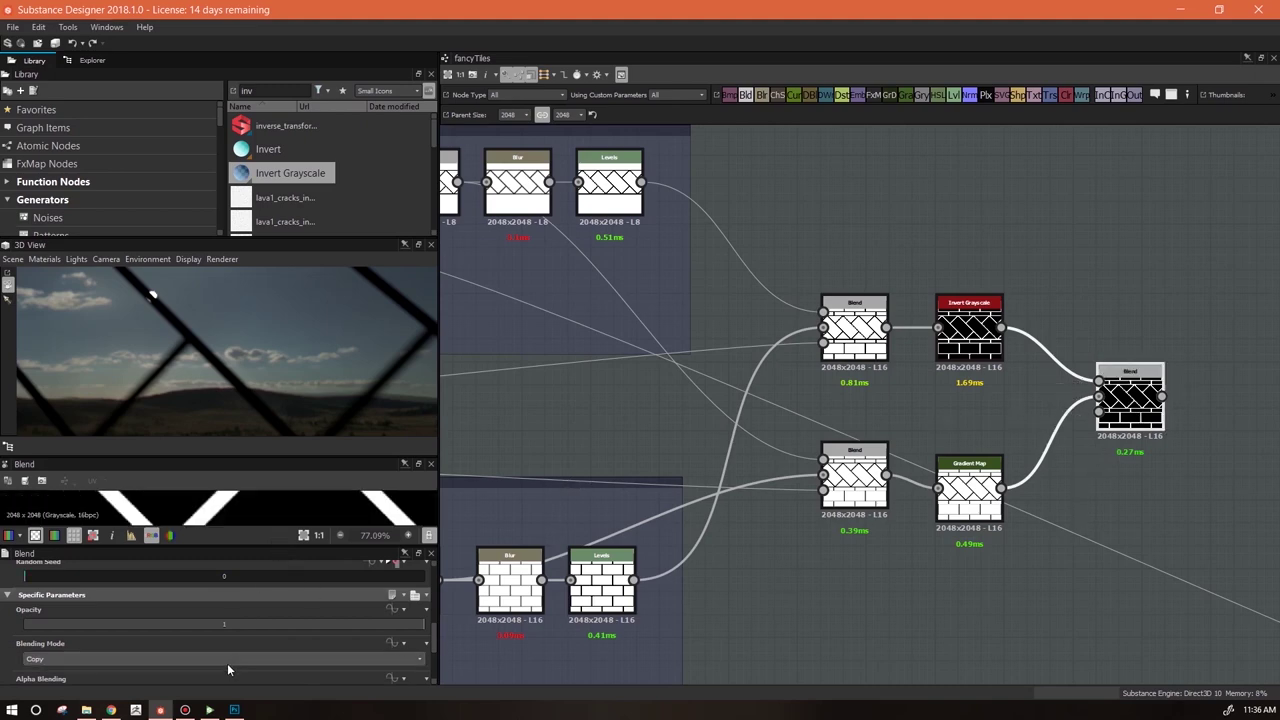
click(147, 657)
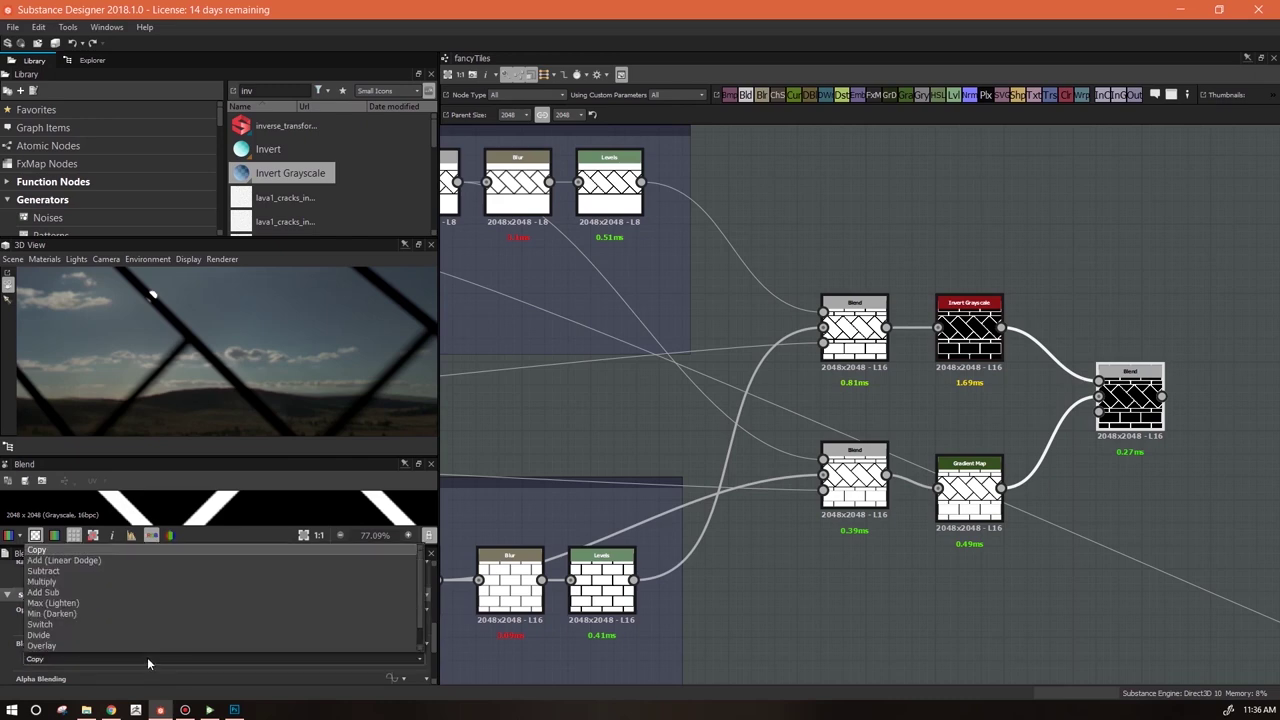
click(132, 596)
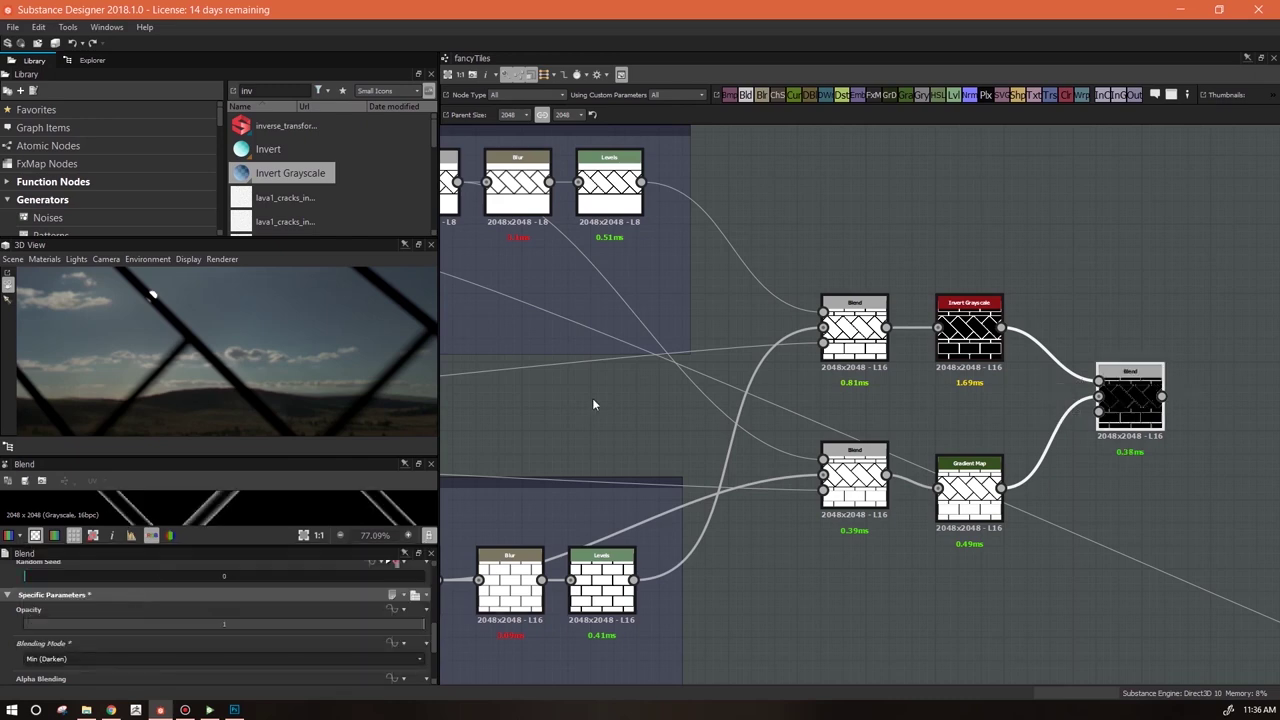
Enlarge the 2D preview and compare the final Blend's tile edges with the Gradient Map output
drag(318, 458, 300, 286)
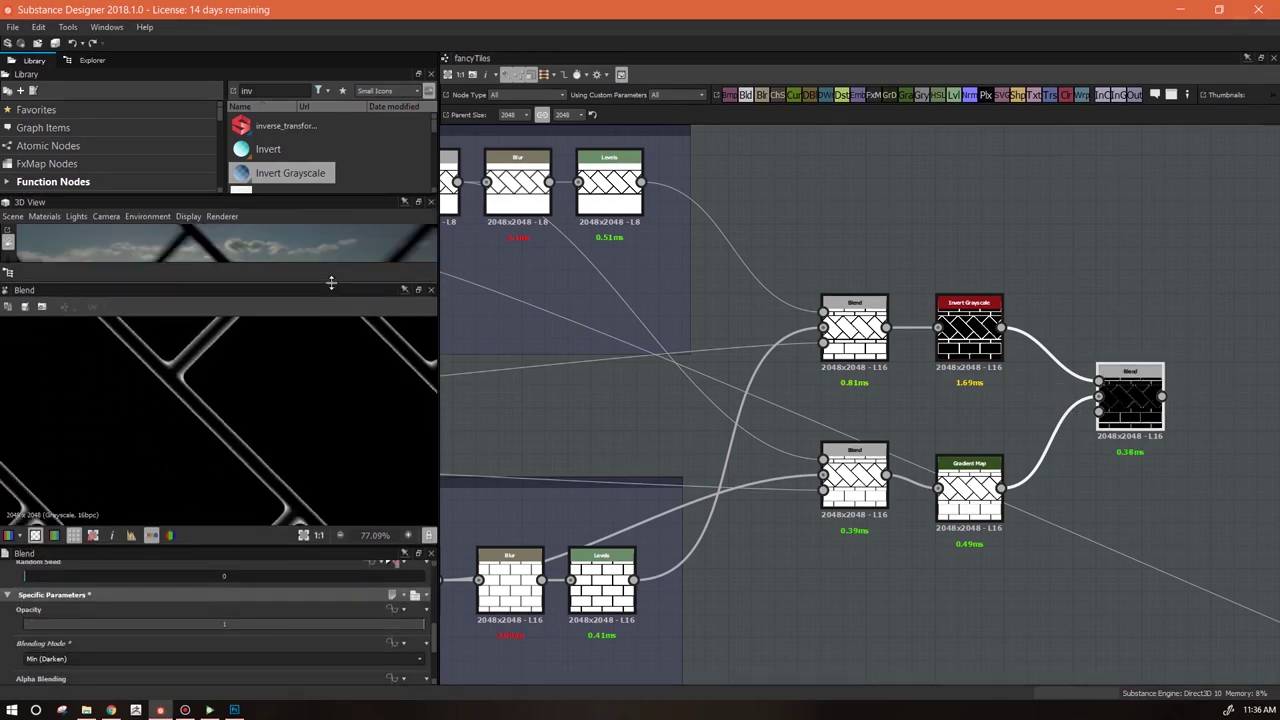
scroll(205, 395, down, 3)
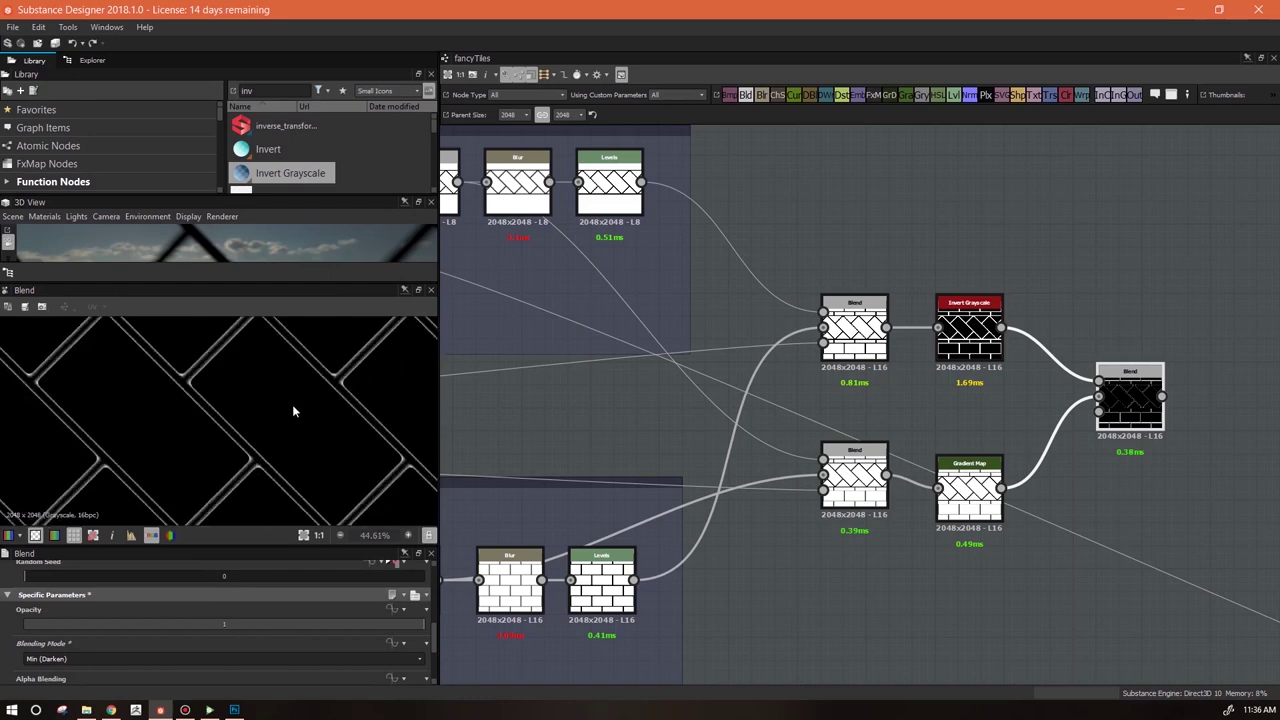
scroll(291, 412, up, 2)
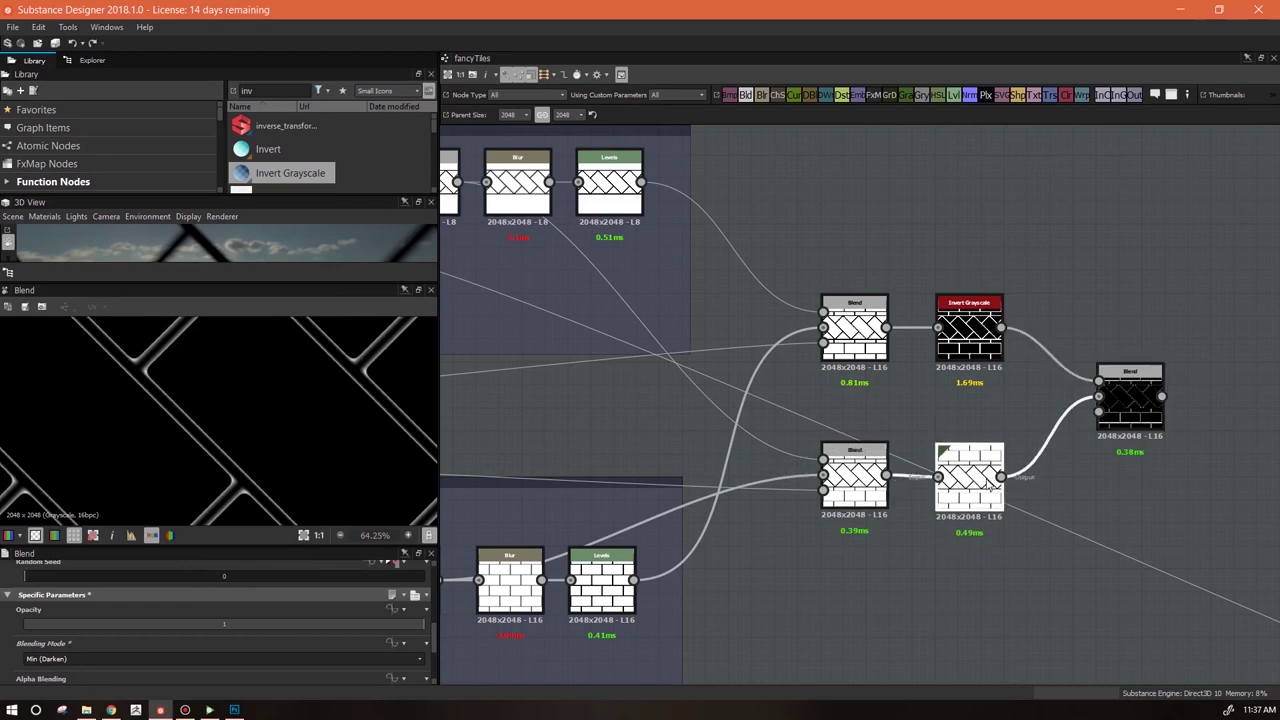
double_click(975, 487)
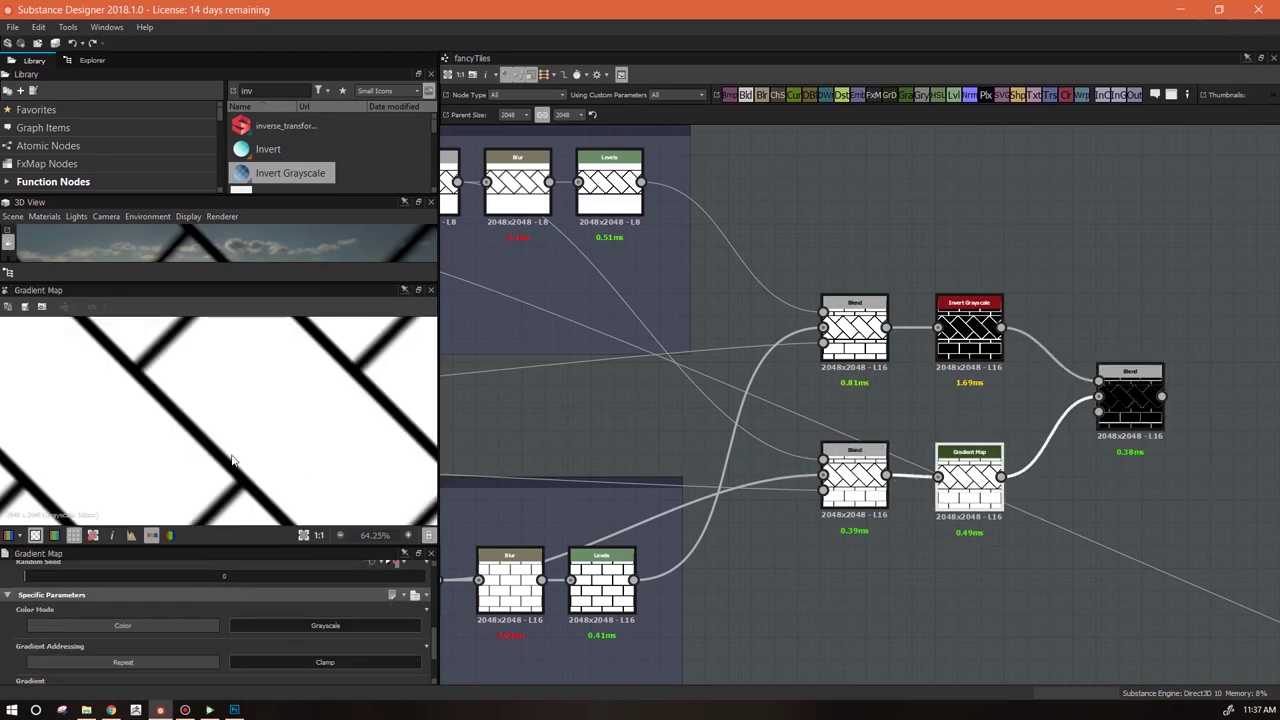
double_click(1137, 397)
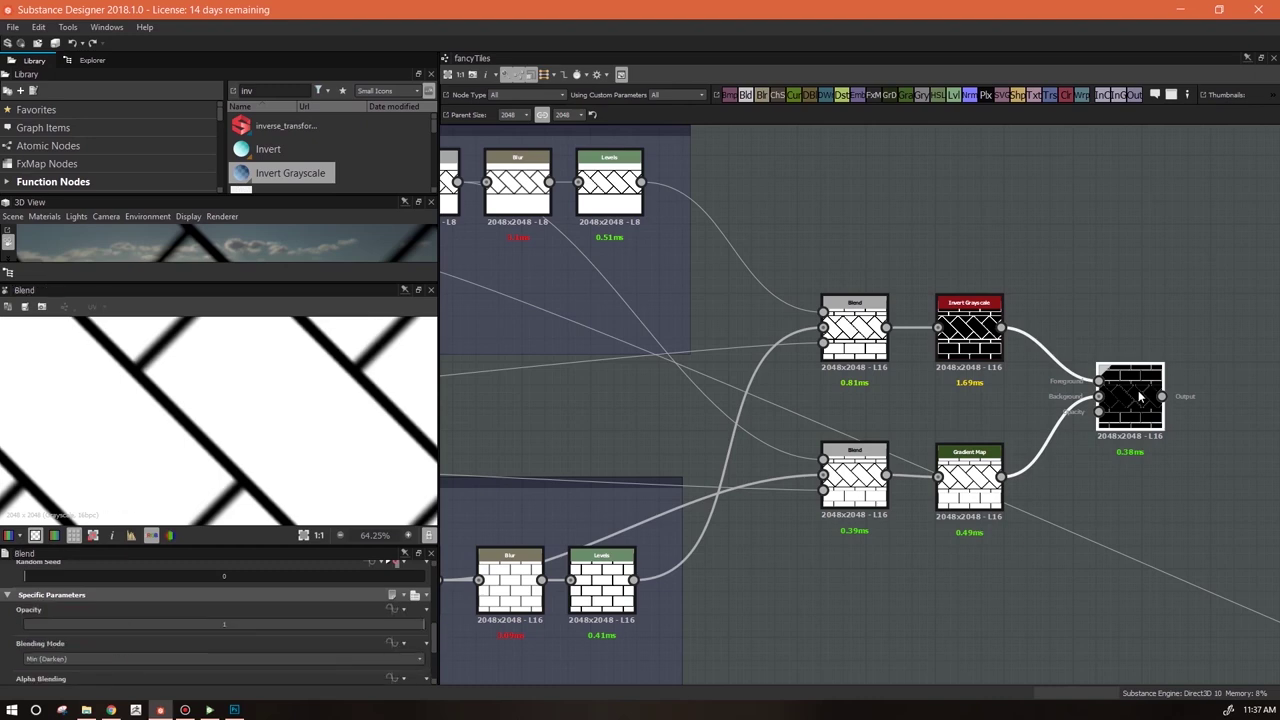
Show the final Blend in the 2D view and add black and white end keys to the Gradient Map's gradient
double_click(968, 489)
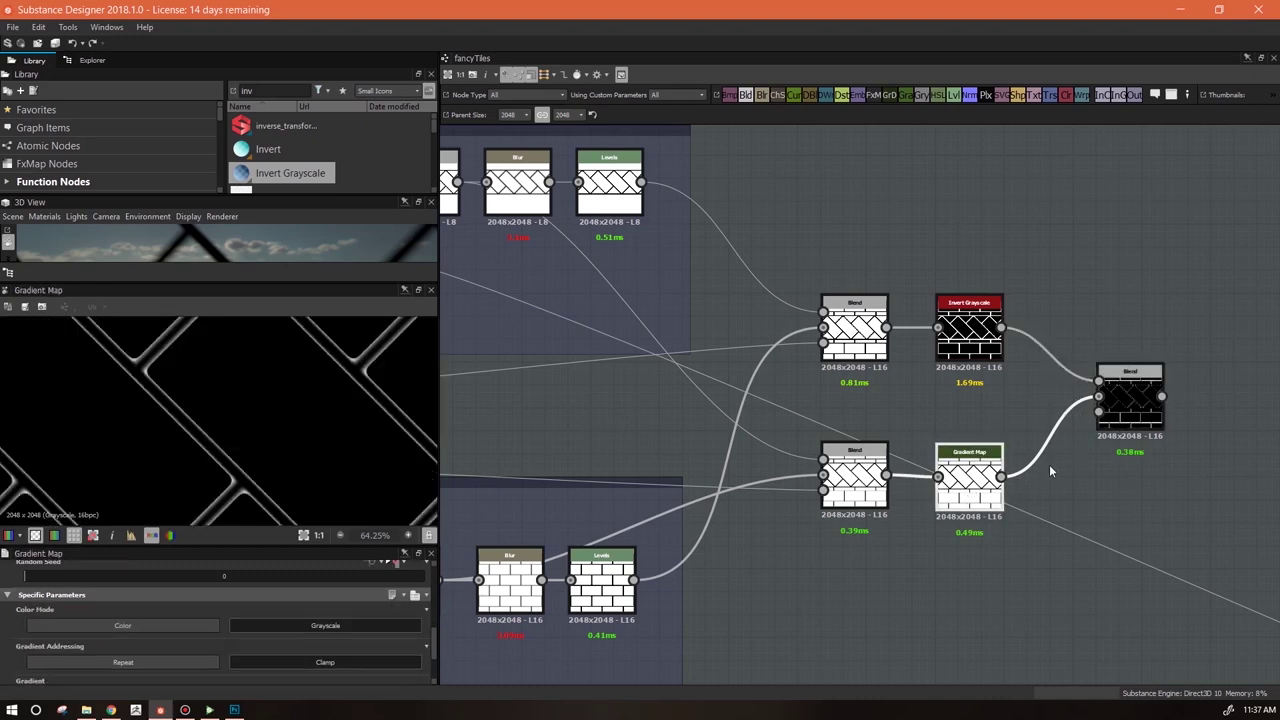
double_click(1137, 400)
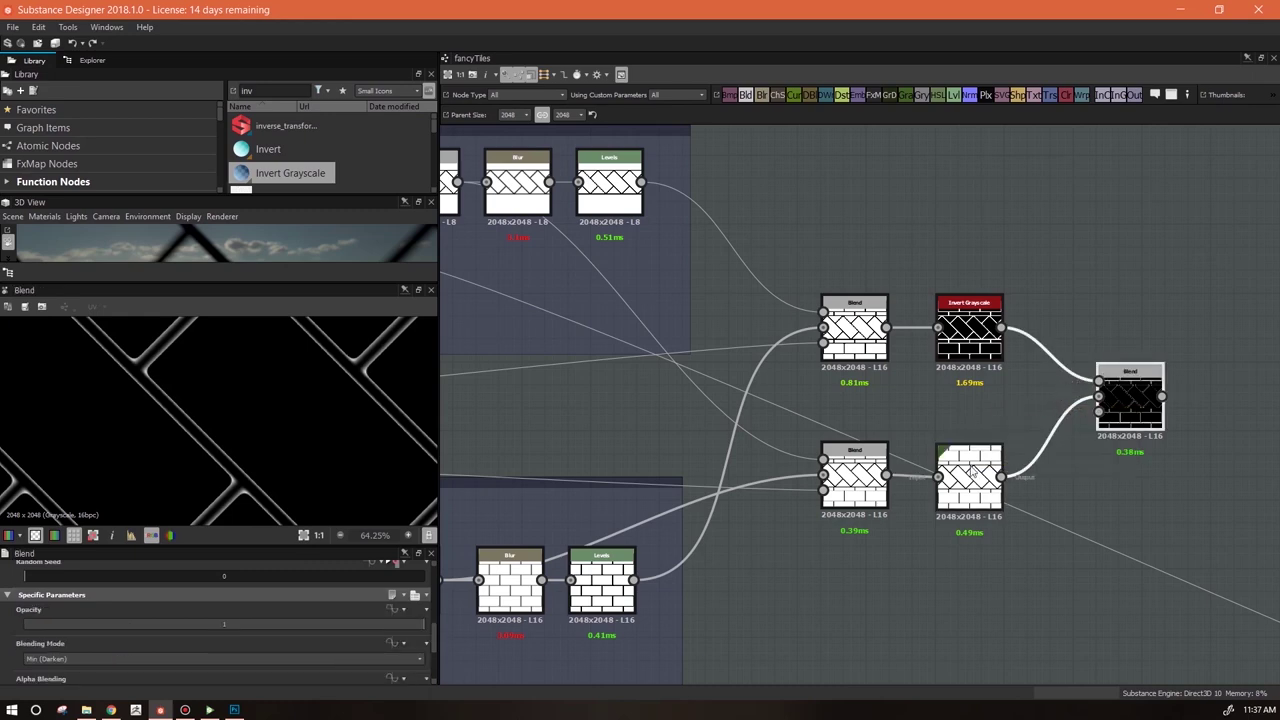
scroll(433, 647, down, 3)
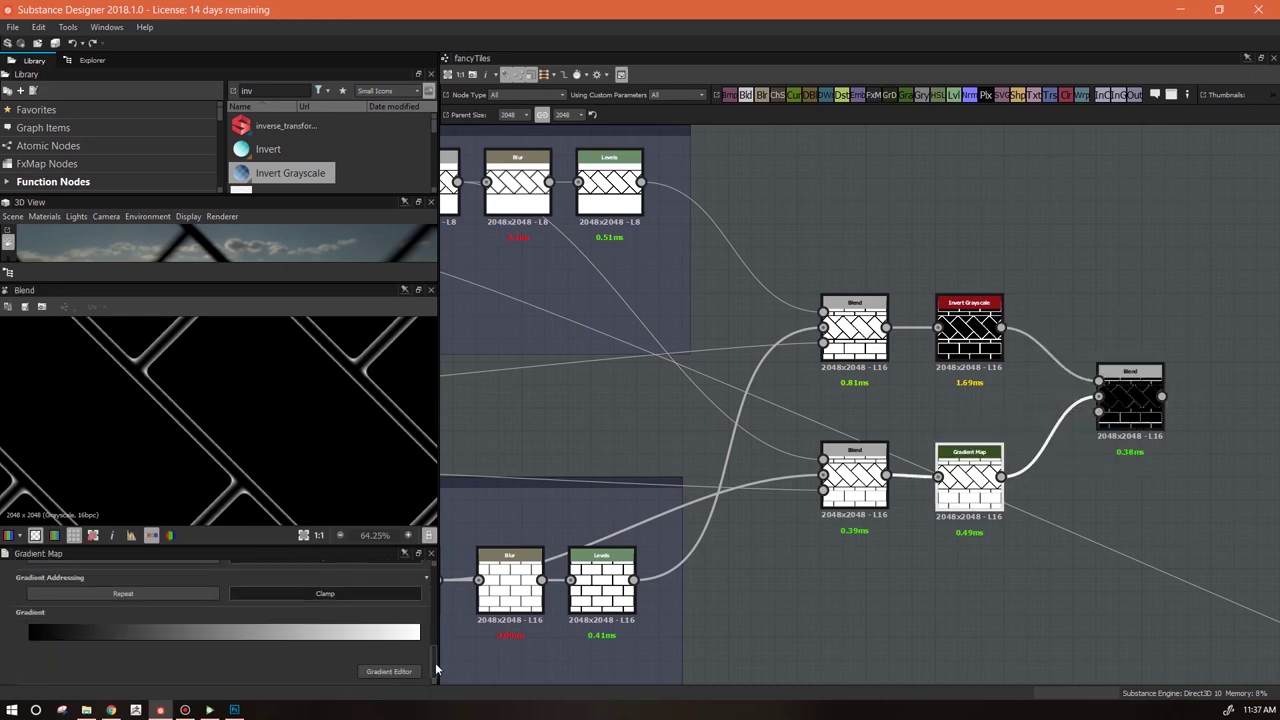
click(389, 671)
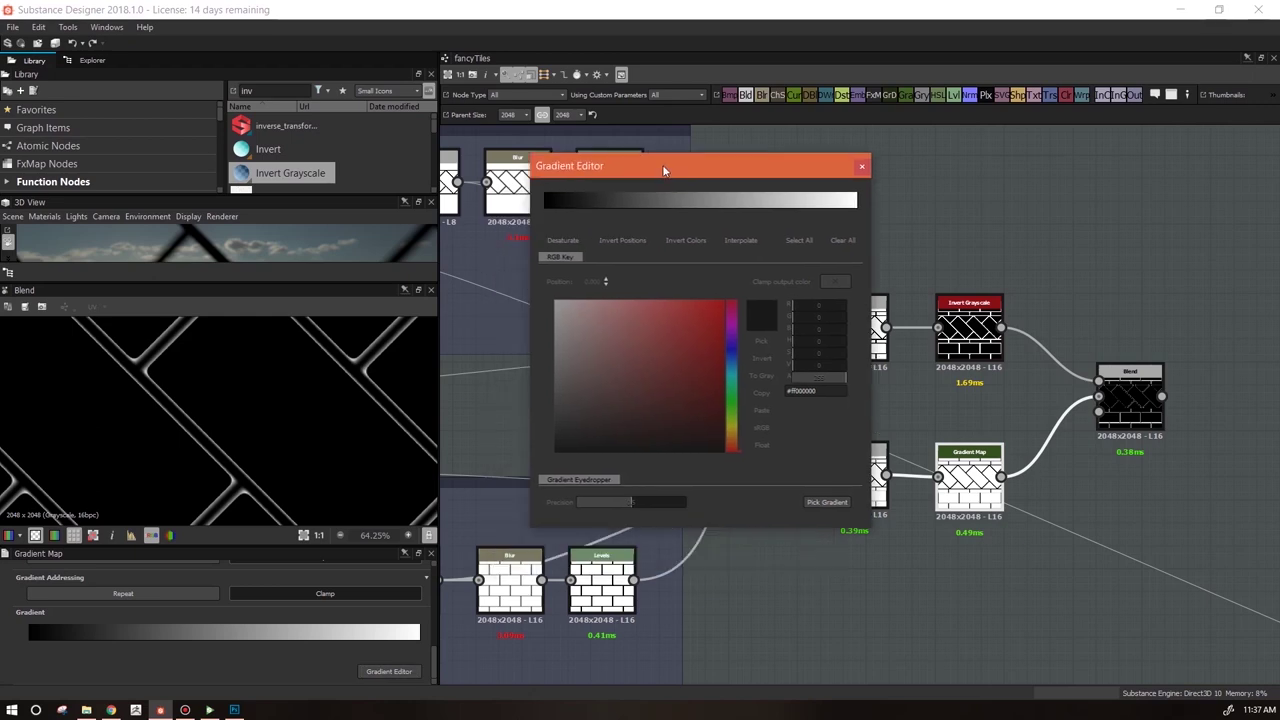
click(546, 208)
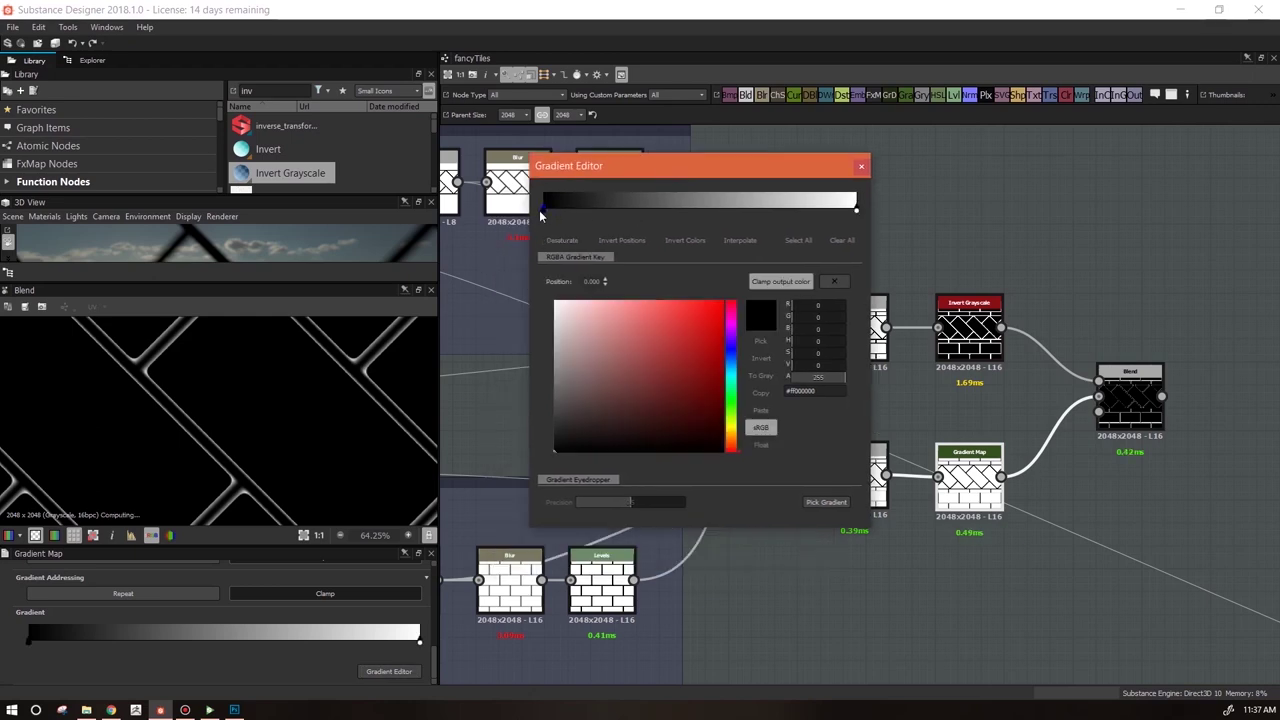
Tighten the gradient by moving its white key to position 0.060, and move the editor off the nodes
drag(855, 210, 614, 213)
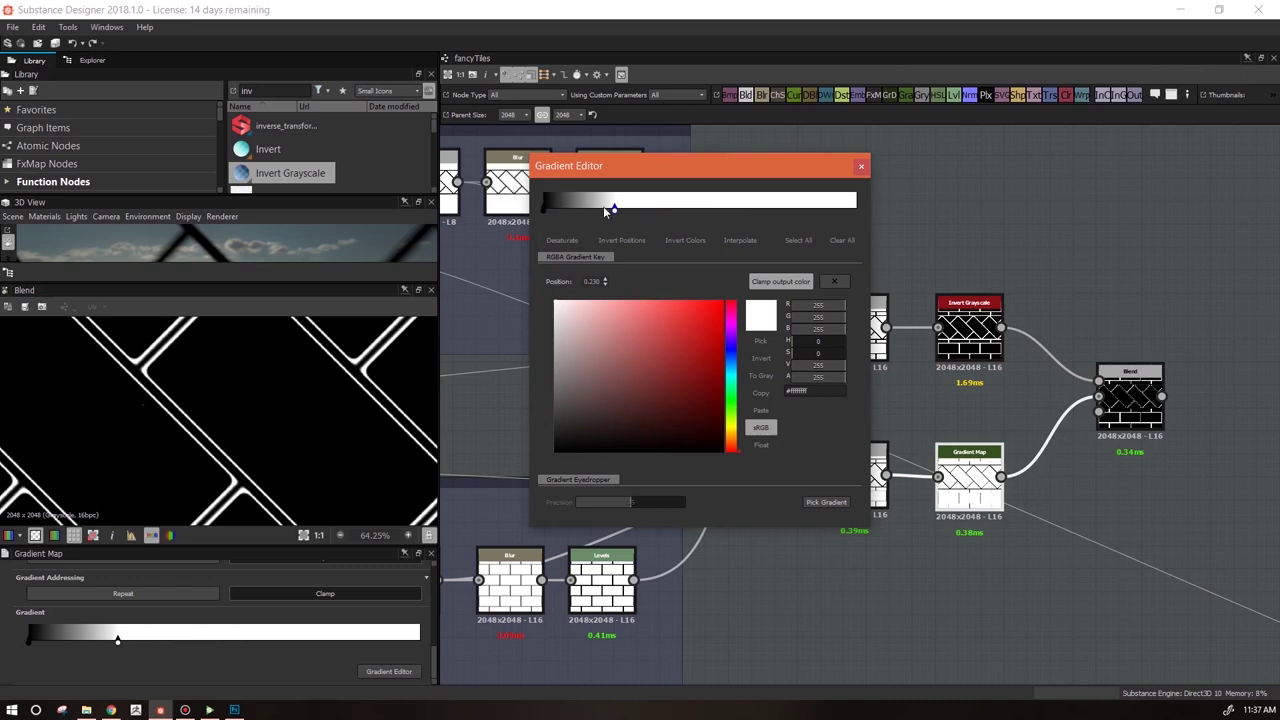
drag(614, 213, 576, 218)
click(545, 211)
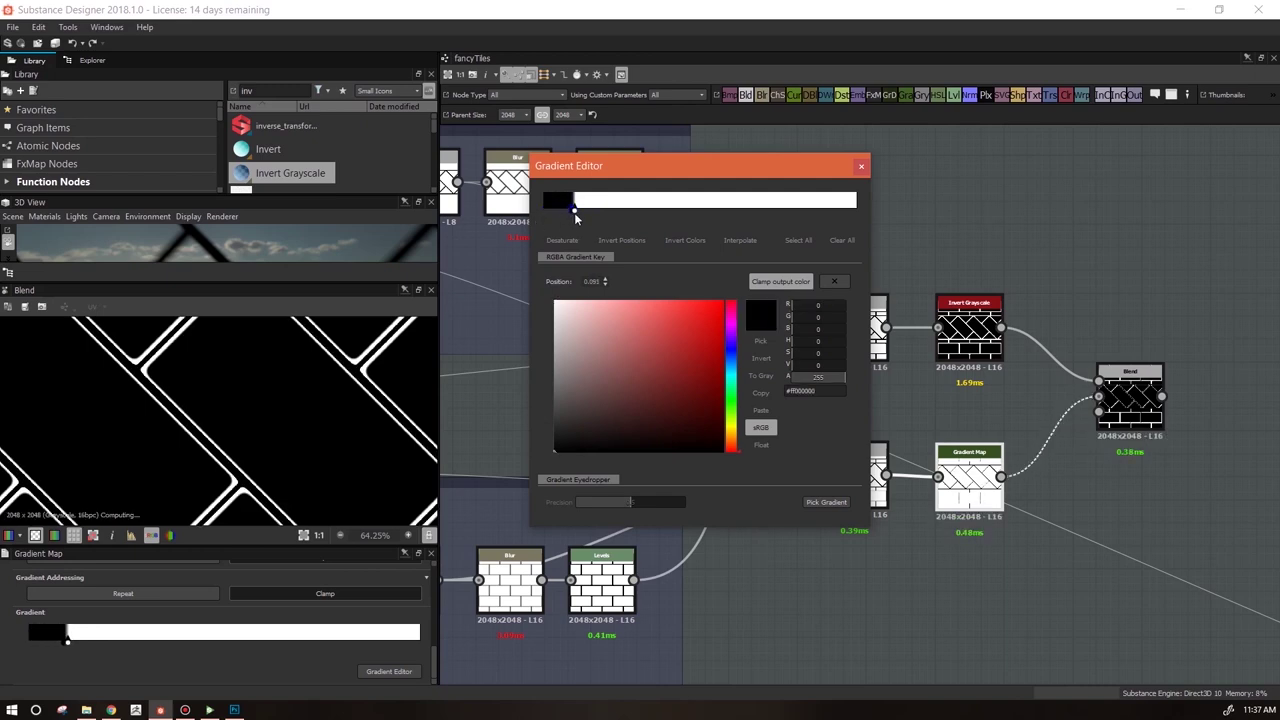
mouse_move(575, 208)
mouse_down()
mouse_move(808, 209)
mouse_move(543, 209)
mouse_move(560, 208)
mouse_up()
drag(651, 166, 832, 135)
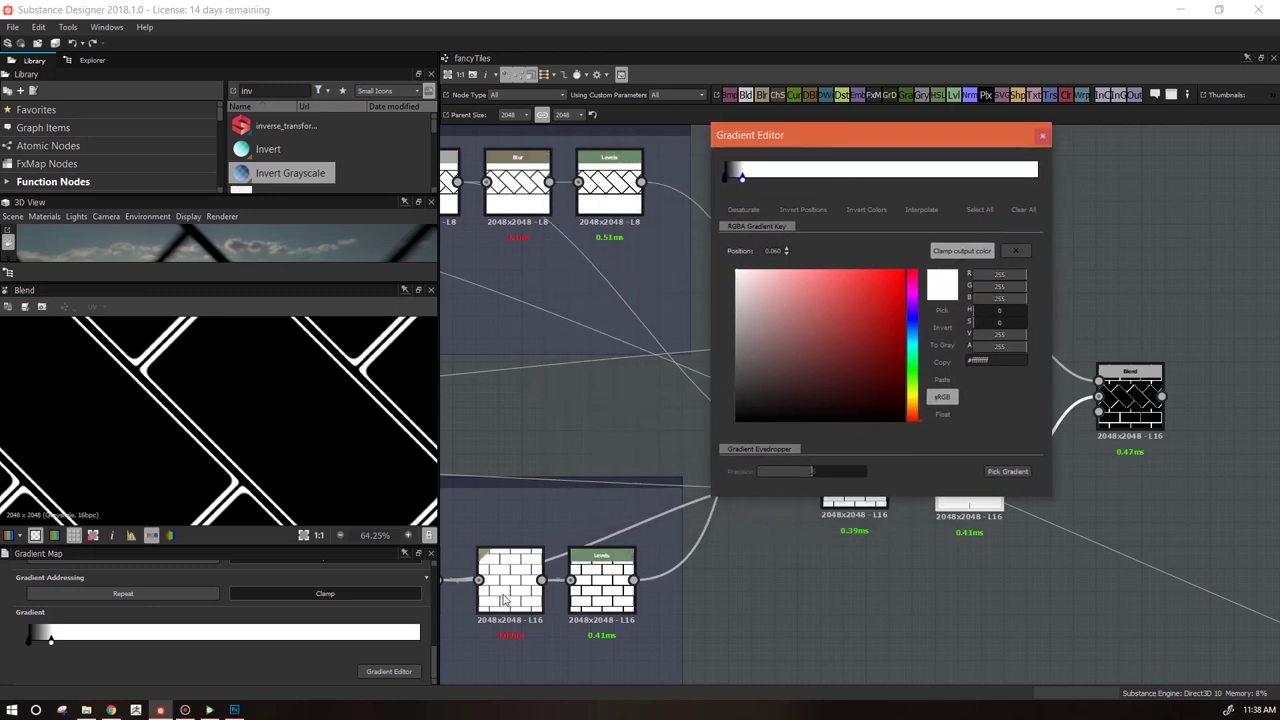
Check the mask's edges around the plain tiles and fine-tune the intensity of the plainTiles Blur
scroll(312, 443, down, 5)
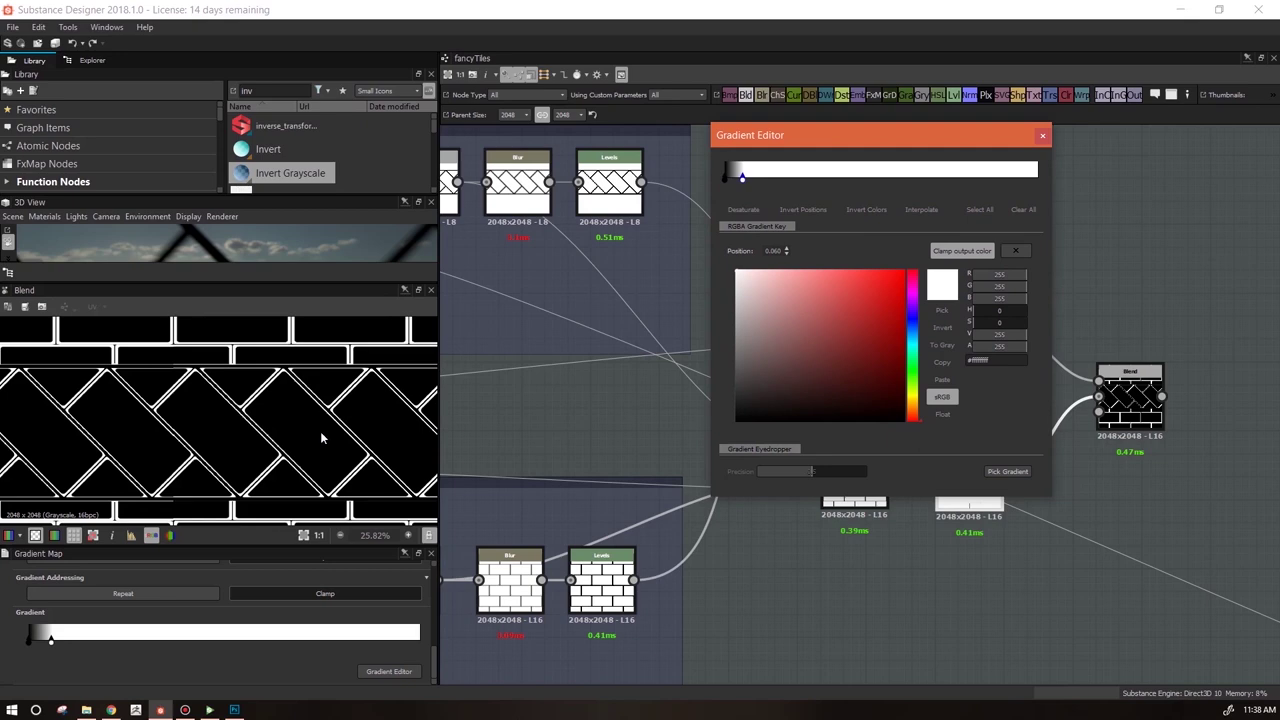
scroll(277, 391, up, 4)
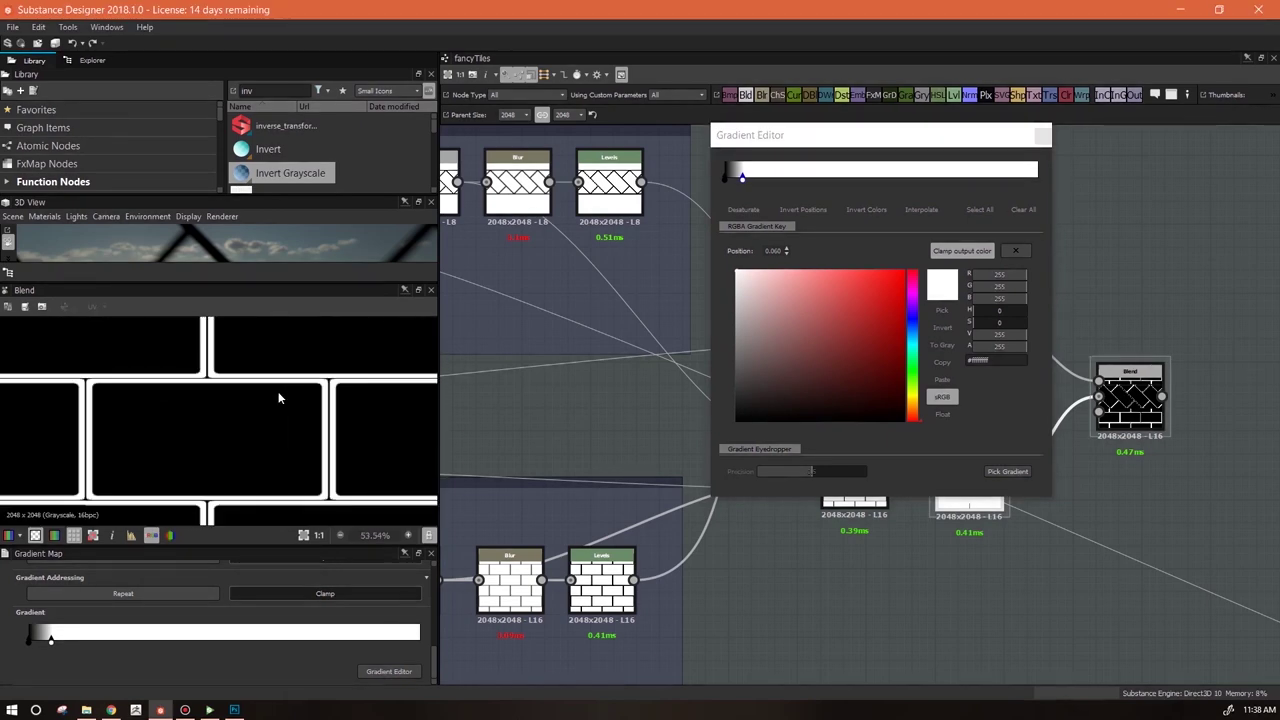
middle_drag(349, 390, 356, 446)
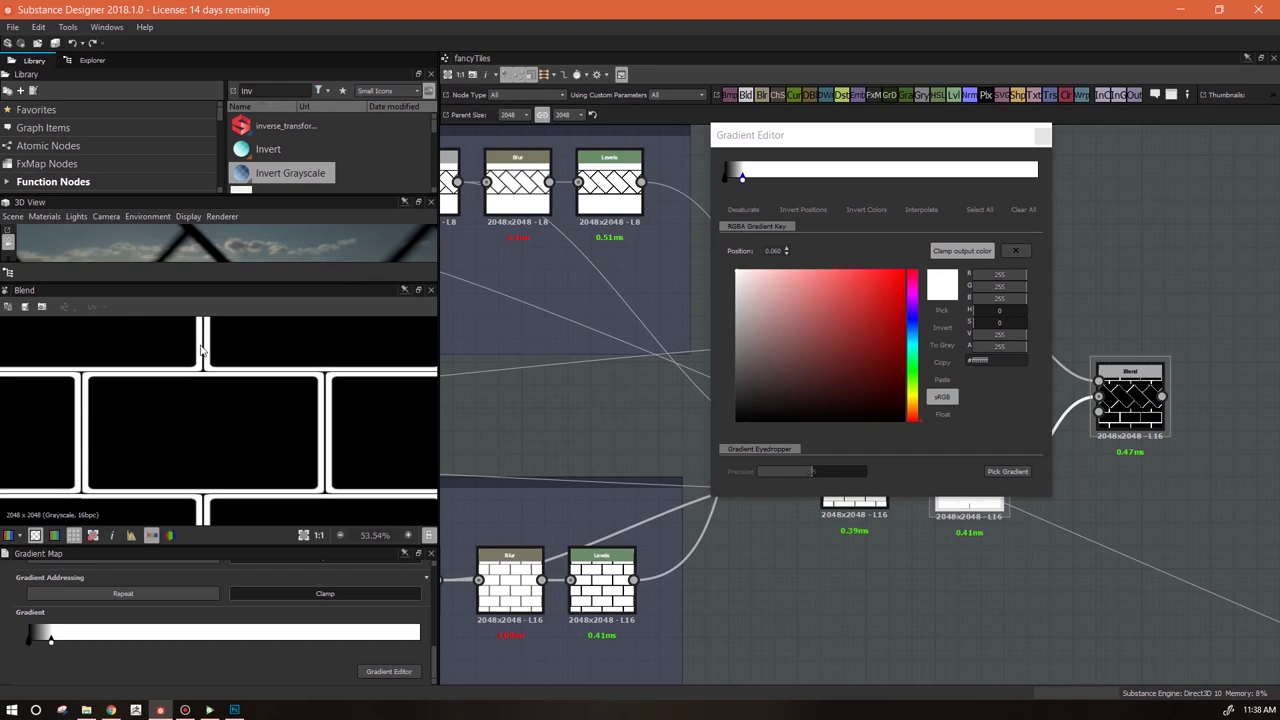
scroll(242, 393, up, 1)
middle_drag(251, 393, 329, 340)
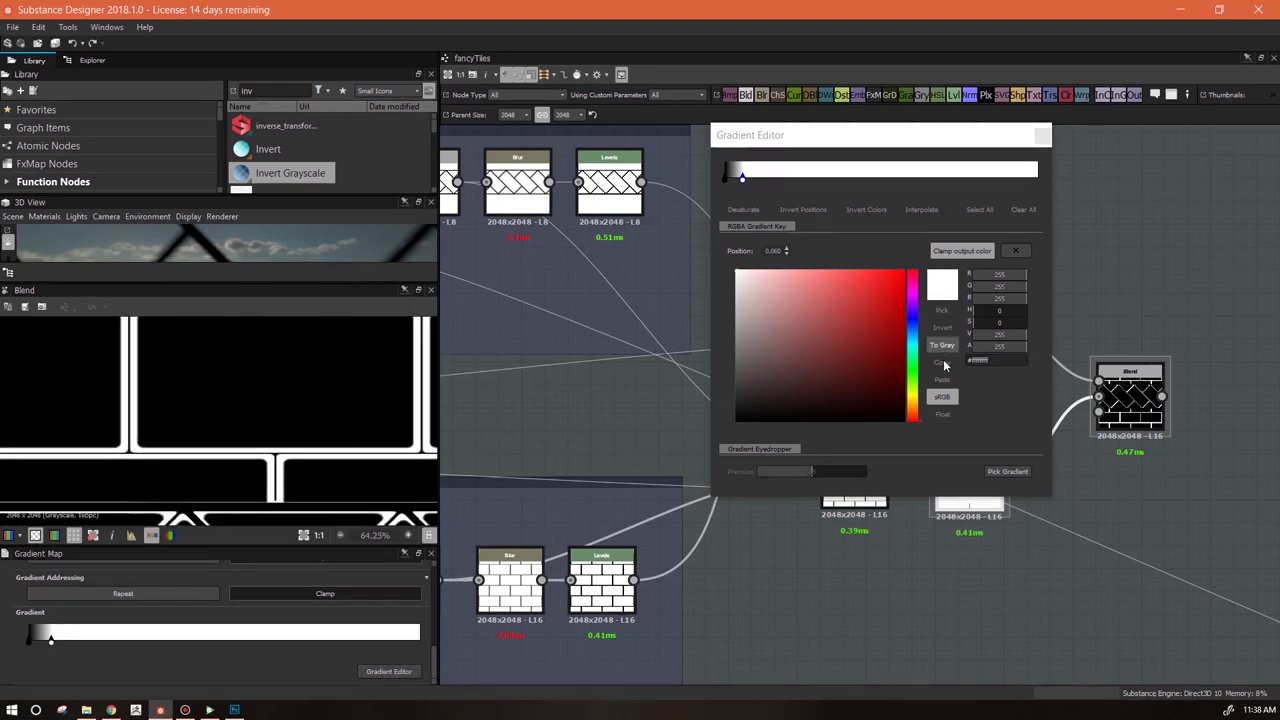
click(514, 580)
mouse_move(200, 677)
mouse_down()
mouse_move(288, 677)
mouse_move(220, 688)
mouse_up()
Shift the Gradient Map's black key to about 0.1 and its white key to about 0.2 along the gradient
click(969, 480)
scroll(437, 652, down, 2)
scroll(437, 652, down, 2)
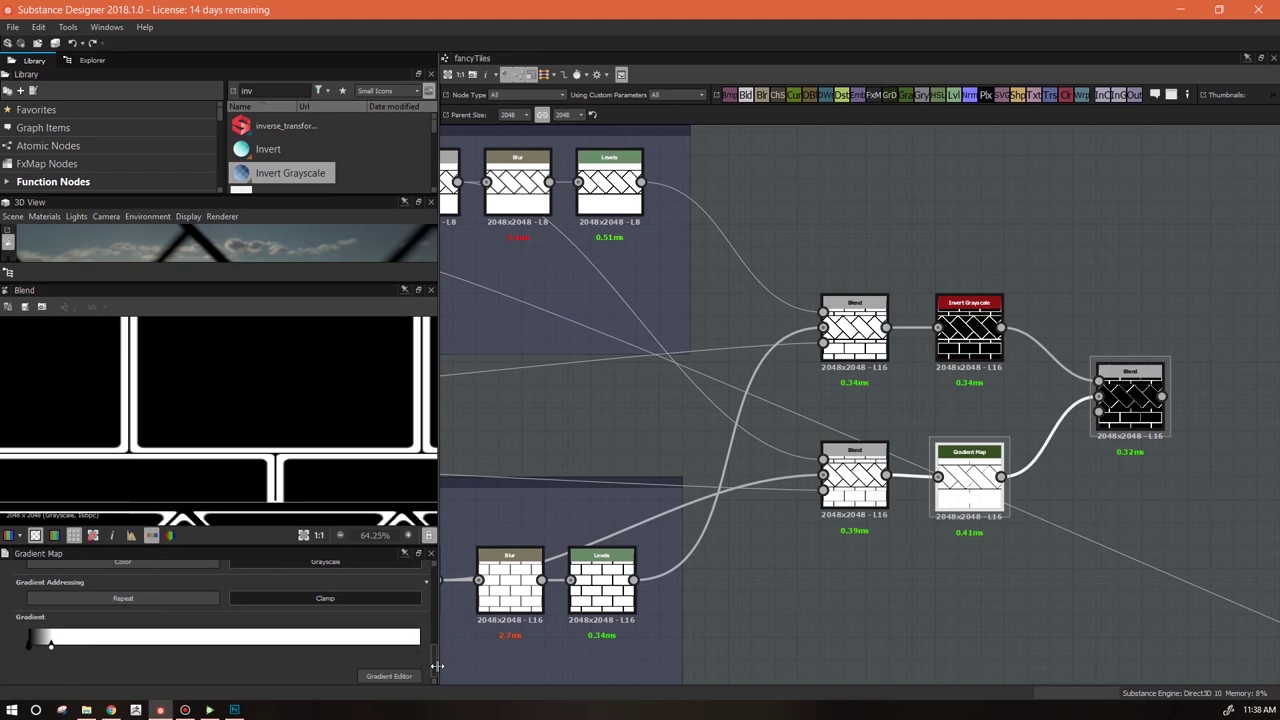
mouse_move(61, 648)
mouse_down()
mouse_move(104, 651)
mouse_move(55, 648)
mouse_move(66, 650)
mouse_up()
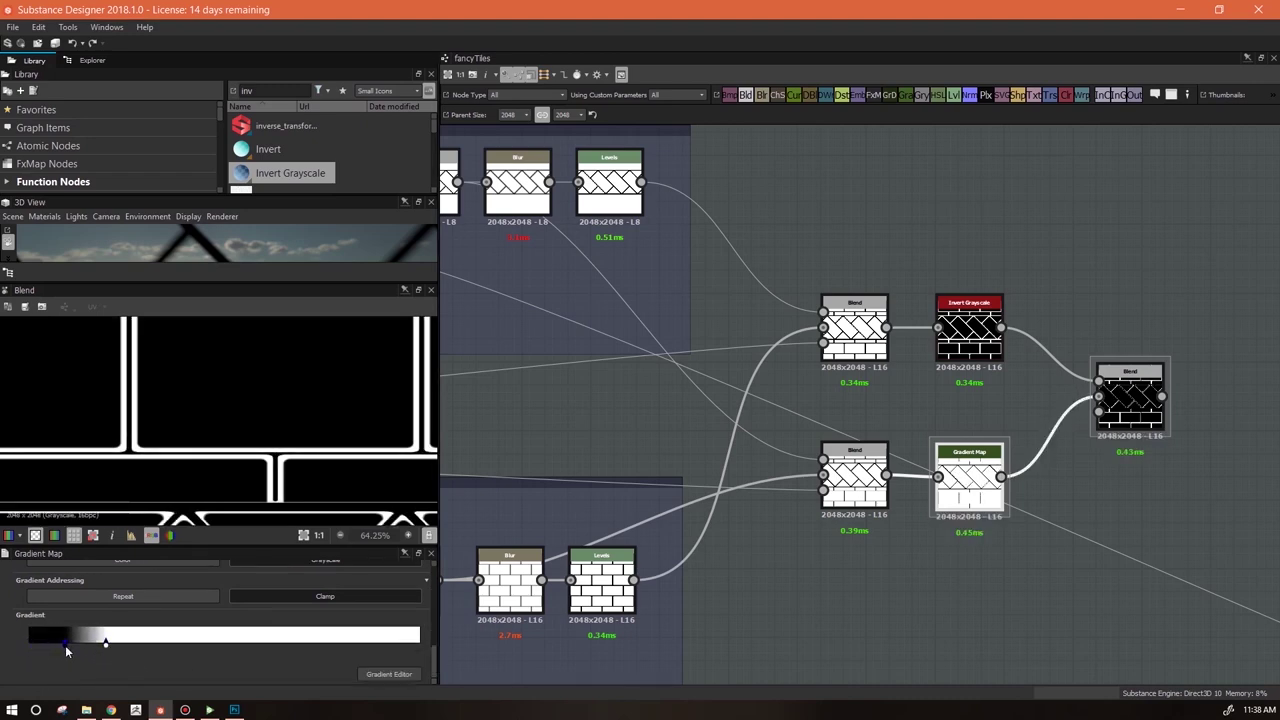
Set the diagonal tiles' Blur intensity to 2.7 and check the resulting edges in the mask
middle_drag(329, 462, 337, 398)
click(512, 174)
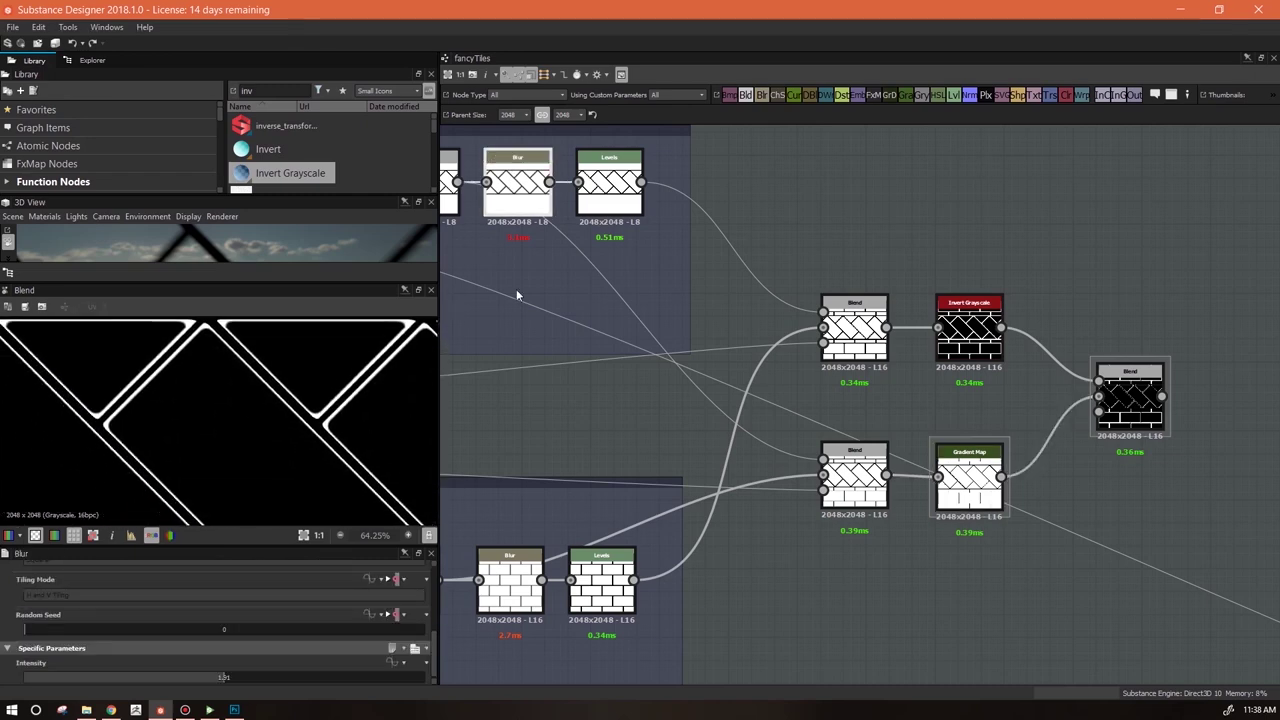
drag(222, 680, 307, 686)
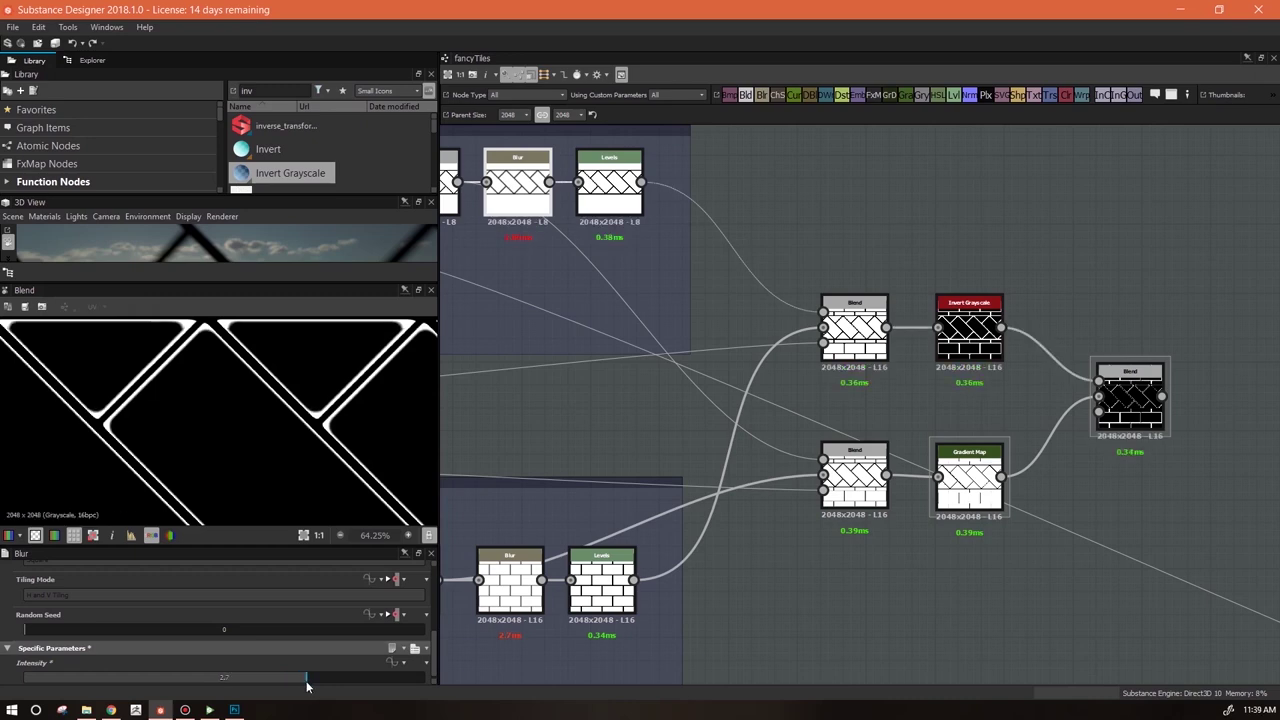
scroll(240, 400, down, 5)
middle_drag(243, 391, 101, 413)
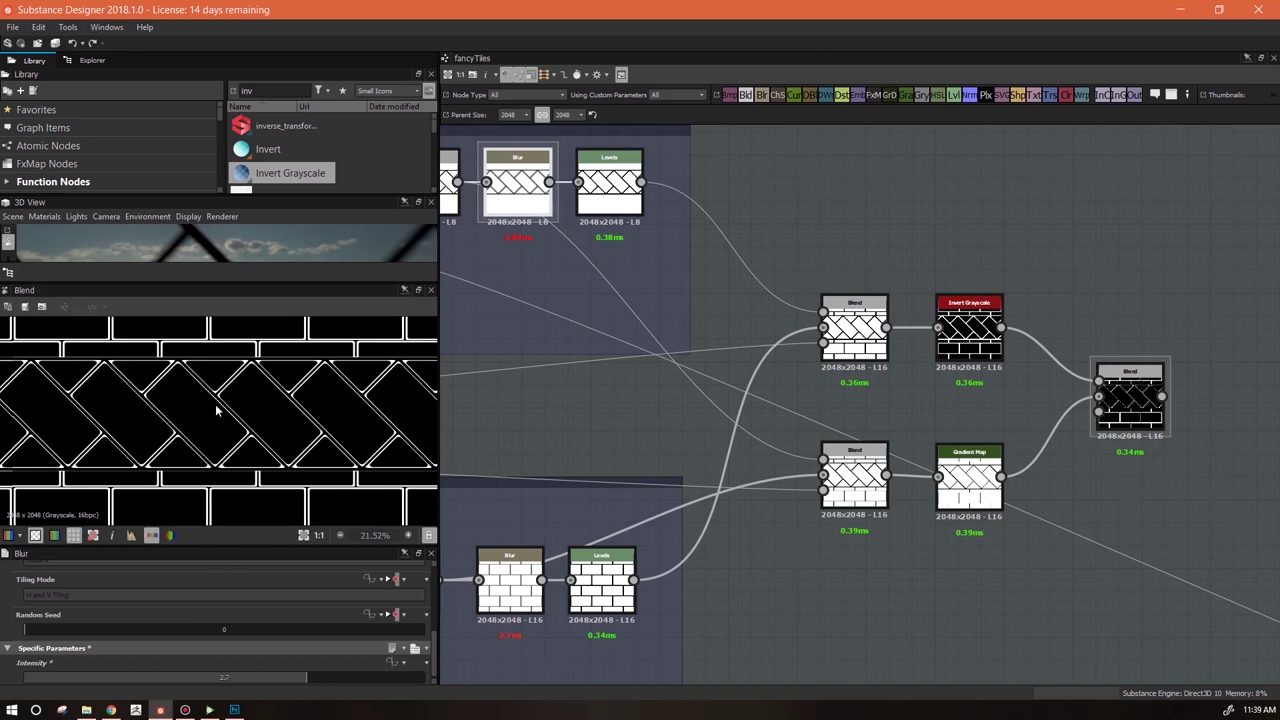
scroll(222, 372, up, 3)
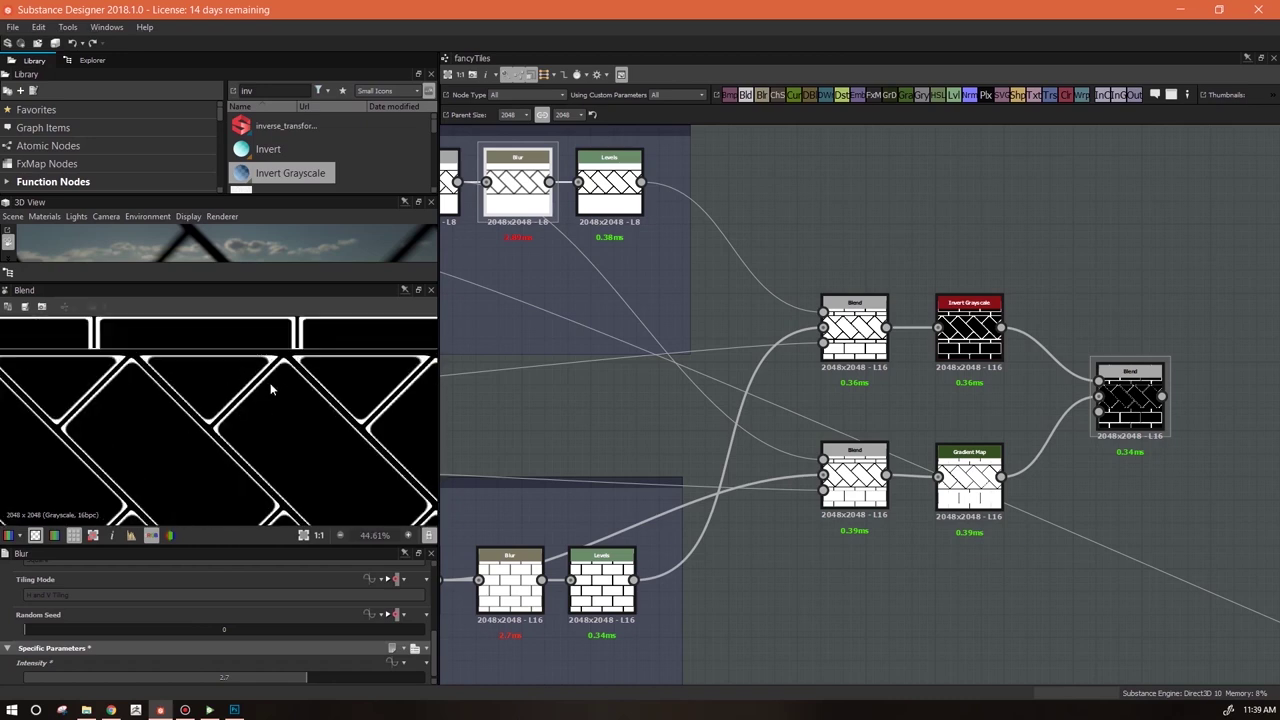
scroll(288, 371, up, 2)
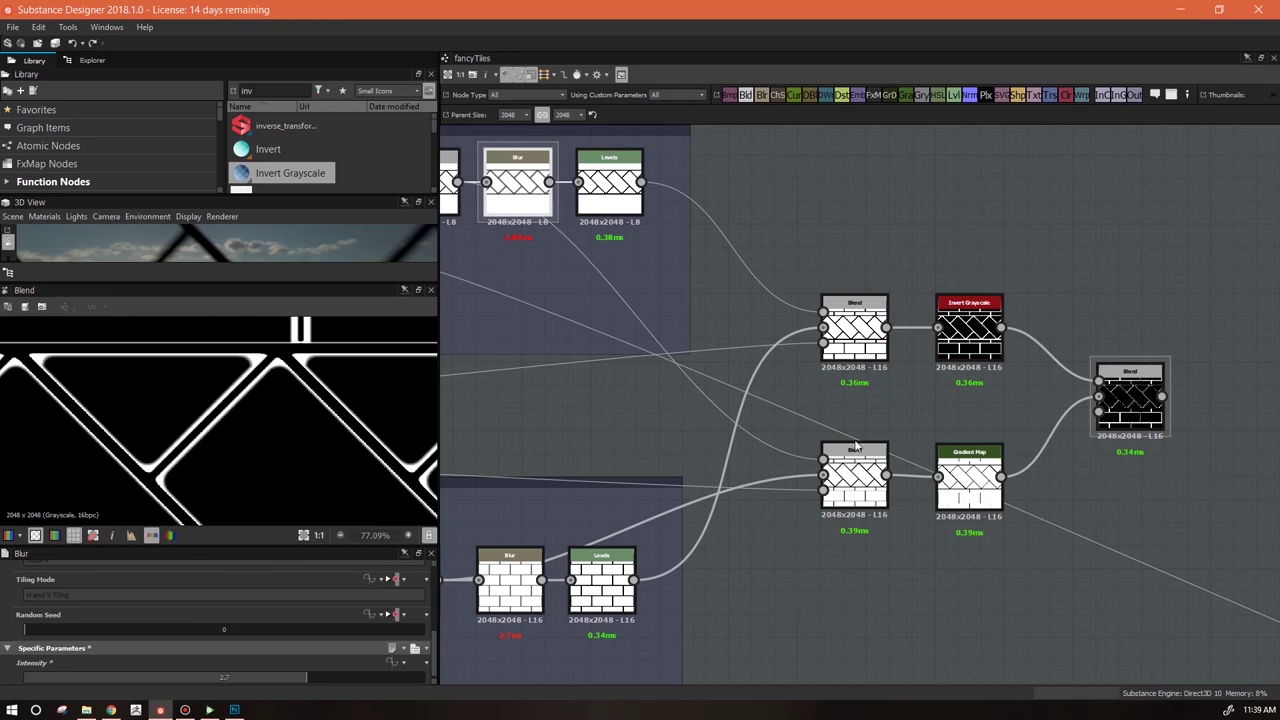
Frame the two branches' Blend, Invert Grayscale, Gradient Map and final Blend nodes, and title the frame tileSides
scroll(1074, 484, down, 4)
drag(1130, 395, 940, 510)
right_click(1032, 408)
click(1080, 580)
scroll(113, 567, up, 2)
drag(72, 587, 4, 590)
text(t)
key(Return)
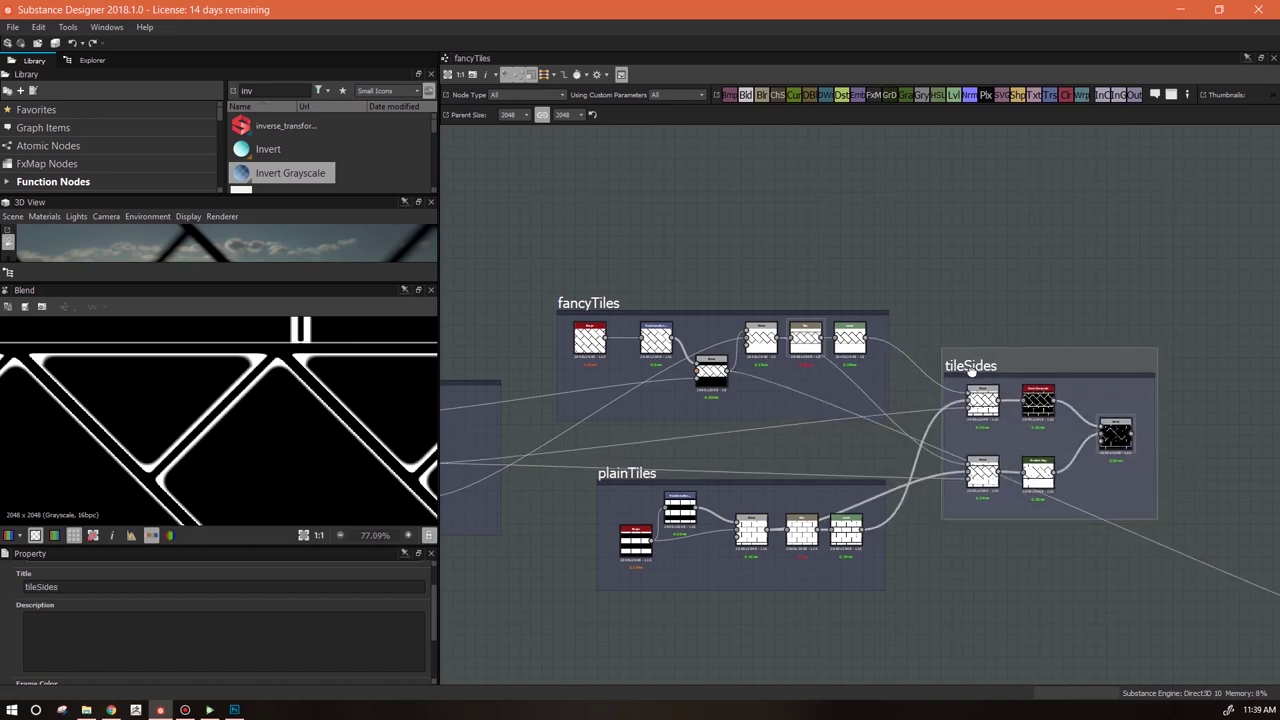
Fit the tileSides blend result in the 2D preview and turn off its tiled display
scroll(1014, 547, down, 2)
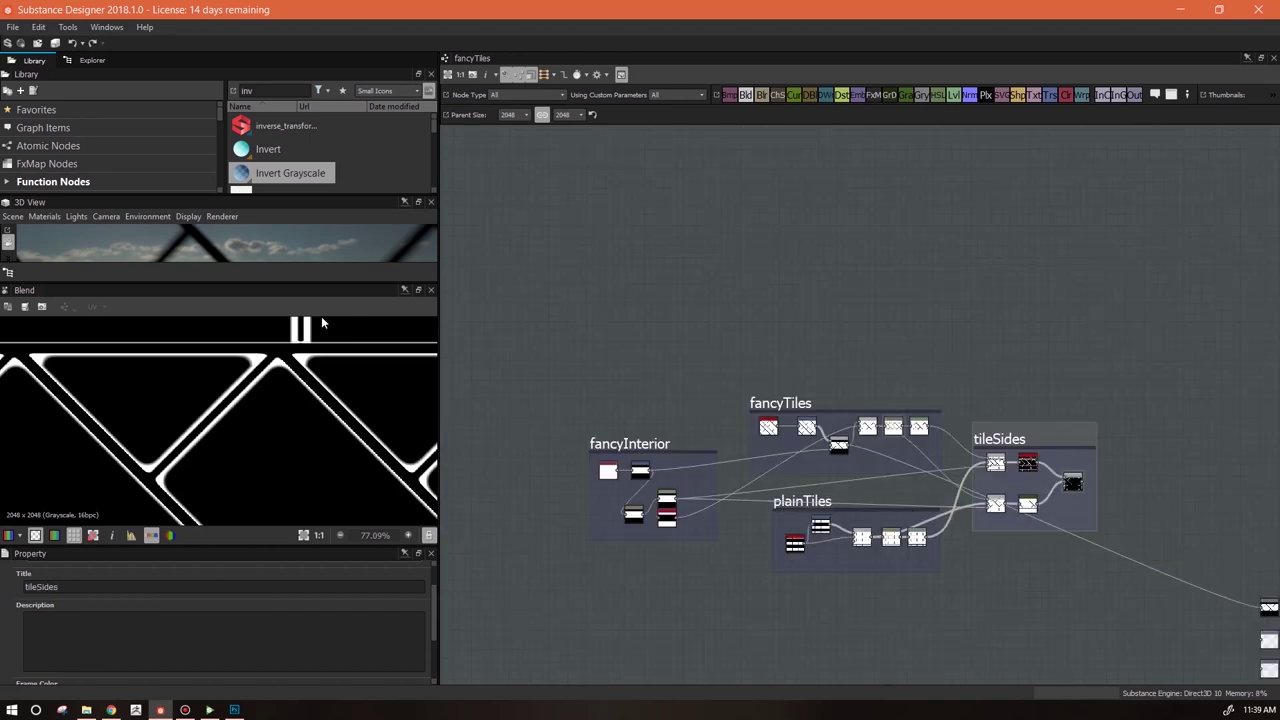
click(304, 537)
scroll(297, 423, down, 4)
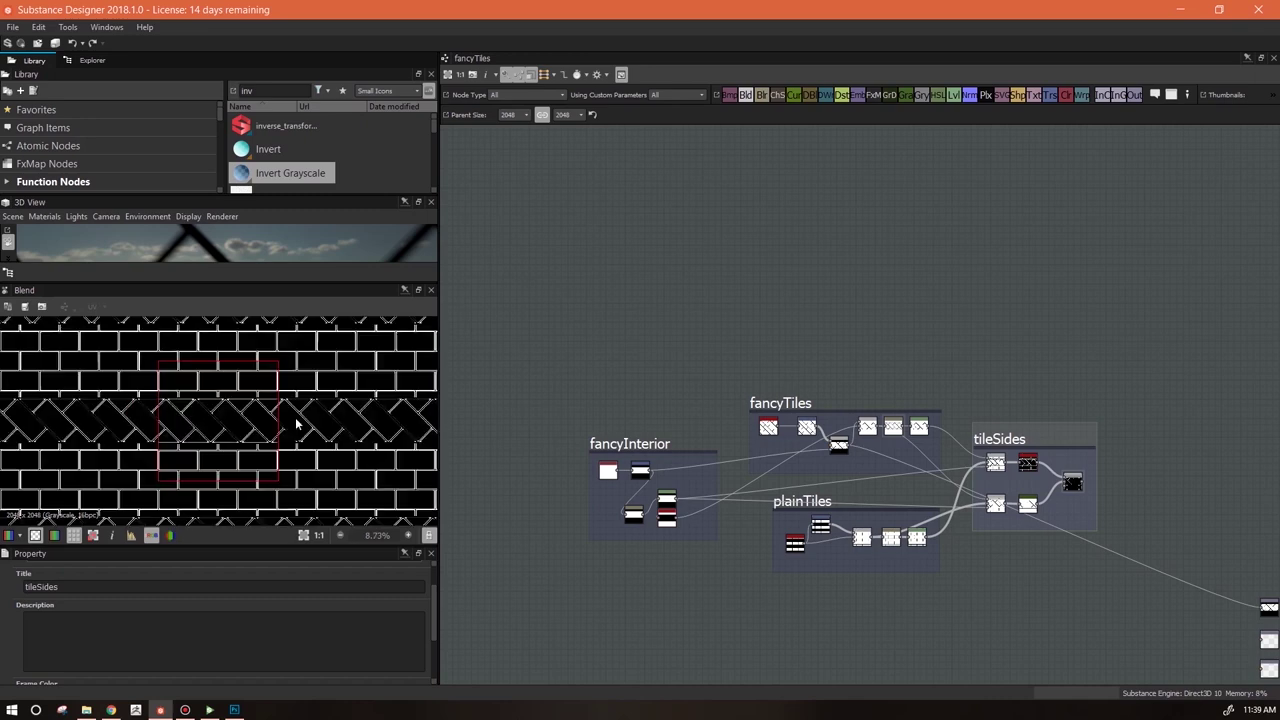
key(f)
key(space)
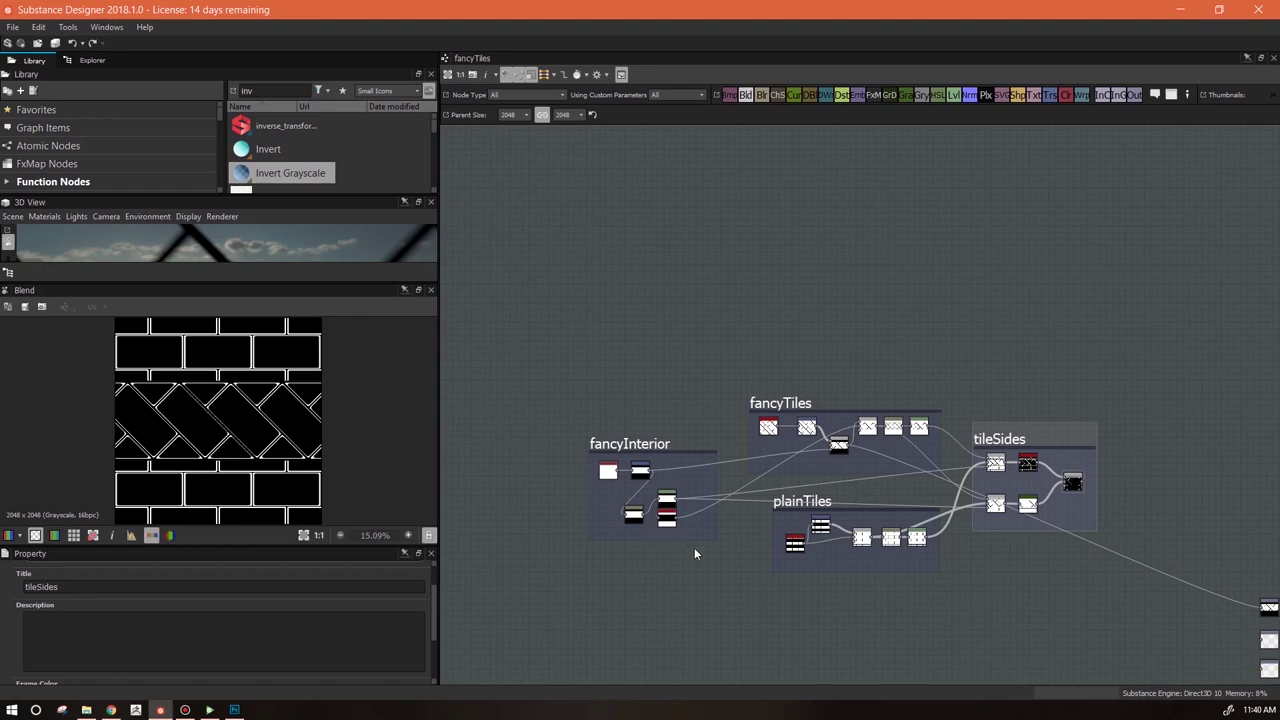
middle_drag(818, 595, 657, 580)
drag(530, 467, 489, 418)
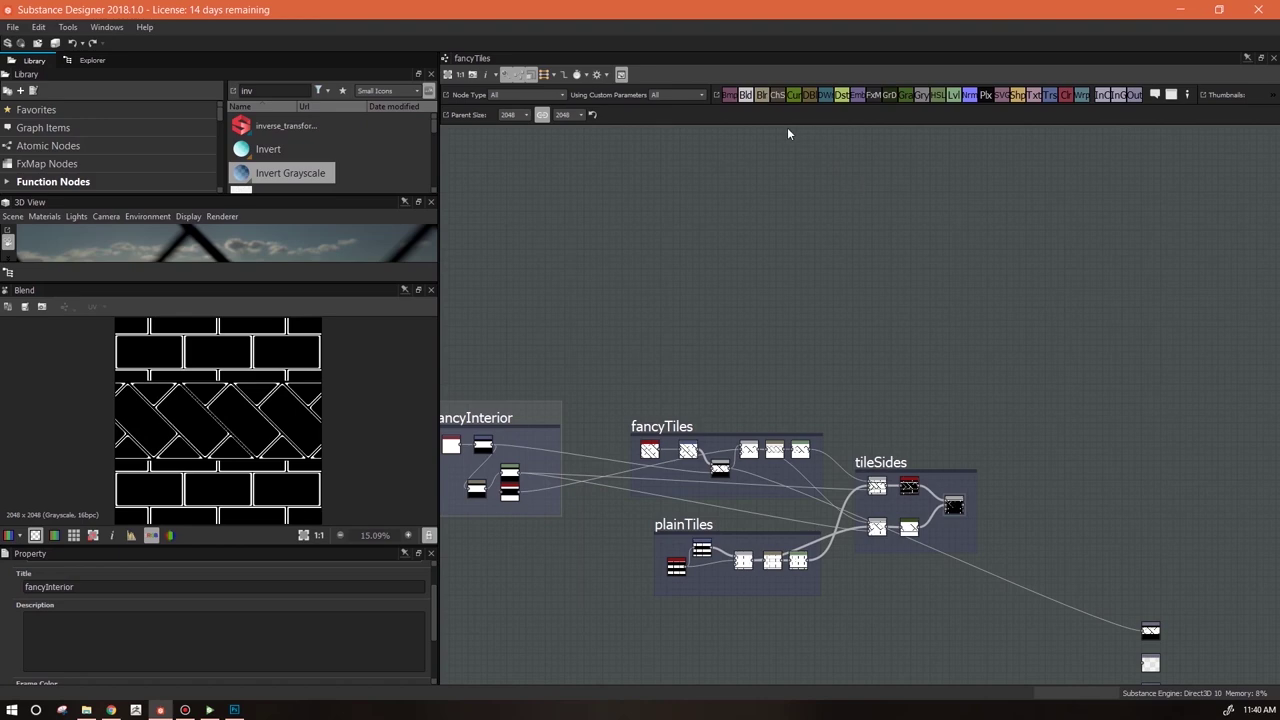
drag(1081, 100, 582, 356)
drag(504, 455, 493, 451)
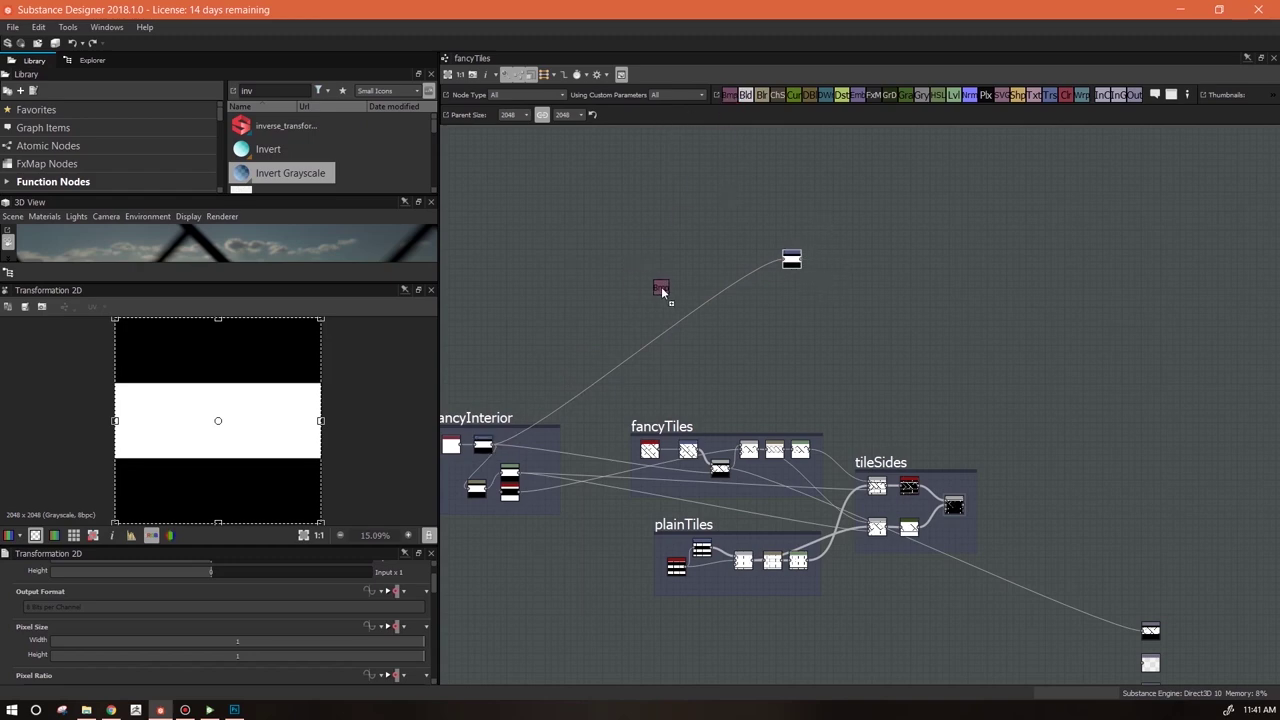
right_click(663, 287)
Add a Blend node above the frames, fed by fancyInterior's Transformation 2D, and delete the stray Transformation 2D node
drag(745, 95, 492, 445)
click(791, 259)
key(Delete)
drag(666, 261, 801, 295)
Add a Transformation 2D node fed by fancyInterior's white Shape node, and override its tiling mode to turn off vertical tiling
drag(1050, 95, 748, 249)
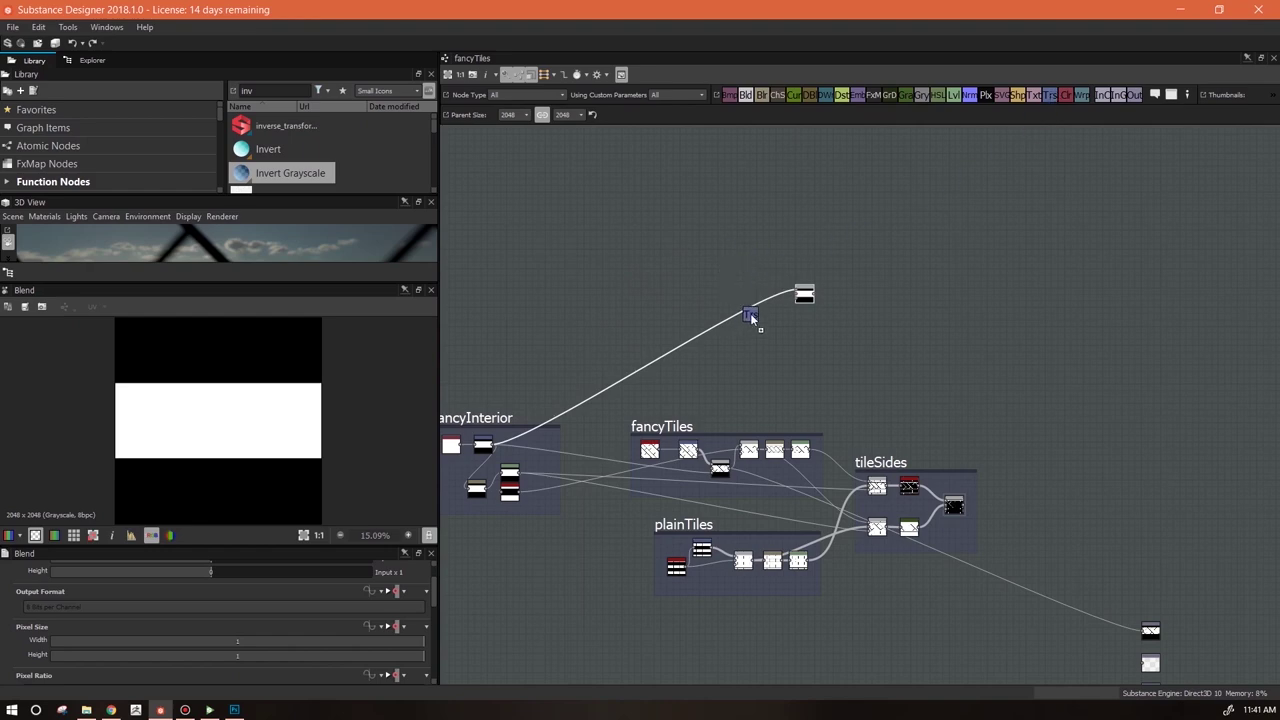
drag(751, 316, 752, 317)
drag(558, 391, 457, 443)
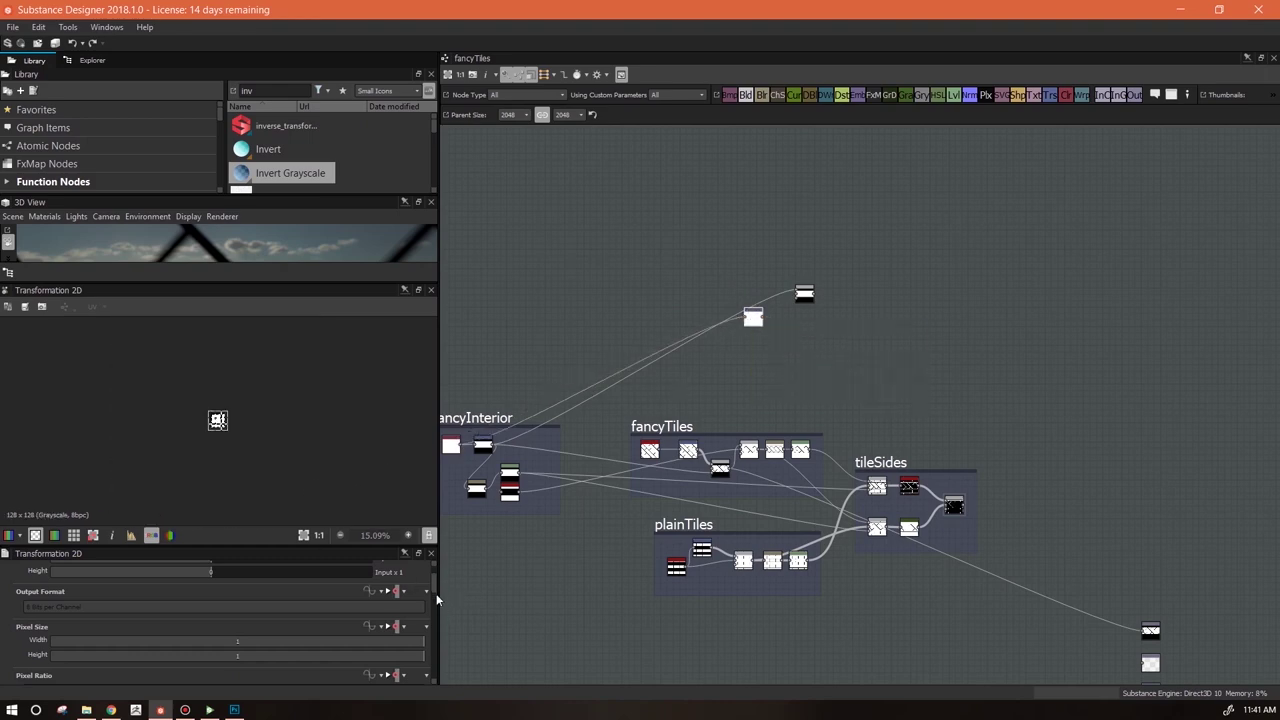
drag(433, 580, 434, 603)
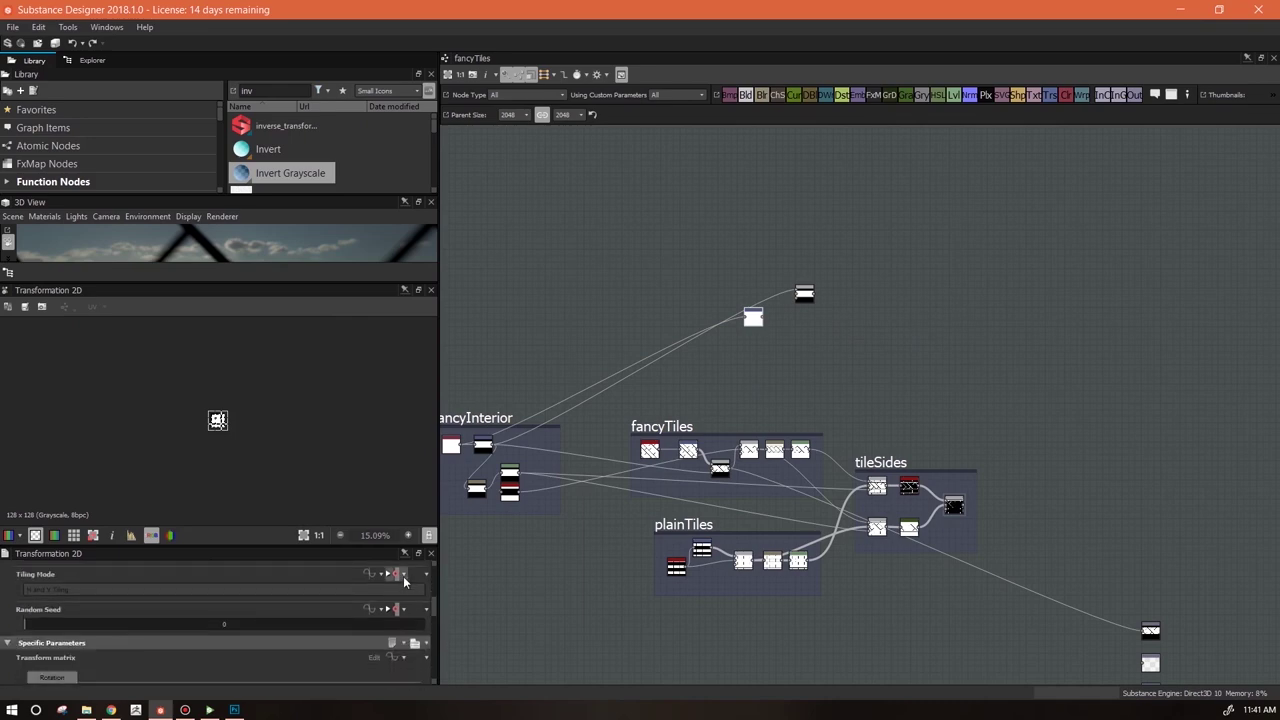
click(405, 581)
click(428, 632)
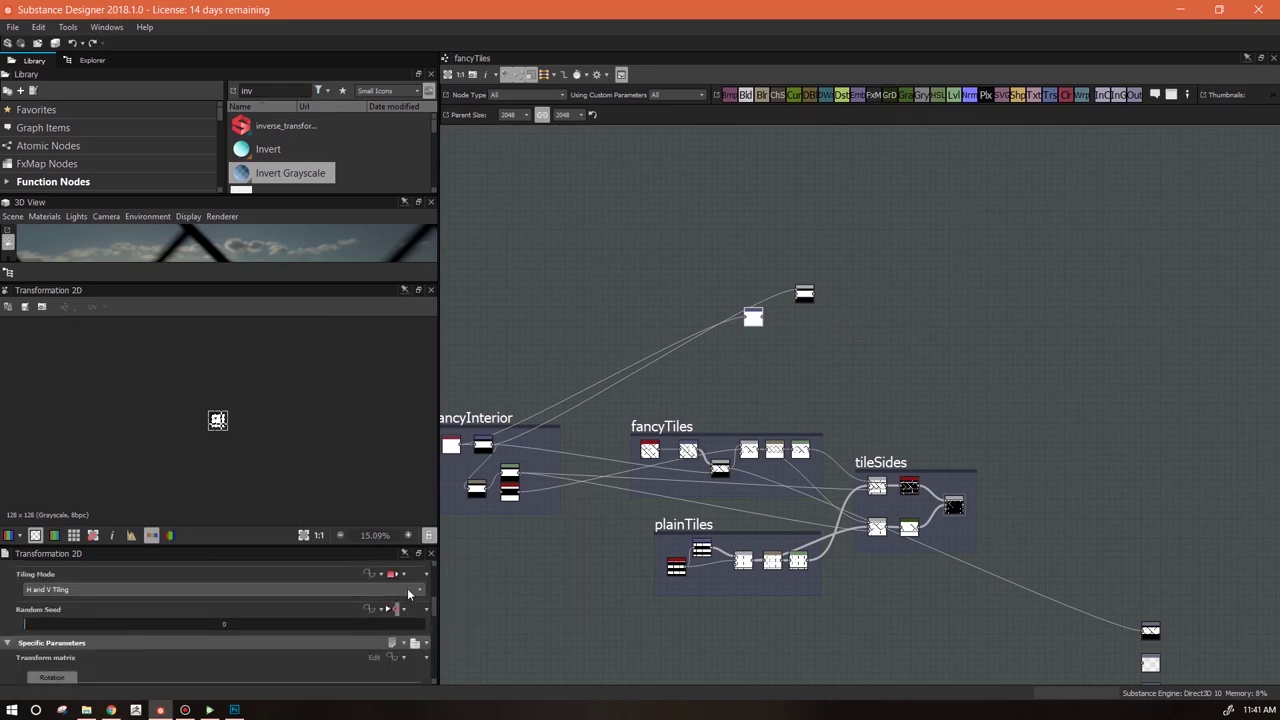
click(408, 590)
click(374, 614)
Stack the Transformation 2D node below the Blend node and add a second Blend node beside them
scroll(830, 293, up, 4)
drag(664, 354, 772, 368)
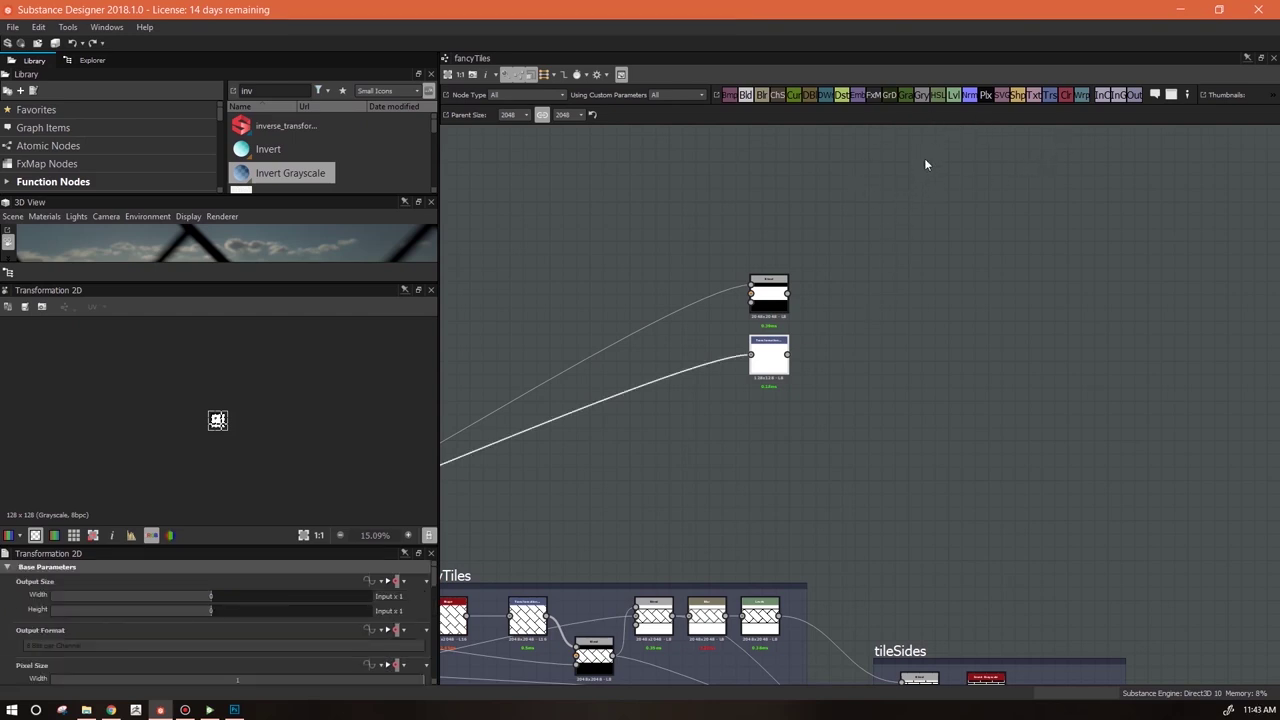
drag(745, 94, 921, 299)
click(920, 298)
Add a Uniform Color node below the Transformation 2D node and set its color mode to Grayscale
click(1065, 94)
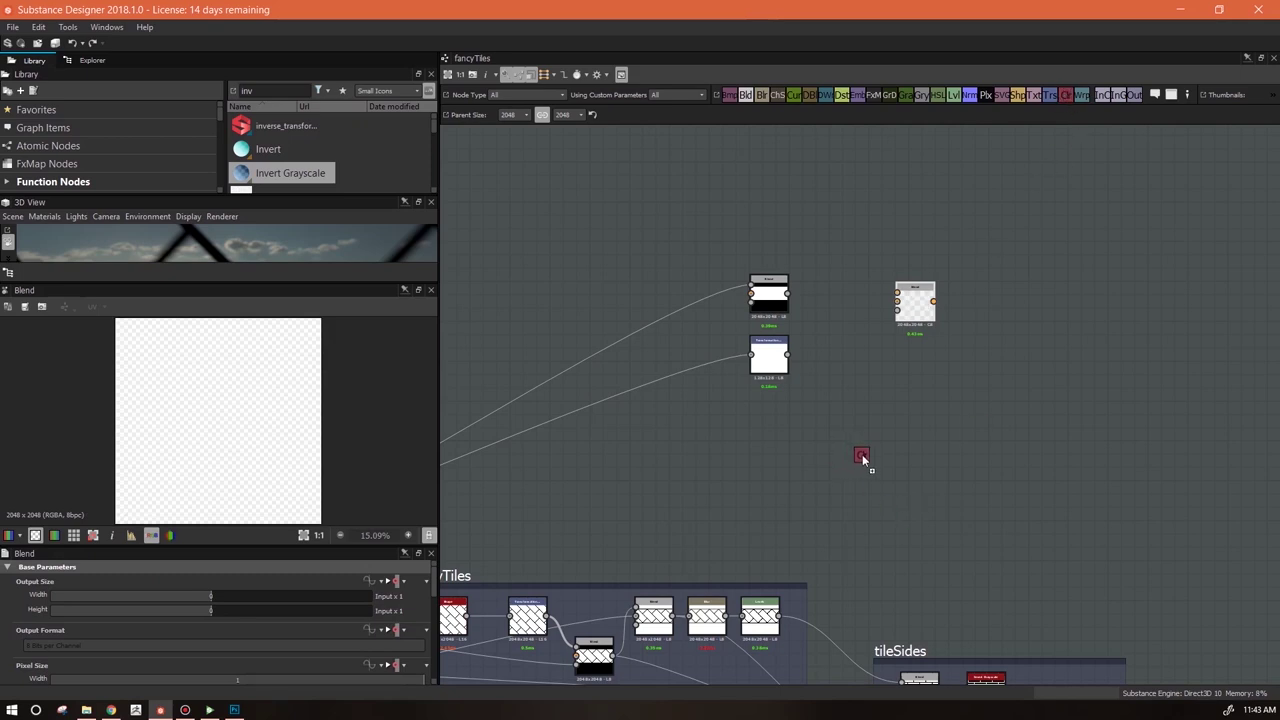
click(862, 458)
scroll(432, 645, down, 5)
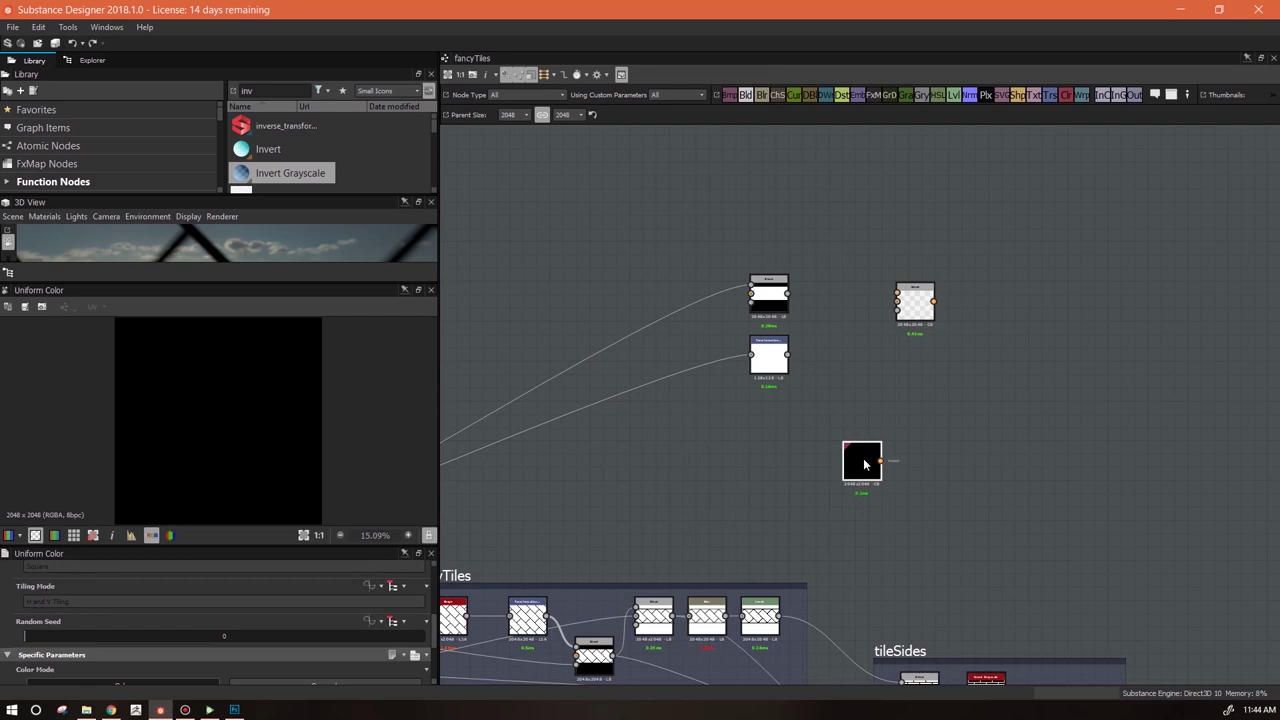
drag(865, 463, 811, 450)
click(388, 686)
click(325, 698)
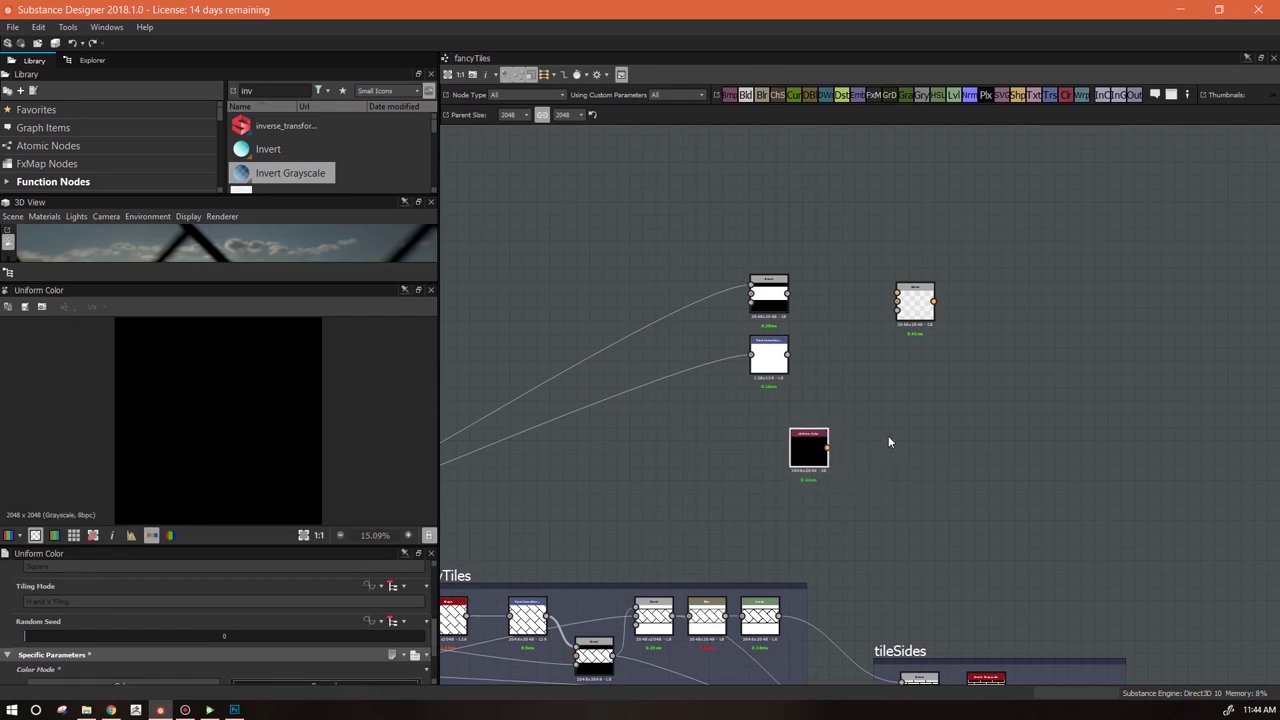
Feed the Uniform Color into the new Transformation 2D node and set its output color to a mid gray of 105
drag(829, 447, 752, 356)
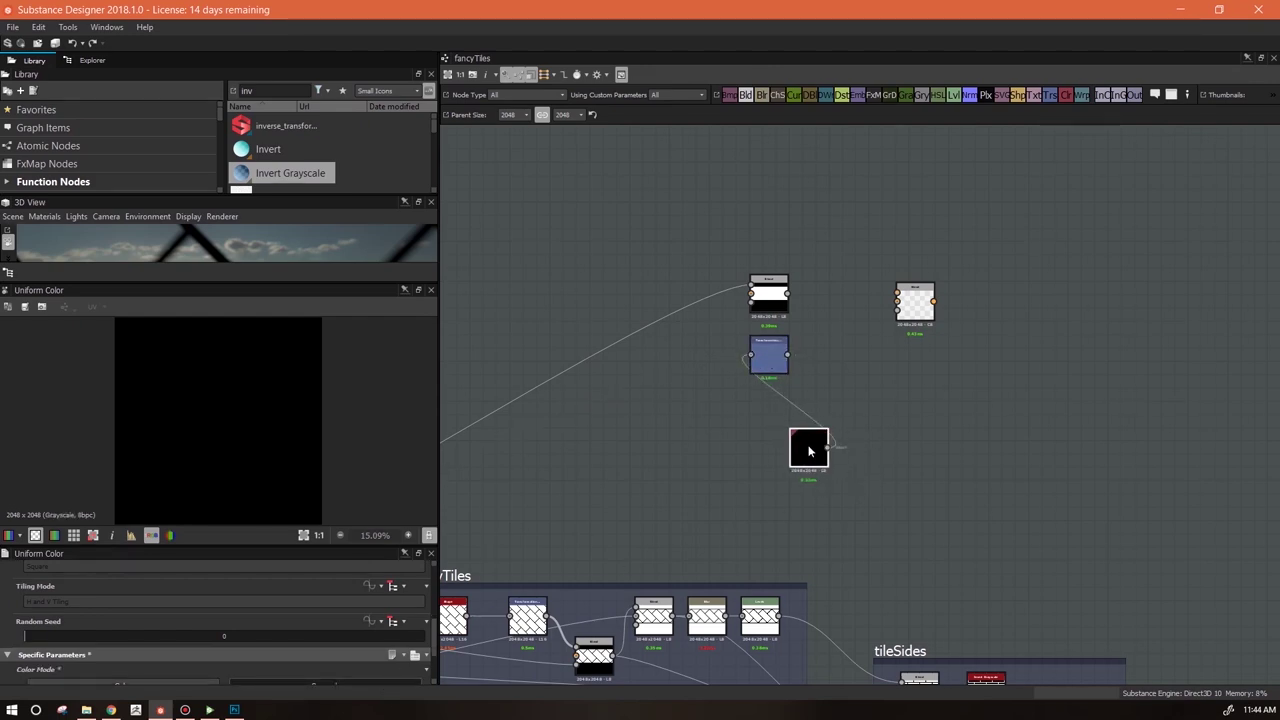
scroll(436, 635, down, 3)
click(204, 651)
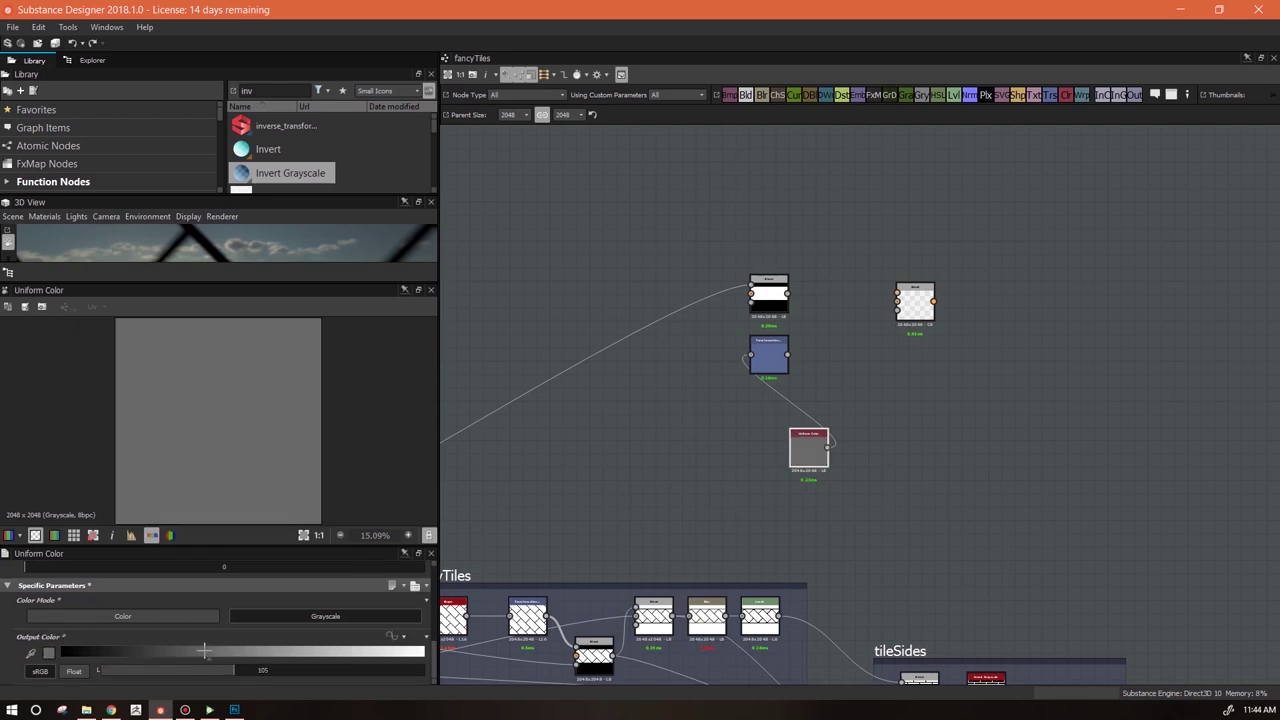
Connect the first Blend as foreground and the Transformation 2D as background of the second Blend, and lower its opacity
drag(787, 293, 897, 293)
drag(787, 354, 897, 301)
double_click(918, 308)
drag(396, 612, 266, 619)
With the second Blend previewed, scale the gray Transformation 2D symmetrically to about half height, extending slightly beyond the white band
double_click(767, 353)
click(917, 308)
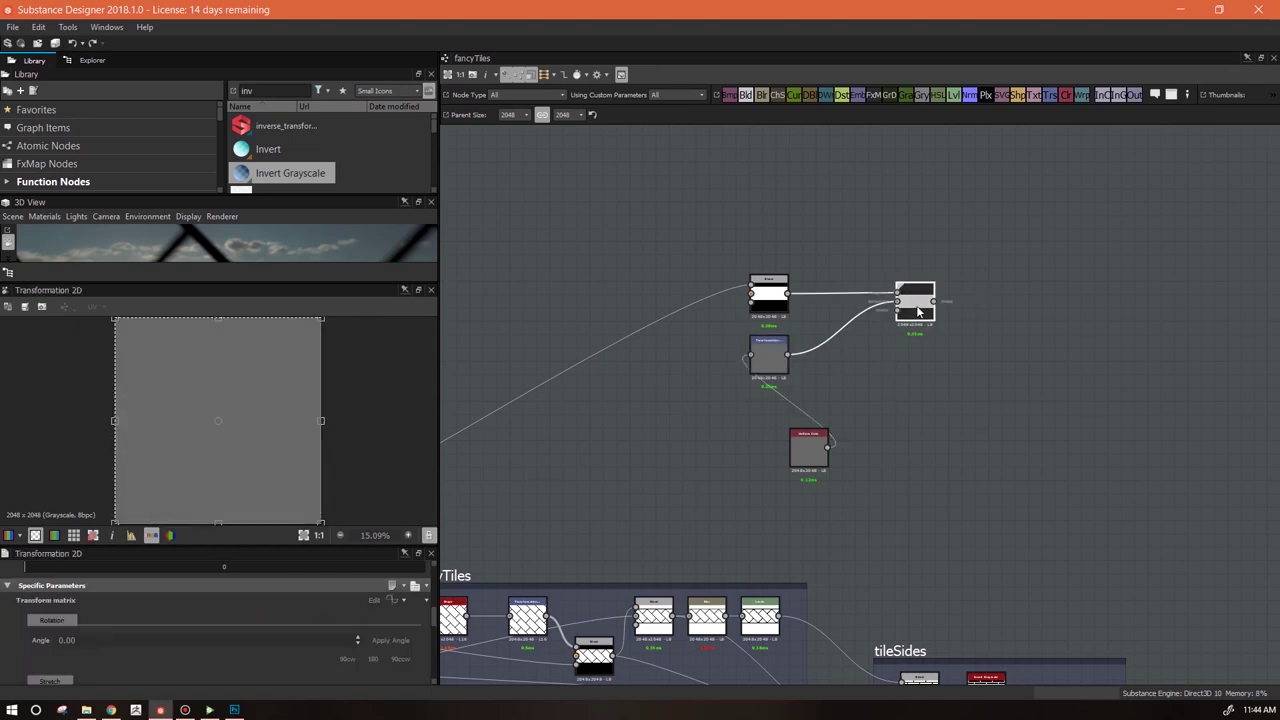
double_click(918, 313)
double_click(771, 362)
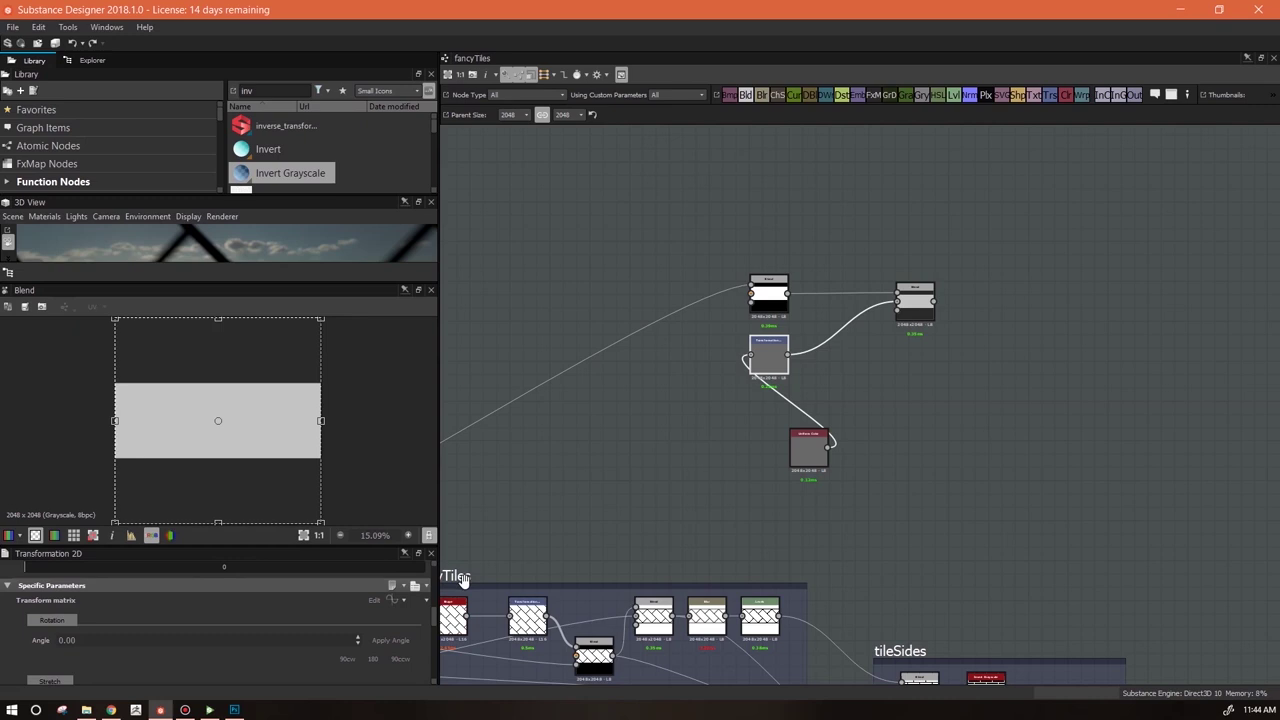
drag(434, 620, 436, 647)
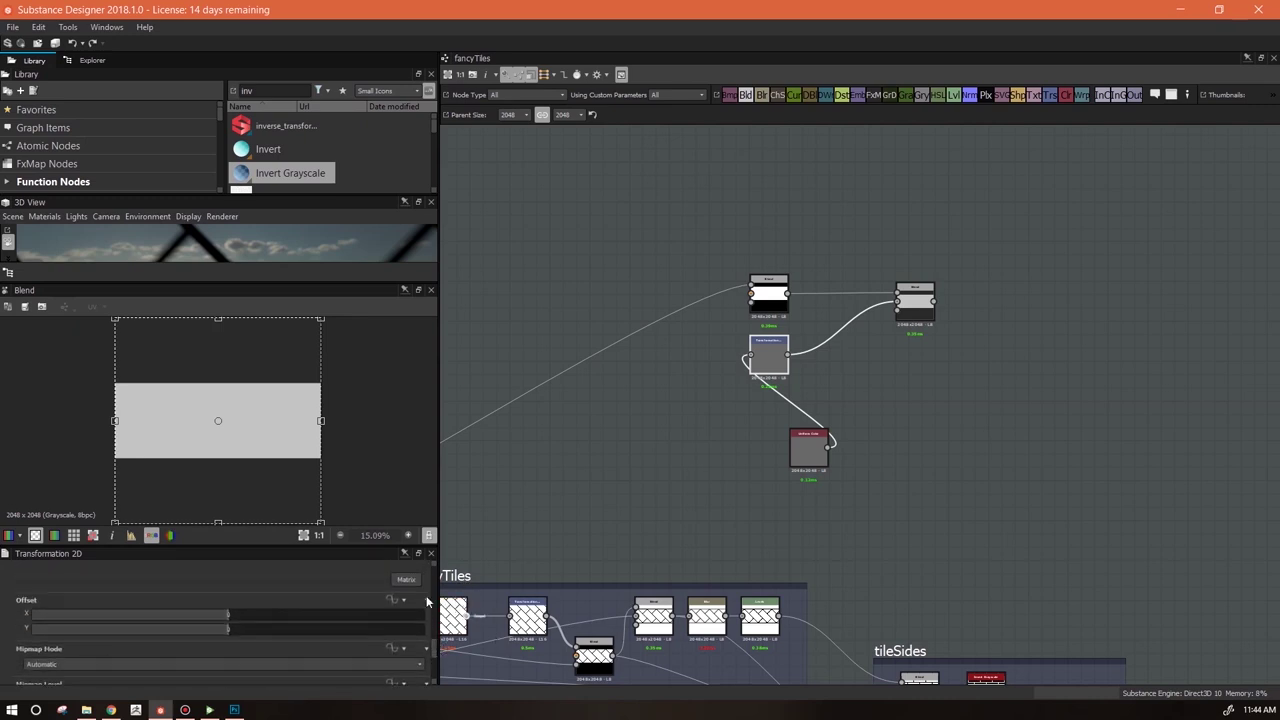
drag(218, 521, 219, 473)
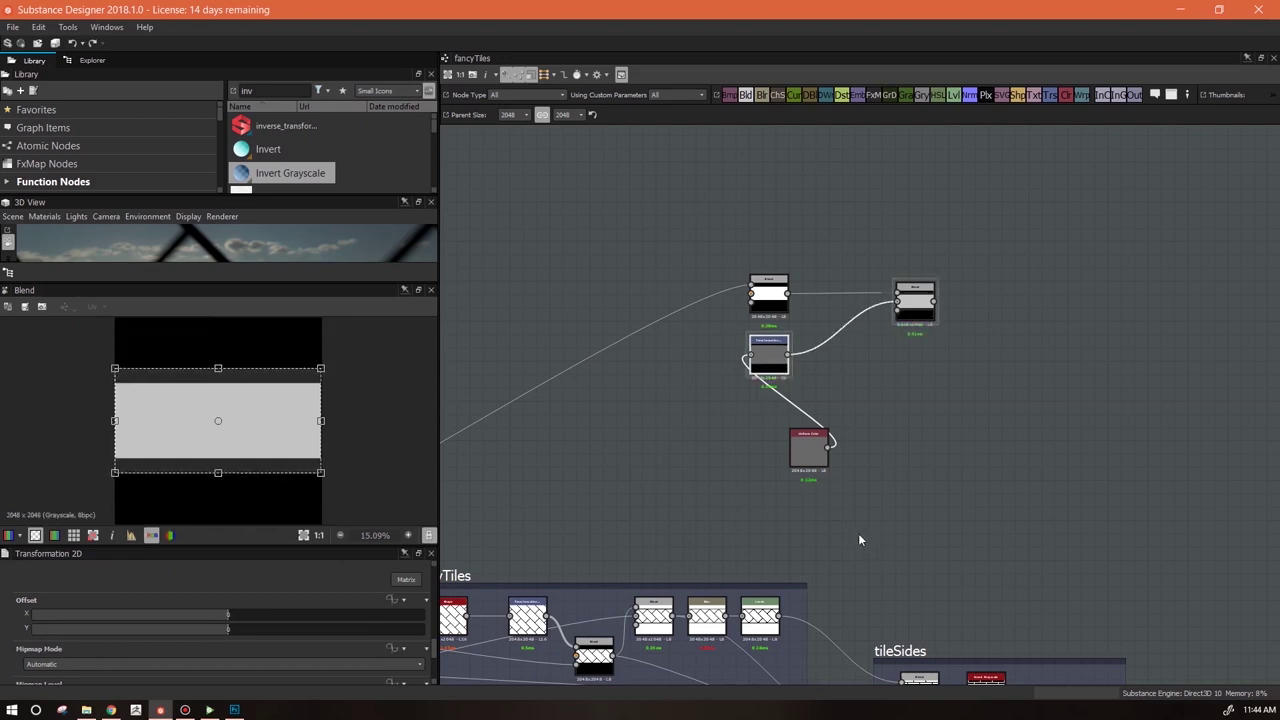
Add a third Blend with the second Blend as foreground and tileSides' upper Blend as background, at about 0.79 opacity
middle_drag(932, 550, 946, 463)
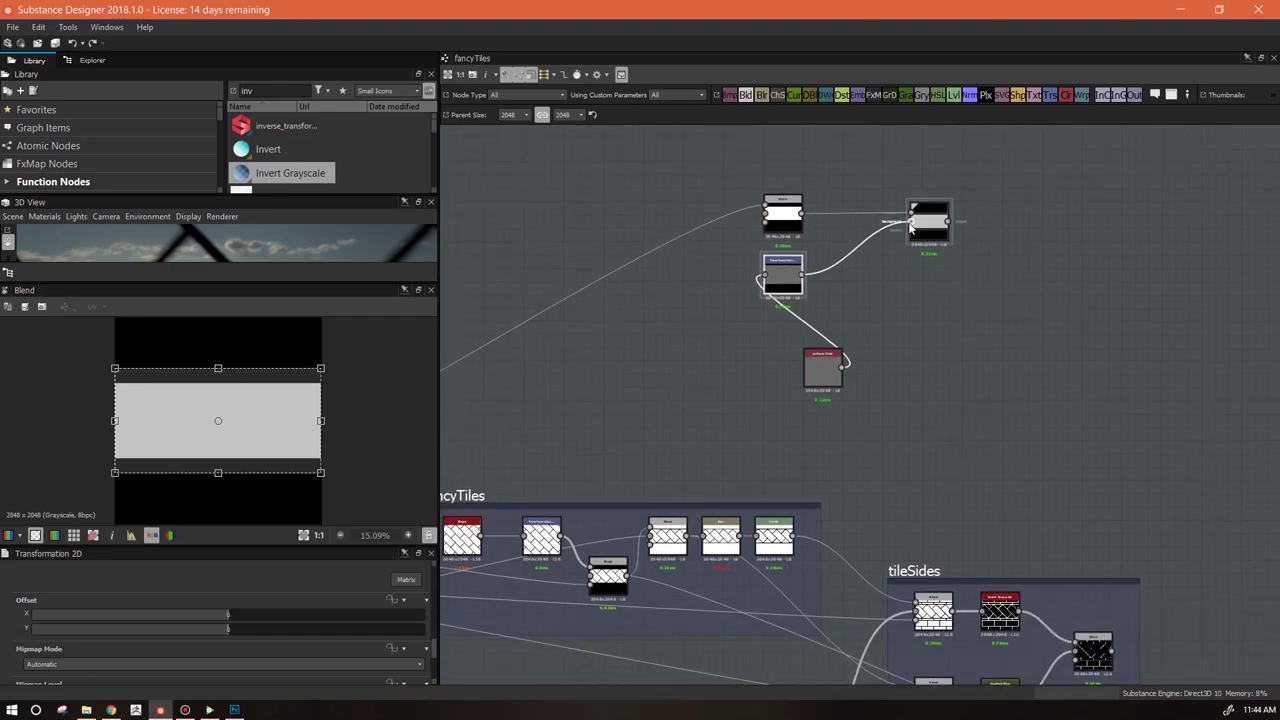
drag(757, 95, 1014, 226)
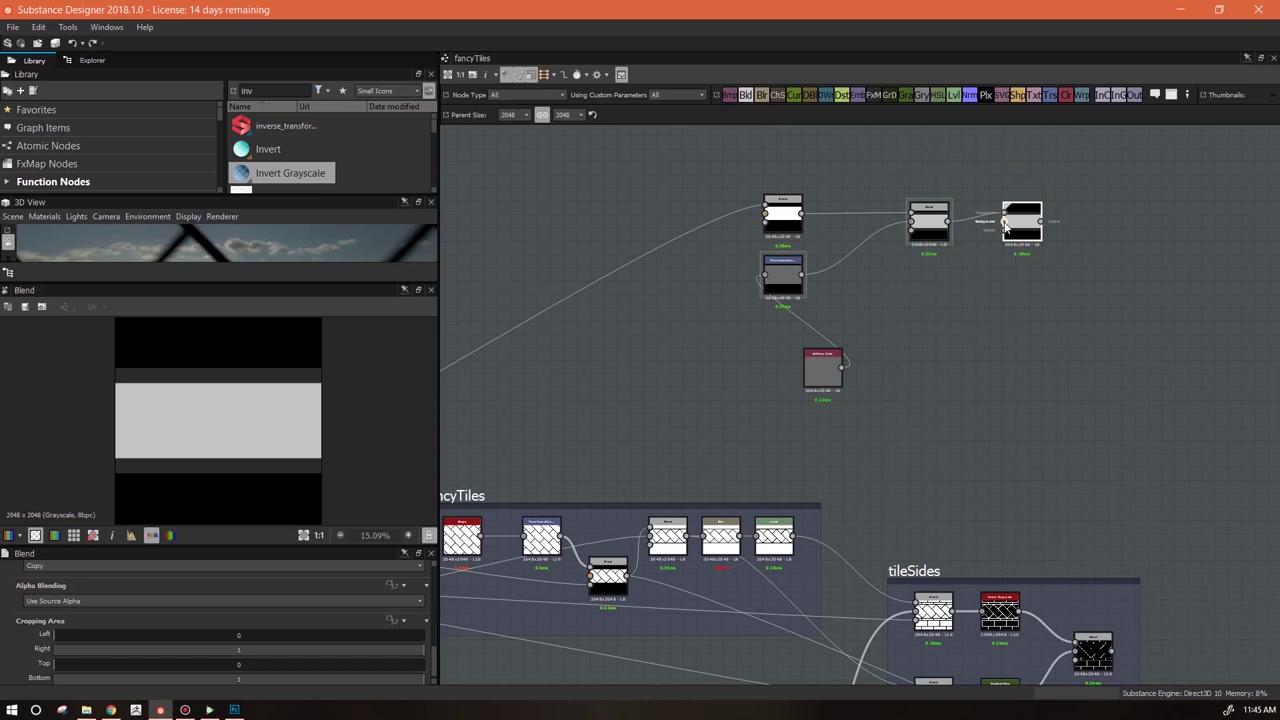
drag(942, 480, 952, 612)
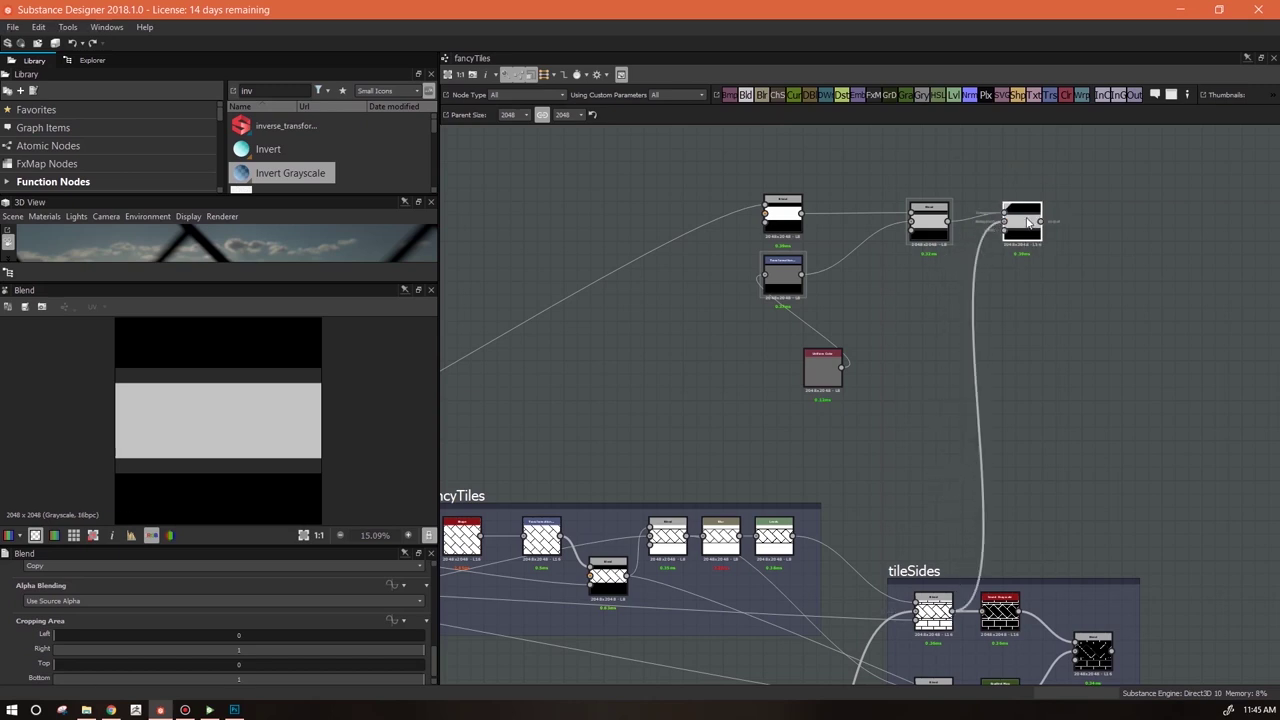
scroll(422, 620, up, 3)
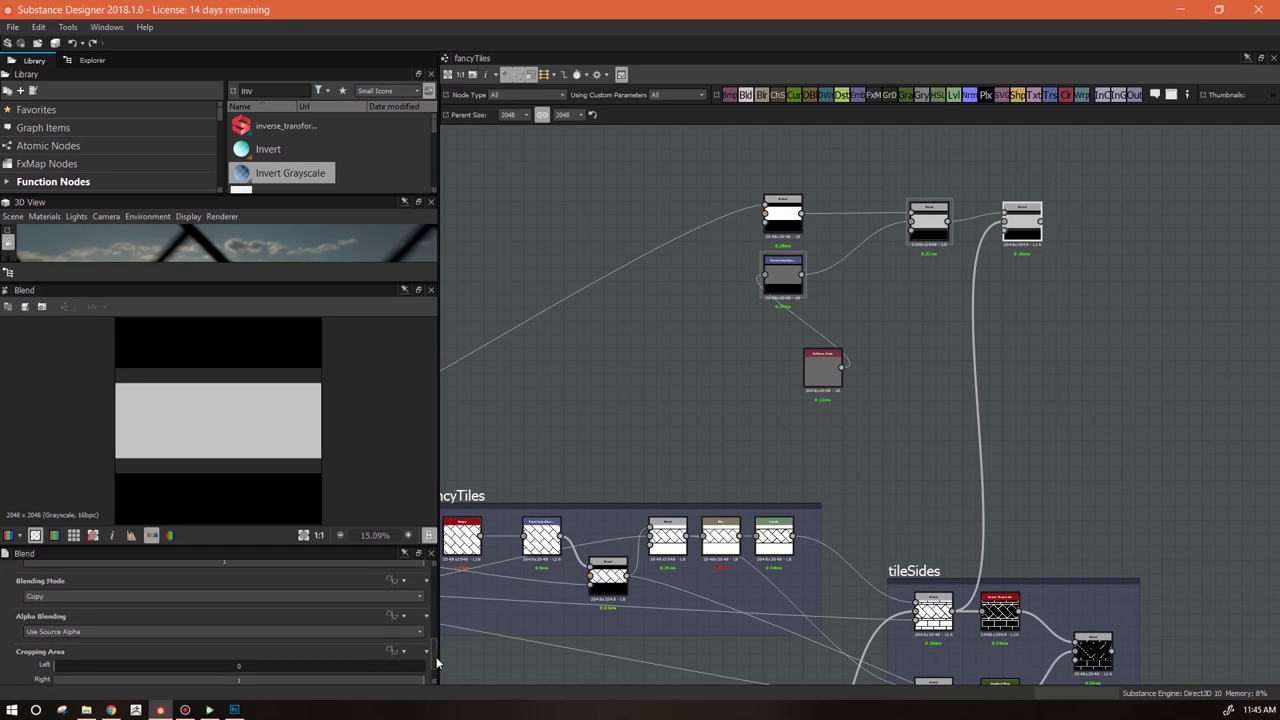
drag(423, 613, 340, 618)
scroll(267, 474, up, 3)
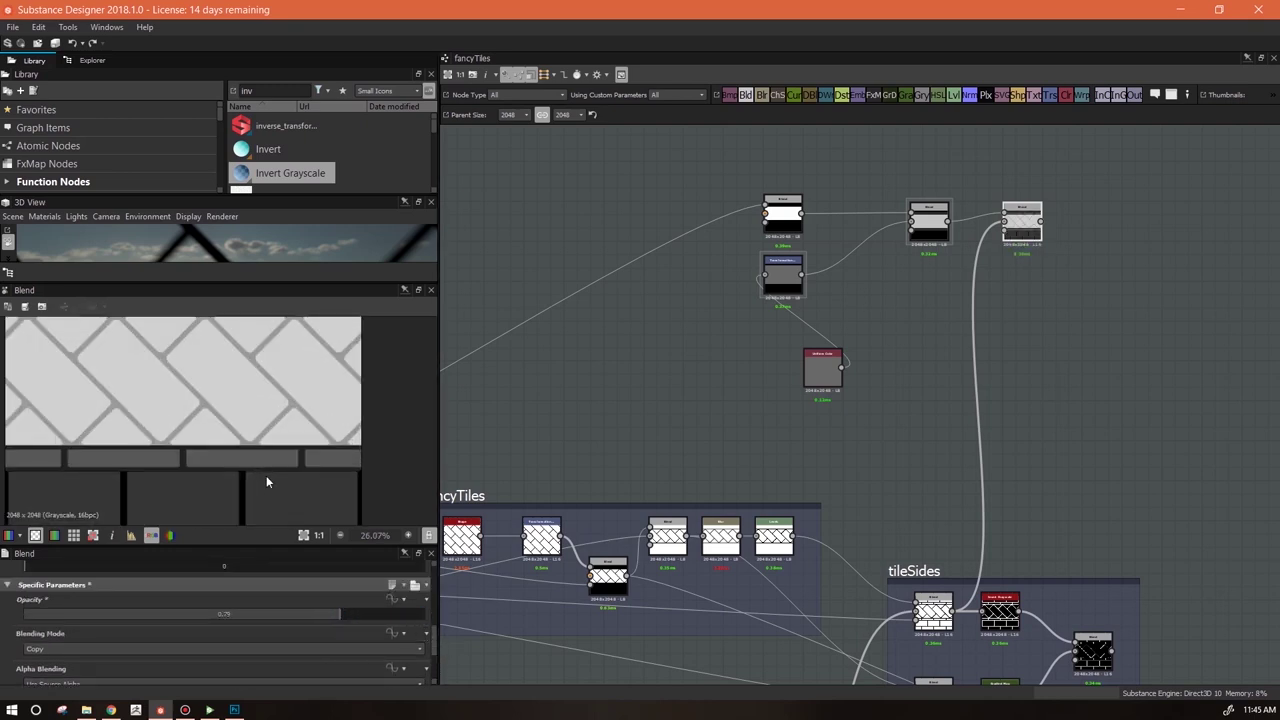
Nudge the gray Transformation 2D's upper edge onto the grout line beyond the thin brick row, and check the opposite edge's alignment
middle_drag(280, 449, 321, 505)
click(929, 215)
click(788, 281)
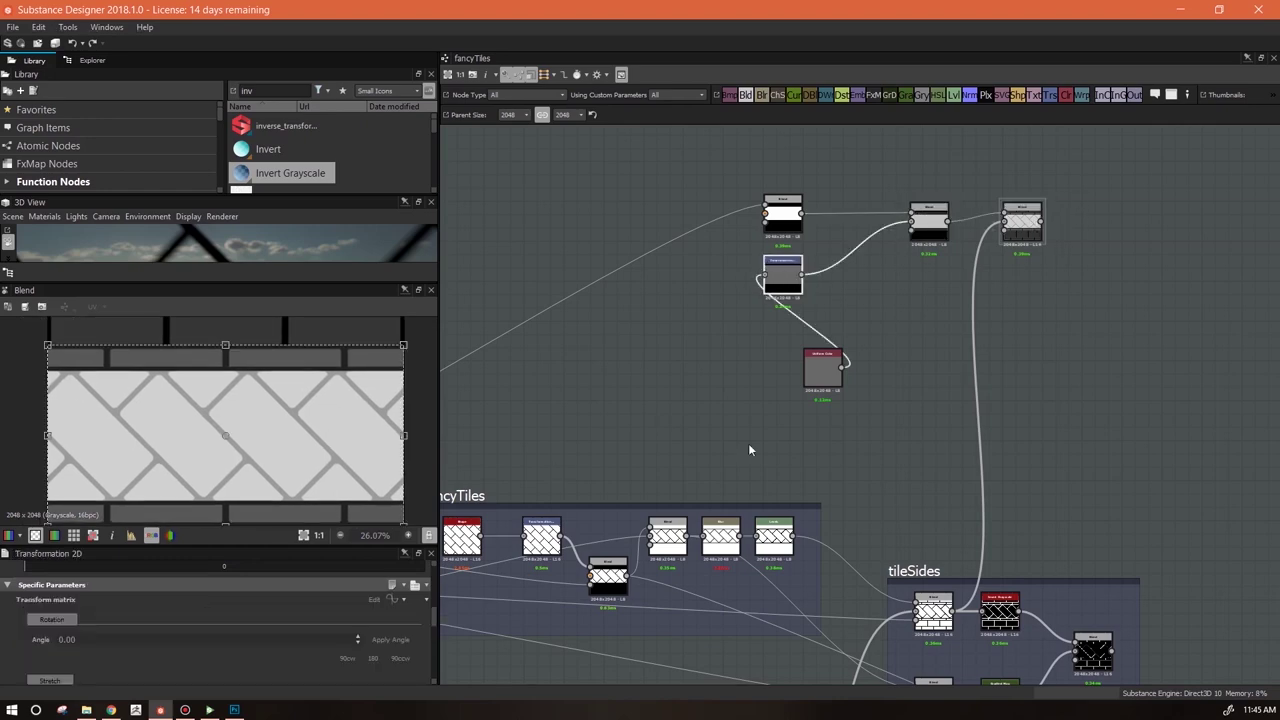
scroll(346, 368, up, 2)
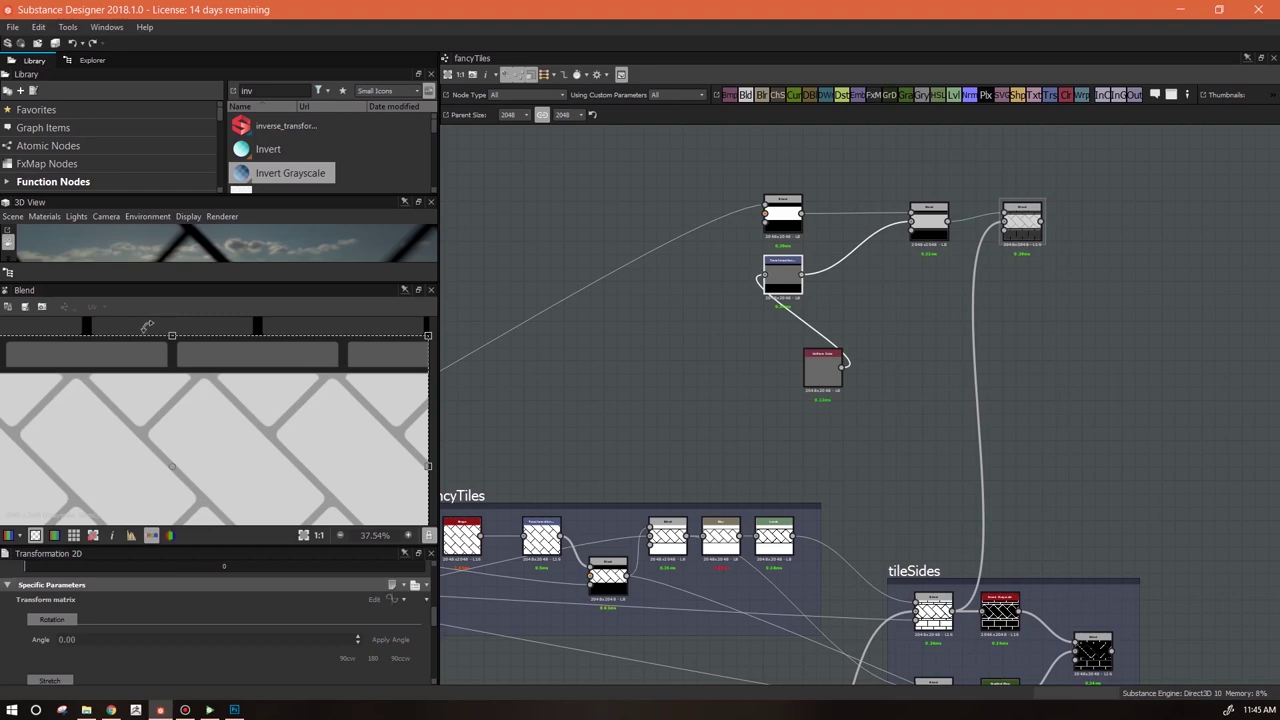
drag(172, 336, 172, 339)
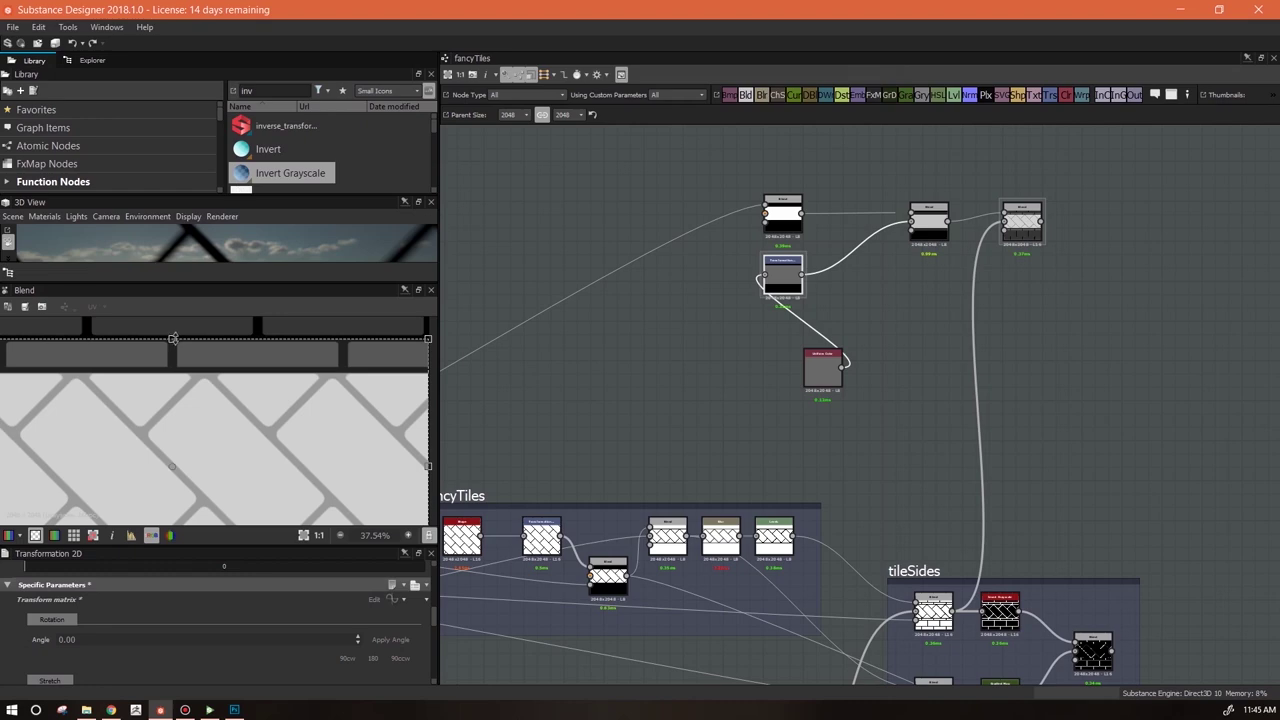
scroll(185, 350, up, 5)
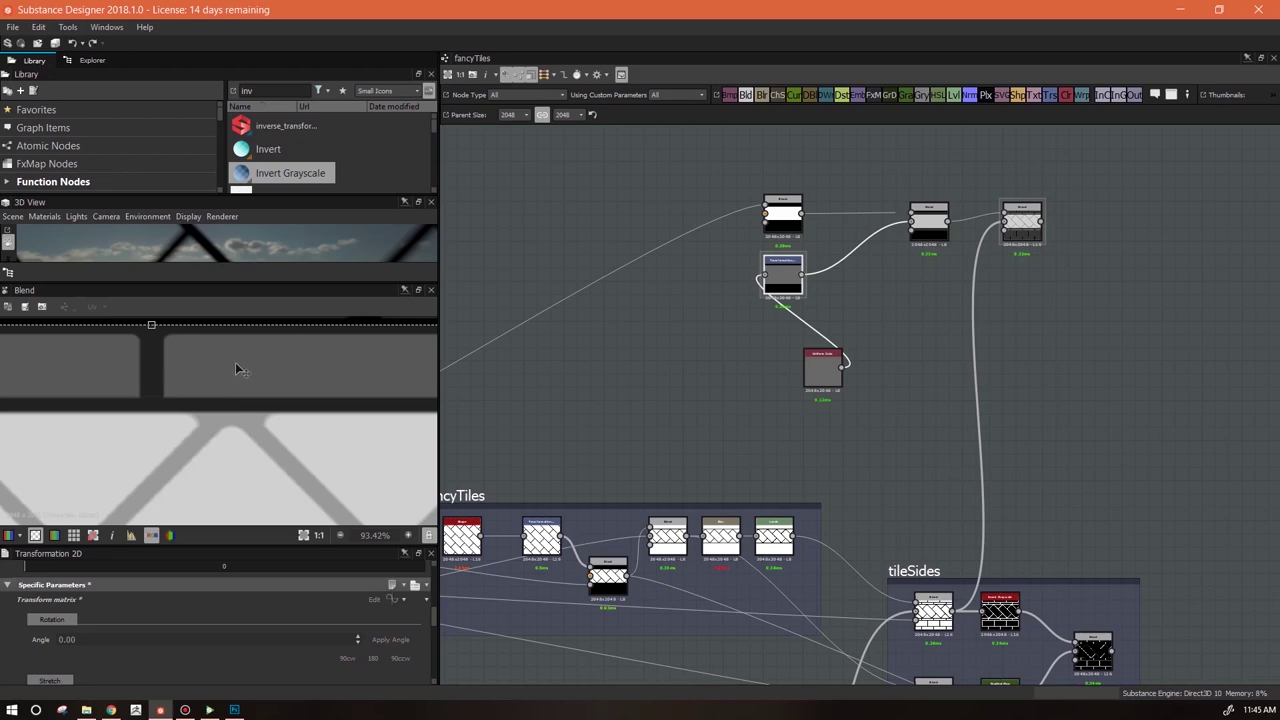
scroll(236, 368, down, 9)
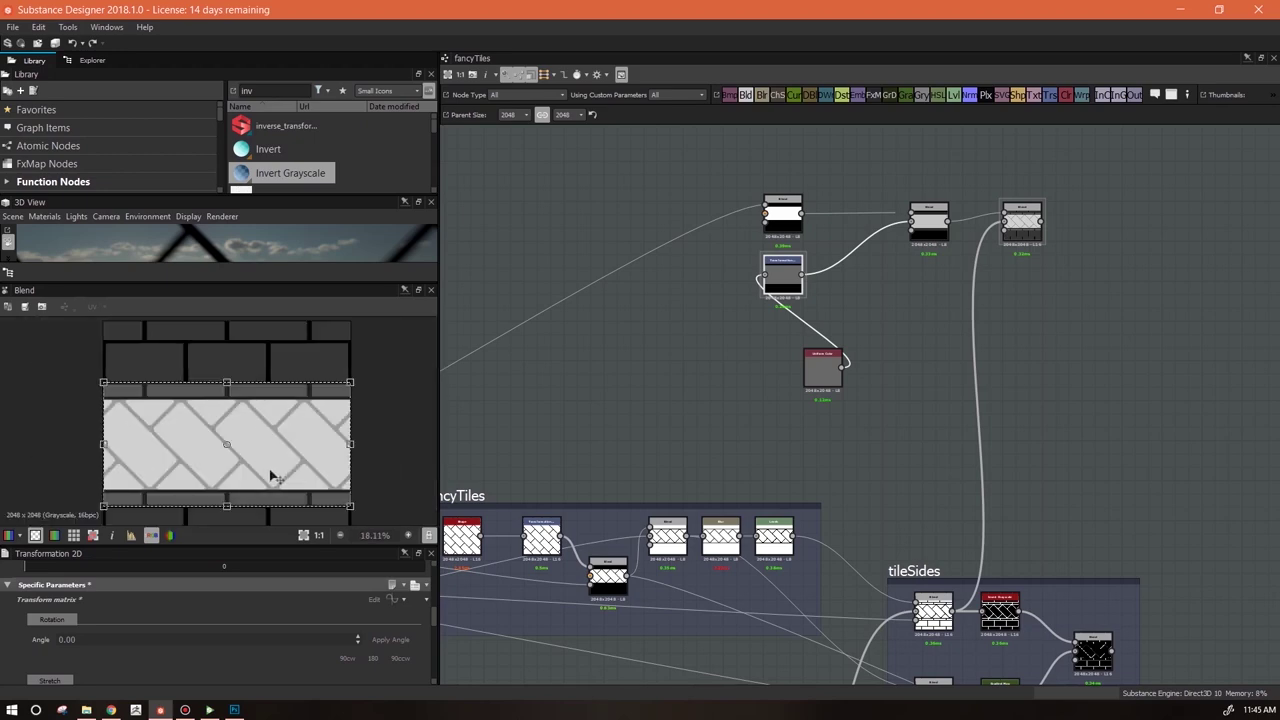
middle_drag(270, 475, 298, 340)
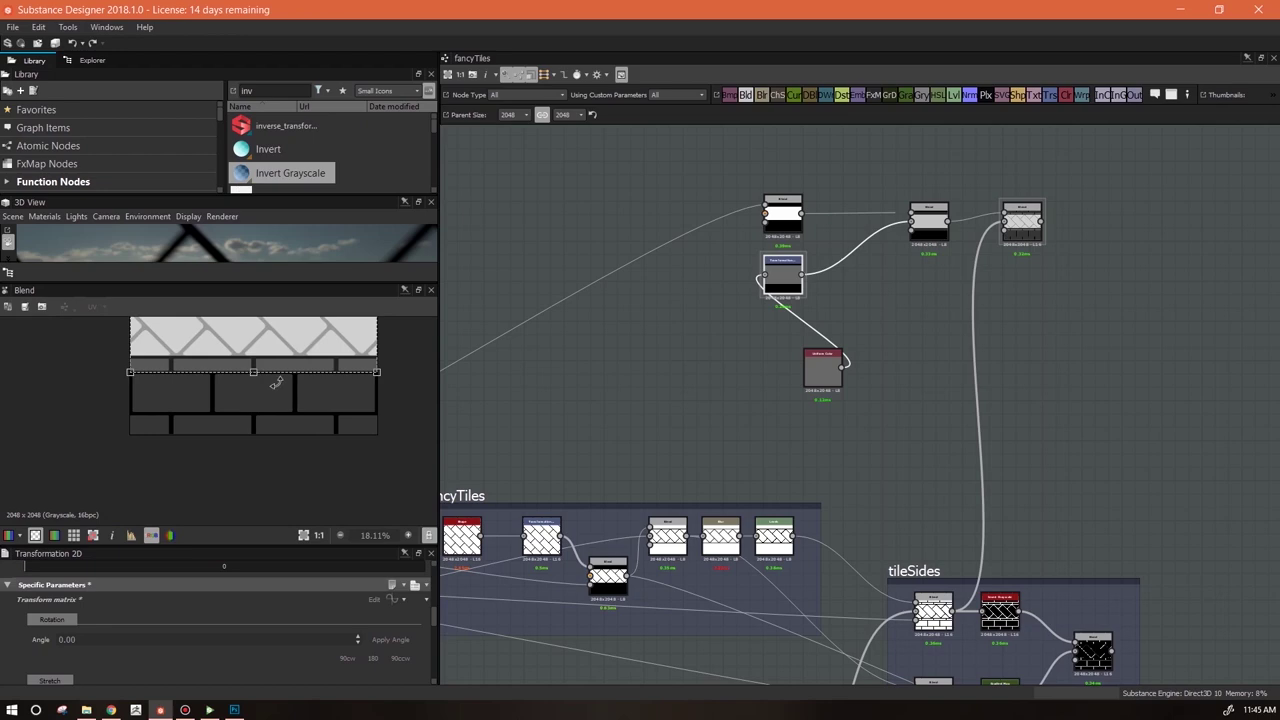
scroll(280, 378, up, 8)
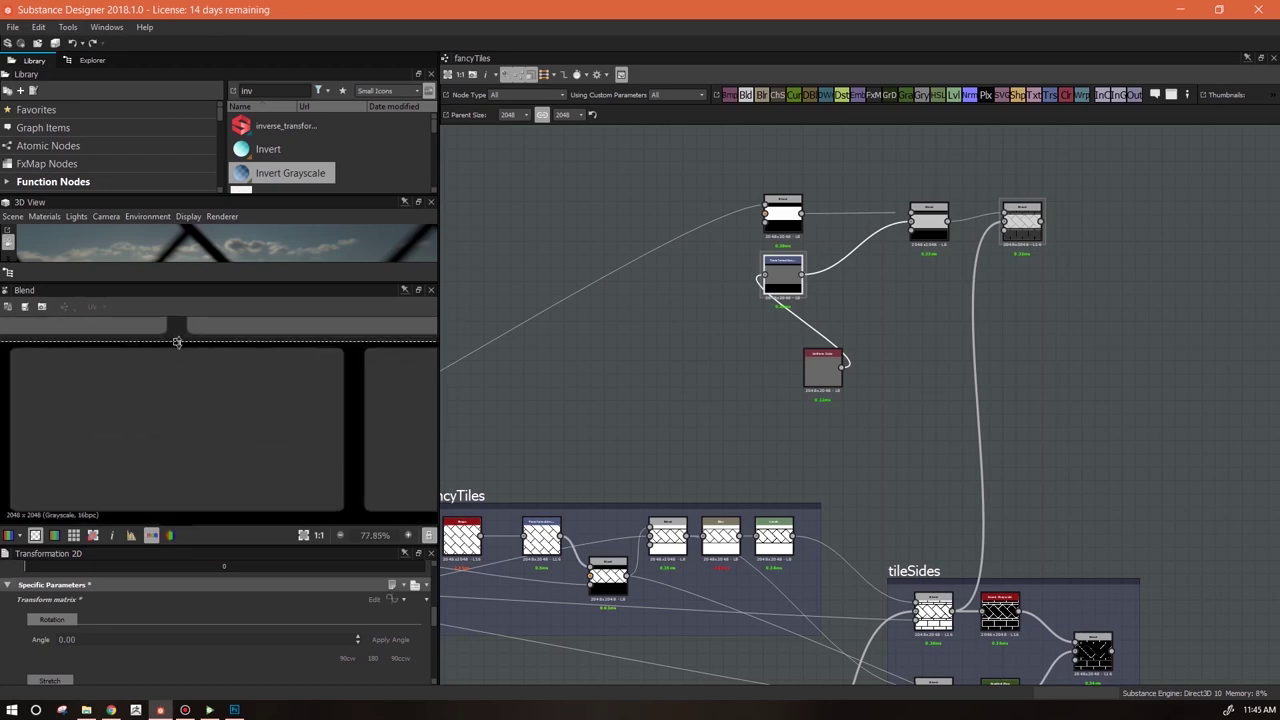
Reconnect fancyInterior's white Shape node as the input of the new Transformation 2D node
middle_drag(999, 380, 969, 470)
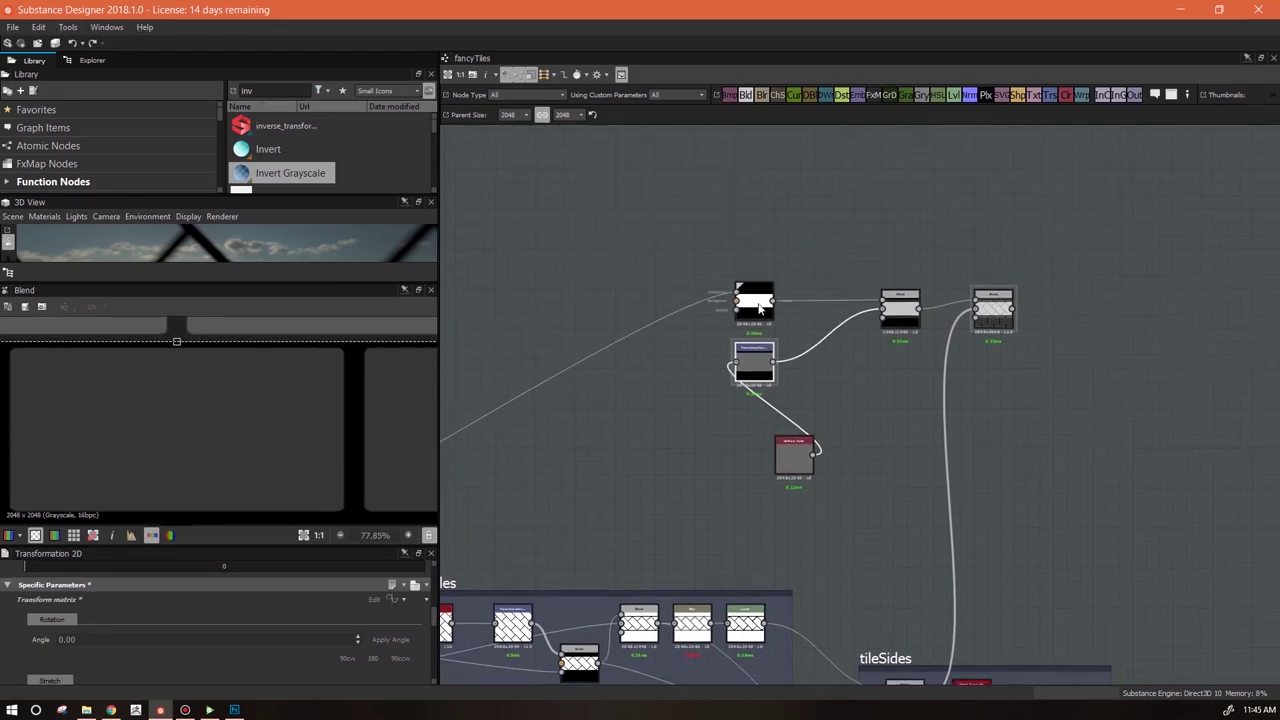
scroll(795, 374, down, 2)
scroll(796, 404, down, 3)
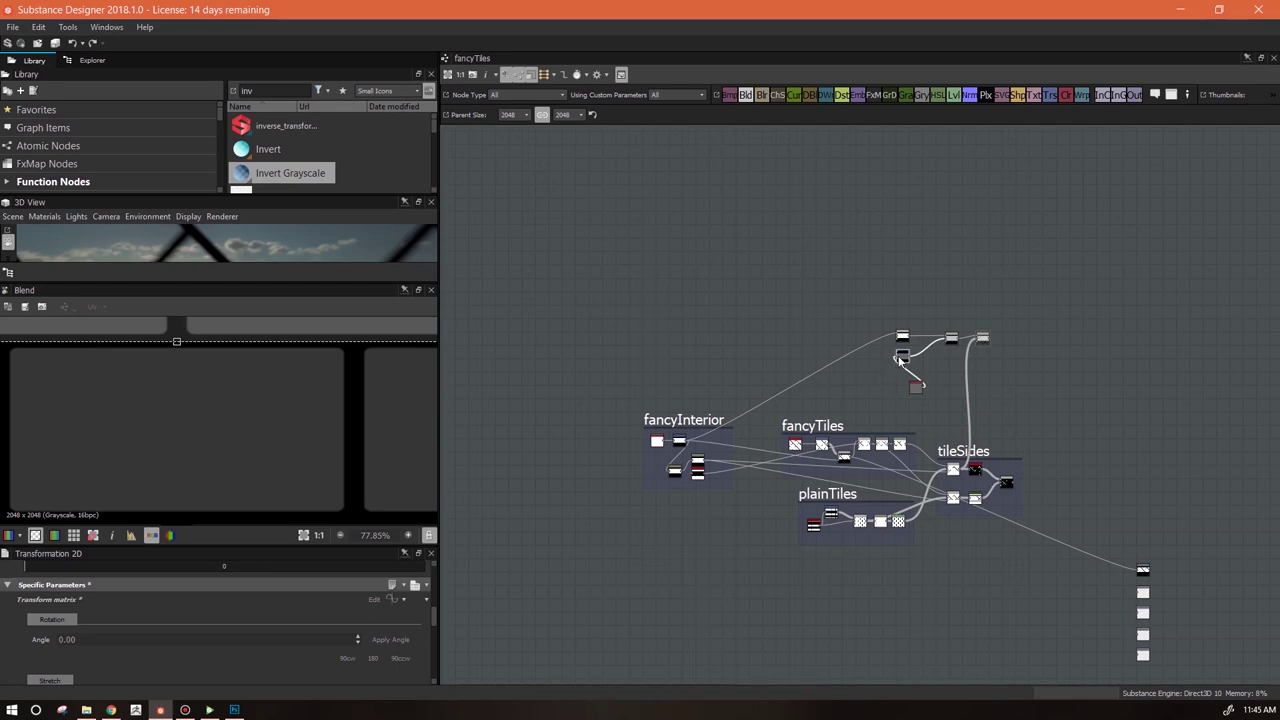
drag(665, 440, 896, 356)
Delete the Uniform Color node and the two Blend nodes used for the alignment preview
drag(1035, 286, 949, 383)
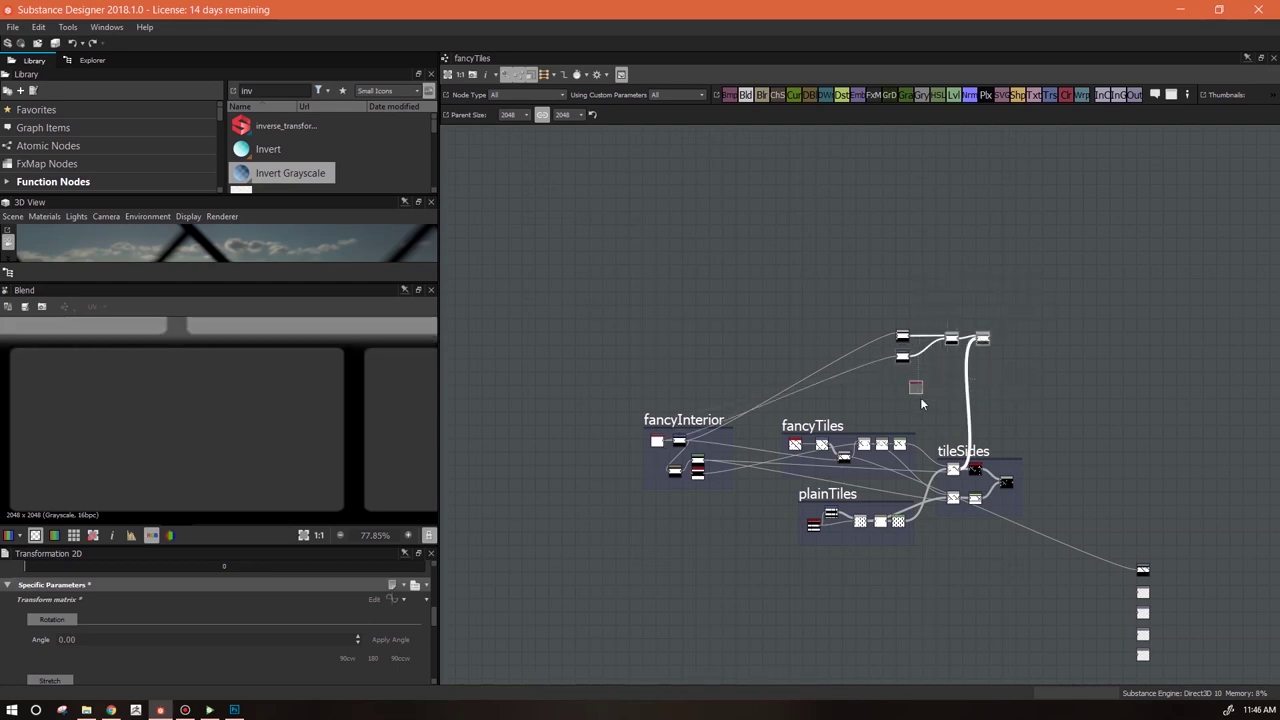
key(Delete)
key(alt+Tab)
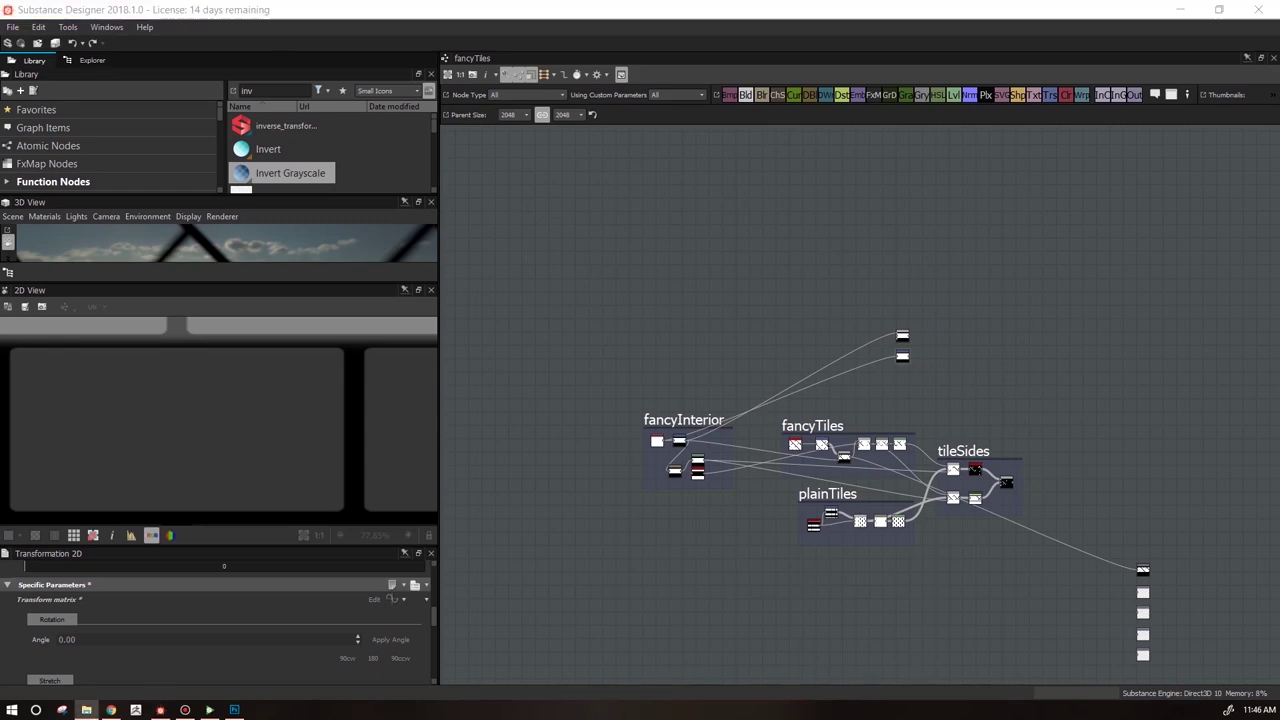
Preview the new Transformation 2D mask and stack its node directly beneath the other band mask node
scroll(720, 257, up, 6)
middle_drag(720, 257, 396, 115)
middle_drag(1038, 446, 1138, 294)
drag(1043, 196, 1055, 175)
scroll(1089, 260, down, 3)
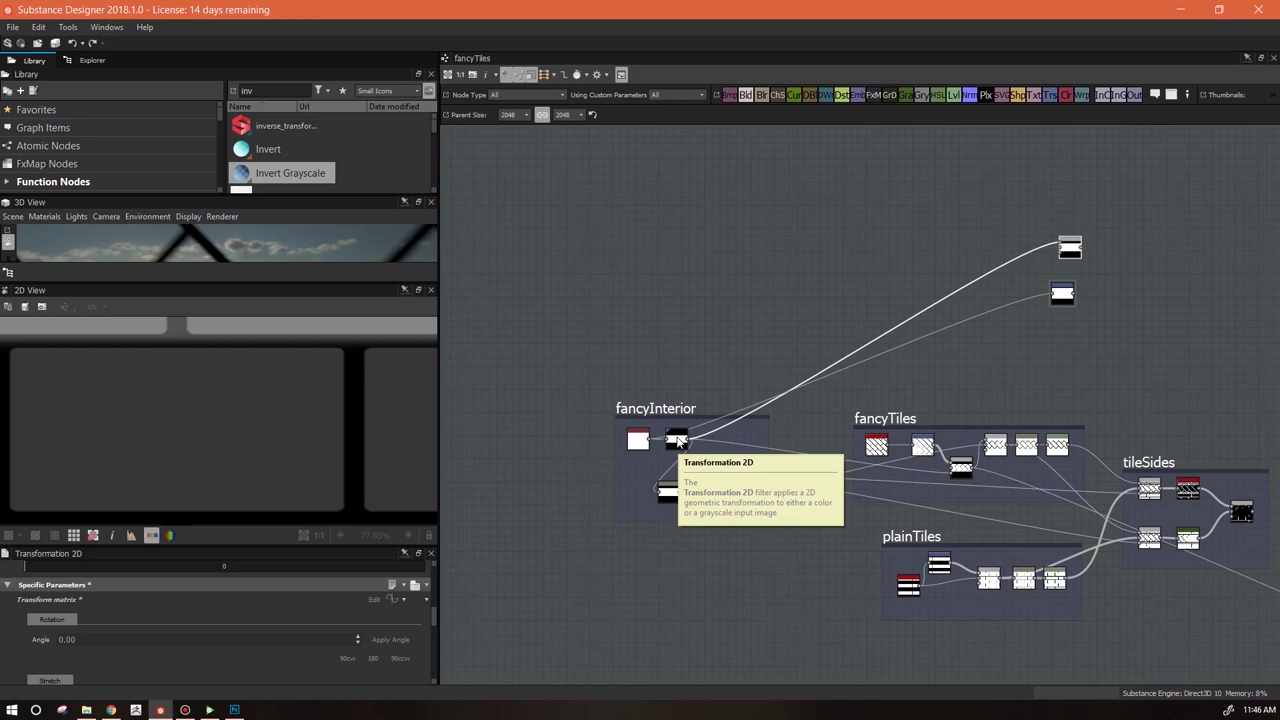
double_click(1063, 296)
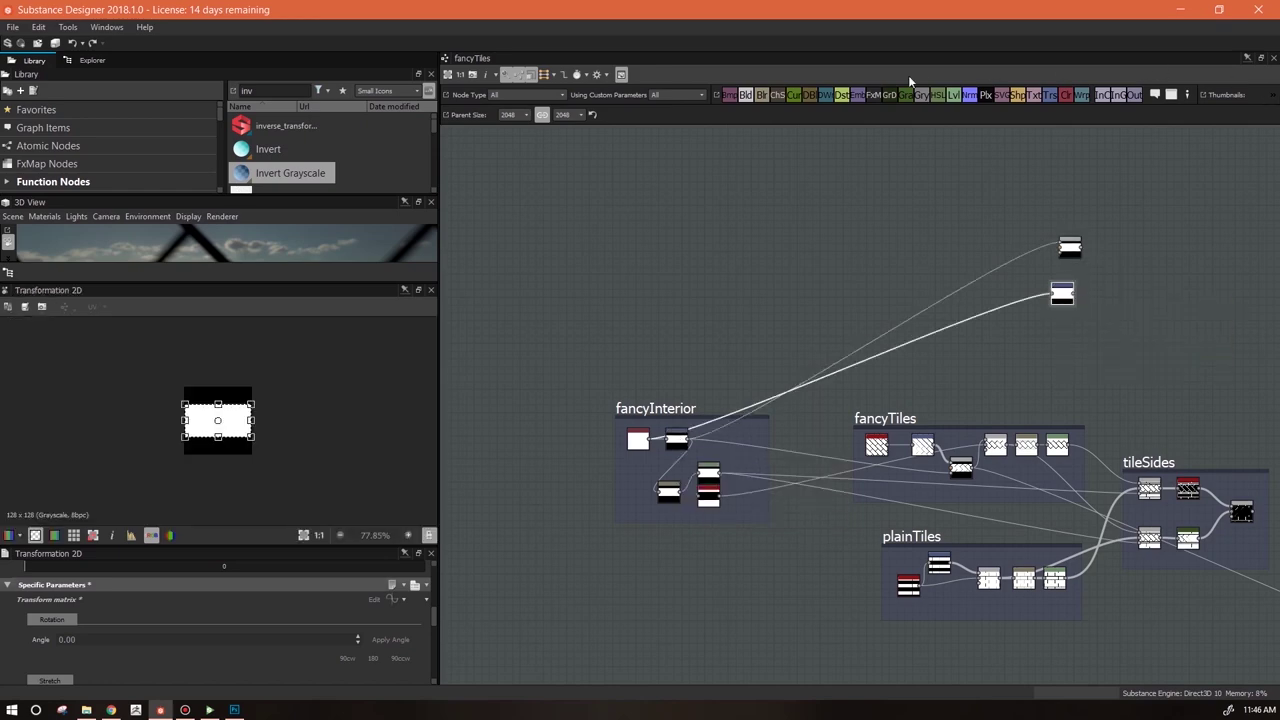
drag(1068, 307, 1078, 296)
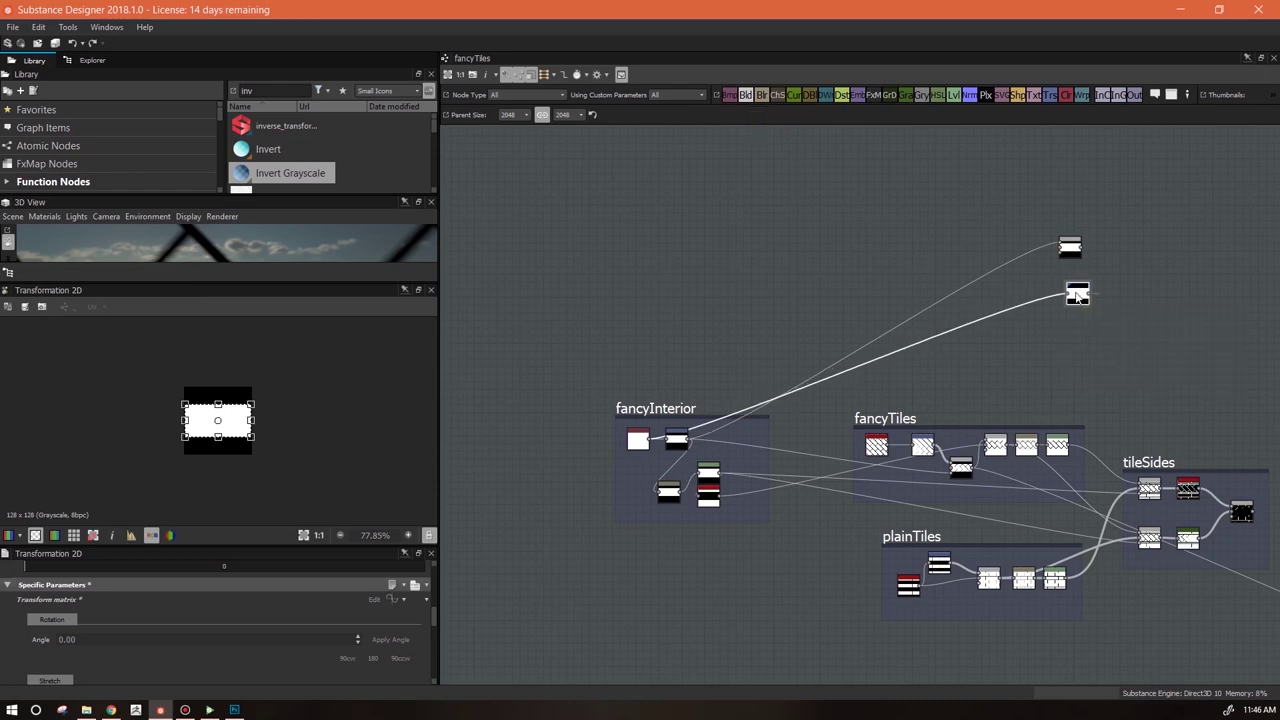
drag(1077, 296, 1072, 285)
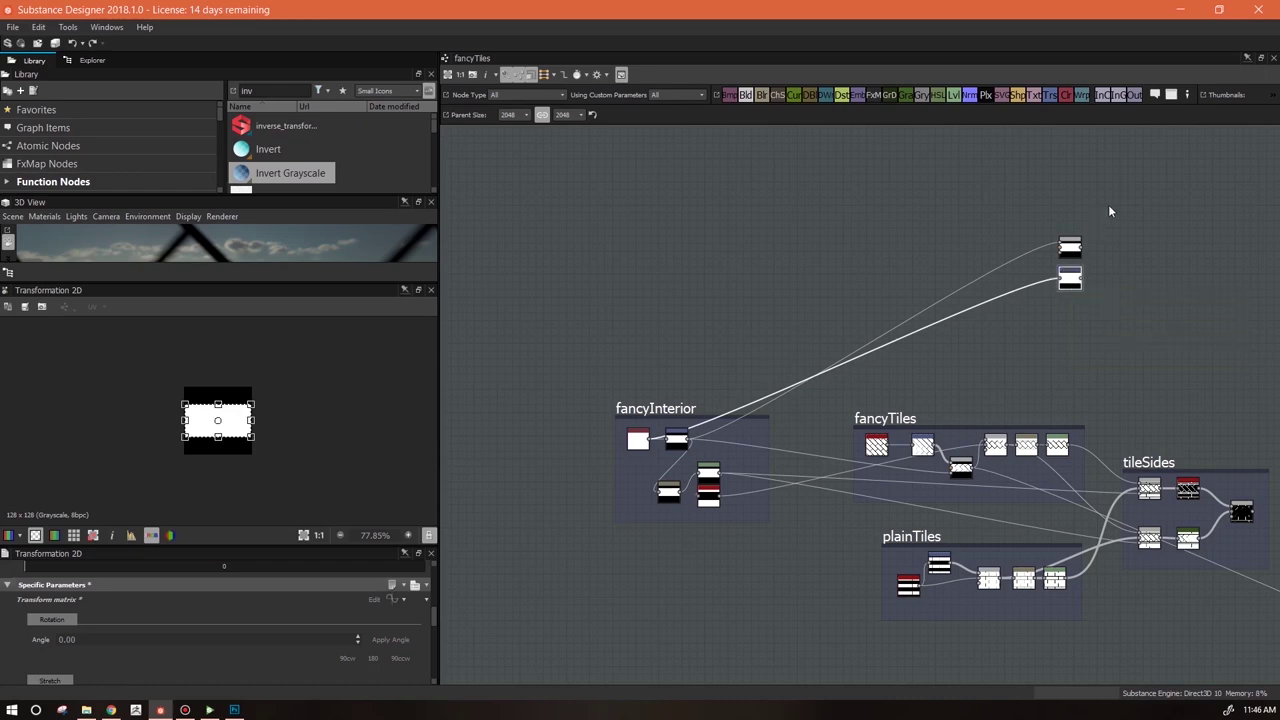
Add a Min (Darken) Blend with the new Transformation 2D as foreground and fancyInterior's Invert Grayscale as background
middle_drag(1117, 246, 861, 234)
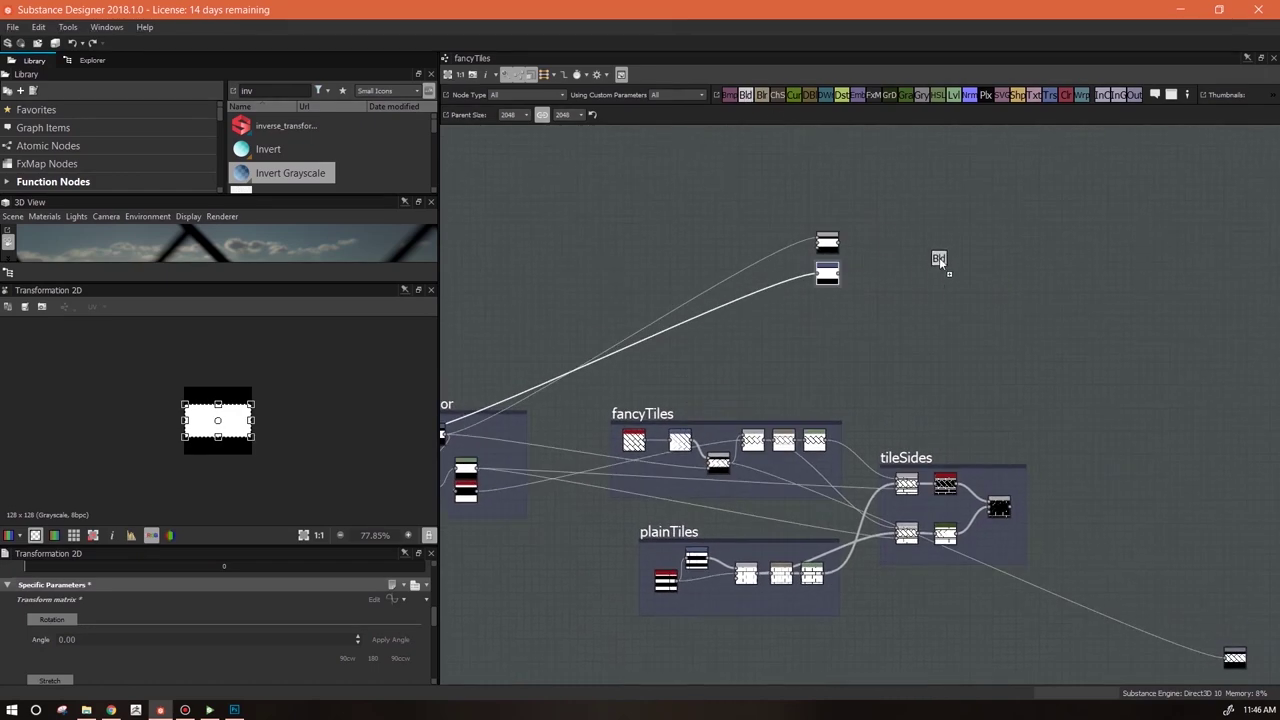
drag(939, 257, 938, 258)
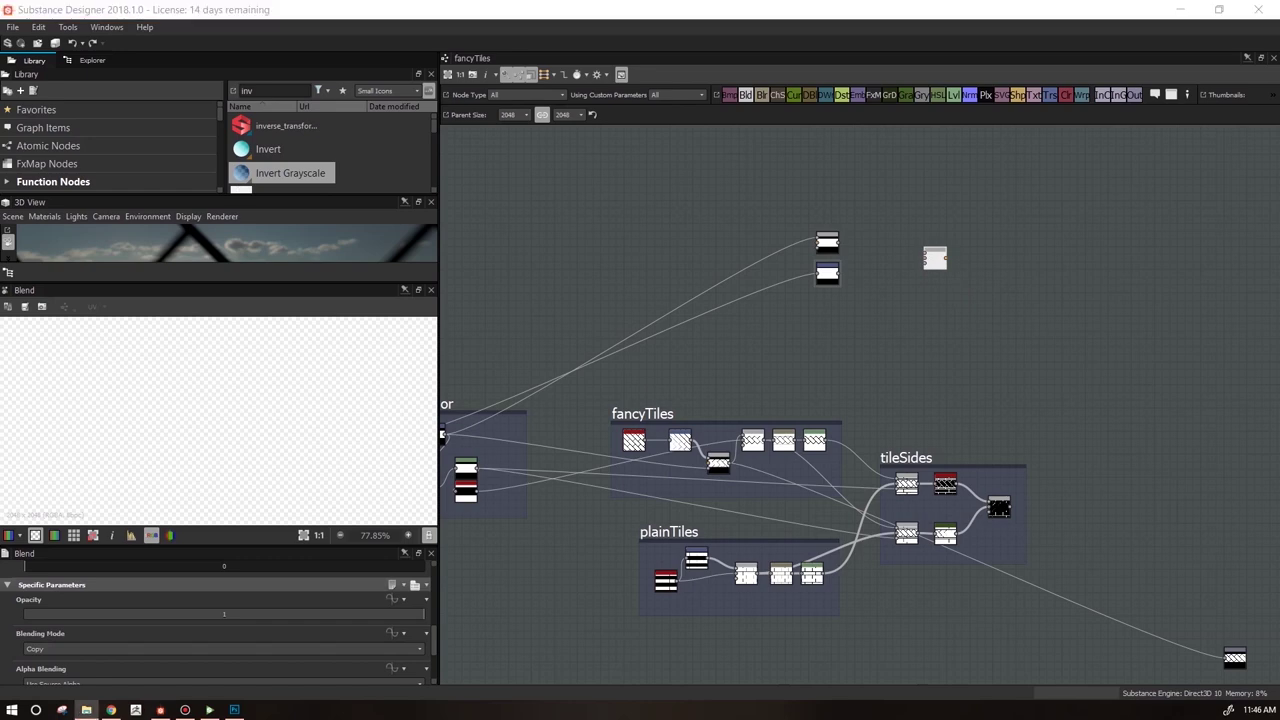
middle_drag(658, 484, 979, 294)
drag(1028, 250, 1113, 235)
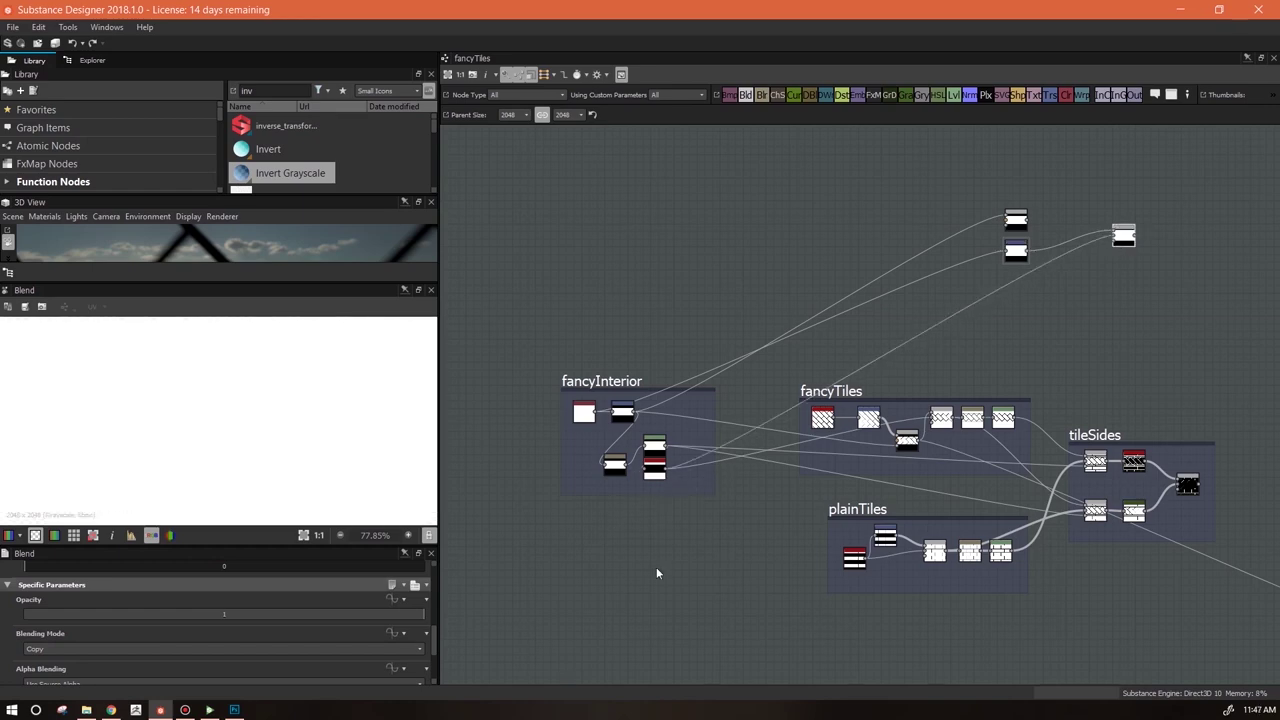
click(215, 649)
click(186, 594)
Move the separate band mask away and place the Transformation 2D node beside the Min (Darken) Blend
drag(1123, 229, 1098, 222)
scroll(1108, 247, up, 3)
middle_drag(1056, 254, 1153, 323)
scroll(1052, 250, up, 1)
drag(1050, 258, 1035, 204)
scroll(1071, 305, down, 3)
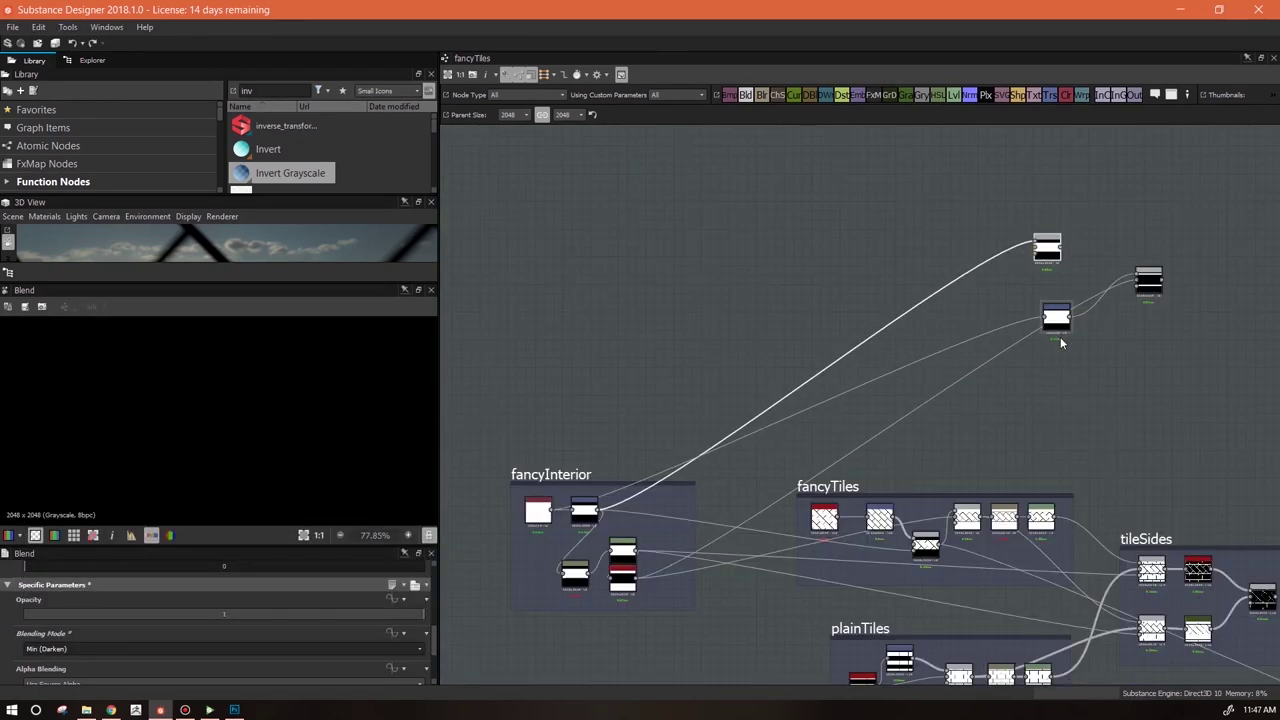
middle_drag(1059, 343, 953, 383)
drag(953, 383, 990, 343)
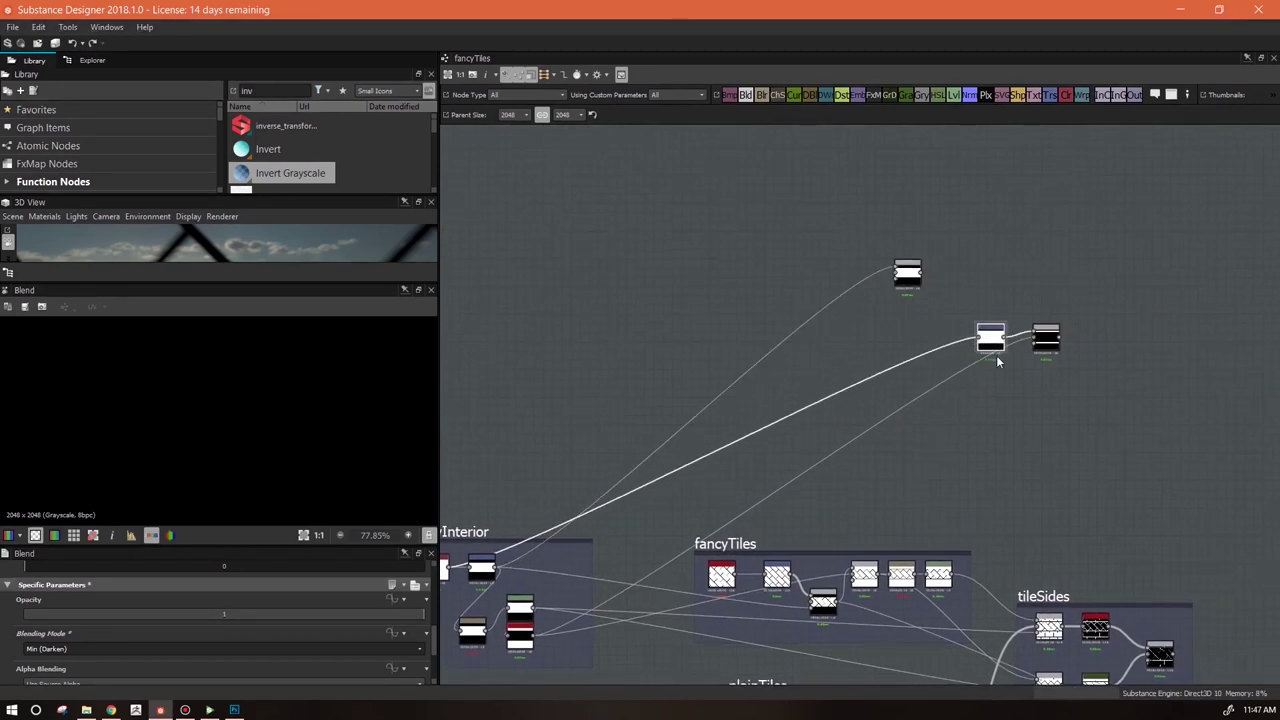
Add an Invert Grayscale node directly beneath the Min (Darken) Blend, fed by that Blend's output
drag(1046, 340, 1038, 345)
drag(290, 172, 1043, 388)
drag(991, 343, 1032, 375)
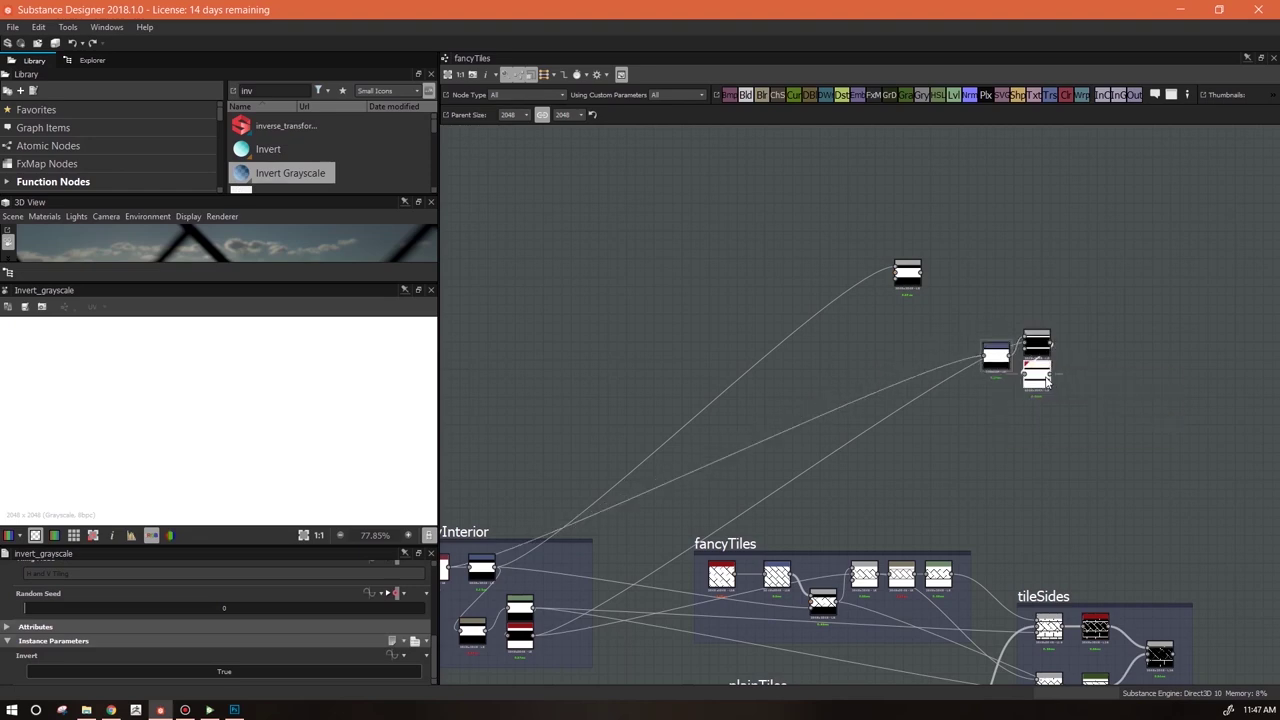
scroll(1098, 352, up, 2)
middle_drag(1098, 352, 848, 409)
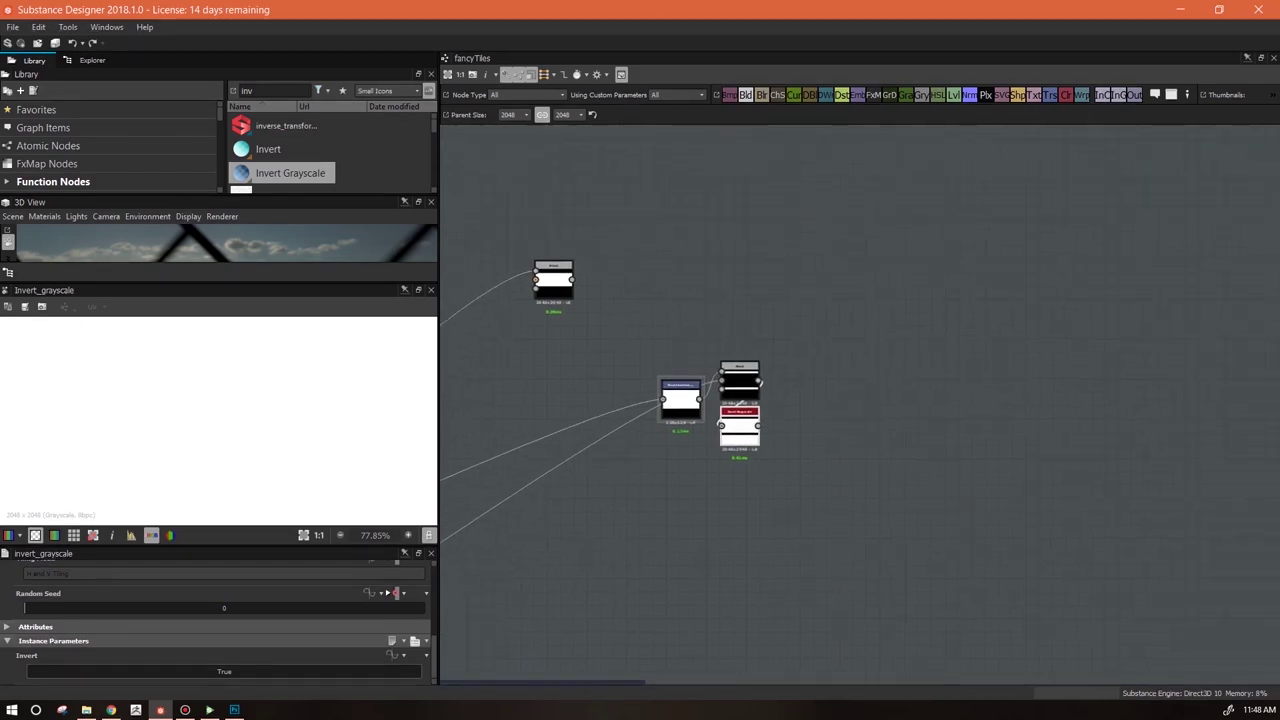
key(alt+Tab)
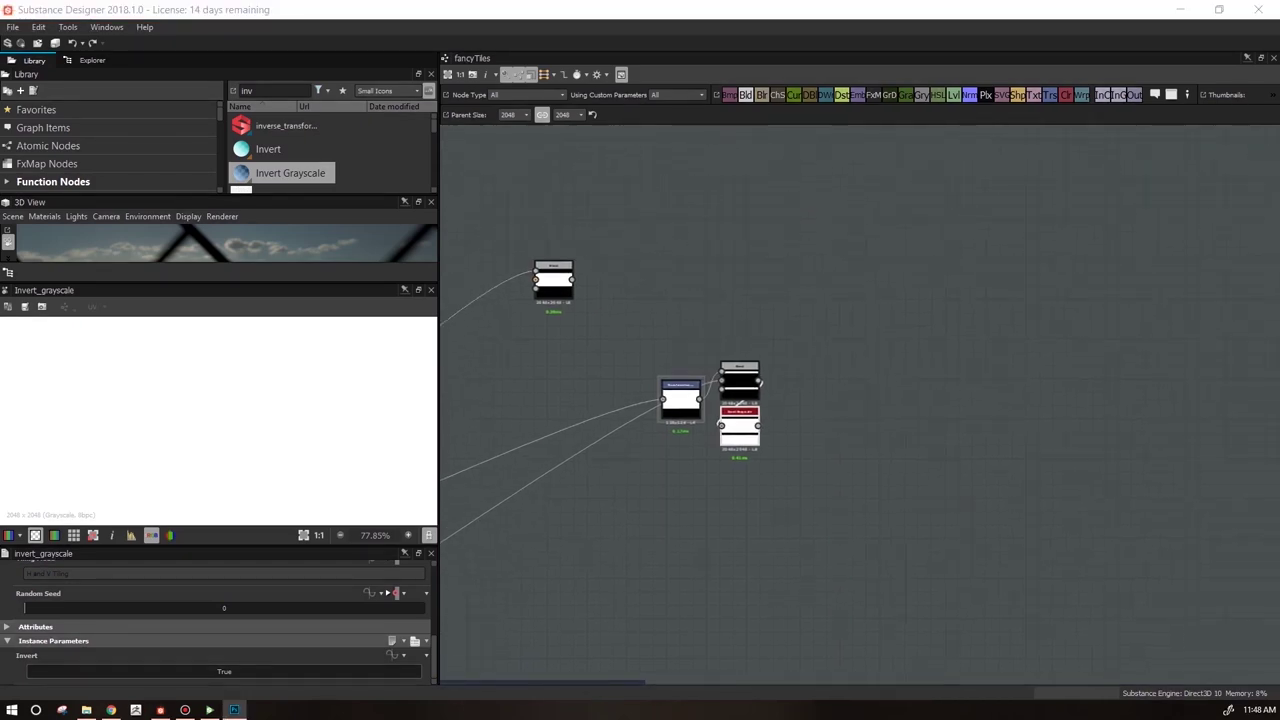
Nudge the separate band mask and widen the gap between the Transformation 2D and the Blend and Invert Grayscale pair
middle_drag(640, 365, 982, 285)
scroll(982, 287, down, 2)
drag(925, 222, 928, 236)
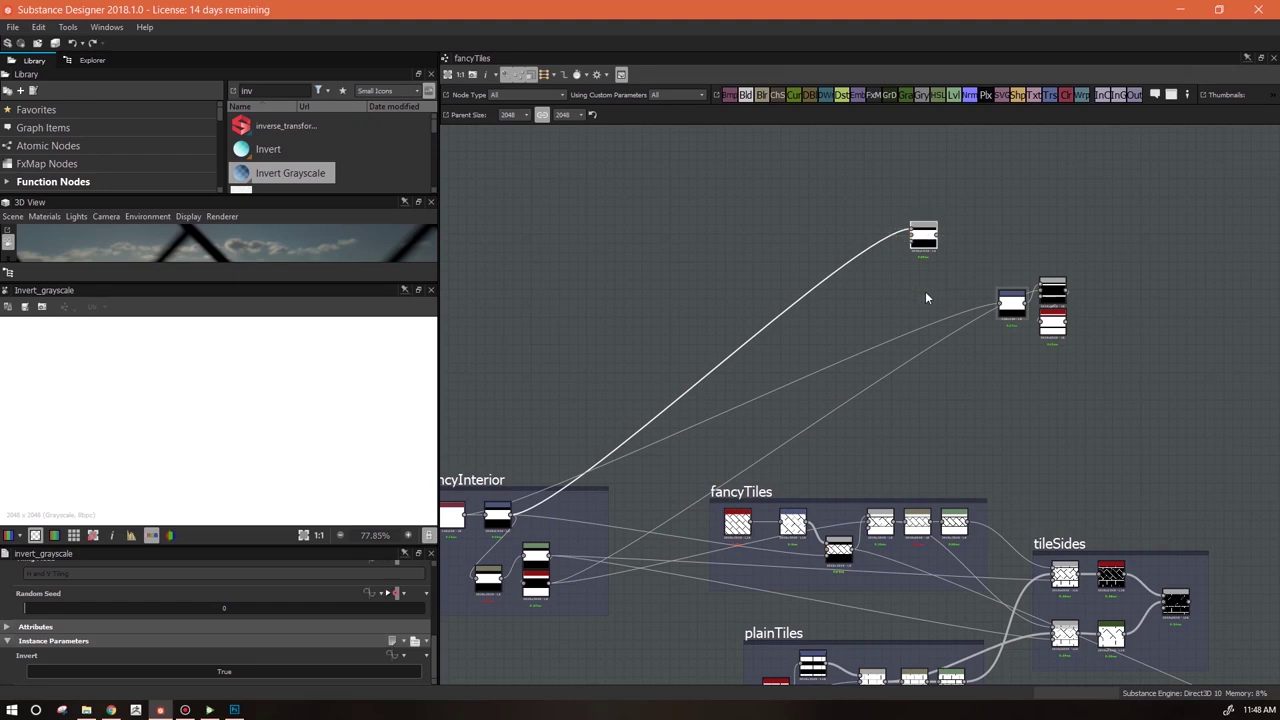
drag(1012, 302, 997, 302)
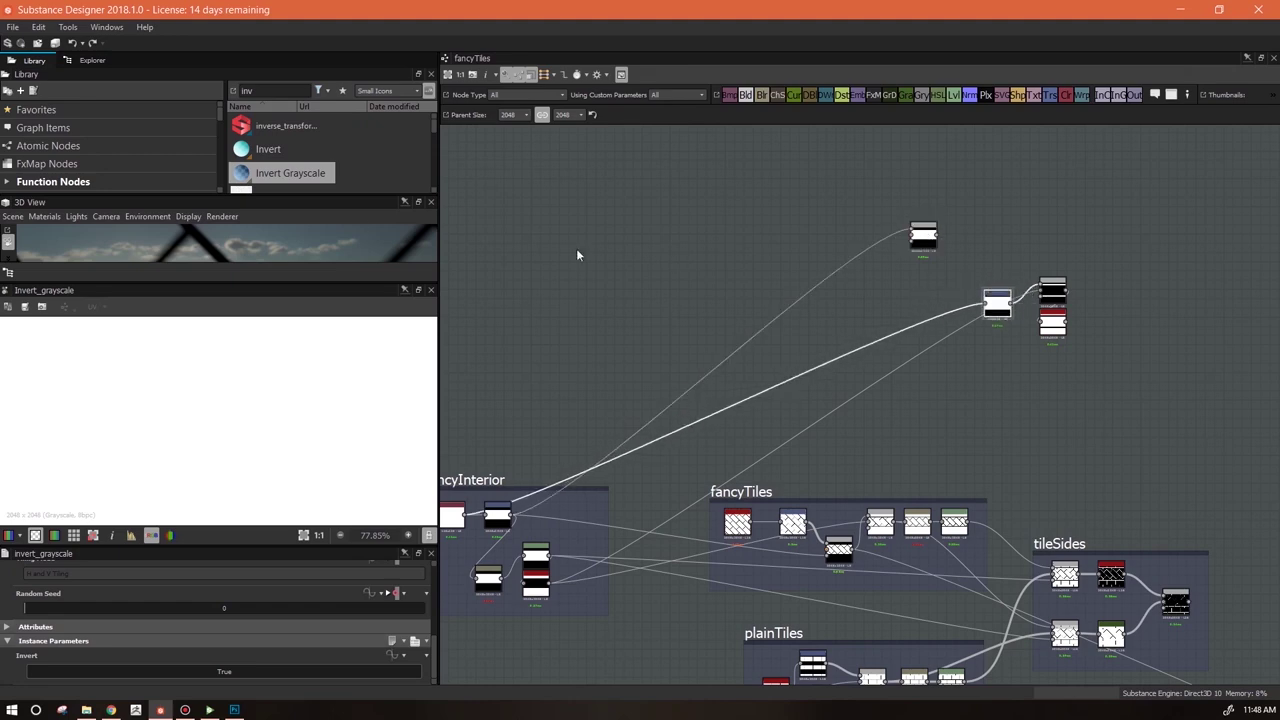
Add a second Invert Grayscale node fed by the Transformation 2D, and preview its mask and the Blend's mask
drag(272, 175, 1062, 445)
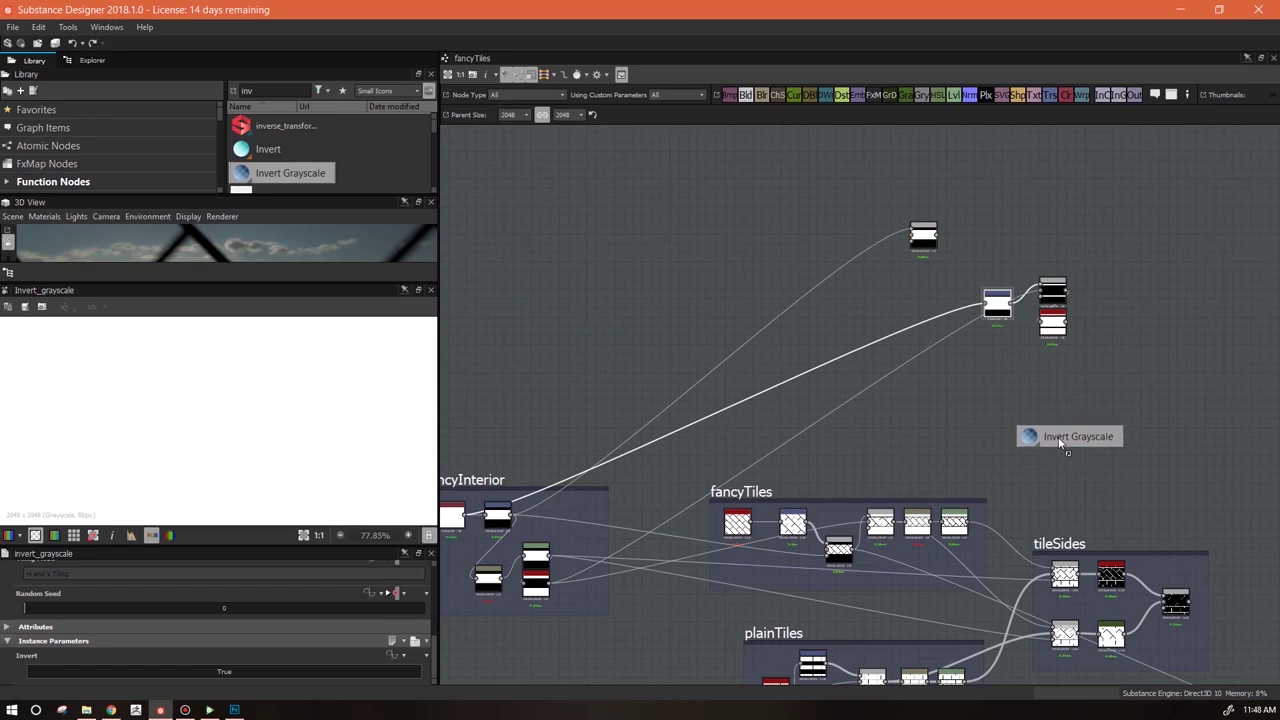
drag(1062, 445, 1062, 445)
drag(1012, 304, 1058, 366)
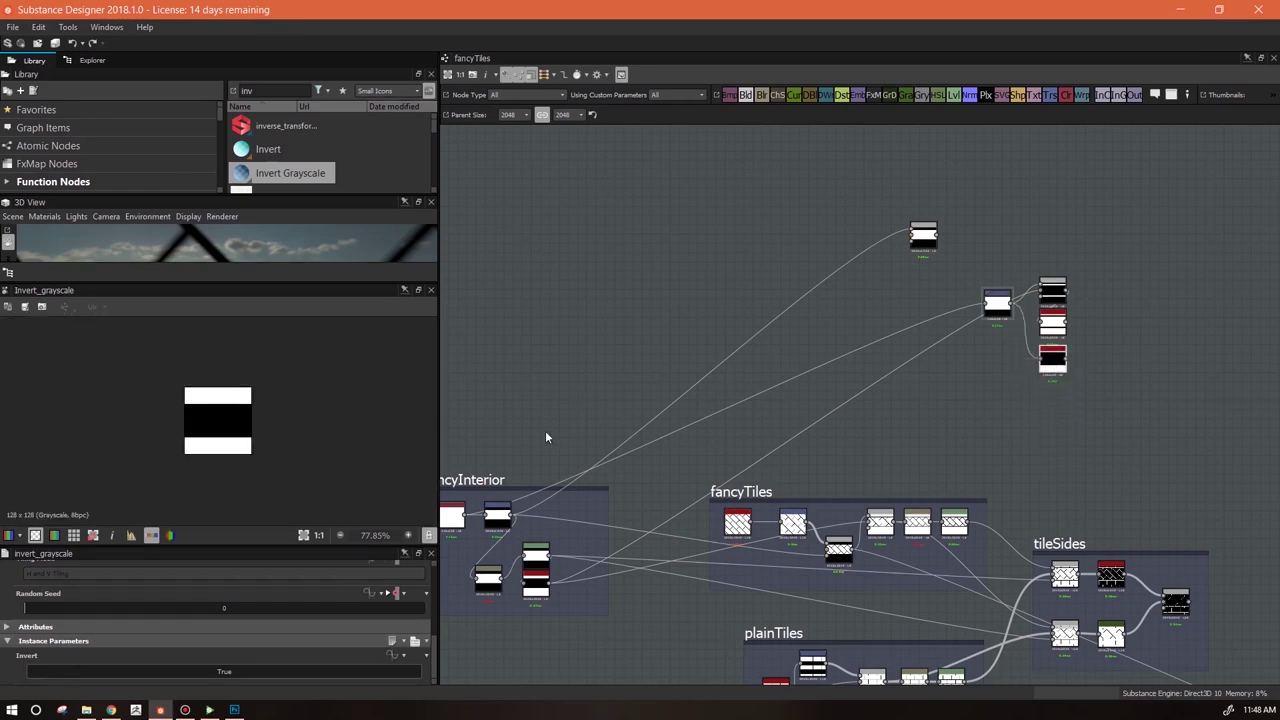
scroll(300, 437, up, 5)
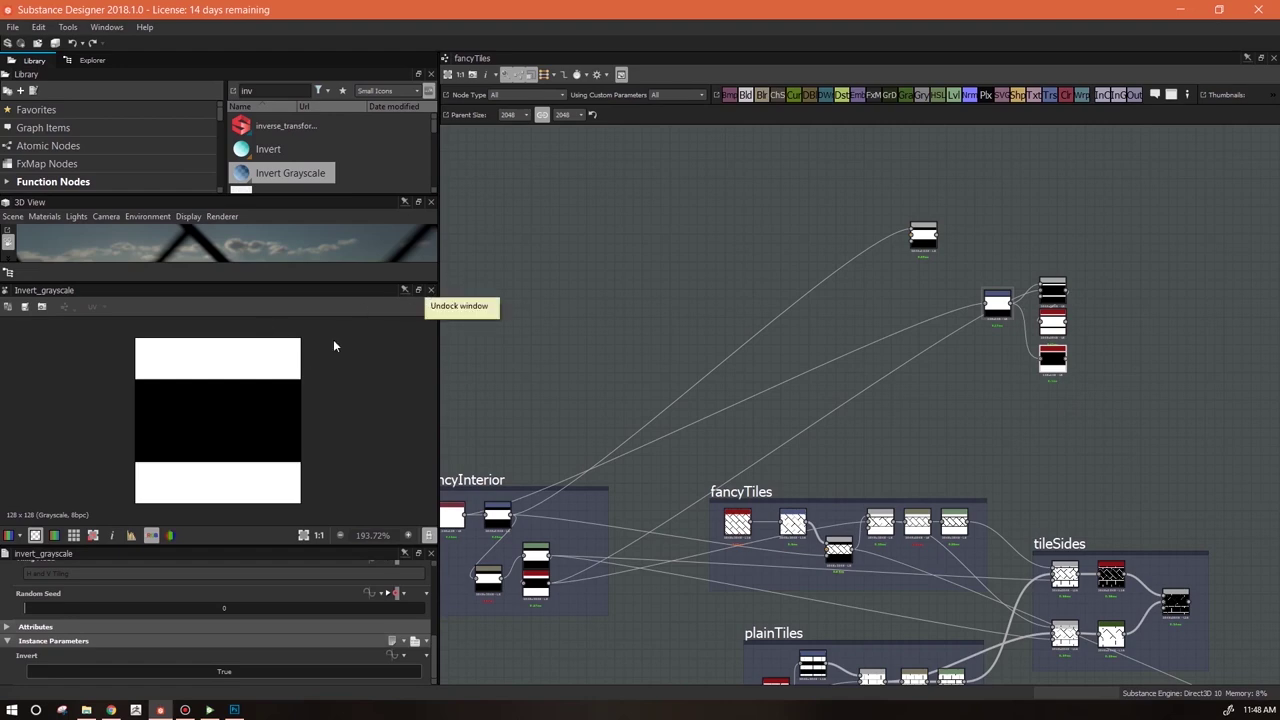
scroll(348, 412, up, 3)
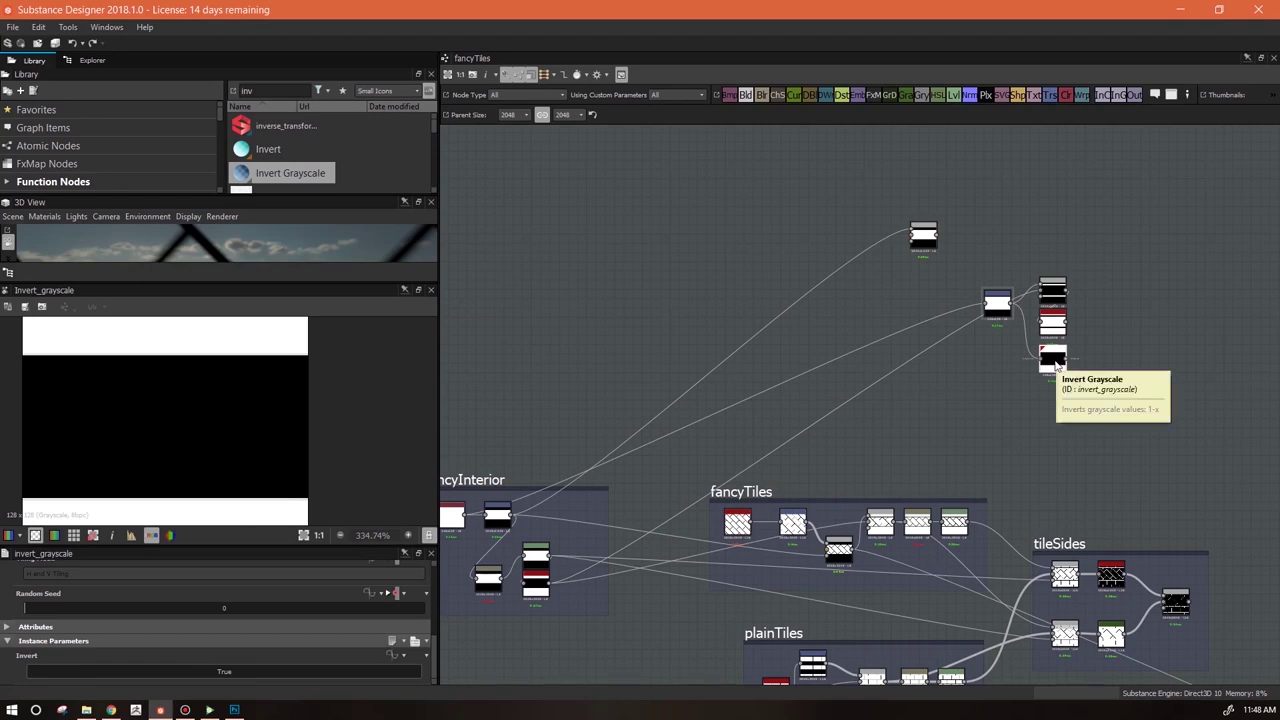
drag(1057, 365, 1054, 306)
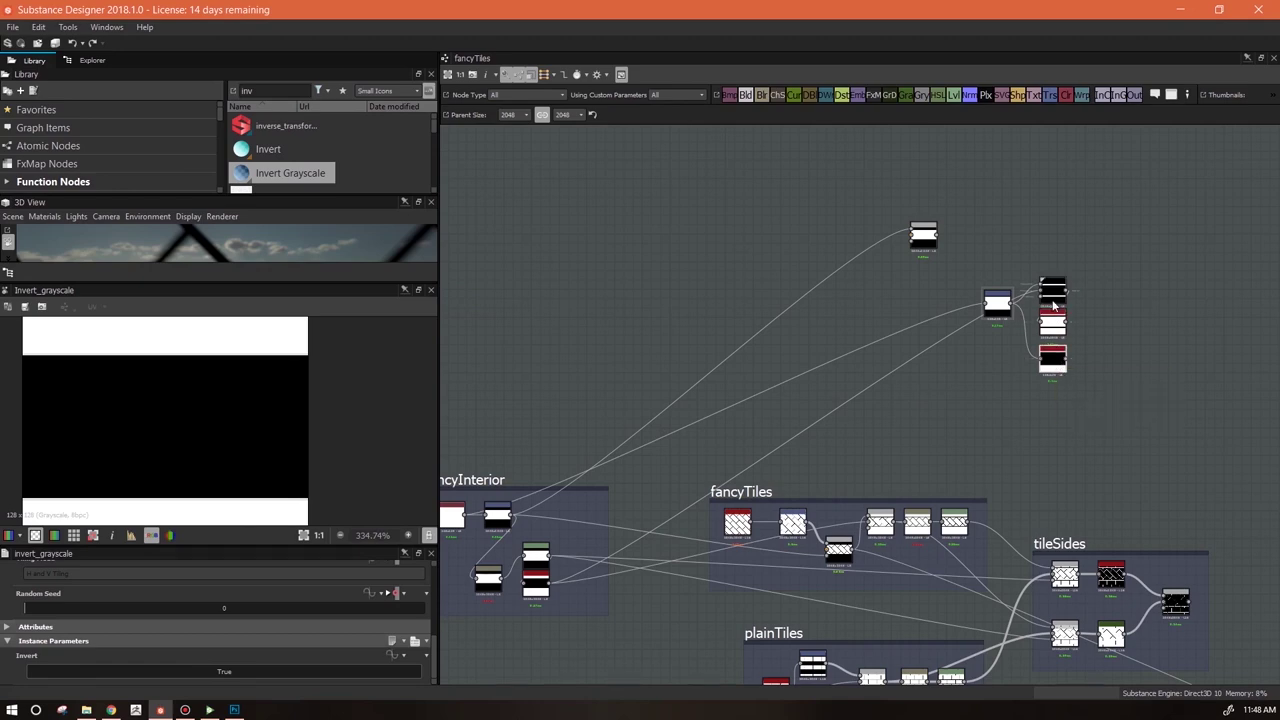
double_click(1053, 293)
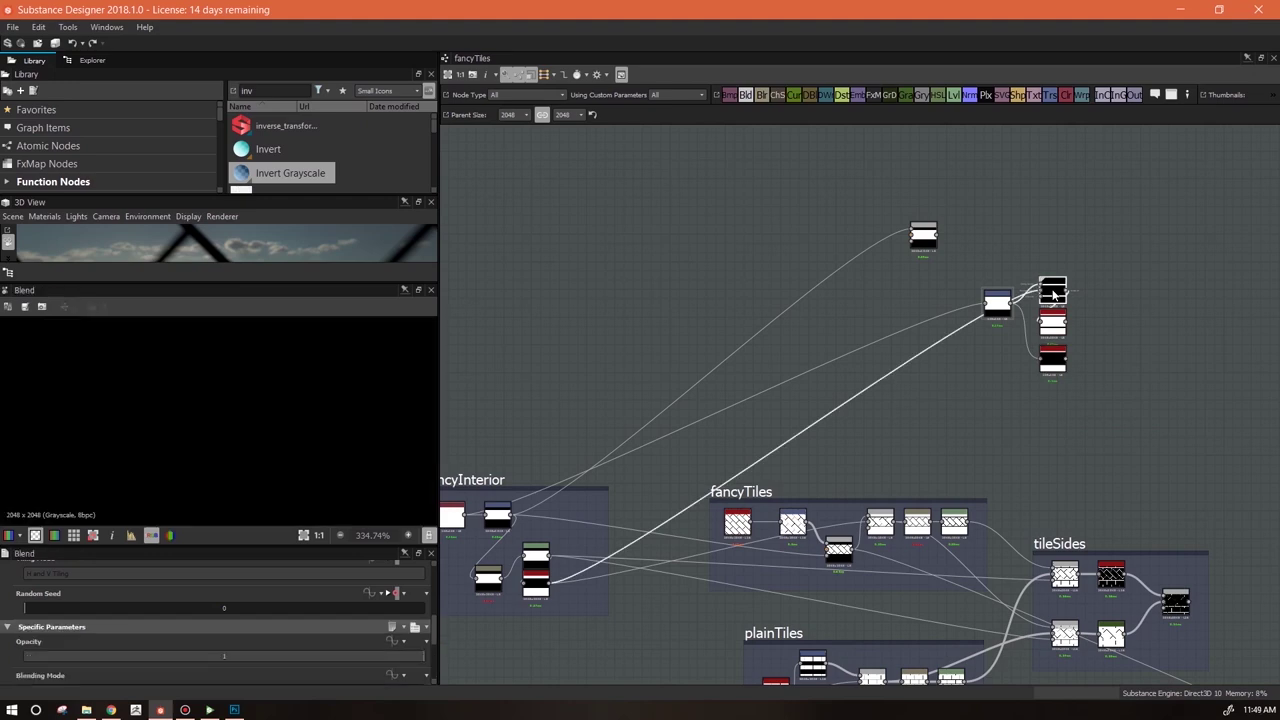
Change the output size inheritance of the Transformation 2D so it outputs 2048x2048 instead of following its small input
scroll(1028, 355, up, 5)
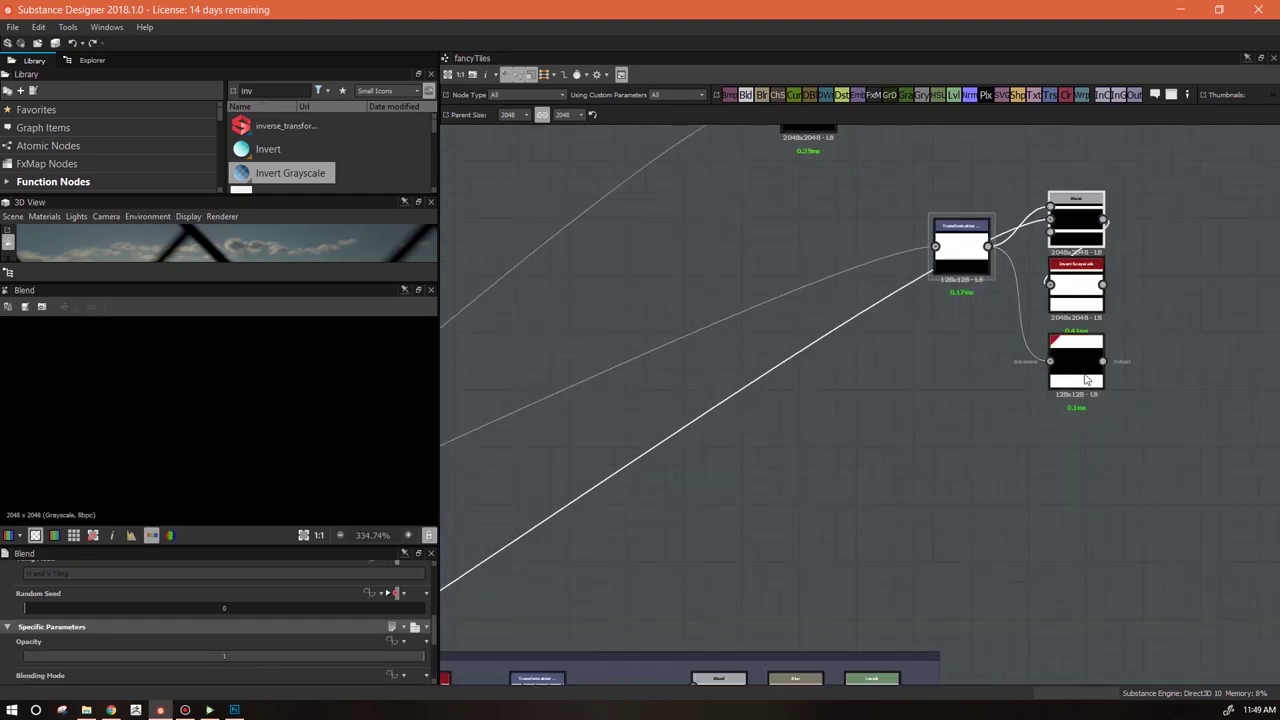
click(1085, 378)
mouse_move(981, 254)
mouse_down()
mouse_move(961, 290)
mouse_move(962, 270)
mouse_up()
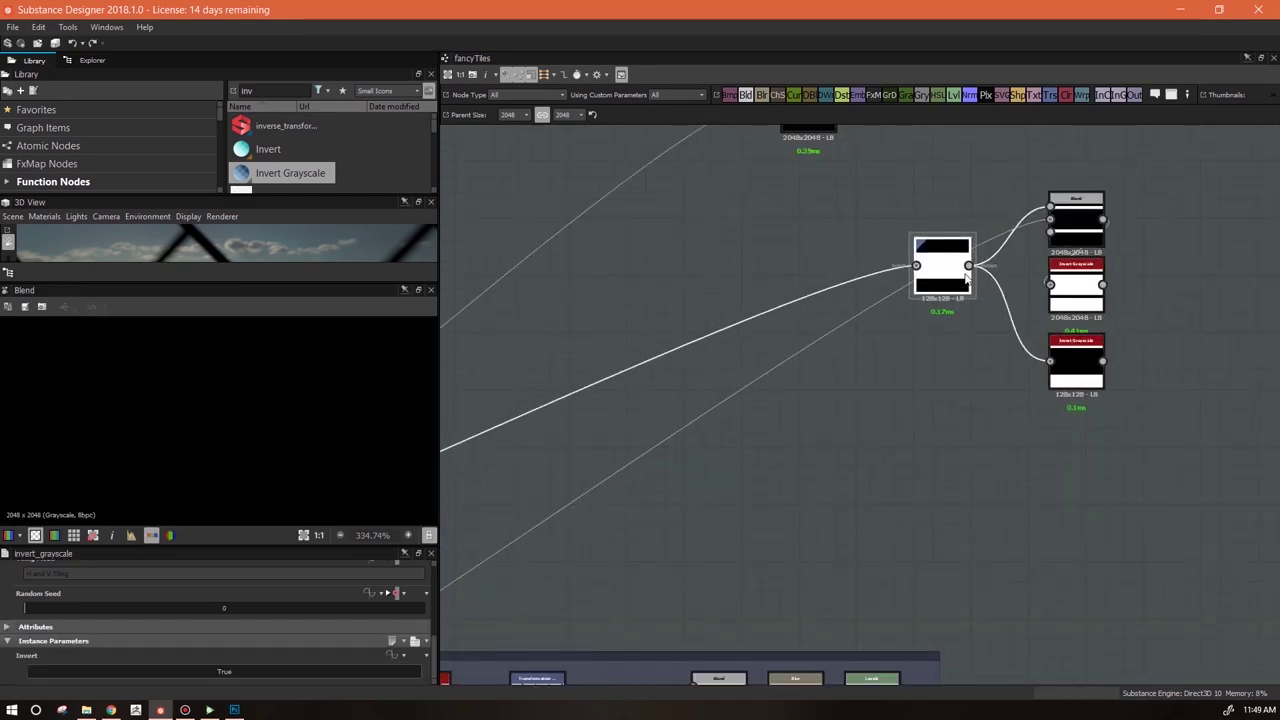
scroll(950, 300, down, 3)
middle_drag(777, 394, 1158, 252)
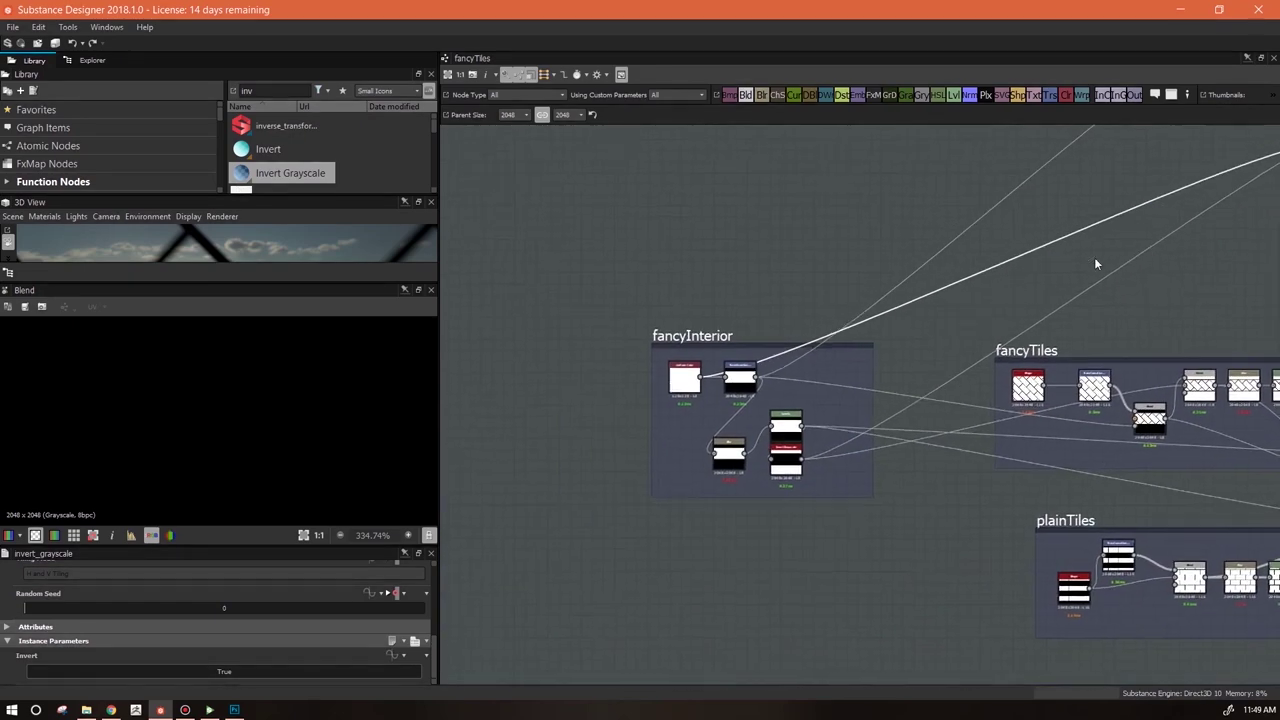
scroll(750, 389, up, 5)
click(580, 377)
middle_drag(1270, 260, 857, 449)
click(977, 335)
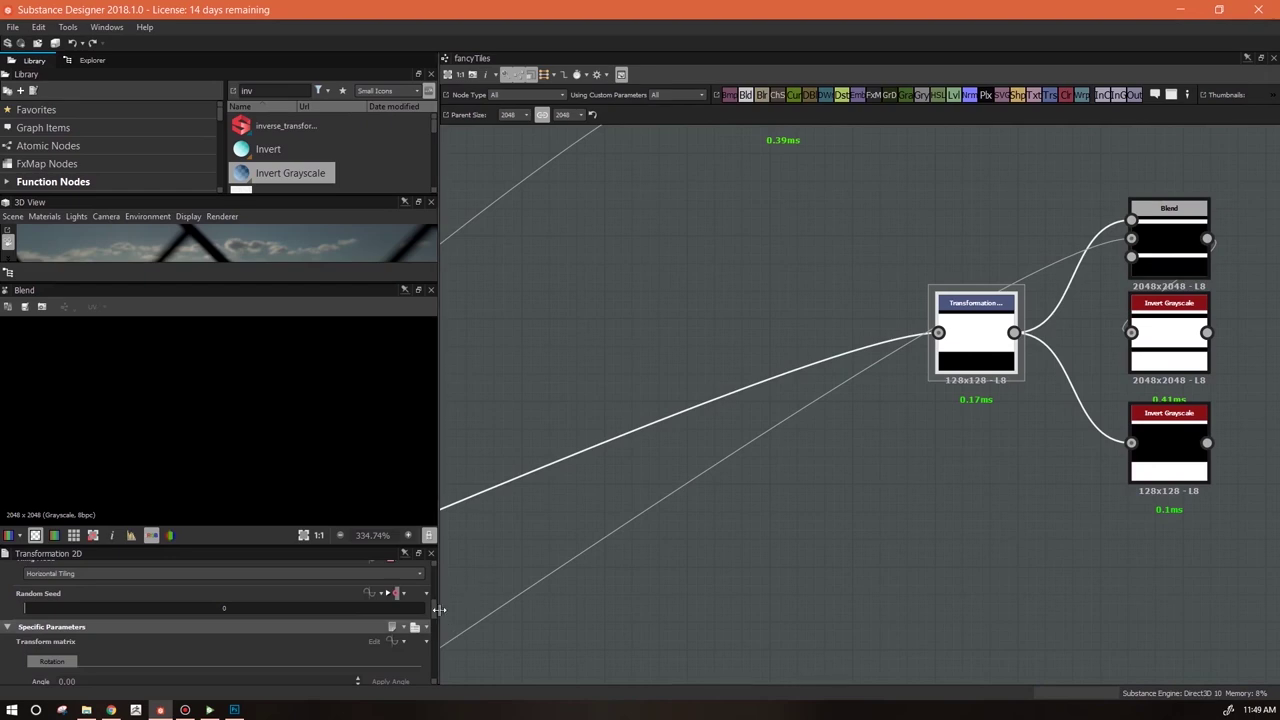
scroll(400, 600, up, 5)
click(398, 582)
click(440, 614)
Preview both Invert Grayscale nodes and examine their mask edges at the new resolution
double_click(1176, 443)
scroll(340, 422, down, 2)
scroll(279, 452, up, 3)
middle_drag(279, 454, 304, 479)
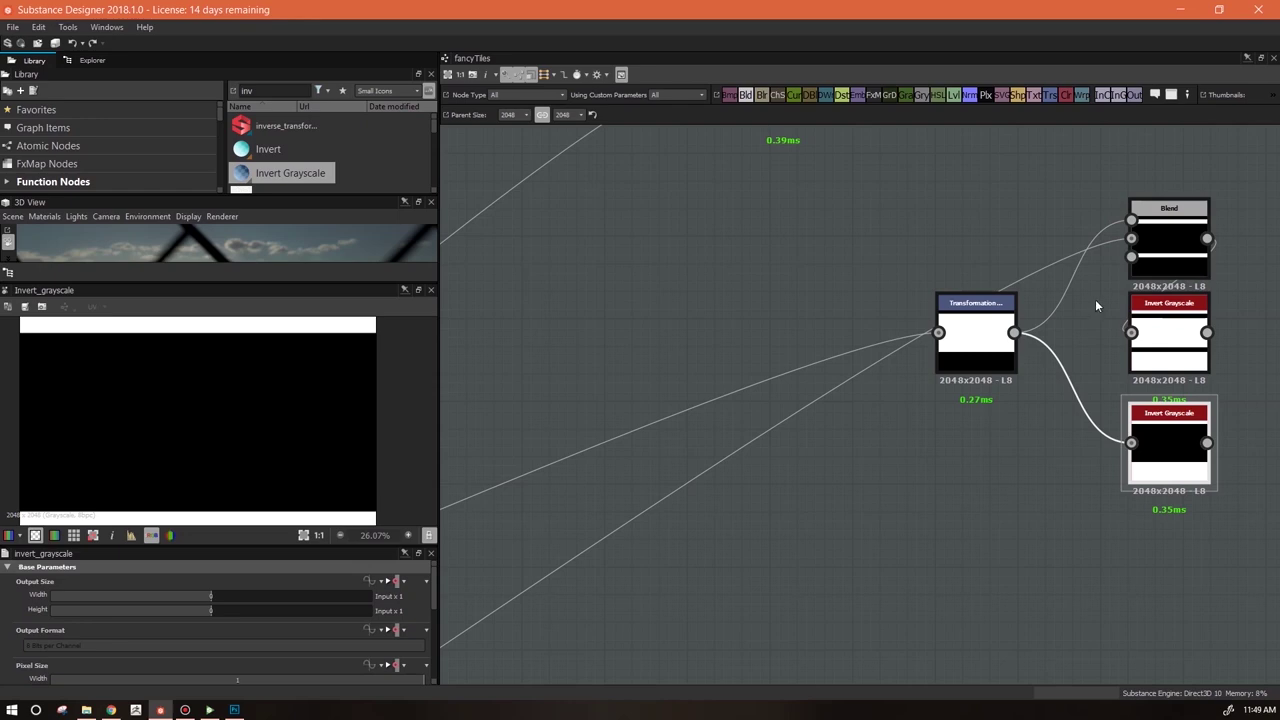
double_click(1172, 350)
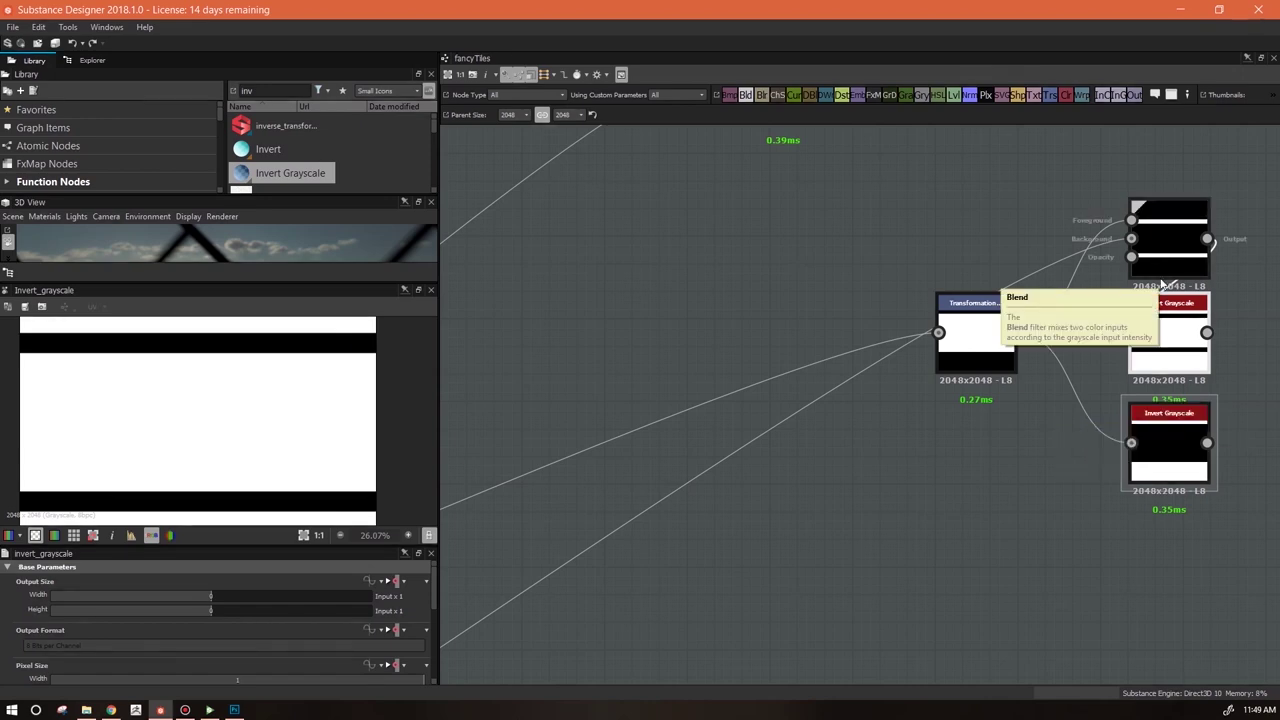
Stack the mask nodes in one column, with the Blend pair above the Transformation 2D and its Invert Grayscale
drag(1169, 450, 976, 450)
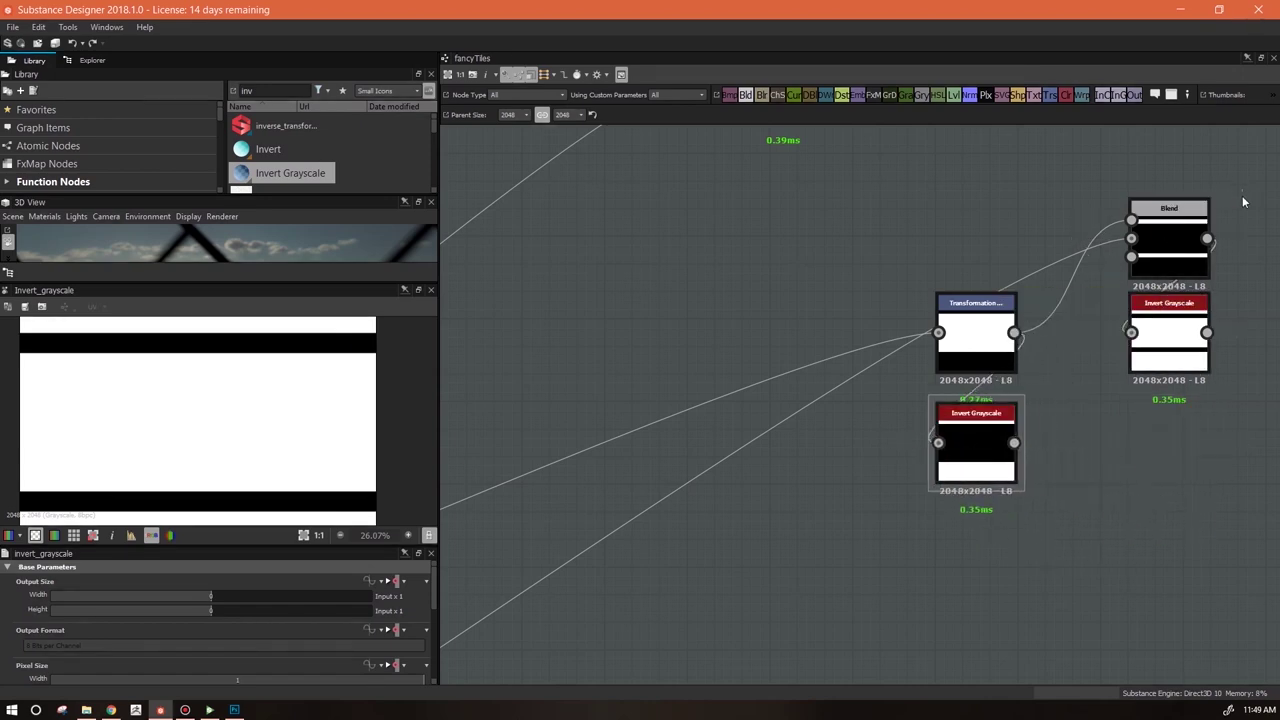
drag(1157, 349, 964, 212)
middle_drag(1121, 256, 1117, 420)
drag(772, 240, 826, 197)
scroll(827, 339, down, 1)
scroll(827, 340, down, 1)
middle_drag(791, 429, 1089, 323)
scroll(823, 423, down, 2)
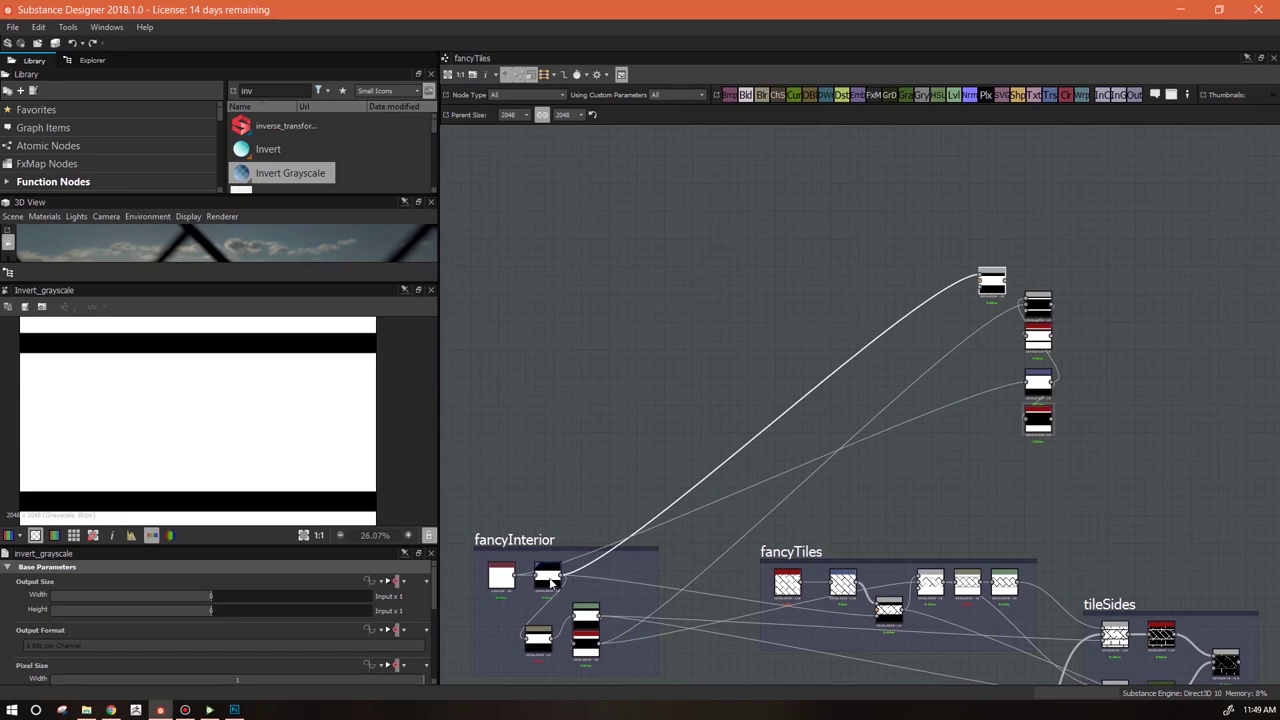
Replace the separate band mask Blend with a Transformation 2D fed by fancyInterior's Transformation 2D, placed atop the mask column
drag(994, 280, 812, 258)
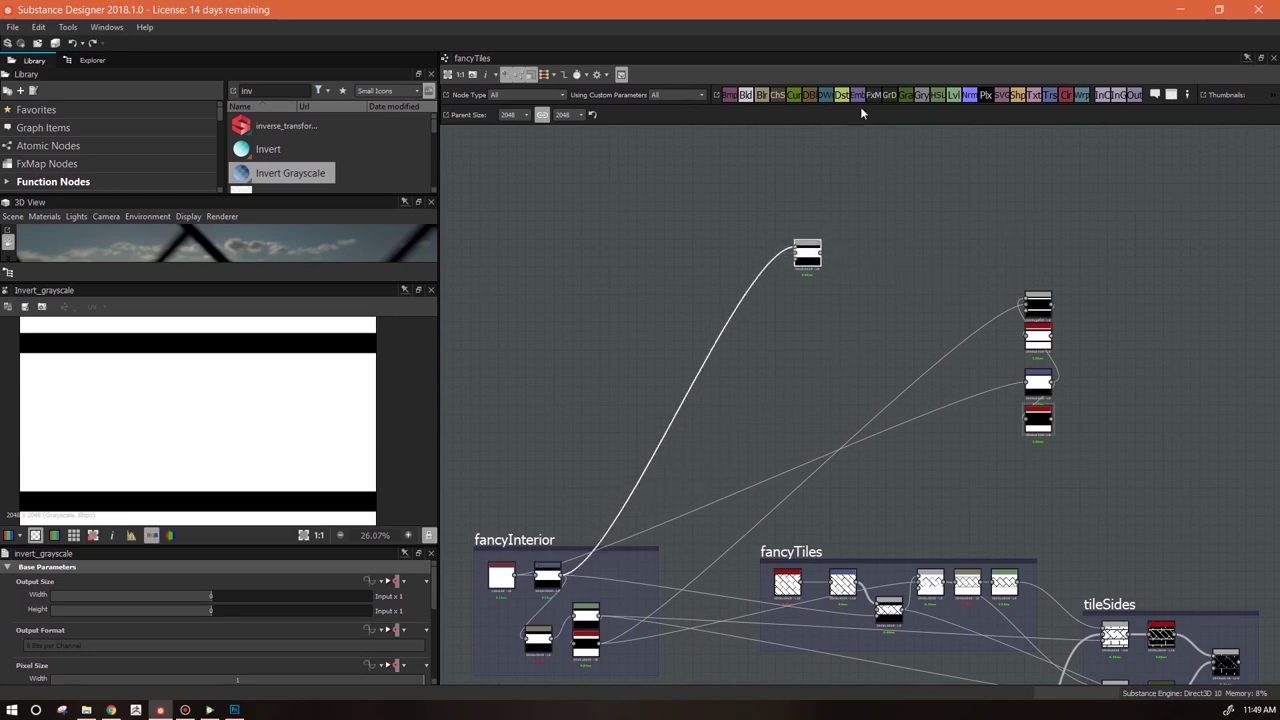
drag(1054, 97, 561, 579)
drag(829, 372, 1038, 267)
click(815, 257)
key(Delete)
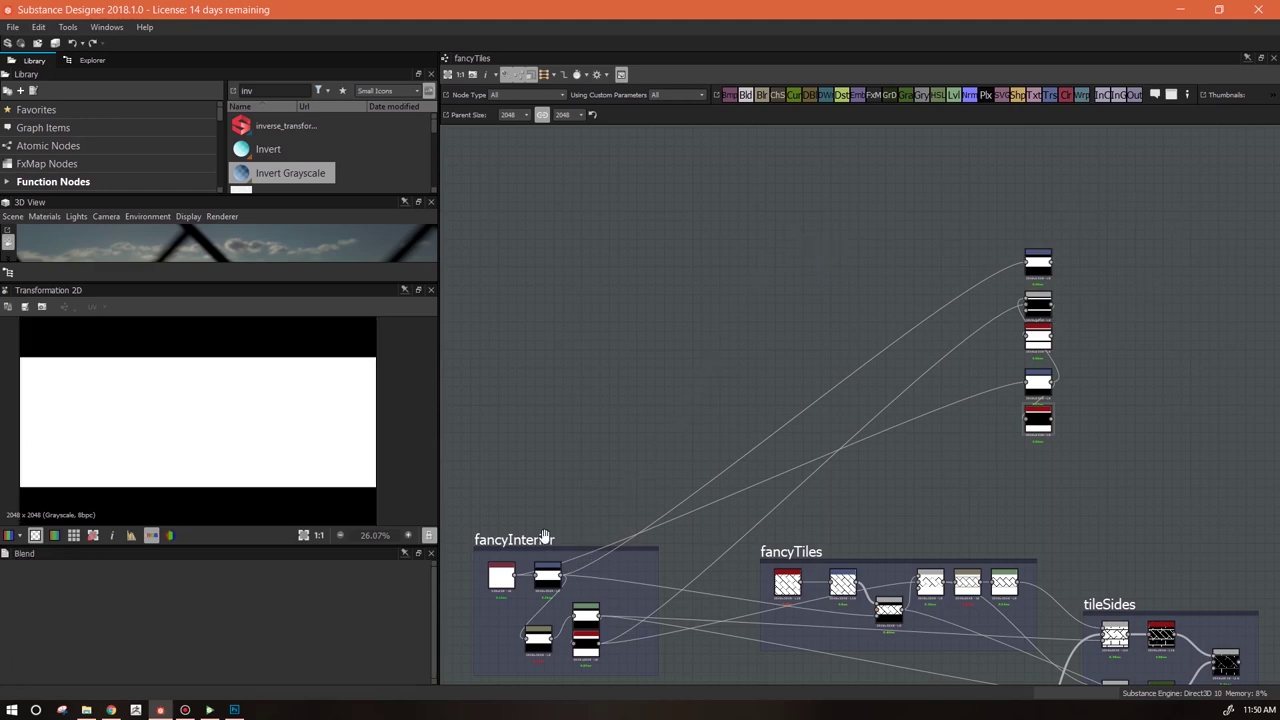
Space the new Transformation 2D above the mask column, and enlarge the 3D View to inspect the tiles
click(1045, 259)
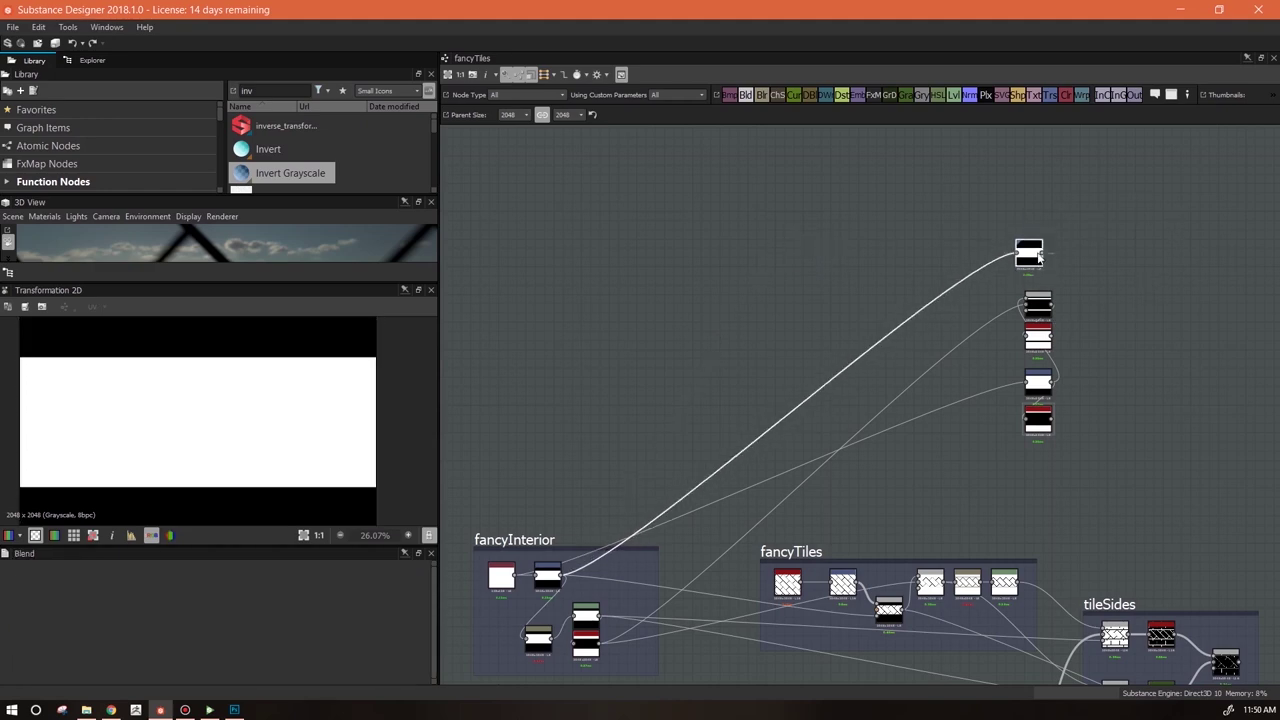
scroll(1080, 297, up, 5)
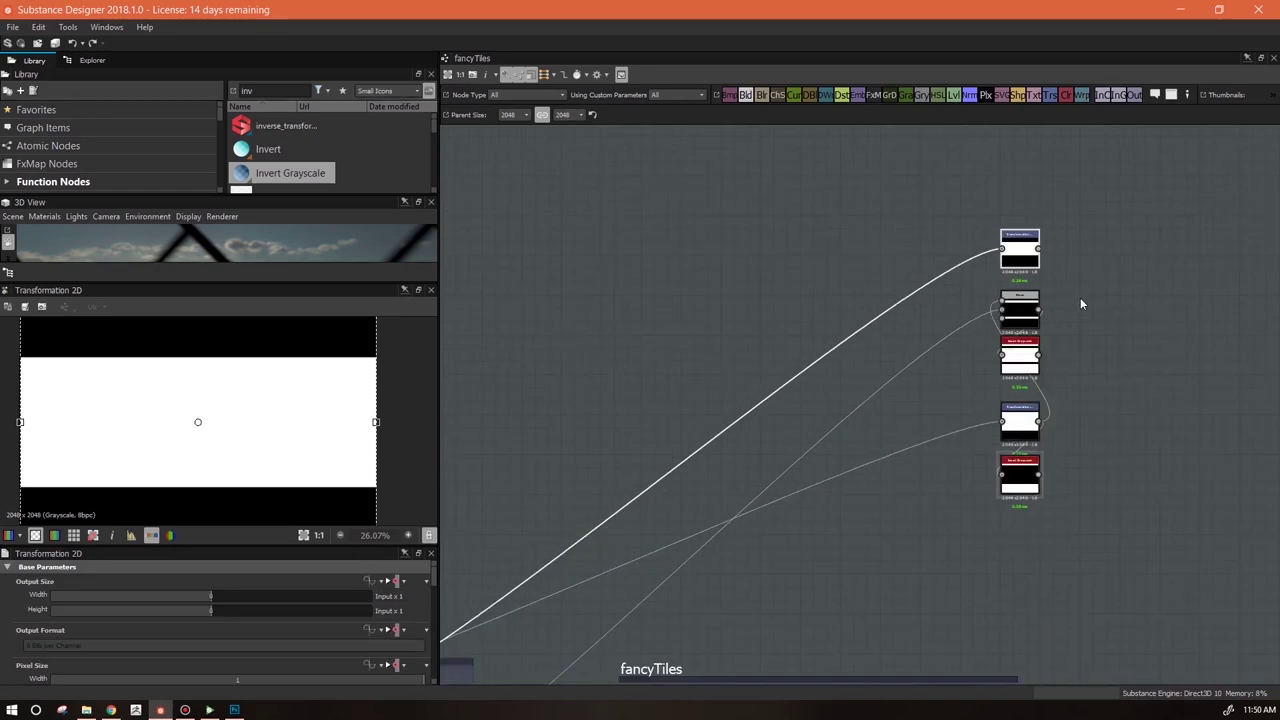
middle_drag(1109, 191, 971, 217)
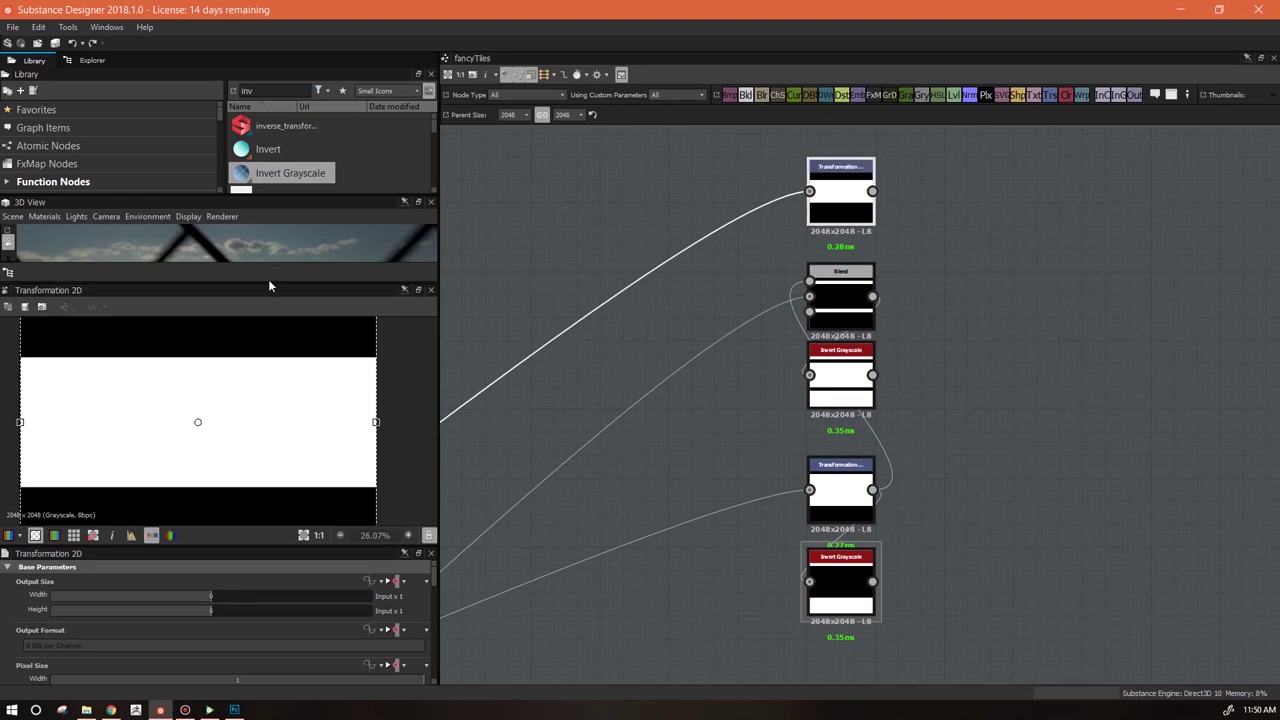
drag(268, 283, 268, 476)
drag(310, 365, 290, 316)
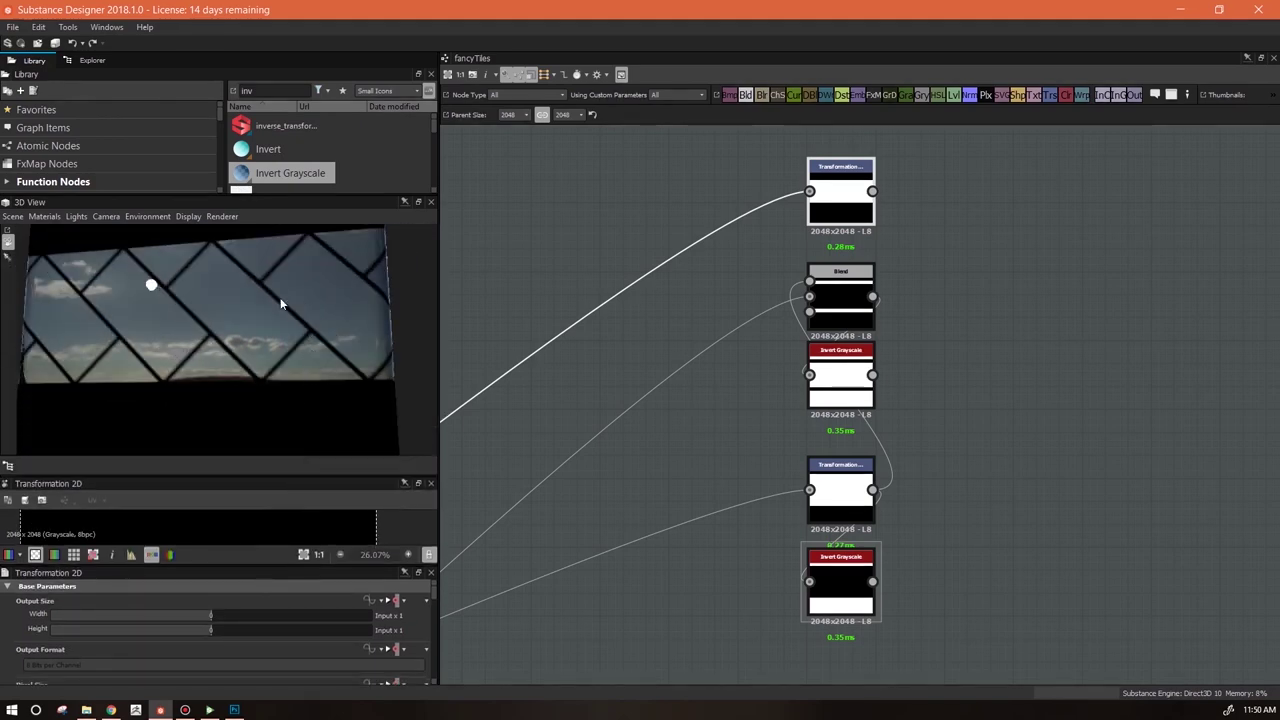
drag(838, 197, 838, 186)
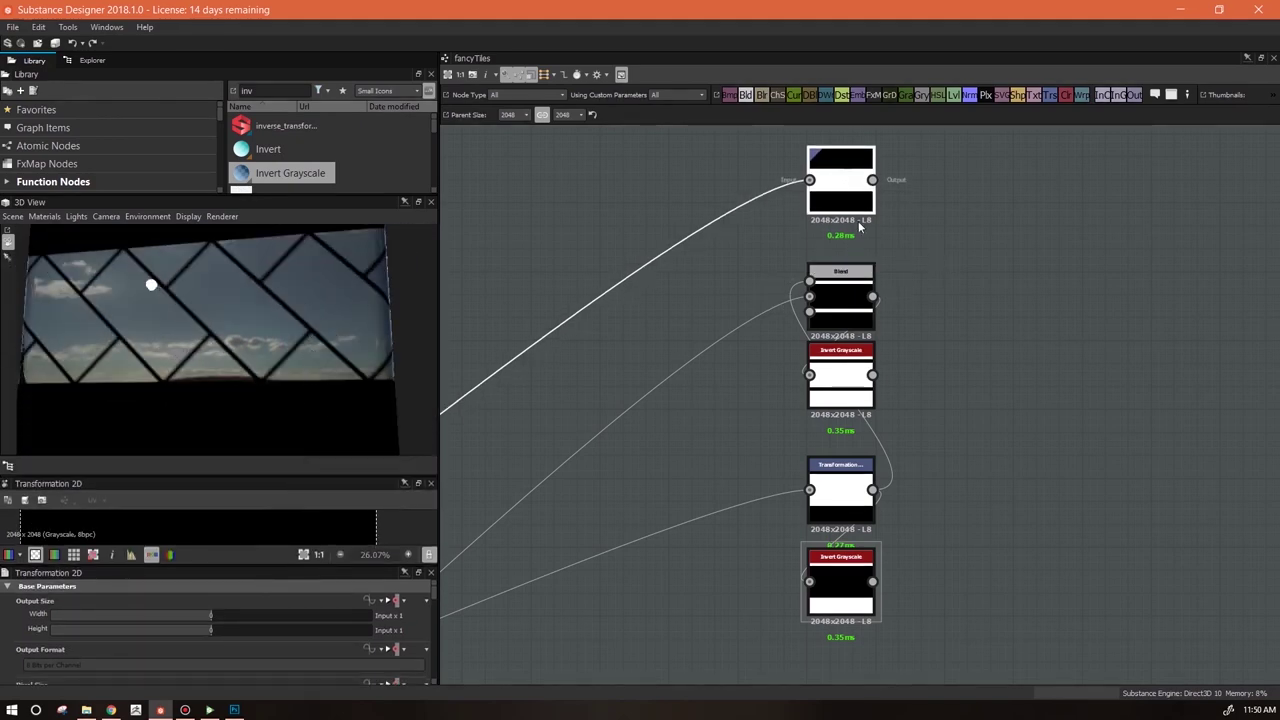
Move the Blend node slightly higher above its Invert Grayscale, and inspect the tile band in the 3D View
drag(843, 297, 841, 287)
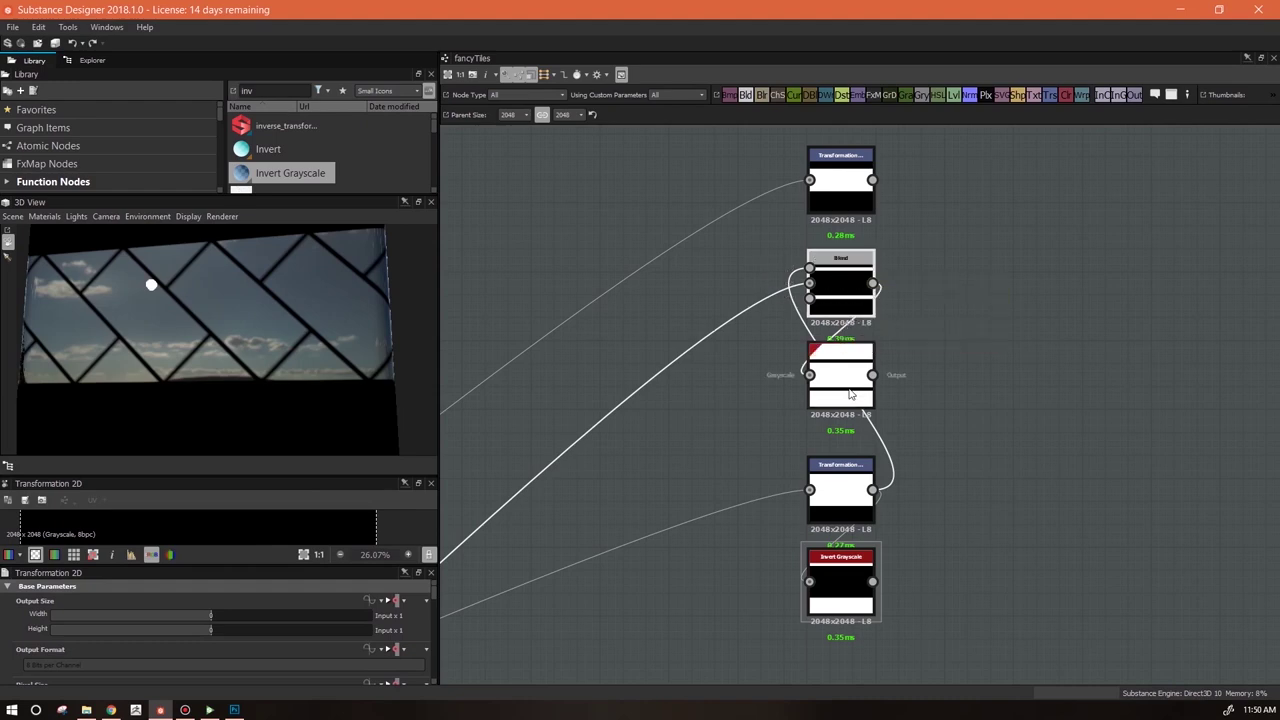
mouse_move(234, 336)
mouse_down()
mouse_move(263, 390)
mouse_move(235, 351)
mouse_up()
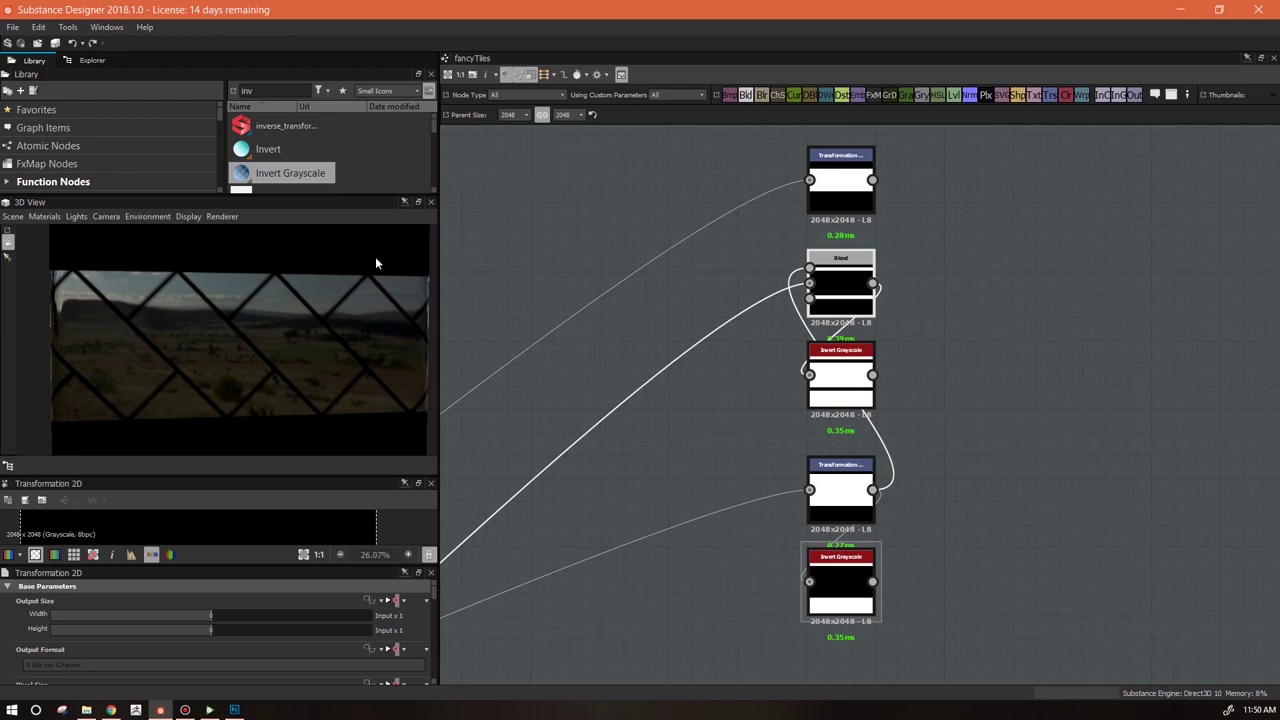
middle_drag(917, 474, 884, 433)
click(822, 450)
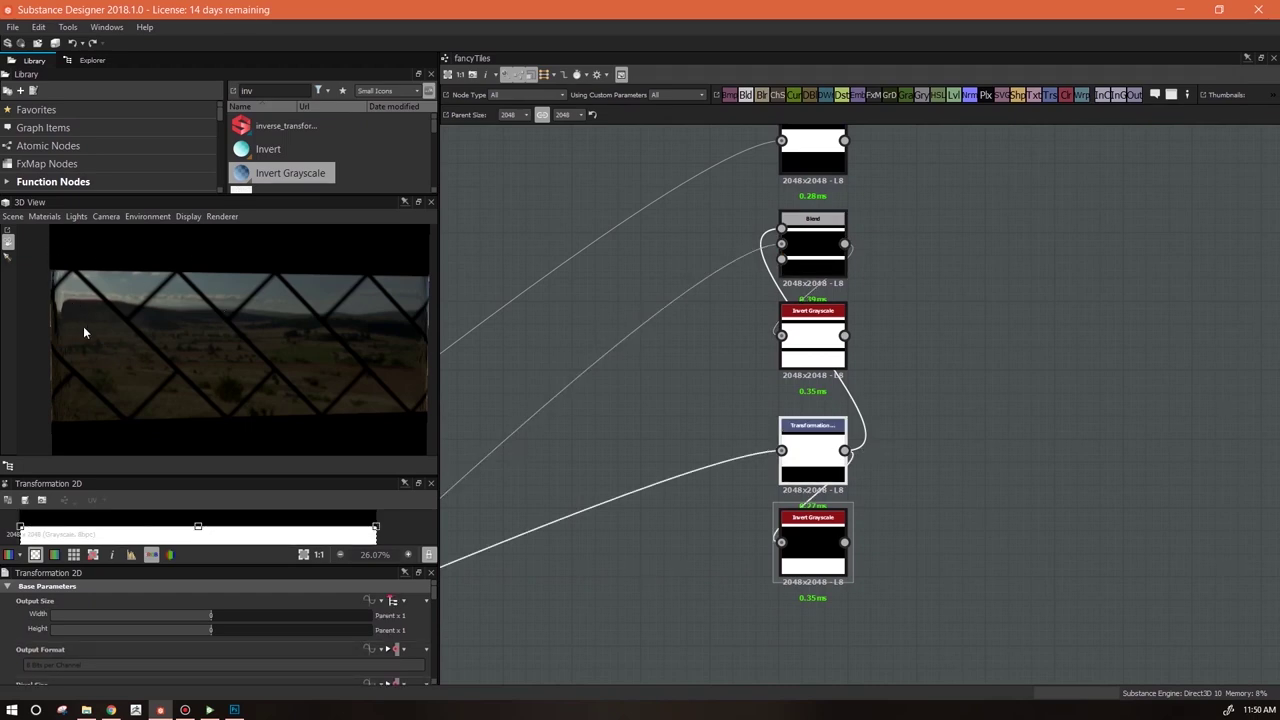
scroll(860, 452, down, 3)
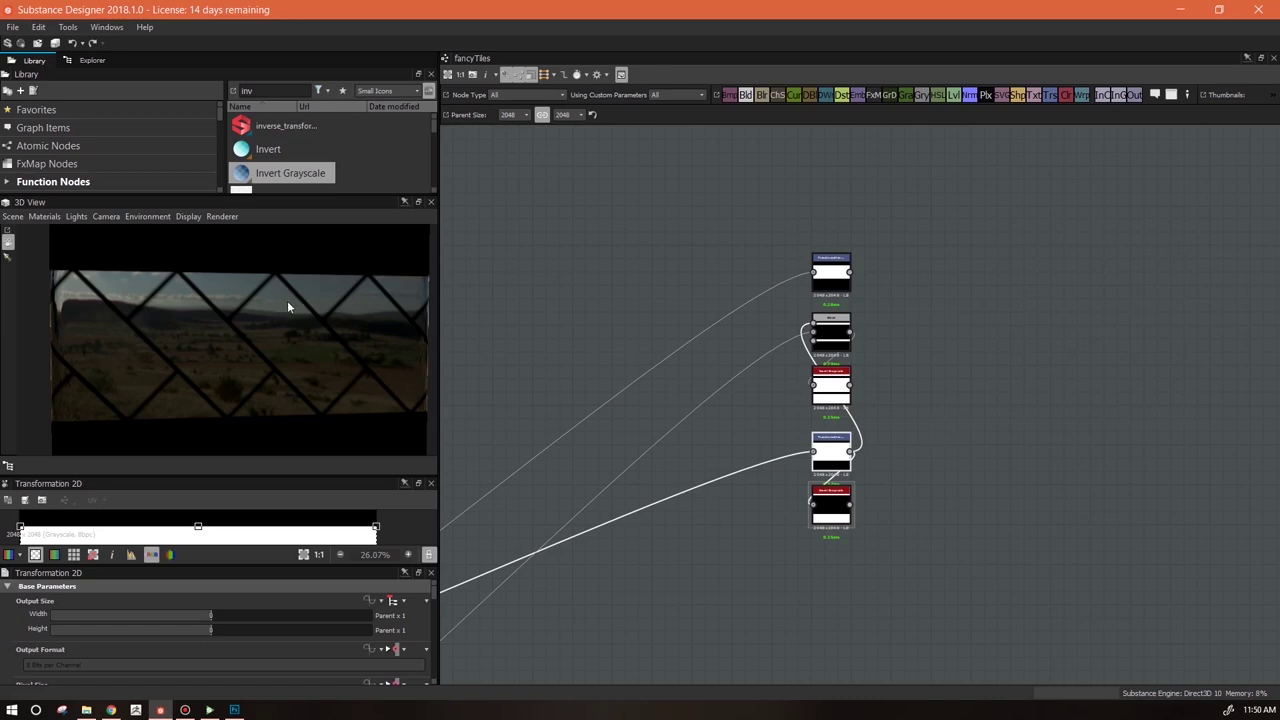
scroll(320, 361, down, 3)
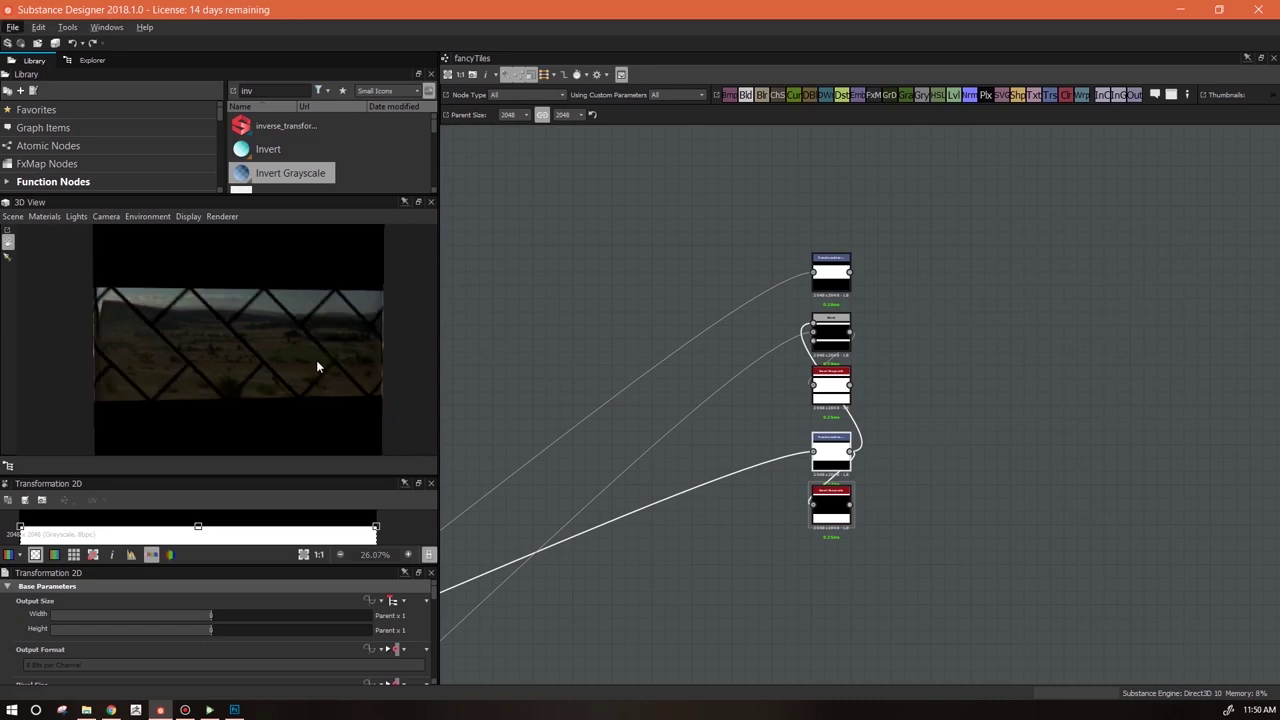
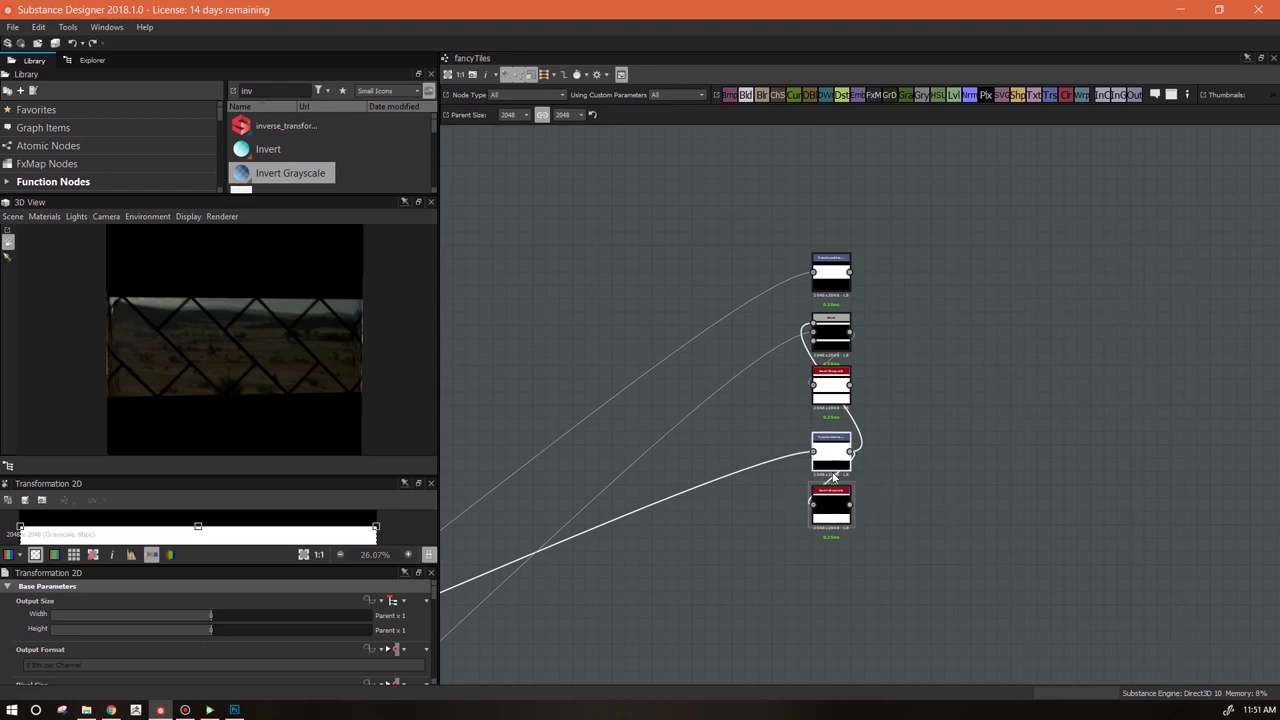
Move the whole mask column closer to the fancyInterior frame and enclose it in a frame titled colorMasks
scroll(836, 468, down, 3)
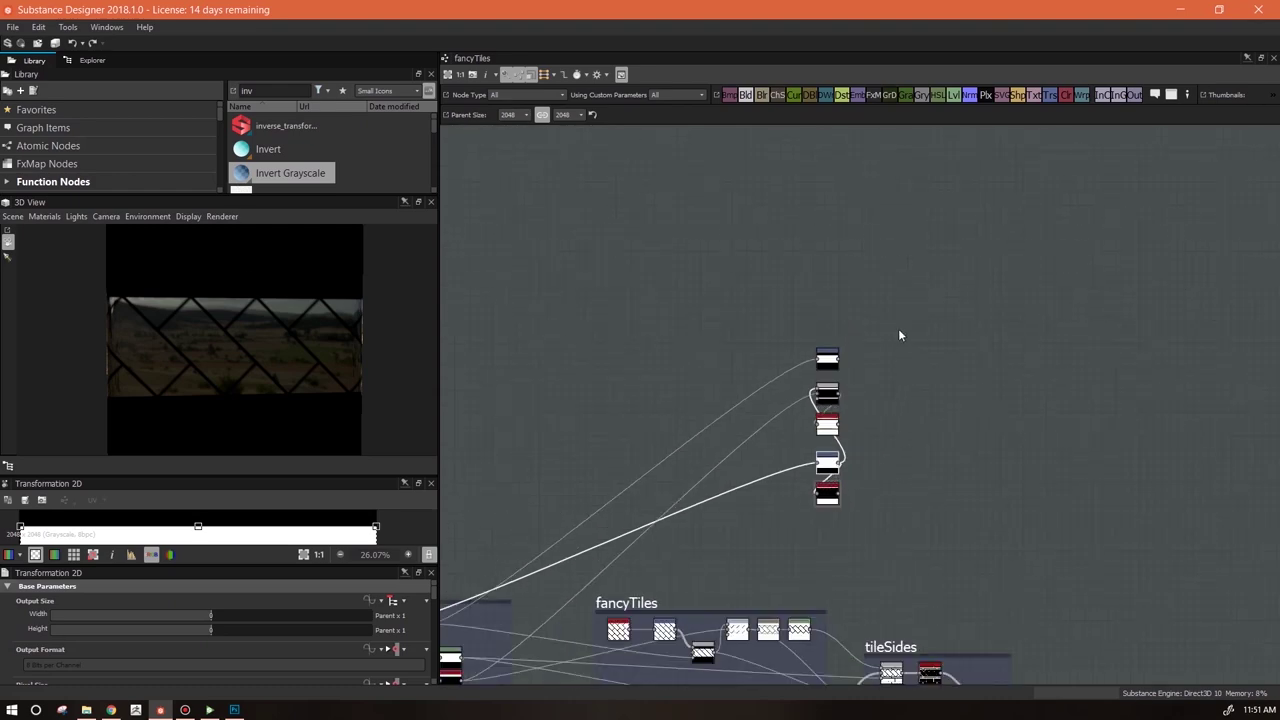
drag(893, 348, 800, 532)
drag(834, 372, 588, 372)
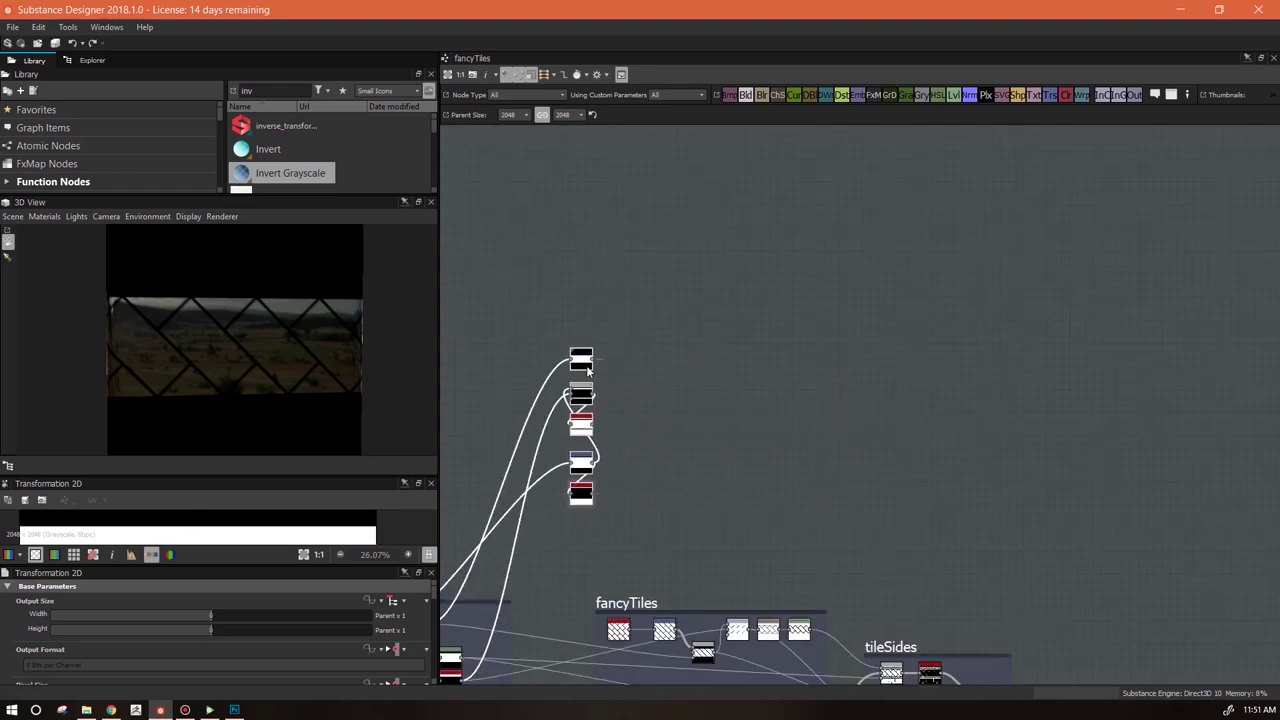
right_click(588, 372)
click(627, 444)
double_click(36, 645)
text(colorMasks)
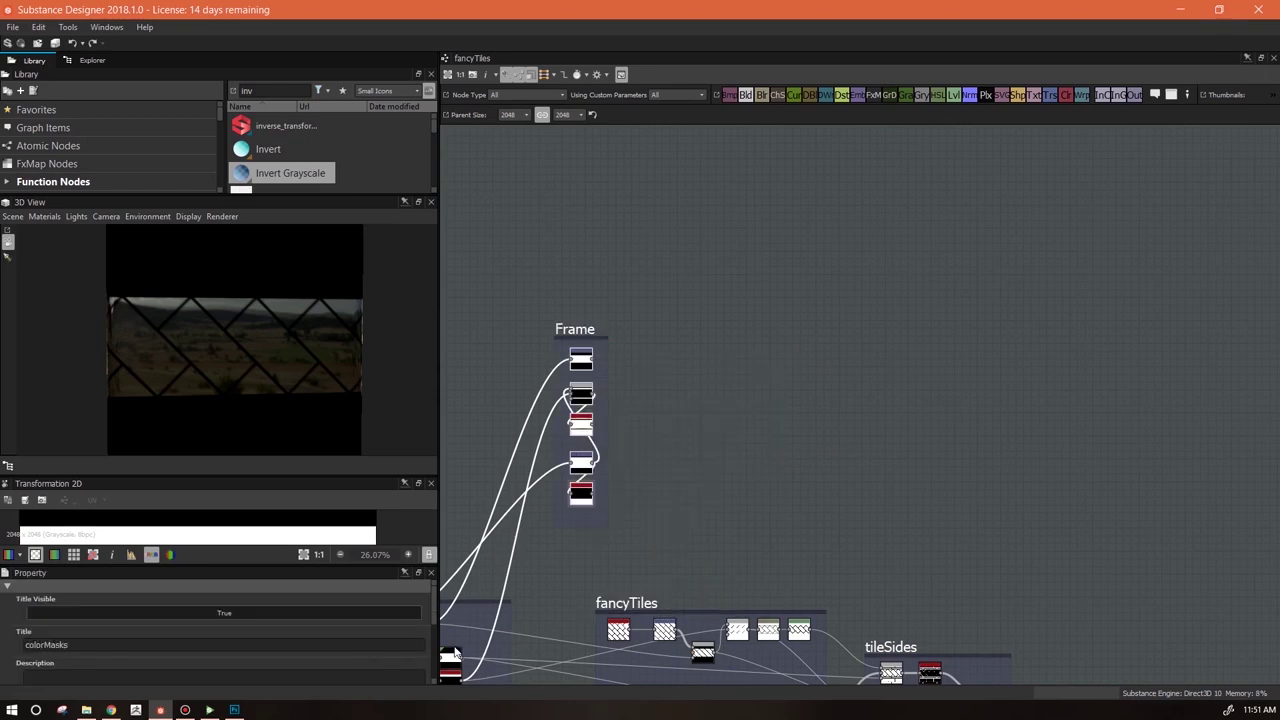
click(840, 362)
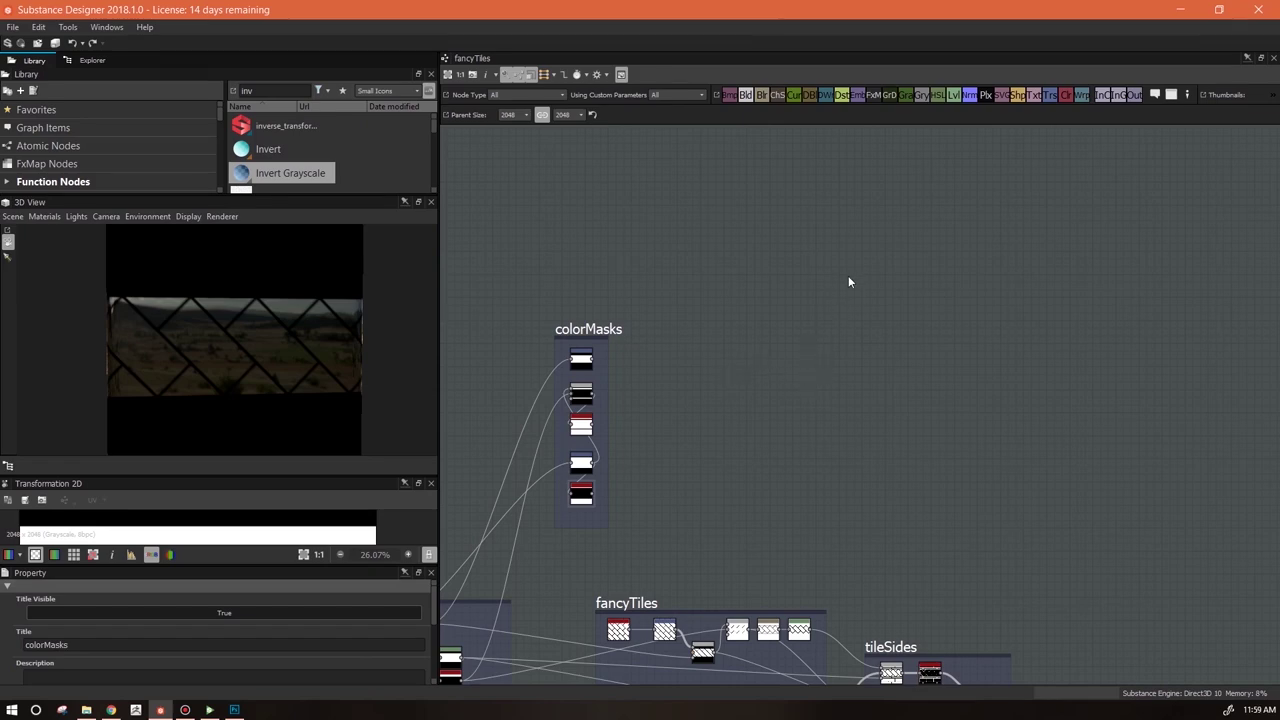
Add the leaf_2 bitmap from the my stuff bitmaps library to the graph, above the colorMasks frame
double_click(266, 91)
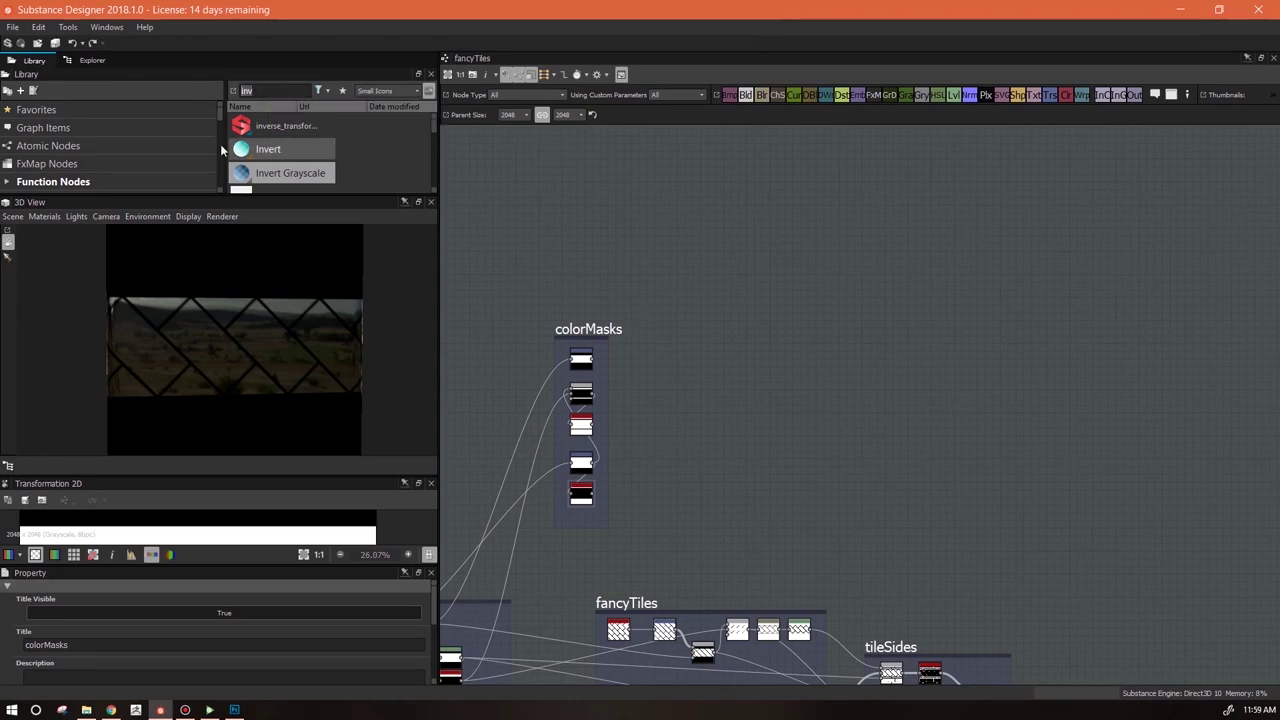
drag(203, 196, 205, 266)
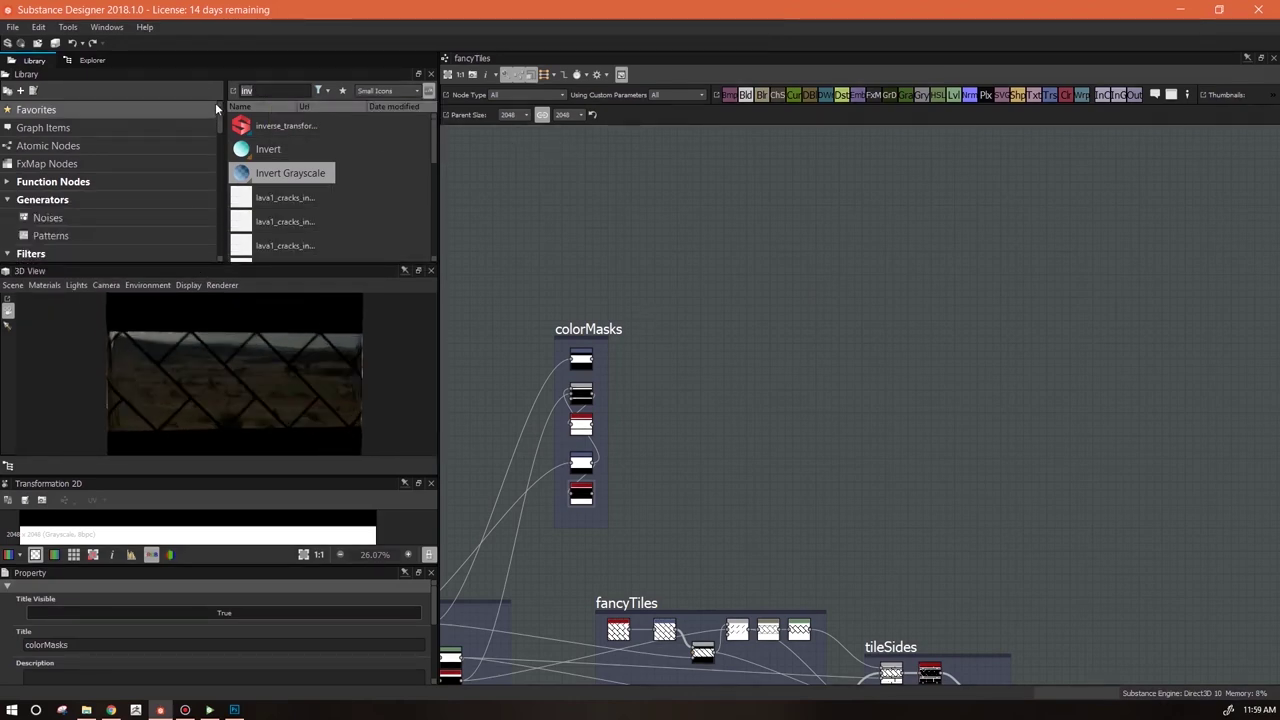
drag(219, 118, 220, 210)
click(90, 163)
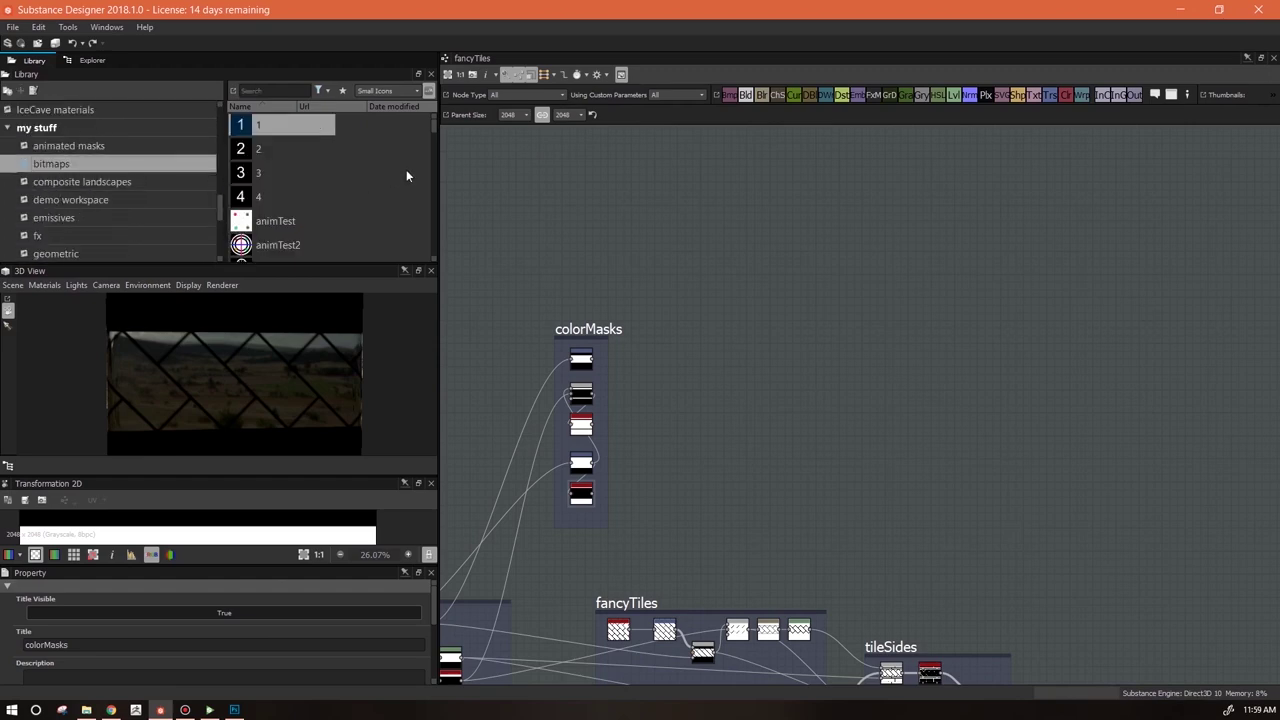
drag(431, 123, 424, 203)
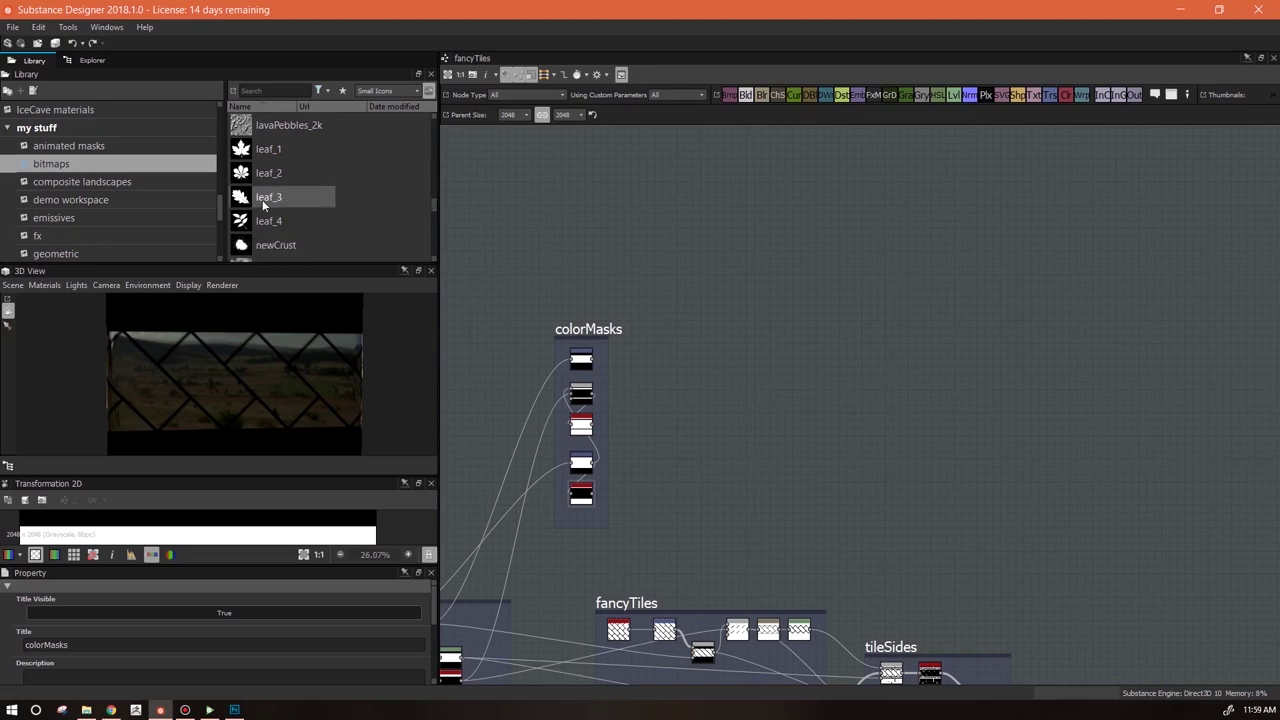
drag(238, 178, 564, 187)
click(578, 199)
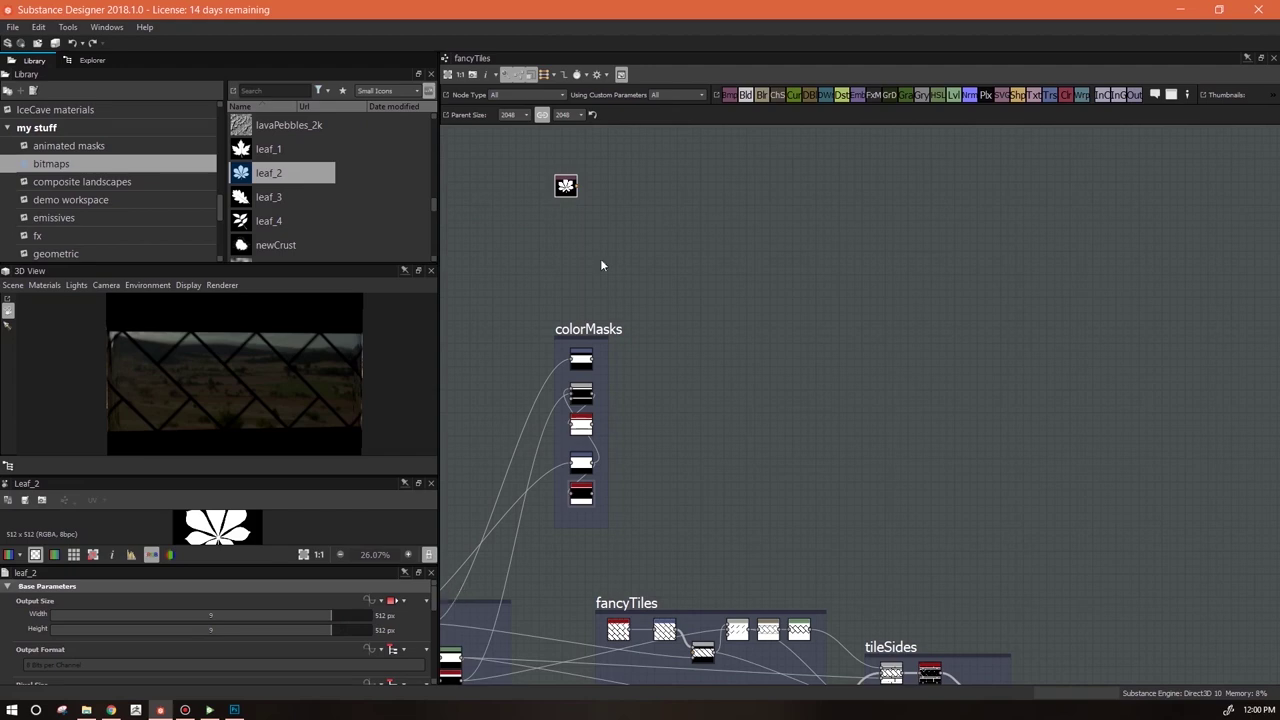
Set the leaf_2 bitmap's color mode to Grayscale and enlarge the 2D View
scroll(414, 632, down, 5)
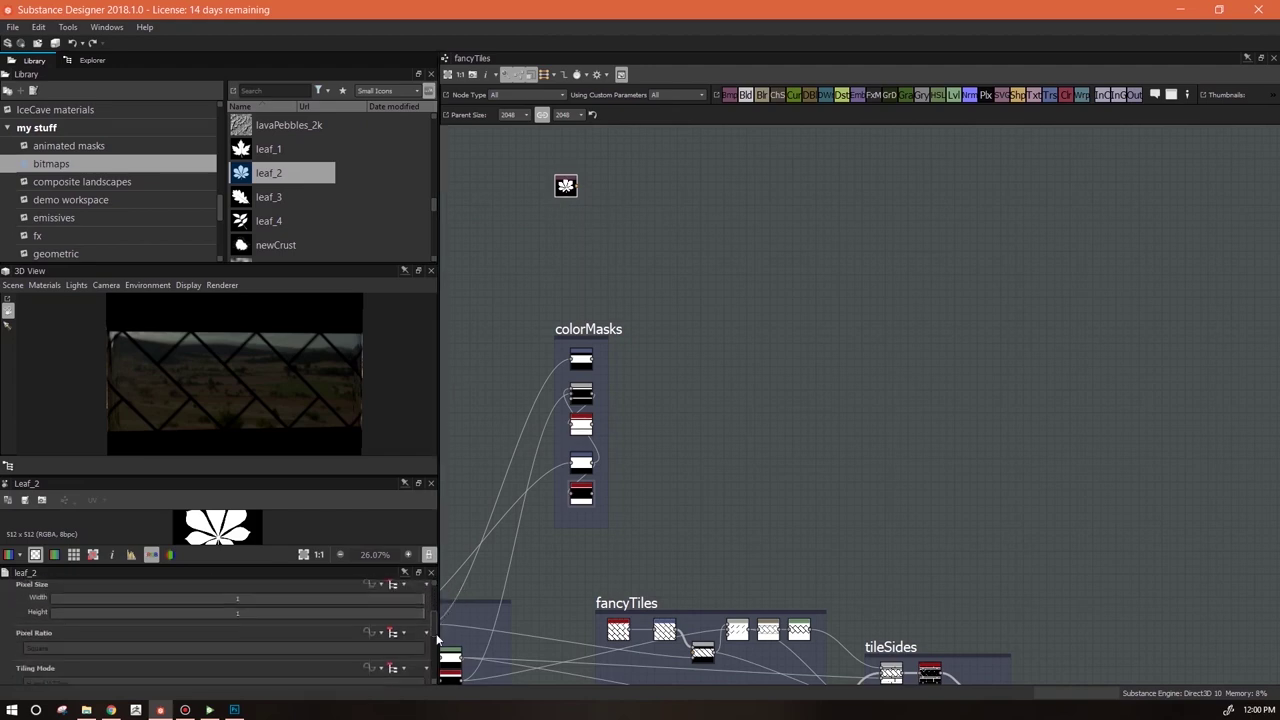
scroll(436, 659, down, 2)
click(392, 649)
drag(280, 477, 287, 343)
Examine the leaf_2 bitmap's silhouette in the 2D View
scroll(288, 505, up, 3)
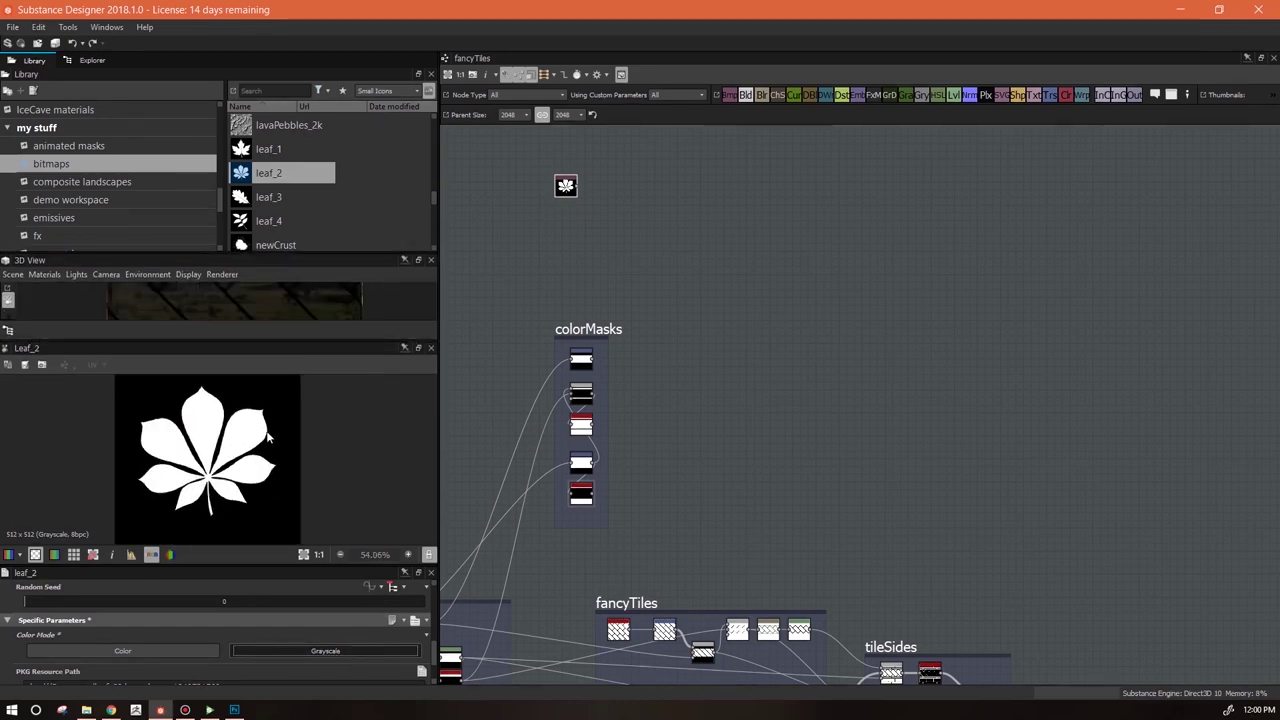
scroll(305, 425, up, 1)
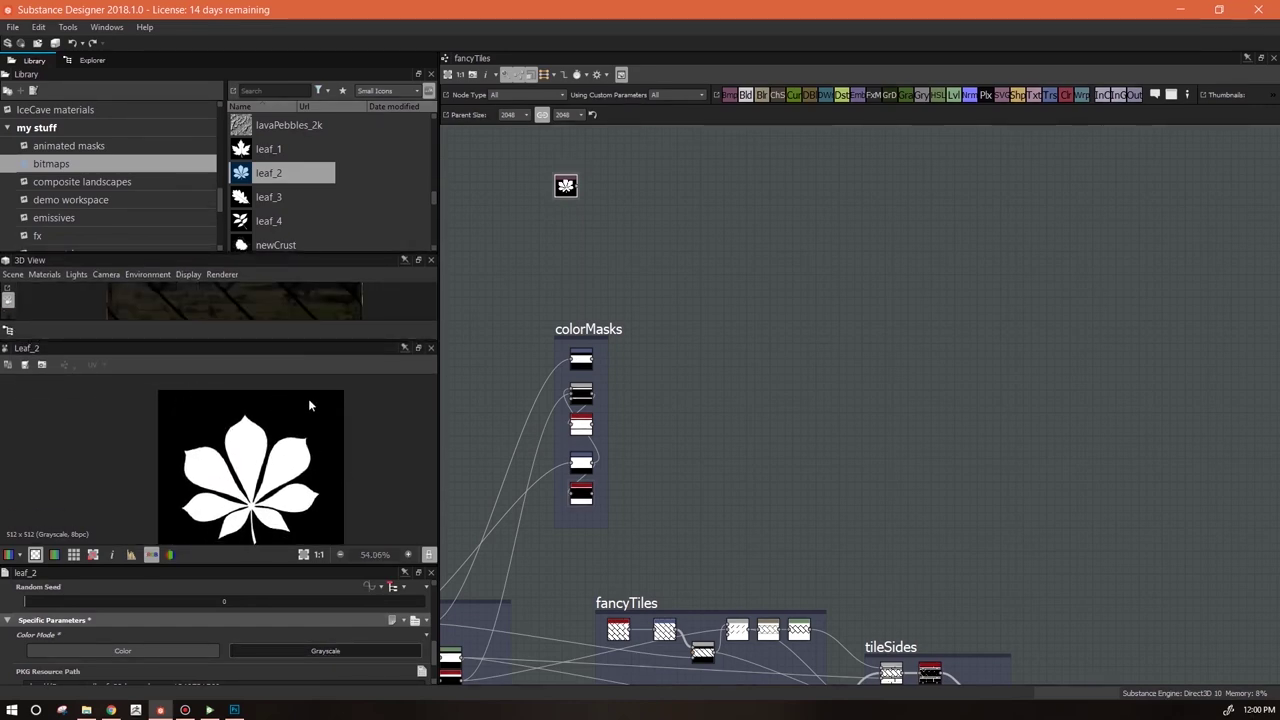
middle_drag(250, 486, 263, 449)
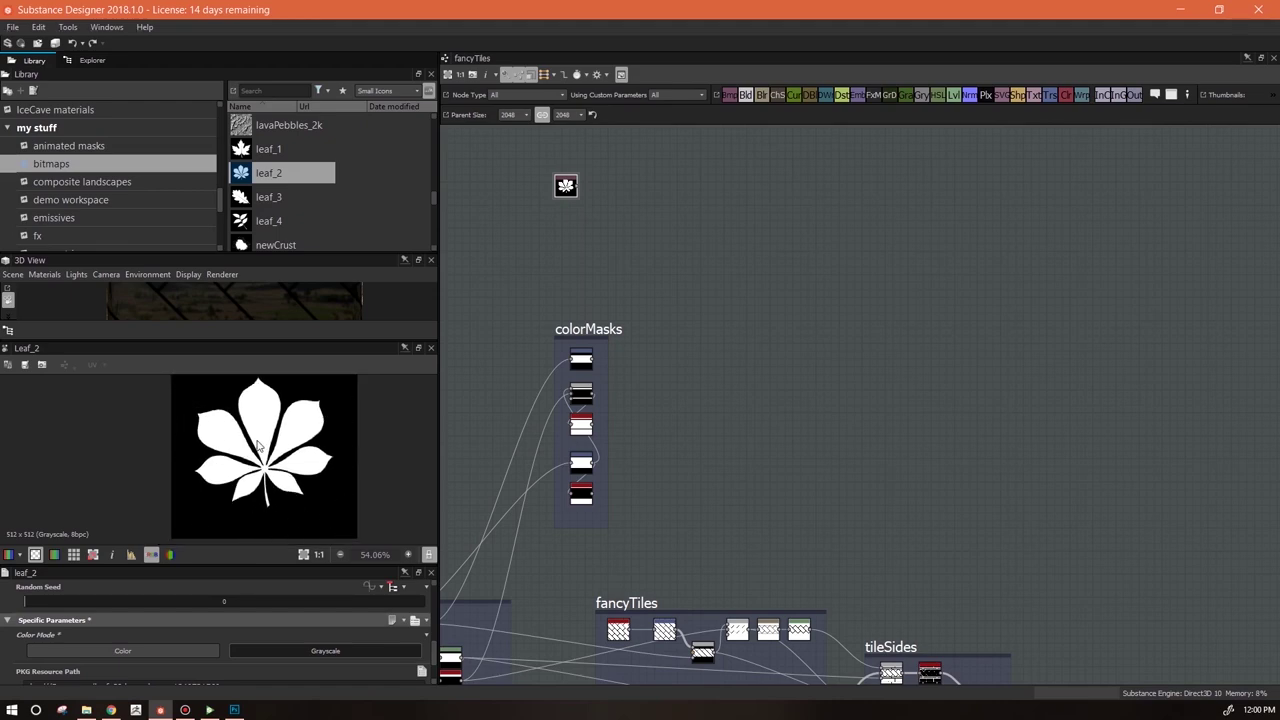
middle_drag(312, 472, 303, 492)
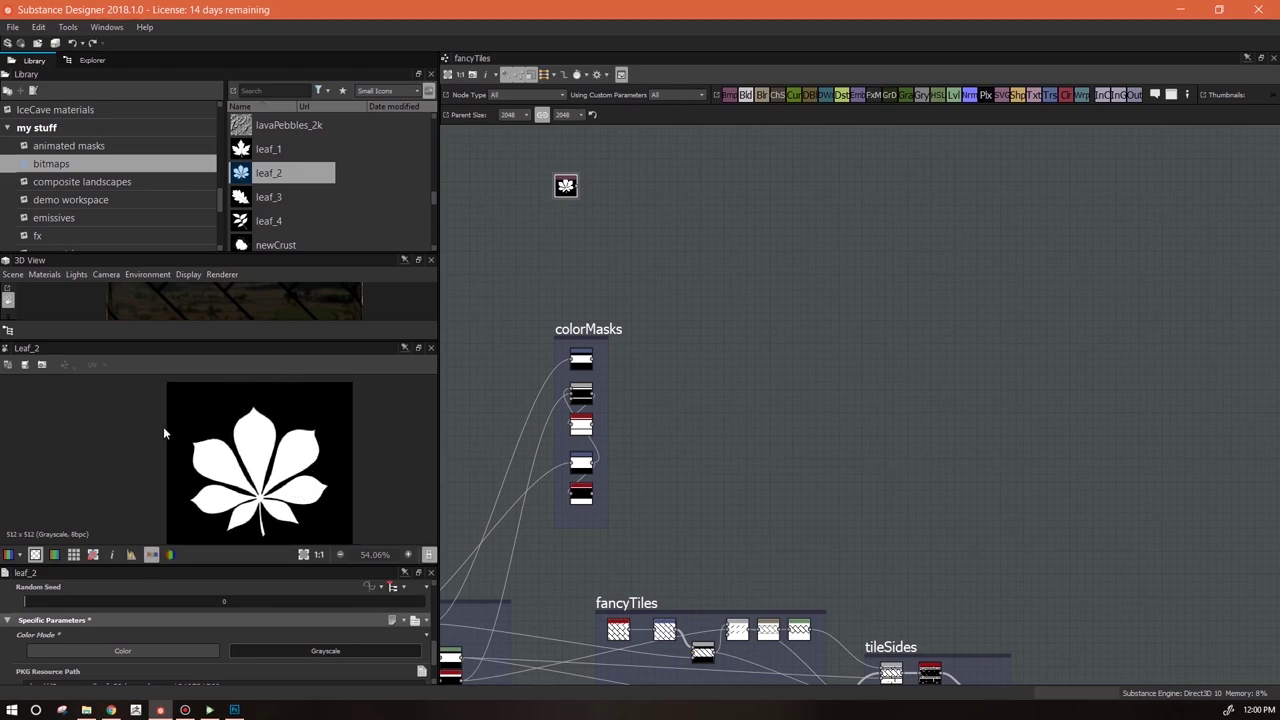
middle_drag(336, 479, 335, 445)
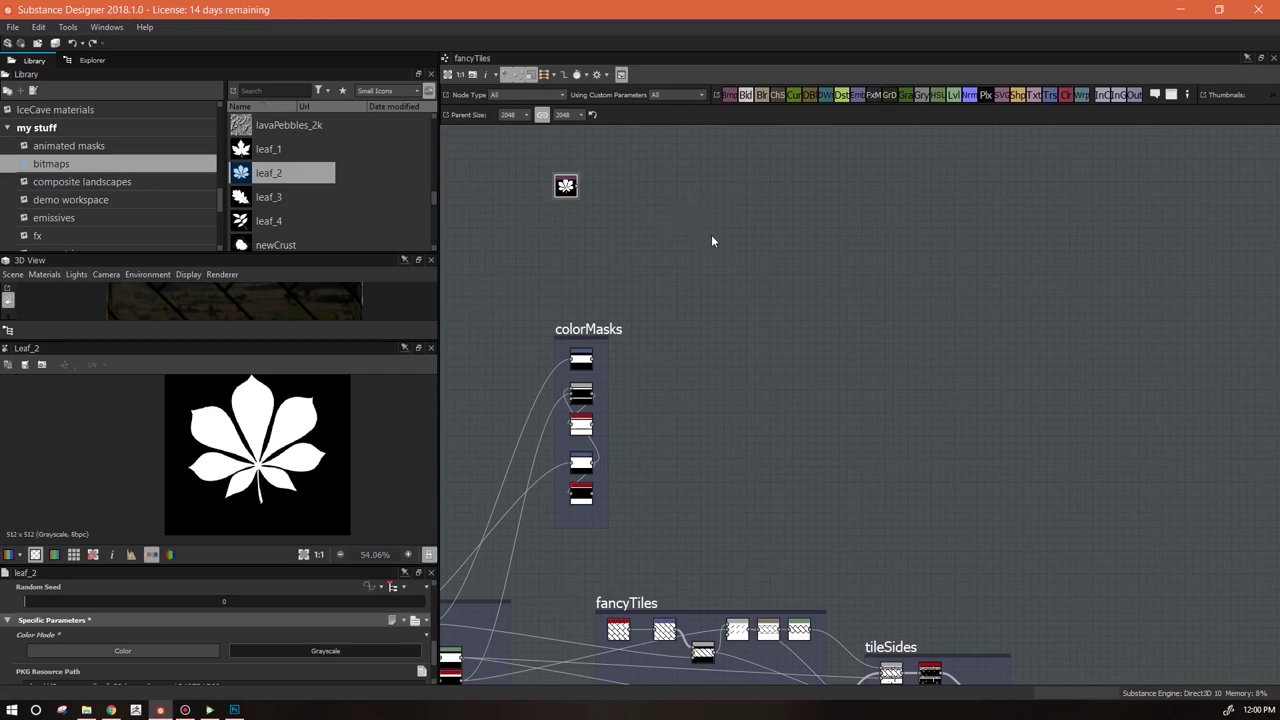
middle_drag(705, 241, 728, 276)
scroll(304, 452, down, 2)
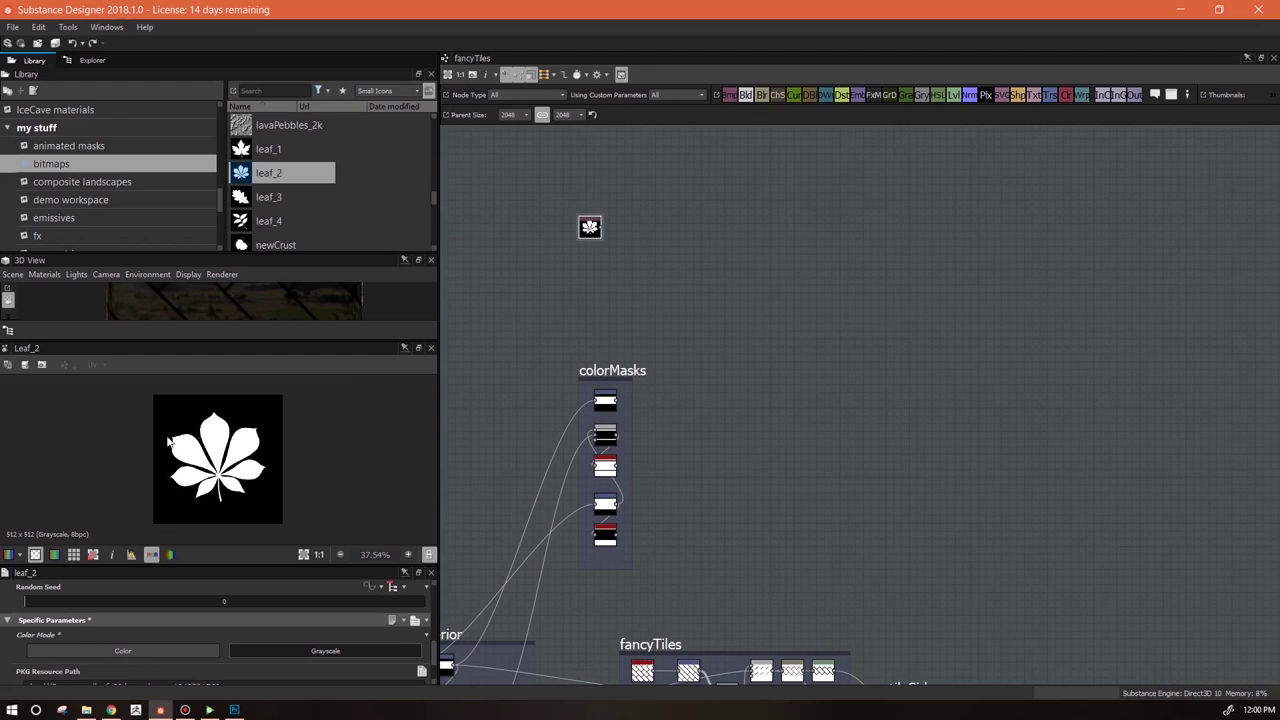
Search the library for "splatt" and add a Splatter node beside the leaf_2 bitmap
click(778, 231)
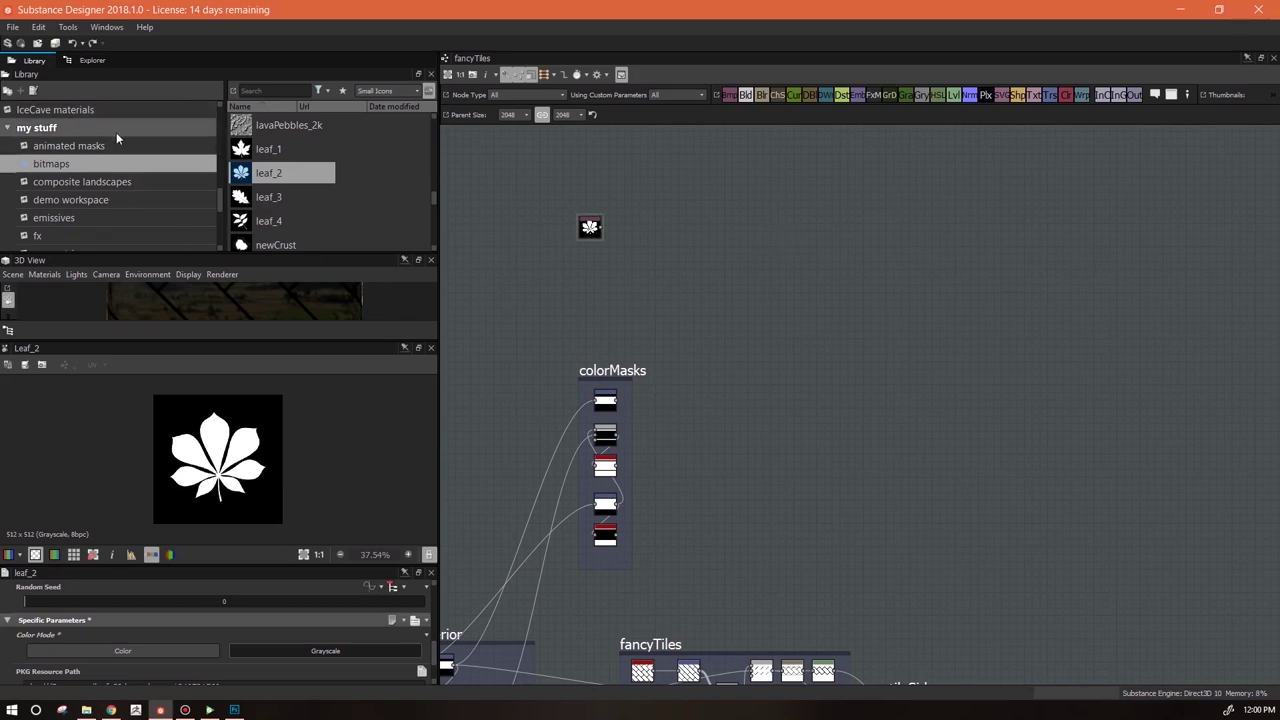
drag(221, 201, 222, 175)
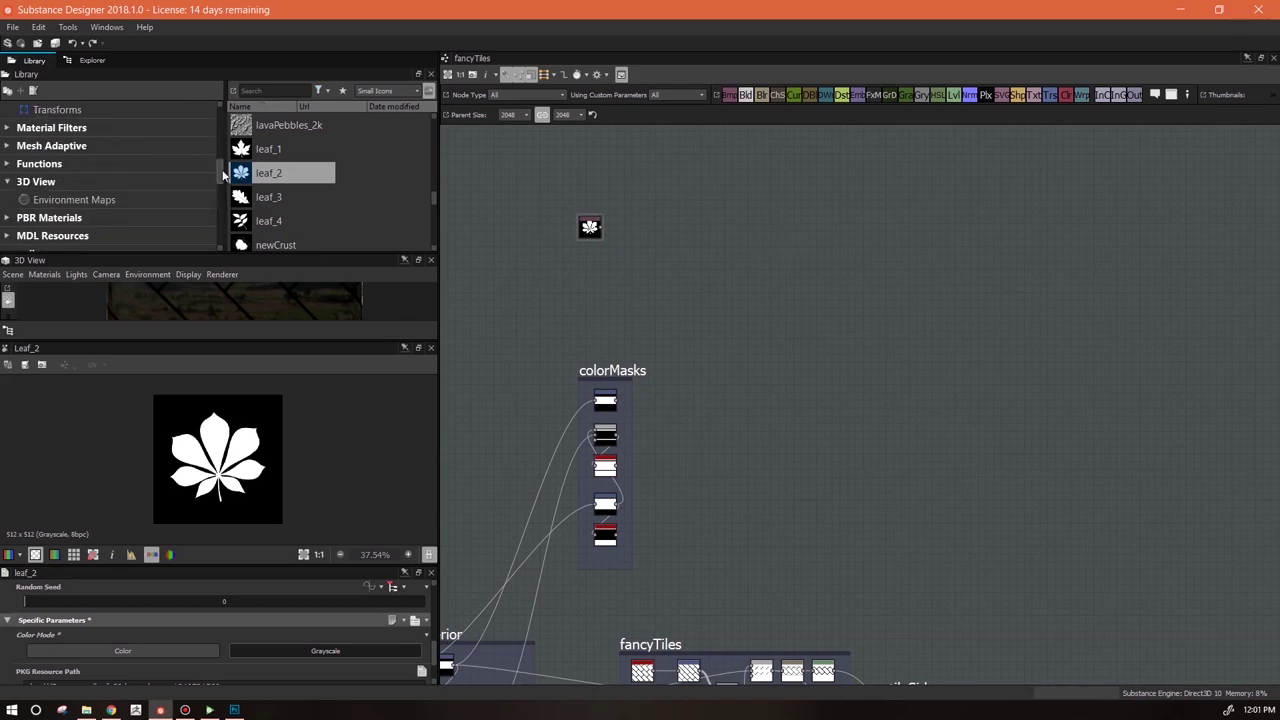
text(splatt)
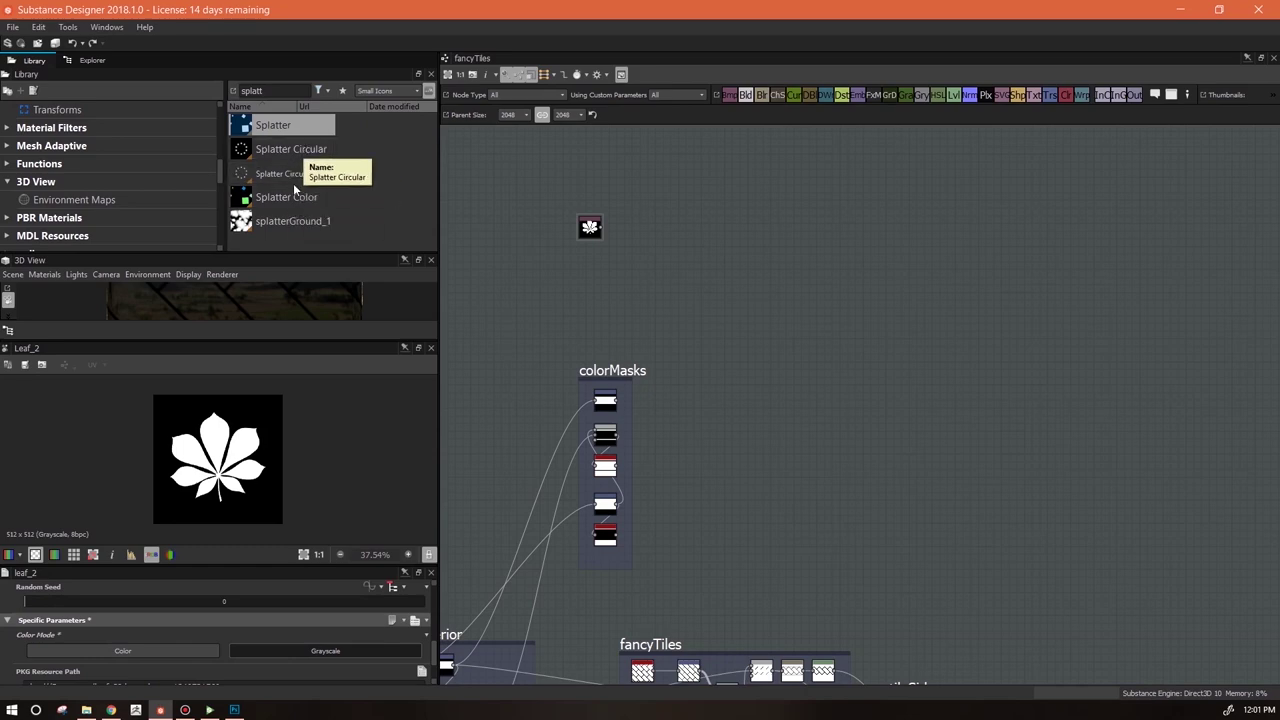
drag(242, 126, 706, 198)
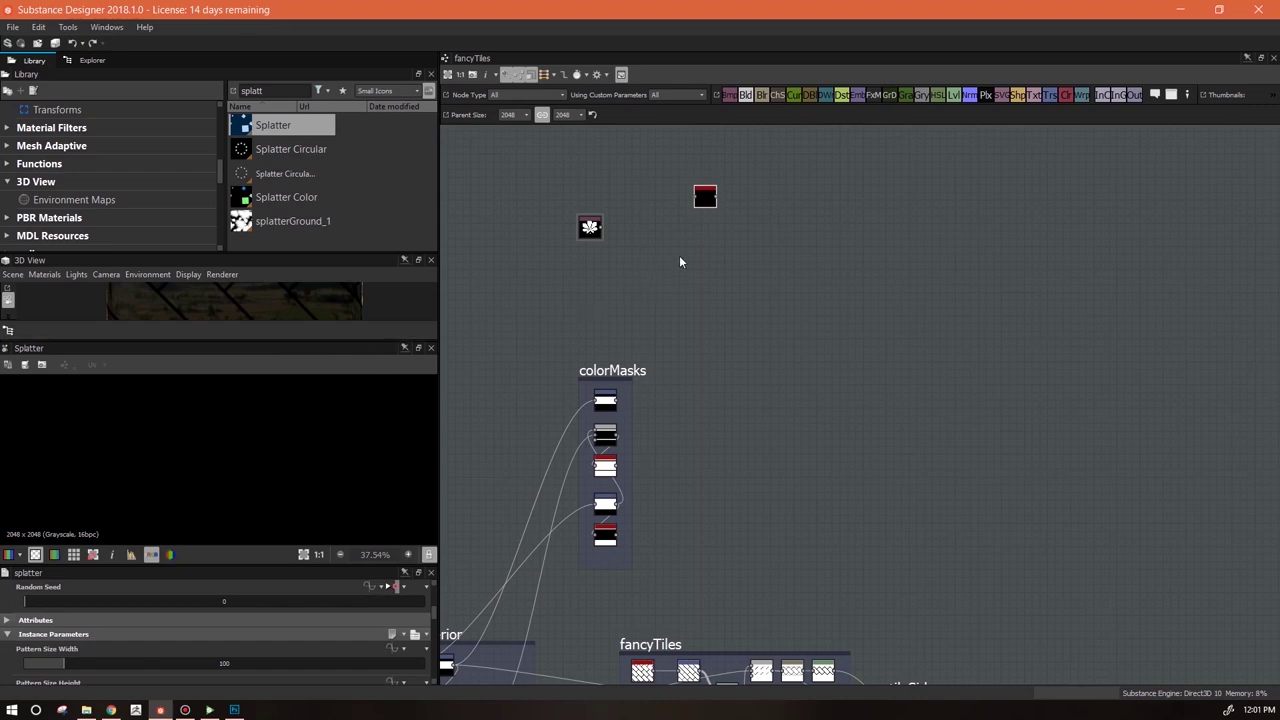
Open the Splatter node's reference graph and examine the structure of its FX-Map
right_click(704, 198)
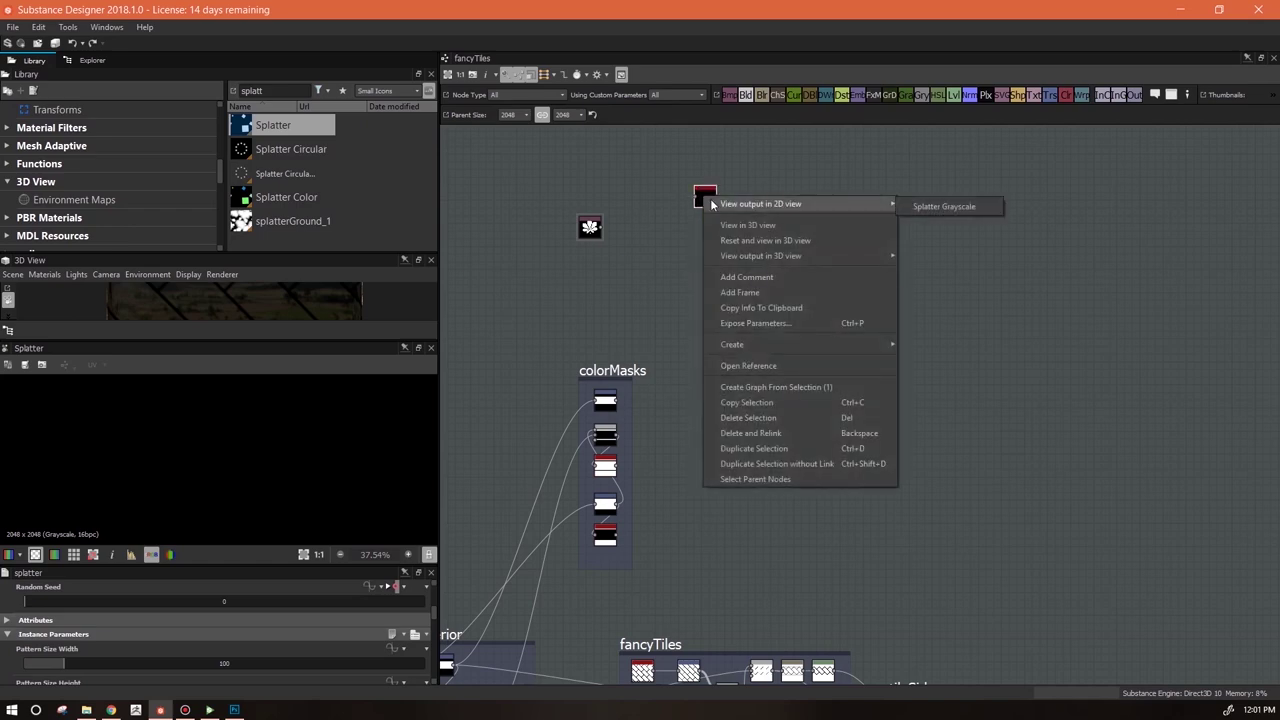
click(760, 366)
click(735, 369)
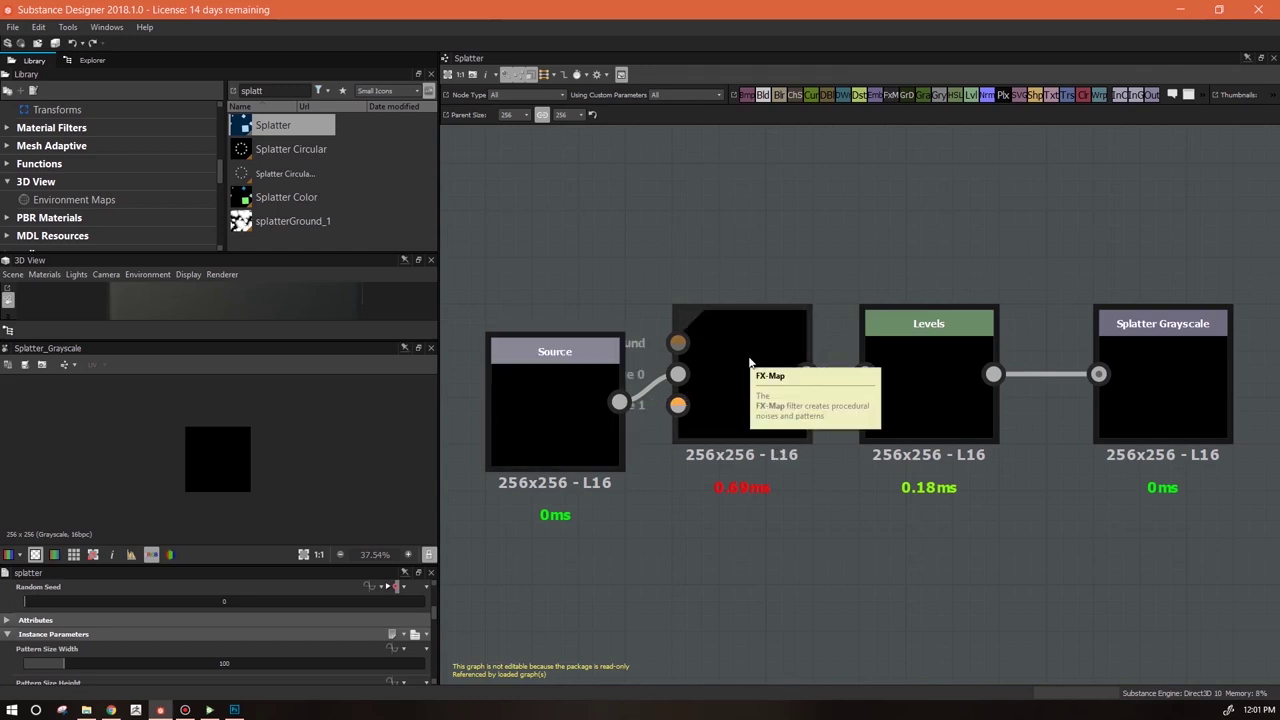
right_click(749, 362)
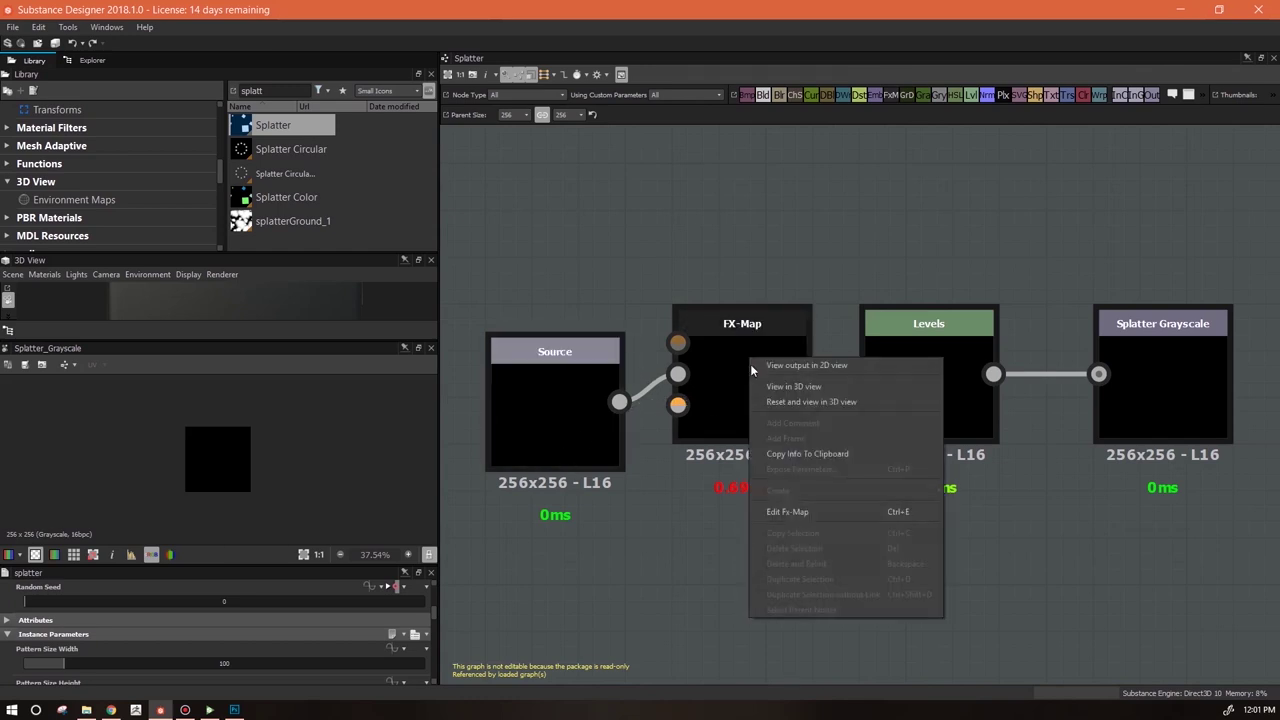
click(810, 516)
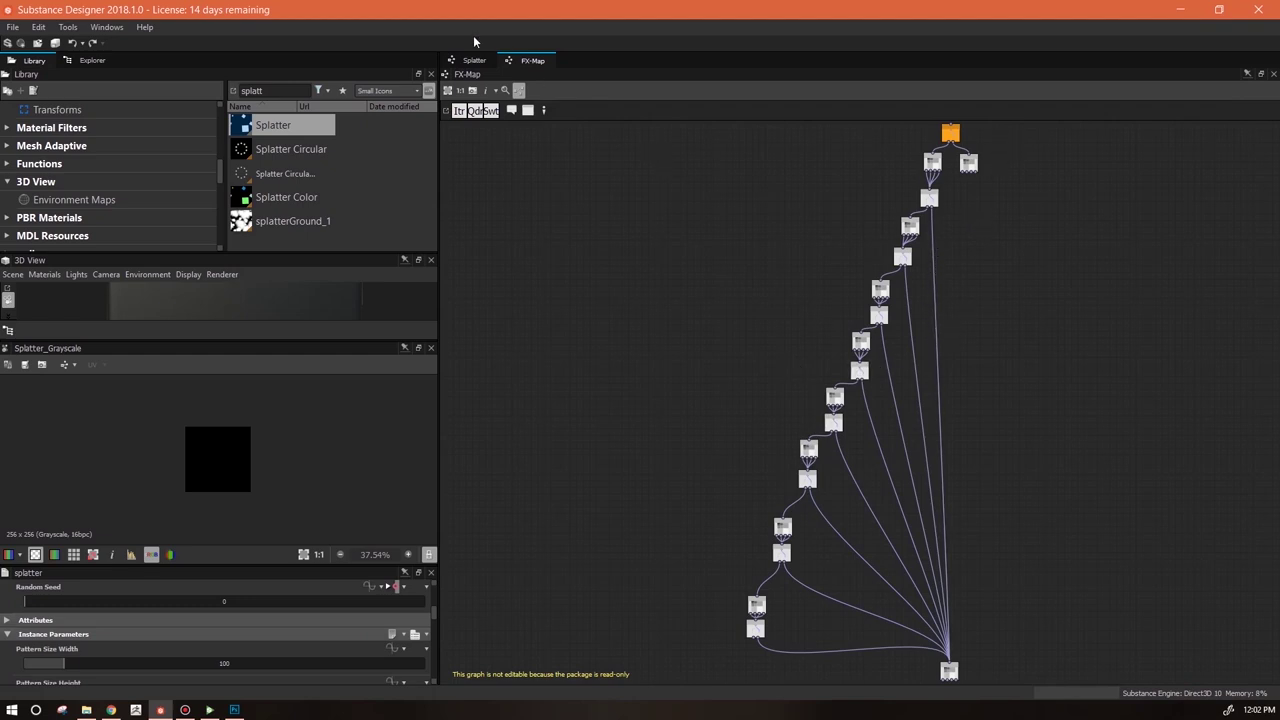
click(474, 60)
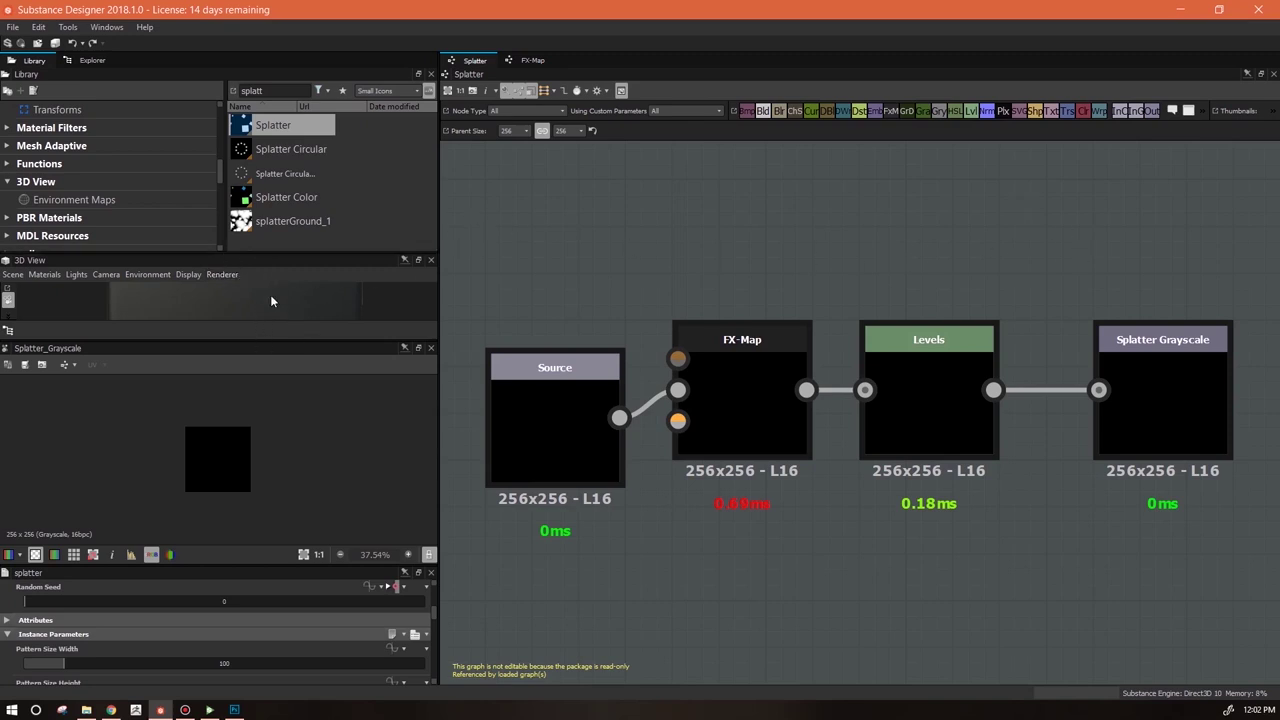
Reopen the fancyTiles graph from the fancyTiles.sbs package and select the Splatter node
click(87, 60)
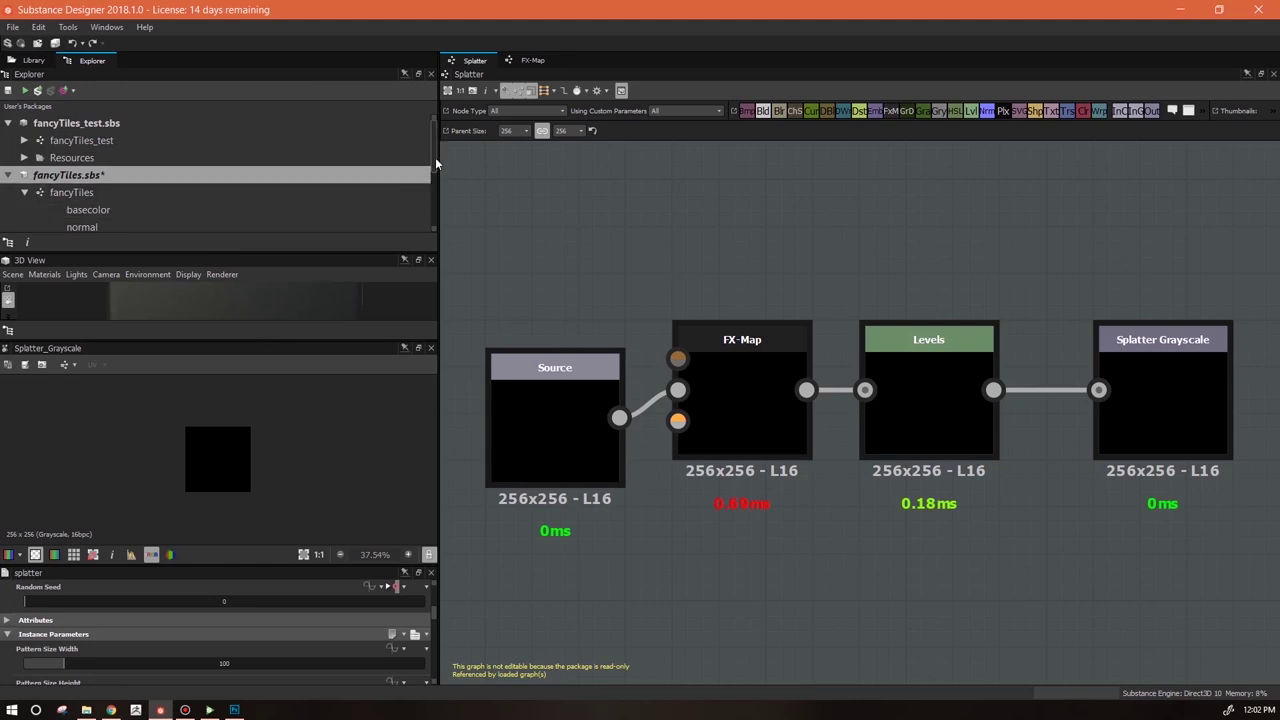
scroll(150, 175, down, 1)
click(95, 176)
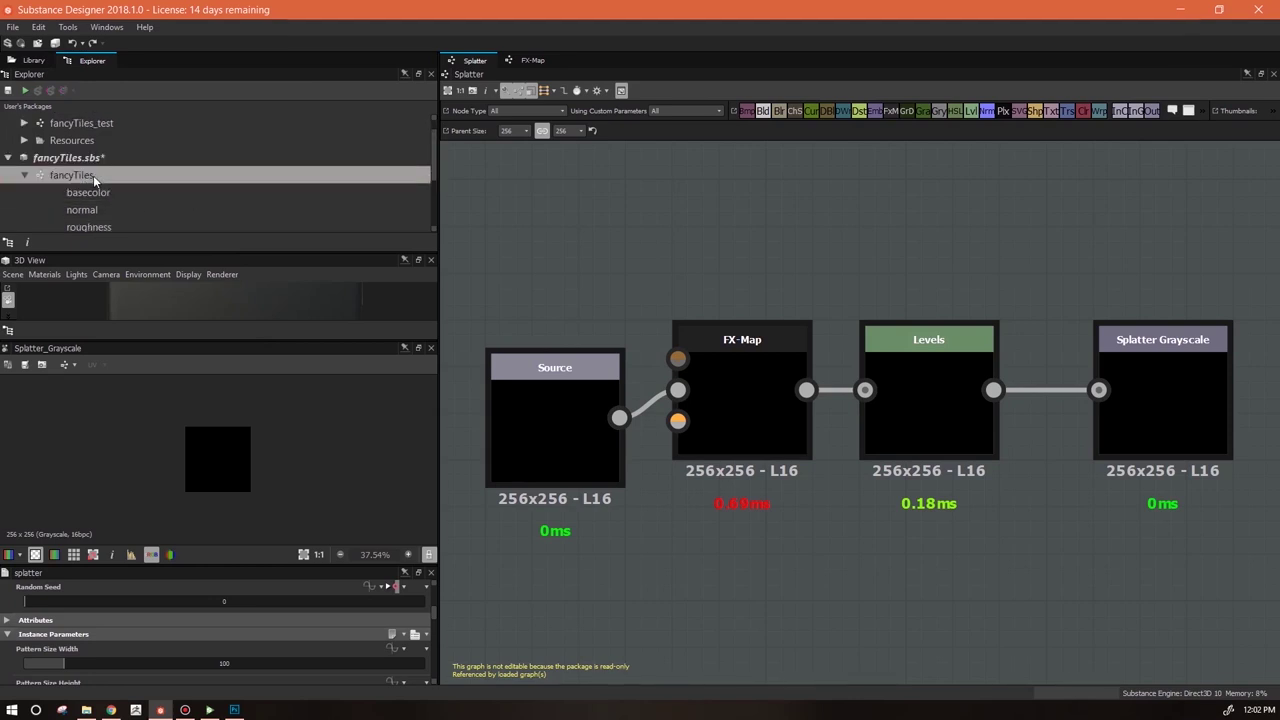
double_click(95, 176)
middle_drag(857, 273, 877, 434)
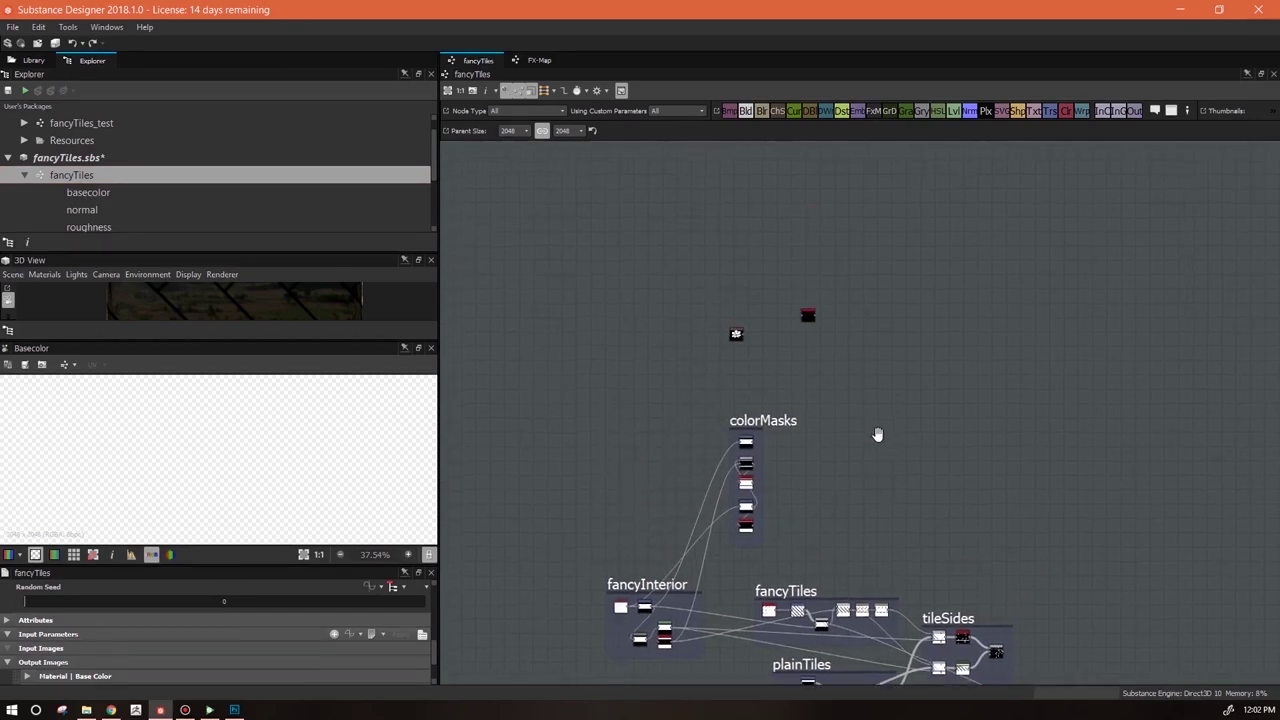
scroll(807, 329, up, 4)
click(805, 275)
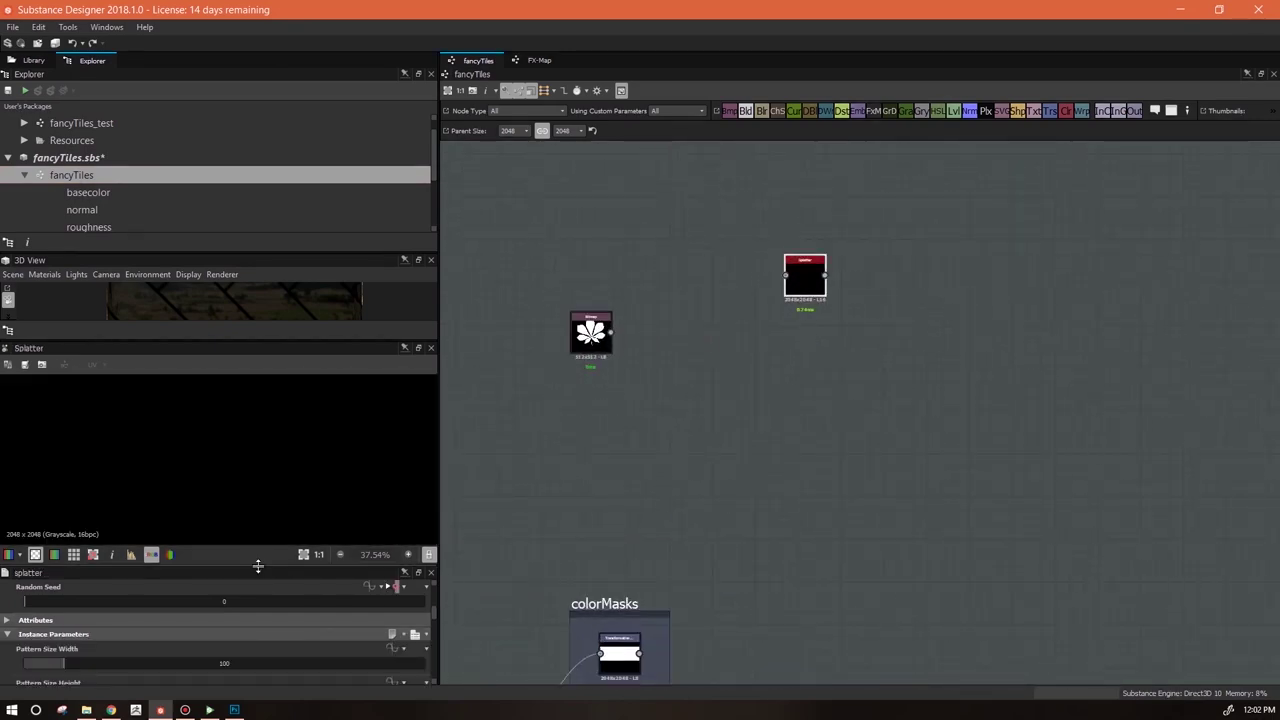
Enlarge the parameter area to look over the Splatter's instance parameters, and place the Splatter node level with the leaf bitmap
drag(258, 566, 265, 467)
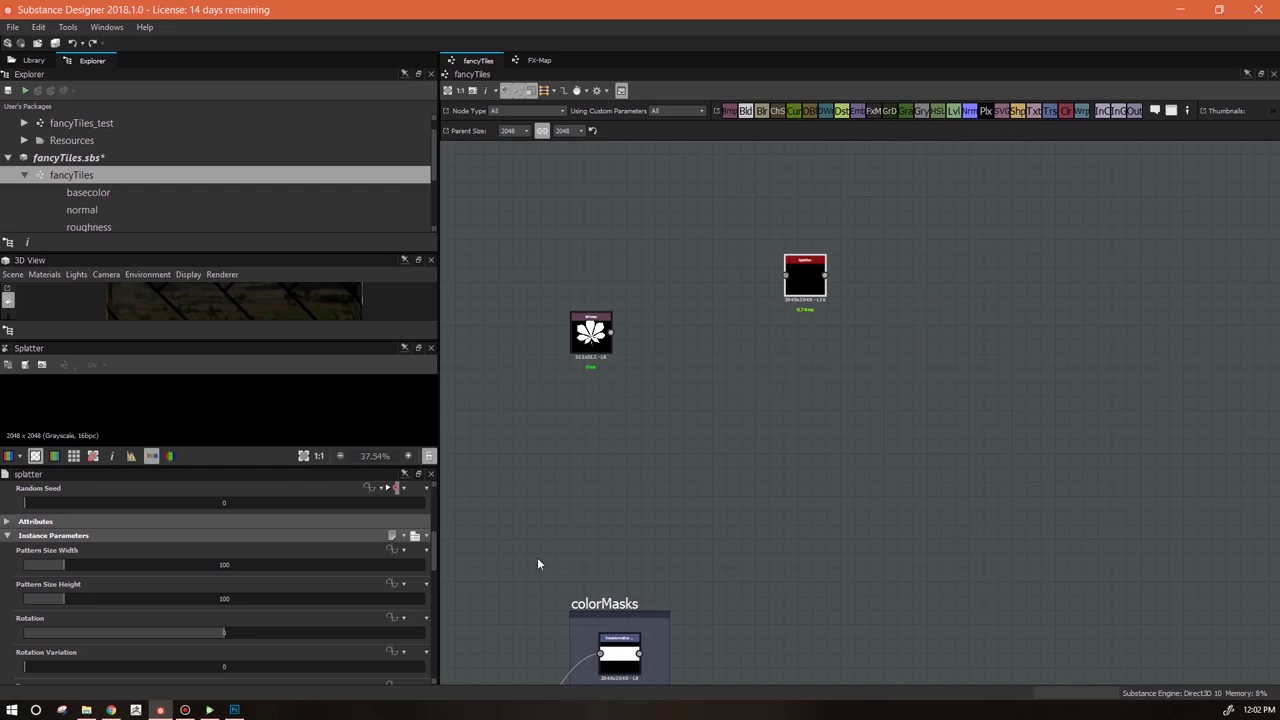
drag(432, 555, 432, 568)
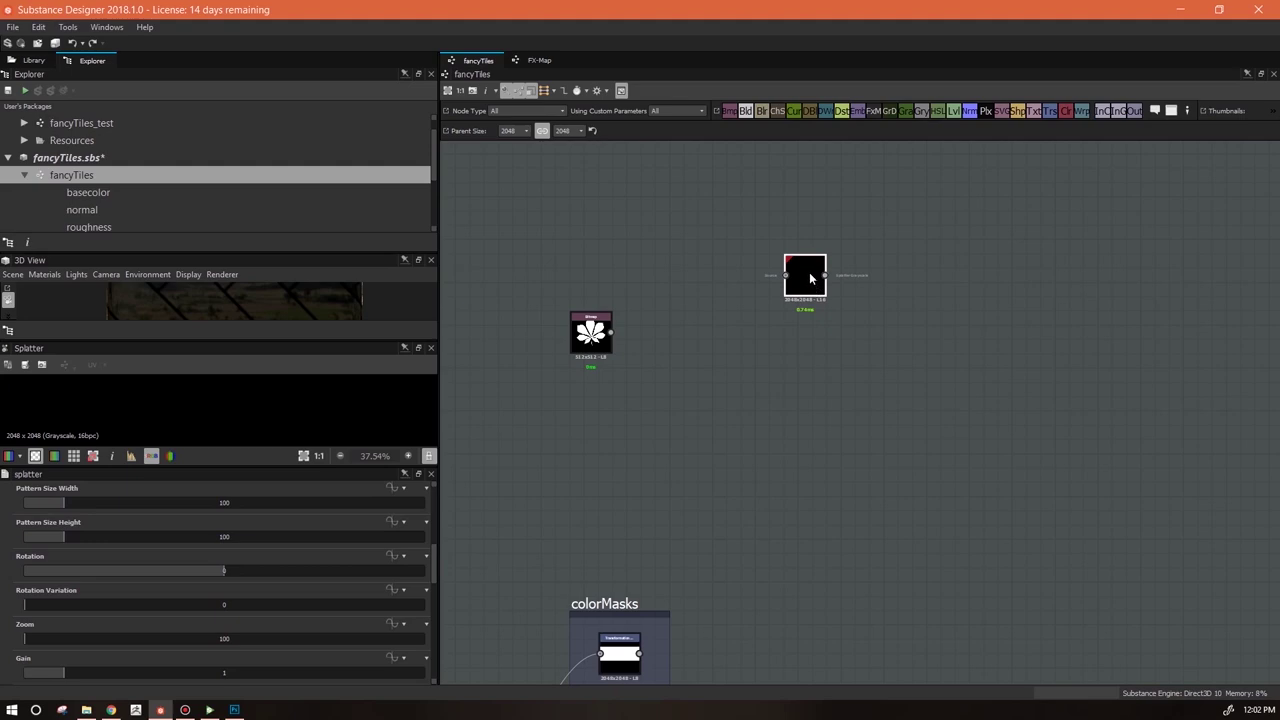
drag(432, 566, 434, 601)
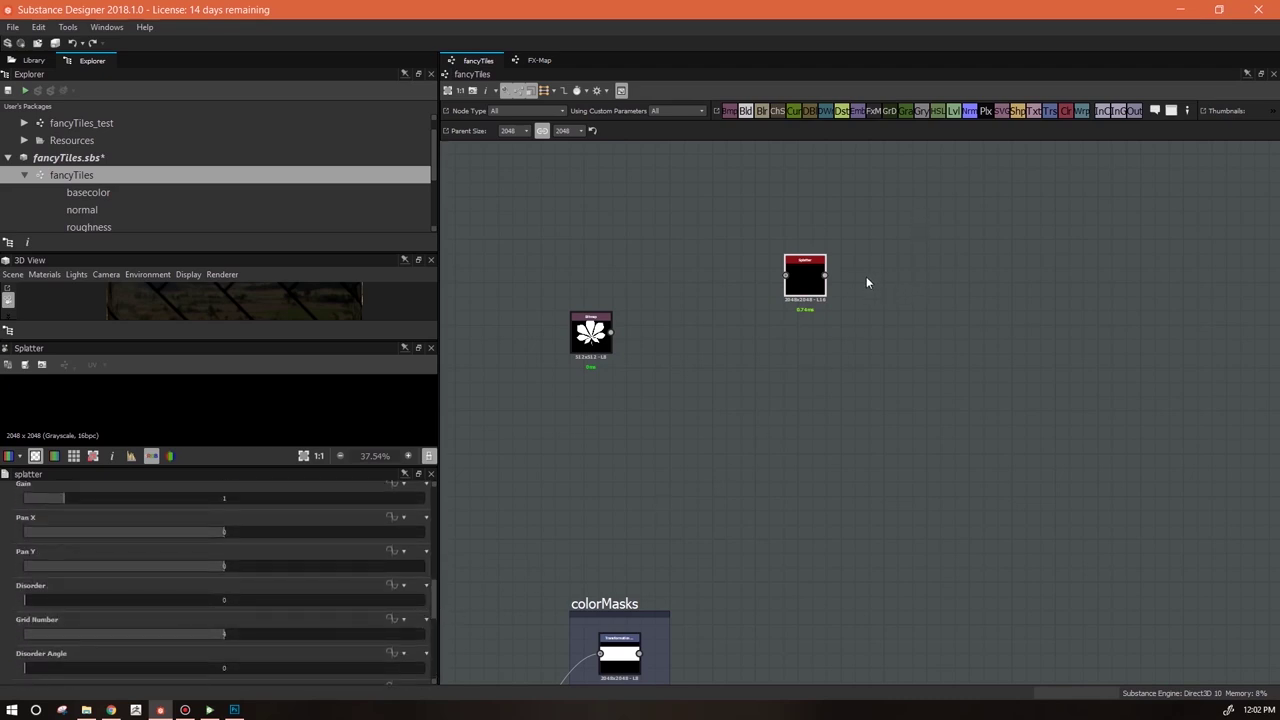
drag(798, 274, 795, 316)
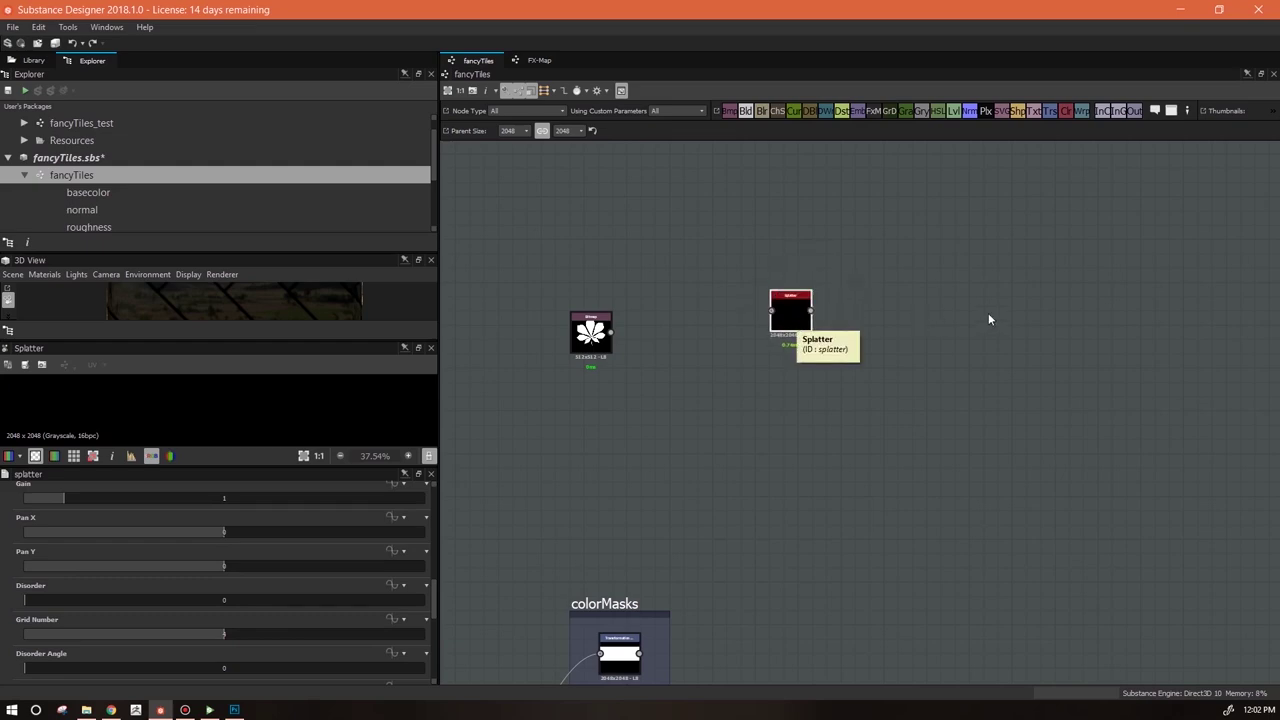
drag(790, 318, 696, 346)
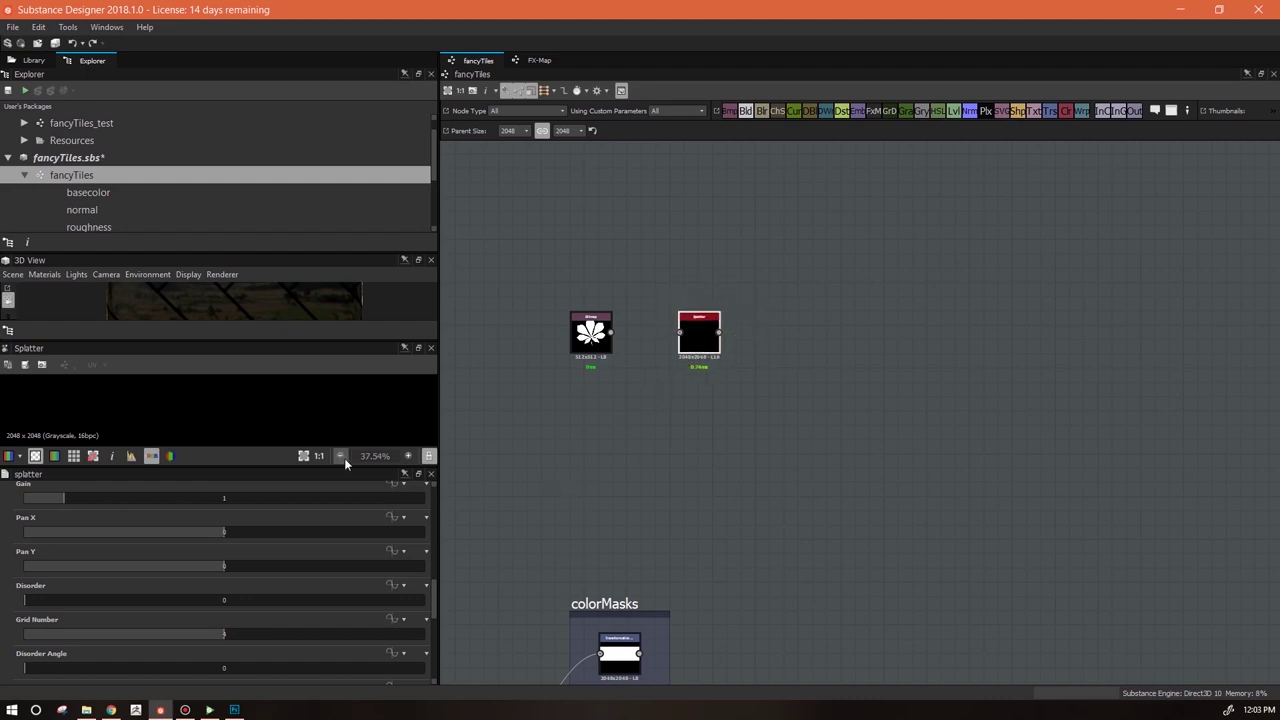
Connect the leaf bitmap's output to the Splatter's pattern input and enlarge the 2D View to show the leaf grid
drag(344, 466, 347, 378)
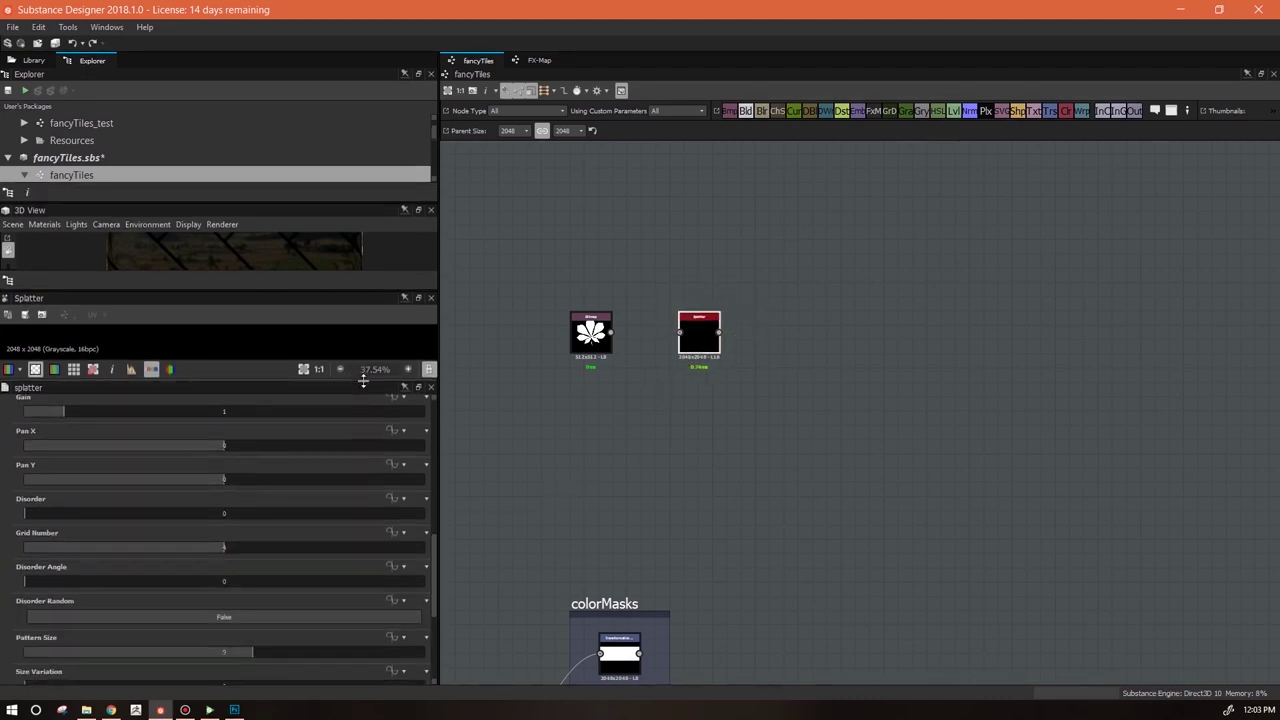
drag(433, 577, 442, 527)
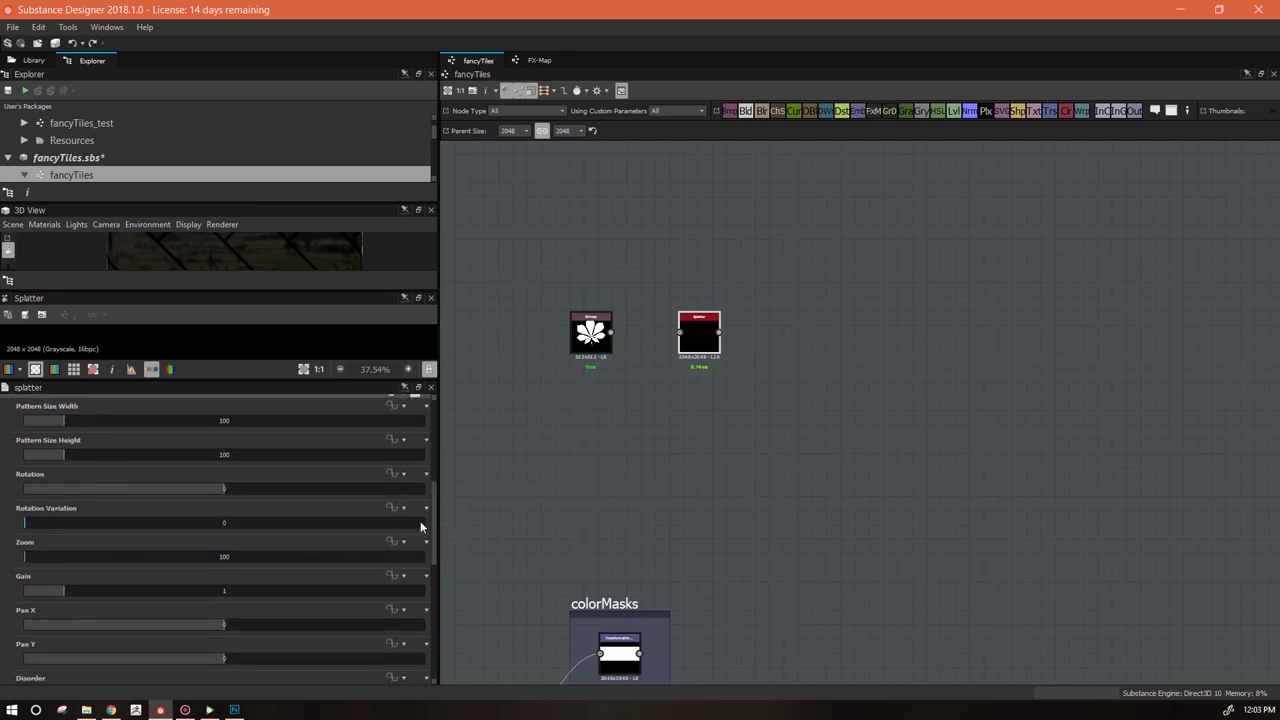
drag(433, 540, 430, 602)
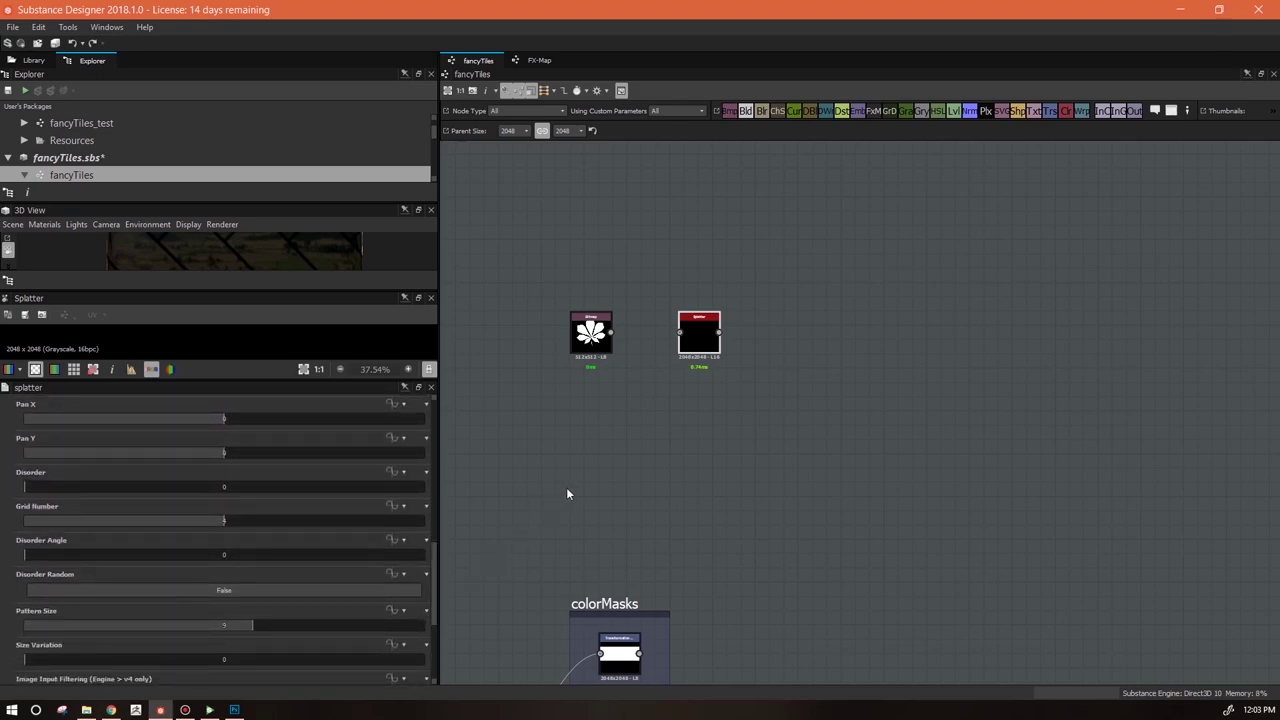
middle_drag(566, 487, 608, 509)
drag(653, 354, 724, 355)
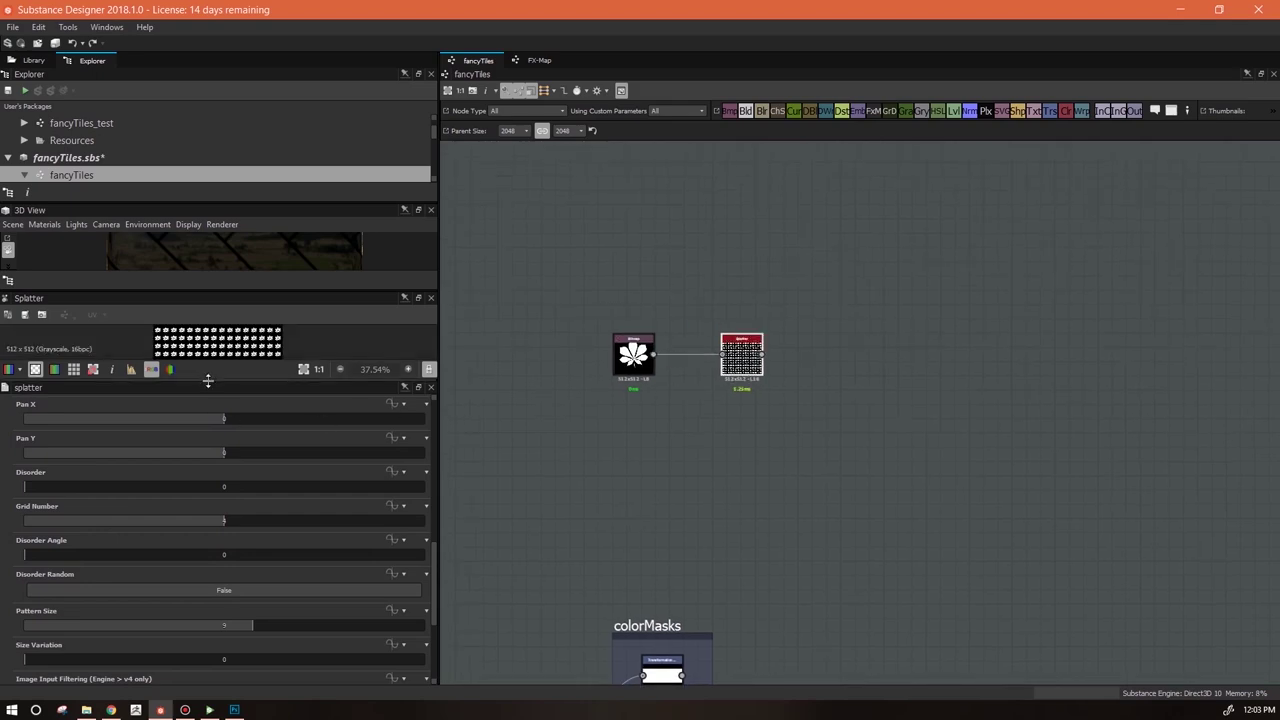
drag(205, 379, 194, 516)
Try Disorder at about 37 and a high Disorder Angle on the Splatter's leaf grid, and return both to 0
scroll(270, 425, up, 4)
click(255, 556)
click(224, 558)
double_click(222, 559)
text(0)
key(Return)
drag(66, 622, 436, 632)
drag(310, 611, 398, 611)
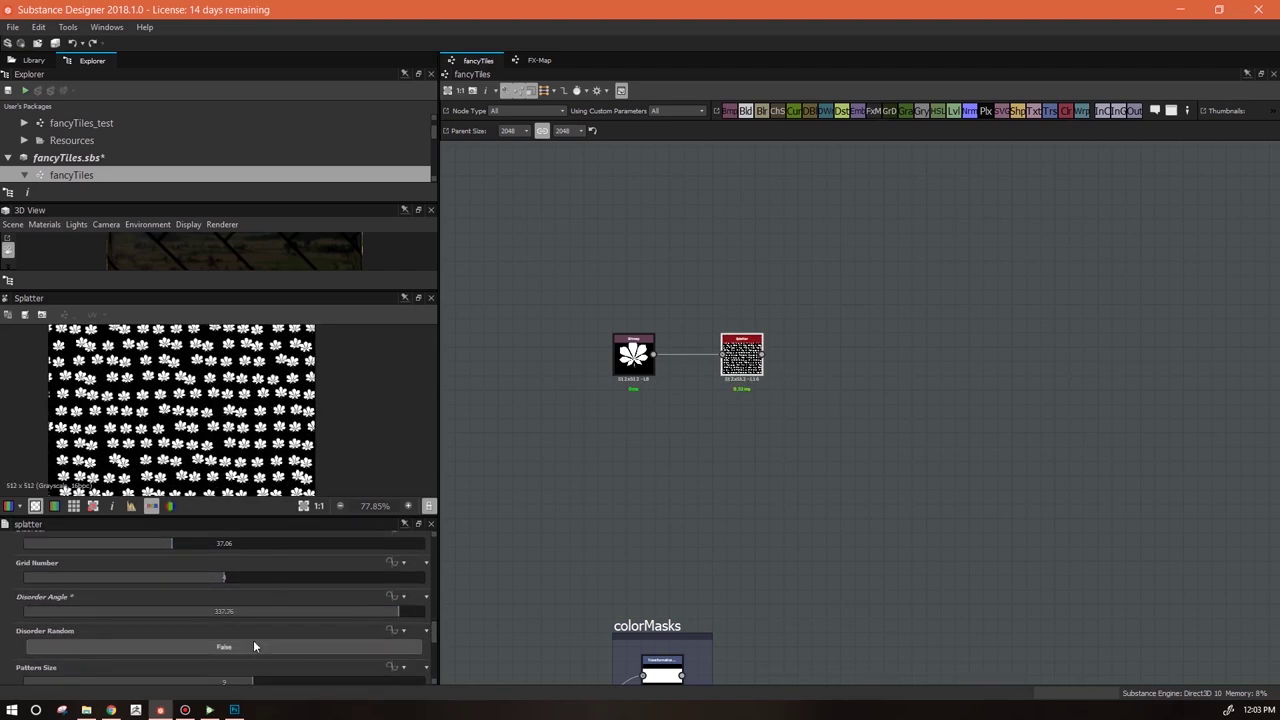
click(95, 648)
click(95, 647)
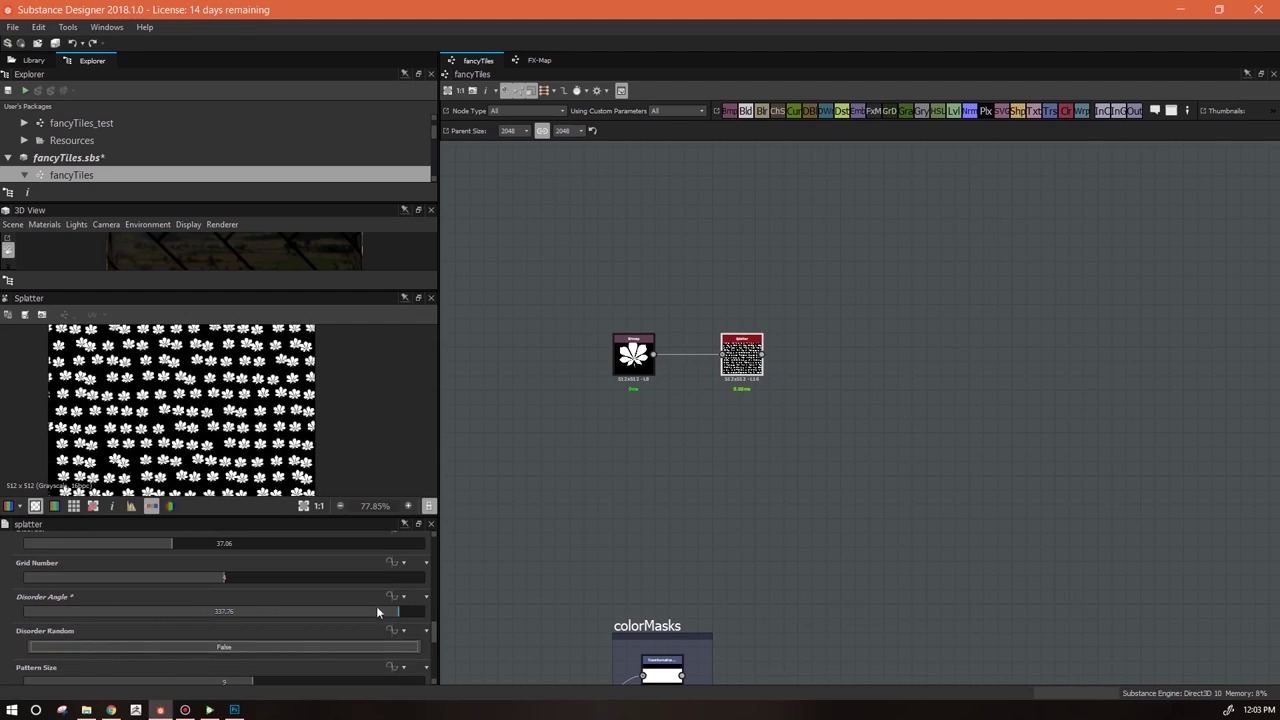
drag(360, 611, 24, 611)
drag(180, 543, 24, 543)
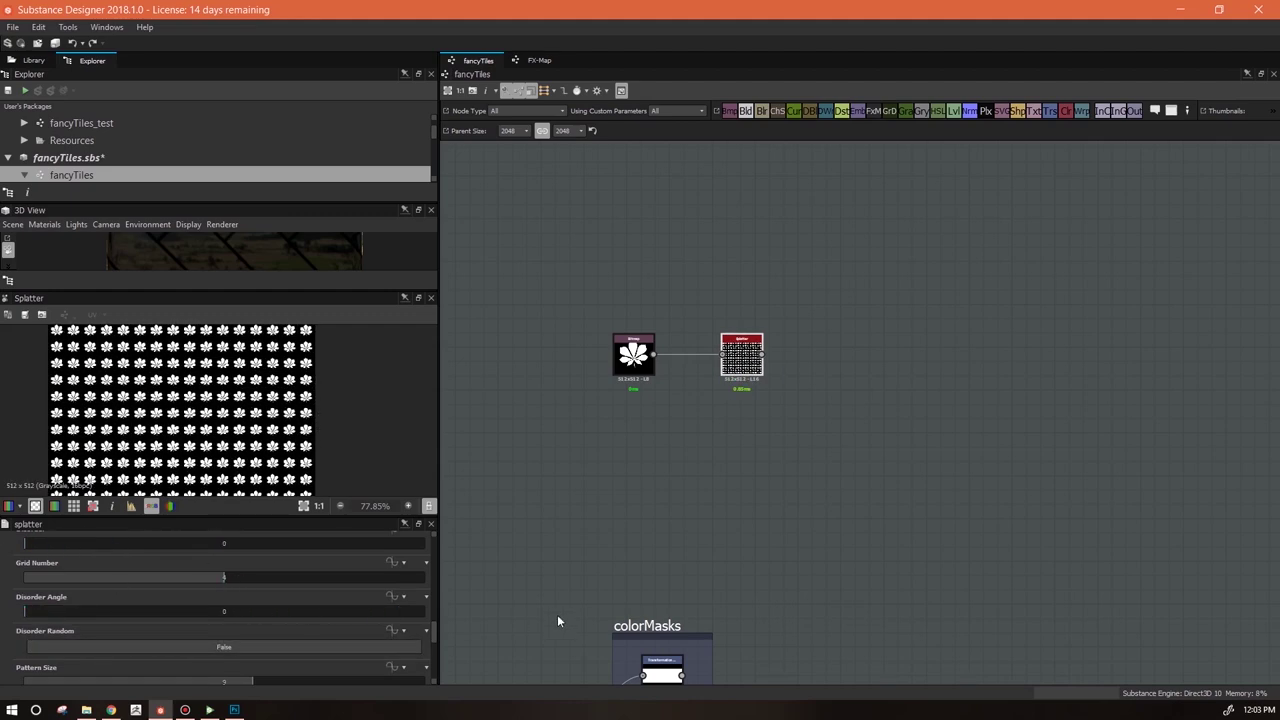
Try the Splatter's Rotation at about 319 with Rotation Variation at about 267, and return the variation to 0
drag(436, 628, 437, 626)
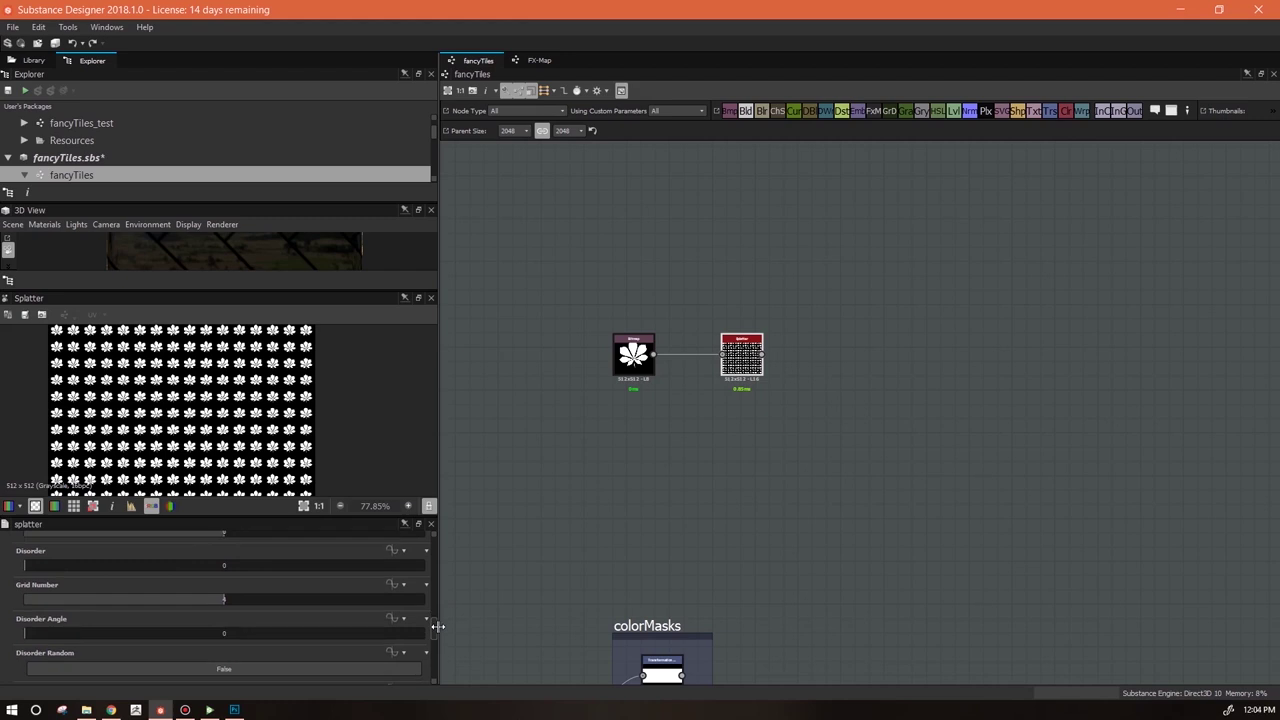
drag(437, 627, 448, 590)
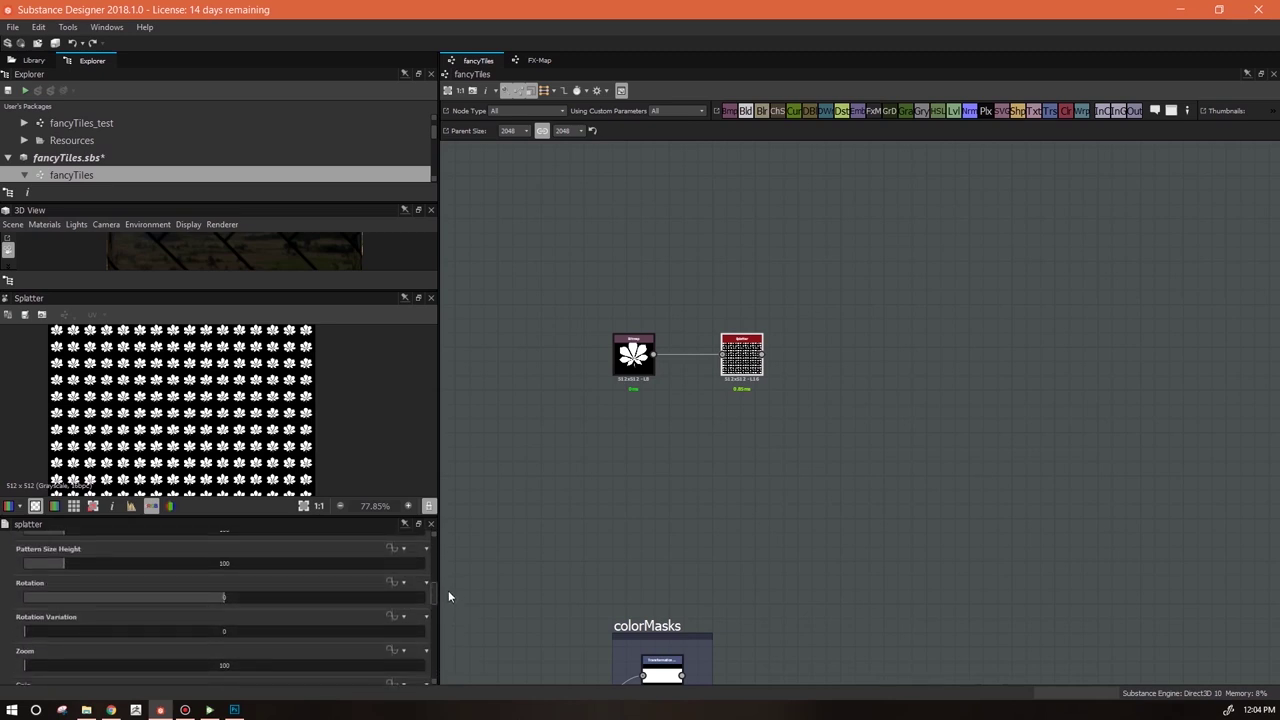
drag(223, 601, 270, 603)
drag(77, 634, 321, 637)
drag(272, 603, 401, 604)
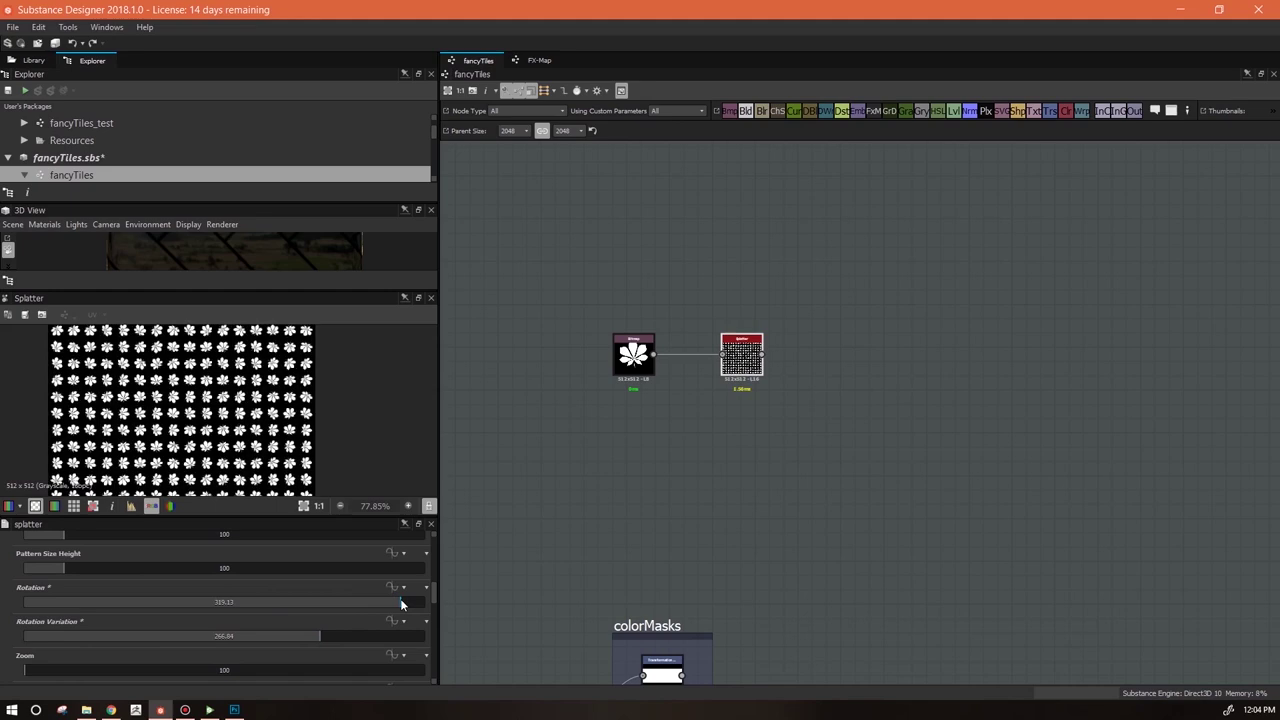
drag(318, 636, 22, 636)
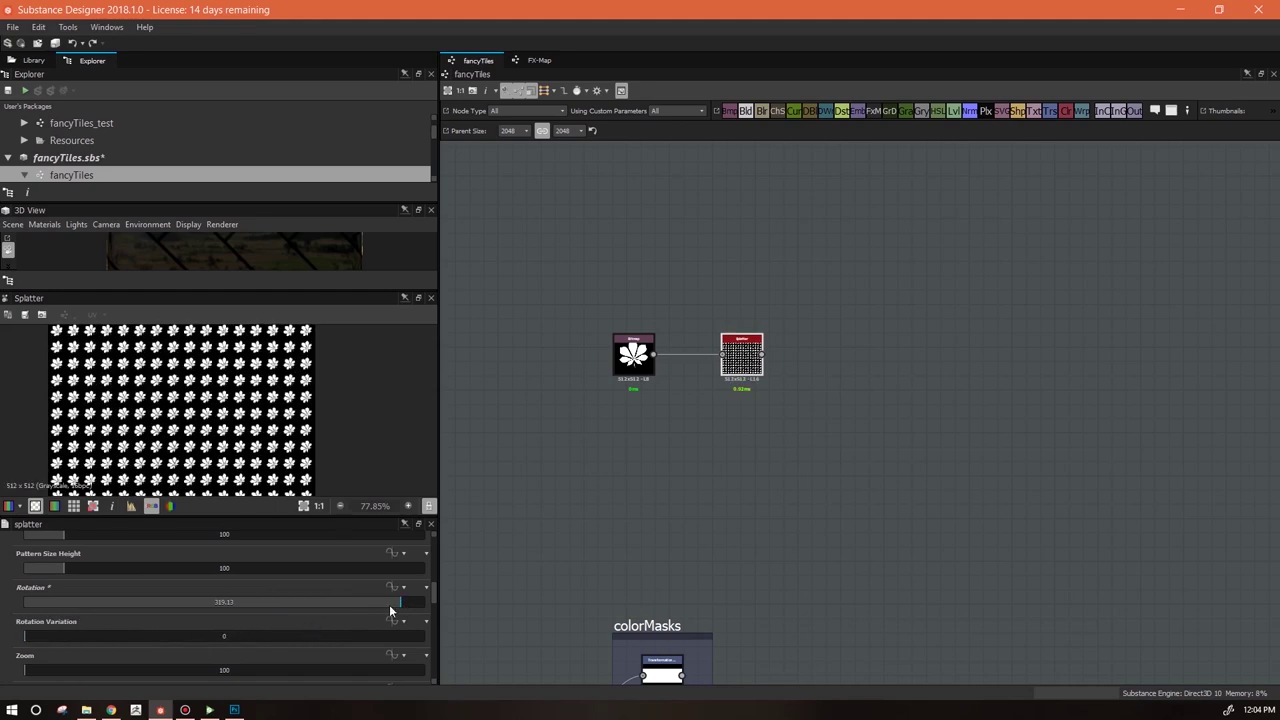
Set the Splatter's Rotation to -45
drag(397, 598, 224, 601)
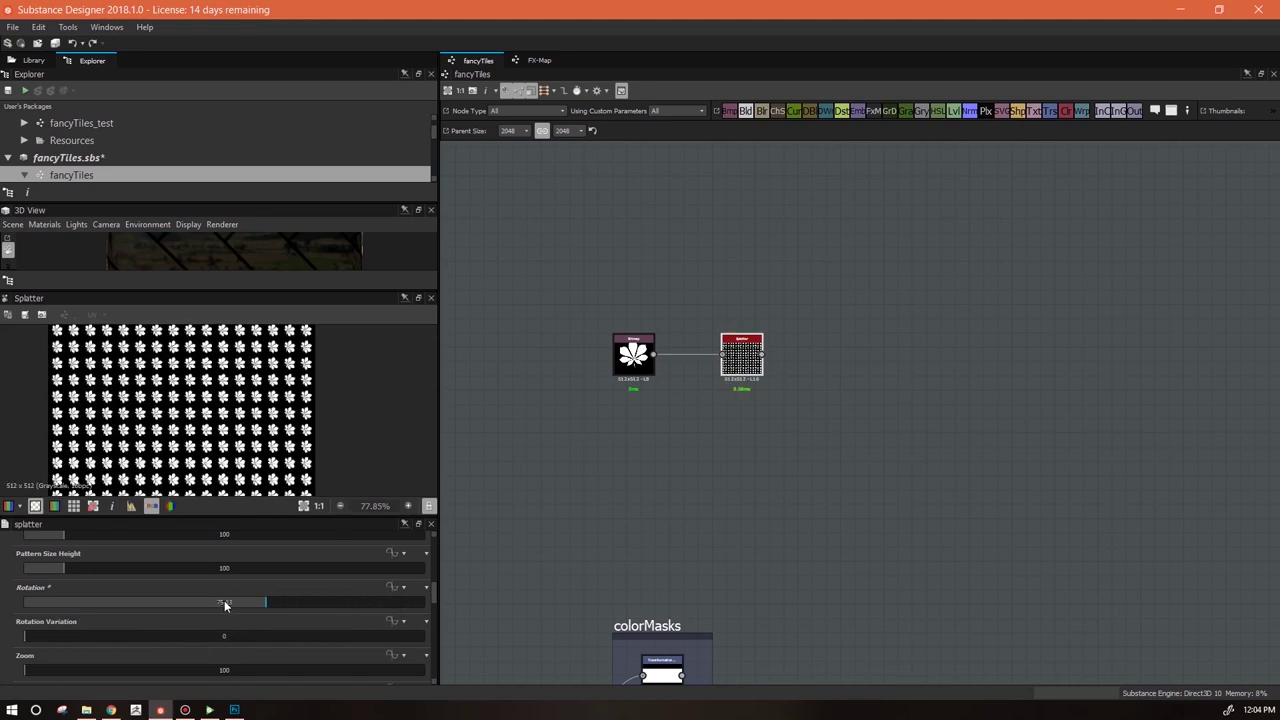
double_click(224, 600)
text(-45)
key(Return)
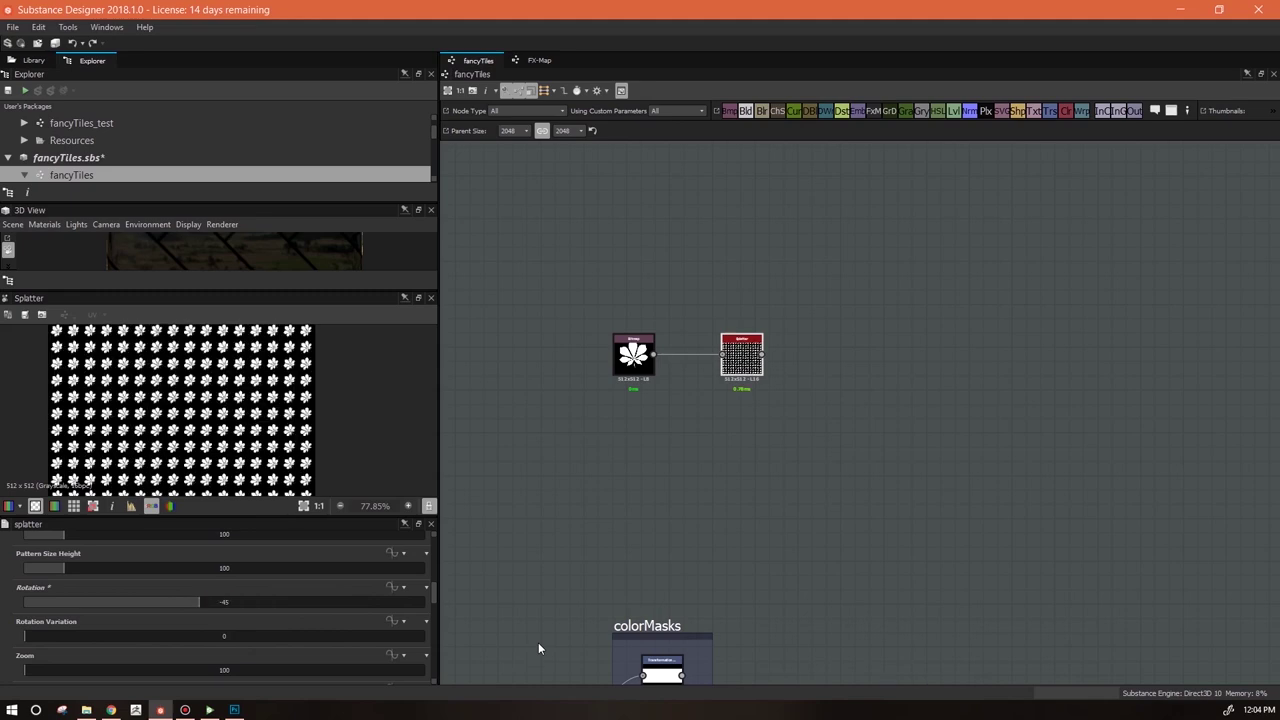
Examine the fancyTiles, plainTiles and tileSides frames against the leaf pattern's angle and come back to the Splatter
middle_drag(697, 497, 869, 170)
scroll(857, 458, down, 3)
middle_drag(749, 572, 547, 286)
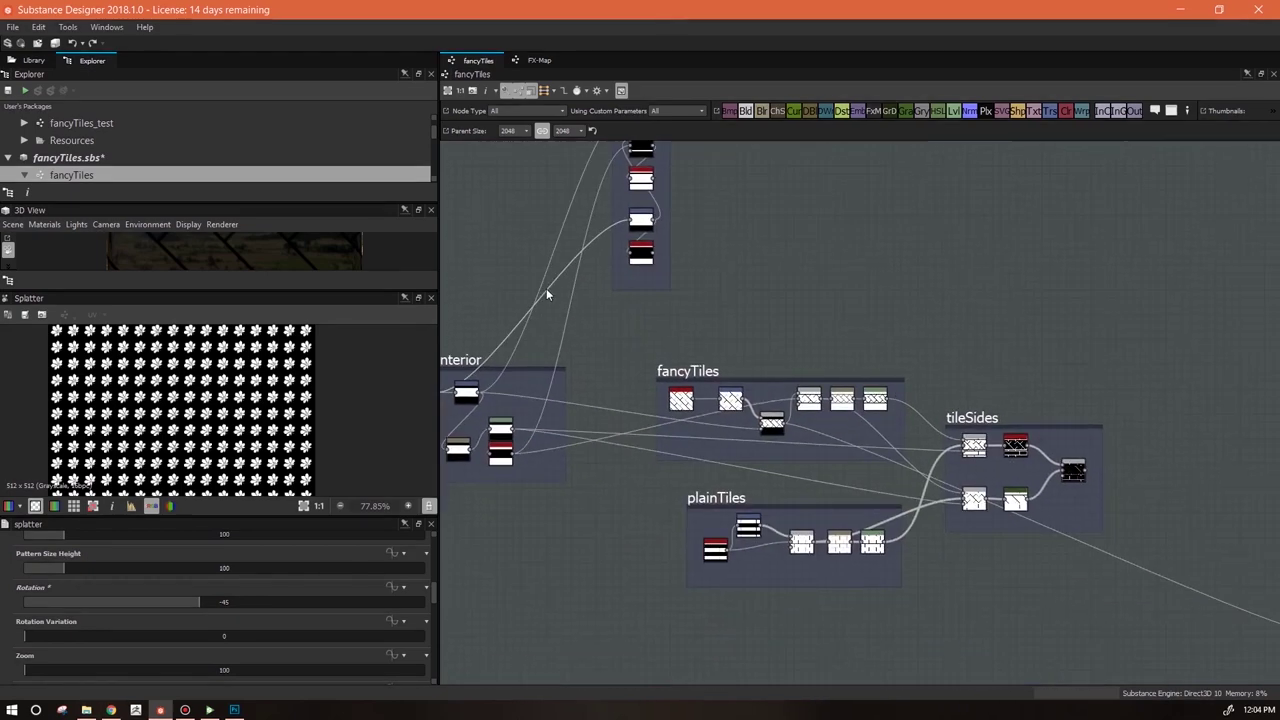
middle_drag(762, 320, 790, 636)
scroll(680, 256, up, 2)
middle_drag(751, 268, 665, 491)
scroll(215, 392, up, 3)
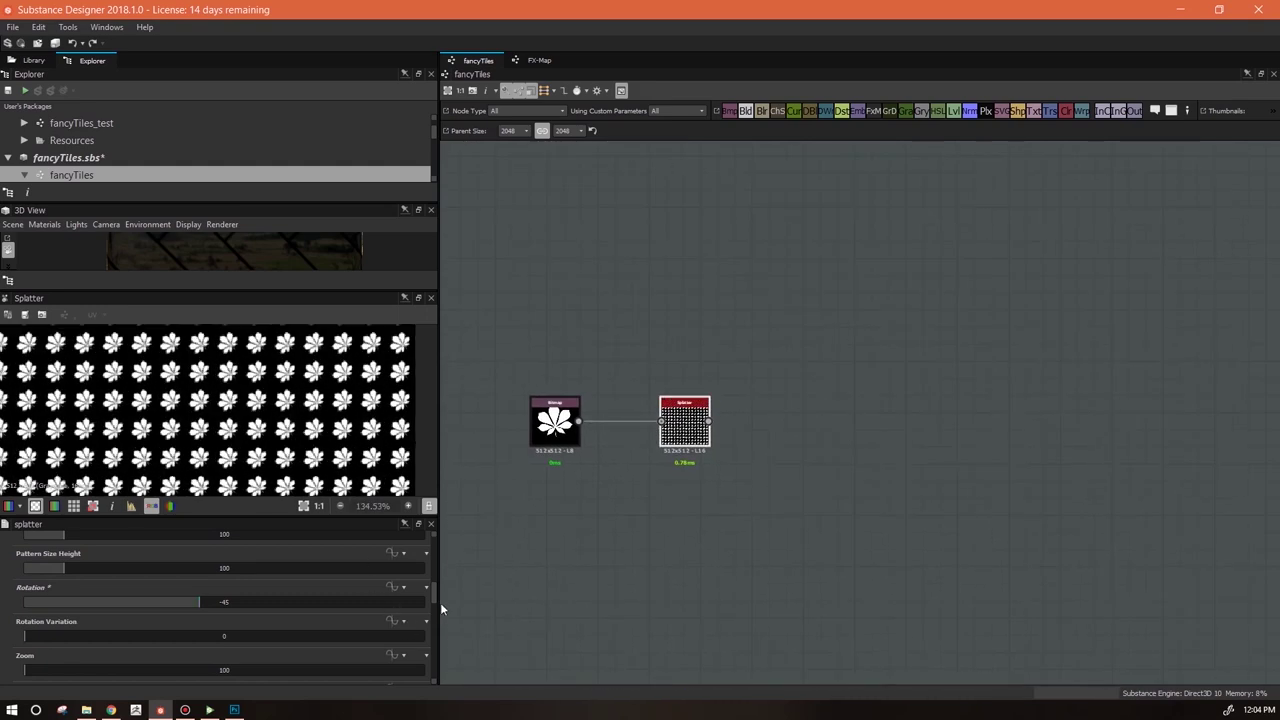
Try the Splatter's Zoom and a Gain of 1.42, and undo the Gain change
drag(435, 586, 436, 592)
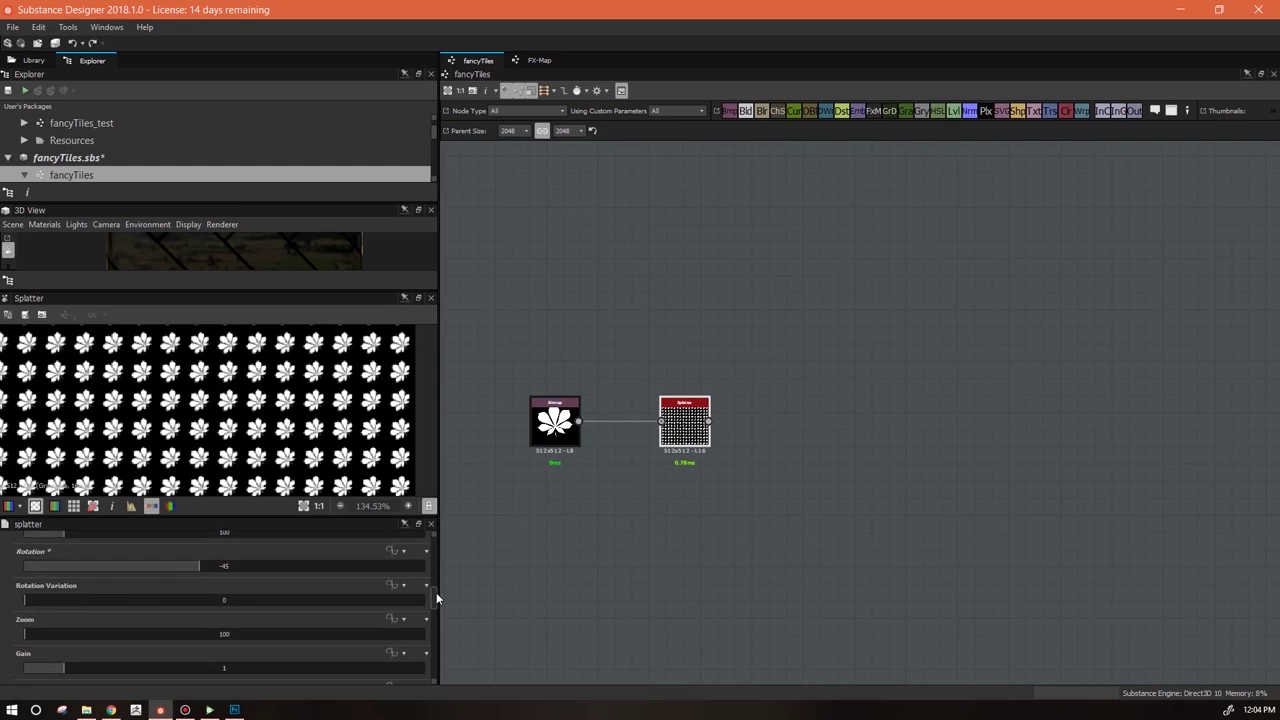
mouse_move(38, 631)
mouse_down()
mouse_move(156, 635)
mouse_move(20, 642)
mouse_up()
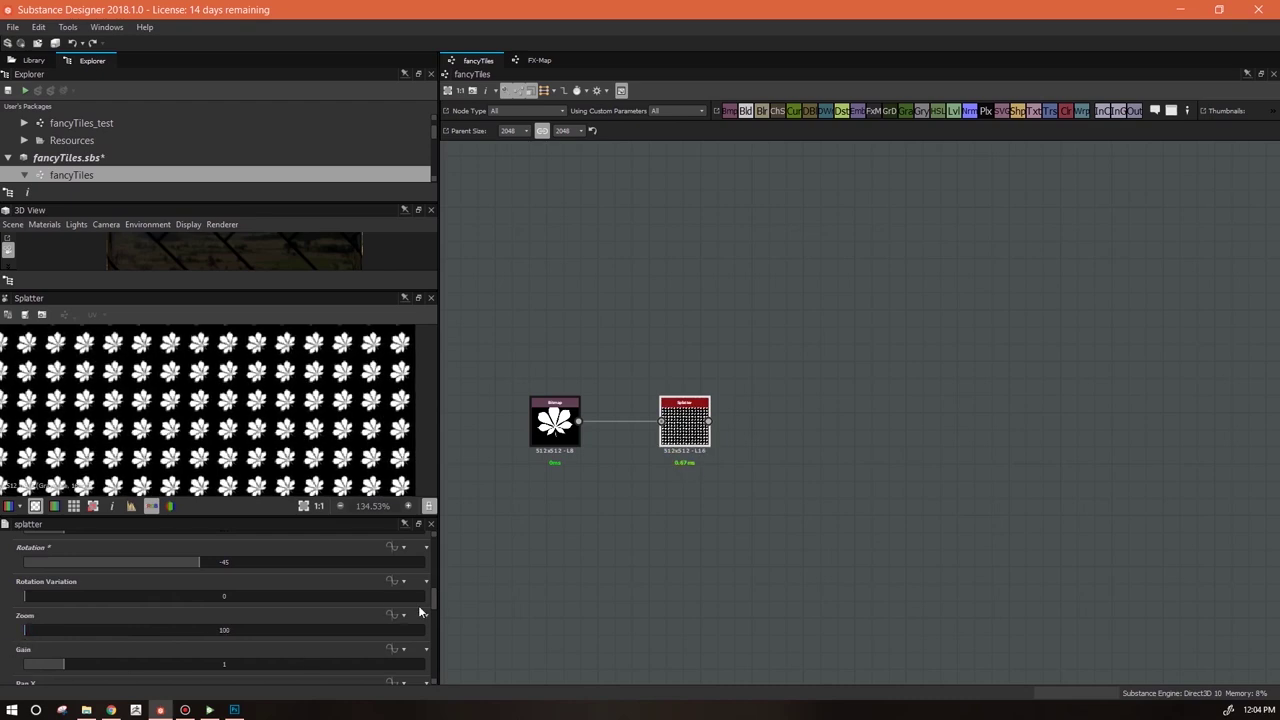
scroll(435, 593, down, 3)
drag(167, 590, 80, 583)
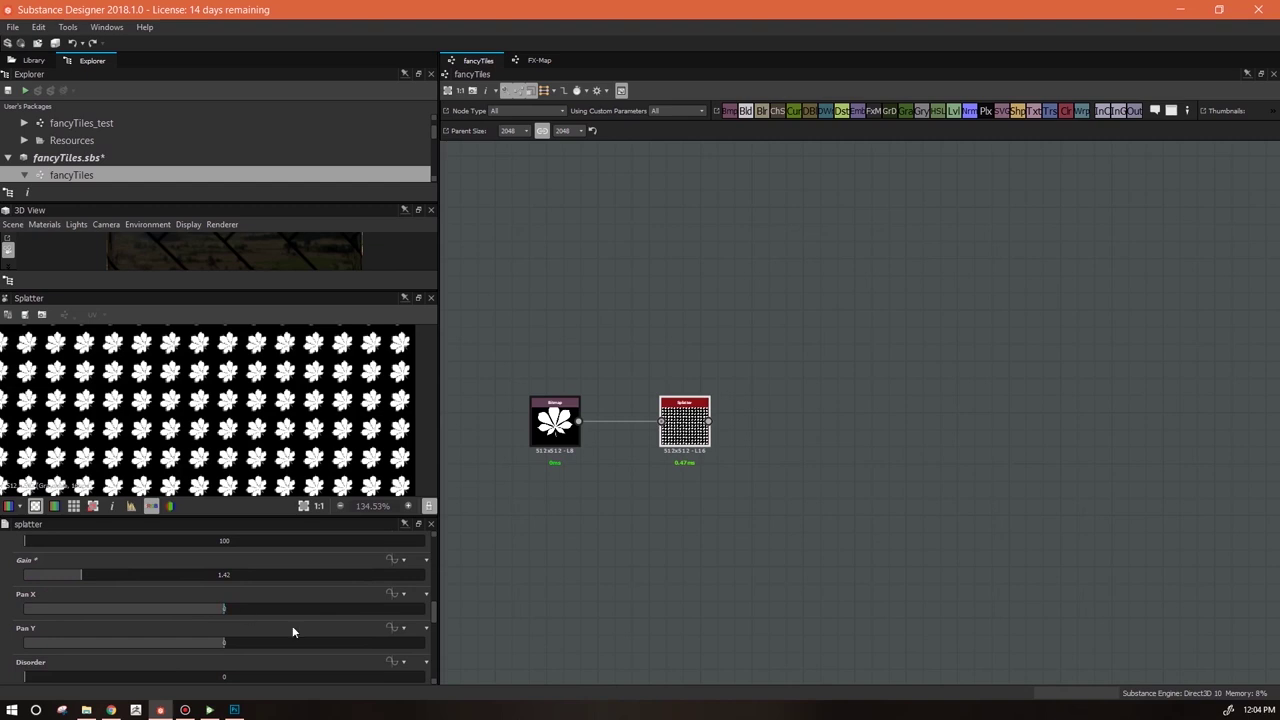
key(ctrl+z)
mouse_move(434, 607)
mouse_down()
mouse_move(446, 665)
mouse_move(436, 543)
mouse_move(436, 592)
mouse_up()
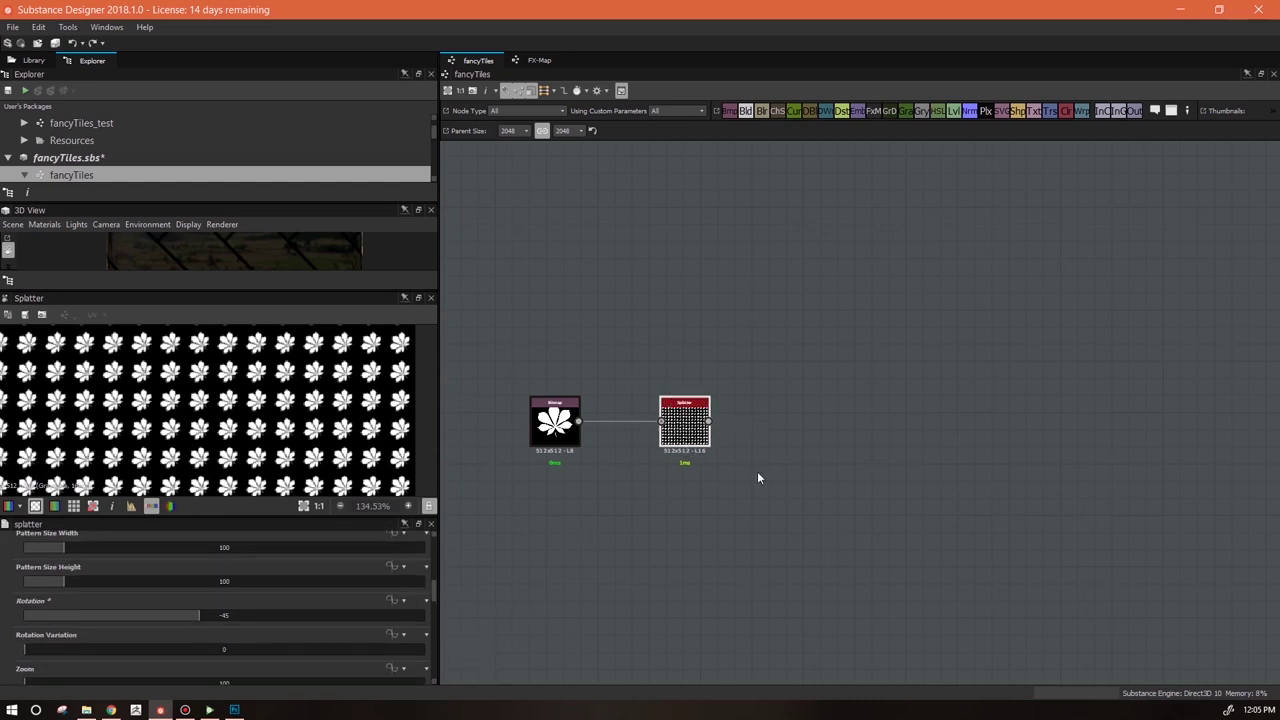
Add a Gradient Map node after the Splatter and connect the Splatter's output to it
scroll(757, 471, down, 1)
drag(694, 428, 667, 430)
drag(902, 112, 789, 443)
drag(694, 429, 767, 434)
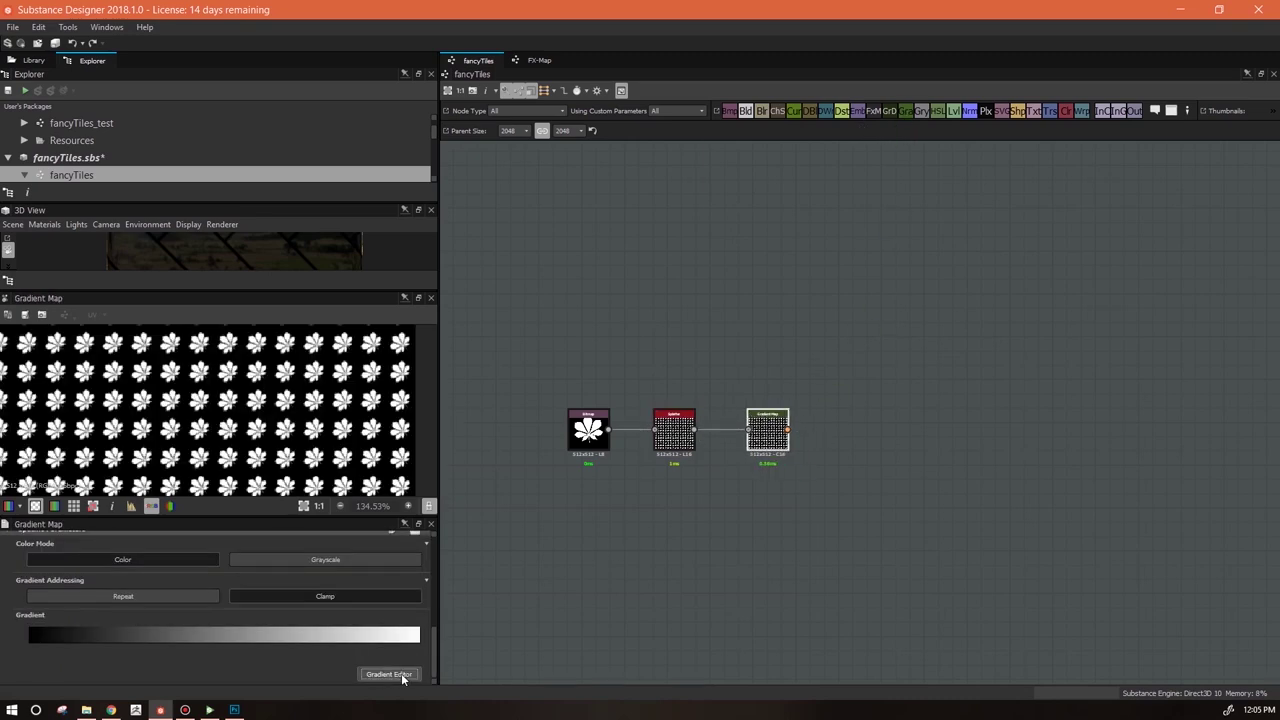
Recolor the Gradient Map's start key at position 0 to red, RGB 255, 0, 33
click(401, 676)
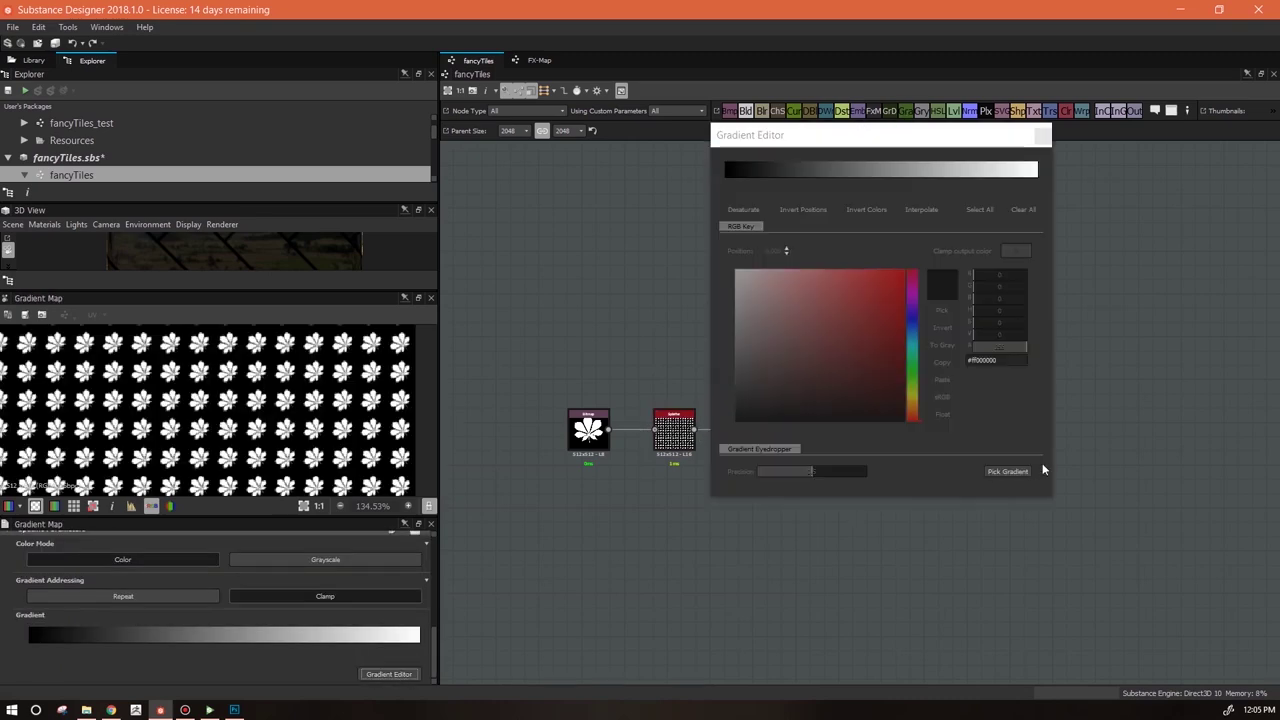
click(727, 176)
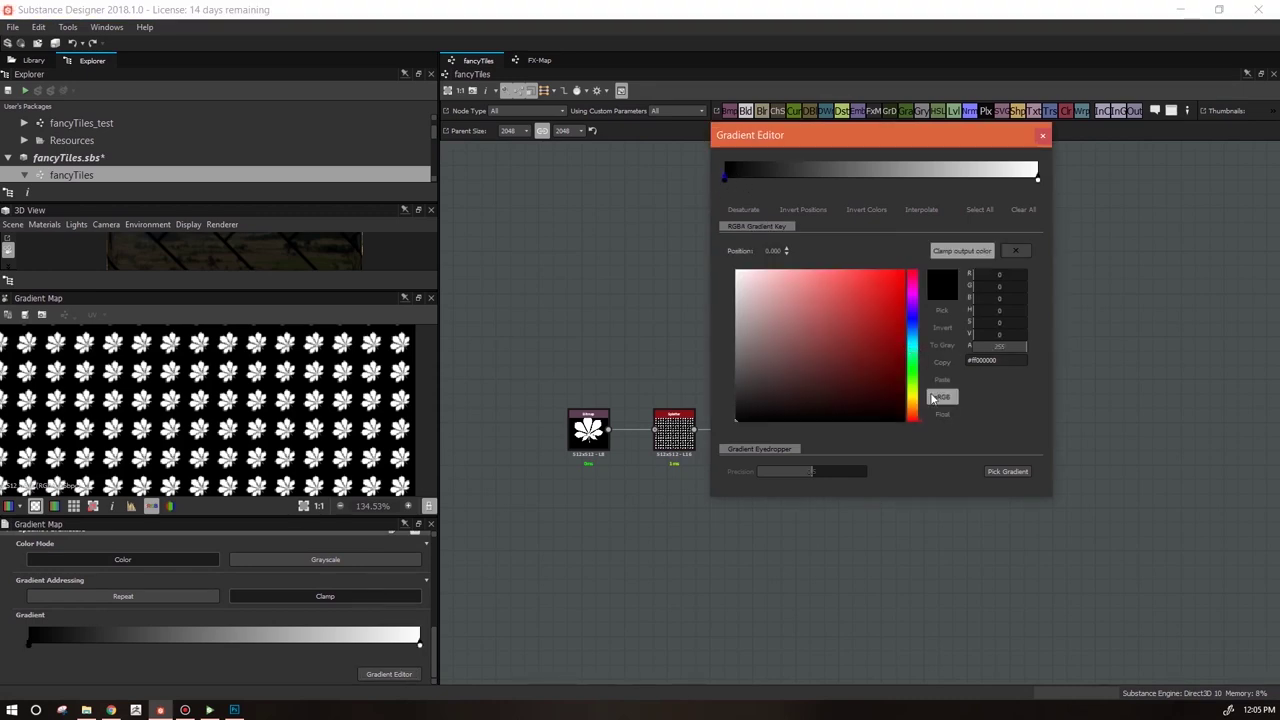
click(913, 271)
drag(868, 297, 943, 254)
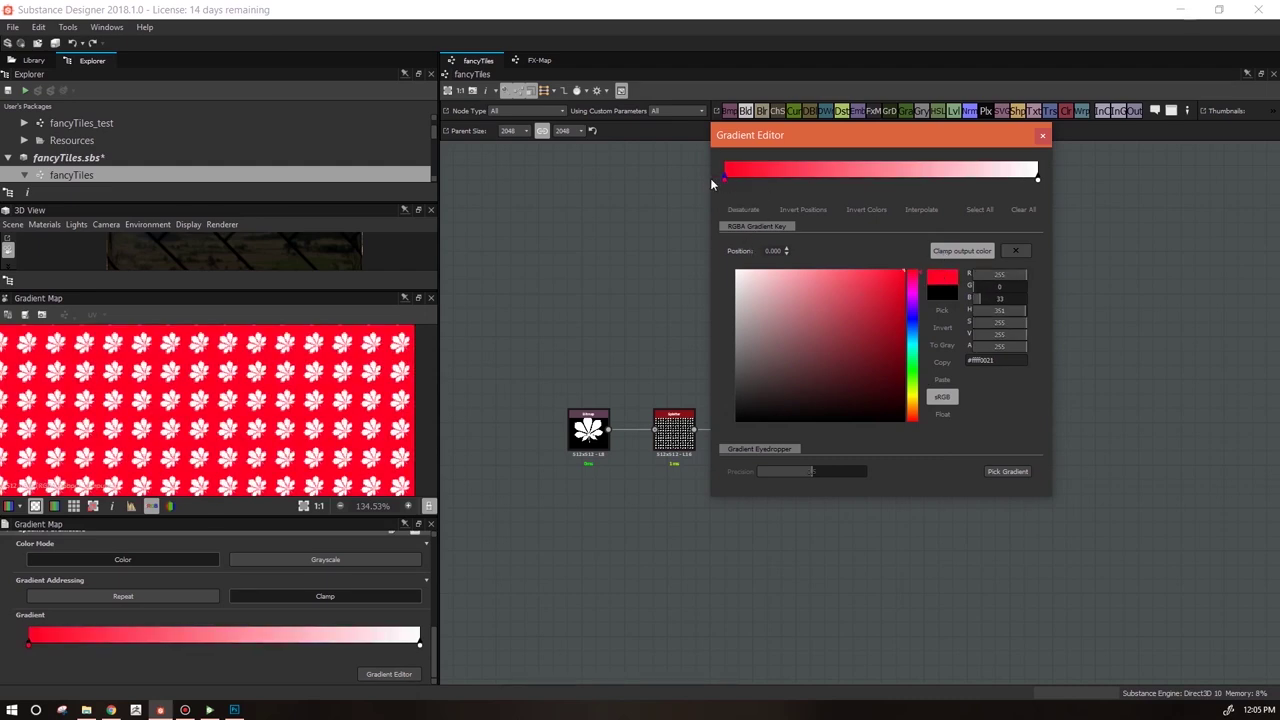
Recolor the gradient's end key at position 1 to golden yellow, RGB 255, 213, 0, and close the Gradient Editor
click(1037, 176)
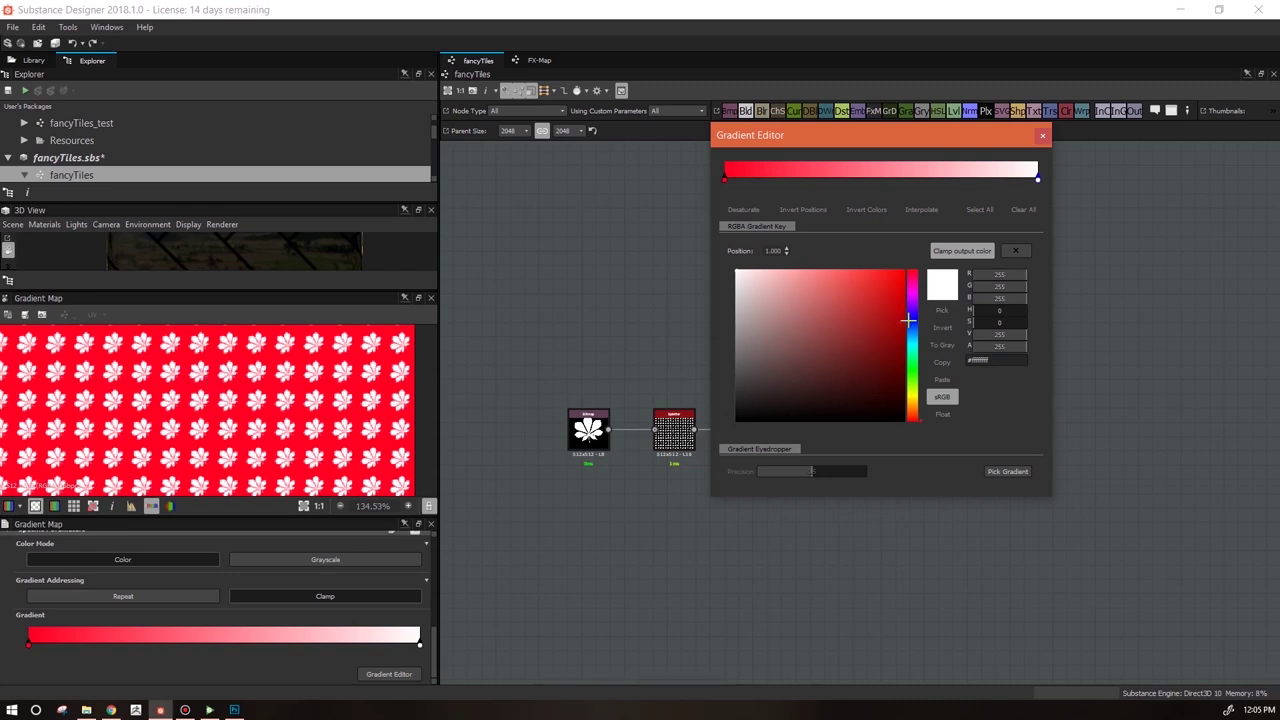
click(916, 396)
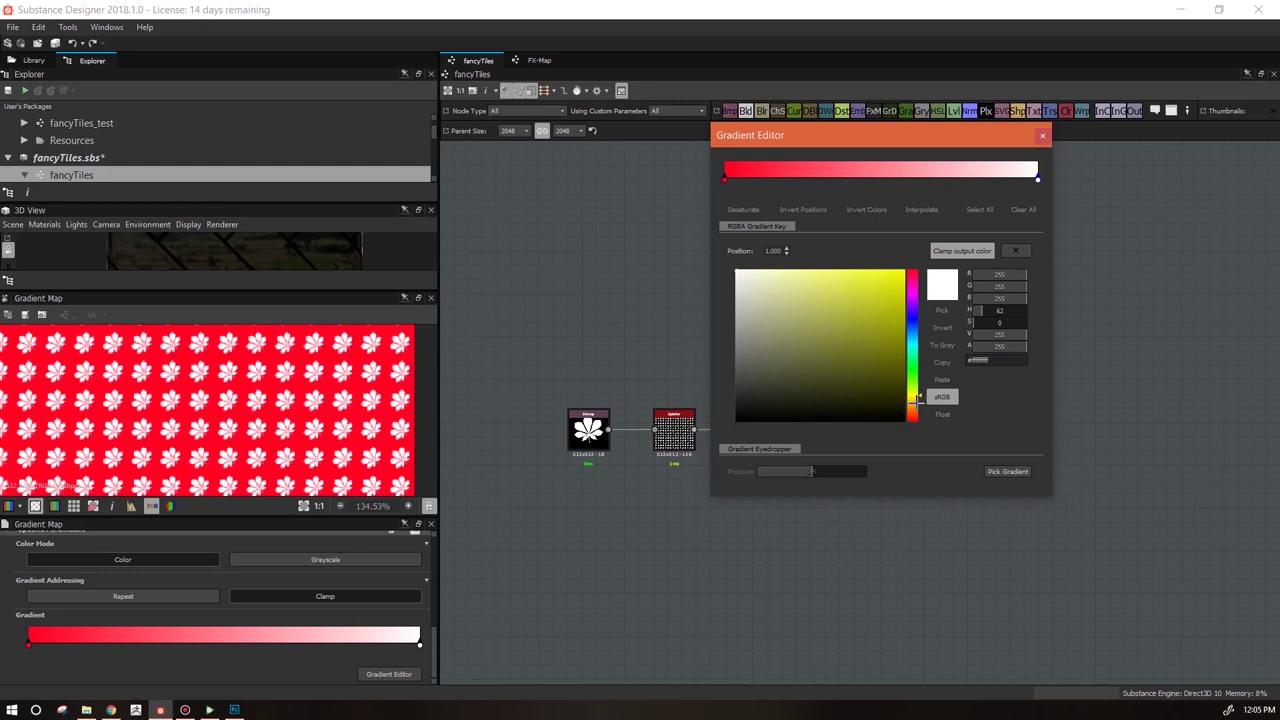
drag(916, 397, 917, 401)
drag(904, 303, 958, 232)
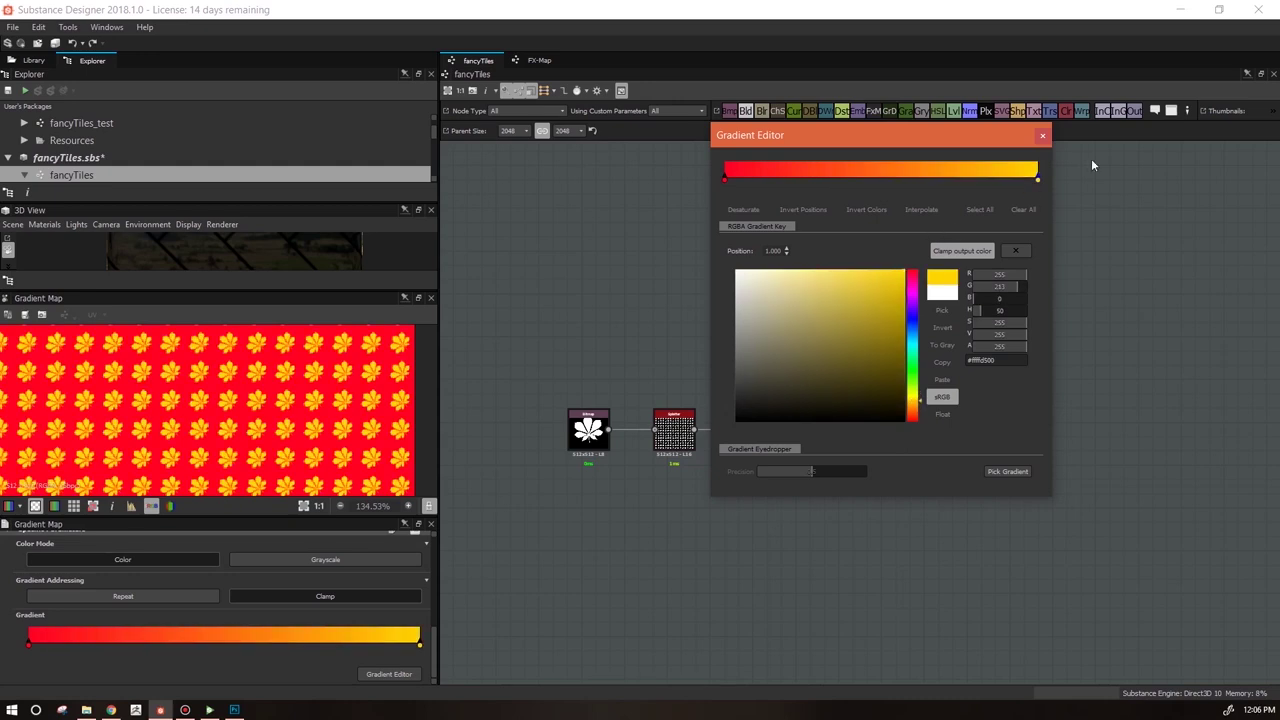
click(1043, 137)
Try moving the gradient's yellow key inward to sharpen the leaves, and return it to the end of the gradient
key(f)
scroll(320, 412, up, 7)
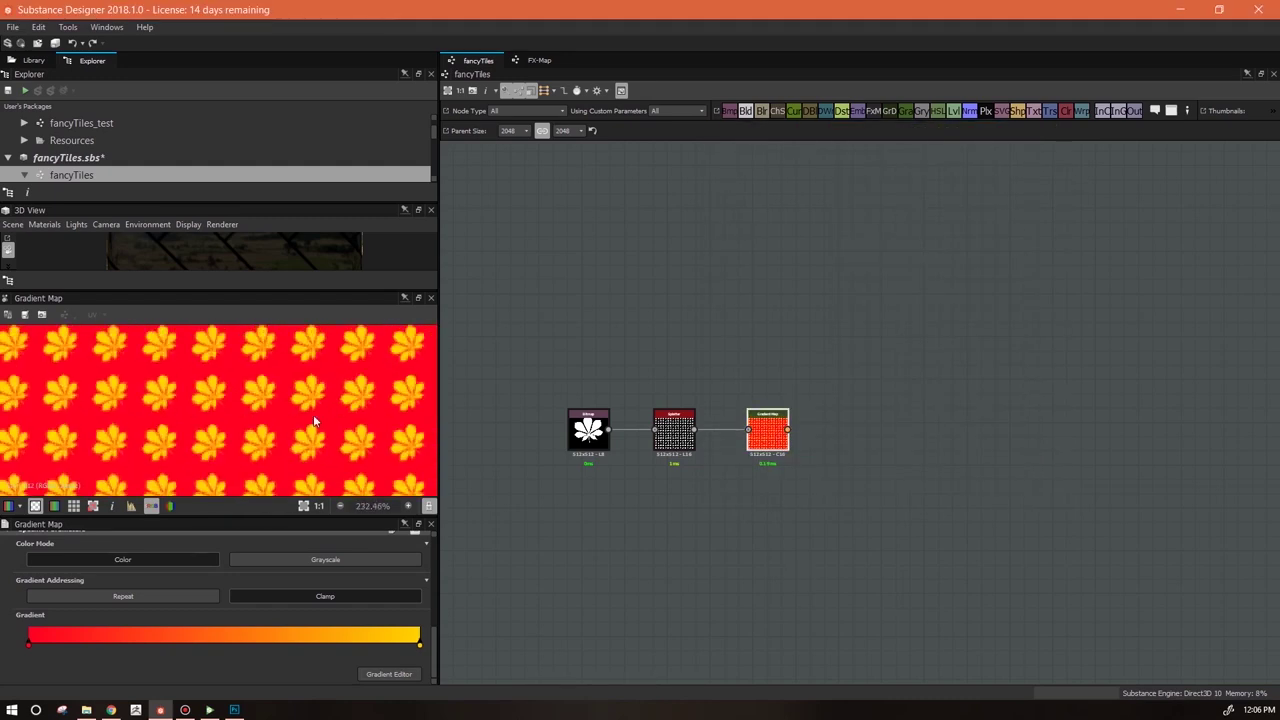
drag(419, 648, 276, 643)
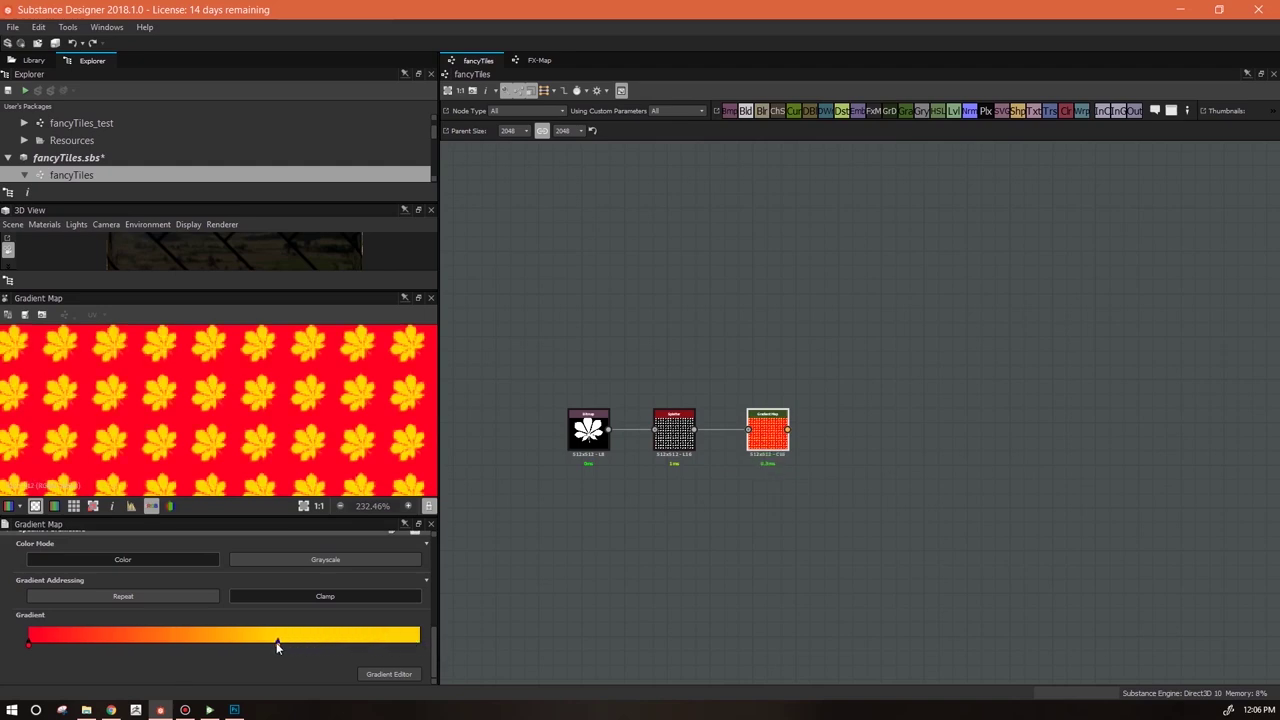
mouse_move(30, 648)
mouse_down()
mouse_move(235, 652)
mouse_move(28, 648)
mouse_up()
drag(276, 642, 518, 644)
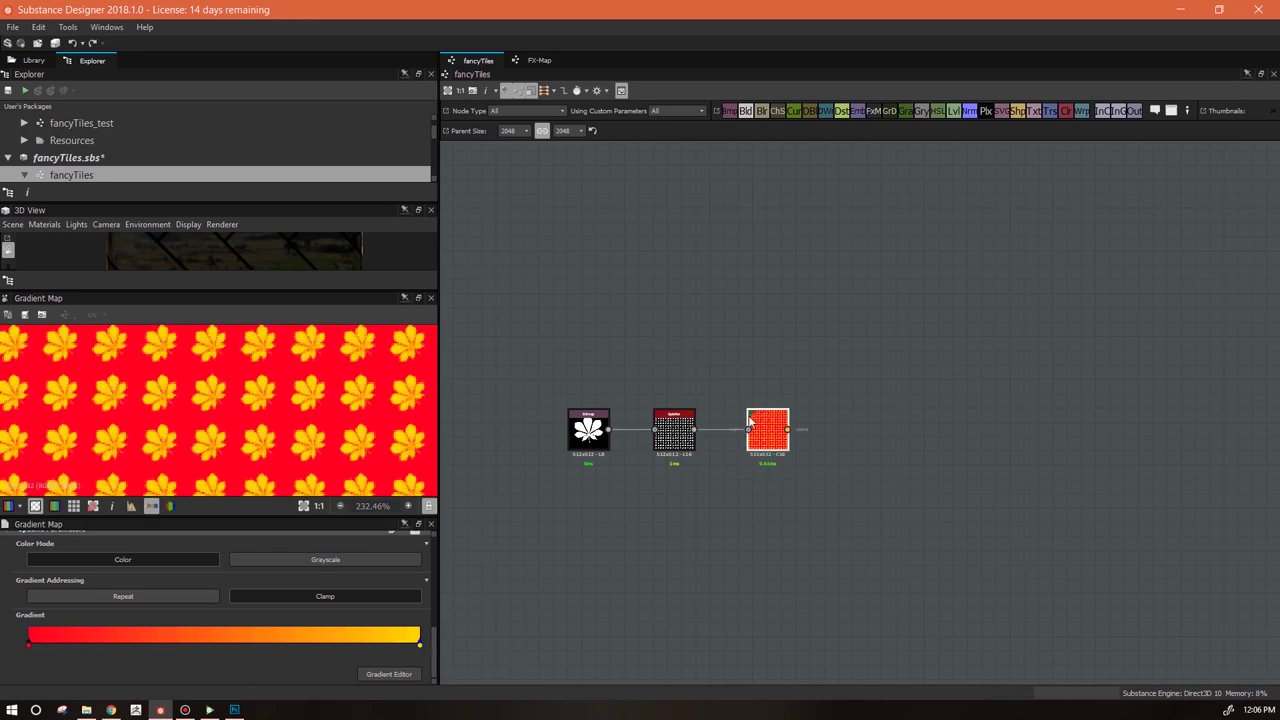
scroll(620, 450, up, 5)
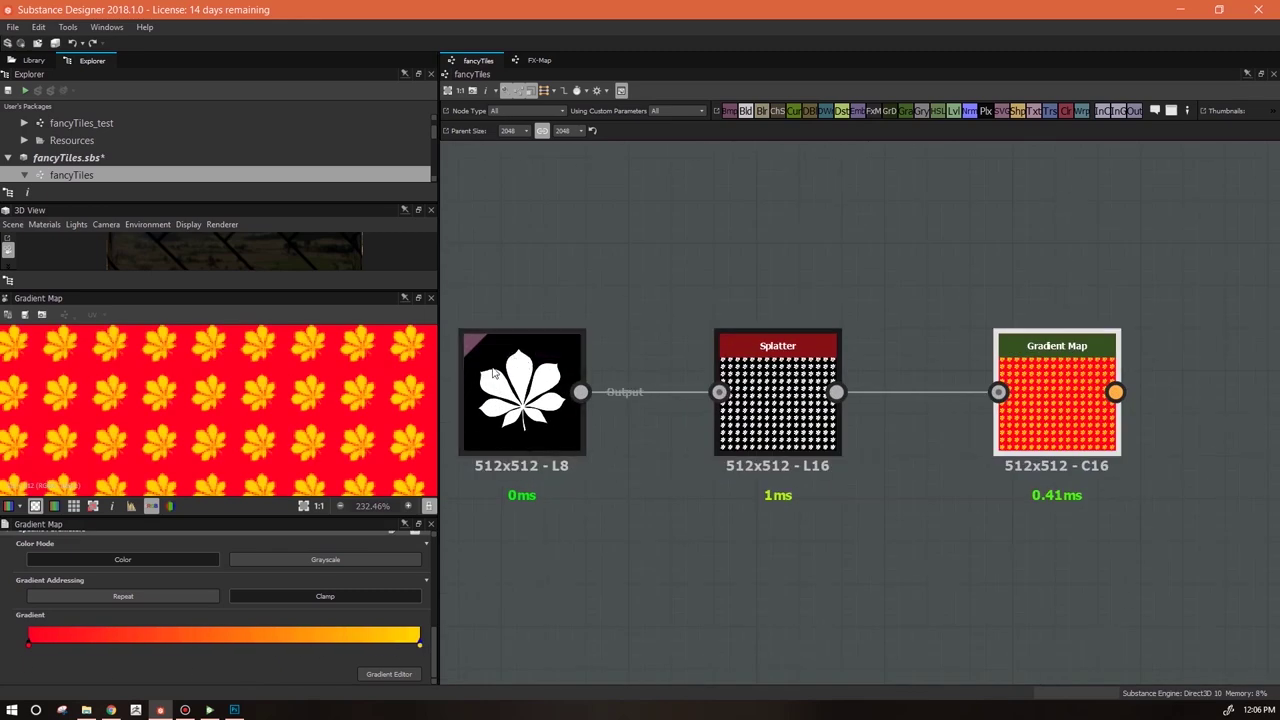
Add an HSL node after the Gradient Map and connect the Gradient Map's output to it
scroll(700, 430, down, 3)
drag(933, 430, 920, 430)
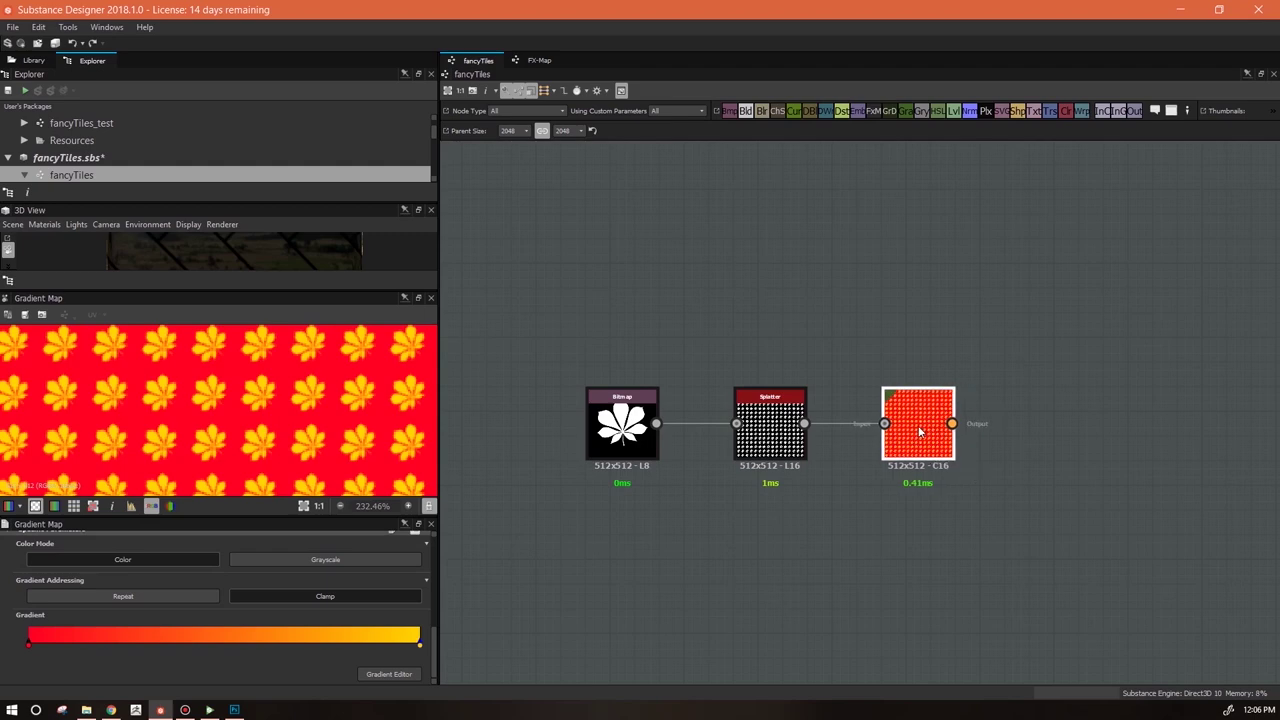
scroll(923, 472, down, 3)
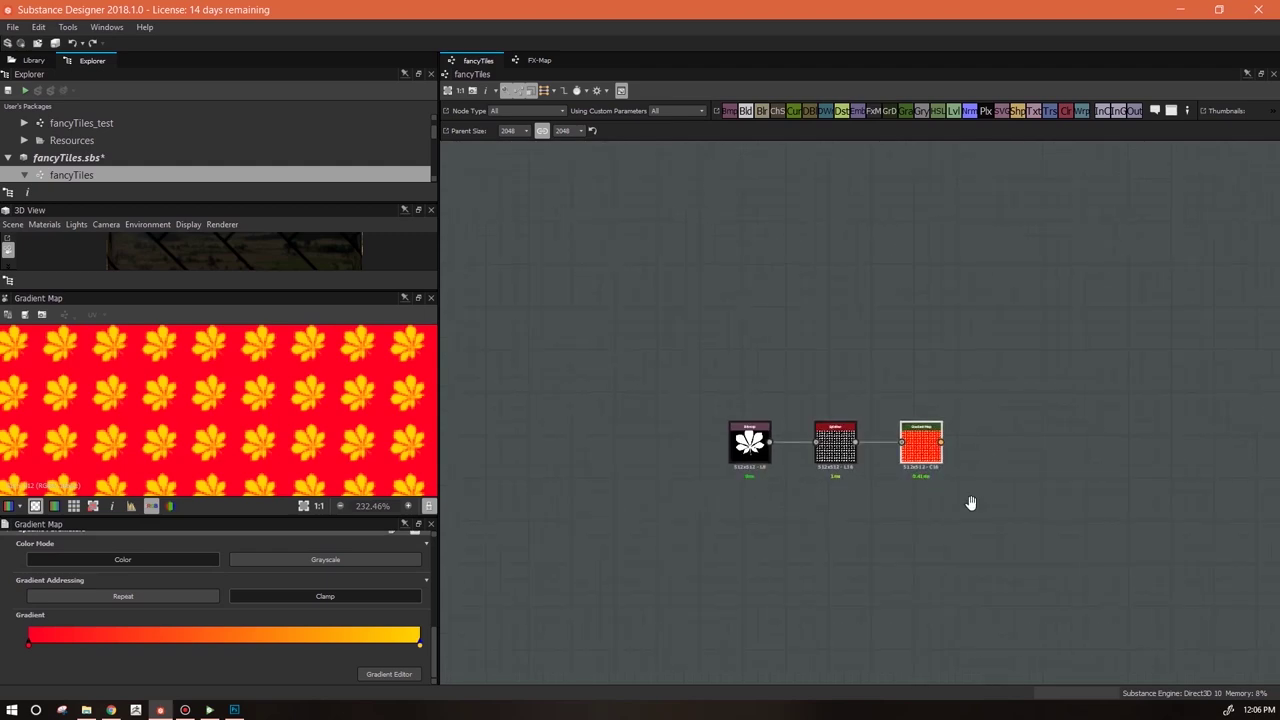
middle_drag(971, 503, 766, 459)
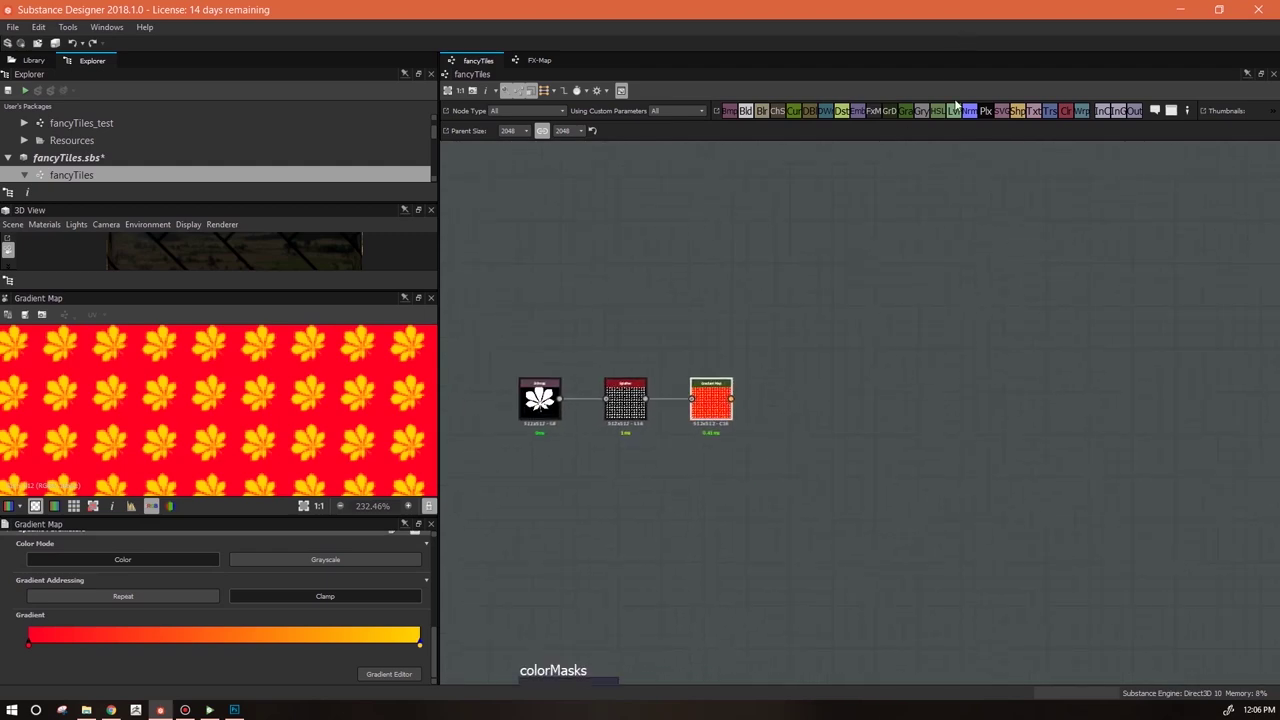
drag(828, 398, 826, 400)
drag(732, 399, 794, 412)
Try shifting the HSL node's hue to 0.35, and return it to 0.5
mouse_move(226, 608)
mouse_down()
mouse_move(345, 626)
mouse_move(278, 632)
mouse_move(158, 610)
mouse_move(205, 613)
mouse_move(24, 628)
mouse_move(165, 631)
mouse_up()
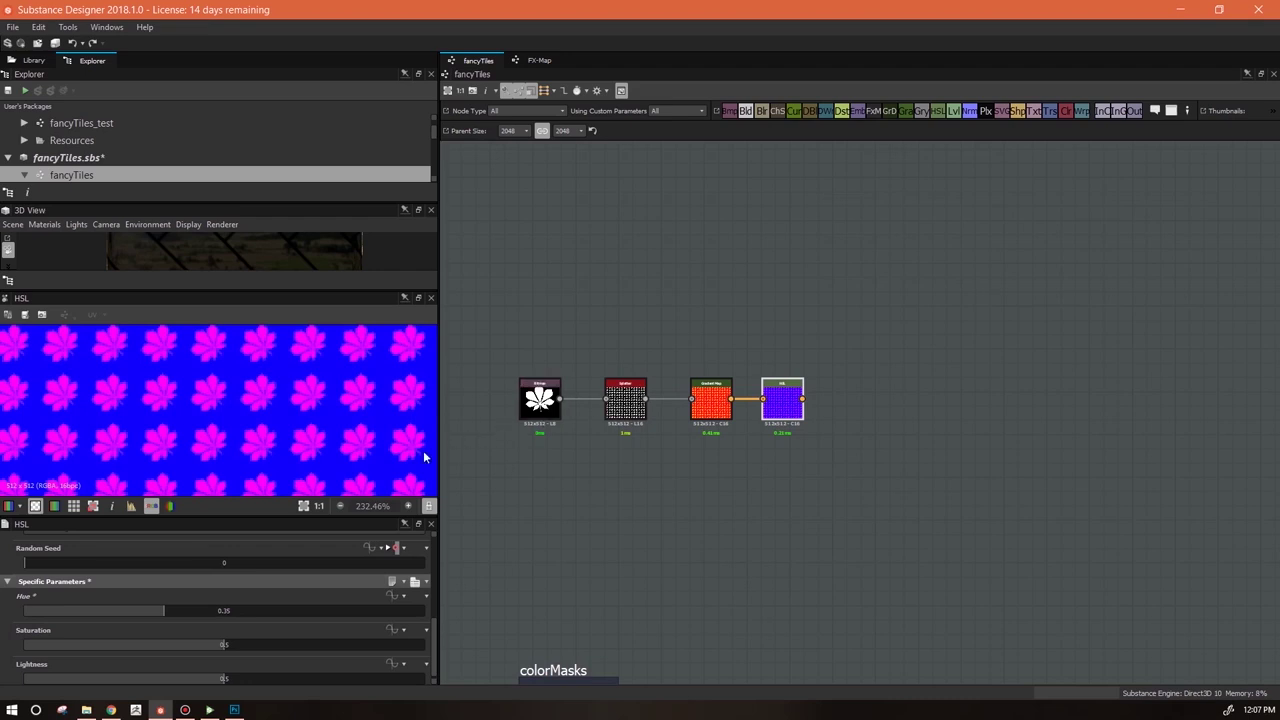
click(226, 612)
drag(225, 612, 224, 620)
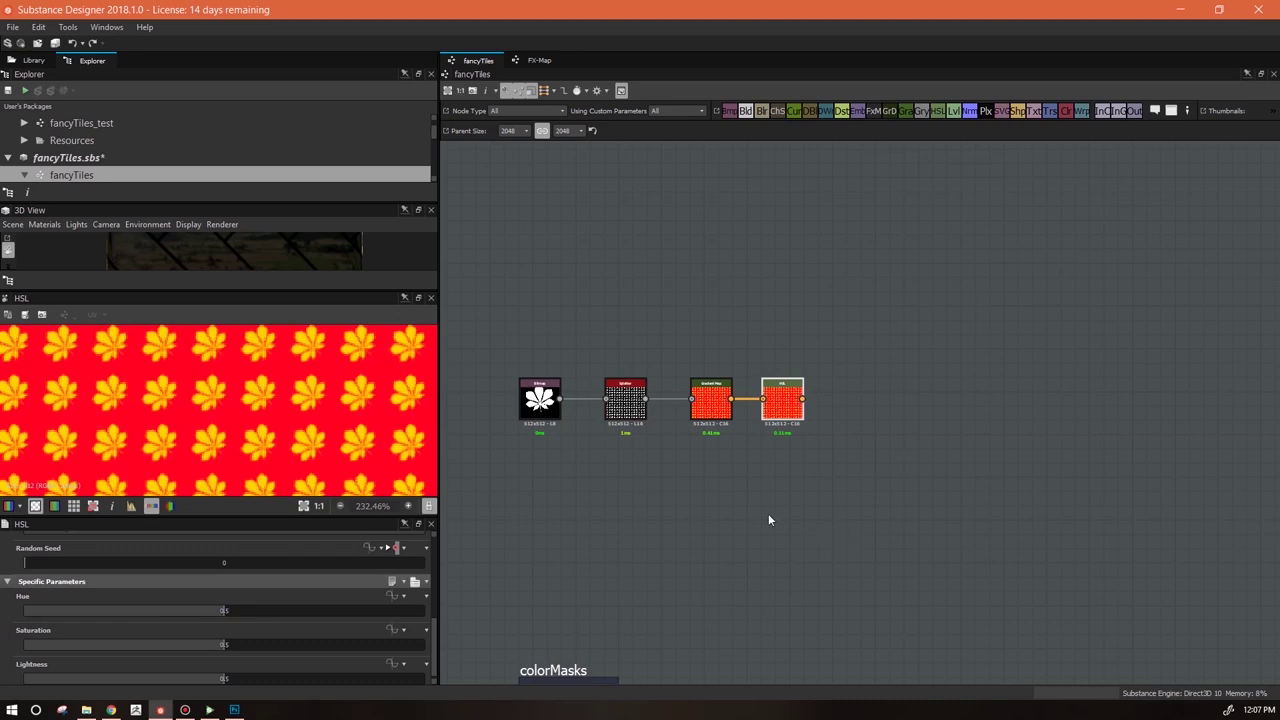
Move the whole leaf node chain from Bitmap to HSL higher up in the graph, away from the colorMasks frame
scroll(768, 513, down, 1)
drag(787, 423, 784, 421)
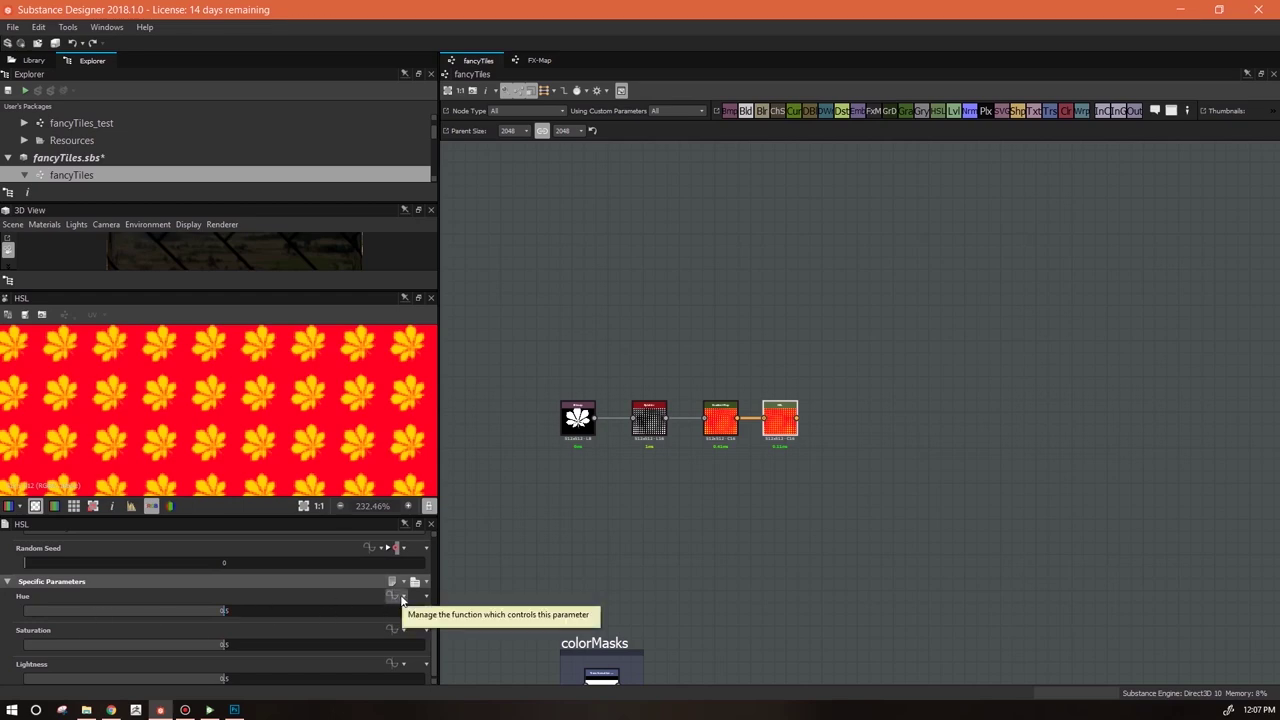
drag(914, 382, 572, 474)
drag(776, 428, 776, 296)
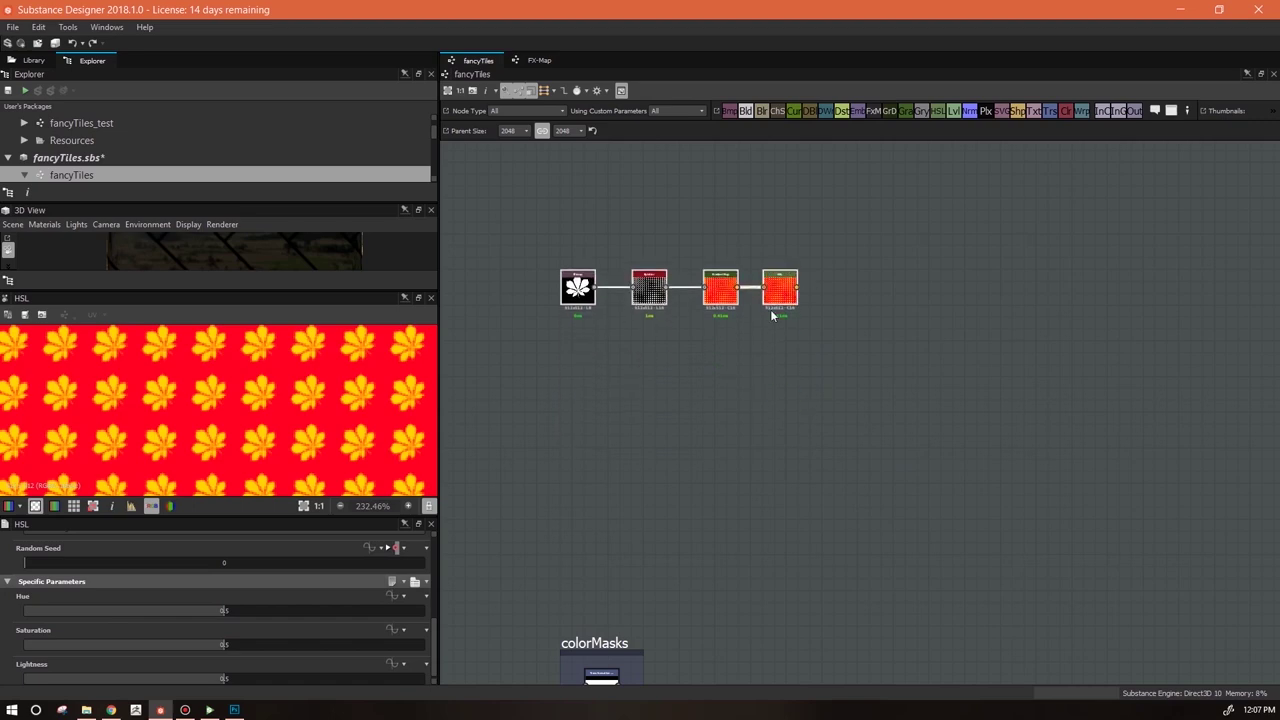
scroll(800, 347, down, 3)
scroll(360, 400, down, 2)
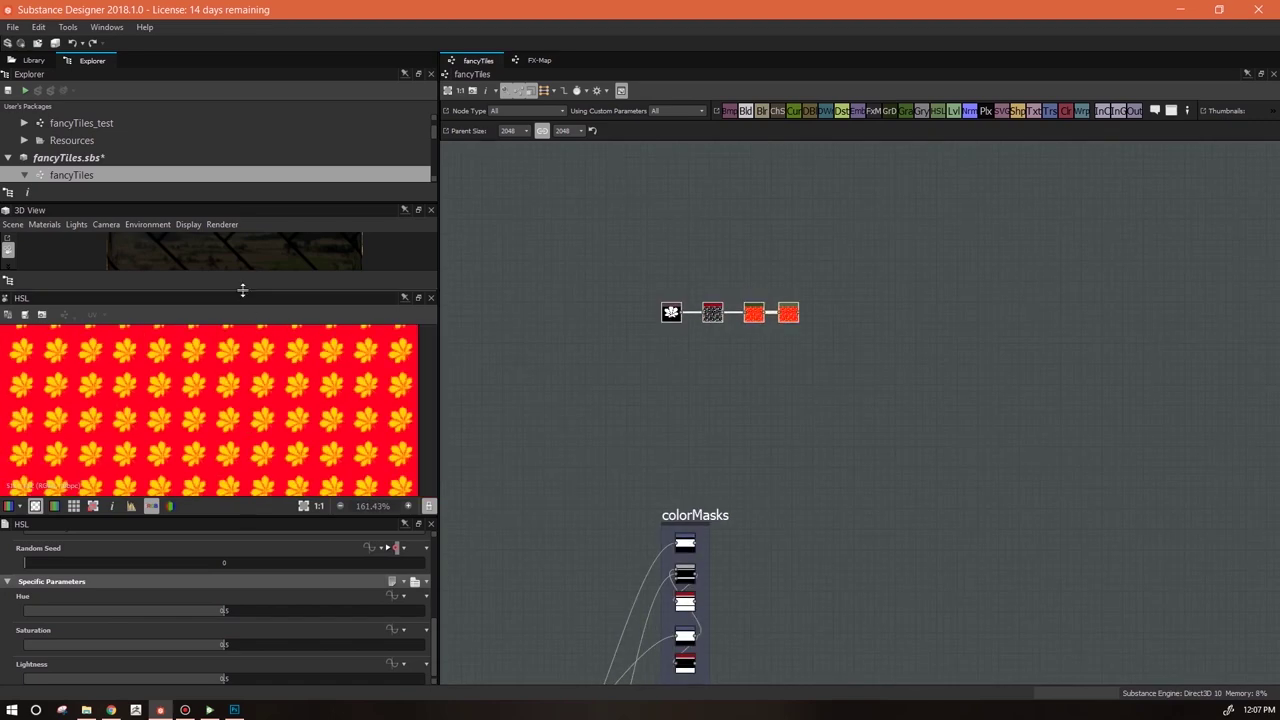
Enlarge the 3D view, and shrink it again to give the 2D preview more room
drag(242, 291, 243, 404)
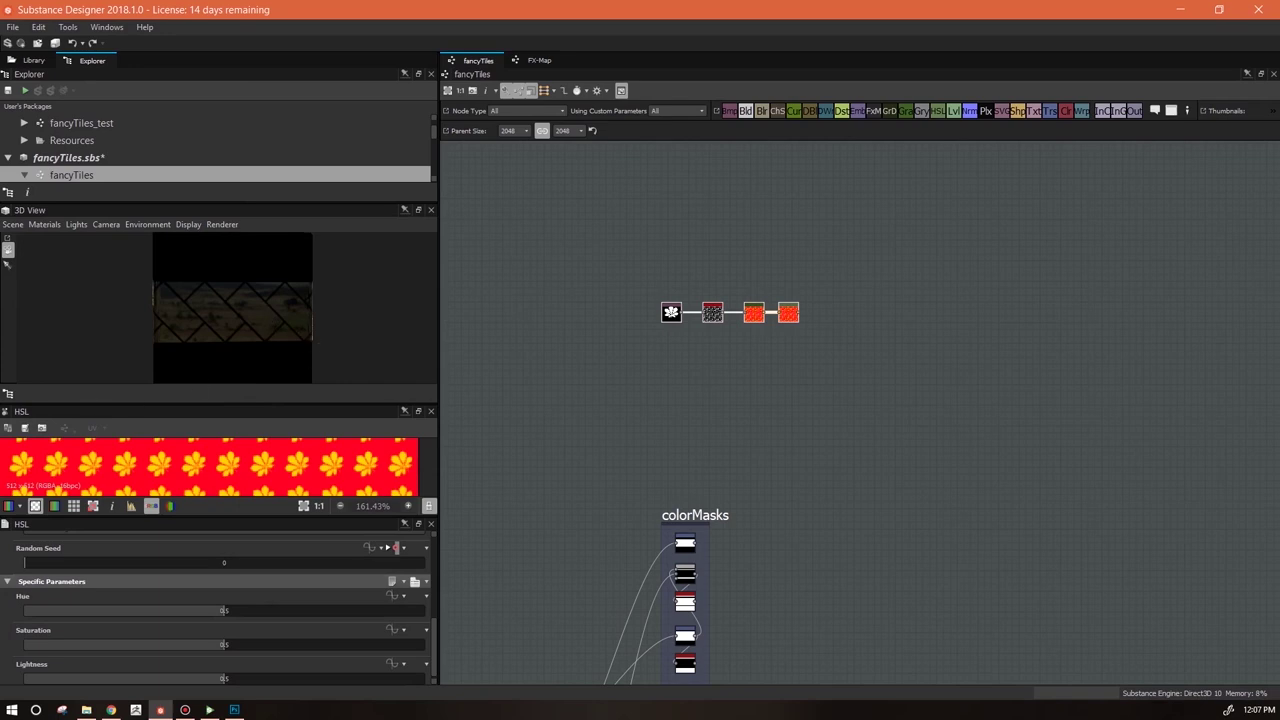
key(alt)
drag(795, 316, 795, 312)
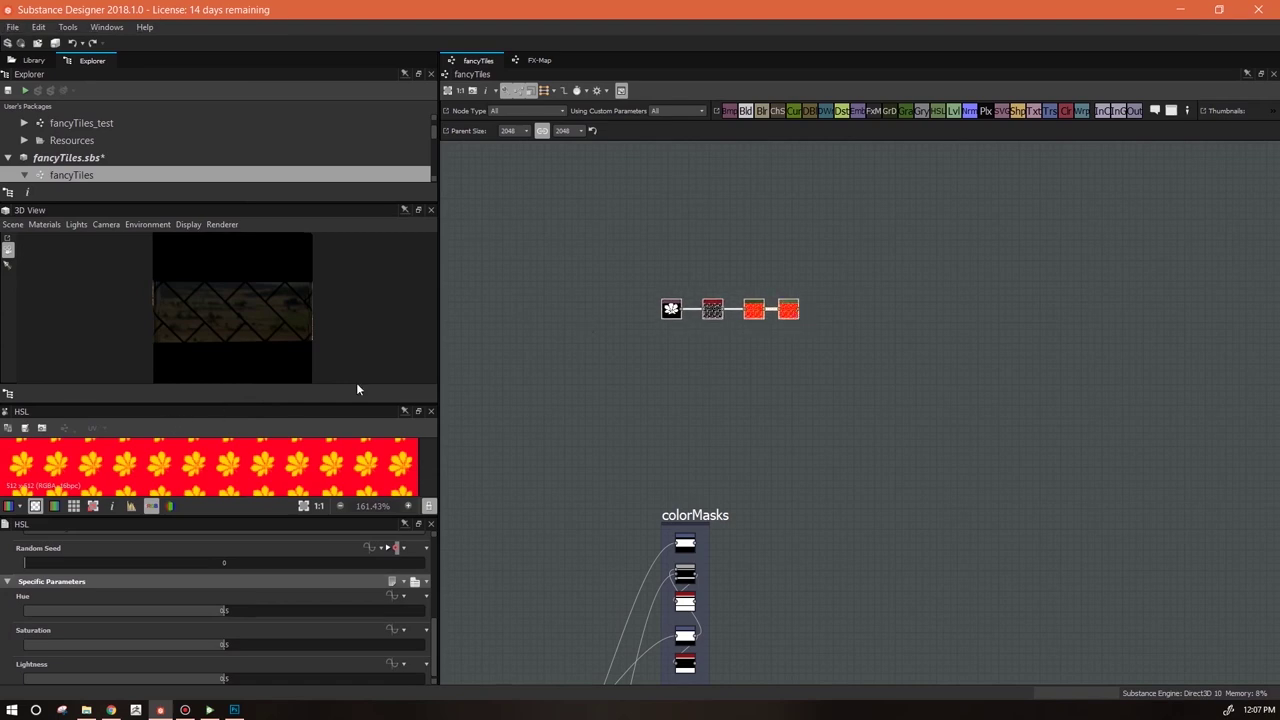
scroll(742, 316, up, 5)
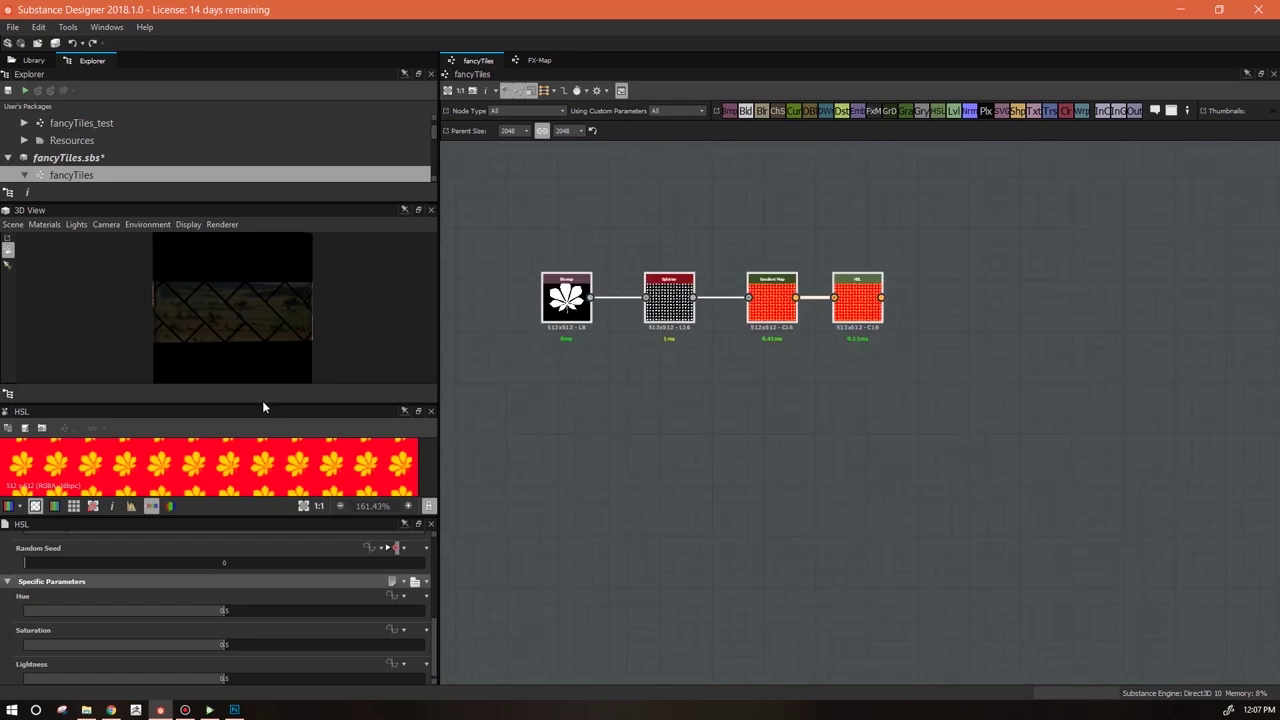
drag(261, 394, 262, 247)
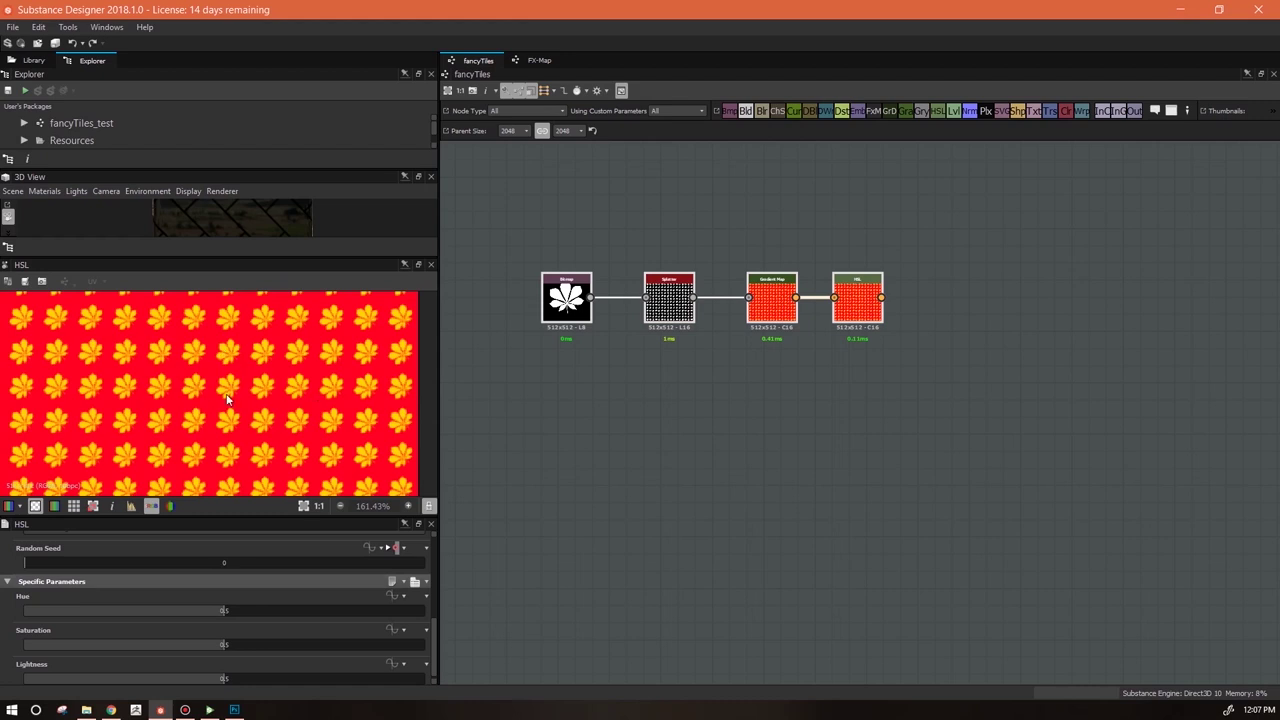
Add a Blur node some distance after the HSL node and connect the HSL output to it
middle_drag(782, 528, 592, 512)
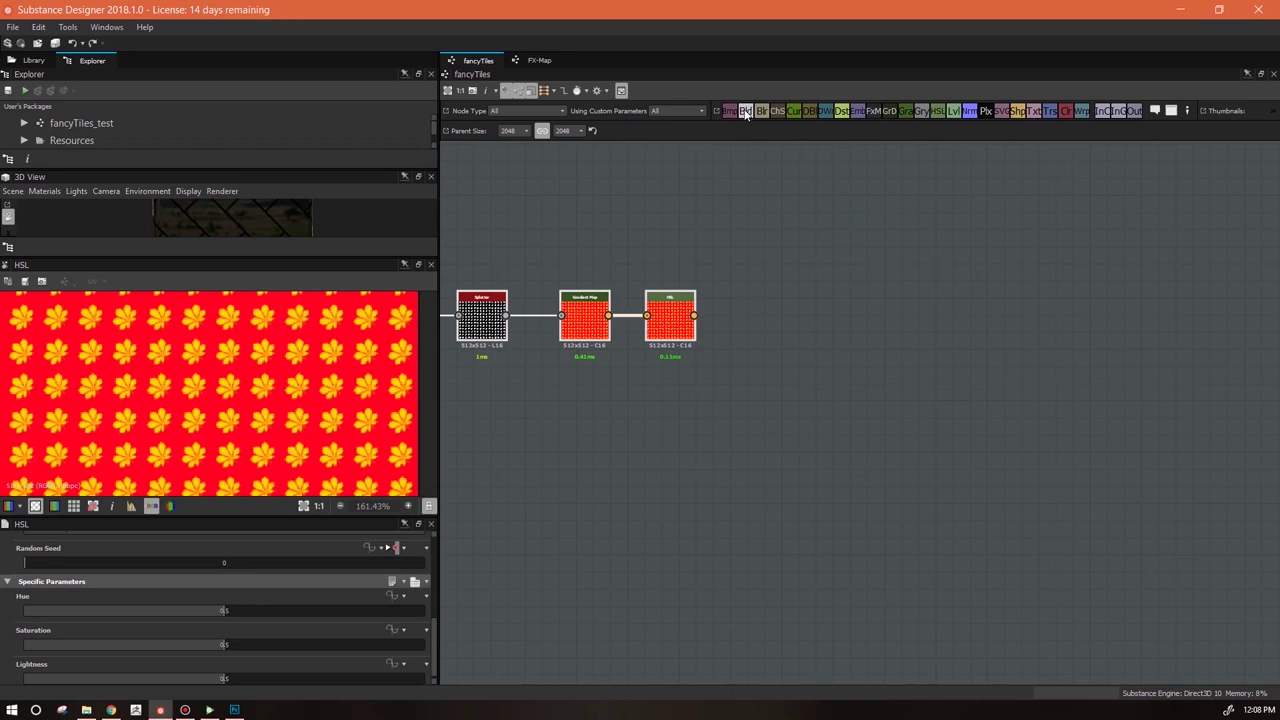
drag(896, 310, 896, 310)
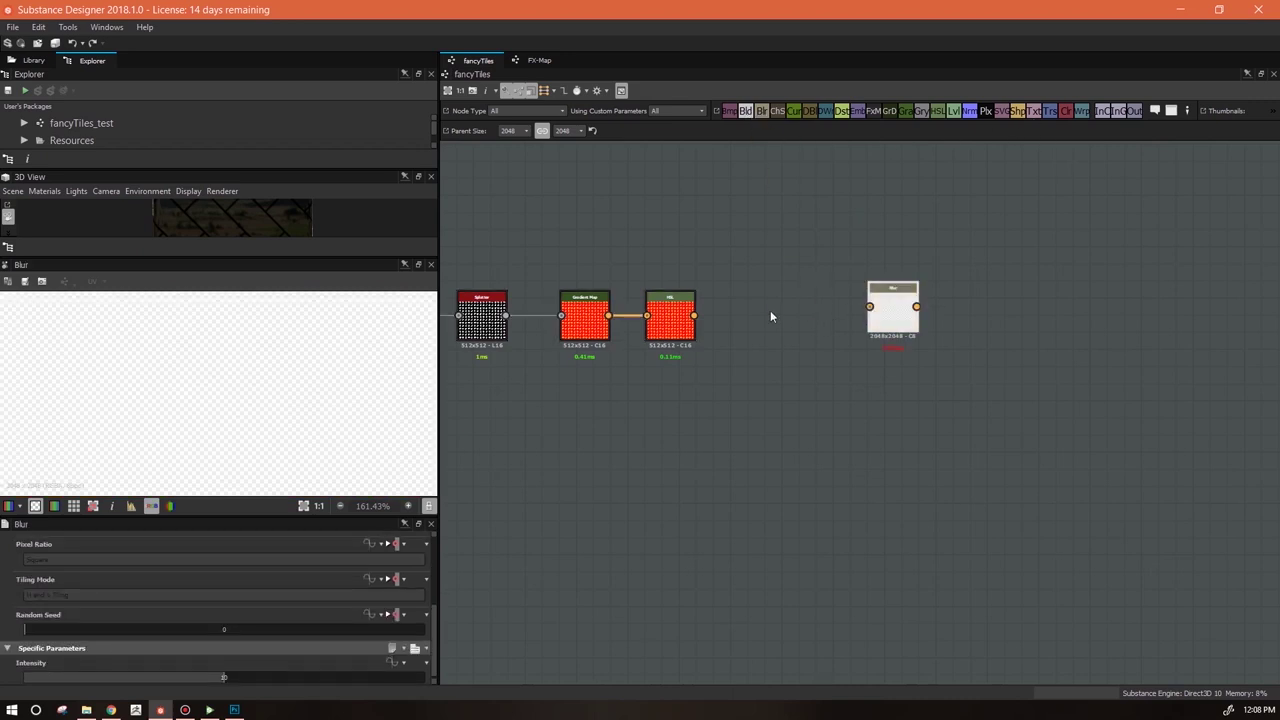
click(686, 318)
drag(700, 317, 870, 307)
Set the Blur node's intensity to 17.46
click(894, 317)
drag(437, 639, 437, 645)
drag(226, 675, 372, 684)
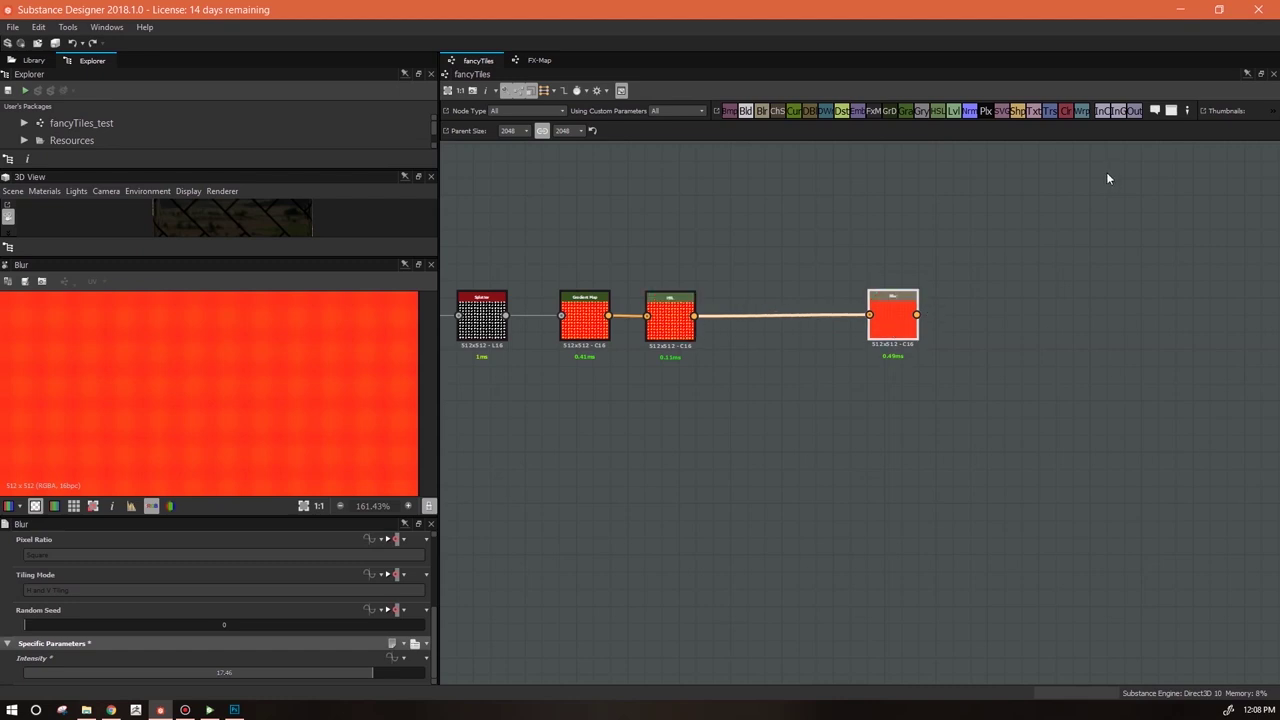
Add a second HSL node below the Blur, connect the Blur output to it, and set its hue to 0.47
drag(921, 113, 893, 392)
drag(917, 316, 869, 391)
drag(223, 674, 214, 681)
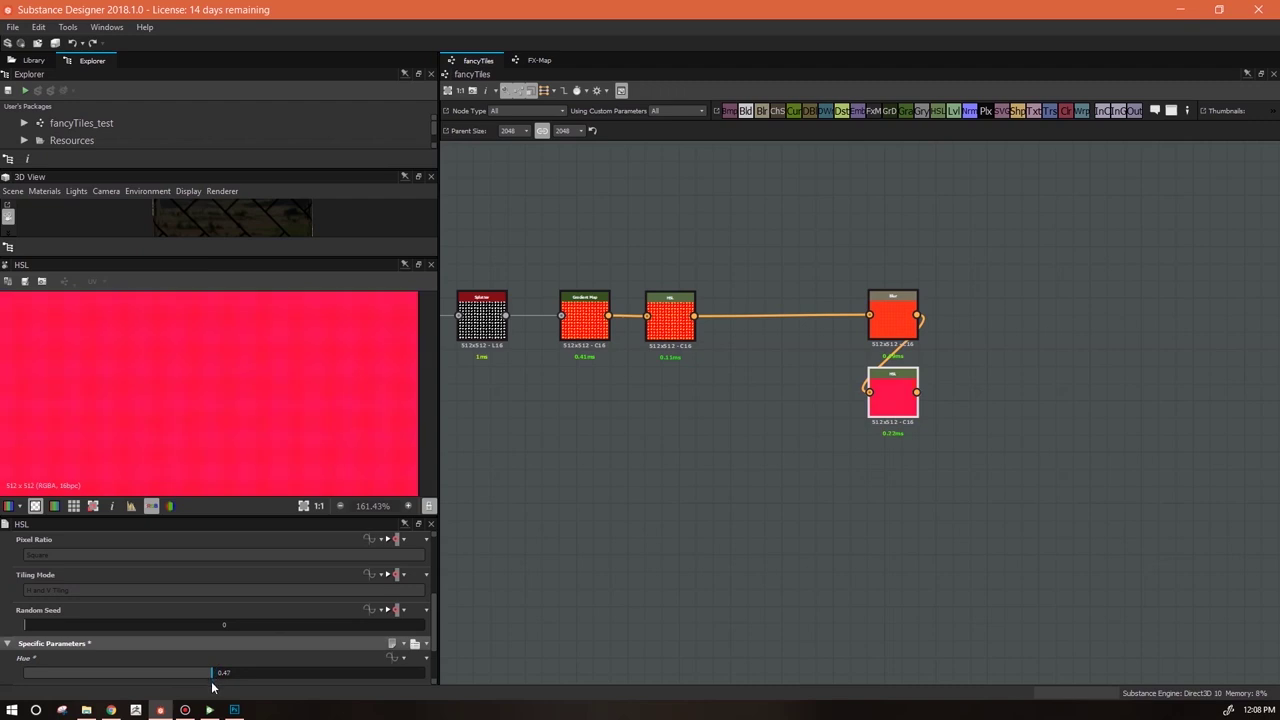
Enlarge the 3D view and the 2D preview area, and preview the first HSL node's leaf pattern
scroll(1022, 433, down, 1)
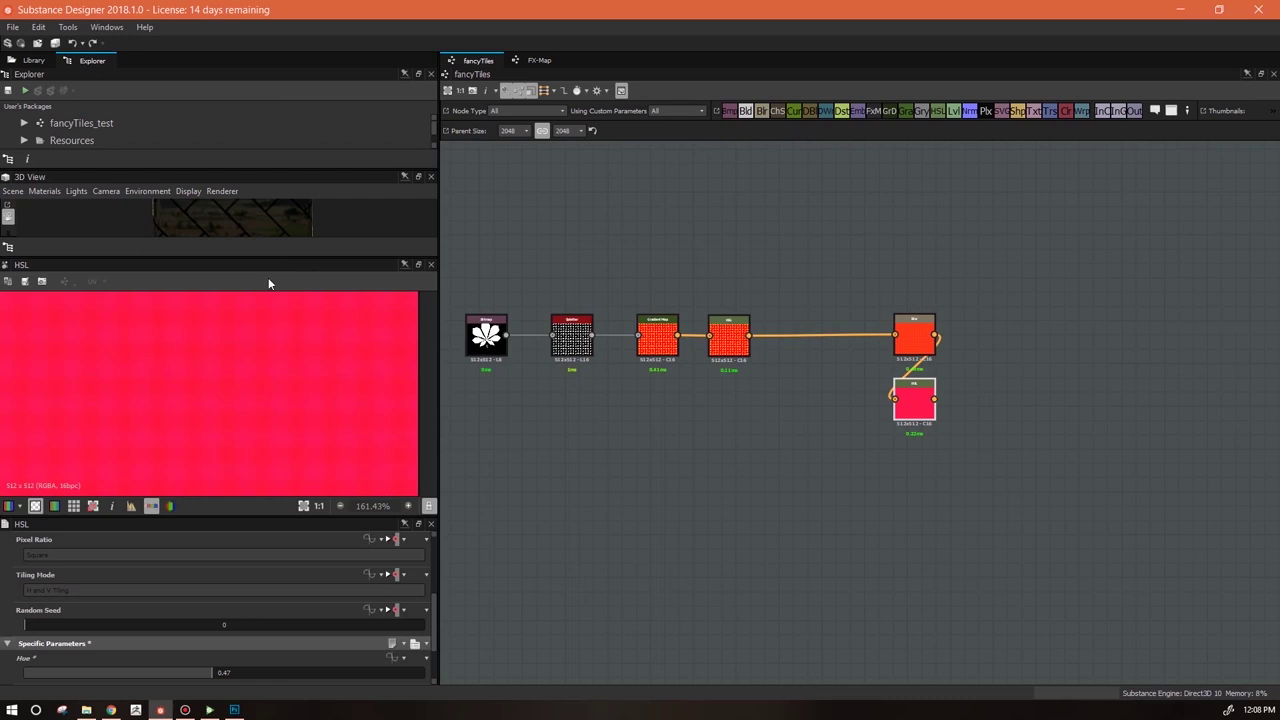
drag(265, 255, 315, 392)
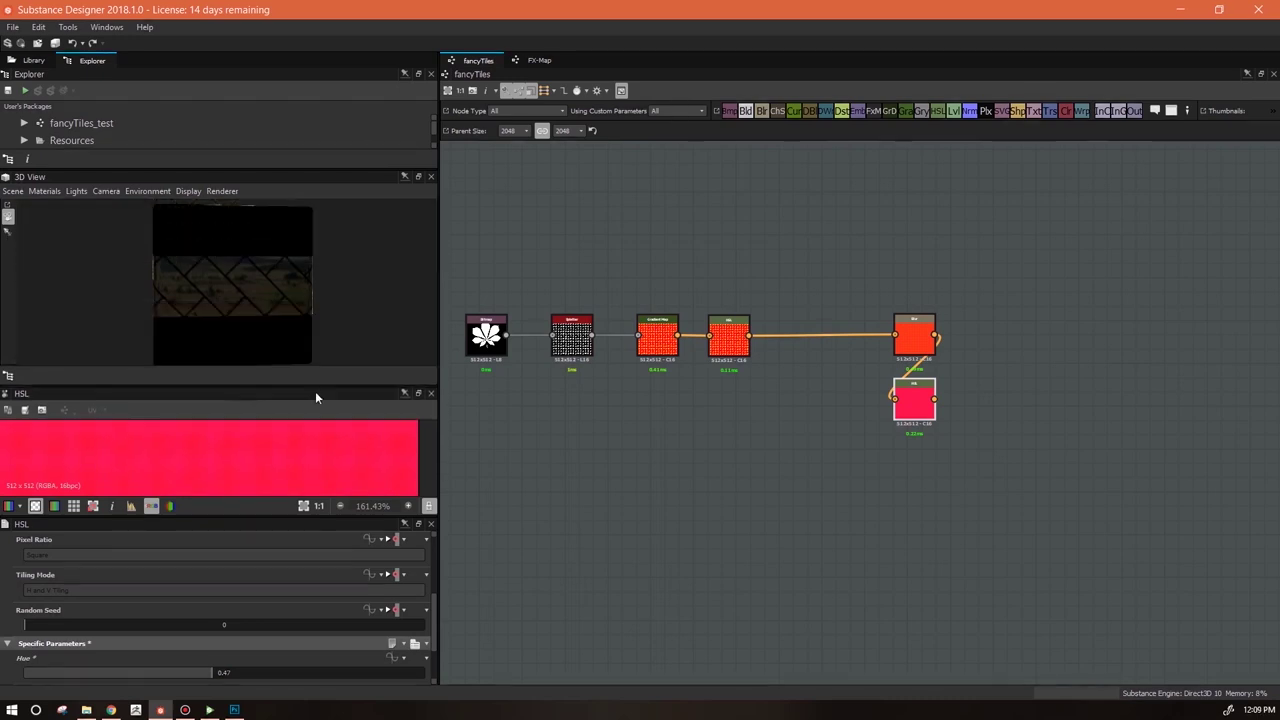
scroll(857, 518, down, 2)
scroll(850, 486, up, 2)
click(740, 348)
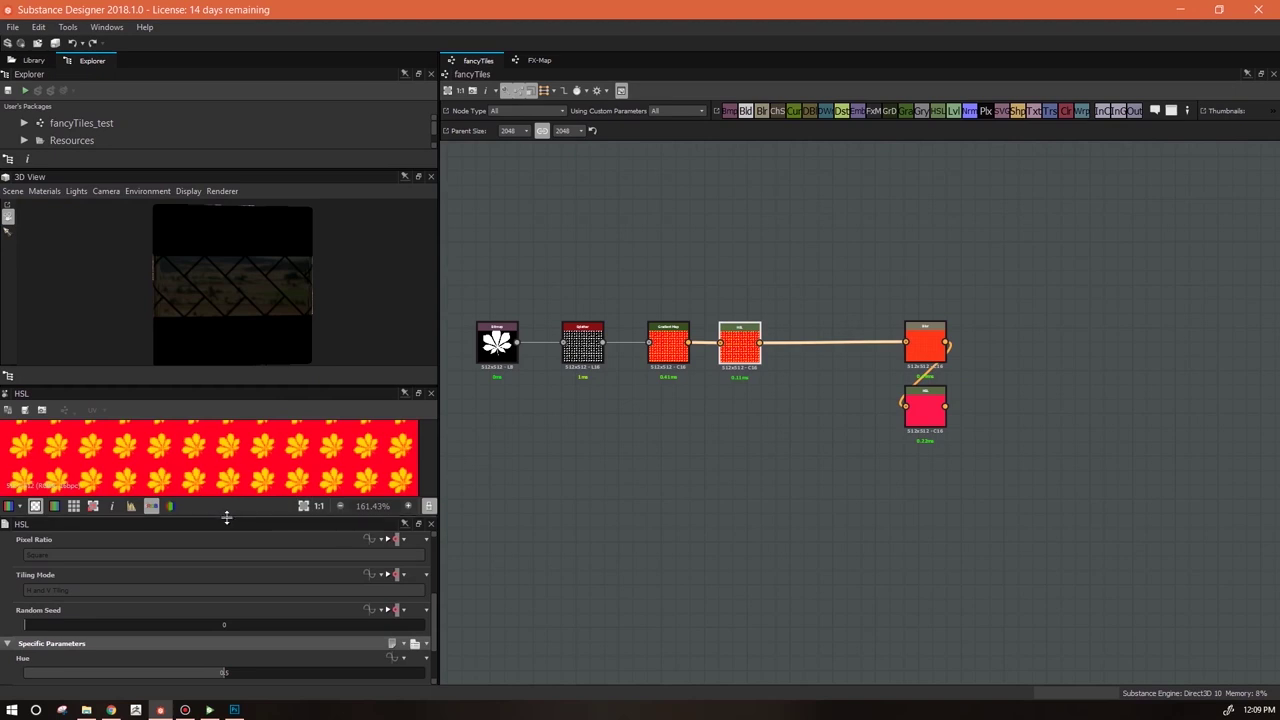
drag(217, 516, 217, 581)
scroll(271, 503, down, 3)
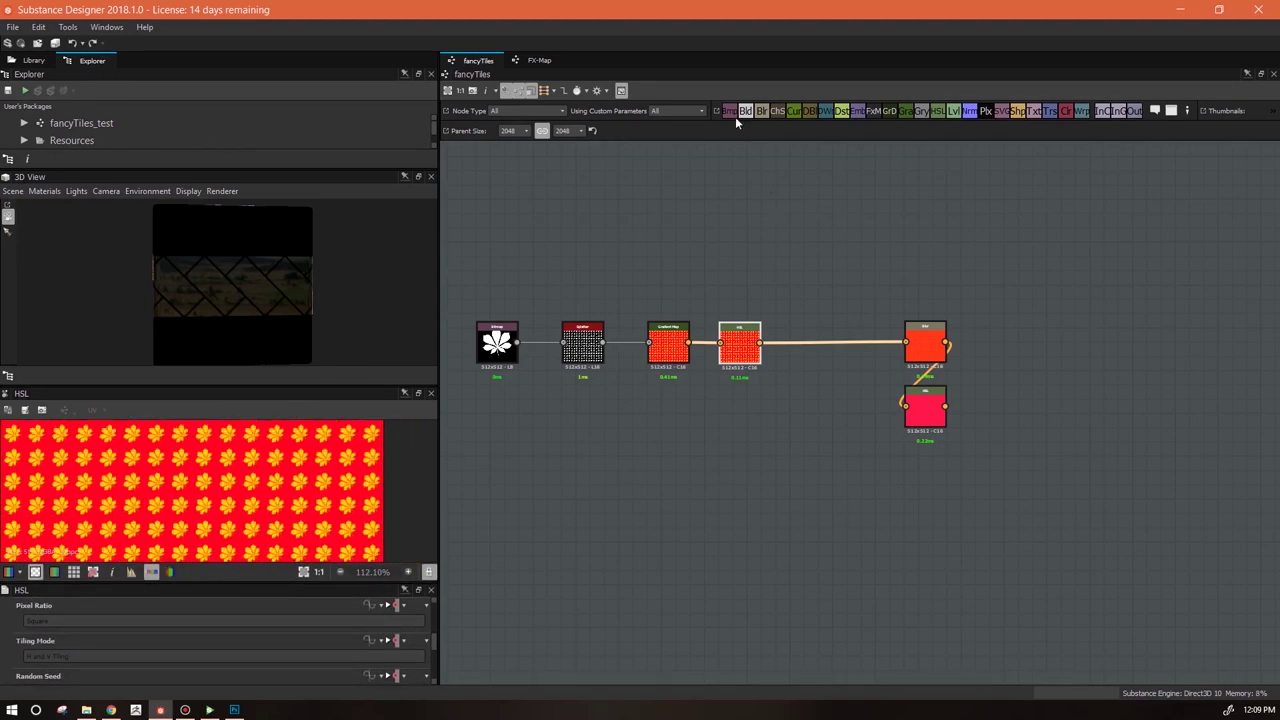
Add a Blend node fed by the first HSL node and mask it with the fancyTiles frame's output
drag(829, 519, 830, 520)
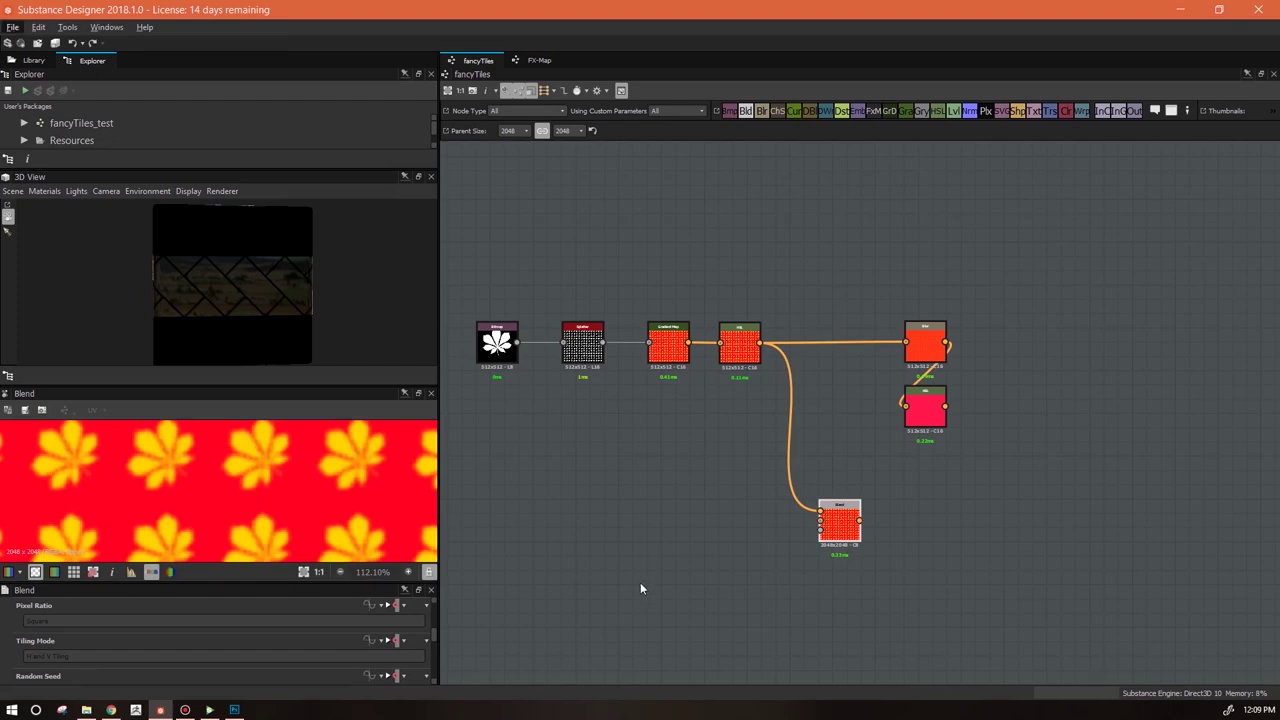
middle_drag(640, 583, 992, 383)
scroll(990, 385, down, 3)
middle_drag(702, 509, 769, 214)
middle_drag(1197, 371, 978, 407)
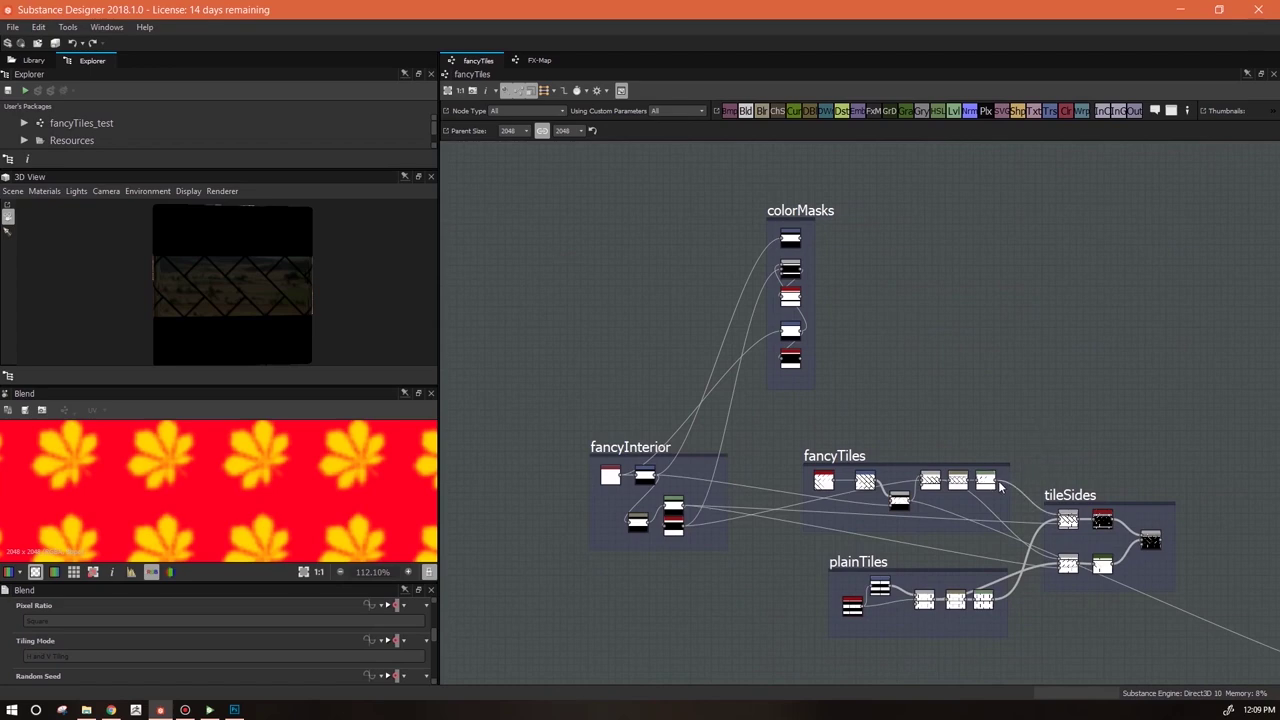
key(alt)
middle_drag(1027, 394, 891, 614)
scroll(915, 470, down, 1)
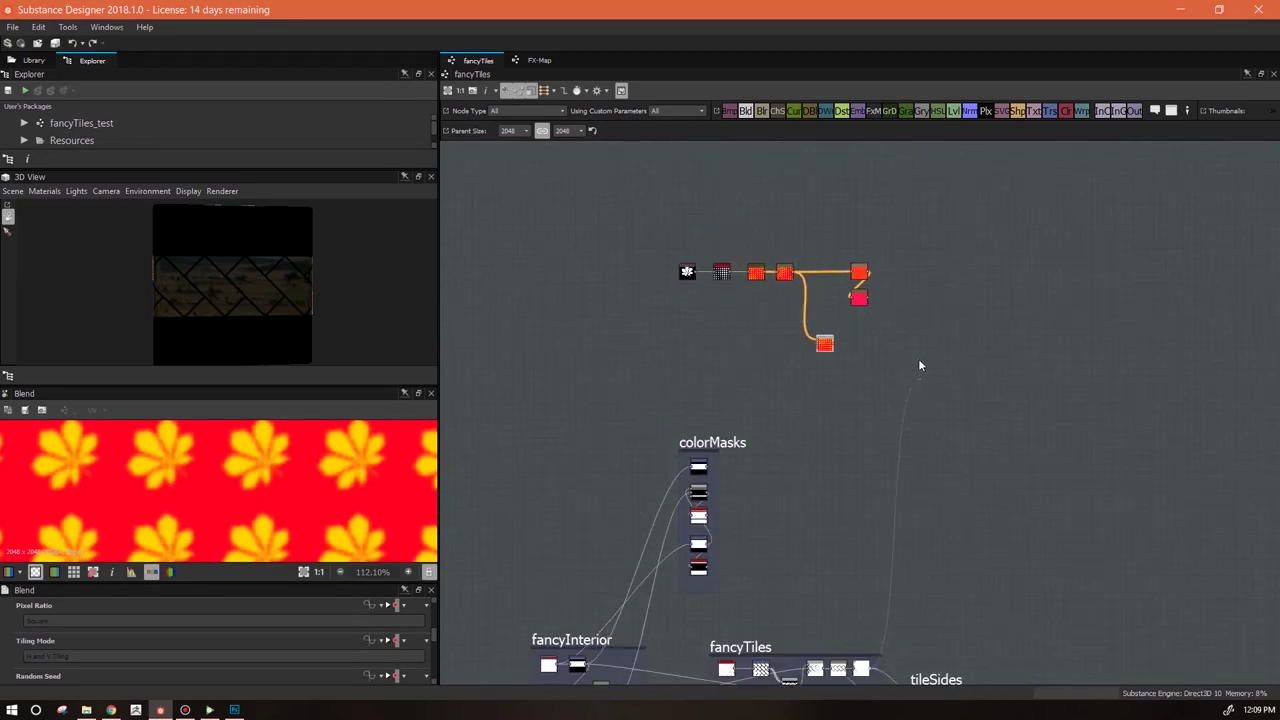
scroll(237, 481, down, 8)
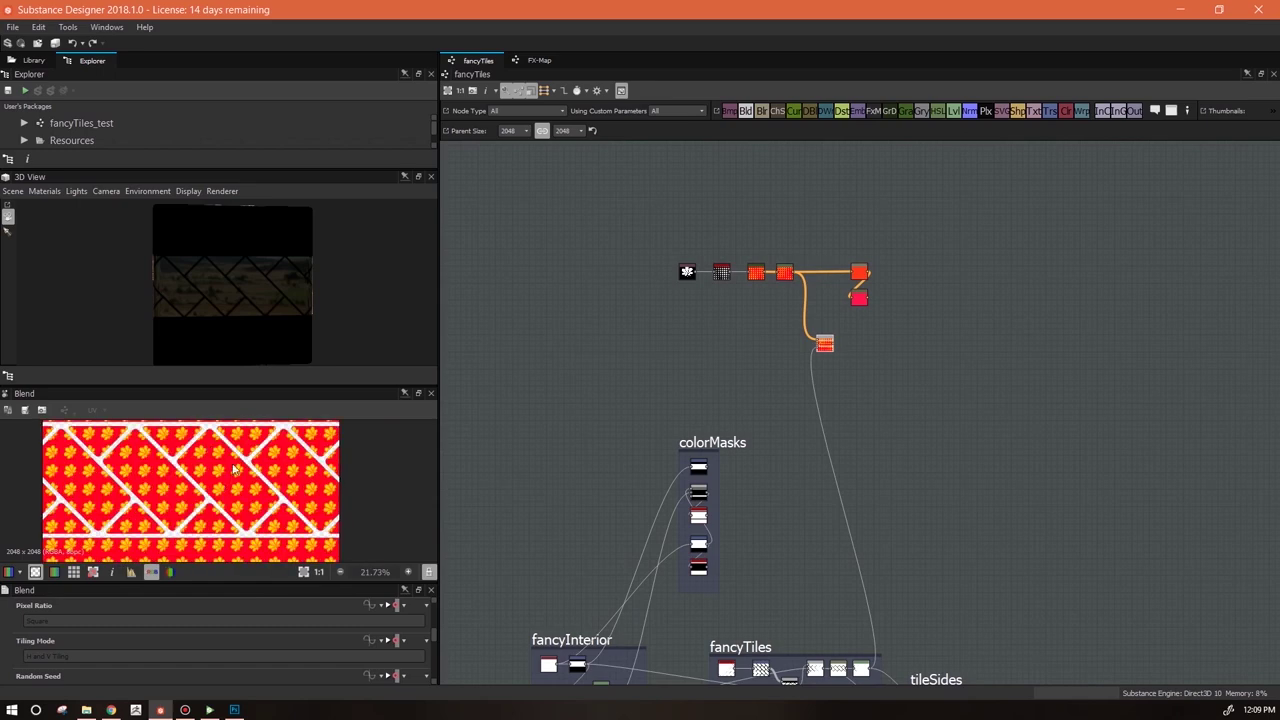
scroll(198, 477, up, 3)
middle_drag(249, 510, 275, 386)
Add a second Blend node beside the first, feed it the first Blend's output, and mask it with the wide fancyInterior band
middle_drag(923, 466, 806, 531)
scroll(790, 492, up, 1)
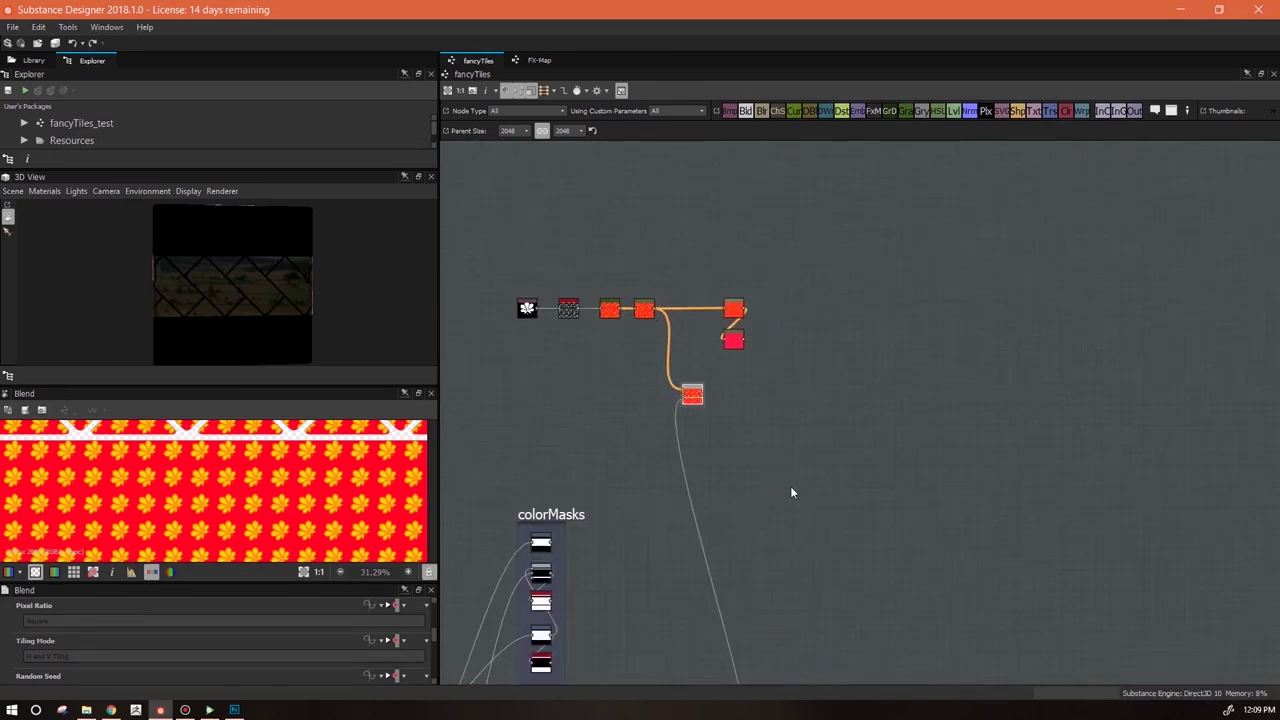
scroll(790, 492, up, 1)
drag(763, 413, 757, 428)
drag(687, 380, 745, 433)
scroll(760, 520, down, 2)
middle_drag(760, 520, 1004, 381)
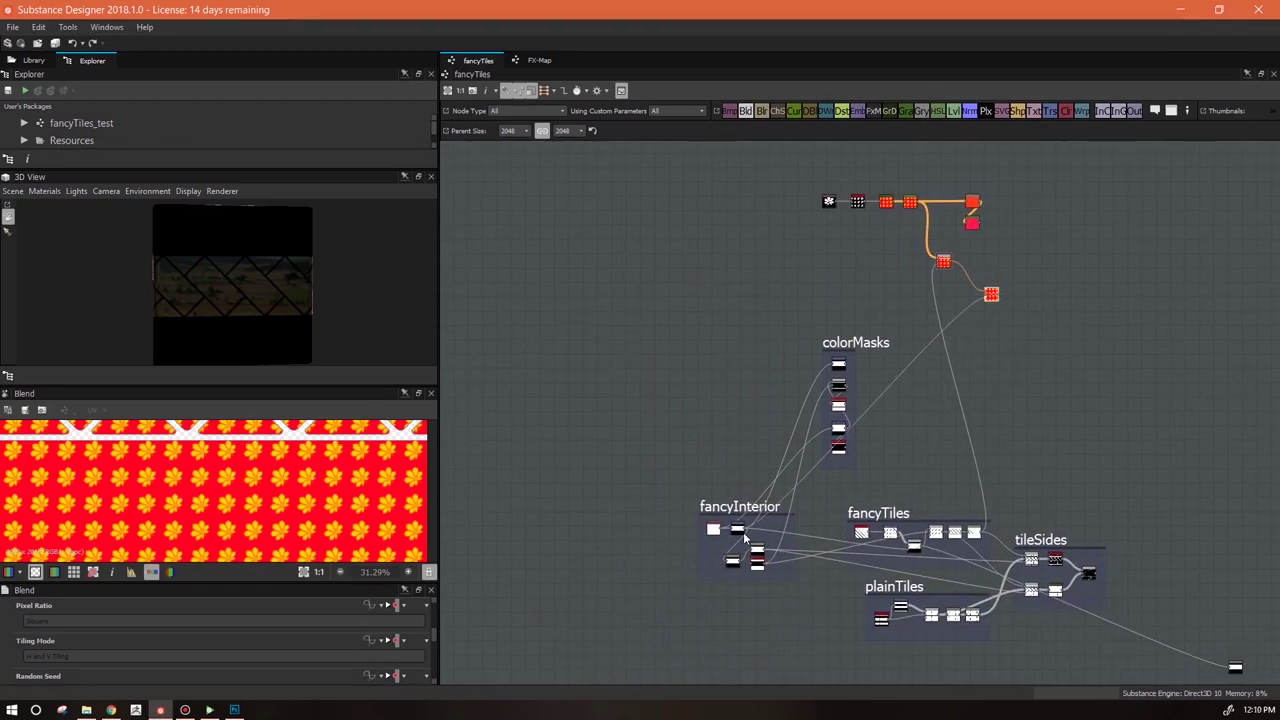
double_click(991, 294)
scroll(340, 480, down, 3)
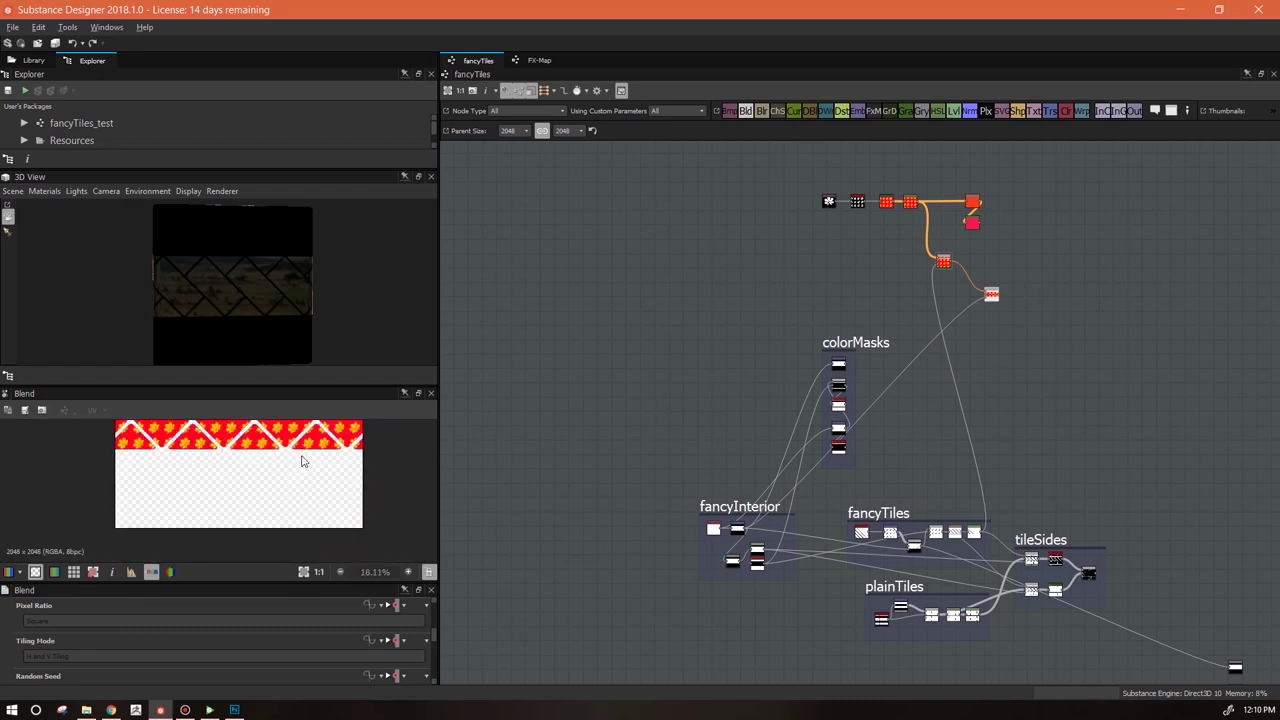
drag(992, 296, 964, 281)
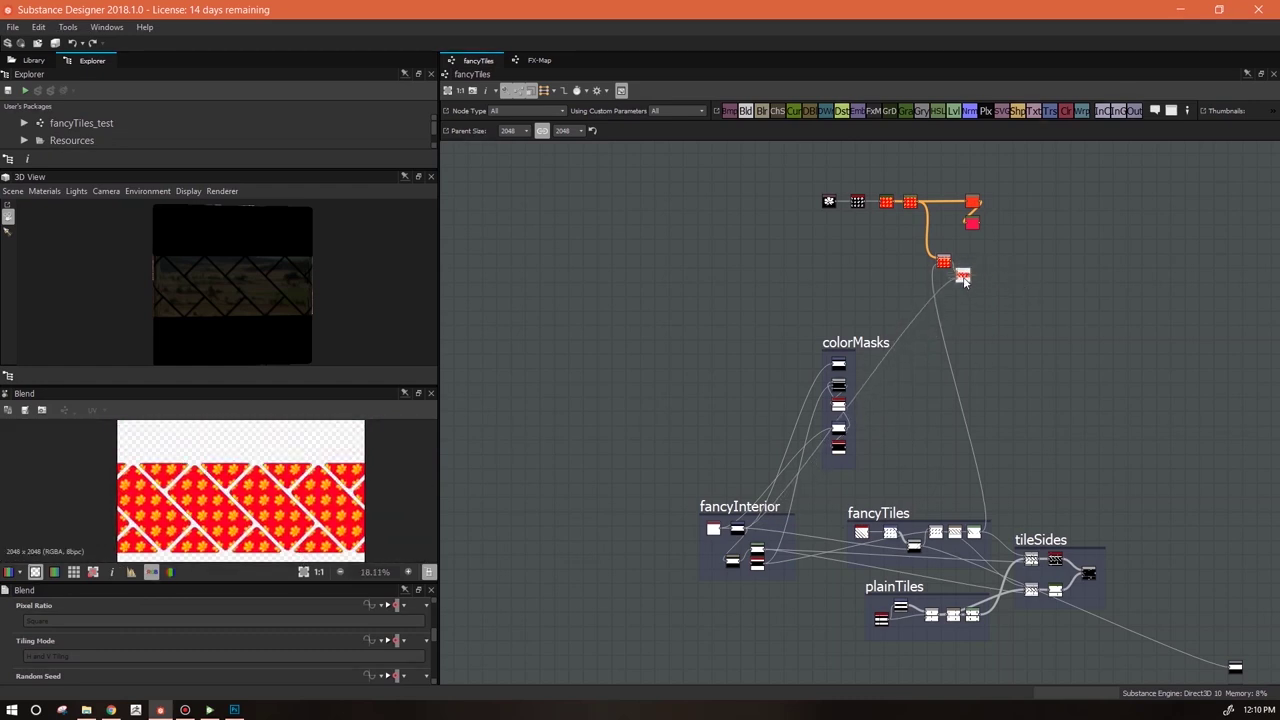
Add a Blend node fed by the second HSL node's plain color and mask it with the plainTiles frame's output
drag(972, 225, 977, 226)
drag(746, 111, 986, 249)
scroll(1012, 256, up, 3)
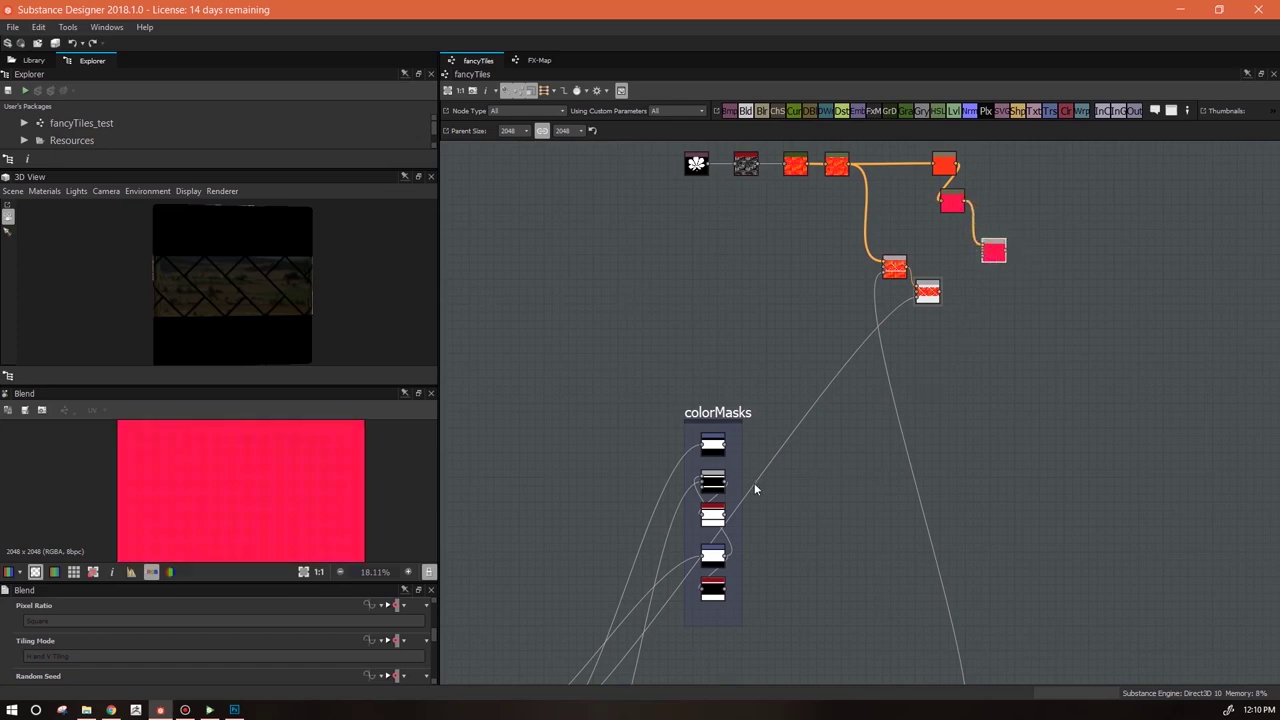
double_click(714, 484)
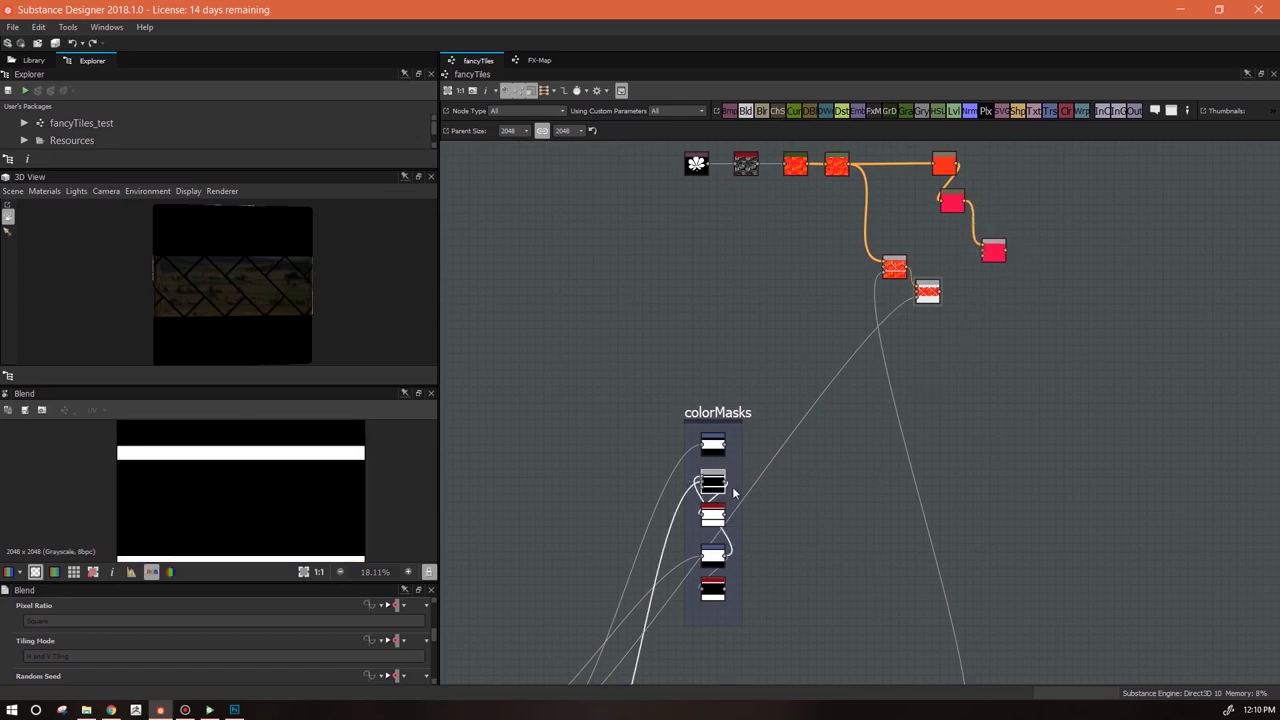
scroll(981, 297, down, 4)
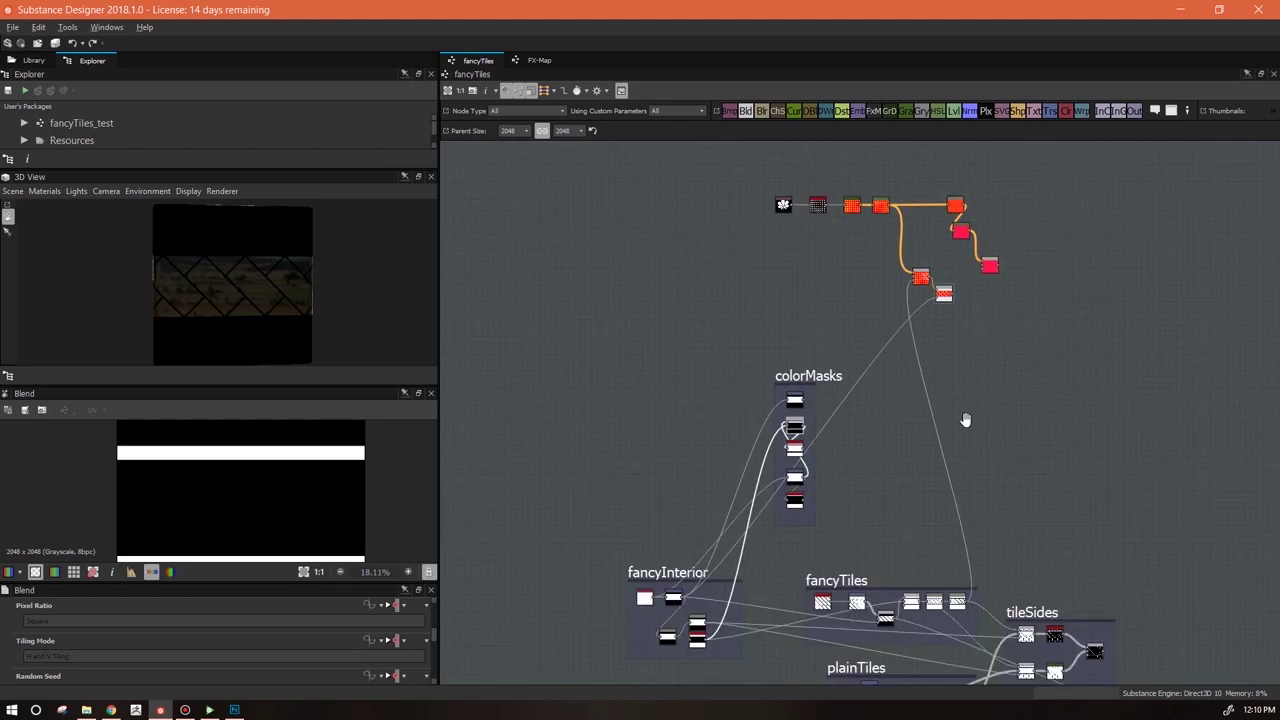
middle_drag(966, 419, 838, 283)
drag(849, 516, 852, 393)
scroll(930, 374, up, 3)
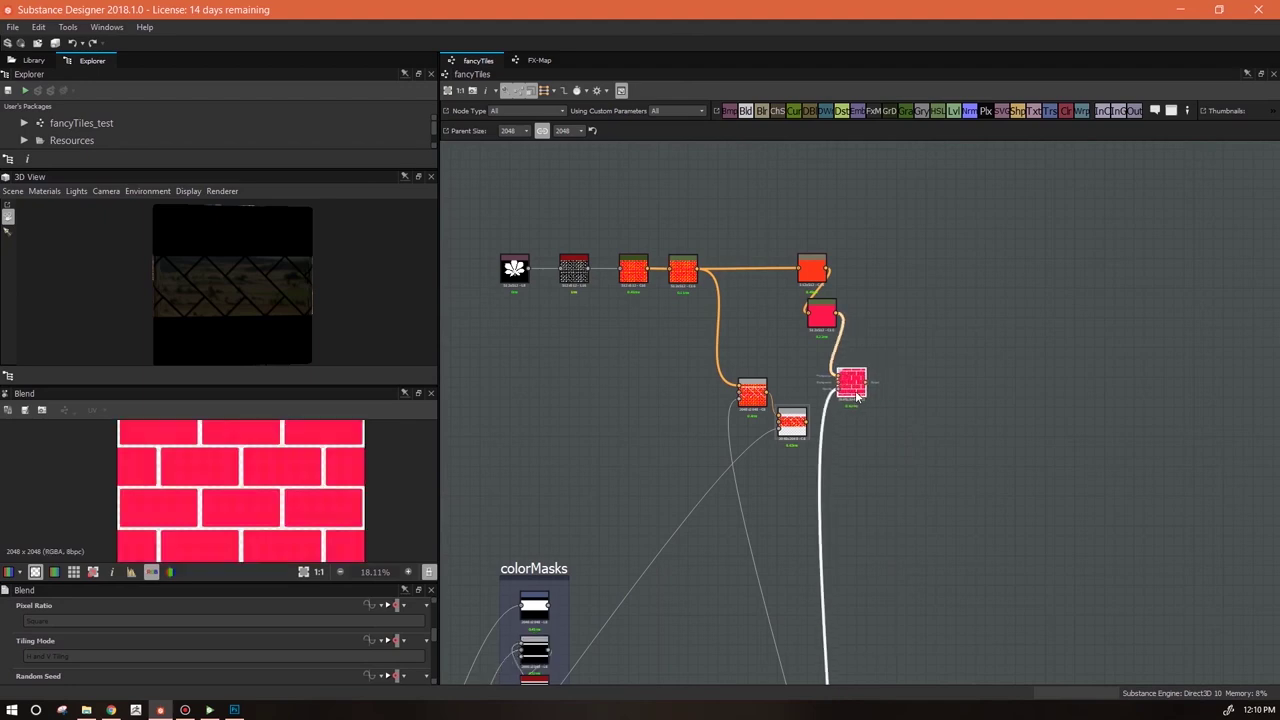
Add another Blend node after the plain-tile Blend and mask it with the colorMasks frame's Blend node
drag(745, 113, 899, 412)
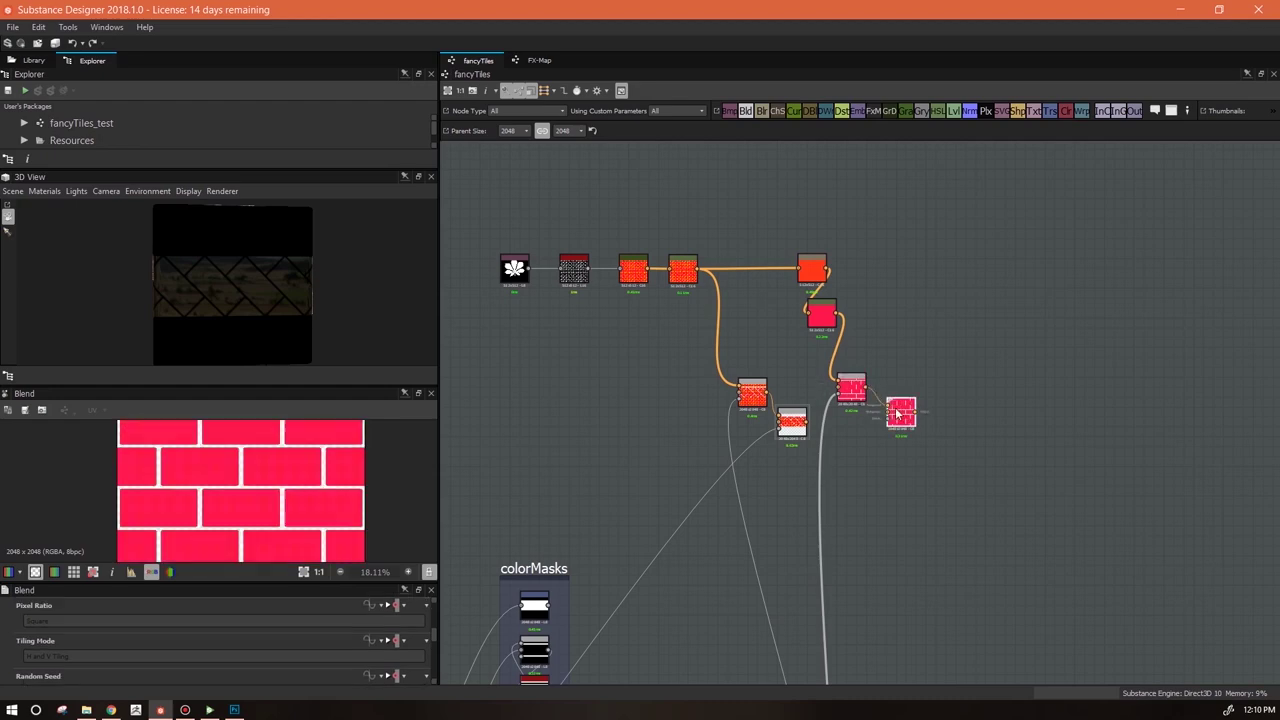
middle_drag(891, 509, 1008, 399)
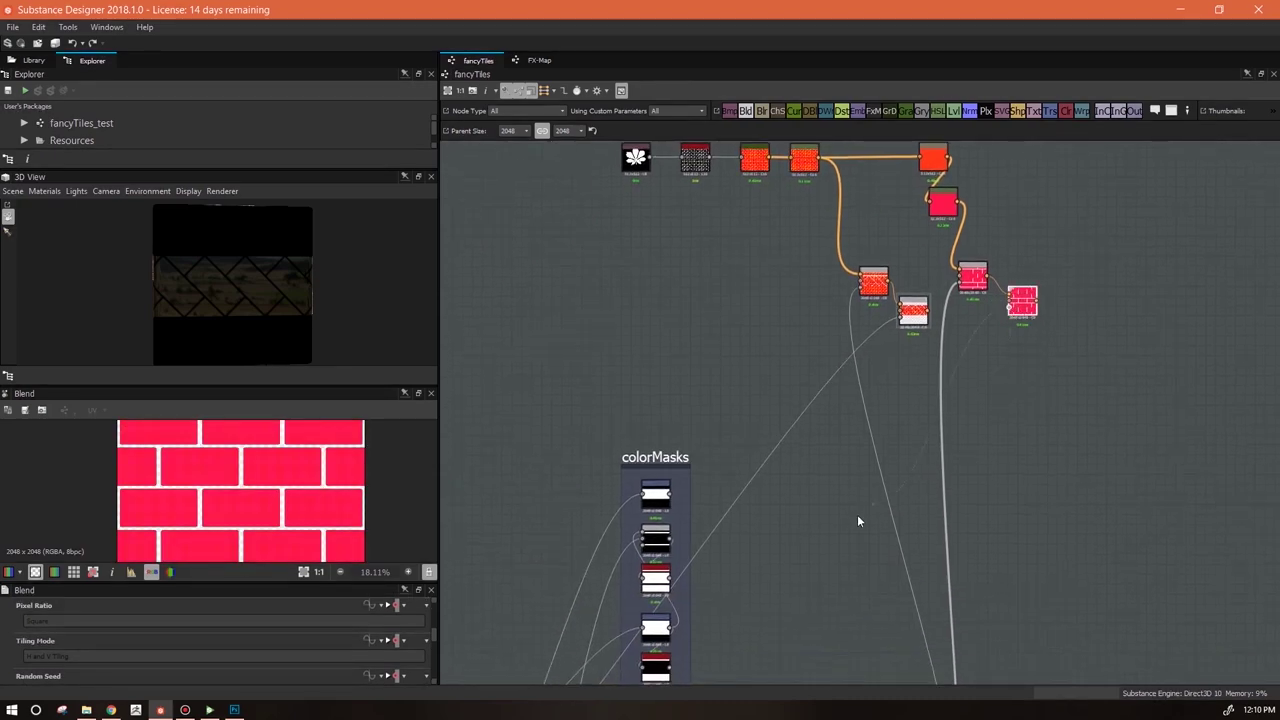
drag(723, 540, 670, 538)
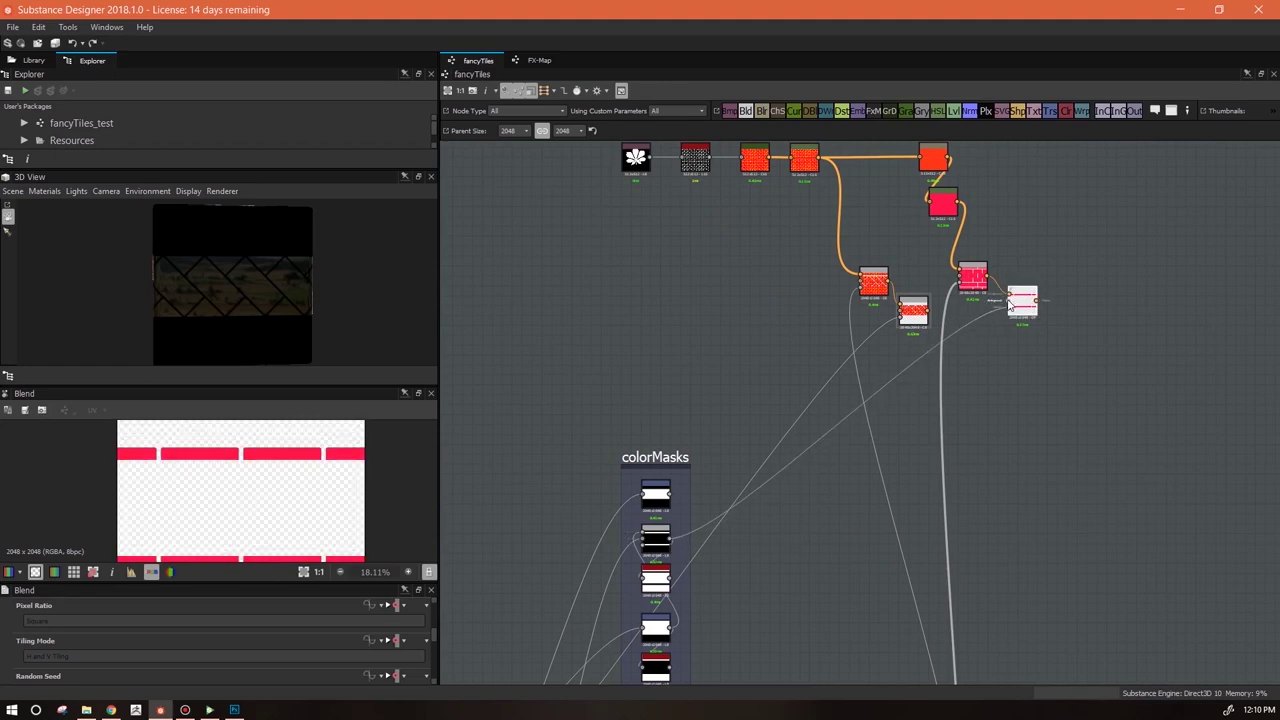
Connect the masked leaf-pattern Blend's output into the last plain-tile Blend to combine both tile colors
click(913, 320)
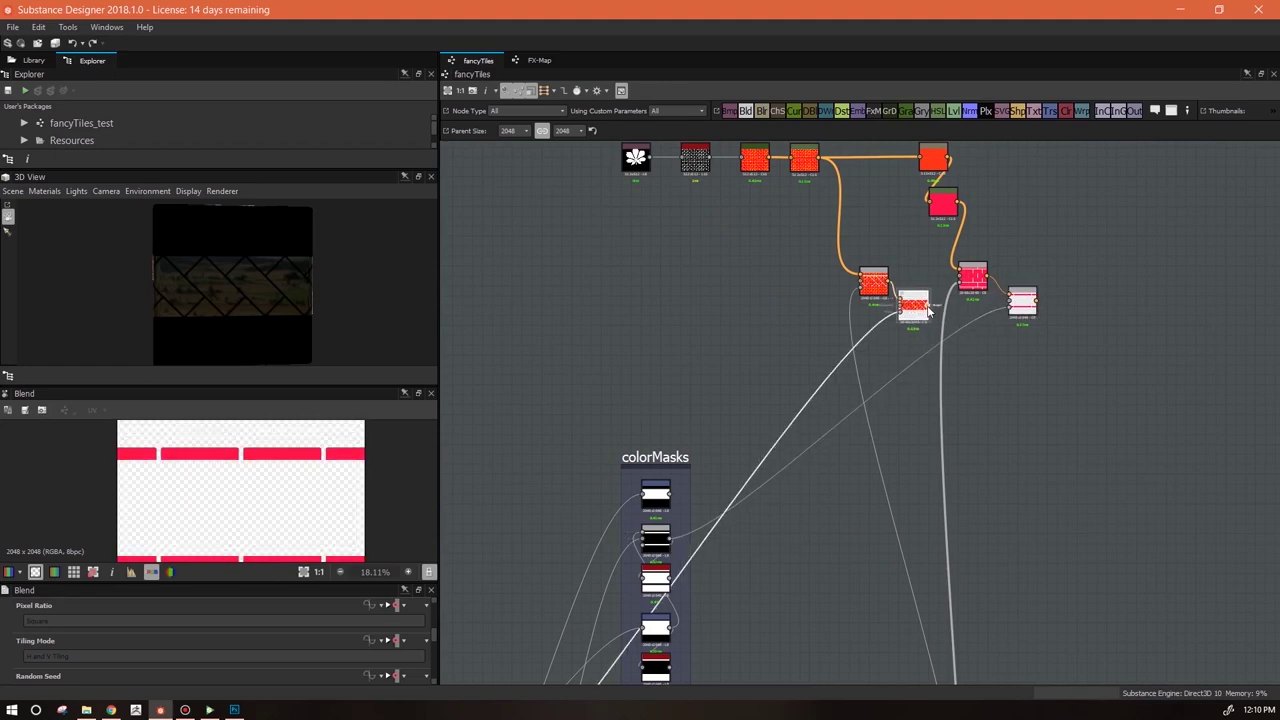
drag(929, 312, 1030, 313)
click(1028, 308)
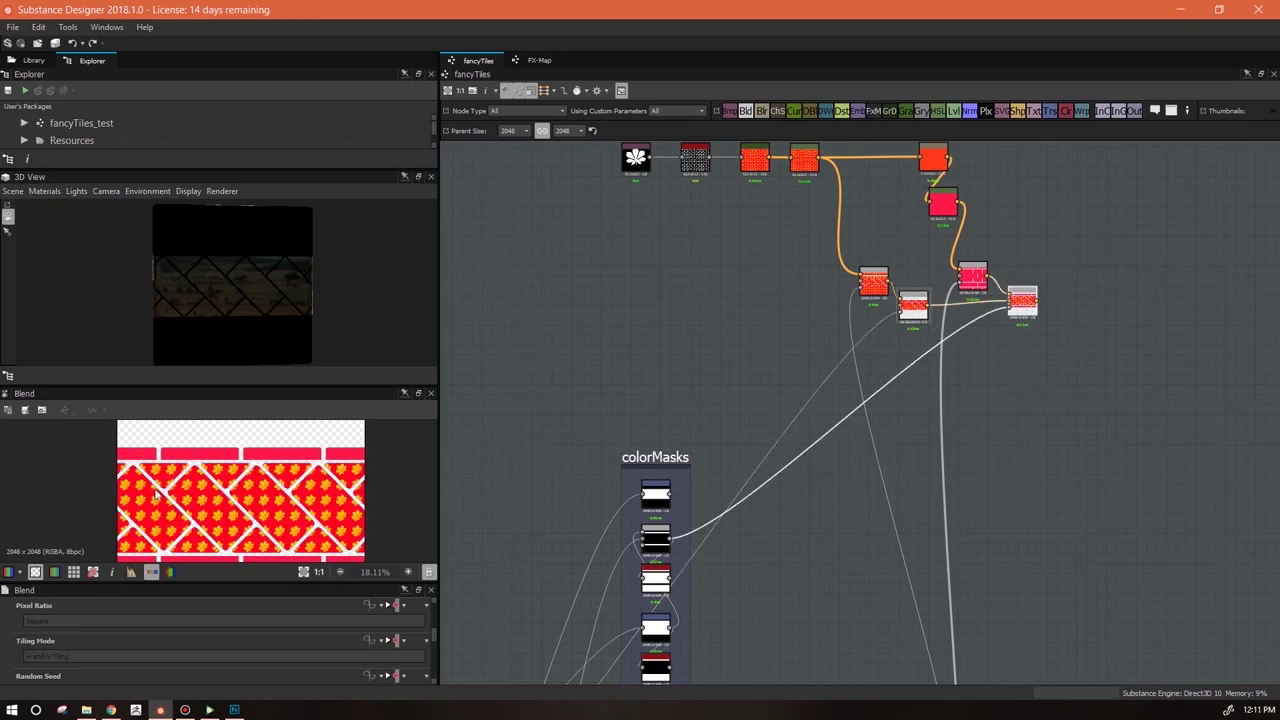
scroll(240, 485, down, 1)
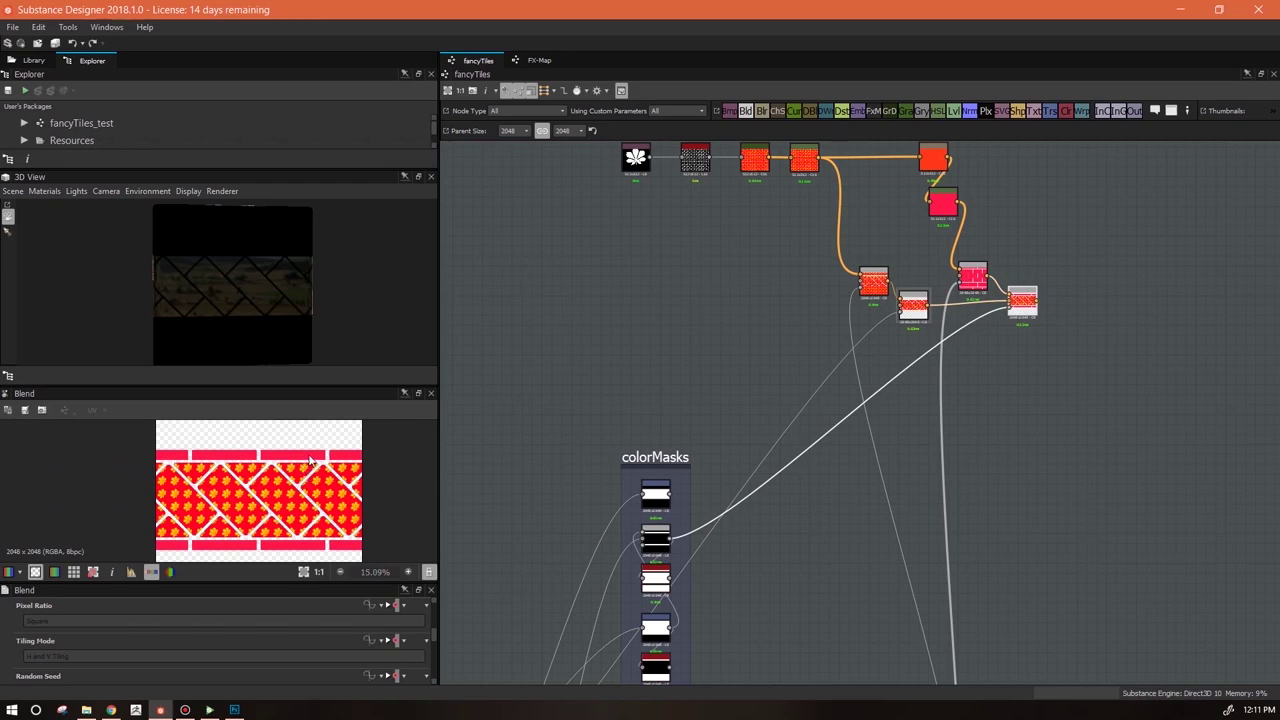
Add a Uniform Color node beyond the HSL nodes and set its output color to lime green
middle_drag(1035, 453, 769, 521)
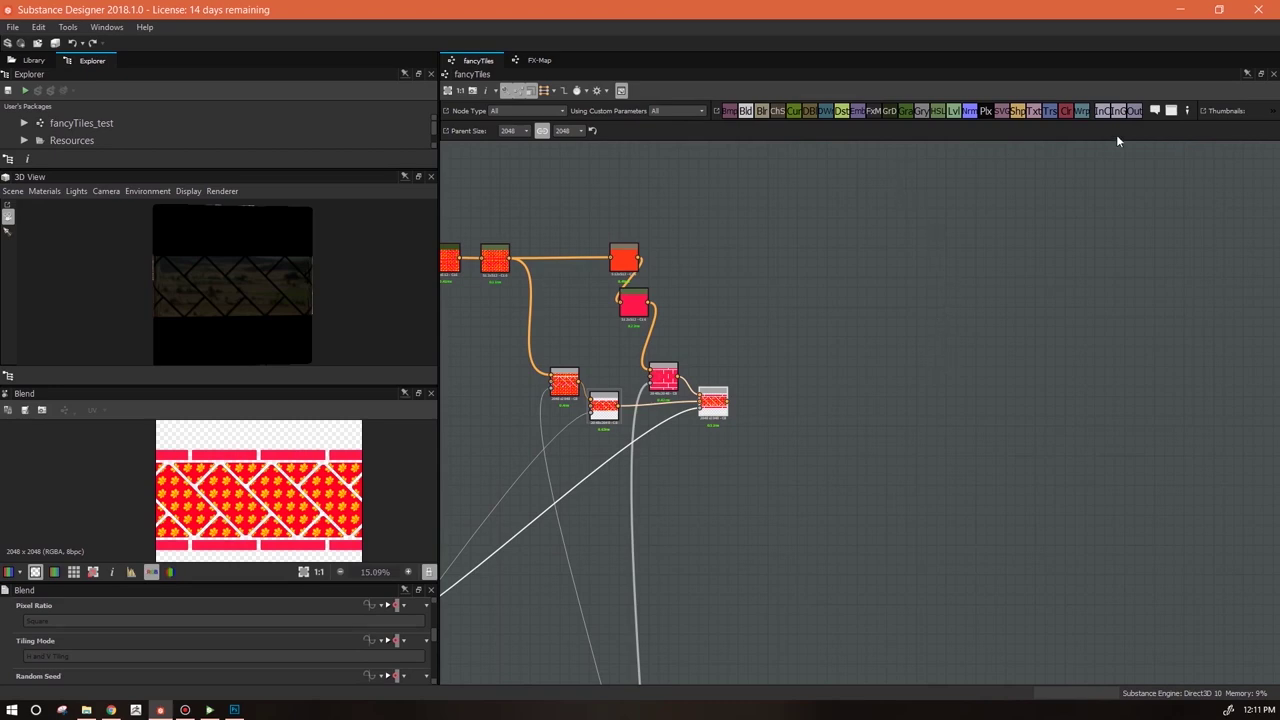
drag(788, 263, 790, 263)
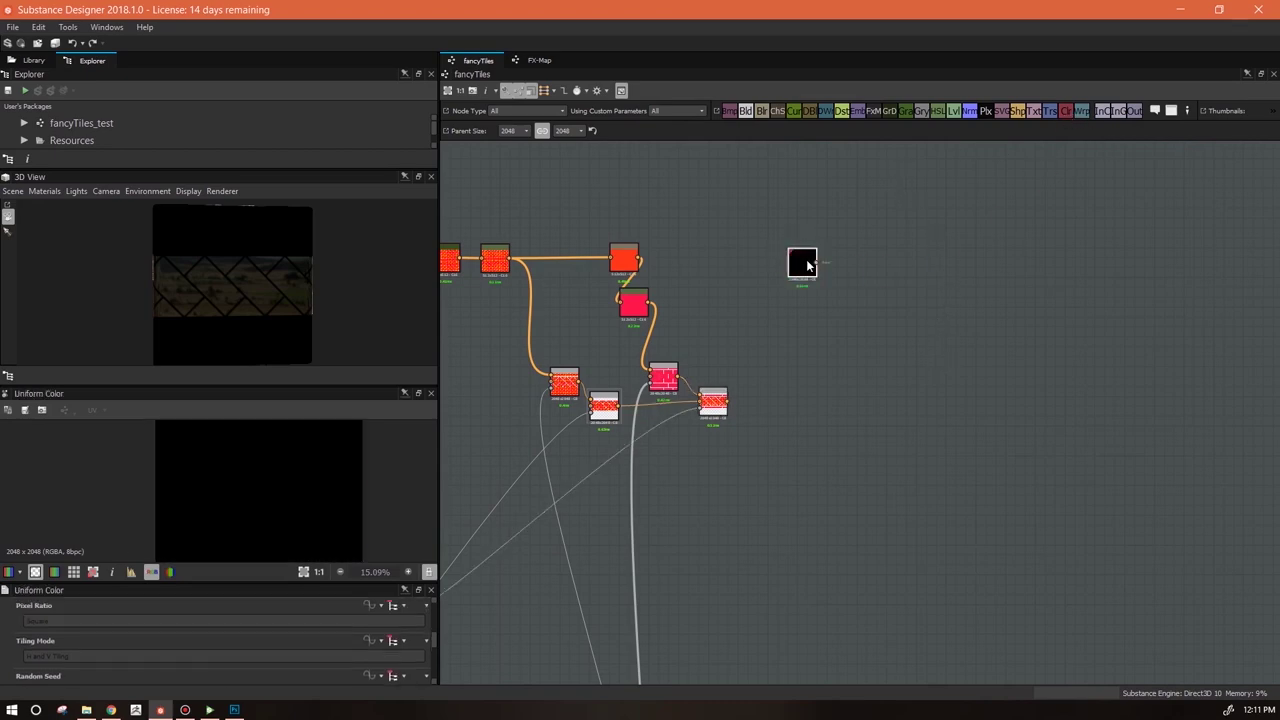
drag(433, 638, 434, 661)
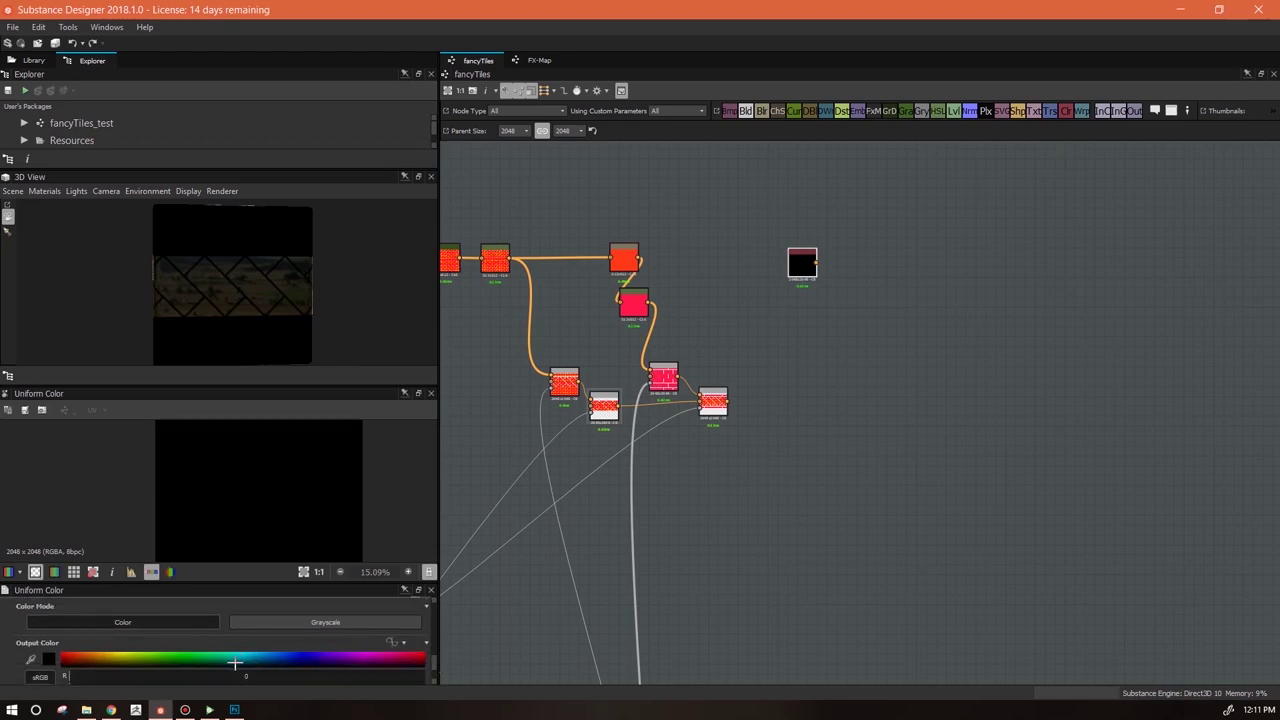
click(137, 656)
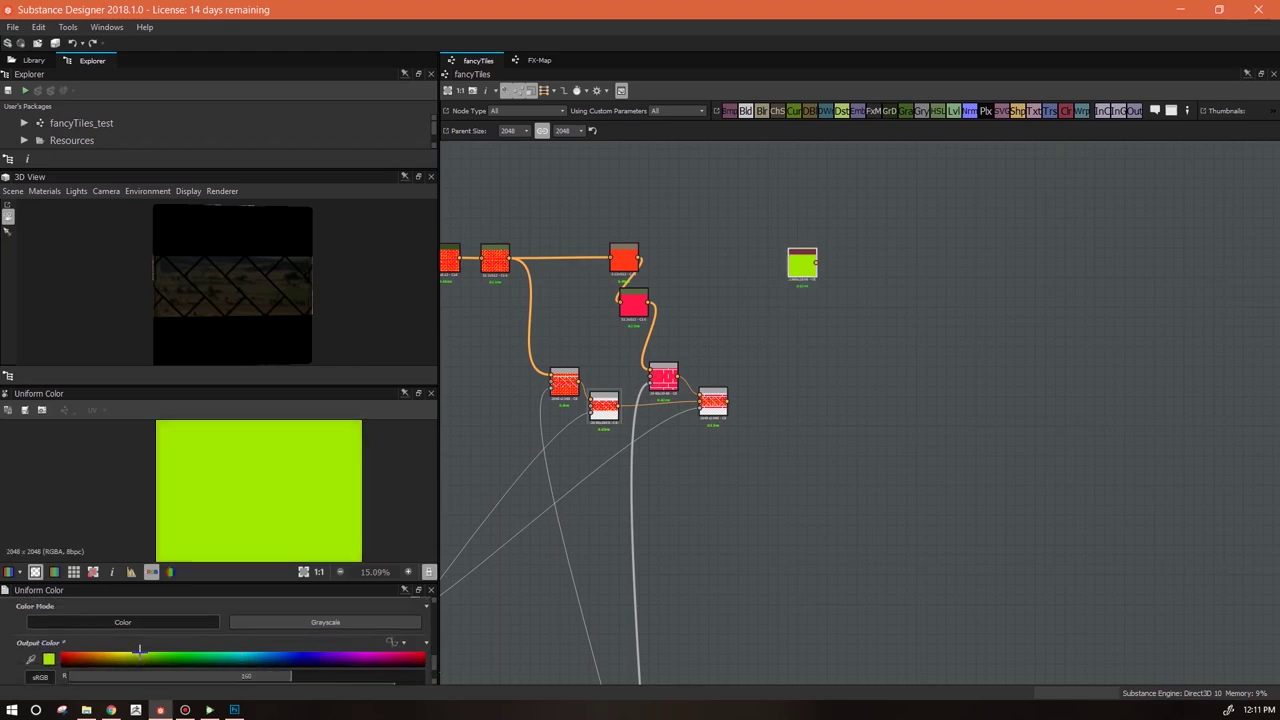
drag(805, 268, 775, 274)
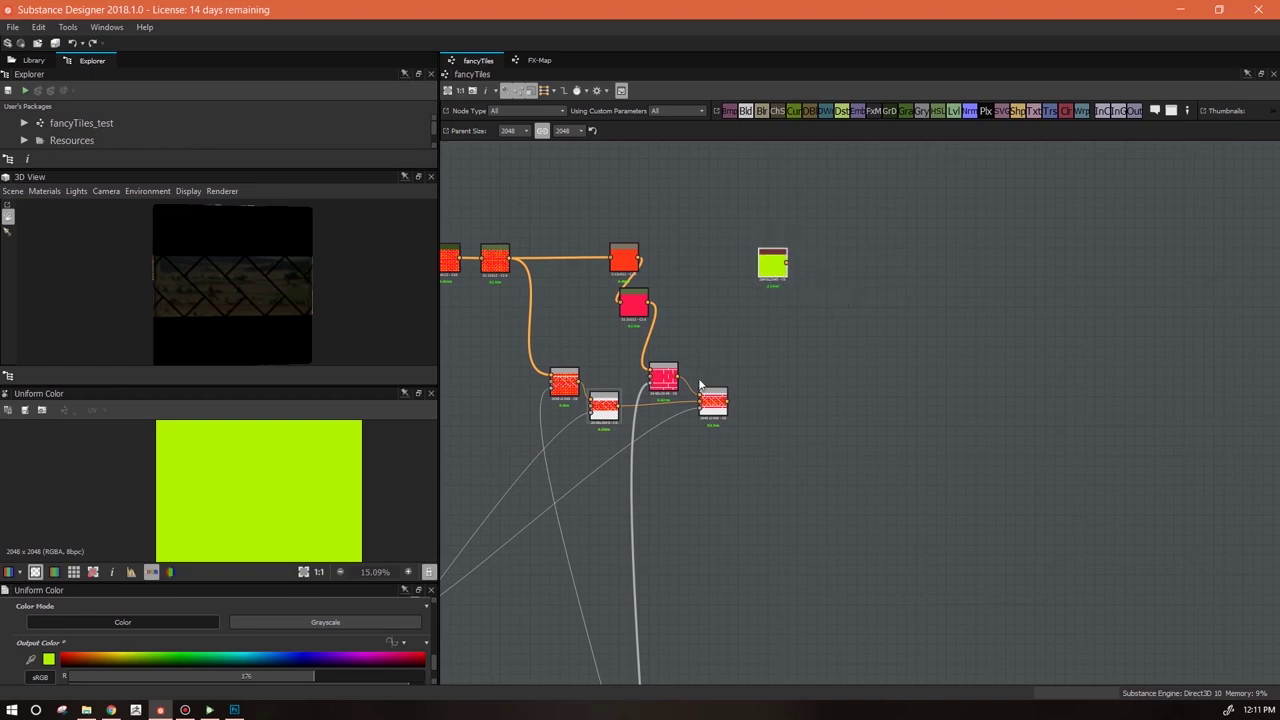
Duplicate the plain-tile Blend with its mask link and feed the copy from the lime Uniform Color node
click(665, 377)
key(ctrl+d)
drag(828, 411, 783, 378)
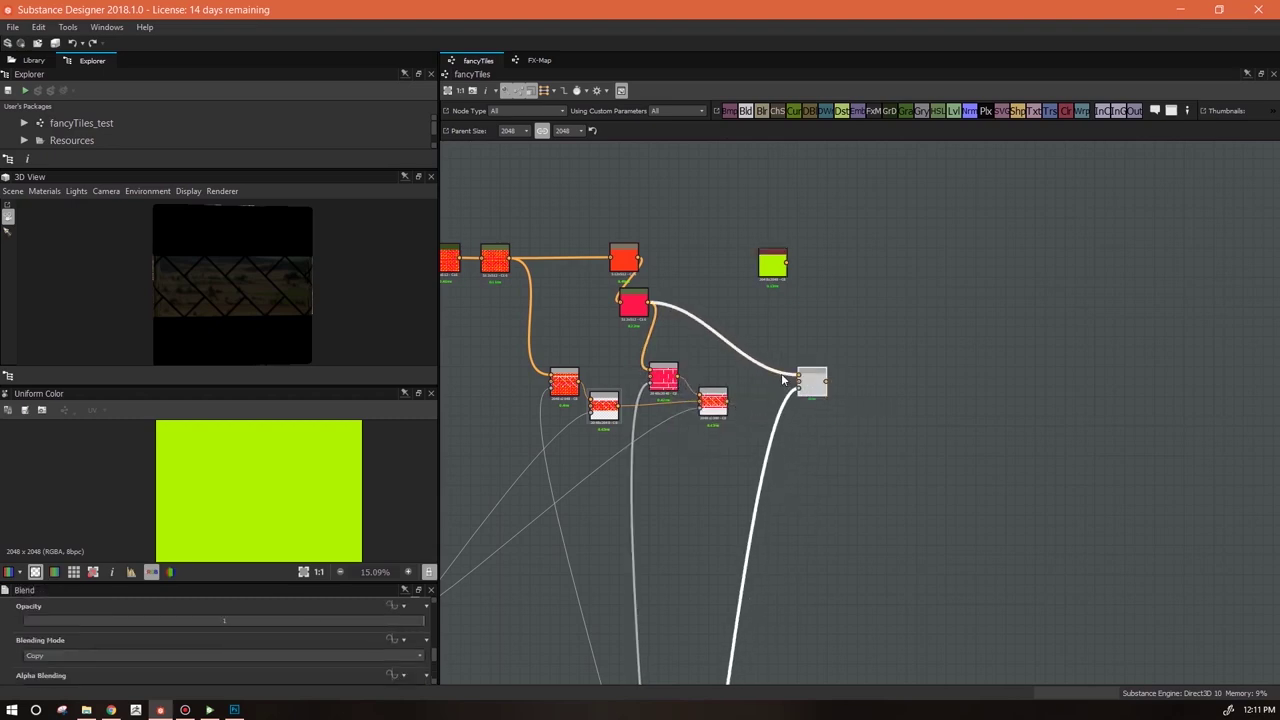
drag(787, 263, 772, 369)
Add a final Blend node layering the lime tile Blend over the combined red tiles, masked with the last colorMasks node
middle_drag(852, 505, 1022, 395)
drag(747, 111, 1017, 310)
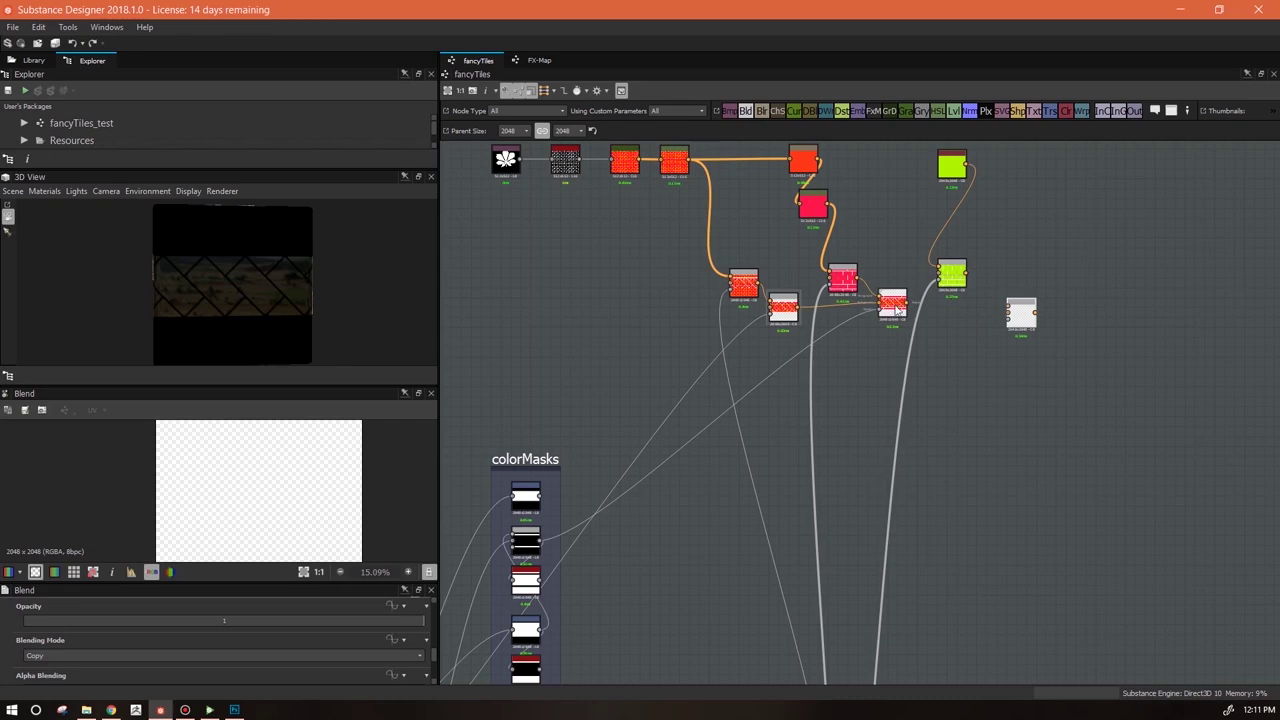
middle_drag(867, 470, 838, 405)
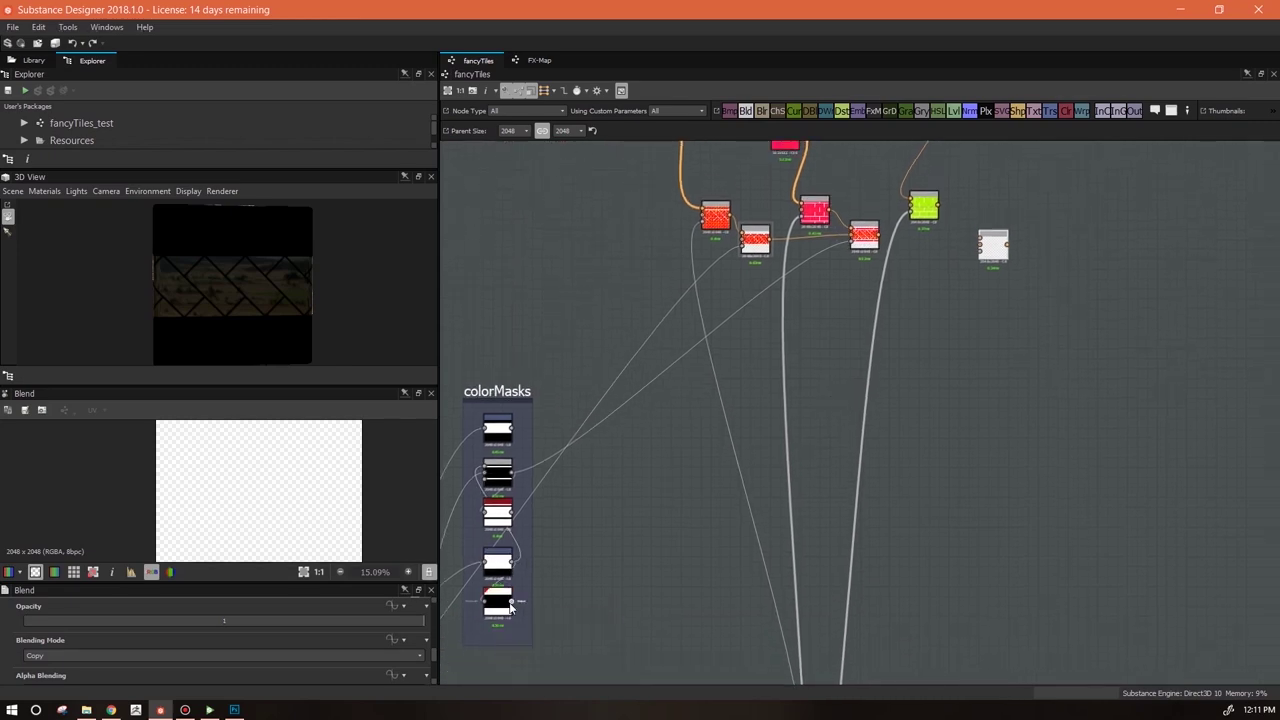
drag(514, 601, 885, 363)
drag(973, 251, 980, 250)
drag(940, 204, 930, 198)
click(984, 242)
drag(984, 242, 951, 236)
Try to connect the final Blend to the first output node, and restore that output's original link
scroll(312, 505, down, 2)
middle_drag(1091, 446, 786, 441)
scroll(818, 438, down, 4)
middle_drag(917, 463, 793, 355)
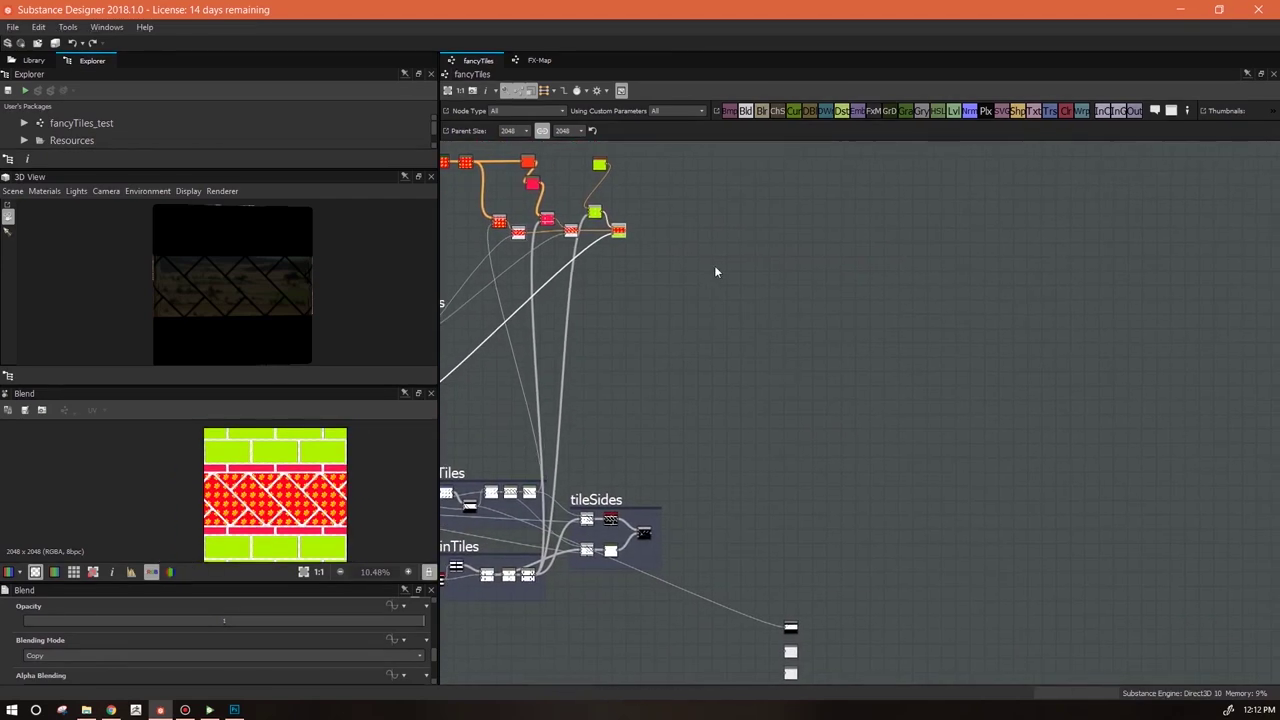
drag(628, 234, 700, 525)
drag(779, 631, 783, 628)
middle_drag(794, 613, 768, 456)
scroll(772, 465, up, 5)
scroll(774, 488, down, 6)
middle_drag(675, 408, 959, 416)
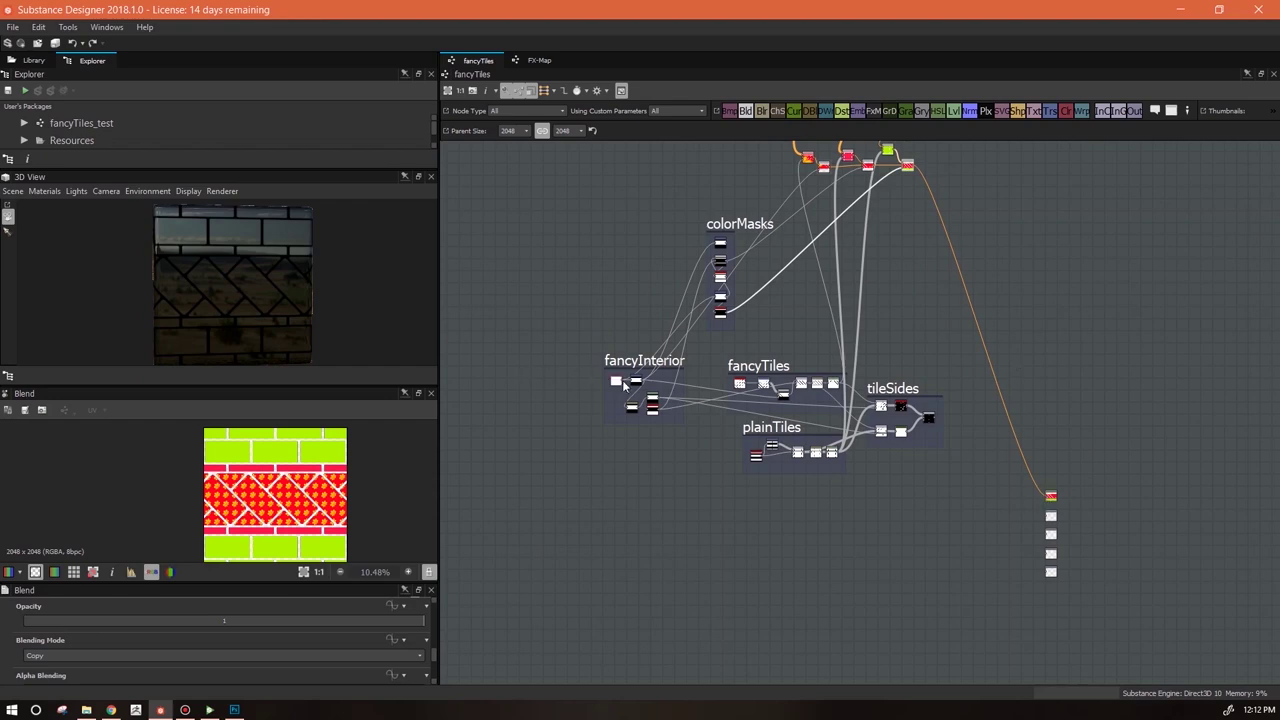
drag(782, 491, 1050, 496)
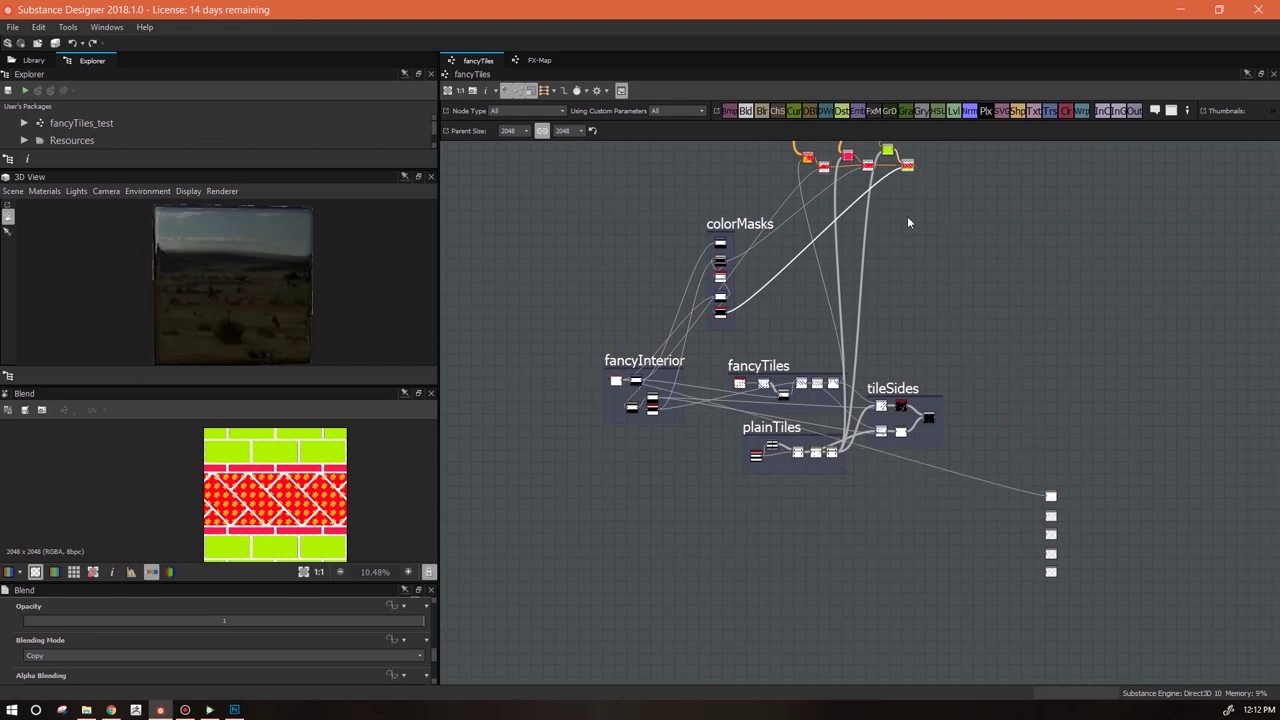
Connect the final Blend to the second output node and inspect the colored tiles on an enlarged, rotated 3D preview
drag(984, 402, 1050, 515)
scroll(252, 297, up, 3)
scroll(275, 485, up, 4)
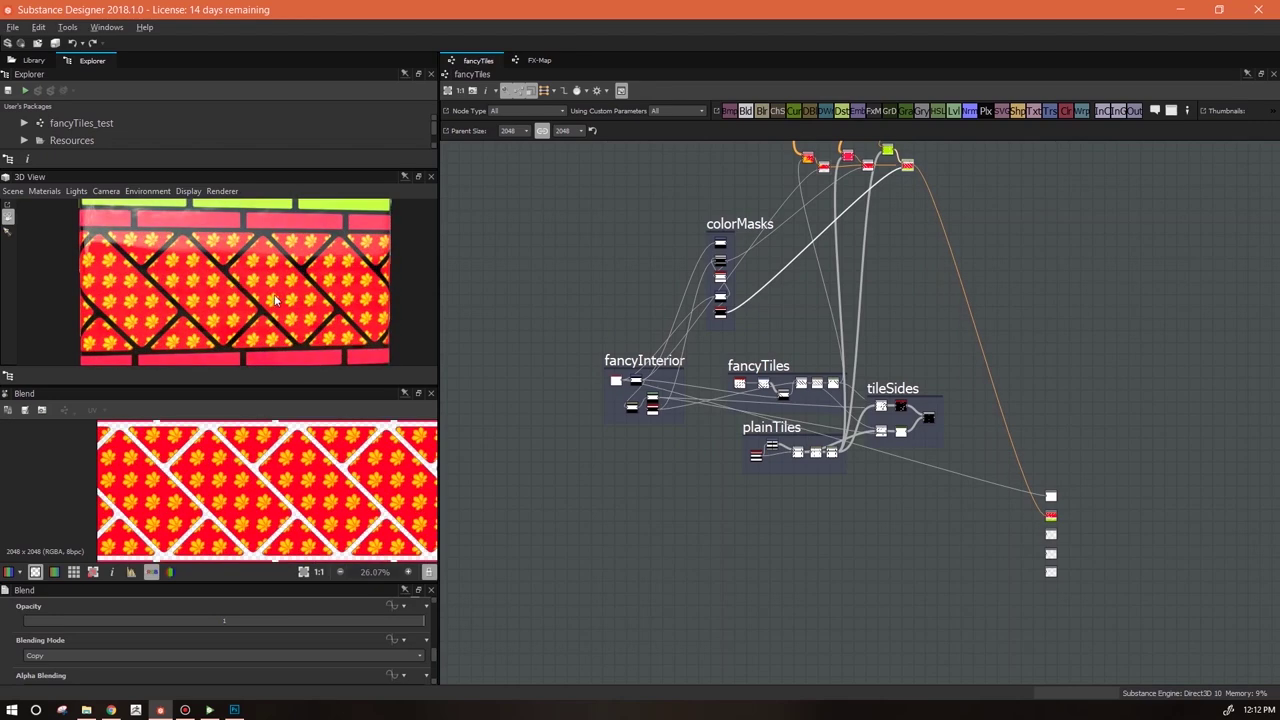
middle_drag(274, 296, 264, 328)
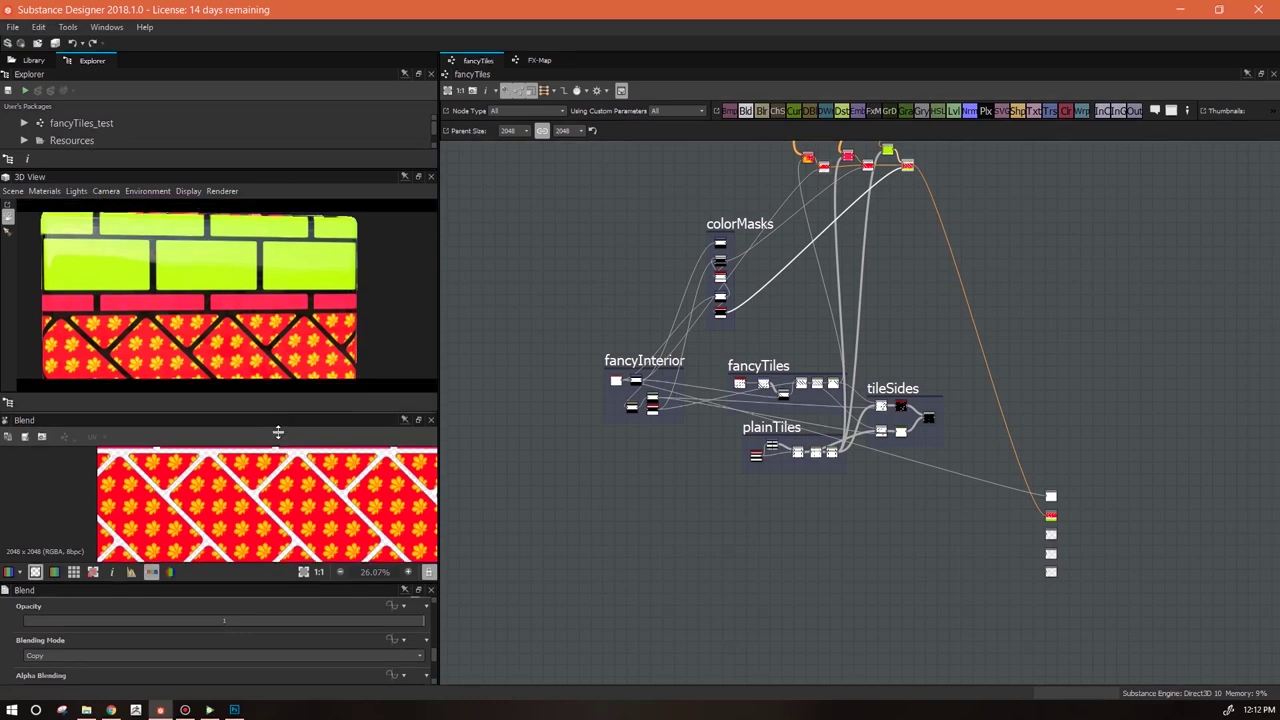
drag(270, 385, 287, 500)
mouse_move(296, 365)
mouse_down()
mouse_move(130, 344)
mouse_move(309, 343)
mouse_move(314, 364)
mouse_up()
Reposition the lime Uniform Color node above the Blend it feeds
scroll(314, 364, down, 2)
middle_drag(858, 497, 730, 607)
scroll(854, 321, up, 4)
middle_drag(848, 326, 1066, 457)
drag(880, 247, 848, 247)
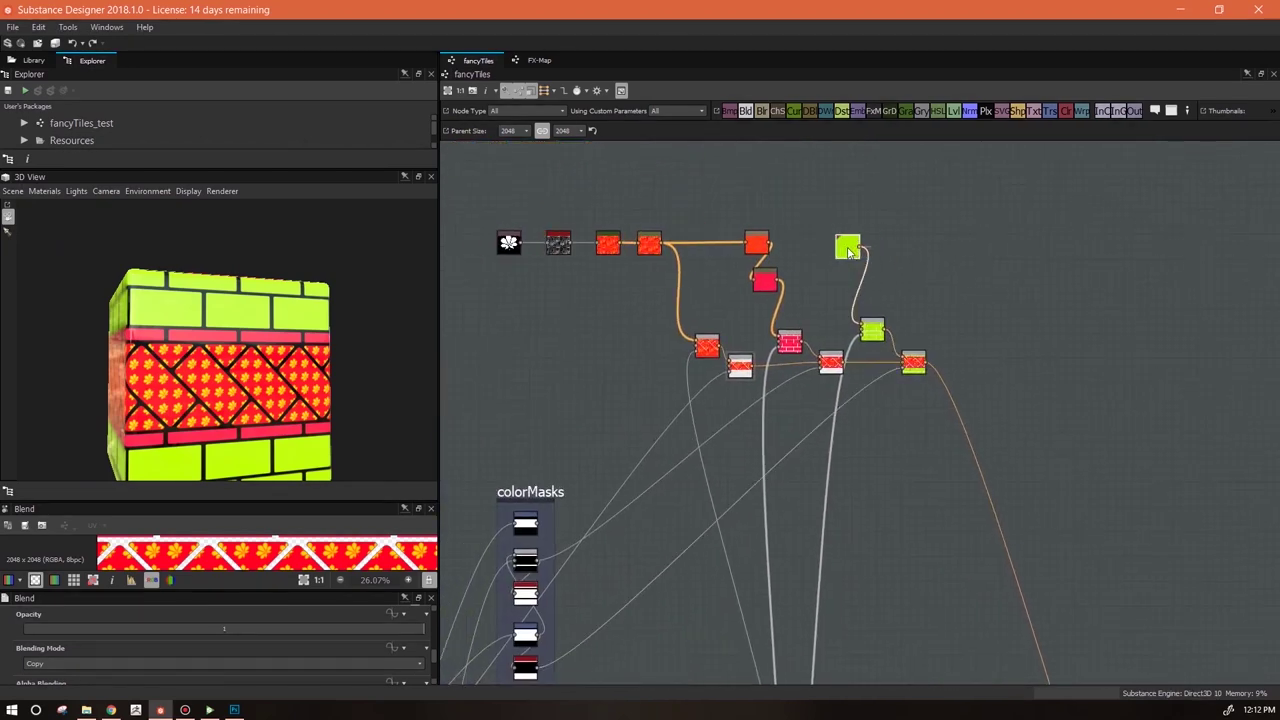
middle_drag(907, 421, 996, 448)
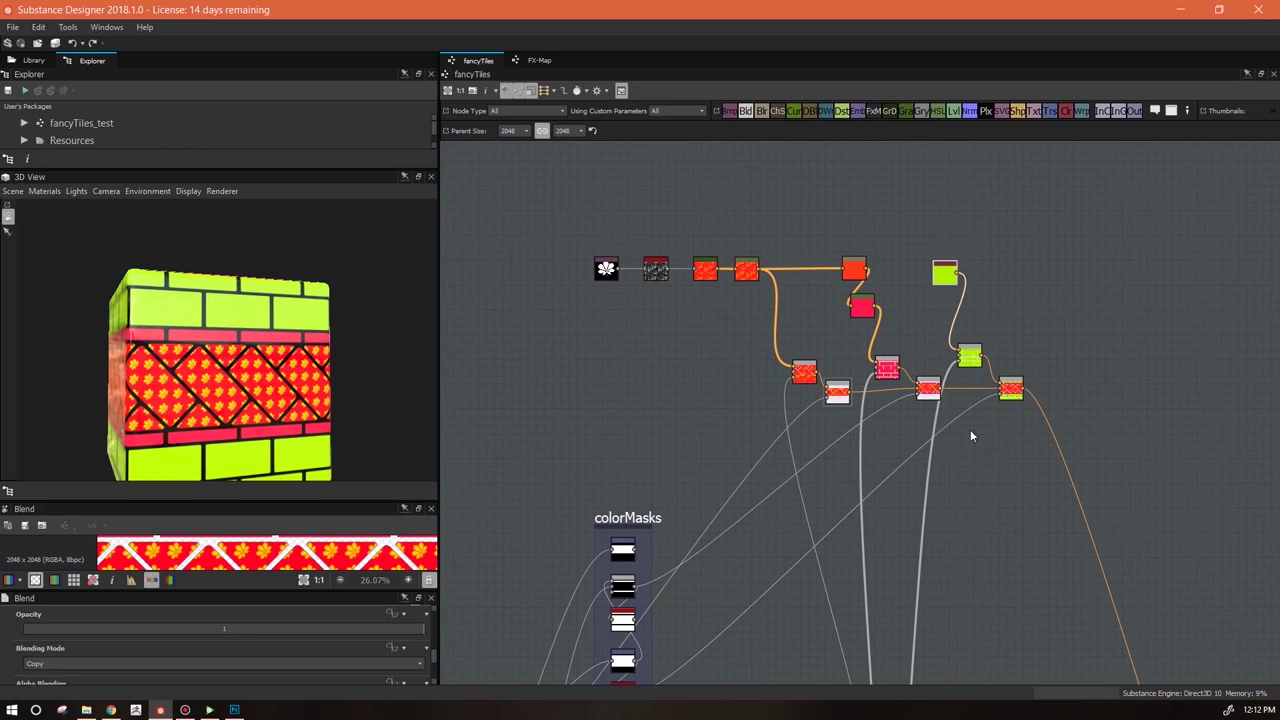
Open the first HSL node's preview and examine its hue, saturation and lightness parameters
click(748, 273)
drag(750, 273, 752, 270)
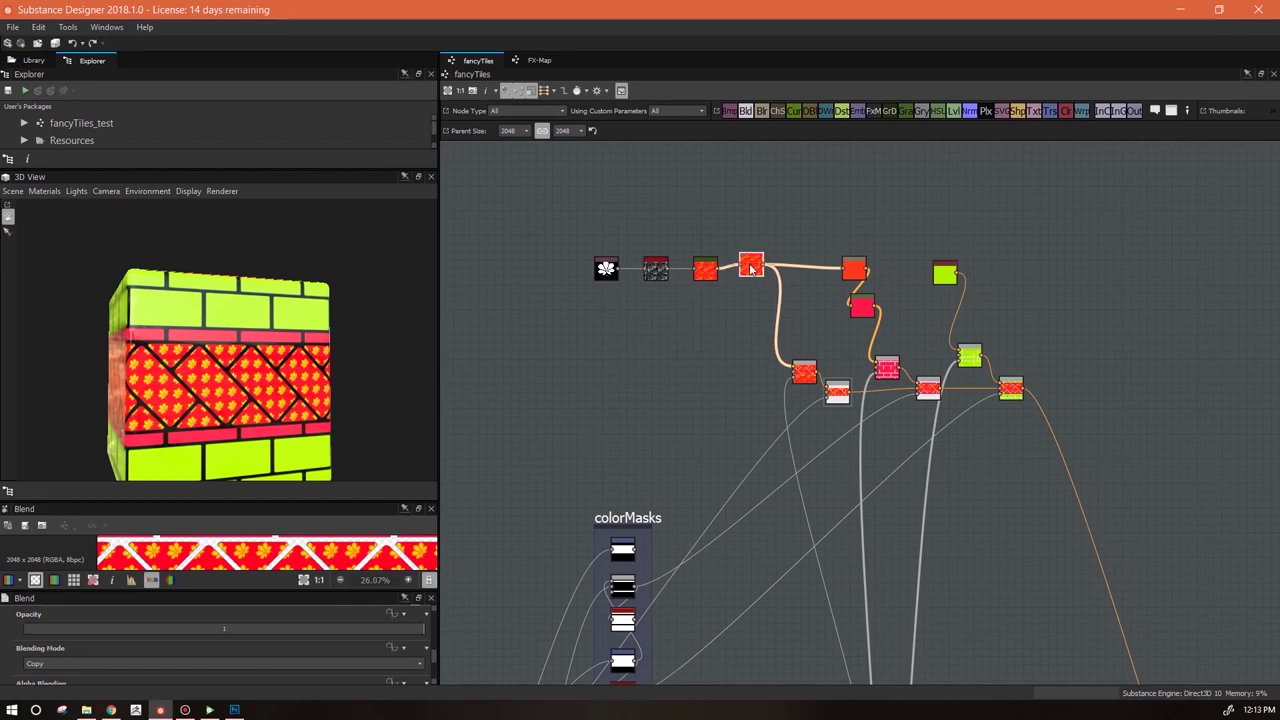
double_click(751, 268)
drag(400, 590, 380, 530)
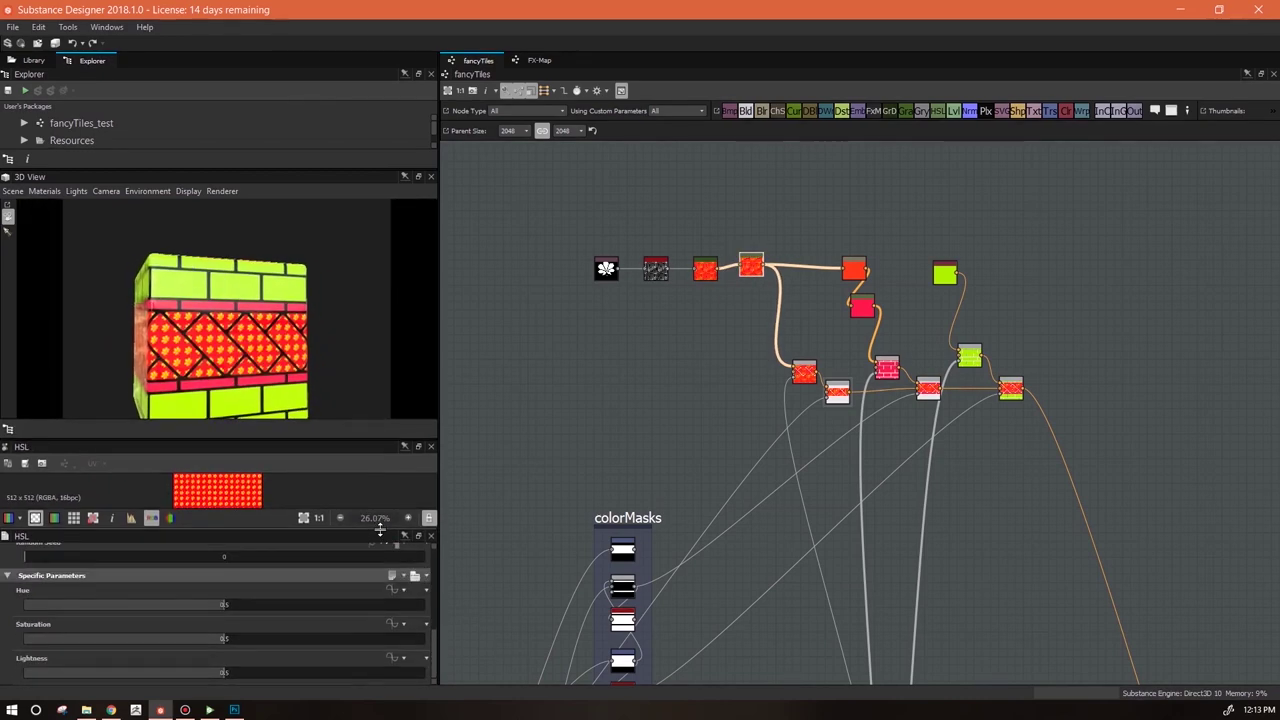
Add a new input parameter to the fancyTiles graph and review its settings and available value types
click(530, 386)
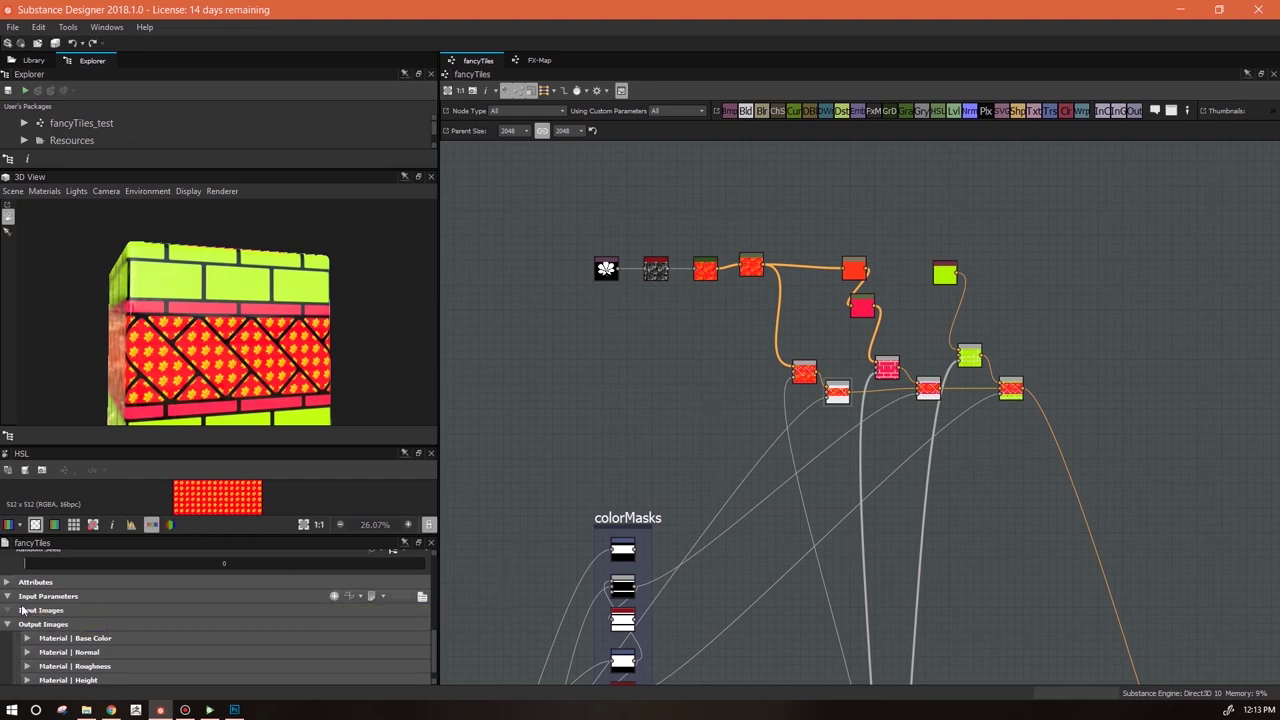
click(352, 597)
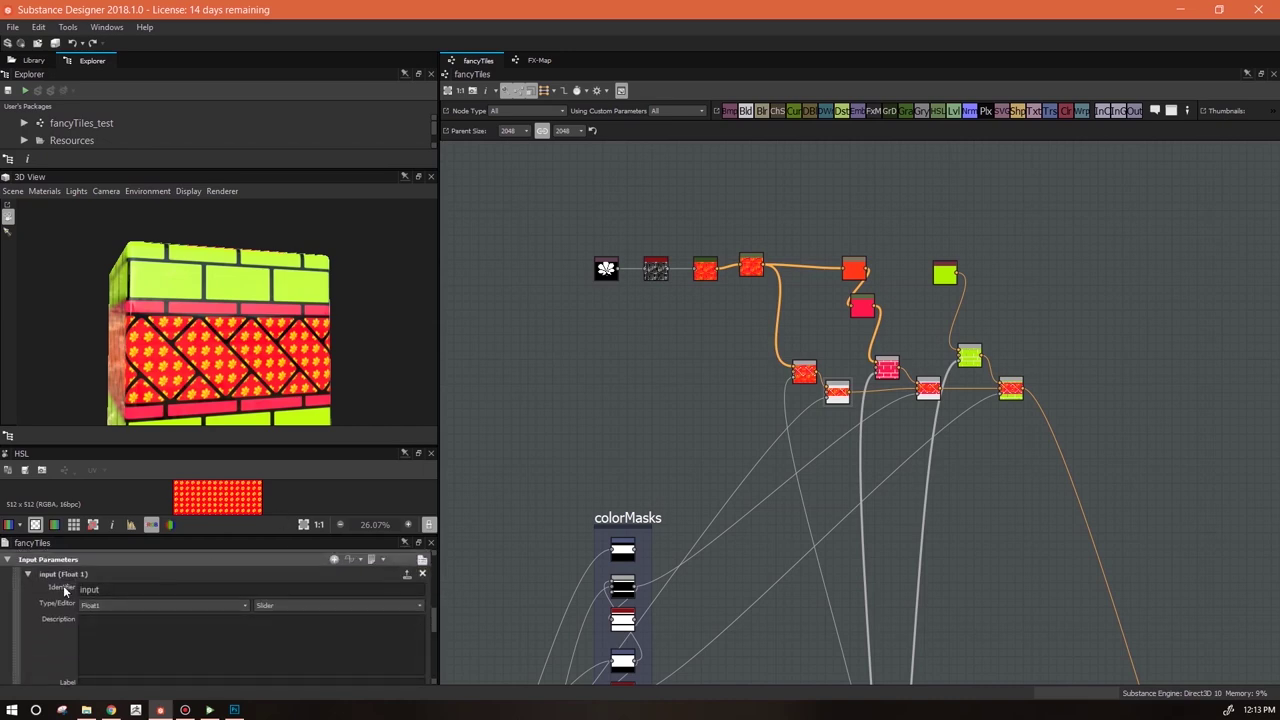
drag(283, 537, 283, 440)
mouse_move(433, 585)
mouse_down()
mouse_move(440, 607)
mouse_move(433, 585)
mouse_up()
click(115, 490)
double_click(115, 490)
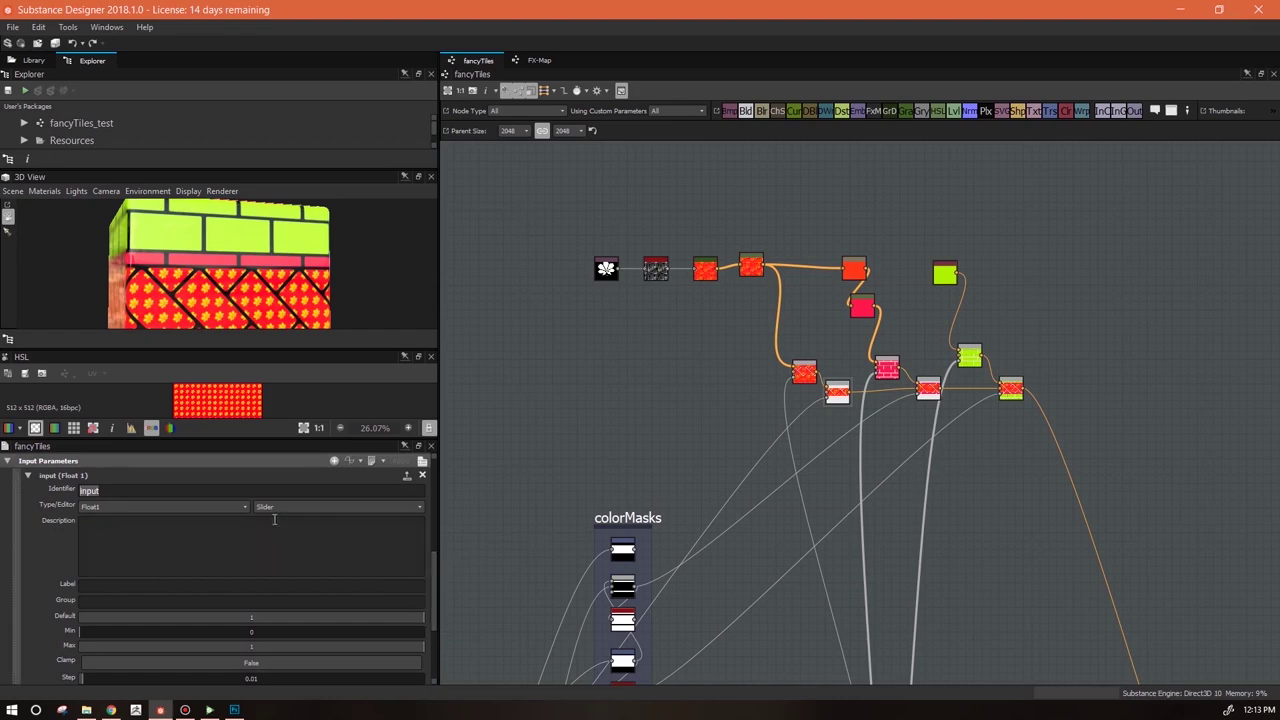
scroll(430, 598, down, 1)
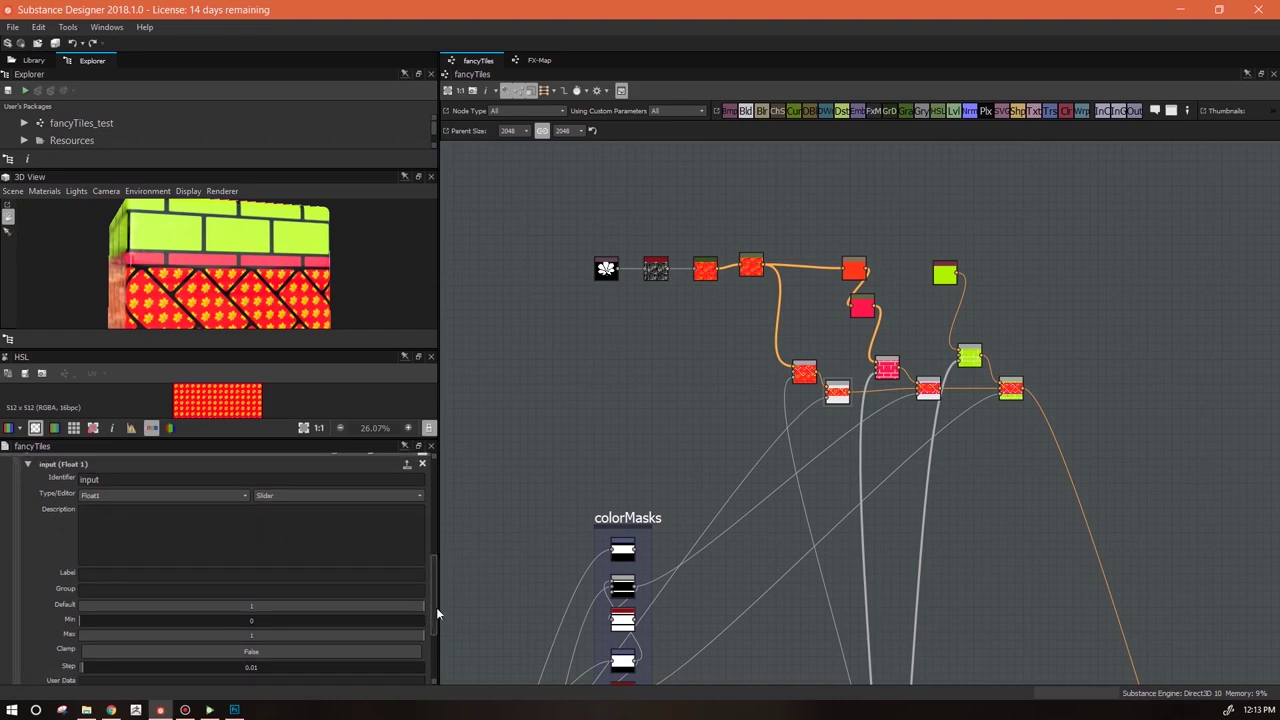
click(244, 495)
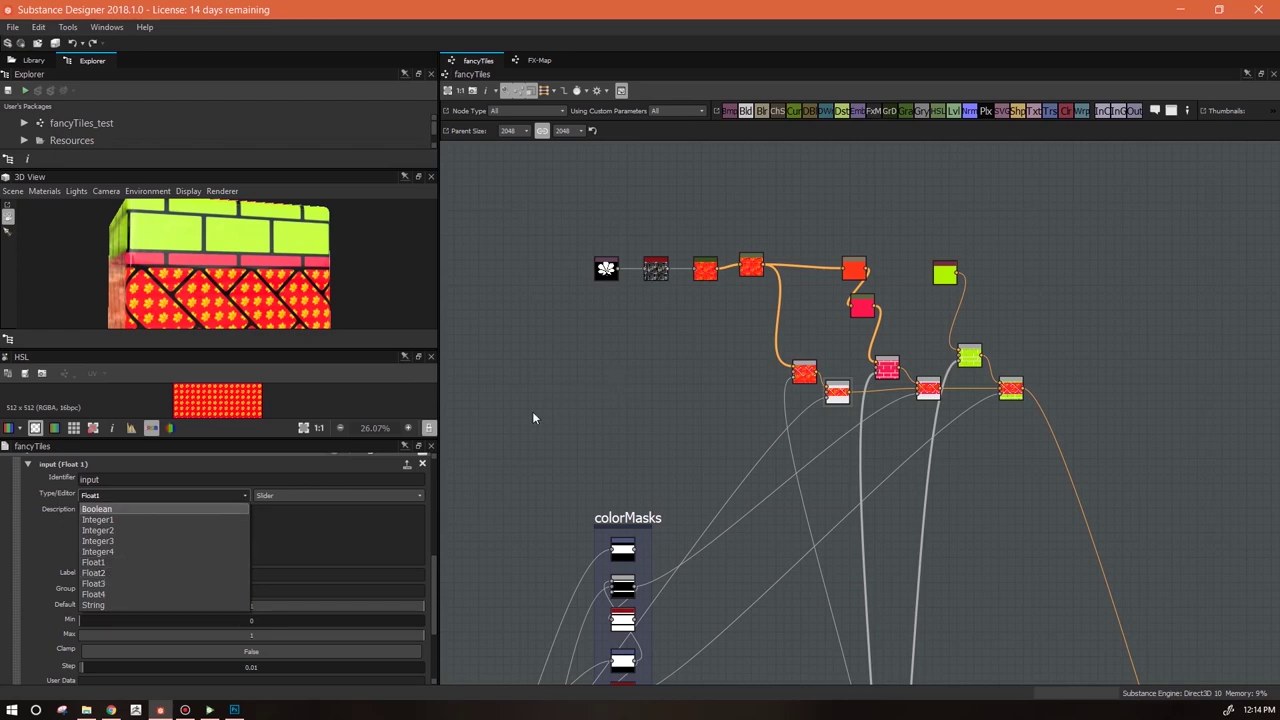
click(507, 504)
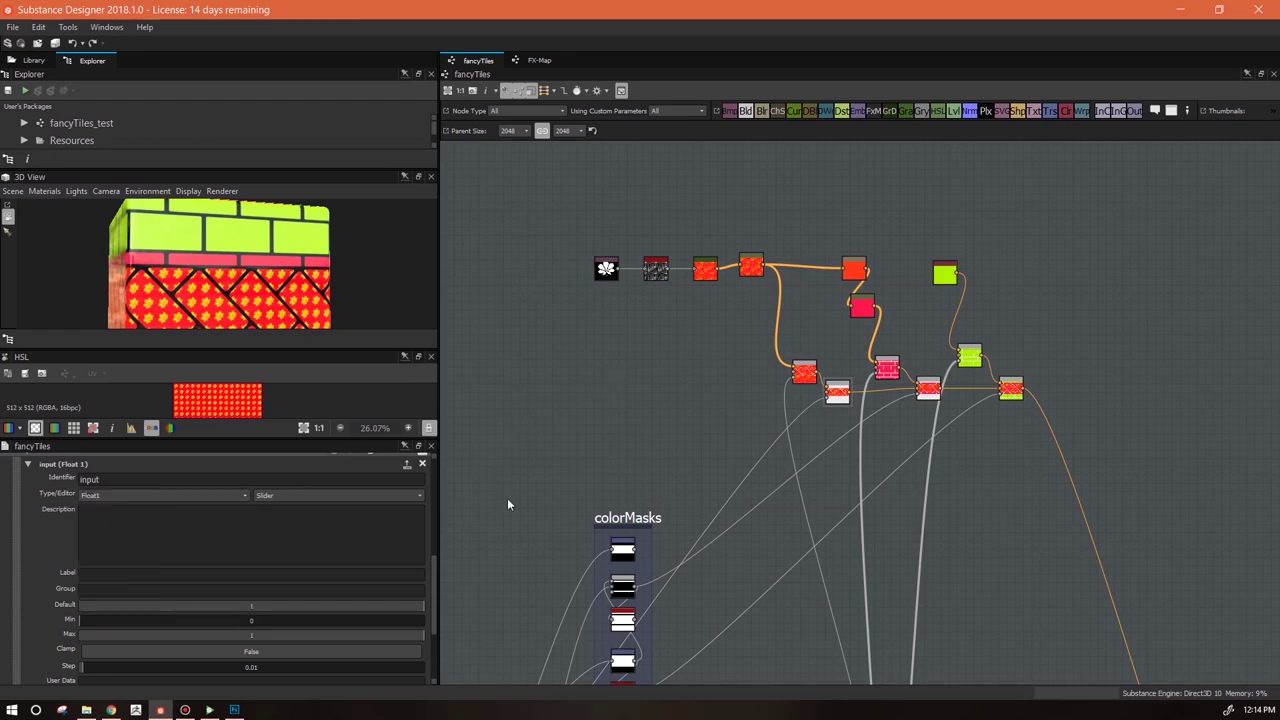
Check the lime Uniform Color's output color channels and set the graph's new input parameter type to Float4
double_click(938, 270)
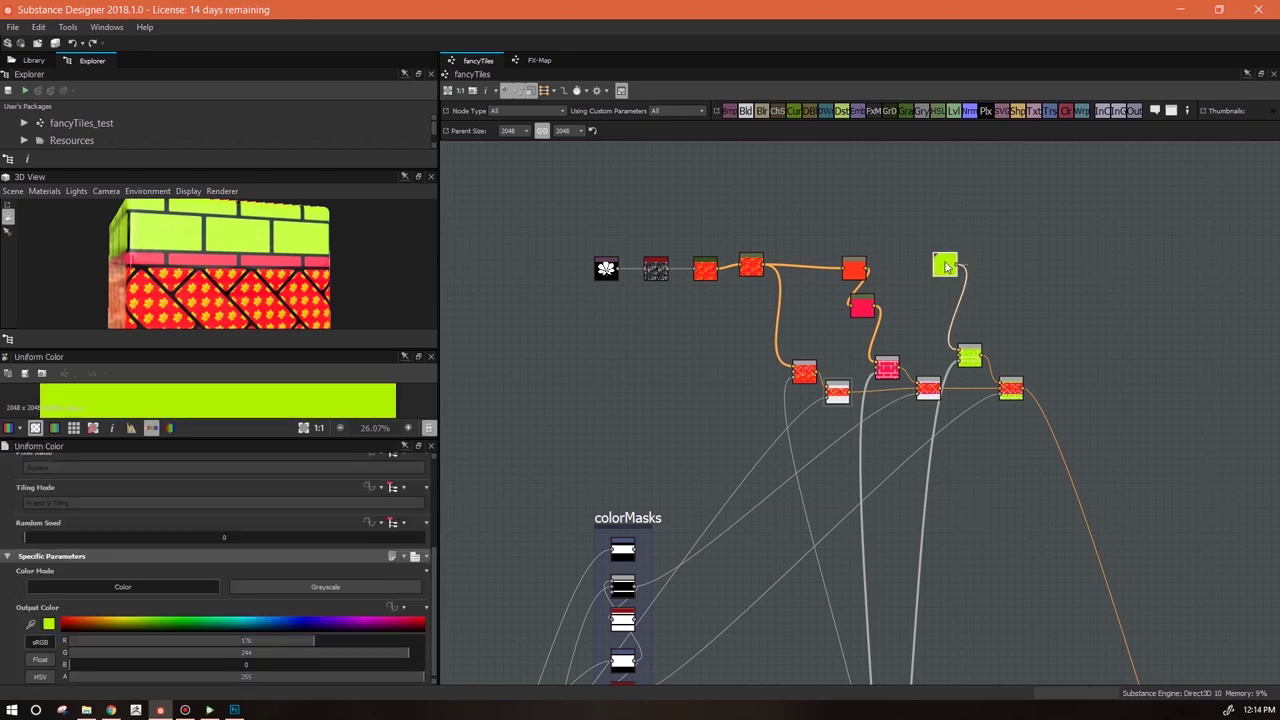
scroll(432, 602, down, 1)
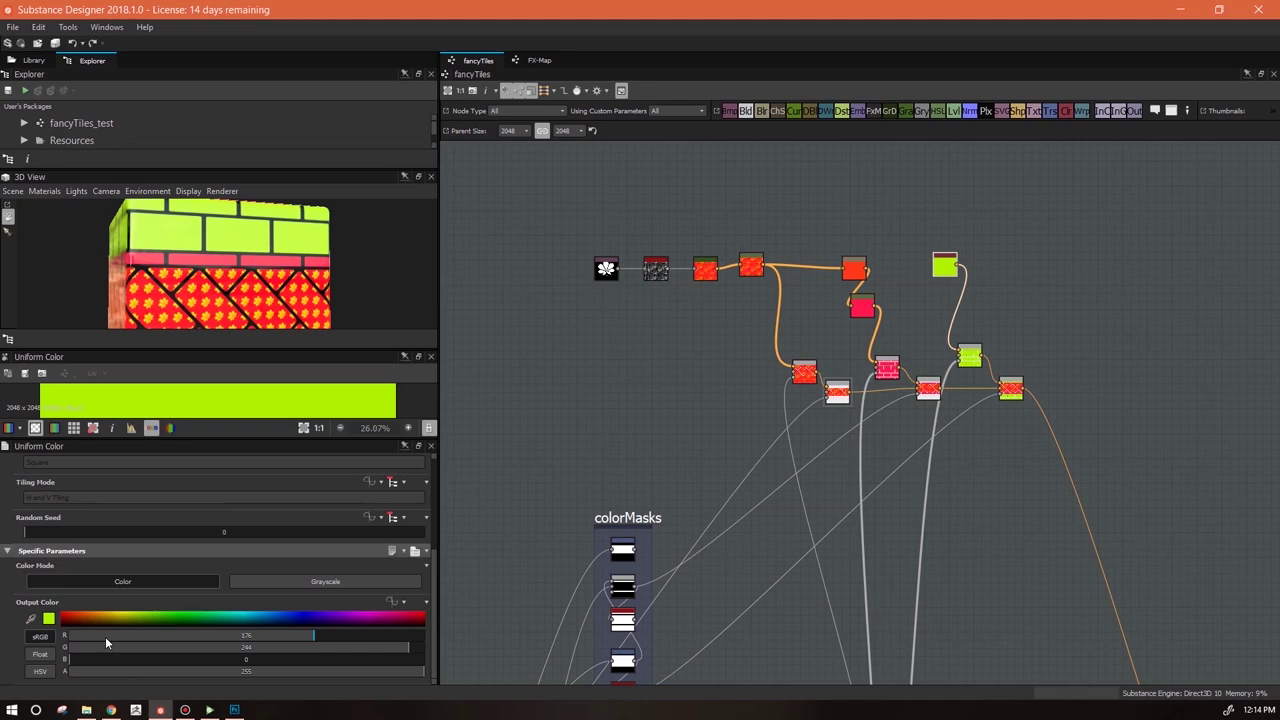
double_click(543, 441)
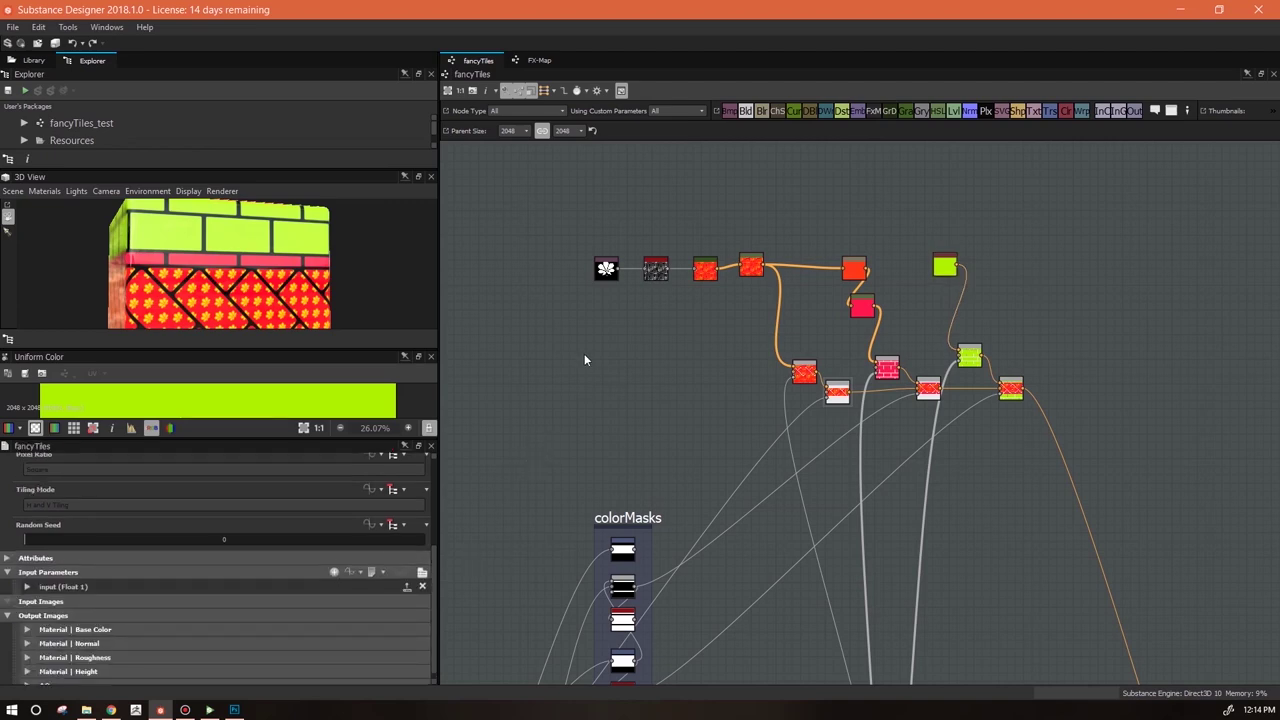
click(27, 586)
scroll(428, 600, down, 1)
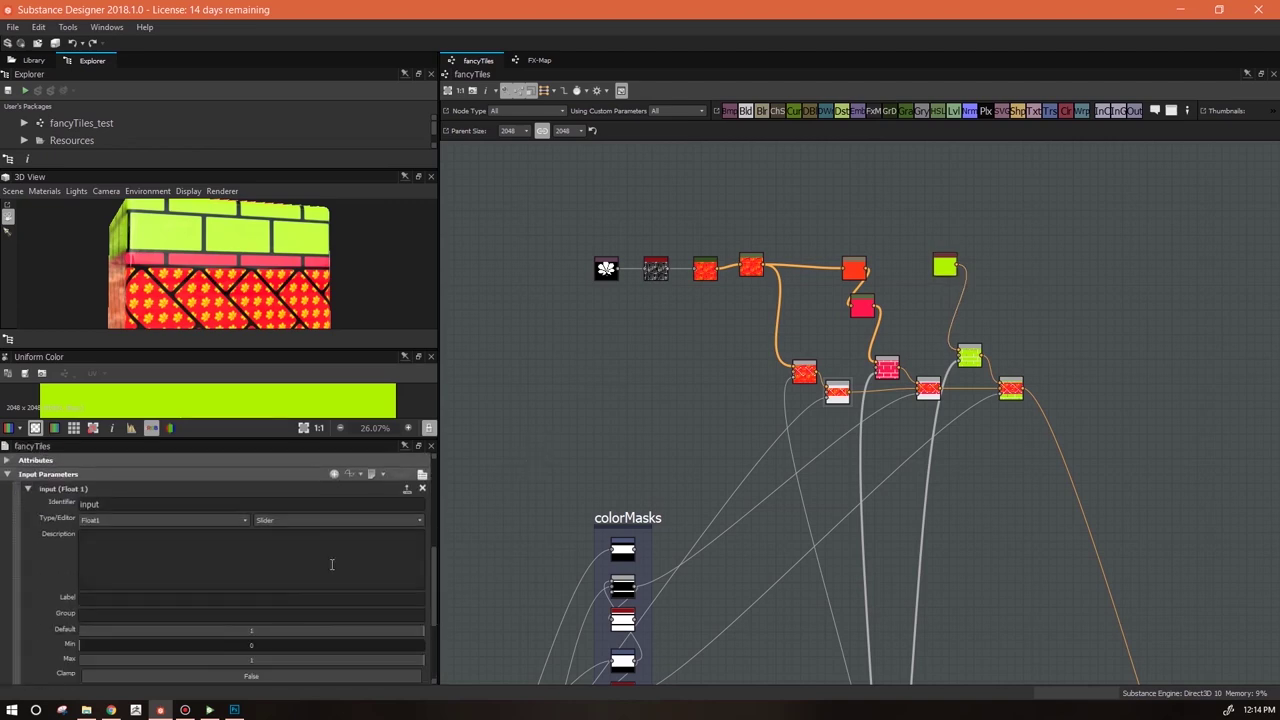
click(234, 520)
click(190, 617)
Set both the identifier and the label of the Float4 input parameter to test
double_click(87, 503)
text(test)
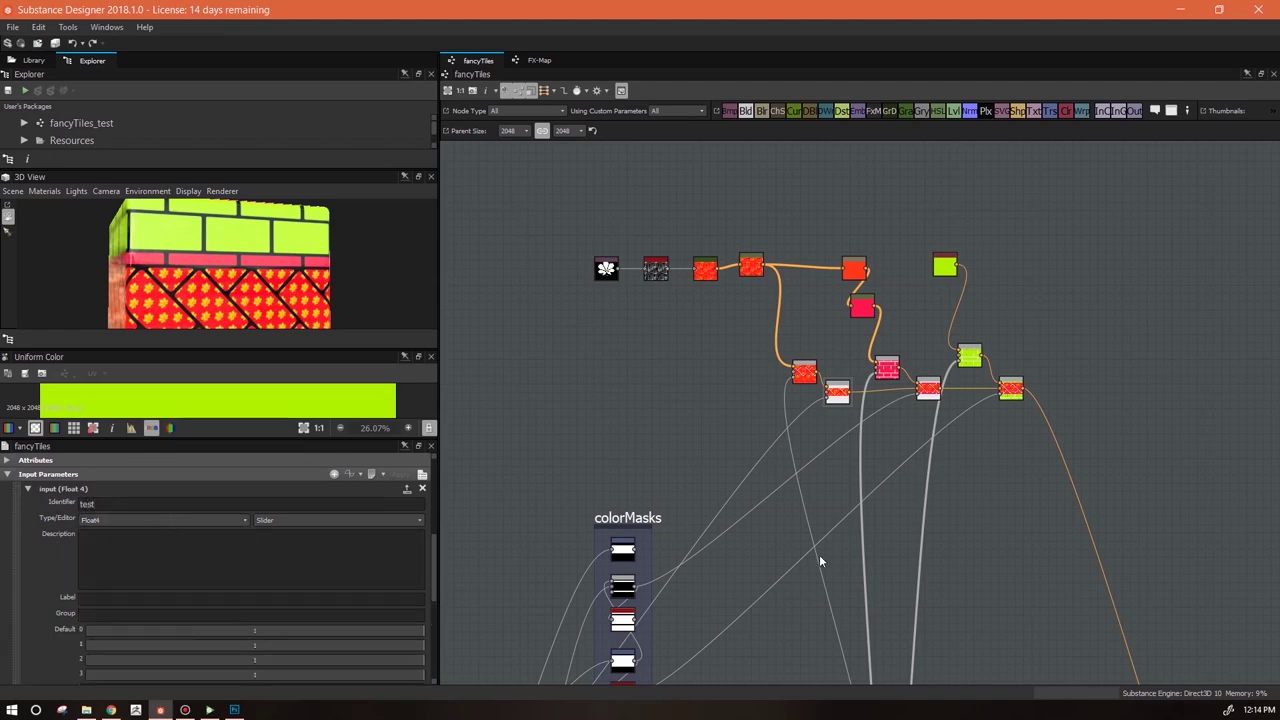
click(231, 597)
text(test)
Expose the lime Uniform Color's output color as a new graph input named outputcolor
click(946, 268)
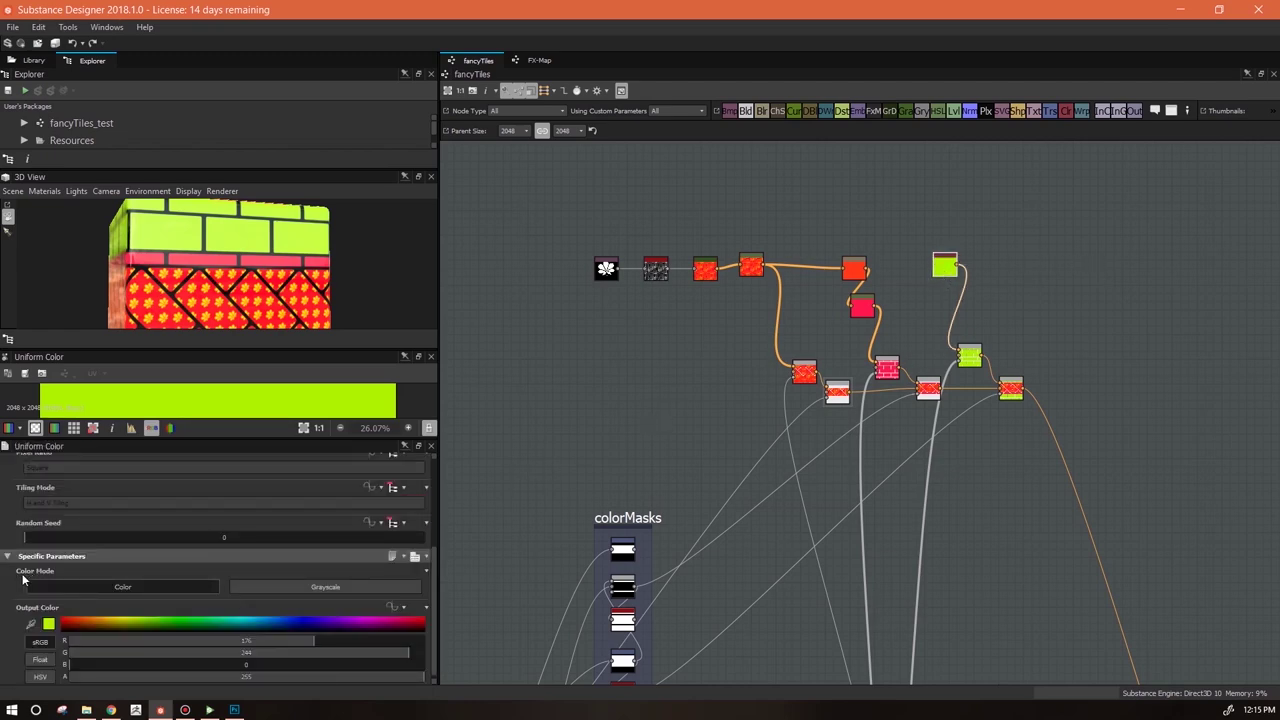
click(393, 608)
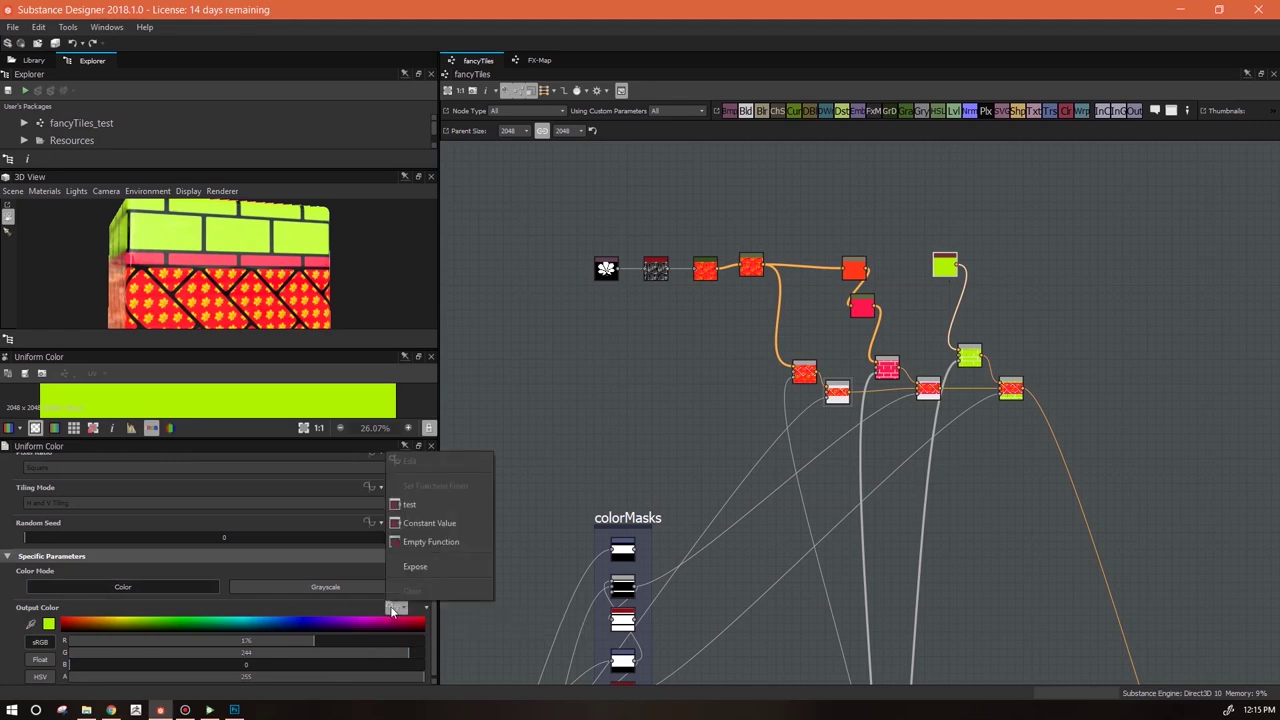
click(431, 567)
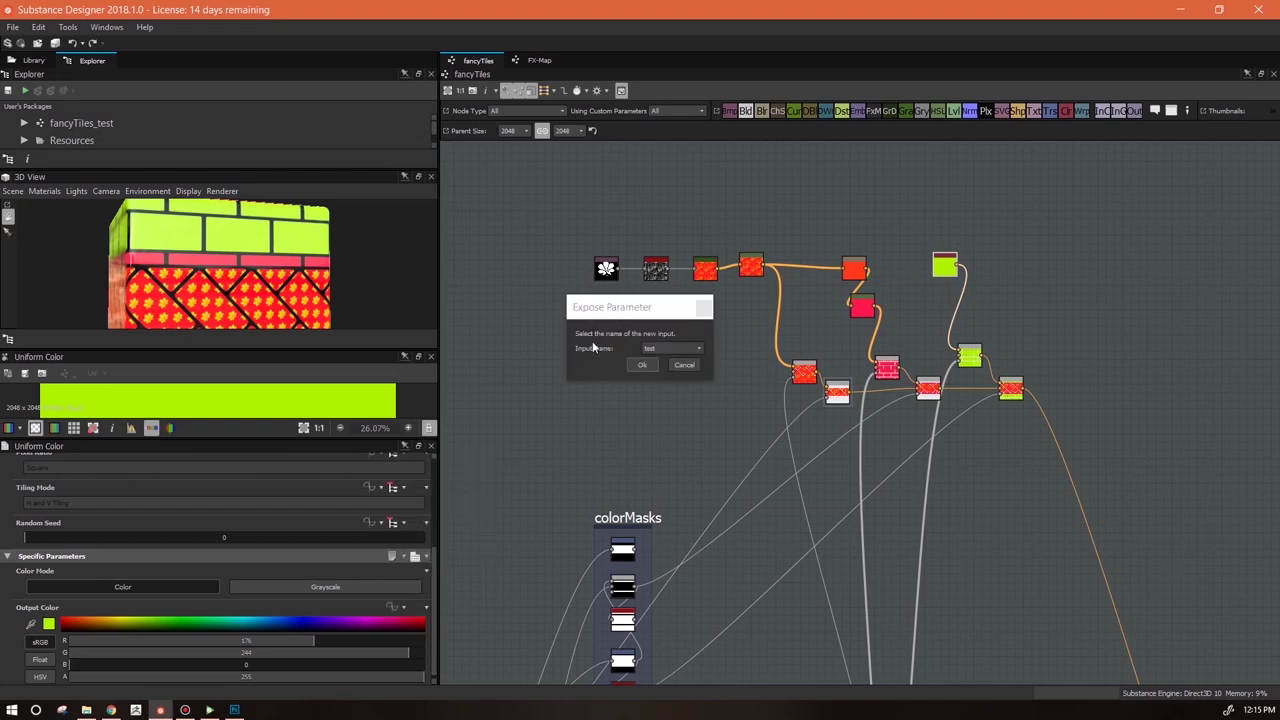
click(700, 349)
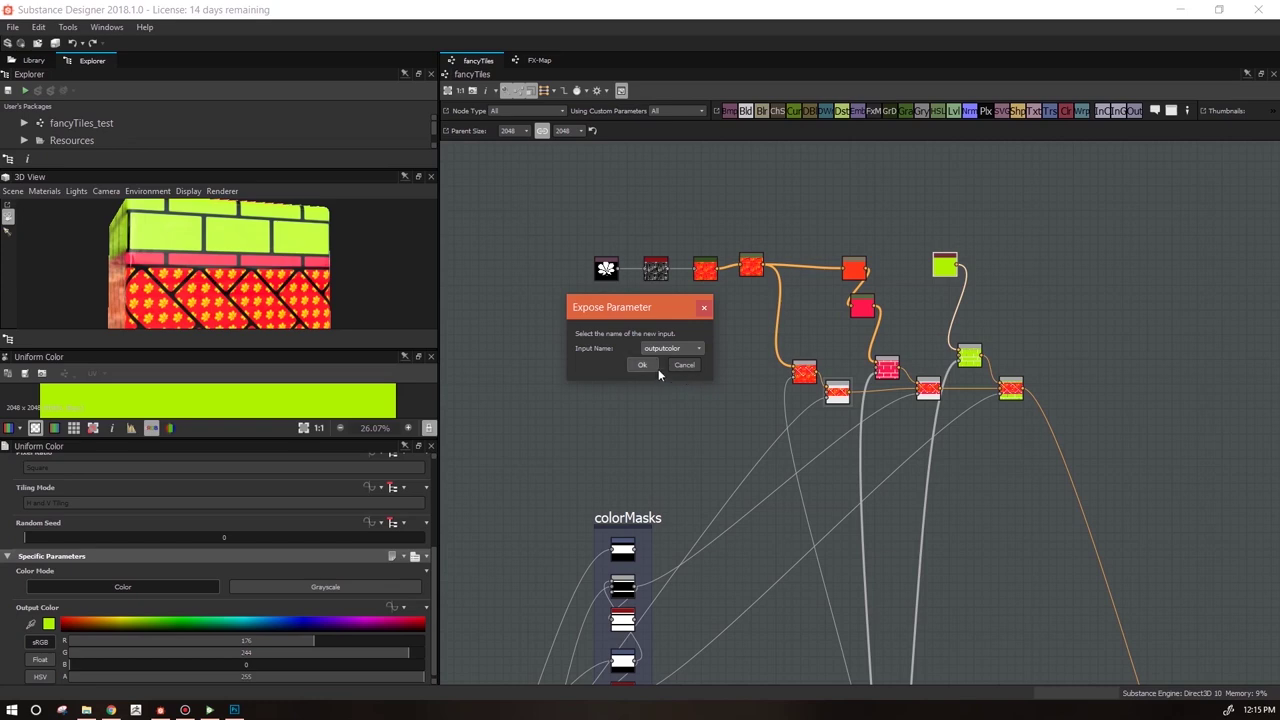
click(642, 365)
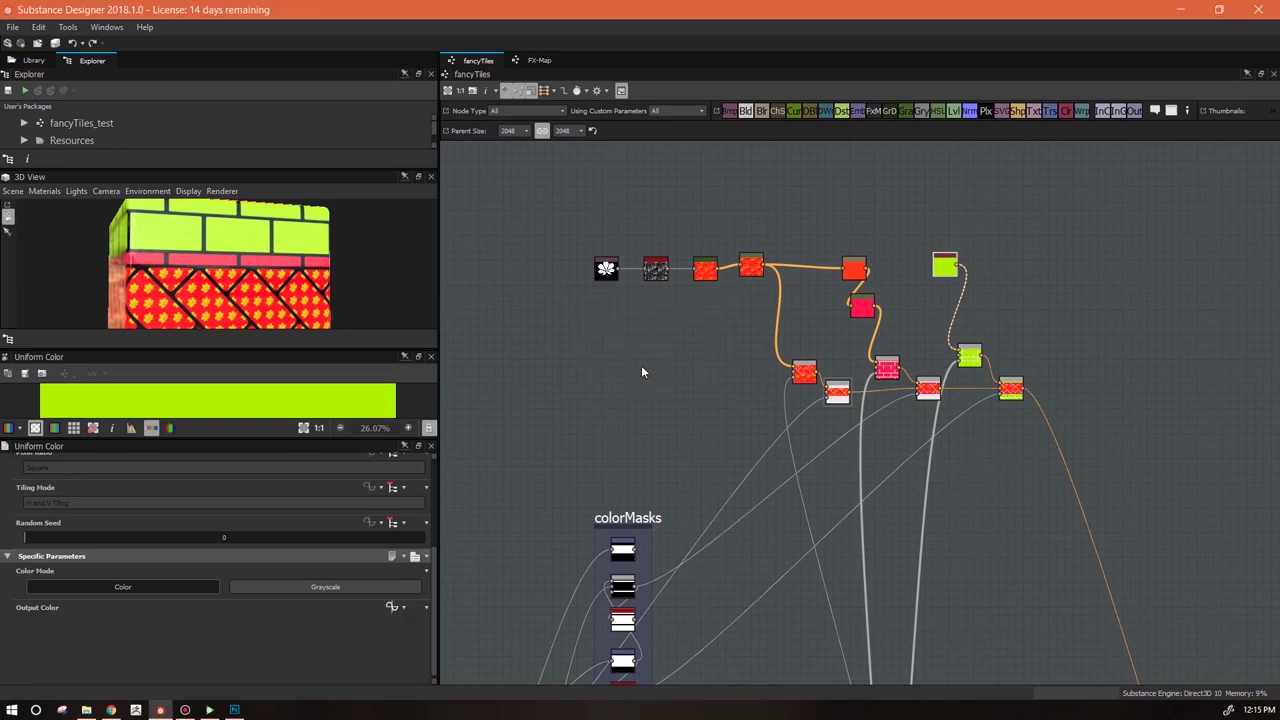
Examine the outputcolor input parameter's type, editor and default settings in the fancyTiles graph
click(572, 413)
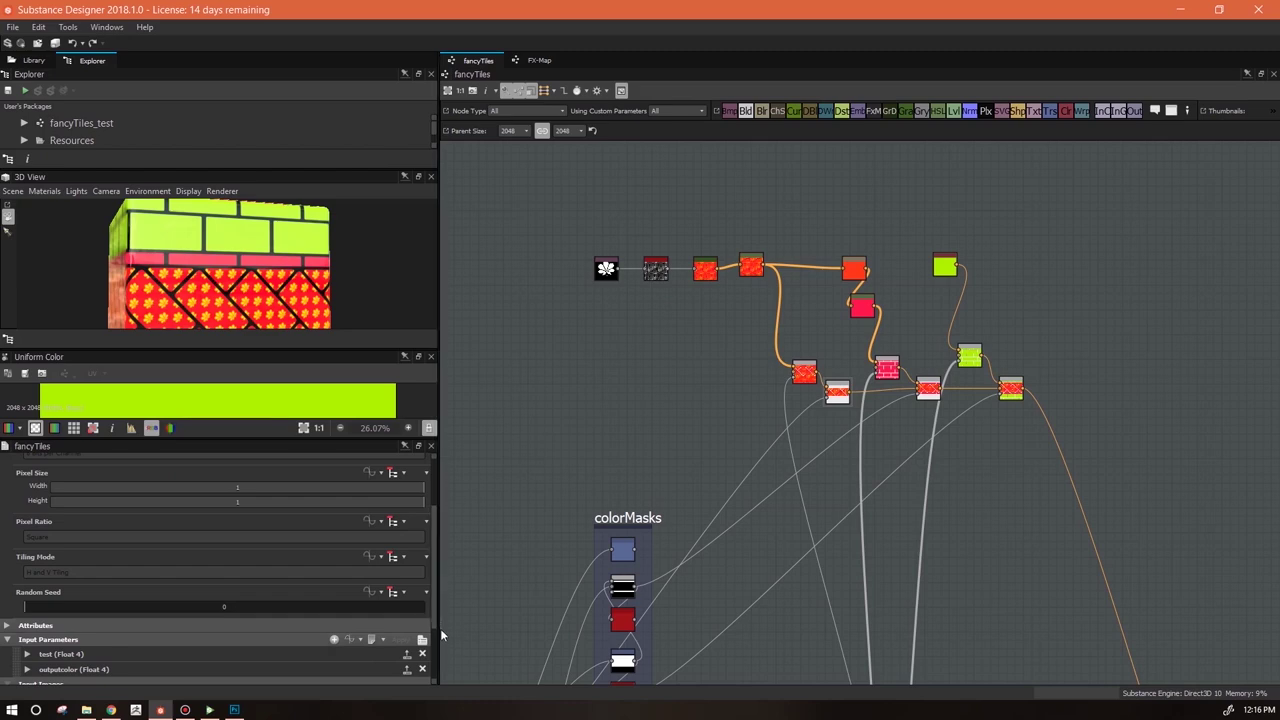
scroll(435, 627, down, 1)
scroll(434, 627, down, 3)
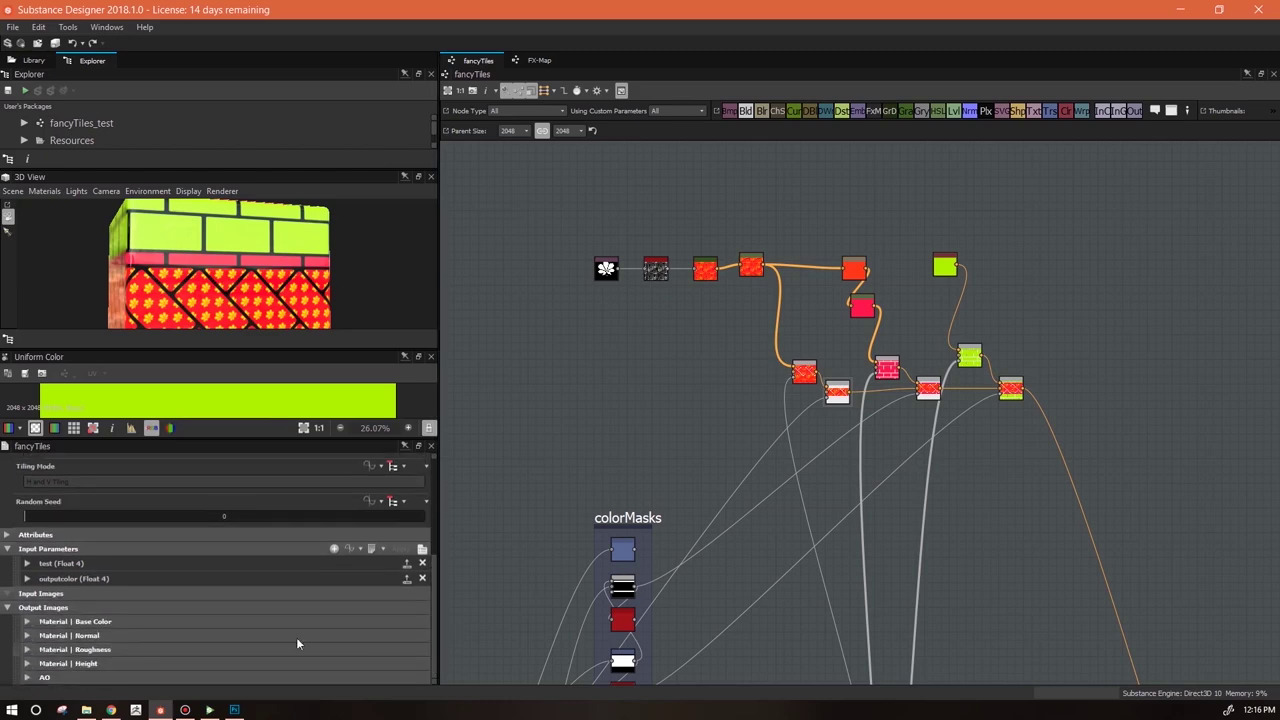
click(27, 578)
scroll(434, 592, down, 2)
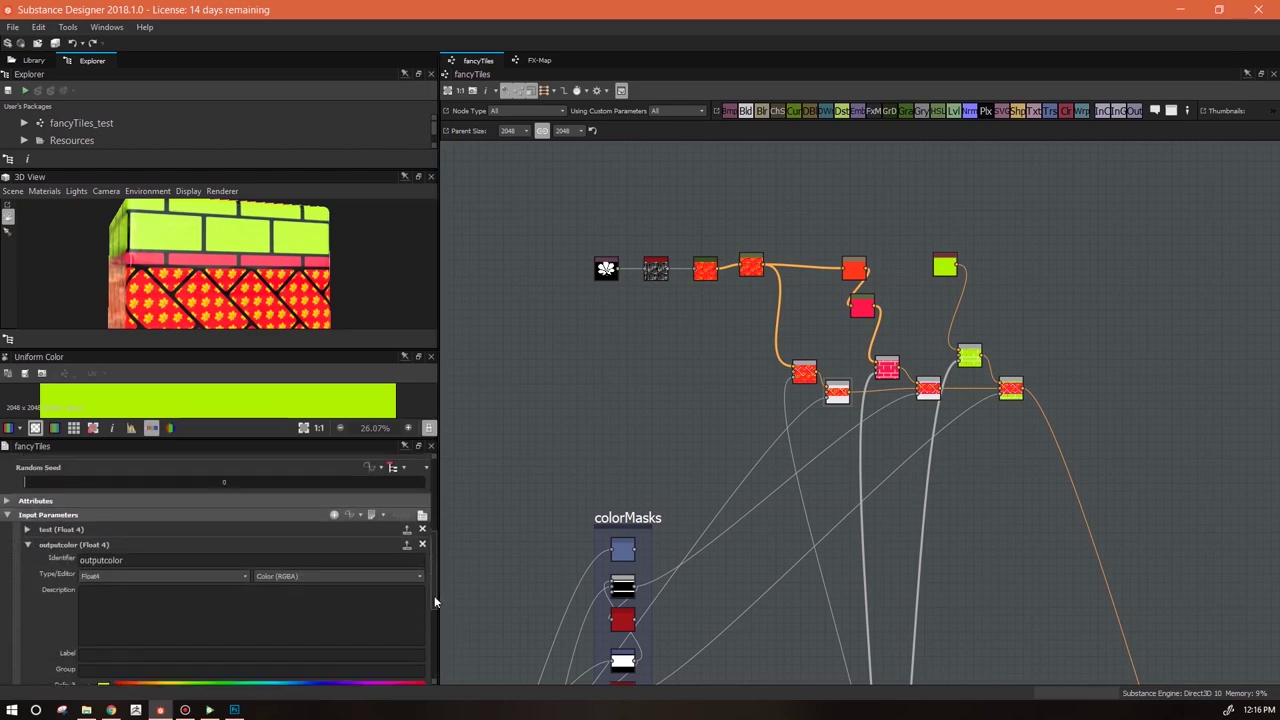
Clear the exposed function from the lime Uniform Color's output color and check the tiles in the 3D preview
click(946, 266)
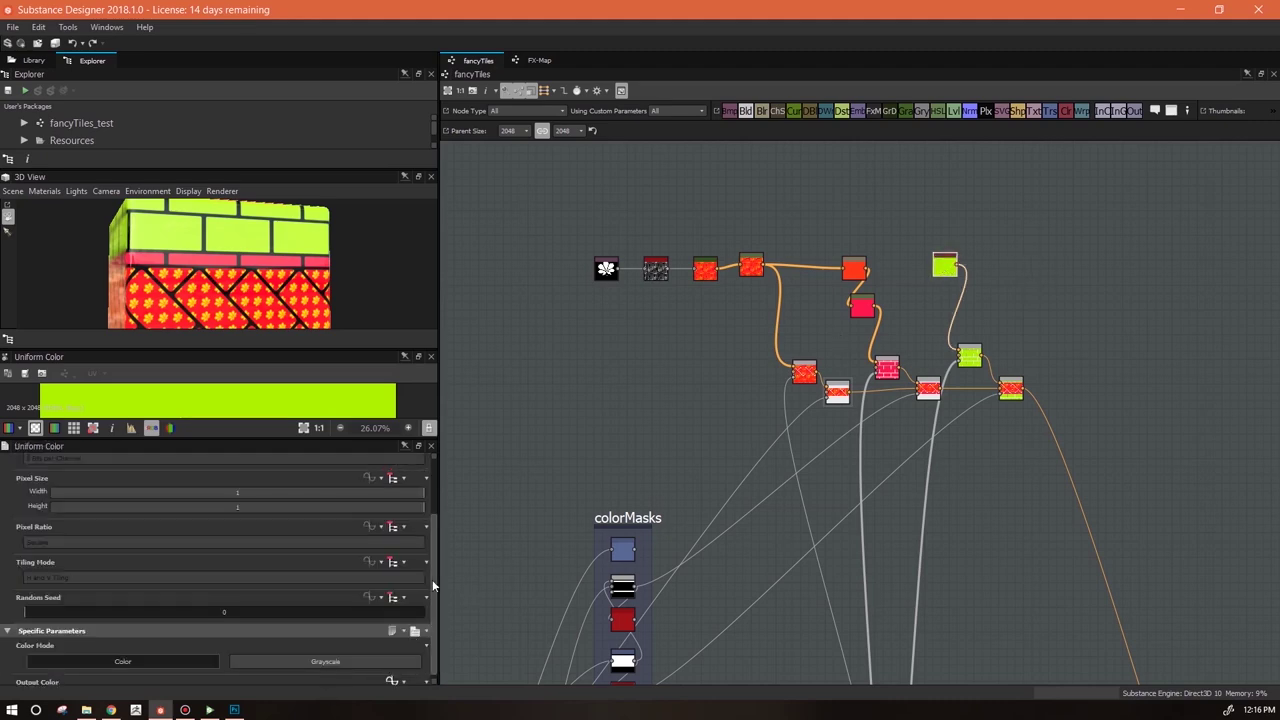
scroll(432, 595, down, 1)
click(398, 678)
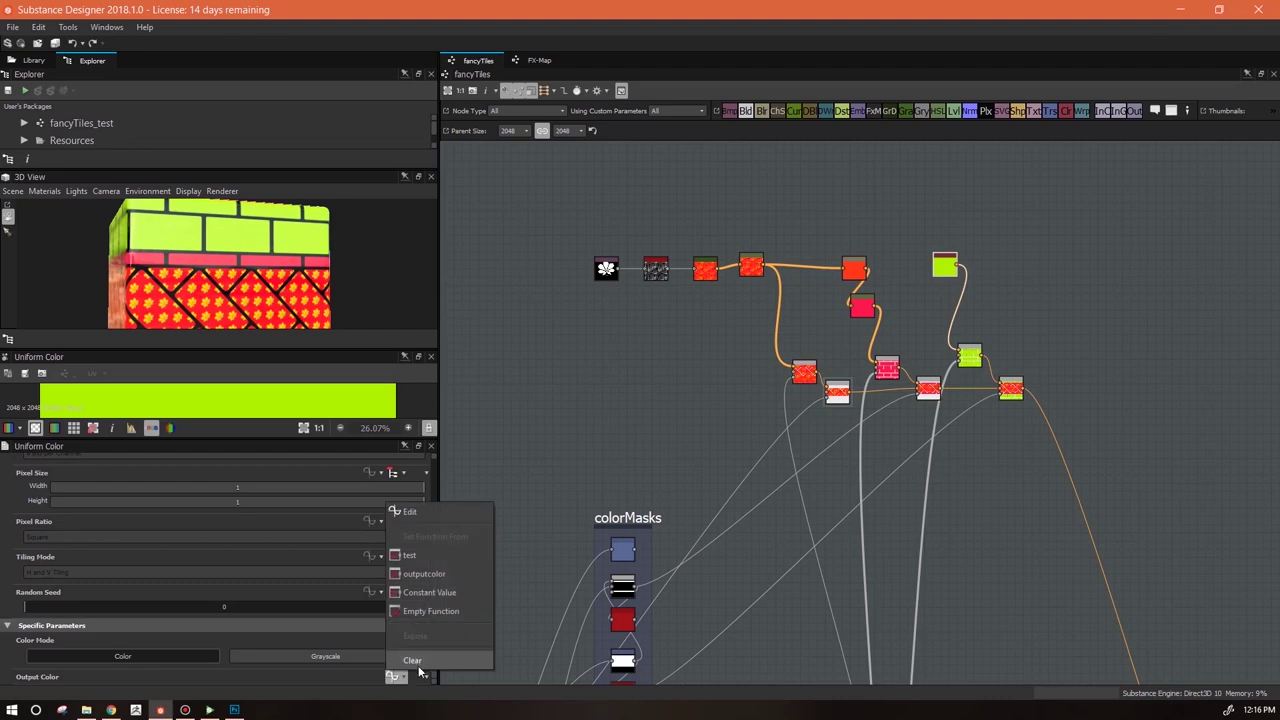
click(422, 662)
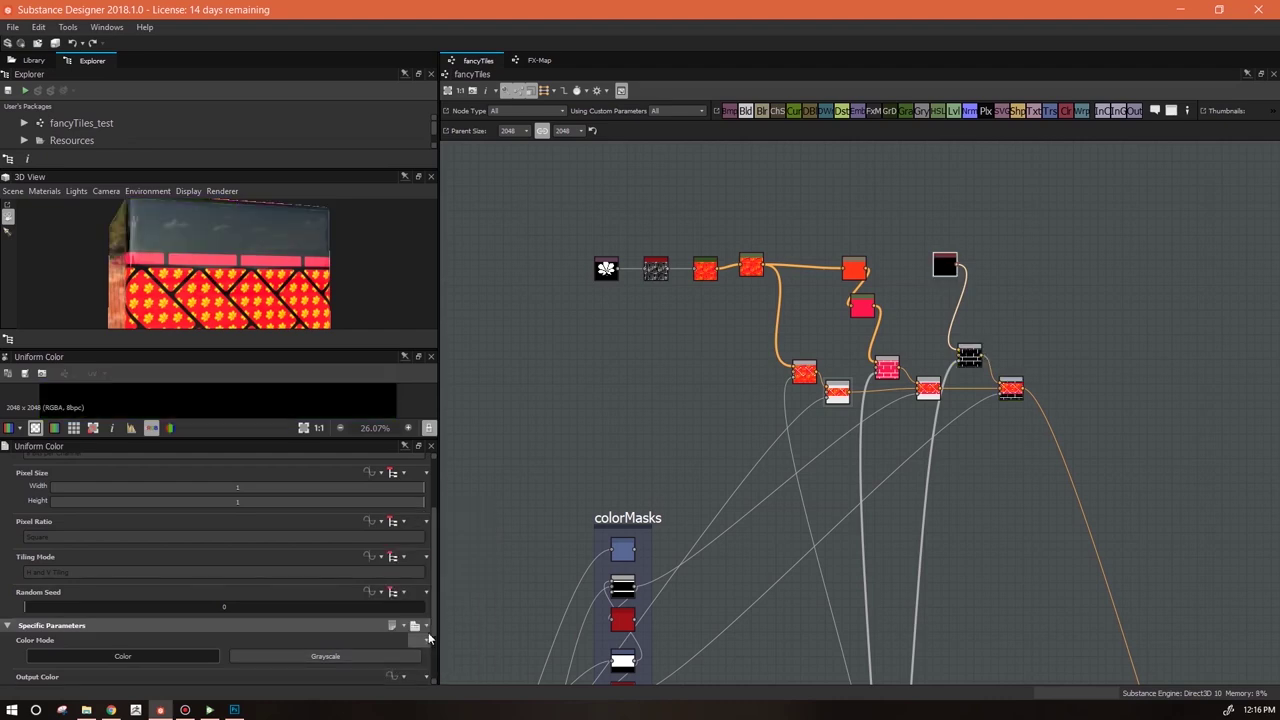
scroll(434, 618, down, 3)
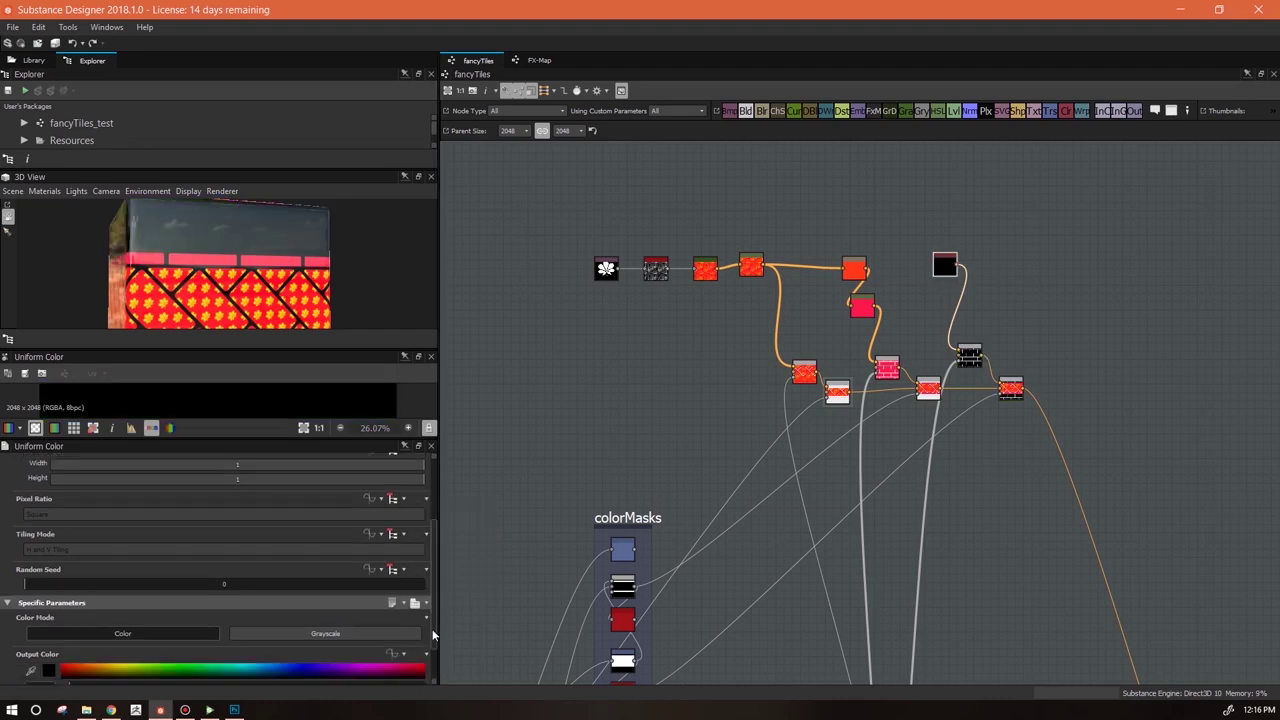
drag(282, 268, 278, 222)
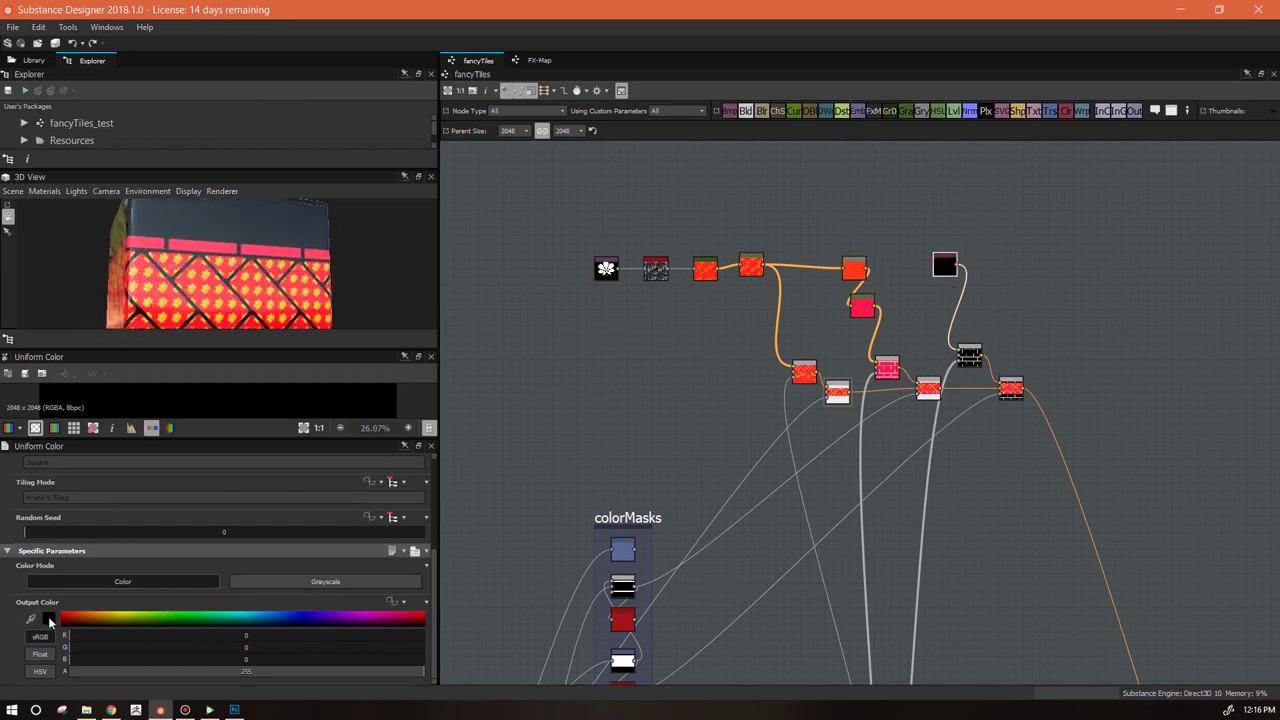
Drive the Uniform Color's output color with the test graph input and view the tiles in 3D
click(395, 601)
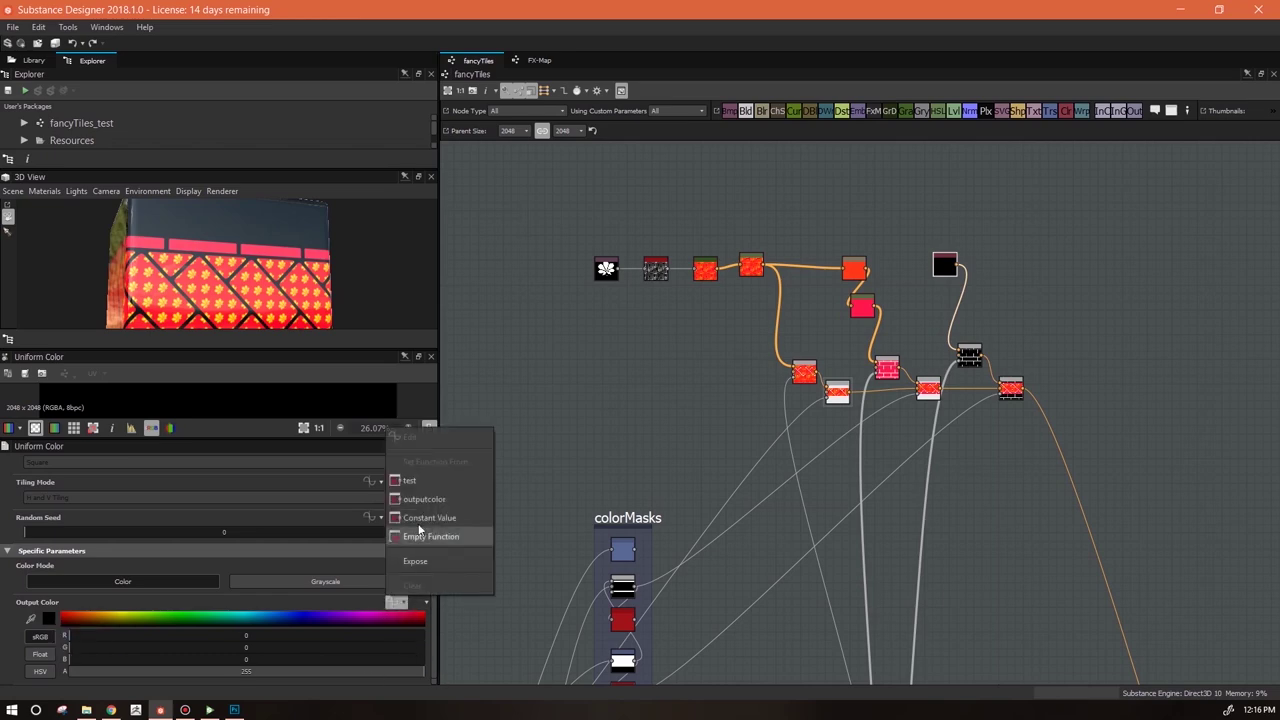
click(412, 481)
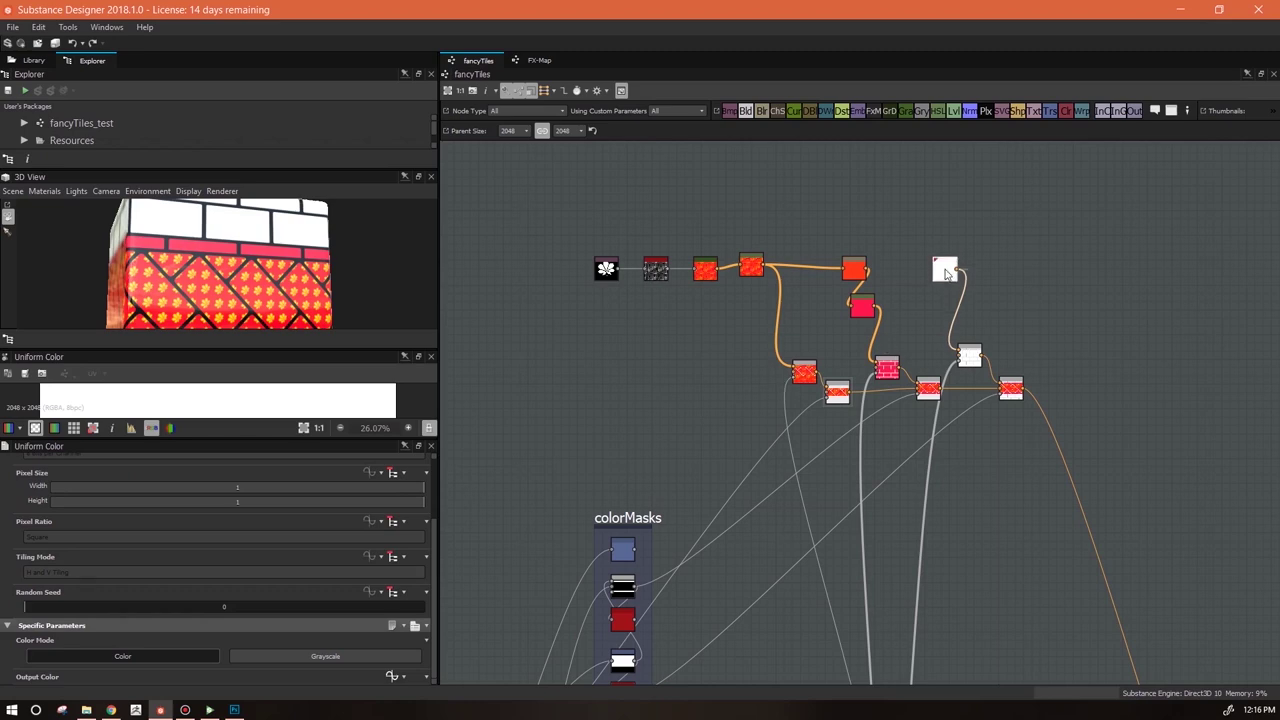
drag(209, 296, 180, 286)
Examine the test input parameter's settings and the Uniform Color's linked output color
click(917, 275)
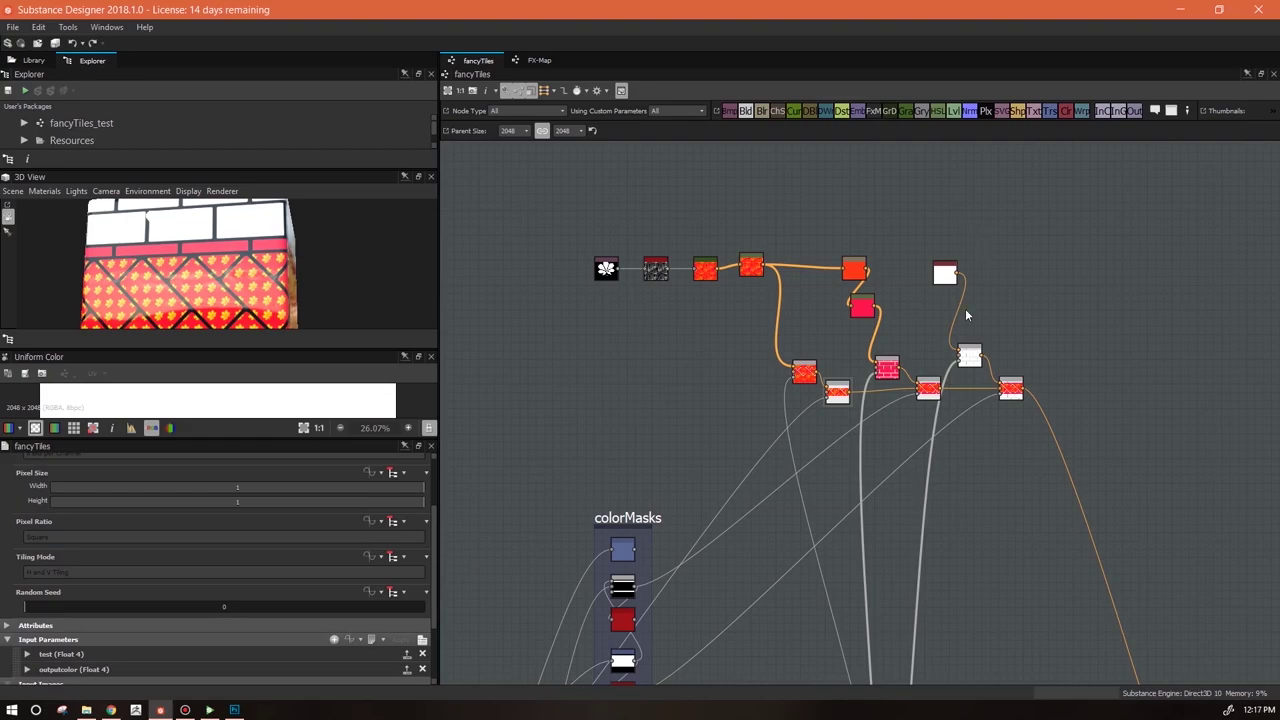
scroll(434, 588, down, 3)
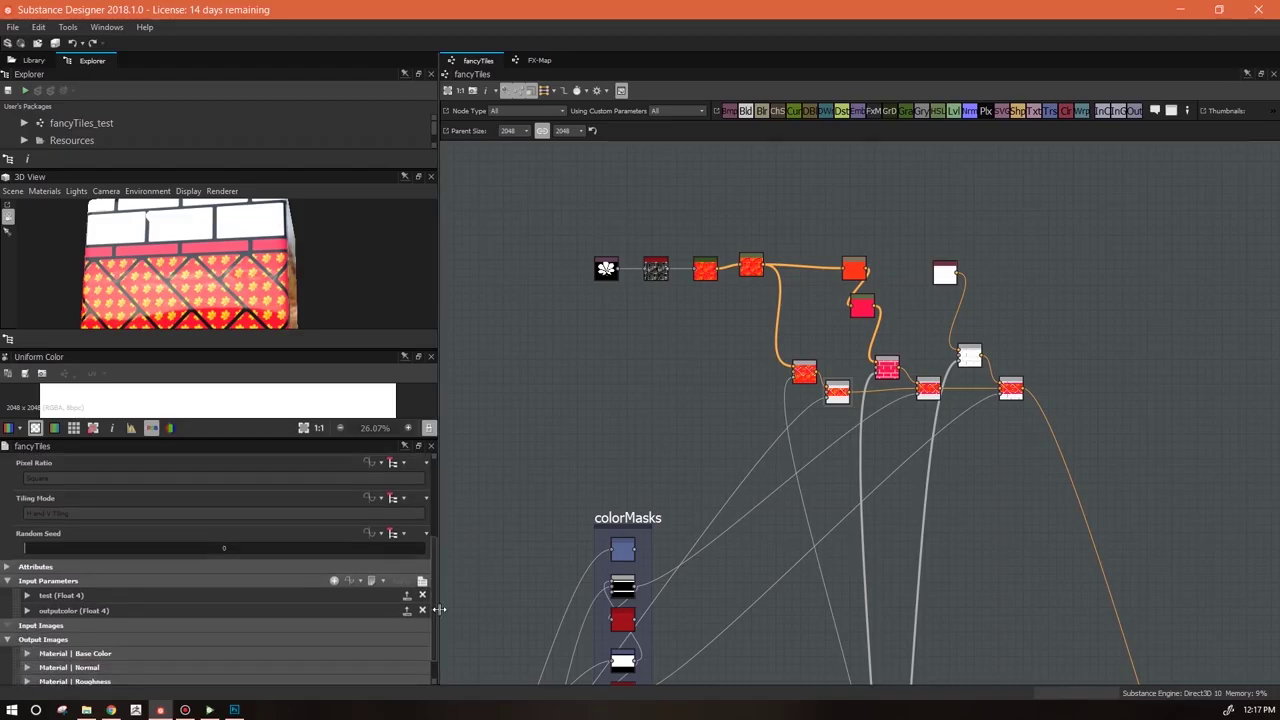
click(28, 592)
scroll(434, 549, down, 4)
click(945, 272)
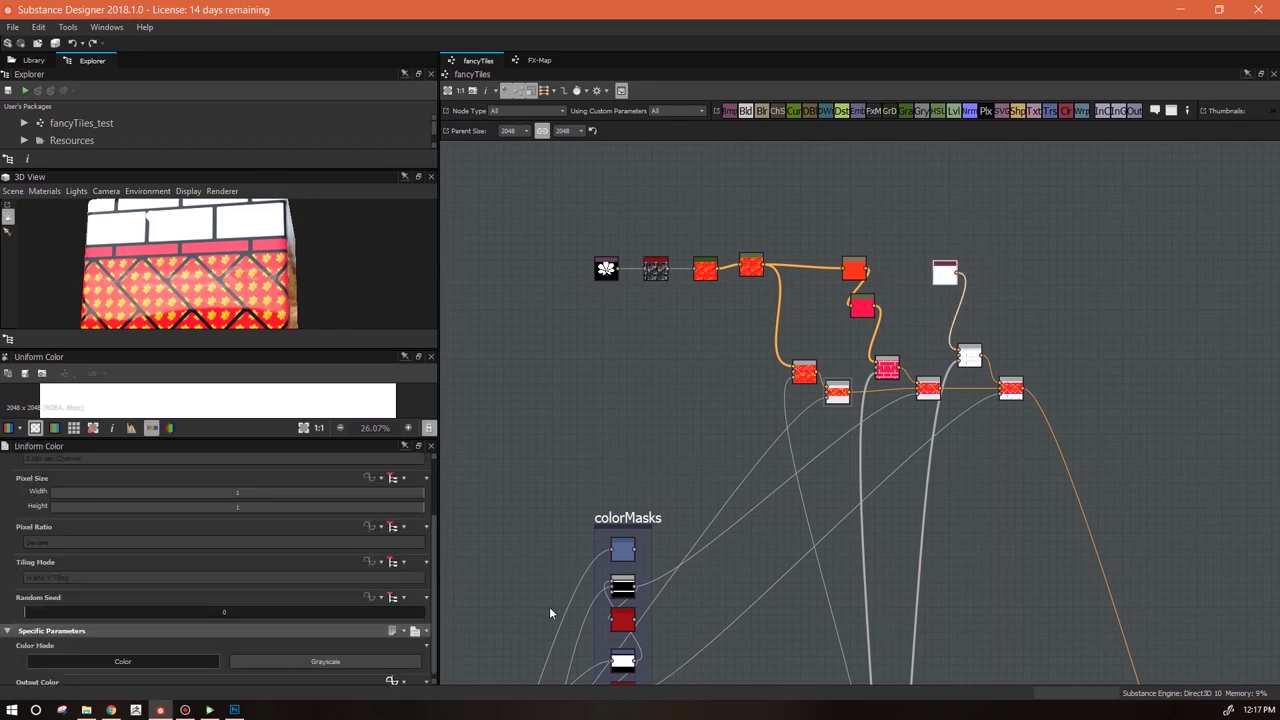
scroll(435, 656, down, 2)
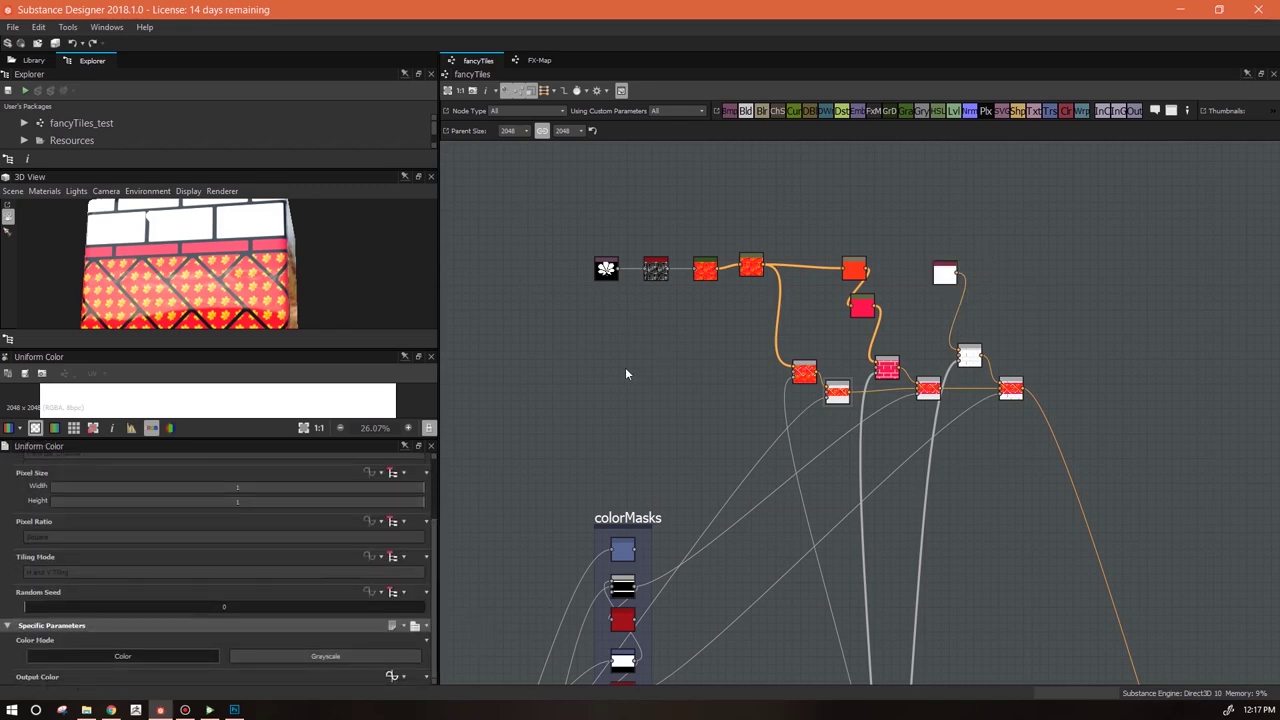
Delete the outputcolor input parameter from the fancyTiles graph
click(529, 505)
scroll(425, 600, down, 2)
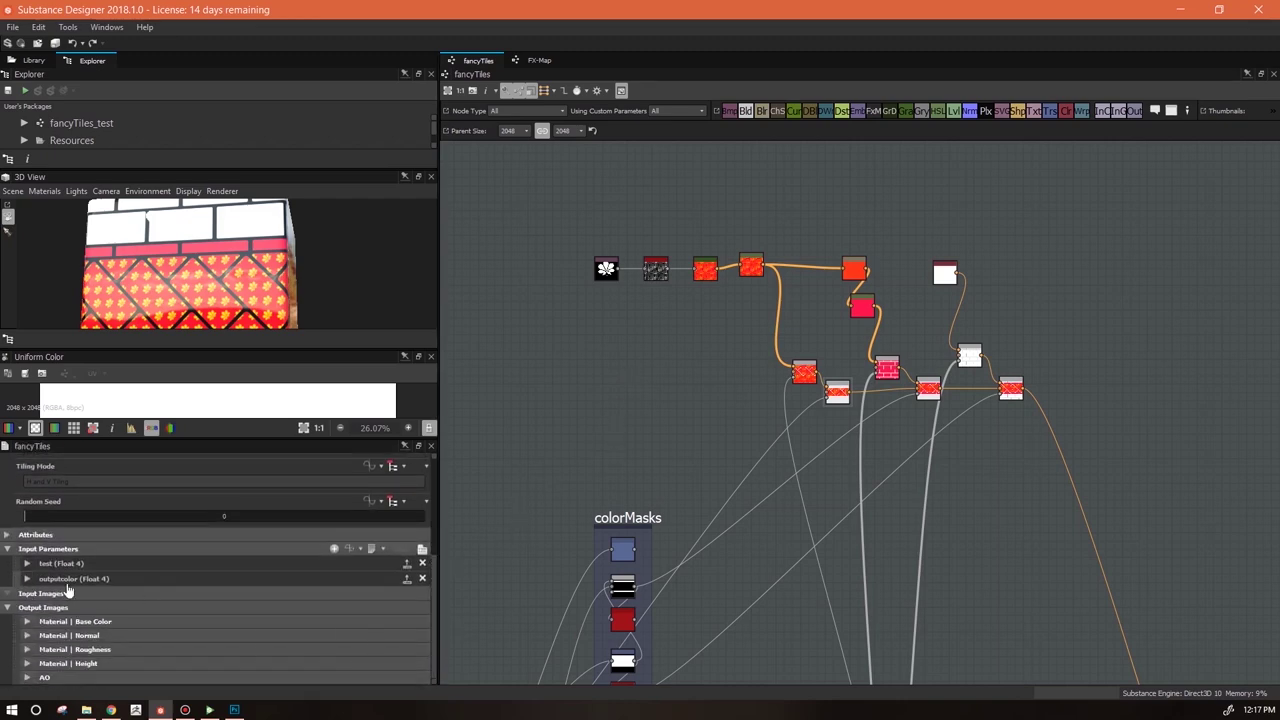
click(422, 578)
Change the test input's identifier to backgroundColor, its label to background and its group to tile colors
click(27, 579)
scroll(434, 560, down, 2)
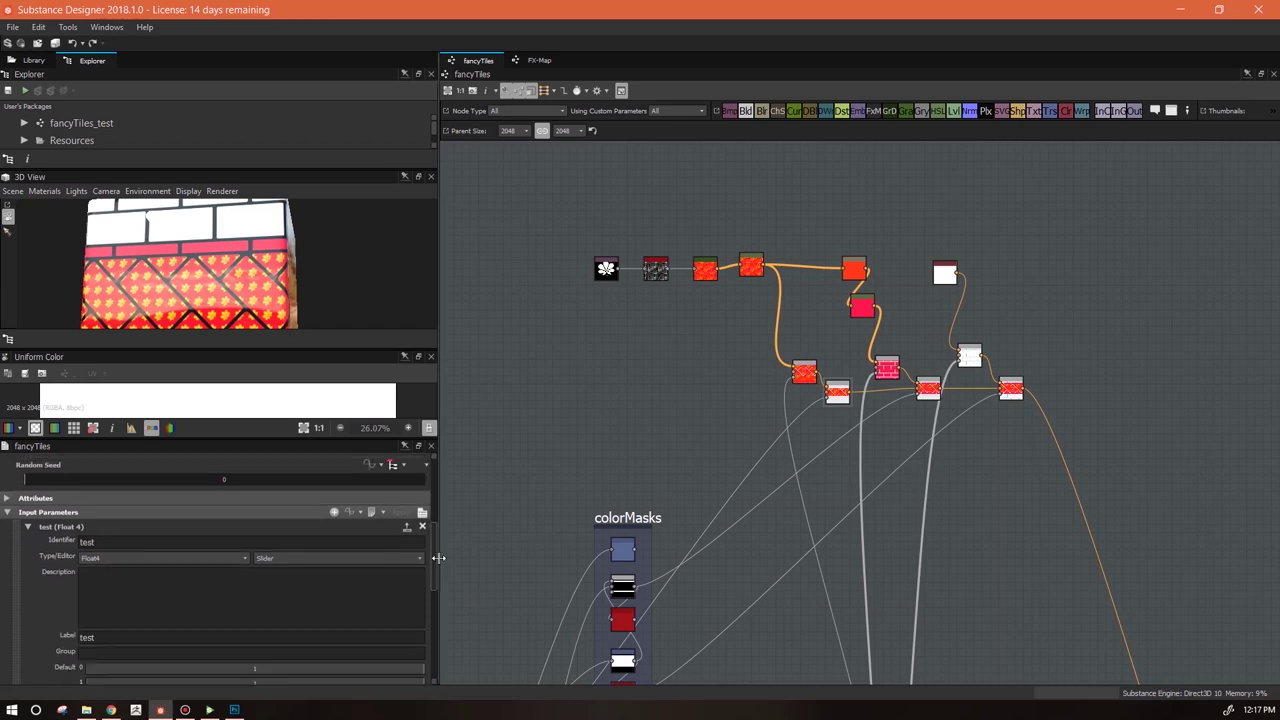
double_click(153, 497)
text(backgroundColor)
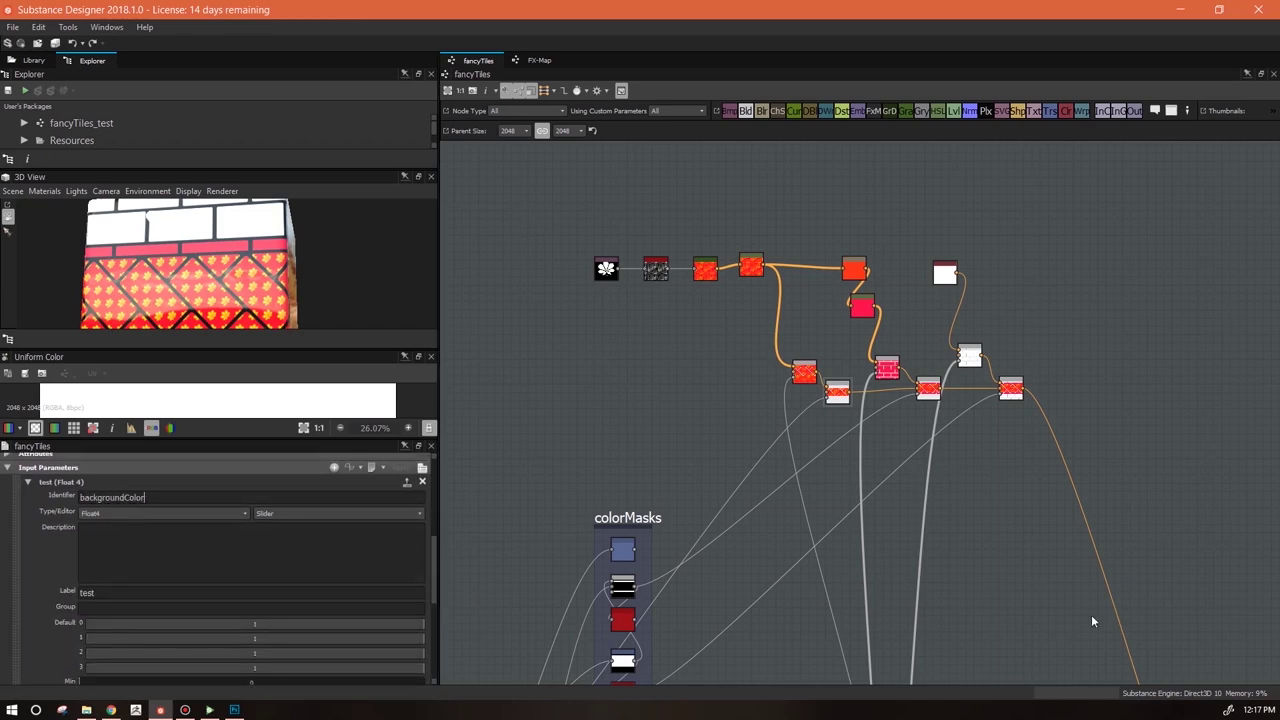
click(90, 592)
text(tile)
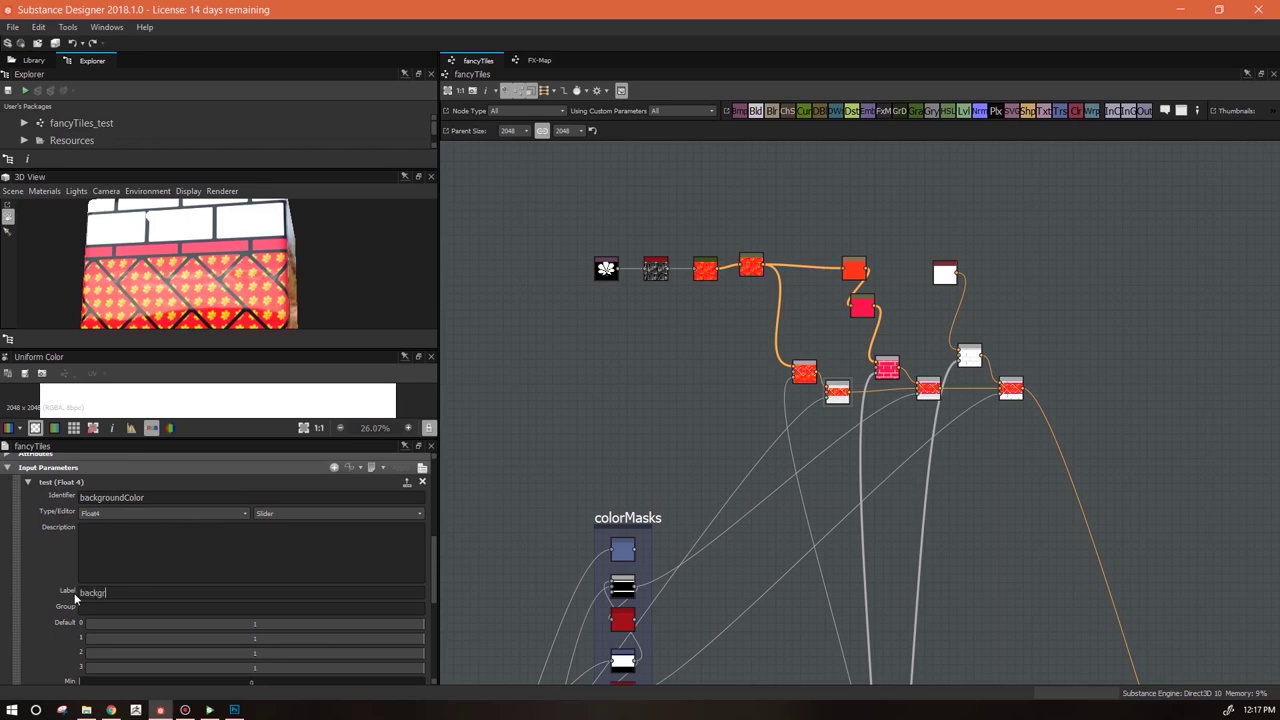
key(Return)
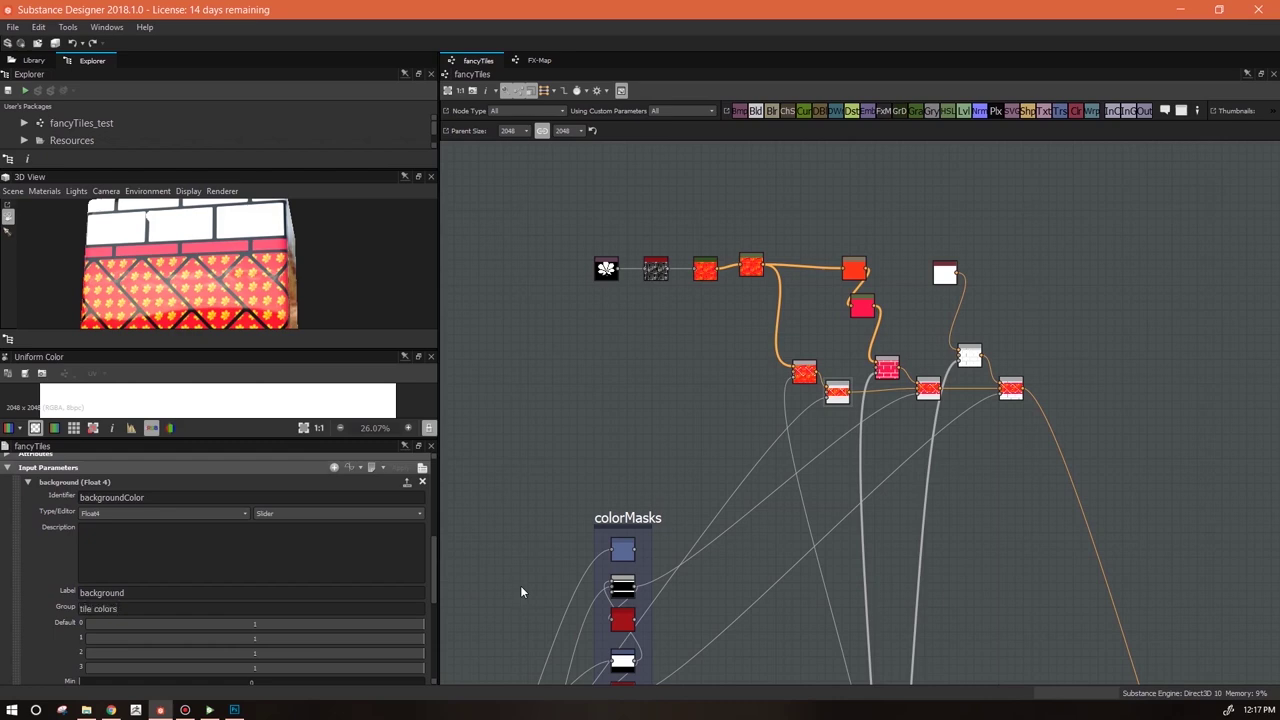
drag(435, 570, 437, 577)
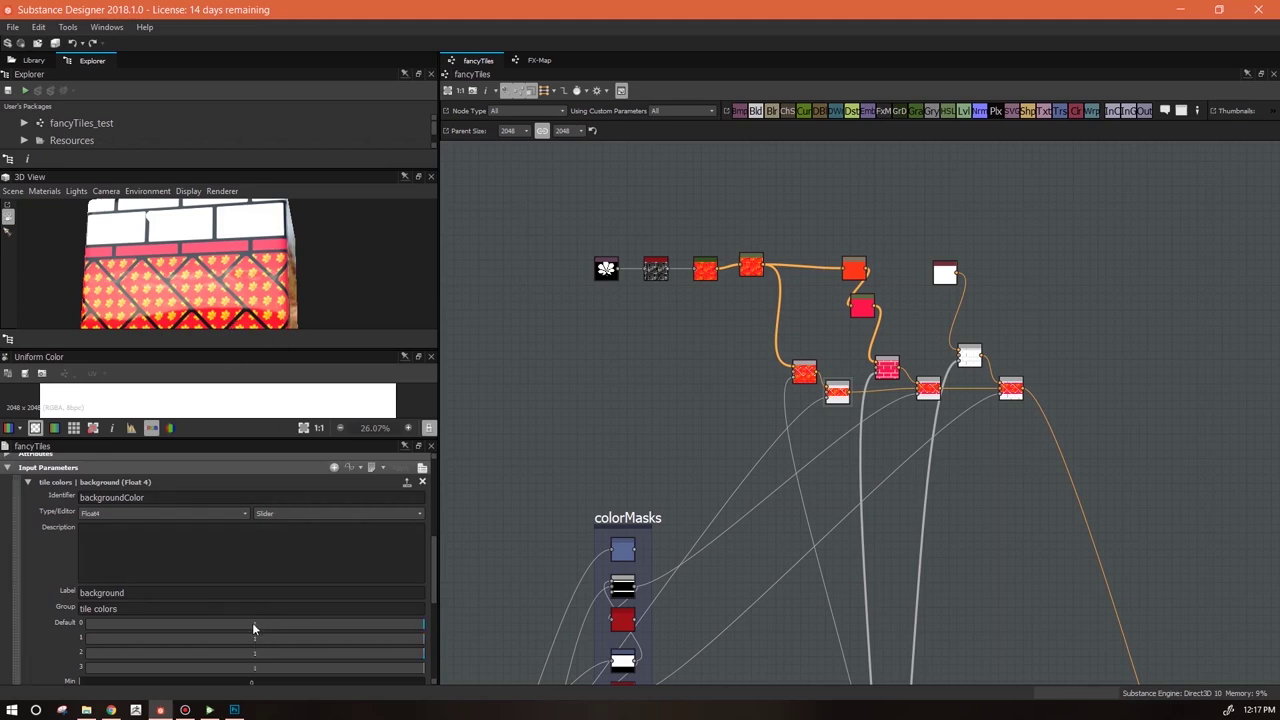
Try the Integer1, Integer2 and Float1 types on the background input and review the available editor options
click(419, 514)
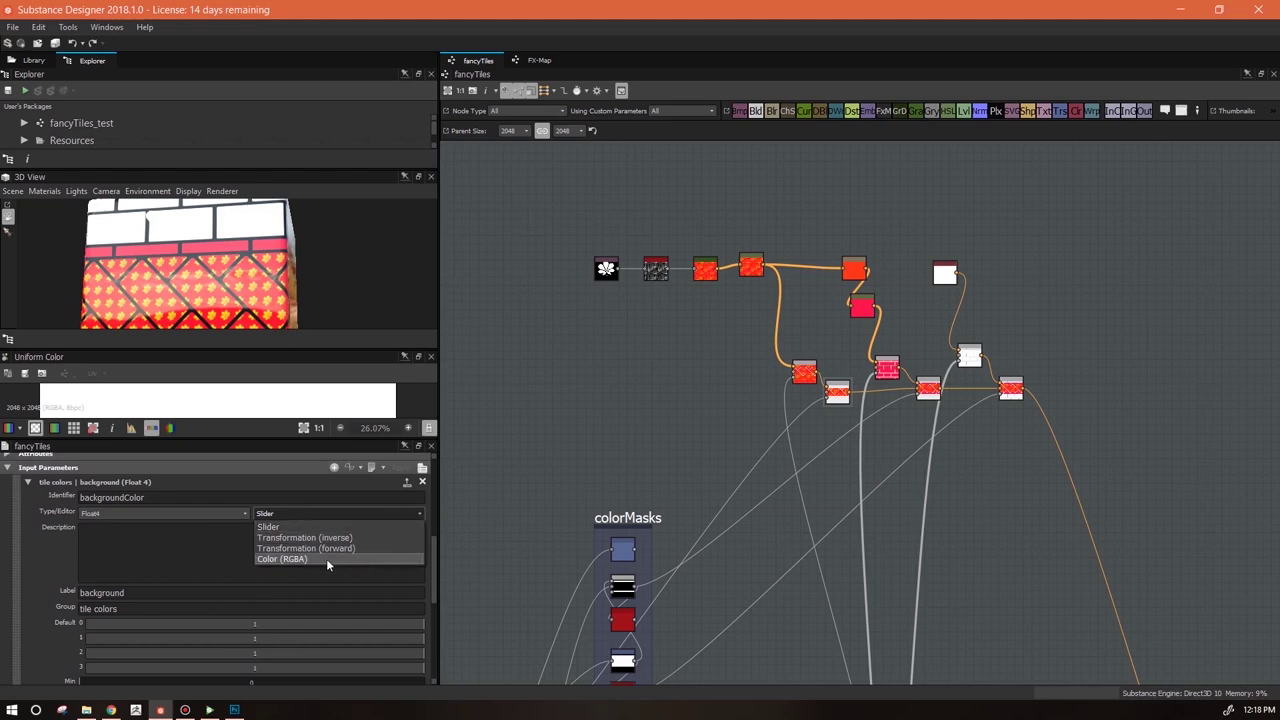
click(180, 512)
click(183, 515)
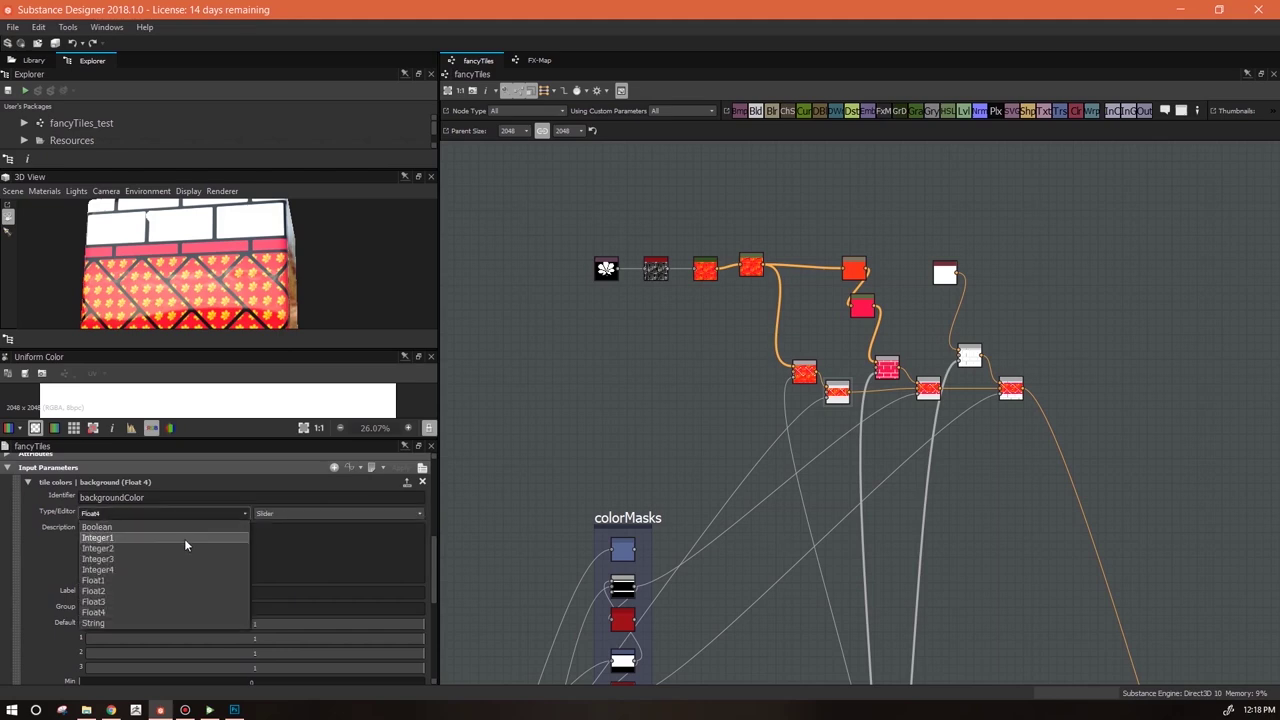
click(188, 542)
click(366, 515)
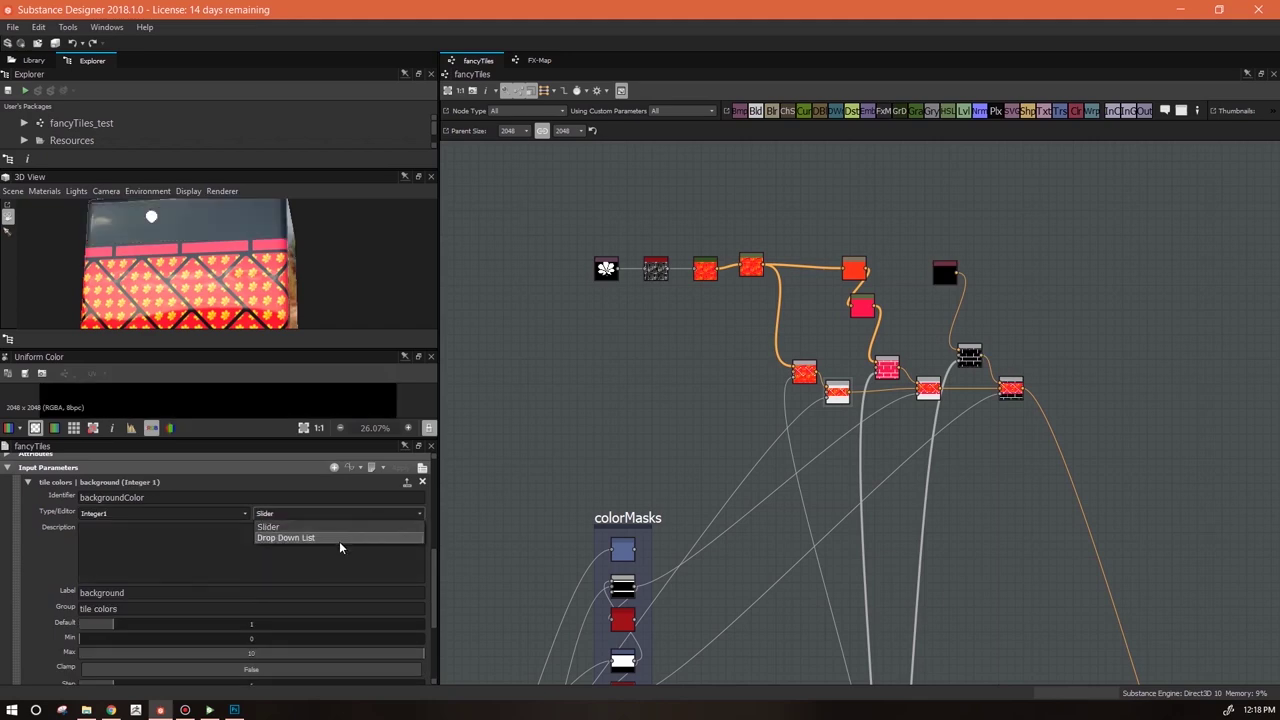
click(238, 517)
click(228, 555)
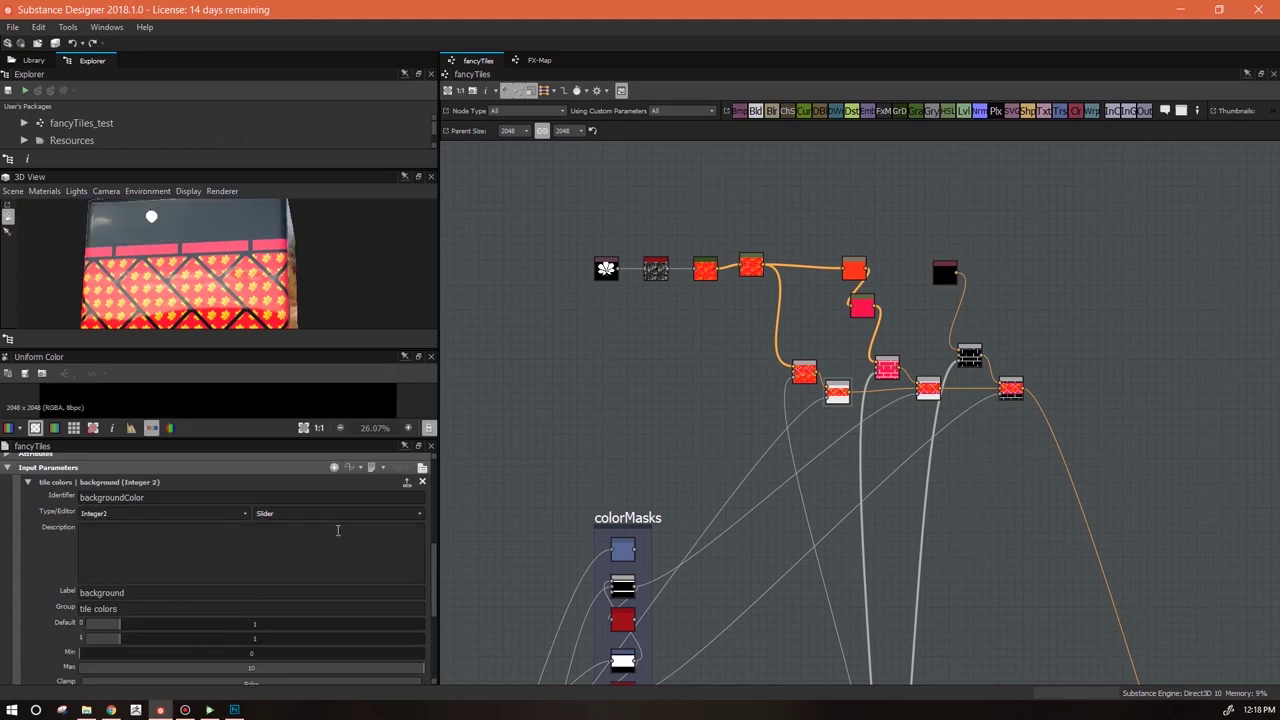
click(243, 514)
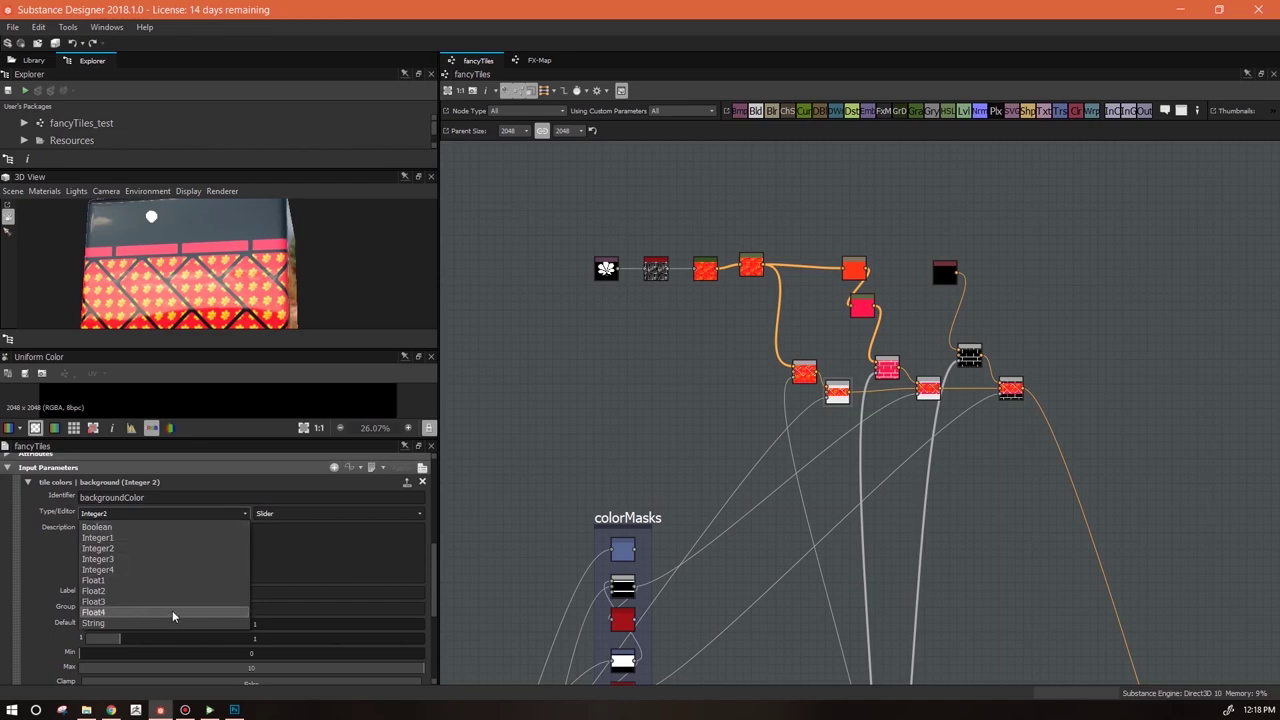
click(174, 581)
click(417, 513)
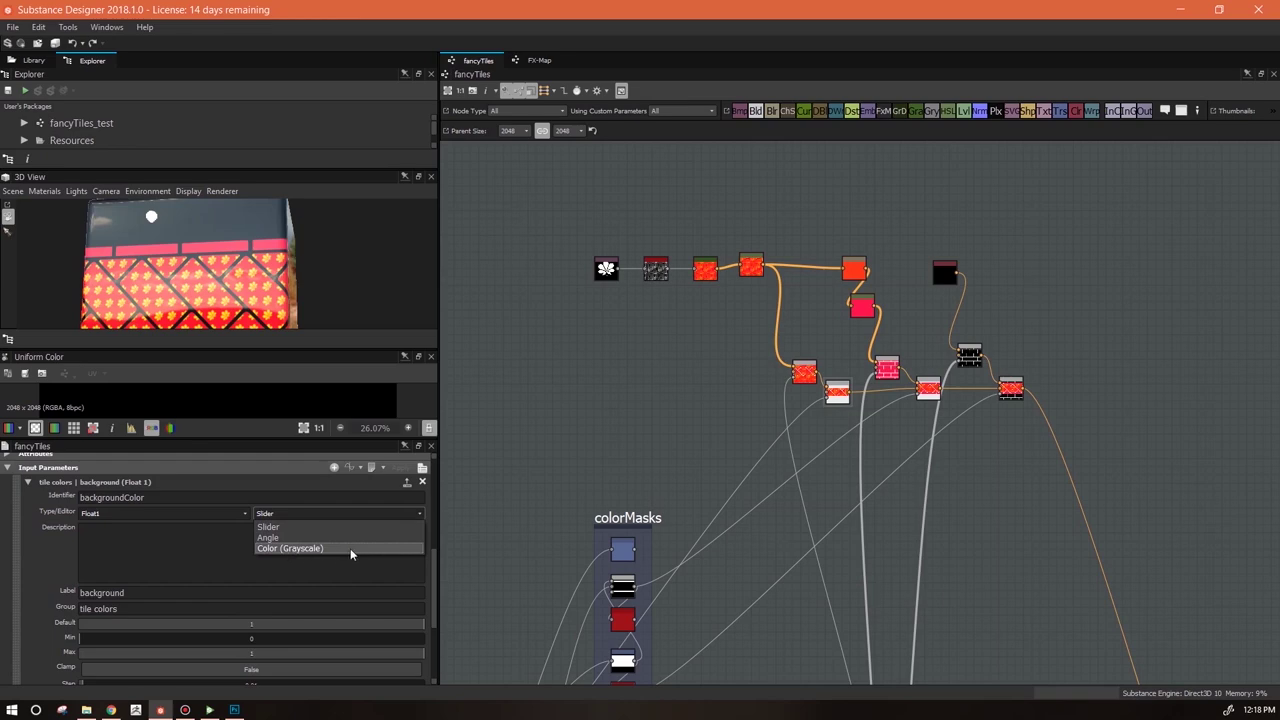
Set the background input's type back to Float4 and its editor to Color (RGBA)
click(245, 515)
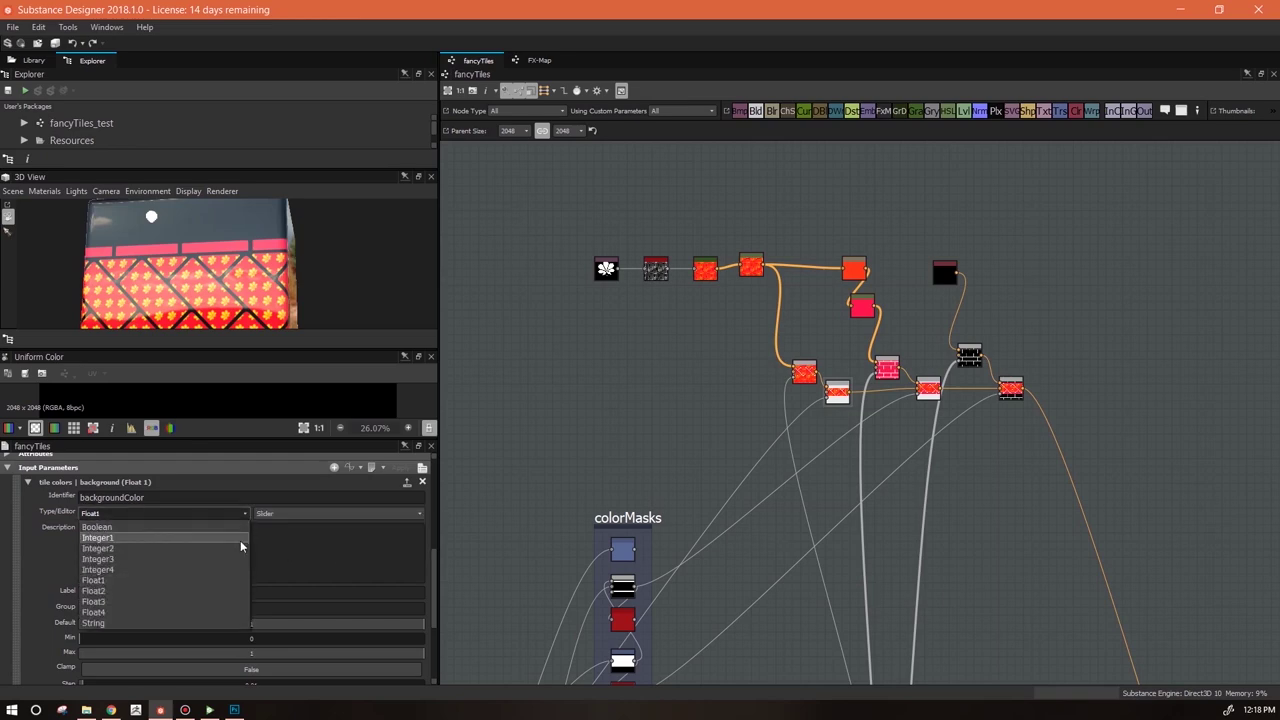
click(193, 612)
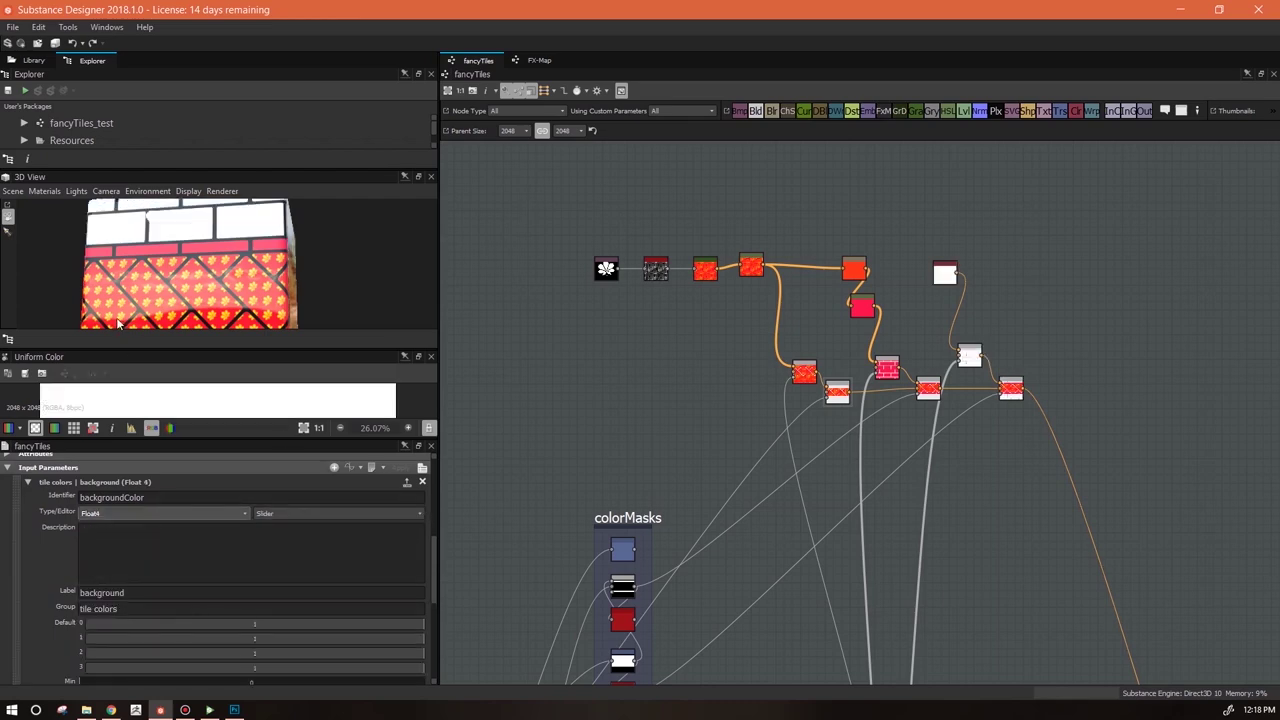
click(414, 518)
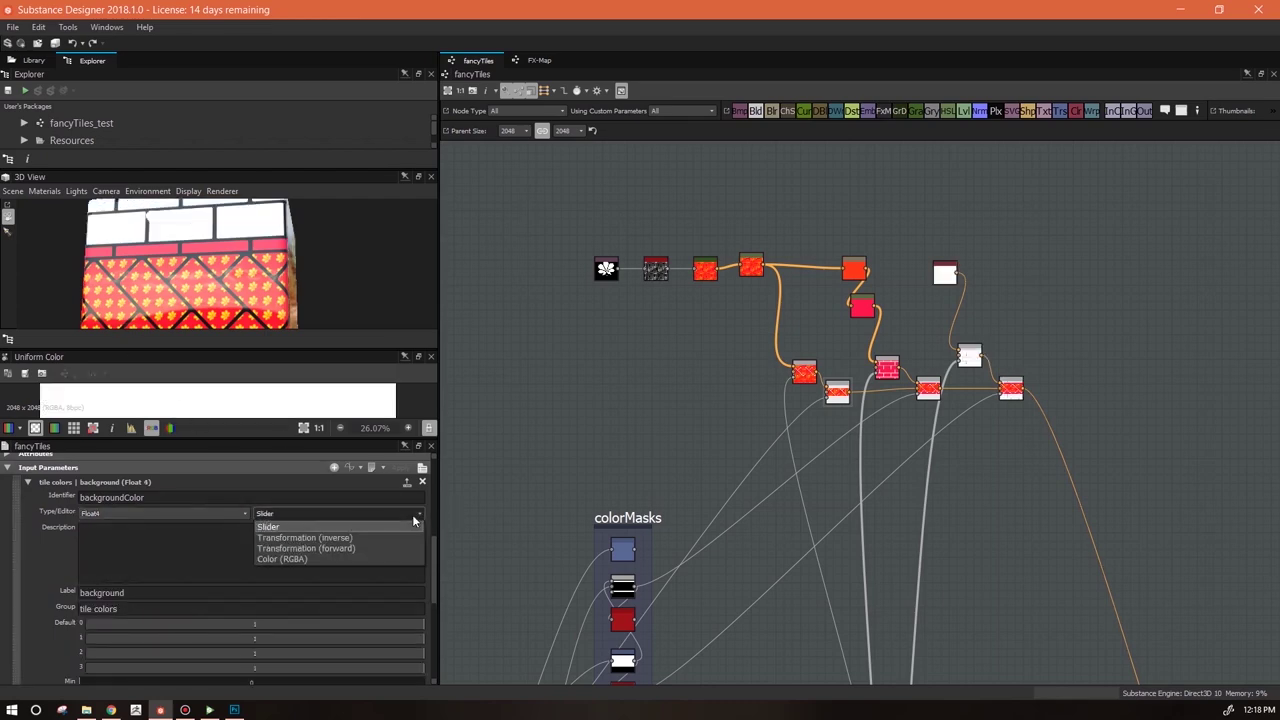
click(290, 559)
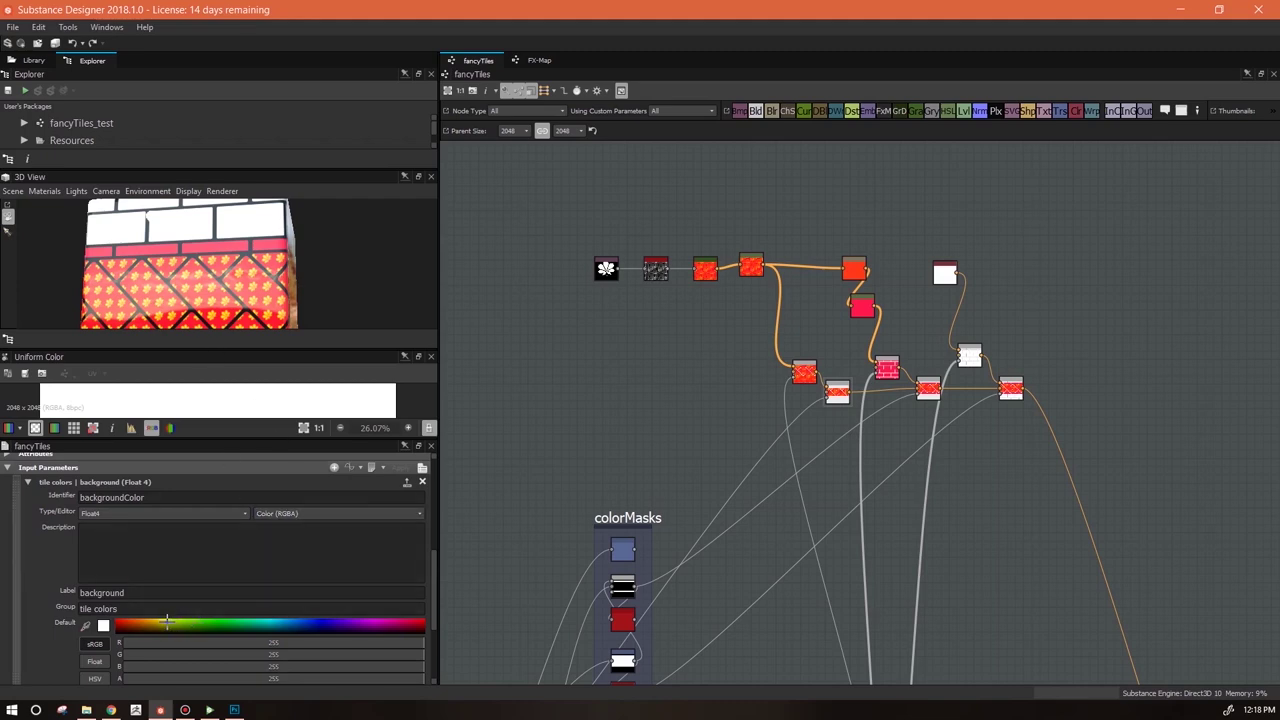
Set the background input's default color to yellow-green (186, 191, 0) and display the tile colors group in the input parameter preview
click(167, 622)
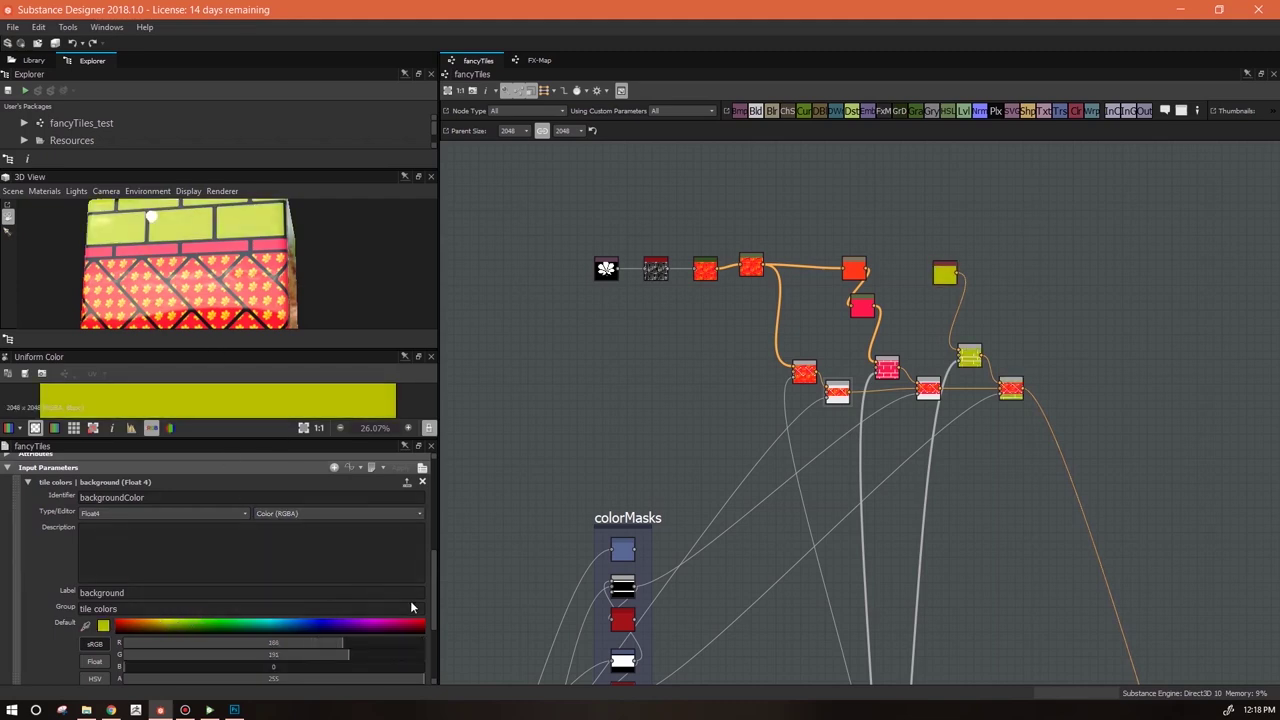
mouse_move(433, 611)
mouse_down()
mouse_move(434, 586)
mouse_move(429, 596)
mouse_up()
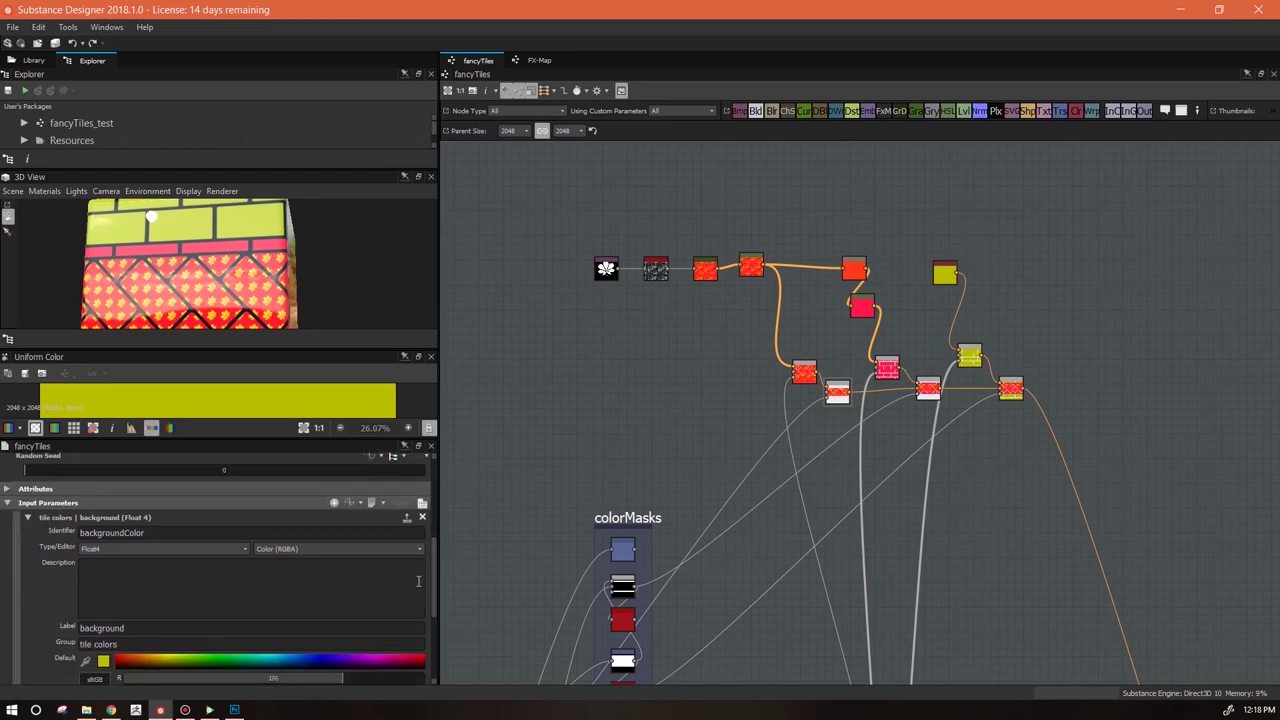
click(422, 505)
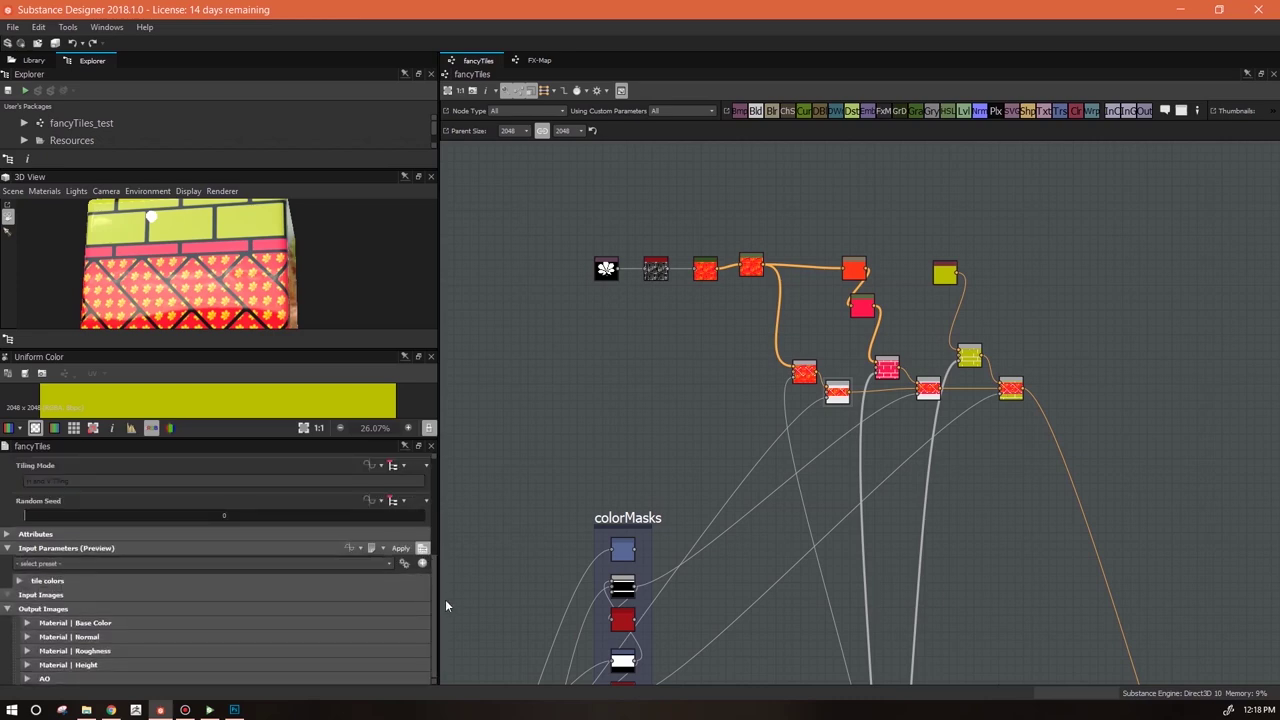
drag(434, 590, 436, 608)
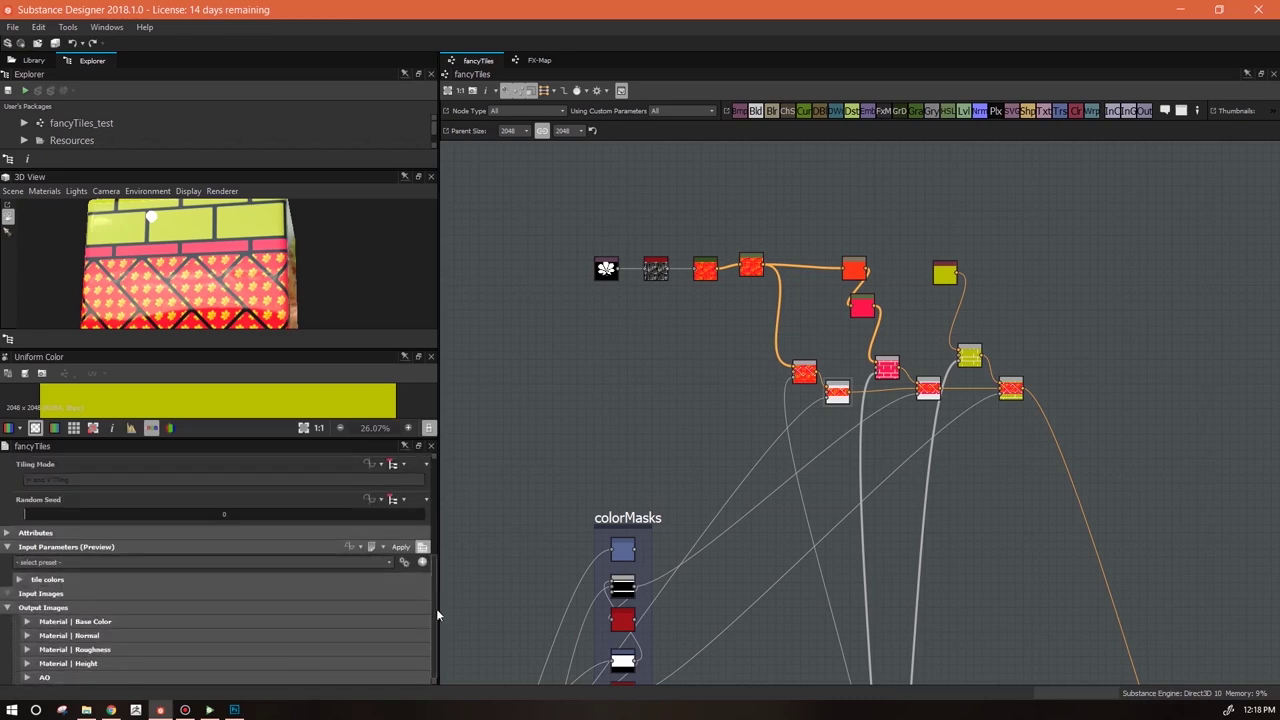
click(17, 582)
click(18, 580)
click(19, 581)
click(19, 581)
click(20, 582)
click(19, 580)
click(19, 580)
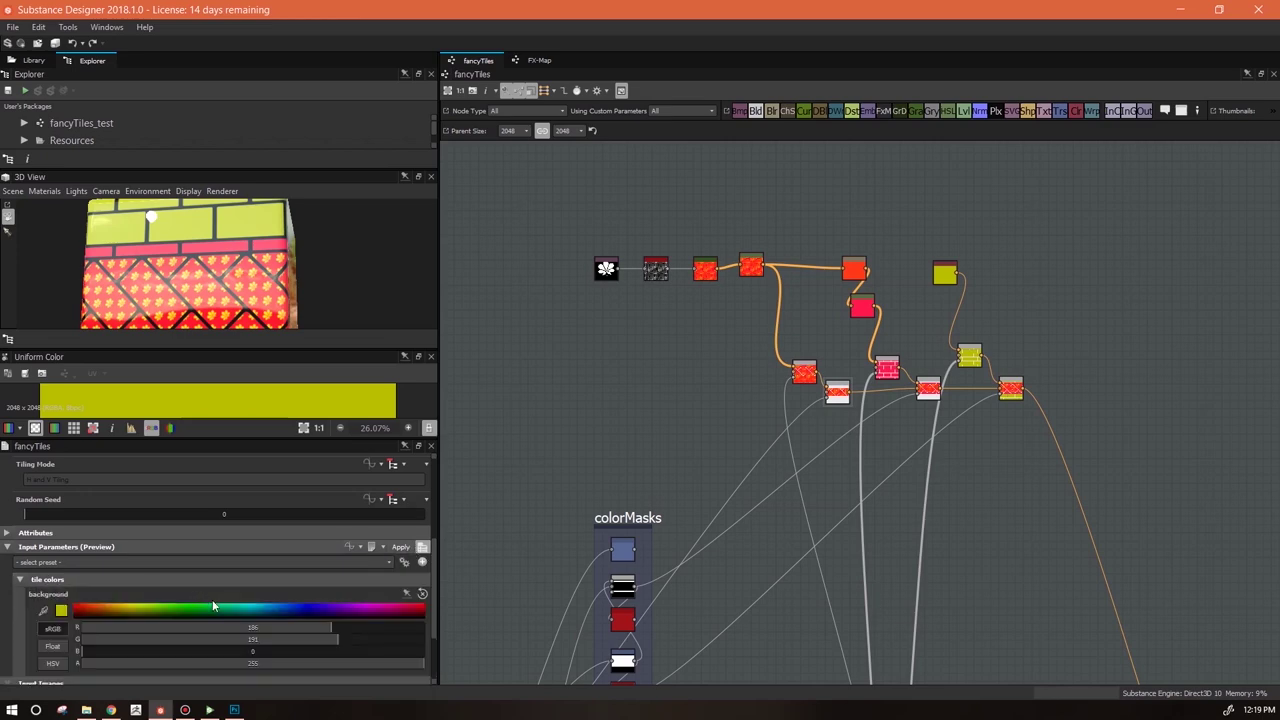
Preview the background input in blue (6, 0, 234) without applying it and return to editing the input parameters
click(317, 608)
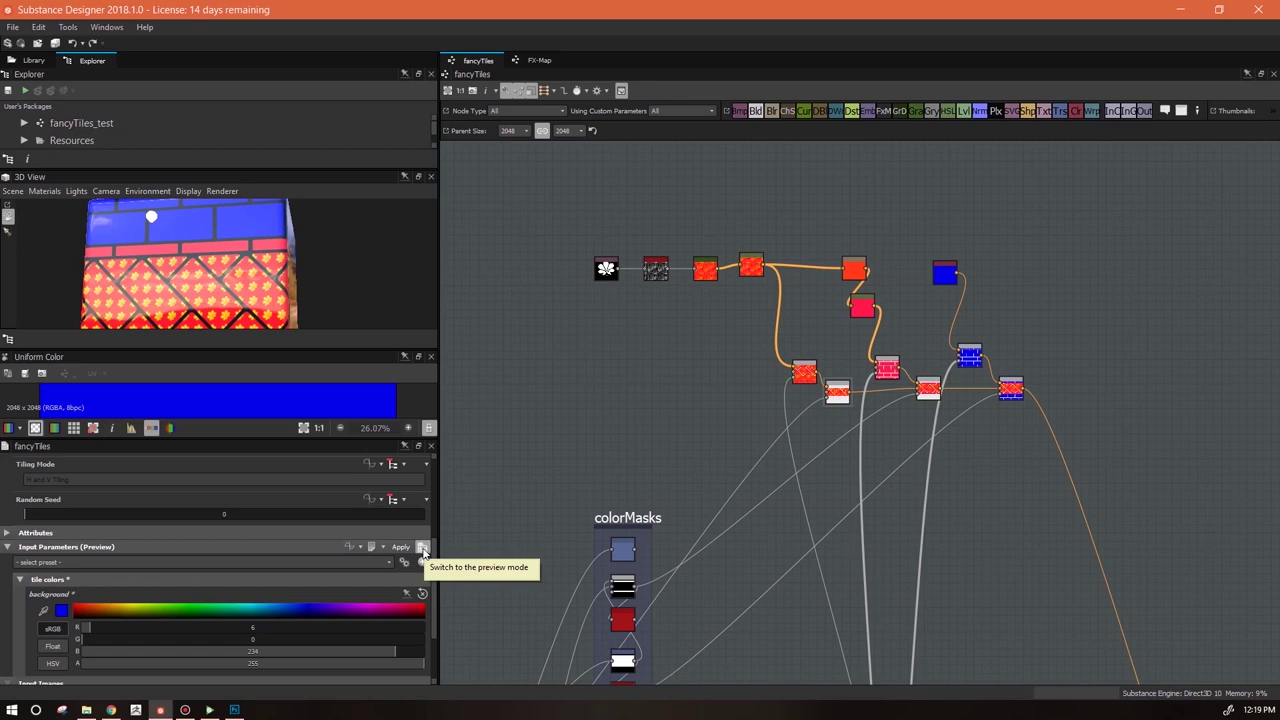
click(422, 548)
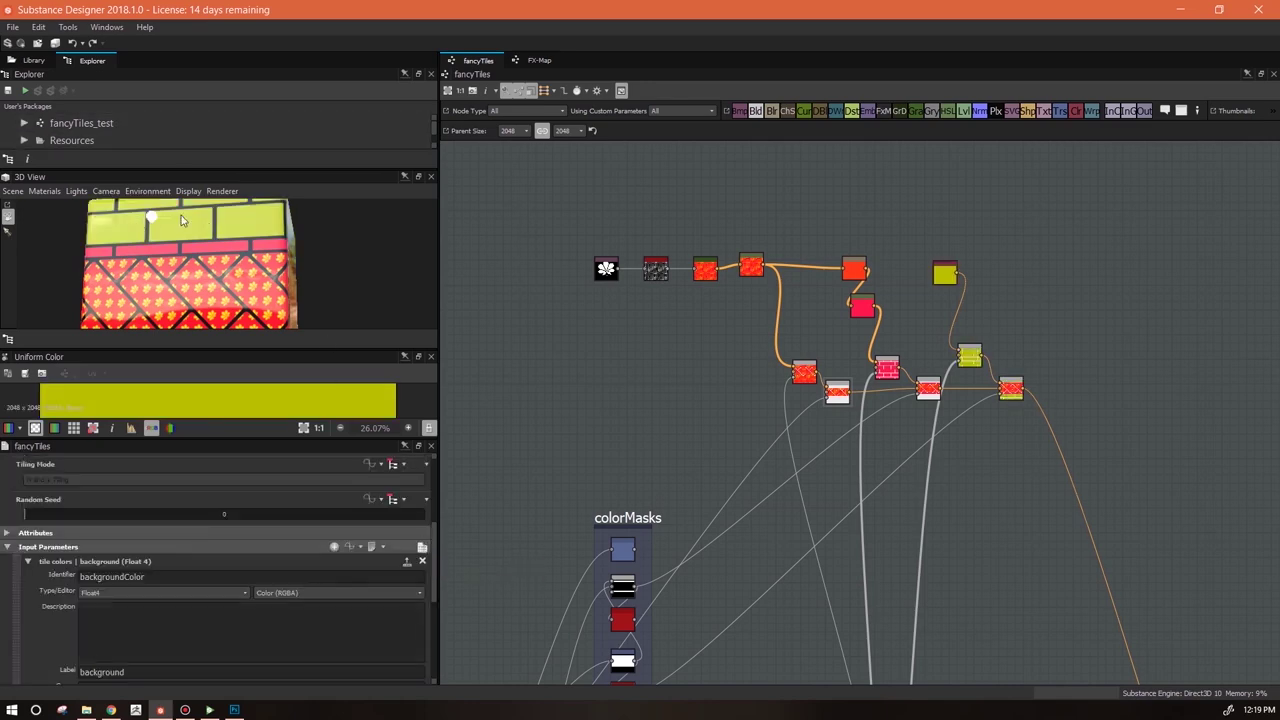
scroll(436, 591, down, 2)
scroll(442, 614, up, 2)
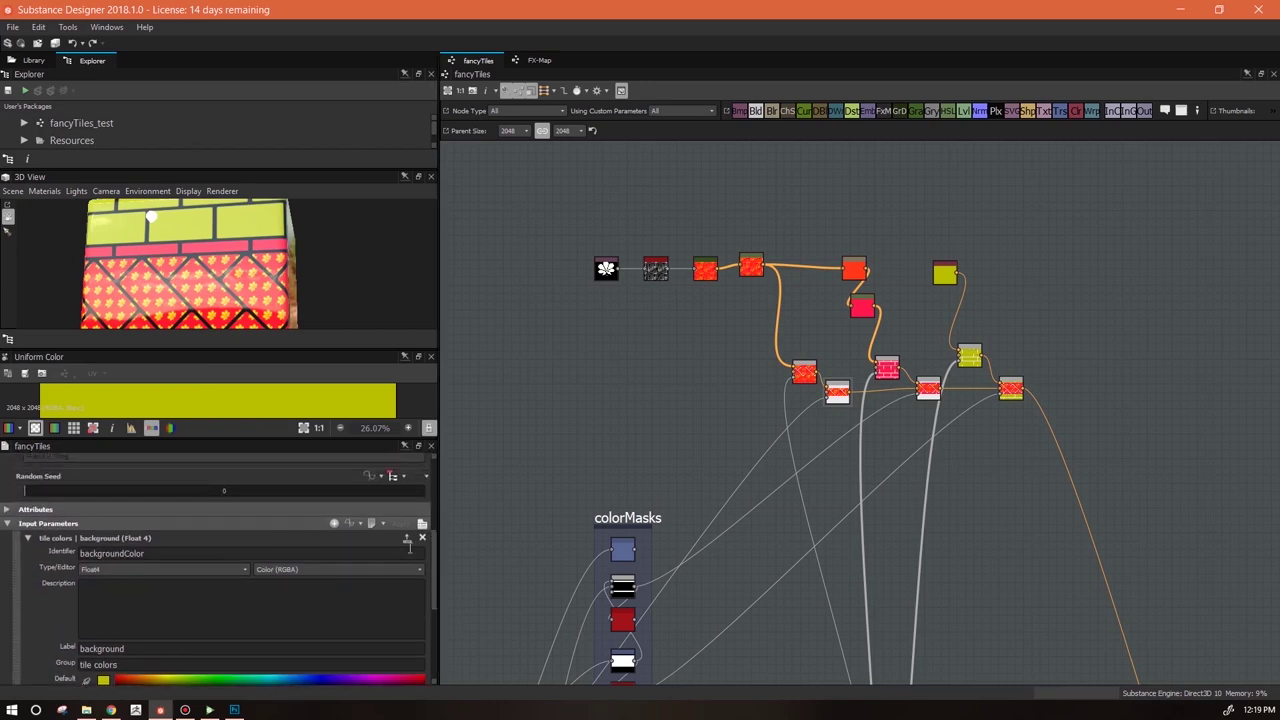
Preview the background input in a medium blue (0, 67, 191) and apply it as the input's default
click(422, 548)
click(20, 581)
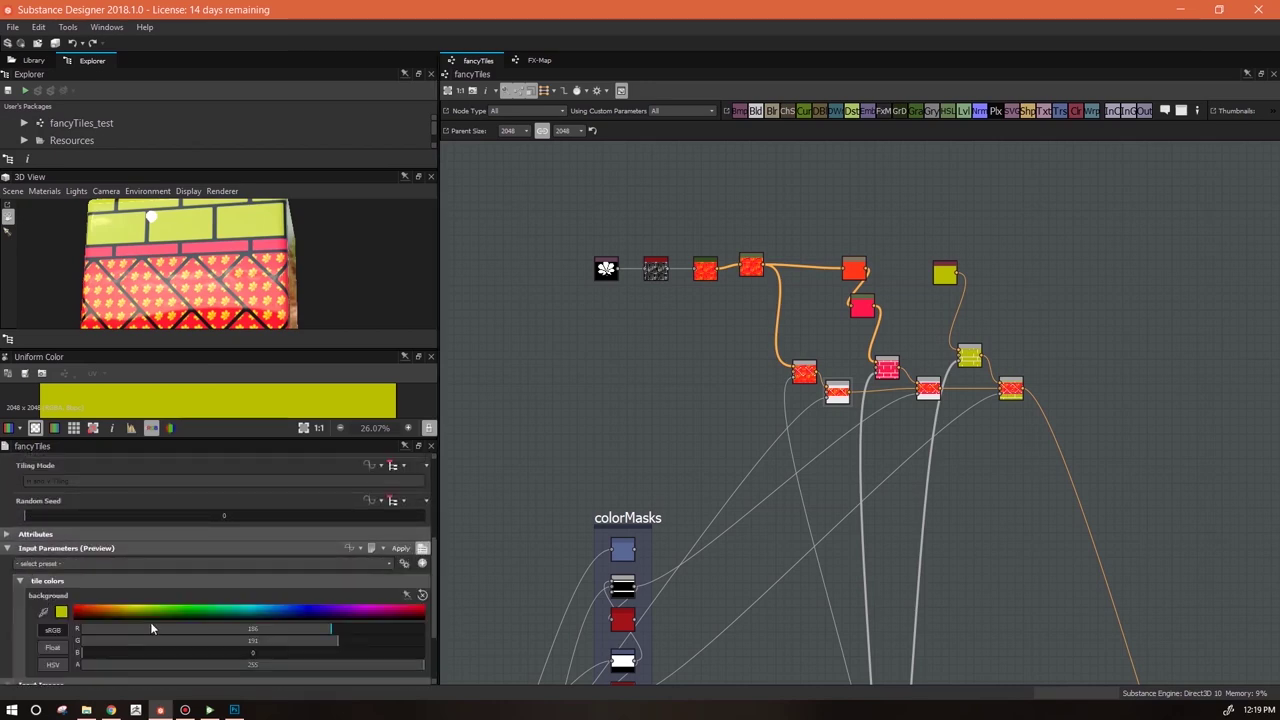
click(290, 609)
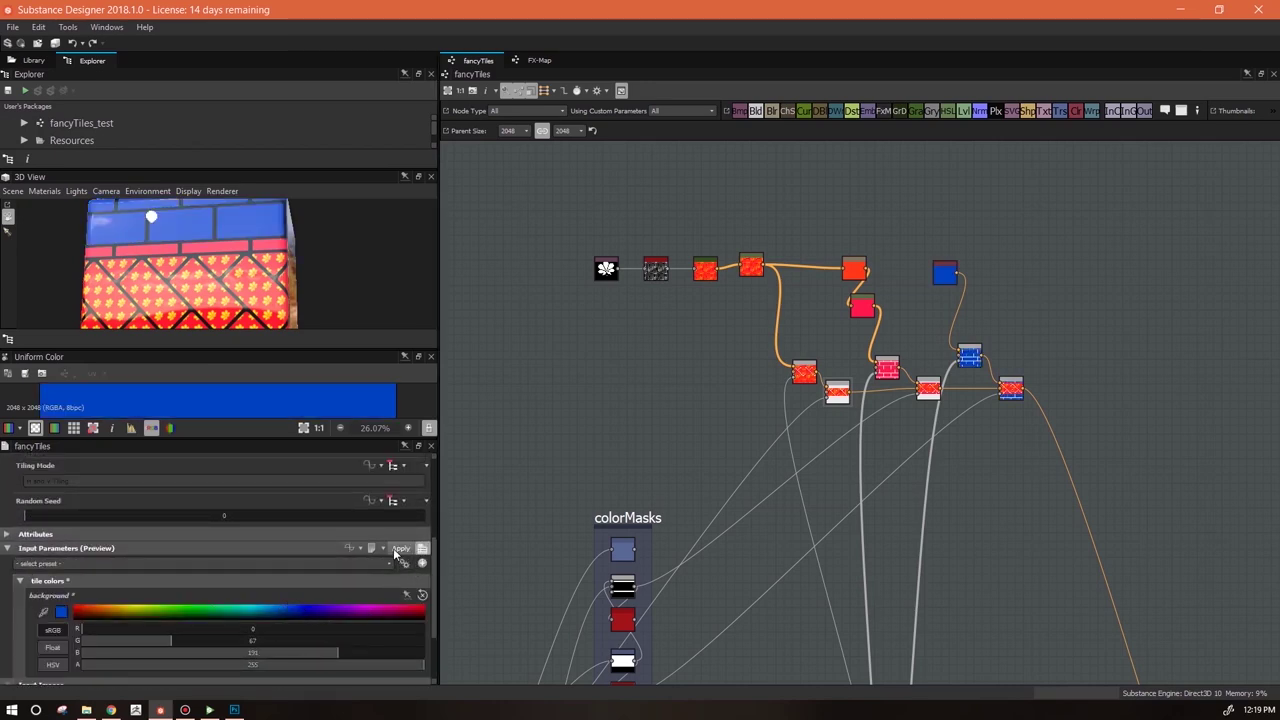
click(401, 549)
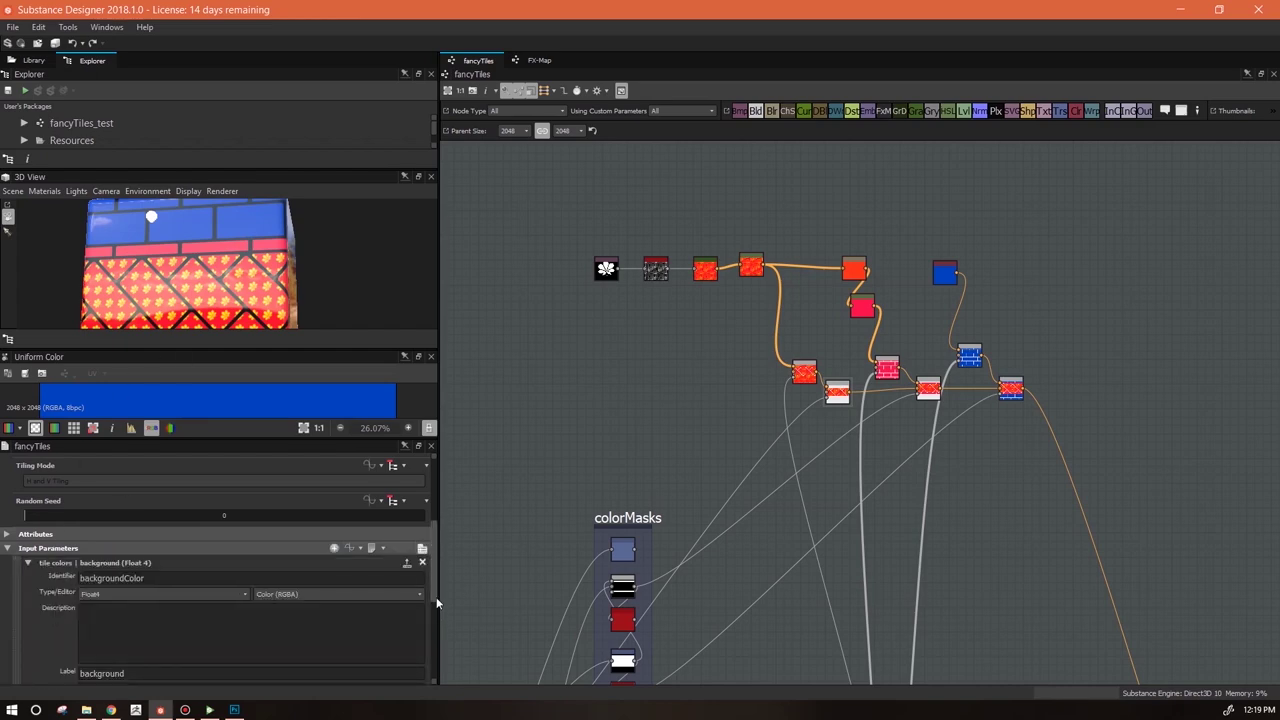
Set the background input's default color to lime green with red 159, green 255 and blue 0
scroll(437, 597, down, 3)
drag(220, 640, 185, 632)
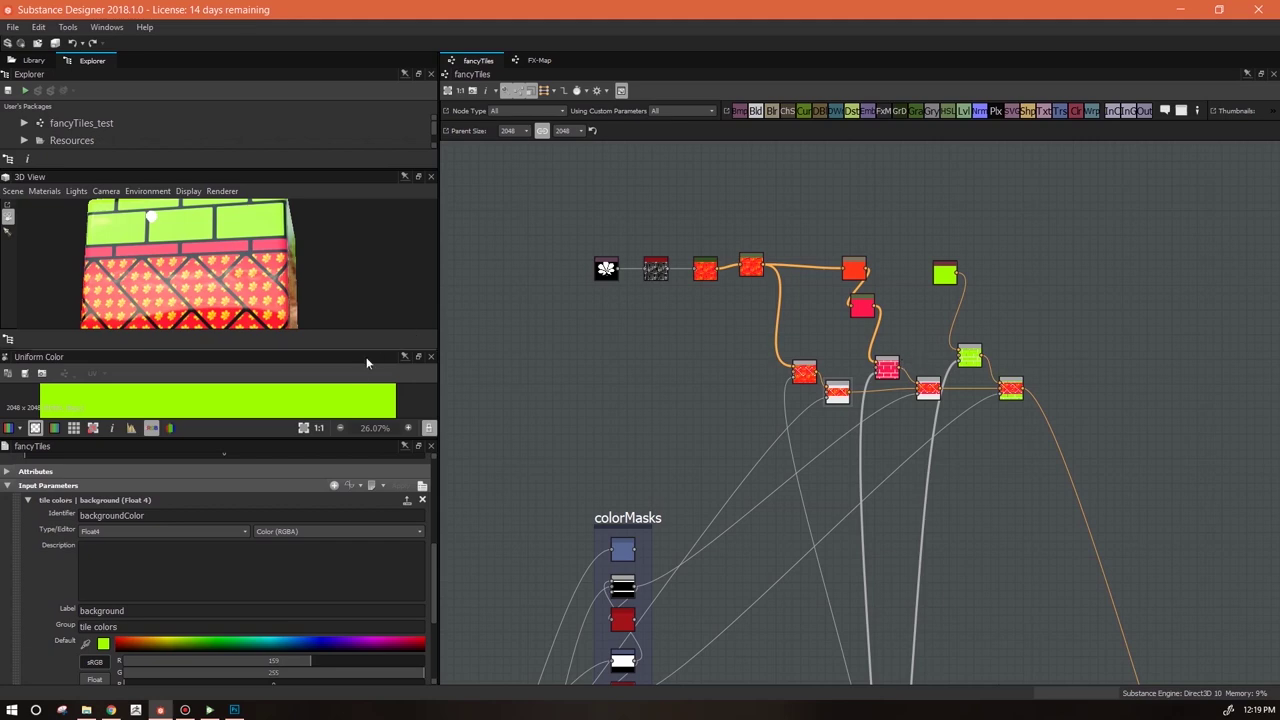
middle_drag(701, 398, 727, 461)
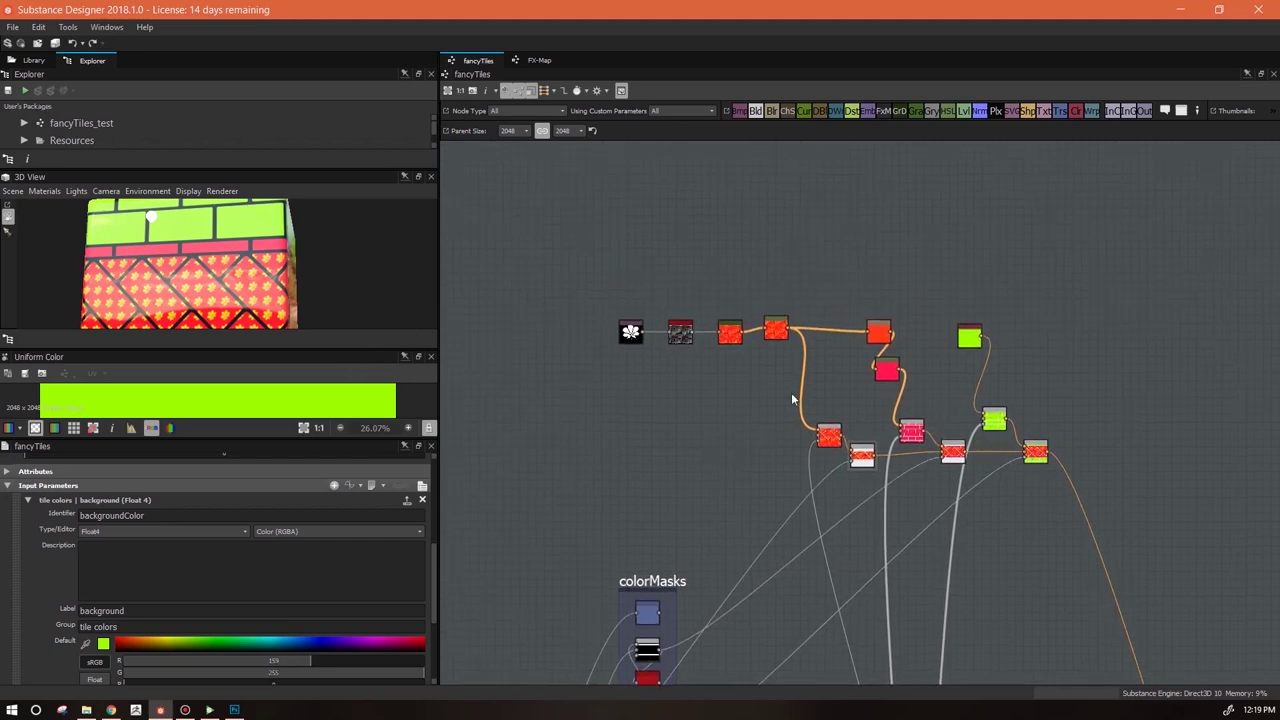
drag(776, 334, 777, 340)
double_click(779, 340)
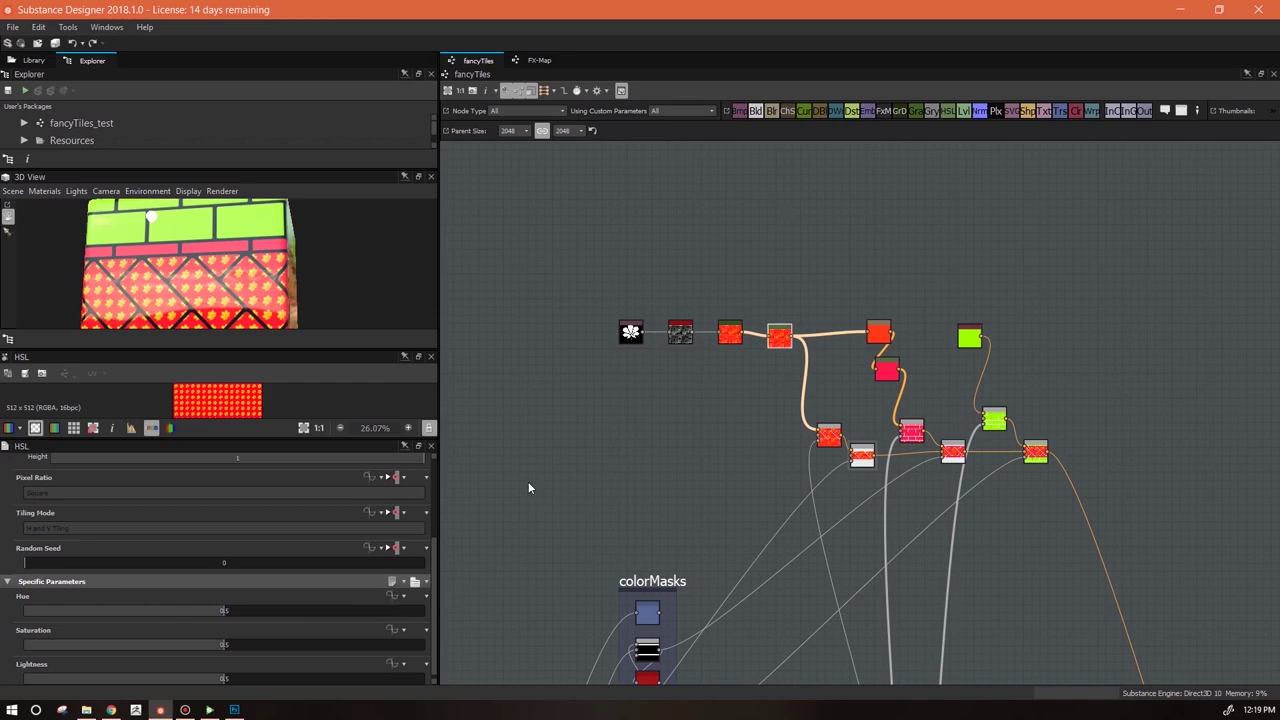
click(397, 597)
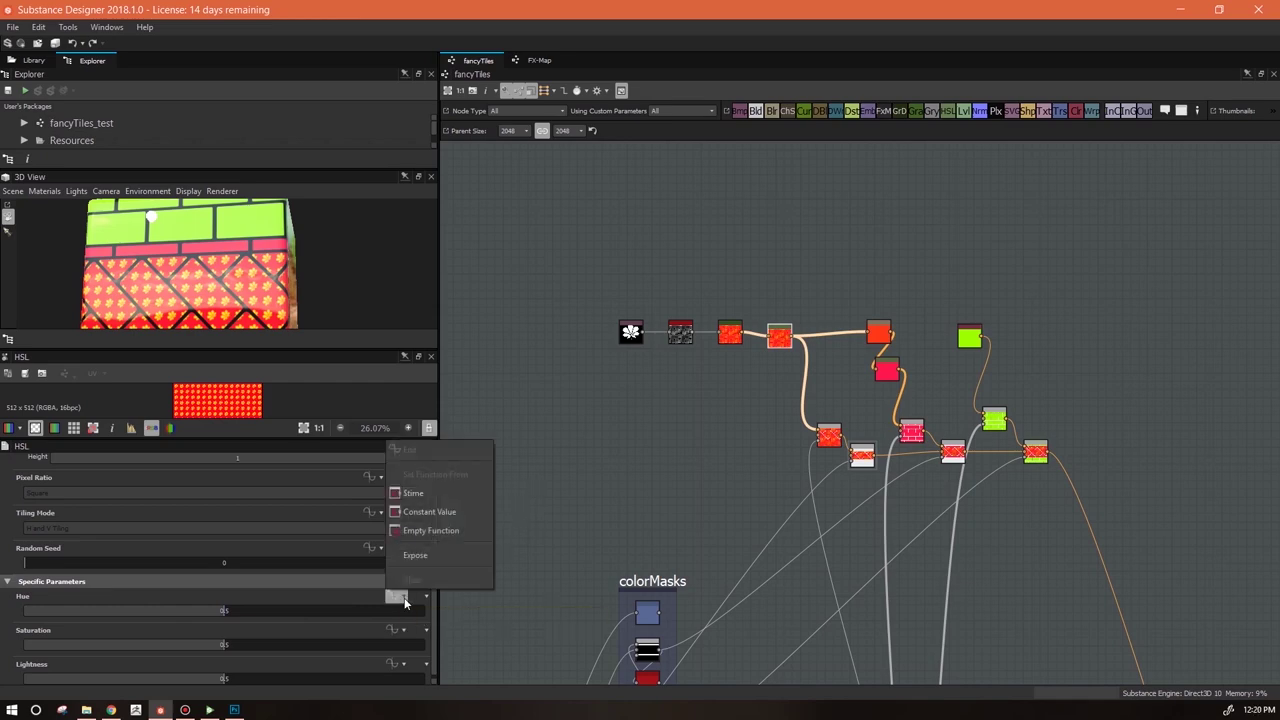
click(418, 556)
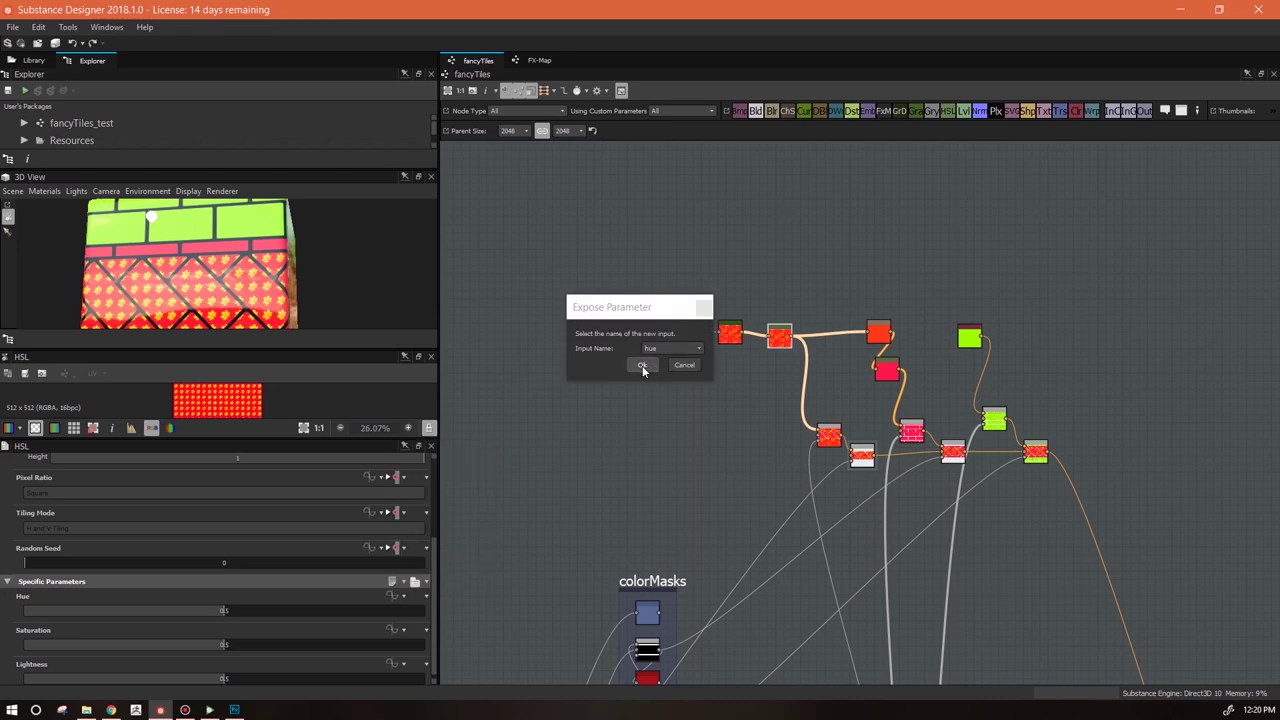
click(683, 366)
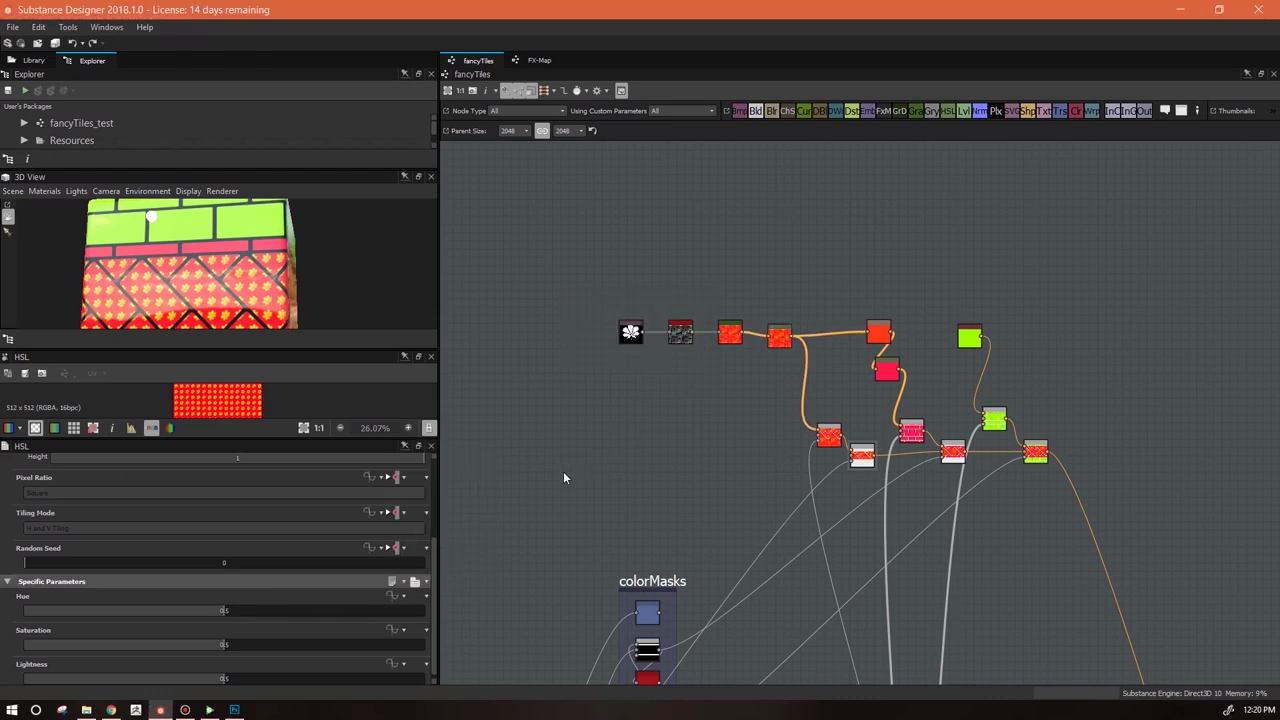
Add a Float1 input parameter to the graph with identifier fancyColor, label facny tiles and group tile colors
click(464, 495)
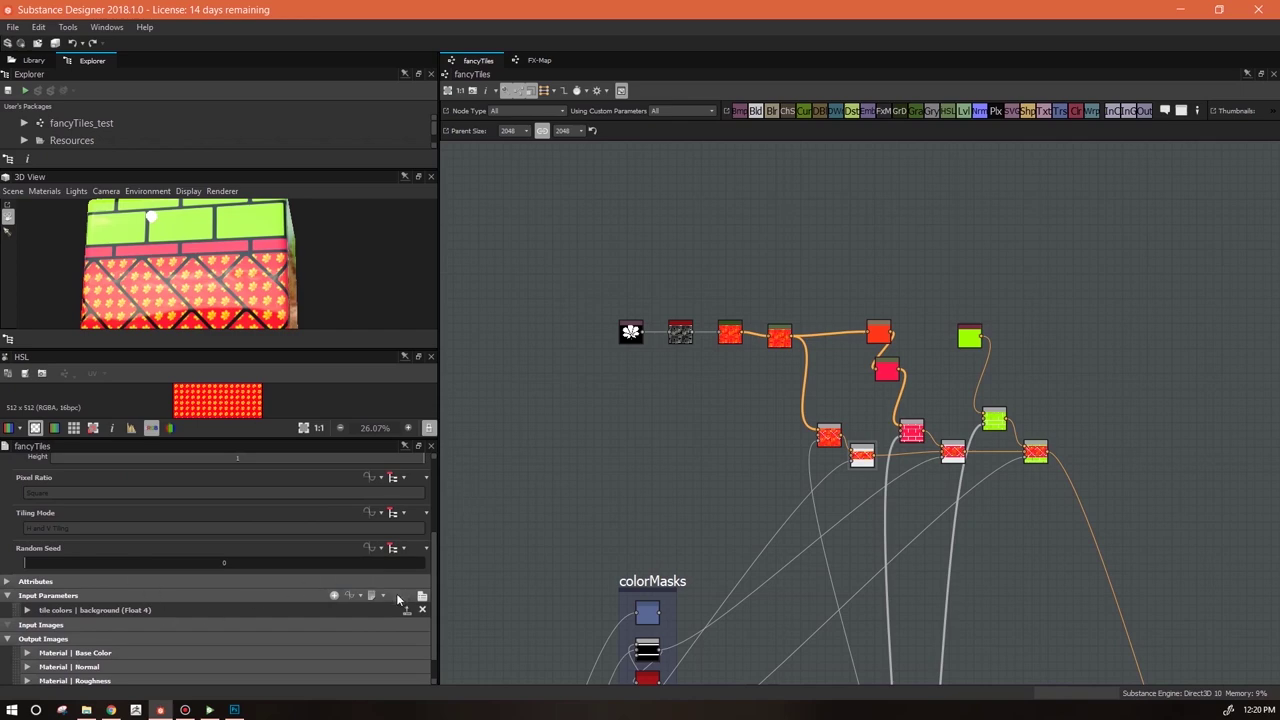
click(333, 596)
drag(435, 558, 434, 592)
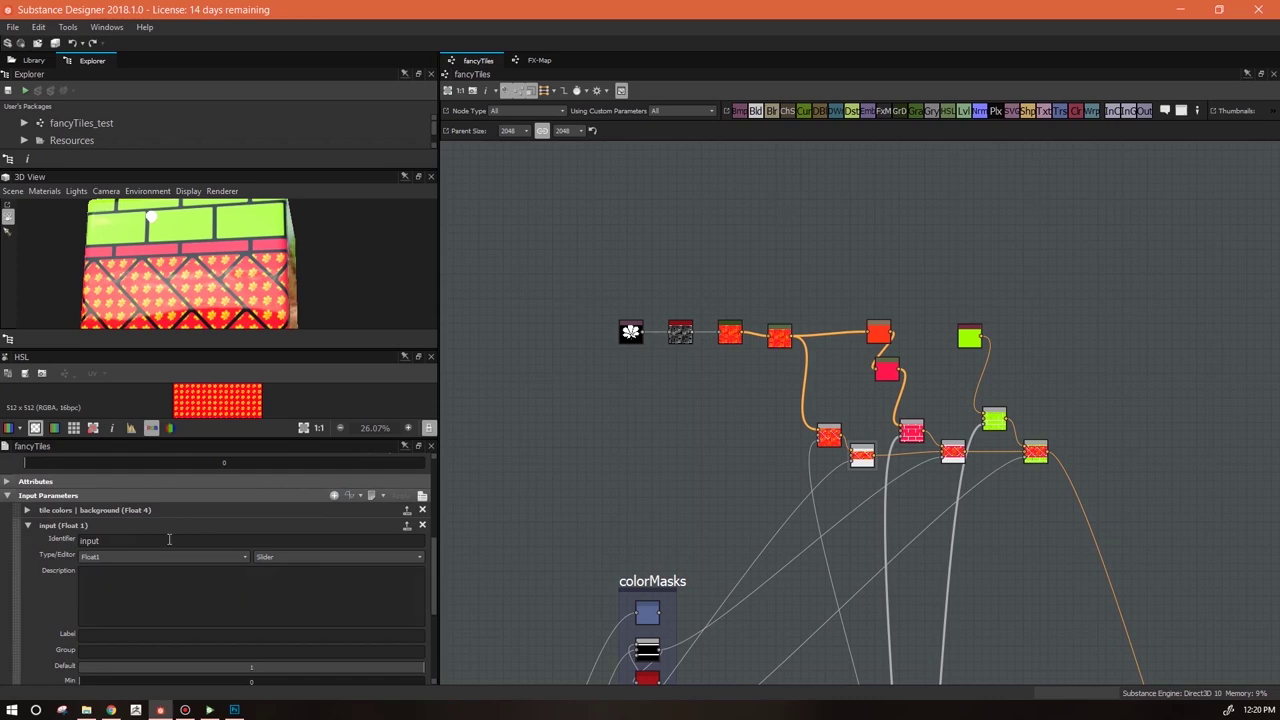
double_click(109, 539)
text(cyColor)
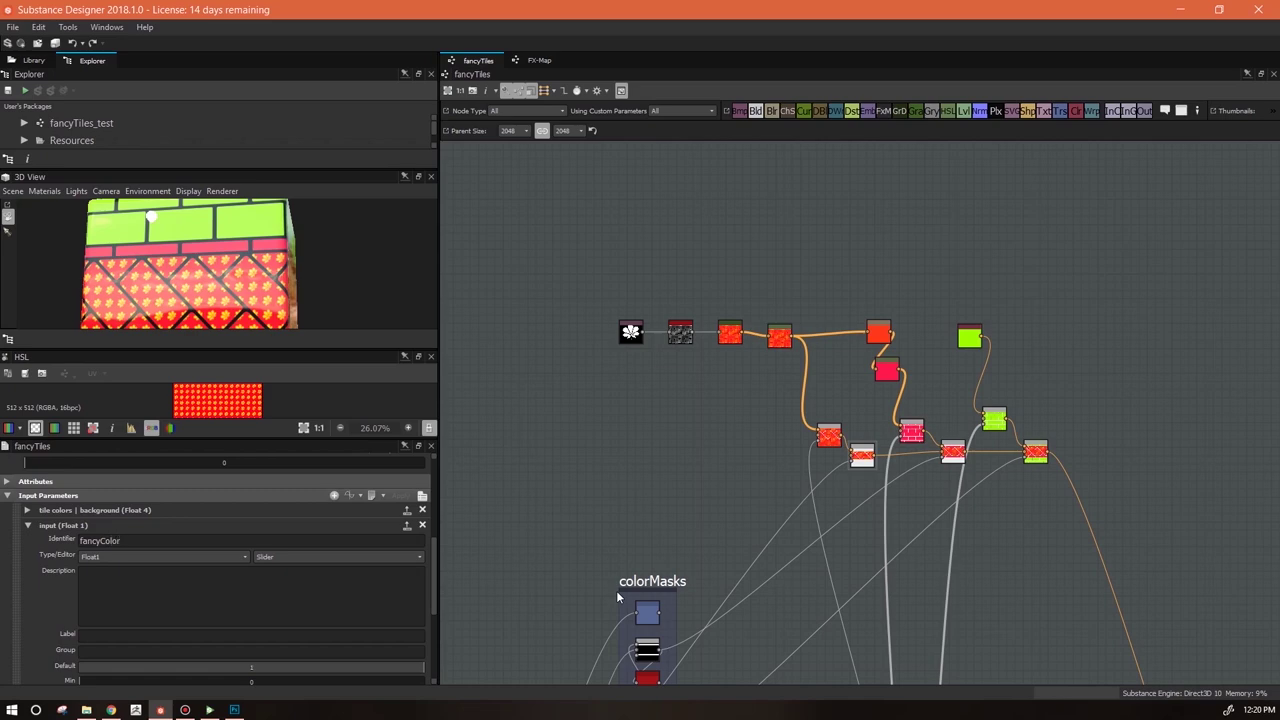
click(183, 634)
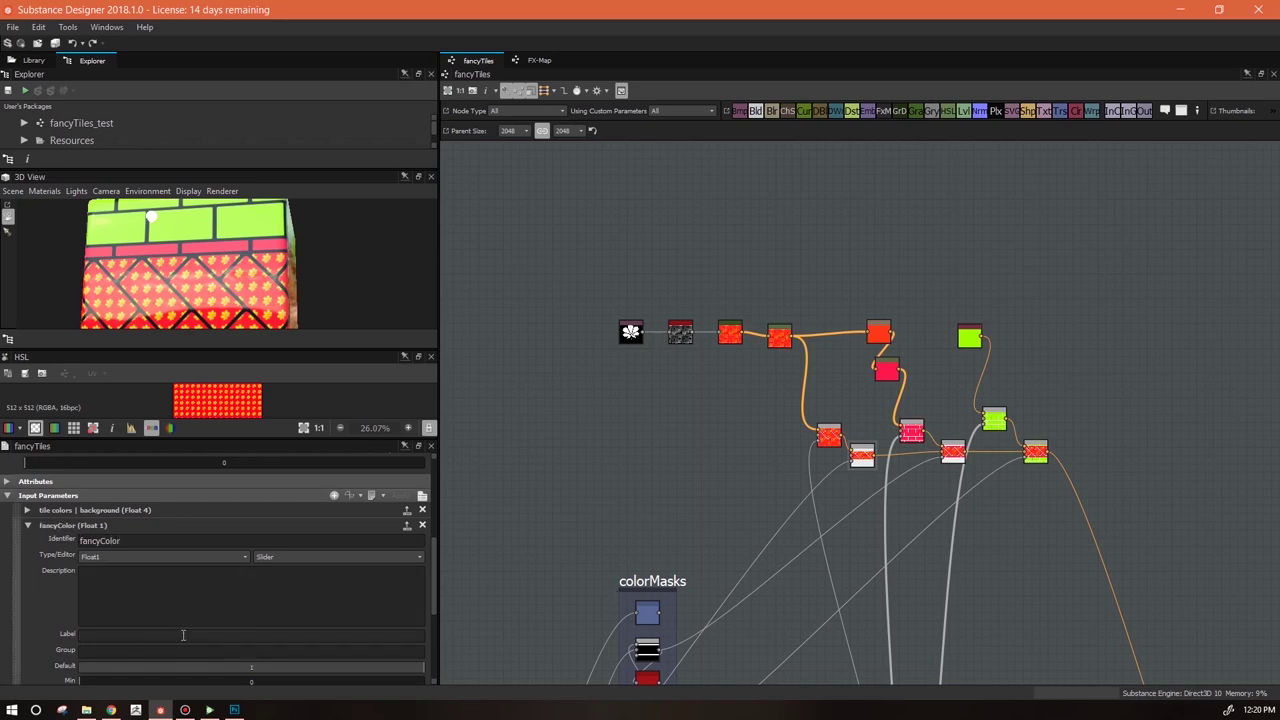
click(138, 651)
click(28, 525)
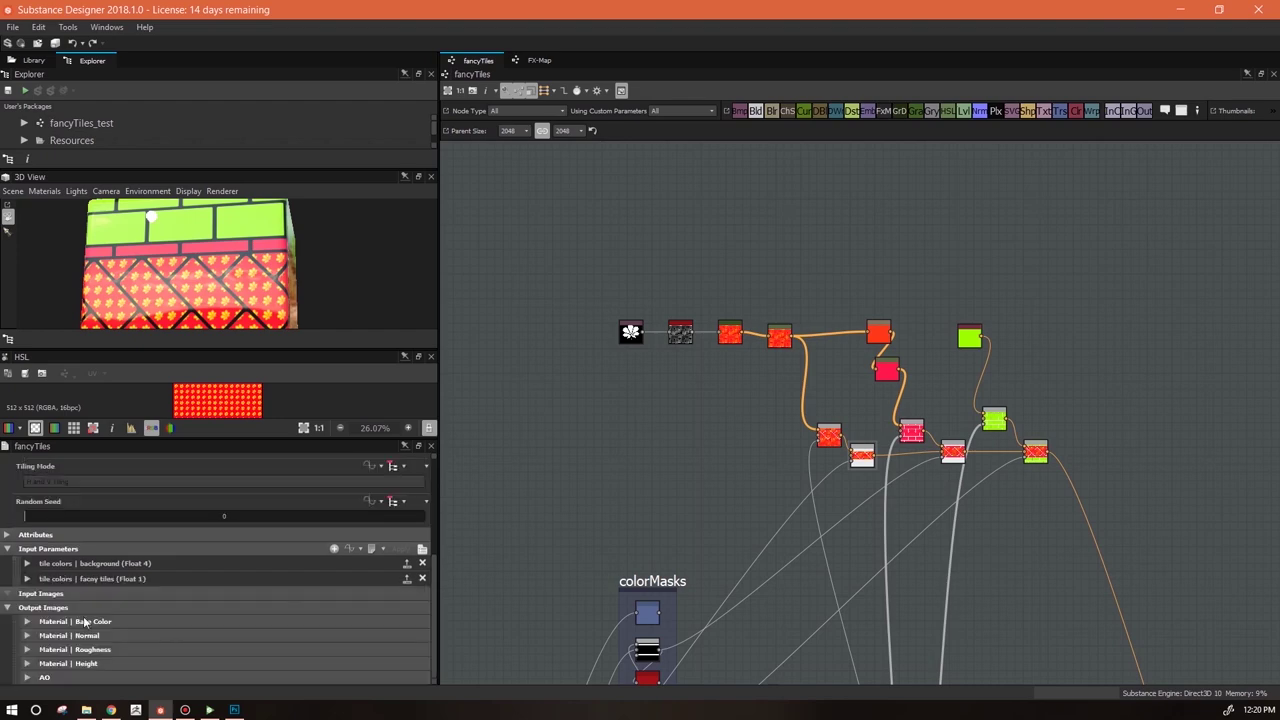
Preview the tile colors group and test the facny tiles value between low values and 1
click(422, 548)
click(20, 582)
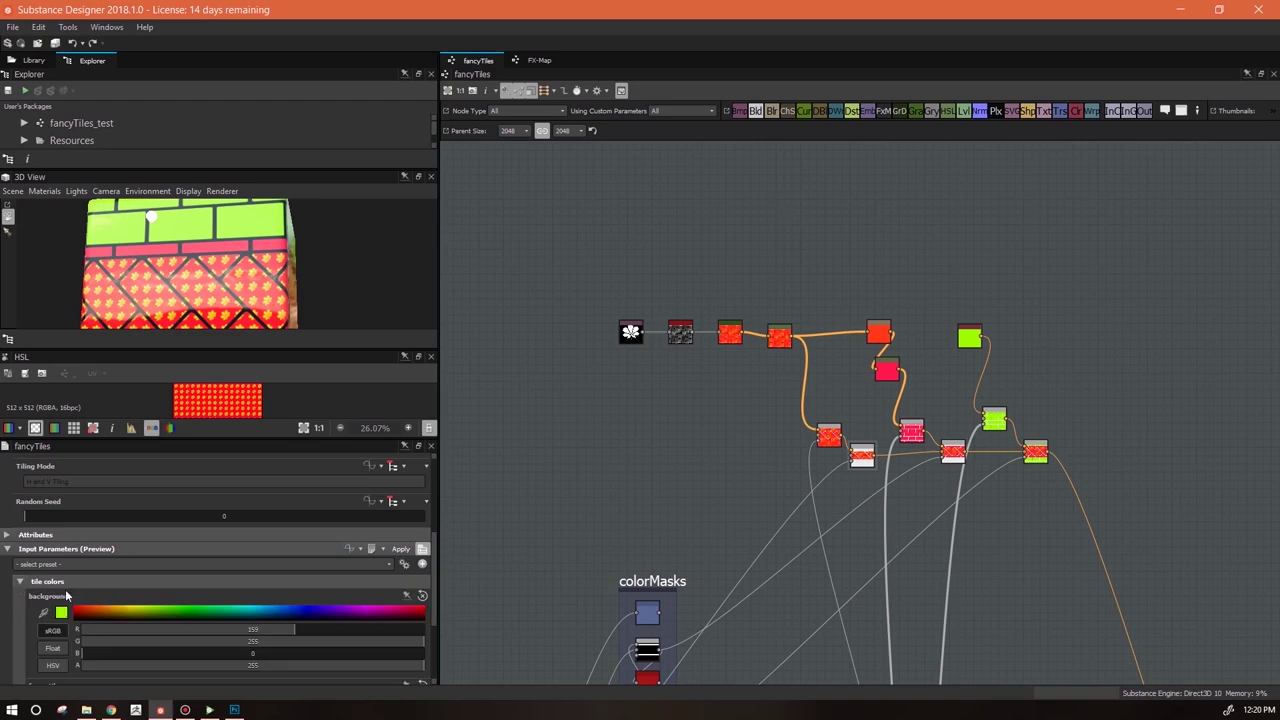
drag(435, 590, 379, 628)
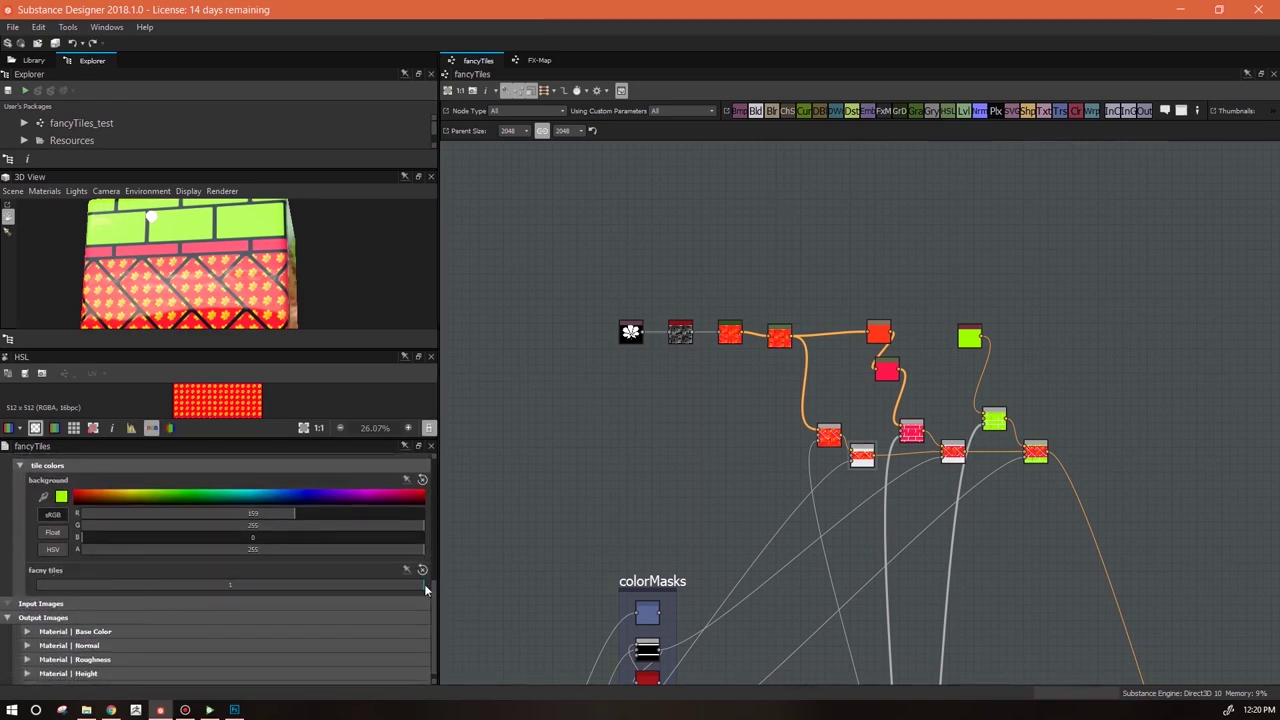
drag(420, 584, 345, 584)
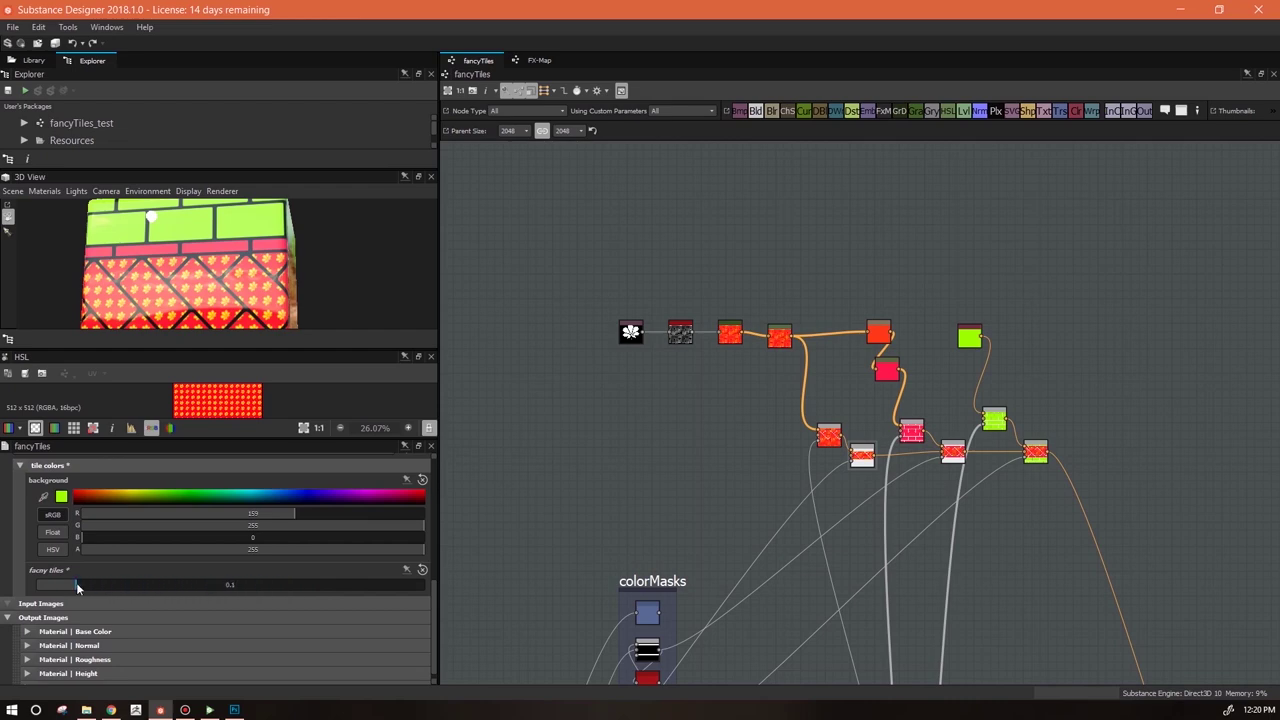
drag(211, 582, 434, 587)
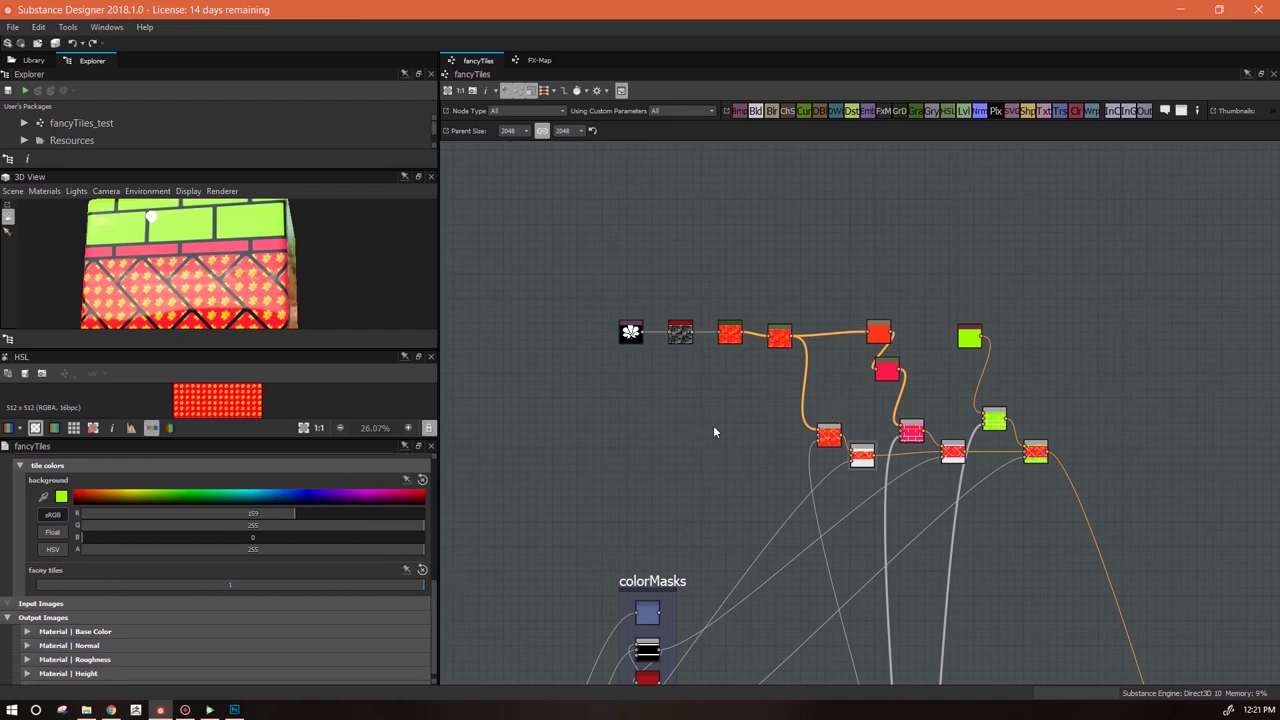
Drive the Hue of the HSL node after the flower pattern nodes with the fancyColor input
click(779, 337)
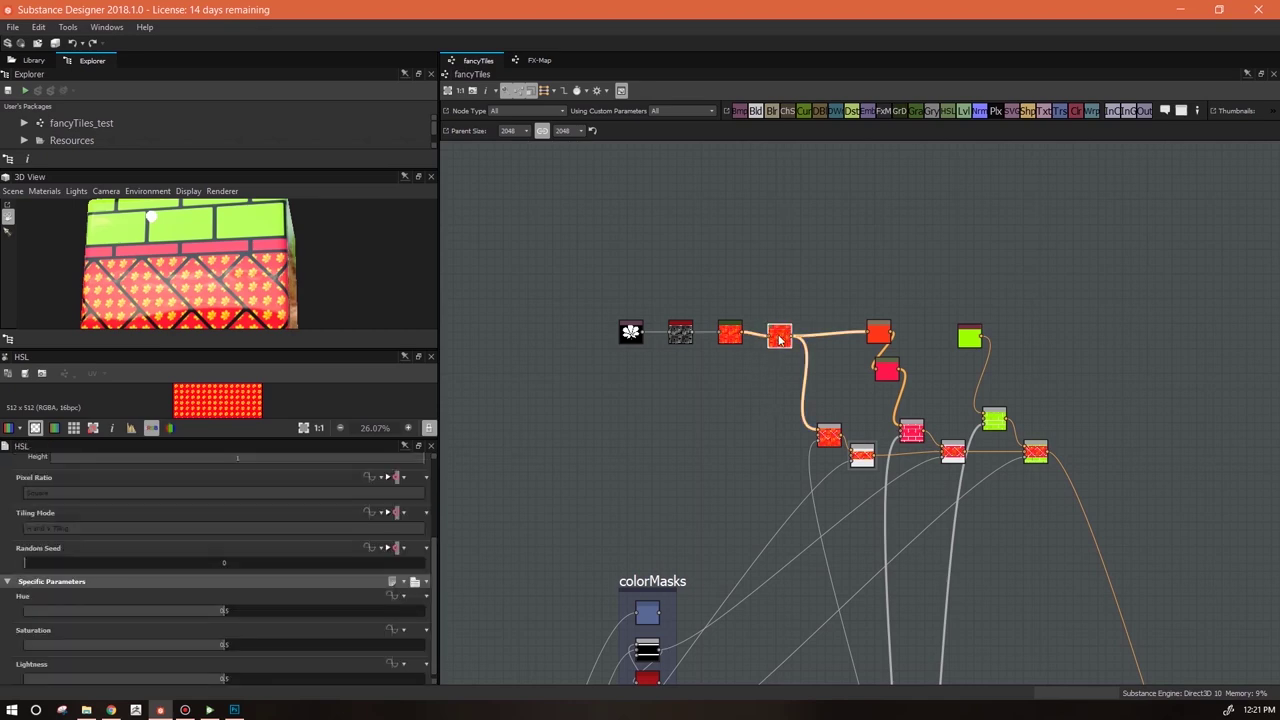
click(397, 597)
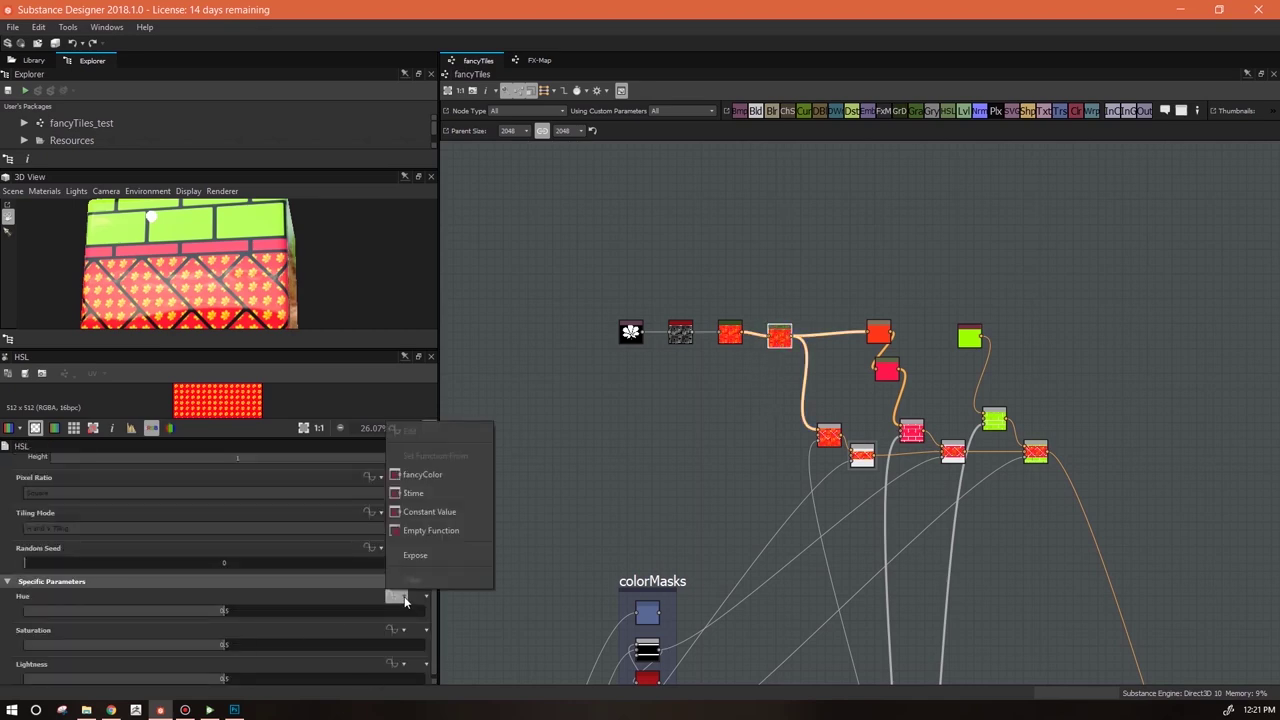
click(437, 475)
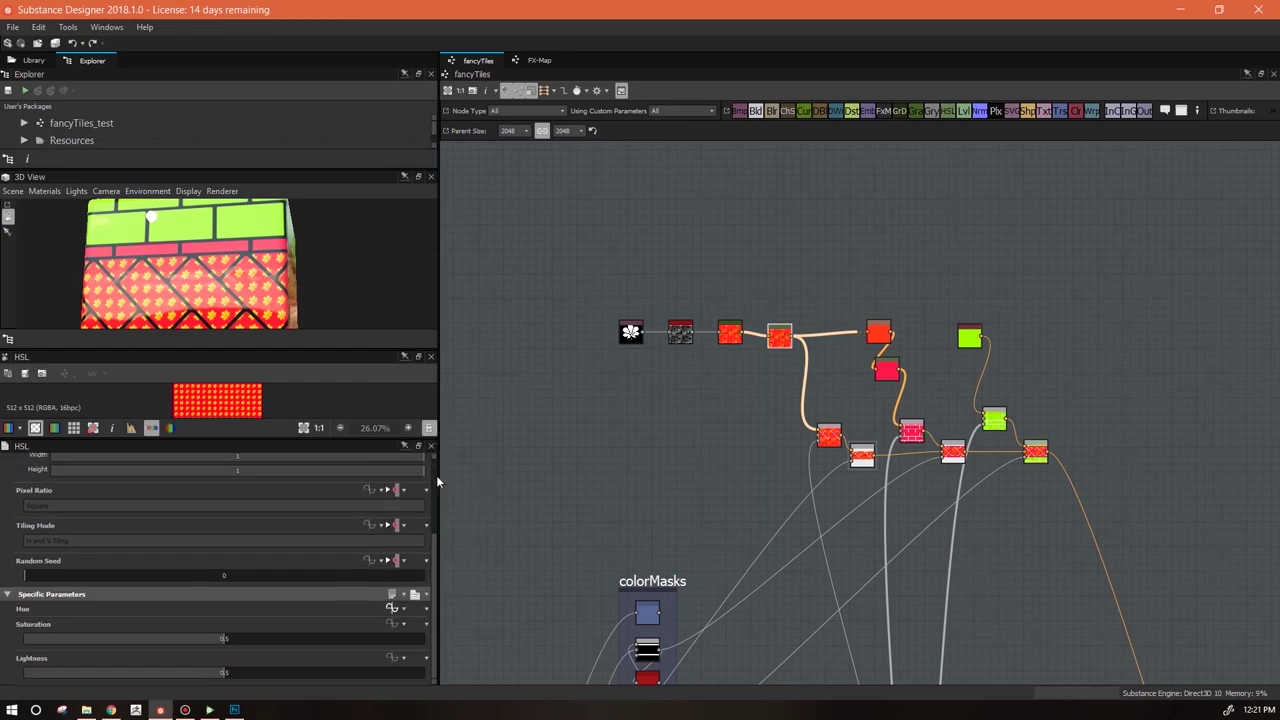
Set the default value of the facny tiles input to 0.41
click(592, 453)
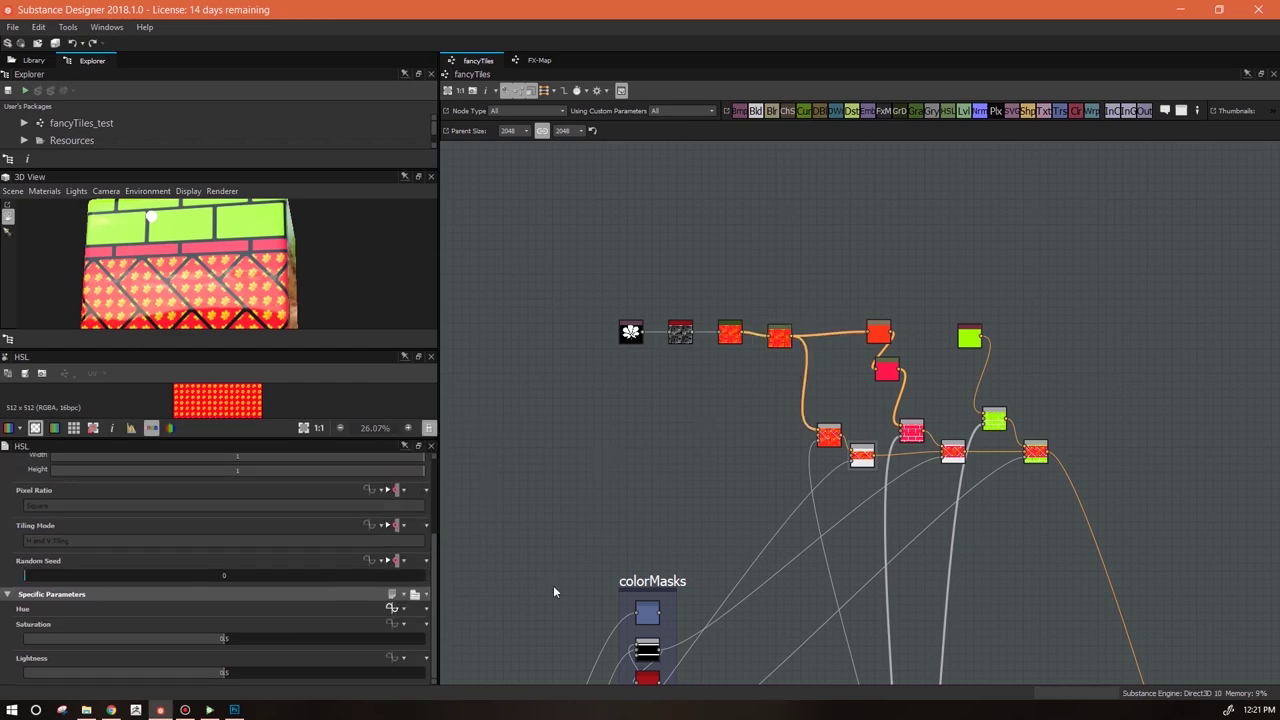
click(27, 638)
drag(432, 559, 424, 635)
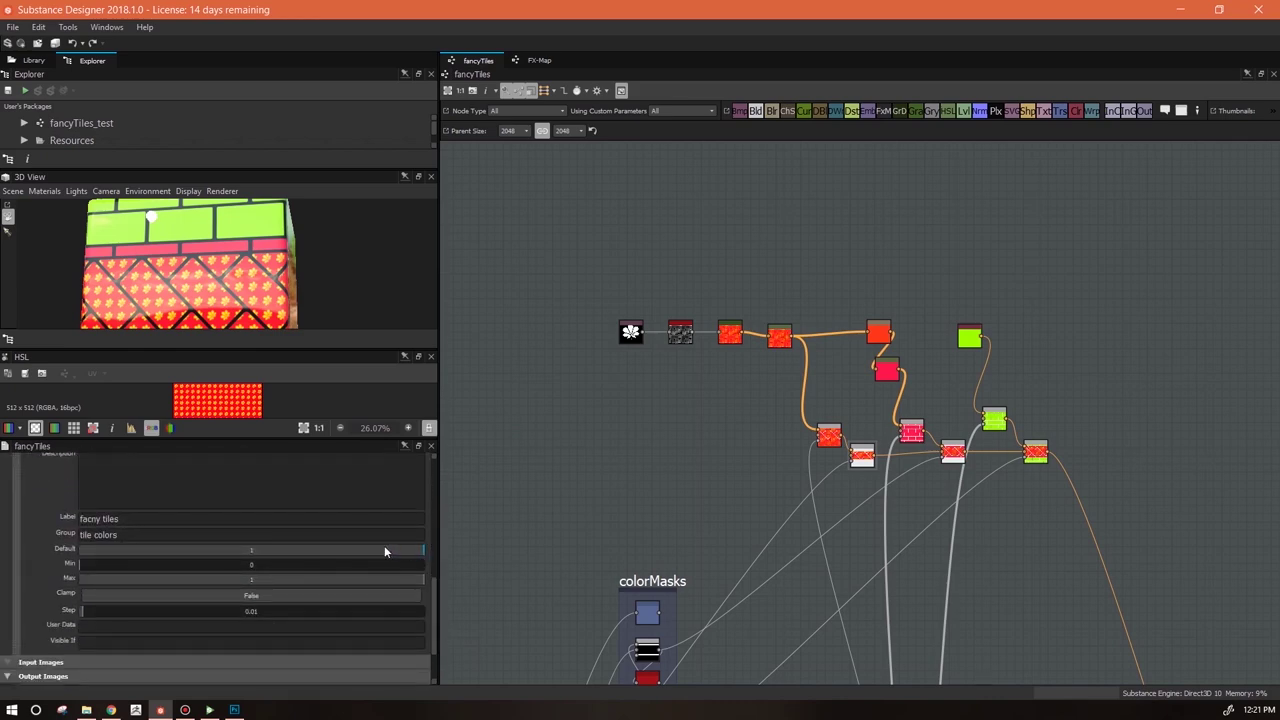
drag(417, 552, 220, 569)
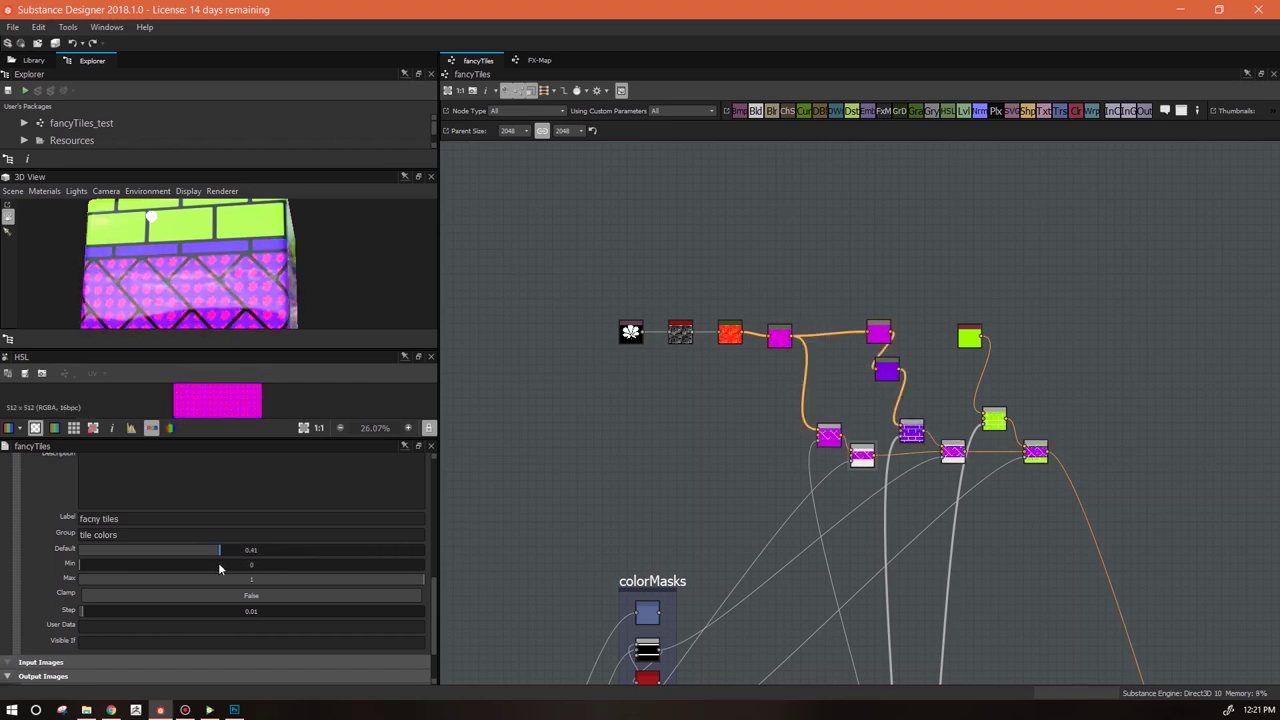
Enlarge the 3D view and reframe the cube to examine its recolored tiles
drag(253, 350, 252, 516)
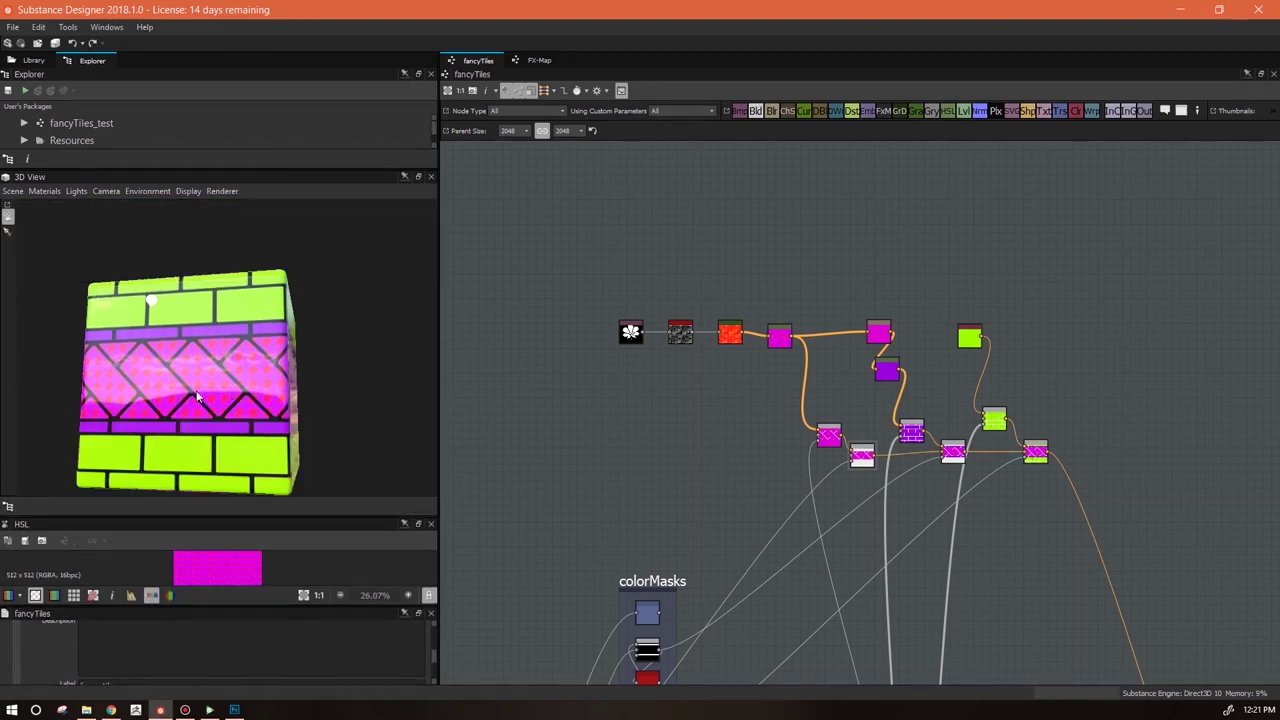
mouse_move(254, 432)
mouse_down()
mouse_move(232, 418)
mouse_move(366, 428)
mouse_move(260, 434)
mouse_move(271, 439)
mouse_up()
scroll(266, 447, down, 3)
mouse_move(266, 447)
middle_down()
mouse_move(276, 426)
mouse_move(266, 432)
middle_up()
drag(262, 517, 260, 448)
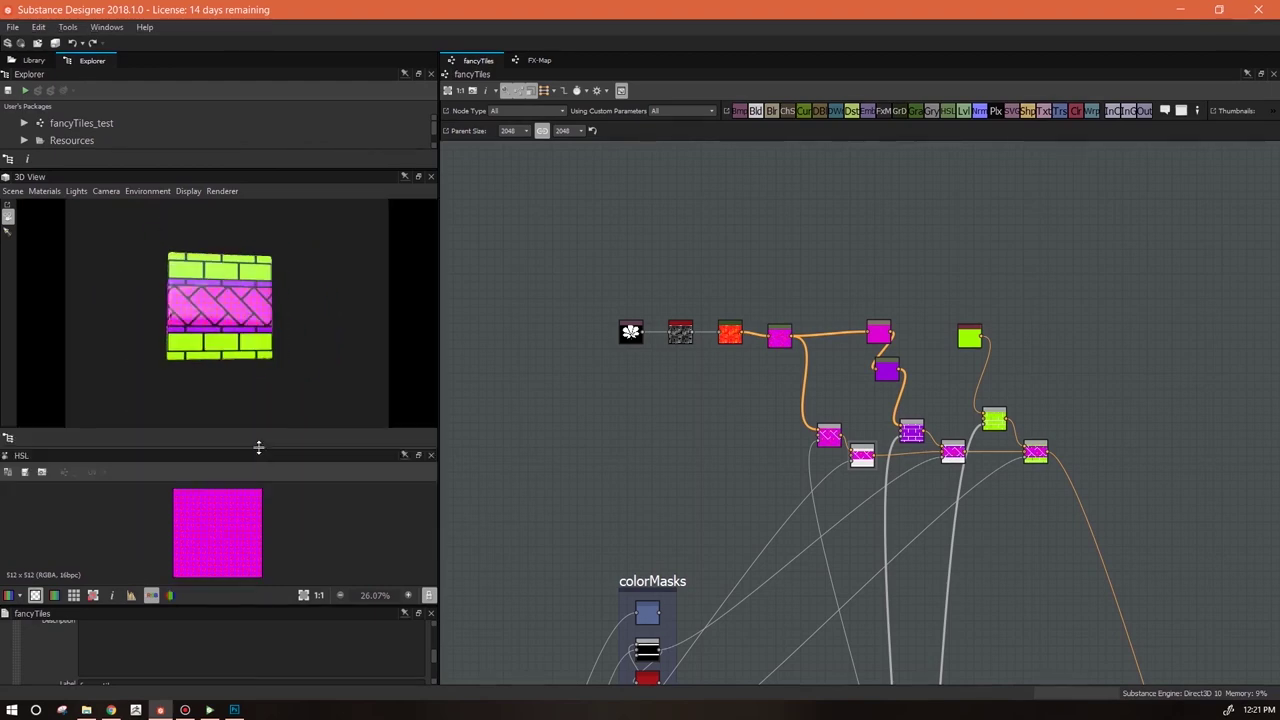
mouse_move(322, 367)
mouse_down()
mouse_move(230, 348)
mouse_move(242, 364)
mouse_move(212, 383)
mouse_move(256, 366)
mouse_move(320, 368)
mouse_move(322, 379)
mouse_up()
Add a frame around the row of four nodes running from the flower shape to the HSL node
drag(585, 300, 792, 360)
right_click(778, 336)
click(800, 405)
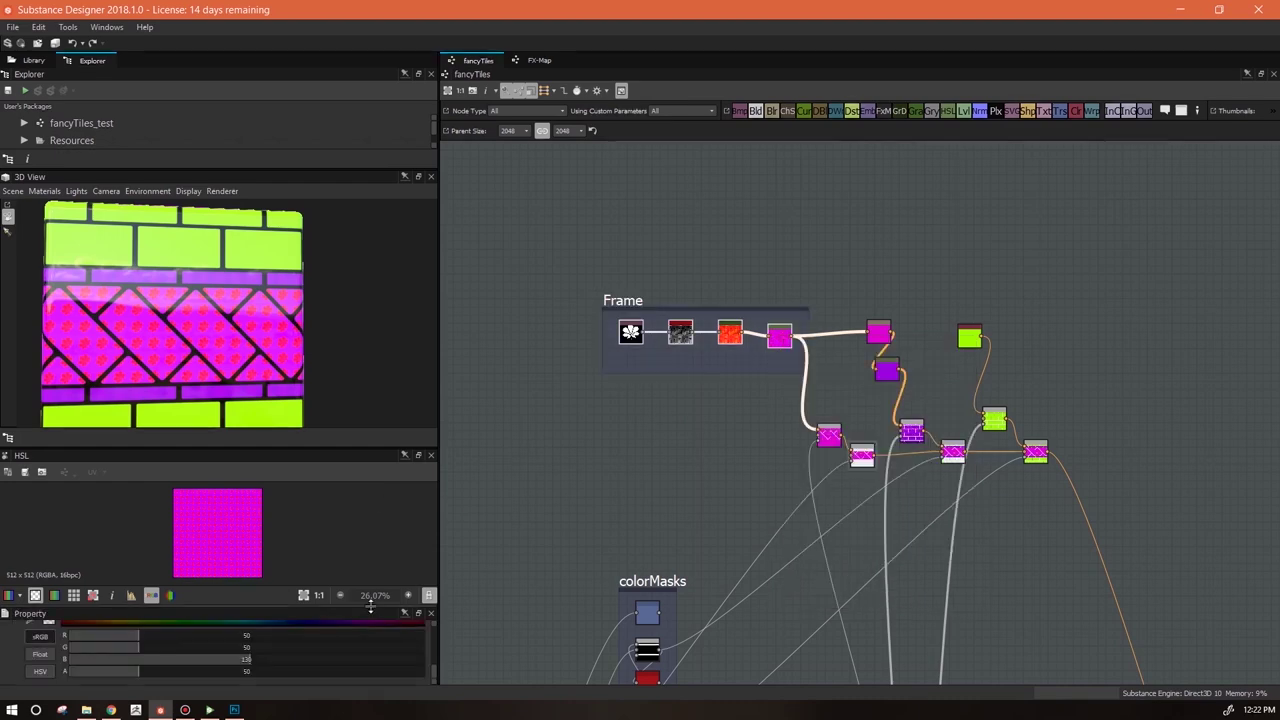
Title the frame fancyColor and enlarge it to enclose the Blur node and the purple HSL node
drag(370, 606, 370, 469)
click(803, 343)
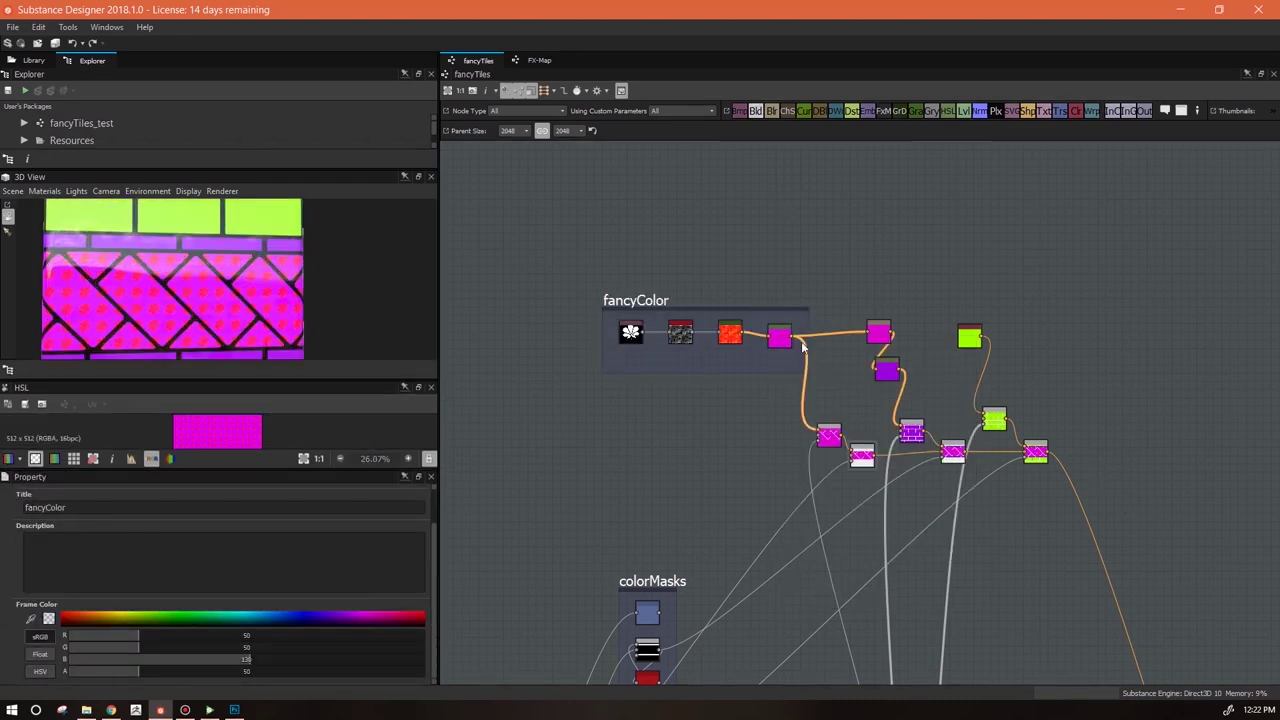
scroll(810, 330, up, 4)
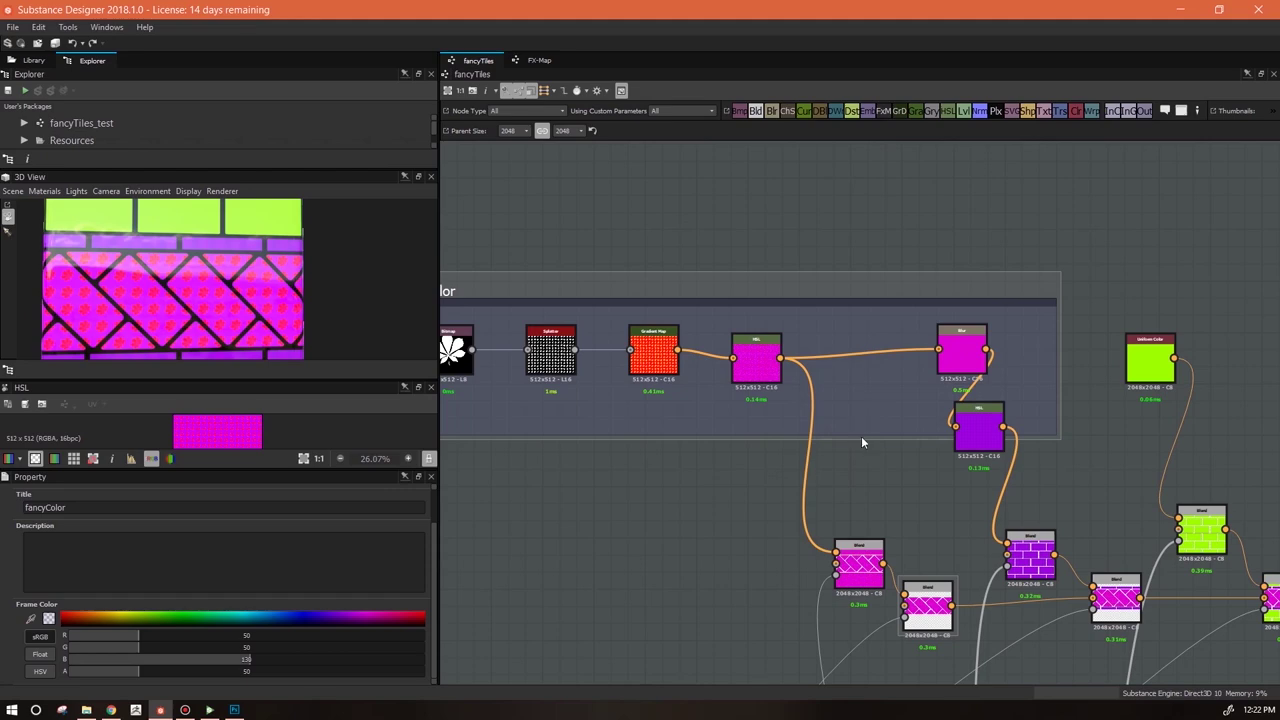
drag(860, 438, 860, 479)
click(976, 437)
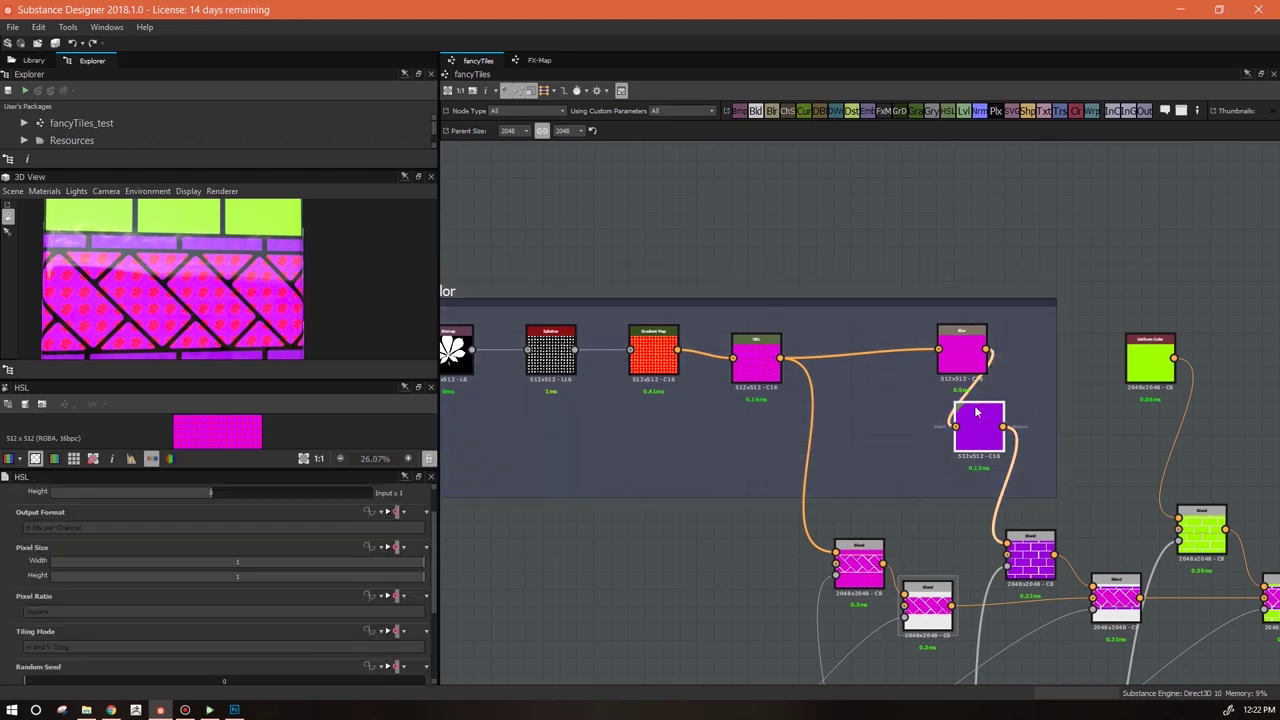
Set the Intensity of the Blur node in the fancyColor frame to 34.92
middle_drag(985, 408, 833, 396)
double_click(820, 417)
scroll(768, 409, up, 4)
double_click(828, 270)
click(860, 420)
double_click(860, 420)
middle_drag(951, 571, 888, 508)
click(805, 228)
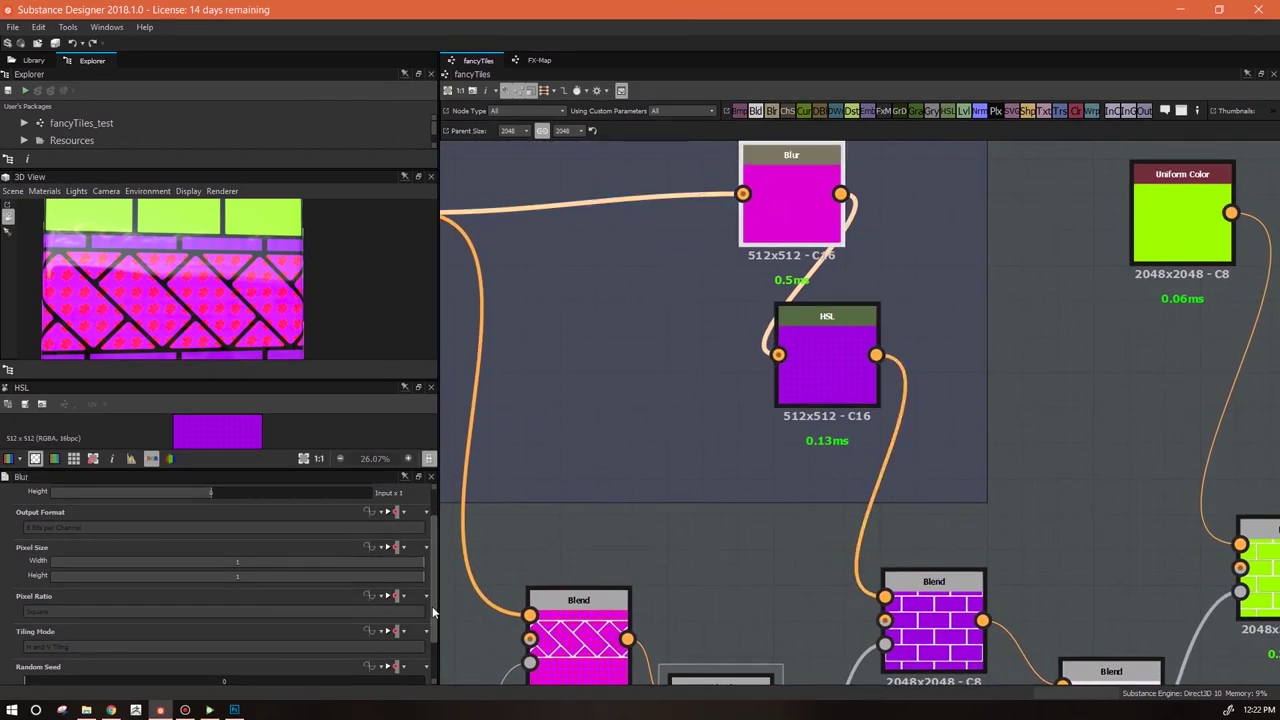
scroll(432, 606, down, 2)
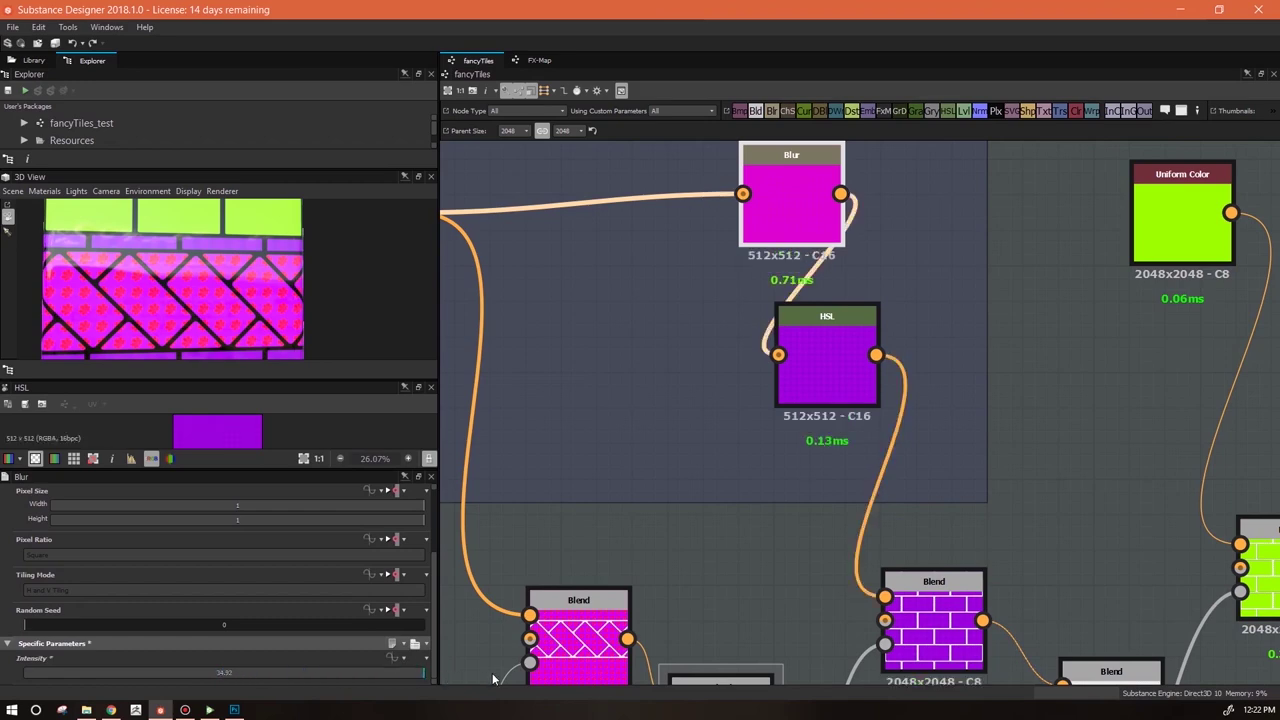
Align the purple HSL node directly beneath the Blur node and bring the cube's border tiles closer in the 3D view
drag(822, 366, 822, 402)
middle_drag(809, 310, 800, 411)
scroll(226, 271, up, 3)
middle_drag(226, 271, 166, 295)
drag(808, 501, 775, 466)
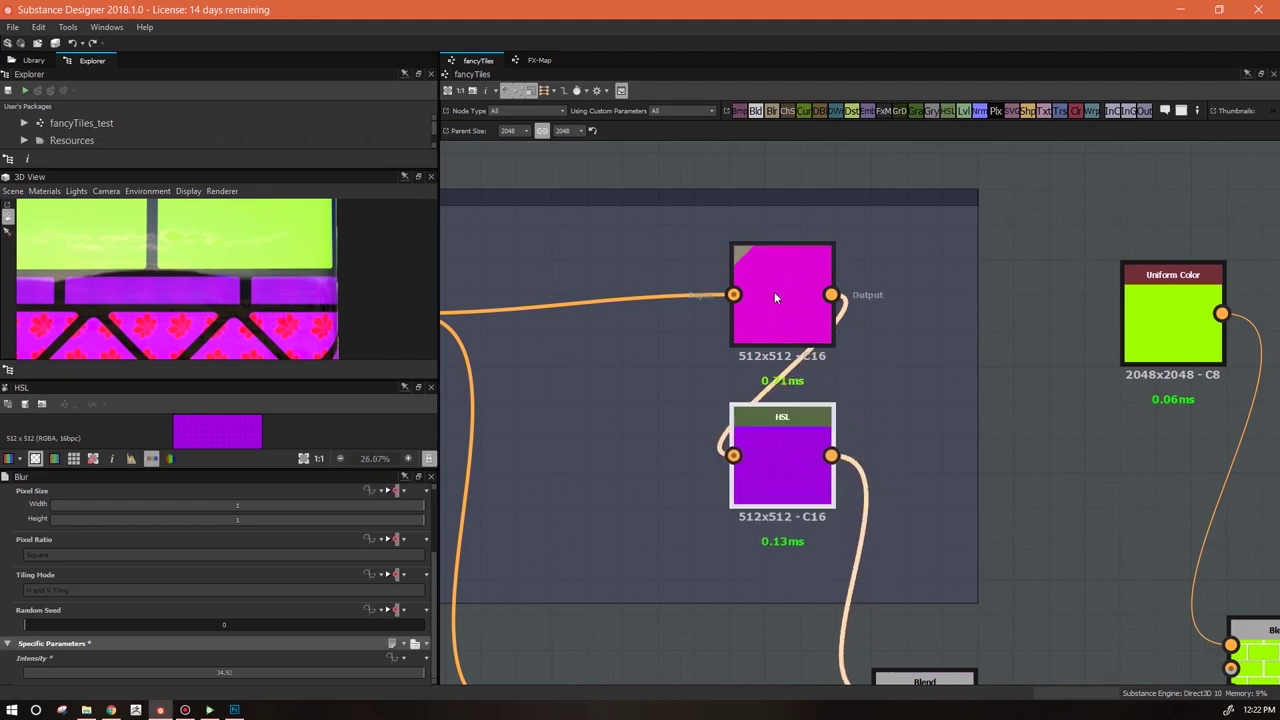
Set the Lightness of the HSL node below the Blur node to 0.41
click(790, 454)
drag(432, 619, 436, 661)
drag(217, 673, 191, 673)
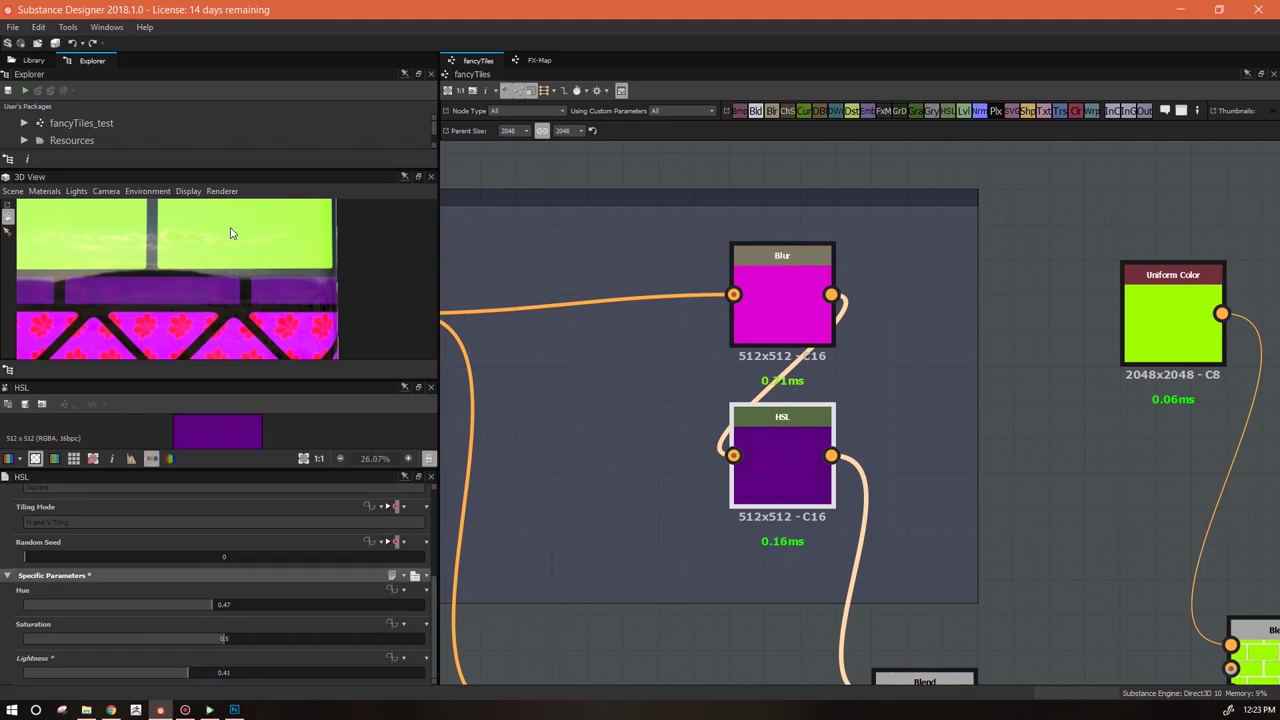
Examine the tile colors on the whole cube and the layout of the color nodes and frames in the graph
right_drag(230, 233, 246, 300)
mouse_move(246, 300)
mouse_down()
mouse_move(362, 314)
mouse_move(250, 310)
mouse_up()
scroll(649, 455, down, 3)
middle_drag(680, 533, 826, 583)
click(585, 331)
scroll(628, 460, down, 3)
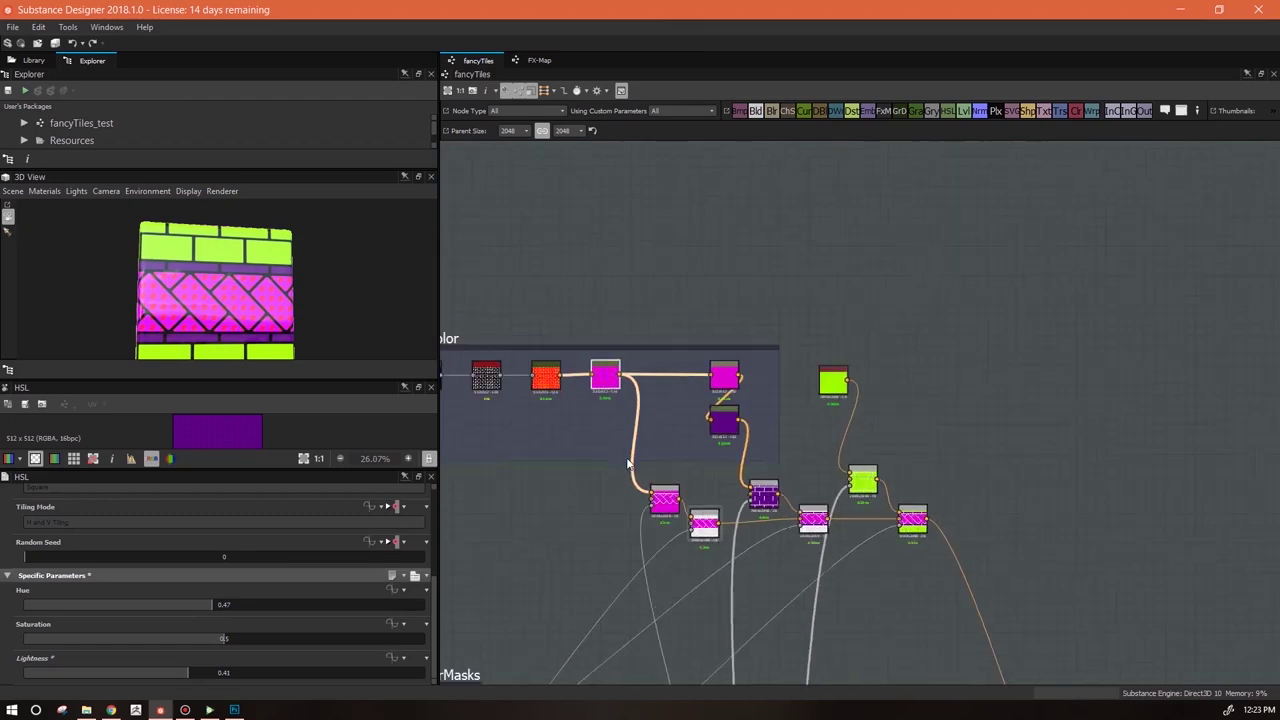
middle_drag(726, 589, 762, 382)
scroll(781, 441, down, 2)
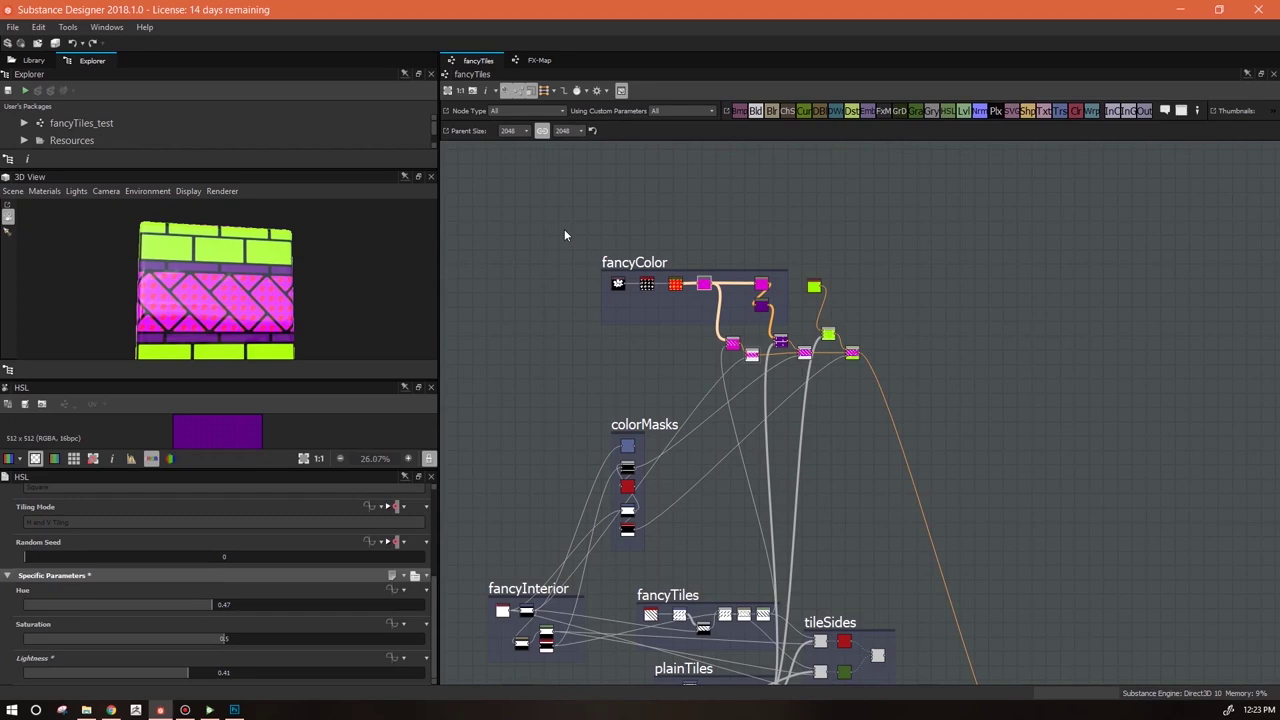
drag(433, 345, 195, 333)
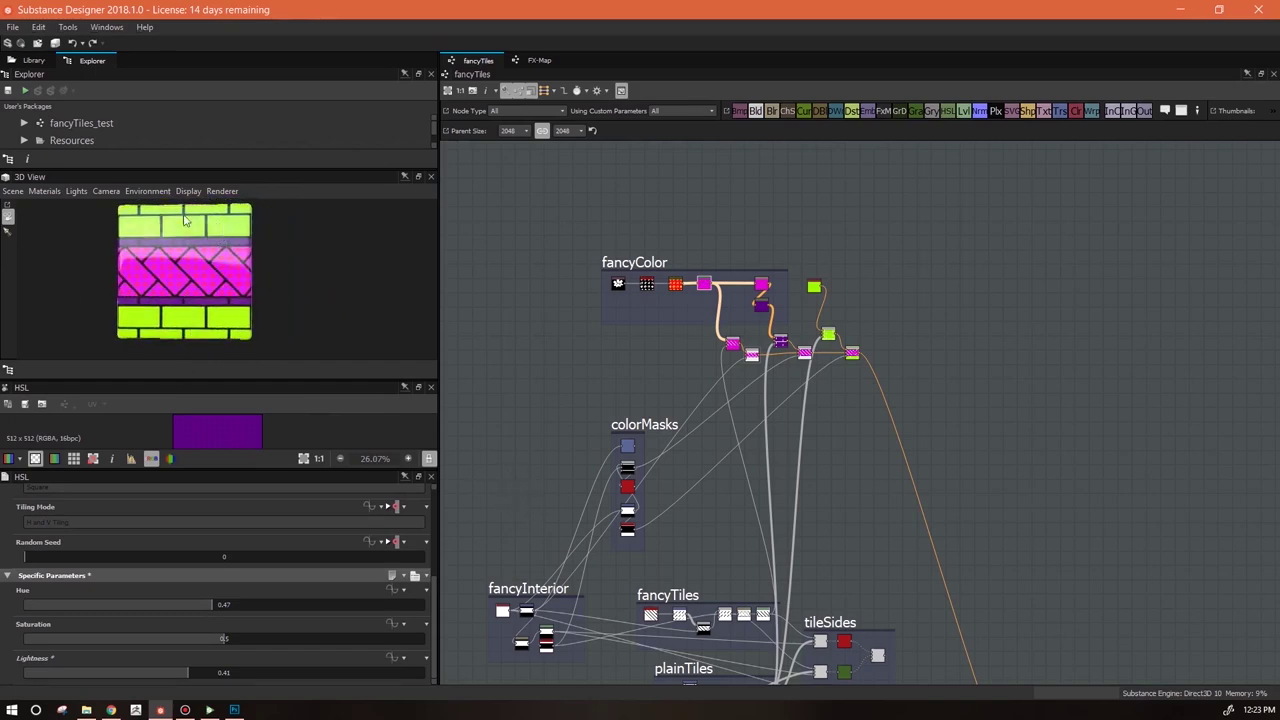
middle_drag(922, 557, 844, 491)
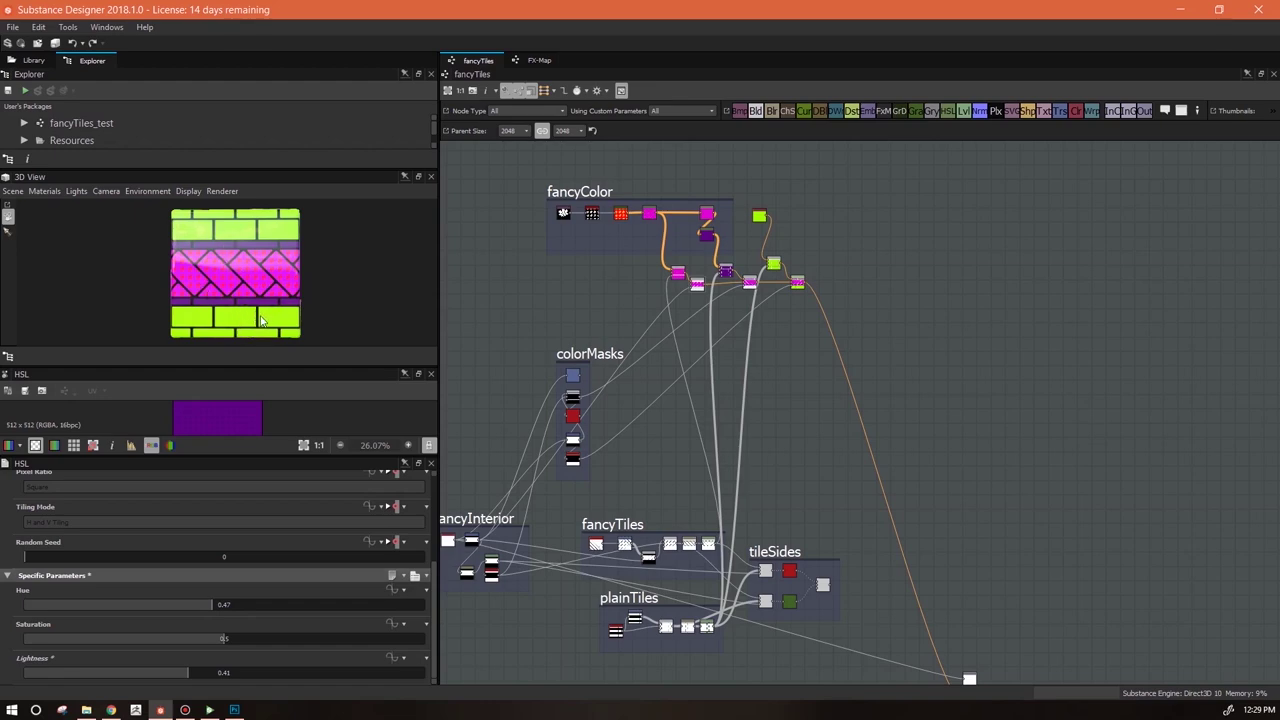
Search the library for clouds and add a Clouds 1 node to the graph to the right of the color blends
click(31, 61)
click(231, 90)
text(noise)
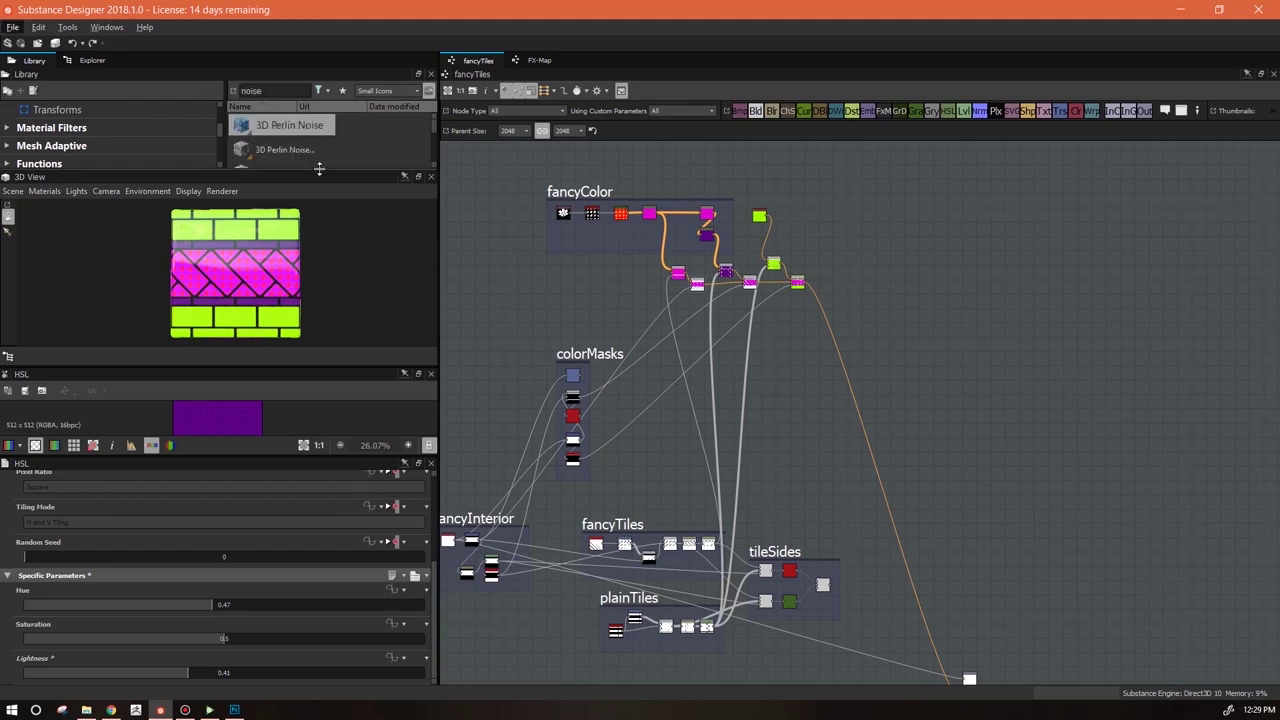
drag(340, 170, 340, 301)
text(clouds)
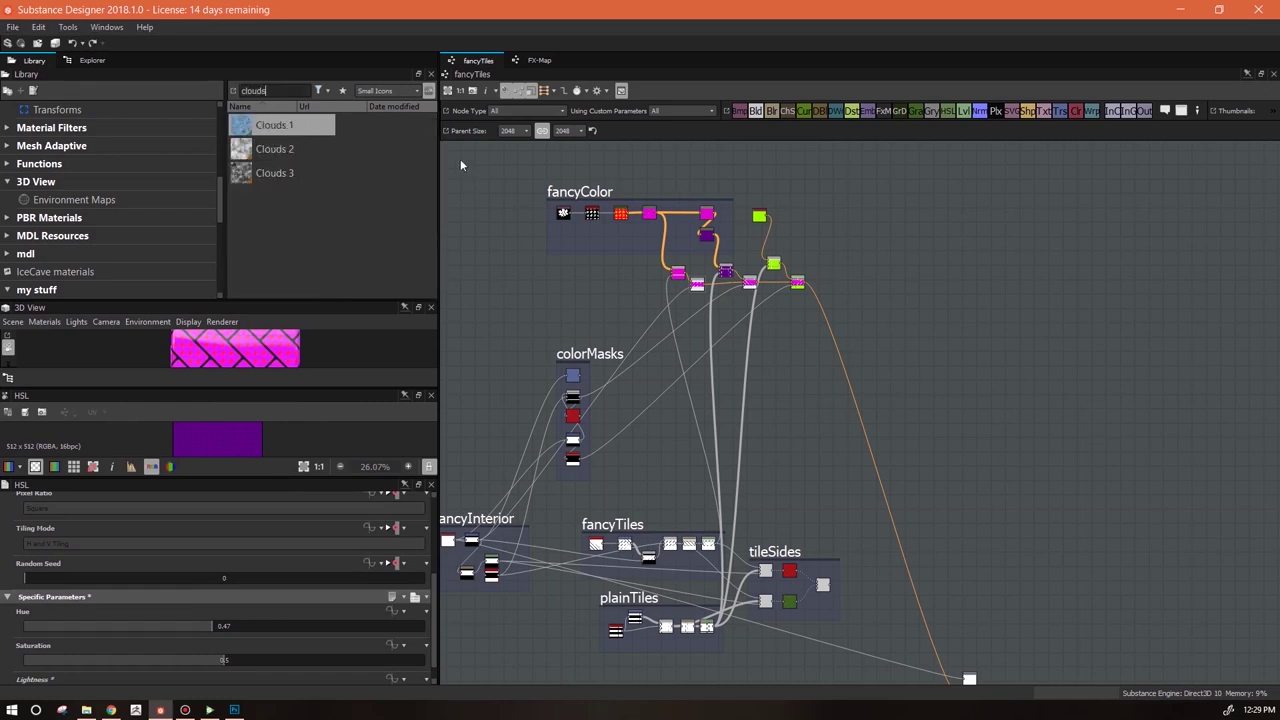
drag(274, 125, 979, 315)
Search the library for dirt, add a Dirt 1 node, and stack it directly beneath the Clouds 1 node near the blend chain
text(dirt)
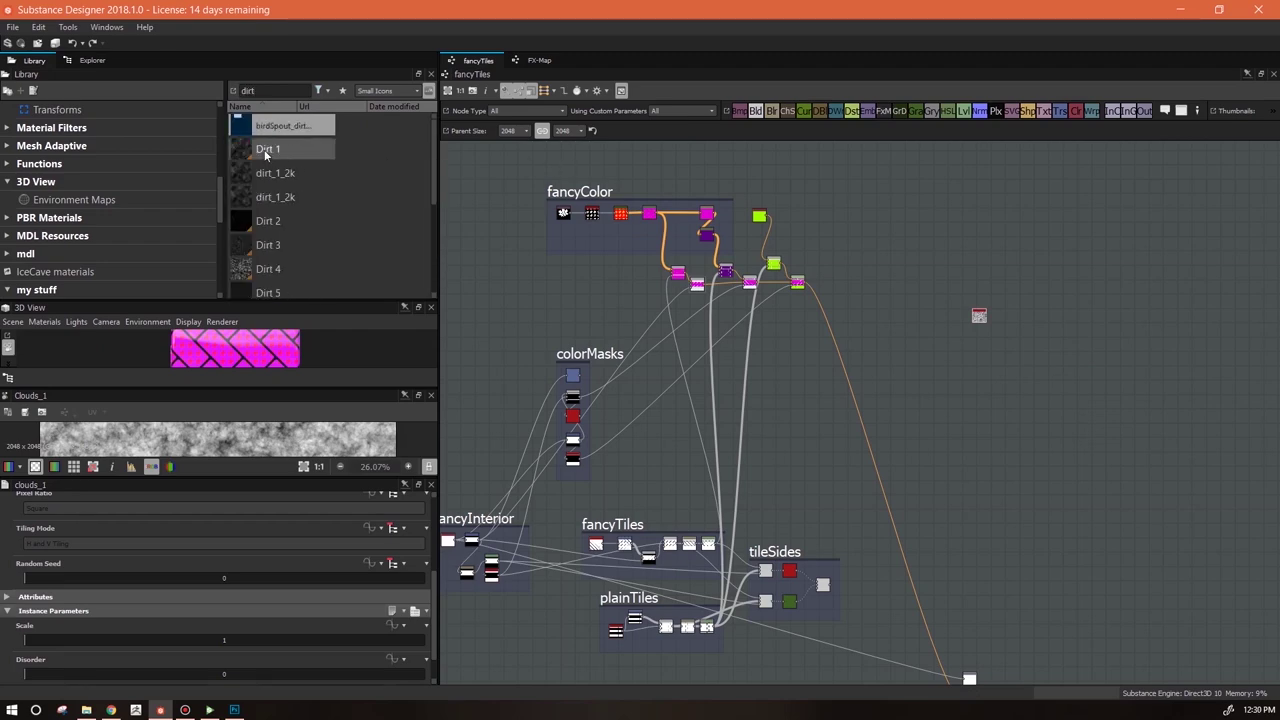
drag(266, 153, 945, 360)
scroll(1000, 373, up, 4)
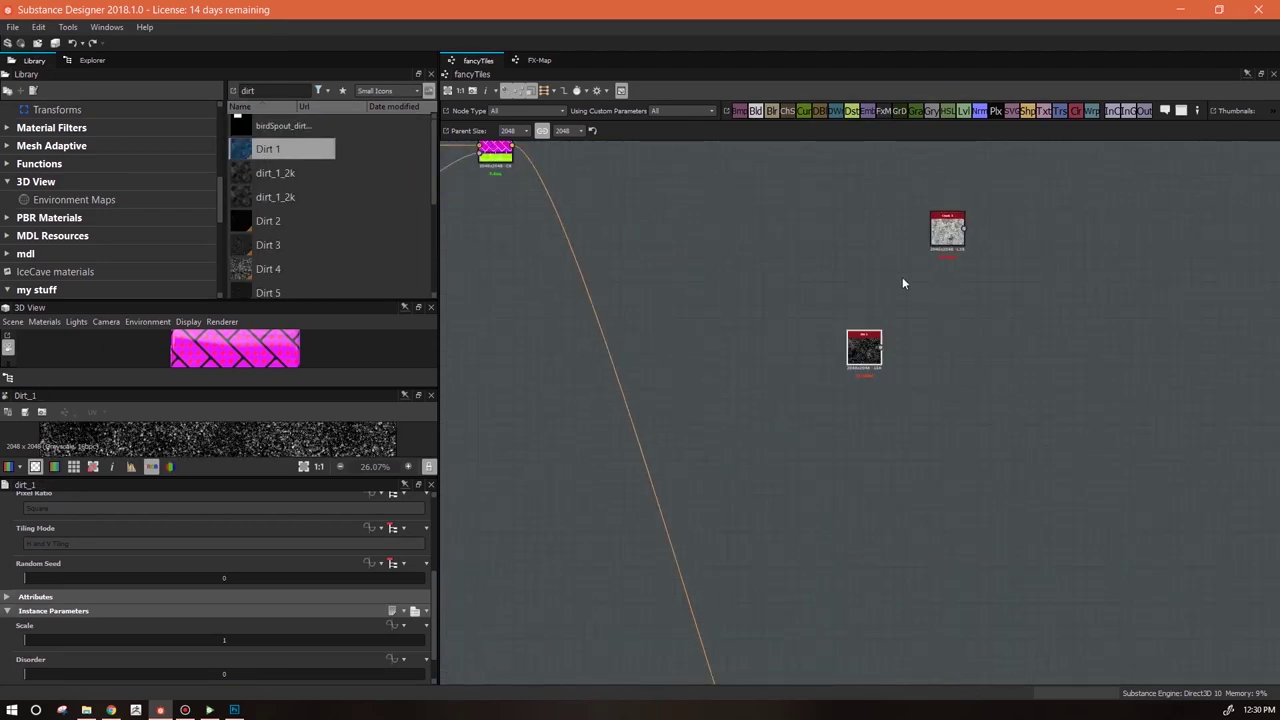
drag(953, 237, 727, 208)
drag(858, 352, 680, 315)
drag(751, 210, 524, 334)
scroll(524, 336, up, 2)
middle_drag(574, 348, 698, 378)
Reduce the output size of the Clouds 1 and Dirt 1 nodes to -2 (Parent / 4) in width and height
click(700, 340)
click(644, 264)
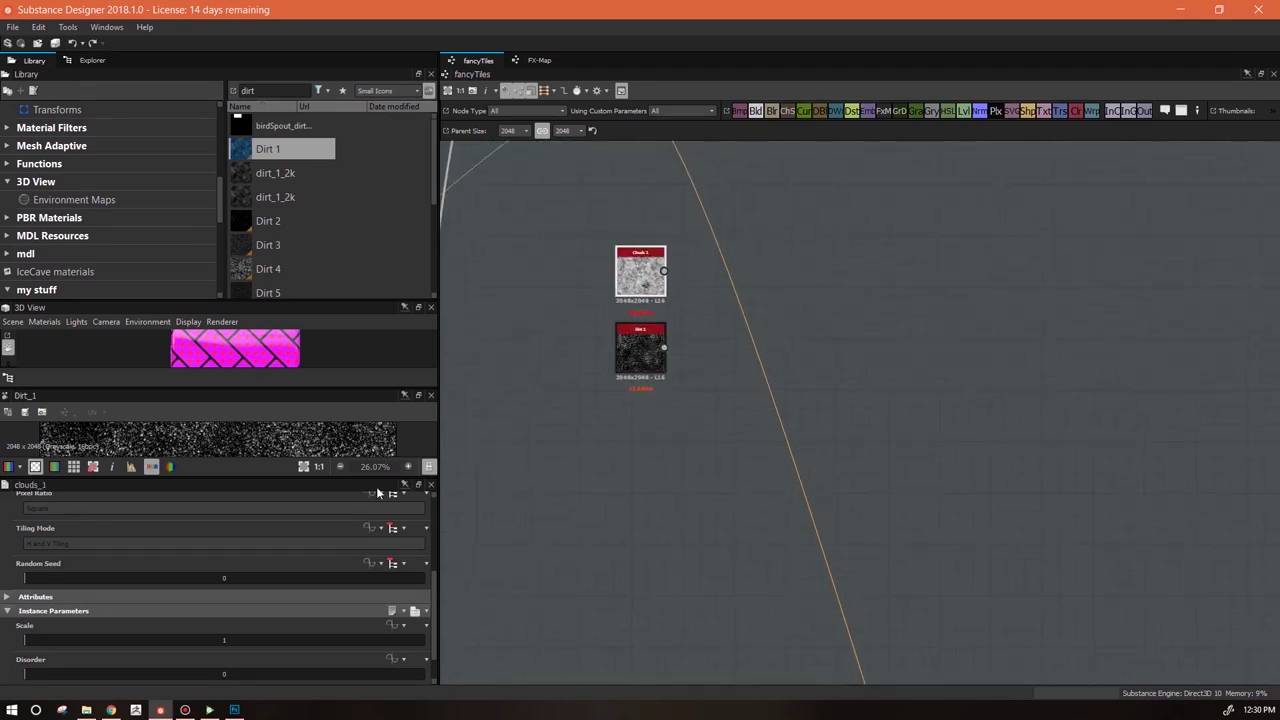
drag(435, 597, 434, 502)
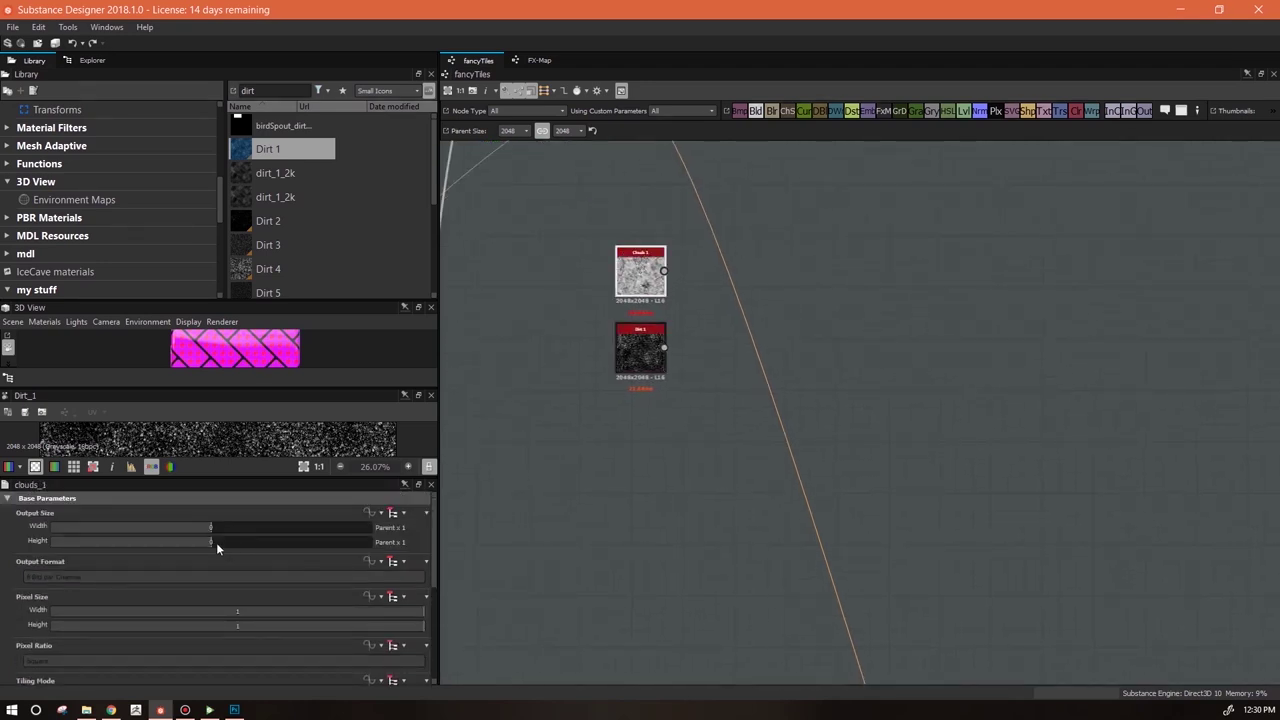
drag(210, 527, 193, 540)
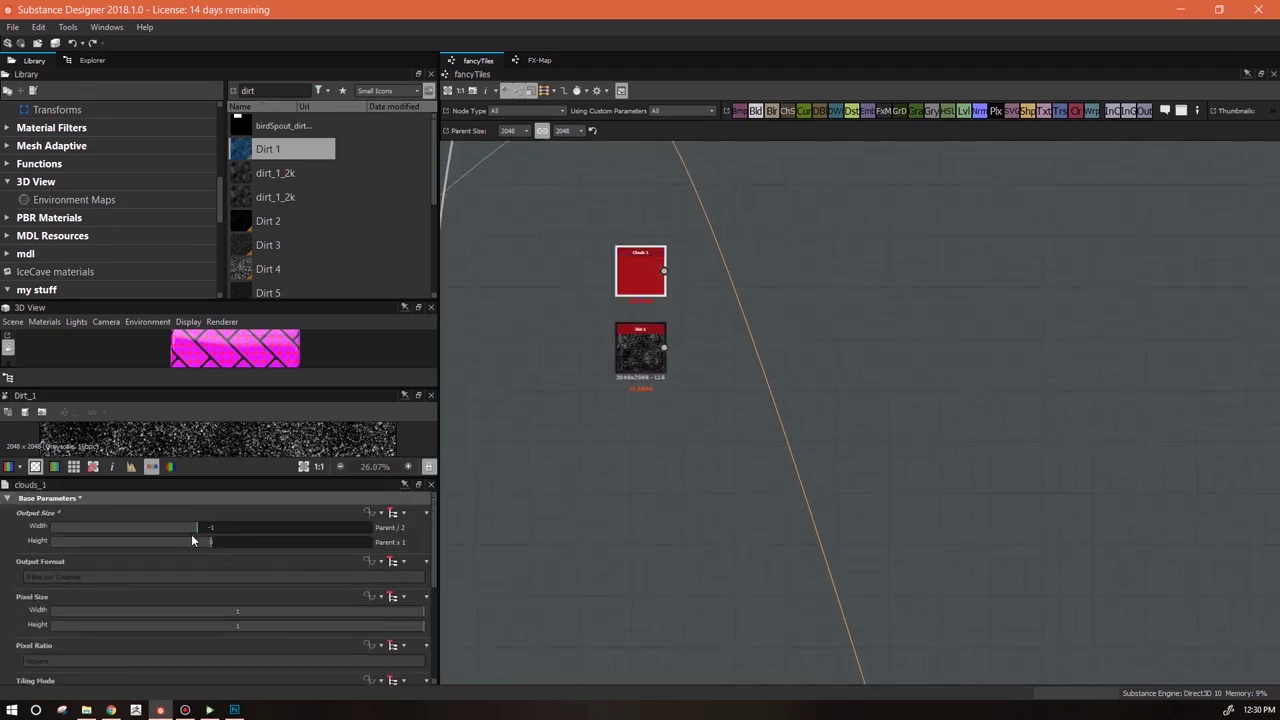
click(662, 356)
drag(226, 526, 184, 533)
click(640, 298)
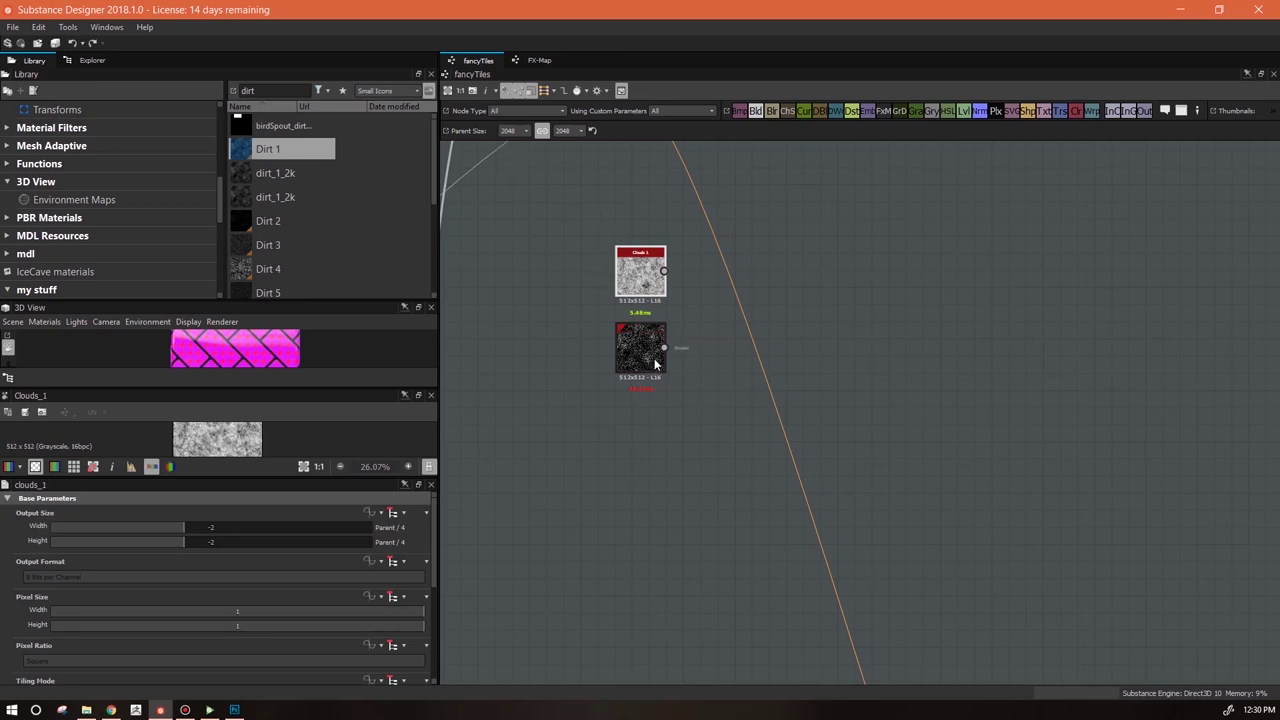
Clear the dirt search term from the library and start a new search
middle_drag(670, 459, 563, 554)
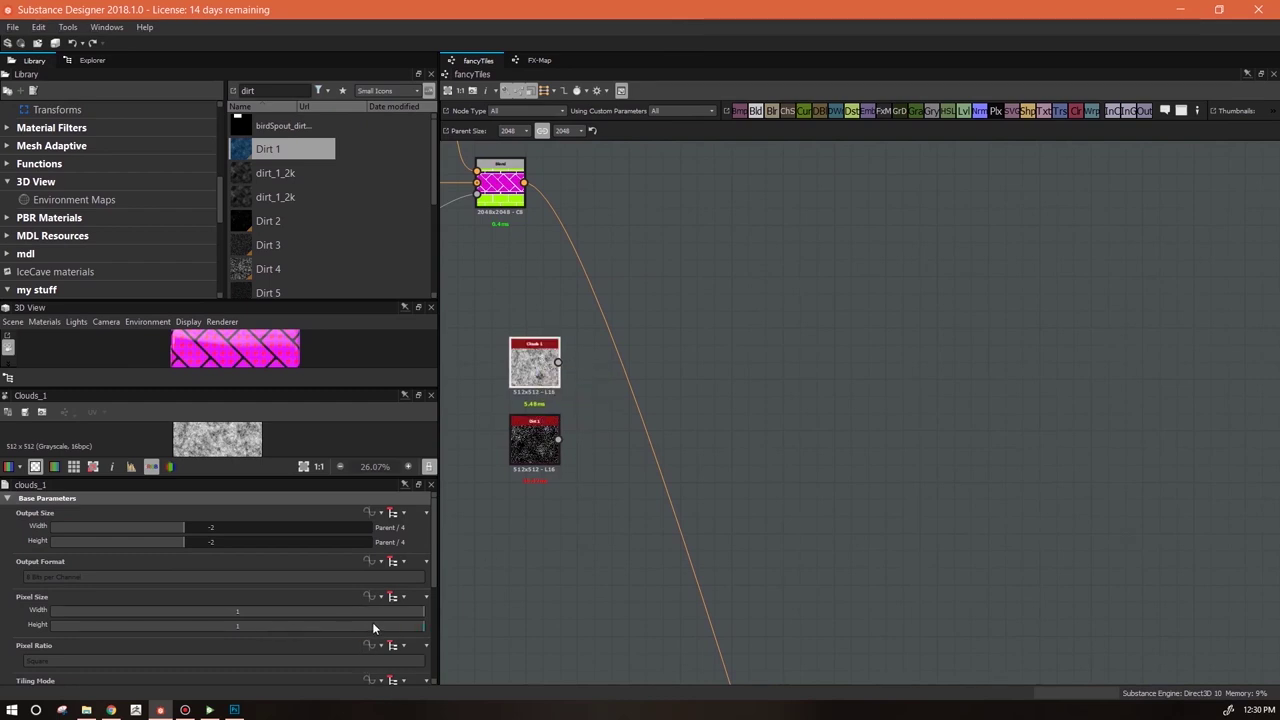
scroll(537, 372, up, 3)
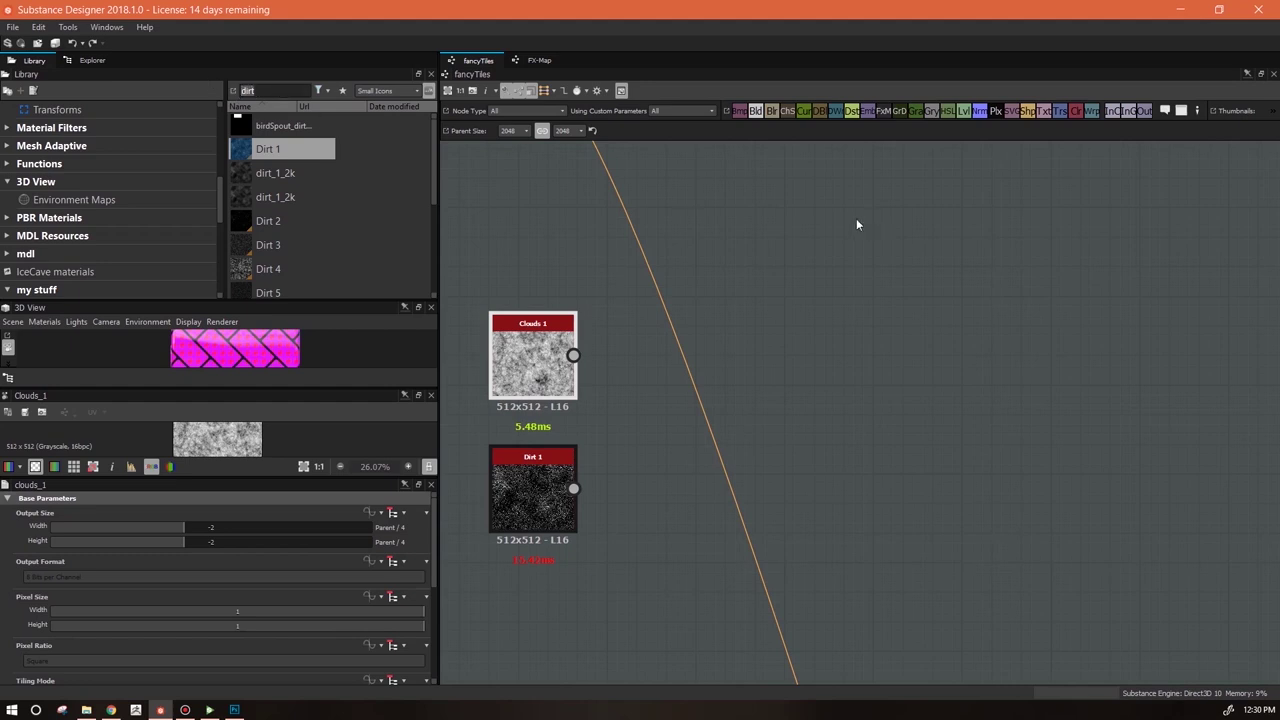
key(BackSpace)
key(BackSpace)
key(BackSpace)
key(BackSpace)
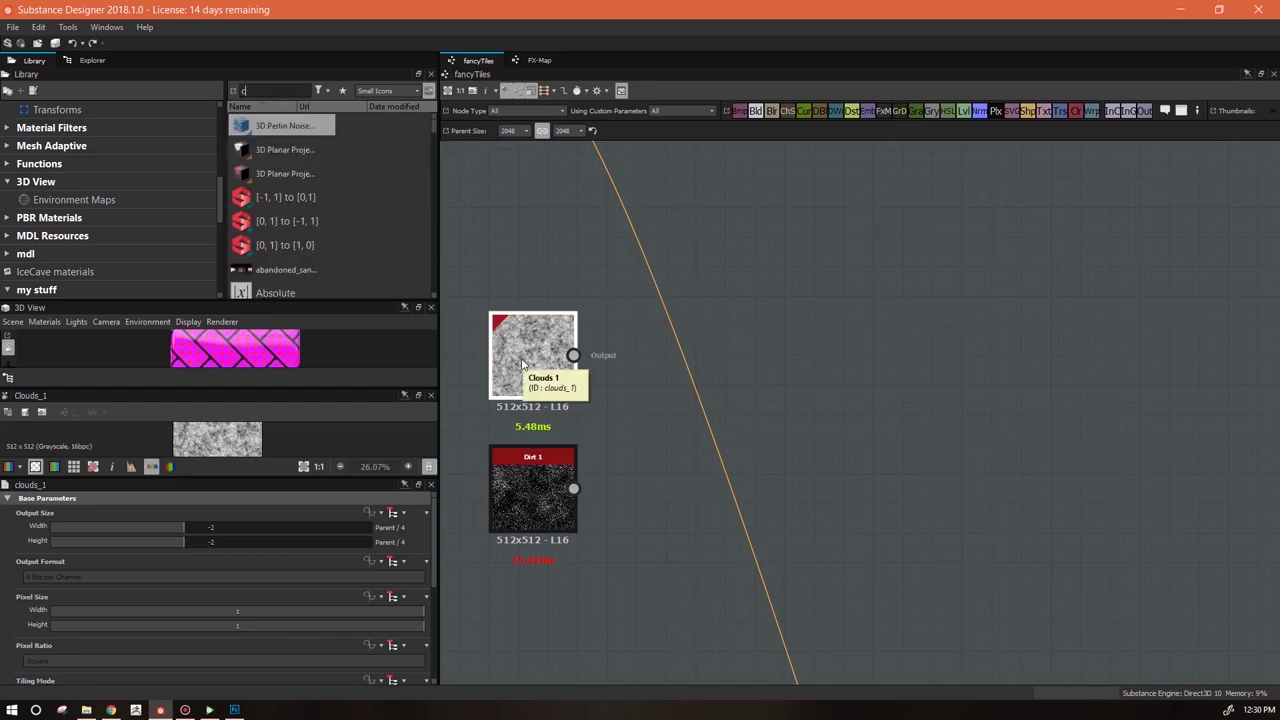
Find Clouds 2 in the library and use it to replace the Clouds 1 node above Dirt 1
text(co)
key(BackSpace)
text(louds)
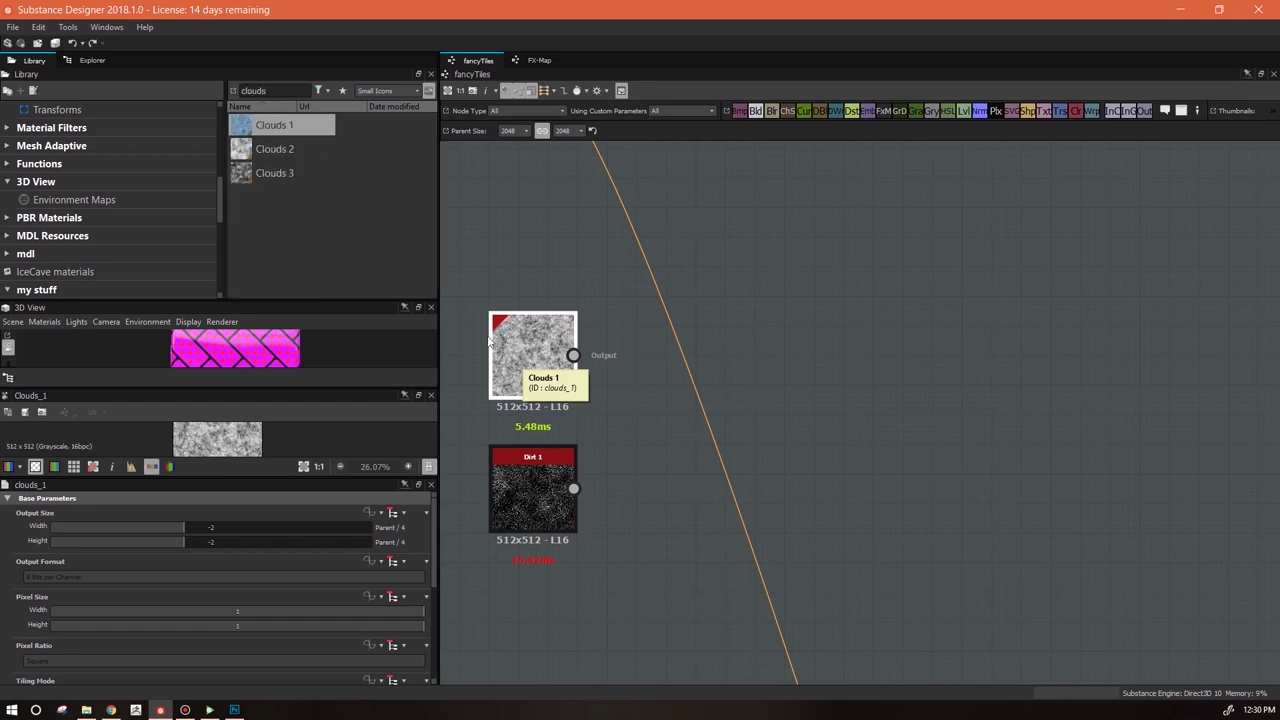
drag(272, 150, 820, 326)
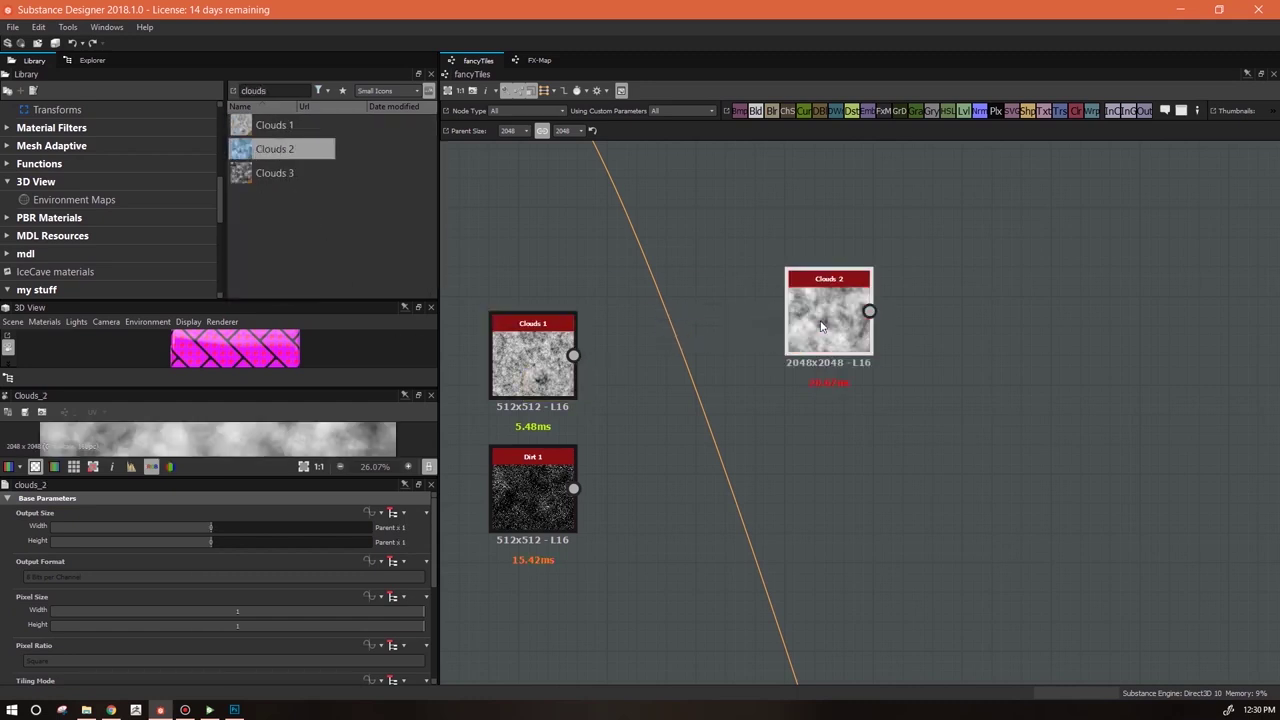
click(540, 350)
key(Delete)
drag(828, 318, 533, 377)
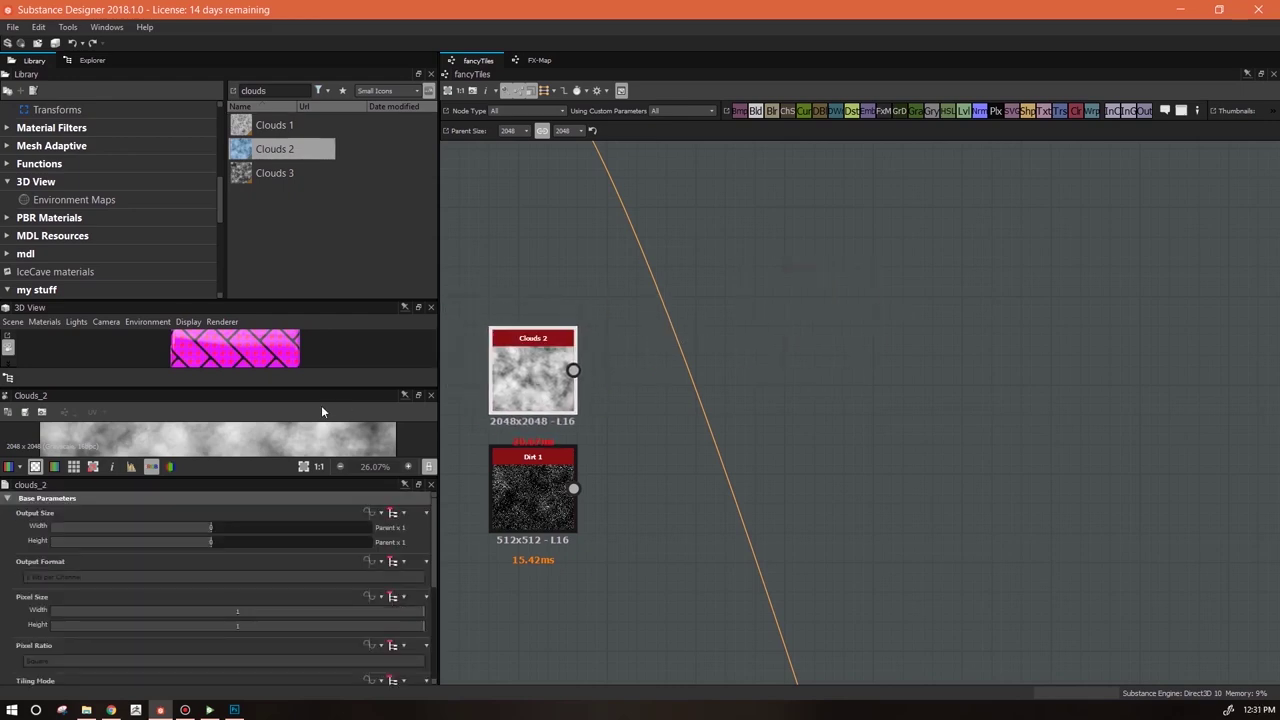
Enlarge the 2D view and zoom it out to show the whole Clouds 2 texture
drag(323, 390, 314, 334)
scroll(276, 425, down, 3)
scroll(276, 400, down, 1)
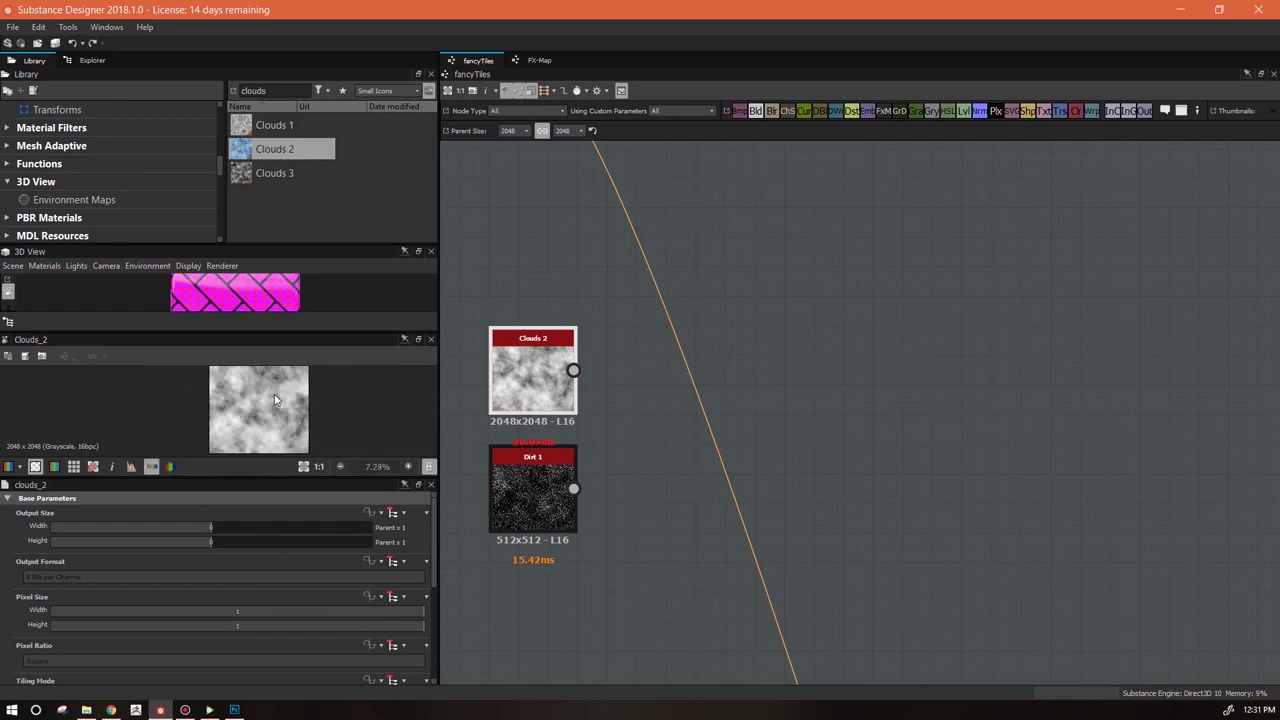
key(alt)
key(f)
click(767, 301)
key(alt+Tab)
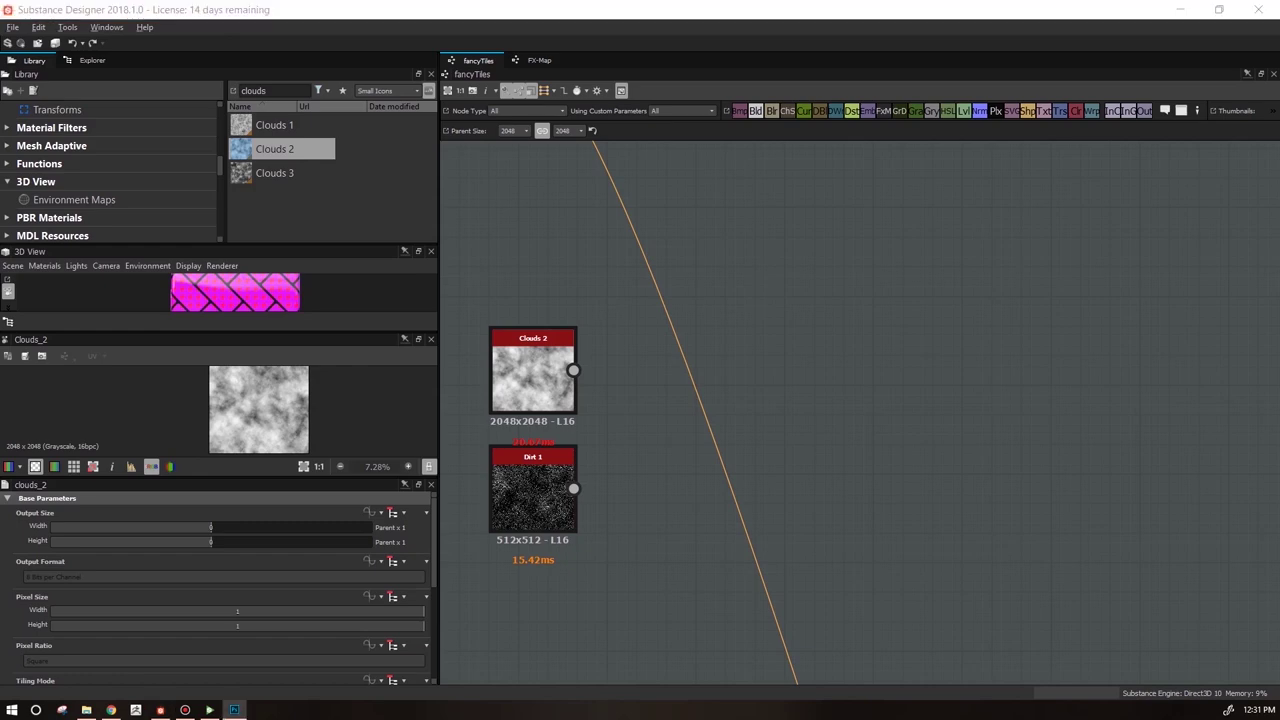
key(alt+Tab)
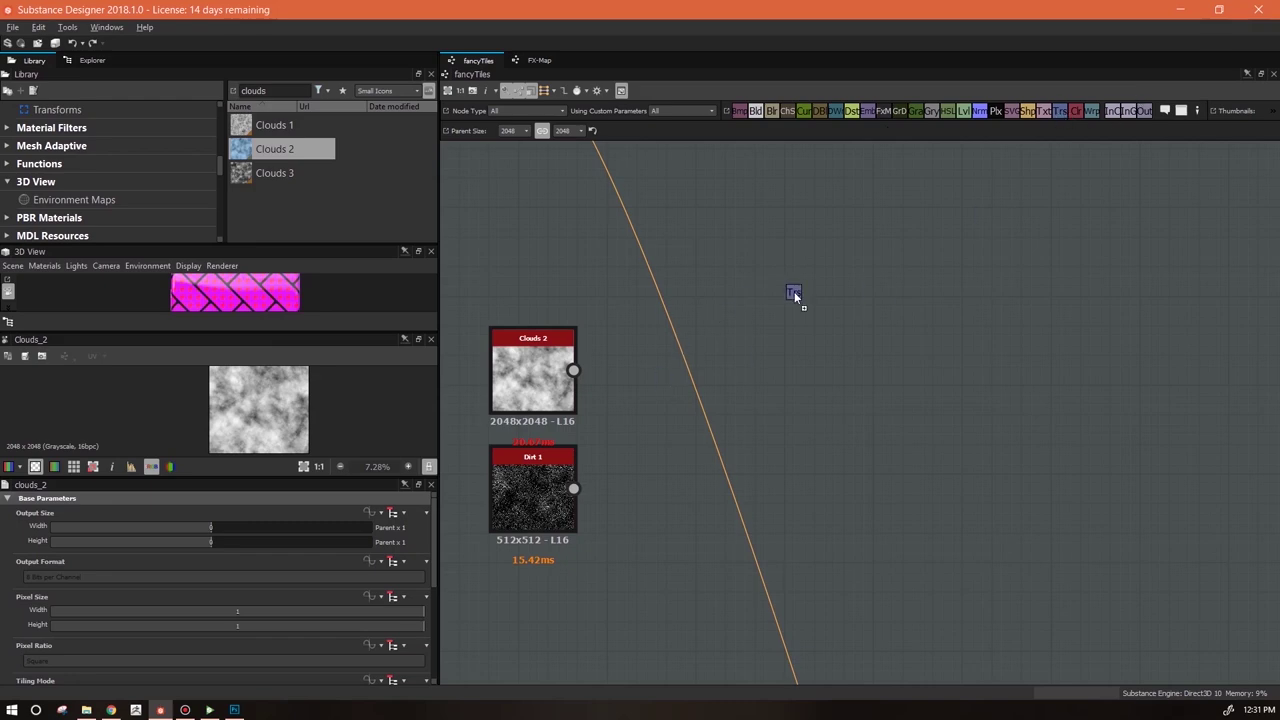
Add a Transformation 2D node beside Clouds 2 and feed the Clouds 2 output into it
drag(794, 291, 797, 289)
click(555, 365)
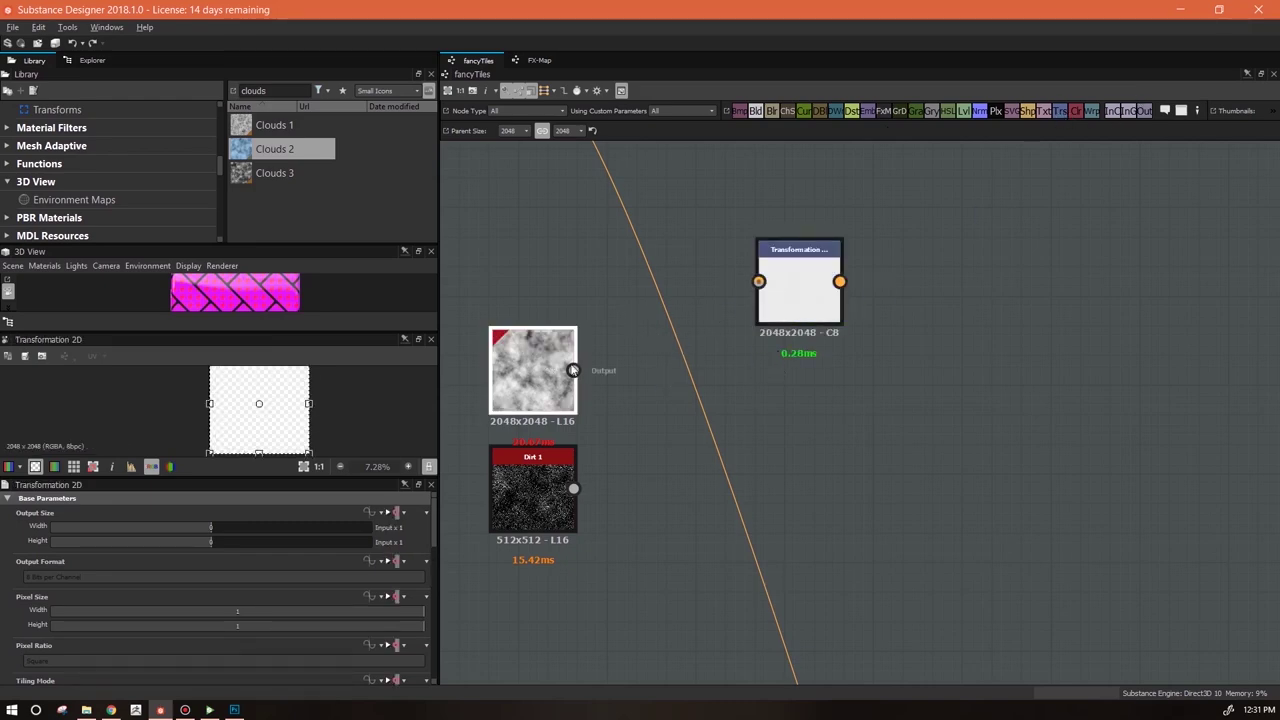
drag(573, 370, 759, 282)
click(797, 290)
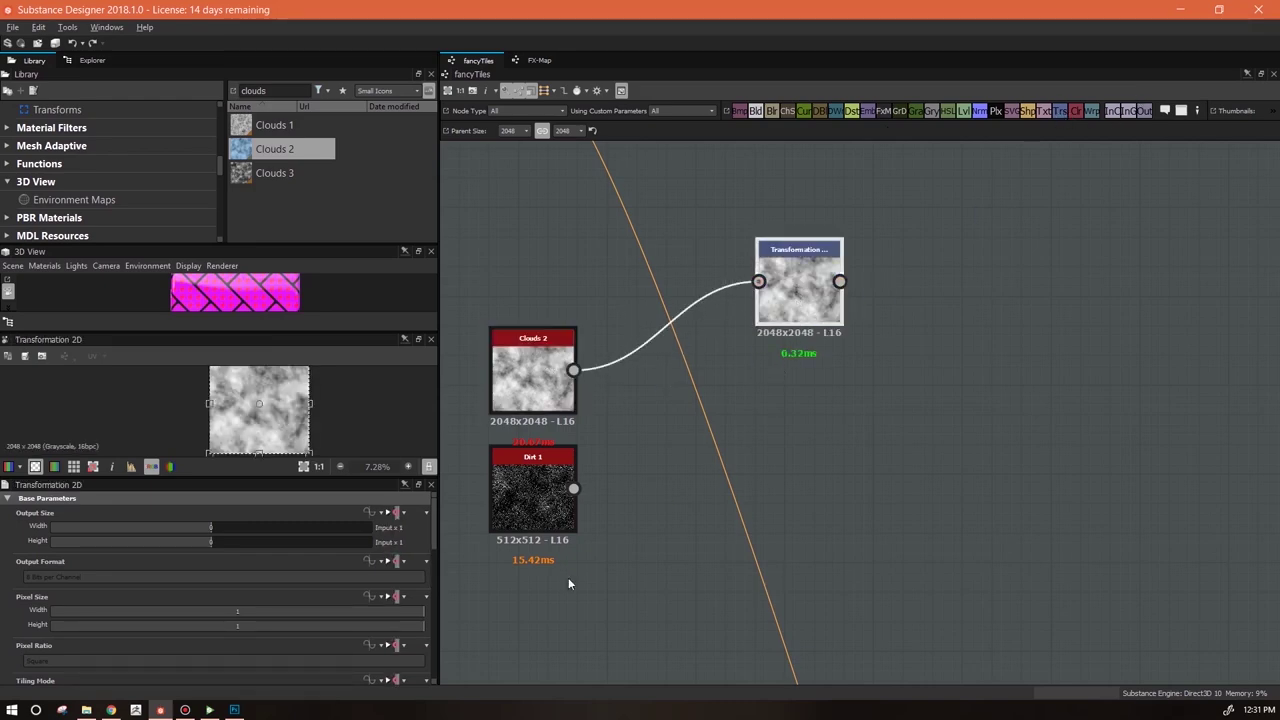
Apply the /2 stretch three times on the Transformation 2D node to shrink and tile the clouds
drag(432, 538, 435, 618)
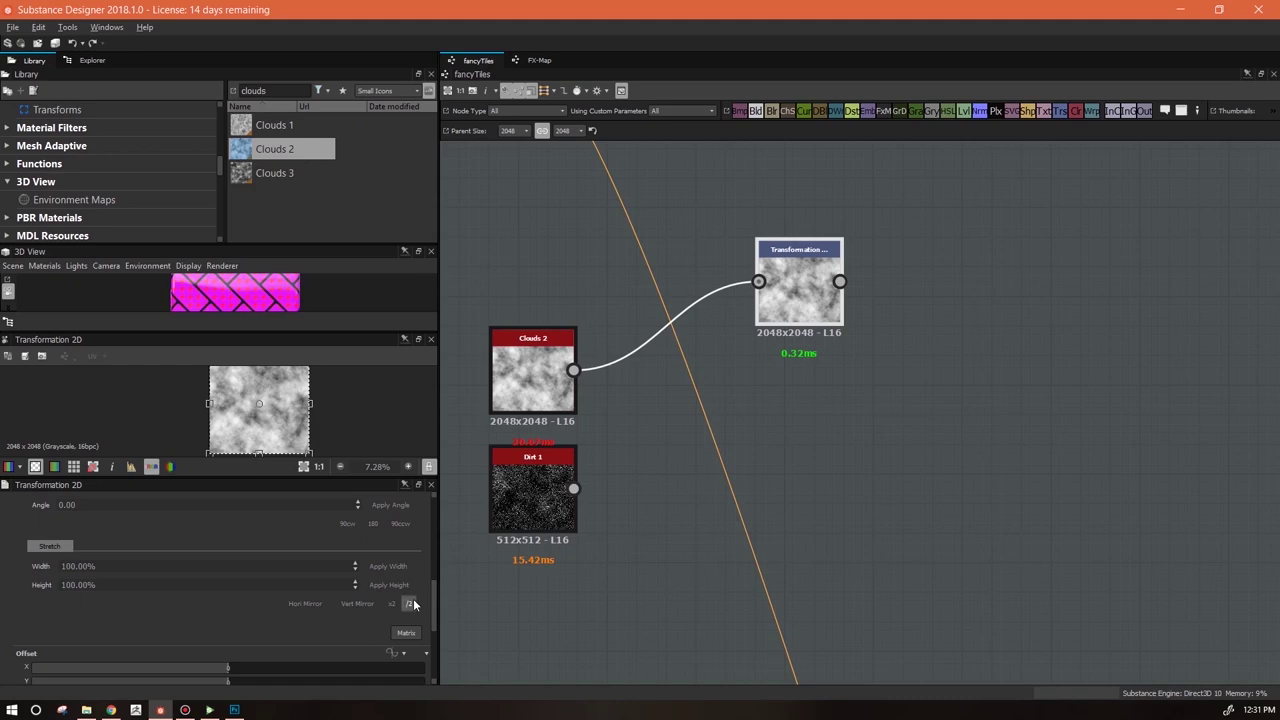
click(410, 604)
click(410, 604)
click(410, 604)
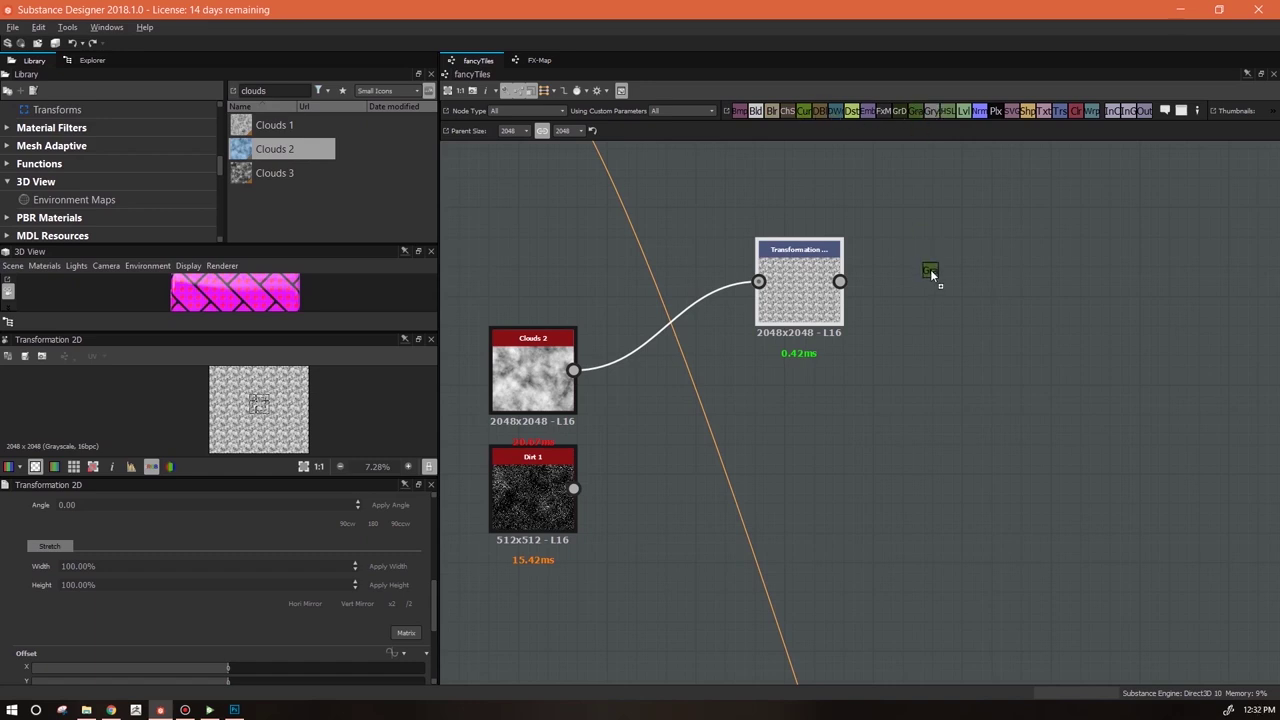
Add a Gradient Map after the Transformation 2D node and set its start key to a tan orange (#ffcd8f58)
drag(928, 267, 947, 273)
drag(840, 281, 906, 281)
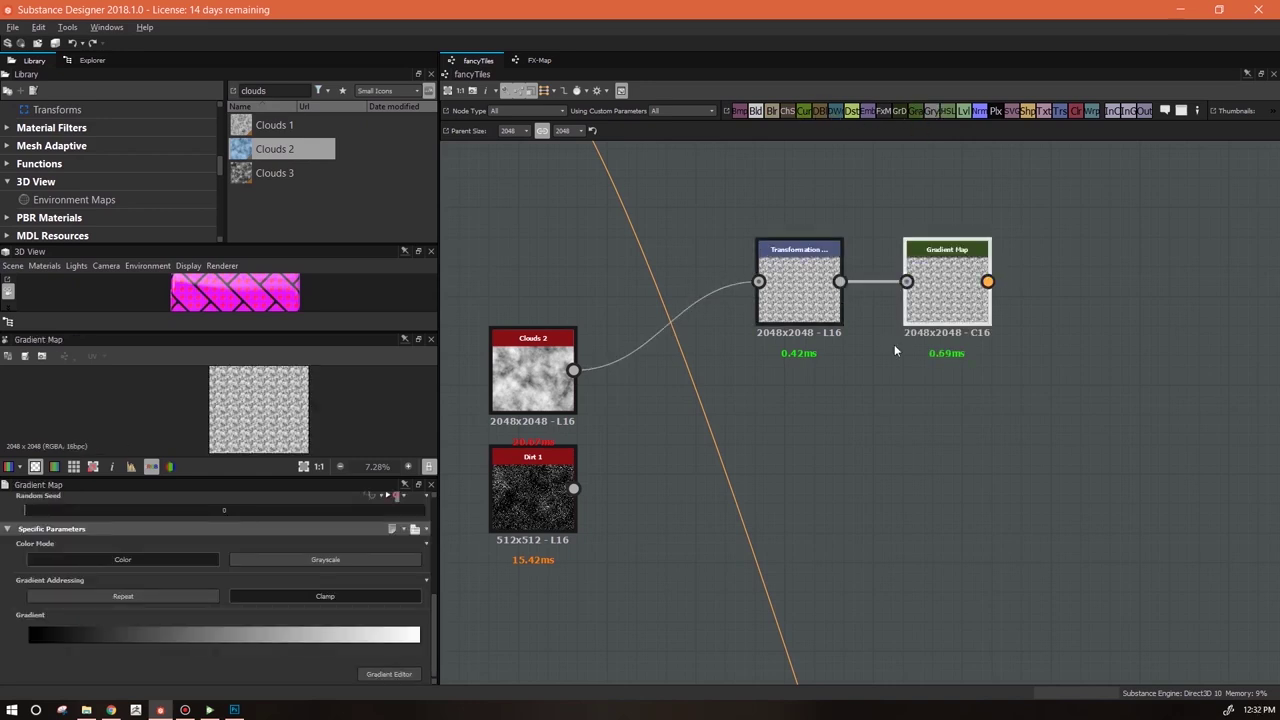
click(395, 675)
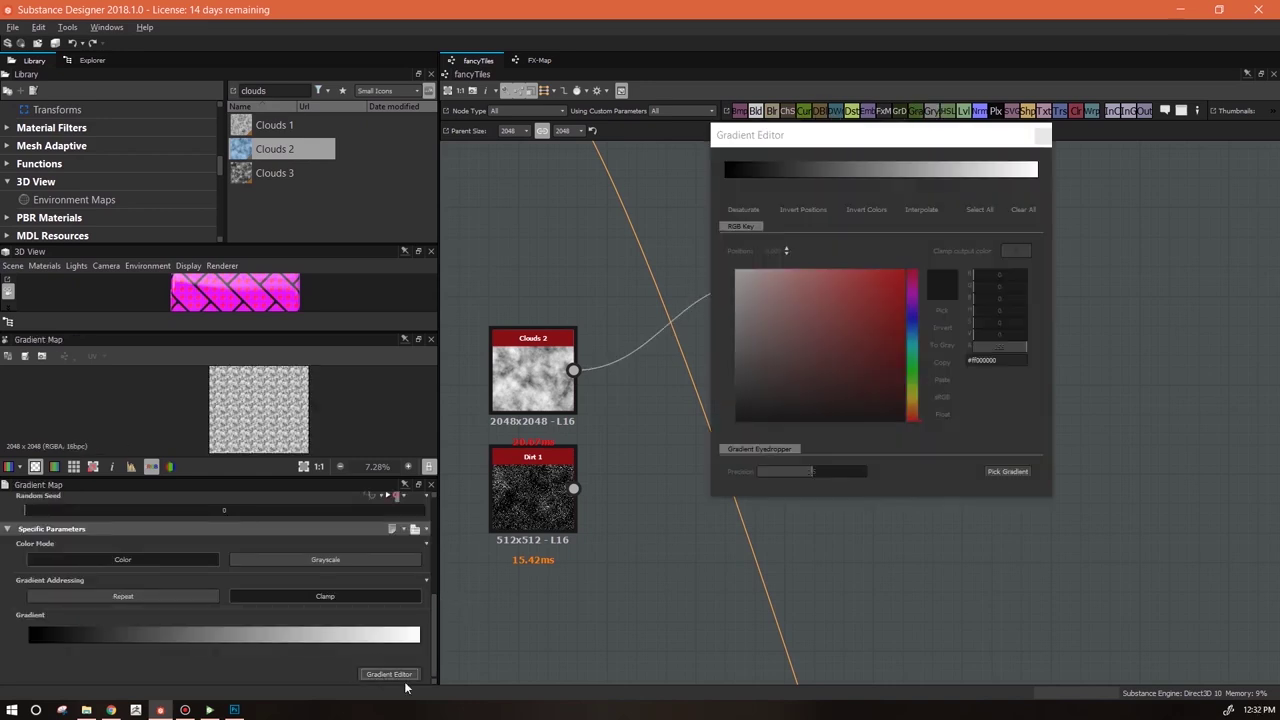
click(723, 178)
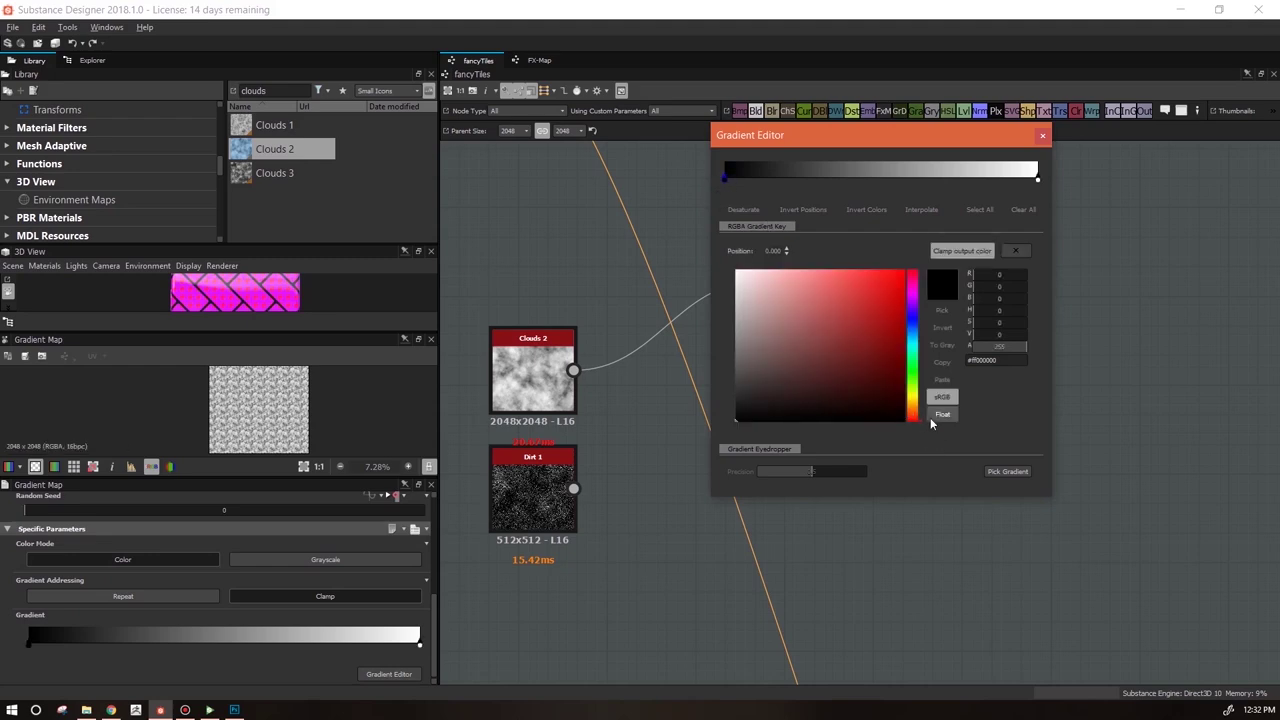
drag(912, 408, 918, 337)
drag(852, 278, 831, 297)
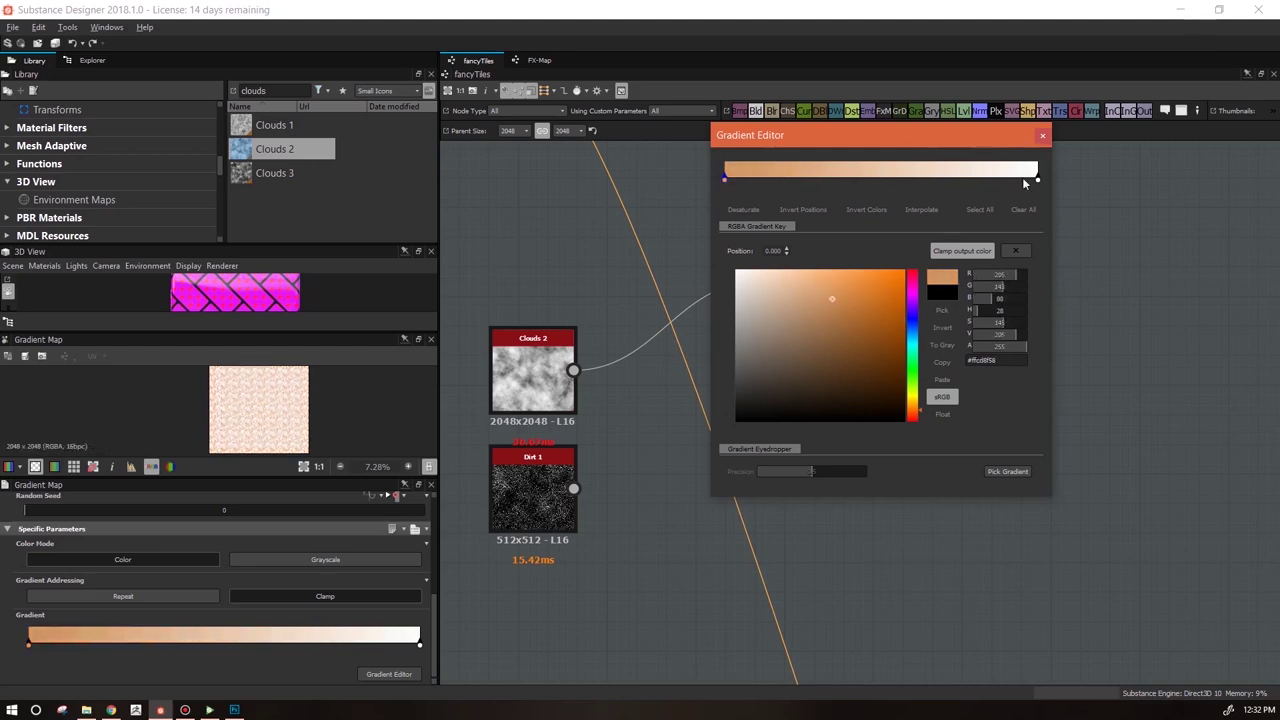
Set the Gradient Map's end key to a bright, more reddish orange and finish editing the gradient
click(1036, 179)
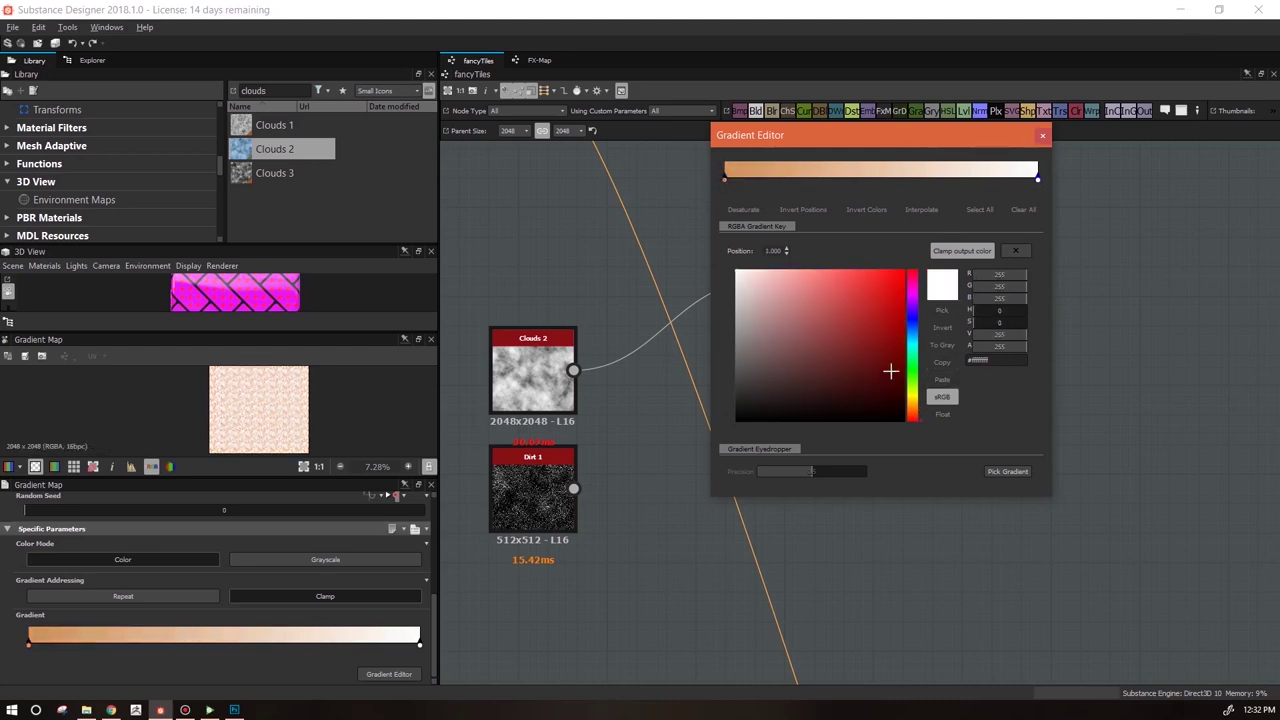
drag(912, 408, 912, 403)
drag(880, 363, 864, 288)
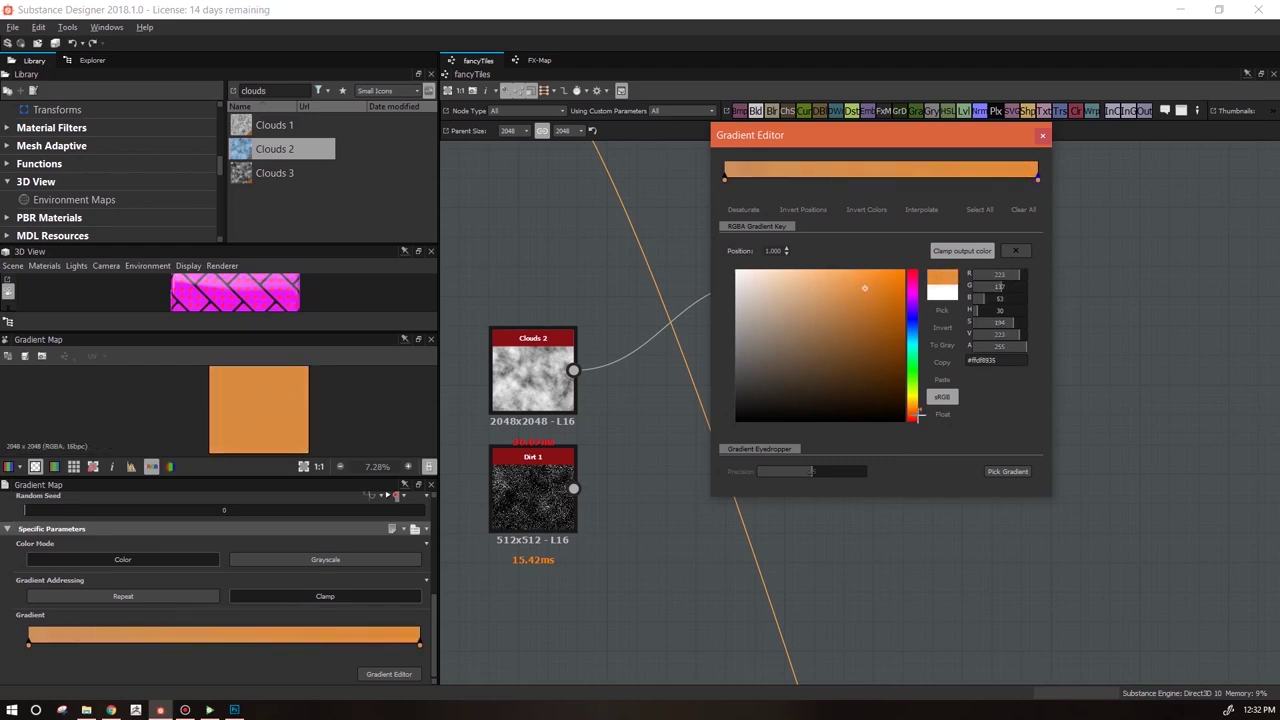
drag(912, 412, 912, 416)
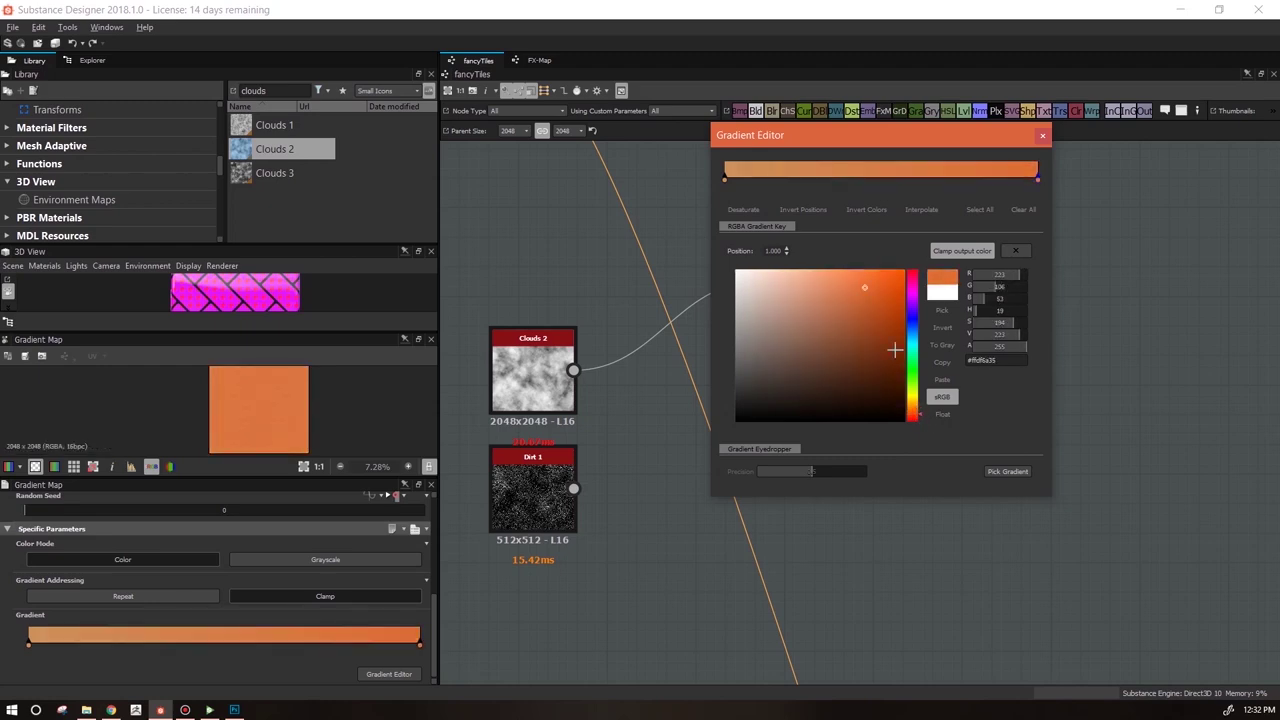
mouse_move(841, 272)
mouse_down()
mouse_move(829, 271)
mouse_move(855, 273)
mouse_up()
click(1042, 135)
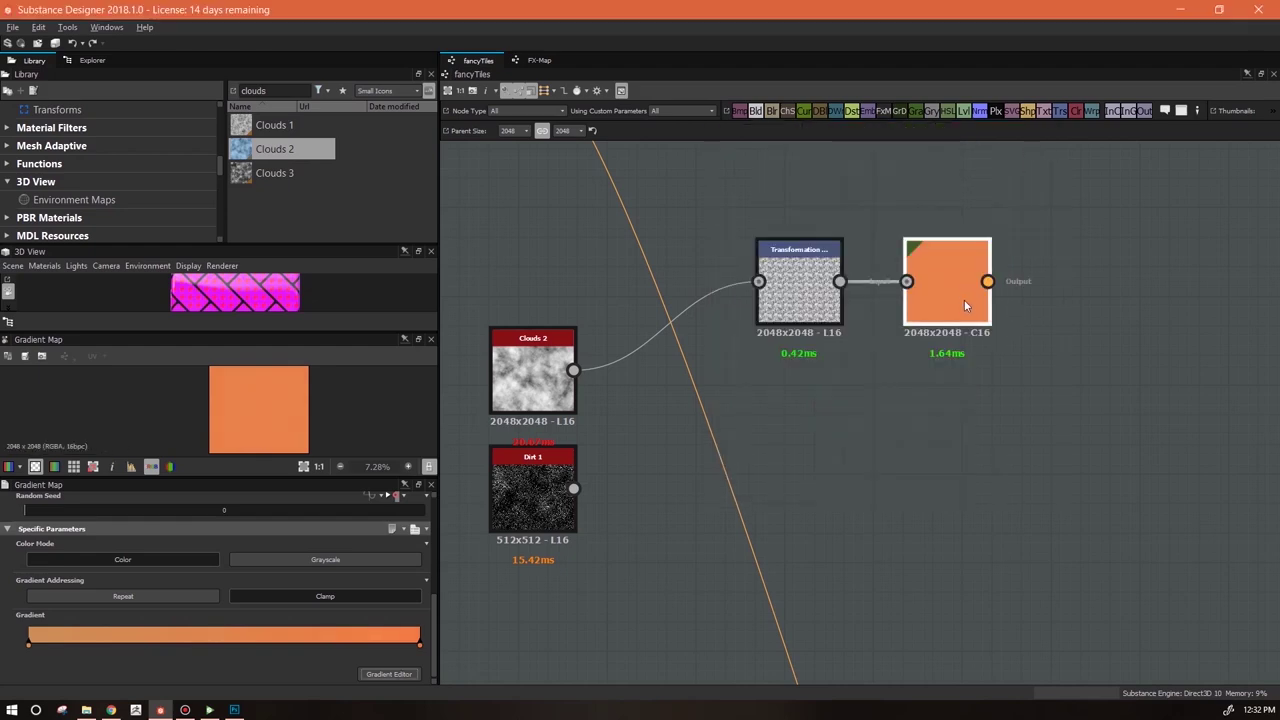
Inspect the orange gradient result and preview the output of the Blend node in the tileSides group
scroll(960, 300, up, 3)
scroll(953, 310, up, 1)
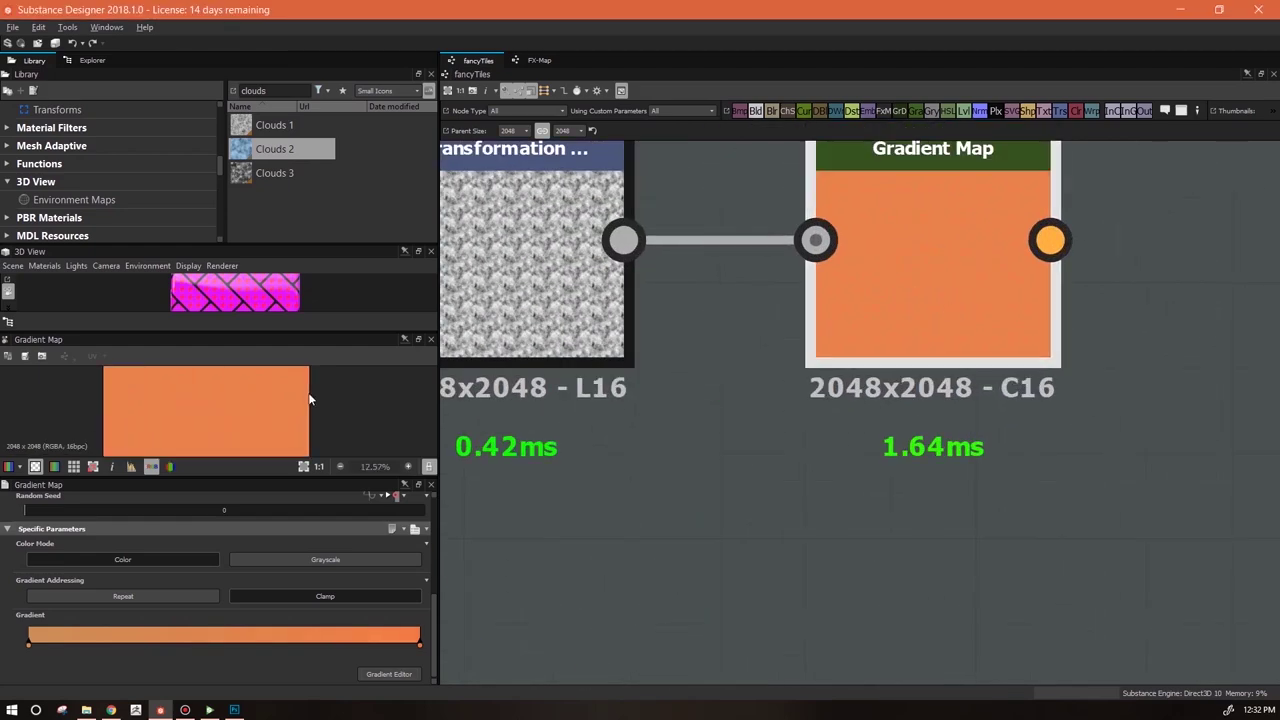
scroll(953, 306, down, 4)
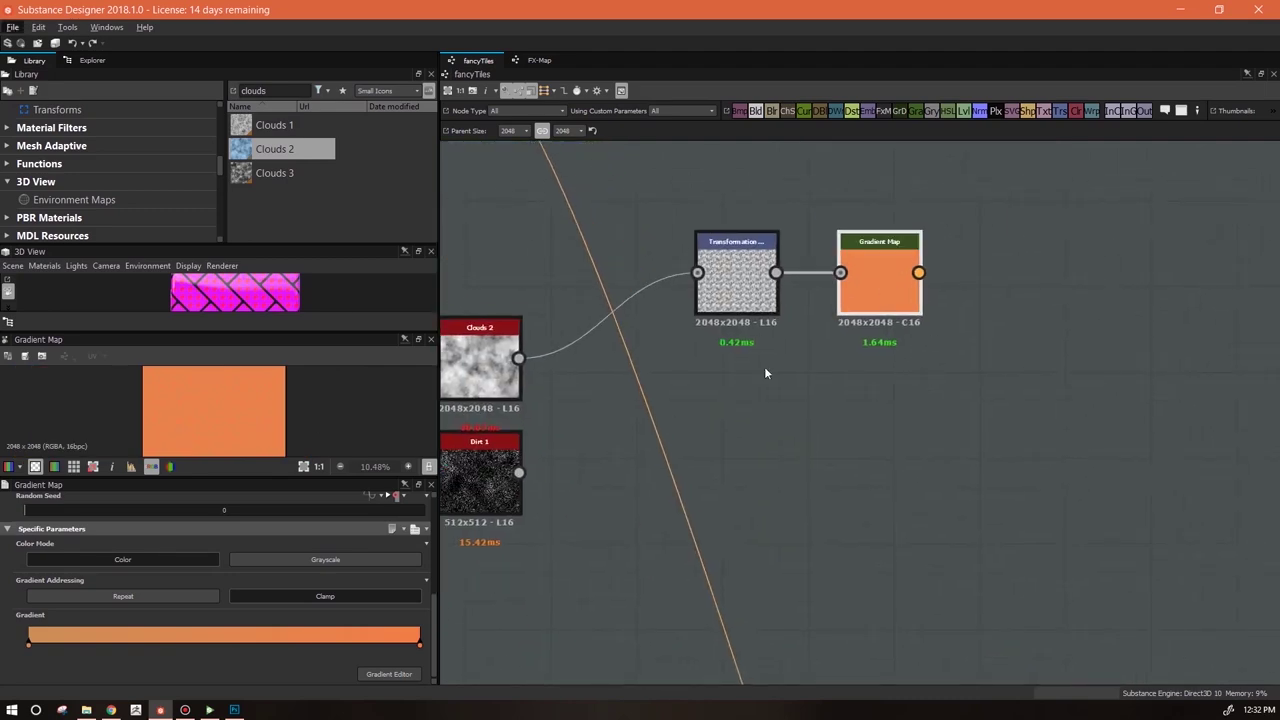
scroll(668, 402, down, 4)
middle_drag(973, 300, 1120, 389)
scroll(1120, 389, down, 3)
middle_drag(1024, 539, 834, 215)
double_click(887, 495)
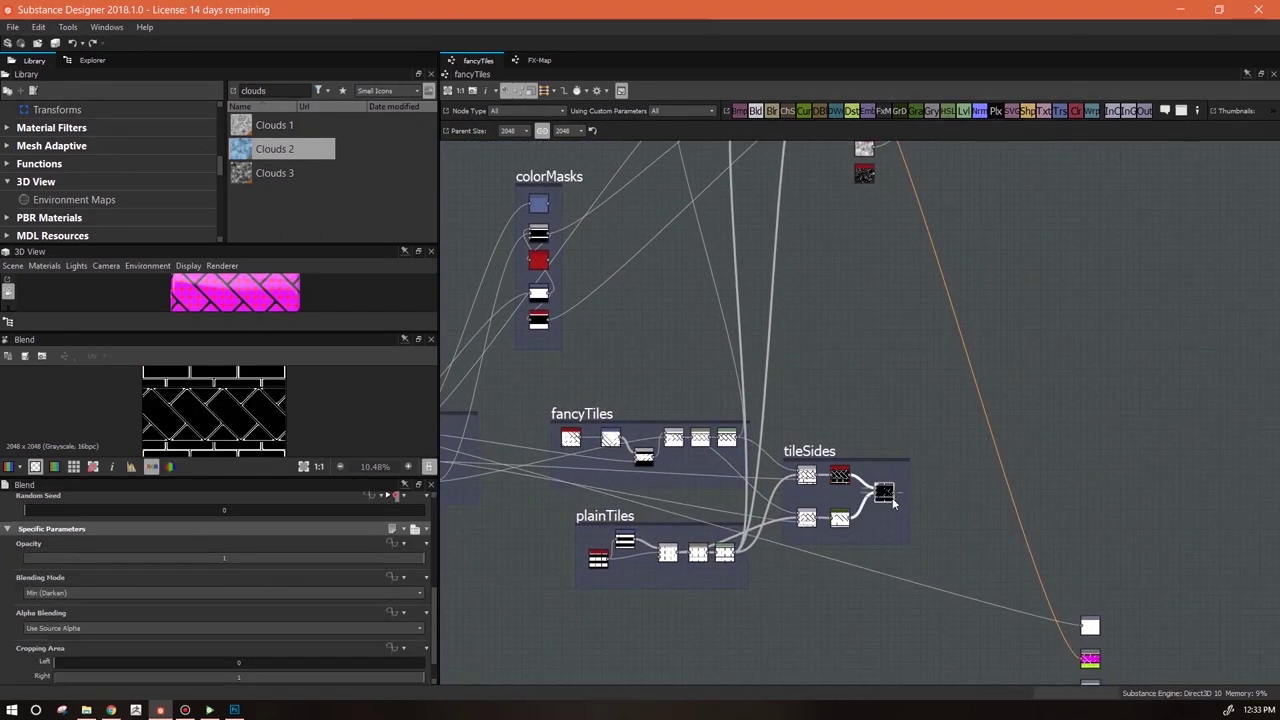
Add a Blend node after the Gradient Map, with the gradient as foreground and the tileSides Blend as opacity mask
middle_drag(875, 383, 774, 716)
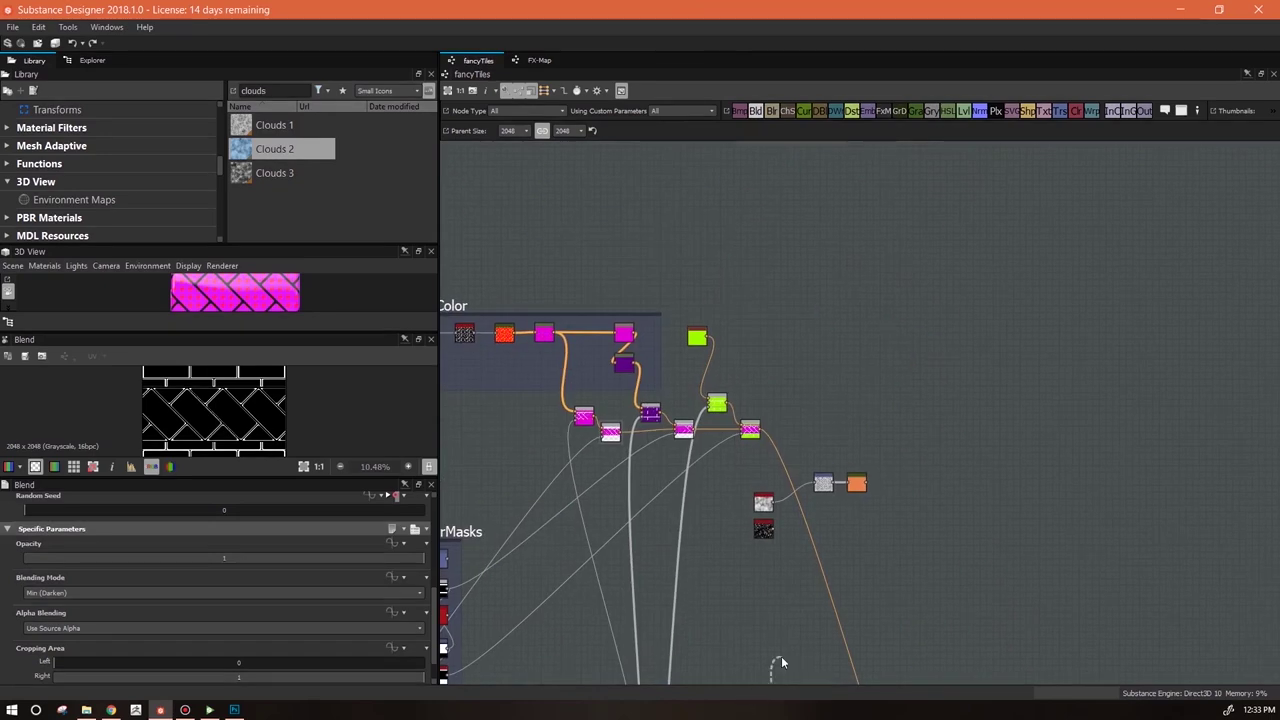
drag(756, 110, 908, 500)
middle_drag(885, 589, 930, 256)
click(838, 515)
middle_drag(988, 333, 904, 455)
scroll(225, 410, up, 5)
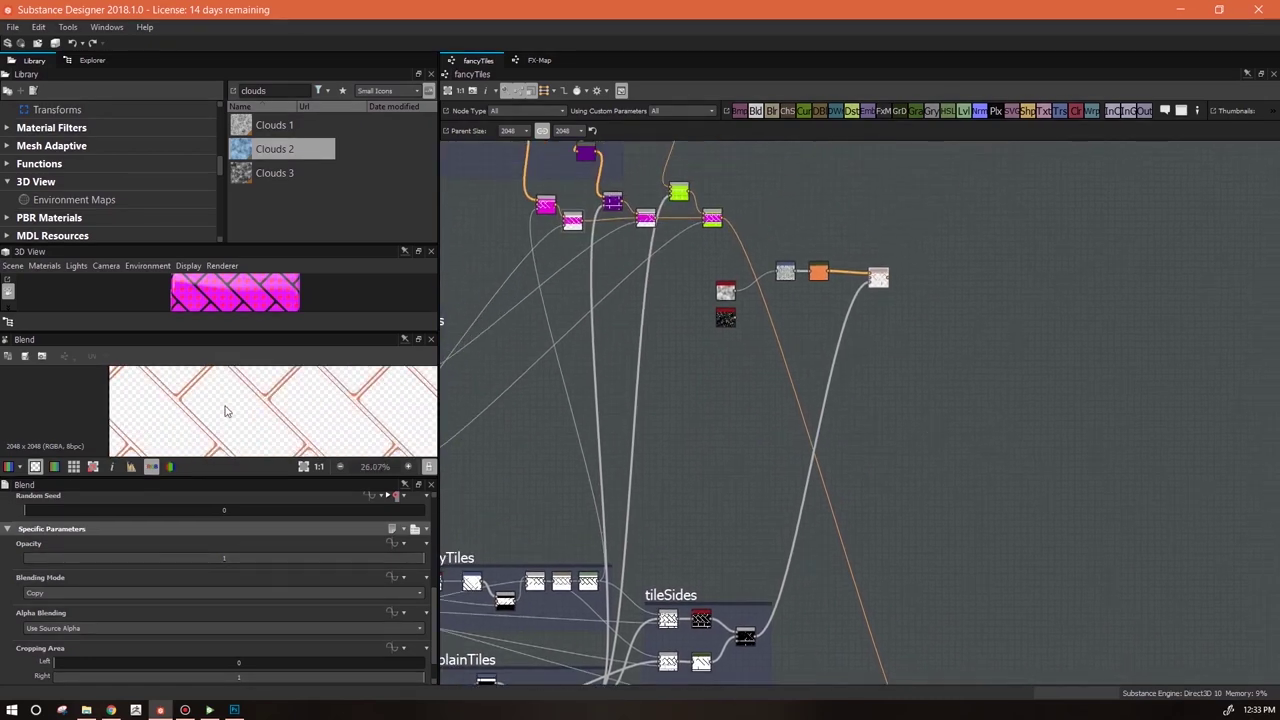
drag(882, 281, 872, 273)
Add a Uniform Color node below the Gradient Map and check the Dirt 1 texture
click(1076, 111)
click(811, 313)
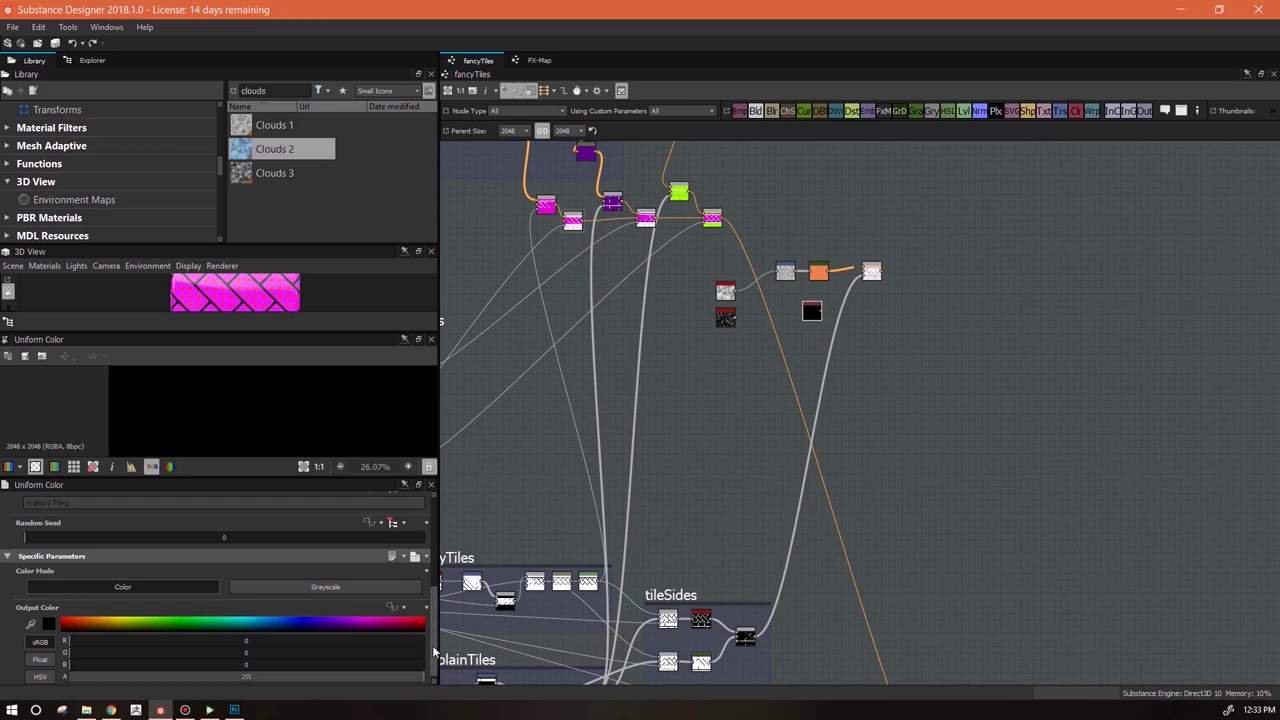
drag(434, 650, 434, 657)
click(725, 320)
click(725, 318)
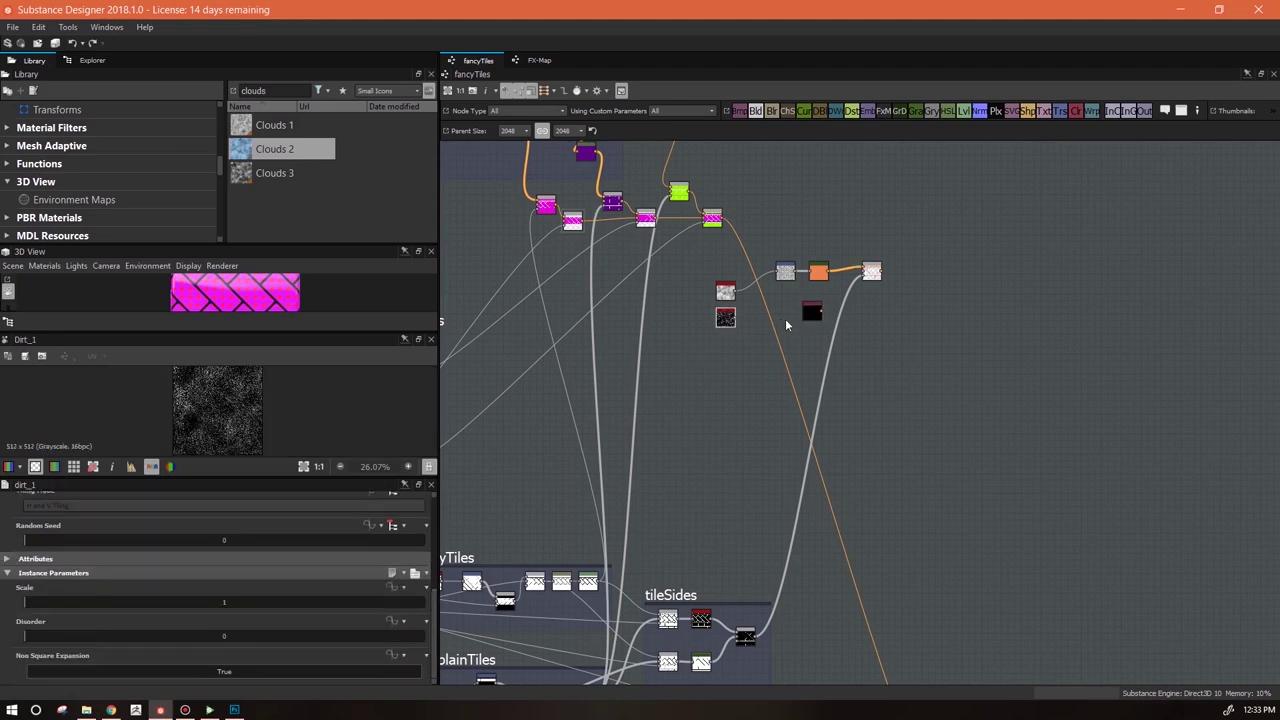
Set the Uniform Color to a warm grey and connect it as background of the orange tile-side Blend
click(811, 312)
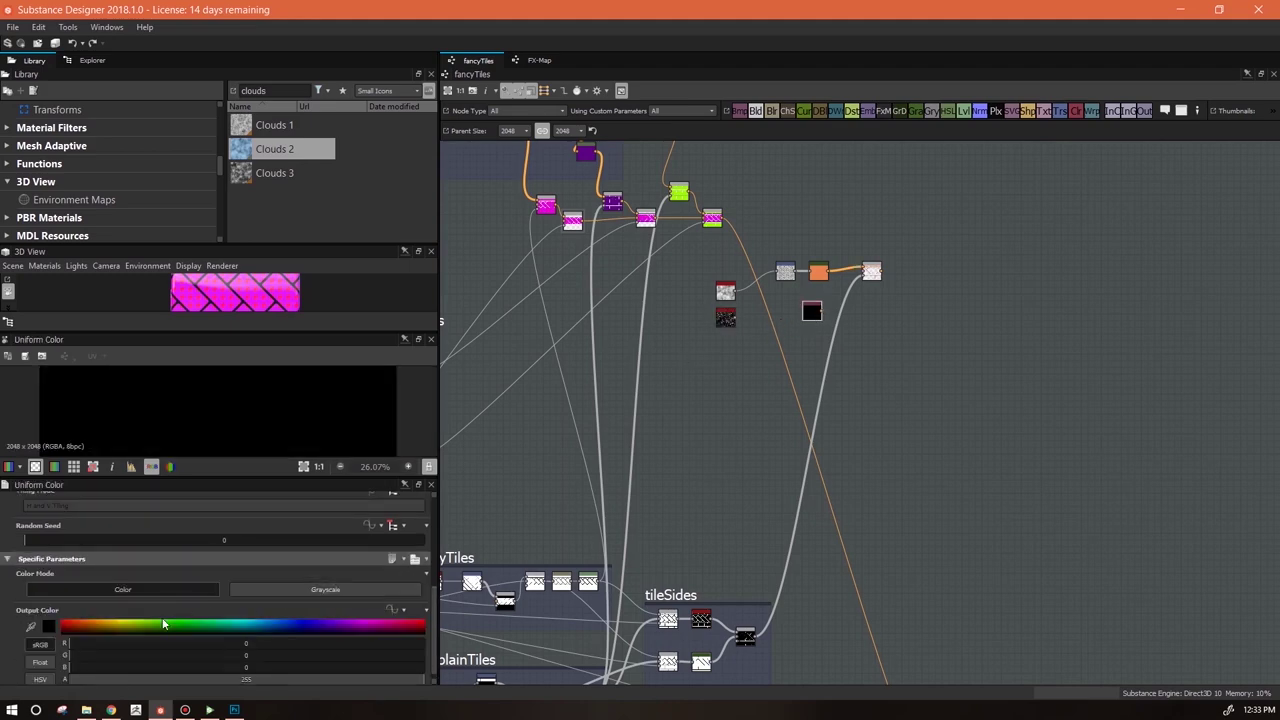
click(48, 626)
drag(122, 452, 519, 259)
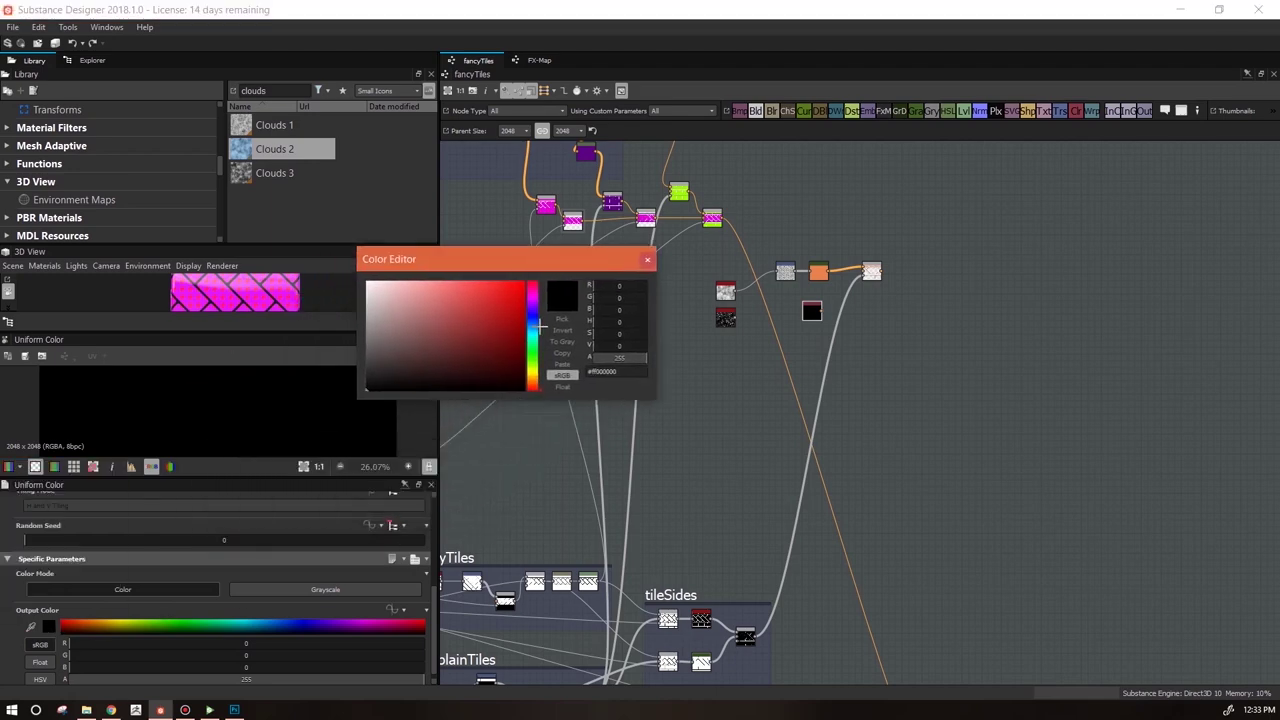
click(376, 327)
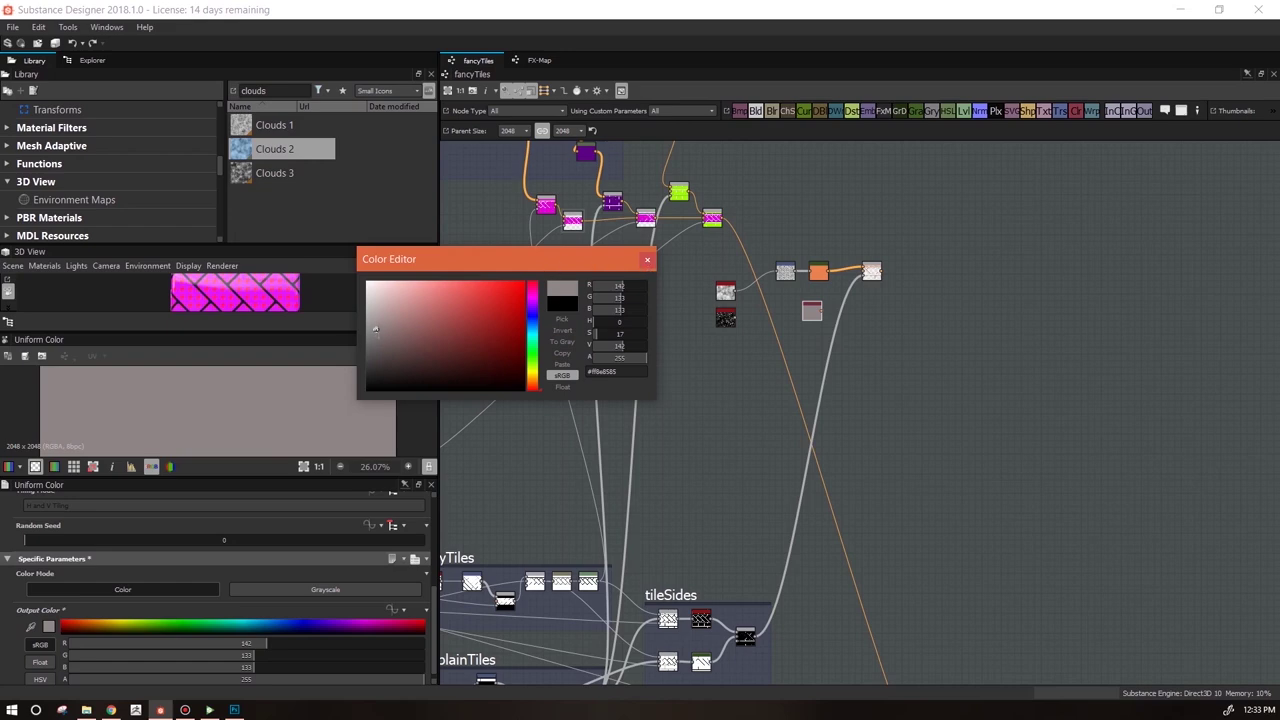
click(646, 261)
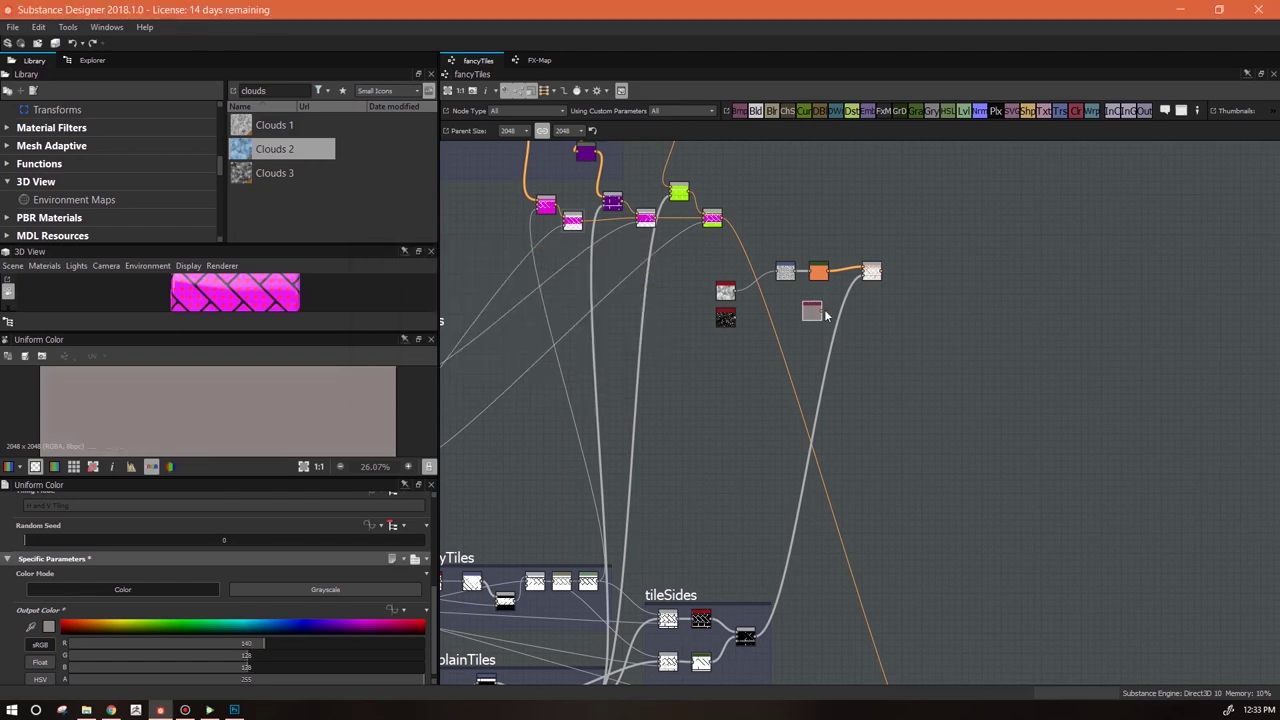
double_click(871, 272)
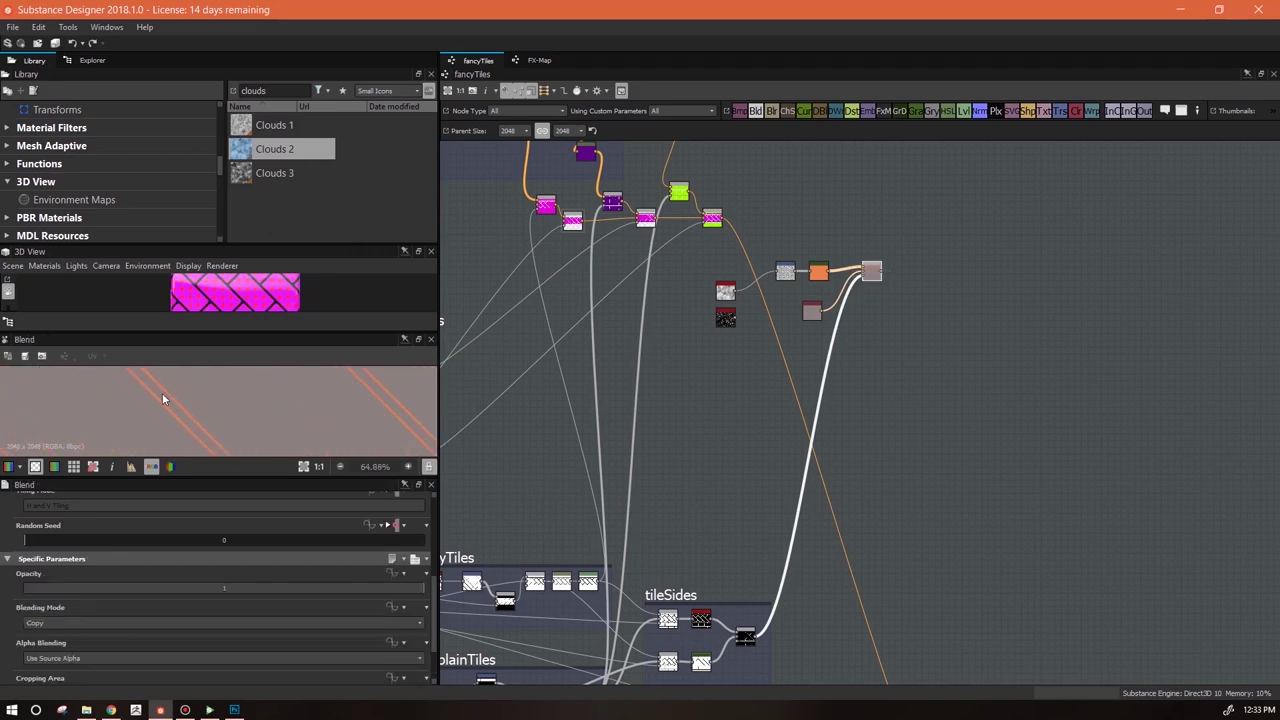
Add another Blend node combining the pink-and-green tile color with the grey-and-orange tile sides, and preview it
scroll(858, 398, down, 2)
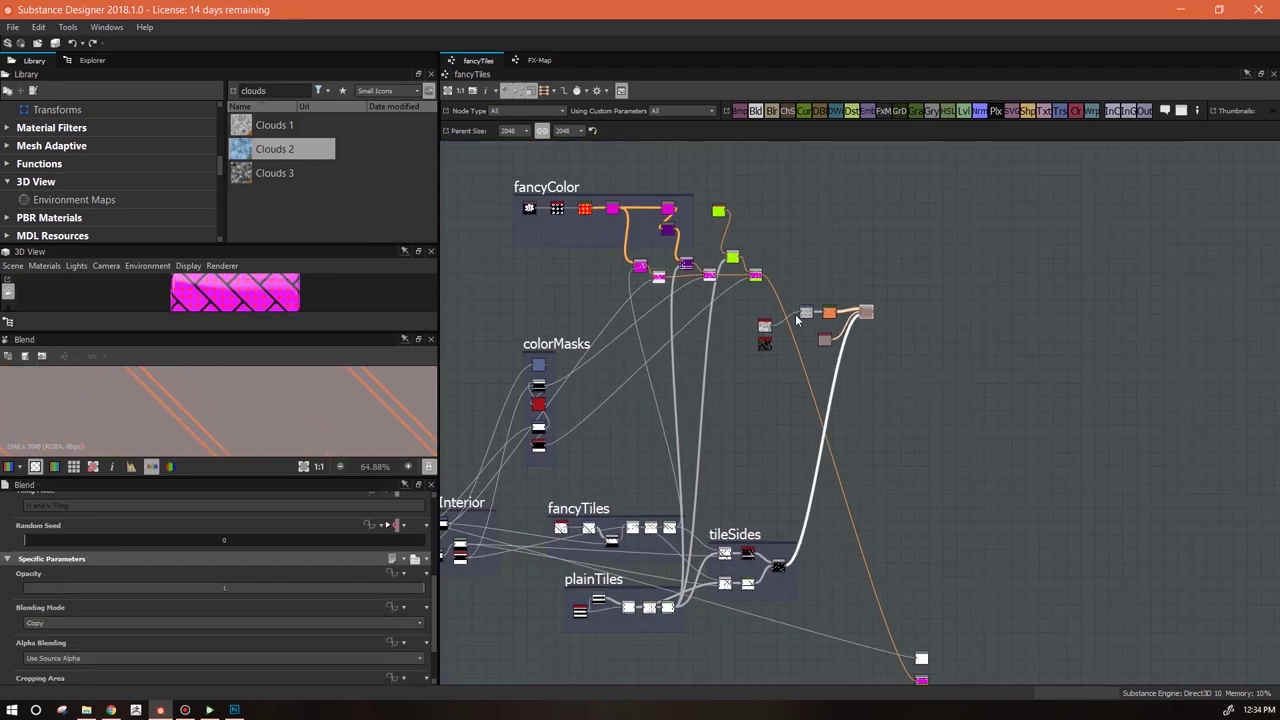
scroll(797, 320, up, 3)
middle_drag(1031, 360, 855, 450)
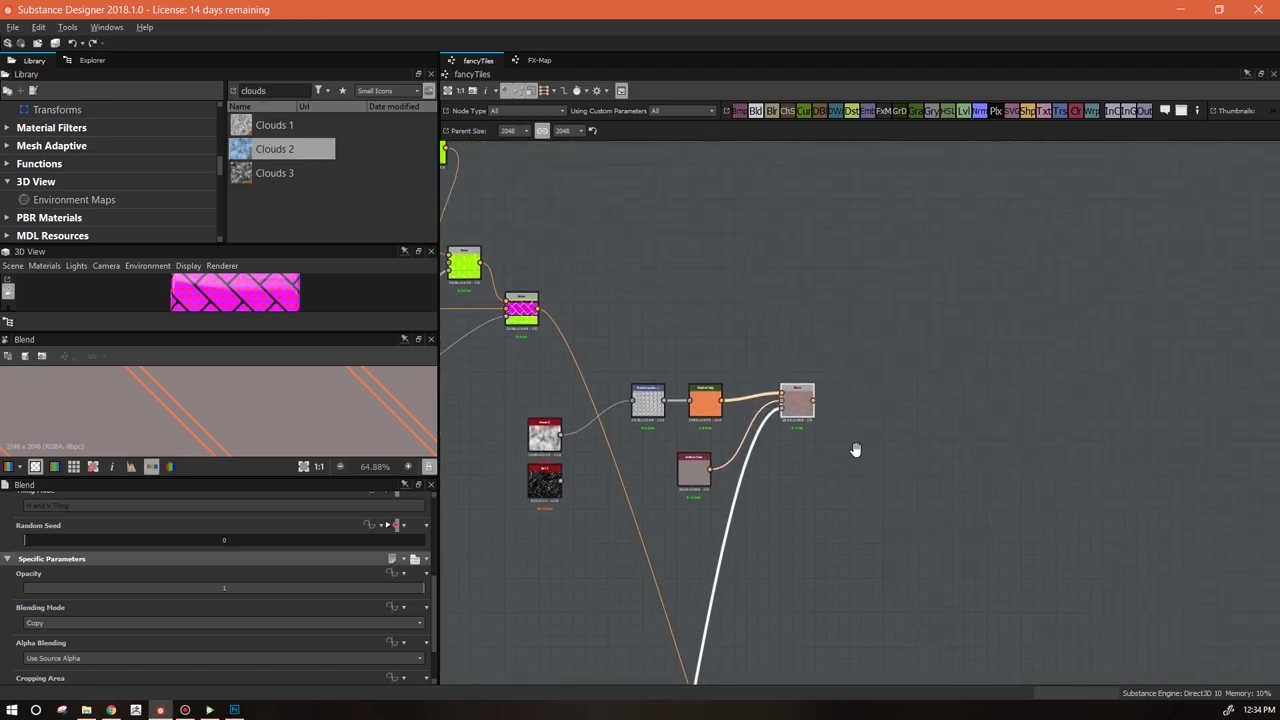
drag(755, 113, 723, 281)
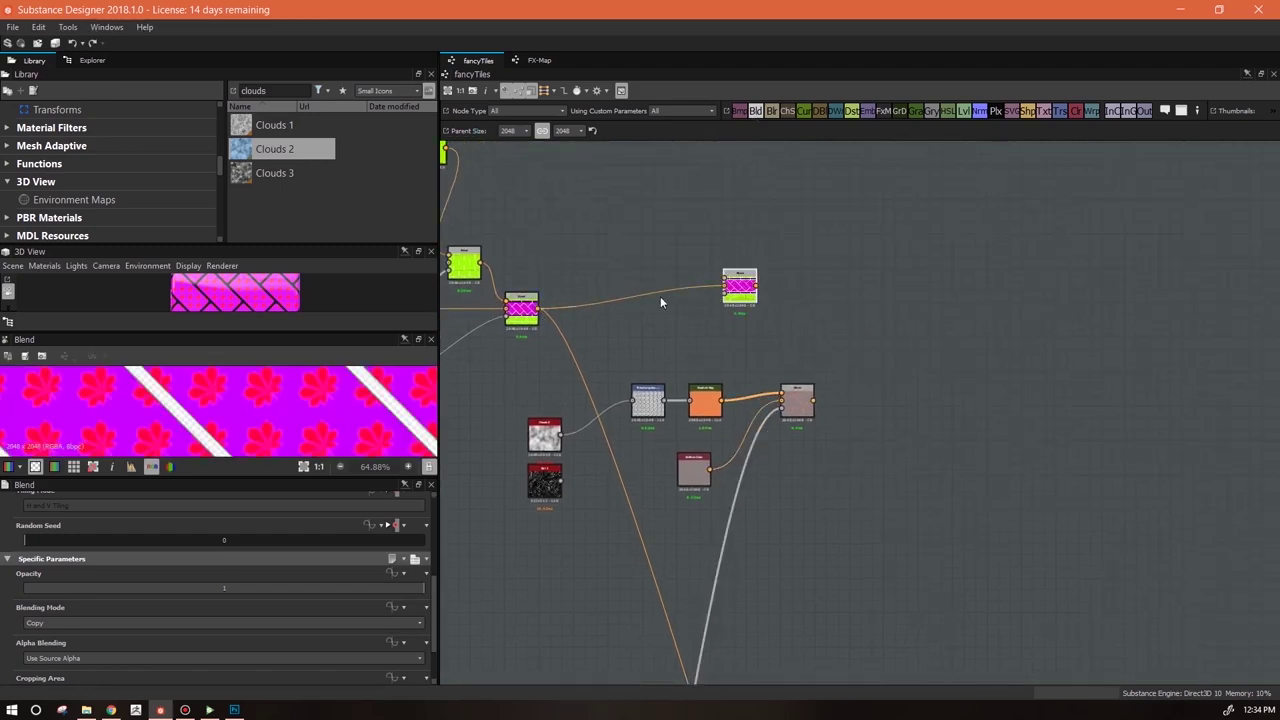
scroll(800, 398, down, 2)
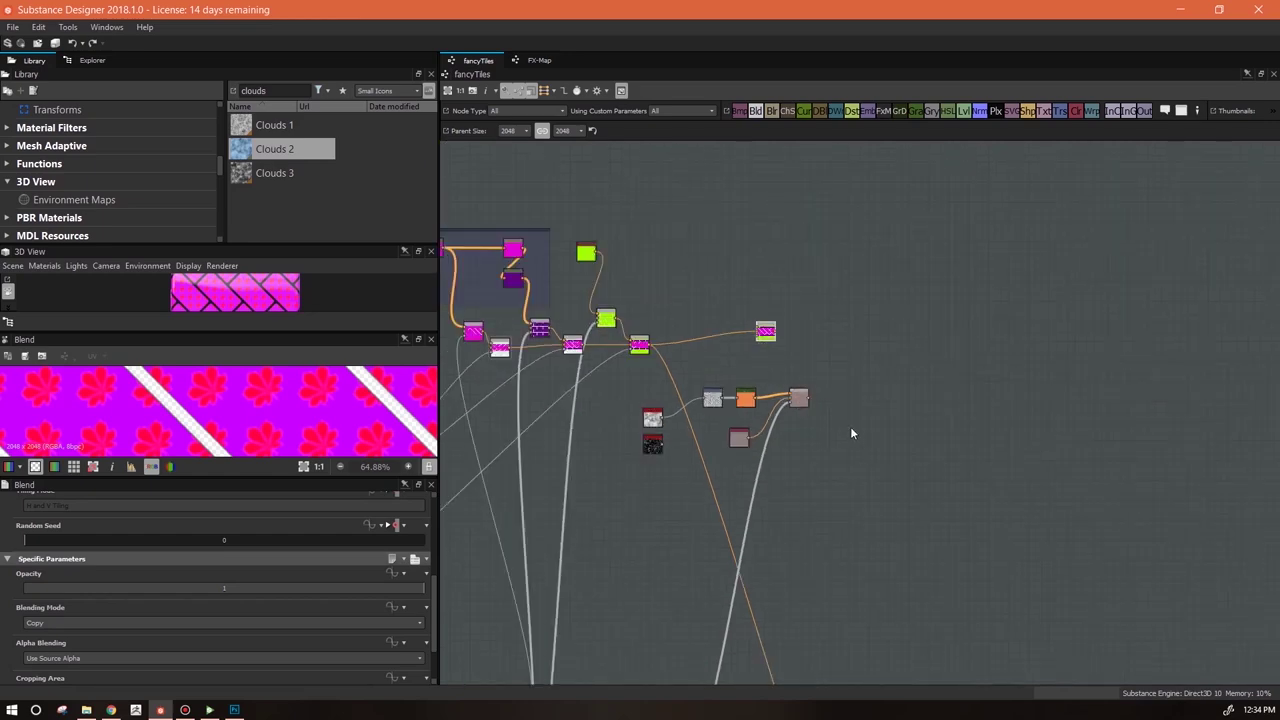
double_click(764, 336)
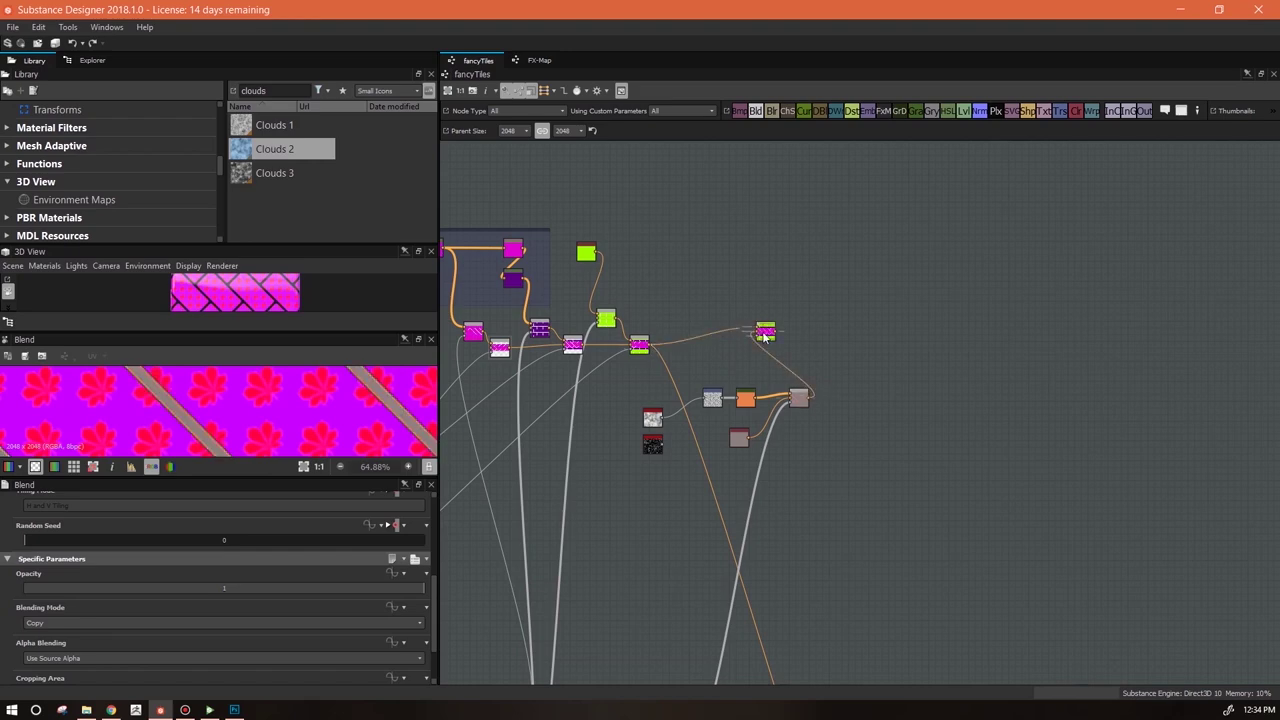
Examine the combined tile color preview and compare the Blend and Blur masks in the fancyTiles group
scroll(330, 415, down, 3)
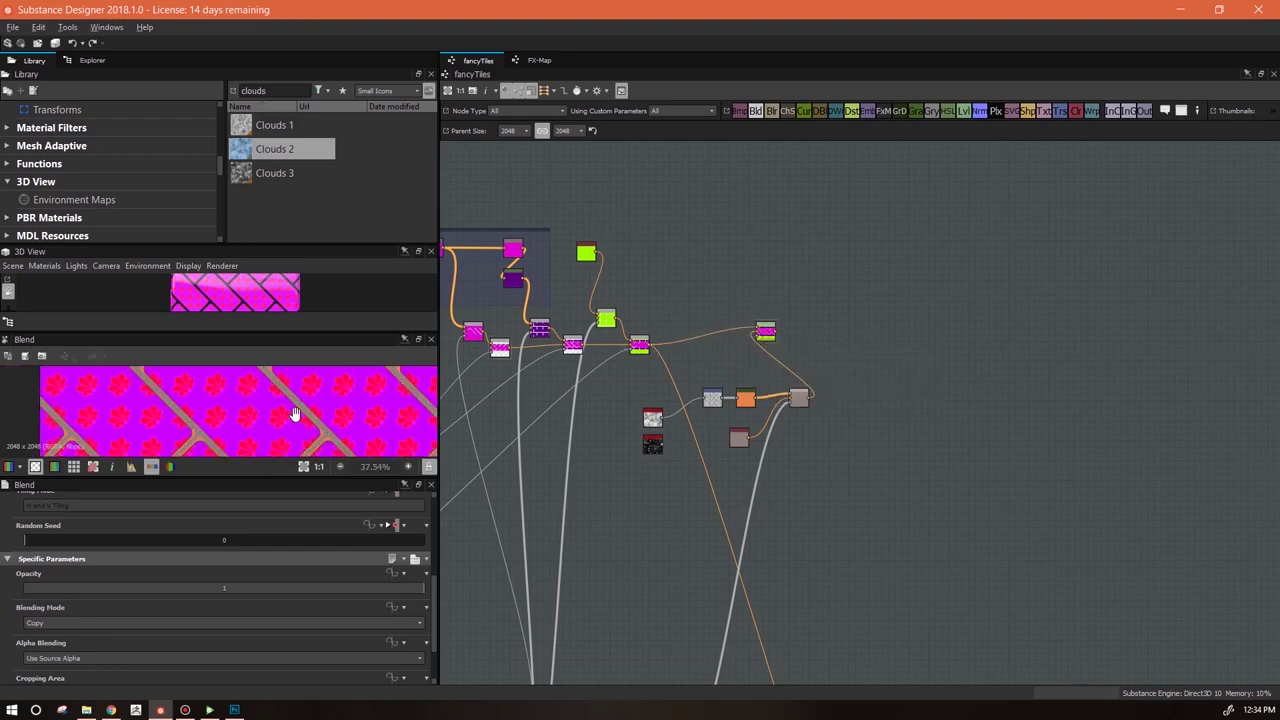
scroll(300, 420, up, 3)
middle_drag(255, 417, 282, 449)
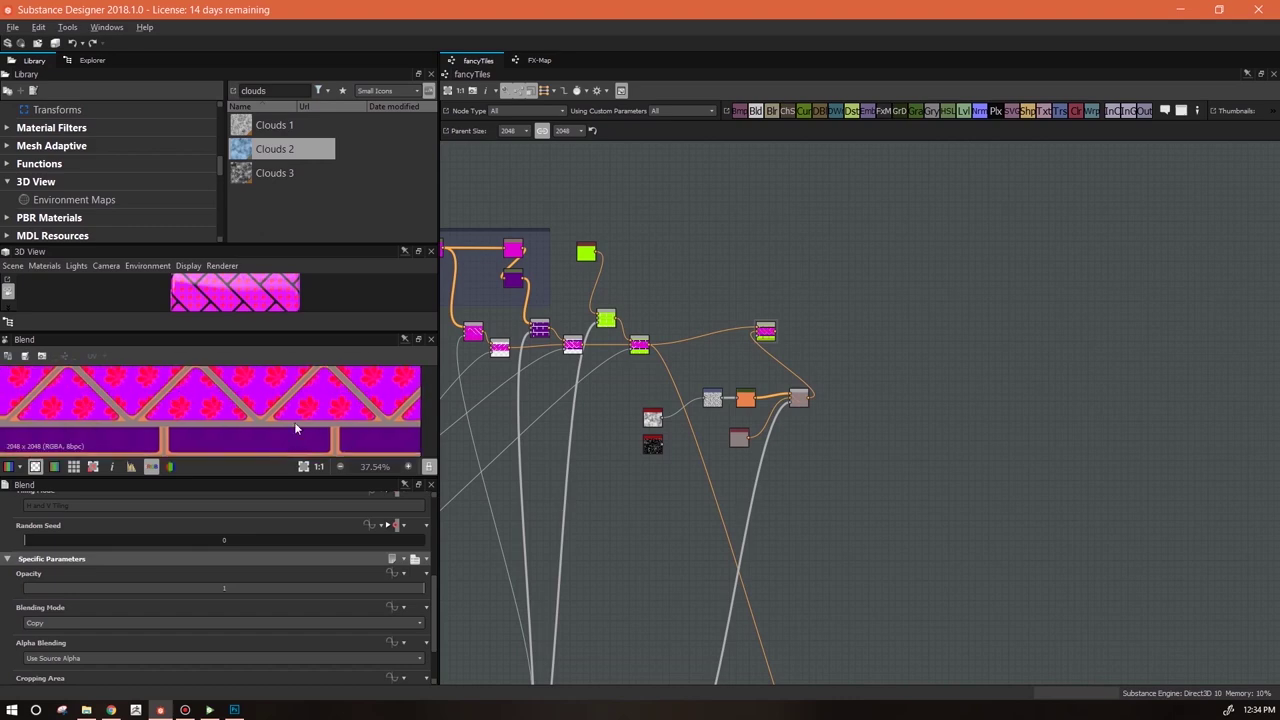
scroll(244, 396, up, 4)
middle_drag(588, 397, 1023, 501)
middle_drag(851, 571, 801, 362)
middle_drag(634, 583, 491, 428)
scroll(682, 482, up, 5)
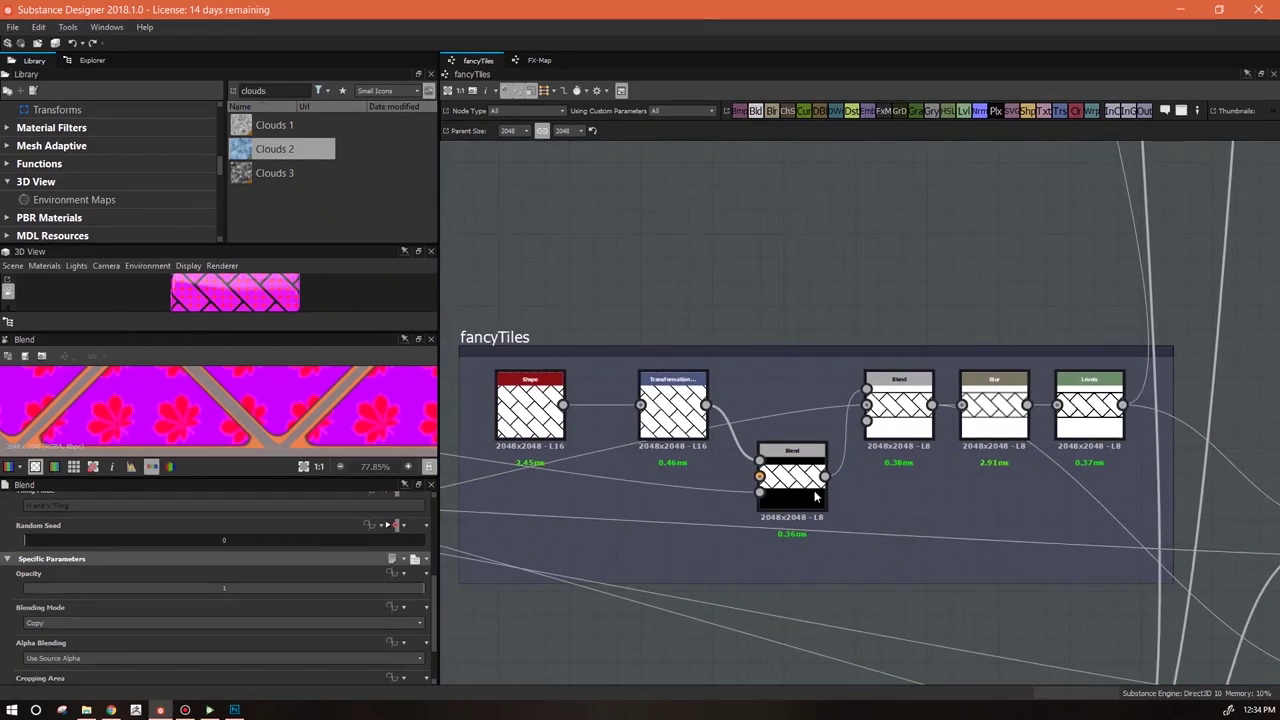
double_click(898, 405)
double_click(995, 408)
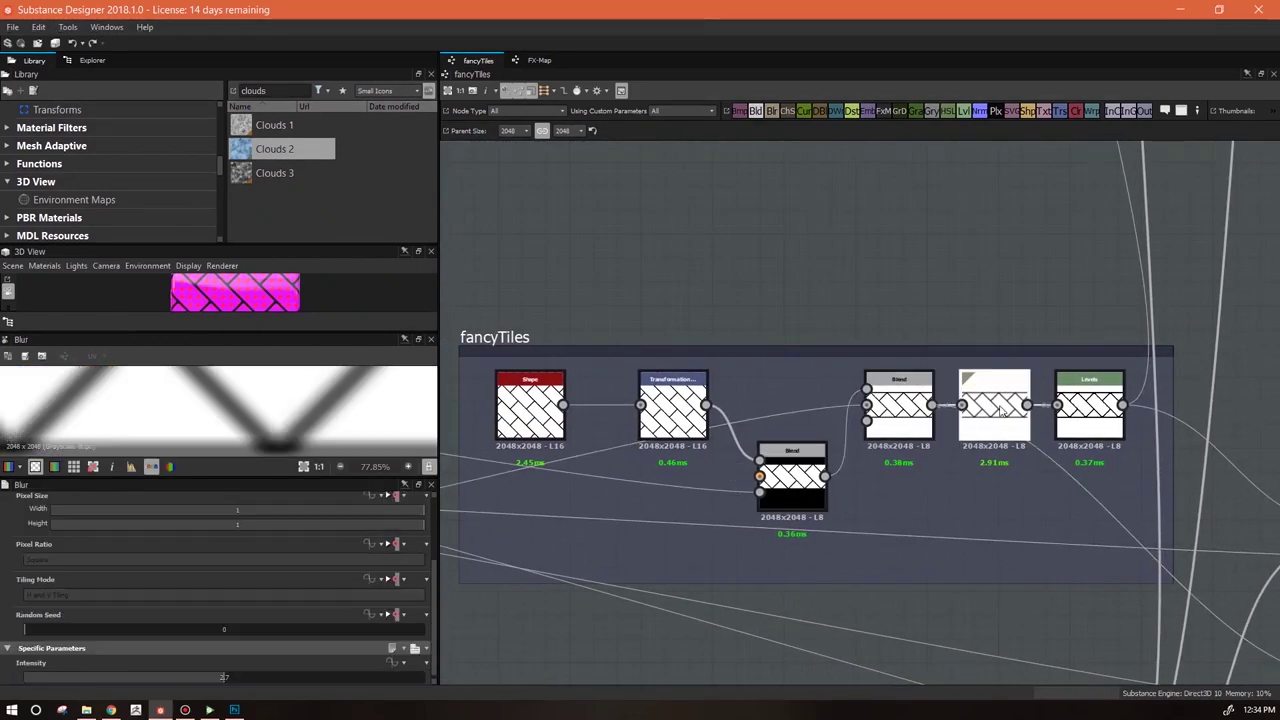
double_click(906, 414)
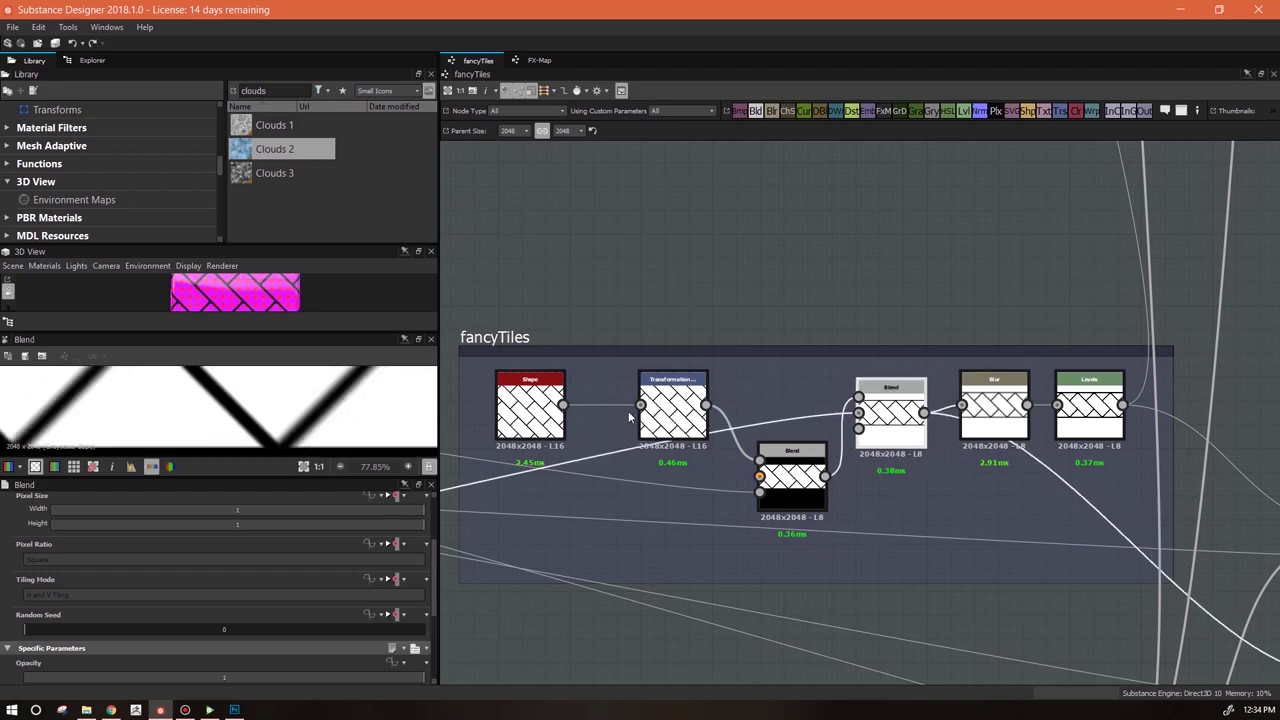
double_click(501, 412)
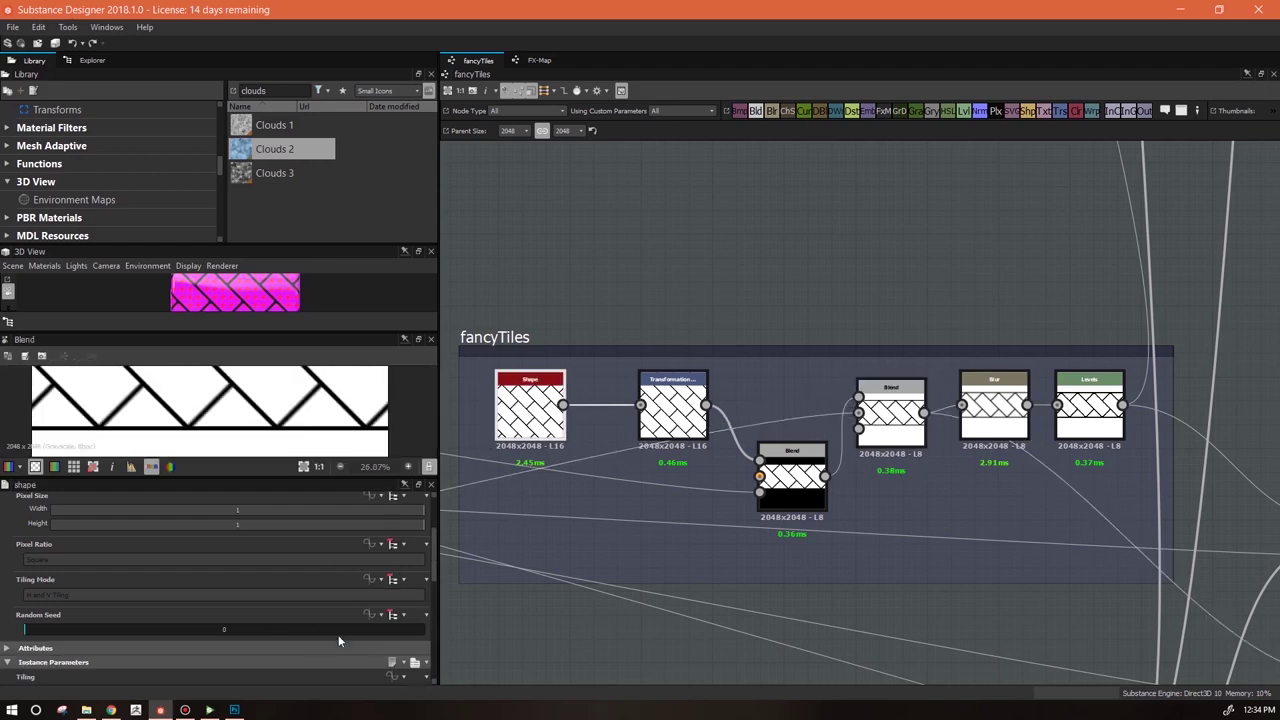
Set the fancyTiles Shape's Pattern Specific to 0.05 and check the tile sides in the grey-and-orange Blend
drag(434, 568, 391, 615)
drag(45, 573, 43, 581)
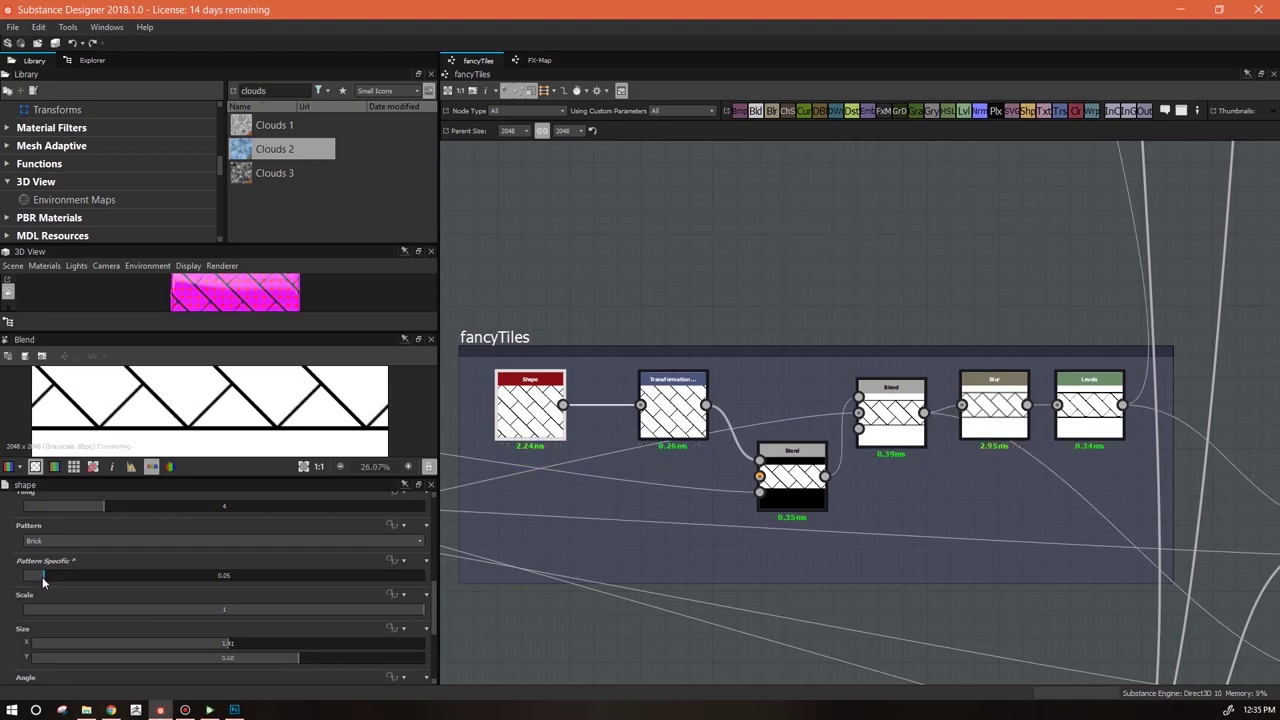
scroll(771, 546, down, 5)
middle_drag(1016, 333, 787, 537)
double_click(944, 360)
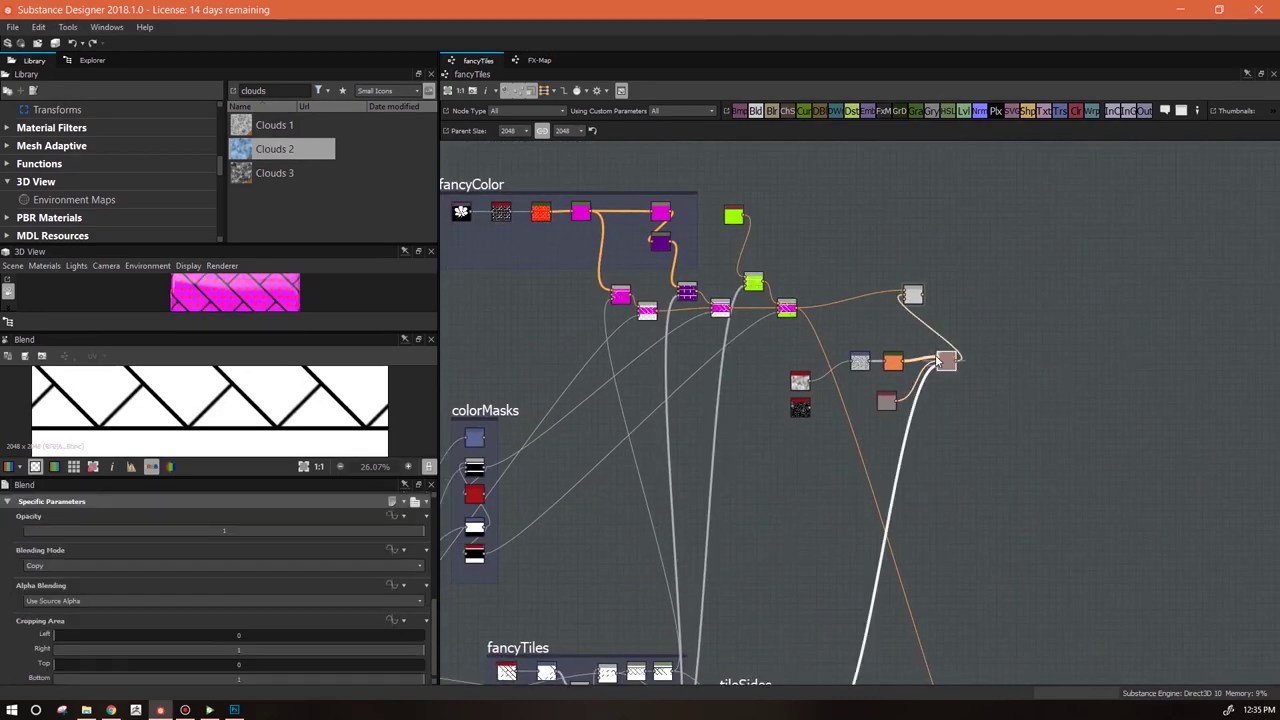
middle_drag(582, 597, 990, 442)
click(978, 473)
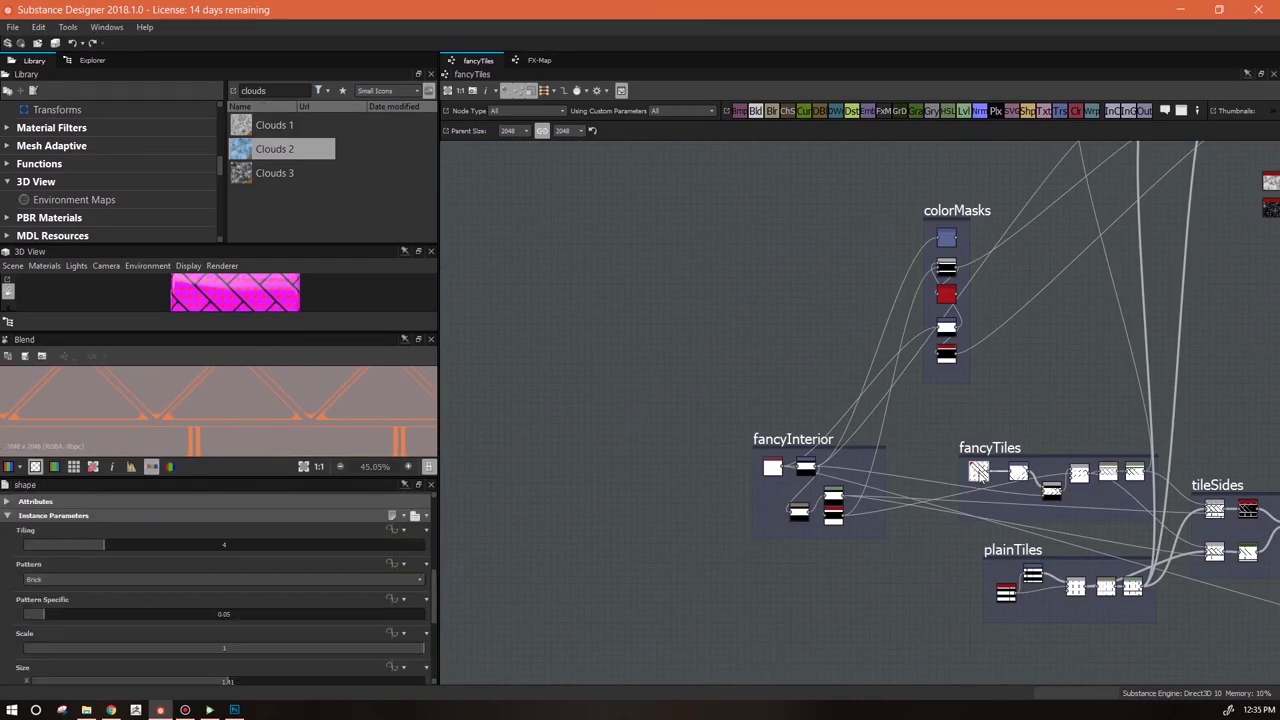
mouse_move(44, 619)
mouse_down()
mouse_move(66, 621)
mouse_move(47, 622)
mouse_up()
middle_drag(918, 572, 811, 567)
Set the fancyTiles Blur intensity to 1.42 and preview the final color Blend
click(1001, 469)
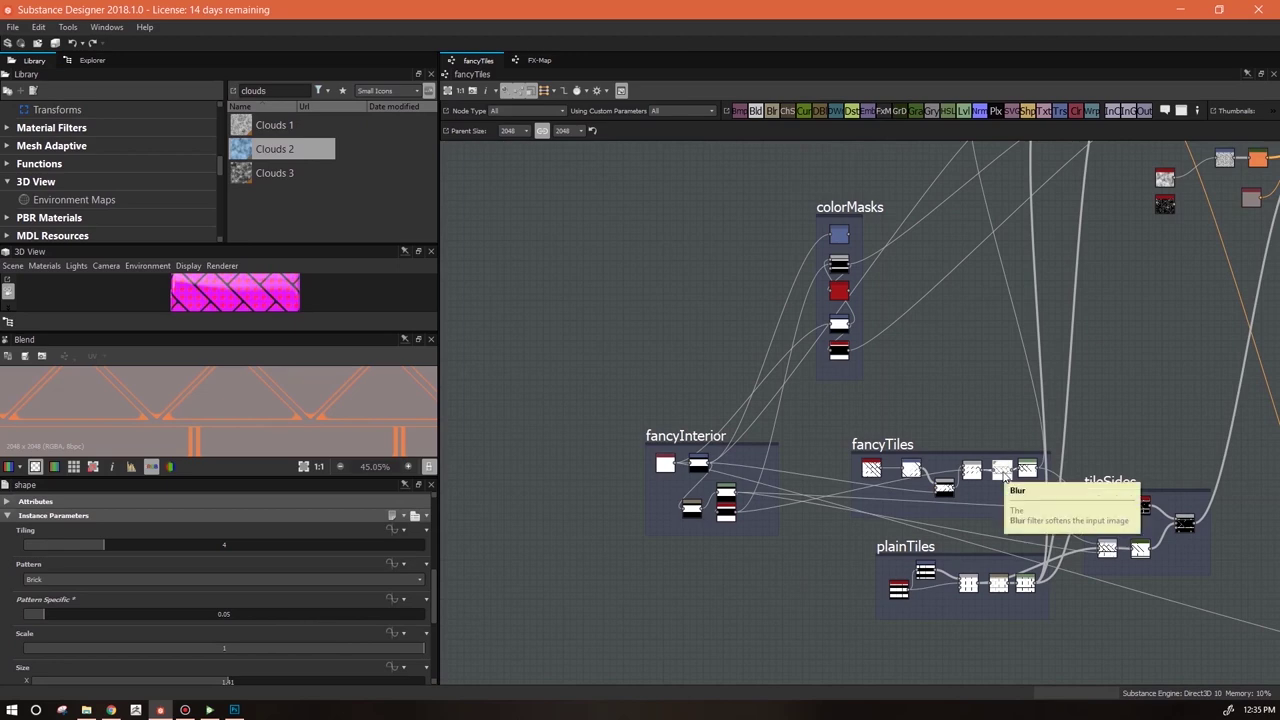
click(1004, 475)
drag(251, 677, 130, 693)
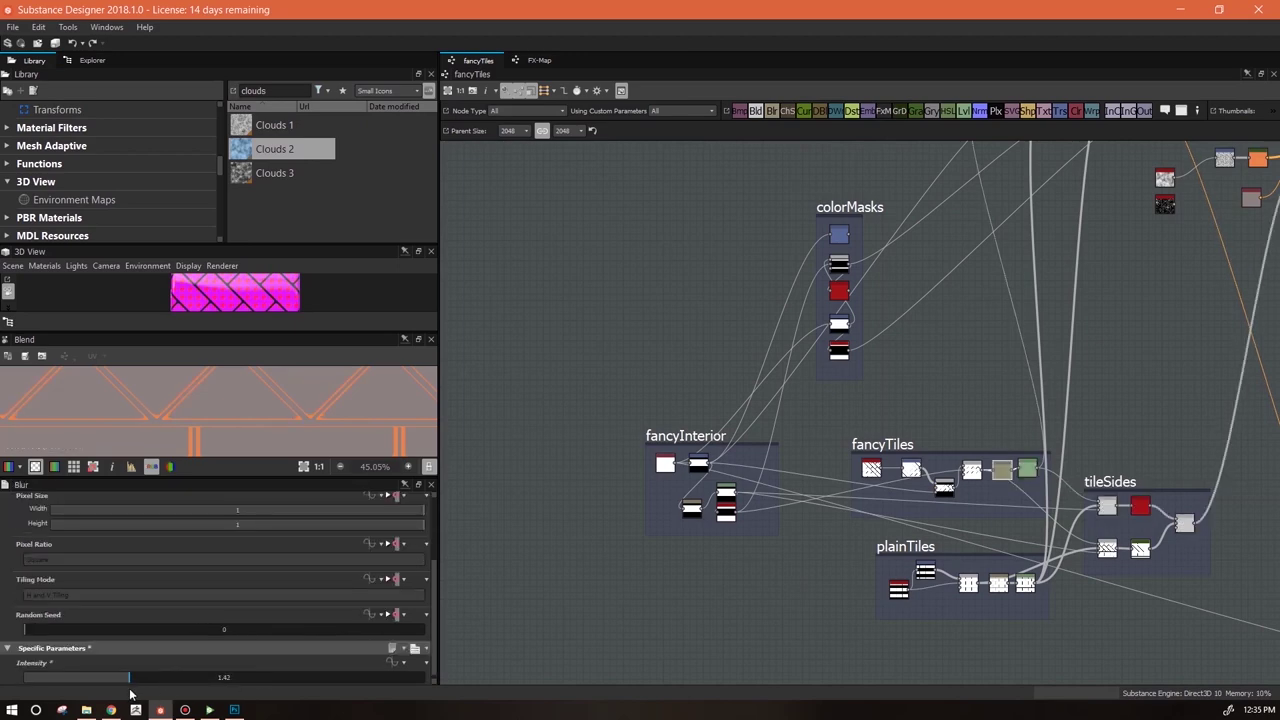
scroll(286, 414, down, 3)
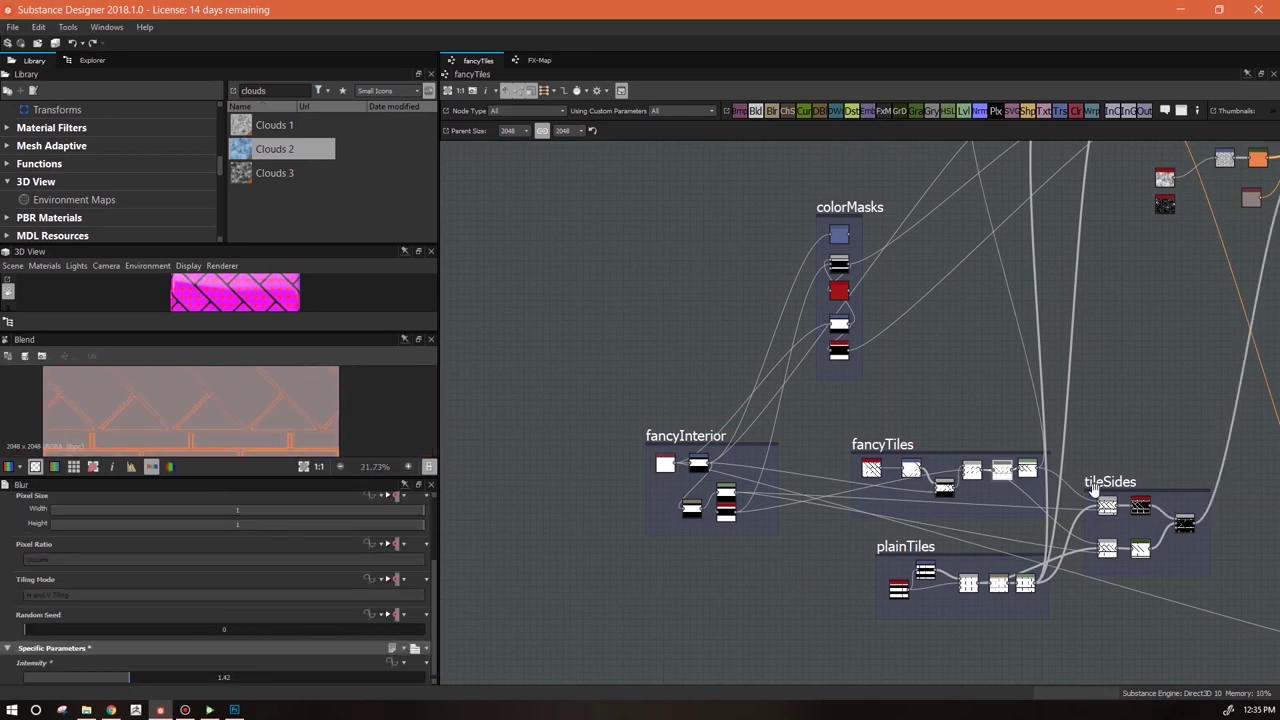
middle_drag(1140, 384, 516, 602)
double_click(654, 311)
scroll(258, 432, up, 4)
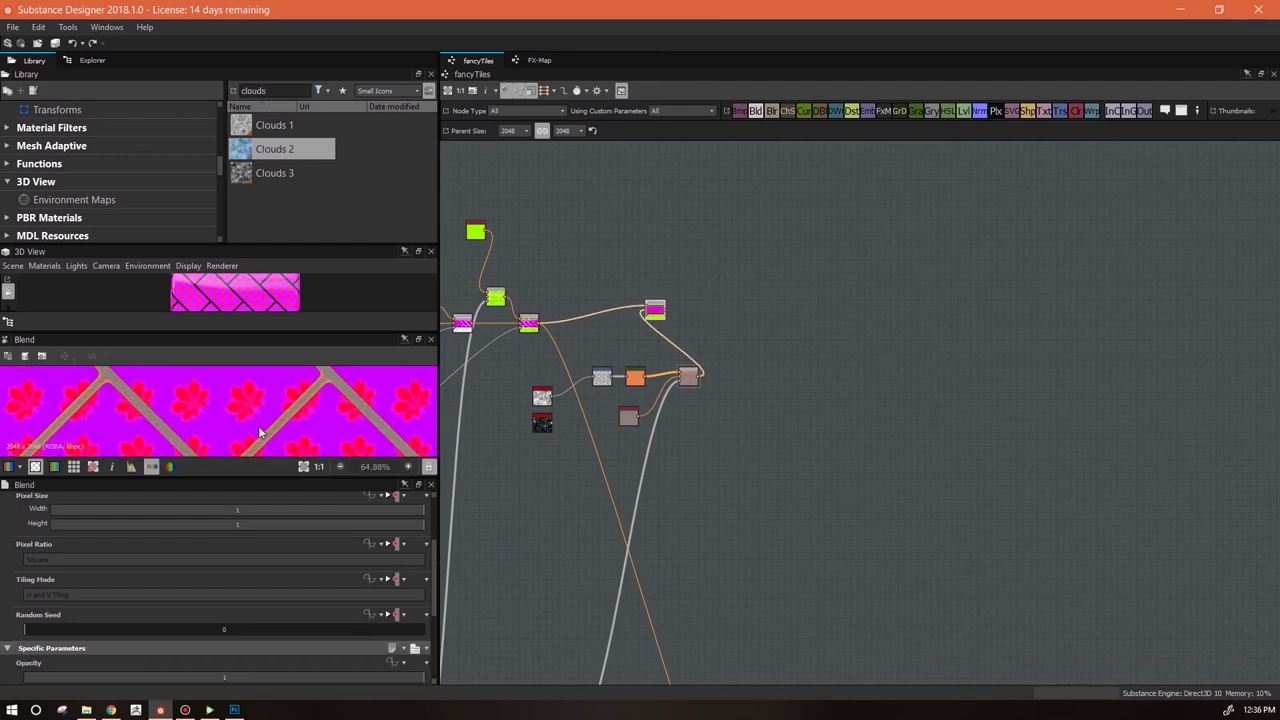
middle_drag(263, 430, 352, 424)
Reduce the fancyTiles Blur intensity to about 0.85
middle_drag(502, 557, 921, 414)
scroll(769, 555, up, 5)
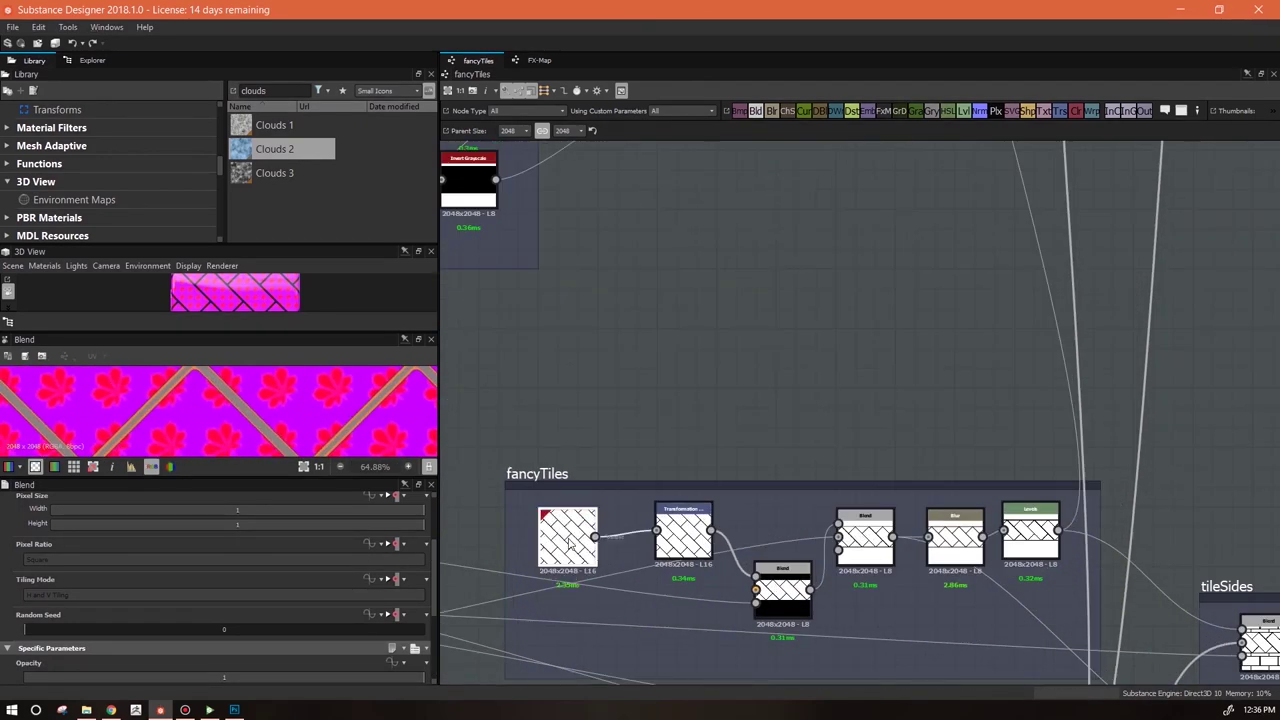
click(948, 545)
drag(223, 677, 144, 688)
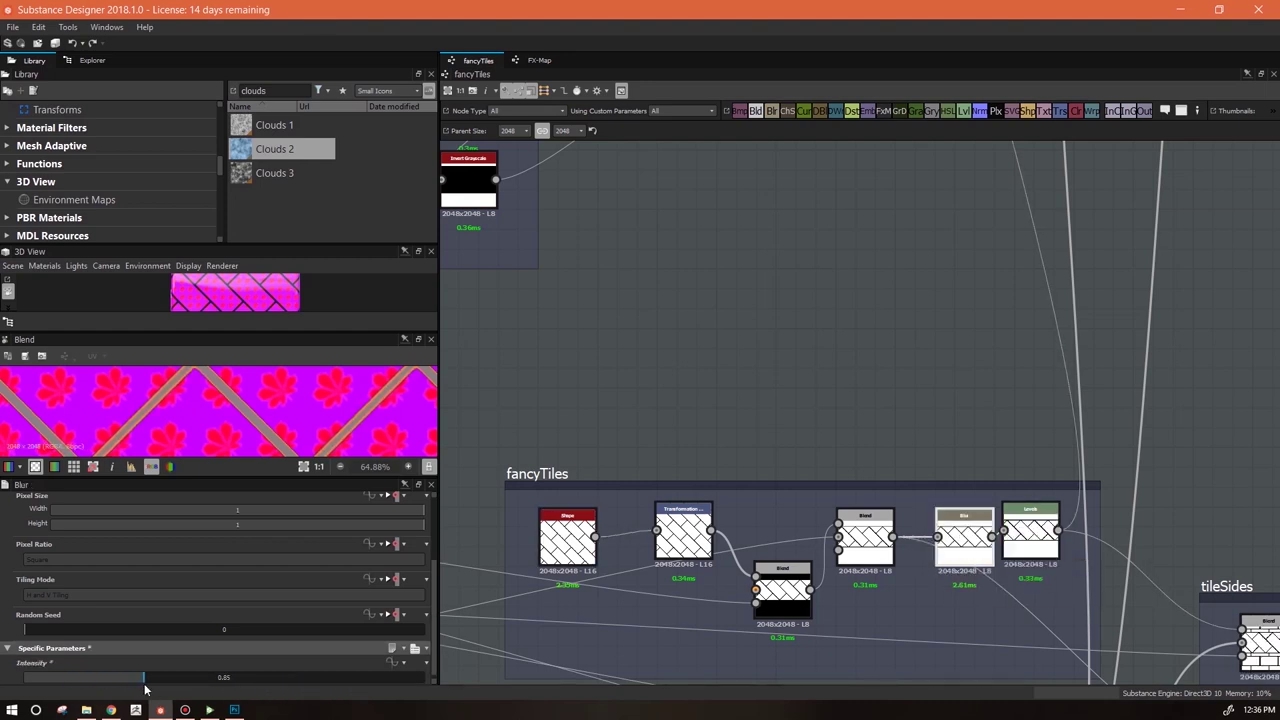
Set the fancyTiles Shape's Pattern Specific to 0.12 and its Size to about 1.43 in X and 0.71 in Y
click(575, 542)
drag(432, 562, 433, 609)
drag(44, 612, 72, 614)
drag(226, 679, 231, 686)
scroll(330, 640, down, 3)
click(308, 627)
scroll(220, 420, down, 3)
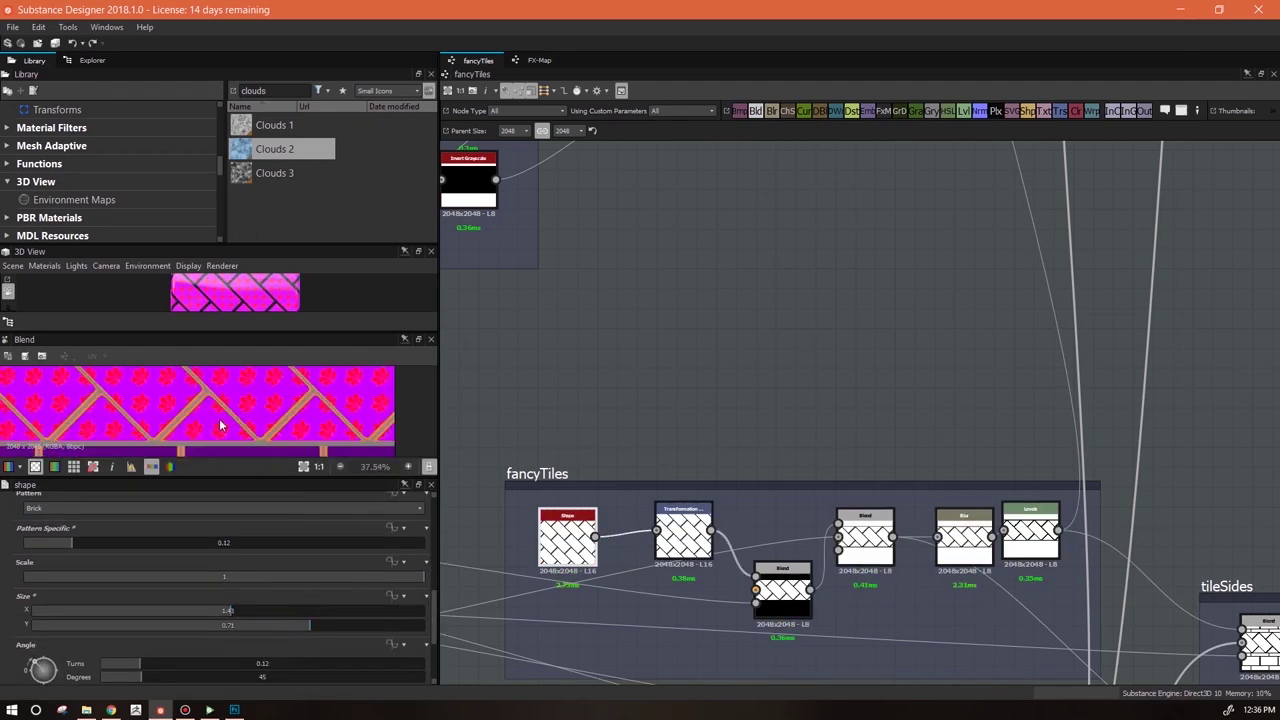
mouse_move(239, 533)
middle_down()
mouse_move(240, 497)
mouse_move(231, 529)
middle_up()
Lower the plainTiles Blur intensity slightly, fine-tune the highlight level of its Levels node, and check the grout lines in the color preview
middle_drag(908, 583, 877, 278)
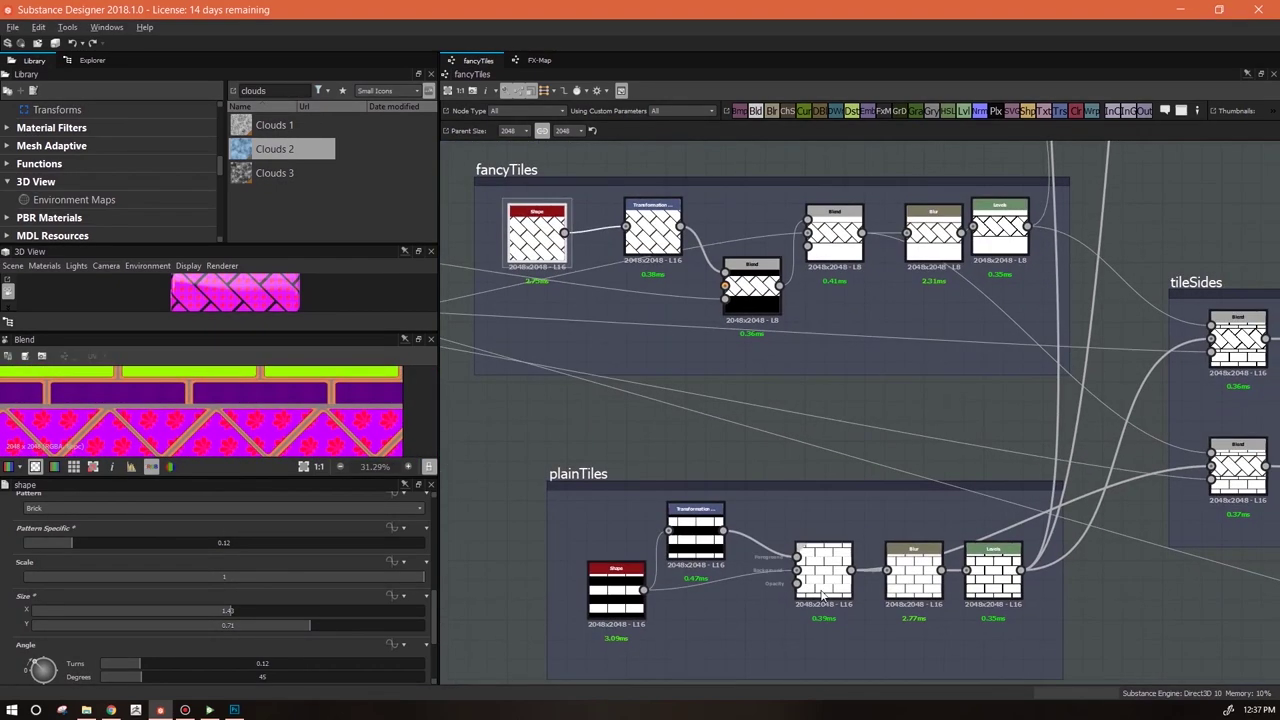
click(915, 575)
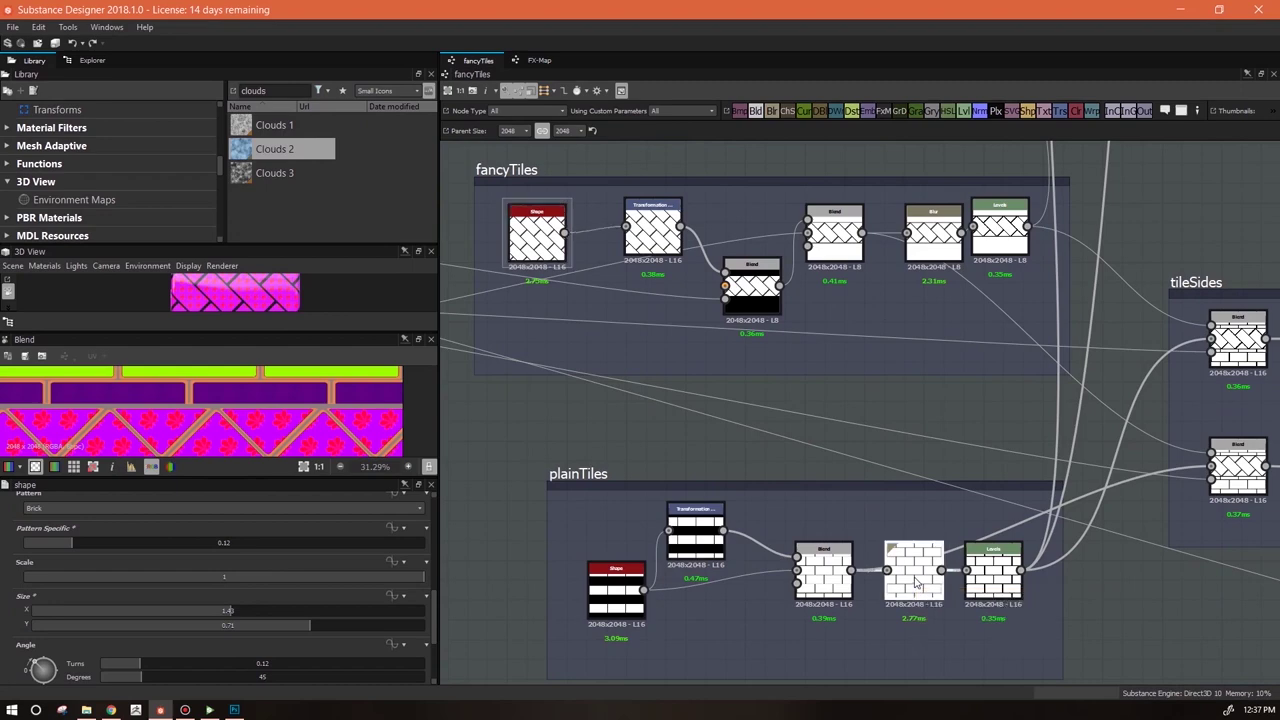
drag(220, 682, 200, 680)
click(993, 572)
mouse_move(342, 609)
mouse_down()
mouse_move(354, 617)
mouse_move(343, 617)
mouse_up()
middle_drag(976, 547, 815, 496)
middle_drag(269, 432, 304, 520)
scroll(285, 429, down, 2)
middle_drag(285, 429, 233, 343)
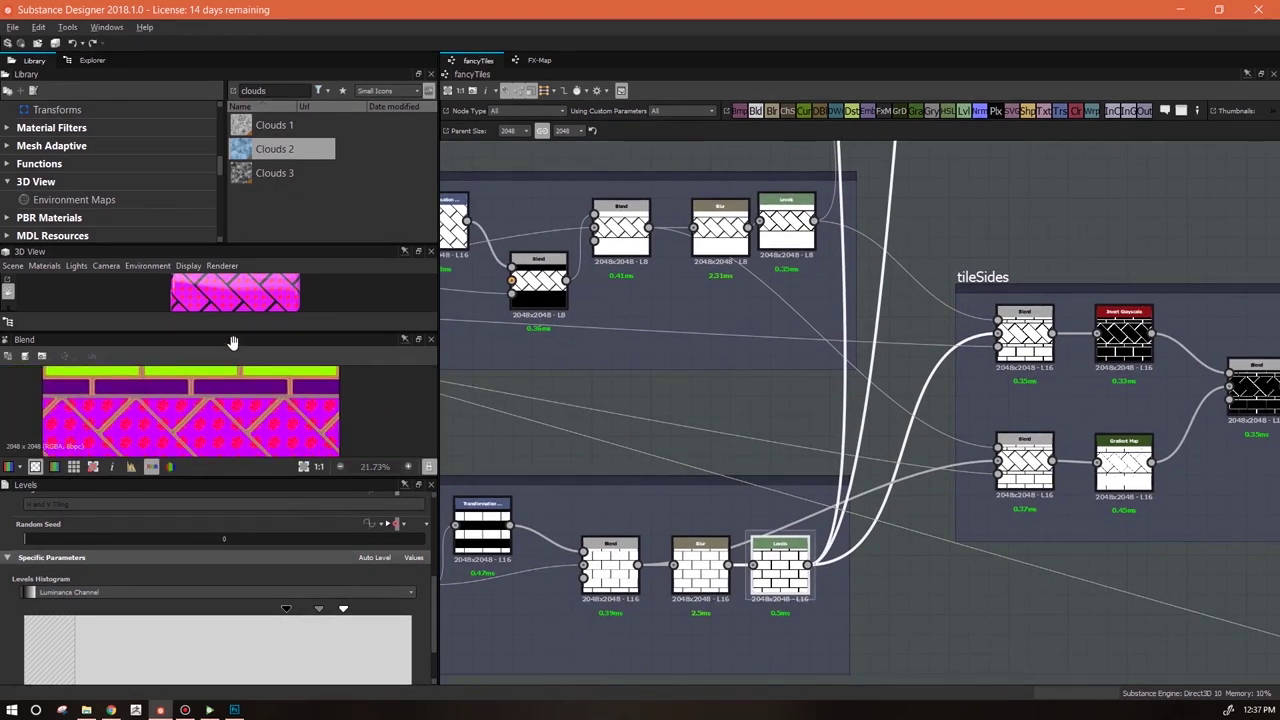
Set the fancyInterior Blur intensity to 1.5 and check the tile borders in the color preview
middle_drag(686, 470, 985, 530)
scroll(985, 530, down, 2)
middle_drag(721, 546, 943, 657)
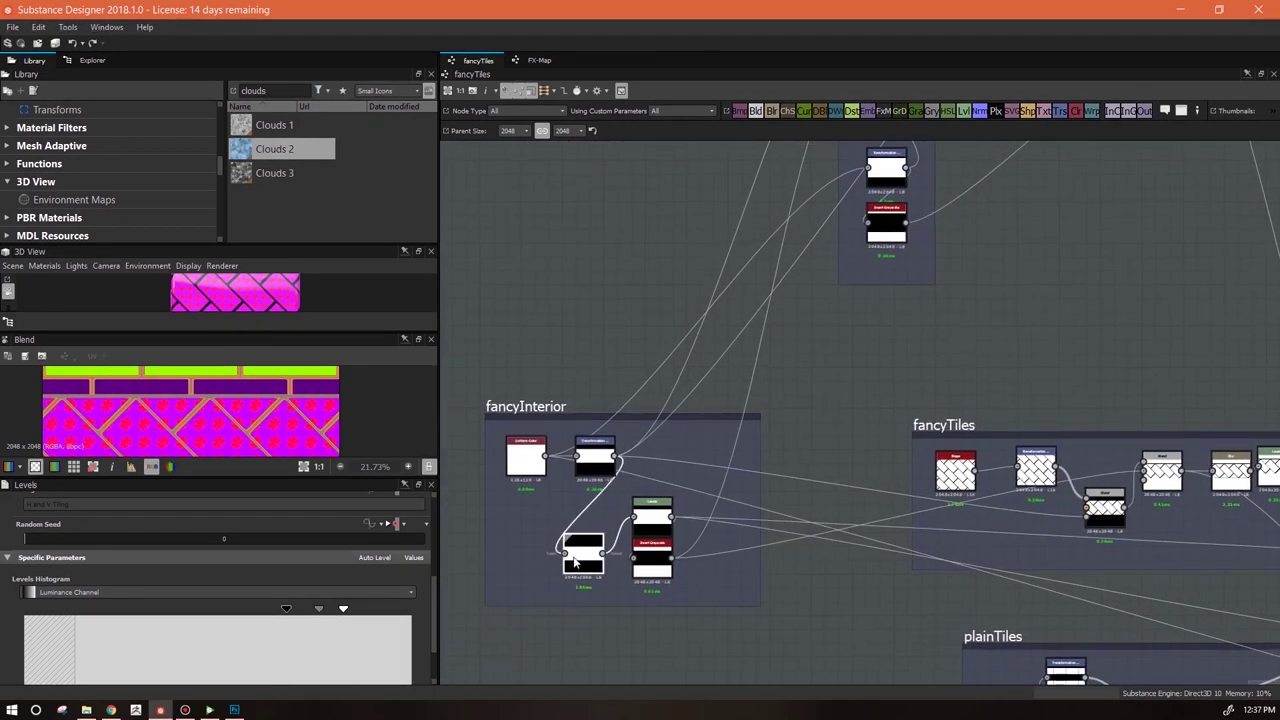
drag(224, 678, 116, 680)
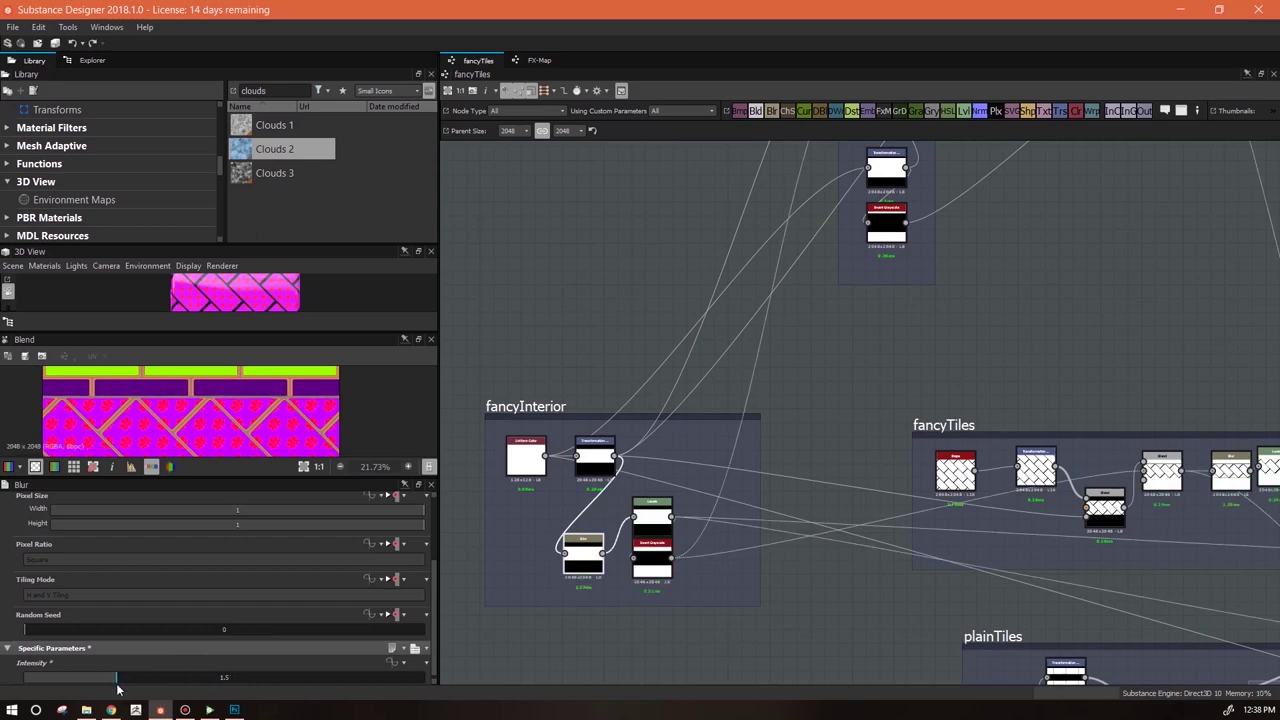
scroll(194, 445, up, 2)
middle_drag(225, 390, 203, 374)
scroll(293, 425, down, 3)
scroll(293, 425, down, 1)
mouse_move(290, 427)
middle_down()
mouse_move(337, 388)
mouse_move(306, 427)
middle_up()
Connect the final tile color Blend to the base color output and enlarge the 3D view to inspect the tiles
middle_drag(822, 381, 330, 637)
middle_drag(1188, 303, 618, 688)
scroll(825, 622, down, 3)
middle_drag(866, 577, 774, 391)
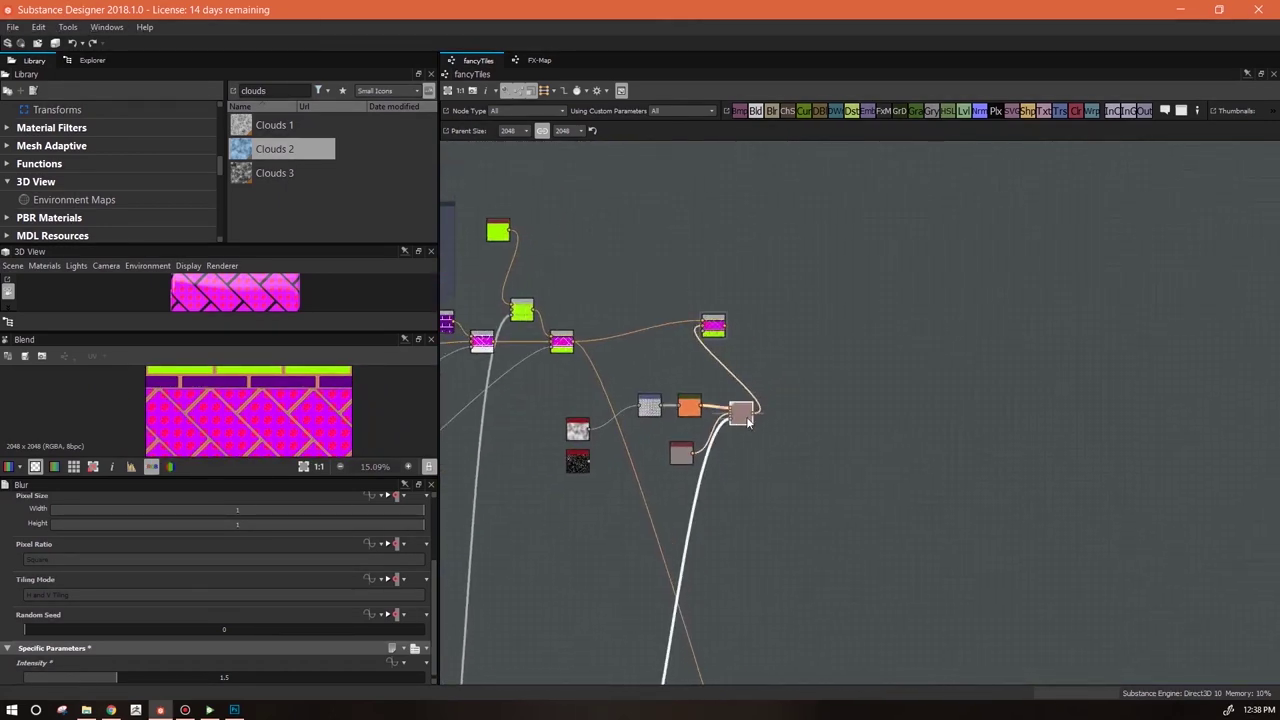
drag(723, 331, 793, 455)
drag(251, 333, 263, 443)
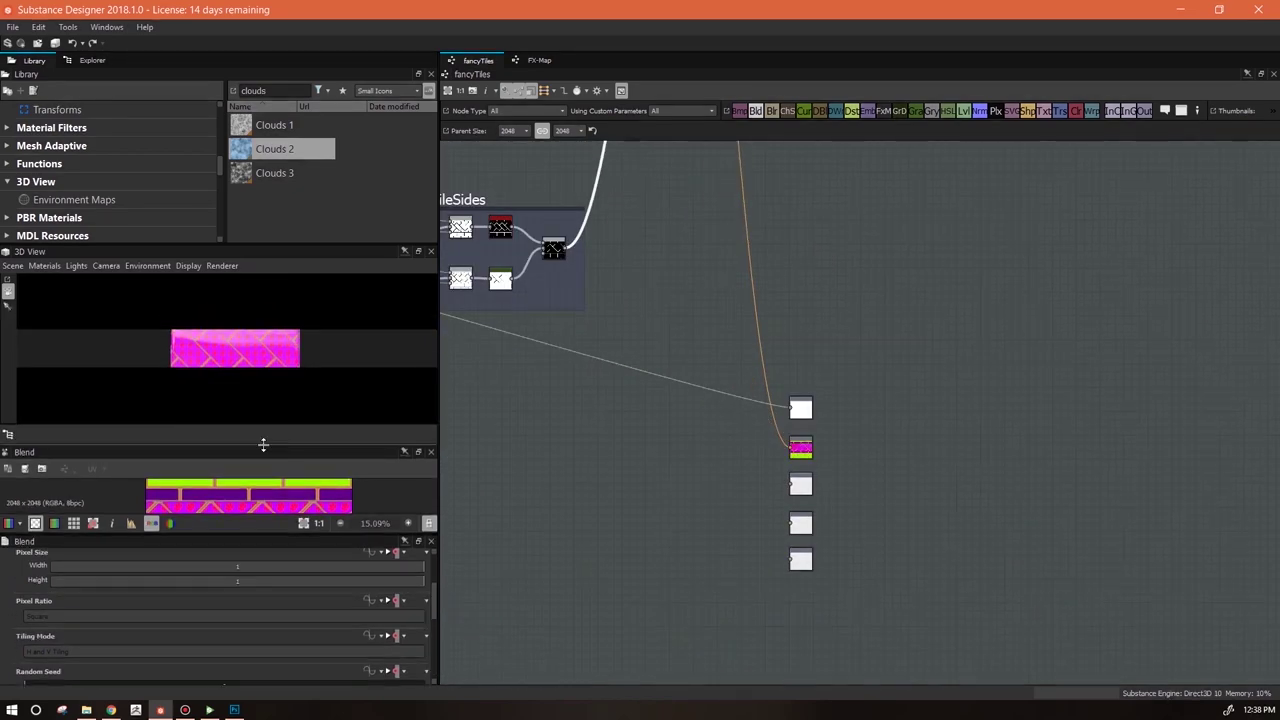
drag(336, 370, 311, 352)
Set the Height scale of the 3D view's Default material to 1 and inspect the tile surface from another angle
click(45, 266)
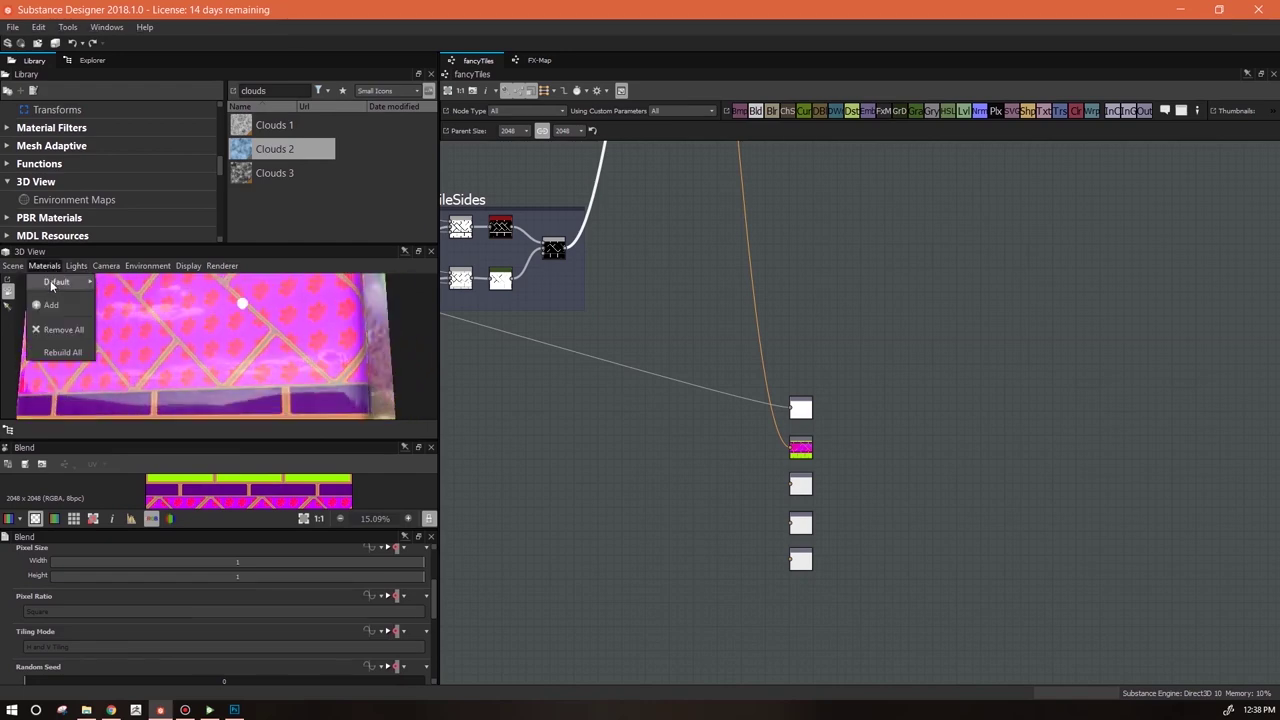
mouse_move(52, 283)
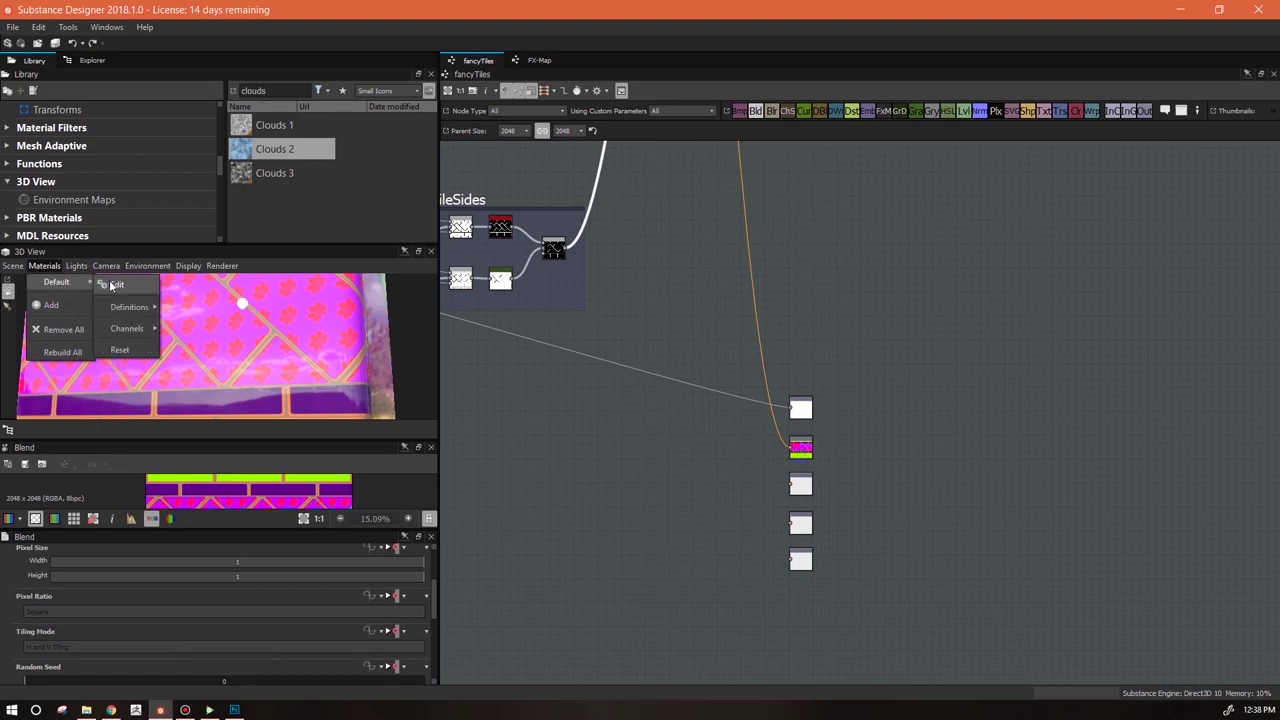
click(115, 285)
drag(435, 629, 437, 601)
scroll(437, 600, up, 1)
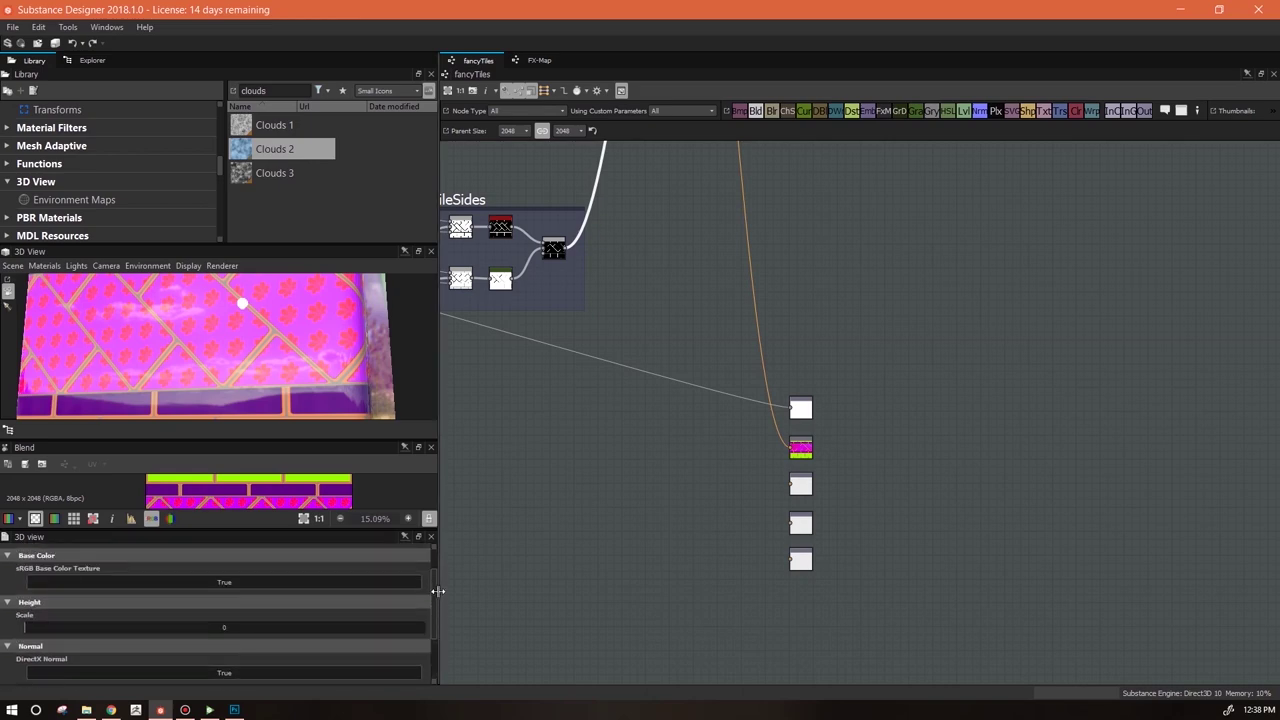
double_click(223, 628)
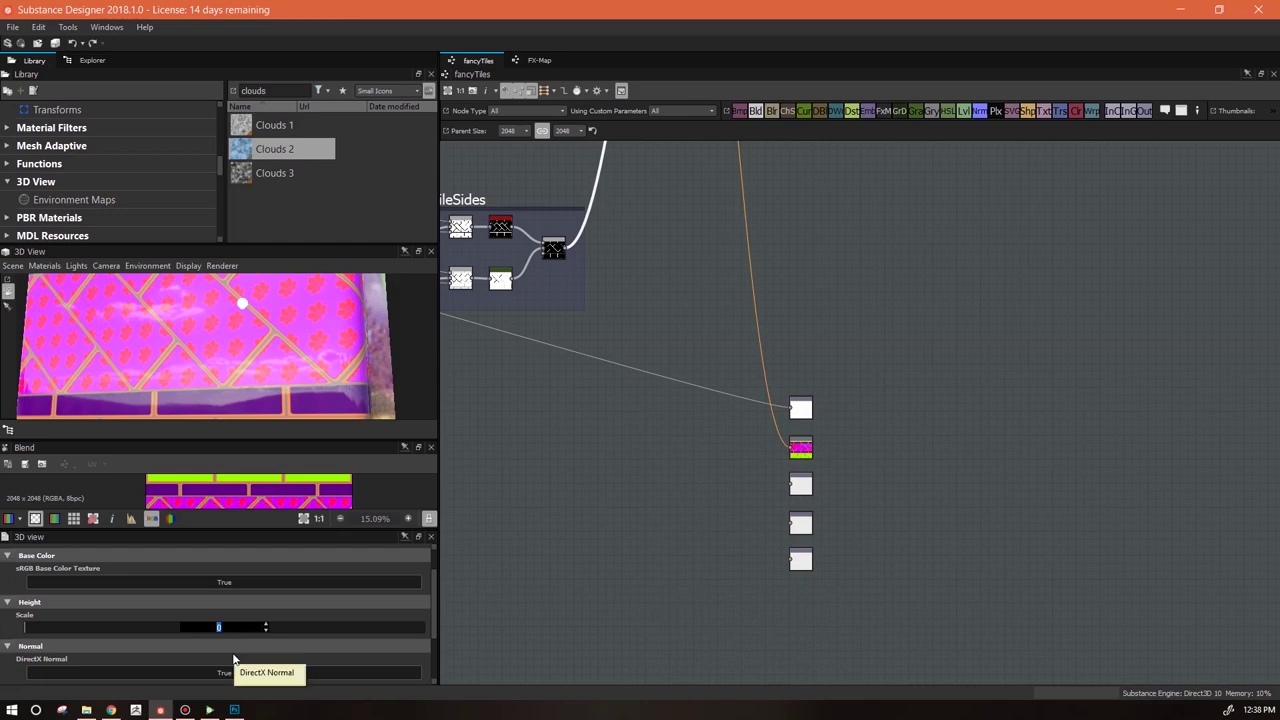
key(Return)
drag(270, 345, 190, 350)
middle_drag(778, 497, 1156, 546)
drag(281, 389, 340, 337)
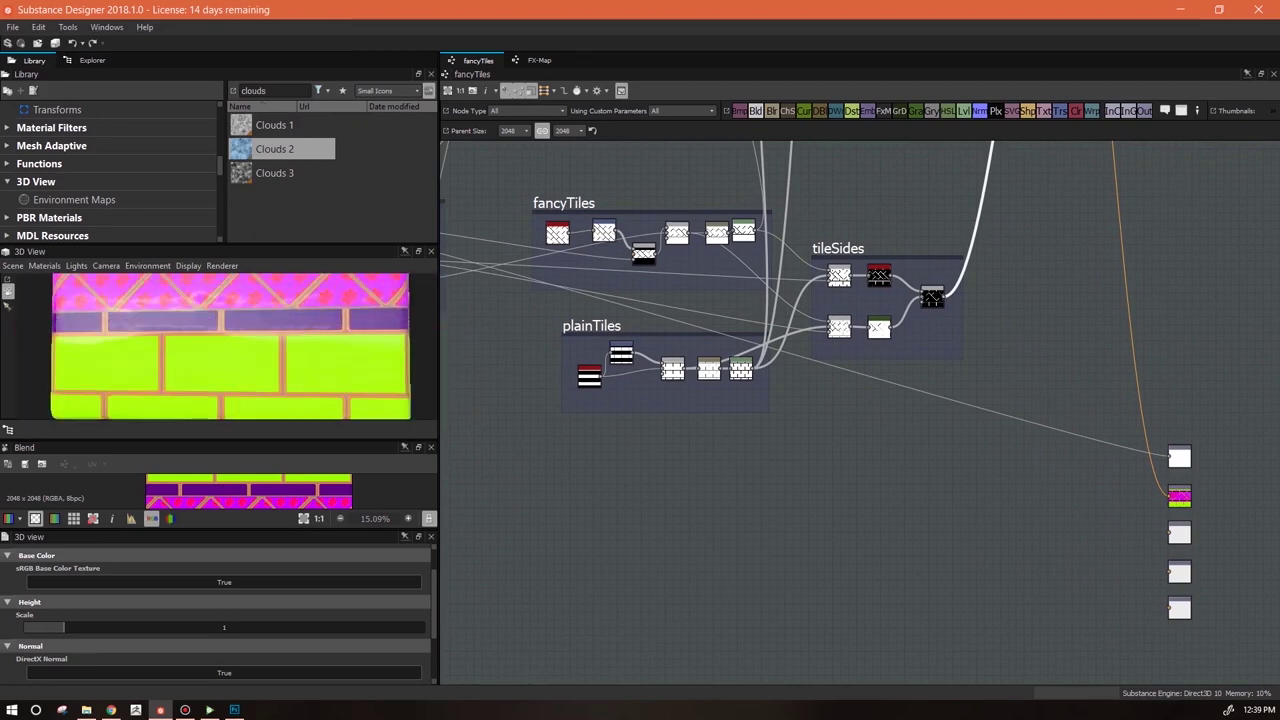
Search the library for "height t" and add a Height to Normal World Units node to the graph
key(alt+Tab)
middle_drag(634, 591, 665, 686)
scroll(722, 409, down, 2)
double_click(255, 90)
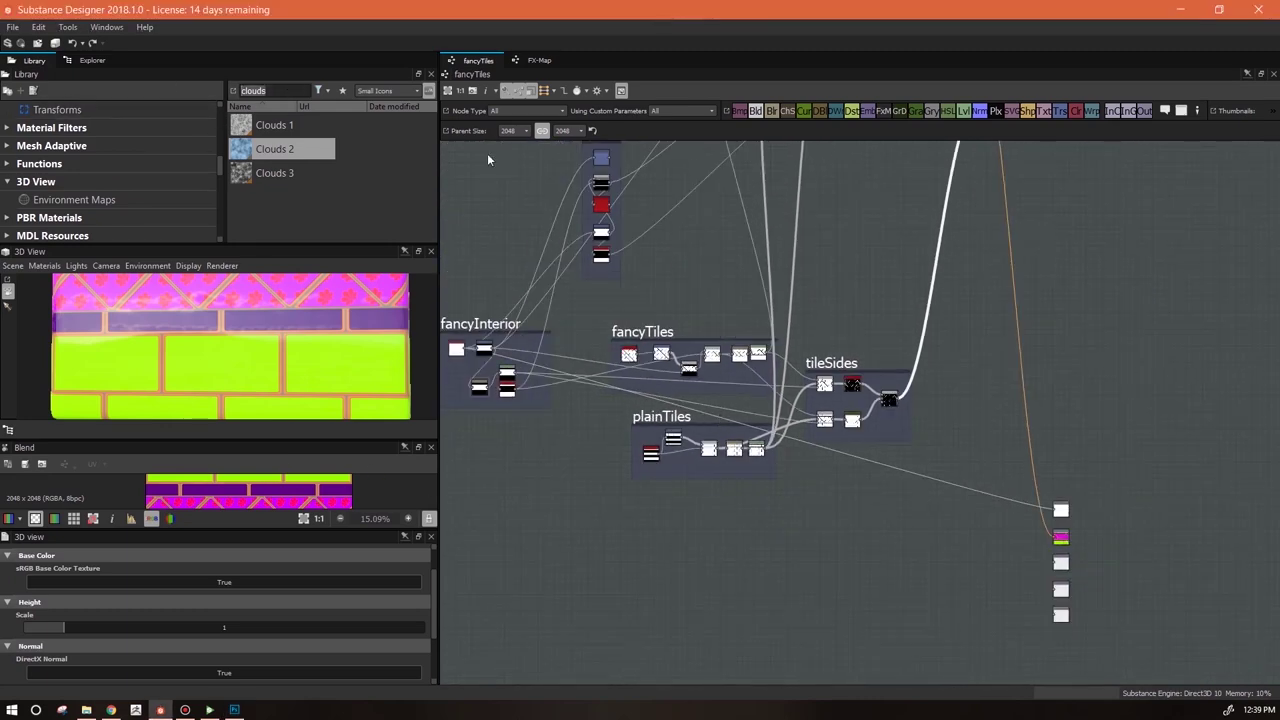
text(height t)
drag(282, 125, 871, 232)
Try feeding the fancyColor flower pattern into the Height to Normal World Units node and check the resulting normal map
middle_drag(876, 303, 856, 540)
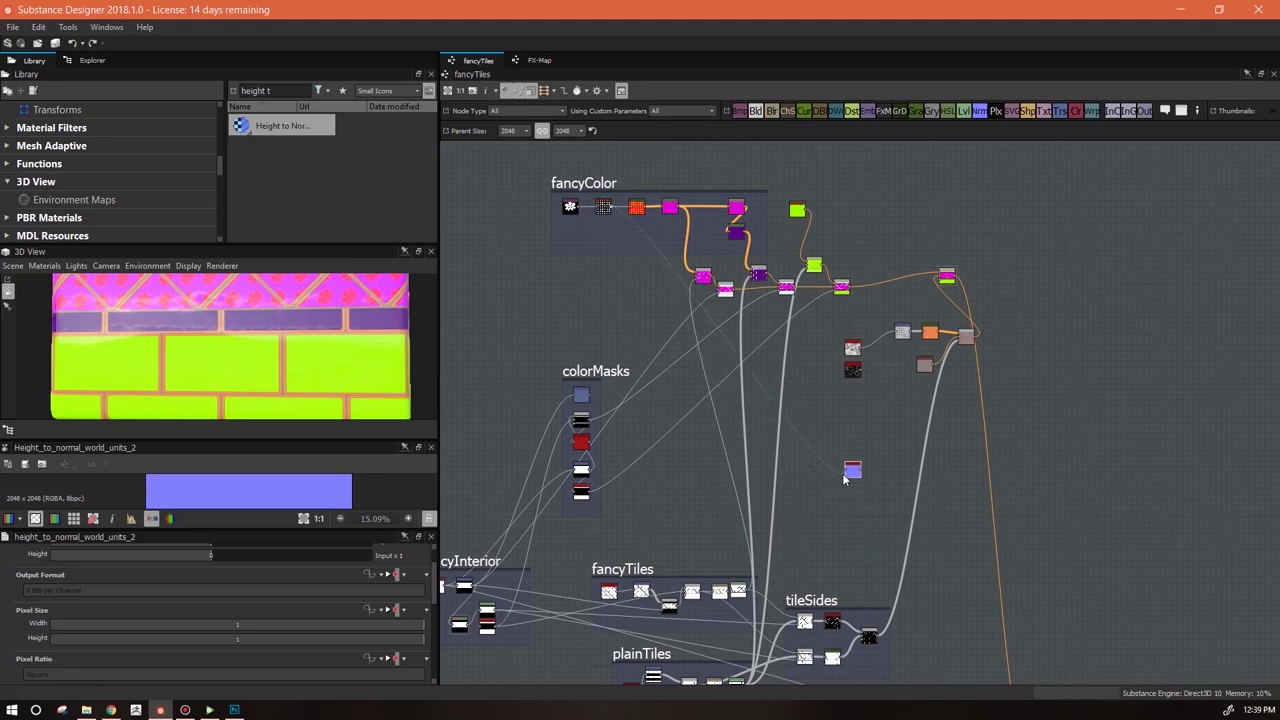
drag(843, 475, 845, 470)
scroll(198, 485, up, 12)
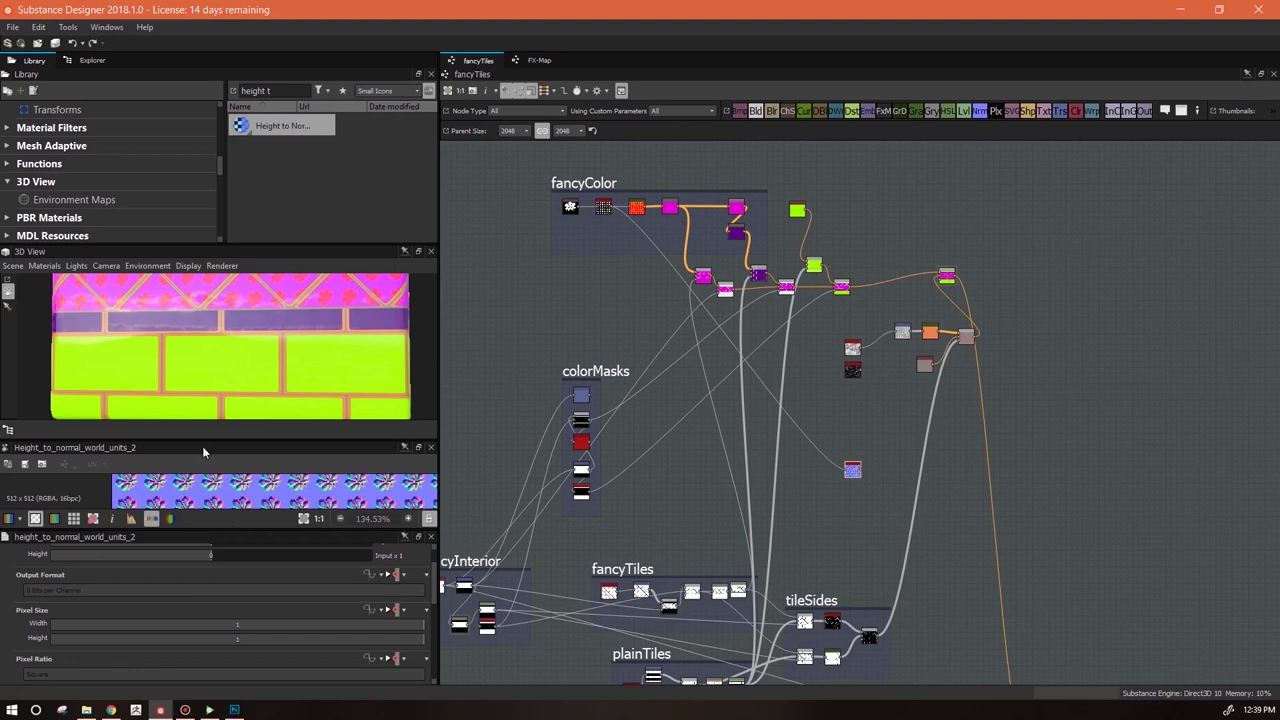
drag(253, 437, 253, 339)
drag(843, 474, 841, 529)
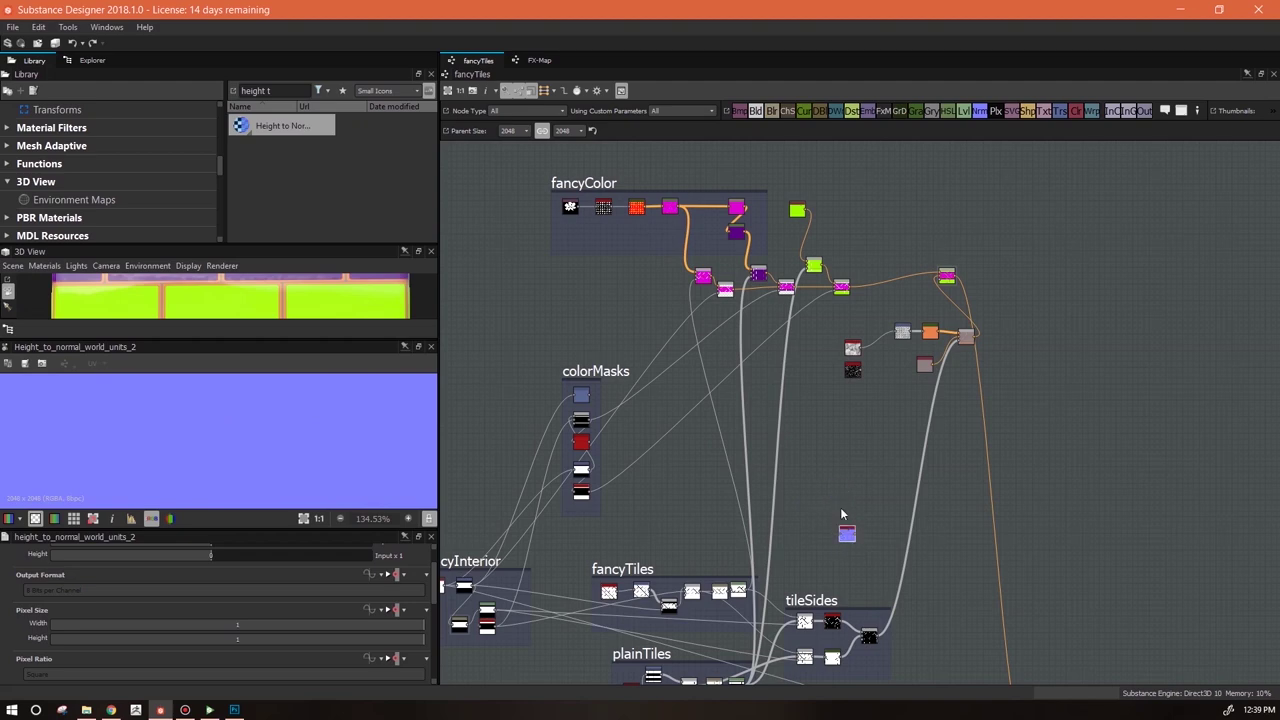
Add a Normal node to the graph below the Dirt 1 texture
drag(975, 110, 832, 414)
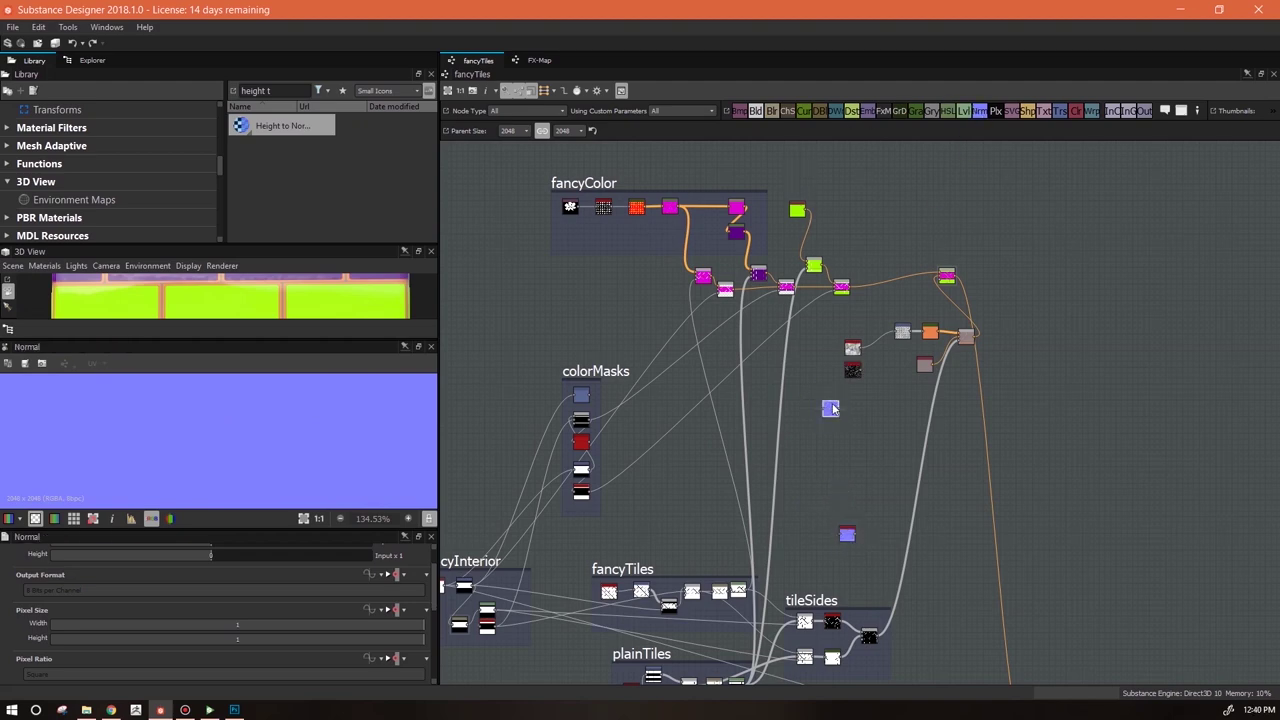
scroll(848, 421, up, 5)
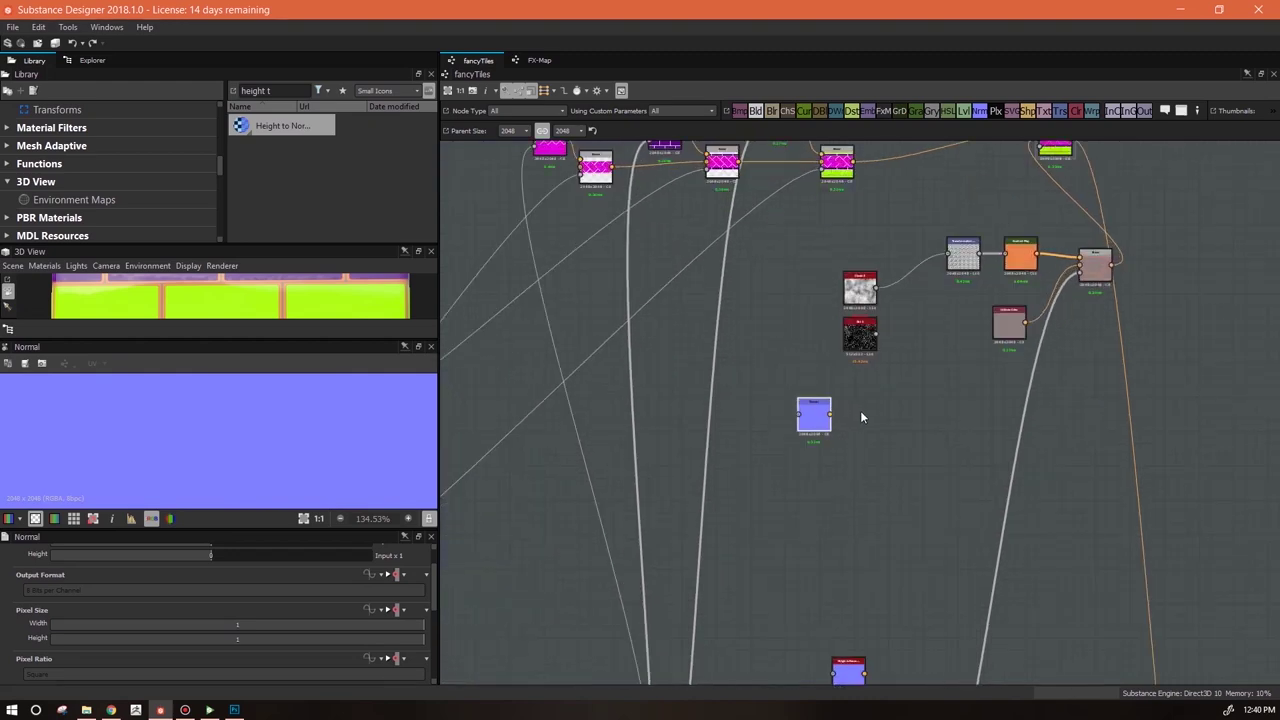
middle_drag(868, 485, 866, 520)
scroll(866, 520, down, 2)
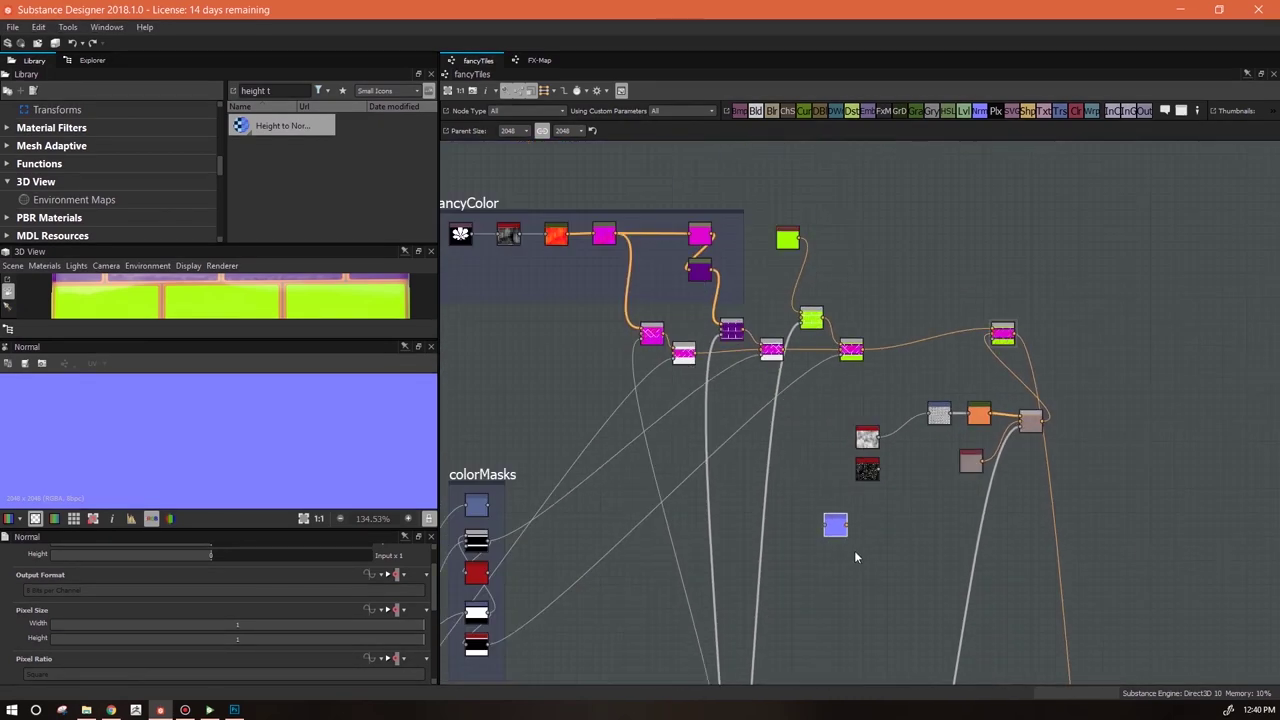
Connect the fancyColor flower pattern to the Normal node and set its intensity to 3
drag(519, 238, 803, 510)
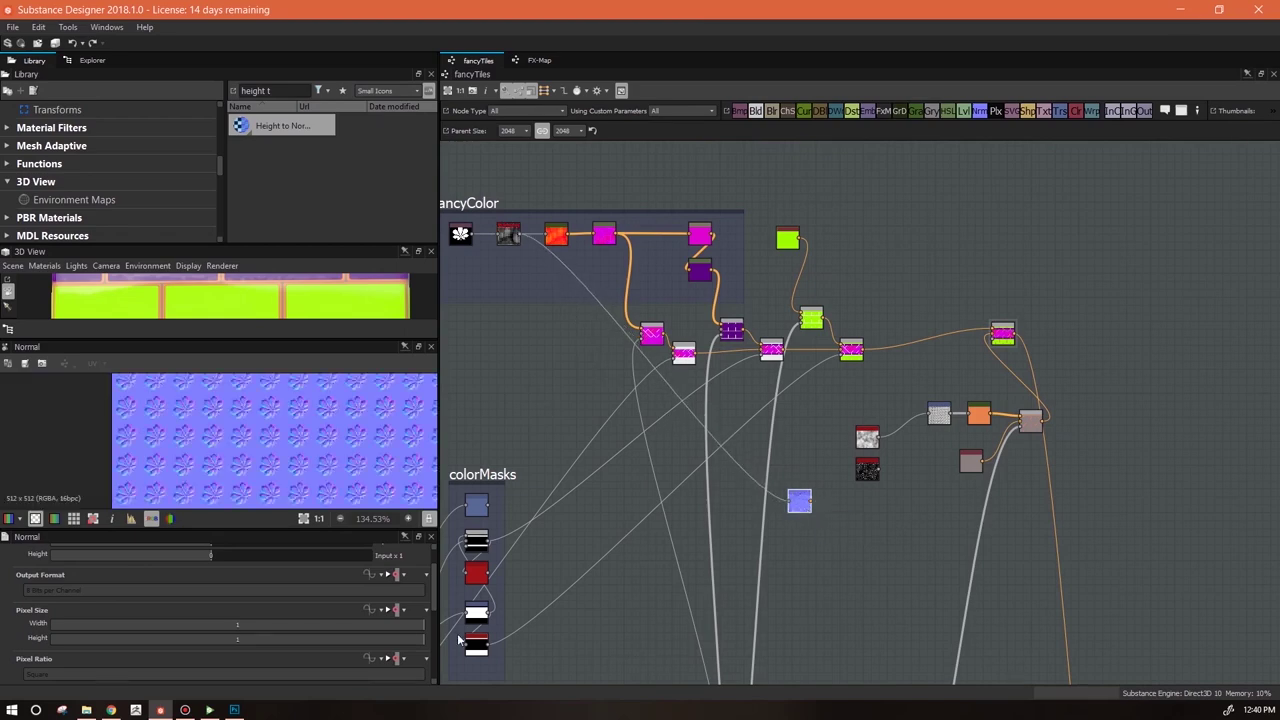
scroll(422, 597, down, 4)
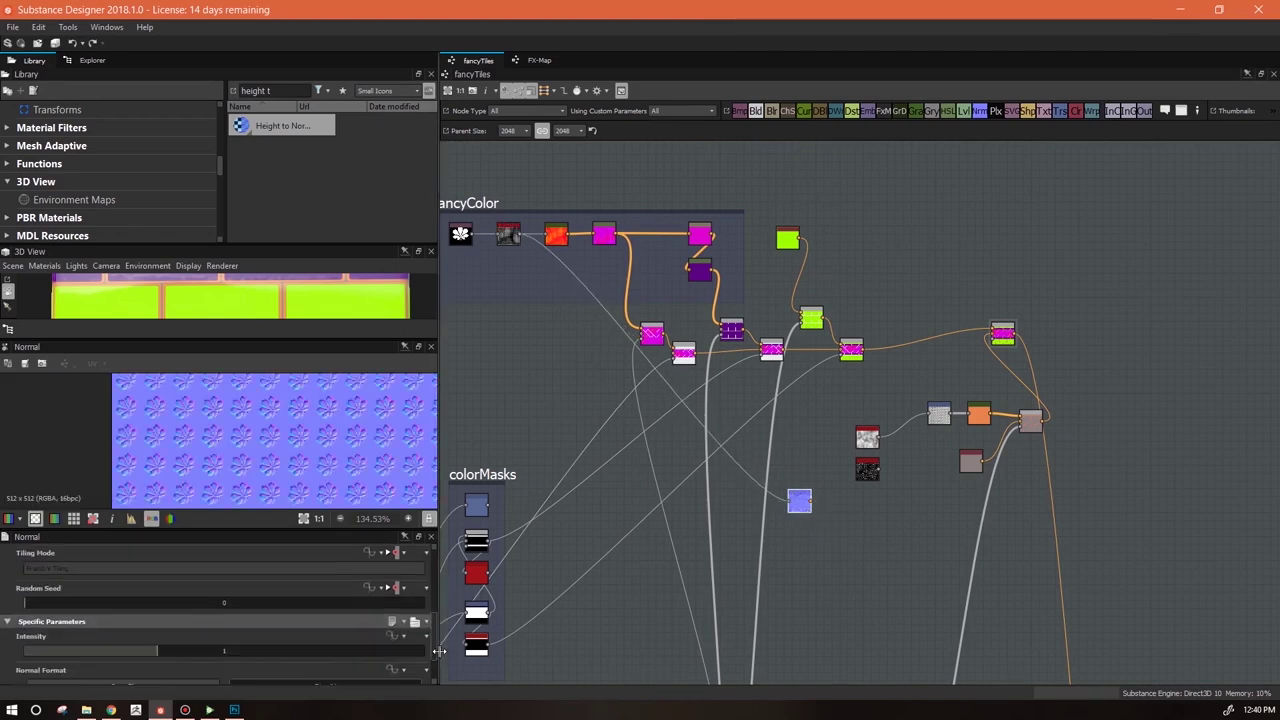
drag(147, 601, 527, 612)
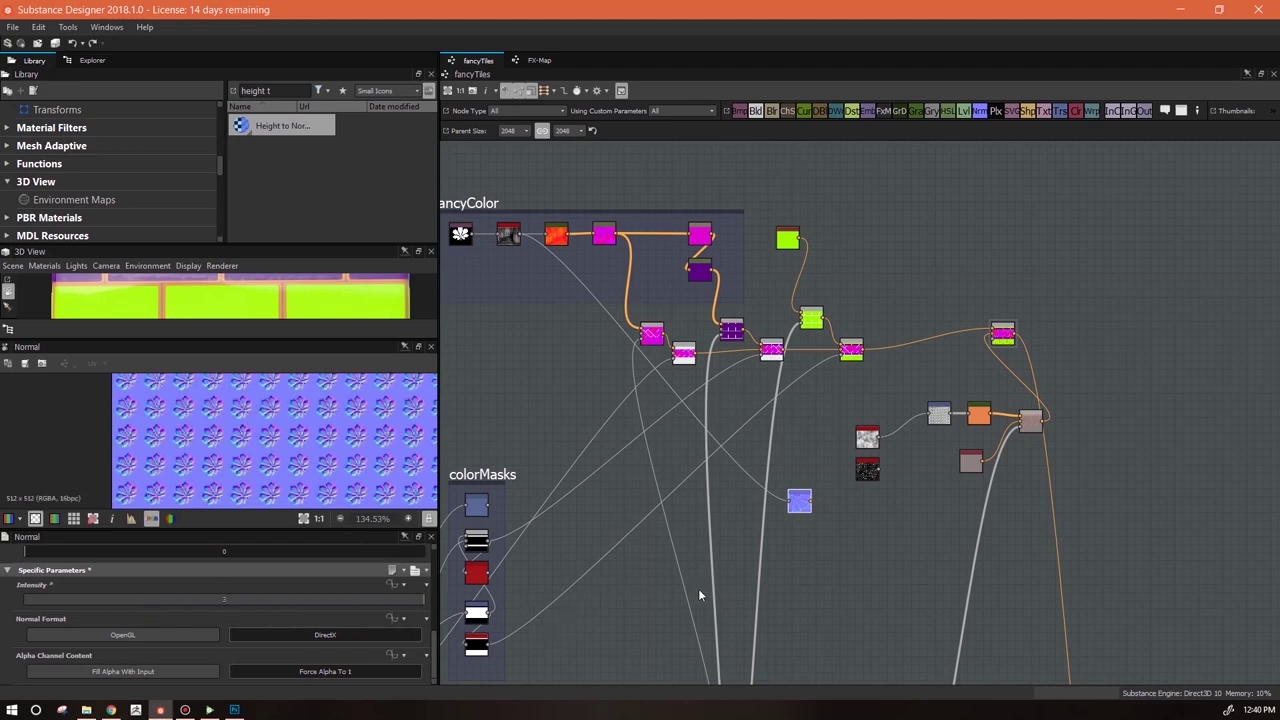
drag(801, 502, 797, 486)
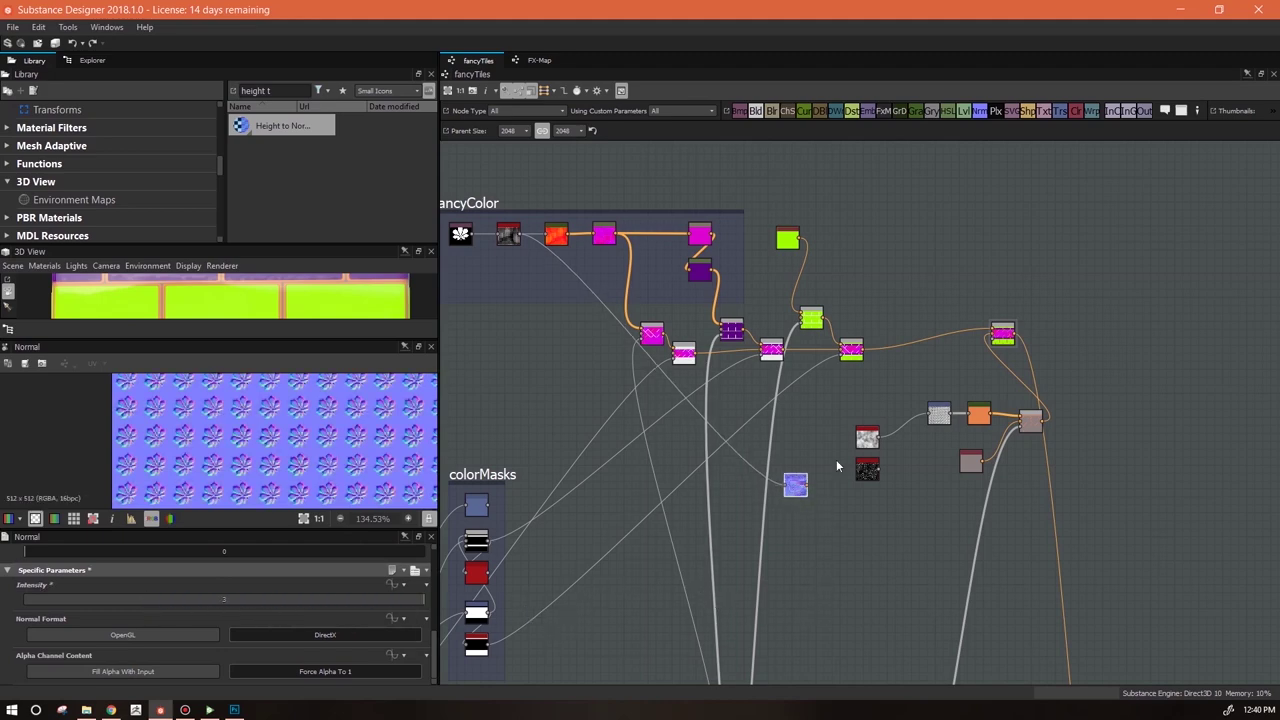
Add a second Normal node aligned directly below the flower Normal node and inspect the tiles in the 3D view
drag(984, 116, 804, 526)
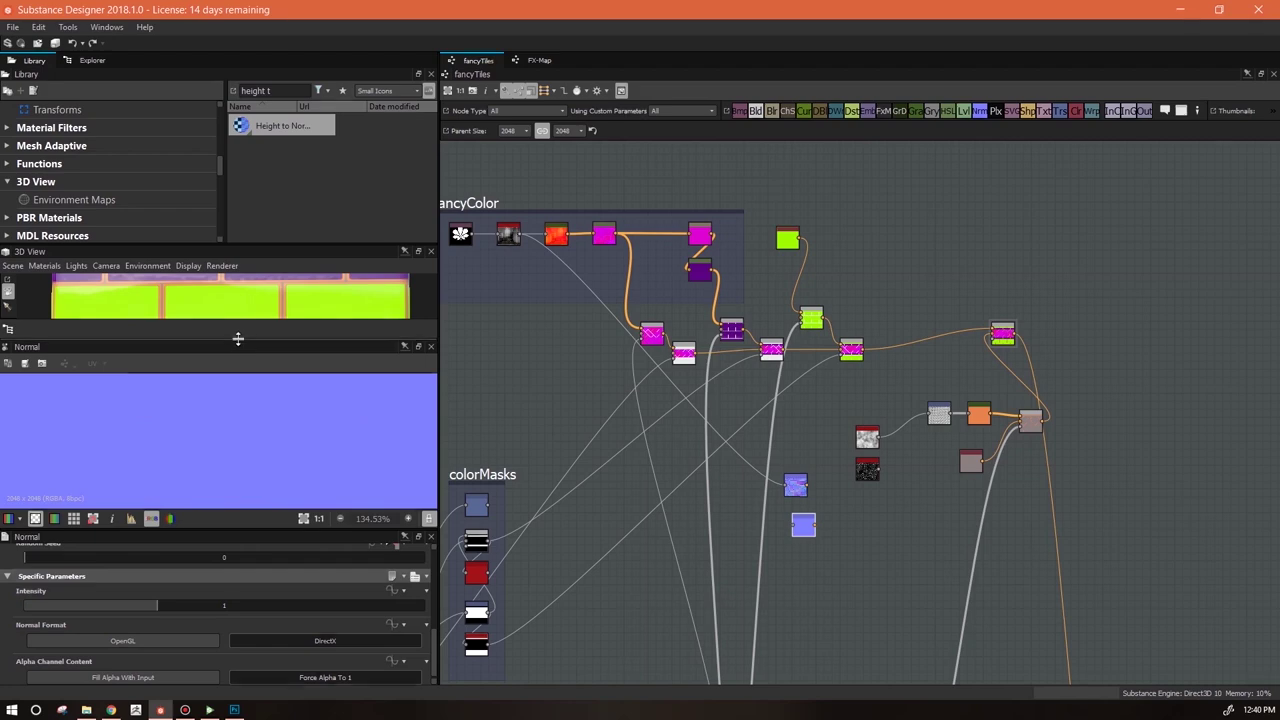
drag(242, 340, 262, 440)
middle_drag(281, 318, 270, 408)
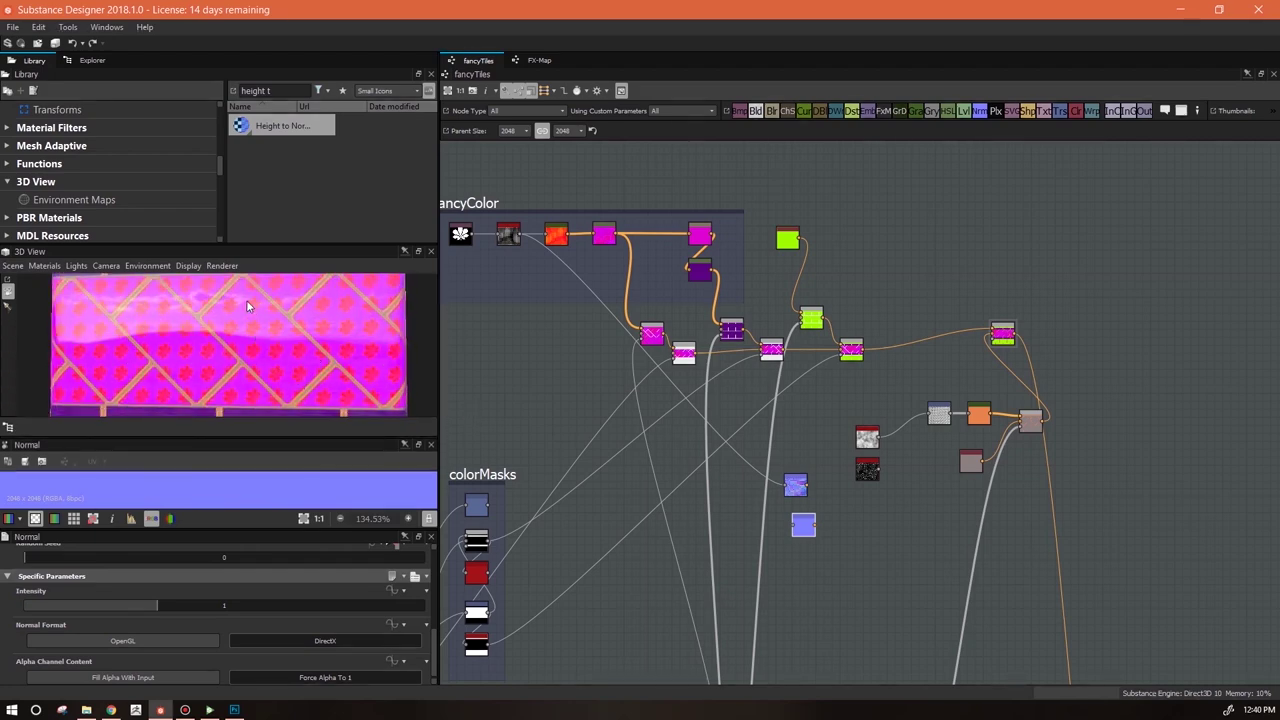
drag(293, 373, 287, 355)
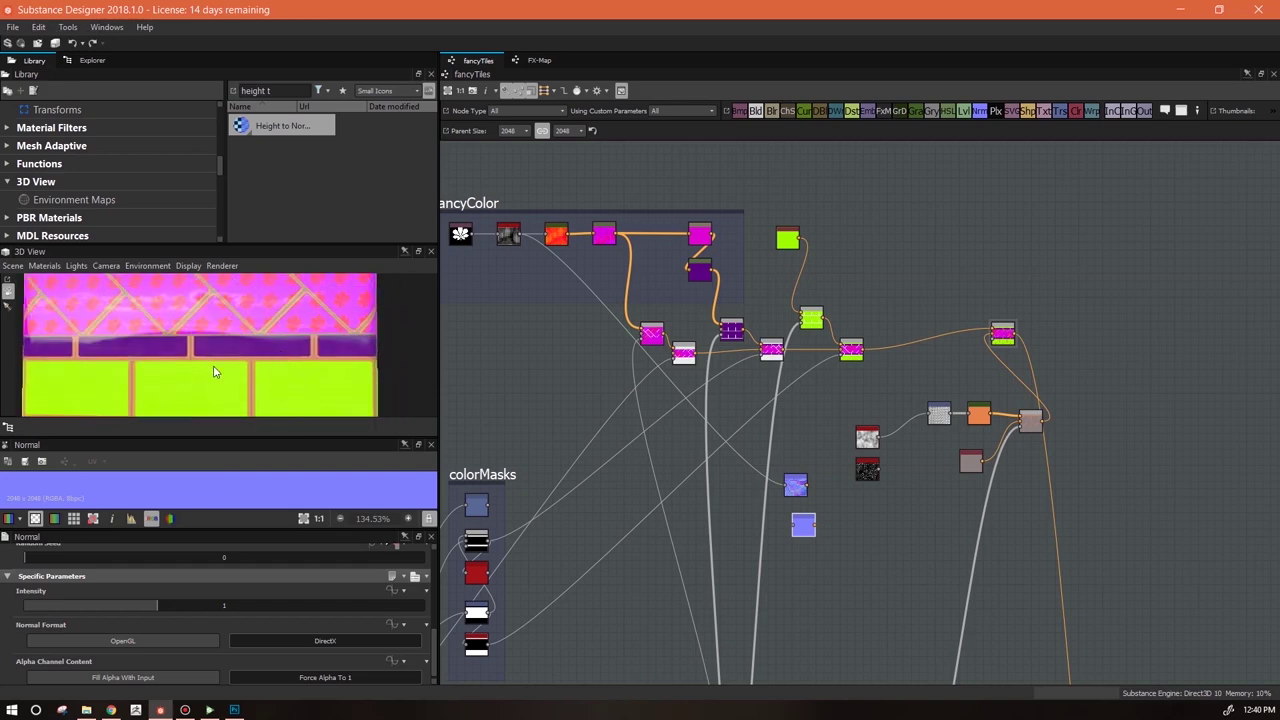
drag(251, 361, 196, 360)
mouse_move(791, 532)
mouse_down()
mouse_move(779, 556)
mouse_move(783, 532)
mouse_up()
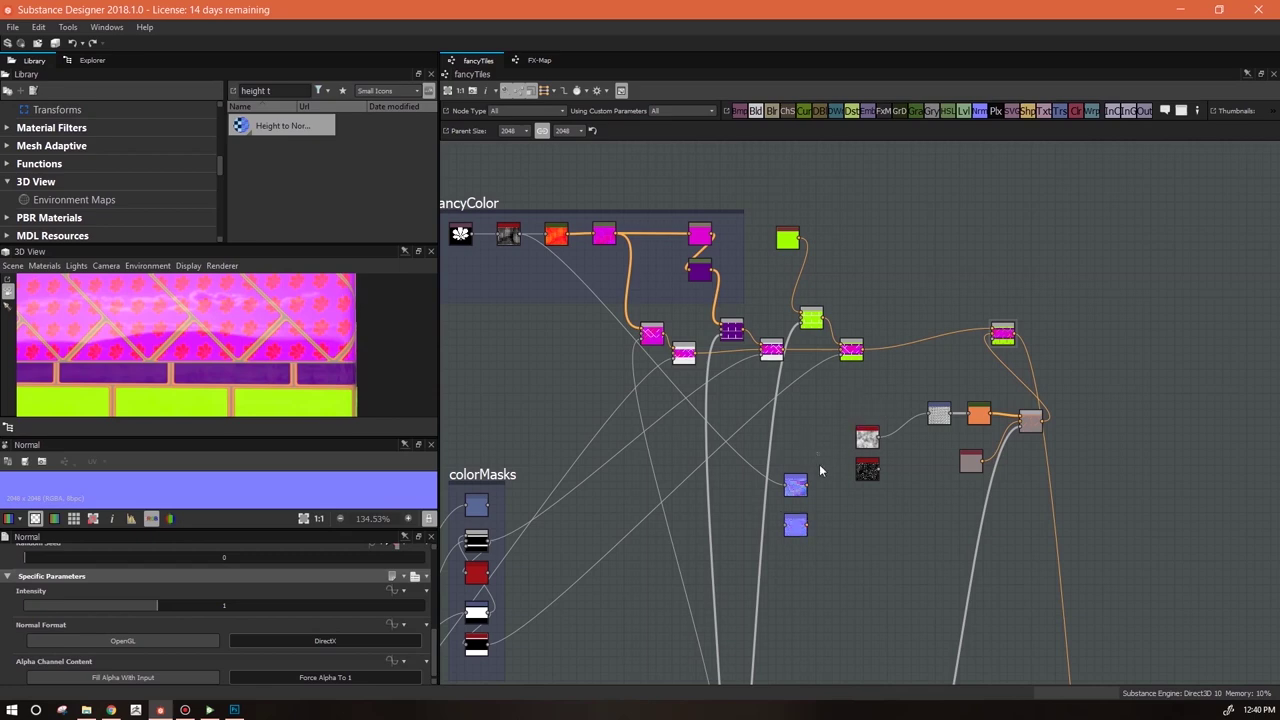
Move both Normal nodes beyond the blend of the orange tile sides and grey grout
drag(806, 528, 1162, 456)
scroll(1135, 547, down, 2)
middle_drag(1132, 551, 706, 301)
scroll(776, 456, down, 3)
drag(724, 630, 895, 380)
scroll(794, 429, up, 3)
middle_drag(758, 383, 874, 570)
scroll(868, 506, up, 2)
middle_drag(805, 396, 1087, 507)
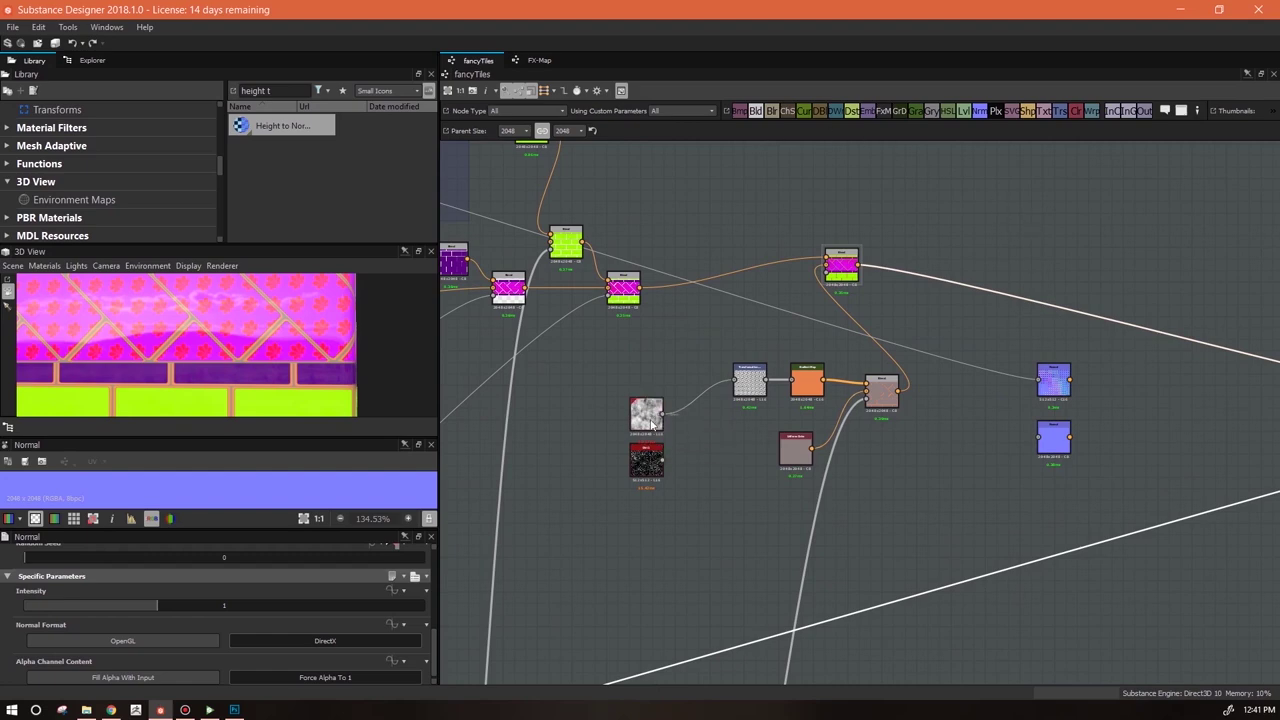
Add a Levels node fed by the cloud noise and connect it to the second Normal node
scroll(651, 424, up, 4)
scroll(768, 444, down, 3)
drag(966, 141, 708, 427)
drag(1107, 455, 1178, 461)
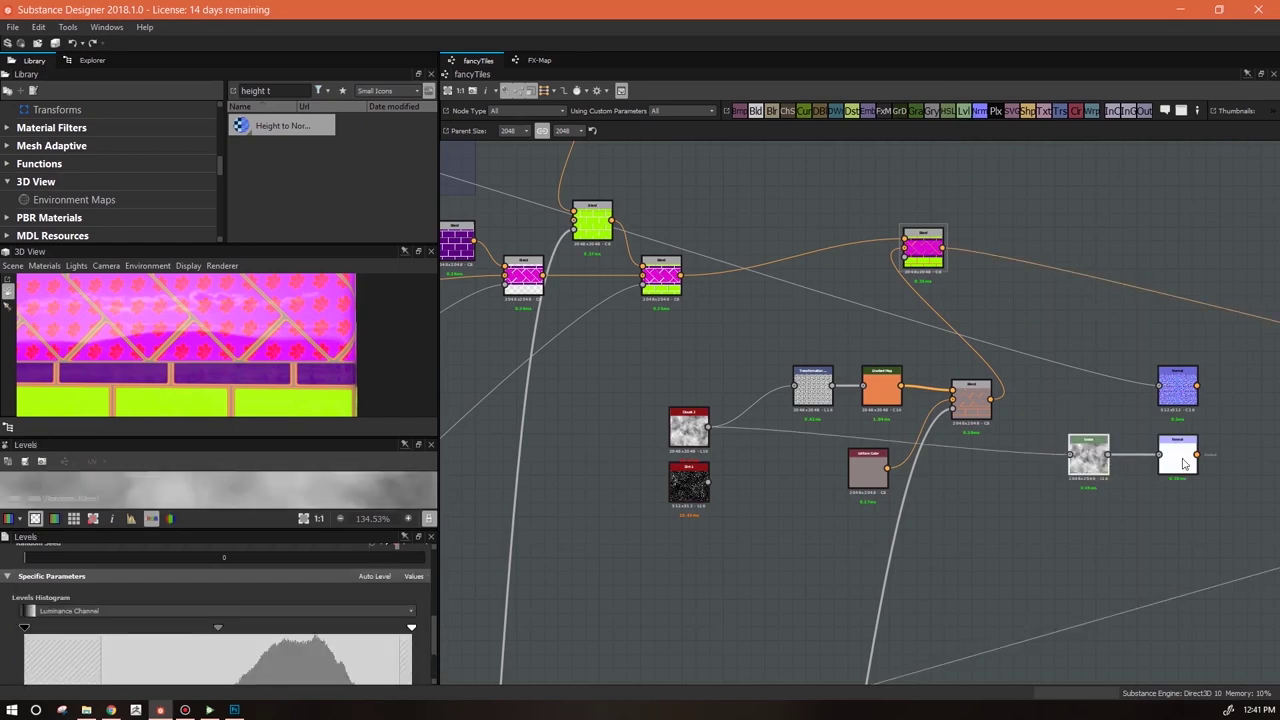
Add a Blend node that combines the flower Normal node as foreground with the cloud Normal node as background
middle_drag(1179, 452, 950, 398)
double_click(952, 402)
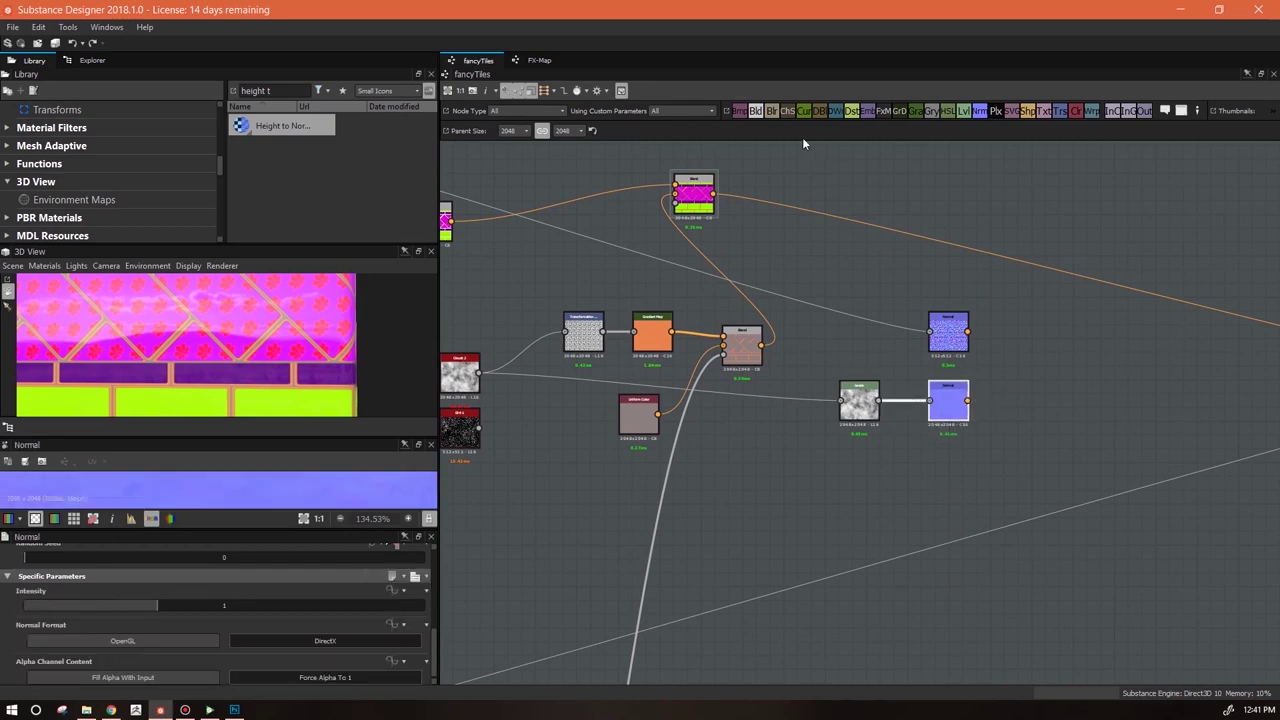
drag(1034, 370, 1020, 365)
drag(968, 401, 1020, 380)
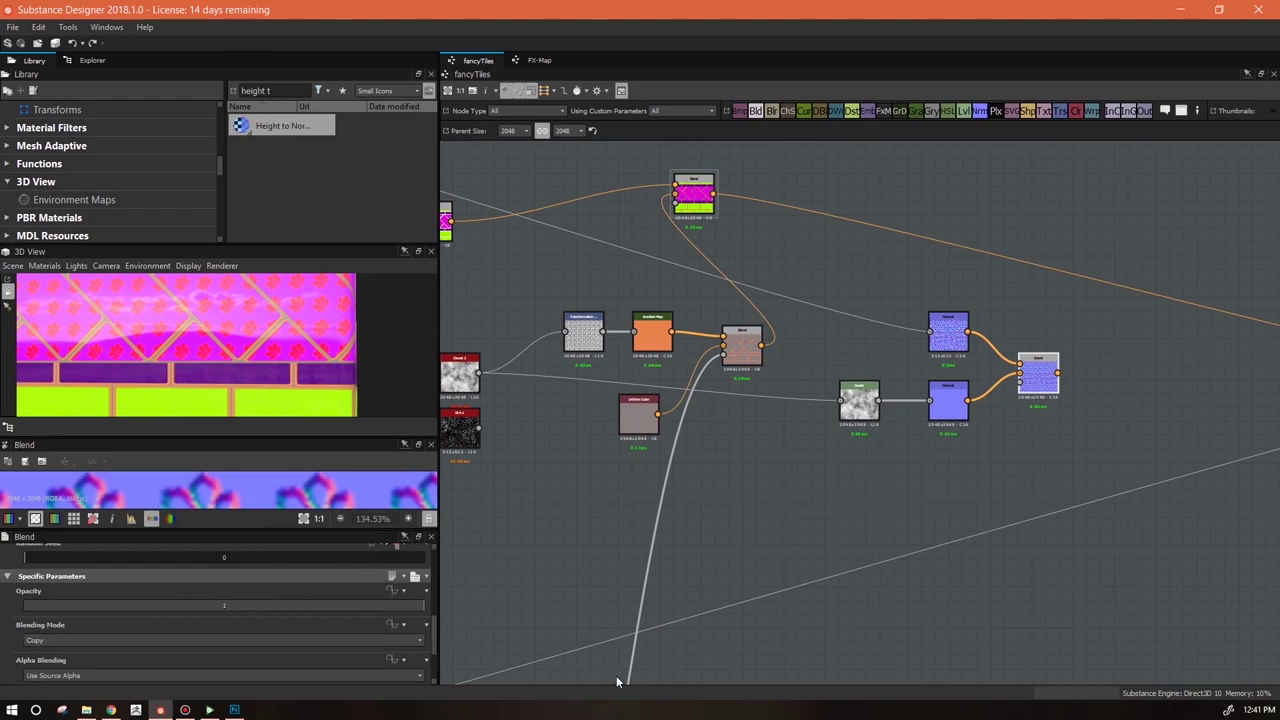
Set the flower Normal node's output size to be relative to the parent graph
click(946, 338)
scroll(951, 350, up, 4)
scroll(880, 396, down, 3)
middle_drag(772, 395, 1060, 422)
scroll(520, 250, down, 2)
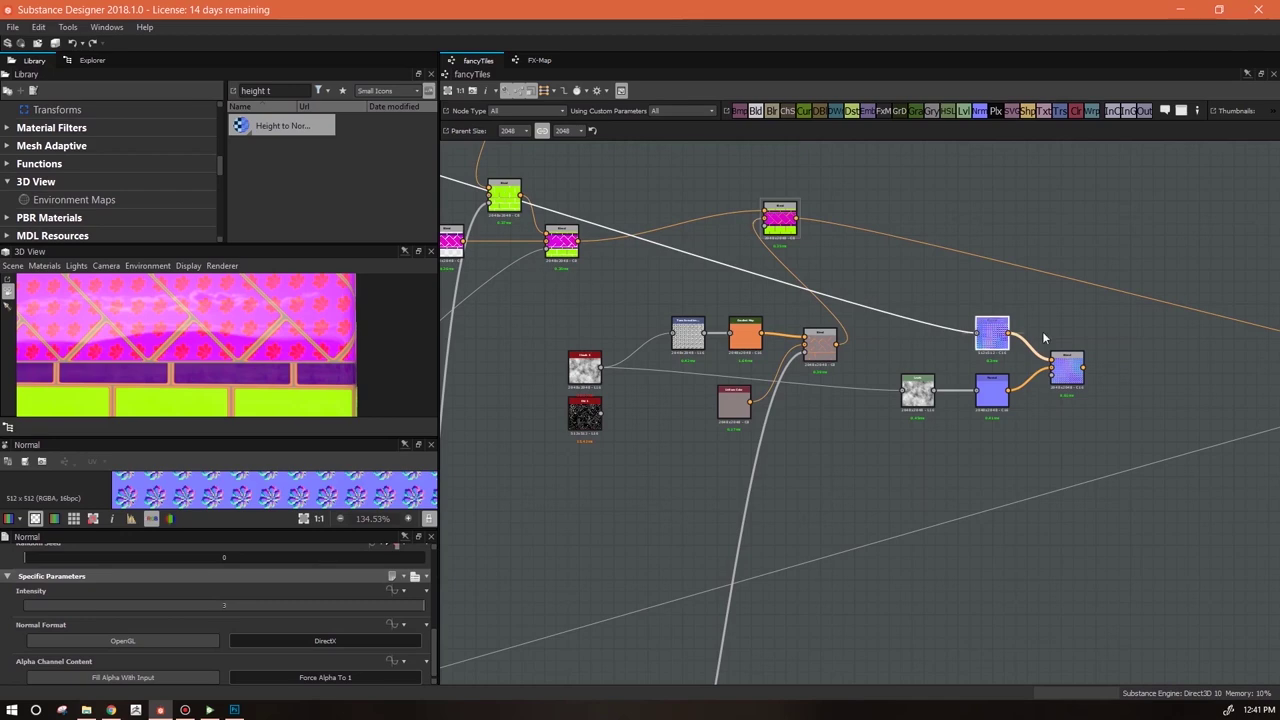
middle_drag(770, 393, 1174, 596)
middle_drag(473, 430, 607, 435)
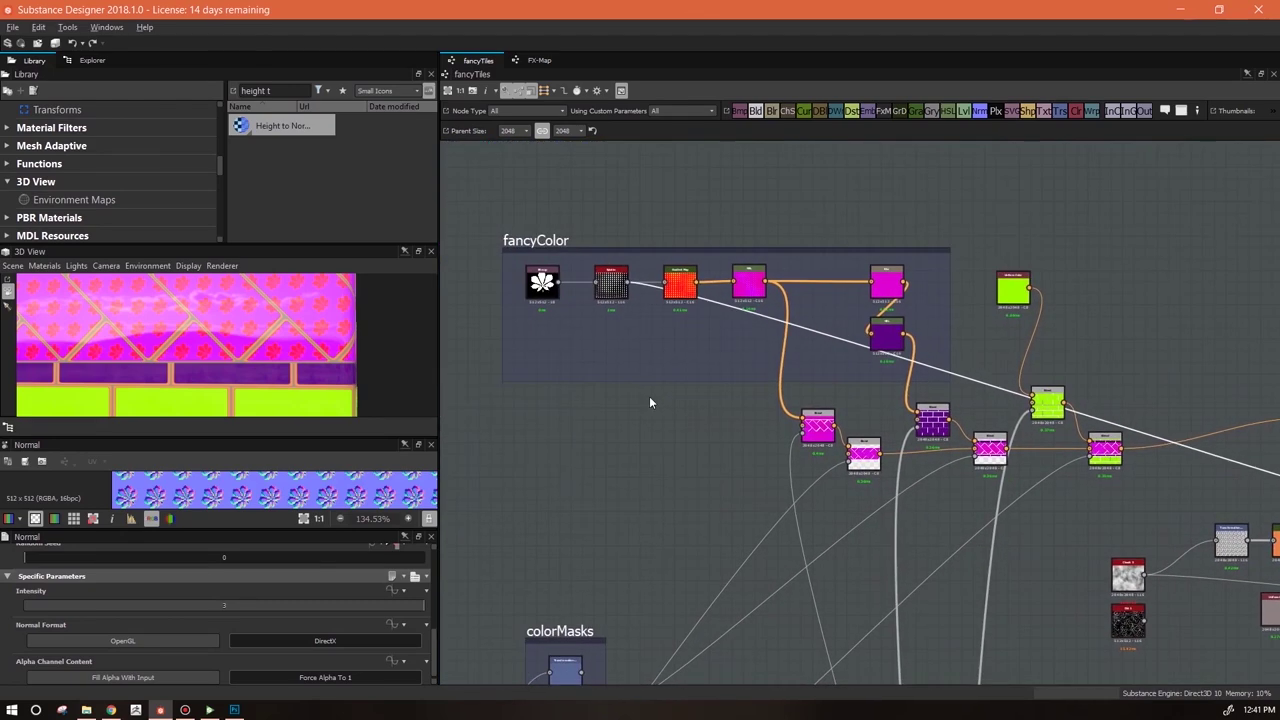
middle_drag(974, 505, 240, 314)
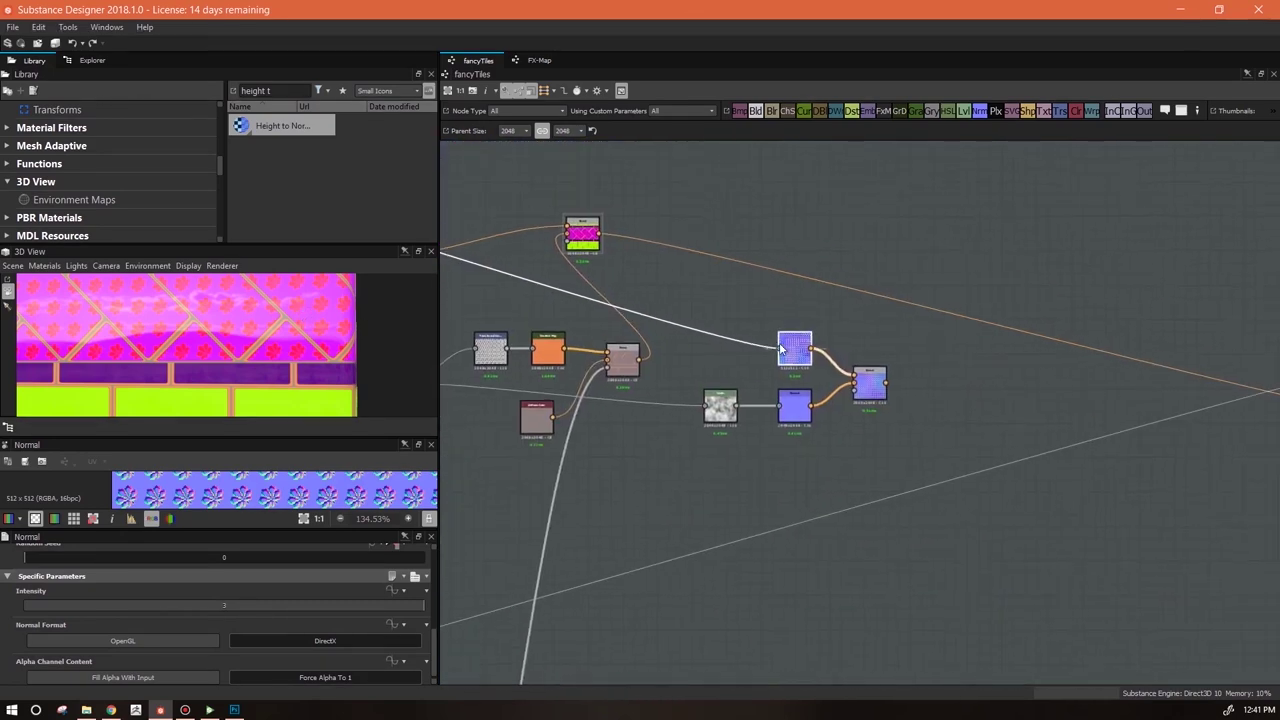
drag(435, 652, 441, 556)
click(403, 565)
click(415, 603)
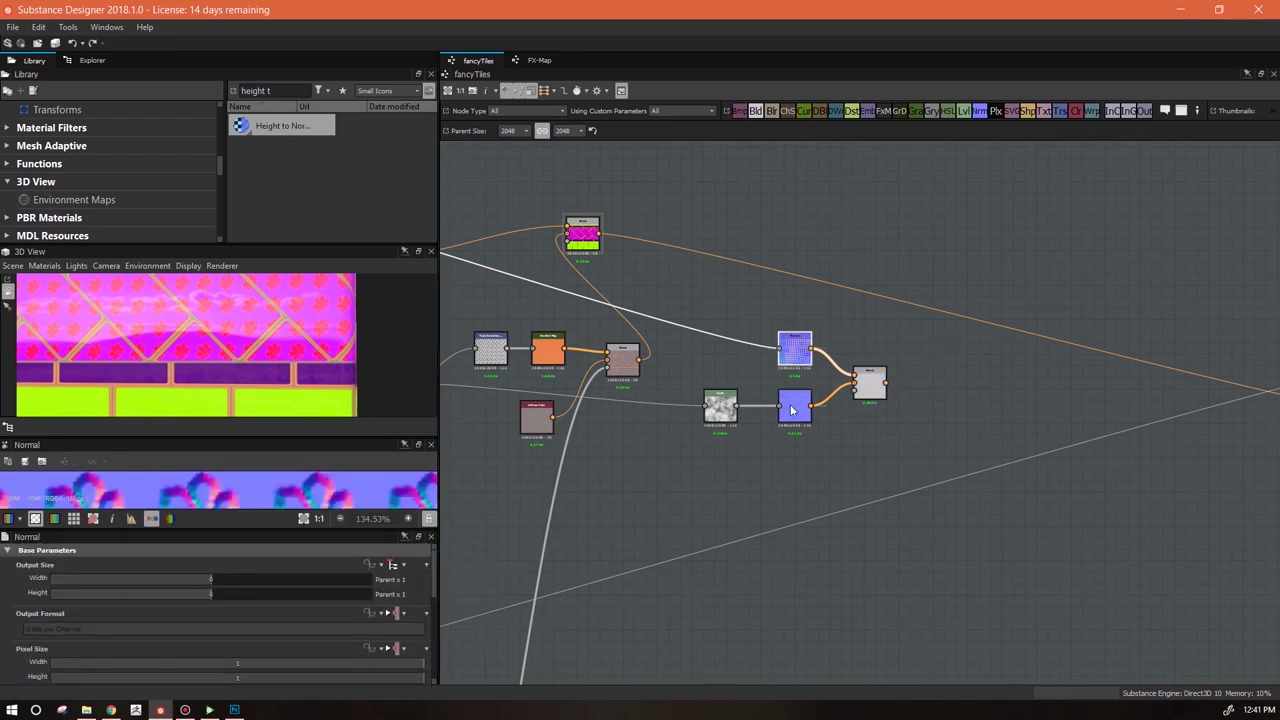
Set the blending mode of the Blend node joining the two Normal maps to Overlay and check the blended map
click(869, 384)
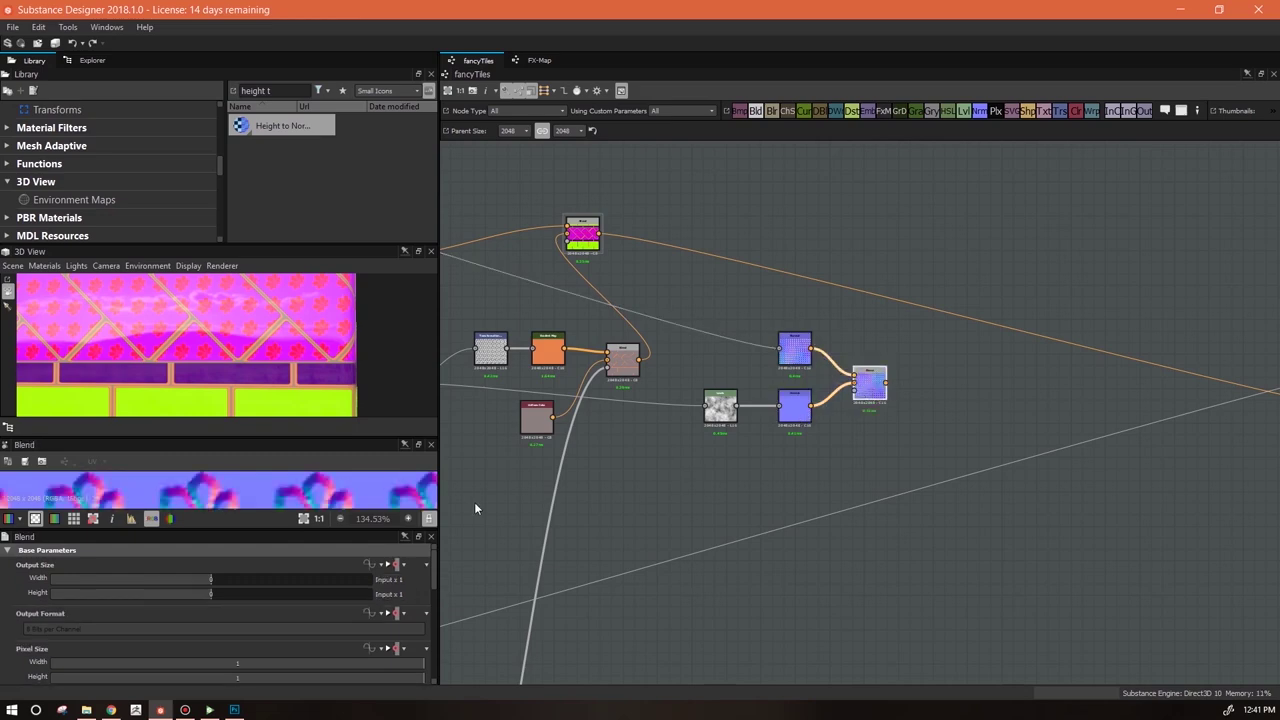
drag(441, 566, 434, 643)
click(379, 597)
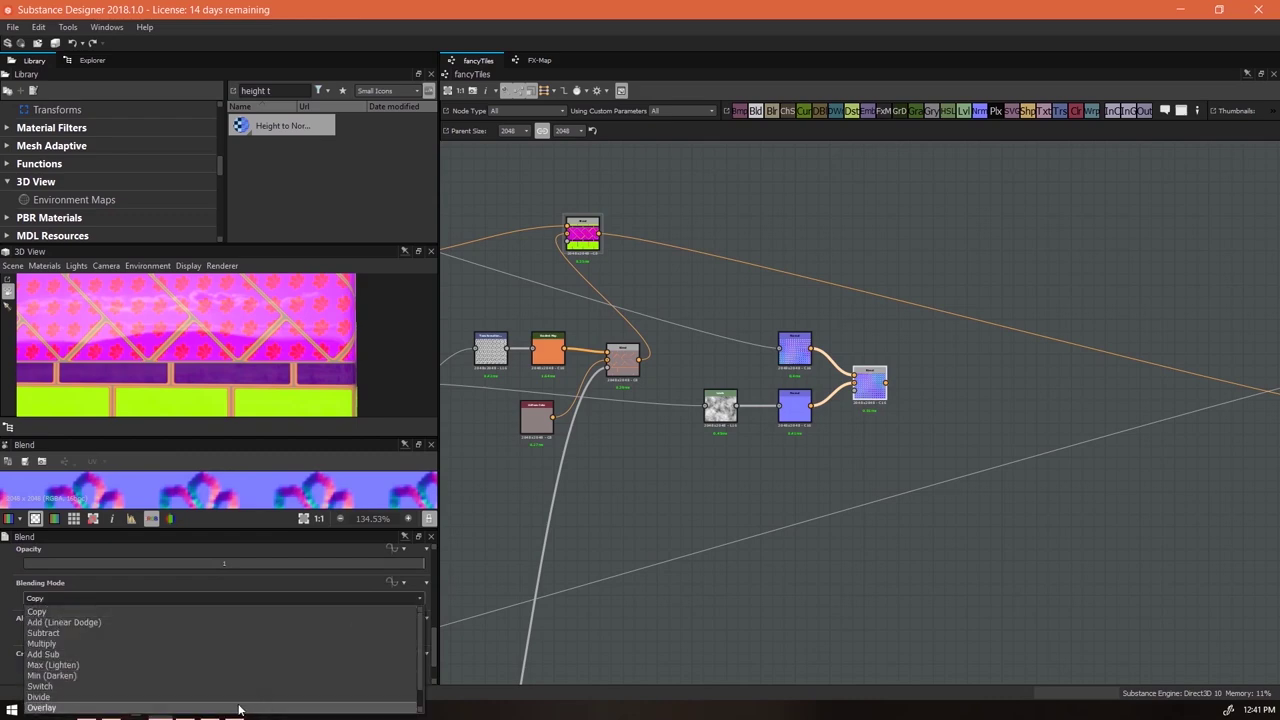
click(239, 707)
drag(280, 437, 280, 273)
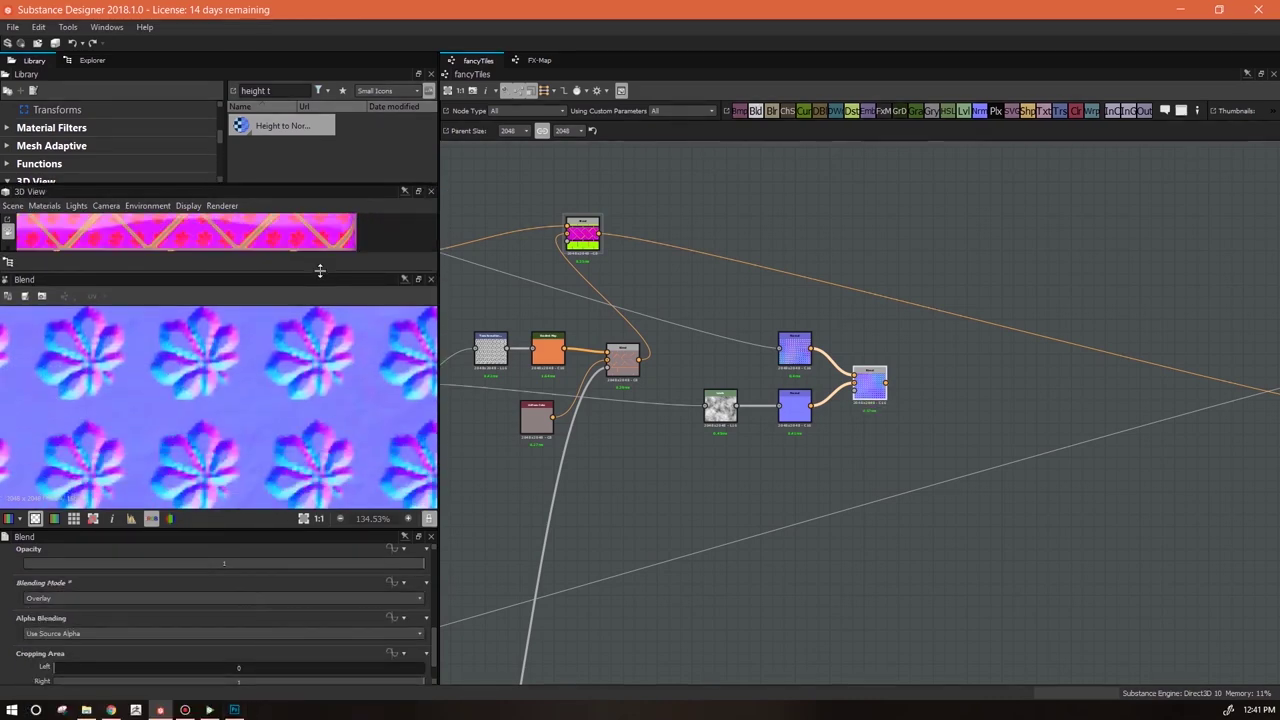
scroll(315, 453, down, 5)
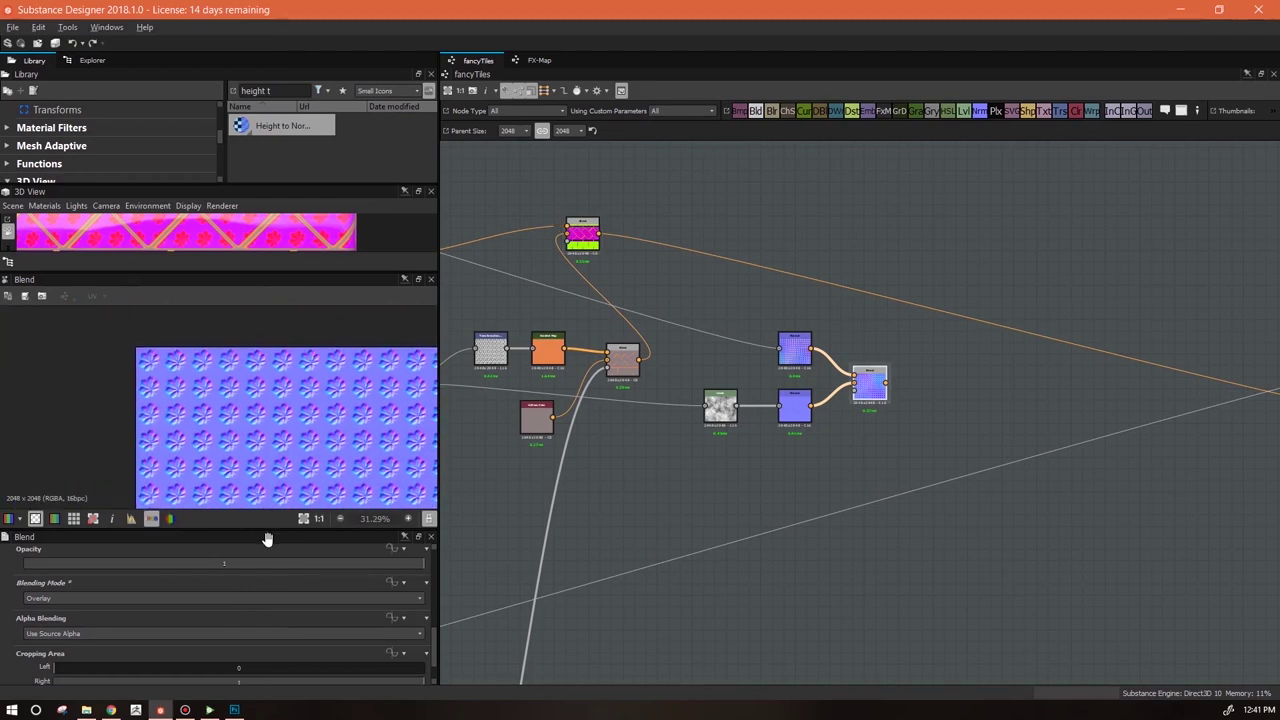
Connect the Blend of both Normal nodes to the graph's Normal output and inspect the relief on the 3D tiles
scroll(945, 533, down, 3)
middle_drag(945, 533, 767, 533)
drag(716, 417, 986, 462)
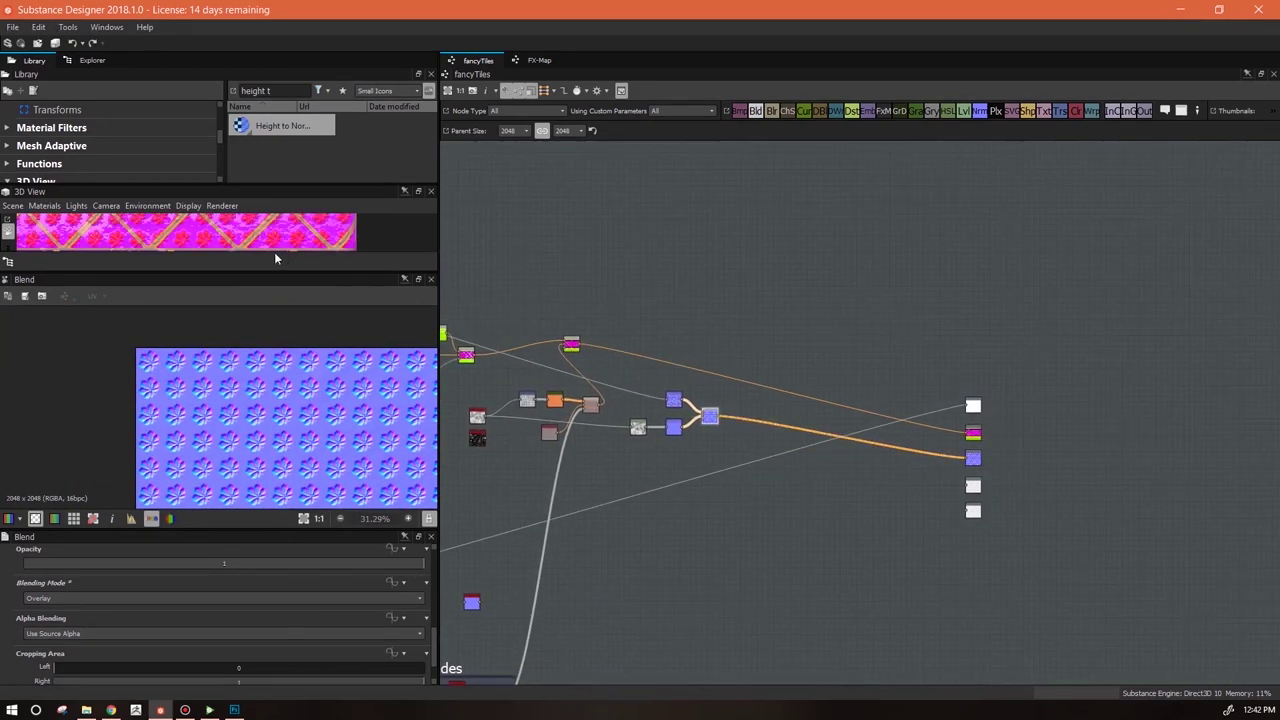
drag(276, 272, 290, 500)
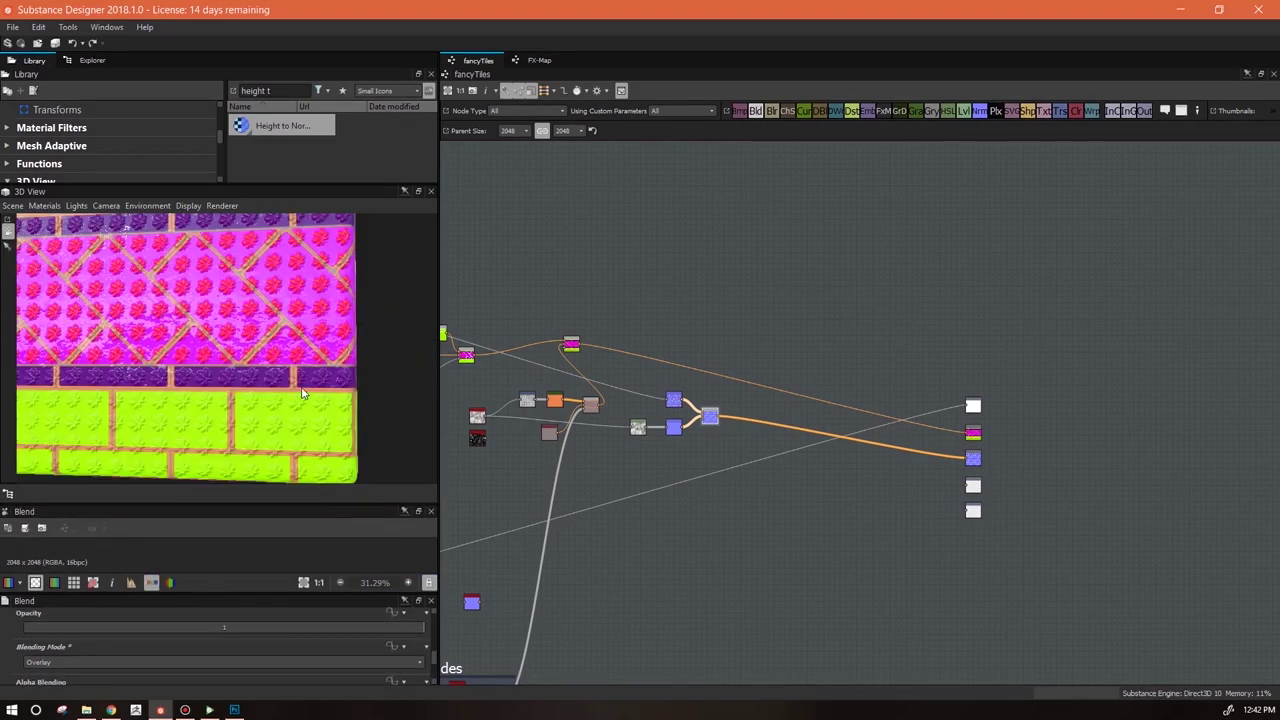
drag(292, 380, 335, 375)
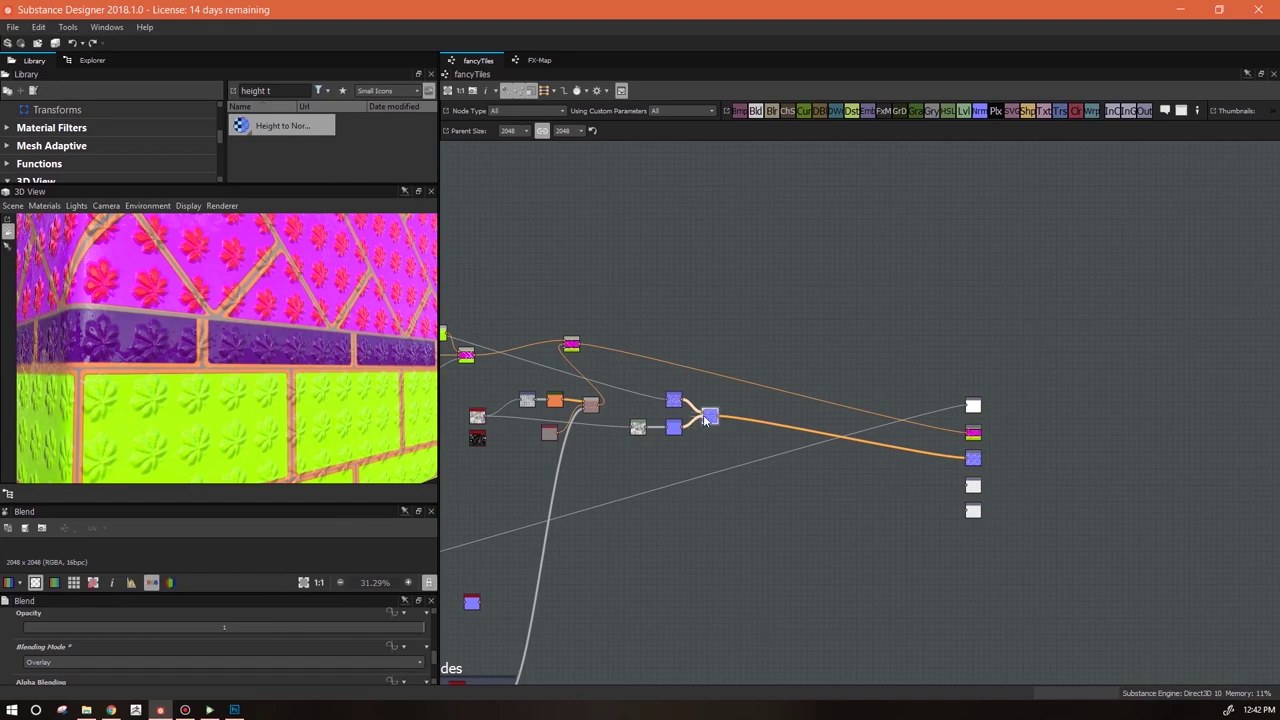
Feed the cloud Normal node alone into the Normal output to preview its surface effect in the 3D view
scroll(712, 416, up, 3)
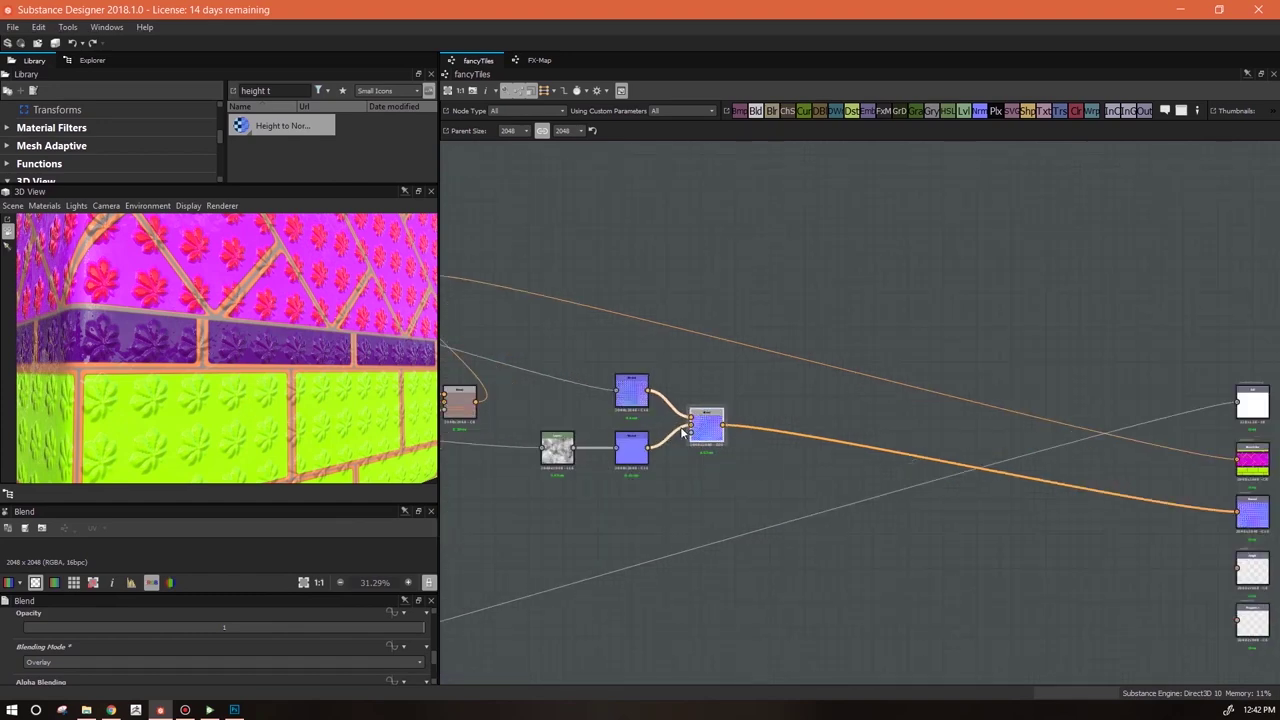
drag(648, 447, 1237, 512)
drag(200, 360, 138, 358)
scroll(286, 354, up, 3)
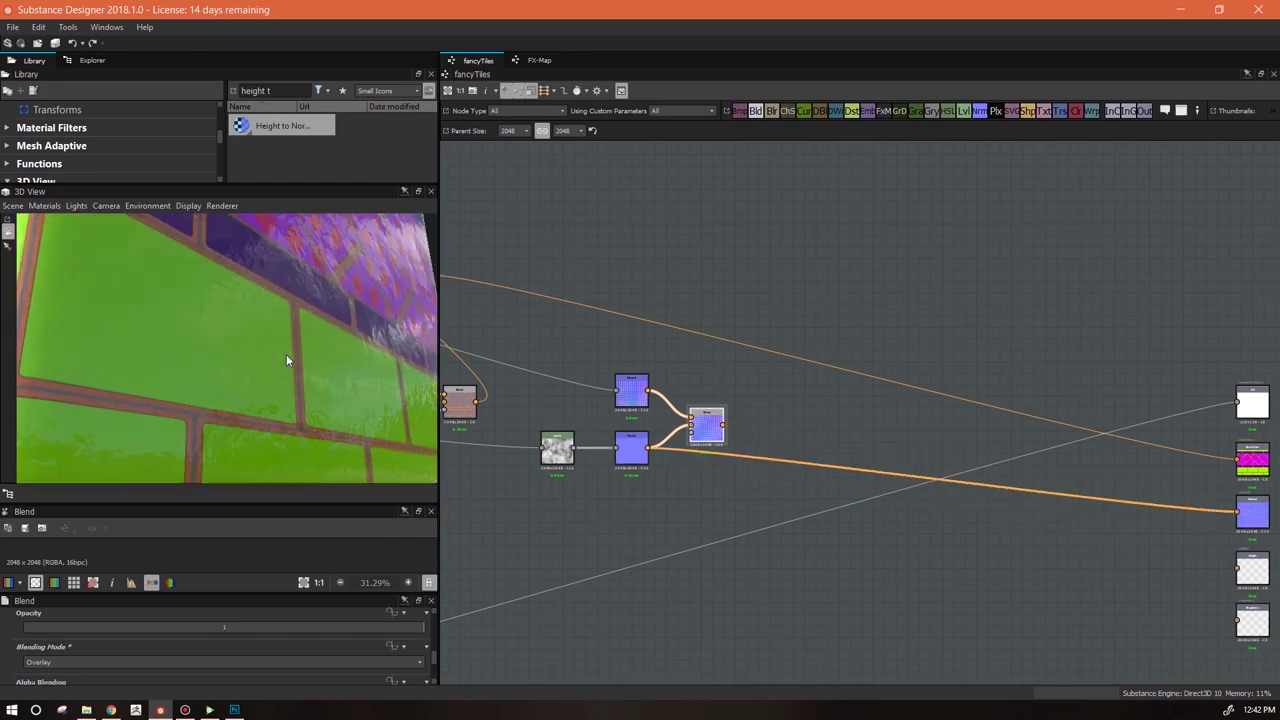
mouse_move(306, 361)
mouse_down()
mouse_move(274, 363)
mouse_move(292, 350)
mouse_move(306, 369)
mouse_up()
Brighten the midtones of the Levels node that feeds the cloud Normal node
click(557, 449)
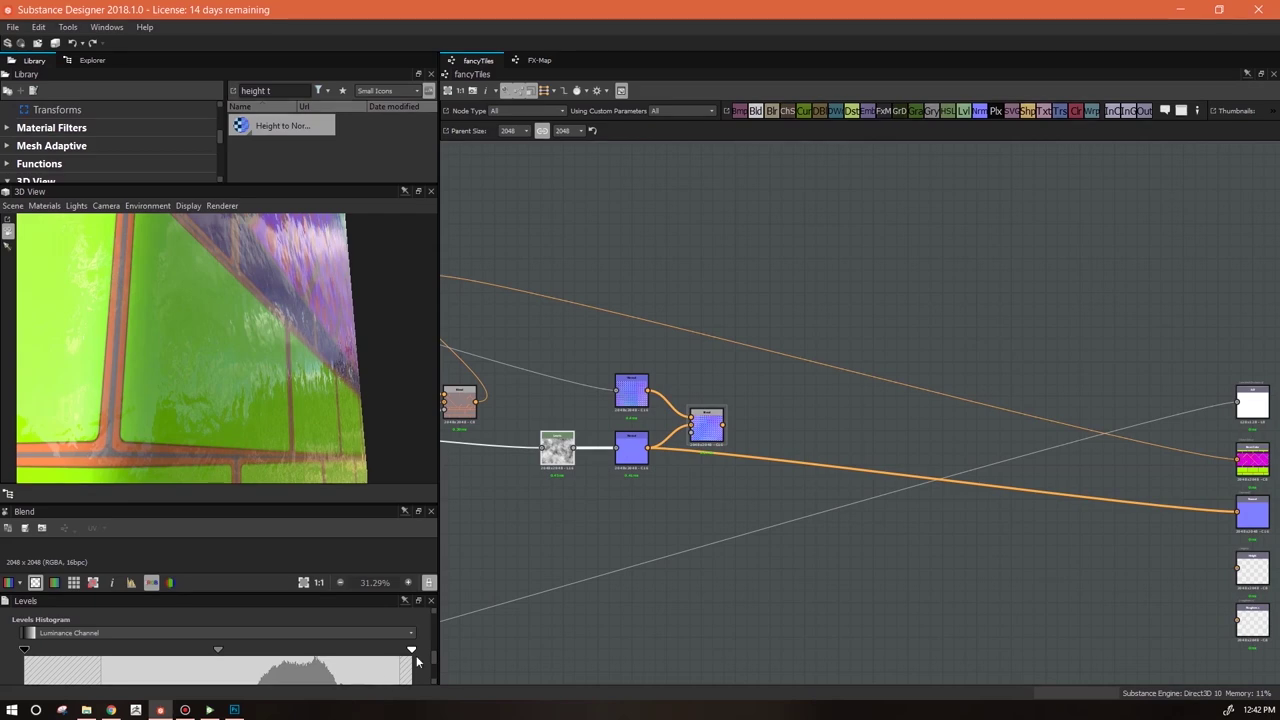
scroll(434, 660, down, 1)
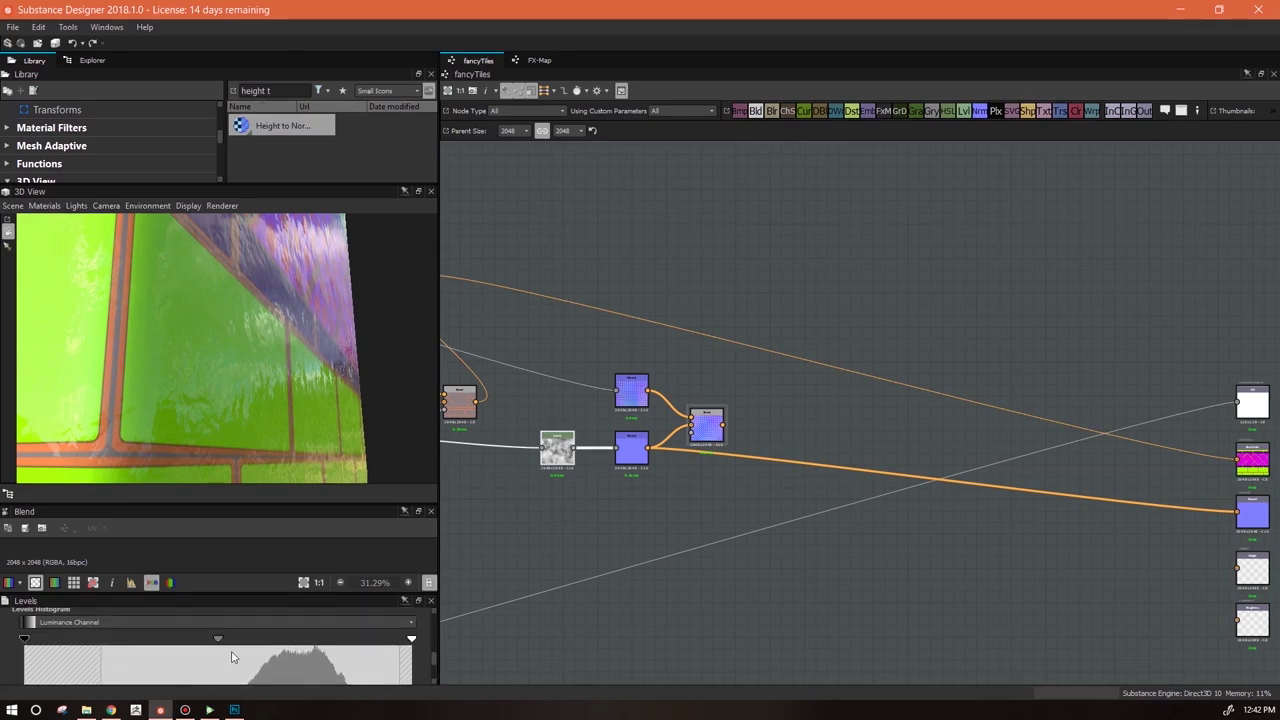
drag(220, 643, 194, 662)
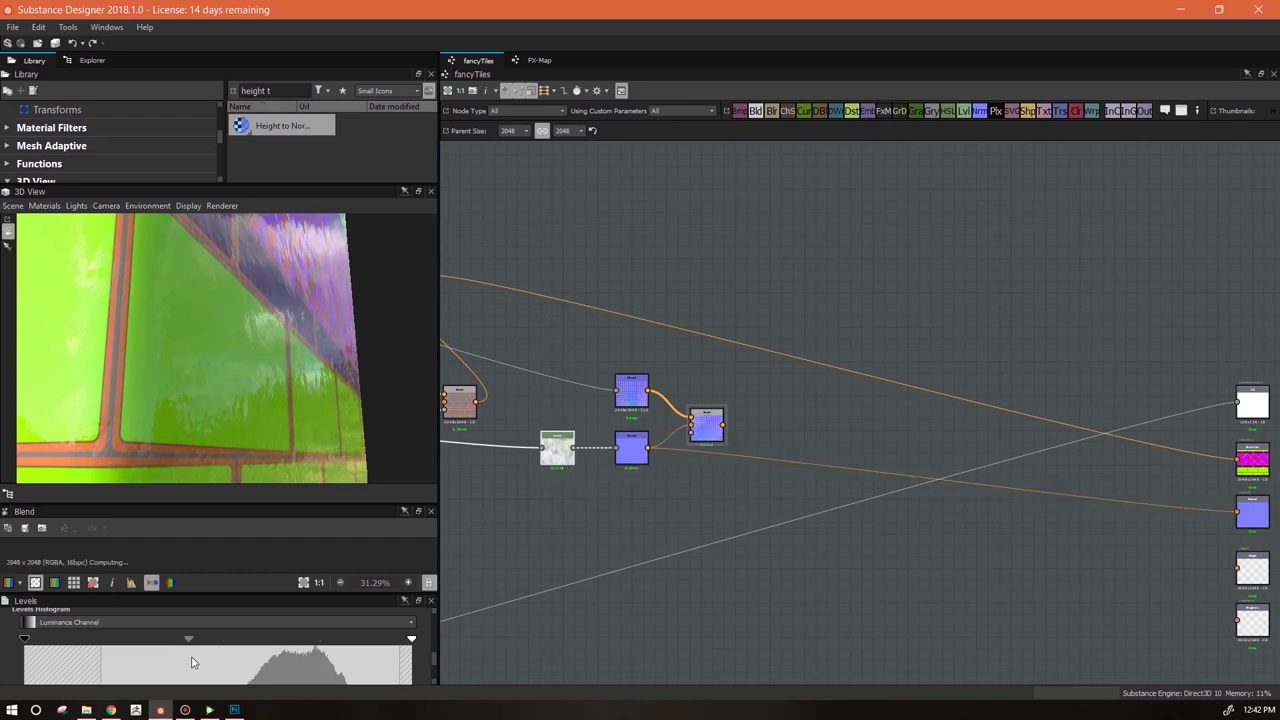
Reconnect the Blend of both Normal nodes to the Normal output and inspect the flower relief up close
drag(722, 425, 1238, 511)
drag(370, 345, 320, 374)
middle_drag(670, 491, 826, 499)
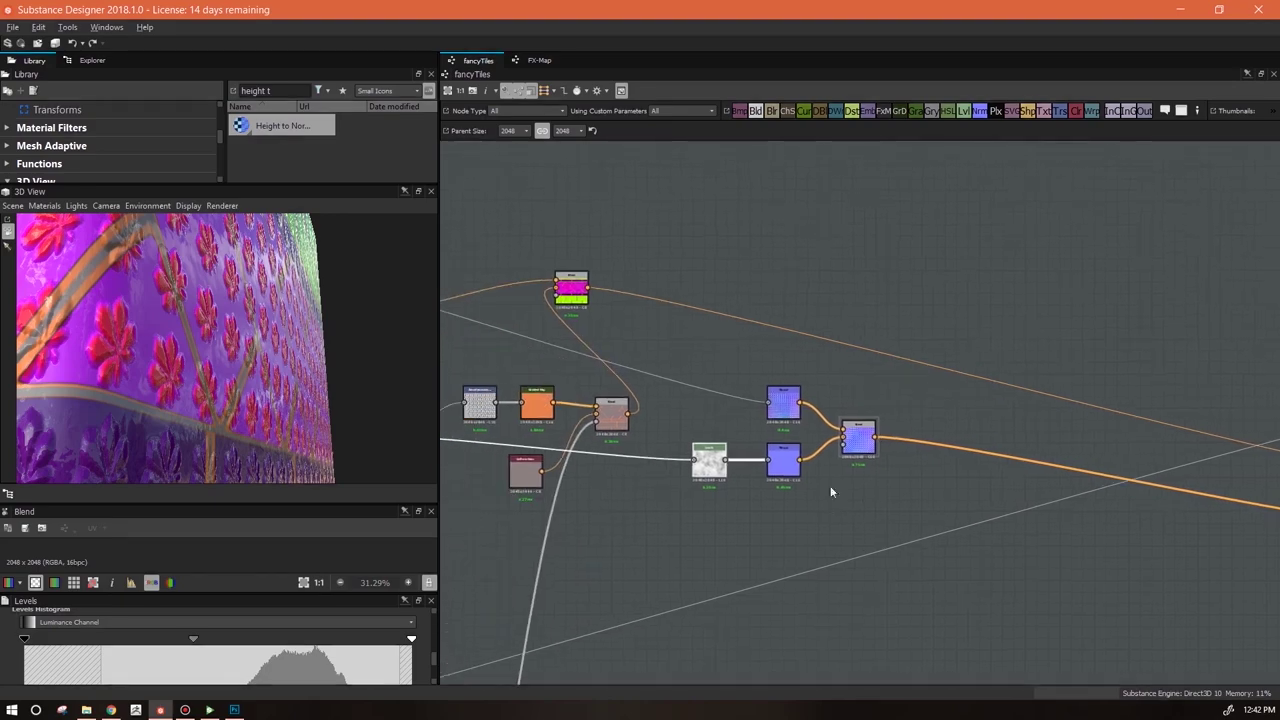
Reduce the flower Normal node's intensity to 2.13 and inspect the flower relief in the 3D view
click(783, 403)
drag(418, 617, 306, 622)
drag(324, 396, 265, 414)
scroll(815, 566, down, 2)
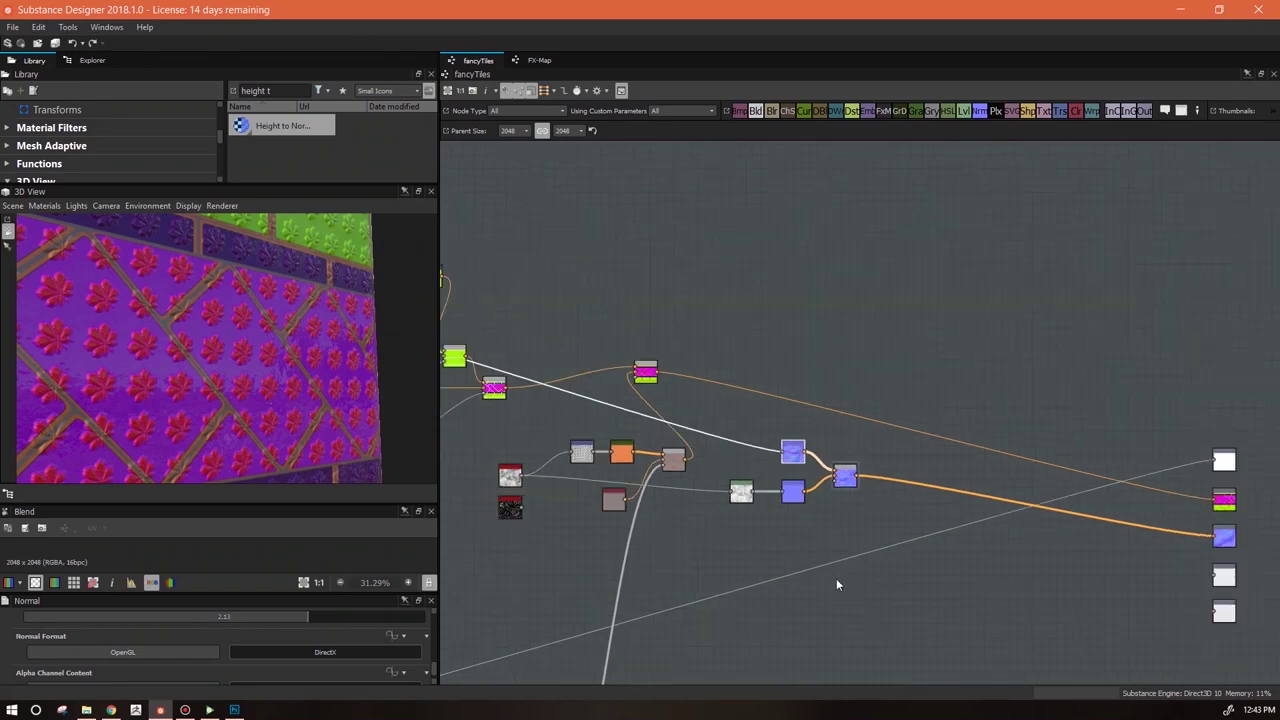
drag(110, 378, 55, 312)
middle_drag(419, 411, 298, 400)
Add a new Blend node below the normal map nodes and feed the last node of the fancyTiles frame into it
drag(793, 452, 789, 452)
scroll(611, 434, down, 3)
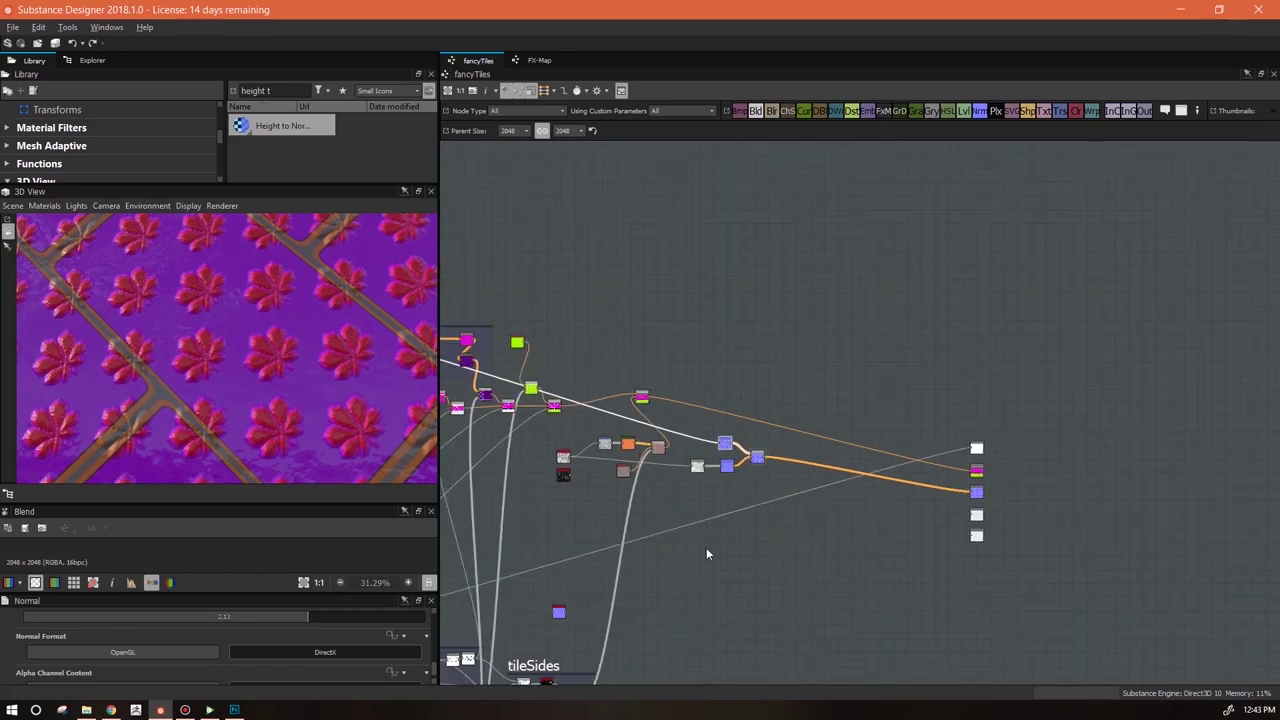
middle_drag(706, 547, 978, 503)
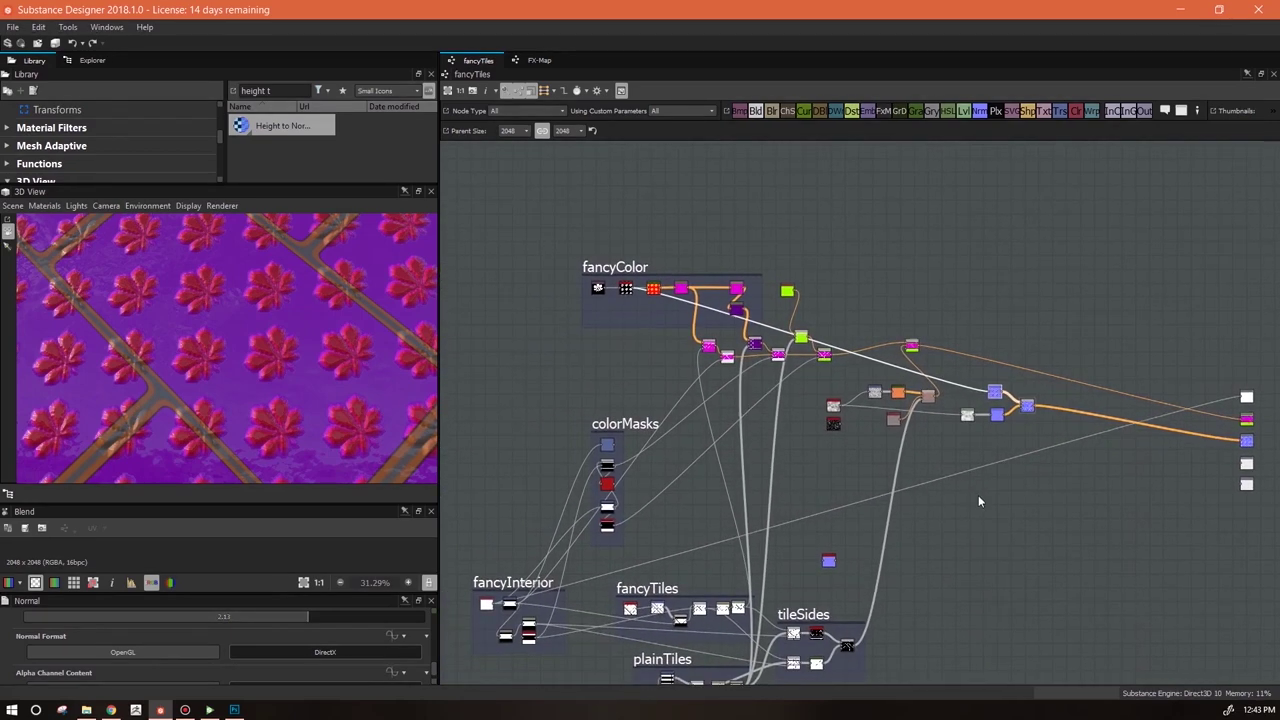
click(978, 495)
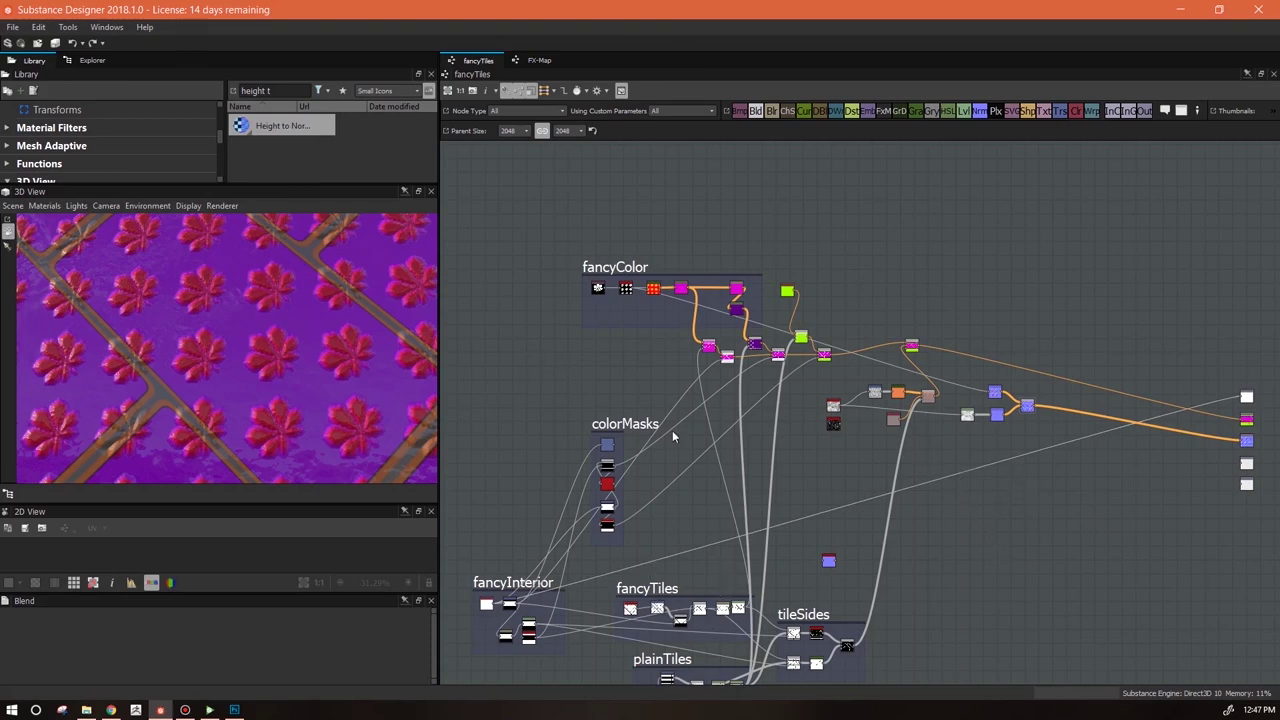
drag(756, 112, 991, 537)
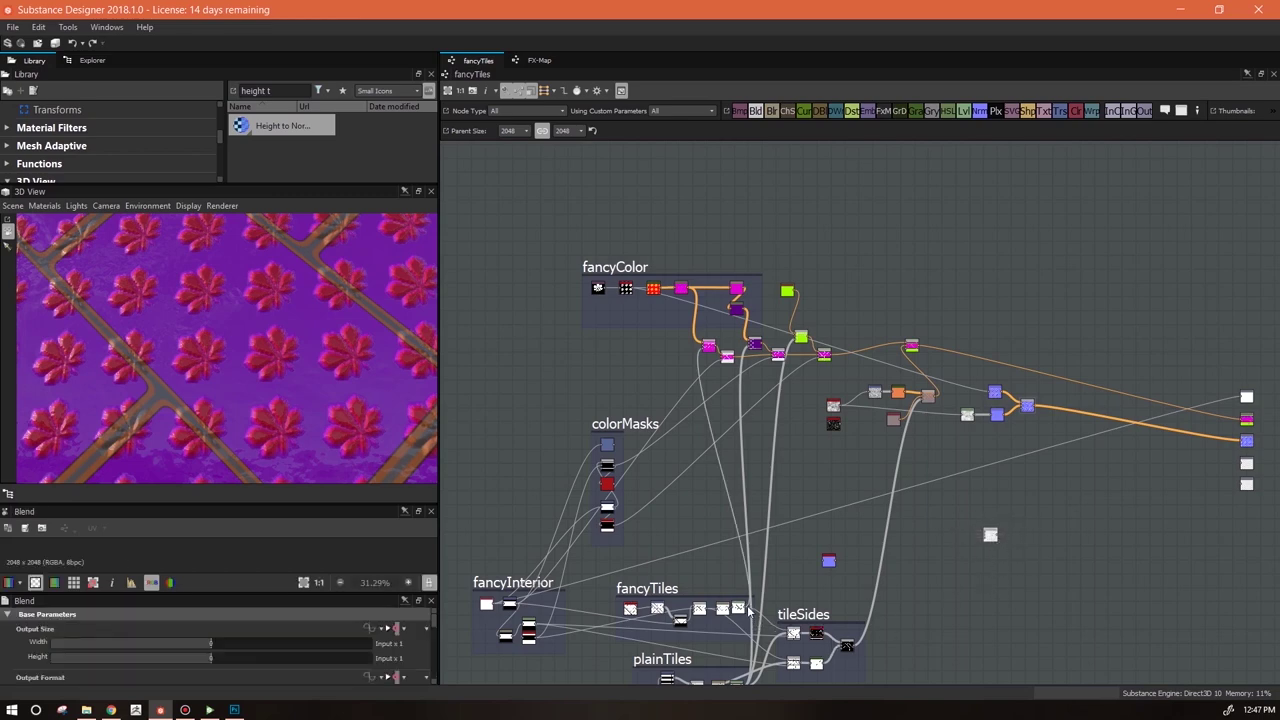
drag(748, 620, 988, 535)
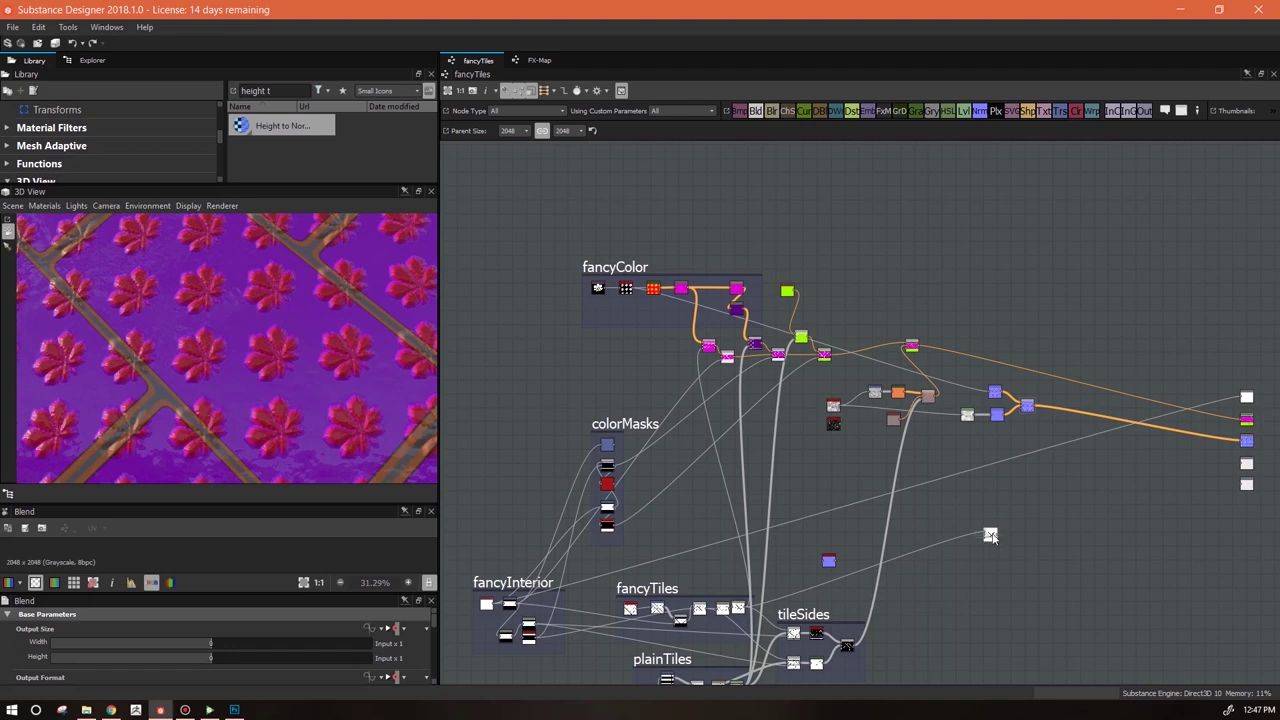
Enlarge the 2D preview and feed the fancyInterior mask into the new Blend node that receives the fancyTiles mask
scroll(993, 545, up, 5)
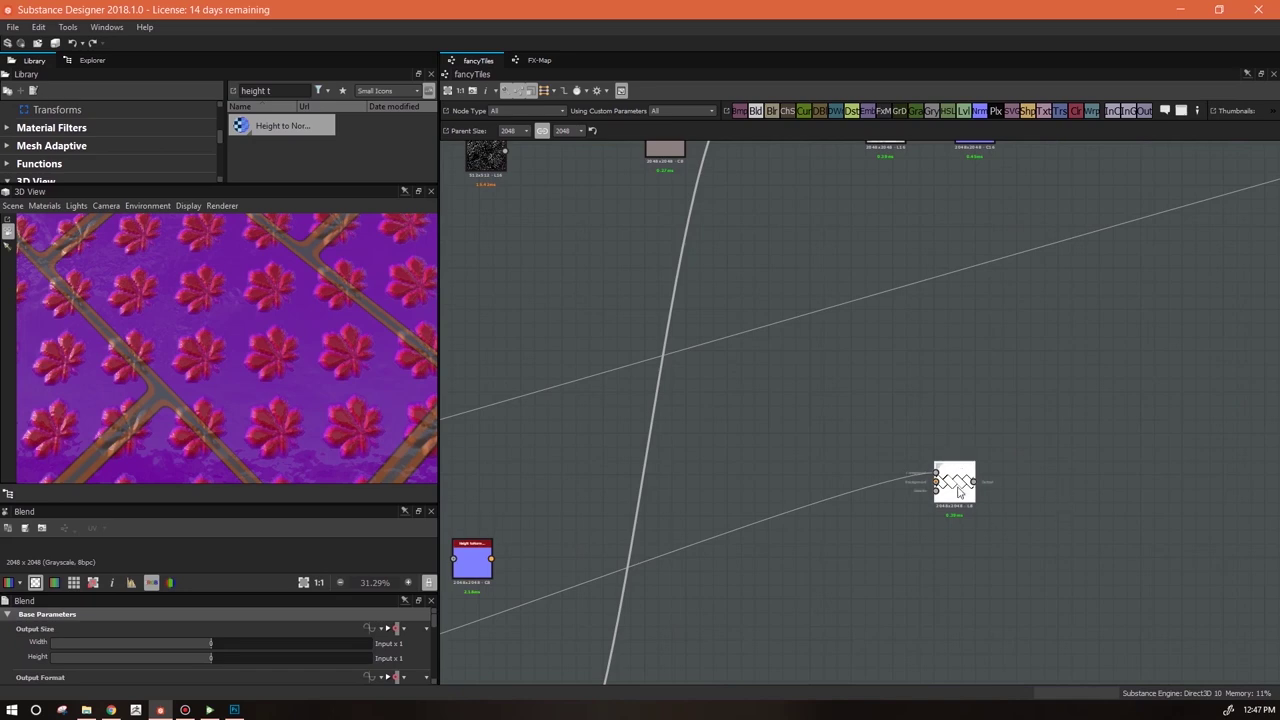
drag(249, 503, 250, 296)
click(305, 582)
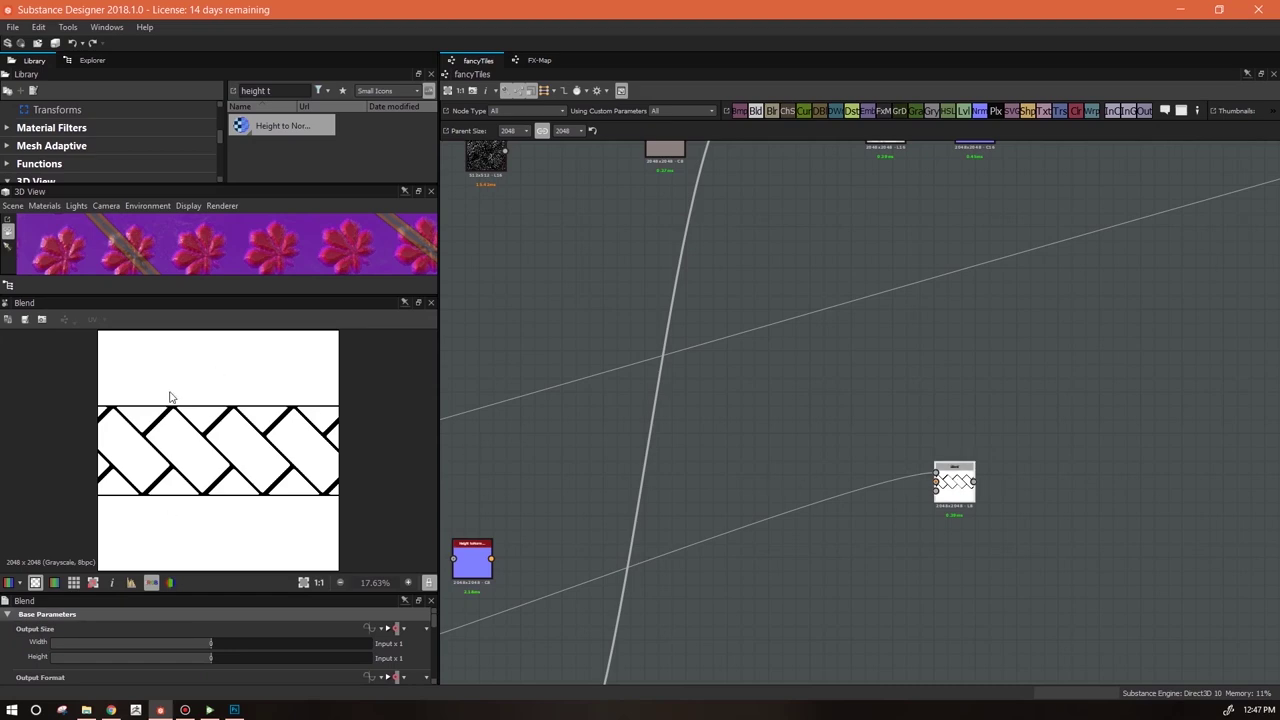
scroll(985, 491, down, 5)
middle_drag(1024, 520, 1178, 399)
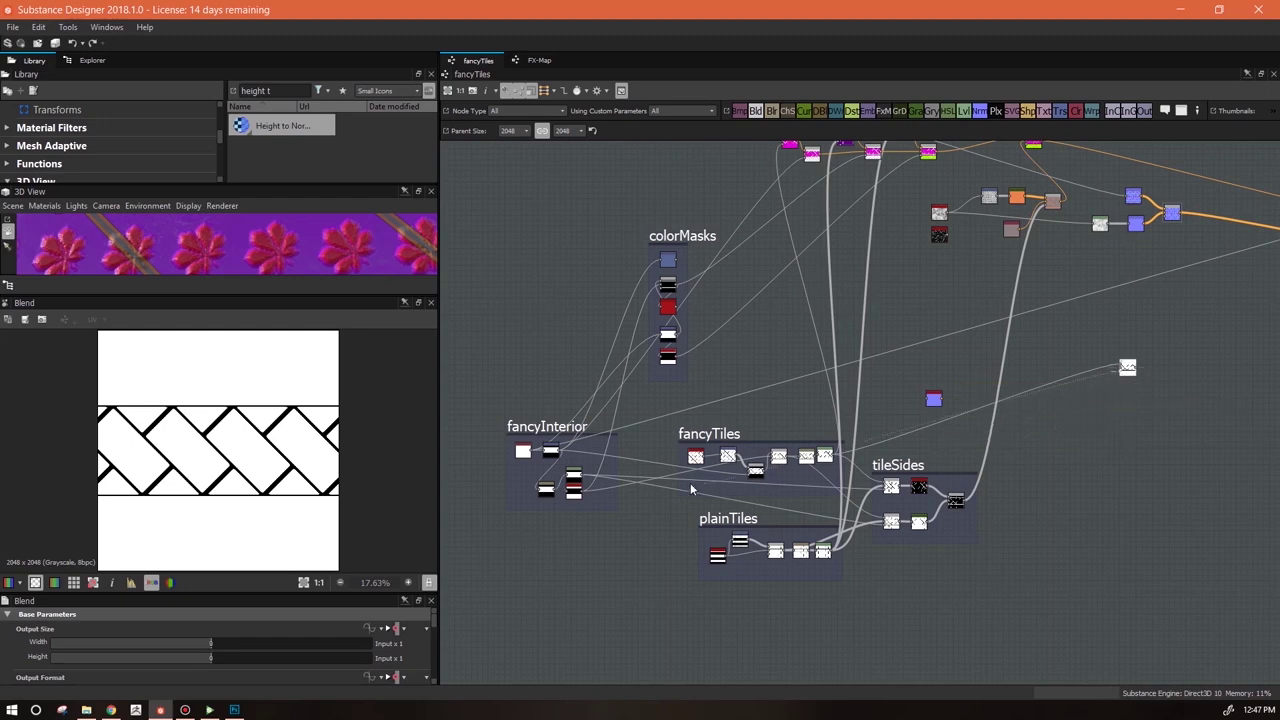
drag(598, 485, 1122, 368)
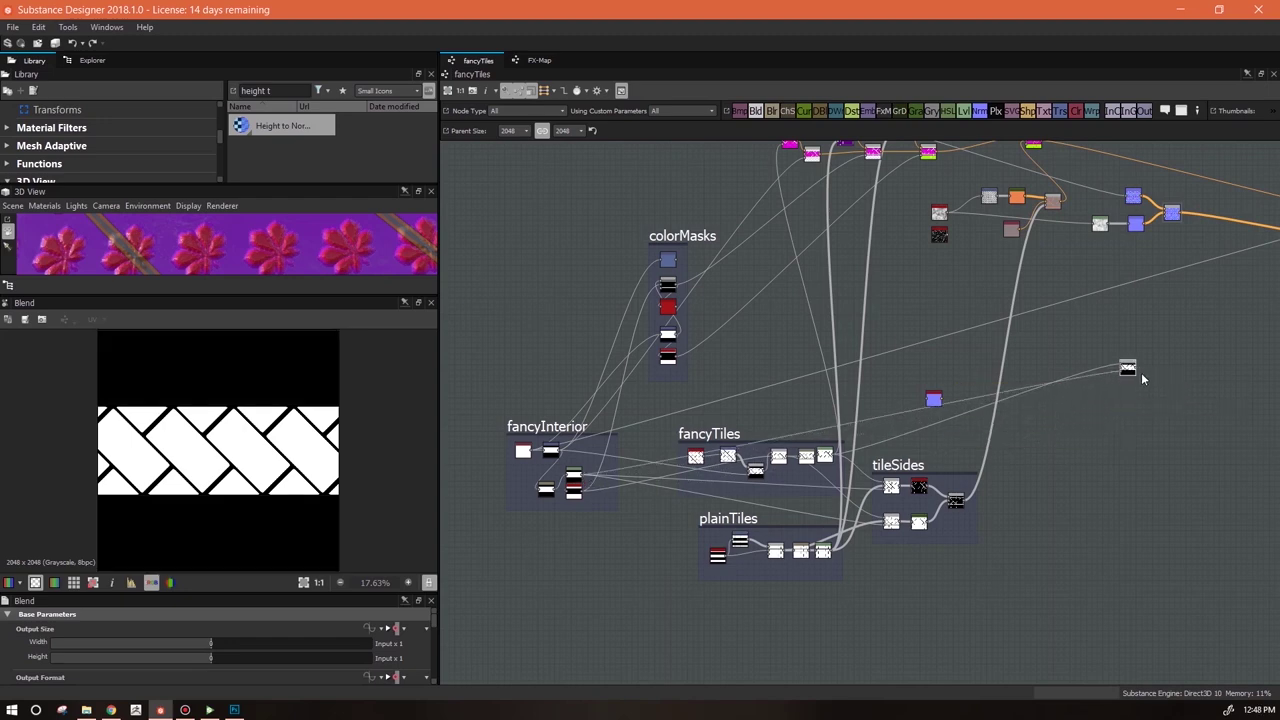
Use the combined tile mask Blend as the opacity mask of the Blend joining both Normal nodes, and inspect the flower normals
middle_drag(1158, 385, 873, 456)
mouse_move(857, 457)
mouse_down()
mouse_move(837, 462)
mouse_move(842, 440)
mouse_up()
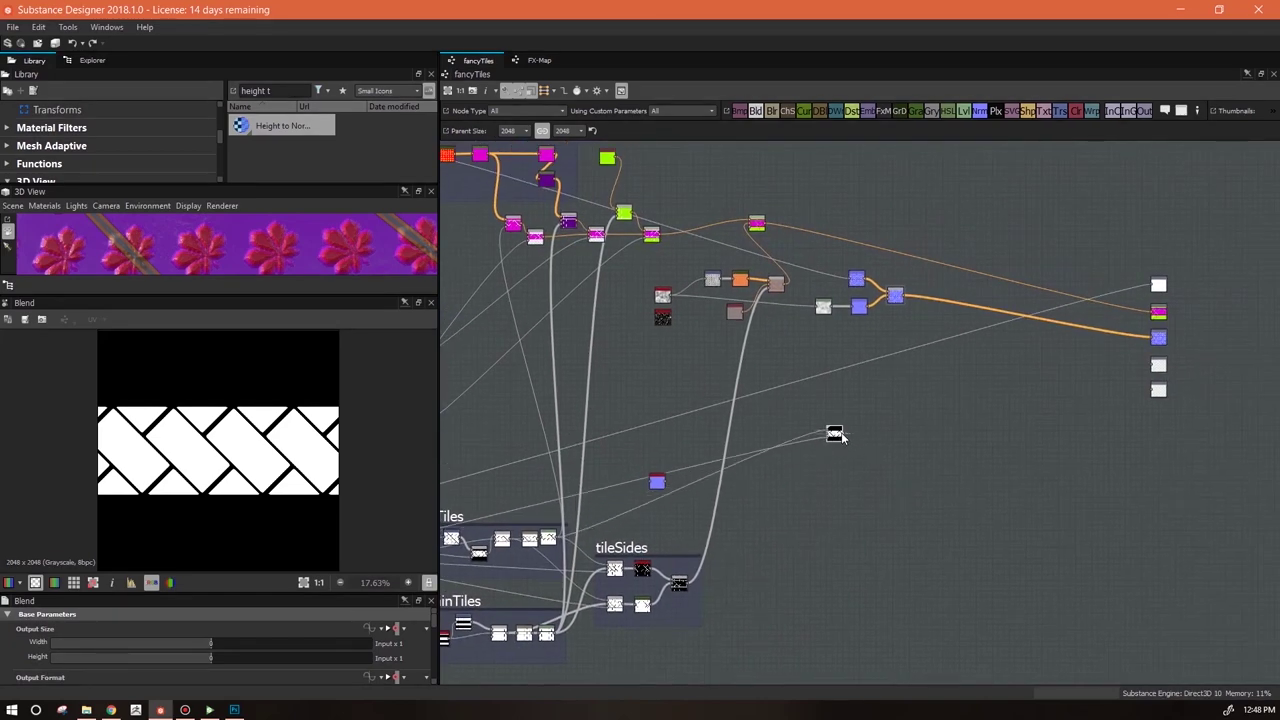
drag(907, 343, 897, 302)
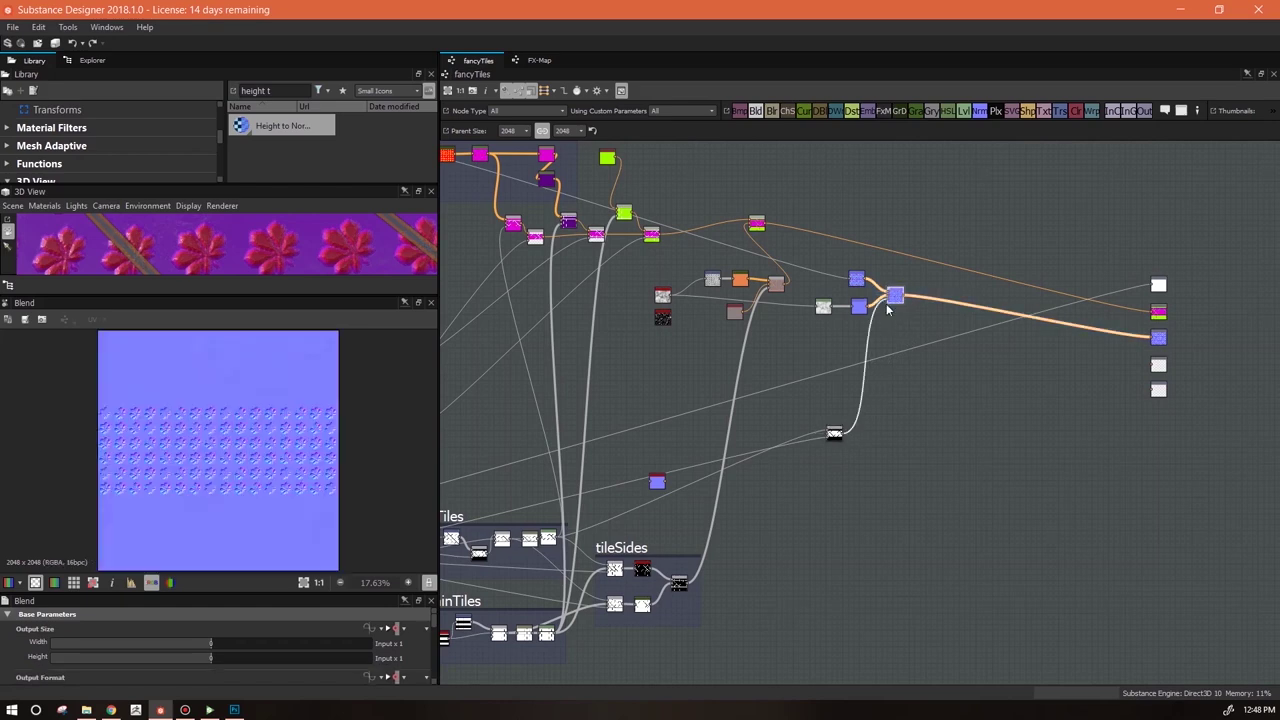
scroll(257, 428, up, 4)
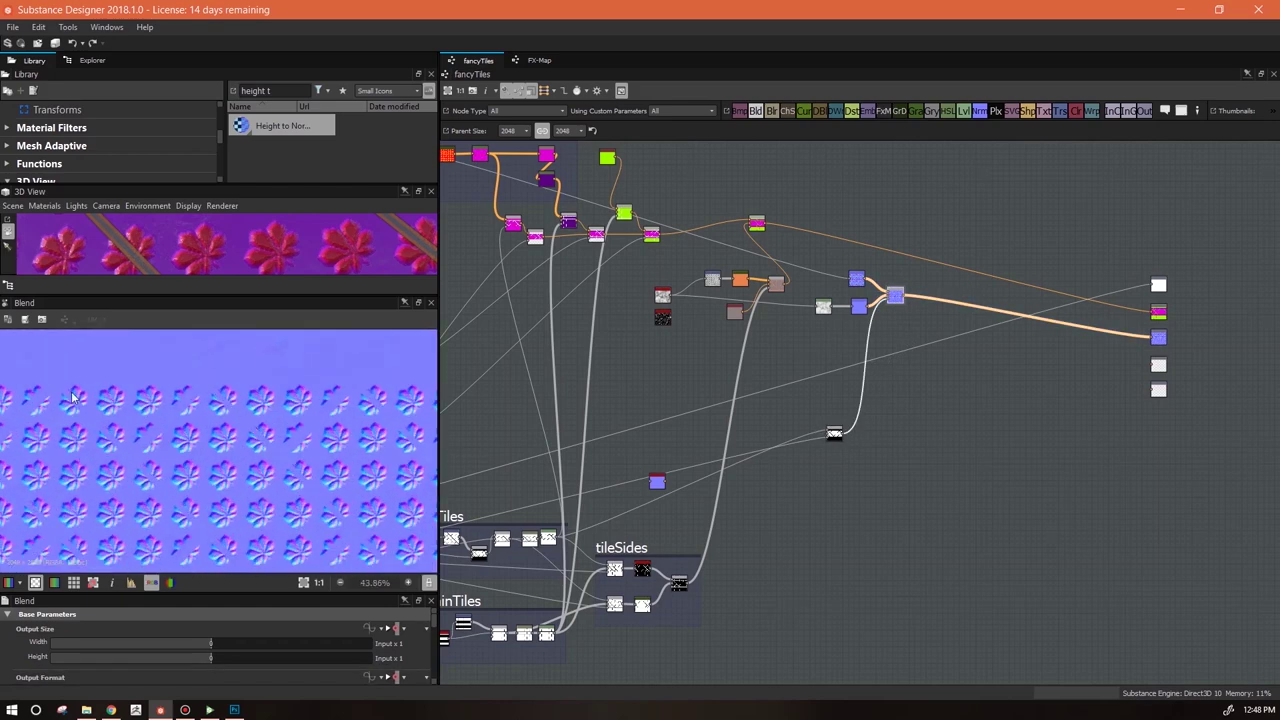
scroll(321, 412, down, 2)
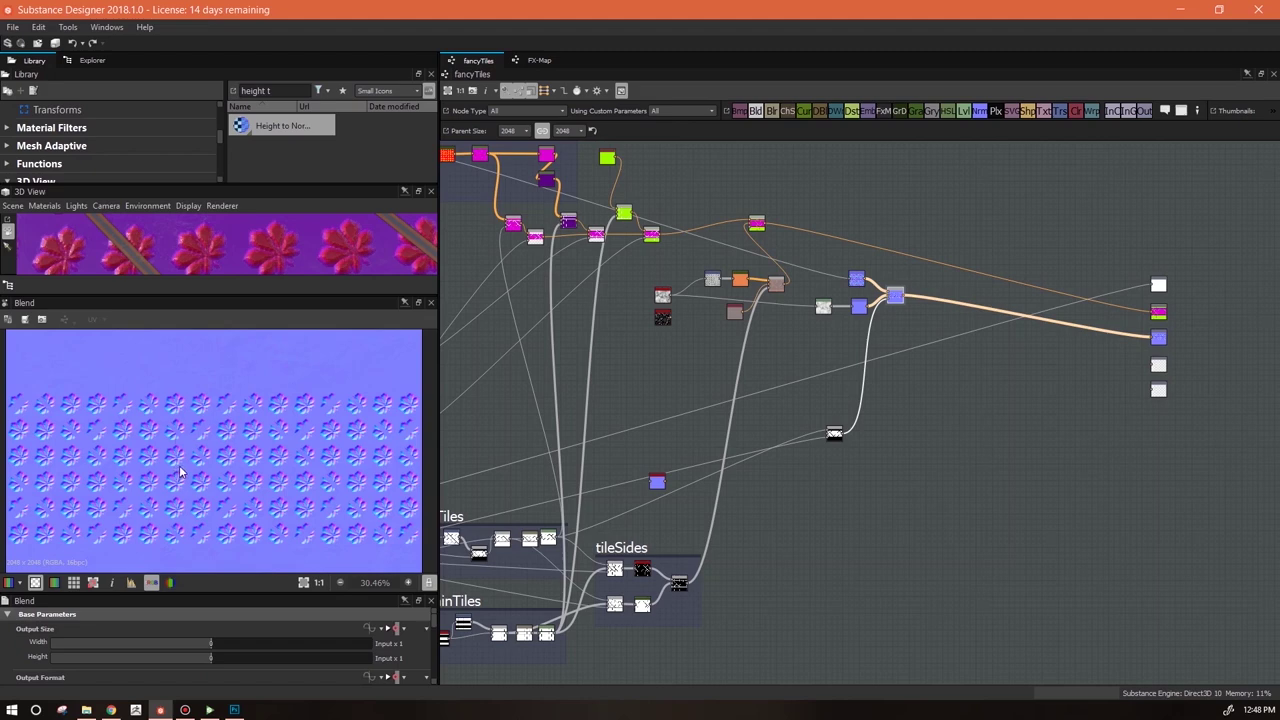
Move the combined tile mask Blend directly below the cloud Normal node
scroll(918, 514, down, 3)
scroll(918, 514, up, 2)
middle_drag(918, 514, 1080, 508)
drag(1016, 449, 1033, 366)
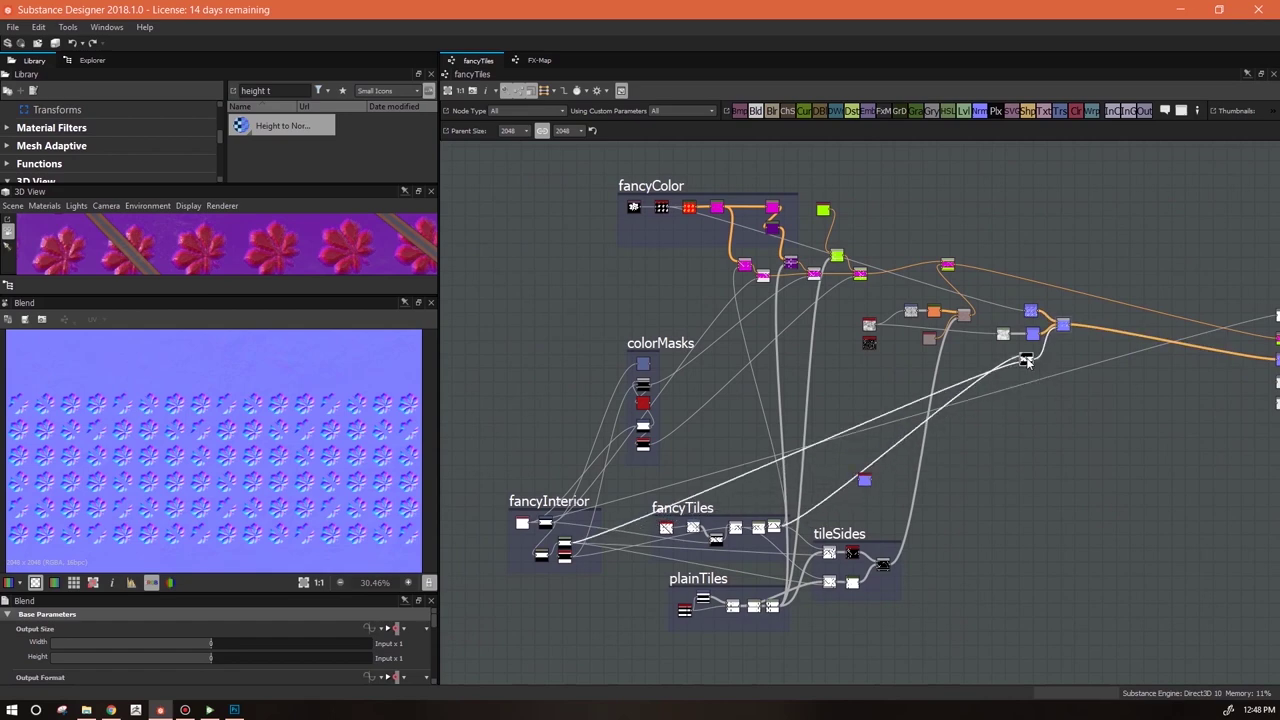
scroll(1102, 415, up, 1)
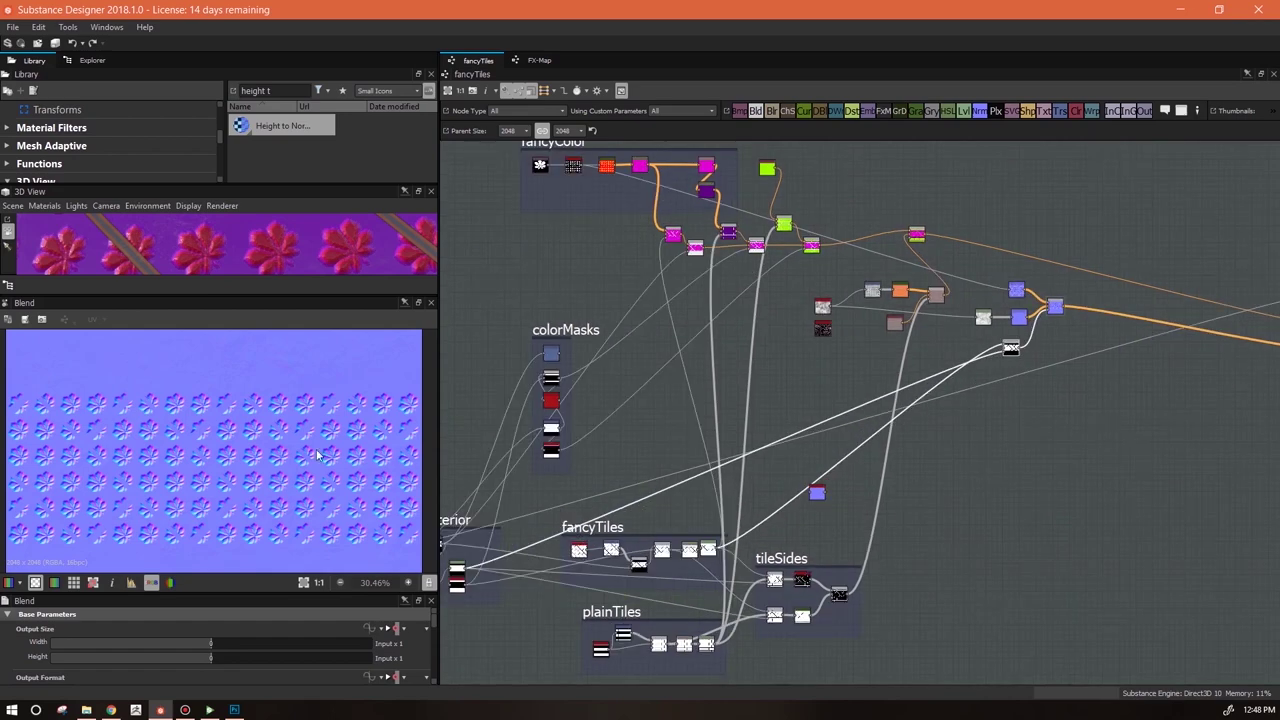
Add a Normal node and feed the dark noise node below the Clouds node into it
middle_drag(877, 408, 799, 411)
drag(982, 113, 794, 354)
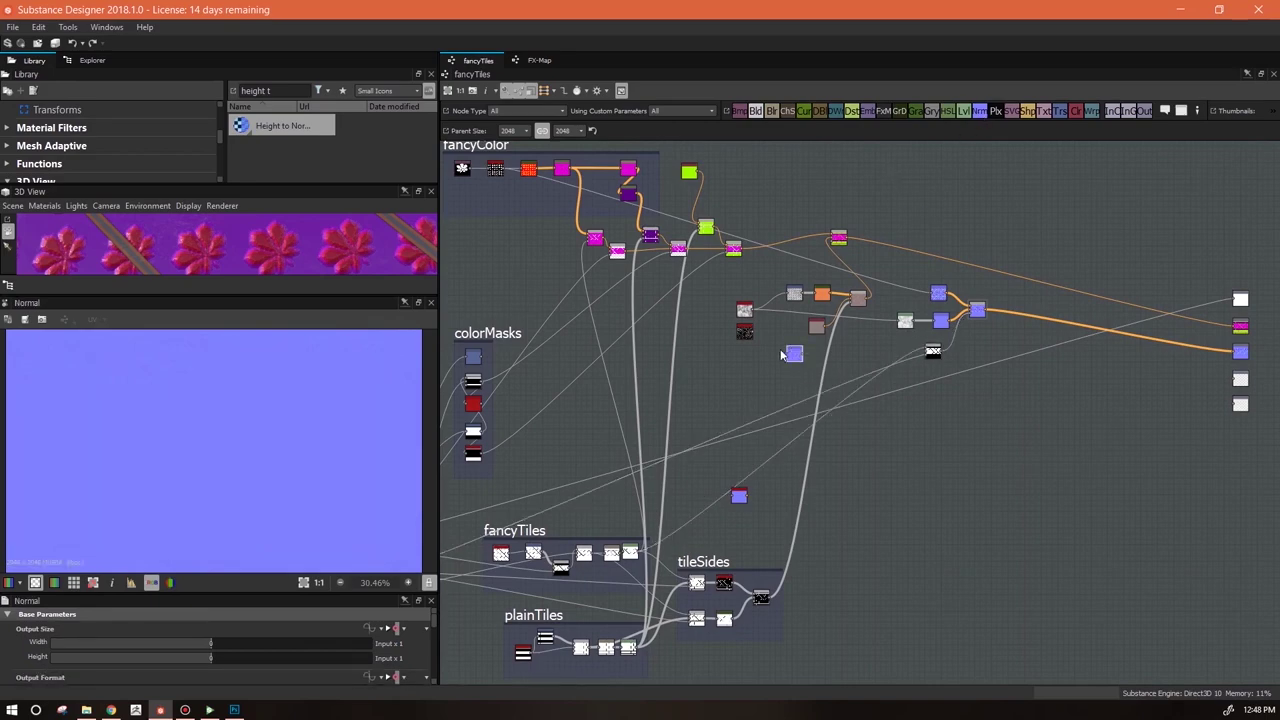
scroll(780, 348, up, 3)
drag(732, 319, 791, 362)
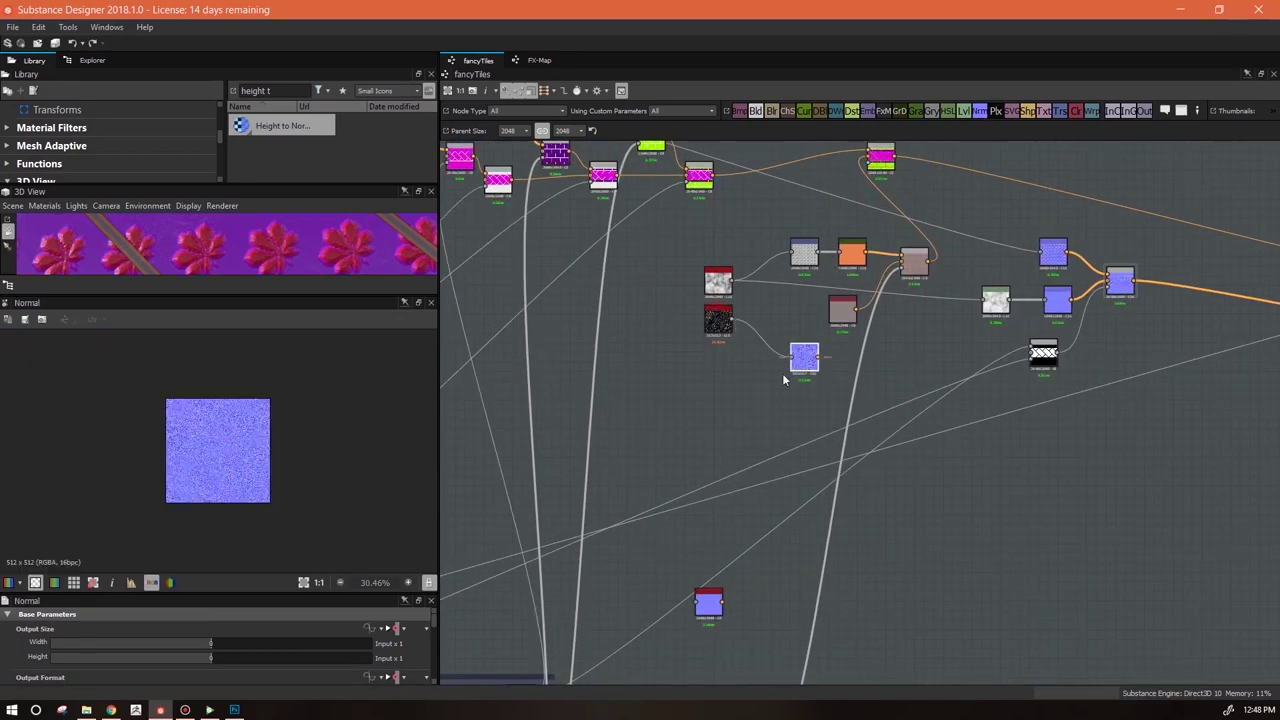
Raise the intensity of the new noise Normal node to its maximum
scroll(784, 379, up, 5)
scroll(867, 384, down, 3)
scroll(829, 500, up, 3)
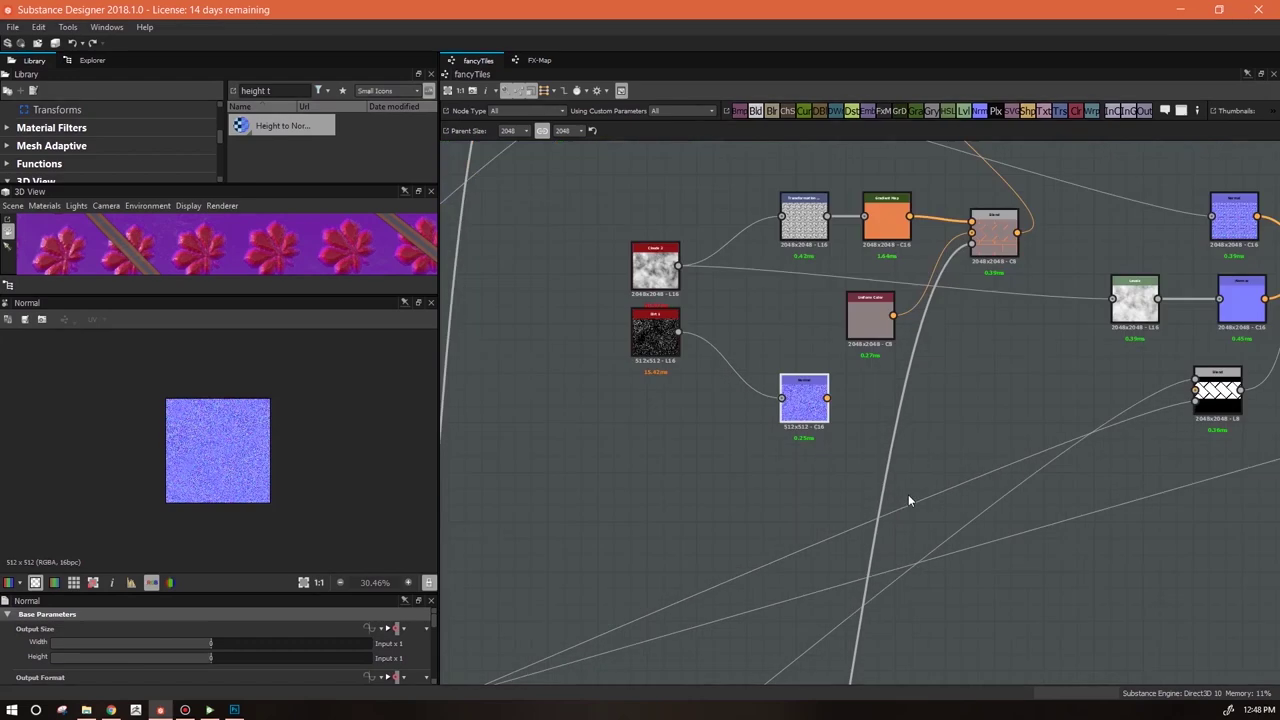
scroll(829, 500, down, 2)
scroll(420, 640, down, 3)
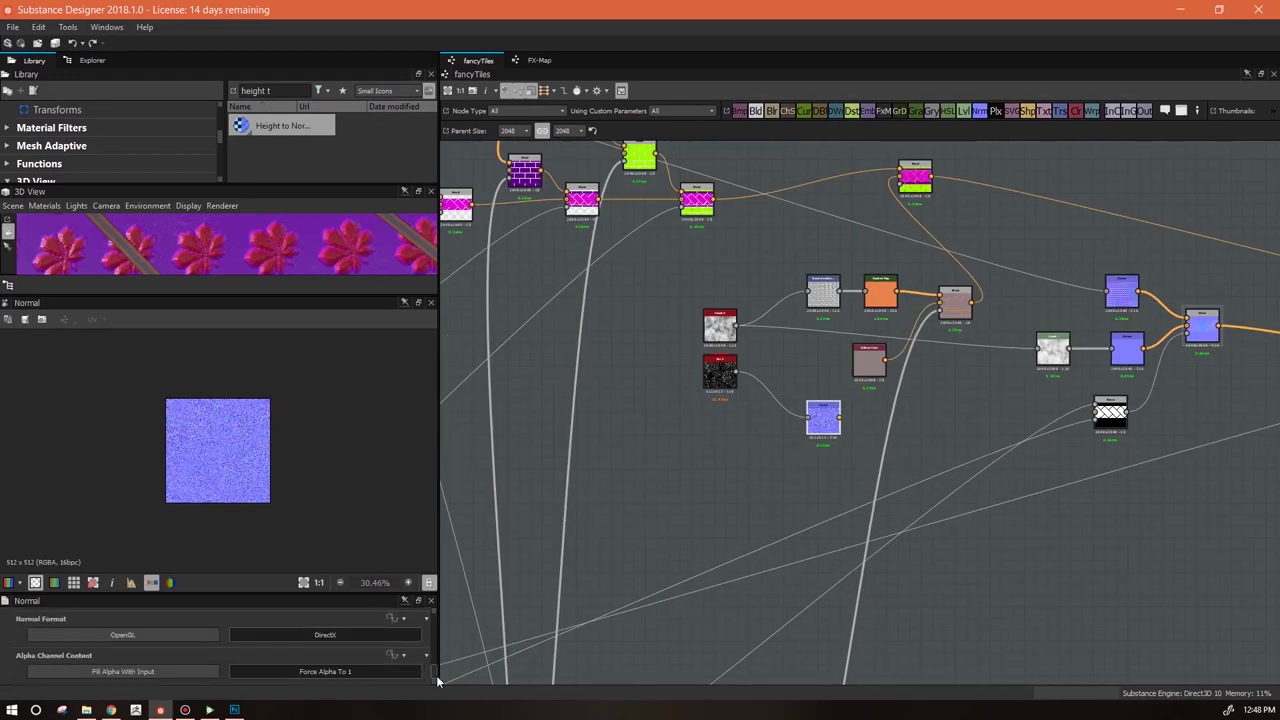
scroll(375, 662, down, 3)
drag(406, 656, 430, 655)
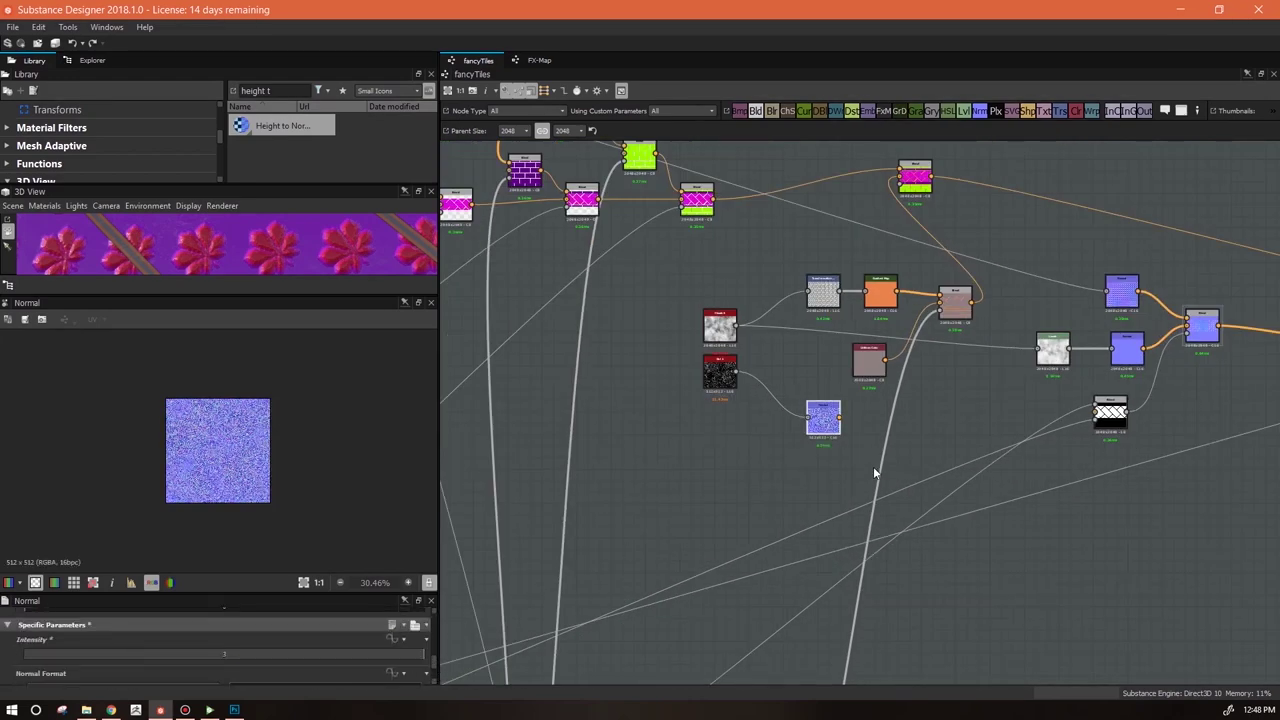
Move the noise Normal node beside the tile mask Blend and add a new Blend node beyond the flower and cloud Blend
middle_drag(834, 461, 595, 488)
scroll(566, 470, down, 1)
drag(580, 455, 875, 472)
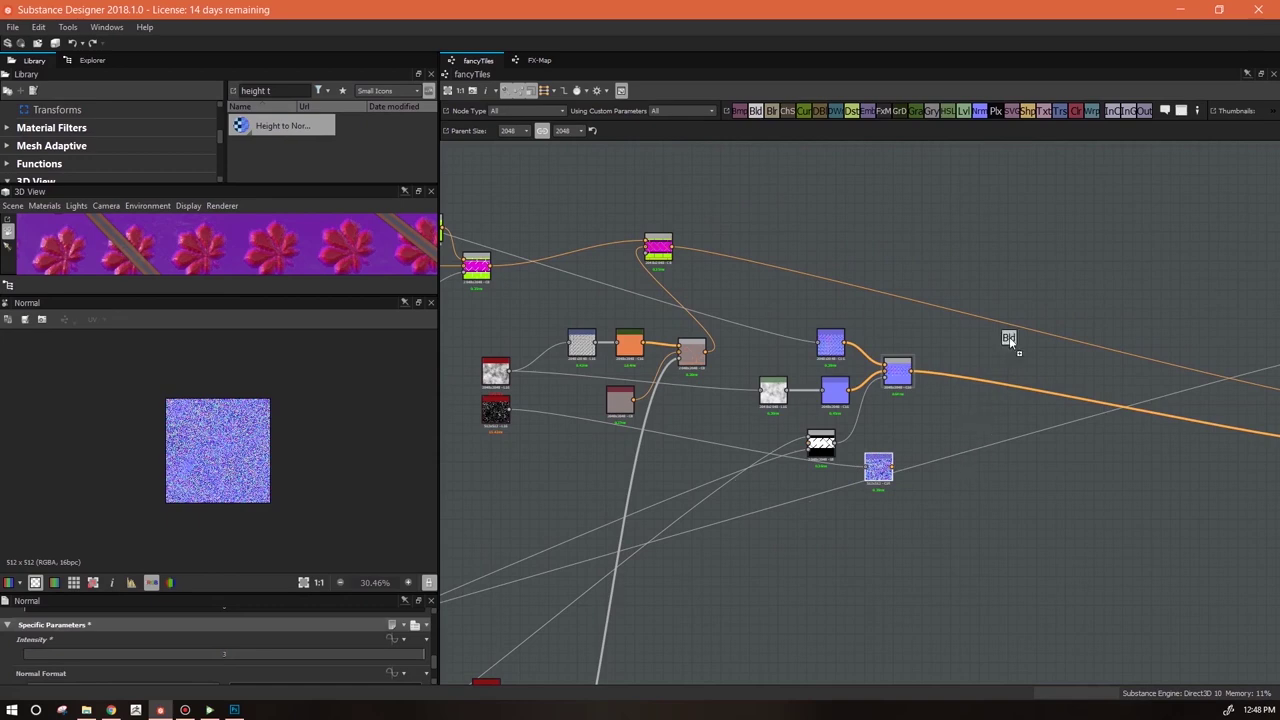
click(1003, 403)
Preview the tileSides masks and the blended flower and cloud normal map
scroll(1000, 410, down, 5)
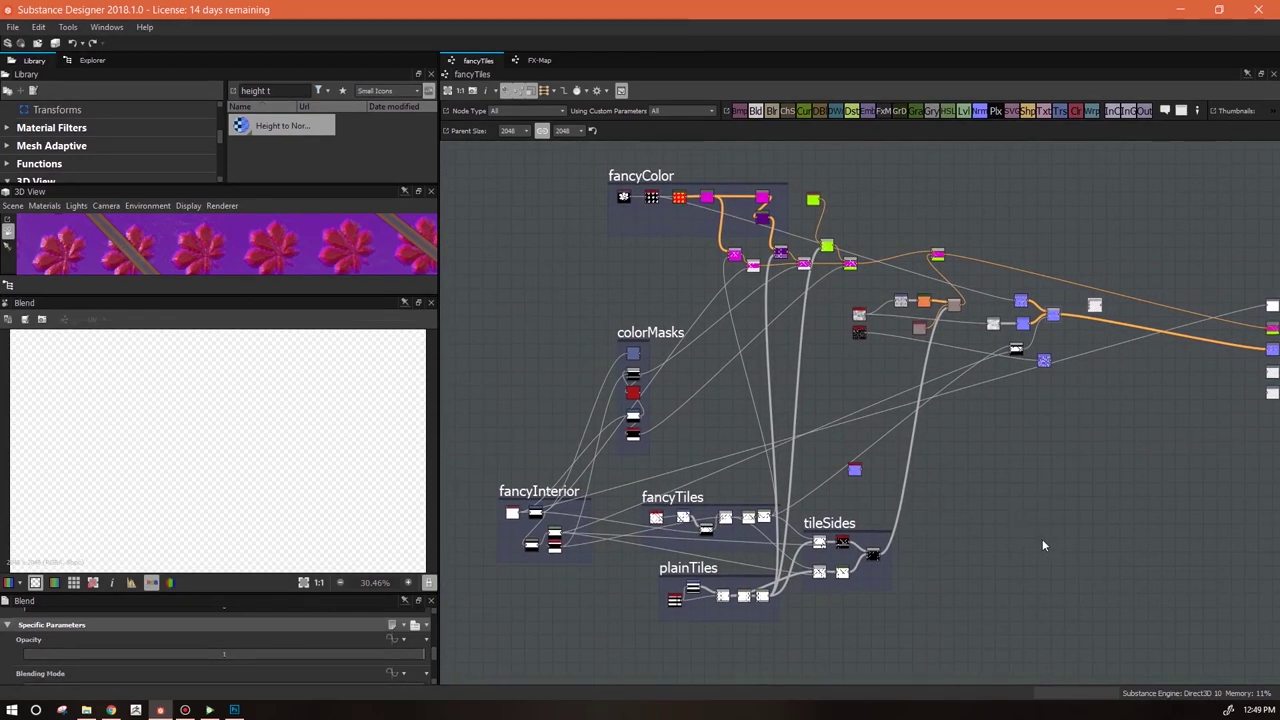
scroll(1042, 543, up, 2)
double_click(799, 560)
double_click(721, 543)
double_click(799, 560)
middle_drag(920, 486, 895, 523)
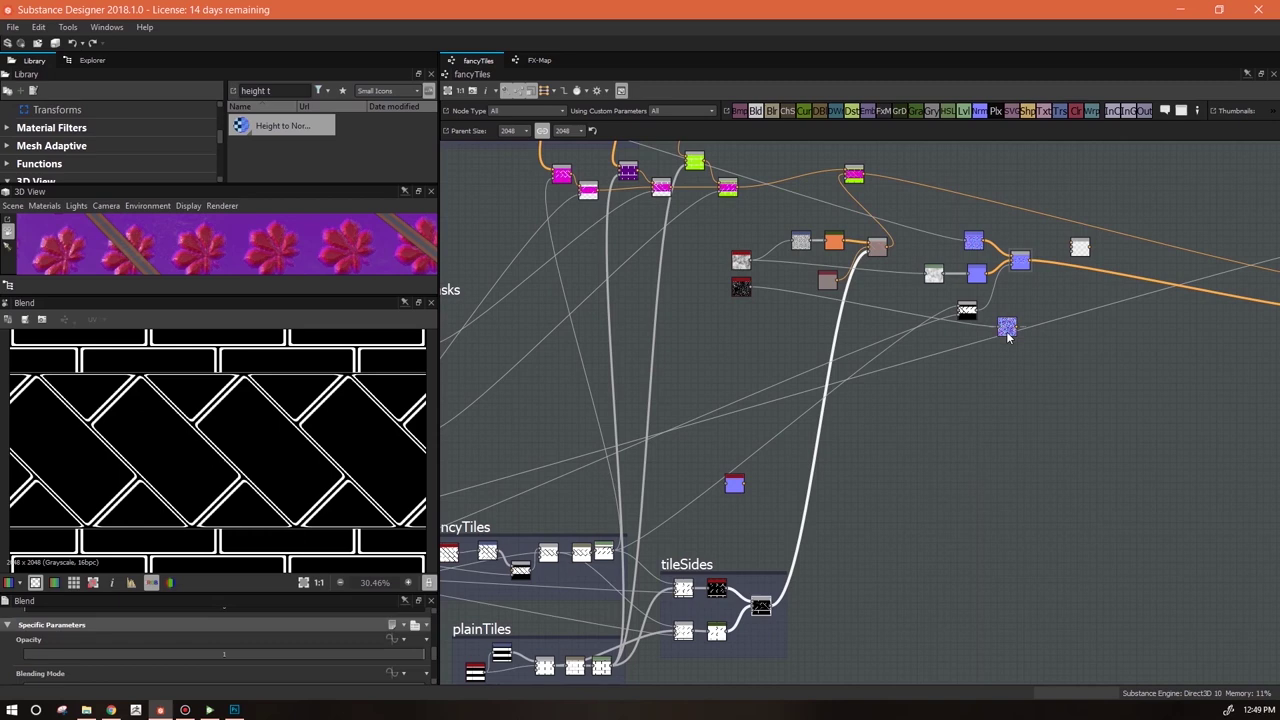
middle_drag(1006, 334, 913, 343)
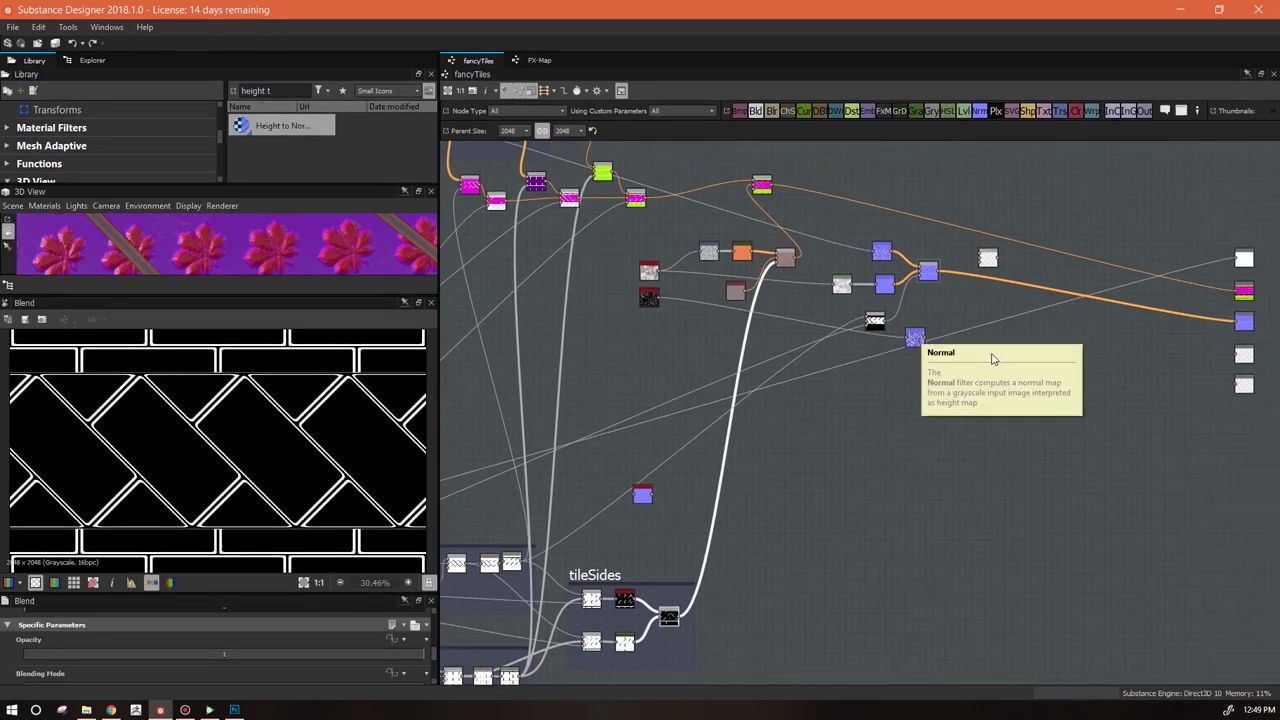
double_click(929, 272)
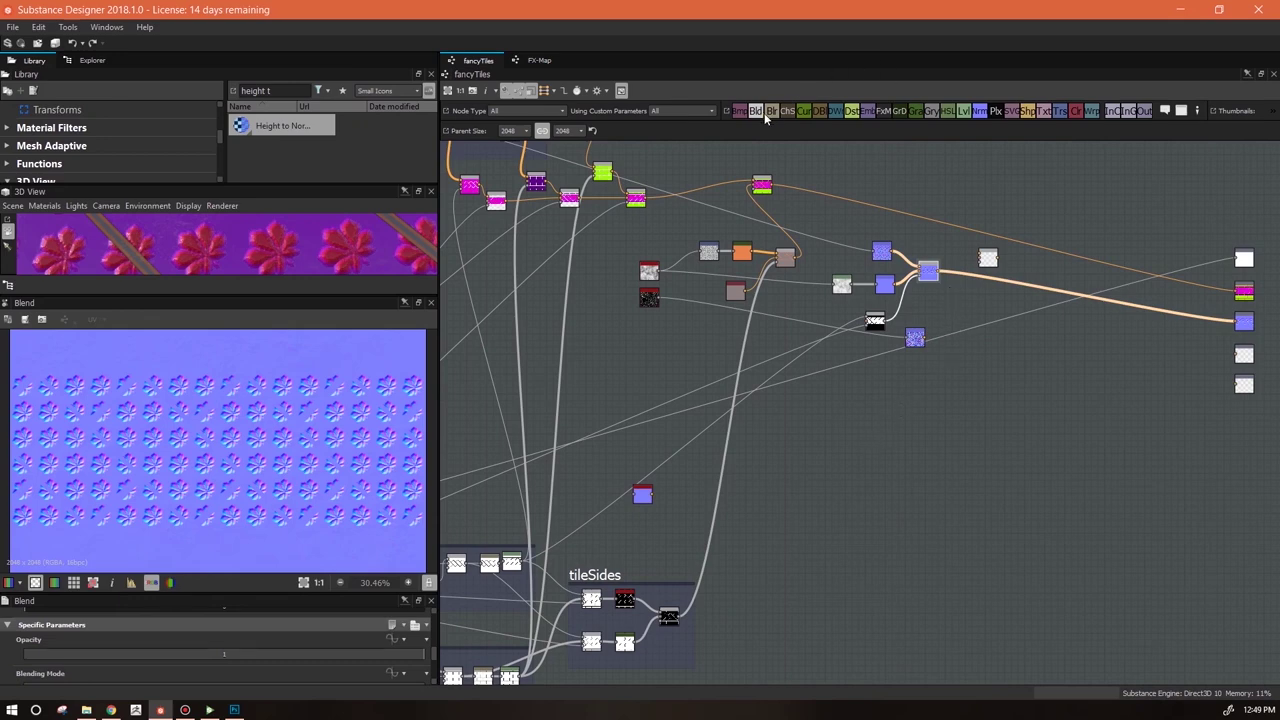
Add an Invert Grayscale node below the noise Normal node and feed the final tileSides Blend into it
drag(272, 86, 185, 91)
text(inv)
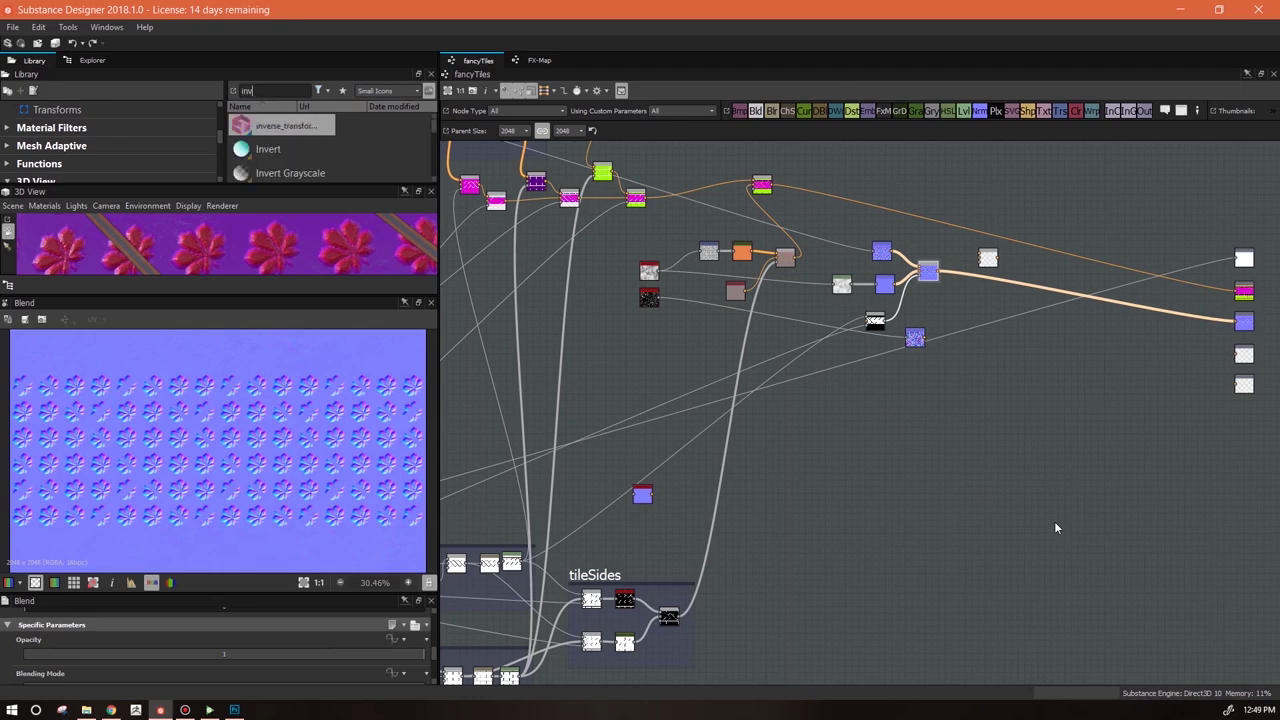
drag(290, 173, 987, 363)
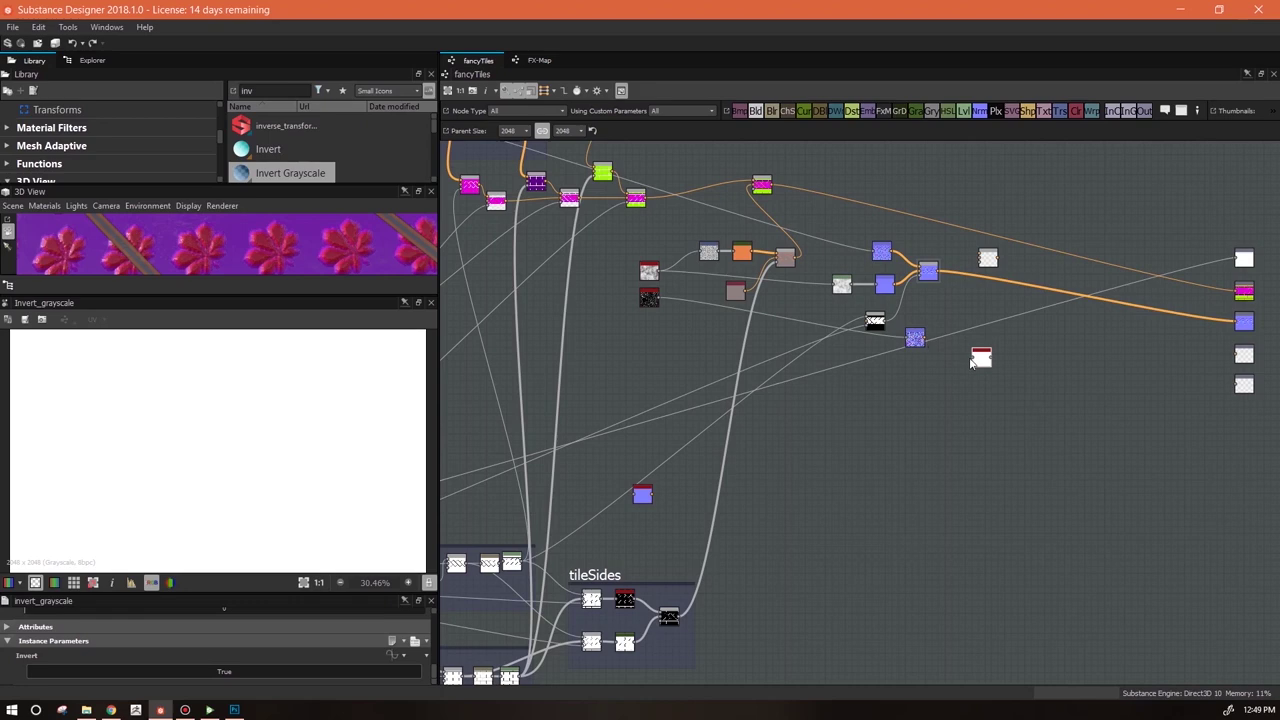
drag(681, 616, 974, 358)
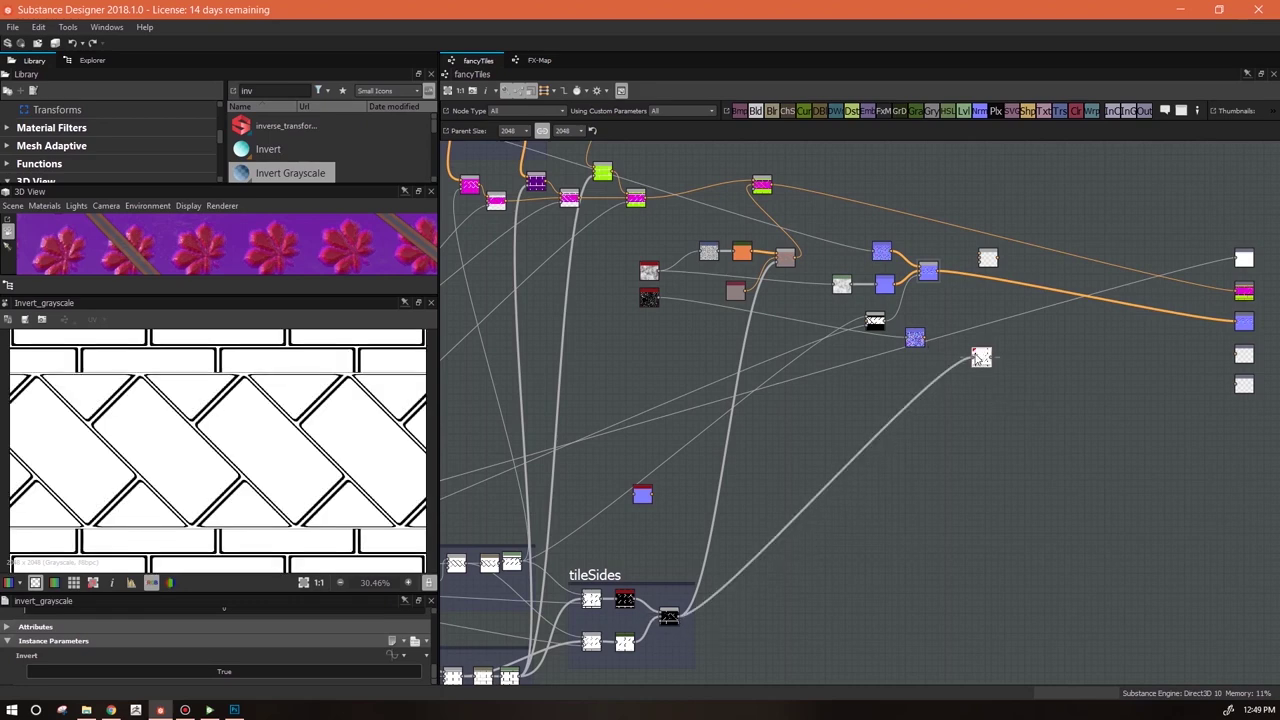
drag(980, 357, 950, 370)
Try the tileSides masks in turn as Invert Grayscale input, ending with the last node of the frame's lower row
double_click(592, 599)
double_click(972, 365)
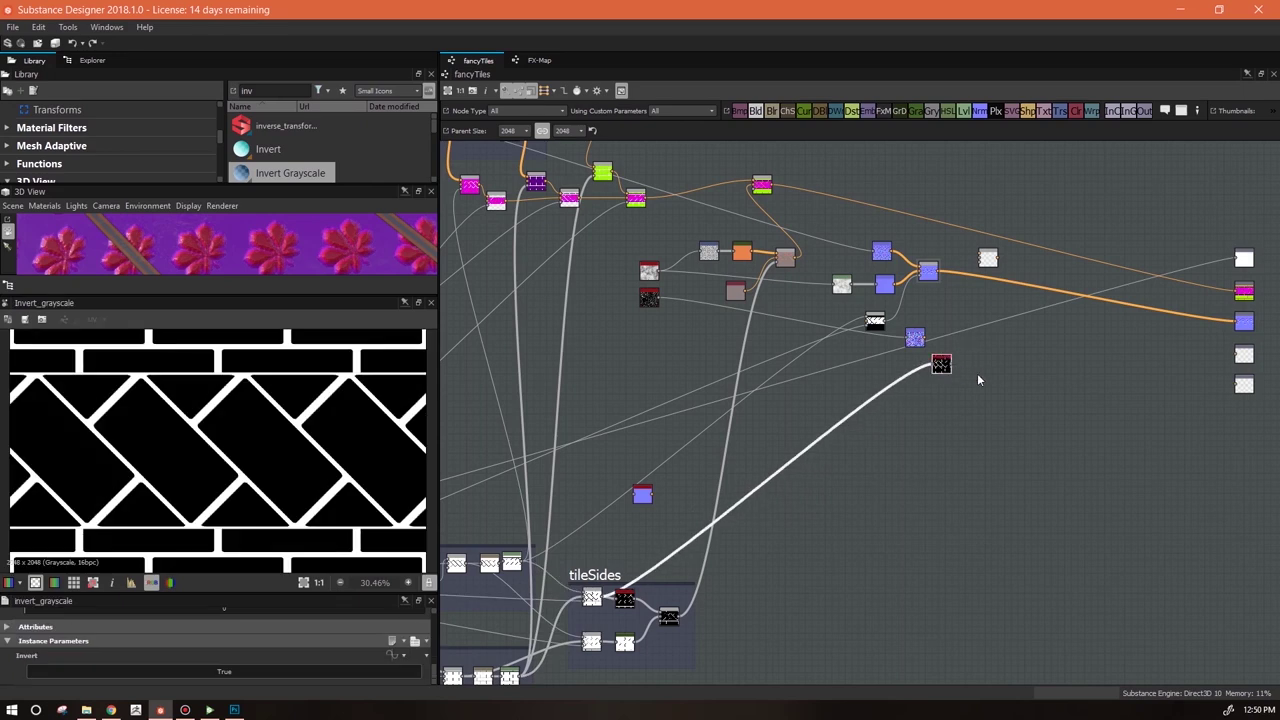
double_click(592, 598)
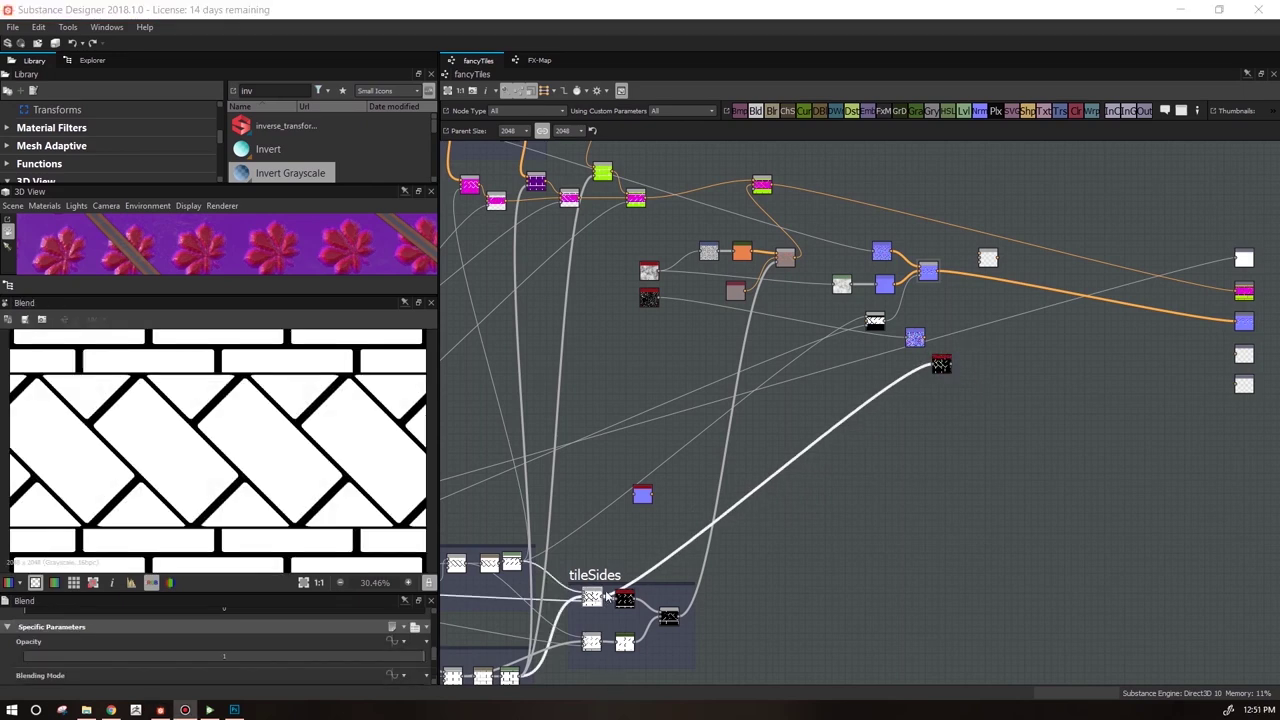
drag(604, 641, 940, 367)
double_click(941, 367)
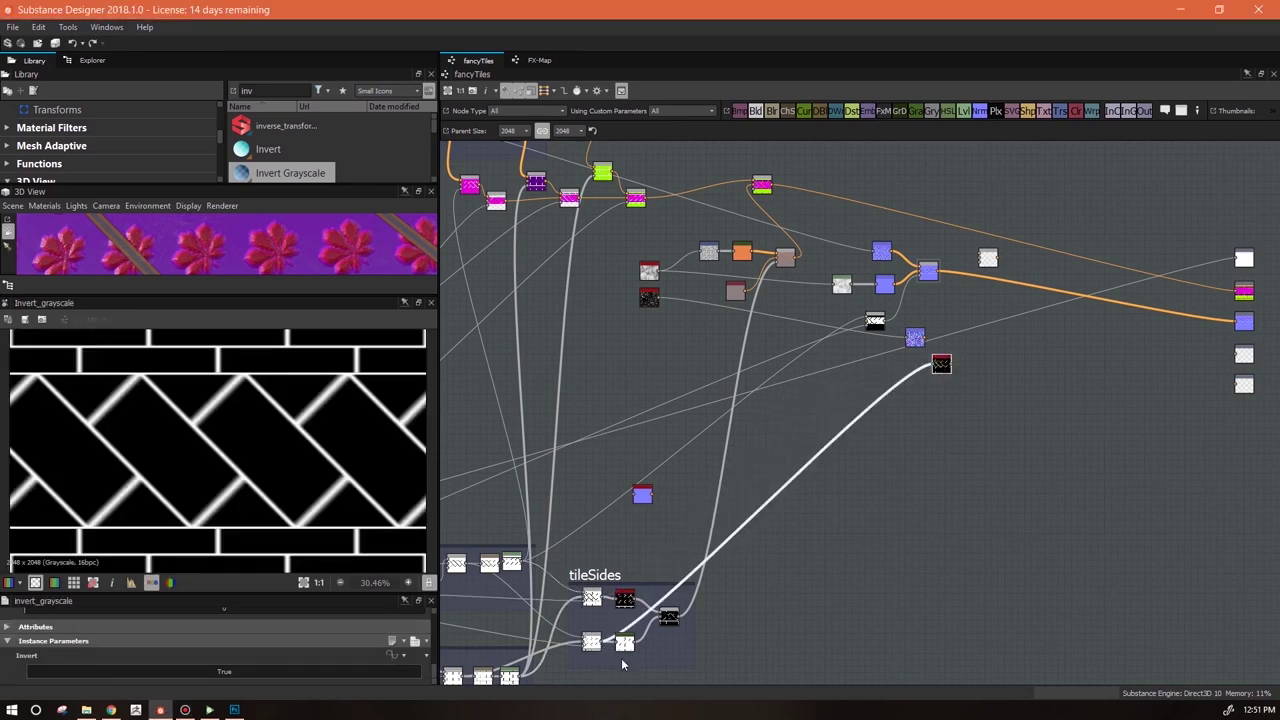
drag(651, 632, 936, 365)
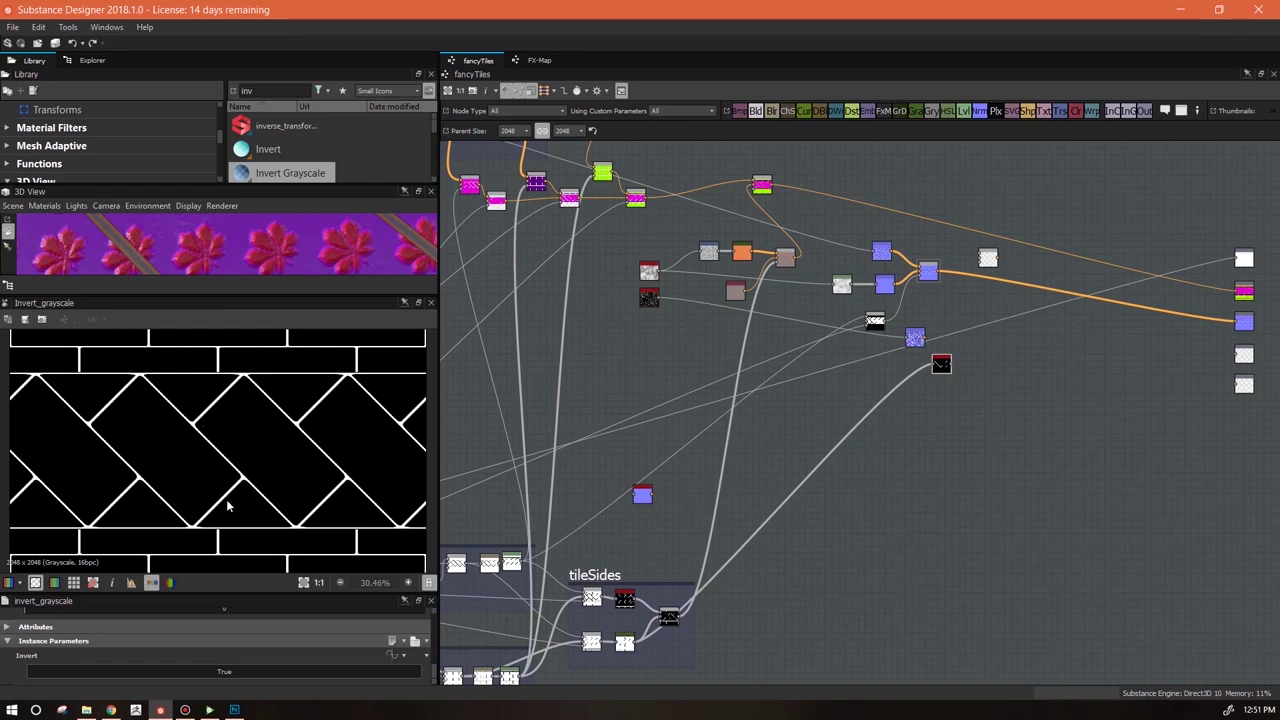
drag(940, 364, 917, 371)
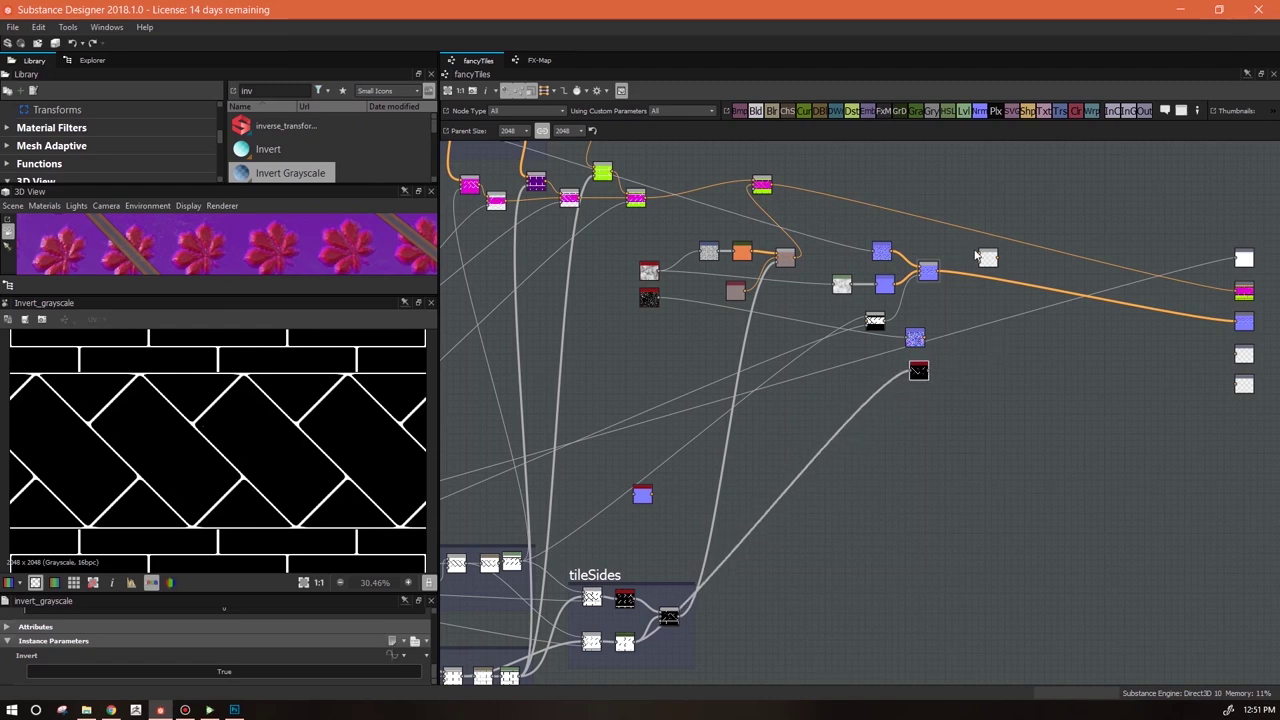
Combine the flower and cloud normals with the noise Normal in the new Blend, masked by Invert Grayscale, and inspect the grout lines
drag(940, 333, 929, 339)
drag(987, 260, 991, 293)
double_click(986, 290)
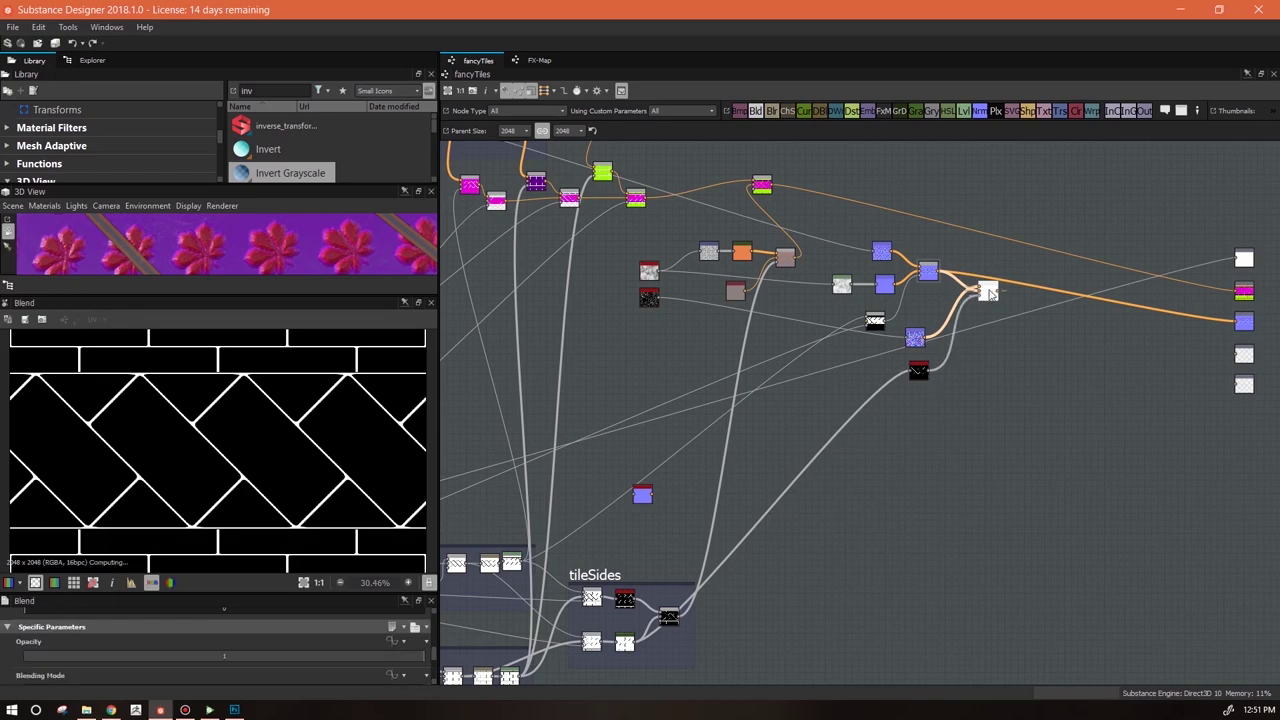
scroll(238, 449, up, 4)
scroll(193, 409, down, 3)
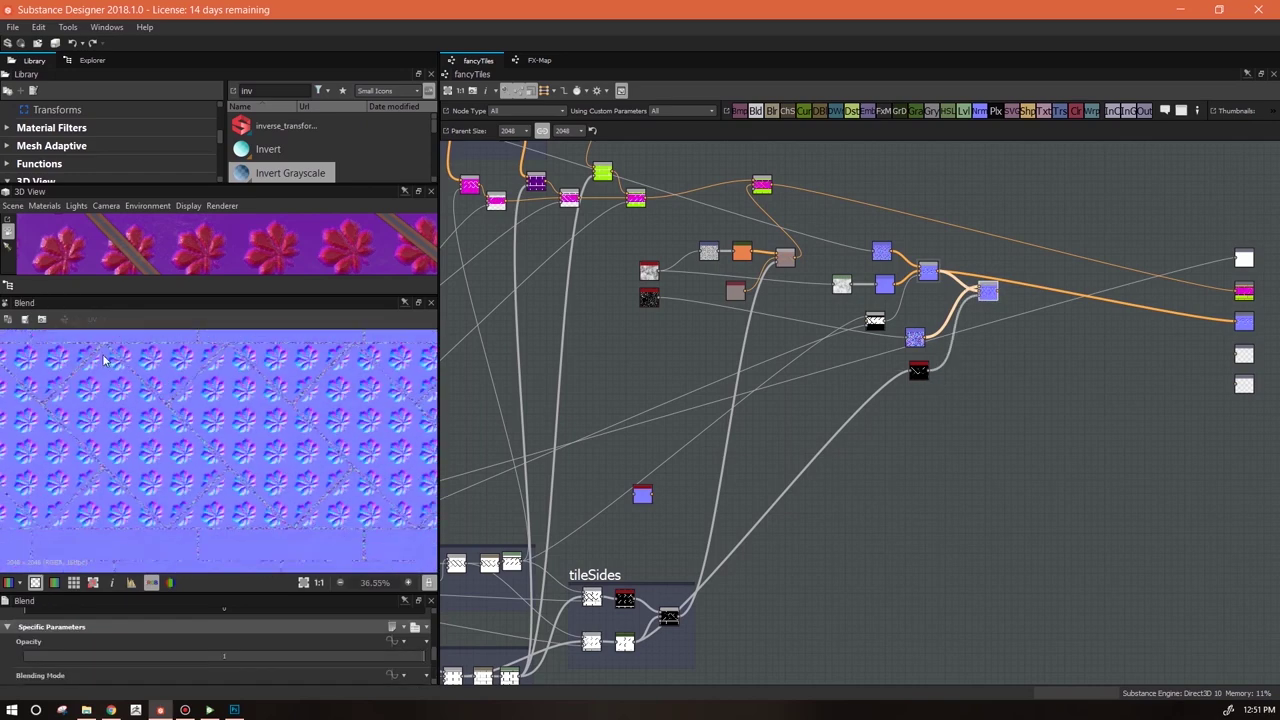
scroll(180, 428, up, 3)
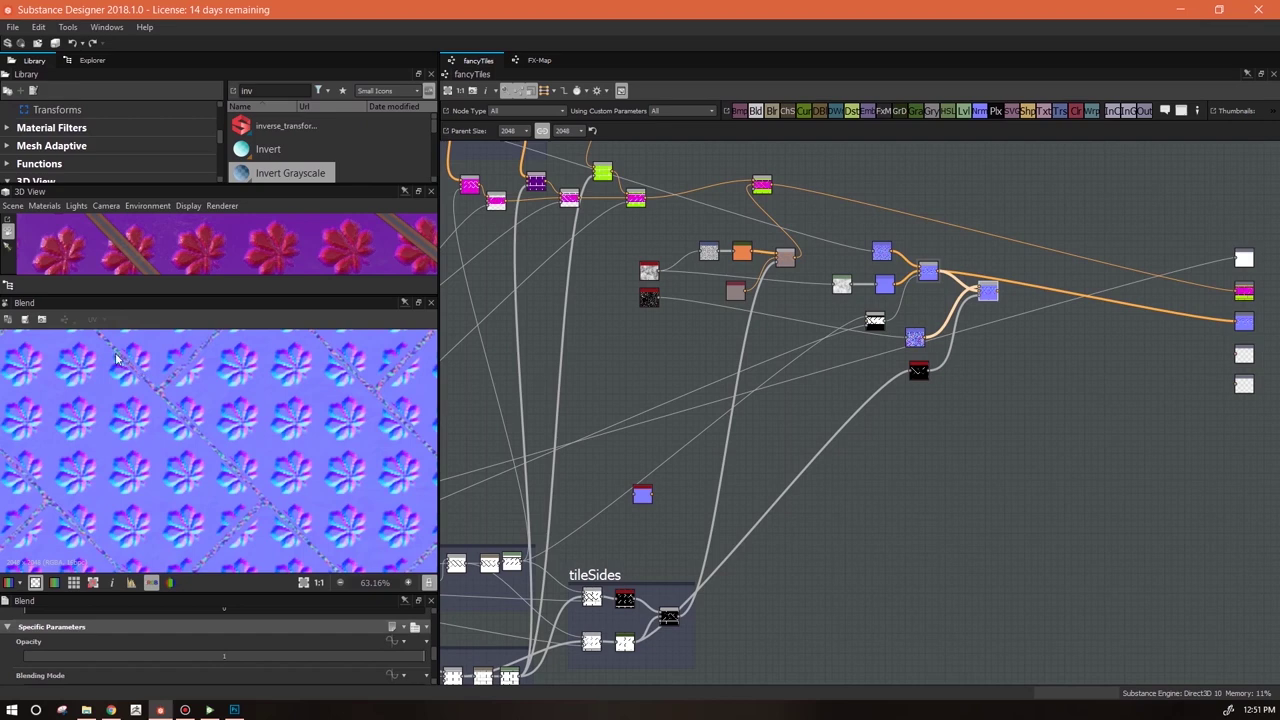
scroll(300, 395, down, 2)
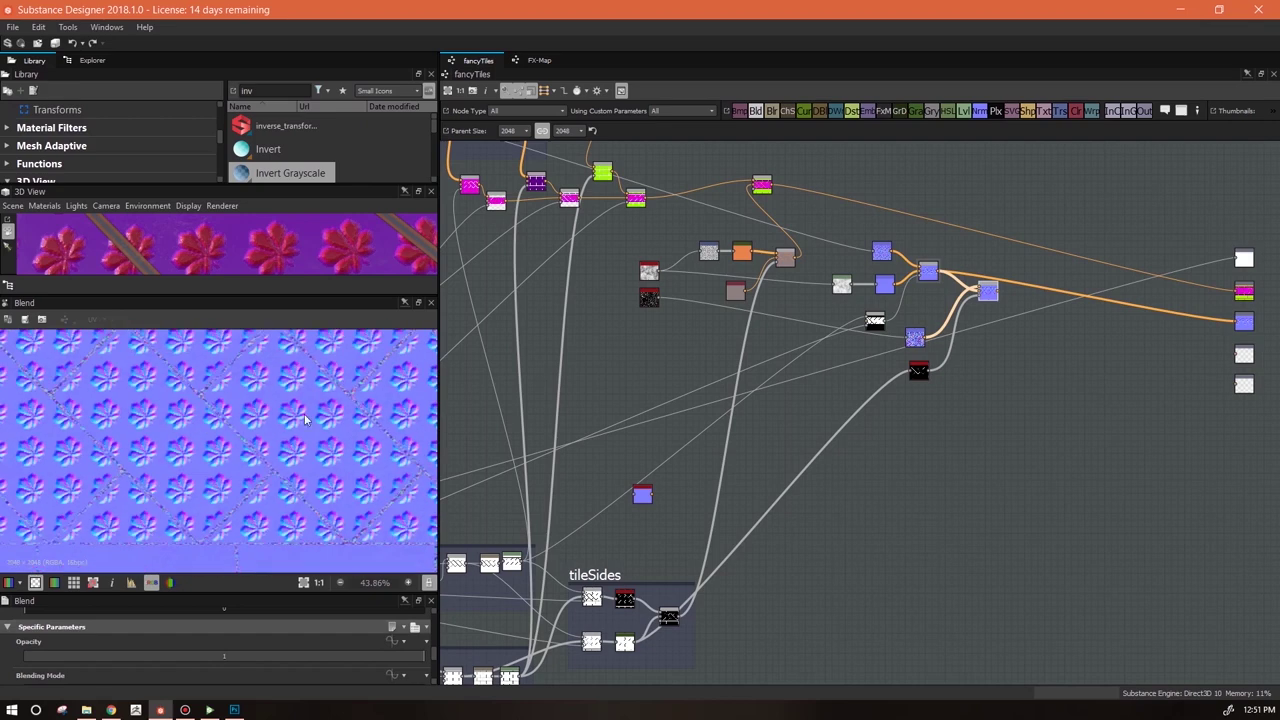
Move the Height to Normal node near the outputs, connect the new Blend to the Normal output, and inspect the grout in the enlarged 3D view
middle_drag(932, 482, 788, 506)
drag(482, 561, 897, 411)
drag(837, 359, 1075, 389)
drag(183, 298, 190, 520)
drag(216, 423, 346, 337)
scroll(1012, 463, down, 2)
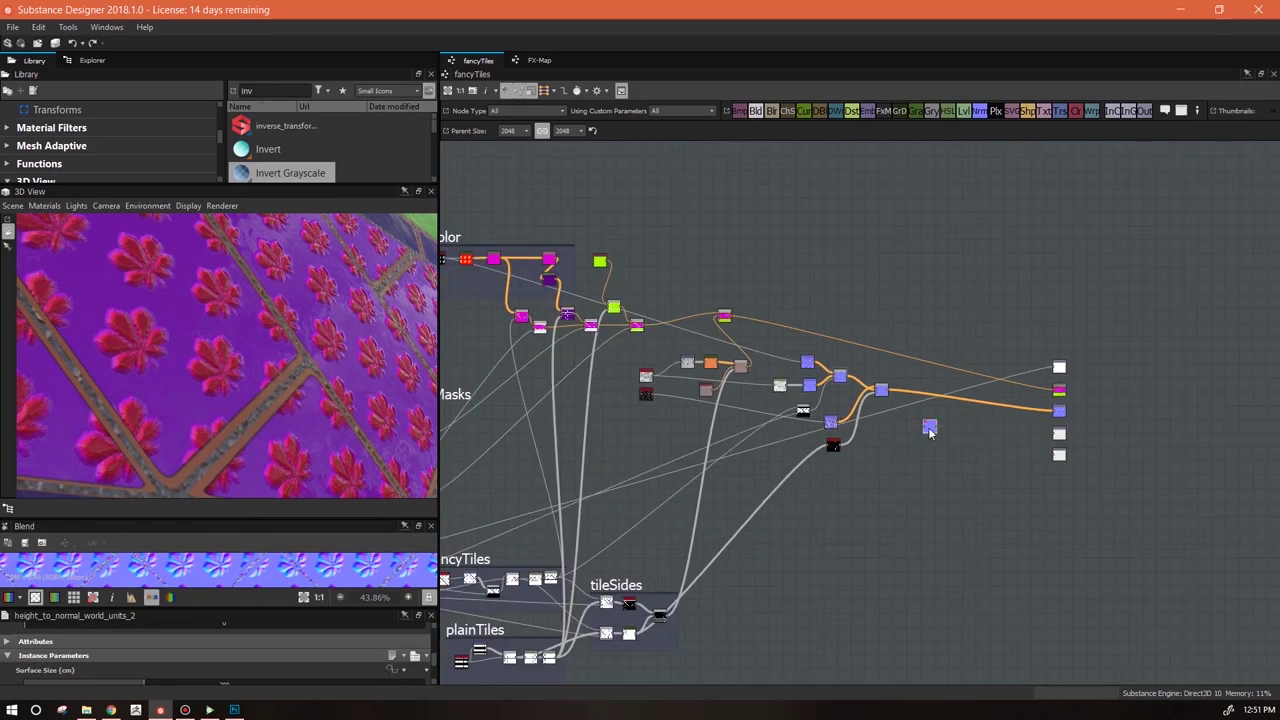
middle_drag(855, 564, 904, 485)
key(alt+Tab)
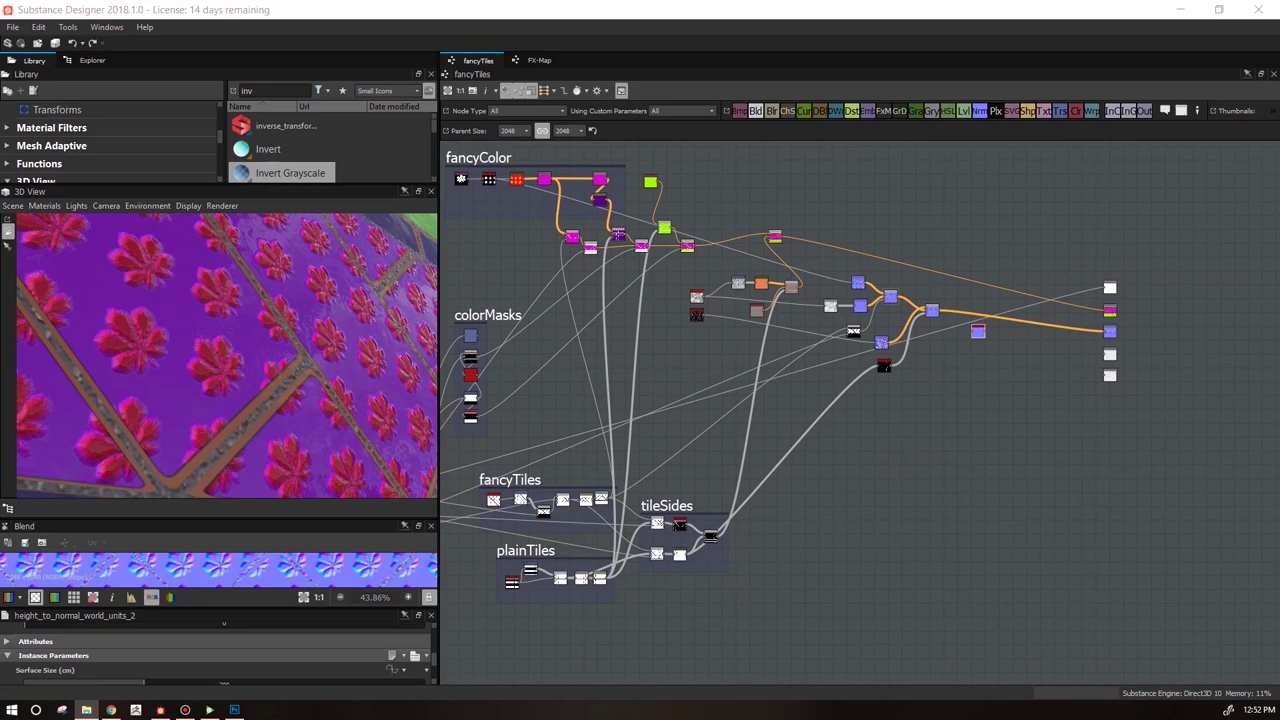
click(982, 340)
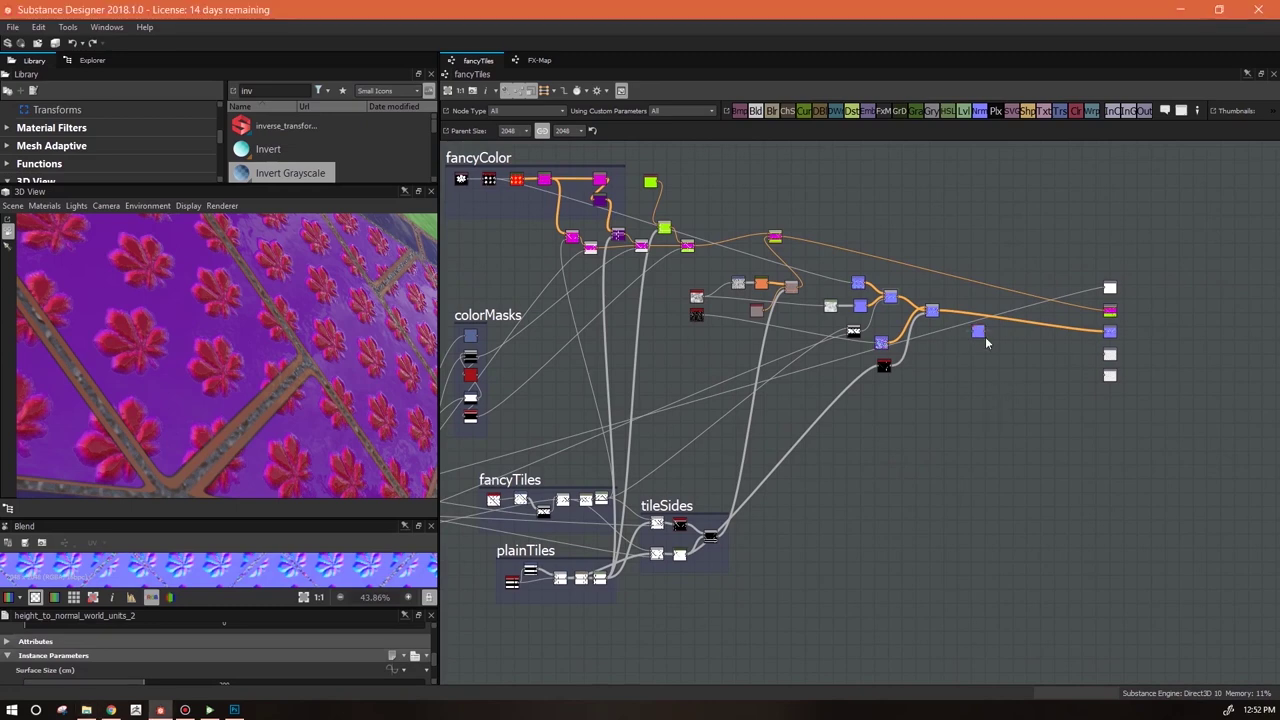
Enlarge the 2D view and compare the edges of the upper and lower leading Blend masks in the tileSides frame
drag(979, 332, 977, 331)
scroll(745, 570, up, 2)
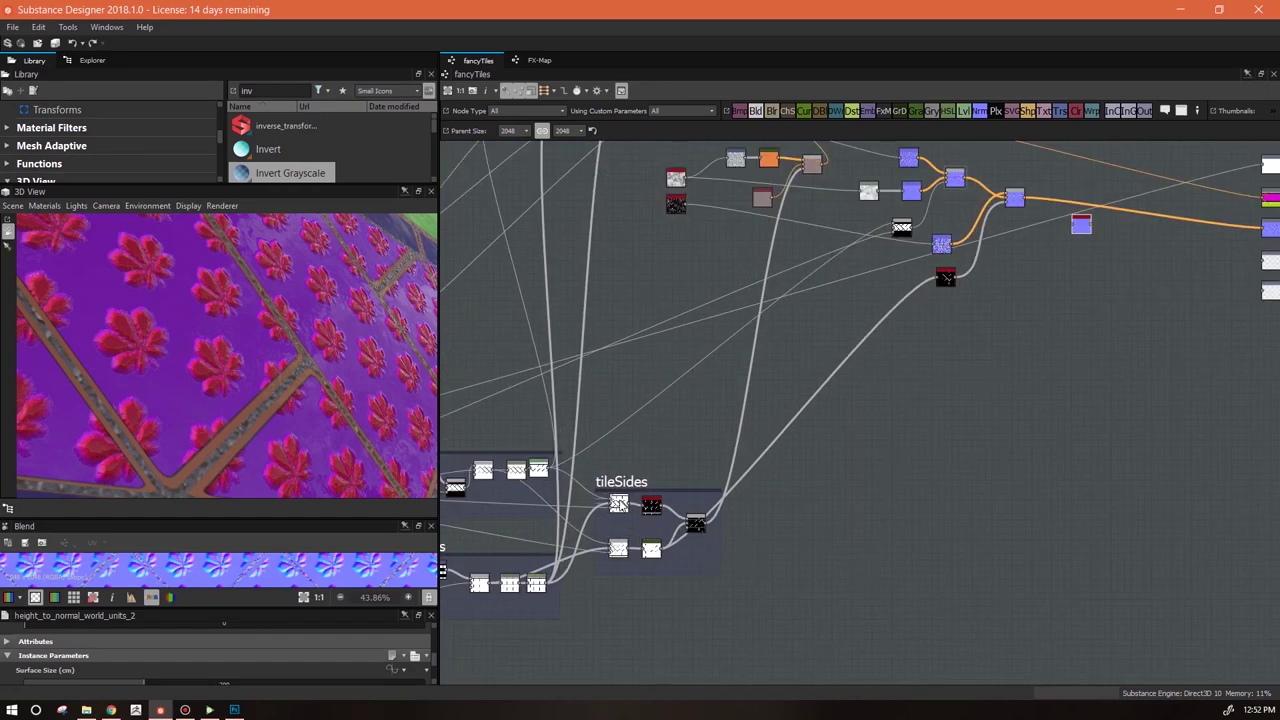
click(621, 505)
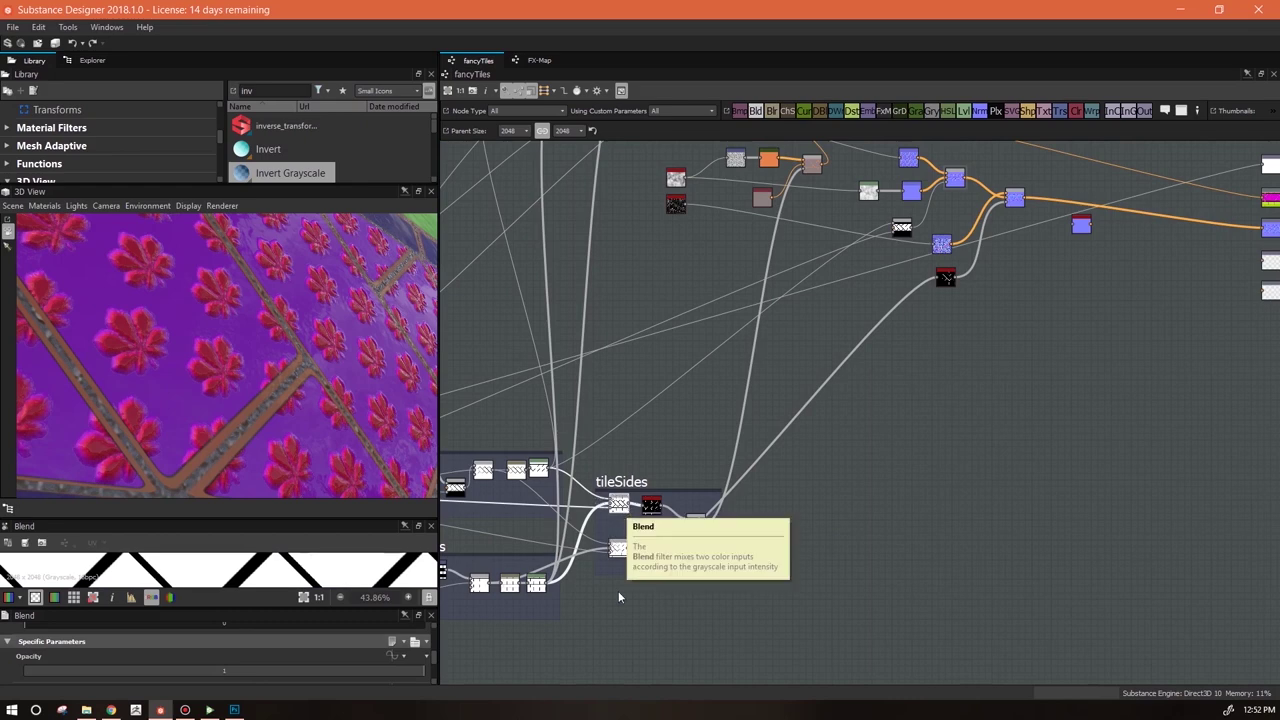
scroll(618, 595, up, 4)
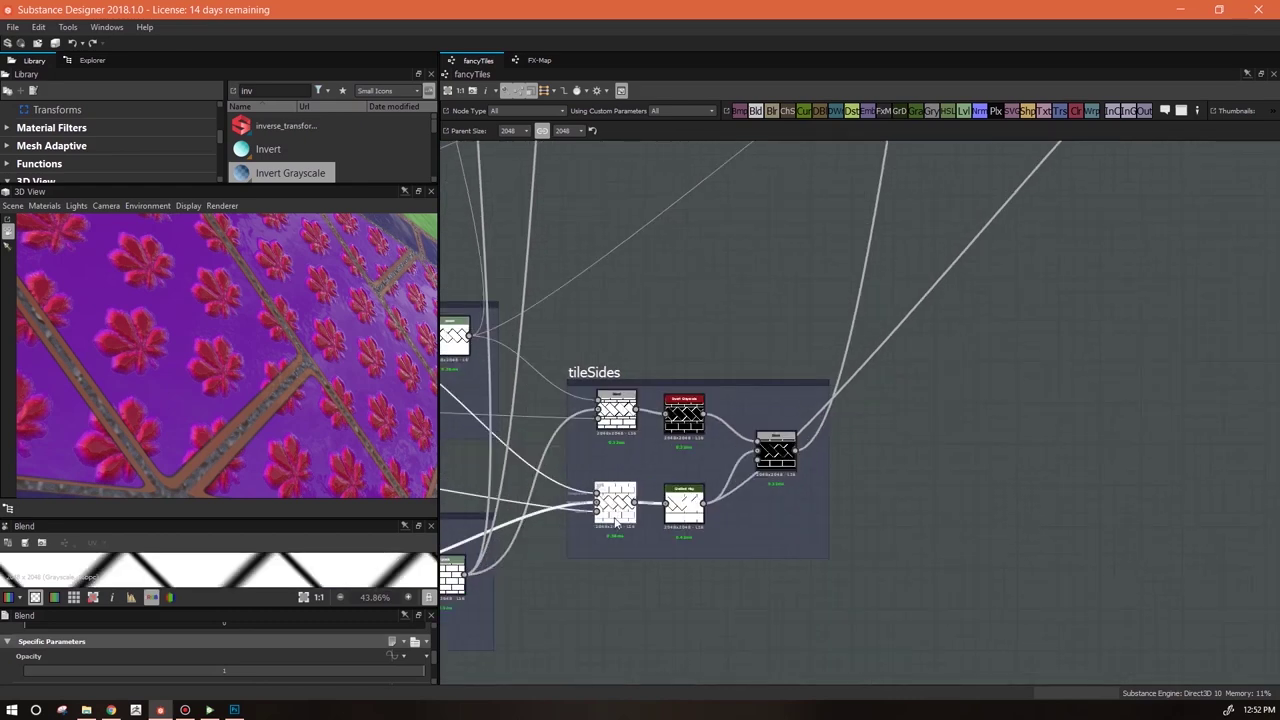
drag(323, 518, 318, 385)
scroll(317, 483, down, 2)
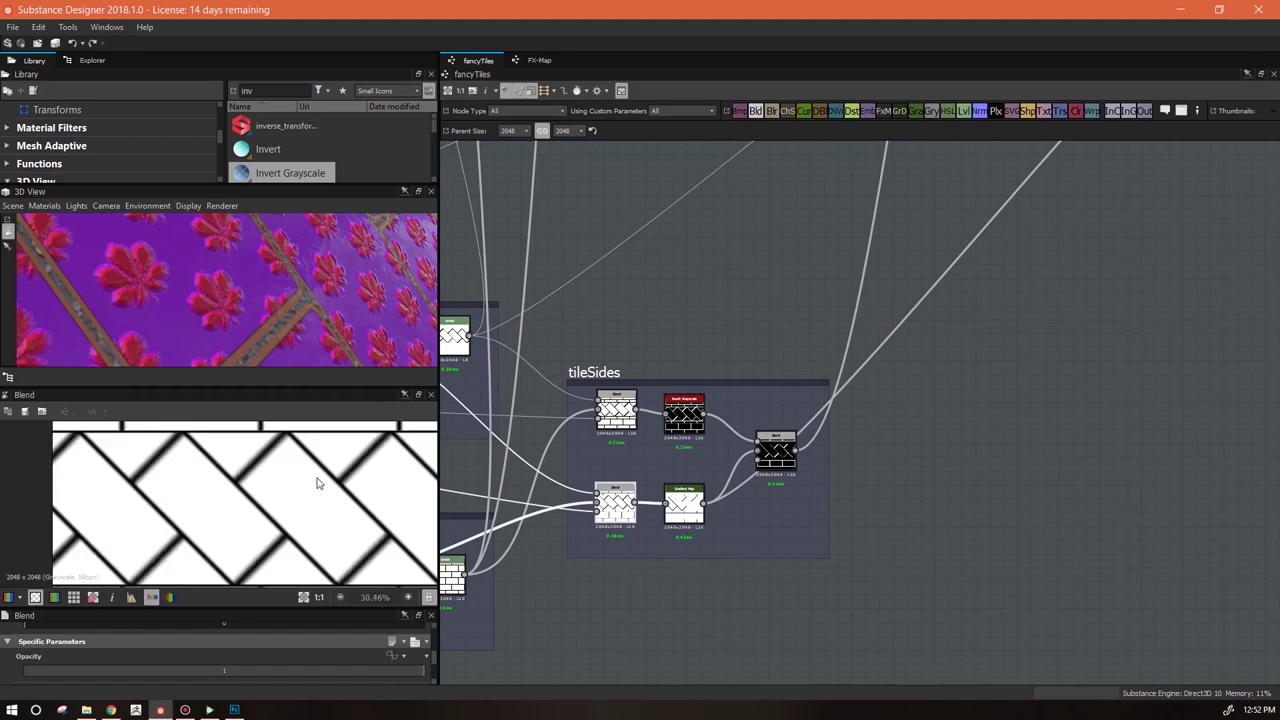
scroll(317, 483, down, 2)
middle_drag(339, 464, 282, 510)
click(619, 417)
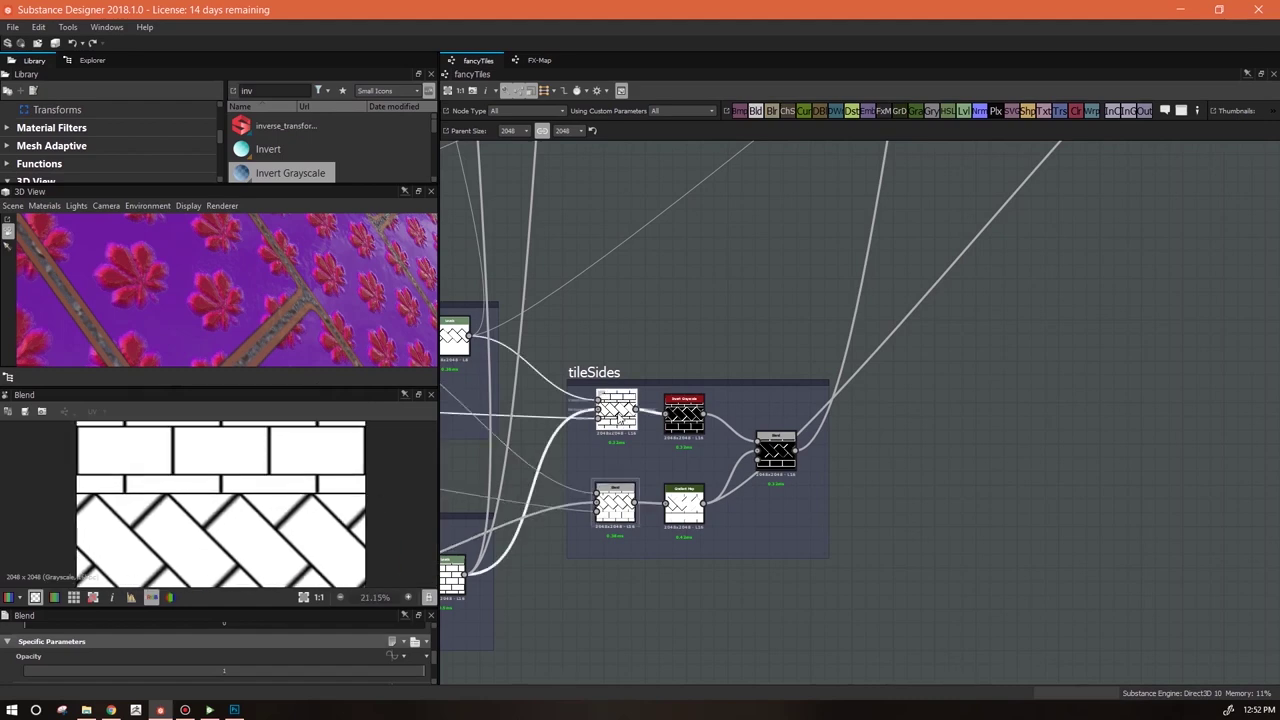
click(626, 507)
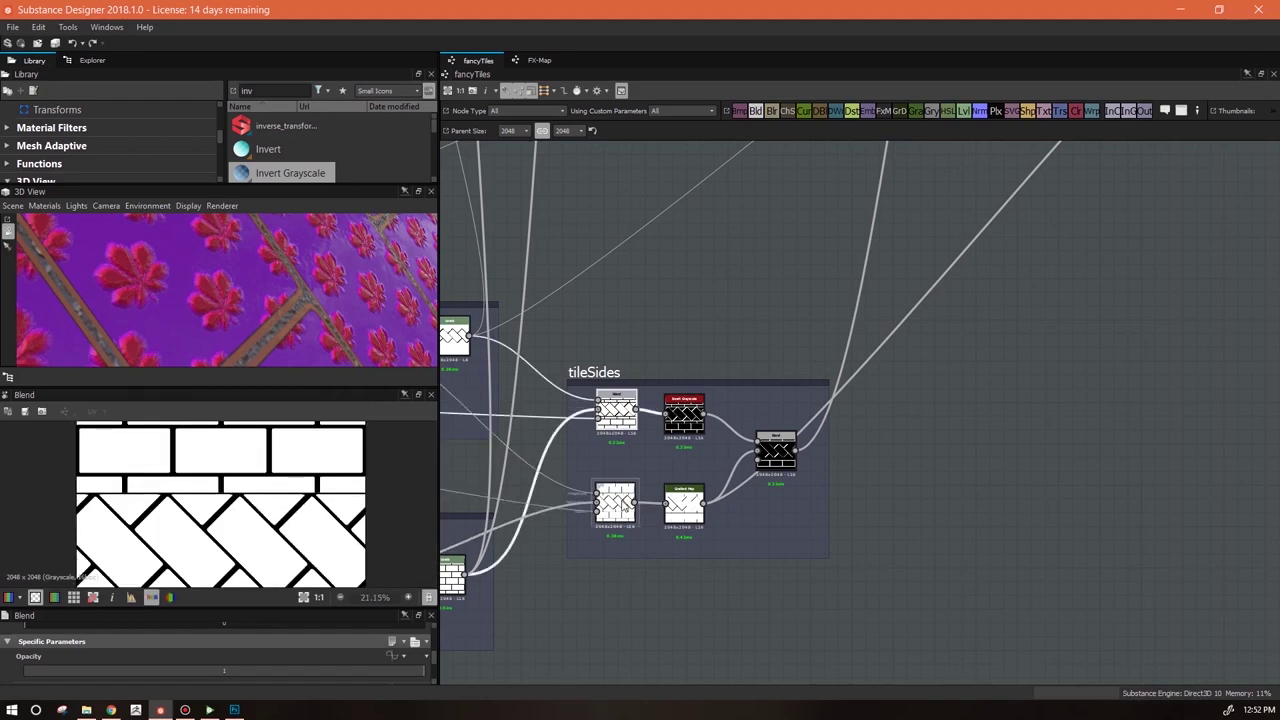
double_click(608, 509)
Feed the lower leading Blend of tileSides into the Height to Normal node and preview its result
scroll(940, 485, down, 3)
middle_drag(955, 488, 763, 616)
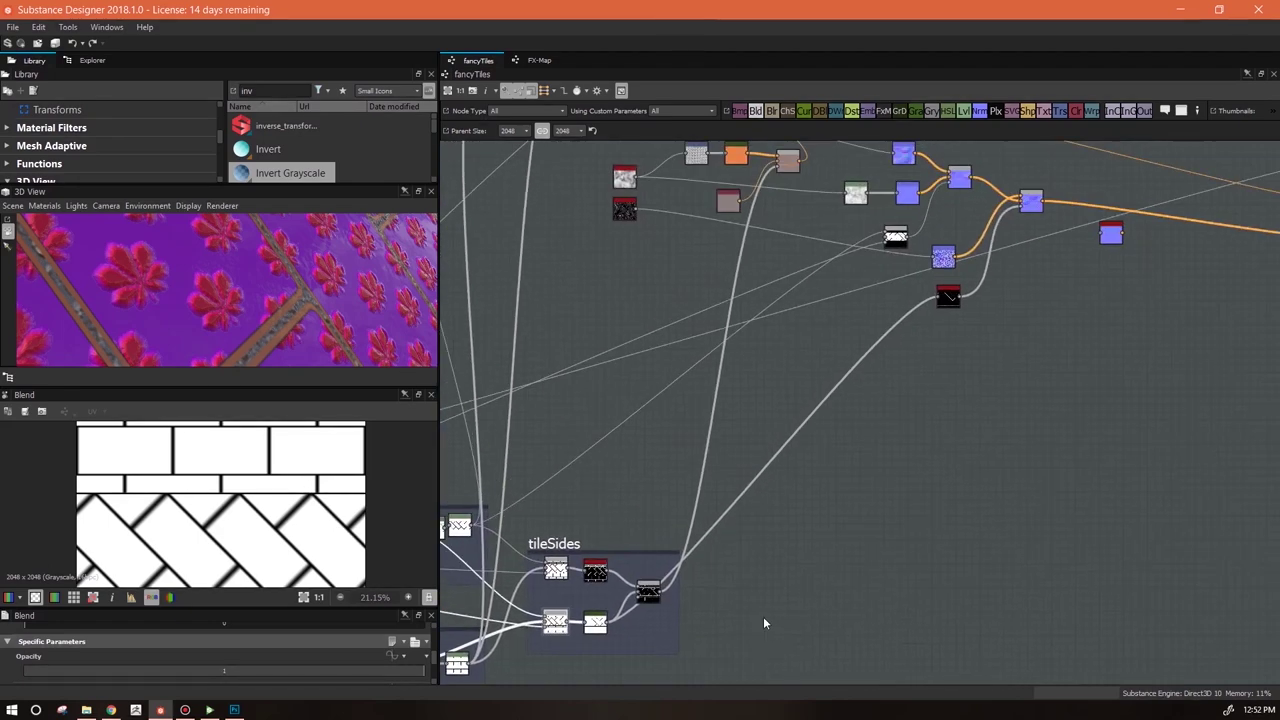
drag(568, 621, 1101, 234)
double_click(1111, 234)
Add a Blend node before the outputs that combines the Height to Normal result with the existing flower, cloud and noise normal Blend
middle_drag(1161, 327, 978, 383)
drag(762, 112, 940, 241)
drag(927, 290, 940, 239)
drag(900, 295, 940, 247)
scroll(430, 655, down, 2)
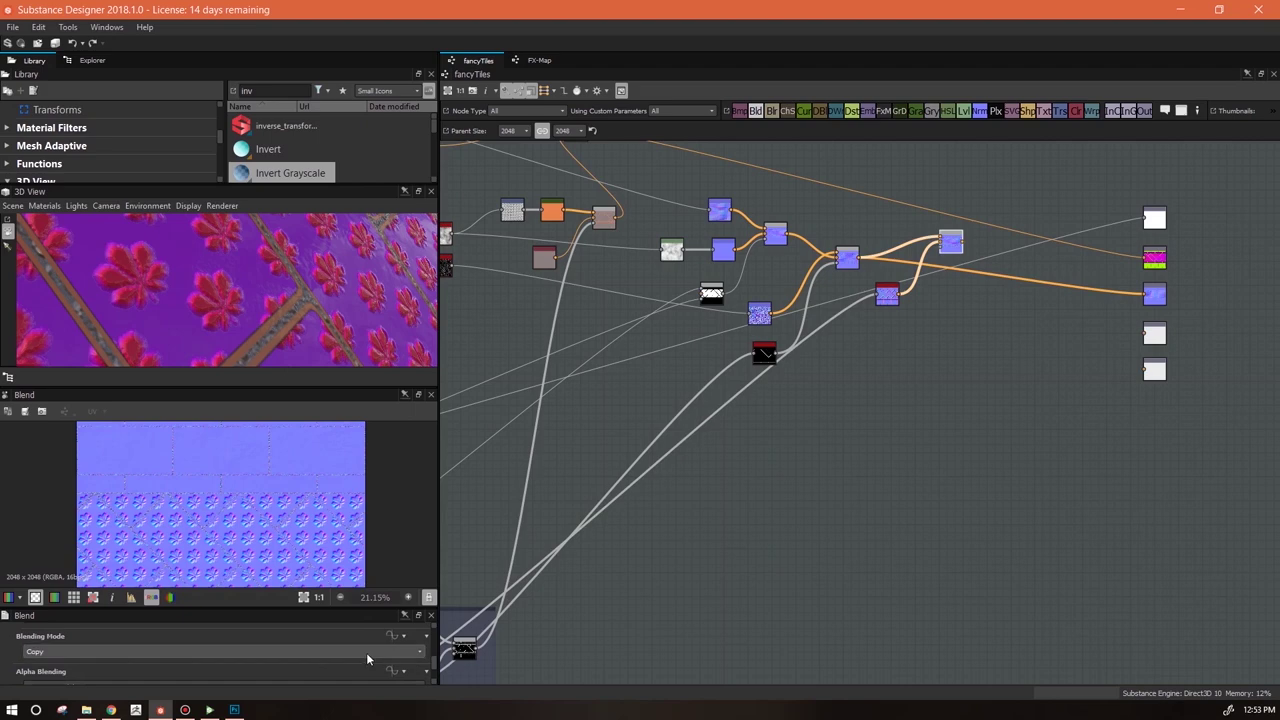
Set the new Blend's mode to Overlay, connect it to the Normal output, and inspect the tile edges in 3D
click(306, 652)
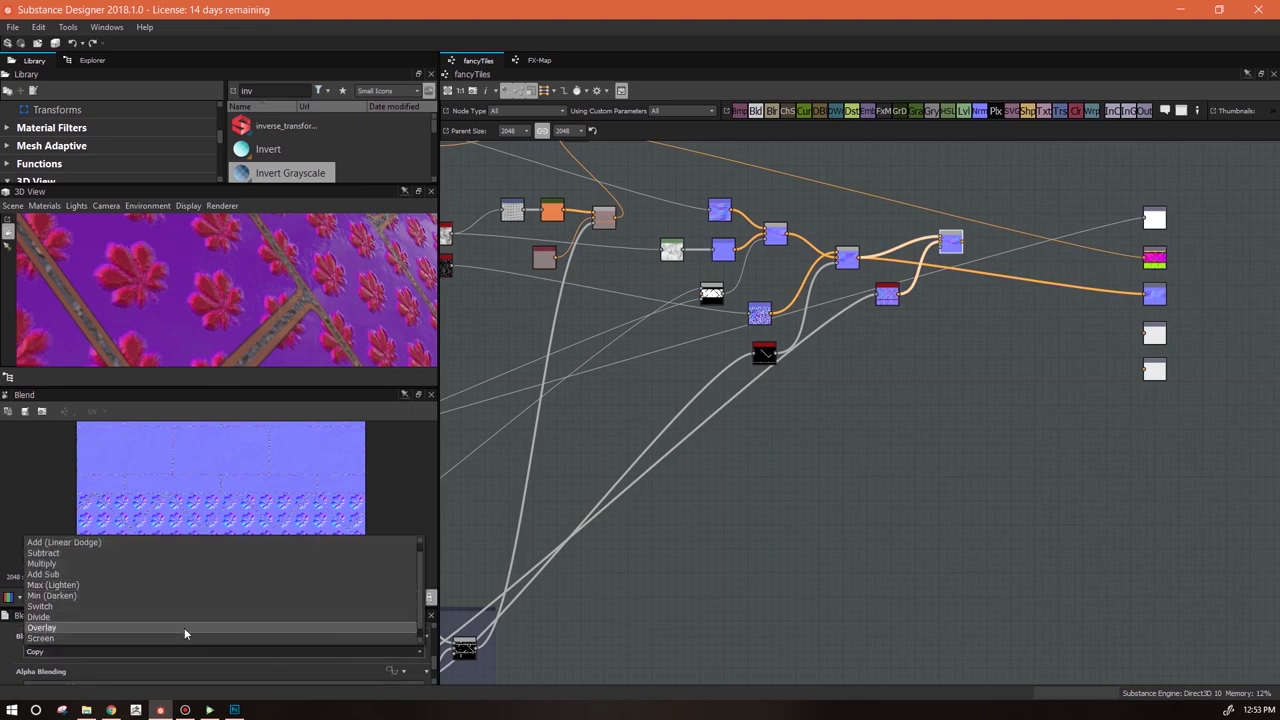
click(184, 627)
drag(963, 242, 1143, 293)
drag(377, 313, 352, 308)
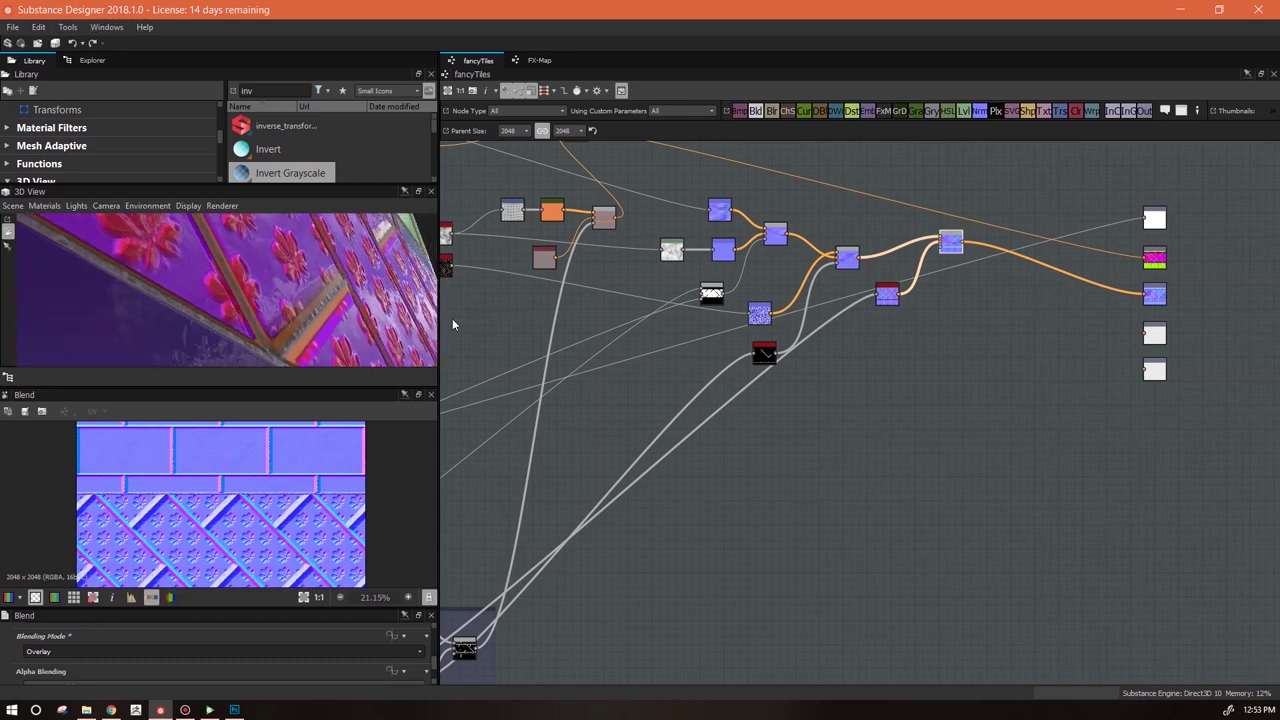
Try the upper leading Blend of tileSides as the Height to Normal input and inspect the overlaid normals
click(876, 295)
middle_drag(761, 553, 1025, 418)
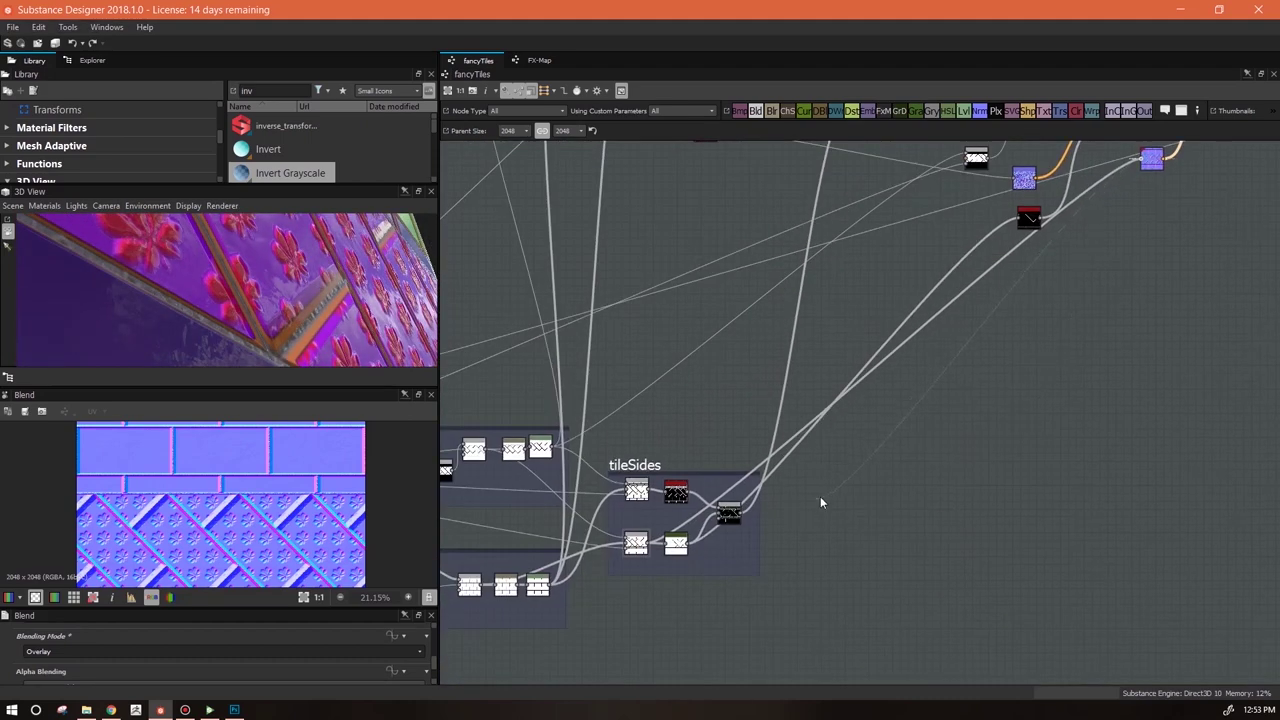
click(649, 490)
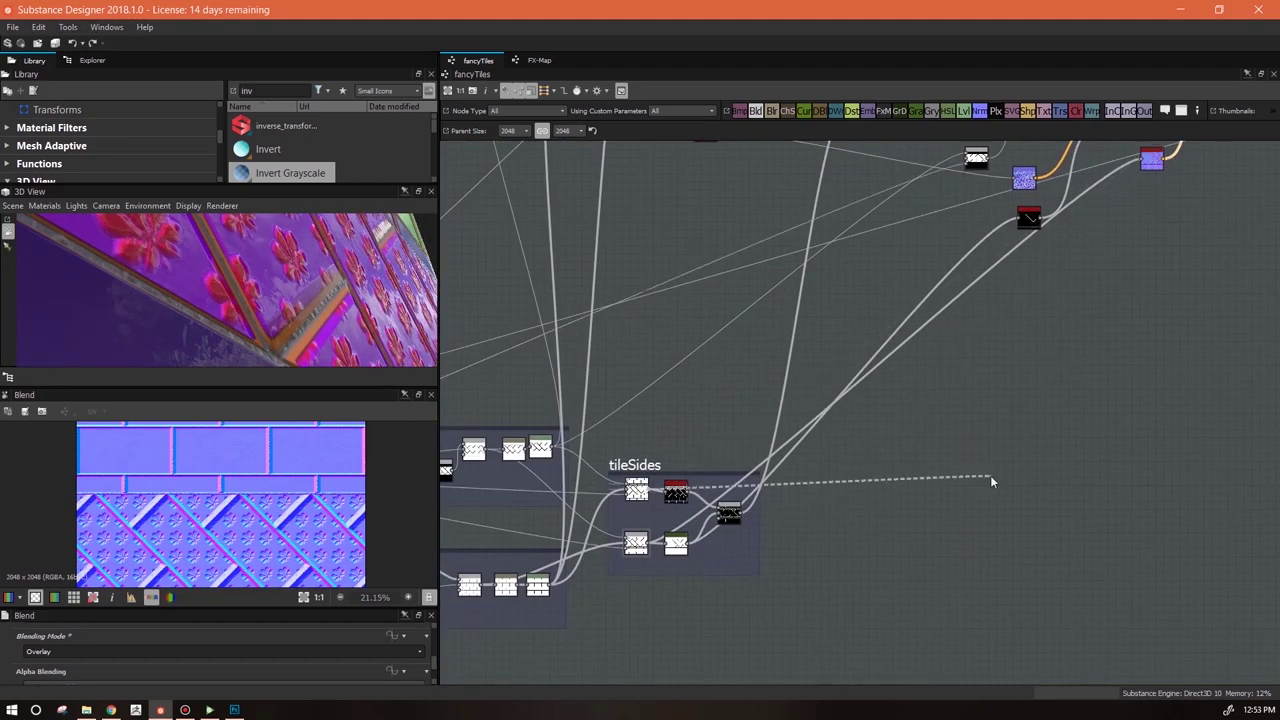
middle_drag(990, 478, 866, 595)
drag(326, 313, 30, 345)
double_click(1028, 277)
double_click(1088, 229)
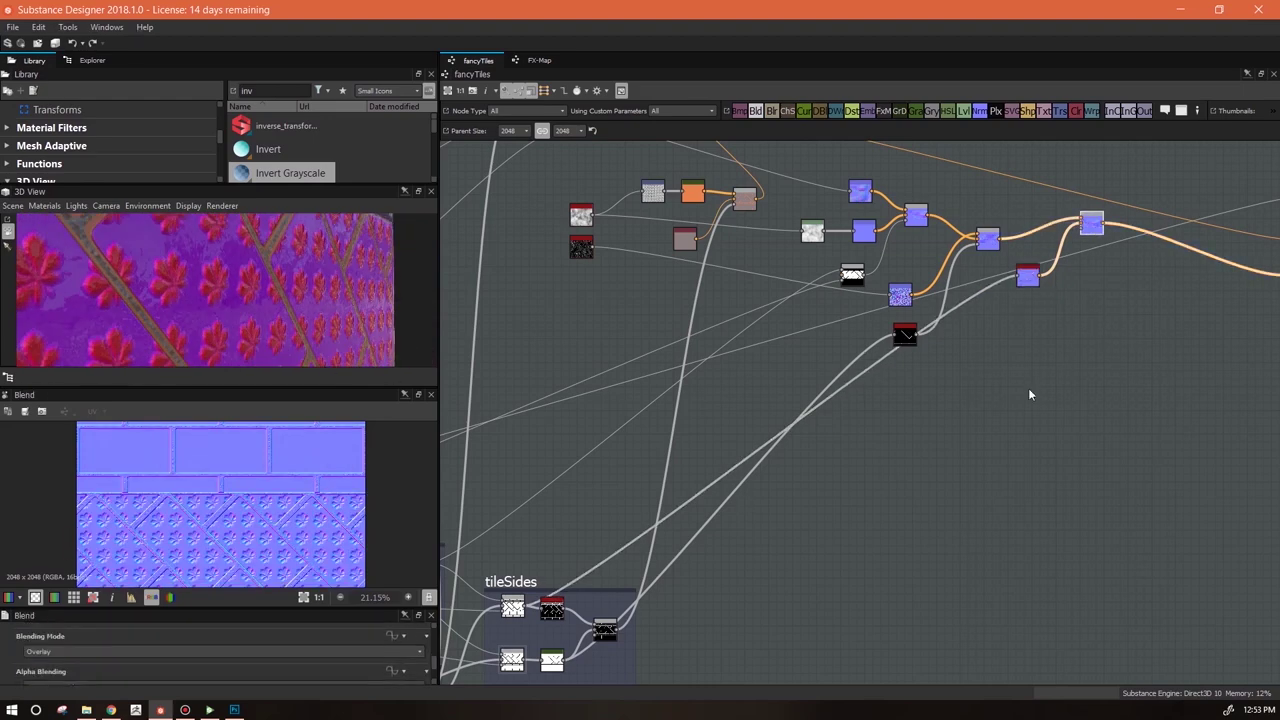
Add a Bevel node fed by the upper leading Blend of tileSides and set its distance to 0.02
click(514, 608)
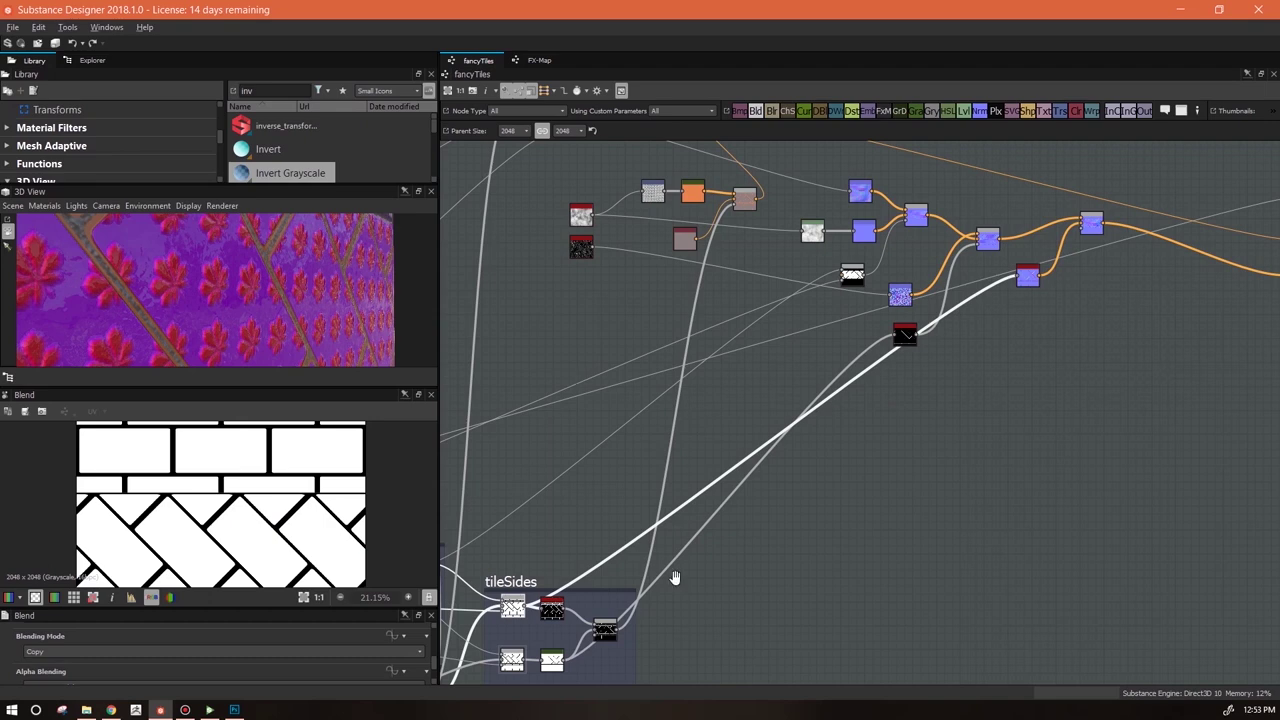
middle_drag(674, 577, 729, 497)
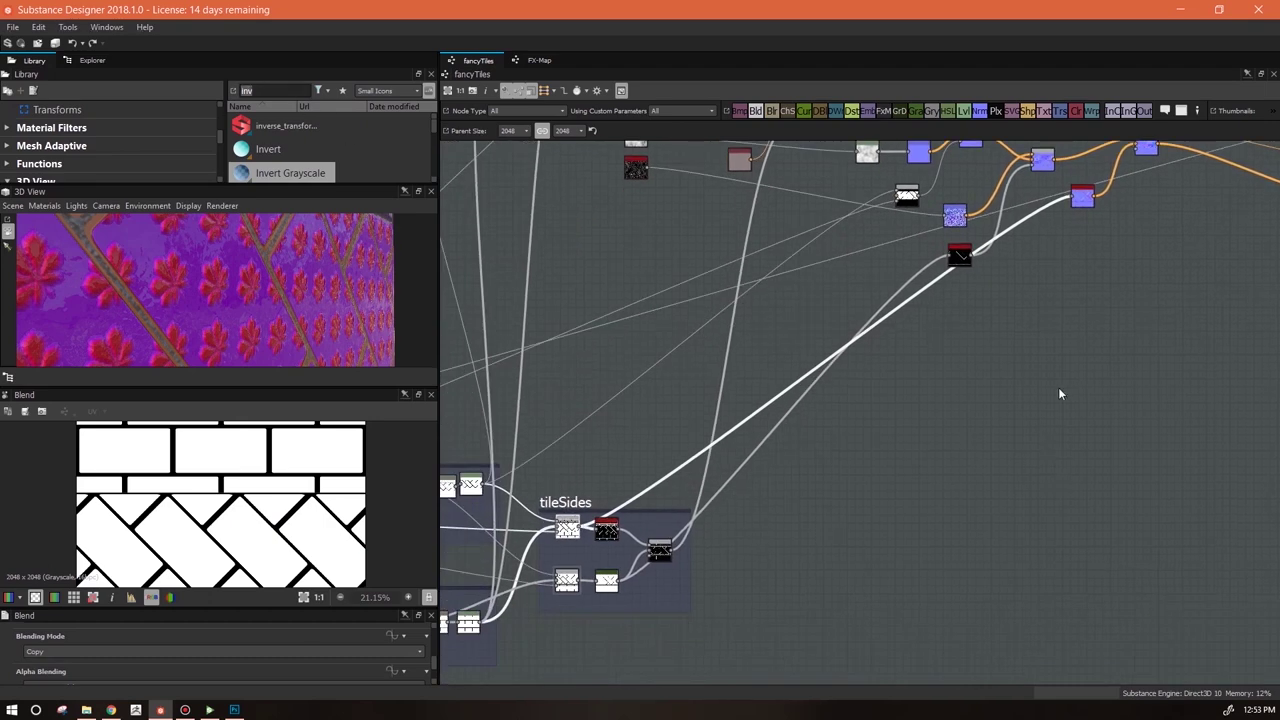
text(bev)
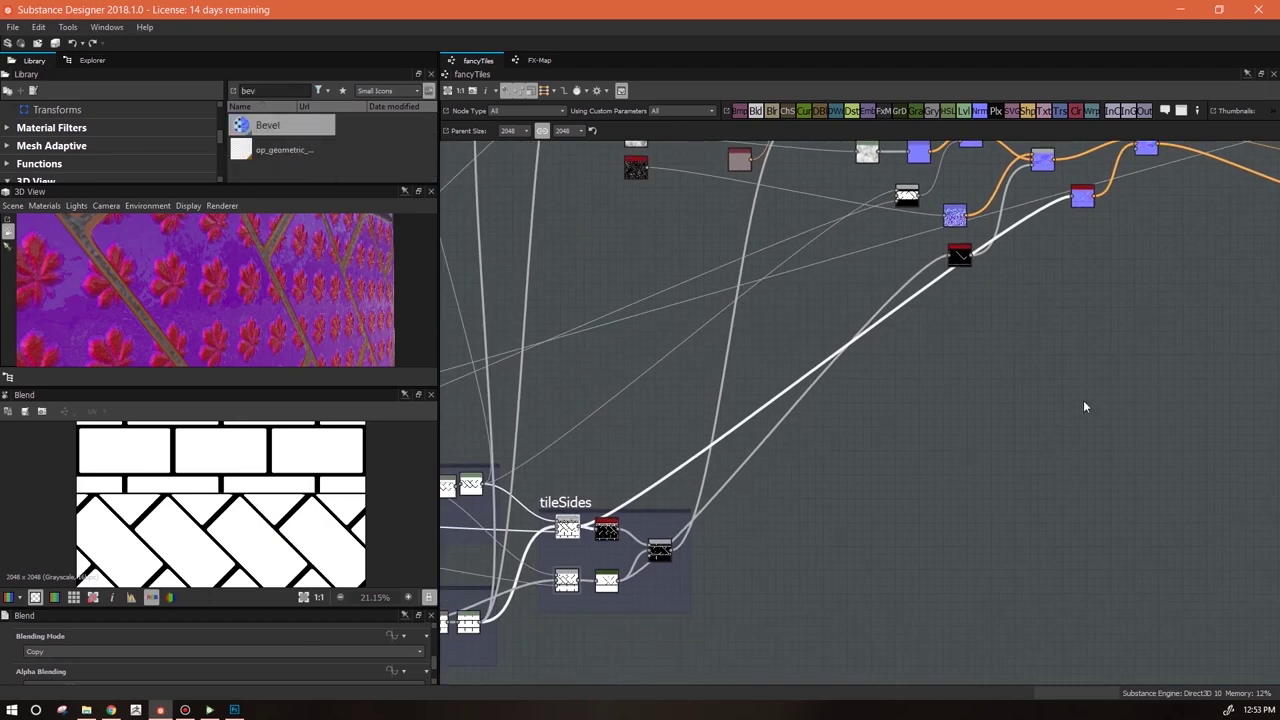
drag(241, 121, 851, 430)
drag(318, 632, 229, 632)
middle_drag(933, 485, 823, 598)
drag(737, 543, 806, 606)
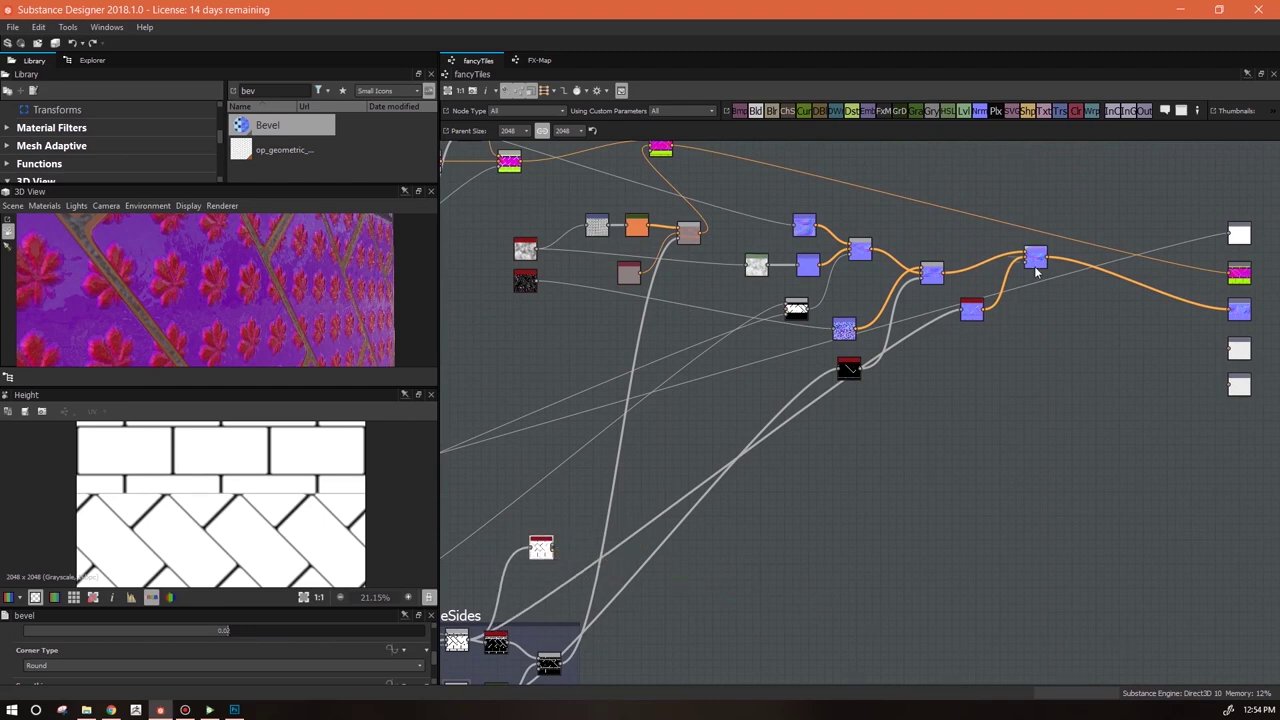
Replace the Height to Normal input of the Overlay Blend with the Bevel's normal and set Corner Type to Angular
drag(1030, 262, 554, 550)
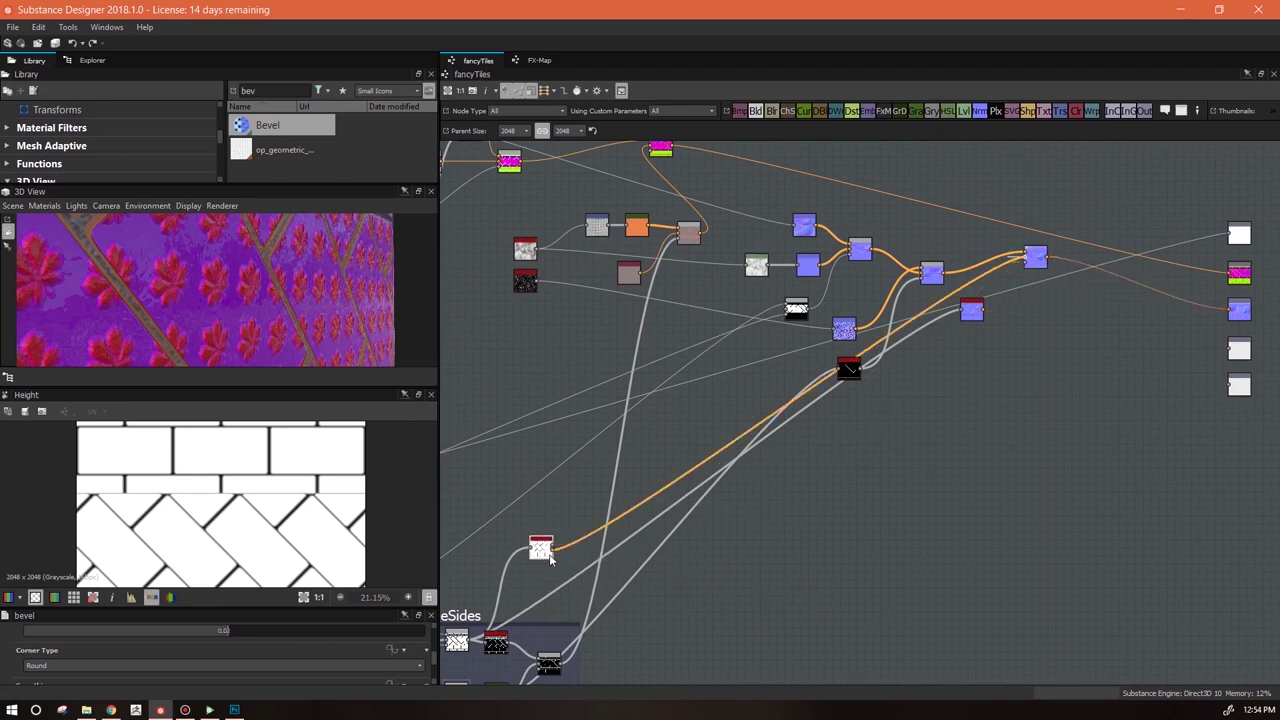
drag(337, 341, 275, 316)
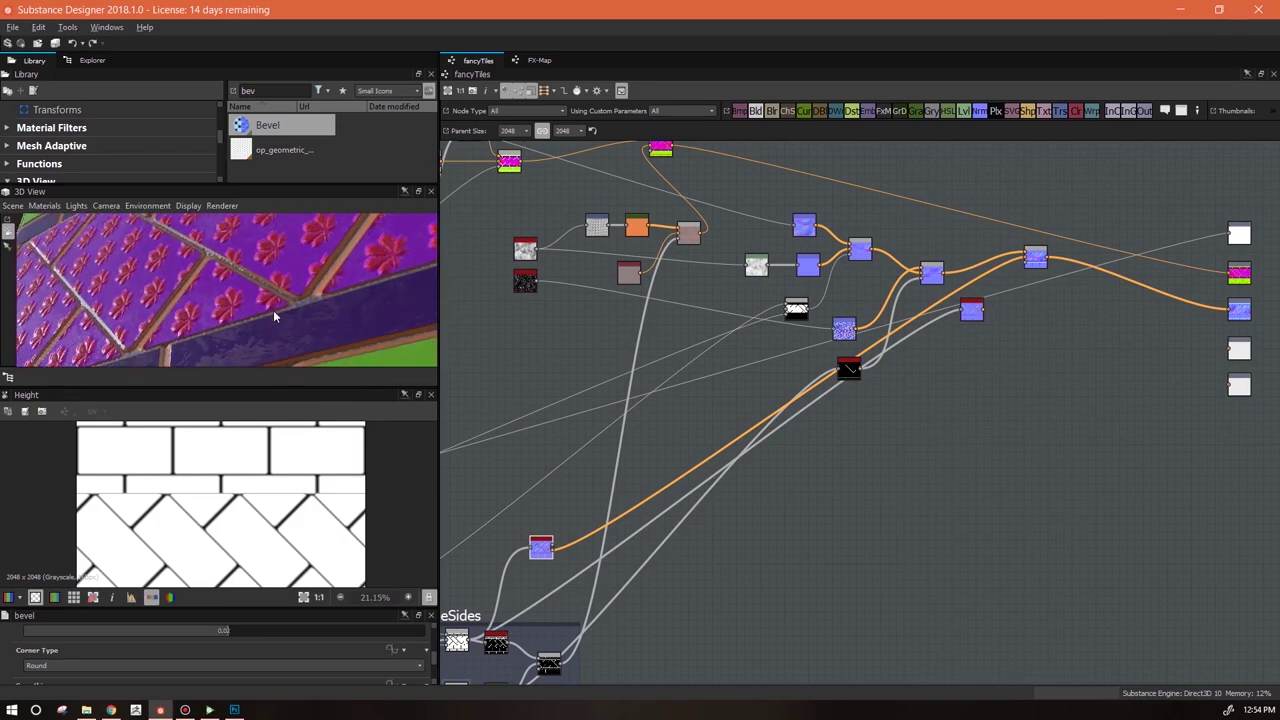
click(541, 547)
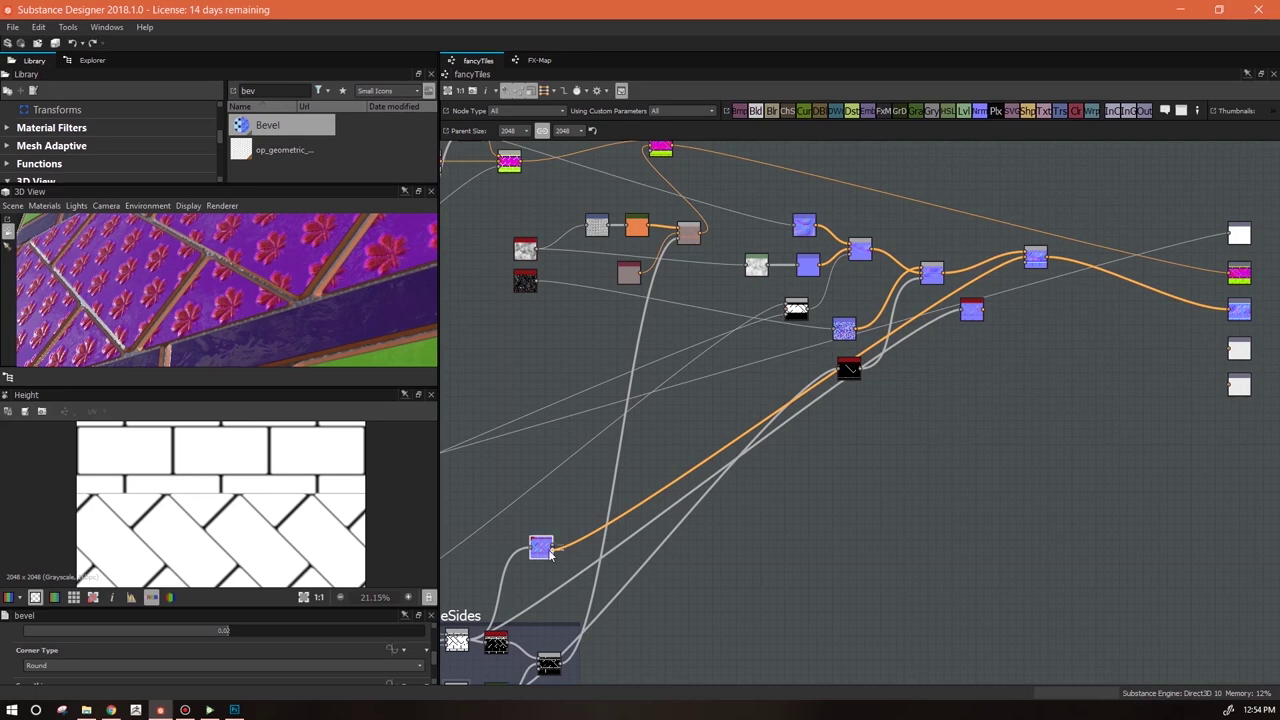
click(419, 666)
click(409, 690)
drag(363, 343, 296, 348)
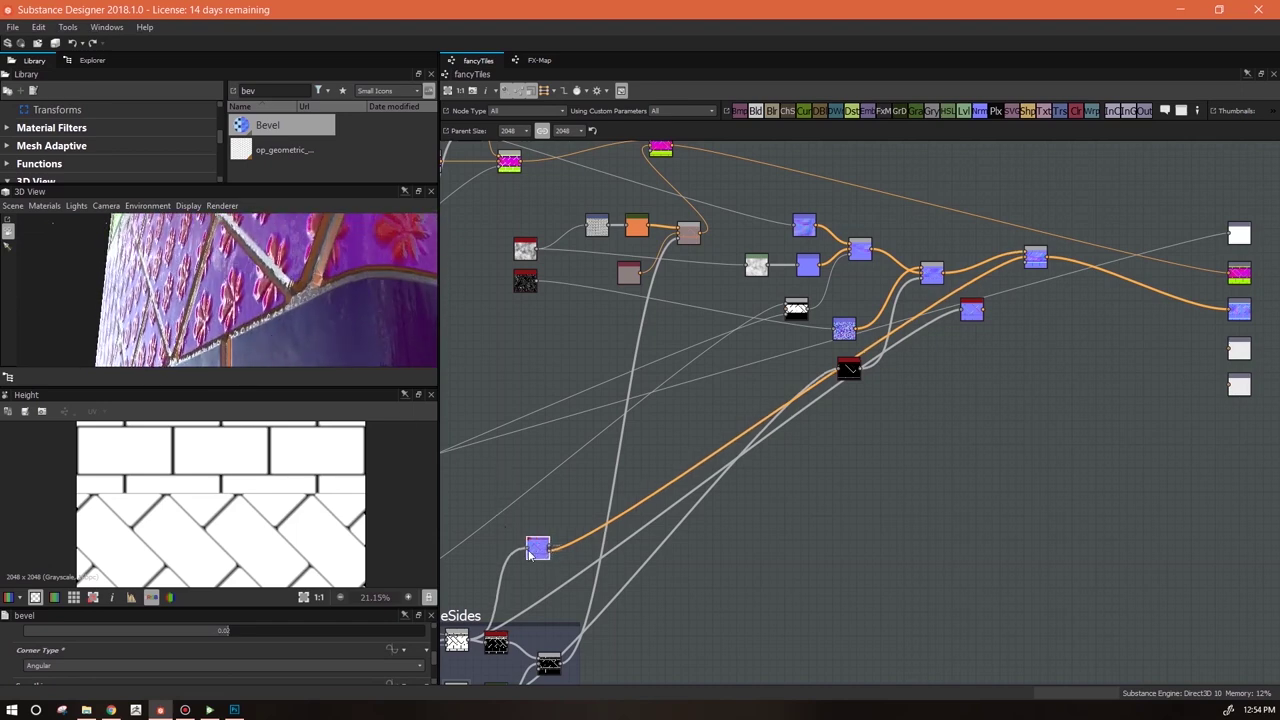
Move the Bevel node next to the Overlay Blend and delete the unused Height to Normal node
scroll(710, 540, down, 2)
drag(882, 403, 882, 538)
drag(608, 553, 887, 389)
click(884, 538)
key(Delete)
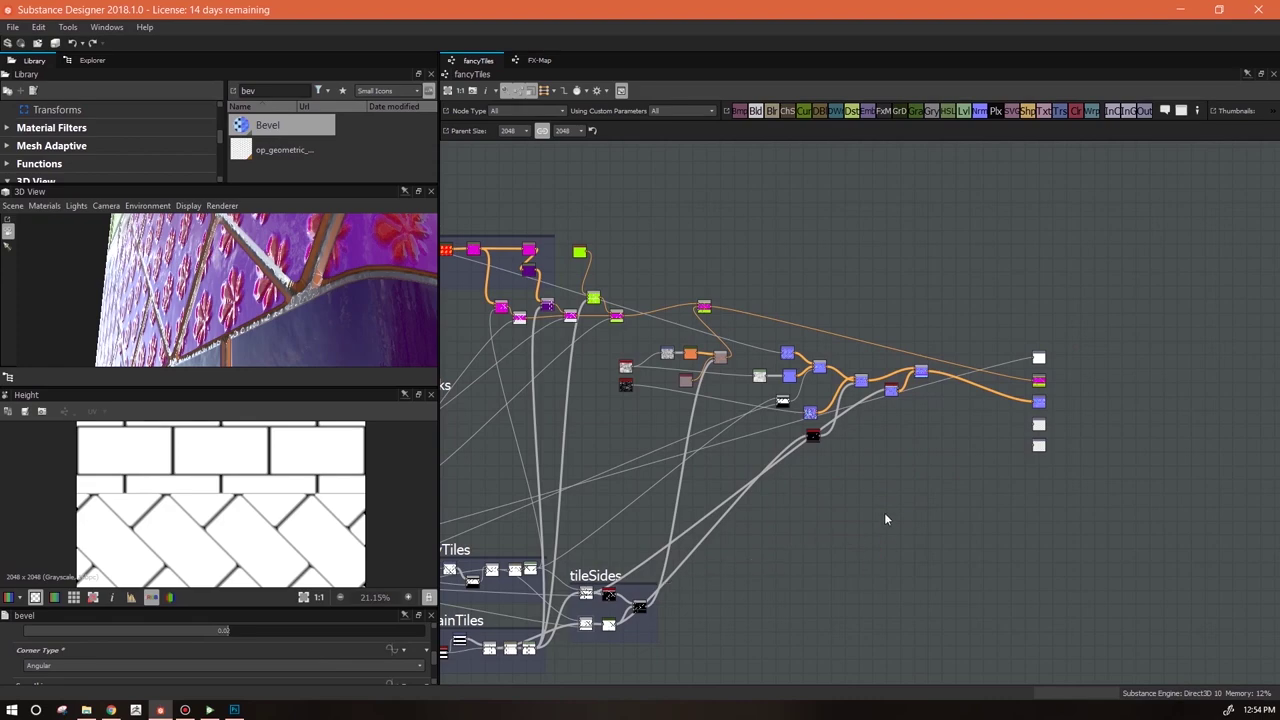
Enlarge the 3D view in height and width and examine the beveled tiles across the cube face
scroll(885, 514, up, 3)
drag(362, 386, 390, 531)
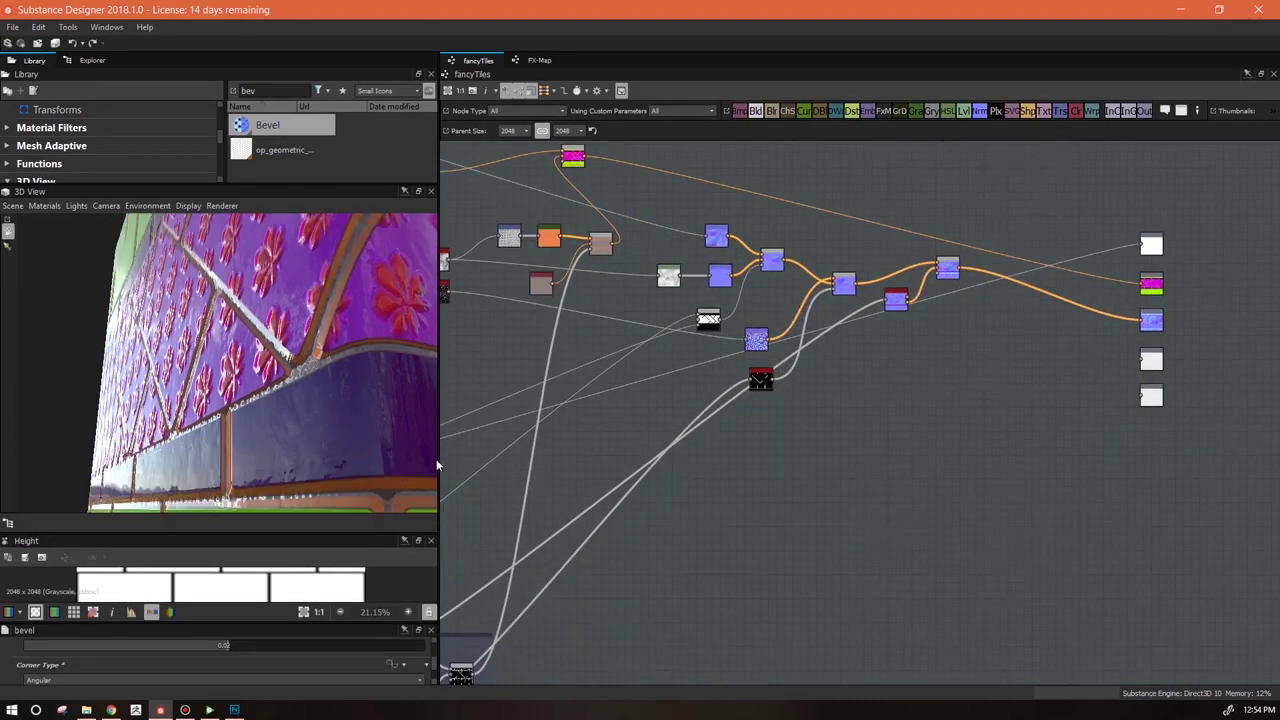
drag(441, 468, 566, 459)
drag(385, 448, 494, 430)
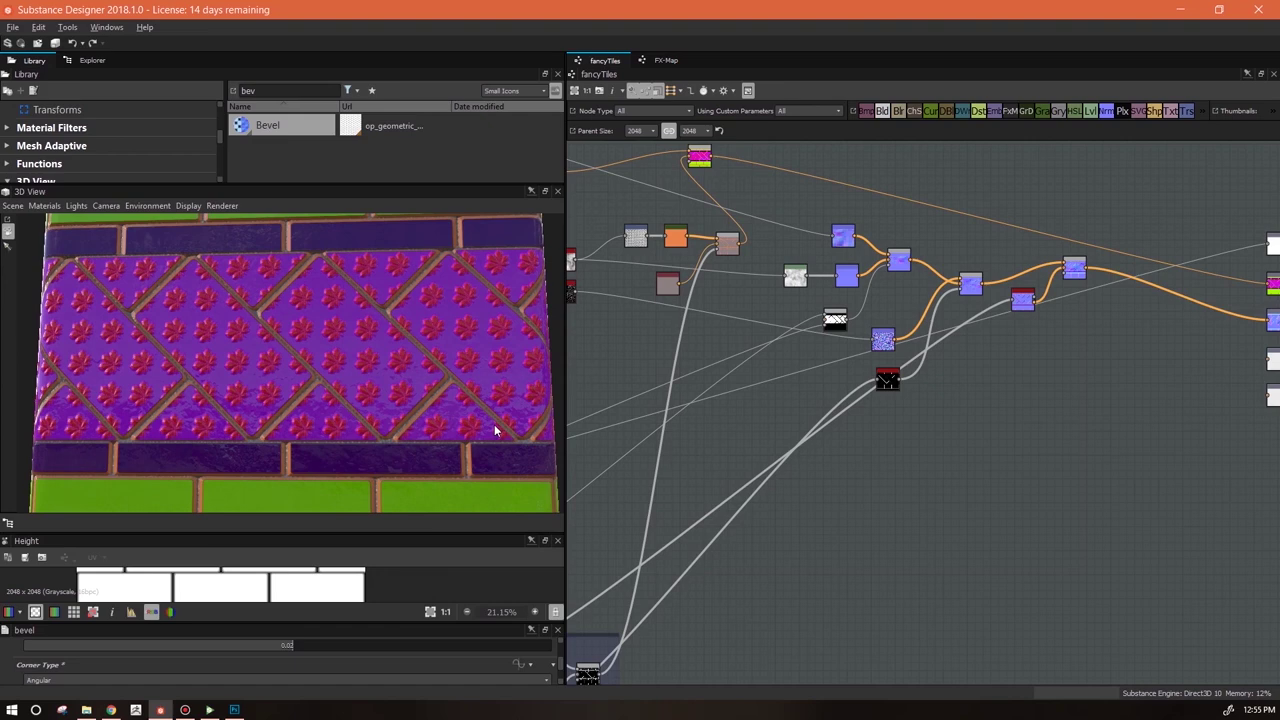
Reposition the Overlay Blend and Bevel nodes near the outputs and check the bevels around the cube's corner
middle_drag(1179, 414, 1085, 459)
drag(983, 314, 982, 330)
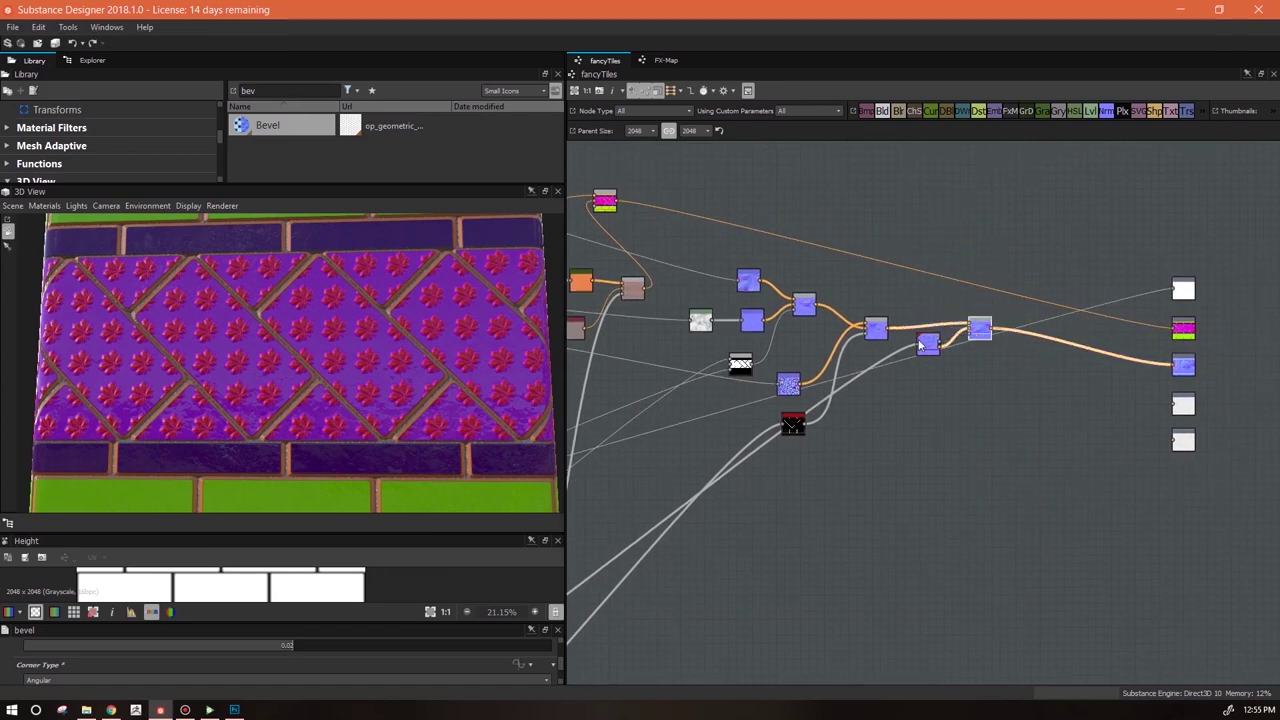
drag(929, 352, 917, 383)
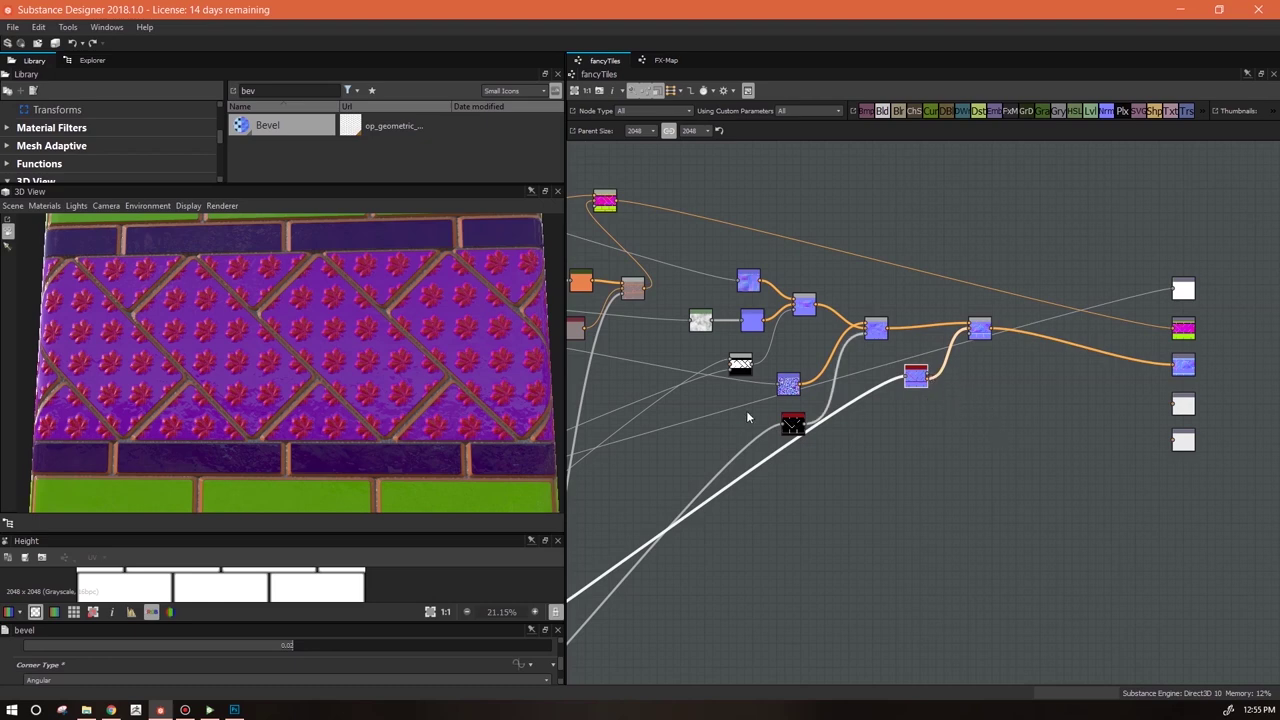
drag(417, 420, 540, 405)
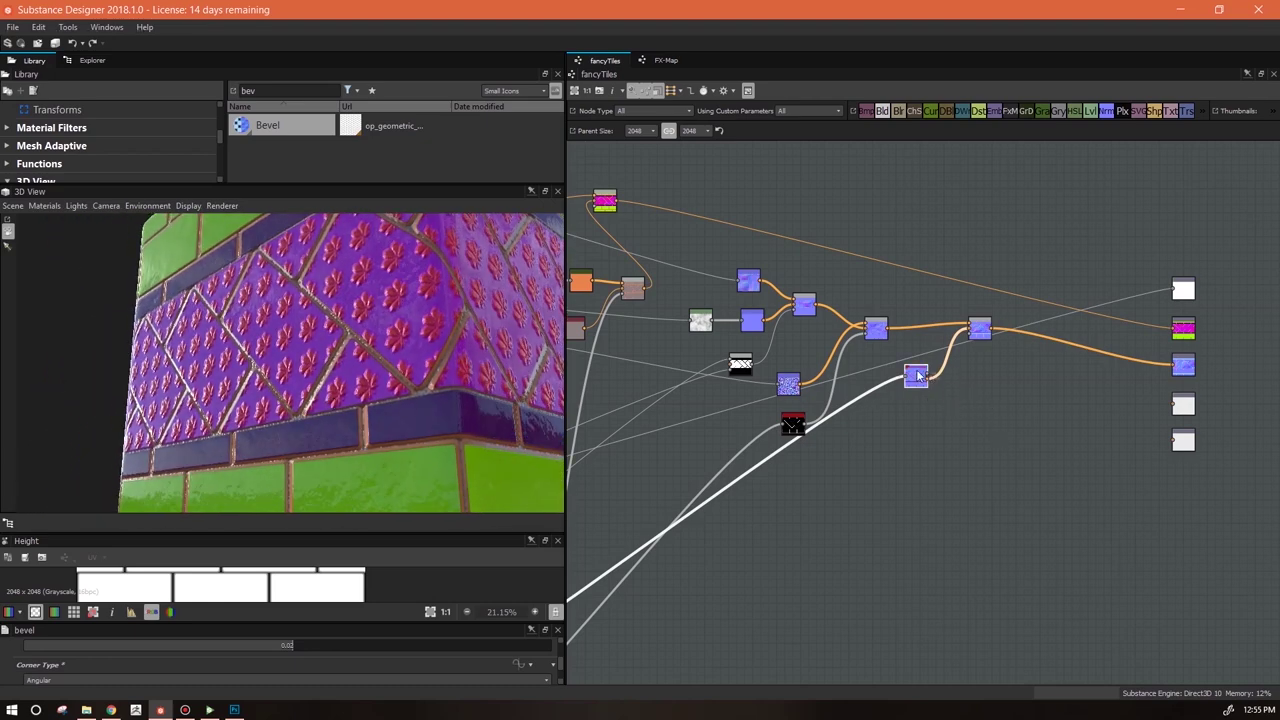
Connect the Bevel's height to the output below Normal, and reconnect the Overlay Blend to the Normal output
drag(928, 377, 1167, 405)
drag(929, 378, 1170, 404)
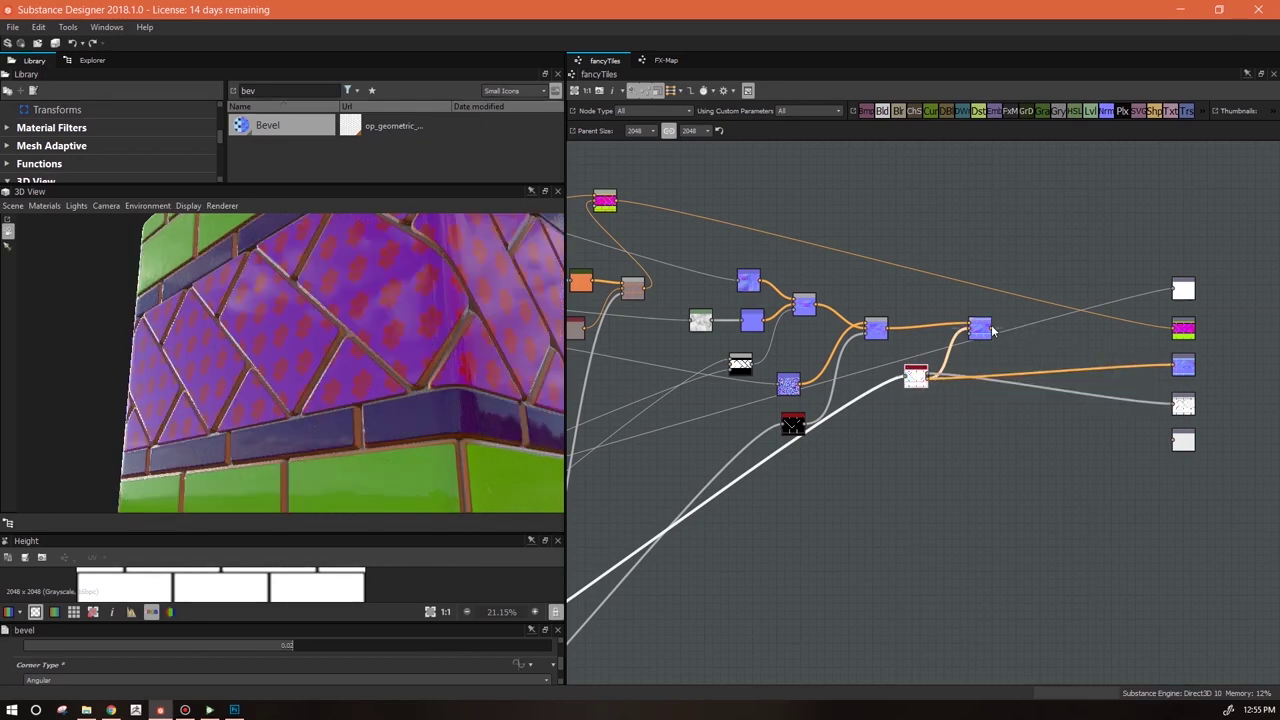
drag(992, 331, 1177, 366)
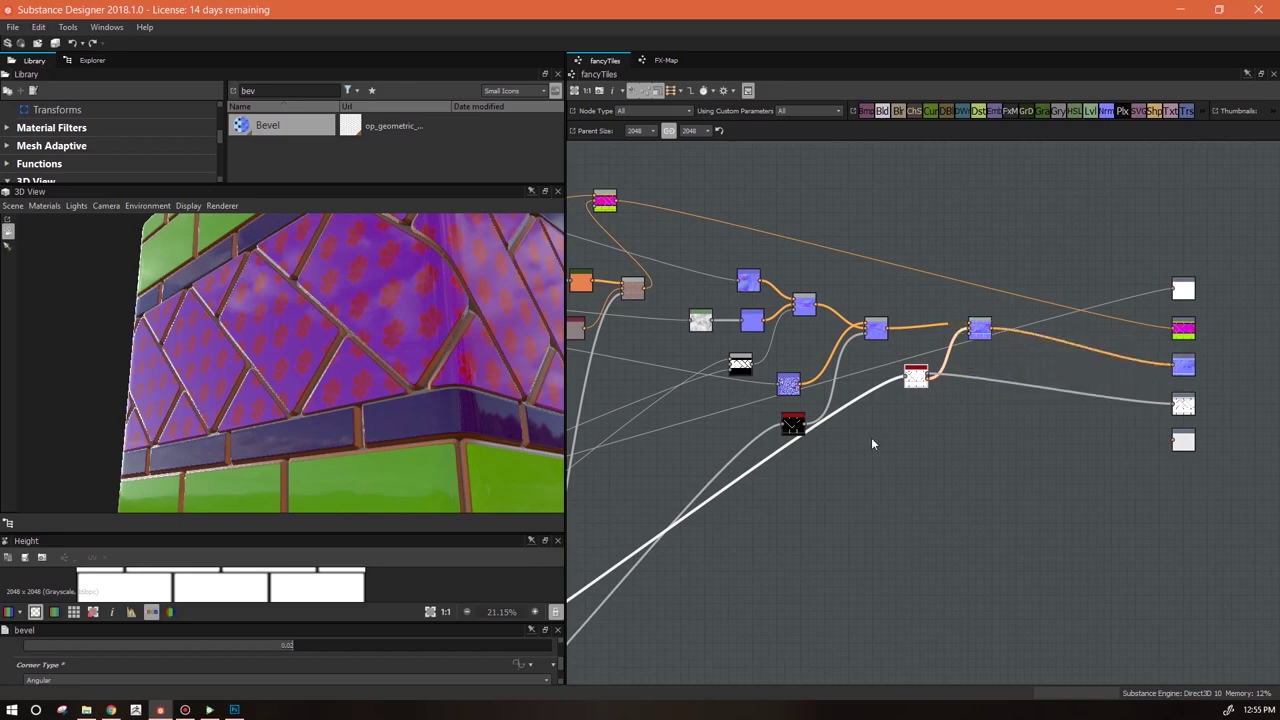
drag(375, 448, 646, 443)
drag(555, 446, 508, 415)
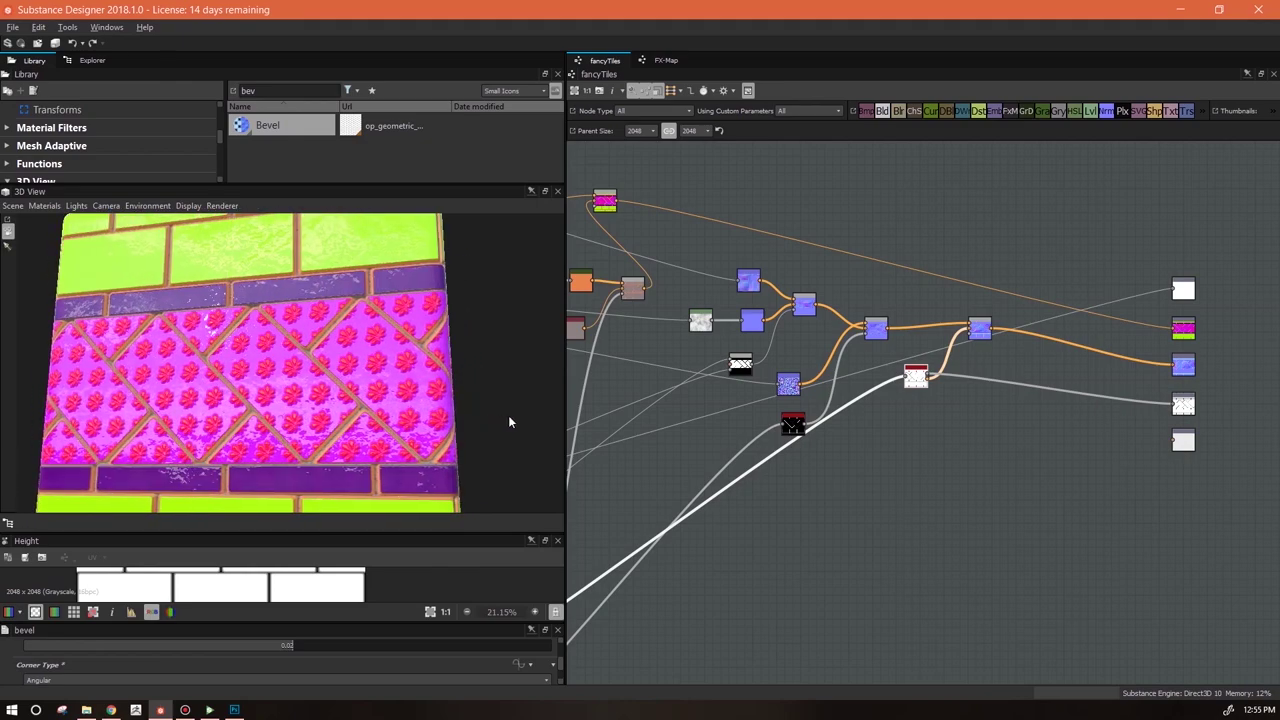
Raise the cloud Levels node's low output to about two thirds of the range and inspect the softened tile surface
scroll(425, 416, up, 5)
middle_drag(780, 440, 916, 461)
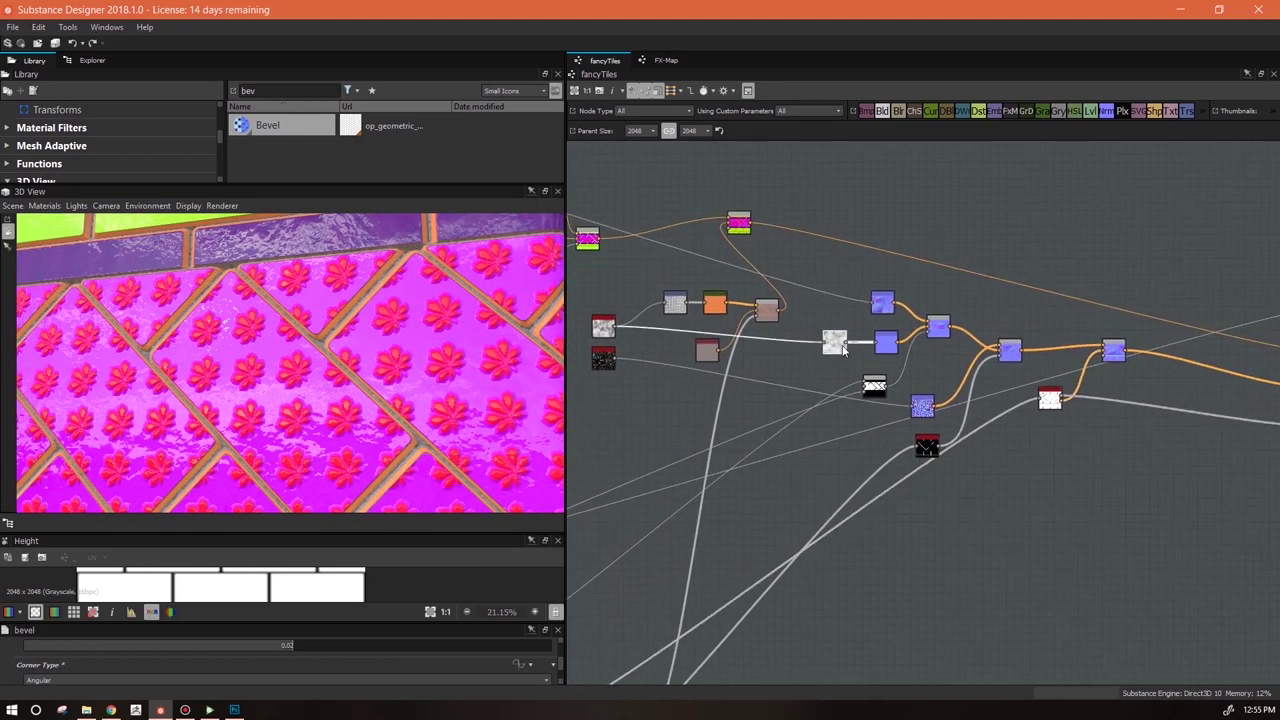
double_click(837, 344)
drag(561, 659, 564, 673)
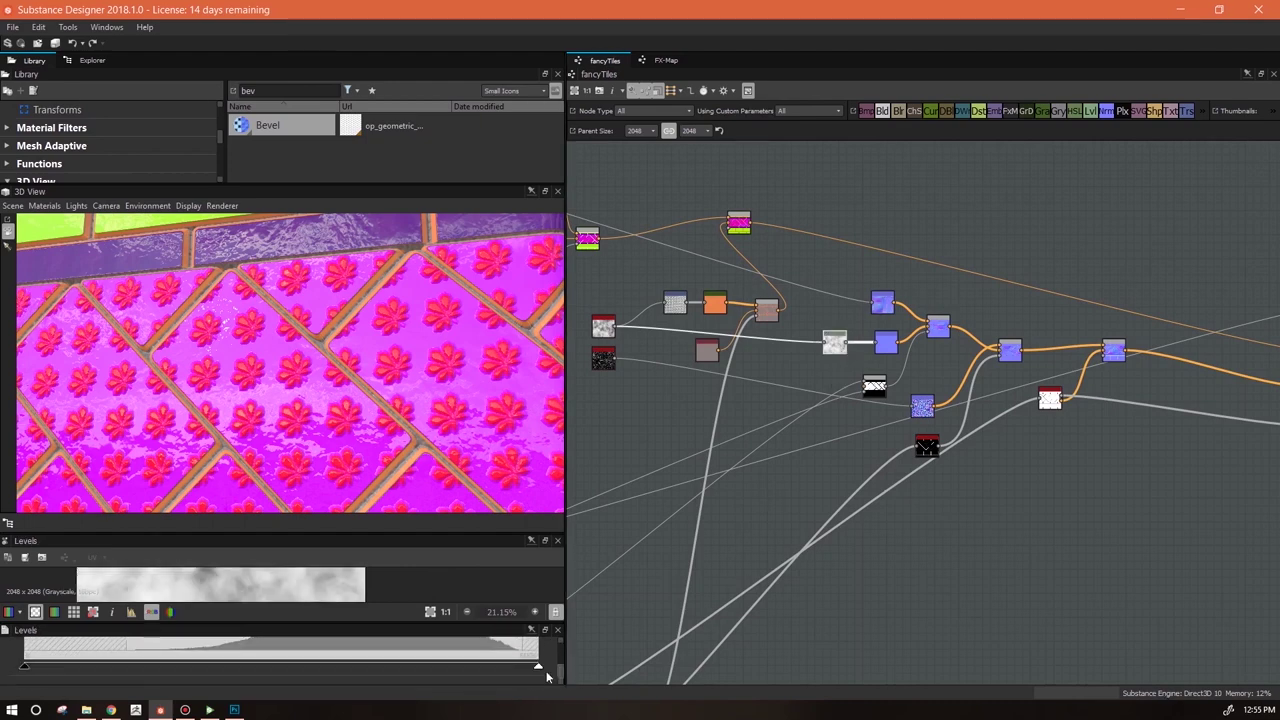
drag(25, 670, 360, 686)
drag(334, 395, 380, 417)
right_drag(380, 417, 501, 523)
mouse_move(278, 360)
mouse_down()
mouse_move(229, 369)
mouse_move(258, 374)
mouse_up()
scroll(980, 485, up, 1)
Tidy the normal nodes: place the noise Normal above the chain and bring Invert Grayscale, Bevel and the Overlay Blend closer together
middle_drag(981, 486, 540, 372)
middle_drag(932, 454, 1062, 569)
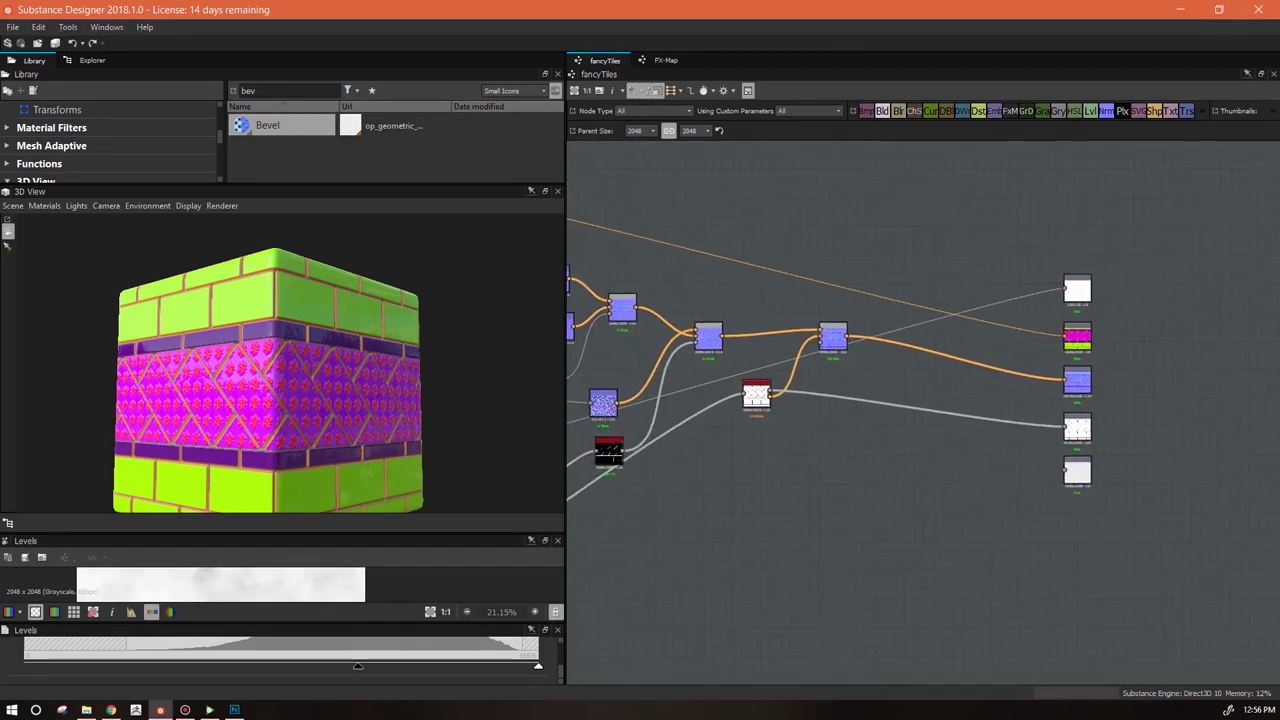
drag(358, 429, 280, 432)
middle_drag(720, 497, 958, 486)
drag(832, 400, 873, 317)
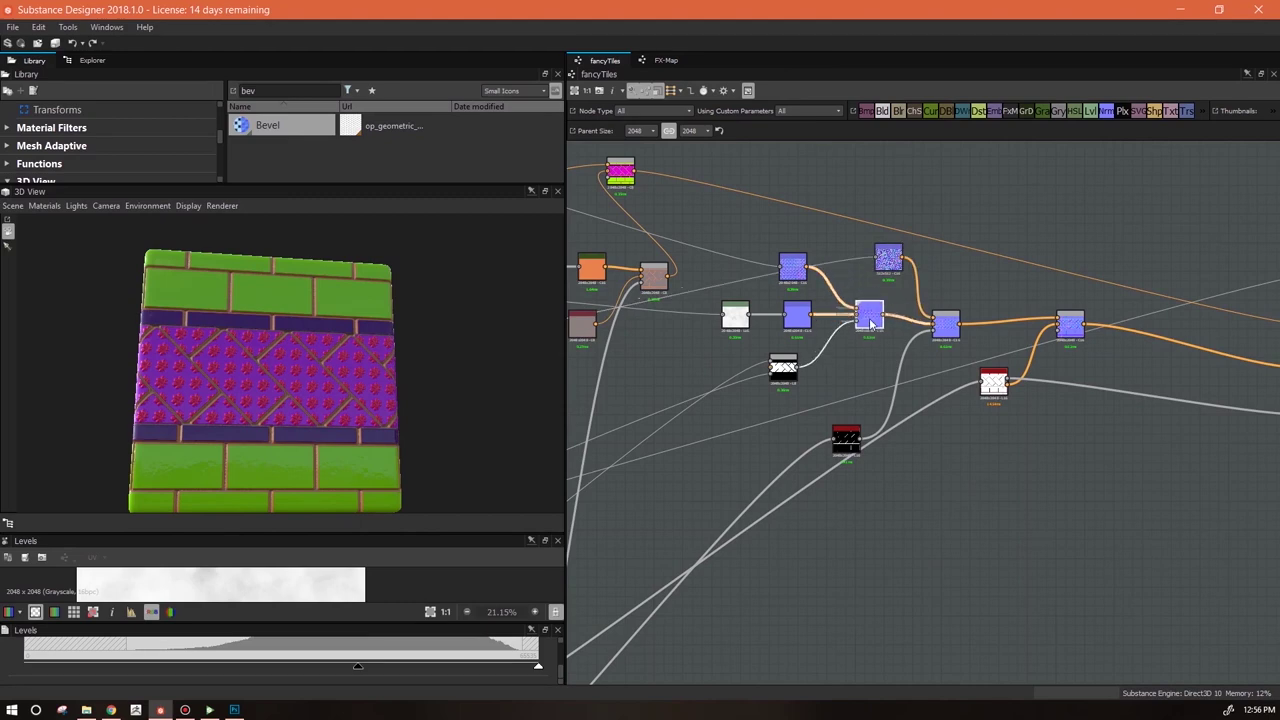
middle_drag(921, 450, 818, 416)
drag(750, 405, 764, 357)
drag(891, 348, 853, 366)
drag(966, 287, 918, 287)
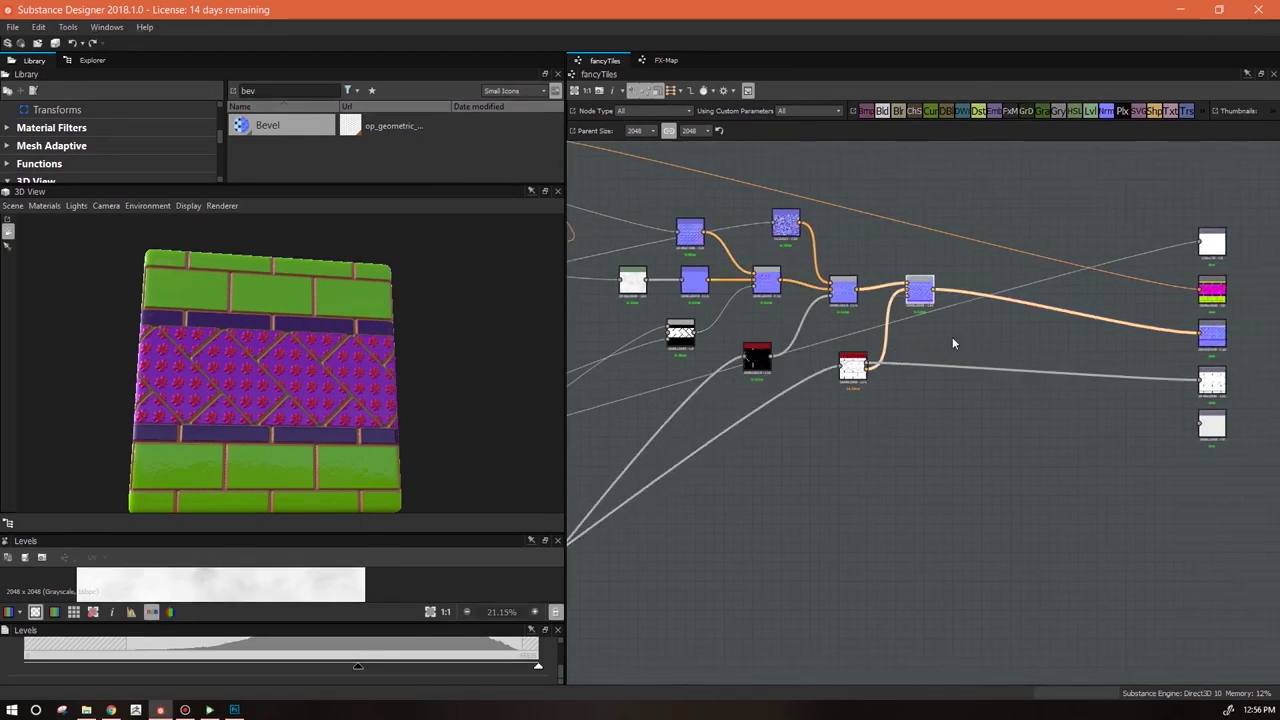
Reposition the Invert Grayscale node and move the Bevel node lower, clear of the normal-blending chain
middle_drag(952, 337, 1065, 370)
drag(807, 374, 864, 368)
drag(965, 400, 965, 436)
Frame the normal-map nodes, leaving the Bevel outside, and title the frame "normal"
drag(710, 205, 1085, 398)
right_click(1033, 323)
click(1093, 371)
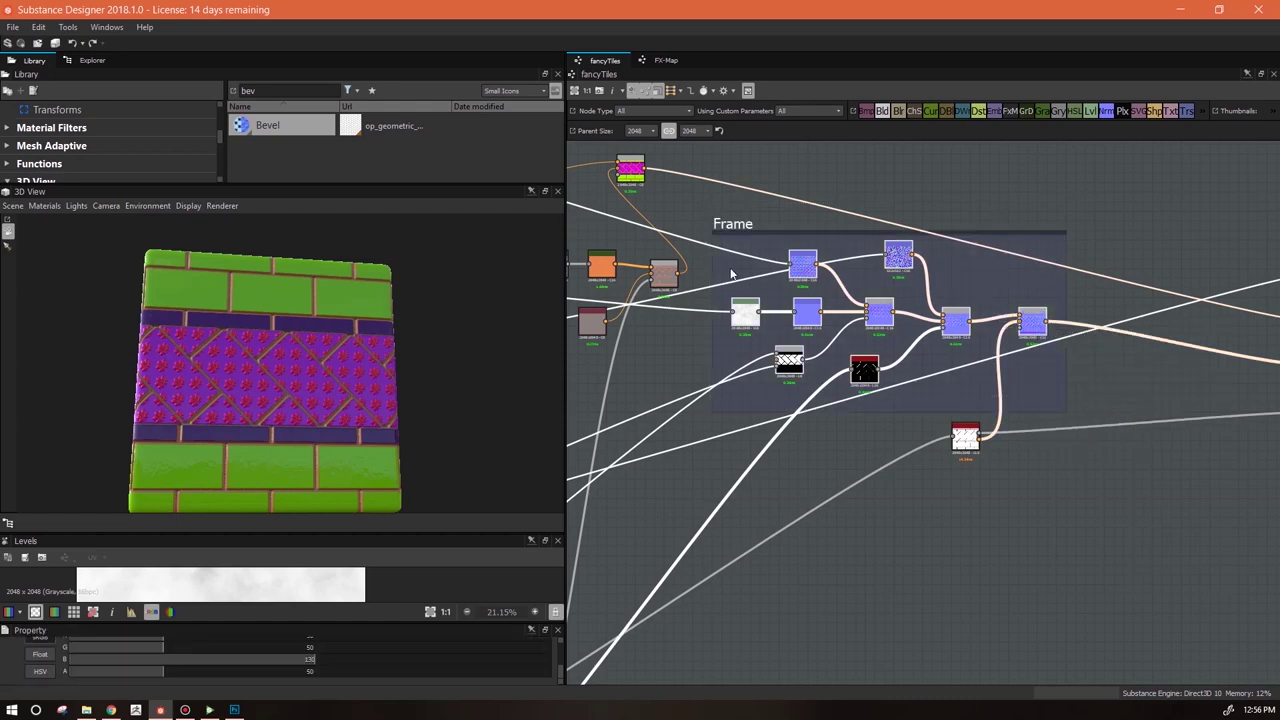
drag(407, 623, 414, 448)
drag(148, 508, 24, 508)
text(normal)
click(1045, 537)
scroll(1044, 543, down, 3)
middle_drag(971, 491, 1083, 429)
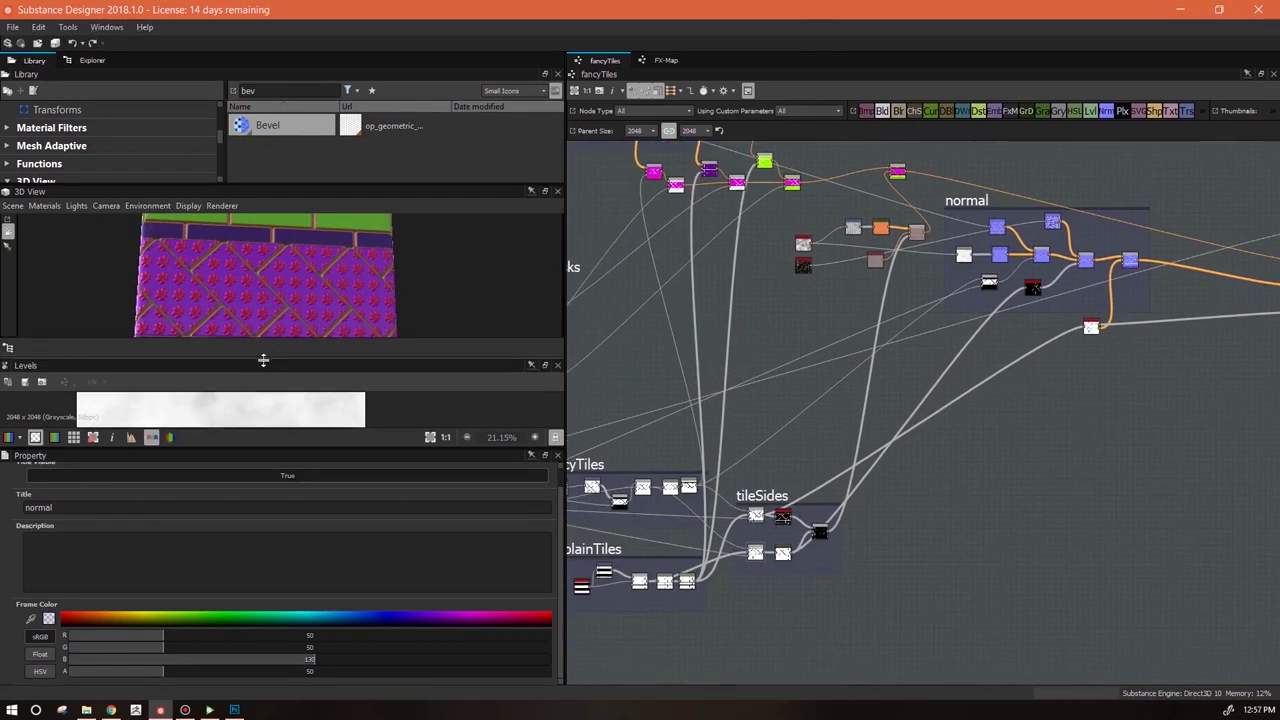
Enlarge the 3D view and examine the flower tiles and grout lines up close
drag(266, 362, 270, 540)
scroll(277, 463, up, 5)
drag(340, 381, 190, 335)
drag(207, 404, 152, 266)
drag(271, 366, 393, 376)
drag(500, 332, 386, 354)
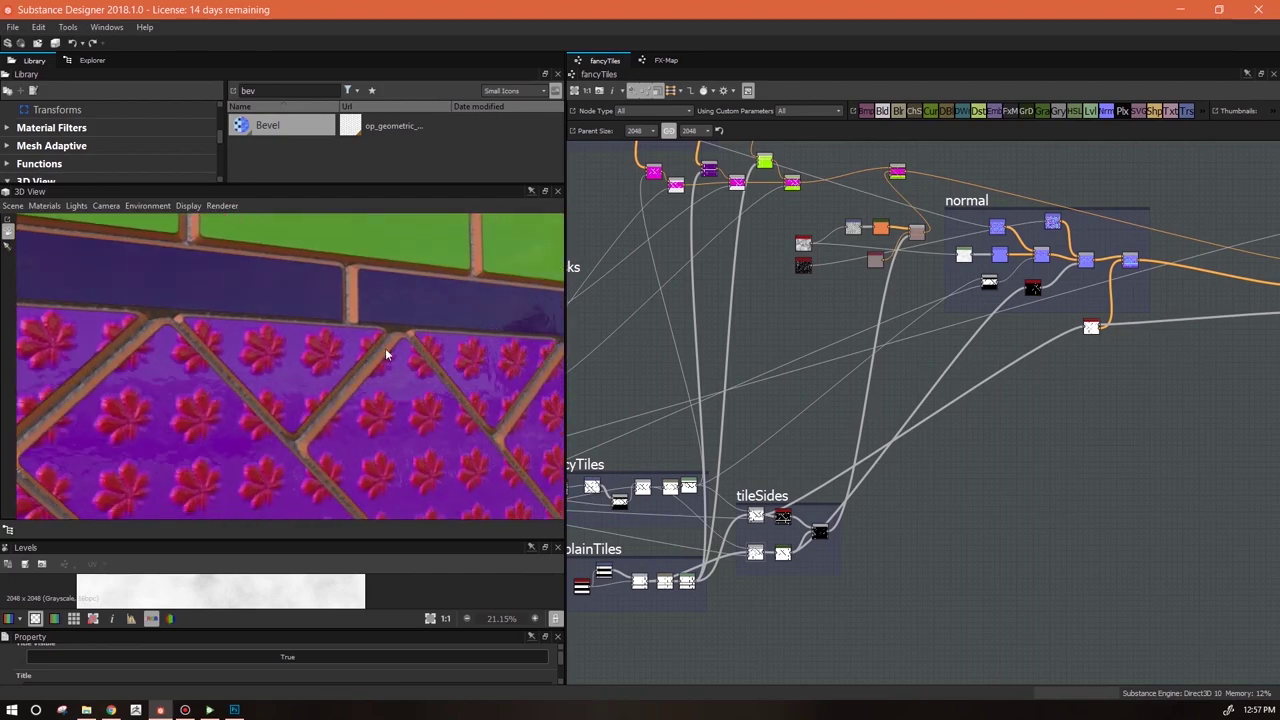
Add a Blend node and place it in the empty graph area below the normal frame
middle_drag(971, 353, 982, 290)
click(883, 111)
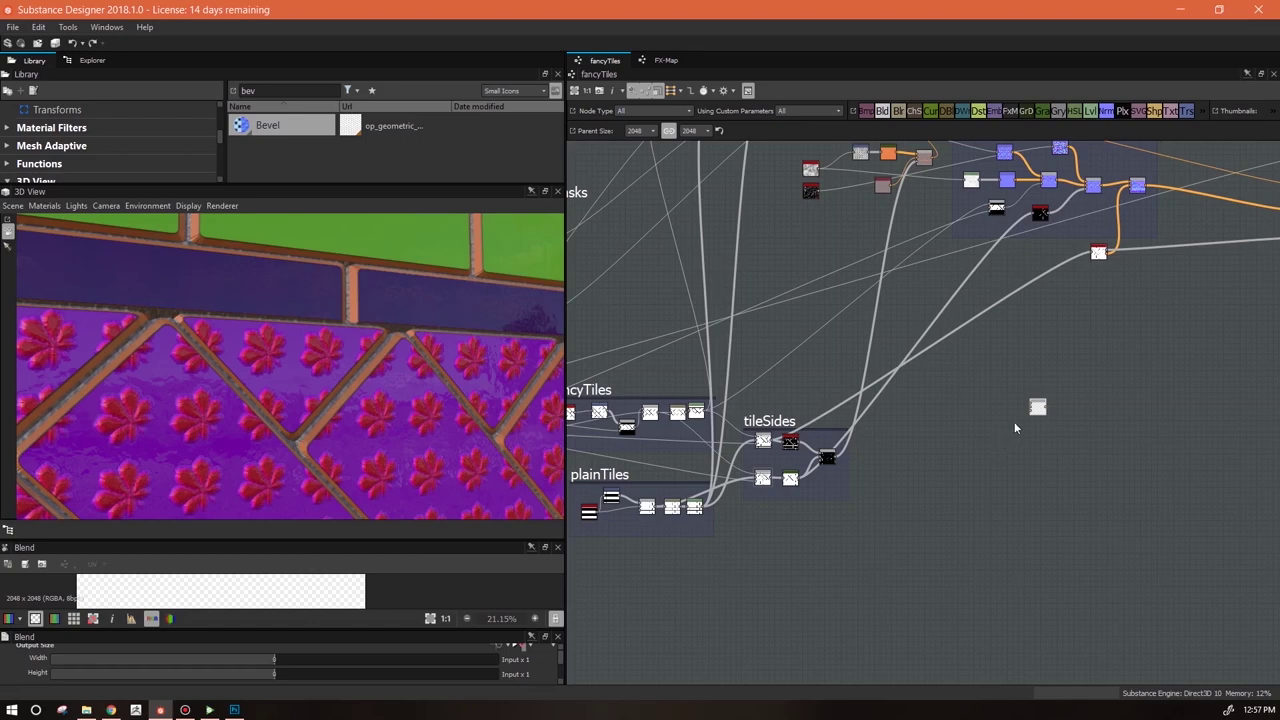
scroll(1018, 414, up, 2)
middle_drag(837, 523, 1060, 487)
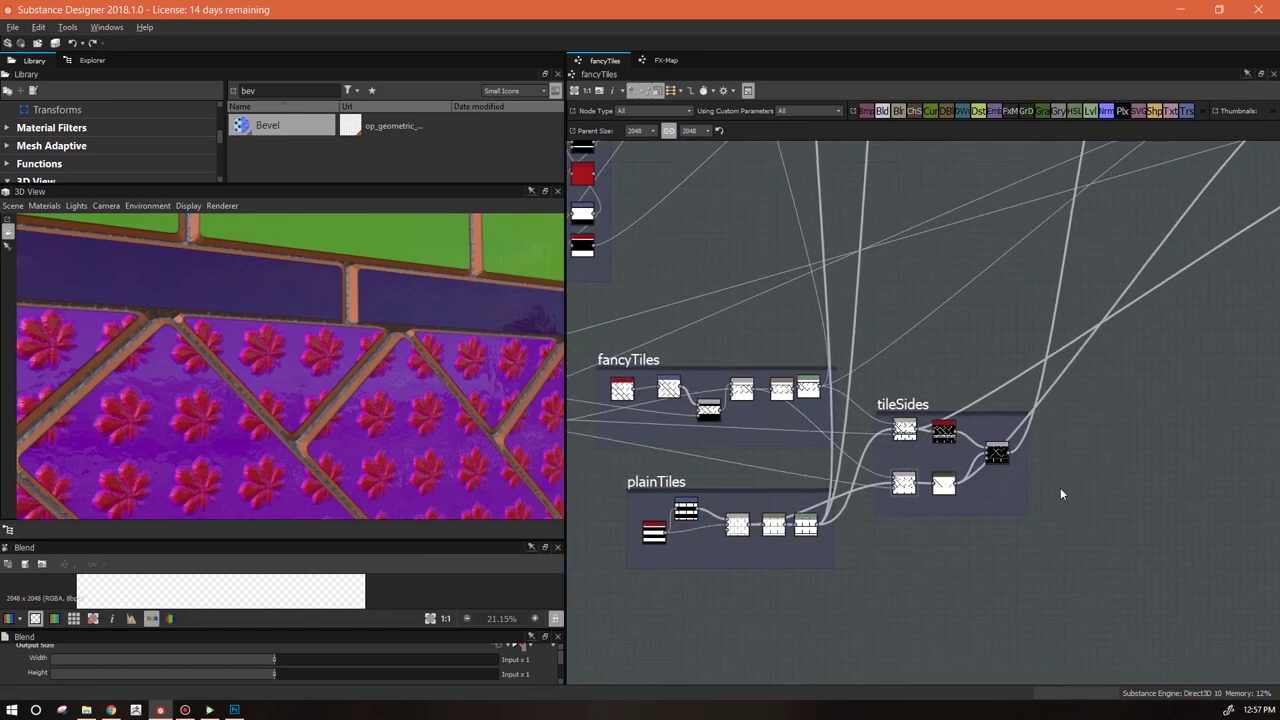
middle_drag(936, 400, 546, 606)
drag(906, 574, 950, 504)
middle_drag(982, 480, 879, 539)
scroll(865, 386, up, 1)
scroll(866, 390, up, 1)
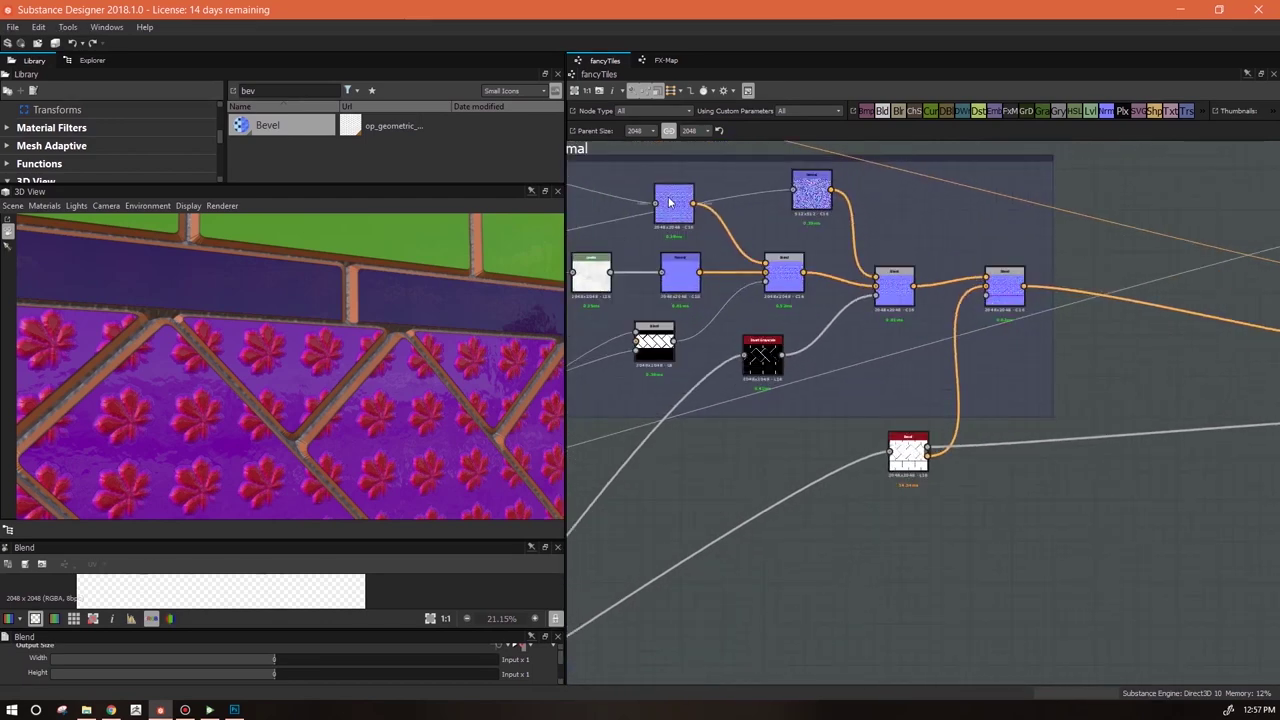
Preview the Blend that combines the flower and cloud normals in an enlarged 2D view
double_click(783, 272)
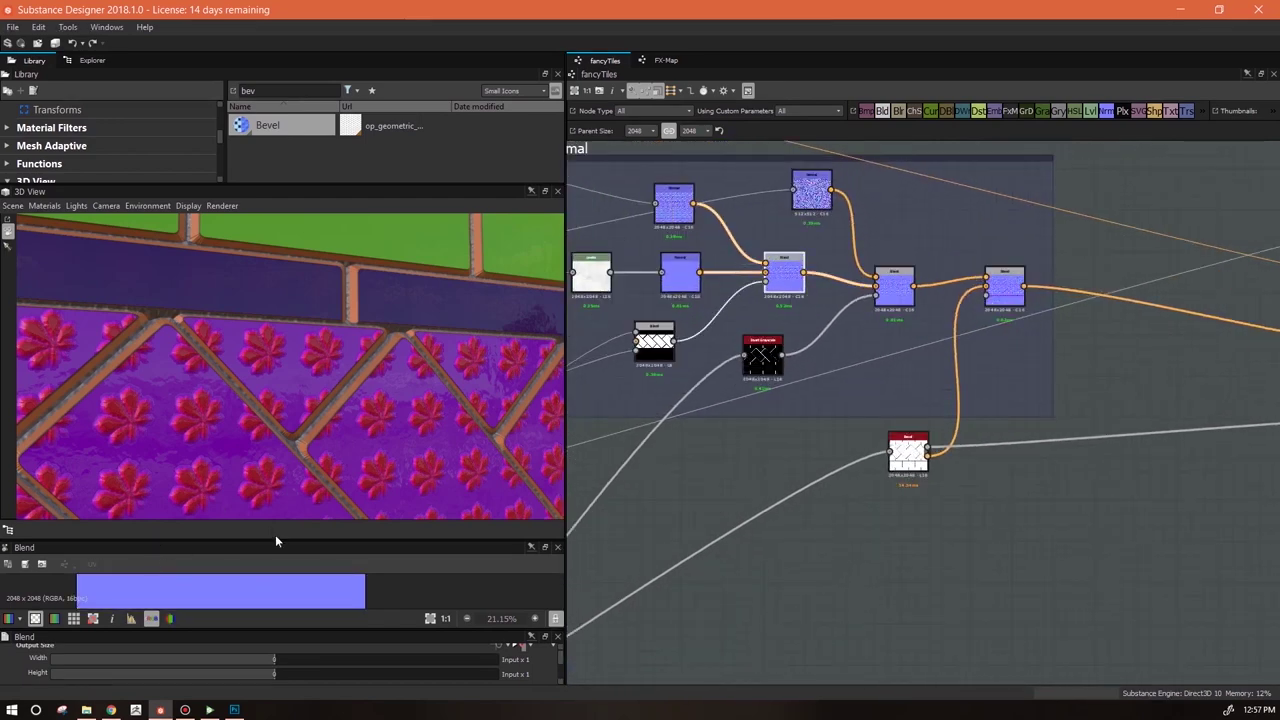
drag(275, 538, 280, 312)
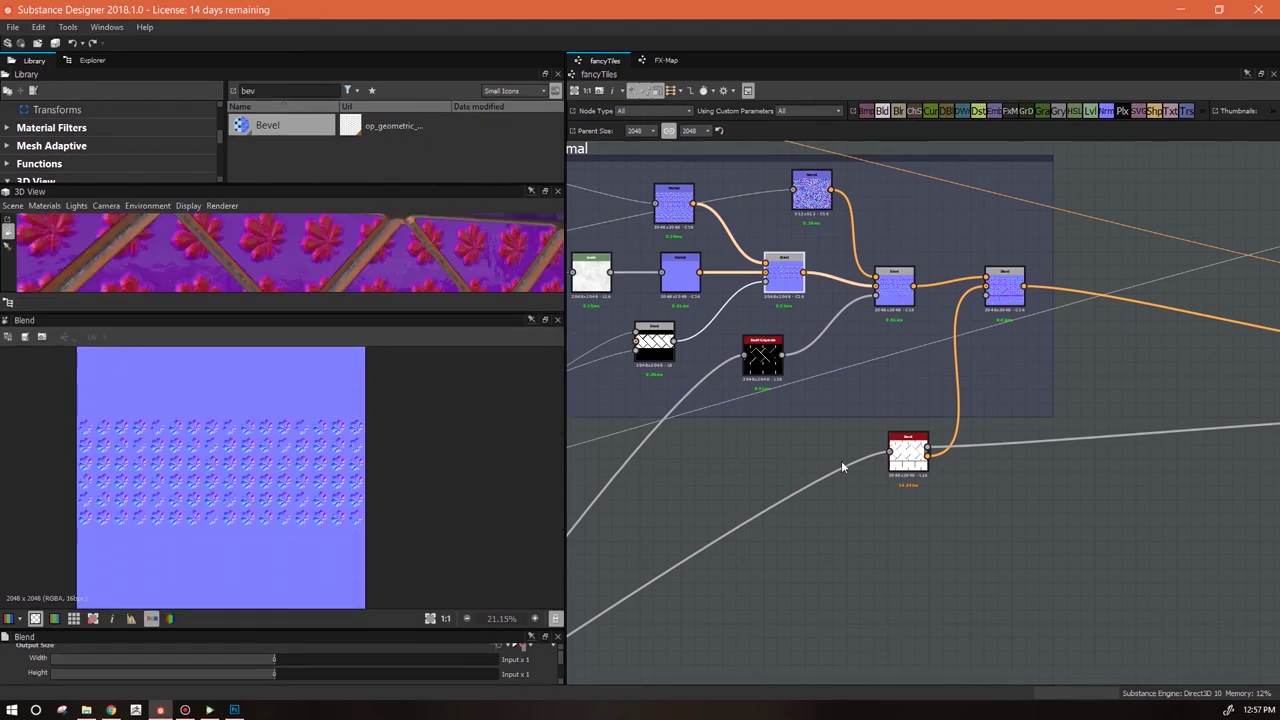
middle_drag(845, 443, 878, 433)
scroll(191, 473, up, 4)
scroll(194, 474, down, 1)
scroll(195, 475, down, 2)
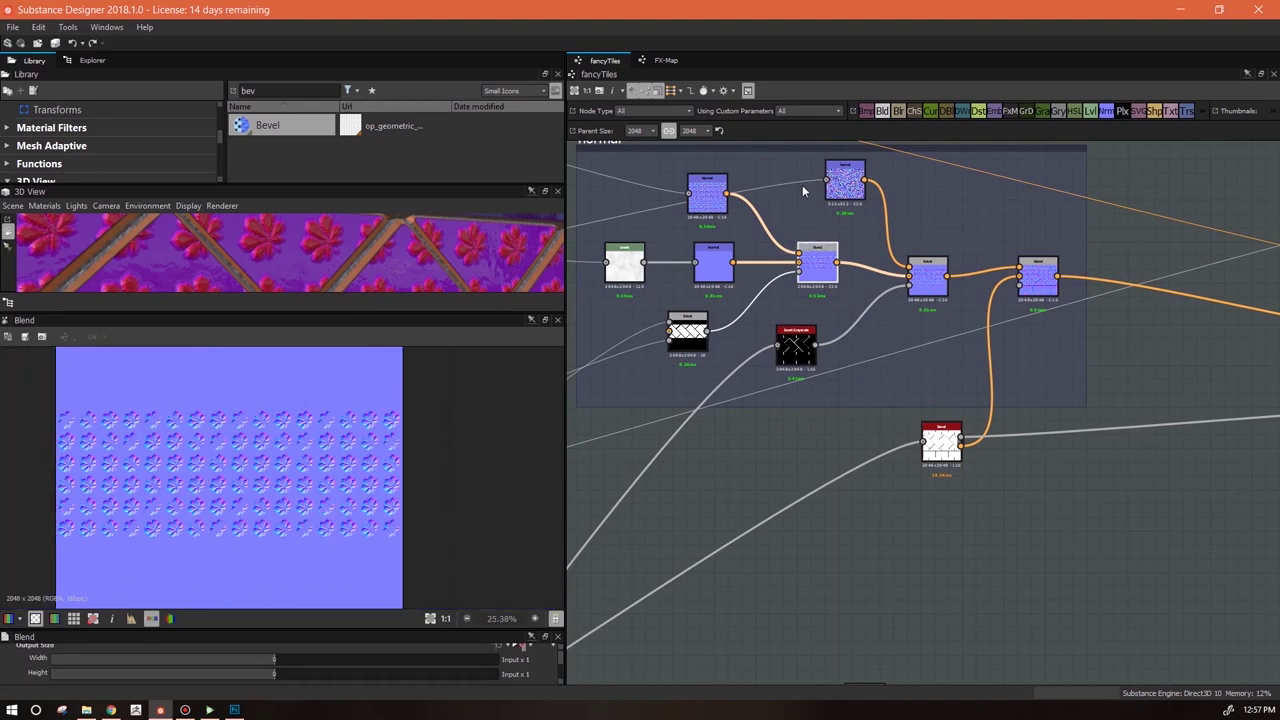
drag(709, 191, 717, 184)
click(828, 278)
middle_drag(861, 312, 841, 257)
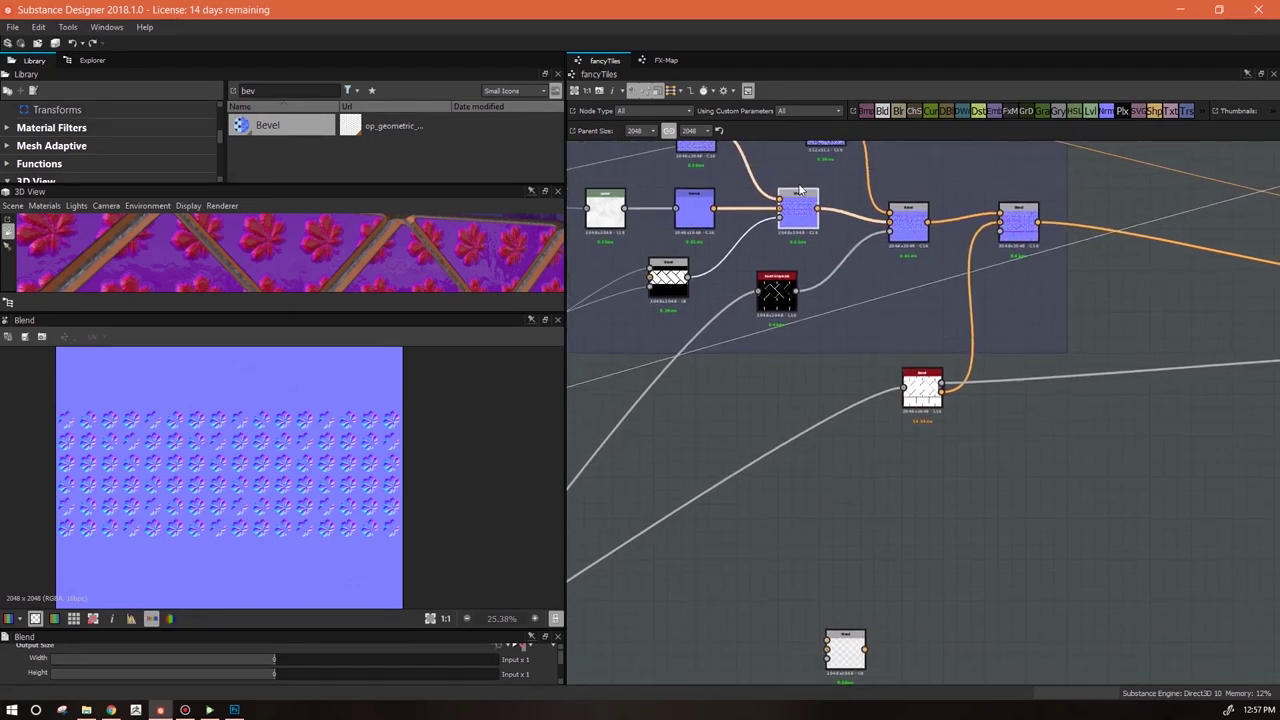
Search the library for "normal t" and add a Normal to Height node below the normal frame, beyond the Bevel
key(BackSpace)
key(BackSpace)
key(BackSpace)
text(no)
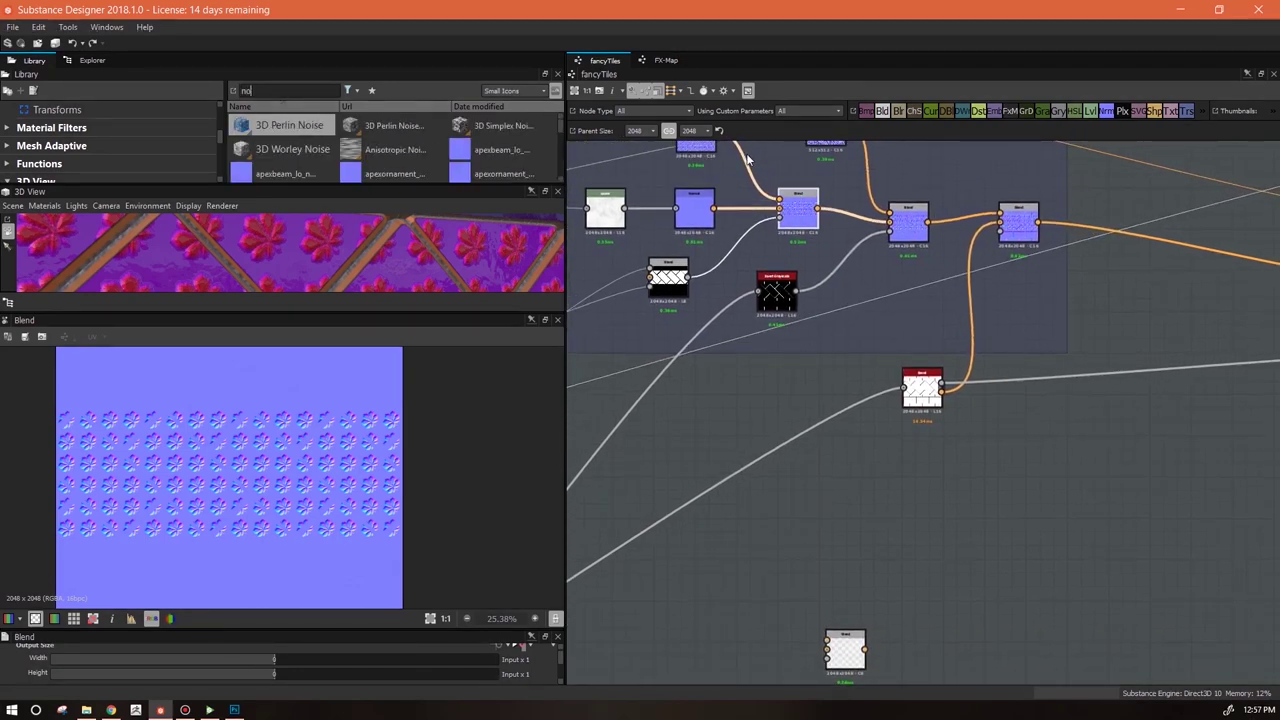
text(rmal t)
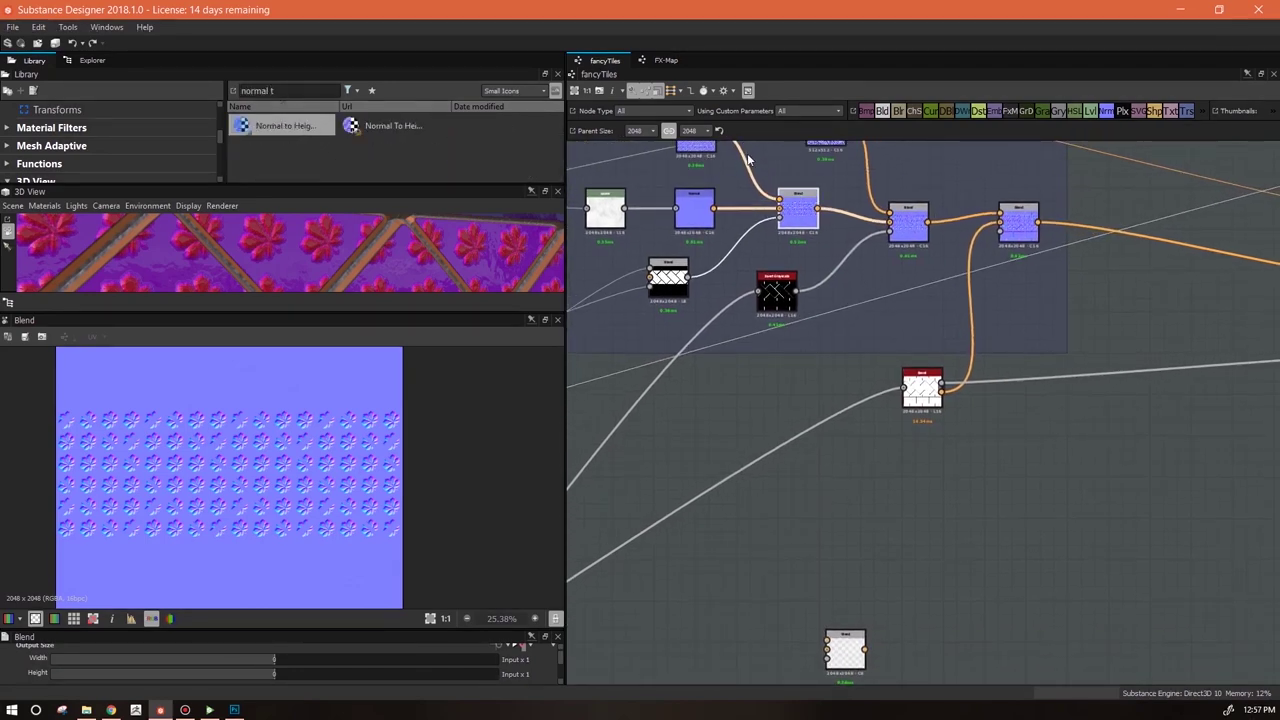
drag(274, 128, 848, 504)
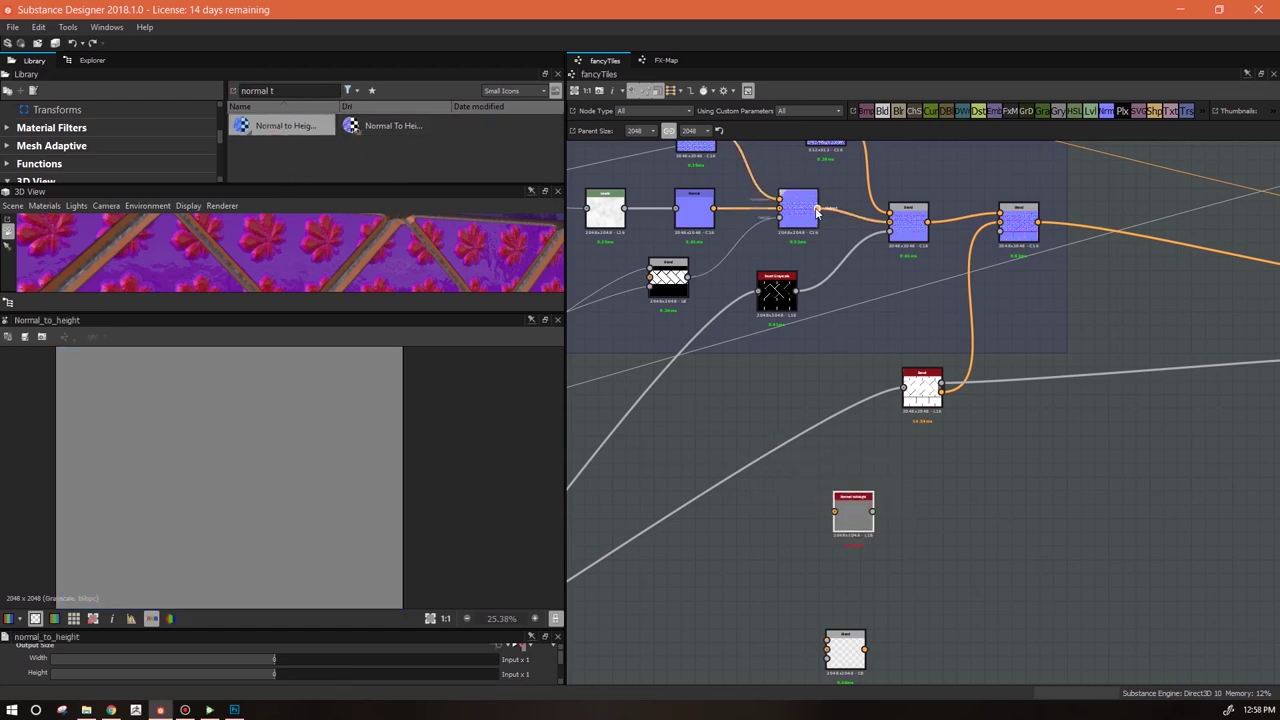
drag(851, 513, 1100, 500)
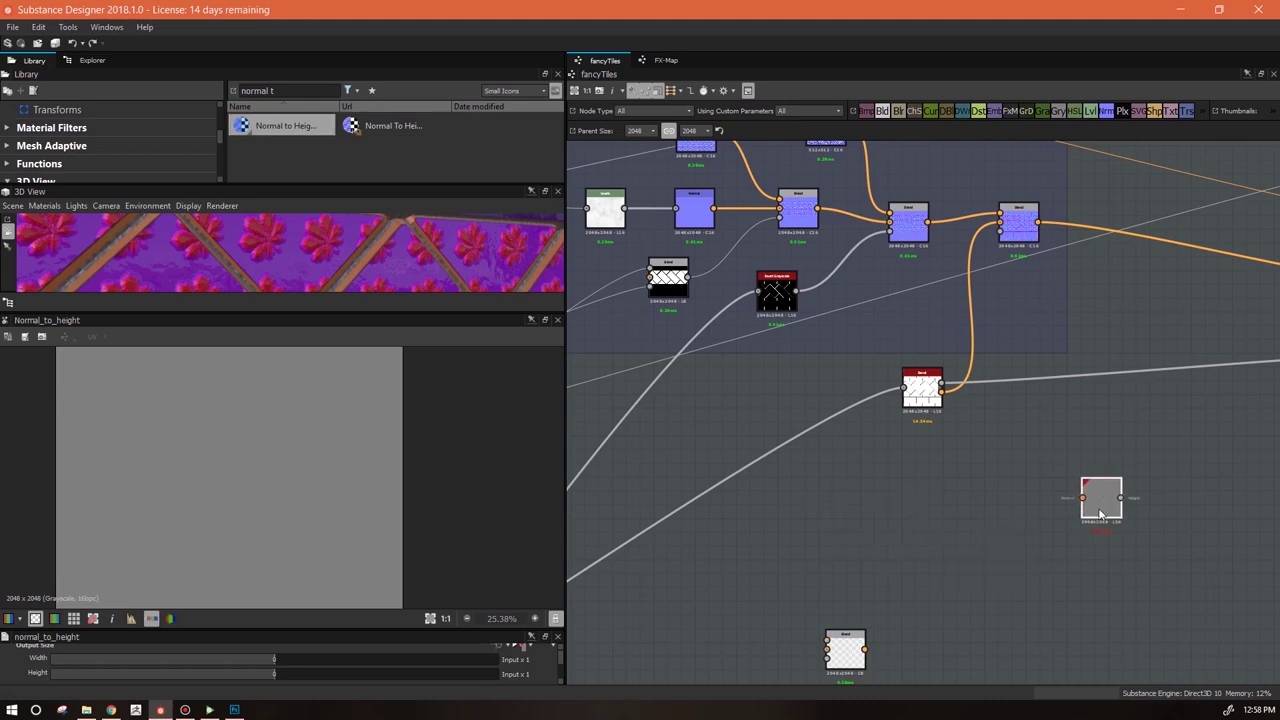
Connect the output of the final Blend in the normal frame to the Normal to Height input
scroll(1104, 553, up, 1)
scroll(1090, 511, down, 1)
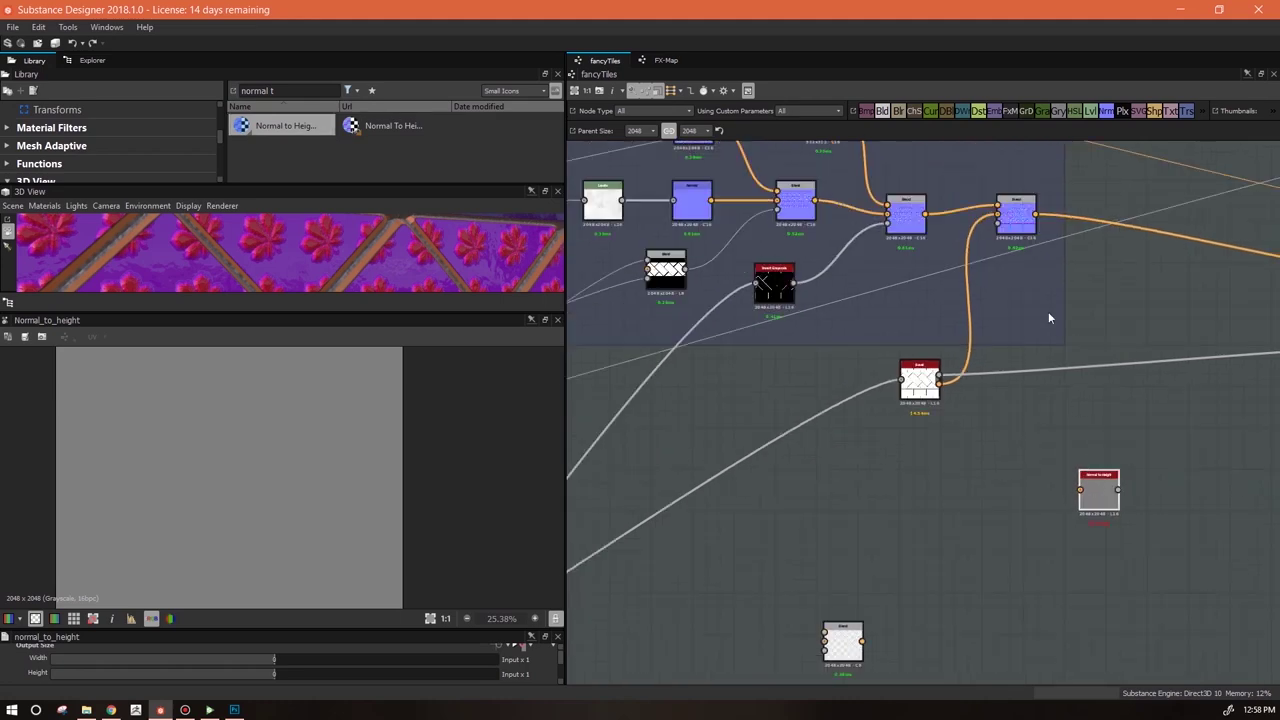
drag(1037, 218, 1081, 490)
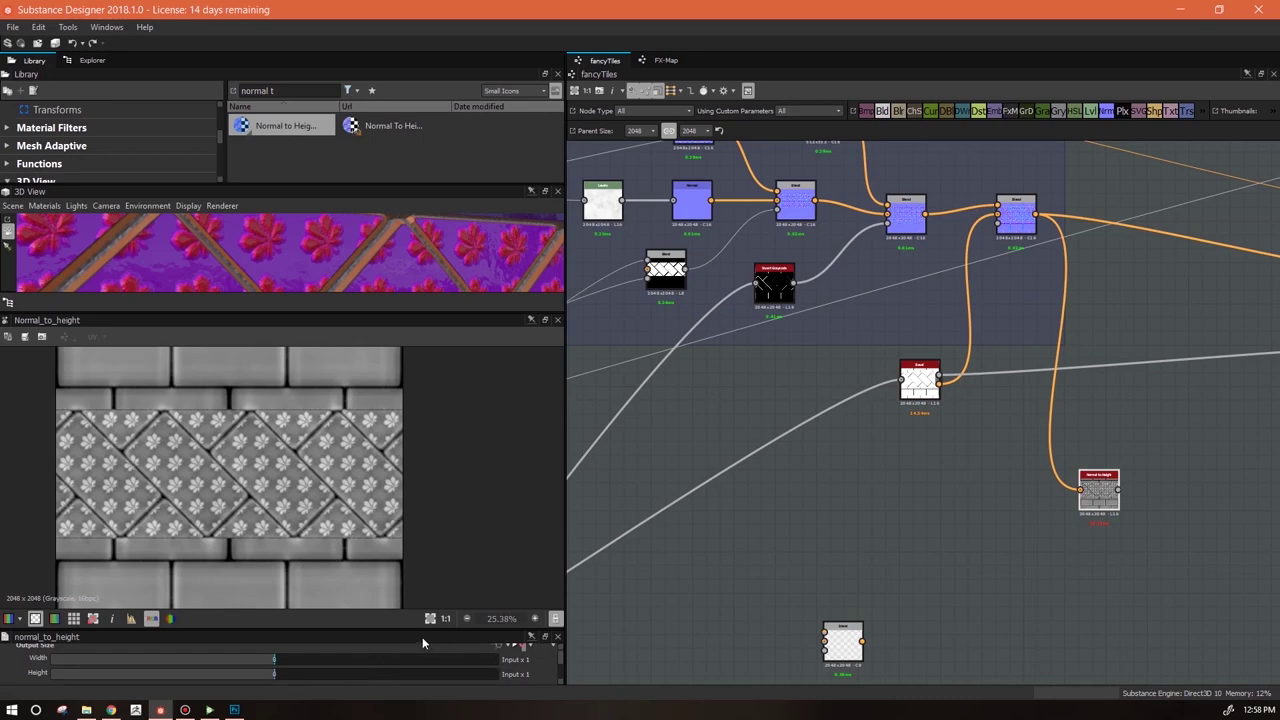
Make the Normal to Height output size relative to parent and set width and height to -1 (Parent / 2)
drag(422, 630, 419, 545)
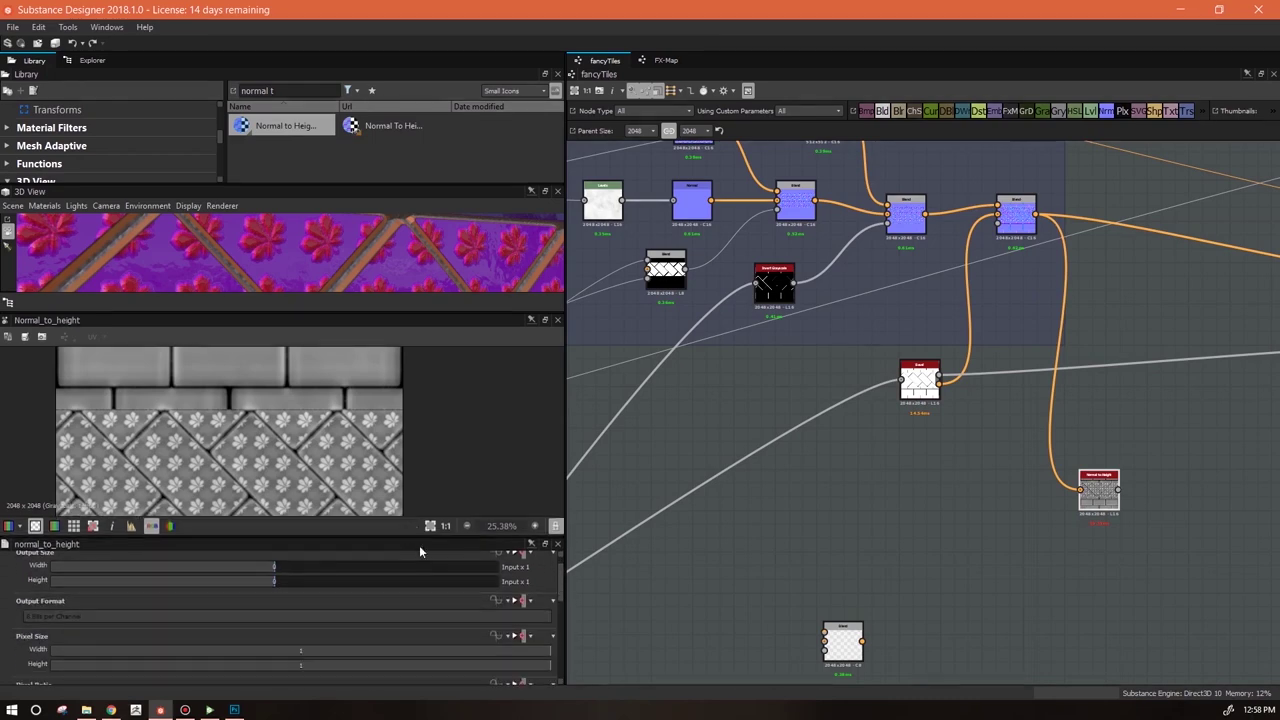
scroll(370, 580, up, 1)
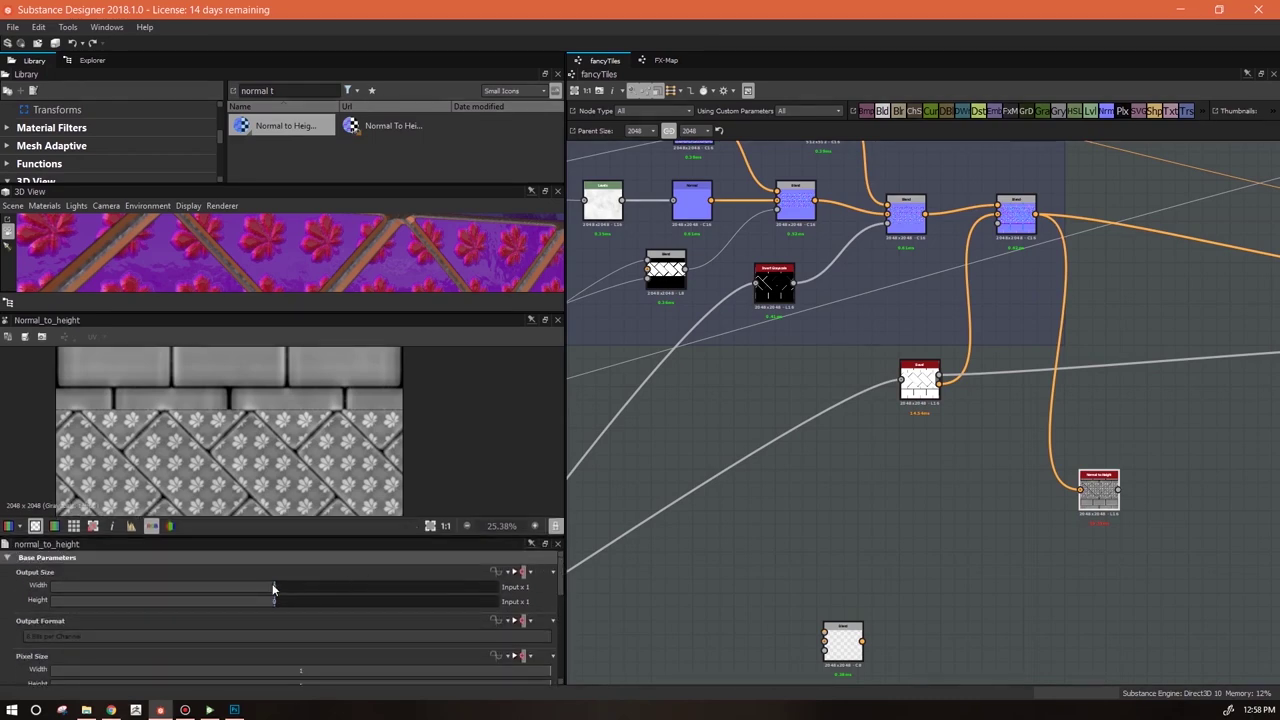
click(529, 571)
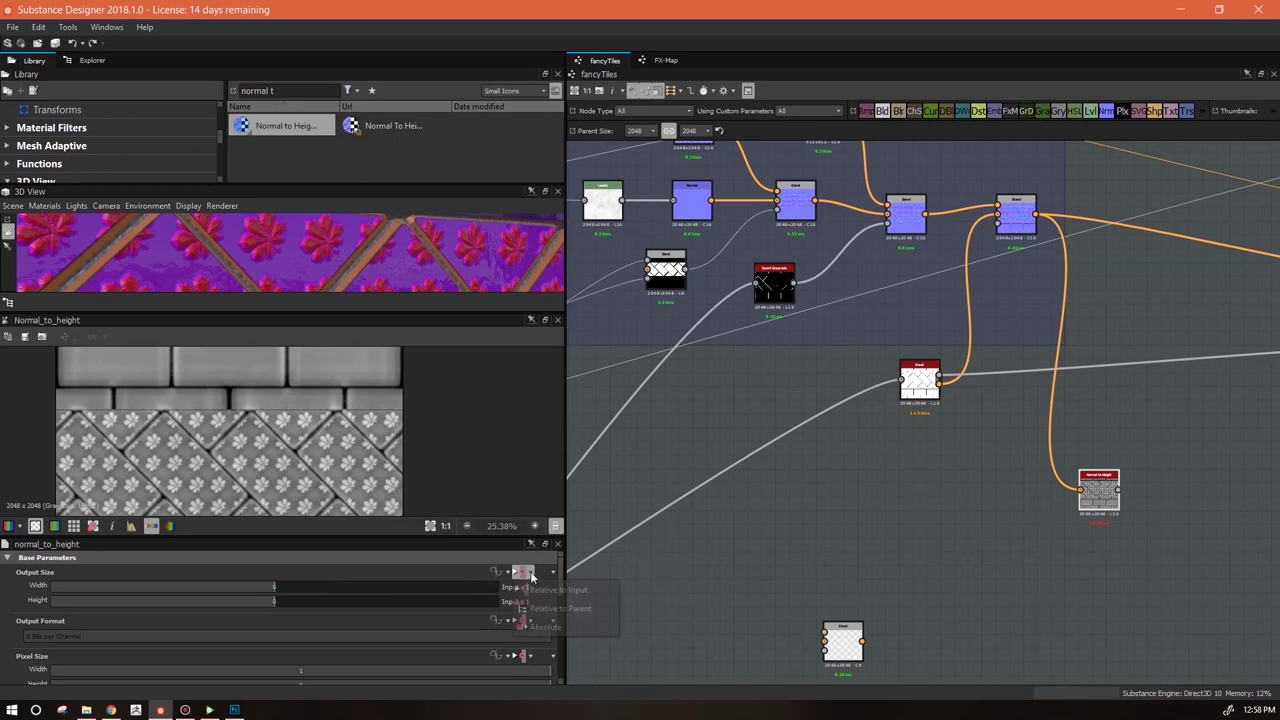
click(558, 609)
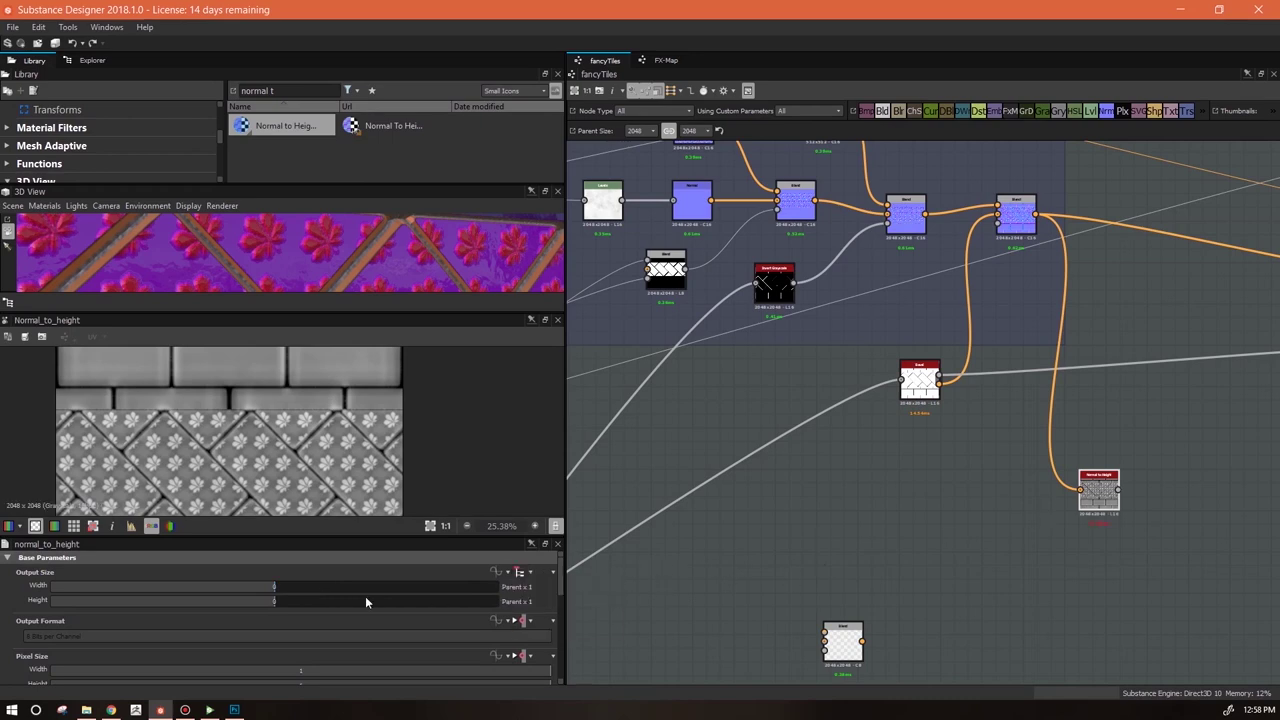
click(251, 585)
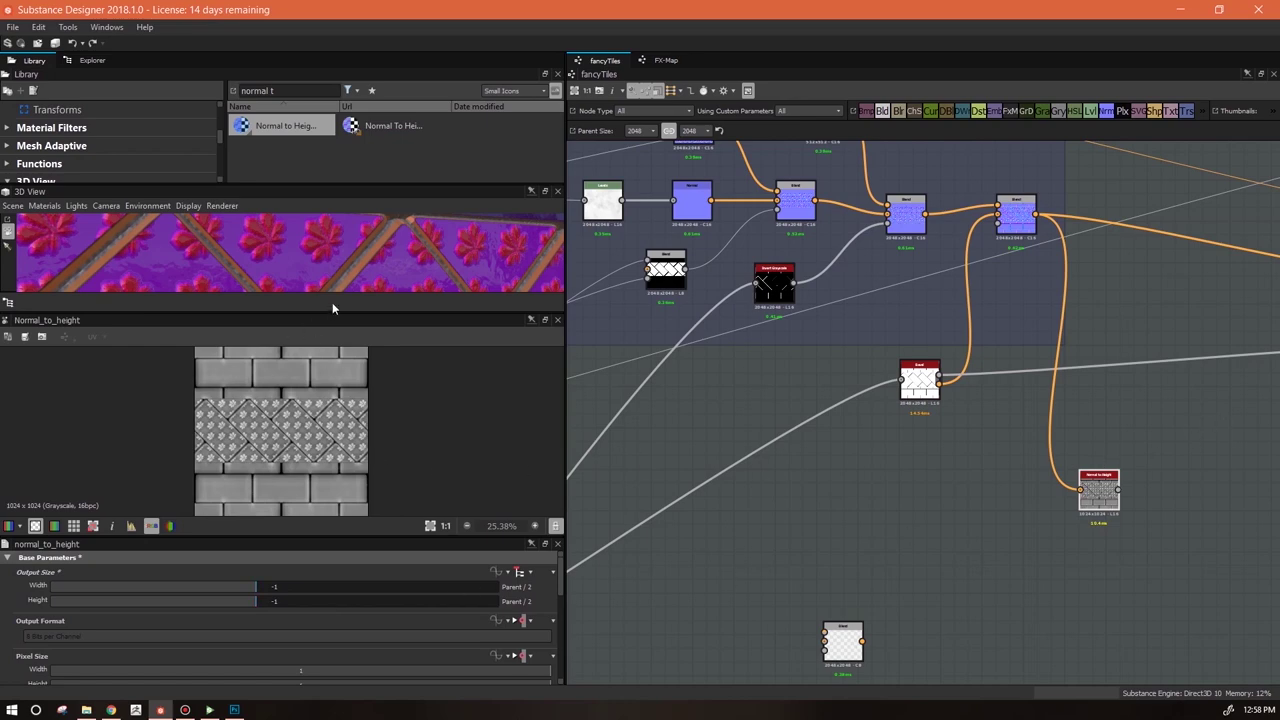
Examine the height map's flowers and tile edges in the 2D view alongside the 3D view
drag(333, 314, 343, 380)
middle_drag(297, 485, 243, 447)
scroll(315, 474, up, 3)
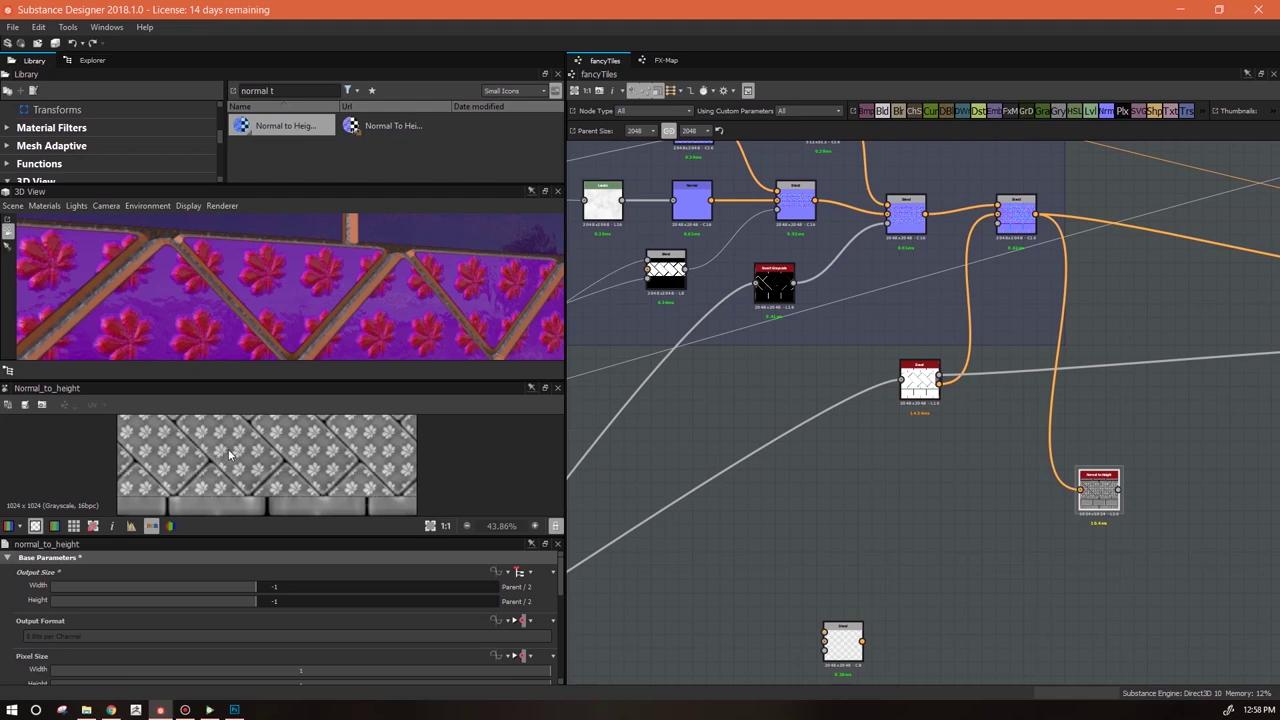
scroll(269, 462, down, 1)
middle_drag(269, 462, 206, 466)
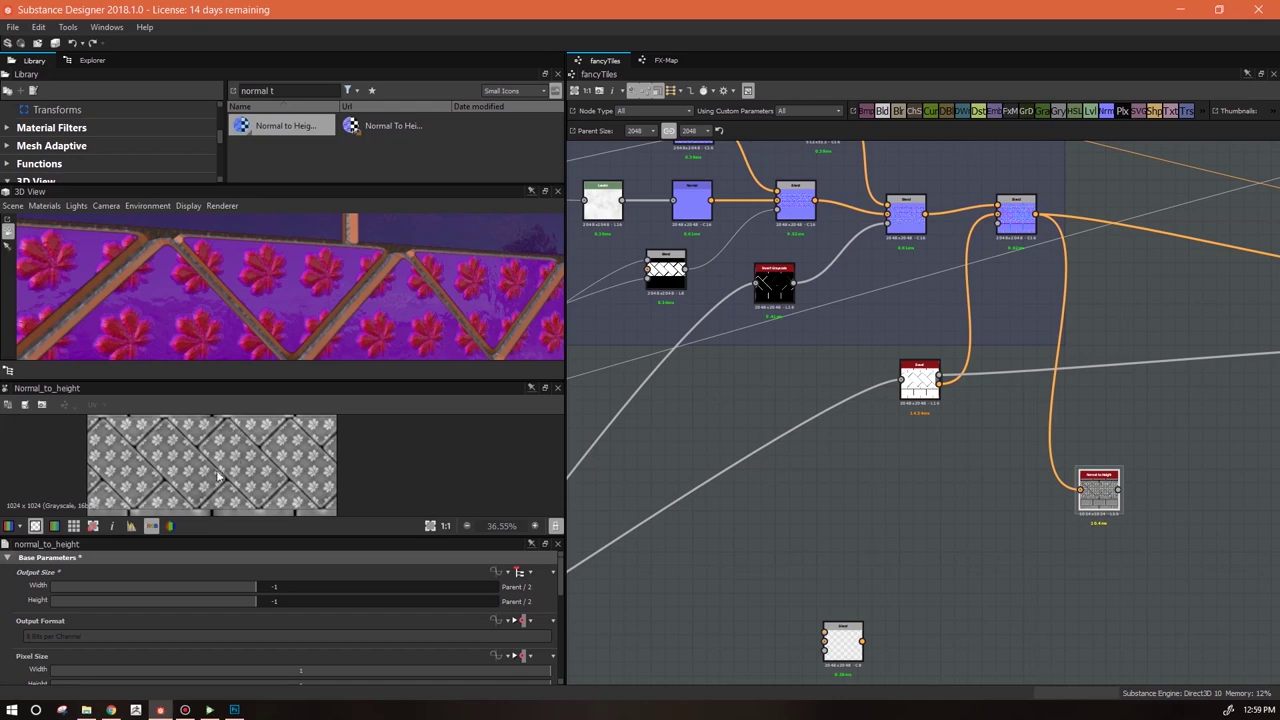
Move the Normal to Height node closer to the normal frame, beside the Bevel
drag(1095, 488, 1078, 445)
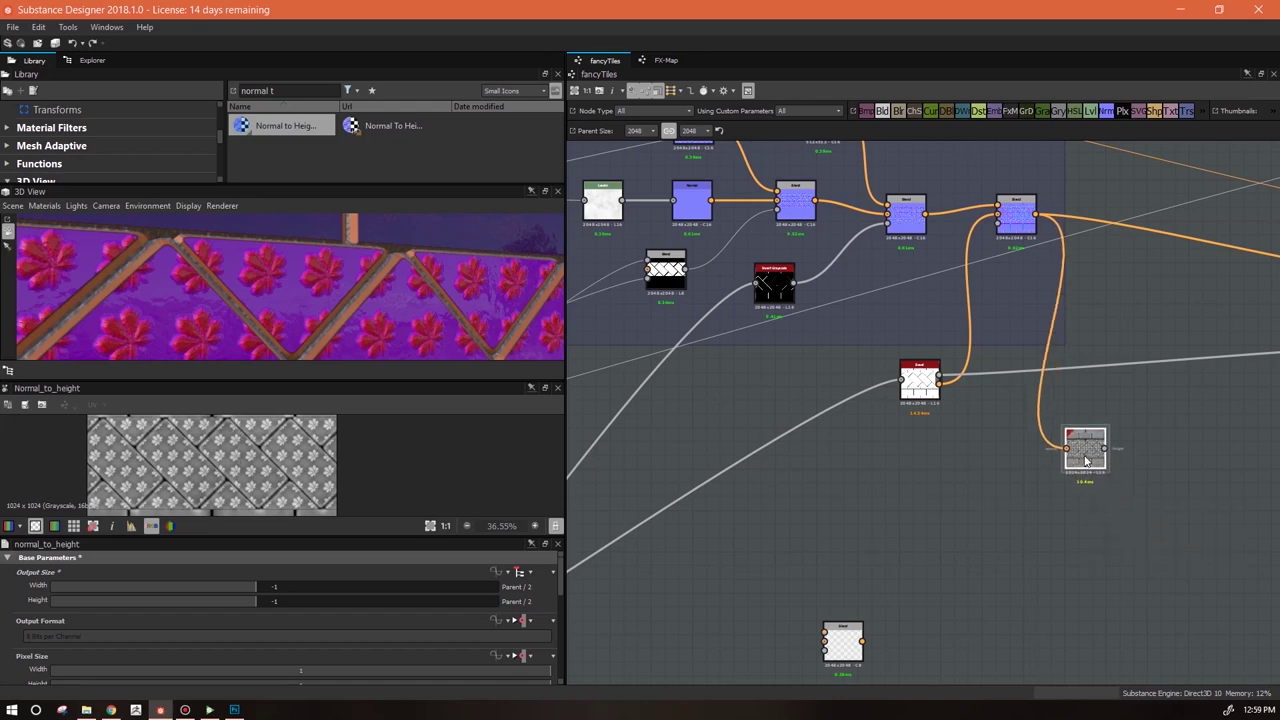
scroll(1096, 480, up, 4)
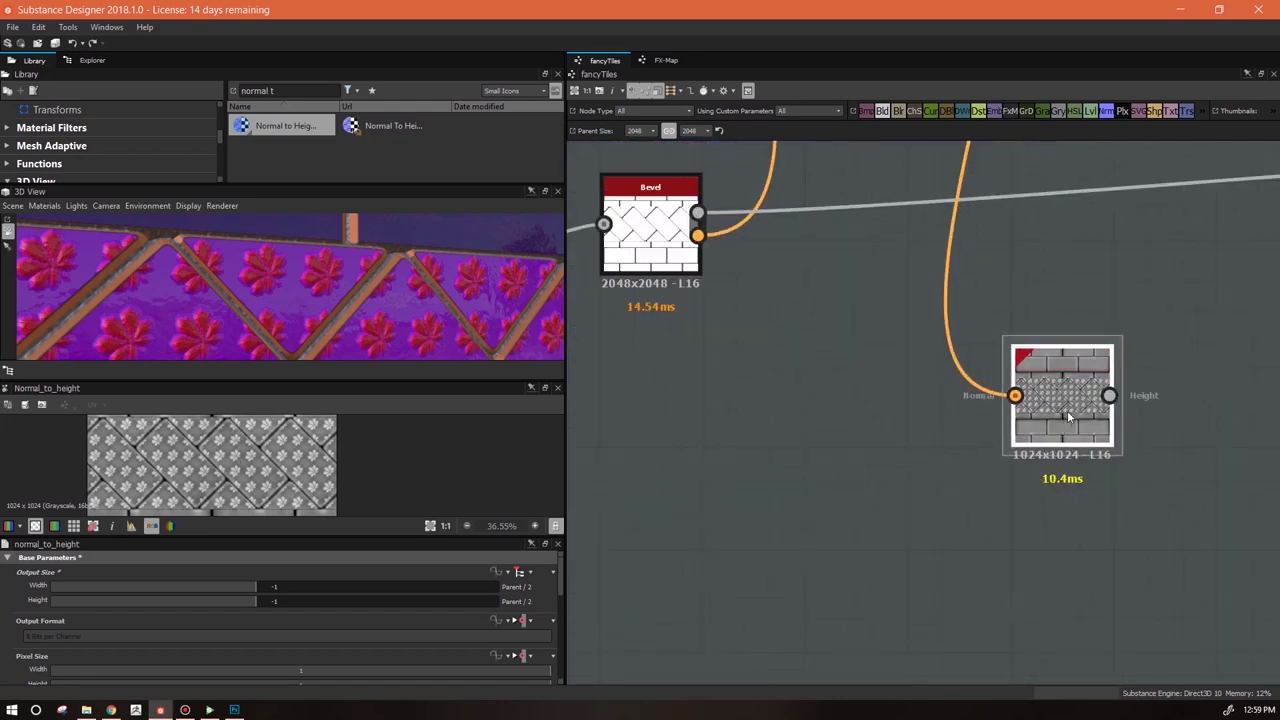
drag(1070, 410, 1070, 393)
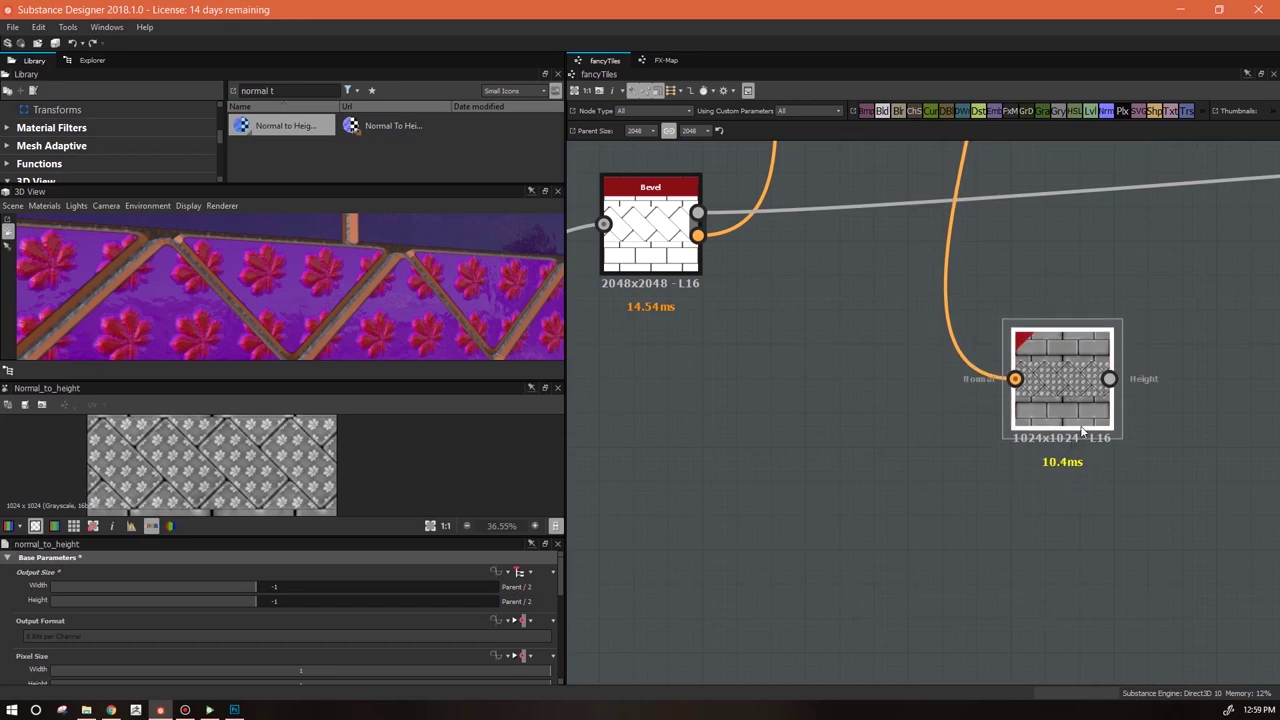
scroll(1084, 421, down, 3)
middle_drag(1094, 534, 977, 617)
scroll(1013, 574, down, 1)
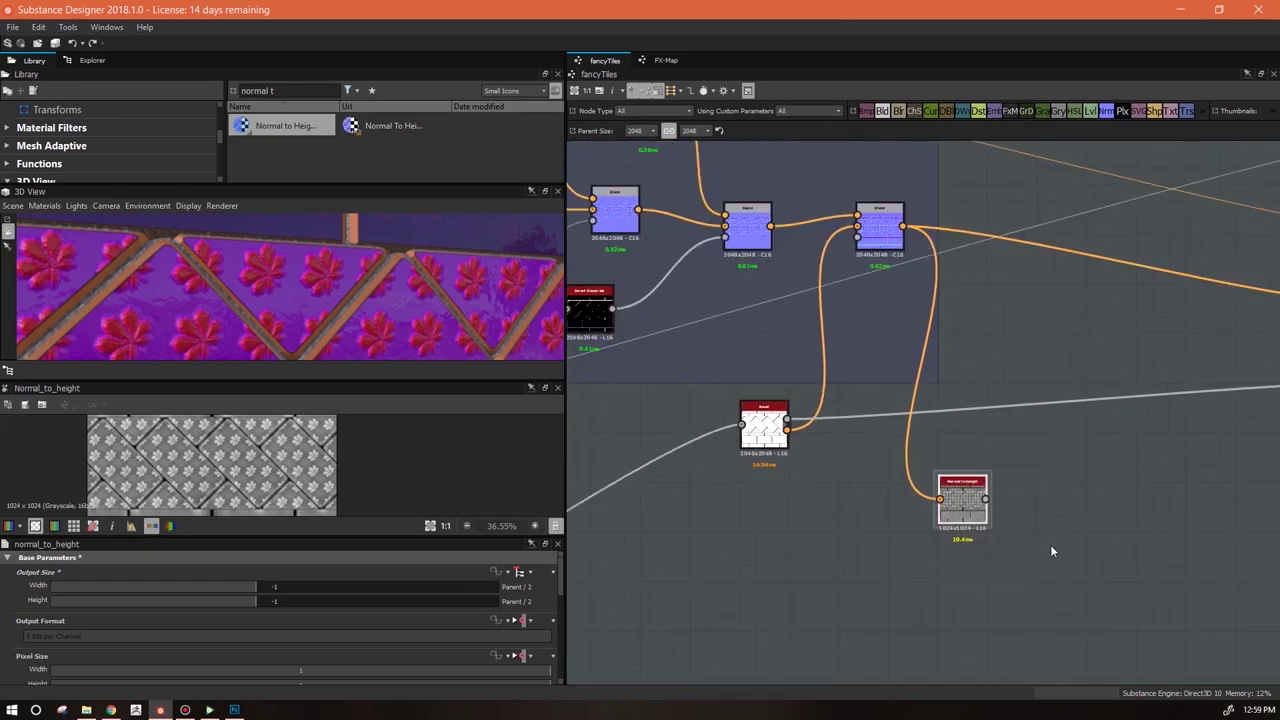
scroll(977, 506, down, 1)
drag(977, 507, 977, 486)
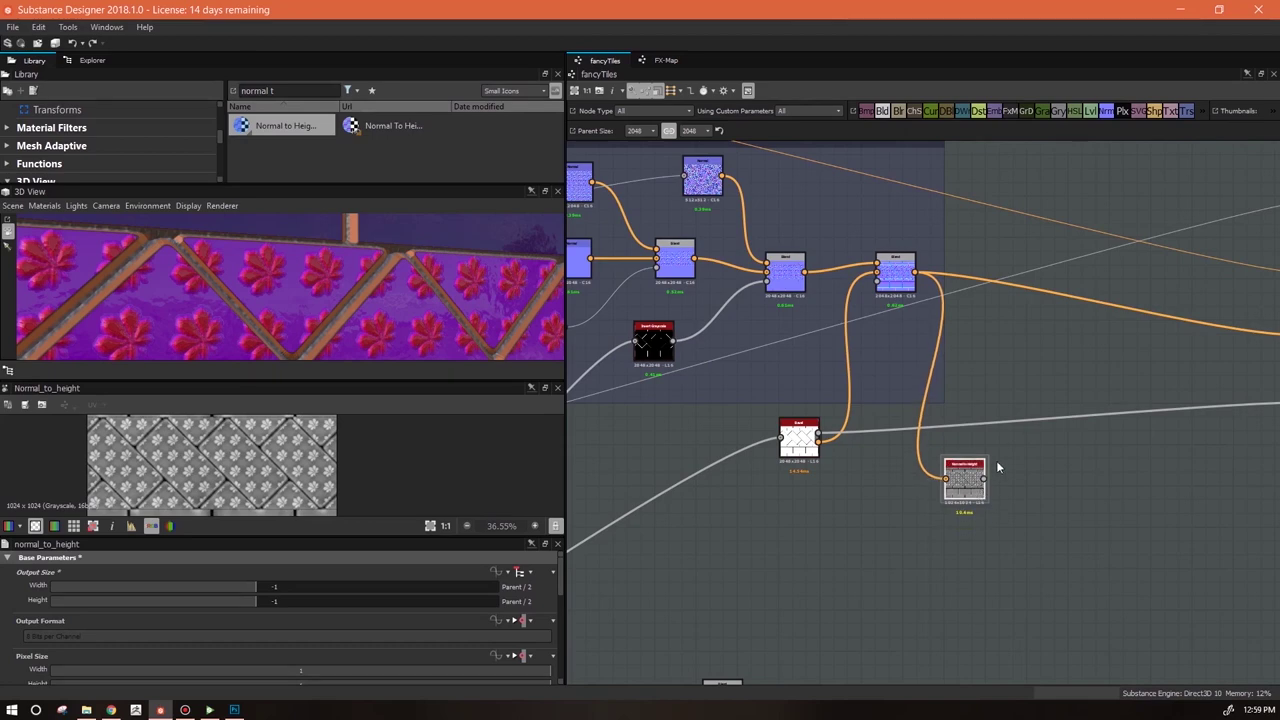
Add two Levels nodes, one above the other, and a Blend node beyond the Normal to Height node
drag(1094, 112, 1060, 493)
scroll(1004, 560, down, 2)
middle_drag(1008, 586, 1000, 497)
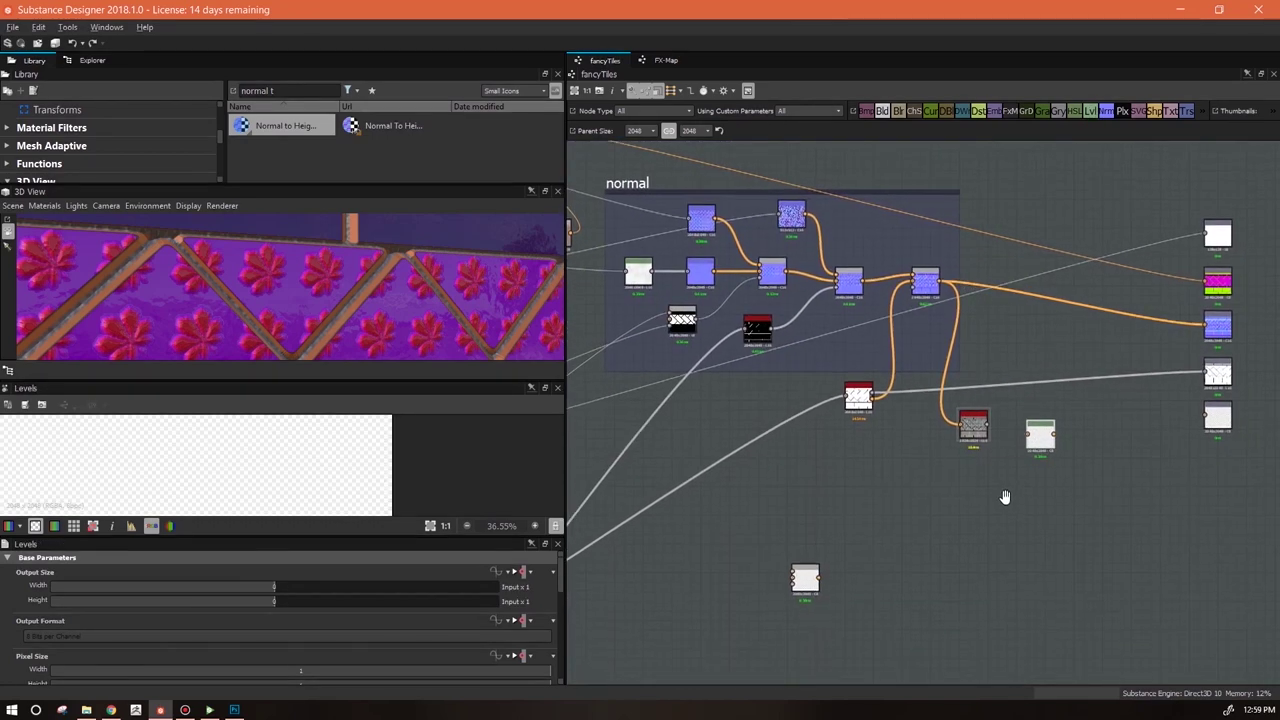
scroll(1003, 491, up, 1)
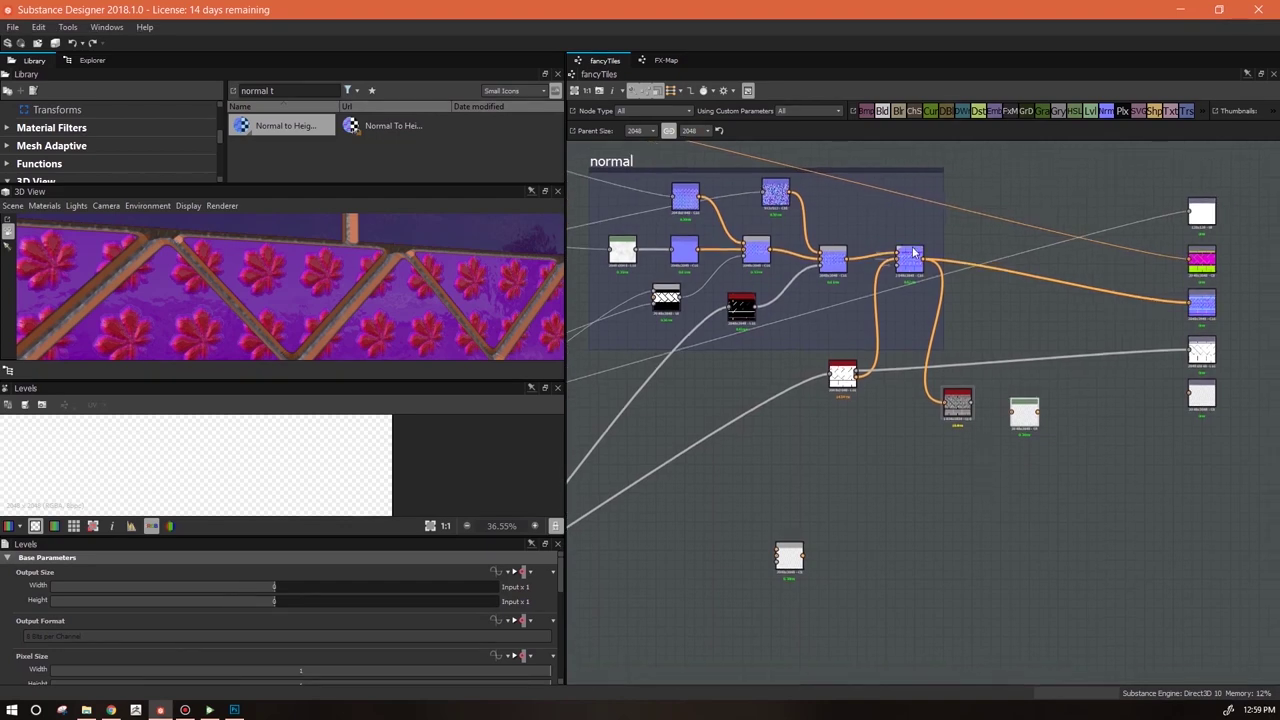
scroll(908, 256, up, 3)
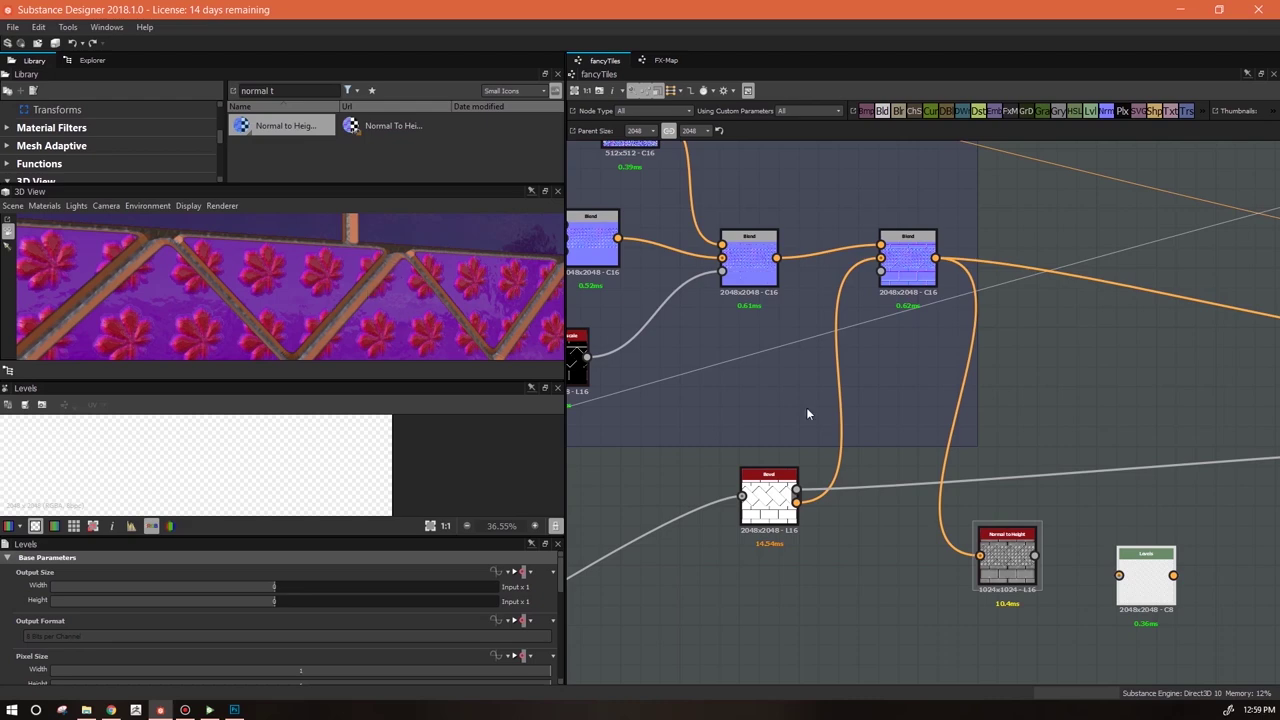
middle_drag(1108, 585, 1040, 495)
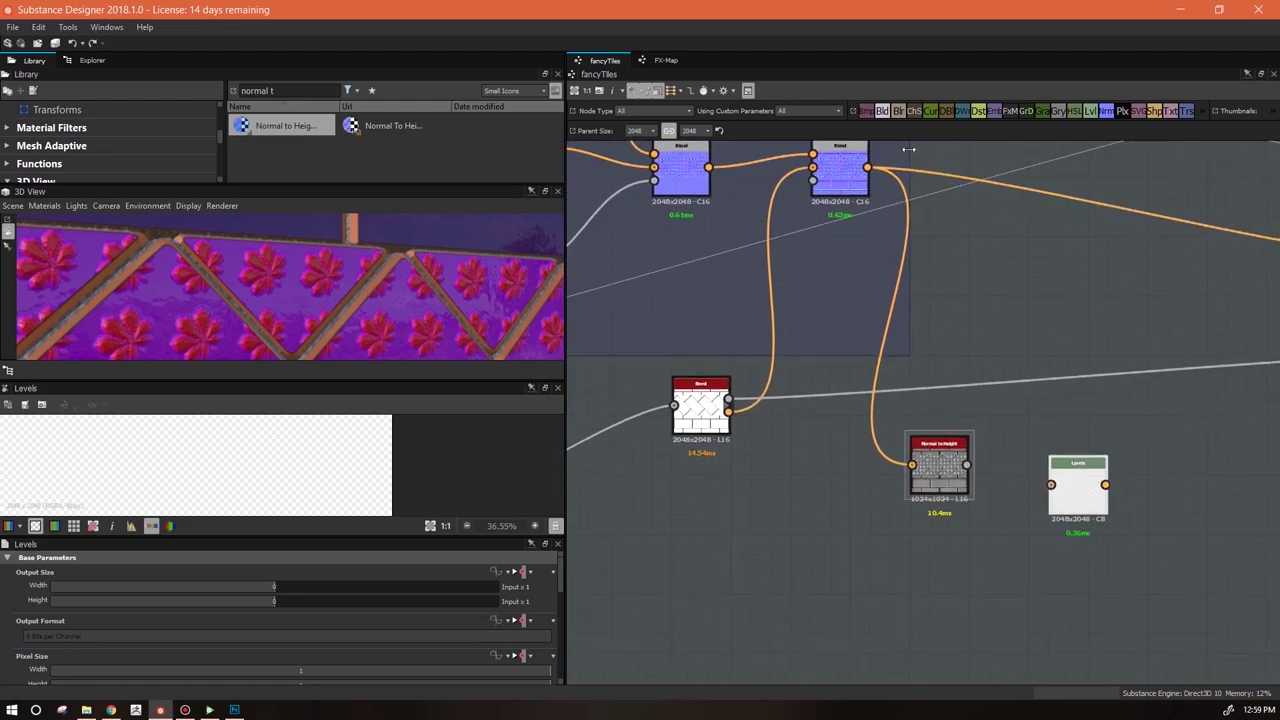
drag(1095, 113, 1090, 637)
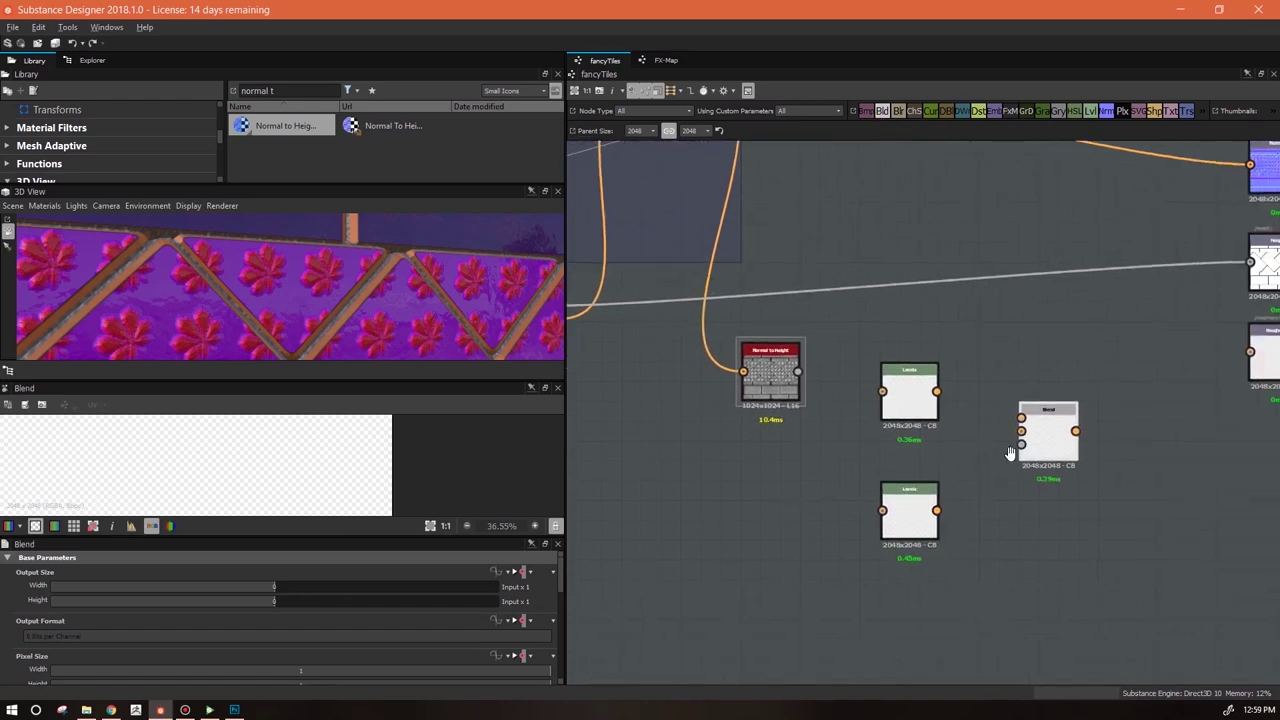
Feed Normal to Height into both Levels, connect them to the Blend's foreground and background, and tidy the Normal to Height position
drag(795, 388, 881, 392)
drag(785, 438, 881, 511)
drag(934, 390, 1019, 417)
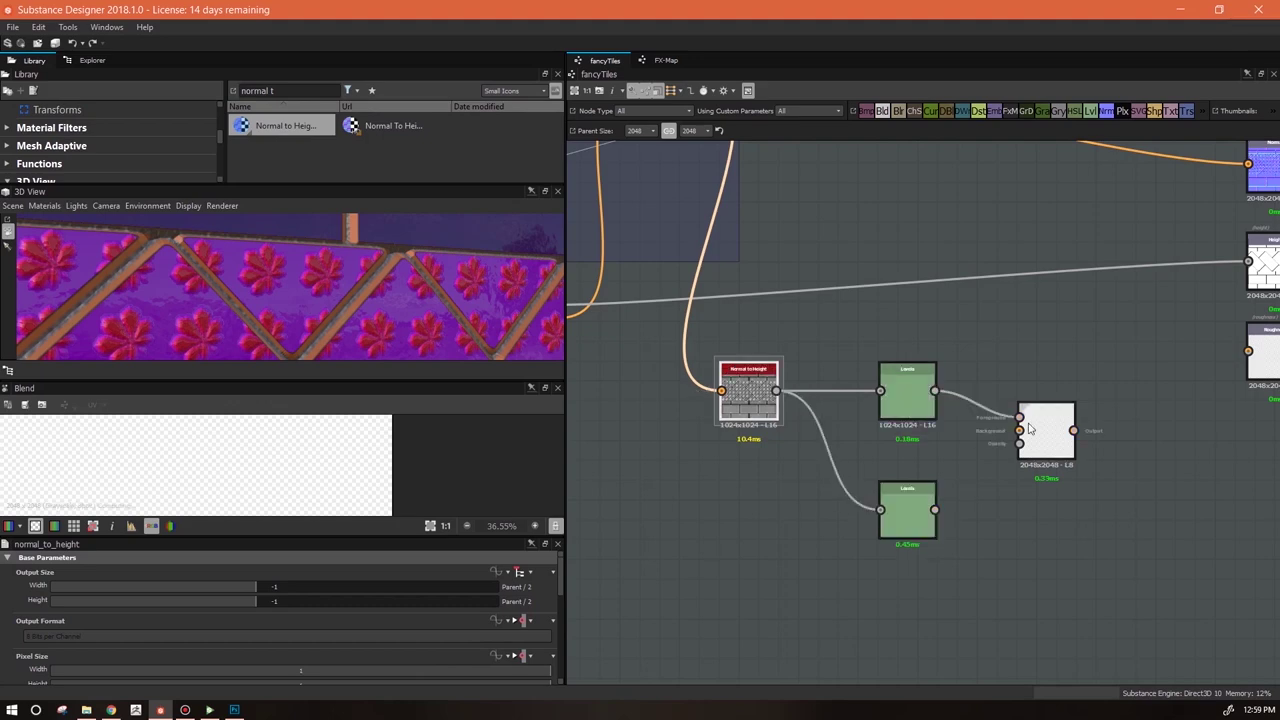
drag(934, 510, 1019, 430)
scroll(930, 530, down, 2)
drag(809, 440, 811, 467)
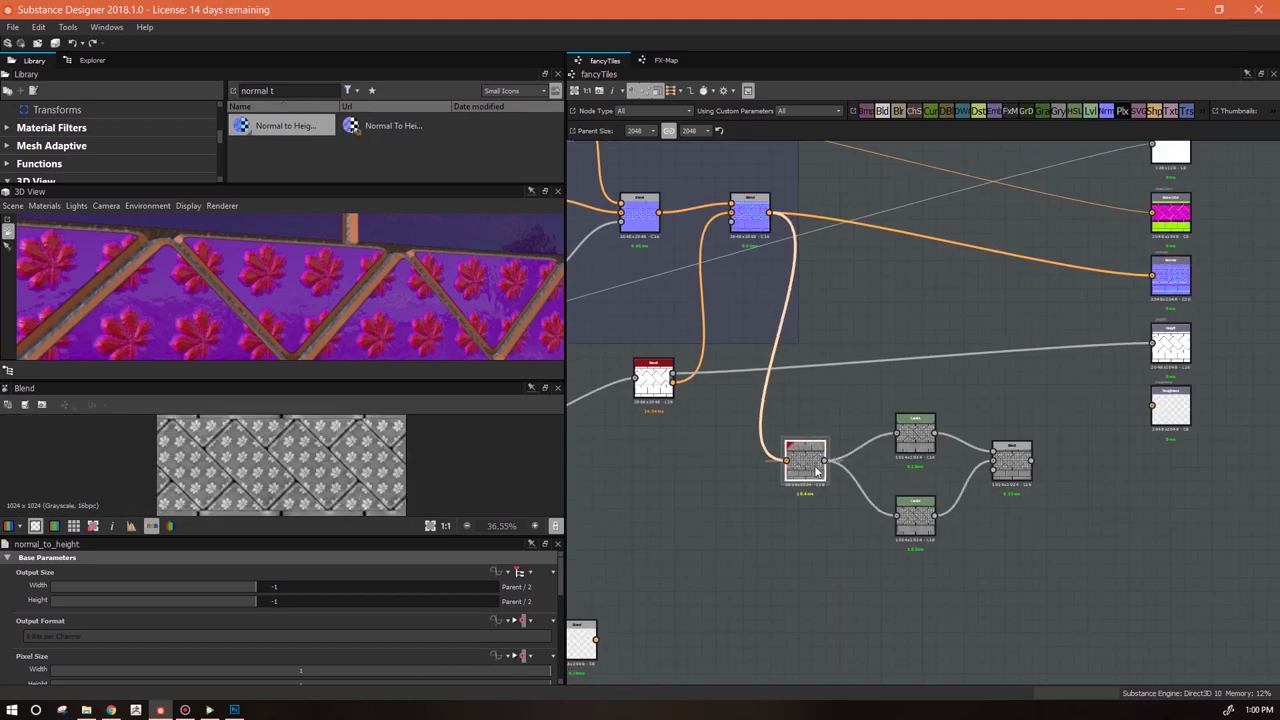
Connect the upper Blend in the tileSides frame to the opacity input of the Blend beyond the two Levels nodes
middle_drag(663, 434, 971, 371)
scroll(958, 416, down, 1)
scroll(958, 416, down, 2)
middle_drag(885, 448, 1153, 237)
scroll(762, 438, up, 4)
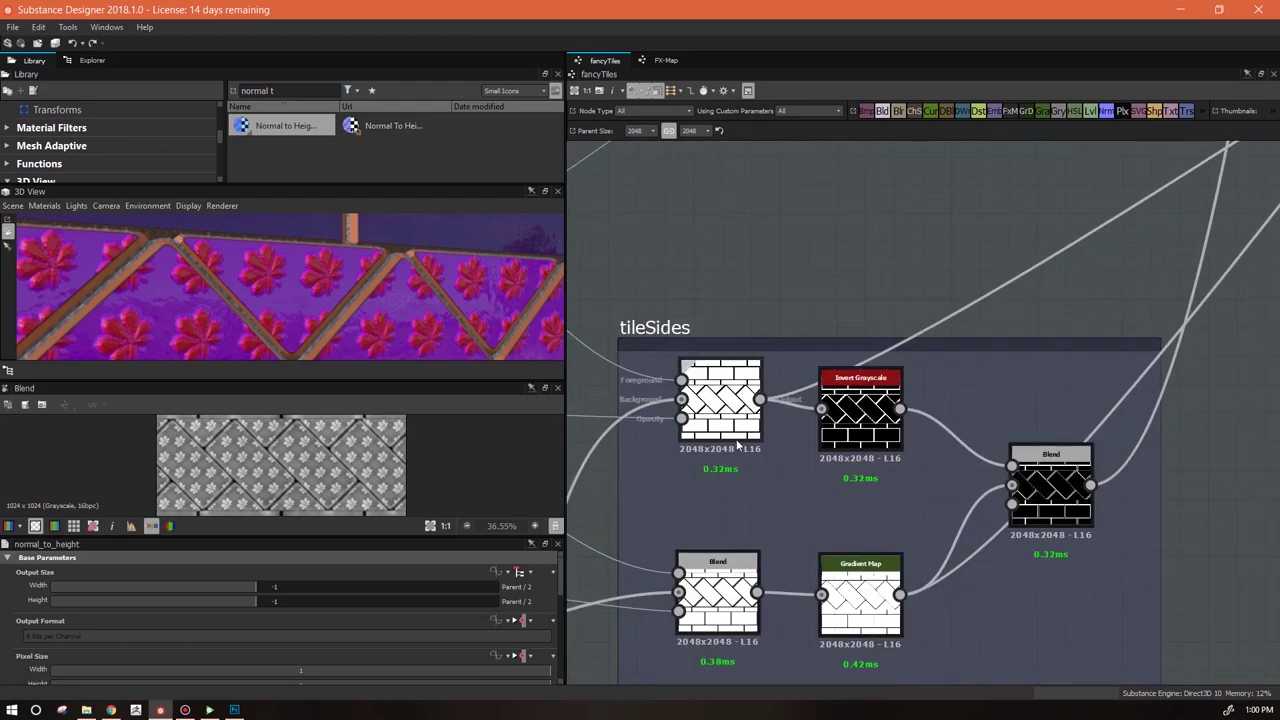
click(761, 401)
scroll(880, 526, down, 2)
middle_drag(1014, 680, 1029, 586)
middle_drag(1200, 494, 750, 590)
scroll(826, 594, down, 1)
scroll(1075, 425, down, 2)
middle_drag(1082, 429, 972, 470)
drag(971, 469, 1097, 318)
click(1097, 318)
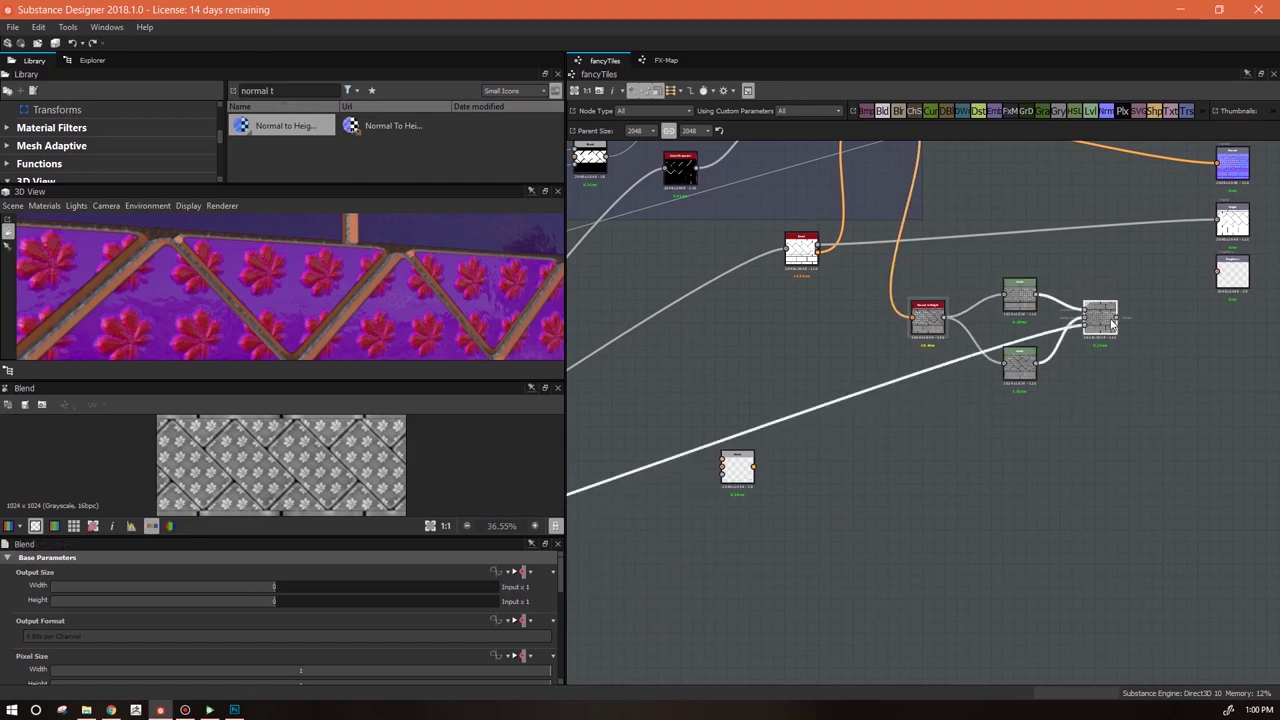
Raise the lower Levels node's output black level so it turns nearly white, and darken the upper Levels node's output range to near black
click(1025, 372)
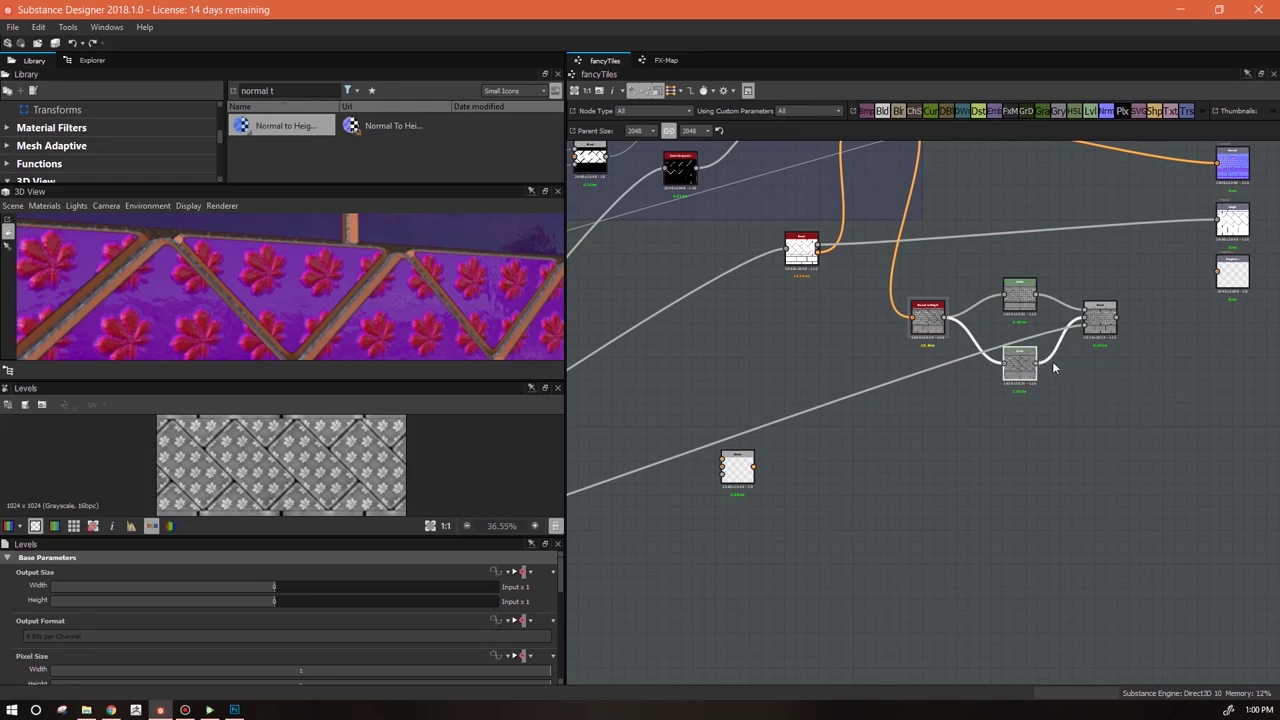
click(1101, 318)
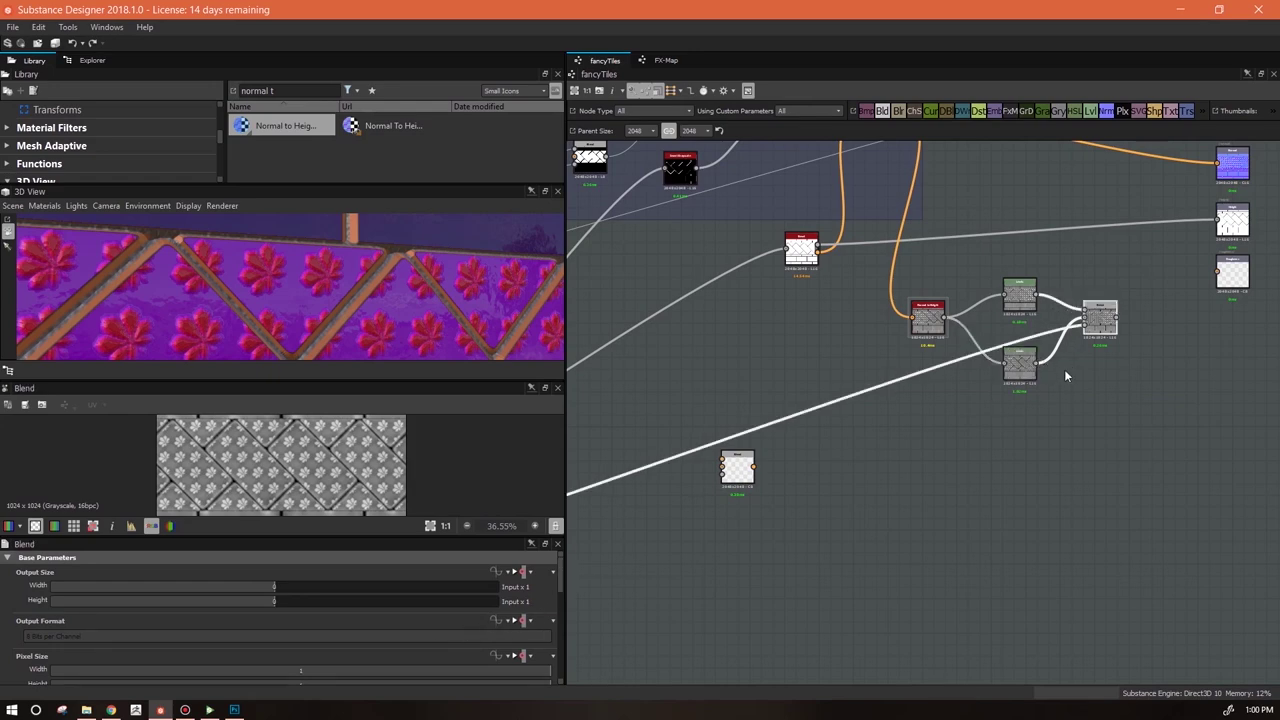
click(1000, 382)
drag(564, 617, 567, 676)
drag(25, 666, 144, 664)
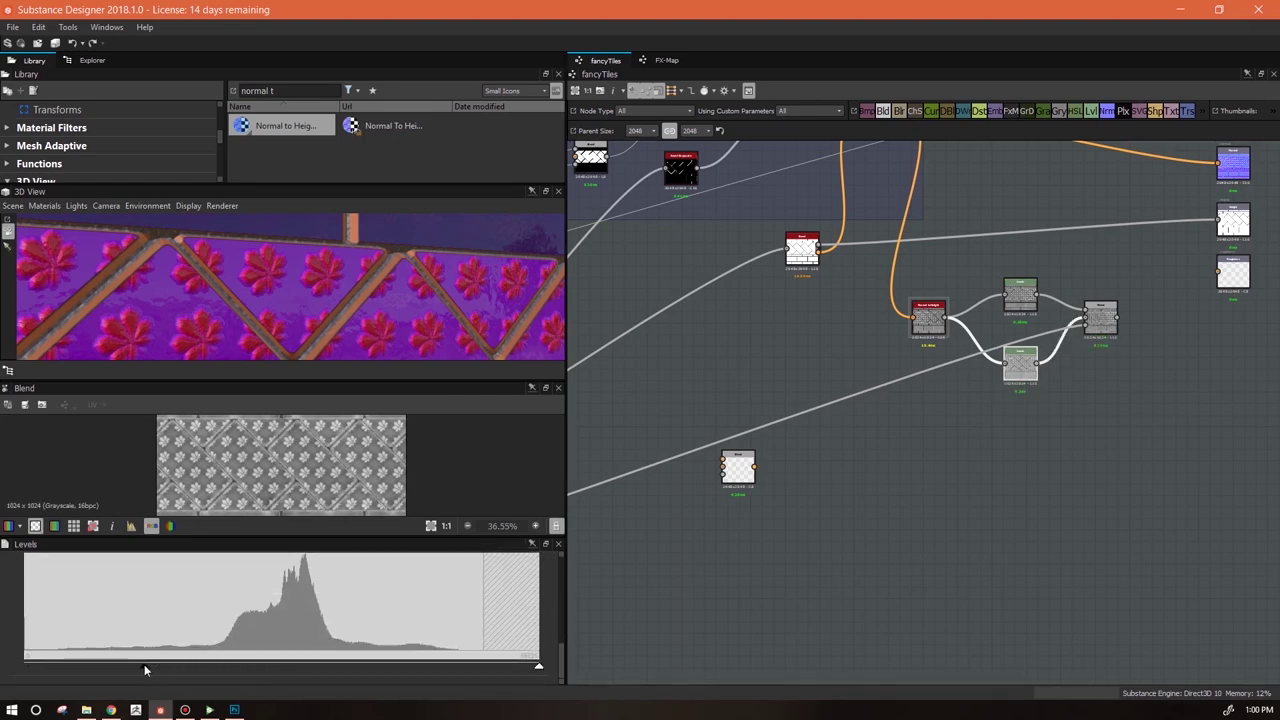
scroll(215, 461, up, 3)
scroll(215, 461, up, 1)
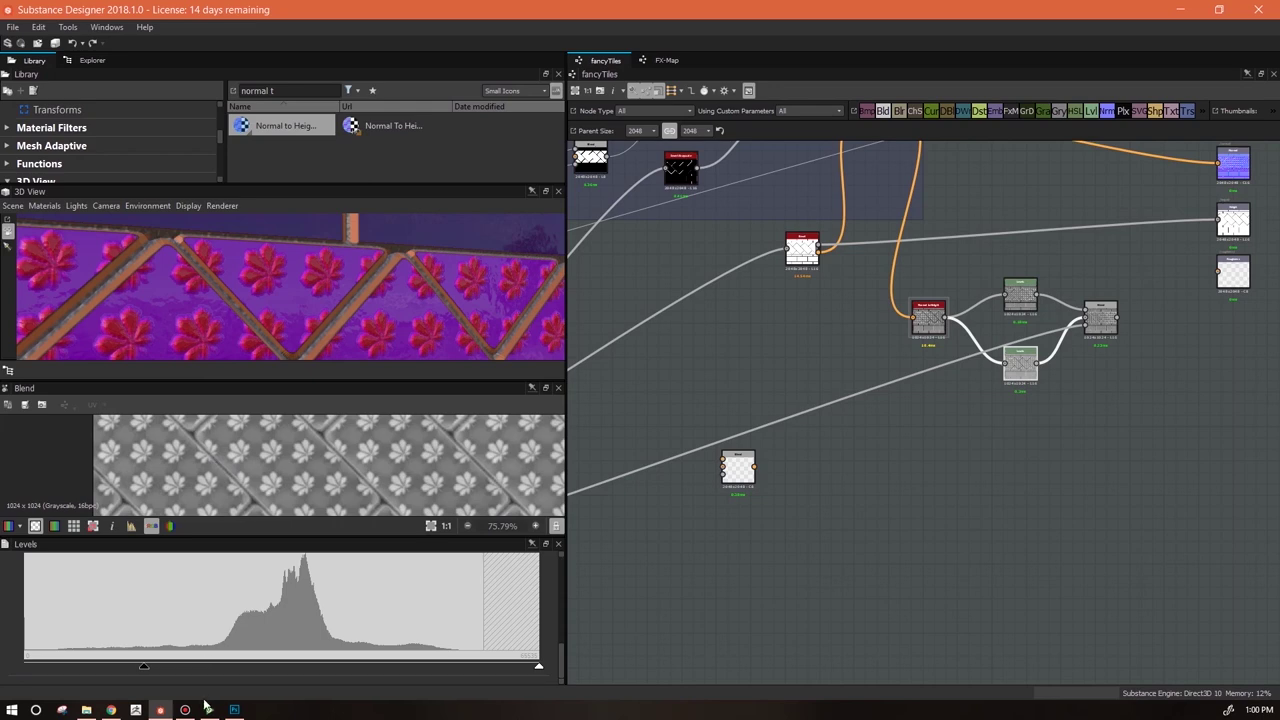
drag(146, 666, 379, 706)
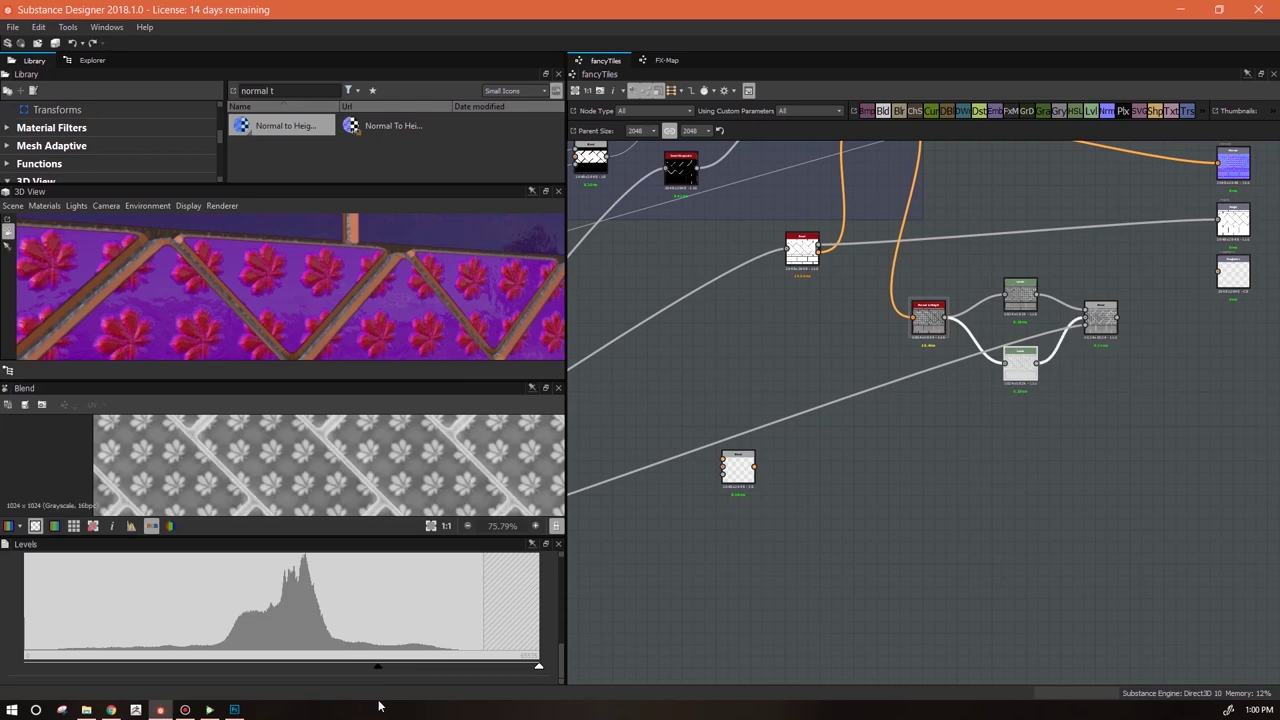
drag(379, 706, 428, 708)
click(1023, 305)
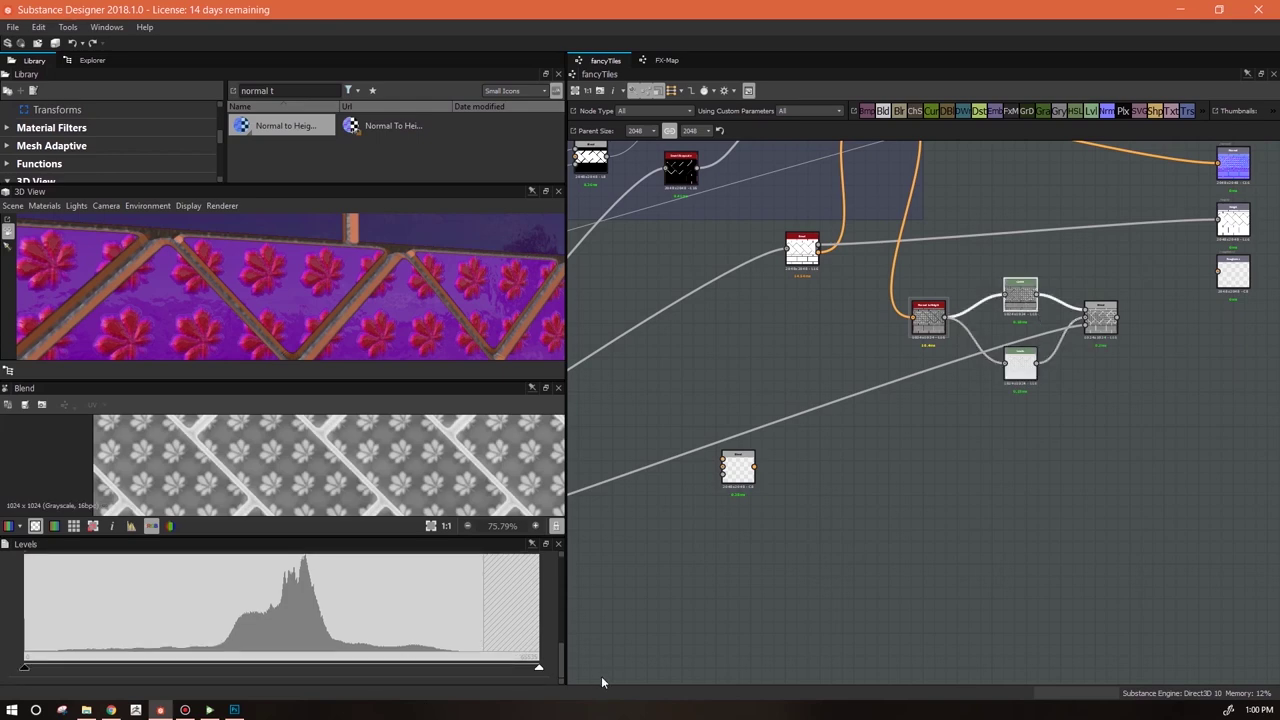
drag(24, 668, 69, 676)
Connect the Blend to the roughness output and check the tiles' shine in the 3D view
middle_drag(1045, 514, 869, 617)
drag(940, 421, 1041, 375)
drag(470, 280, 380, 268)
scroll(229, 250, down, 5)
drag(229, 250, 332, 307)
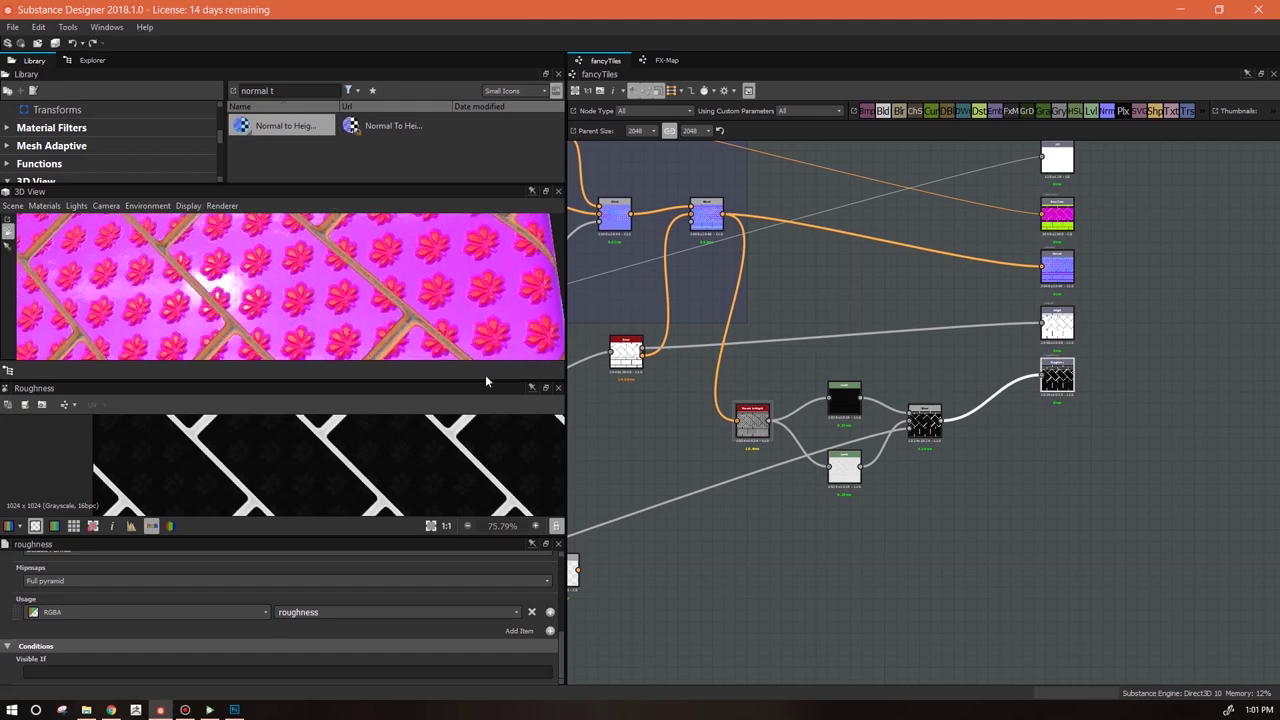
Preview the roughness Blend and shift the lower Levels node's midtone to darken it slightly
double_click(925, 428)
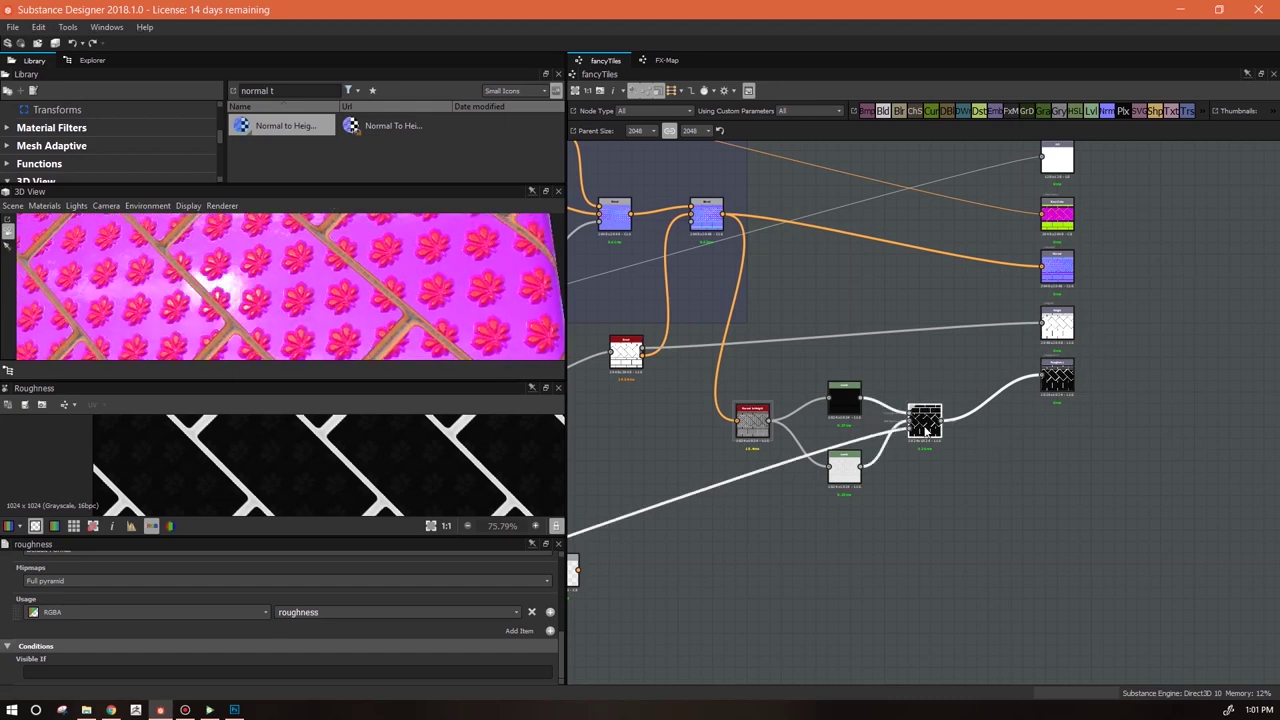
scroll(562, 632, down, 1)
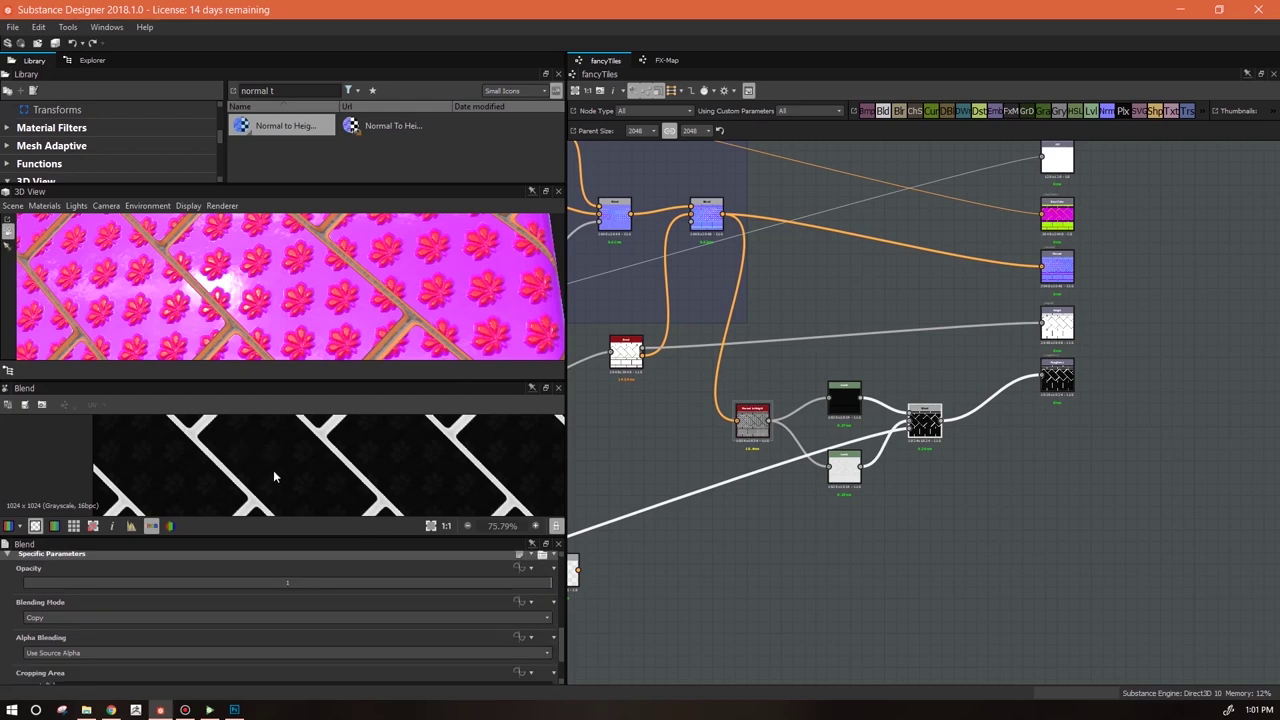
double_click(844, 463)
drag(173, 605, 369, 632)
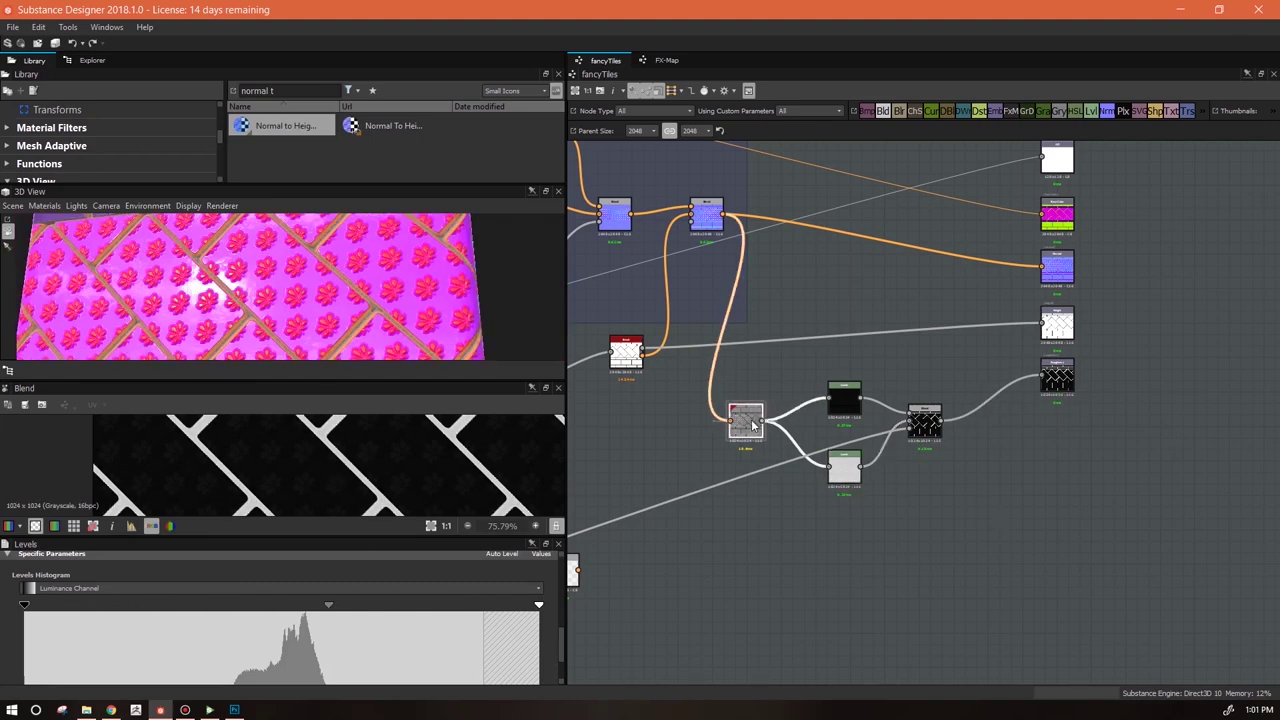
Examine the tile and grout shine from several angles in an enlarged 3D view, along with the tileSides mask nodes
drag(325, 300, 340, 313)
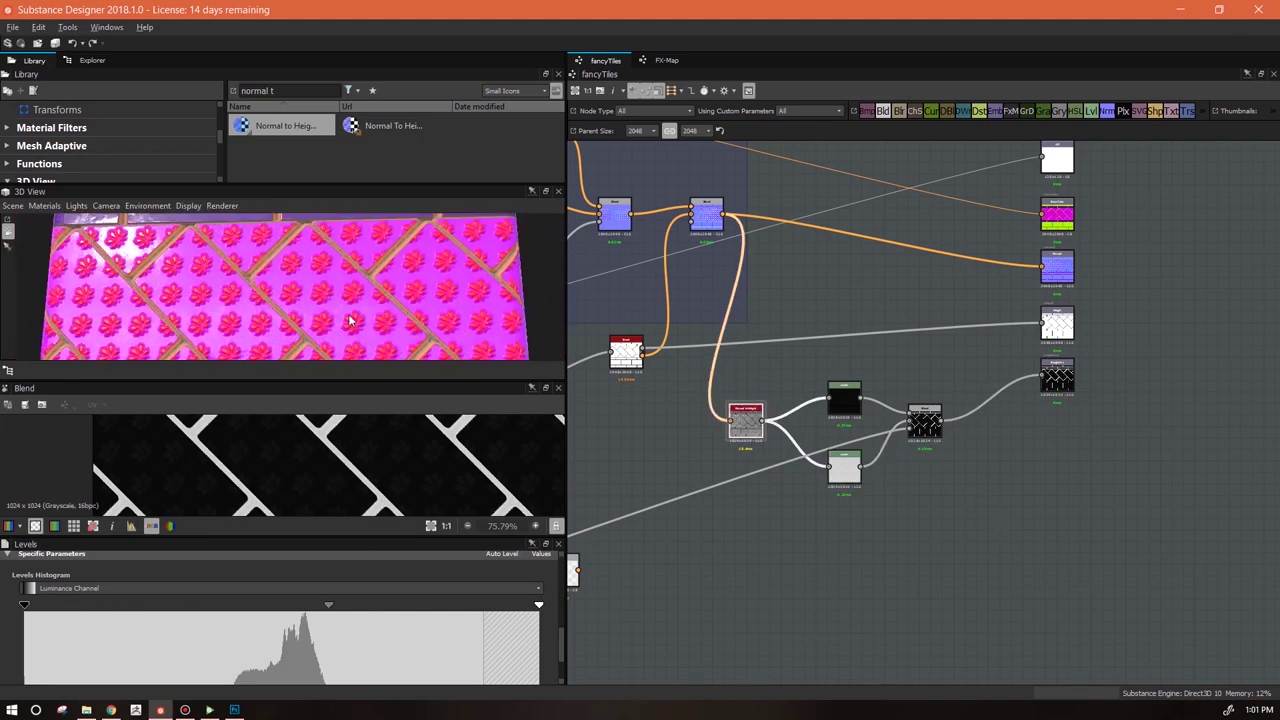
scroll(770, 460, down, 4)
middle_drag(736, 524, 912, 505)
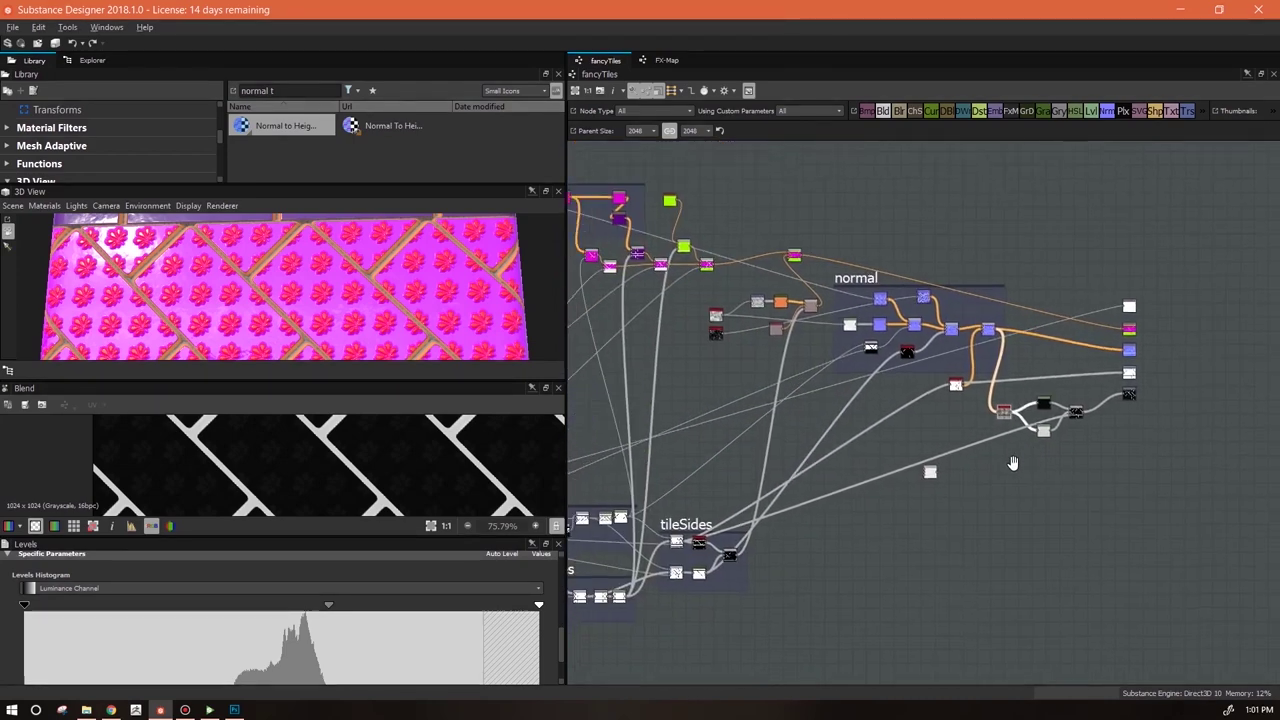
scroll(736, 572, up, 3)
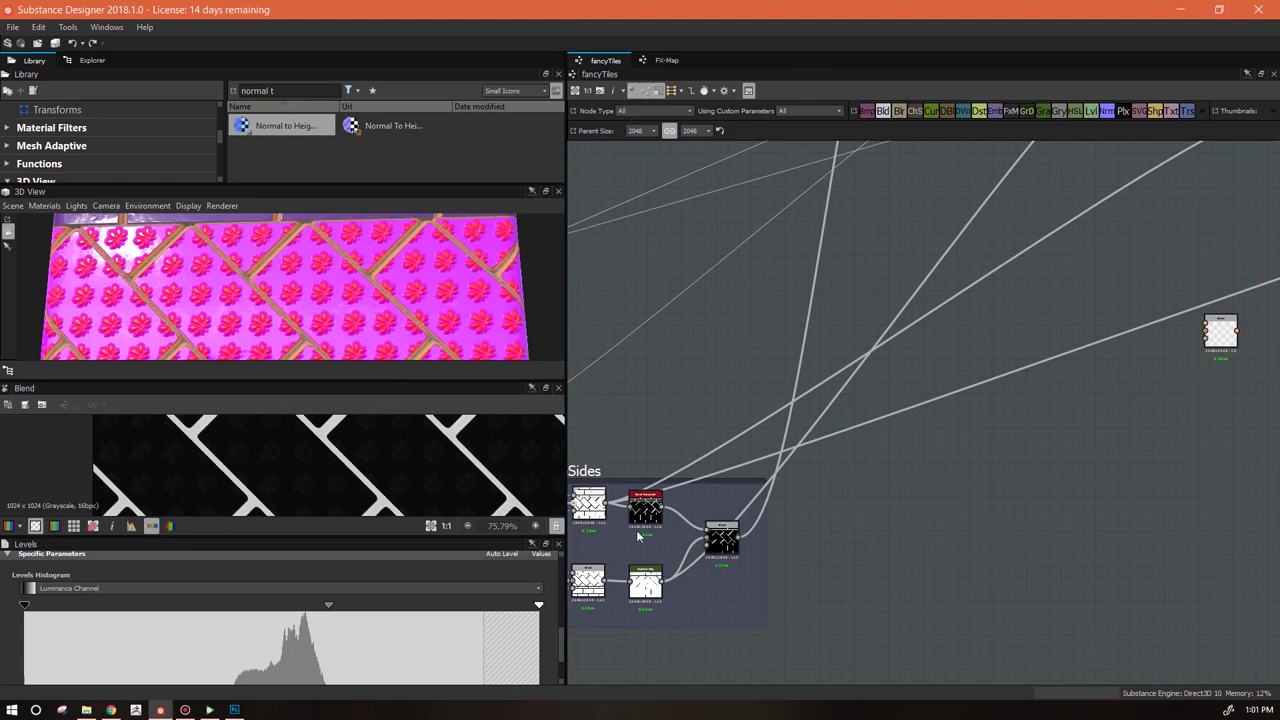
middle_drag(670, 497, 812, 487)
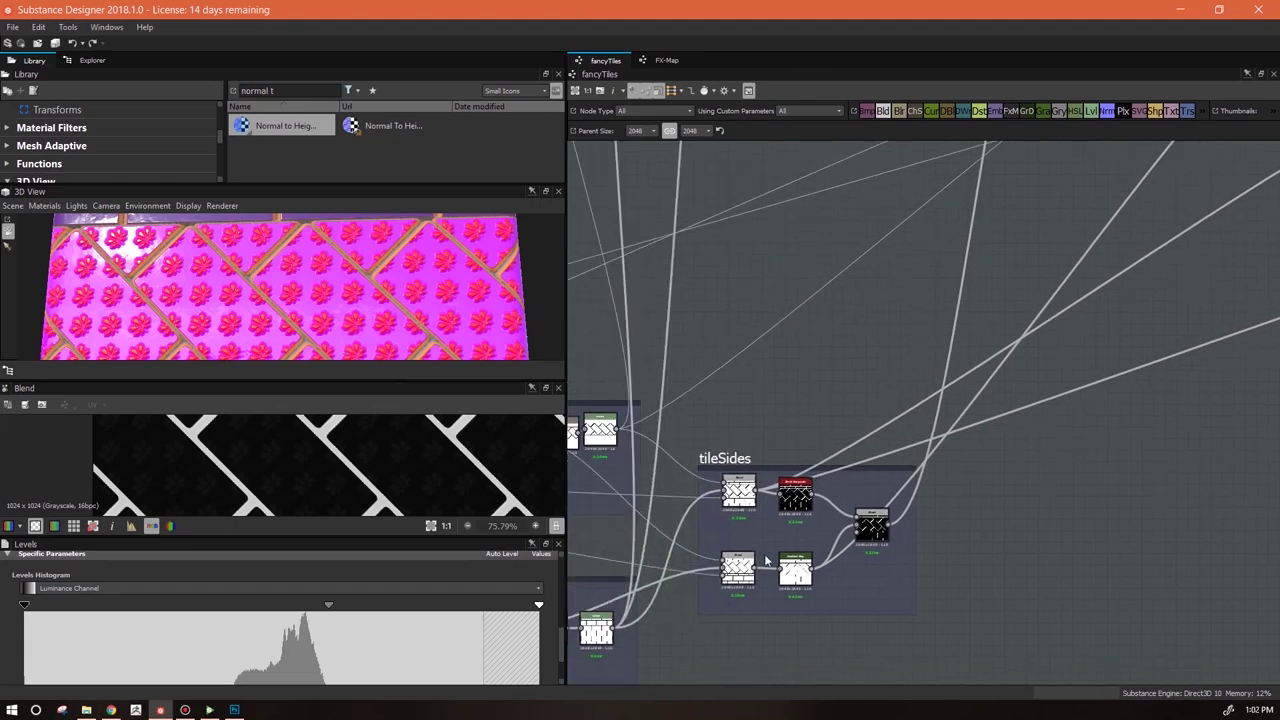
drag(237, 263, 306, 289)
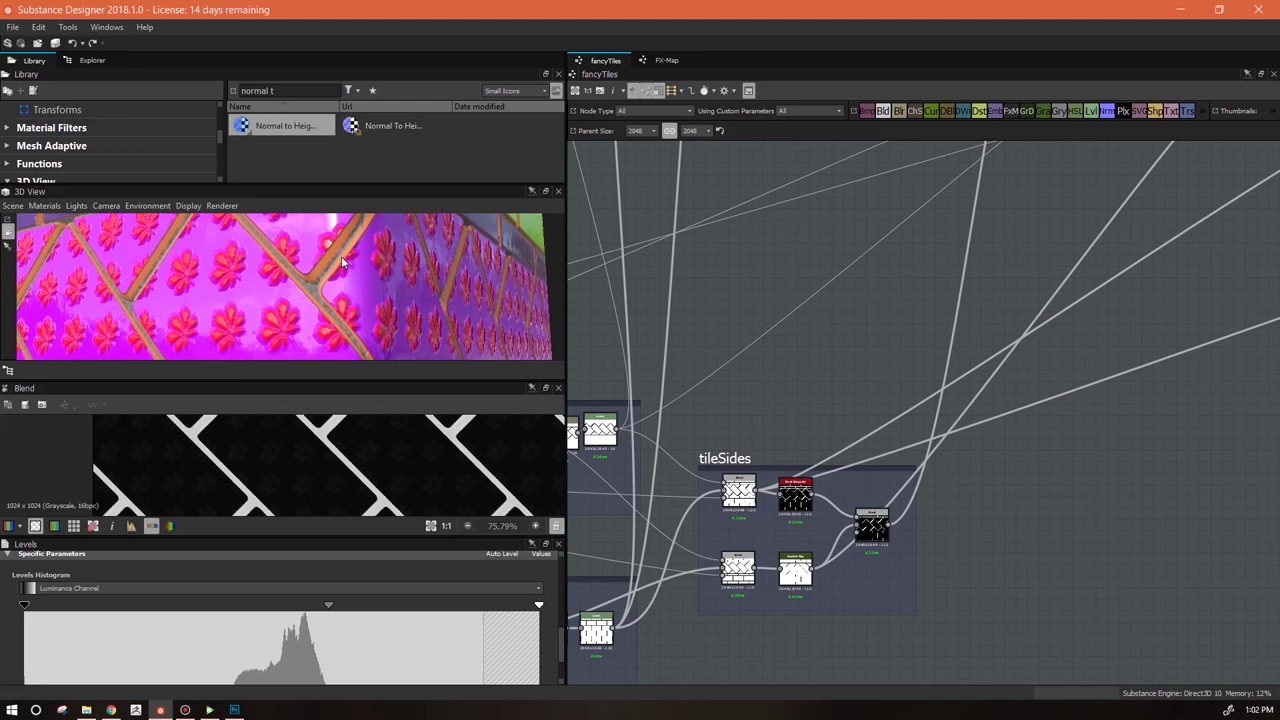
drag(366, 286, 340, 541)
drag(347, 438, 497, 456)
scroll(470, 466, down, 2)
middle_drag(421, 512, 289, 491)
scroll(1000, 452, down, 3)
middle_drag(1016, 481, 633, 620)
Clean unused nodes out of the graph and frame the Normal to Height, two Levels and Blend nodes together
click(729, 93)
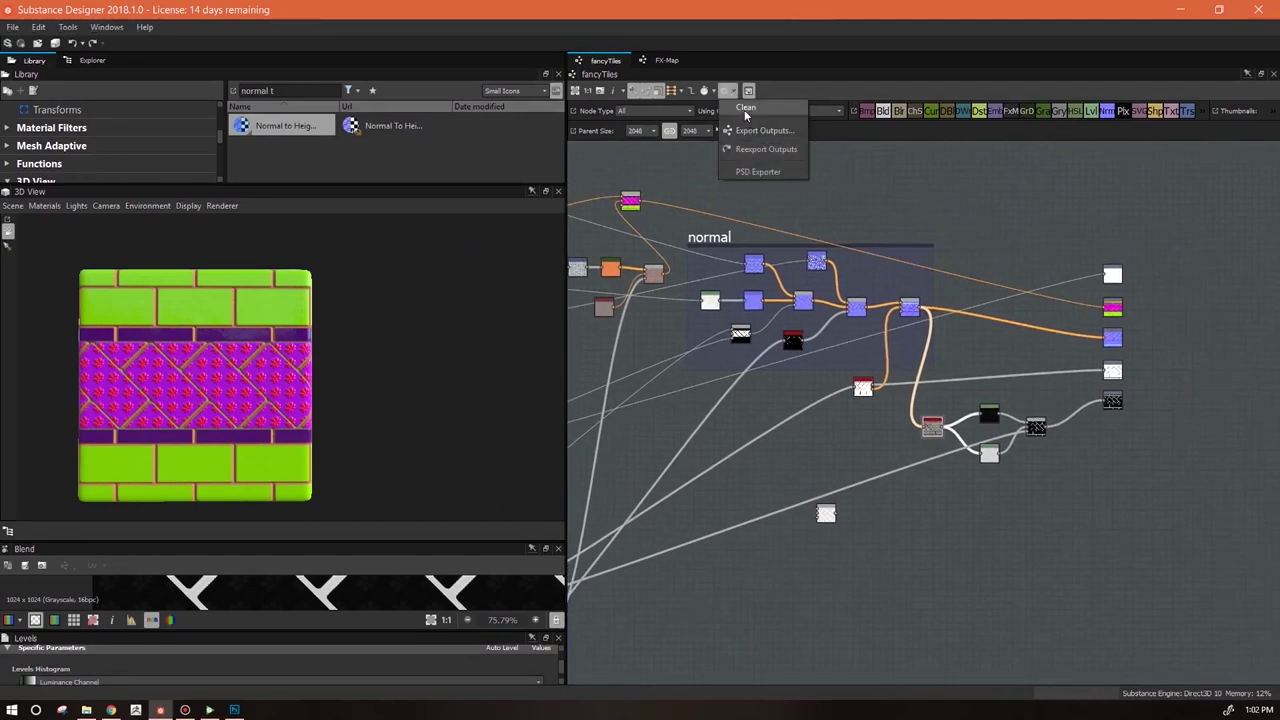
click(745, 112)
scroll(1044, 461, up, 1)
drag(912, 382, 1030, 489)
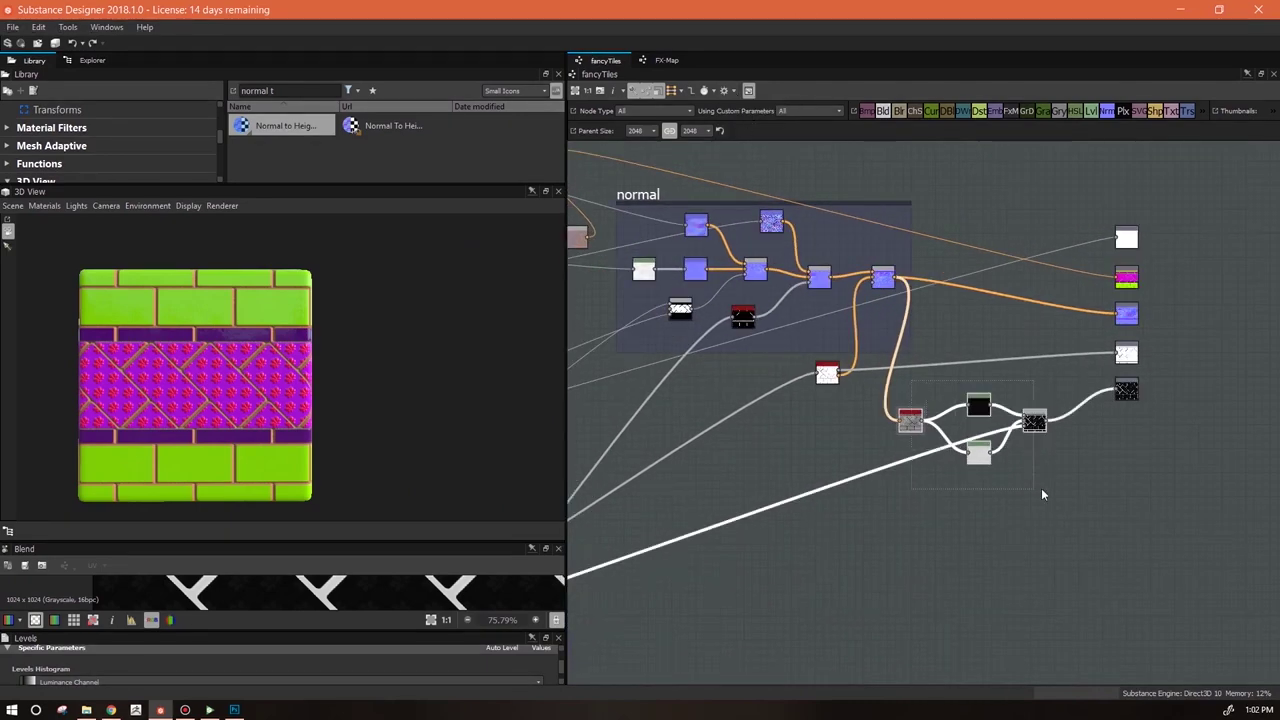
right_click(1035, 422)
click(1070, 490)
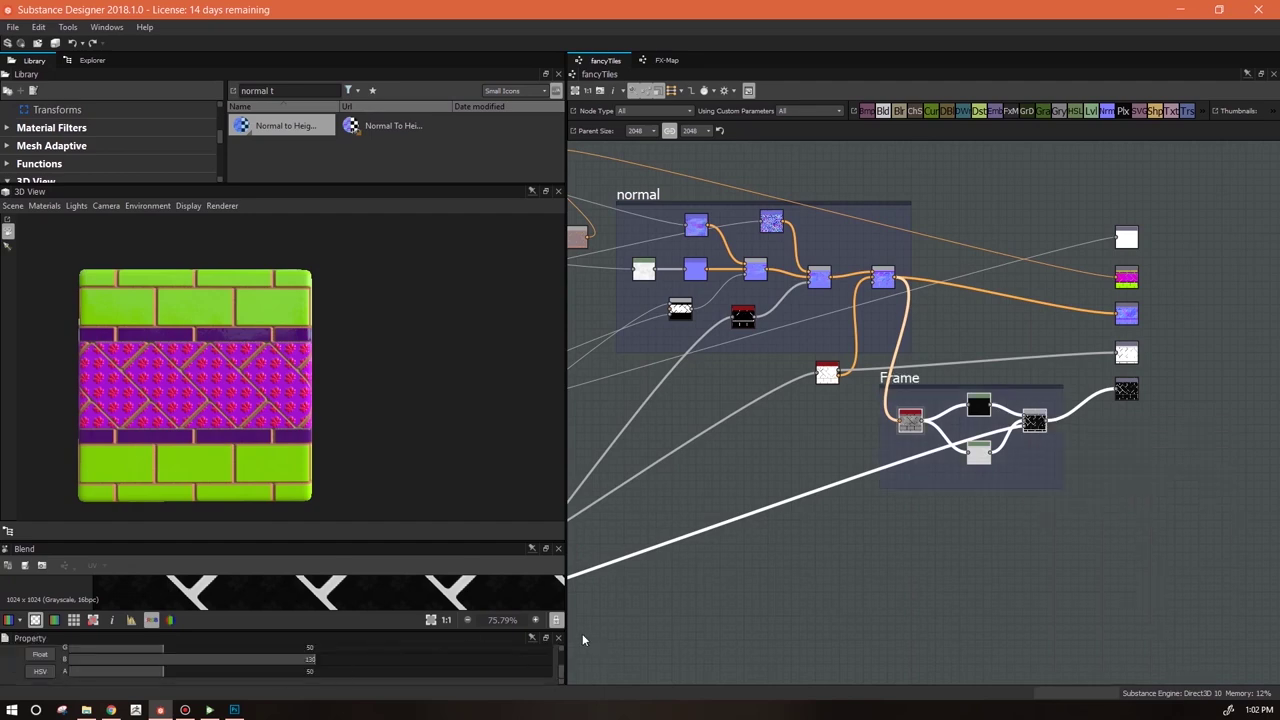
Title the new frame roughness
drag(417, 630, 409, 425)
double_click(37, 505)
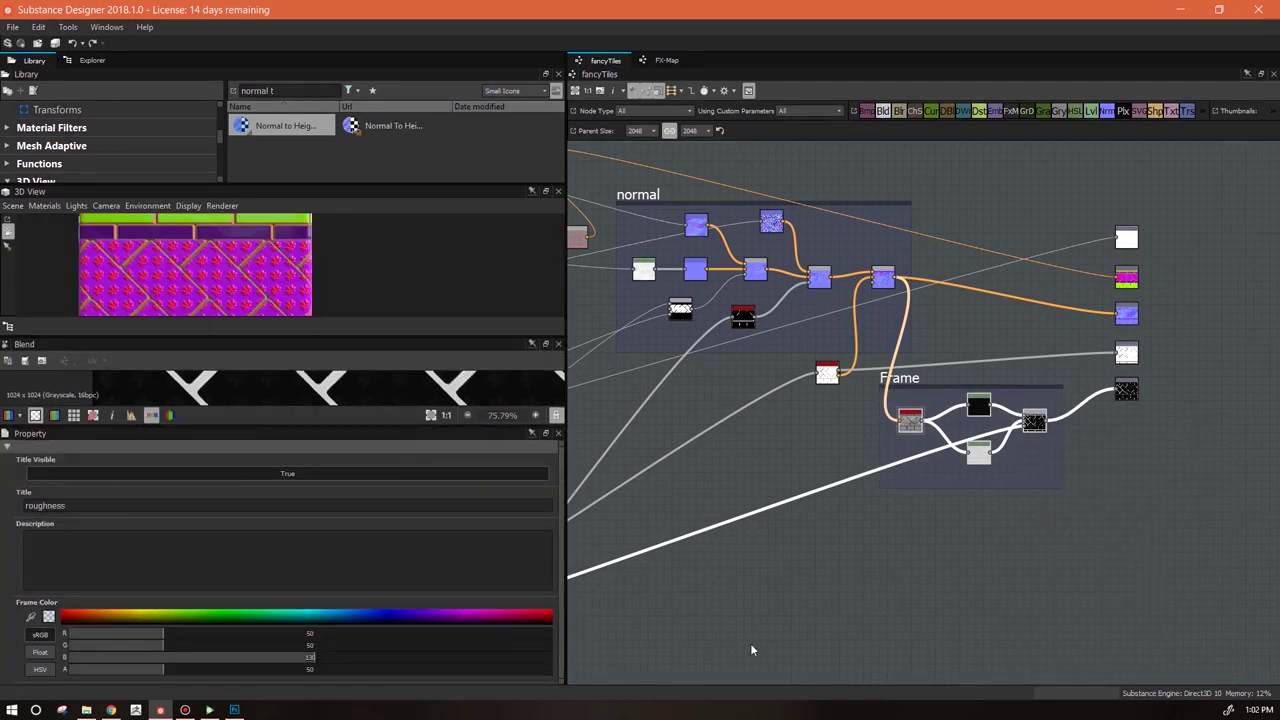
click(718, 645)
Save the fancyTiles.sbs package
click(86, 63)
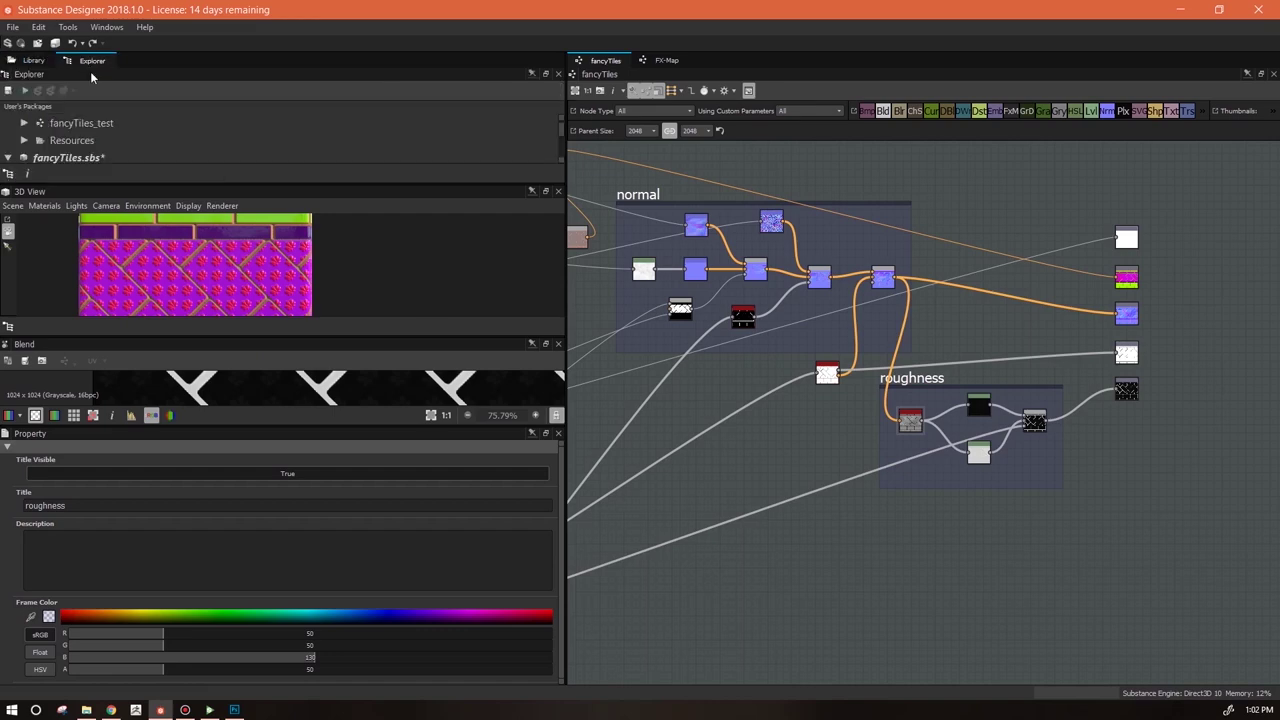
click(82, 160)
click(38, 90)
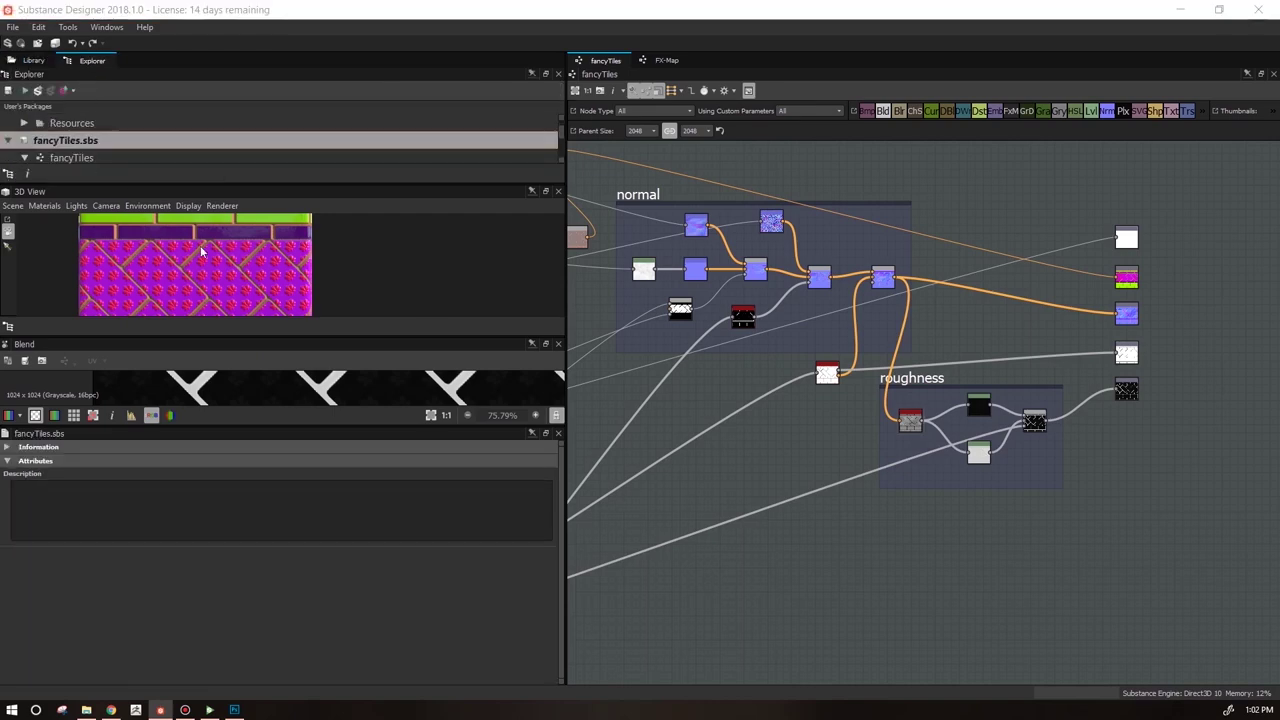
click(983, 395)
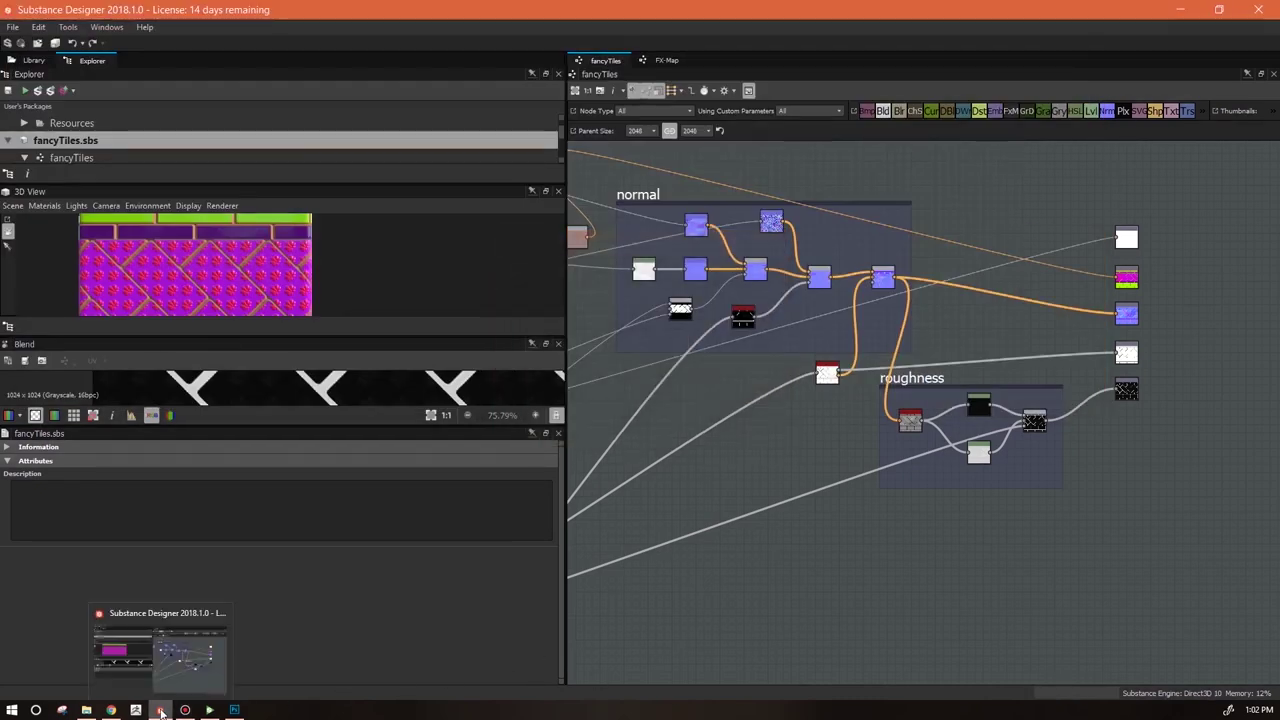
Move the five output nodes farther from the frames, enlarge the 3D view, and add a Transformation 2D node above the connections
middle_drag(893, 502, 594, 607)
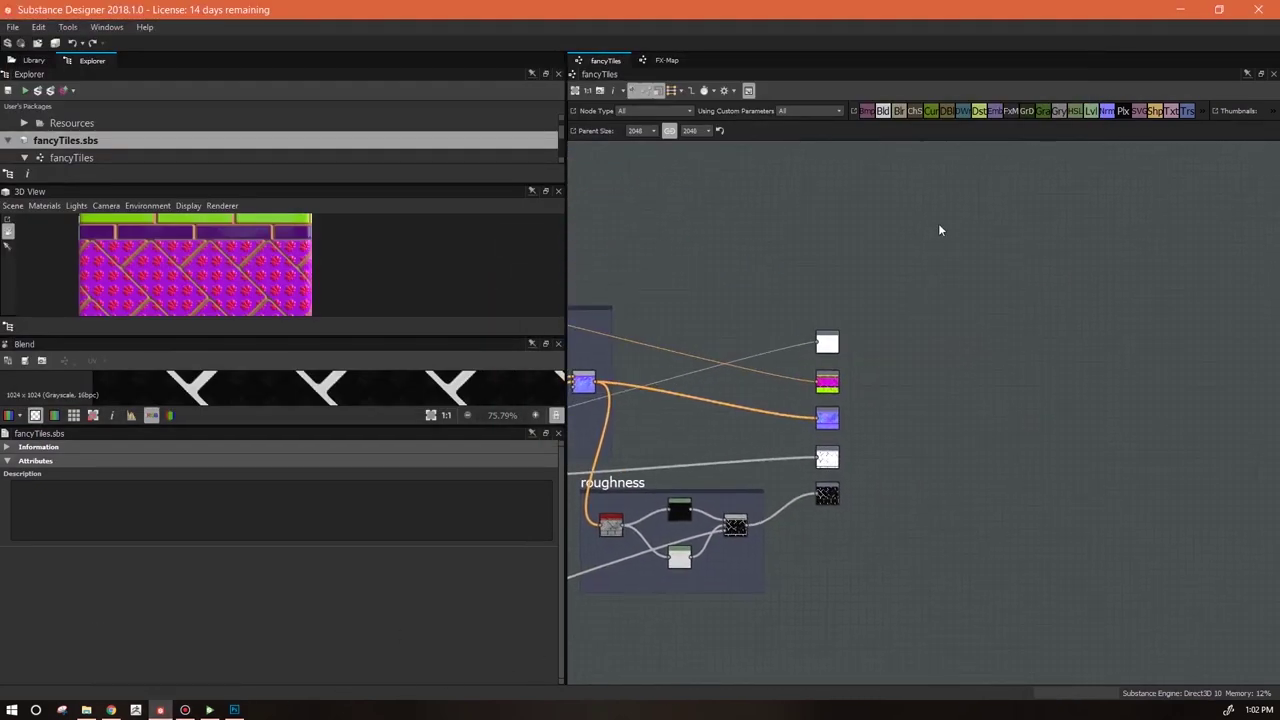
drag(880, 318, 1054, 500)
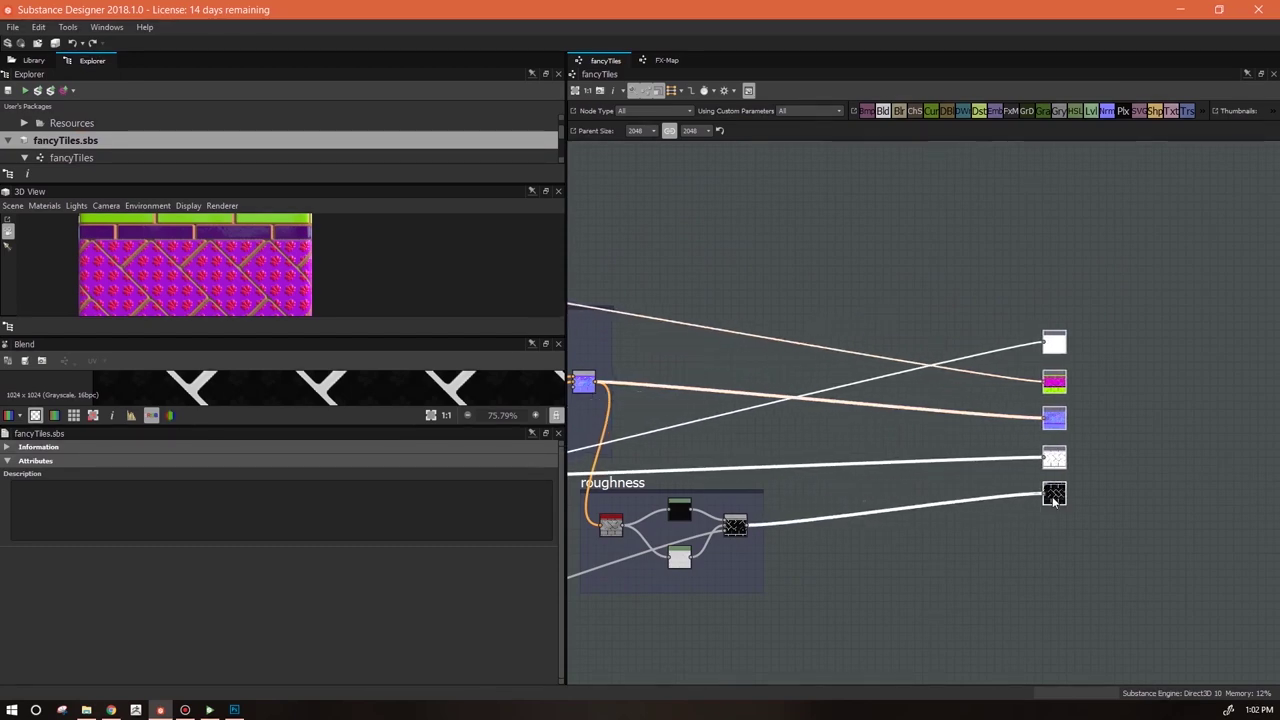
drag(296, 345, 290, 570)
mouse_move(233, 430)
mouse_down()
mouse_move(386, 409)
mouse_move(349, 429)
mouse_move(345, 415)
mouse_move(242, 425)
mouse_up()
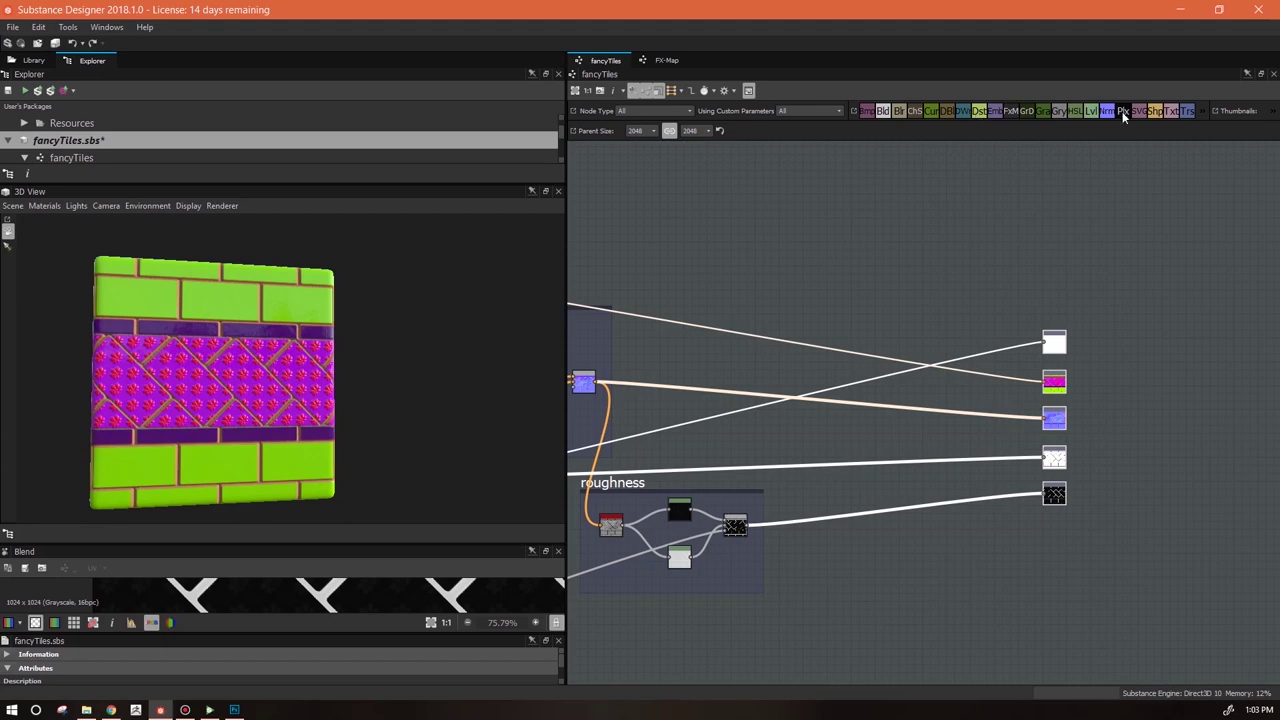
drag(1187, 111, 929, 248)
middle_drag(929, 250, 1068, 270)
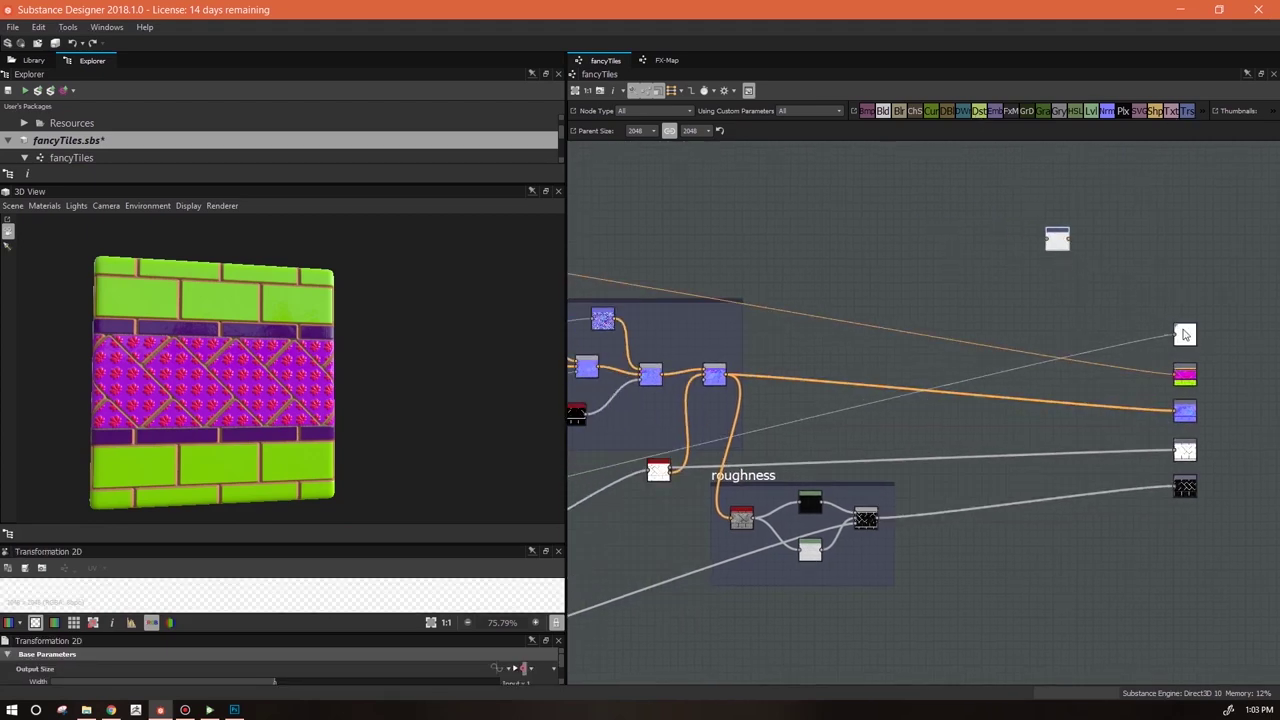
Inspect the last Blend in the normal frame and select the Normal to Height node in the roughness frame
middle_drag(832, 509, 862, 500)
scroll(830, 450, up, 3)
scroll(810, 440, down, 1)
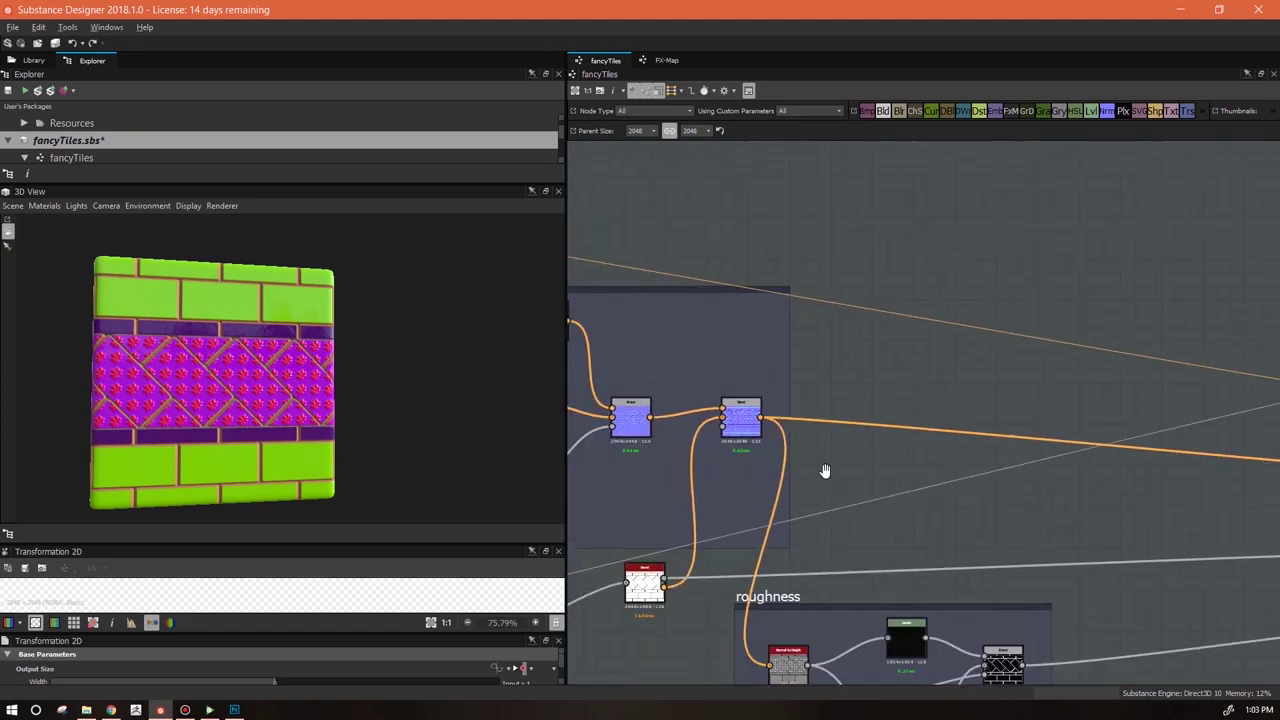
scroll(730, 430, up, 2)
middle_drag(700, 416, 762, 458)
scroll(755, 452, up, 2)
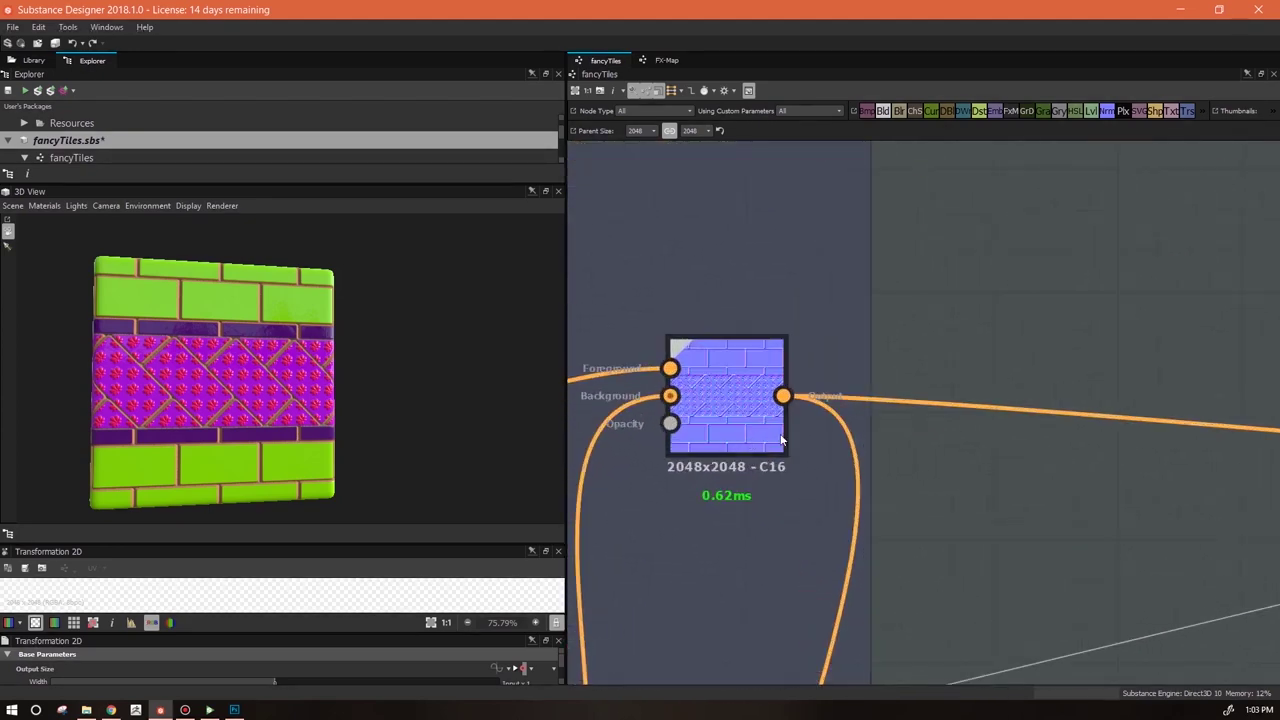
click(713, 392)
scroll(1020, 572, down, 2)
middle_drag(1025, 575, 948, 105)
click(799, 583)
scroll(805, 570, down, 3)
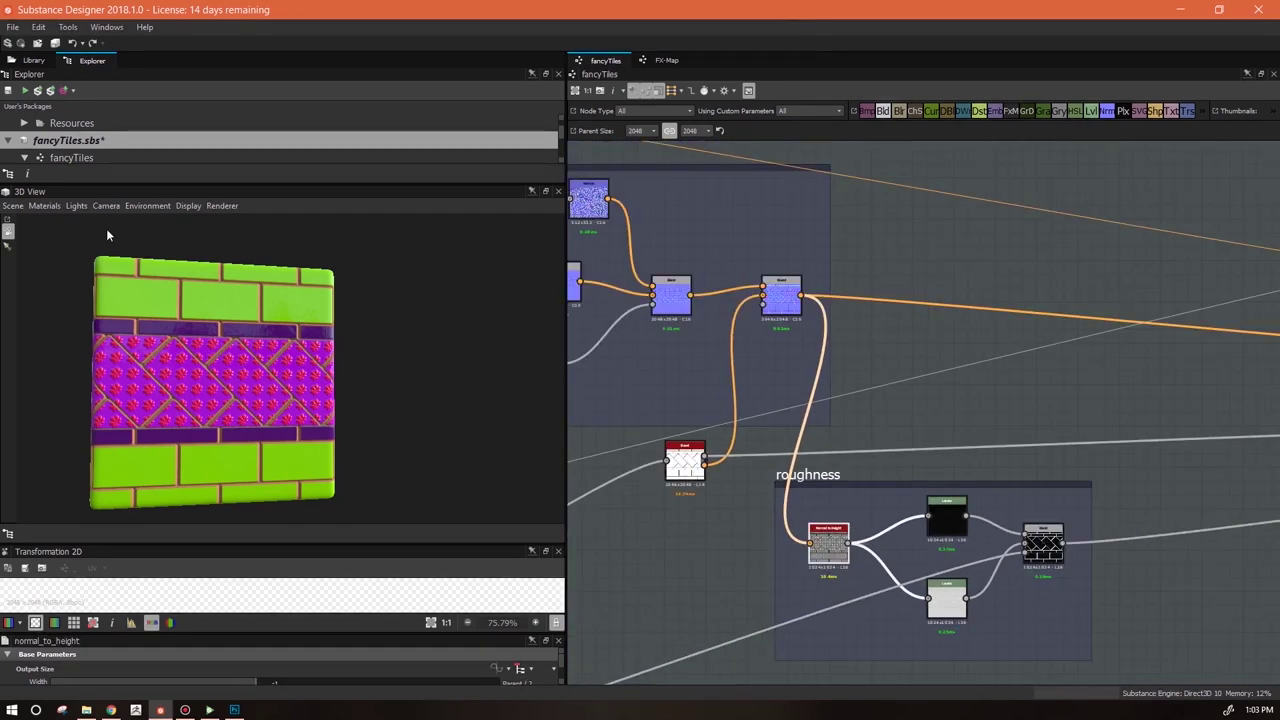
Search the library for "ambient o" and add an Ambient Occlusion (HBAO) node above the roughness frame, fed by Normal to Height
click(34, 60)
drag(287, 93, 200, 93)
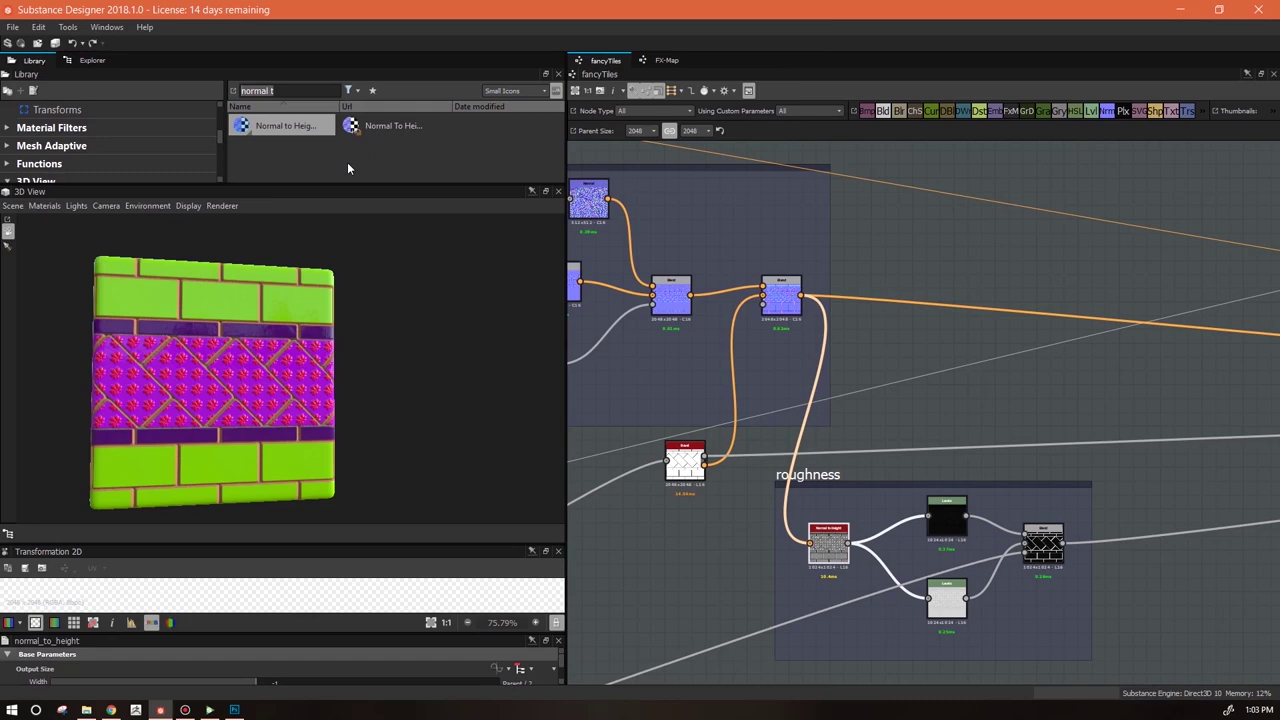
text(ambient)
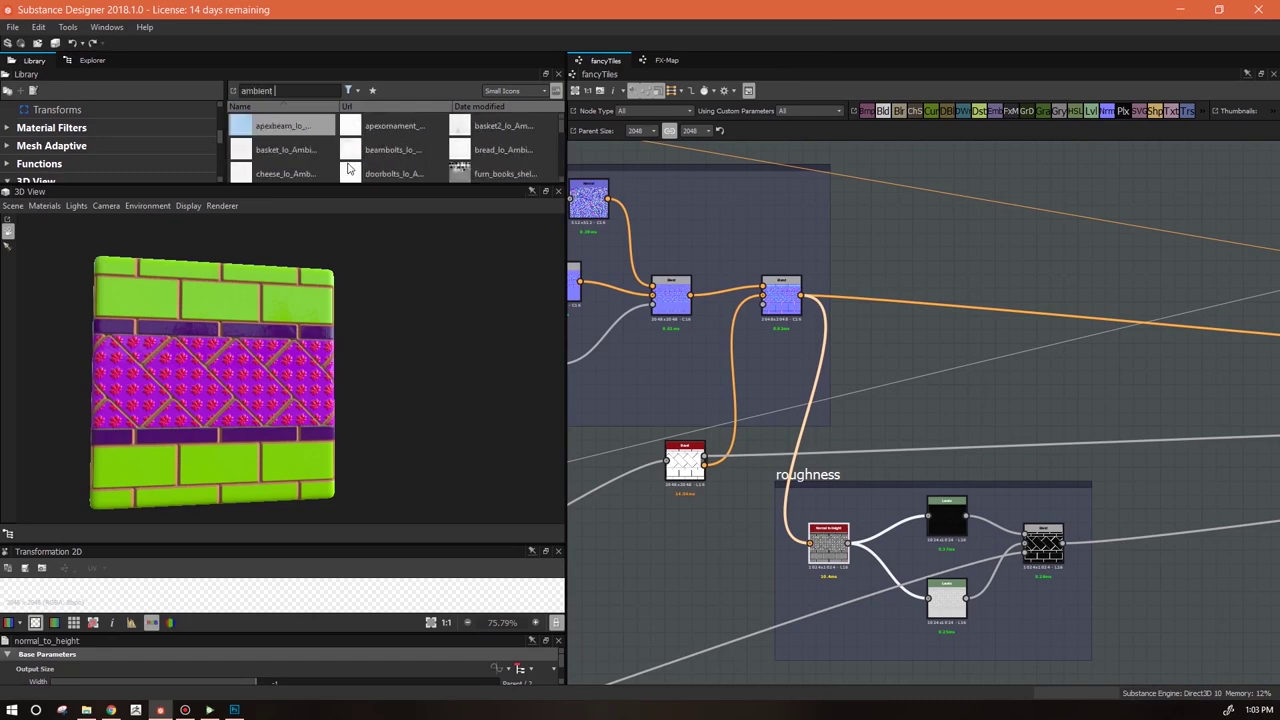
drag(386, 186, 383, 276)
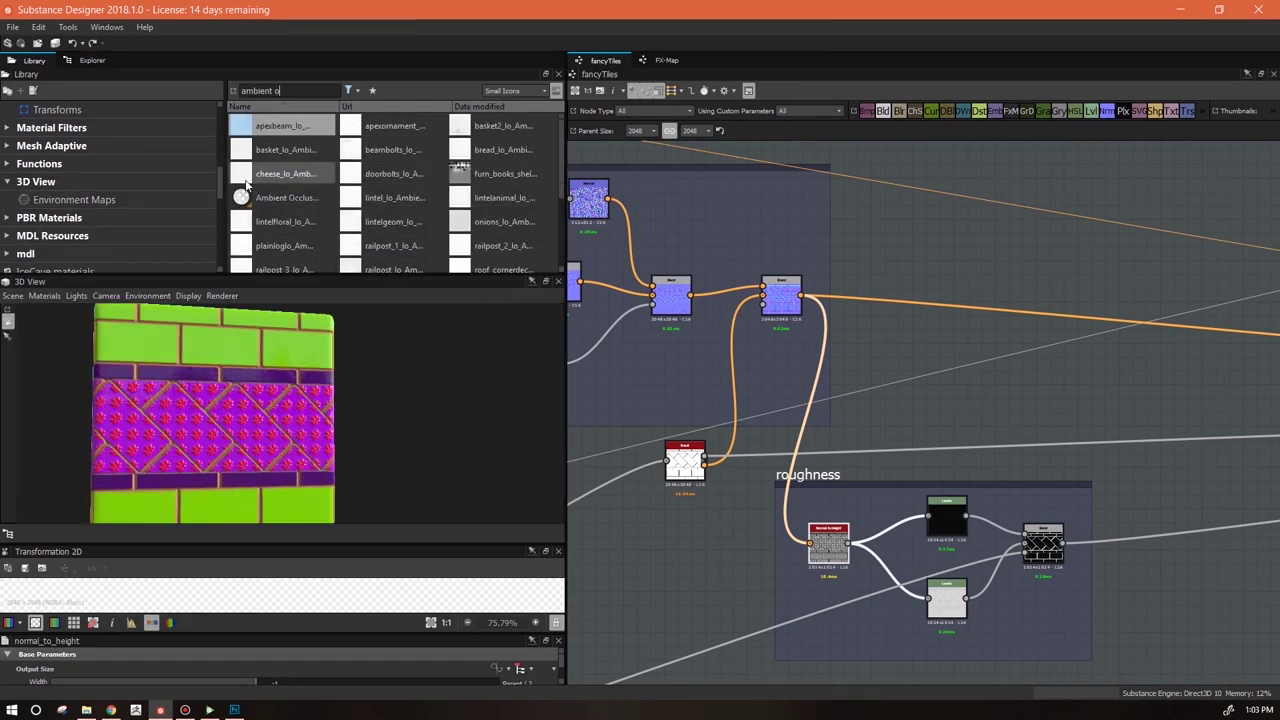
click(276, 202)
drag(277, 198, 848, 543)
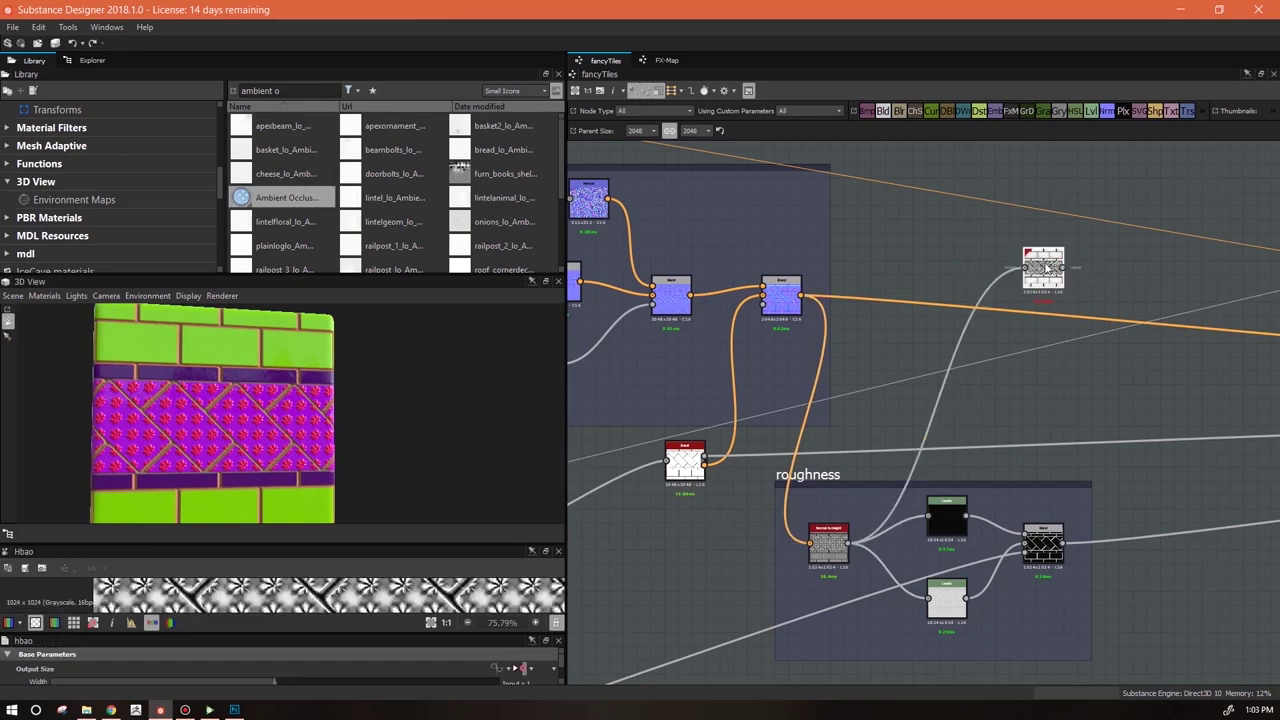
Set the Ambient Occlusion (HBAO) node's Height Depth to 0.02 and GPU Optimization to True
drag(408, 632, 408, 440)
scroll(1051, 311, up, 4)
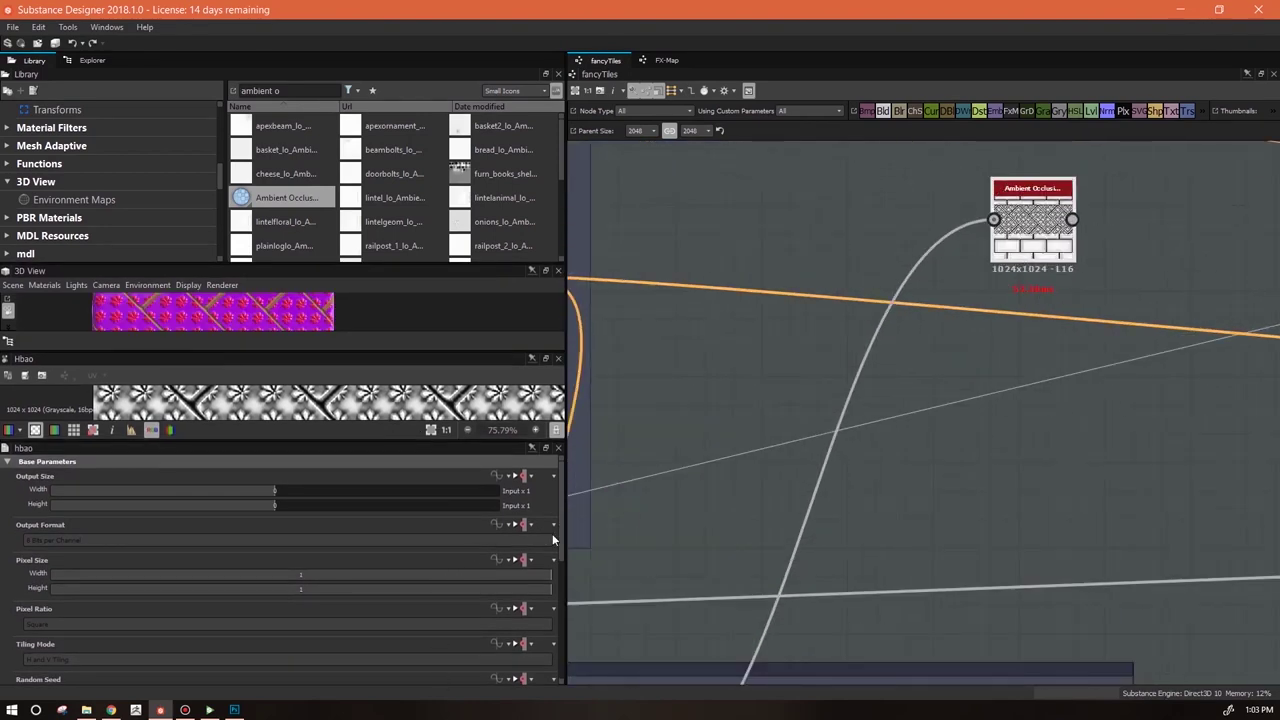
scroll(336, 463, down, 5)
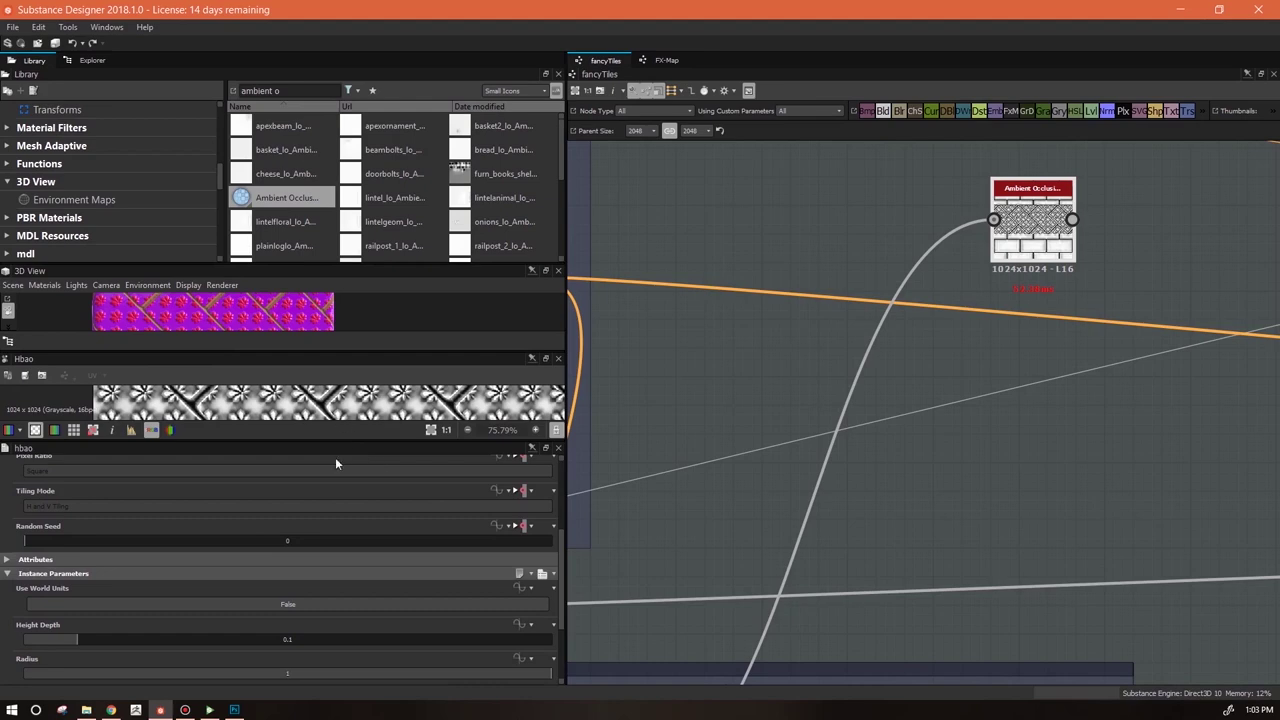
drag(66, 647, 37, 643)
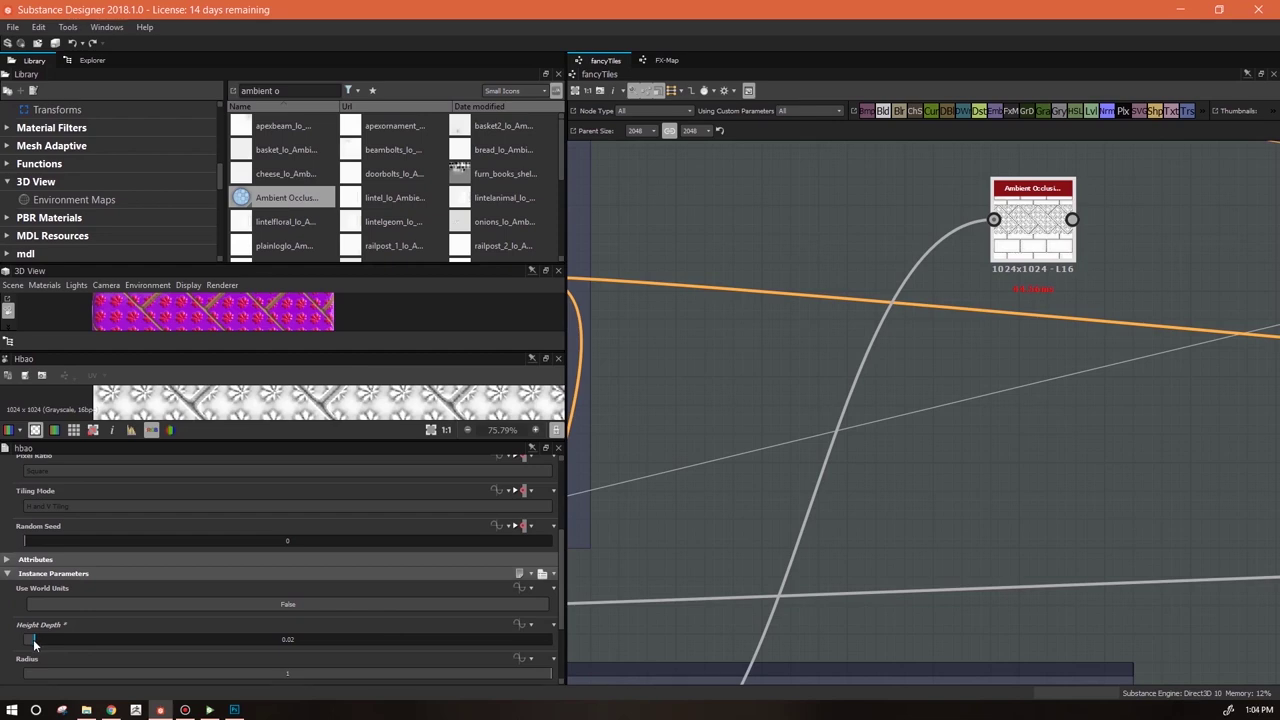
scroll(540, 615, down, 2)
drag(548, 610, 563, 680)
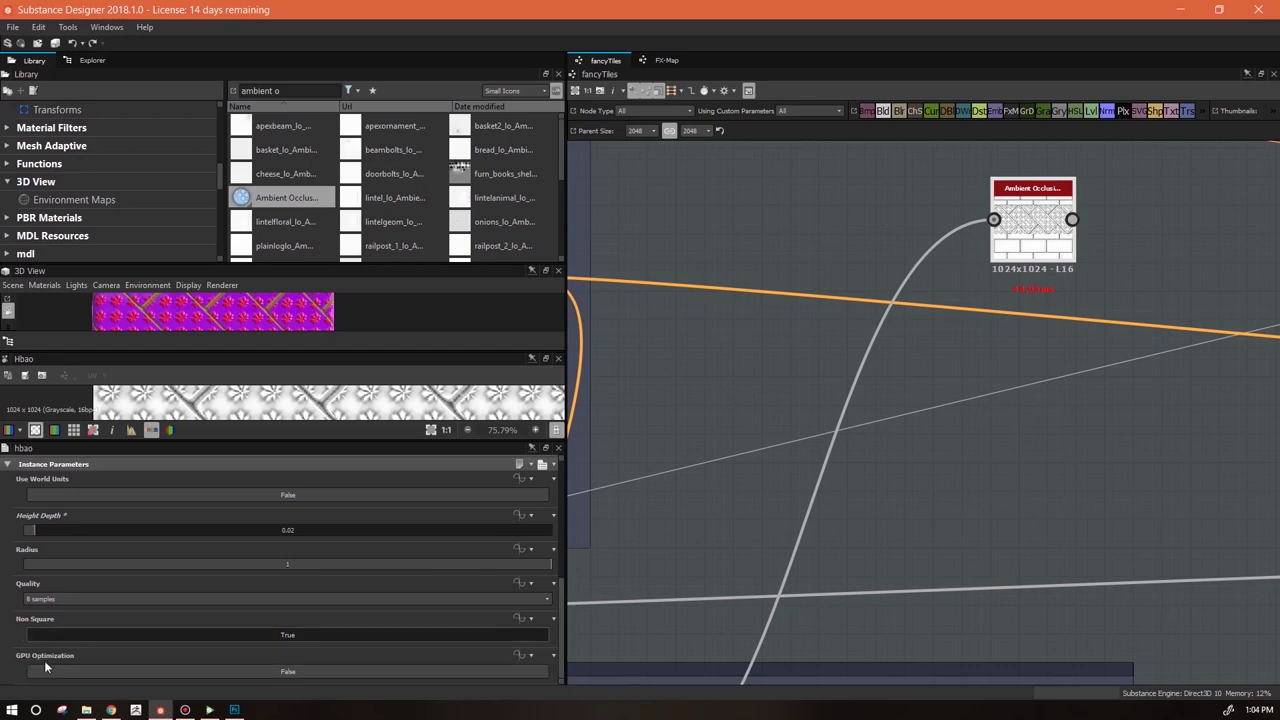
click(288, 670)
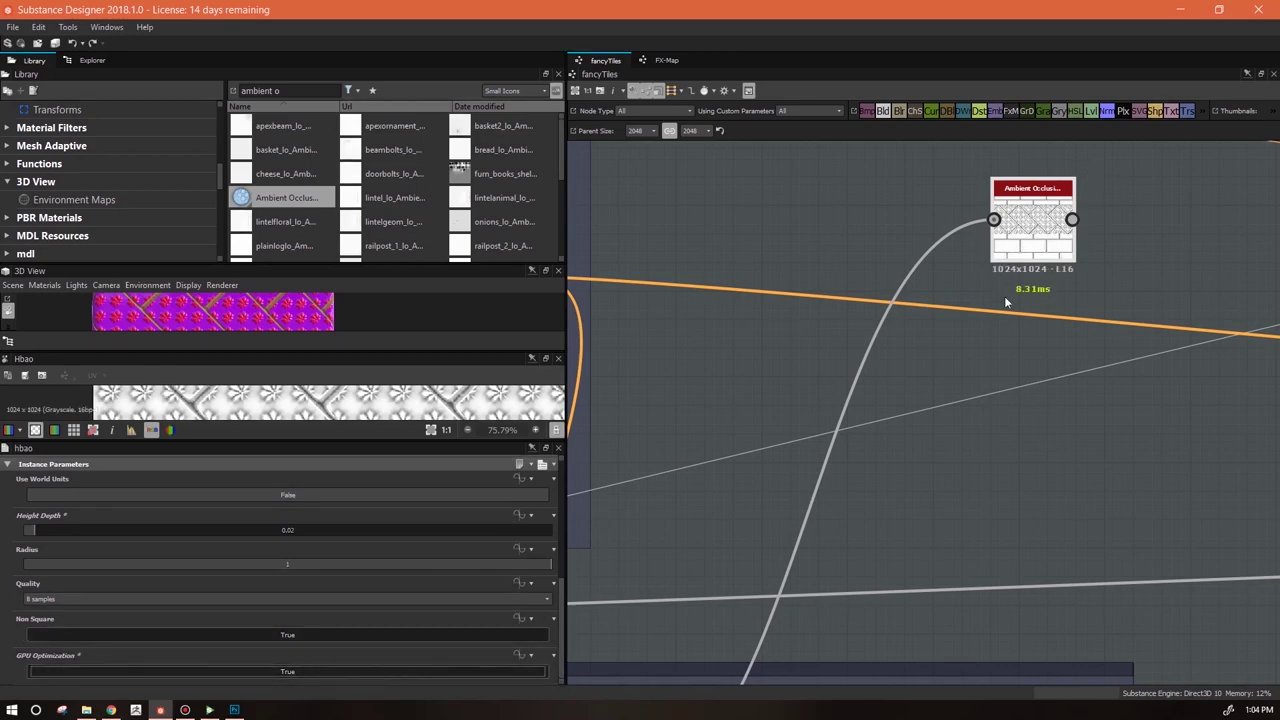
Connect the Ambient Occlusion (HBAO) node to the ambient occlusion output node
scroll(1040, 240, down, 3)
middle_drag(1074, 334, 754, 592)
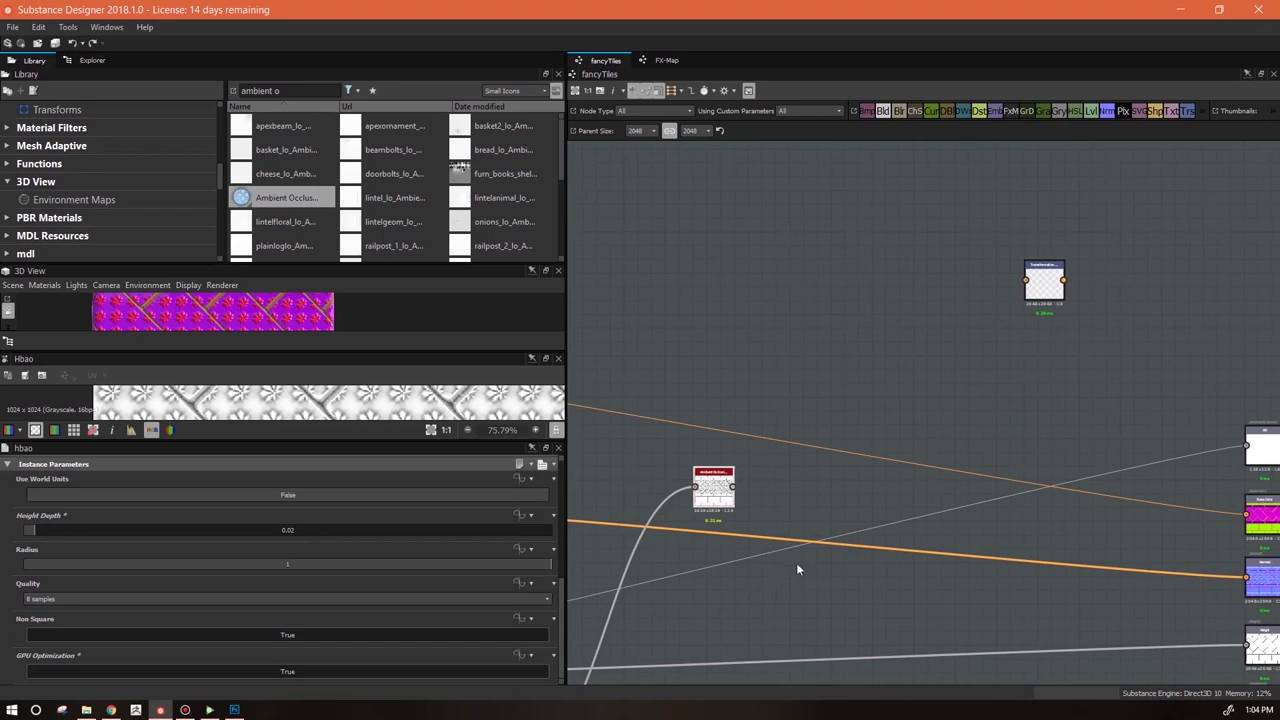
drag(735, 489, 1246, 445)
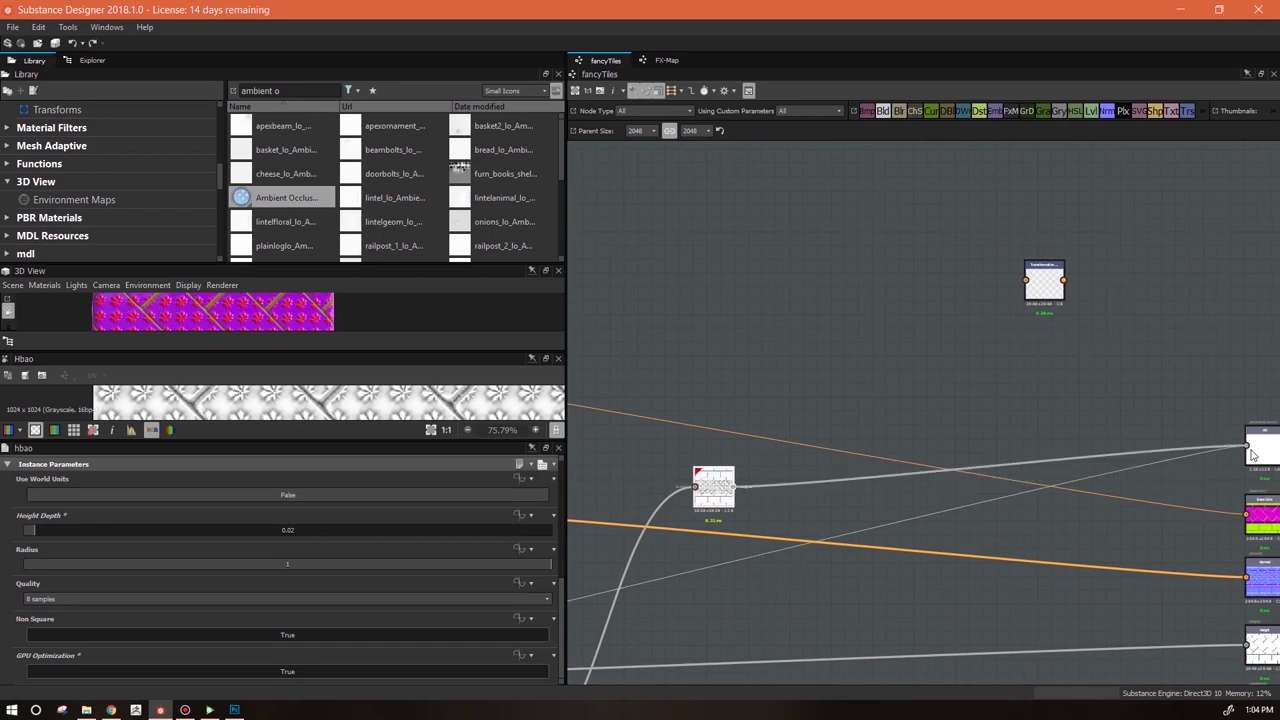
Enlarge the 3D view to inspect the tiles up close, and align the Ambient Occlusion node level with its output
drag(270, 351, 270, 529)
scroll(251, 434, up, 2)
drag(251, 434, 228, 450)
middle_drag(744, 508, 666, 459)
drag(646, 442, 674, 402)
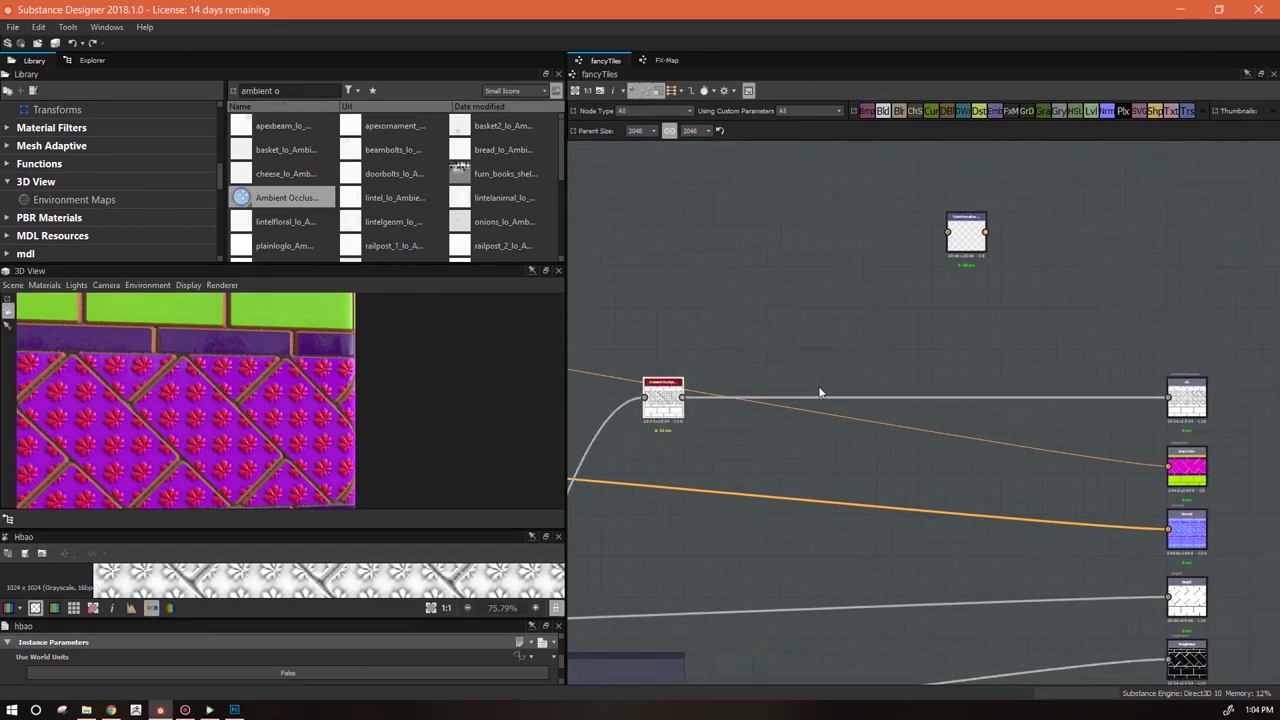
Move the unconnected Transformation 2D node down near the outputs and shift the base color node above the normal frame to the right
drag(970, 263, 984, 507)
middle_drag(835, 525, 1161, 580)
scroll(1161, 580, down, 2)
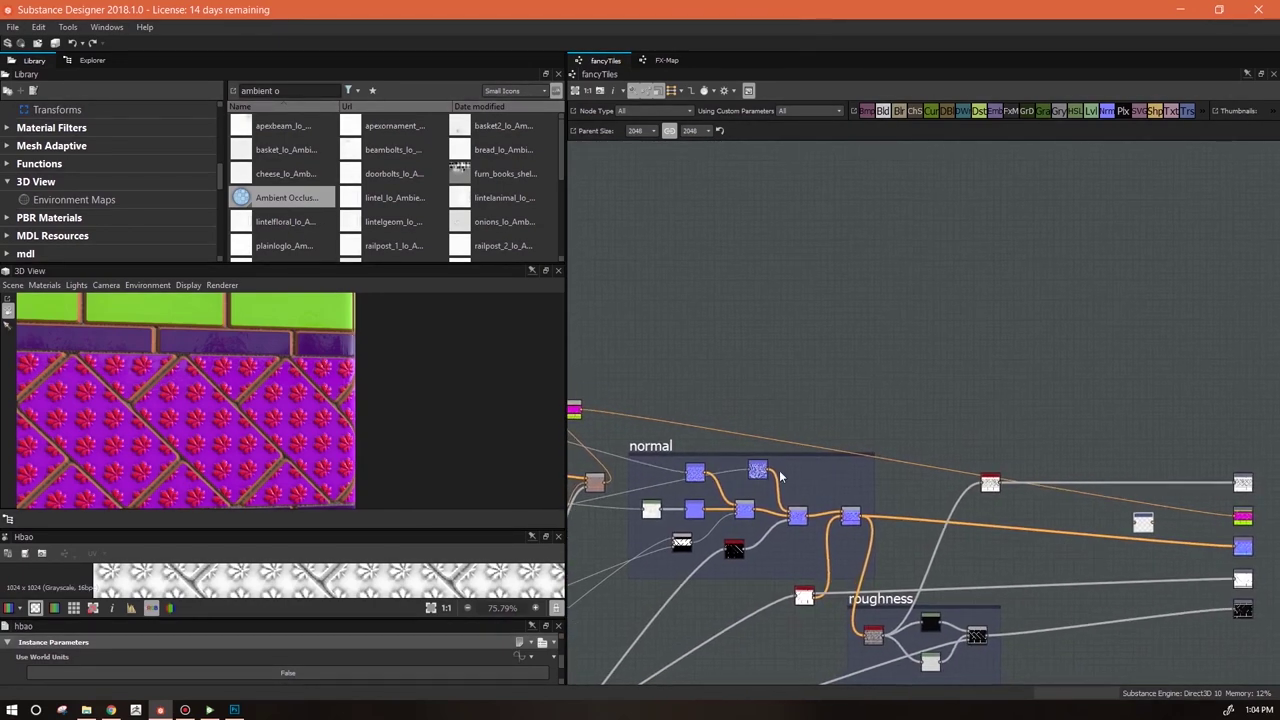
drag(575, 409, 654, 410)
Try routing the ambient occlusion through the Transformation 2D node into the ambient occlusion output
drag(1143, 522, 1188, 460)
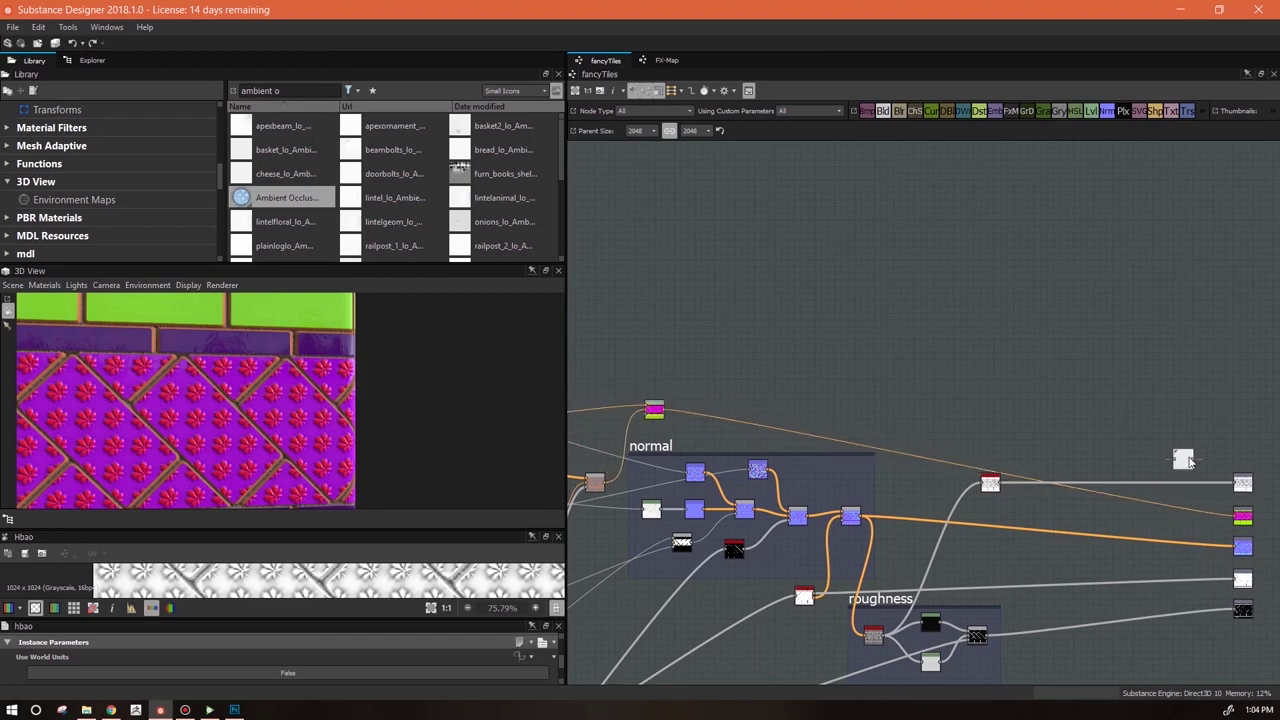
drag(1001, 483, 1172, 456)
middle_drag(1137, 473, 812, 347)
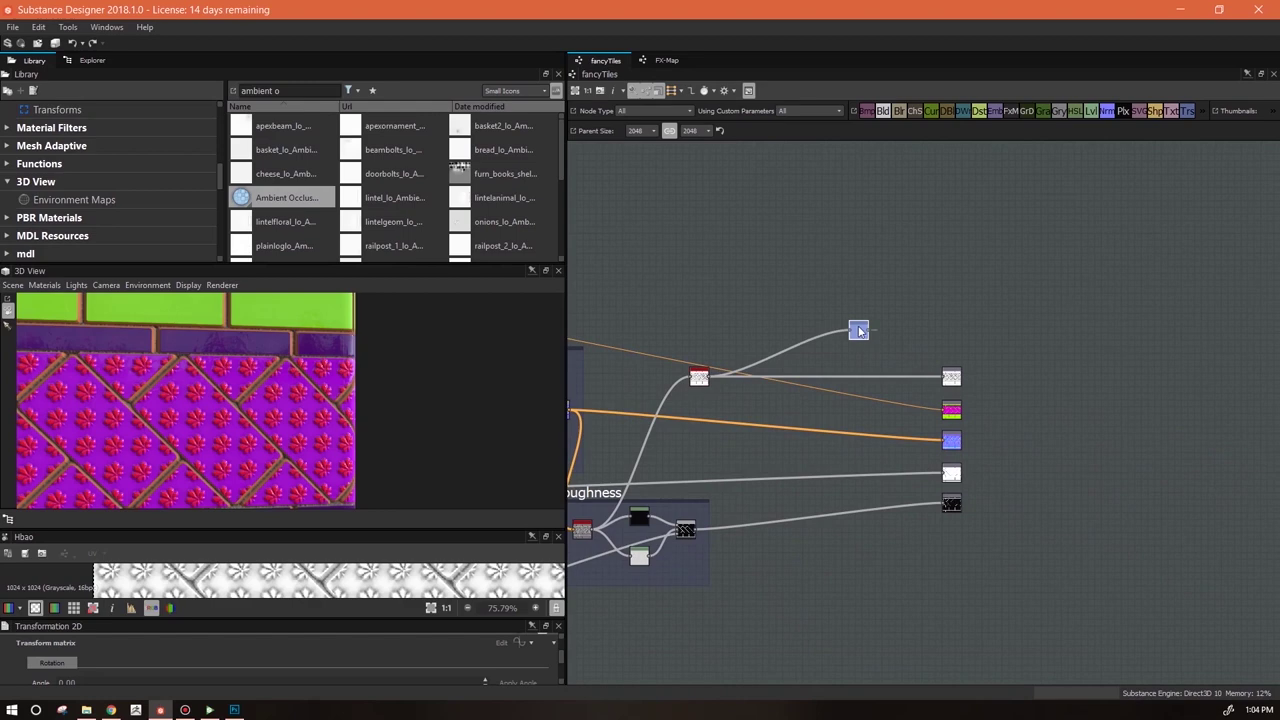
drag(870, 330, 943, 377)
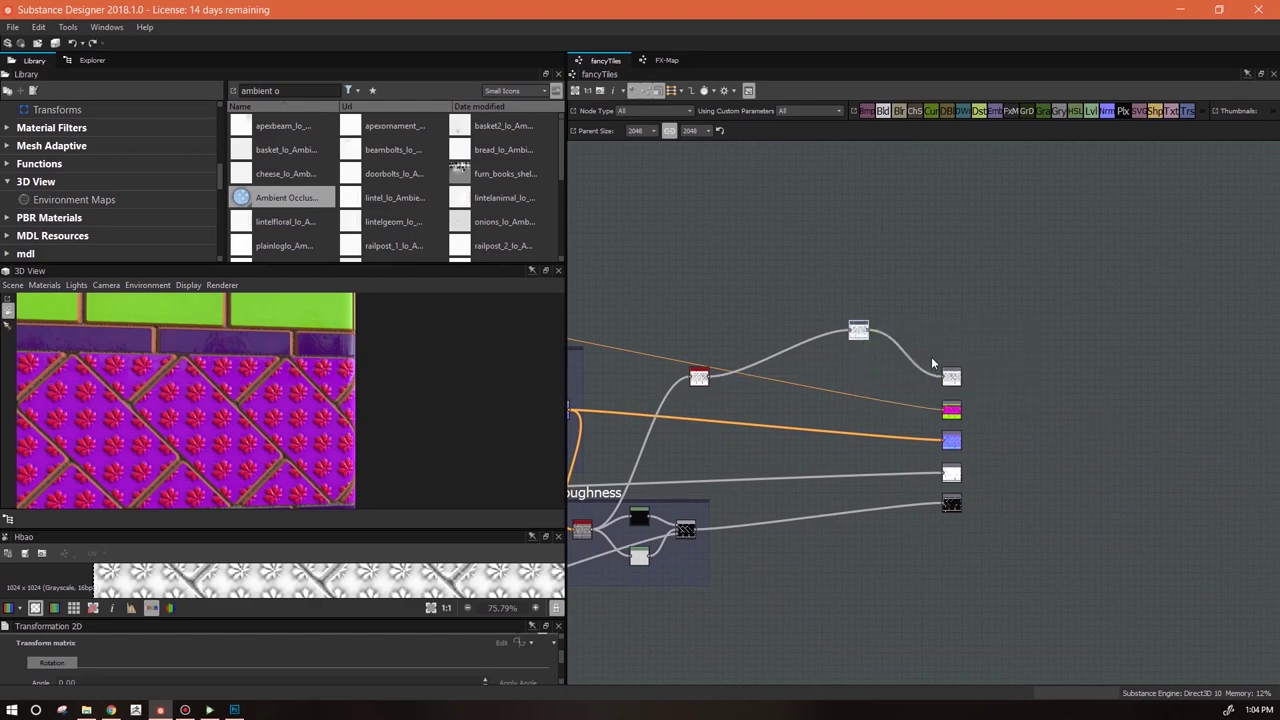
Insert the Transformation 2D node into the Base Color connection just before its output and review the function options of its Offset
middle_drag(843, 420, 988, 442)
drag(985, 384, 998, 463)
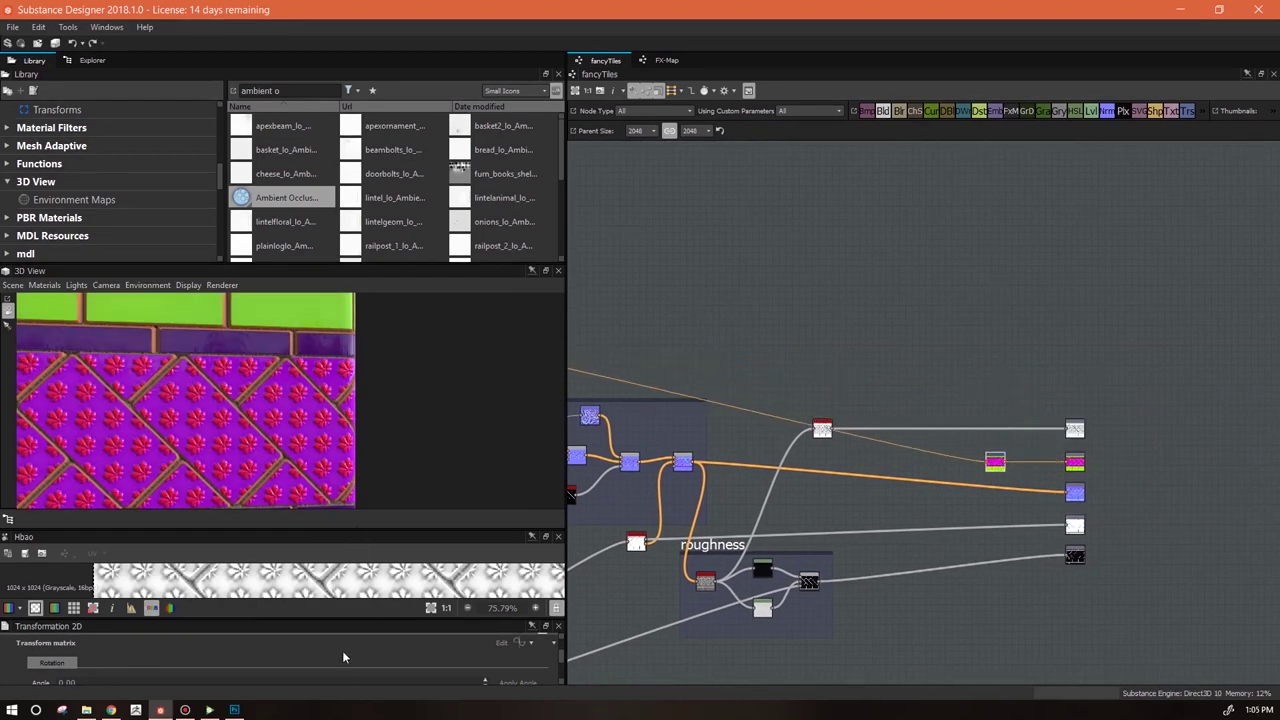
drag(320, 620, 320, 442)
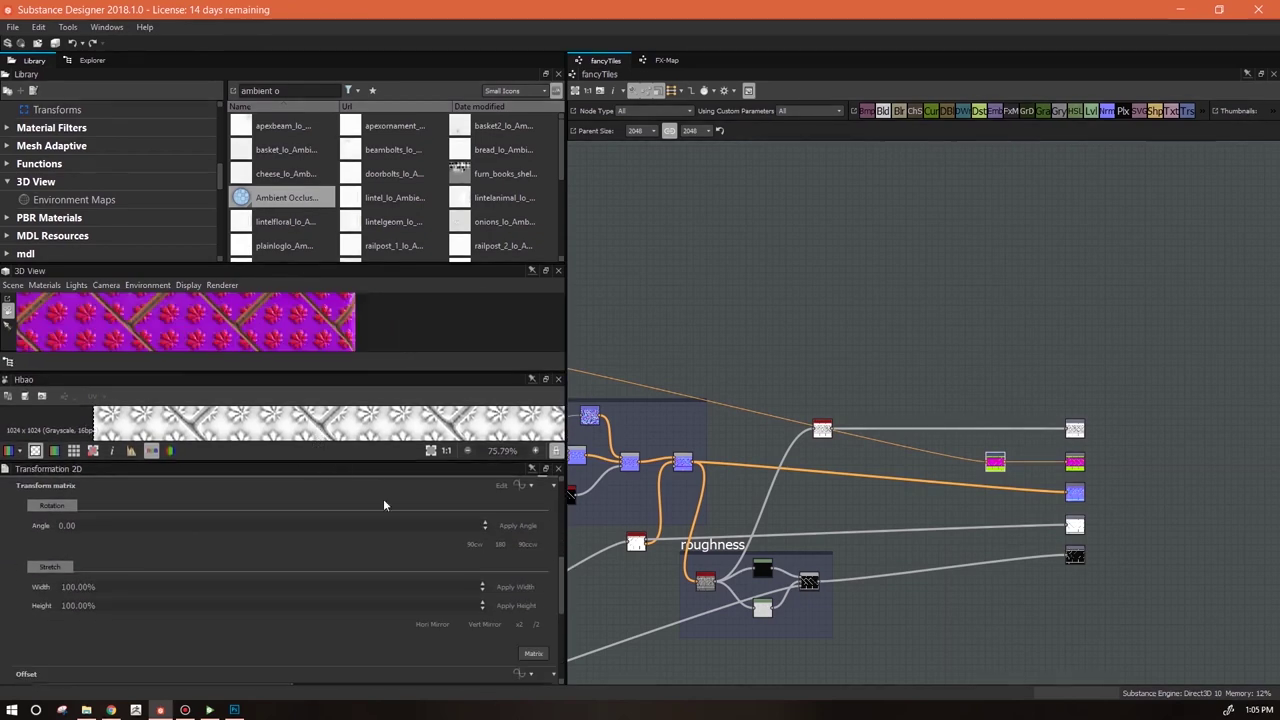
scroll(560, 585, down, 5)
mouse_move(281, 541)
mouse_down()
mouse_move(207, 527)
mouse_move(250, 540)
mouse_move(187, 550)
mouse_move(293, 558)
mouse_up()
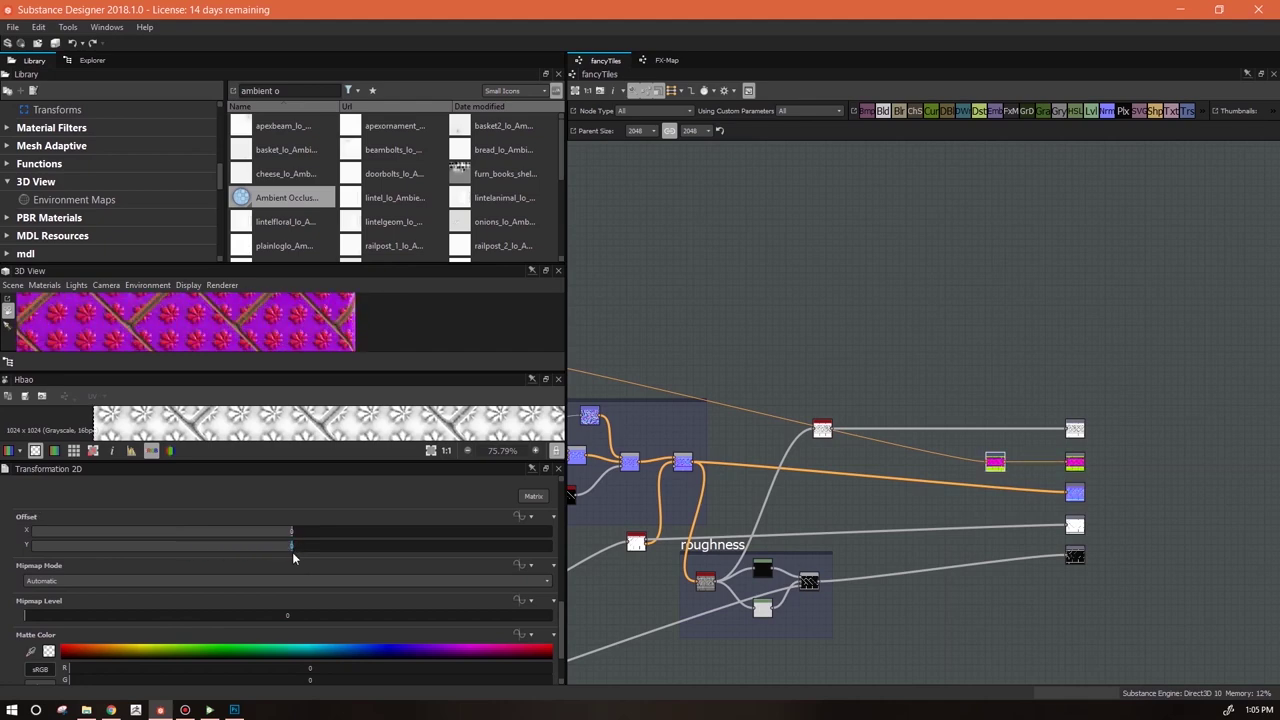
click(527, 515)
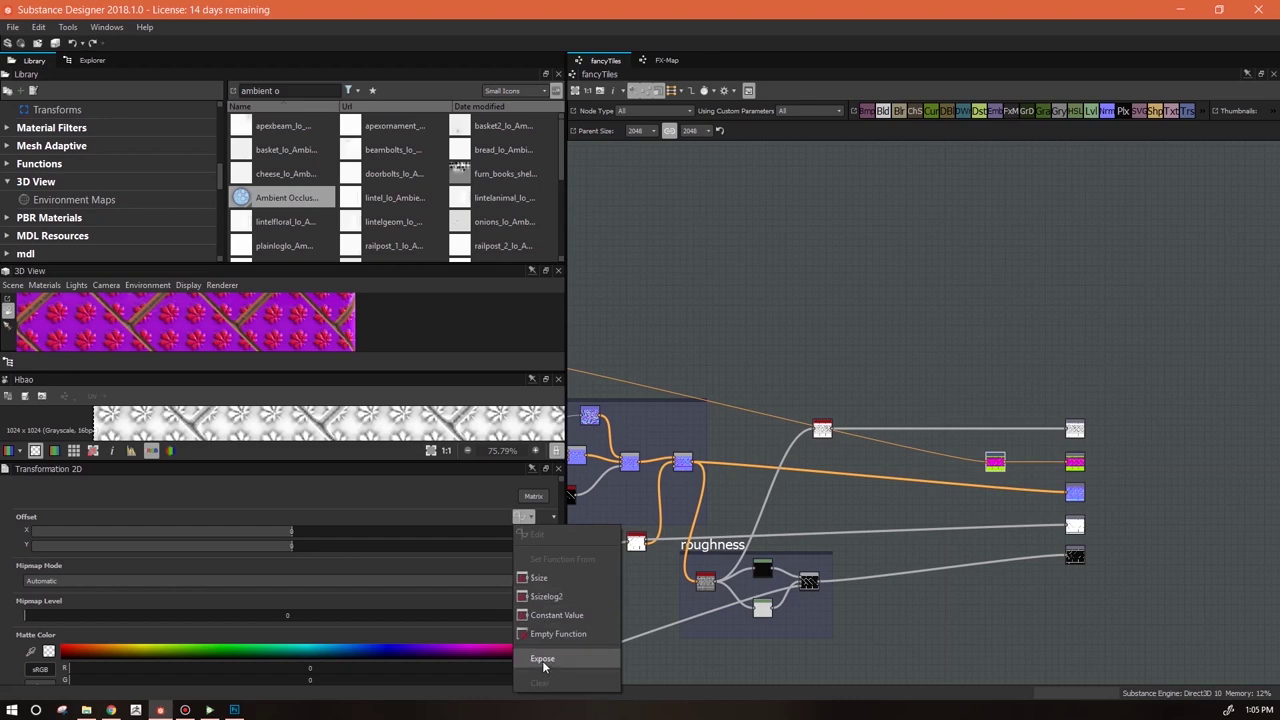
click(744, 350)
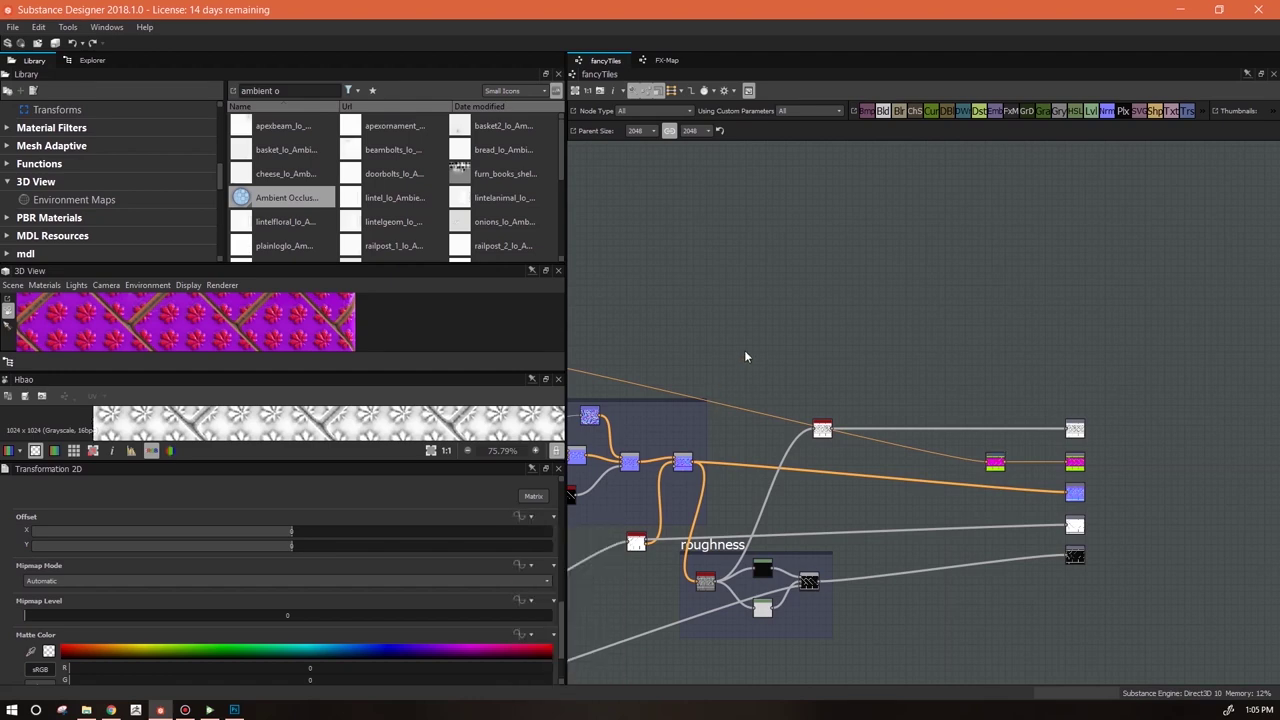
Add a graph input parameter with the identifier tilesOffset and the label "tiles offset"
click(744, 350)
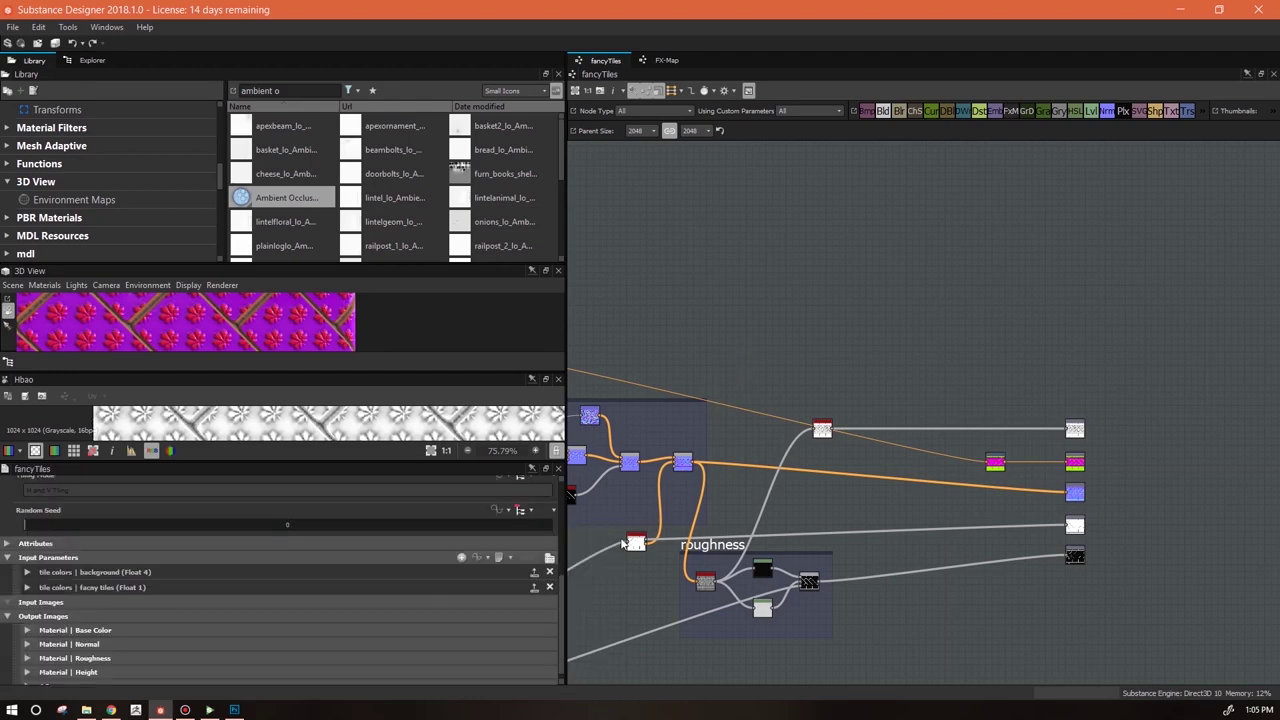
click(462, 559)
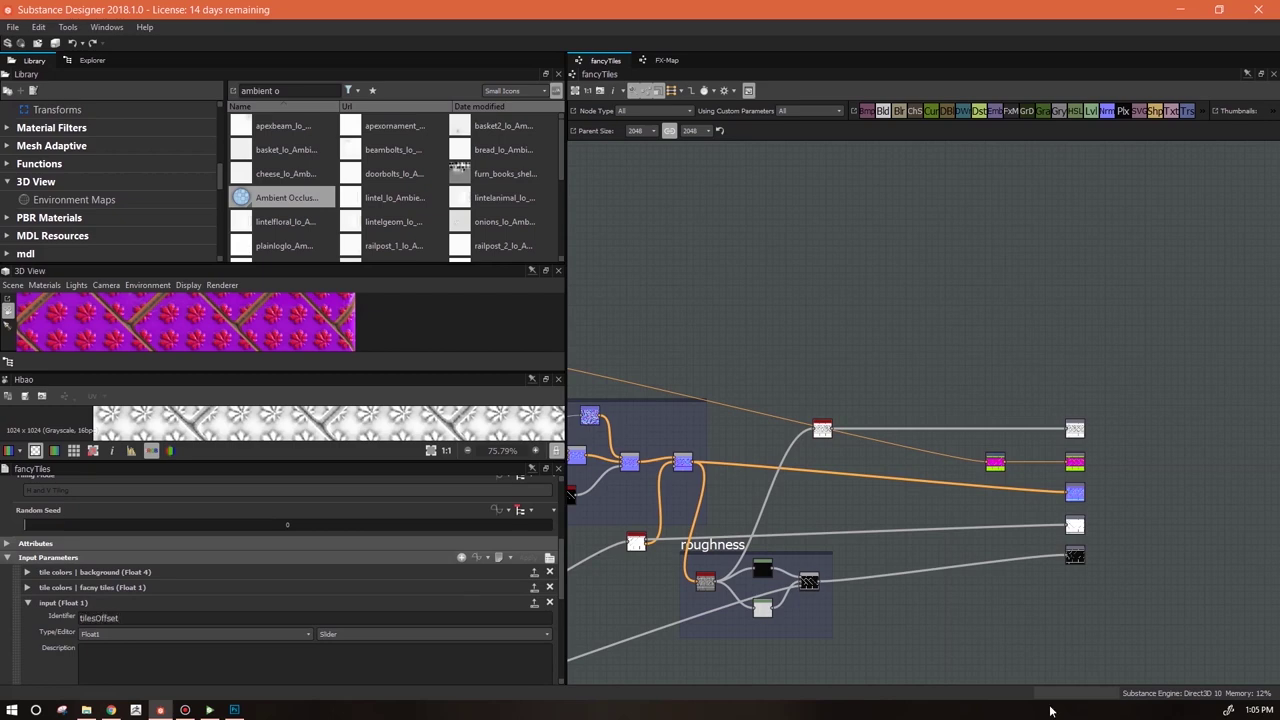
scroll(178, 597, down, 3)
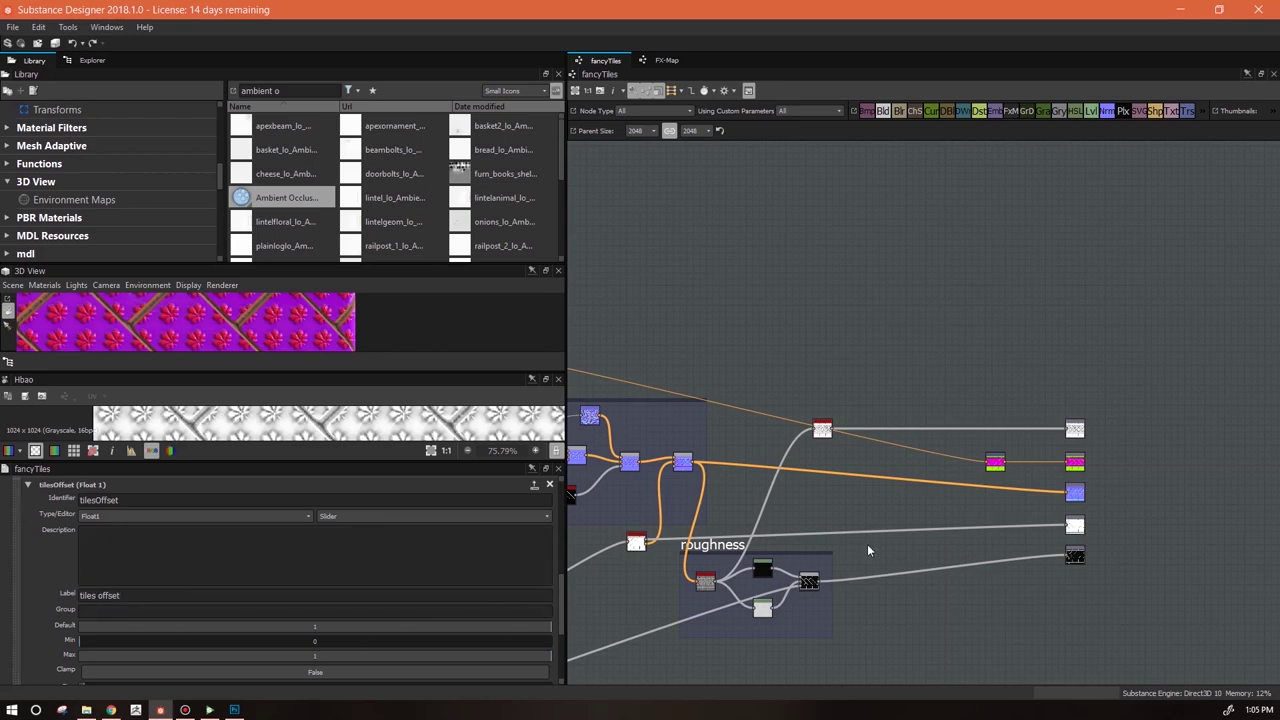
Set the tiles offset parameter's default to 0 and its minimum to -1
double_click(314, 625)
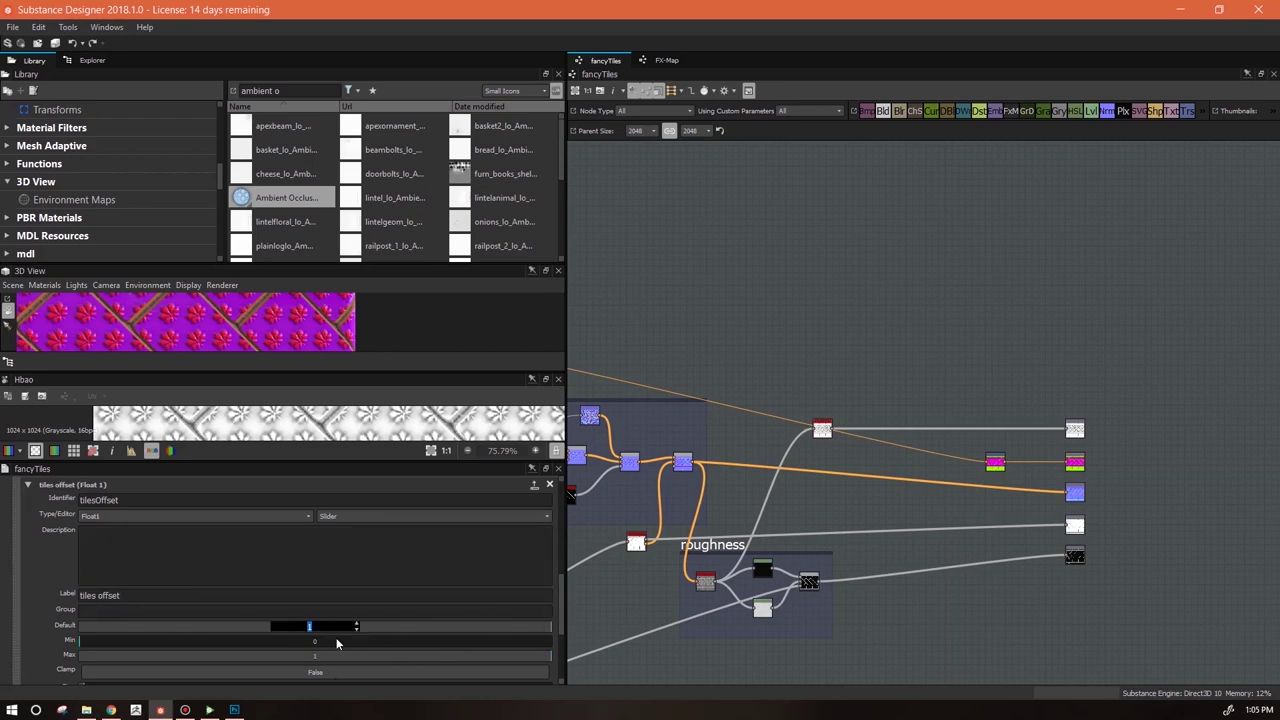
text(0)
double_click(315, 638)
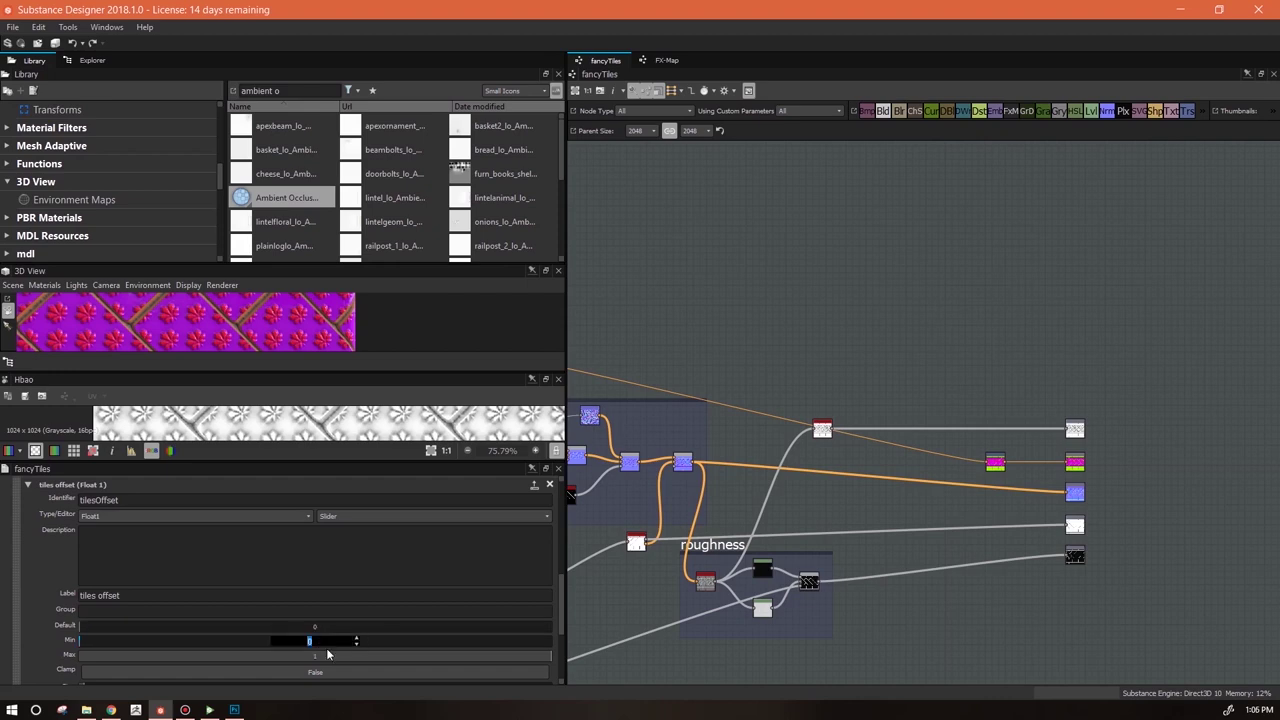
key(Return)
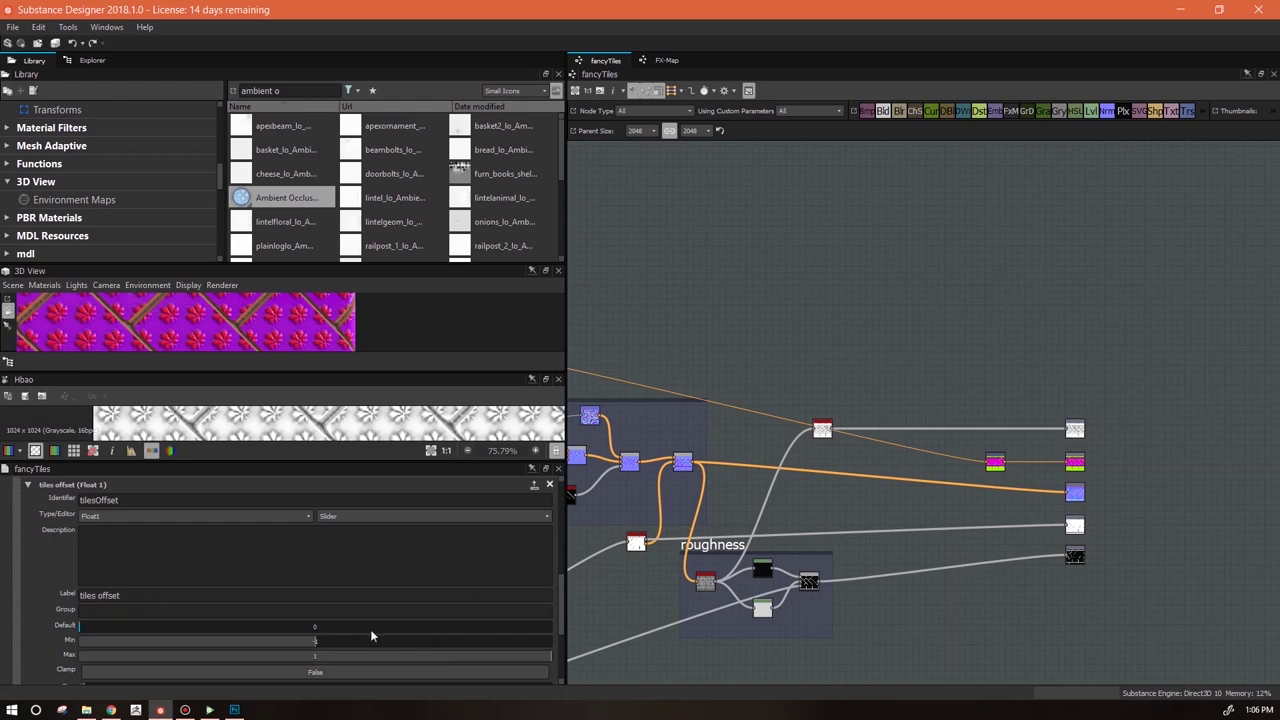
Turn Clamp on for the tiles offset parameter and switch it back off
mouse_move(561, 606)
mouse_down()
mouse_move(564, 634)
mouse_move(565, 610)
mouse_up()
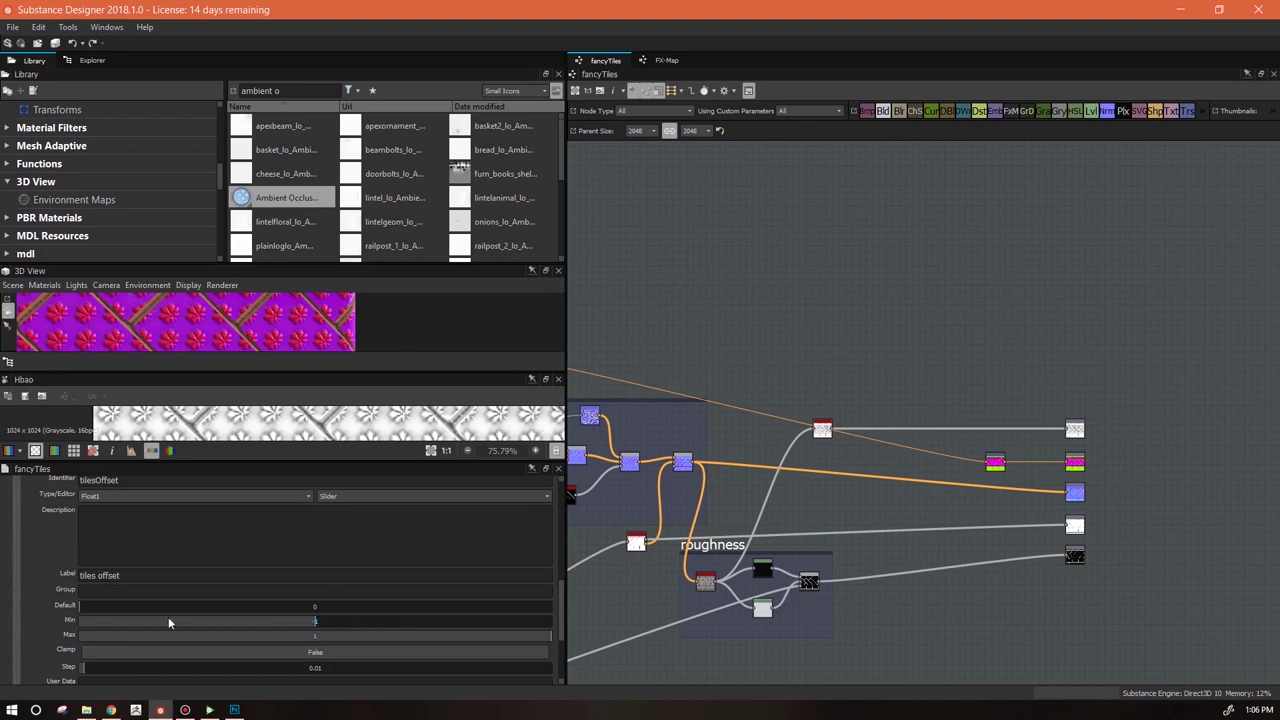
click(324, 652)
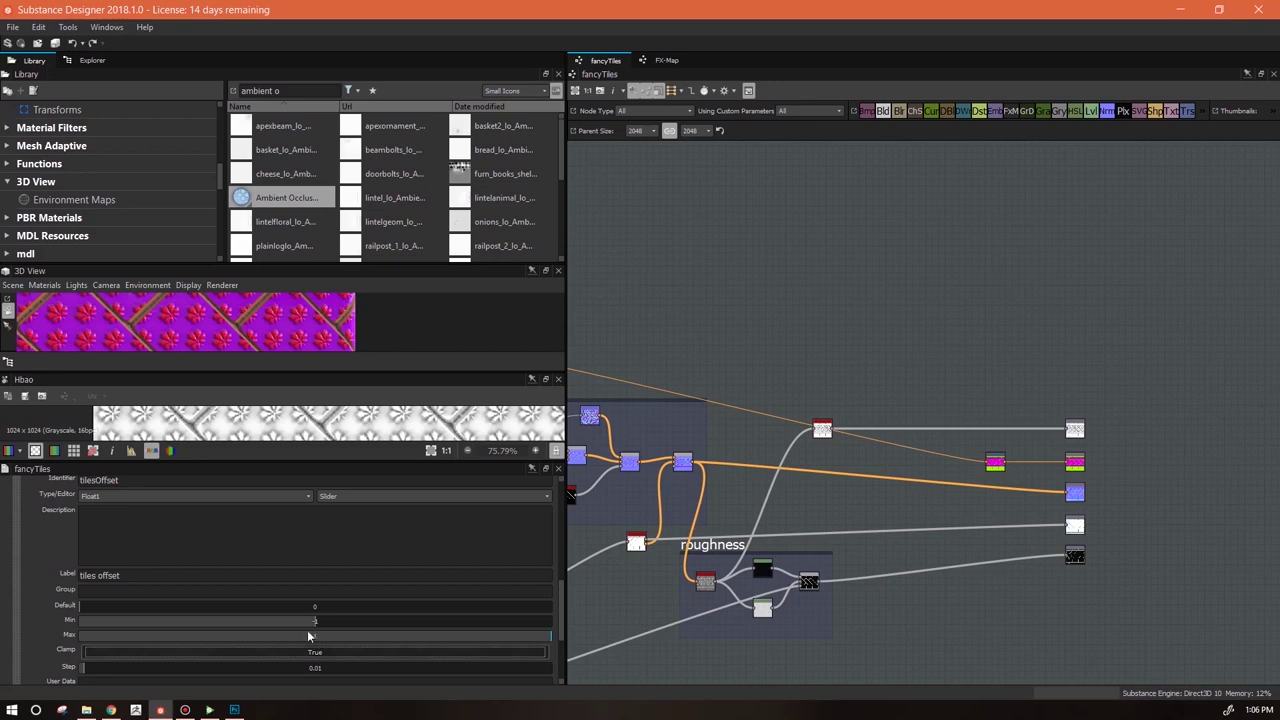
click(318, 653)
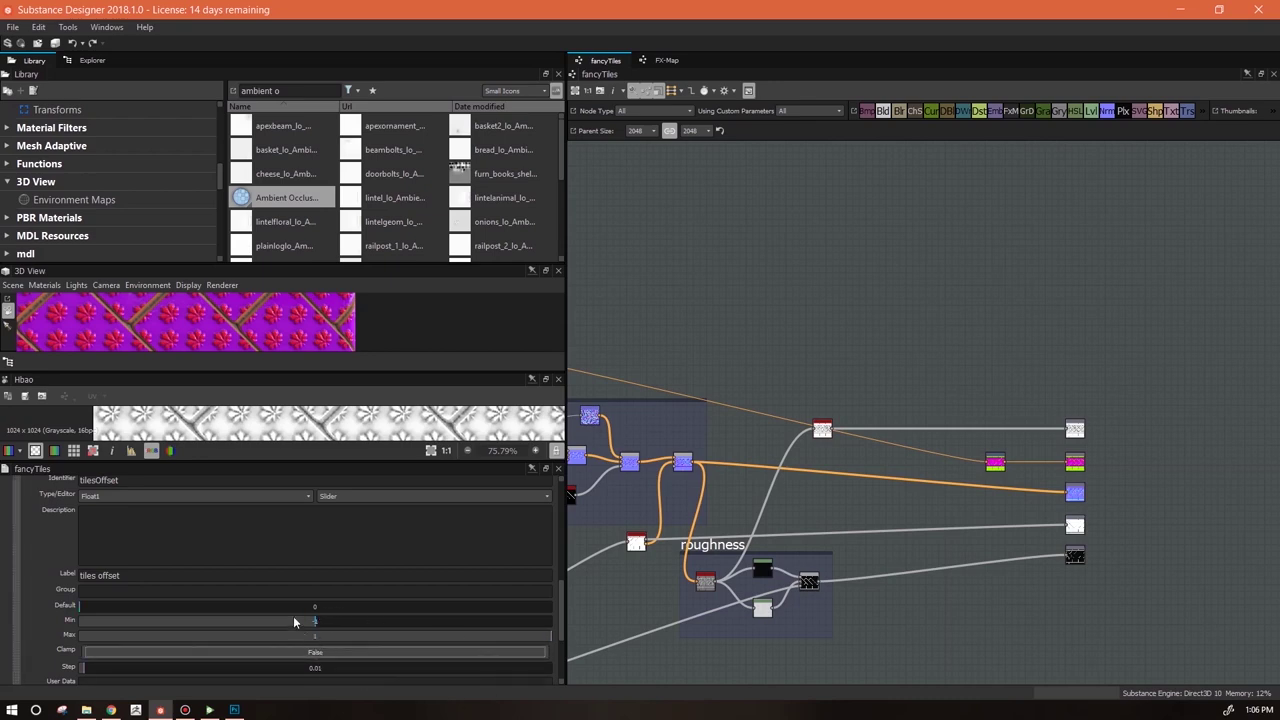
mouse_move(562, 620)
mouse_down()
mouse_move(556, 594)
mouse_move(554, 609)
mouse_up()
Check the Transformation 2D node's Offset function list for the tilesOffset input
click(996, 463)
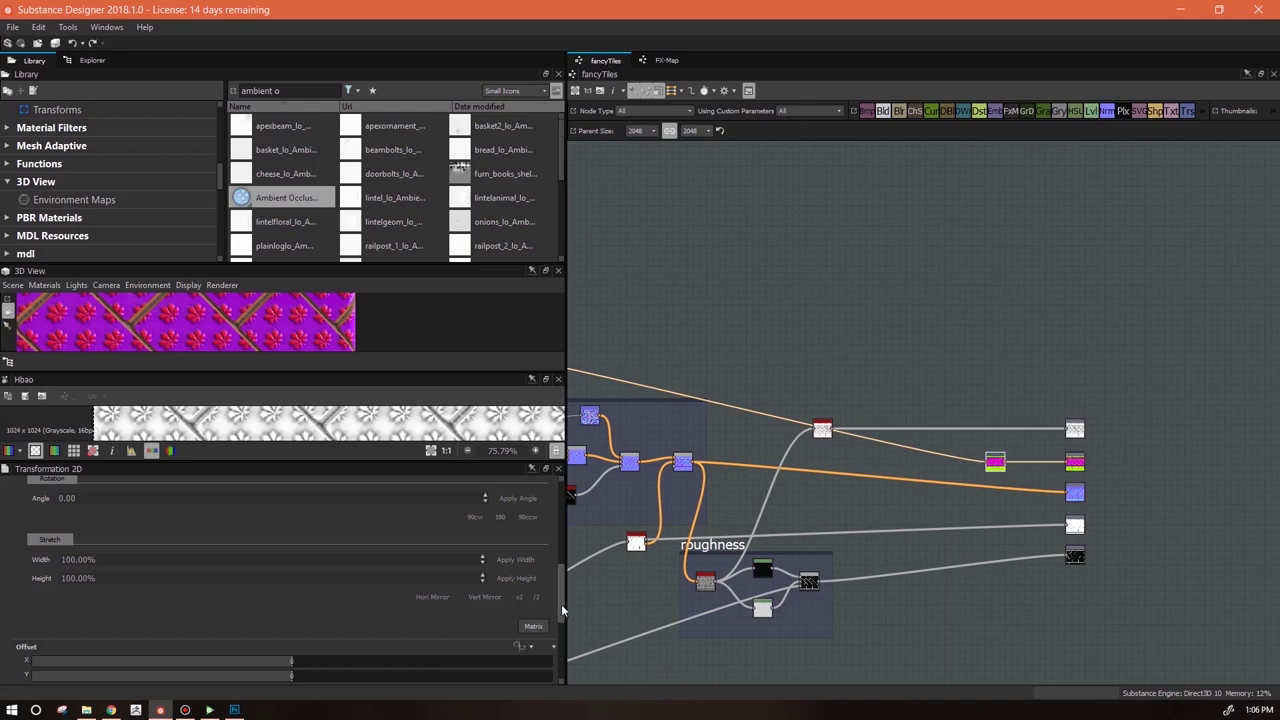
scroll(560, 606, down, 2)
click(530, 583)
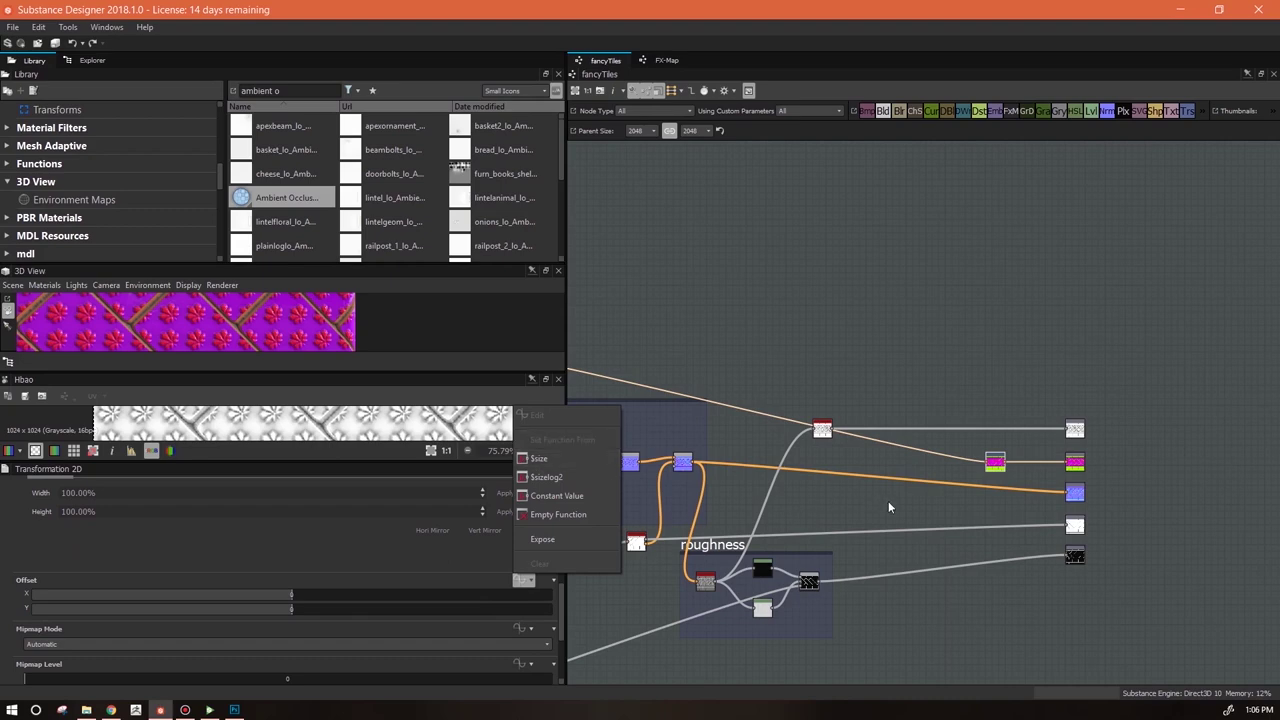
click(957, 470)
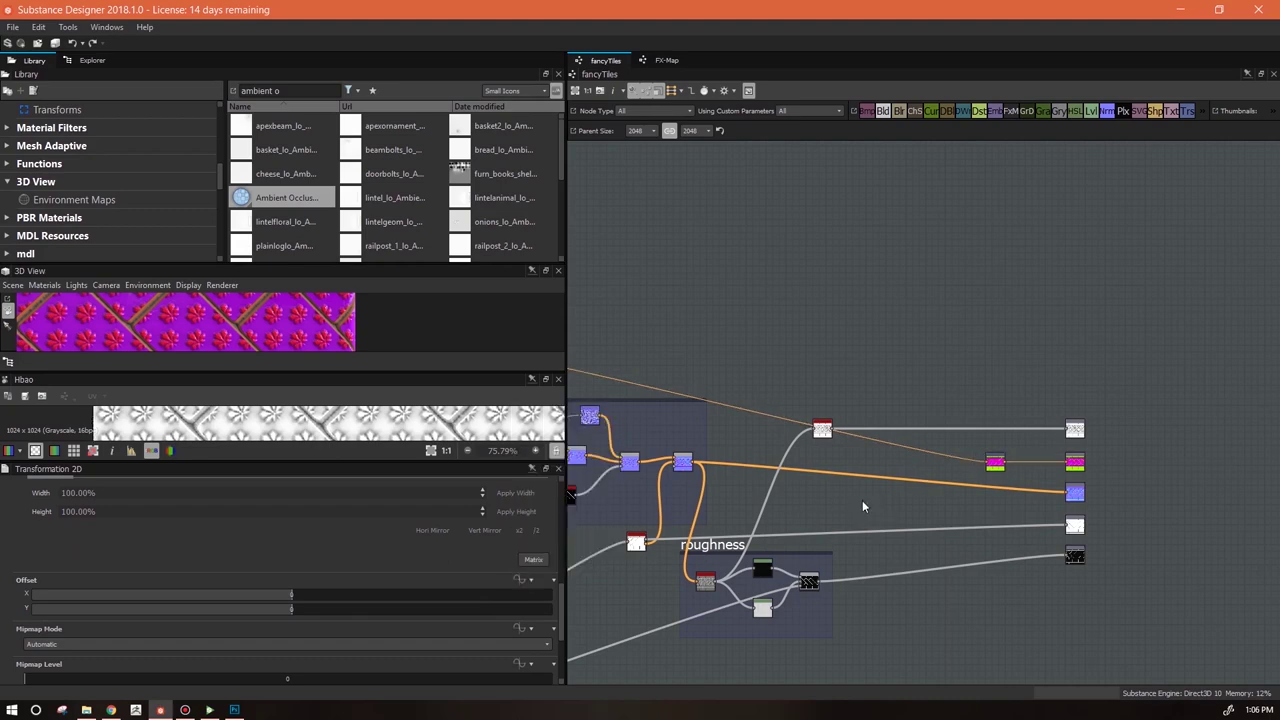
Change the tiles offset parameter's type to Float2
click(29, 589)
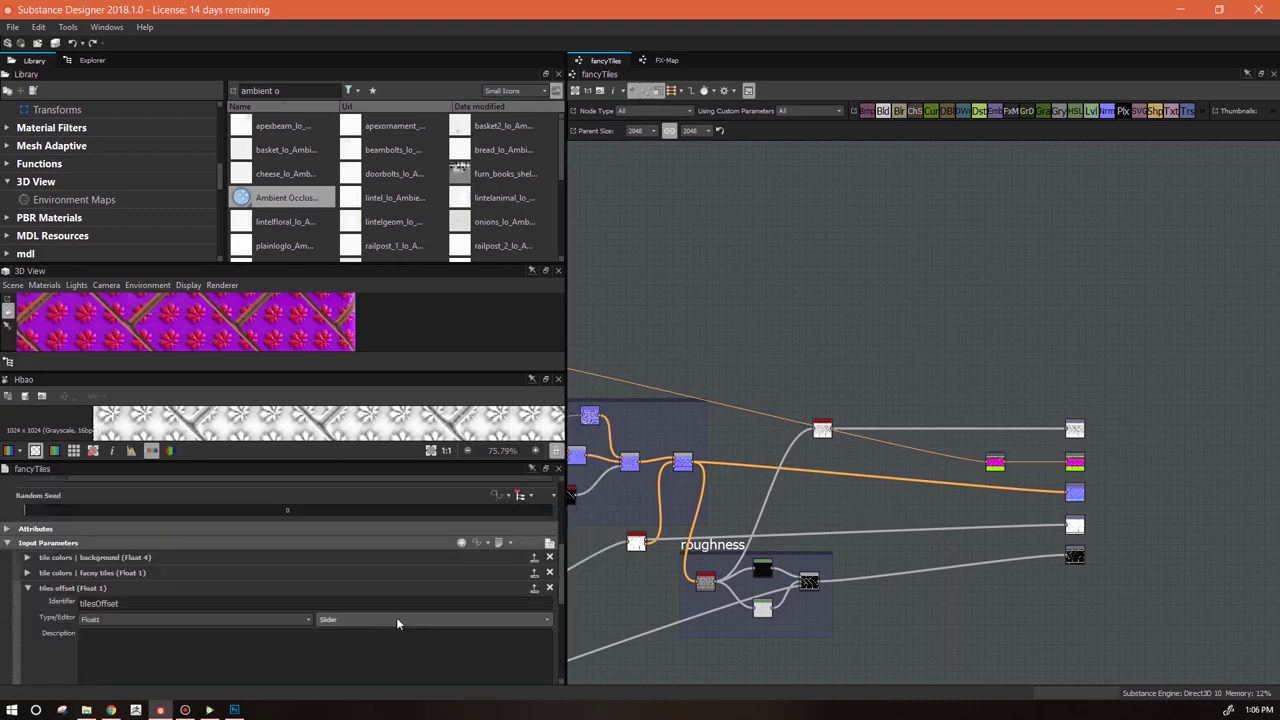
drag(560, 583, 560, 616)
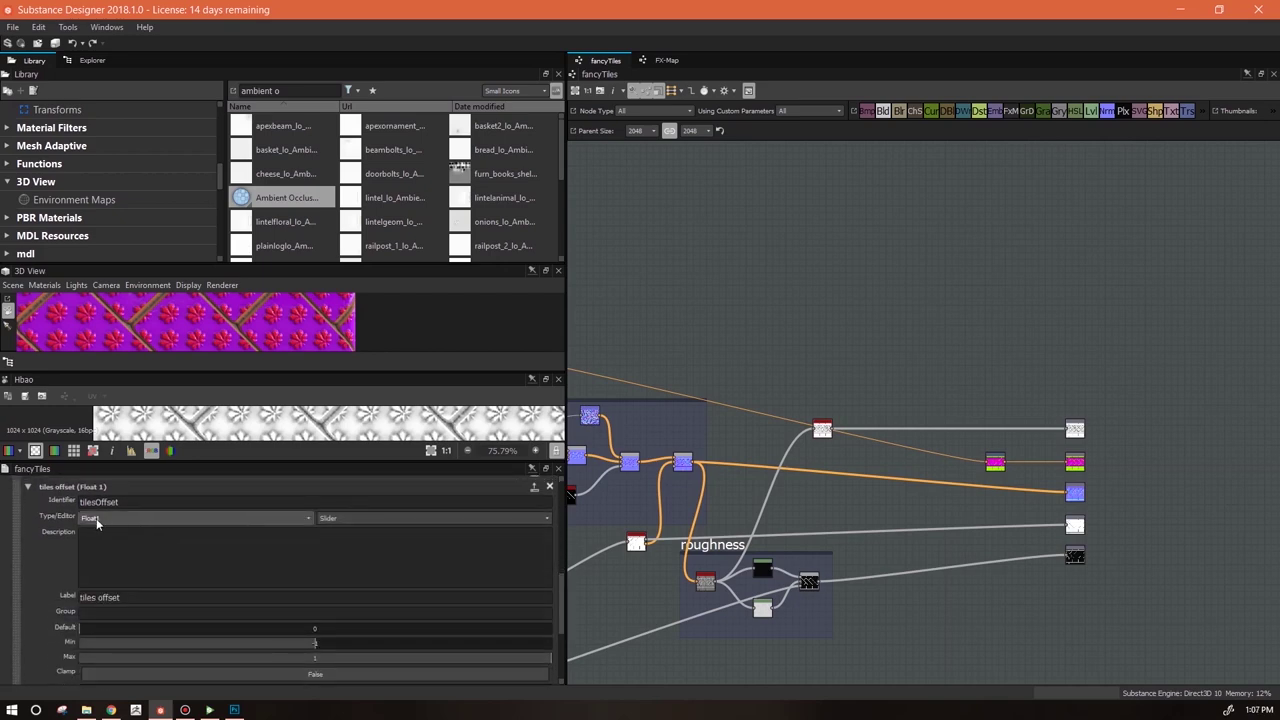
click(307, 516)
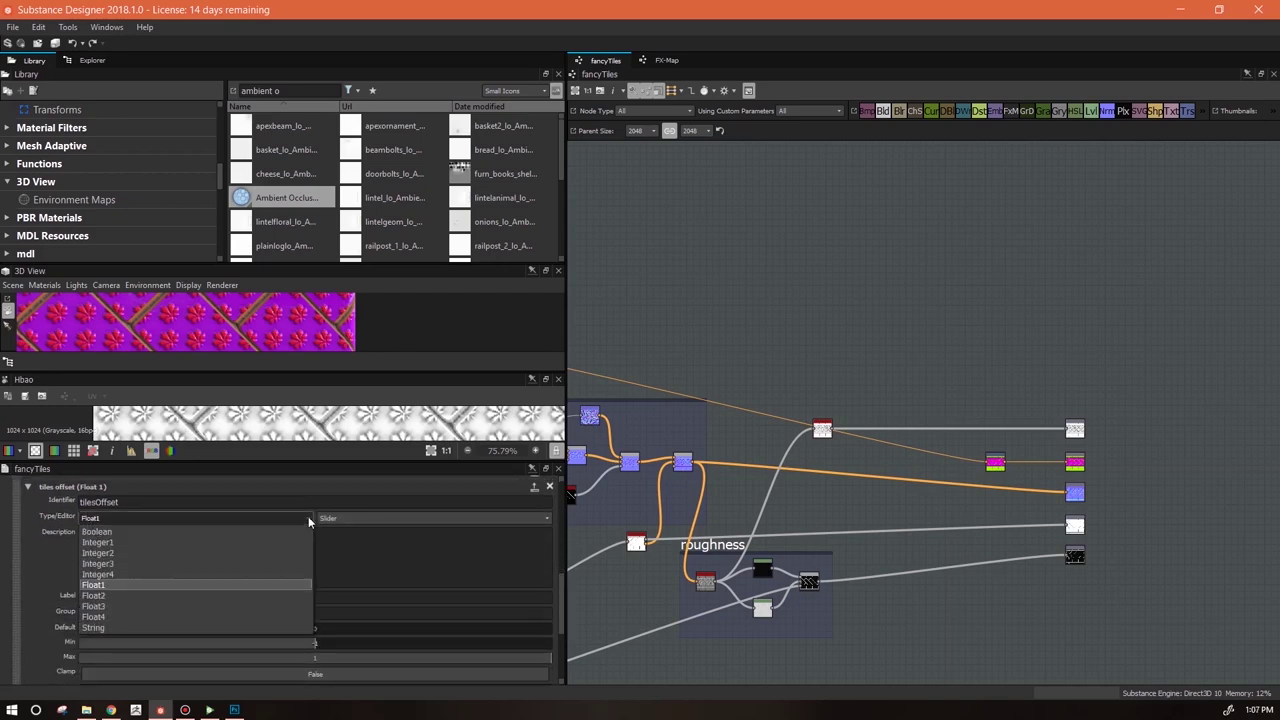
click(133, 598)
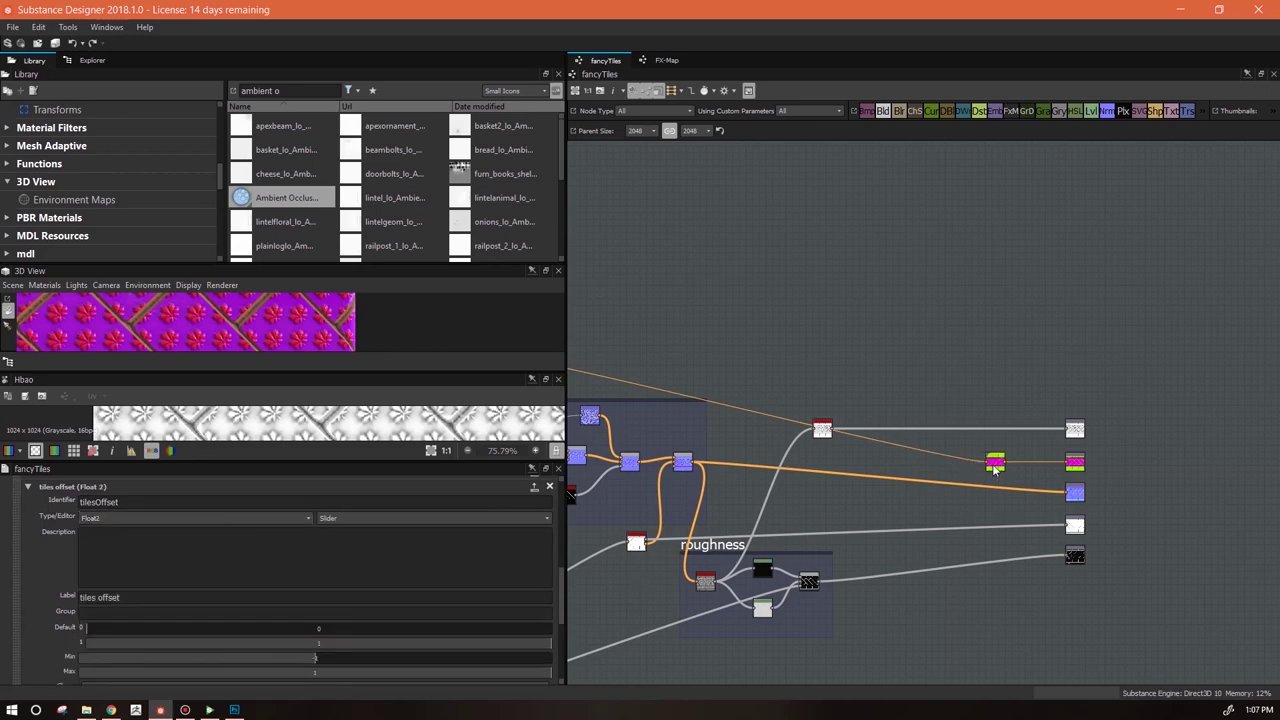
Drive the Transformation 2D node's Offset with the tilesOffset input parameter
click(995, 464)
click(524, 631)
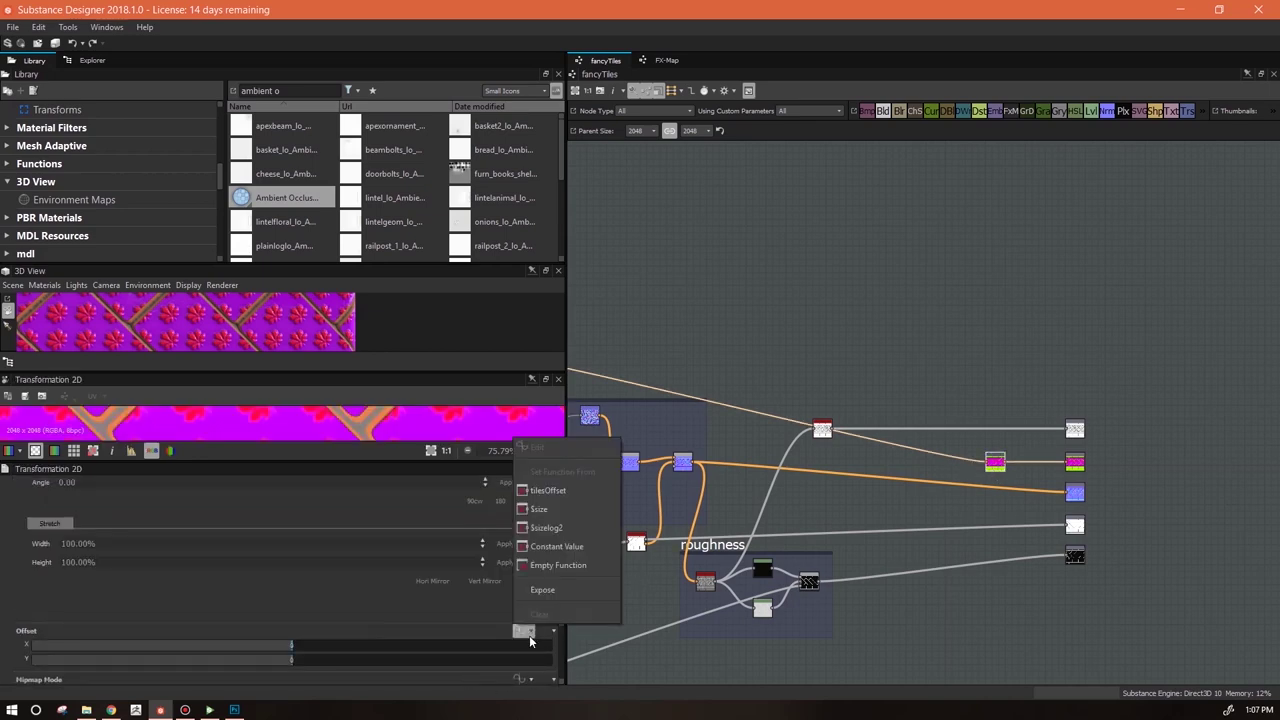
click(549, 491)
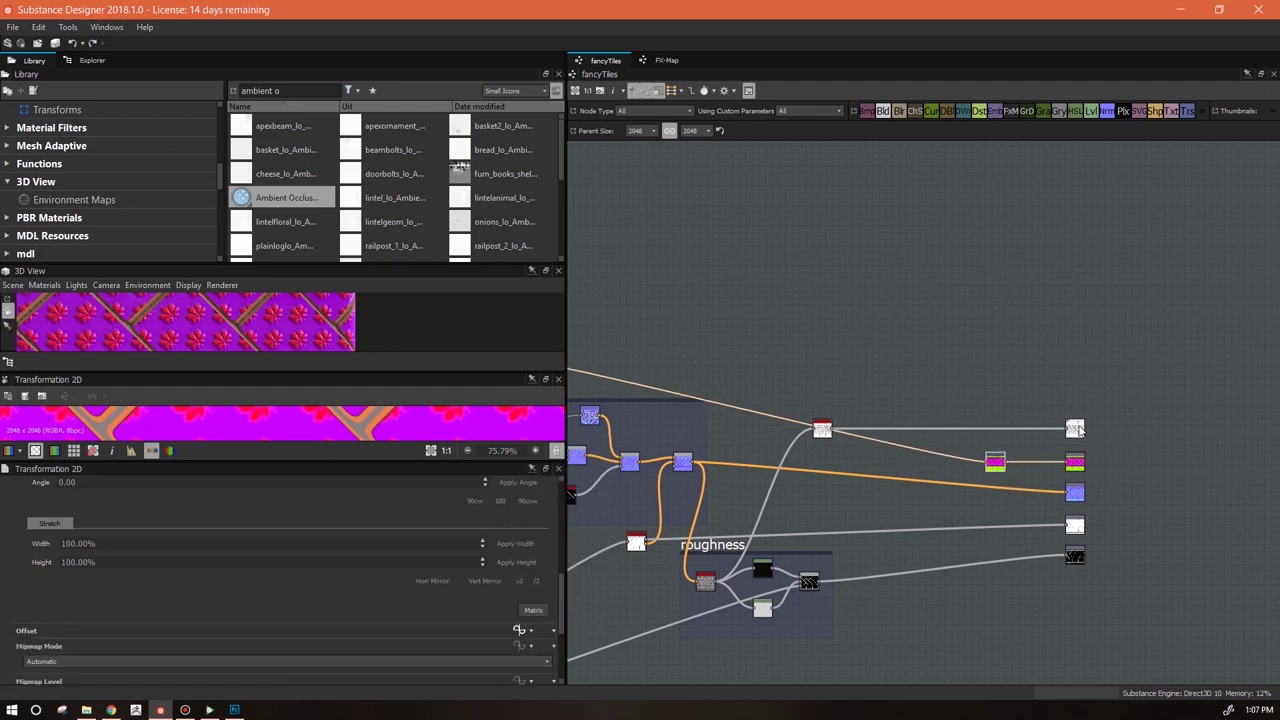
Duplicate the offset-driven Transformation 2D node for the four outputs without one, and feed the copies from their source nodes
key(ctrl+d)
key(ctrl+d)
drag(979, 415, 832, 428)
drag(927, 417, 998, 498)
drag(693, 462, 985, 494)
drag(925, 414, 997, 532)
drag(646, 541, 985, 528)
drag(928, 410, 1002, 563)
Complete the links from the remaining source and the four Transformation 2D copies to their matching material outputs
drag(820, 582, 1066, 556)
drag(1005, 528, 1066, 525)
drag(1005, 494, 1067, 492)
drag(998, 415, 1066, 428)
drag(987, 415, 987, 422)
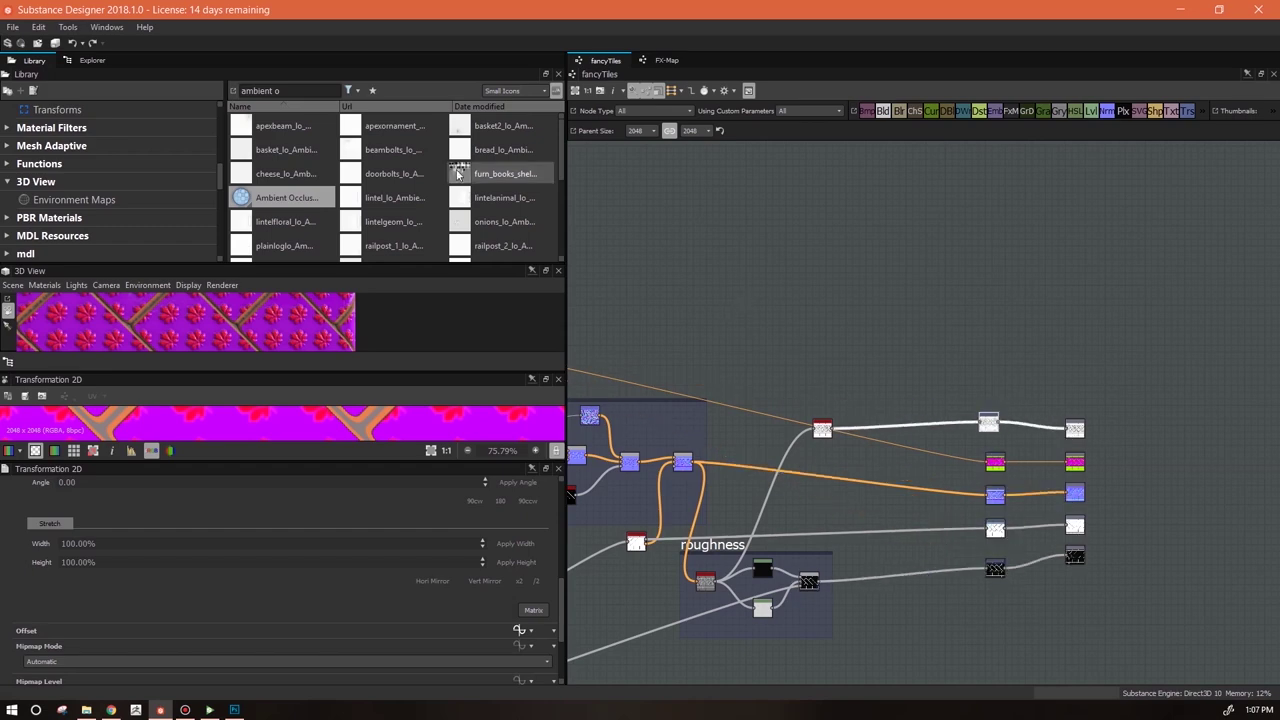
Publish the fancyTiles package and open fancyTiles.sbsar in Substance Player
click(92, 61)
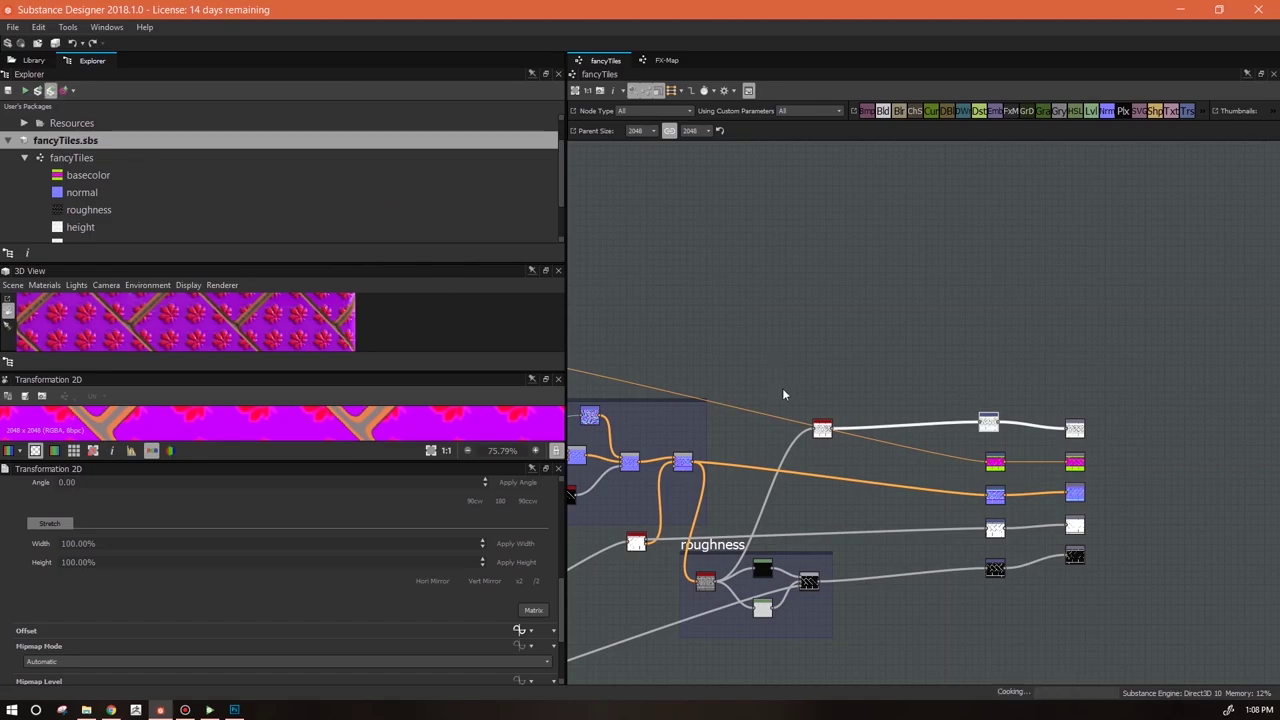
click(209, 709)
click(12, 43)
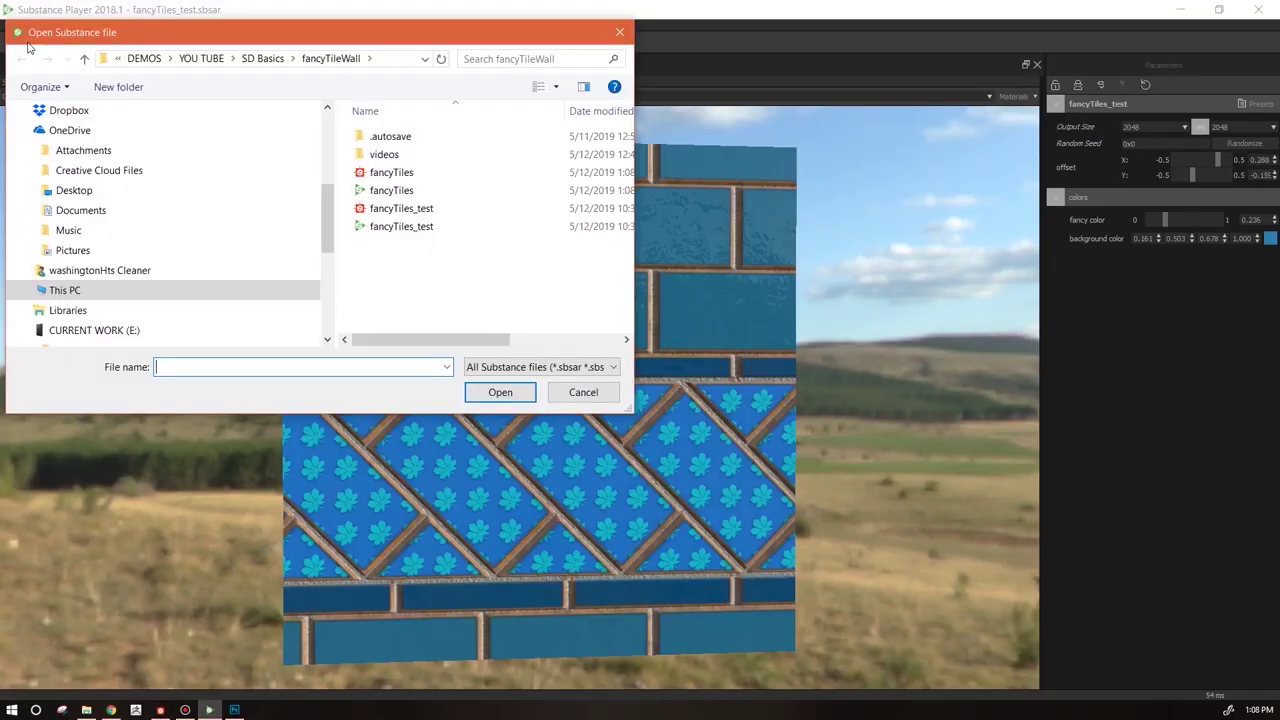
double_click(391, 172)
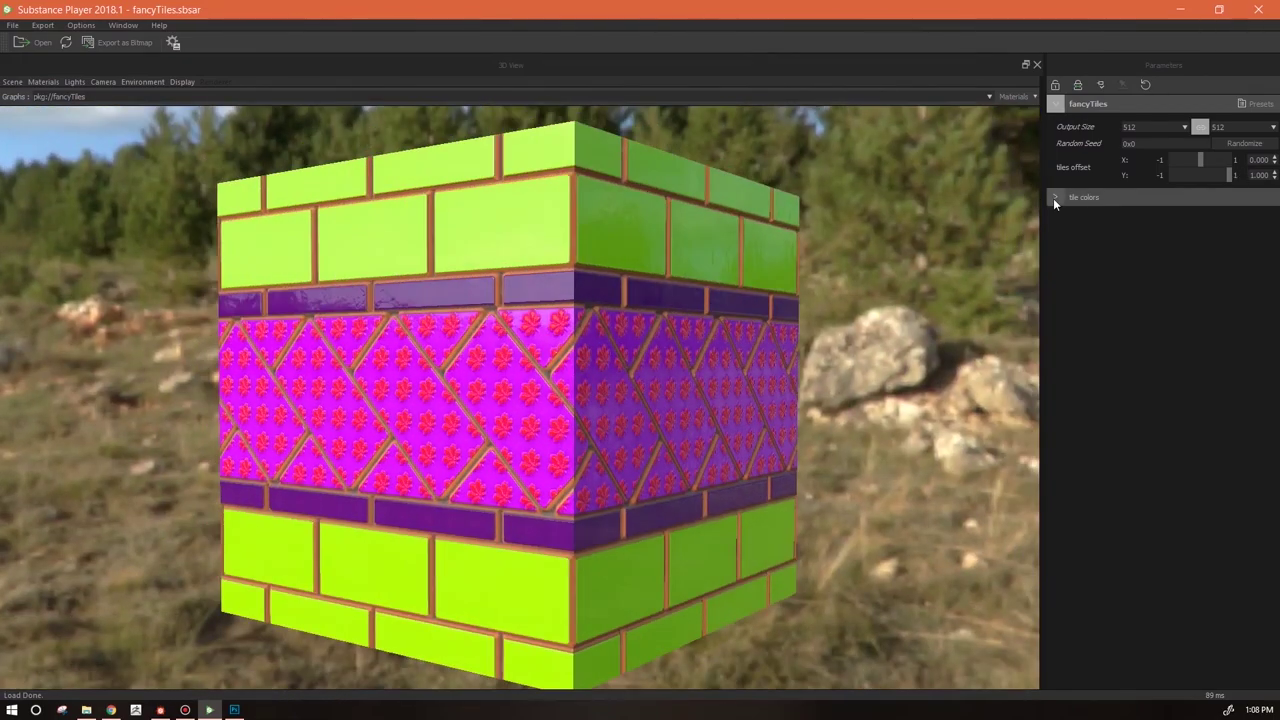
Set the tile colors background to blue (0.498, 0.576, 0.817) and the facny tiles value to 0.572
click(1055, 197)
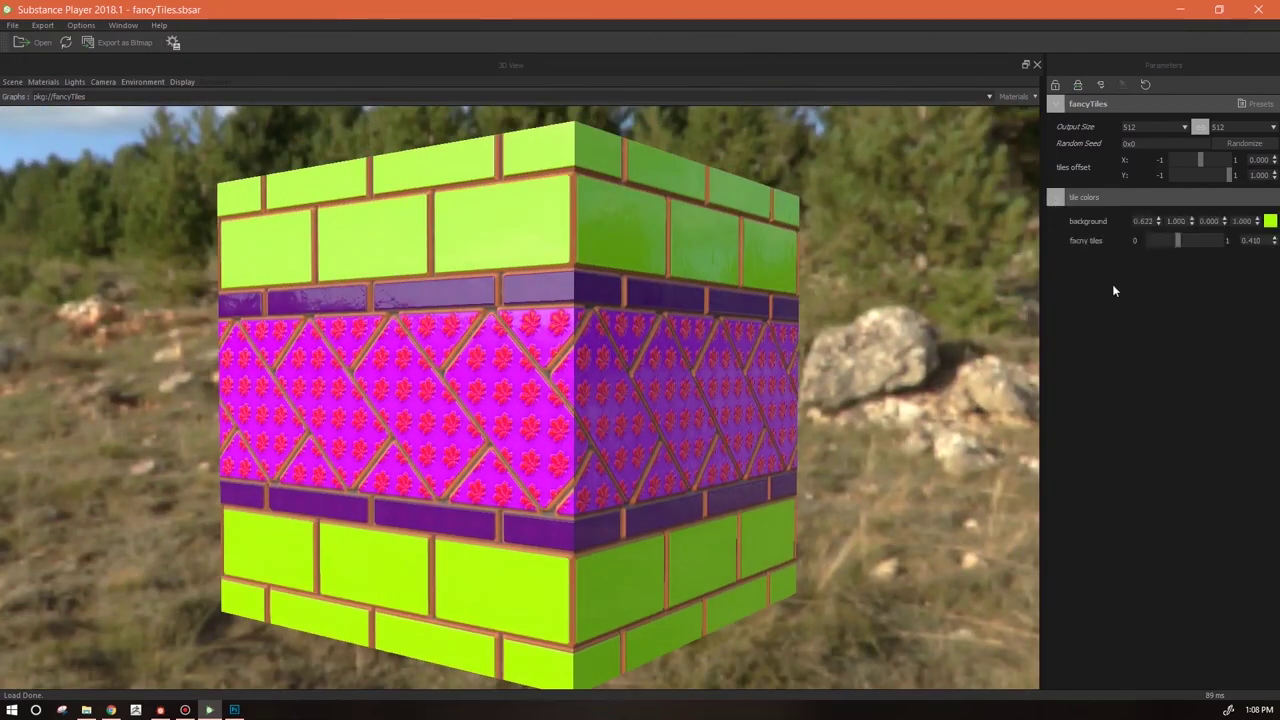
click(1270, 220)
click(674, 386)
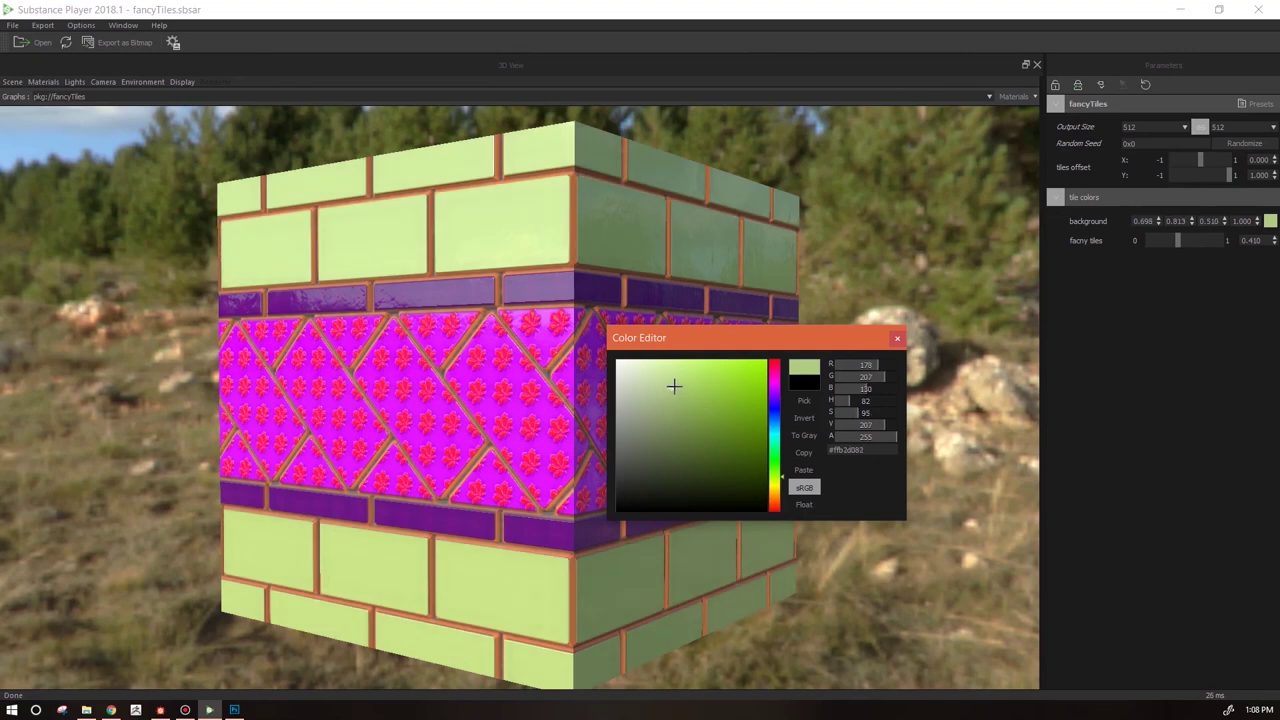
click(774, 417)
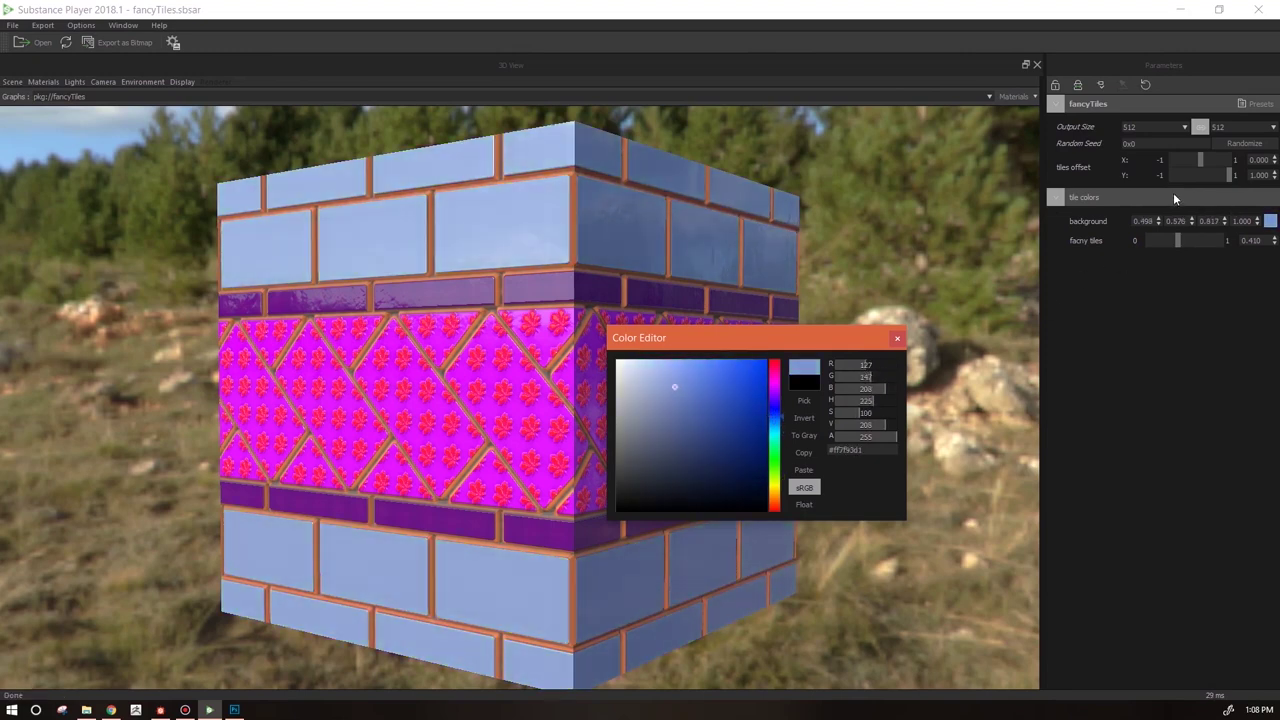
drag(1177, 236, 1190, 244)
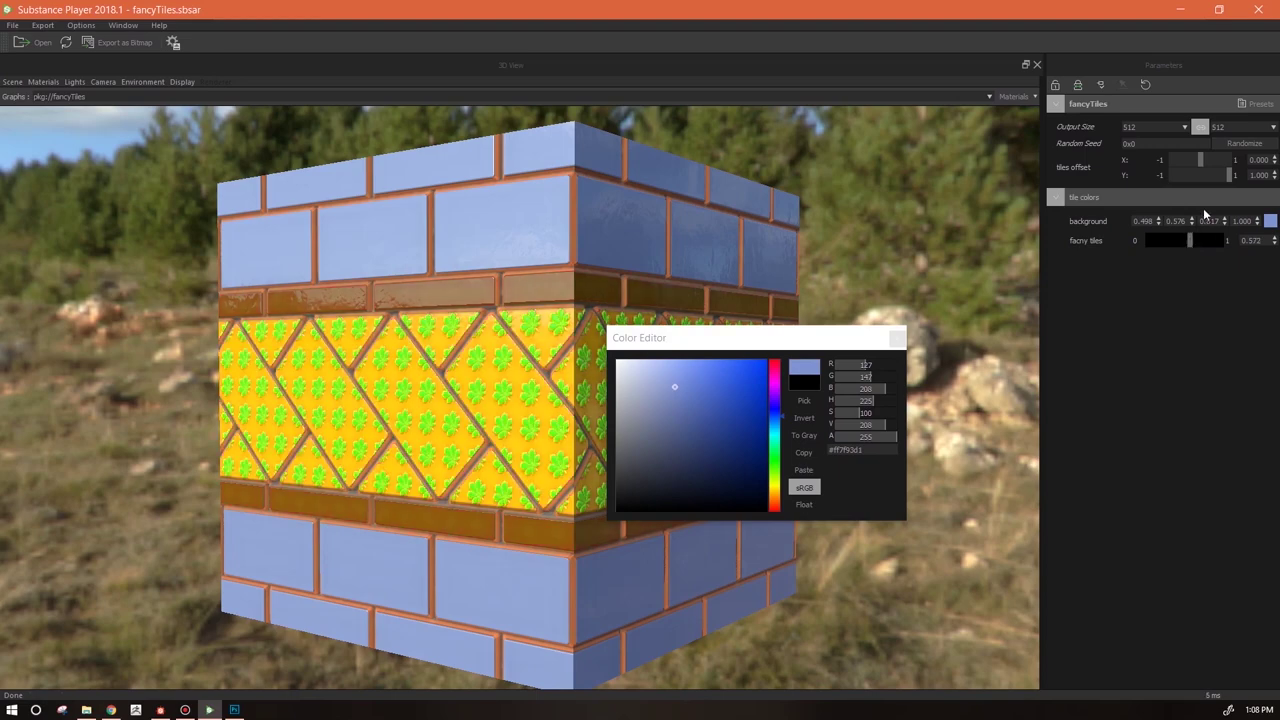
Set the tiles offset to X -0.748 and Y 0.242, and close the Color Editor
mouse_move(1201, 160)
mouse_down()
mouse_move(1177, 160)
mouse_move(1227, 175)
mouse_move(1208, 175)
mouse_up()
drag(303, 483, 470, 482)
click(899, 344)
drag(566, 451, 821, 372)
drag(823, 485, 720, 455)
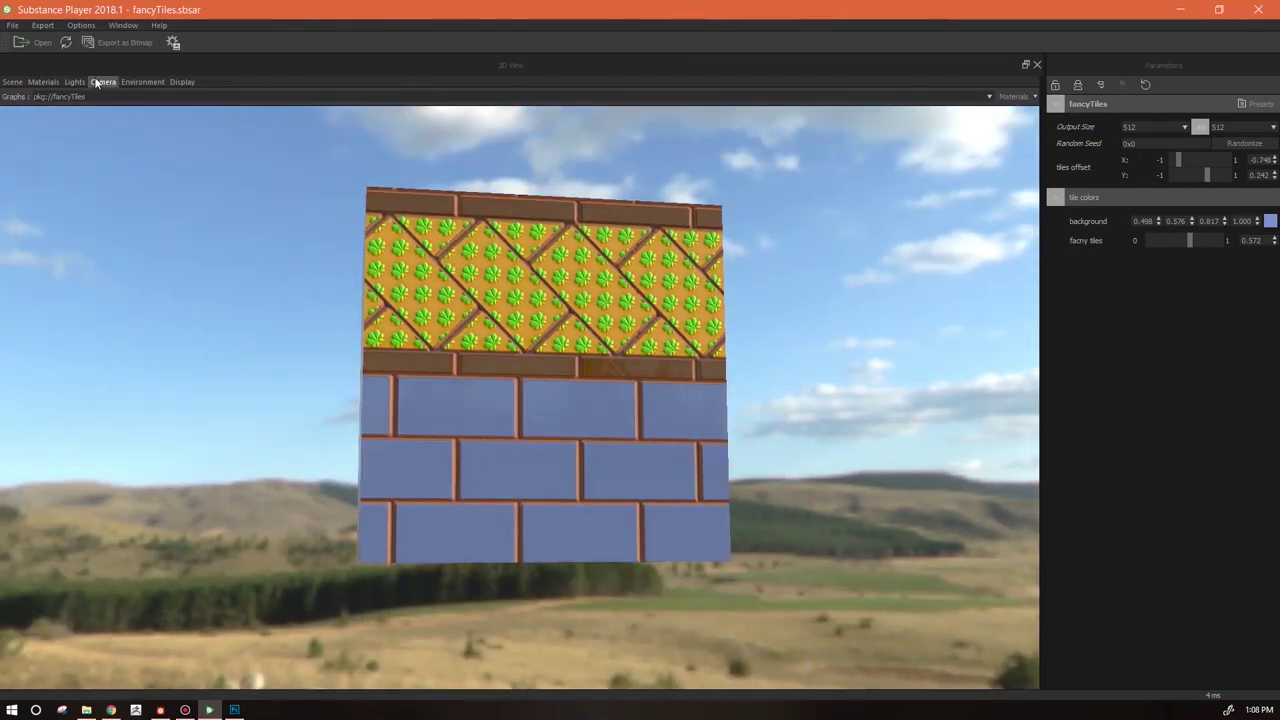
Show the material's properties beside the 3D view and set the global Tiling to 2
click(41, 86)
mouse_move(51, 103)
click(127, 105)
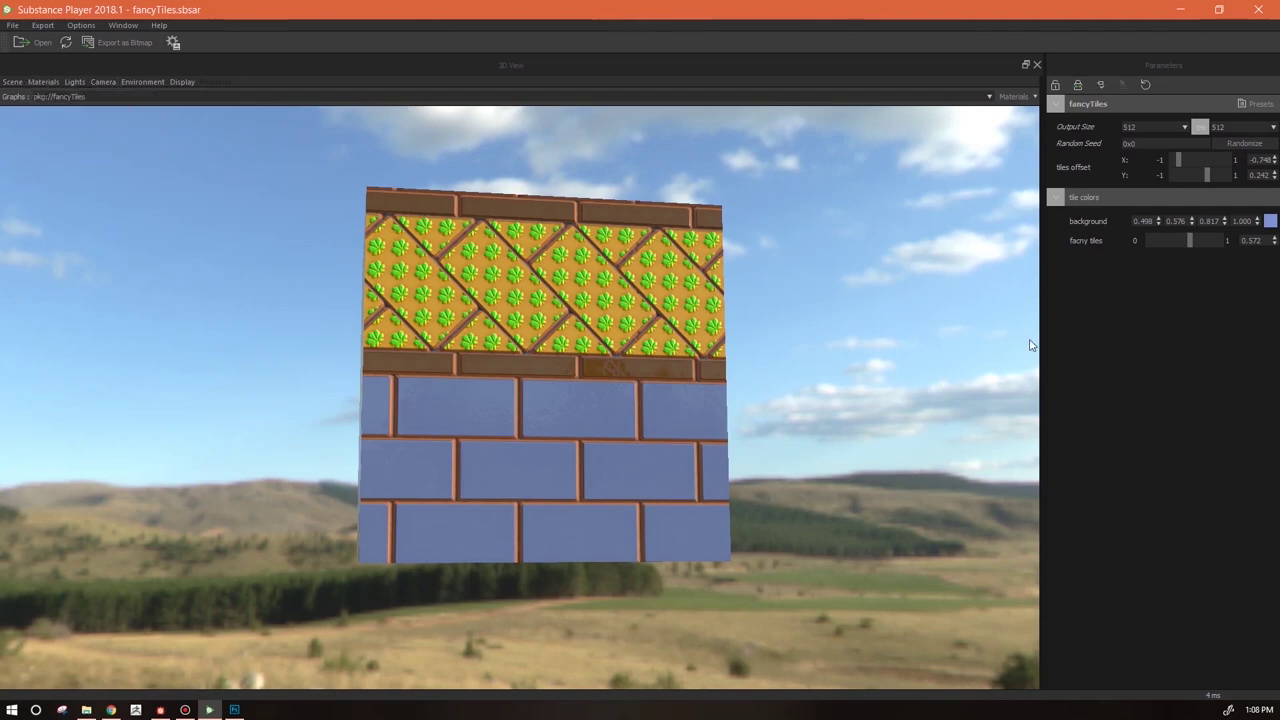
drag(1040, 343, 817, 342)
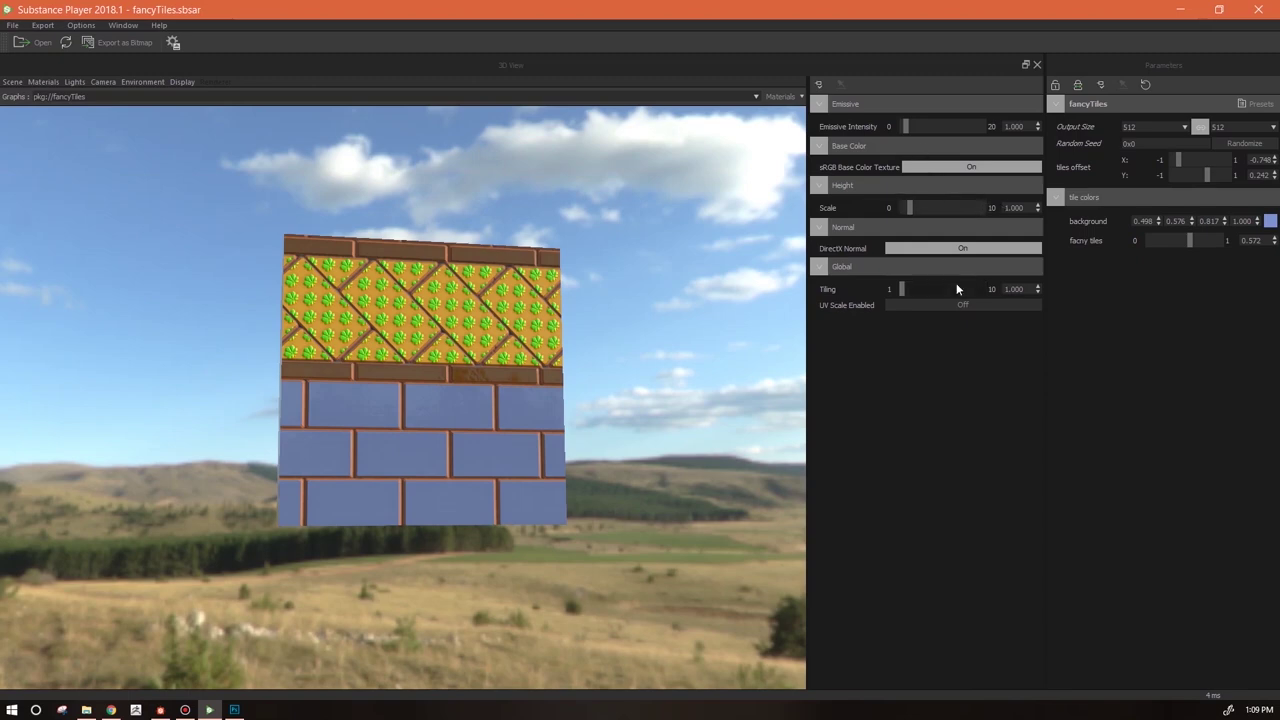
drag(901, 289, 915, 292)
drag(1025, 289, 986, 292)
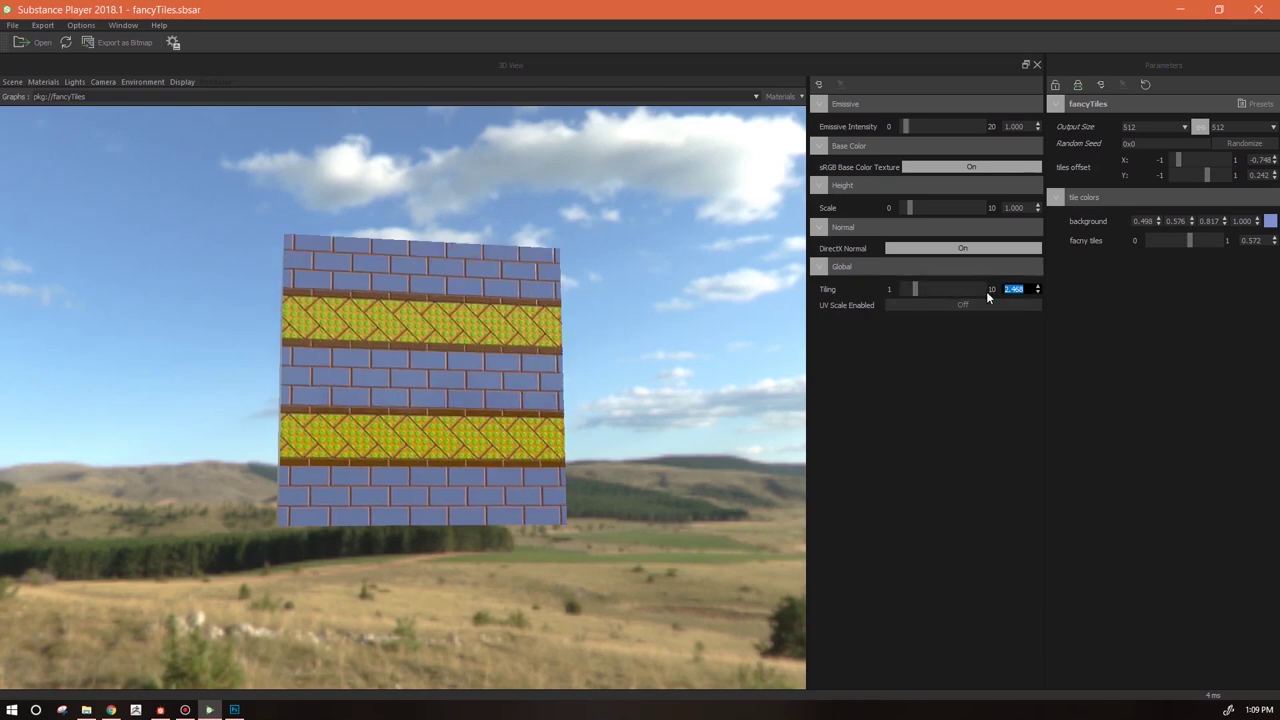
text(2)
key(Return)
Examine the tiled material on the cube from several angles and at closer range
drag(411, 447, 418, 422)
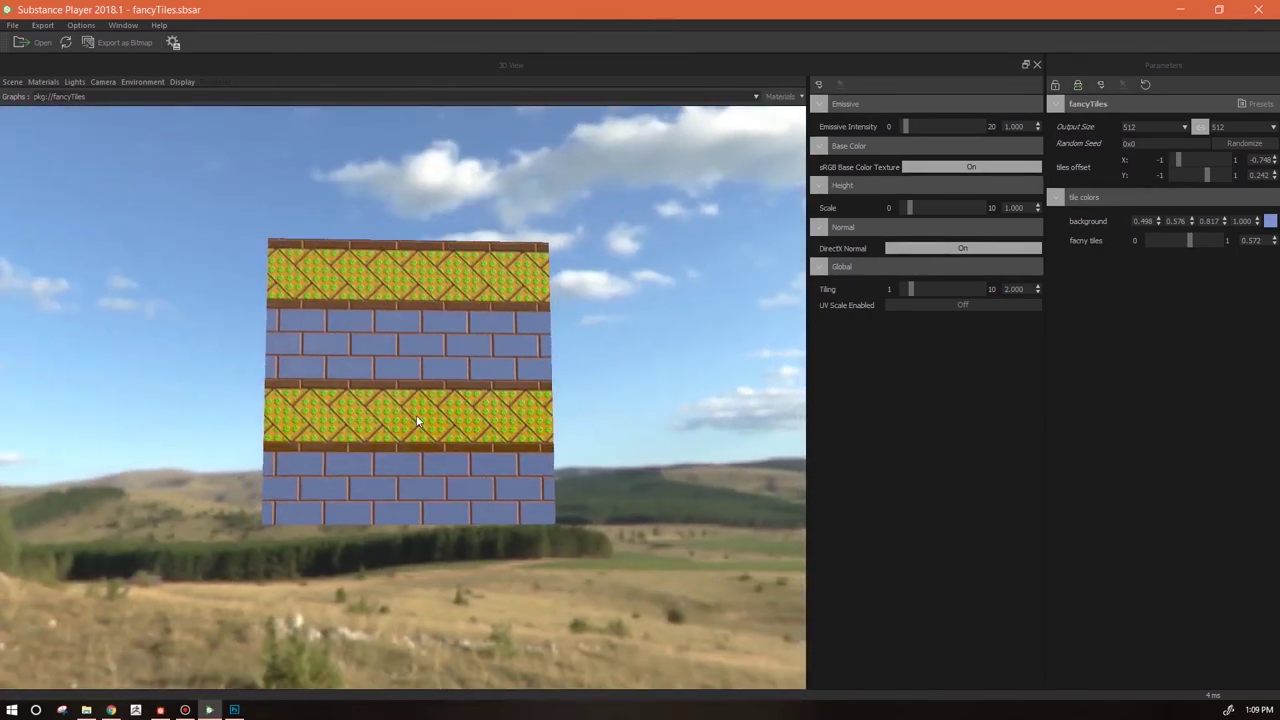
right_drag(419, 393, 396, 294)
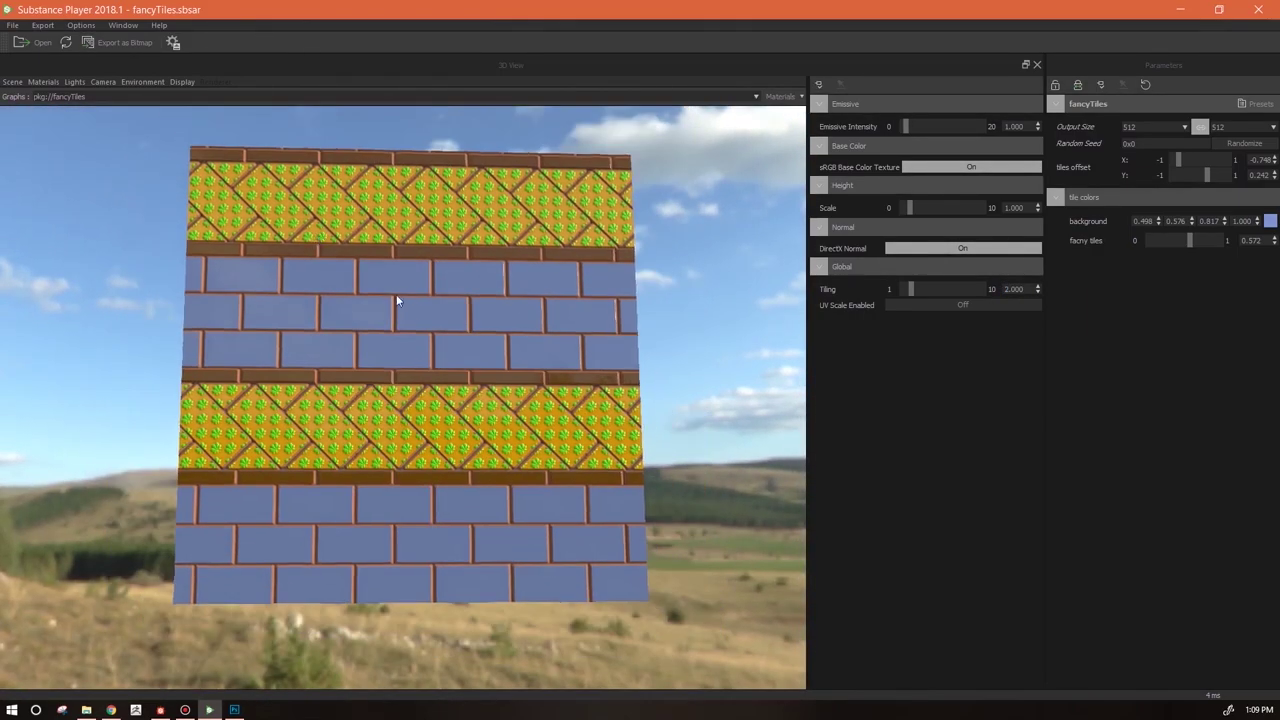
drag(396, 294, 460, 330)
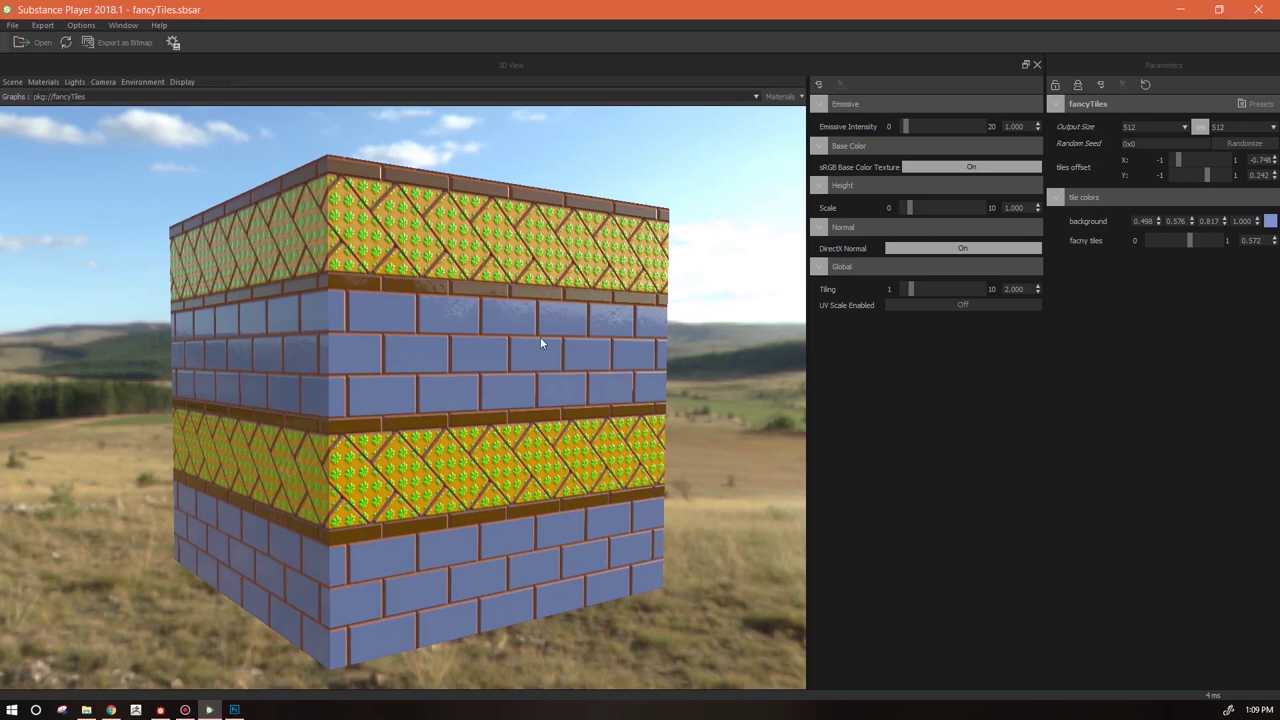
drag(571, 360, 535, 352)
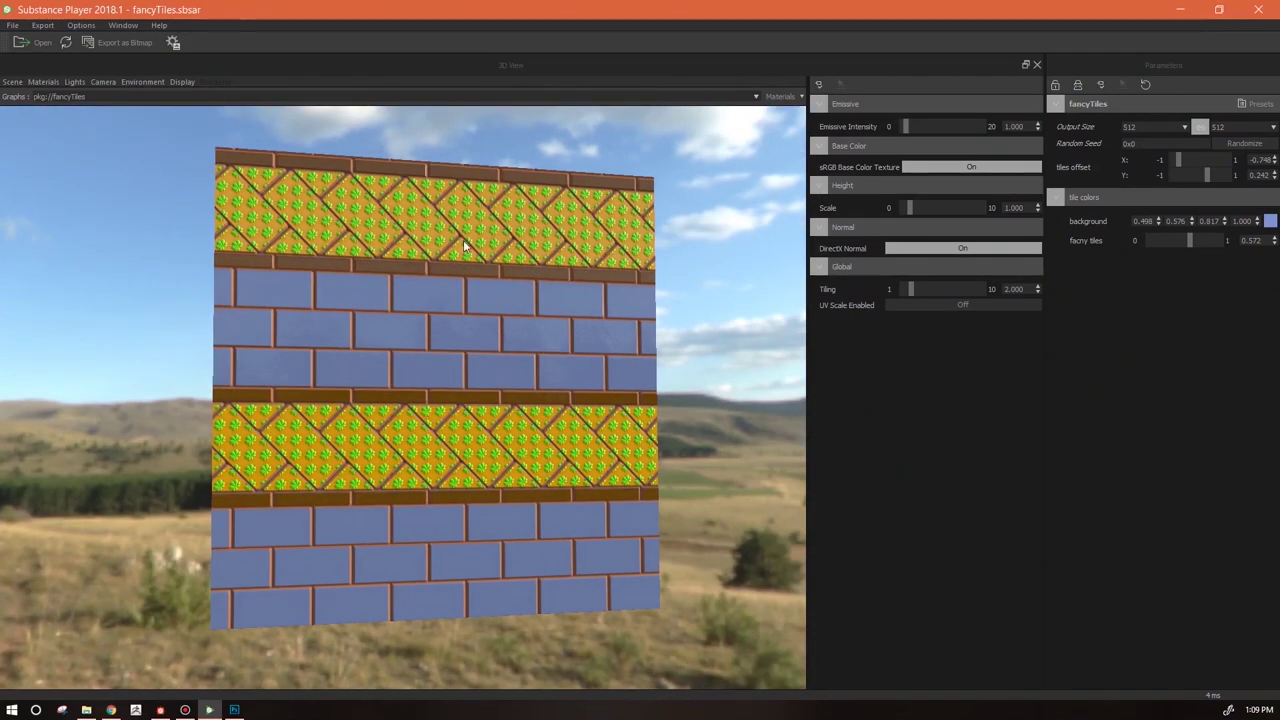
mouse_move(479, 362)
mouse_down()
mouse_move(402, 377)
mouse_move(501, 386)
mouse_move(491, 369)
mouse_move(500, 374)
mouse_up()
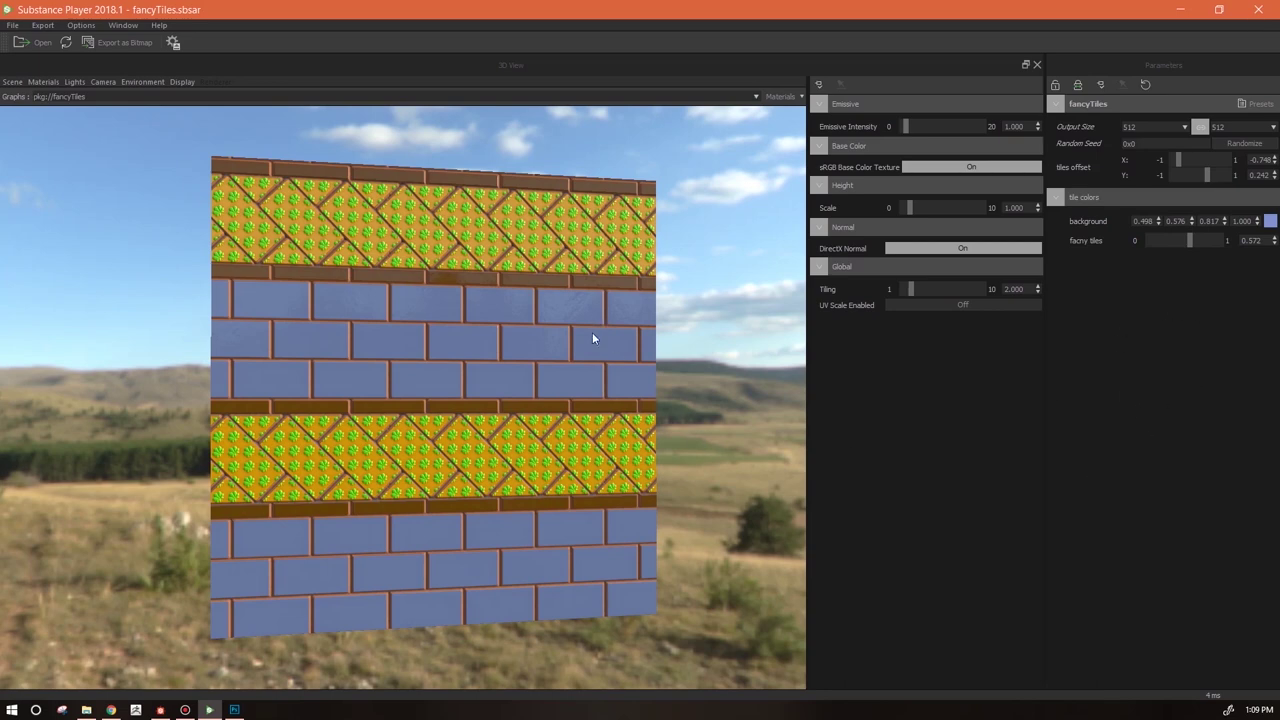
drag(501, 377, 572, 389)
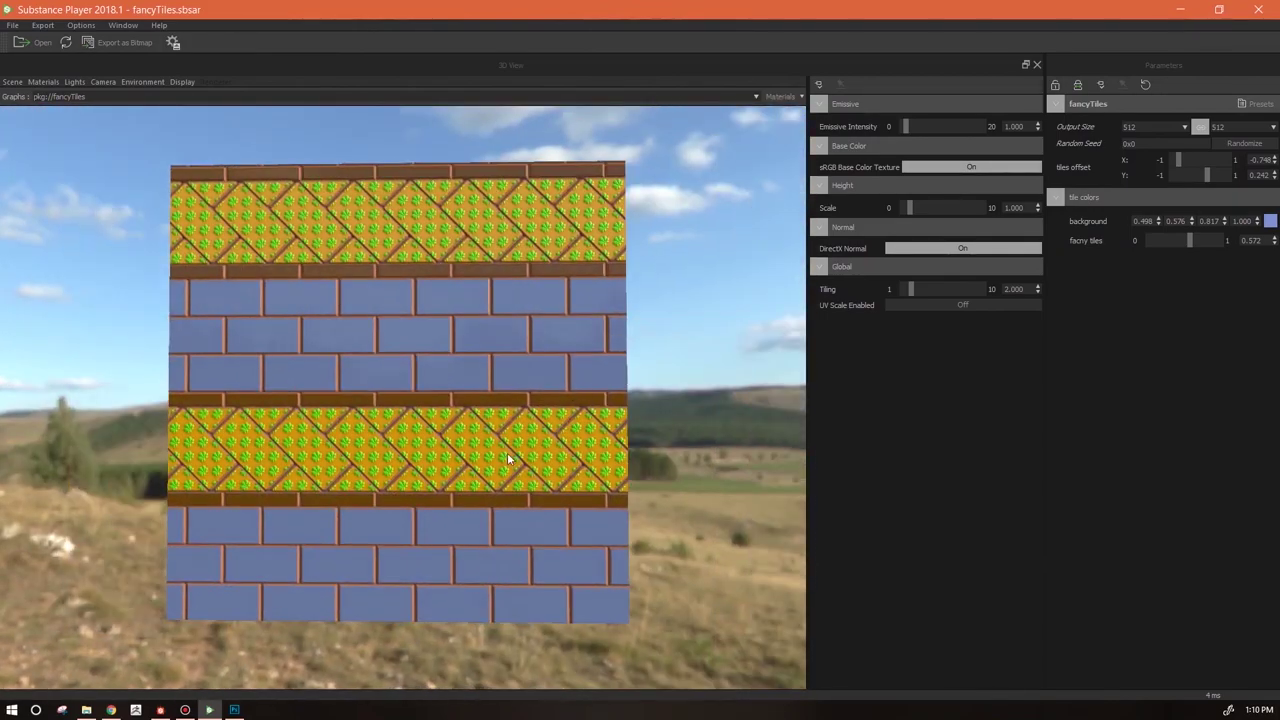